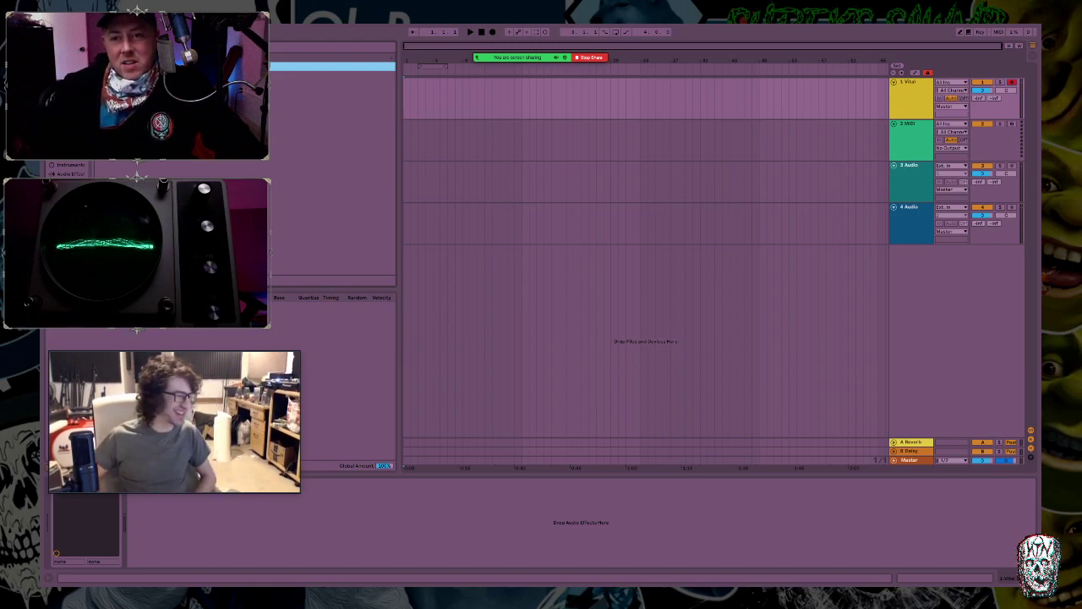
# Delete the MIDI track and both audio tracks, leaving only the Vital track, and enlarge that track's height.
pyautogui.click(909, 140)
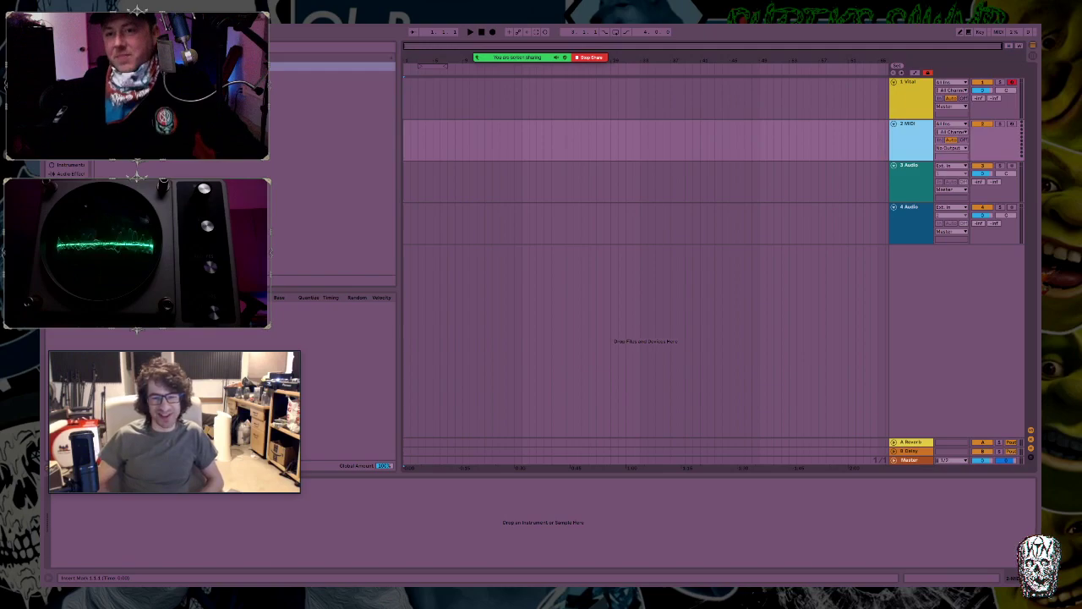
pyautogui.press('Delete')
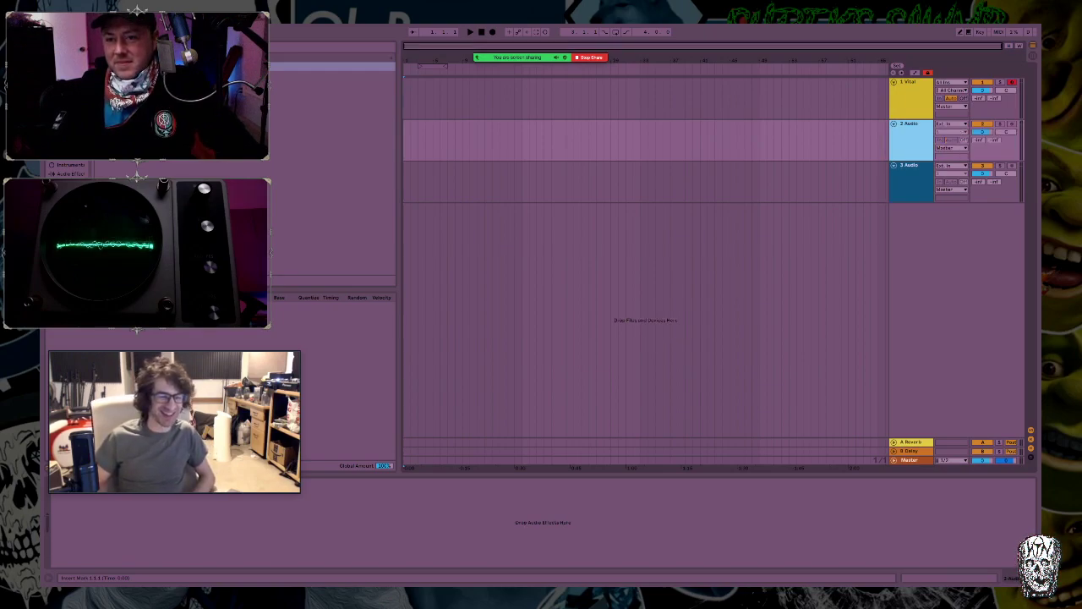
pyautogui.press('Delete')
pyautogui.press('Delete')
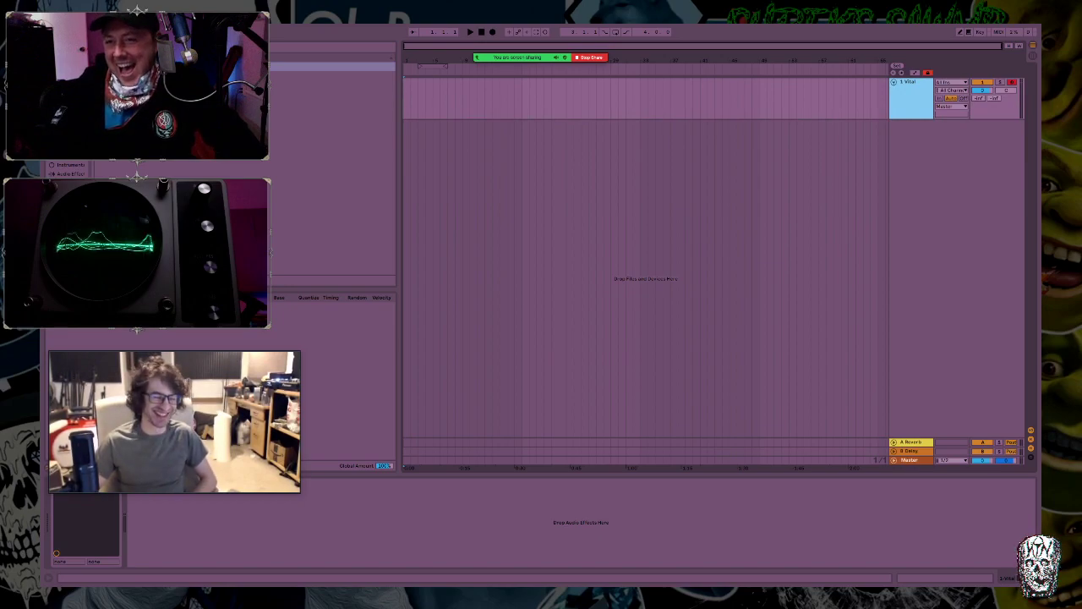
pyautogui.hotkey('alt', '+')
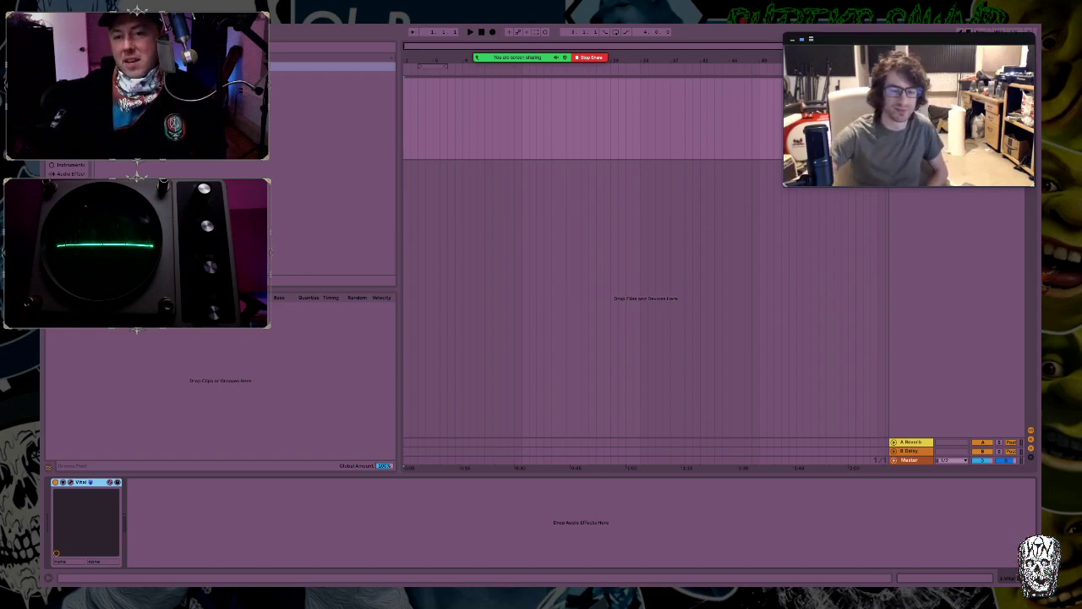
# Move the Vital synth window and the video call window apart so the whole synth interface is unobstructed.
pyautogui.moveTo(909, 39); pyautogui.dragTo(906, 39)
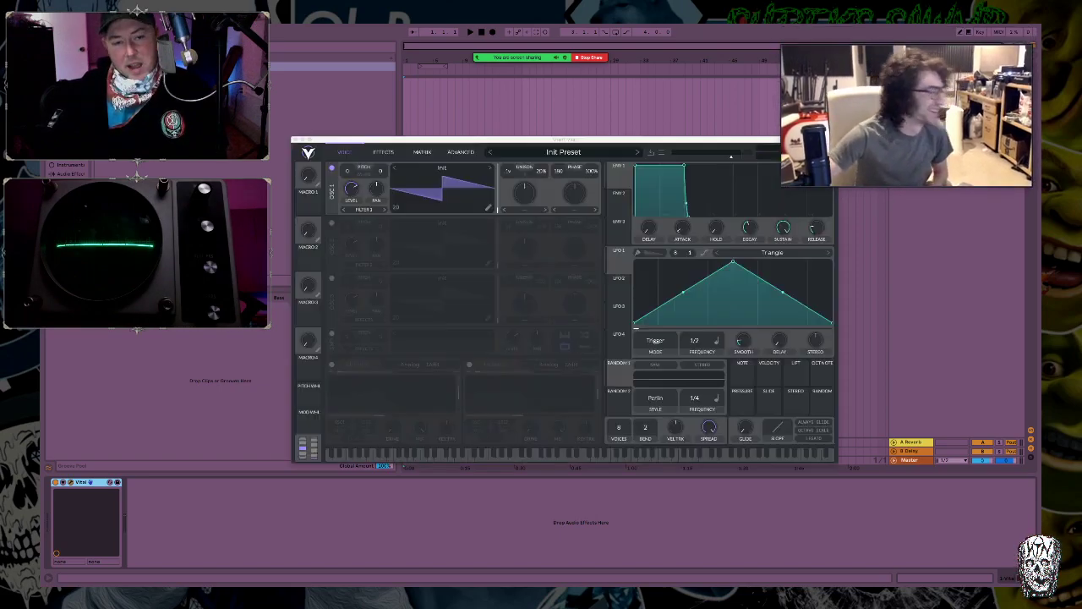
pyautogui.moveTo(532, 141); pyautogui.dragTo(469, 107)
pyautogui.moveTo(905, 39); pyautogui.dragTo(166, 353)
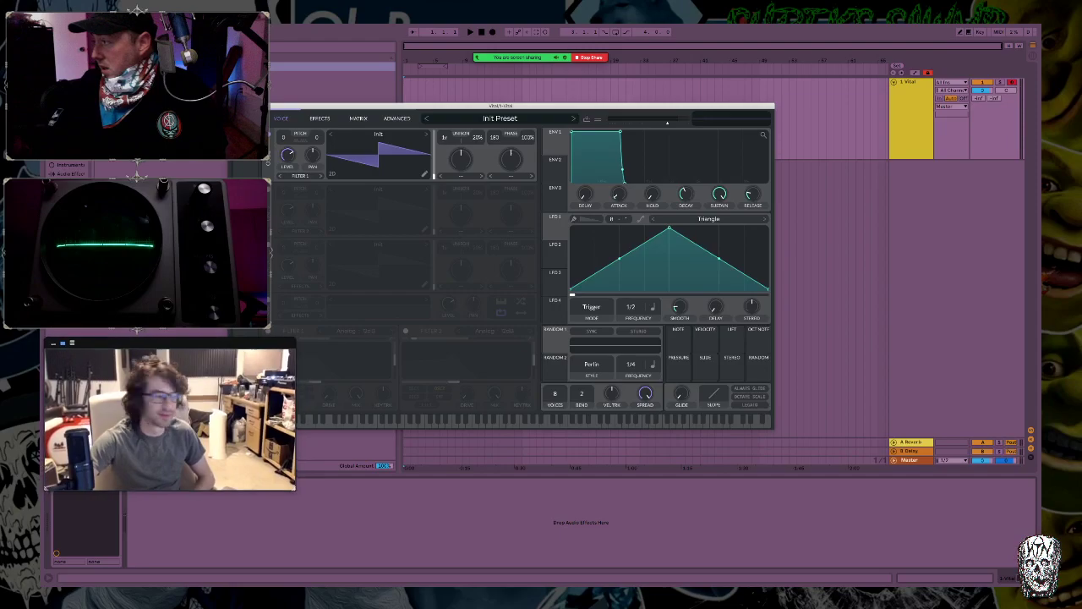
pyautogui.moveTo(507, 106); pyautogui.dragTo(604, 67)
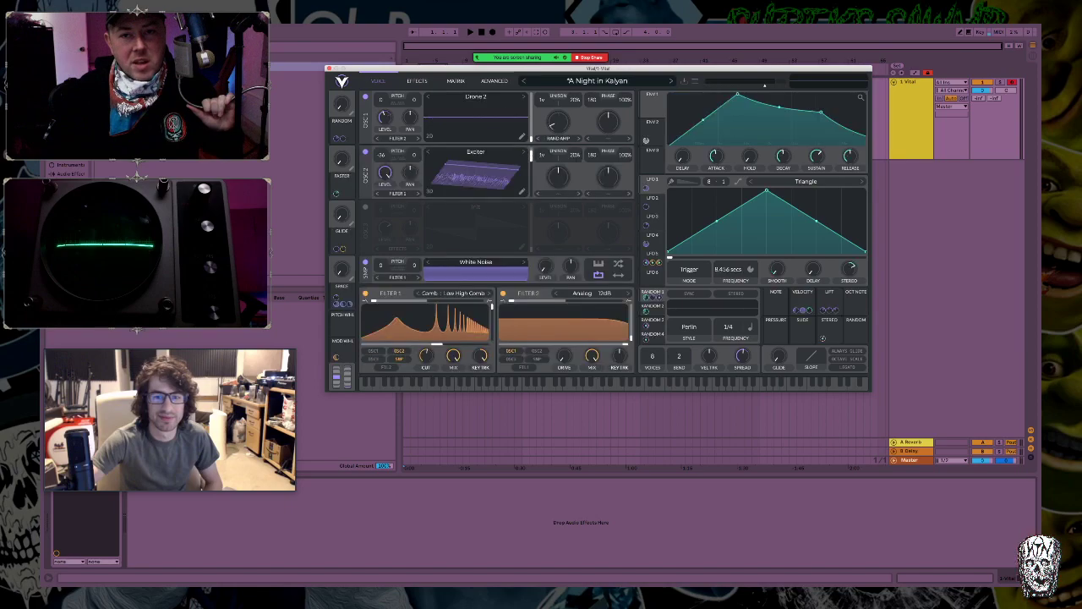
# Examine the macros and the effects chain of the "A Night In Kalyan" preset, and return to the oscillator view.
pyautogui.moveTo(341, 138)
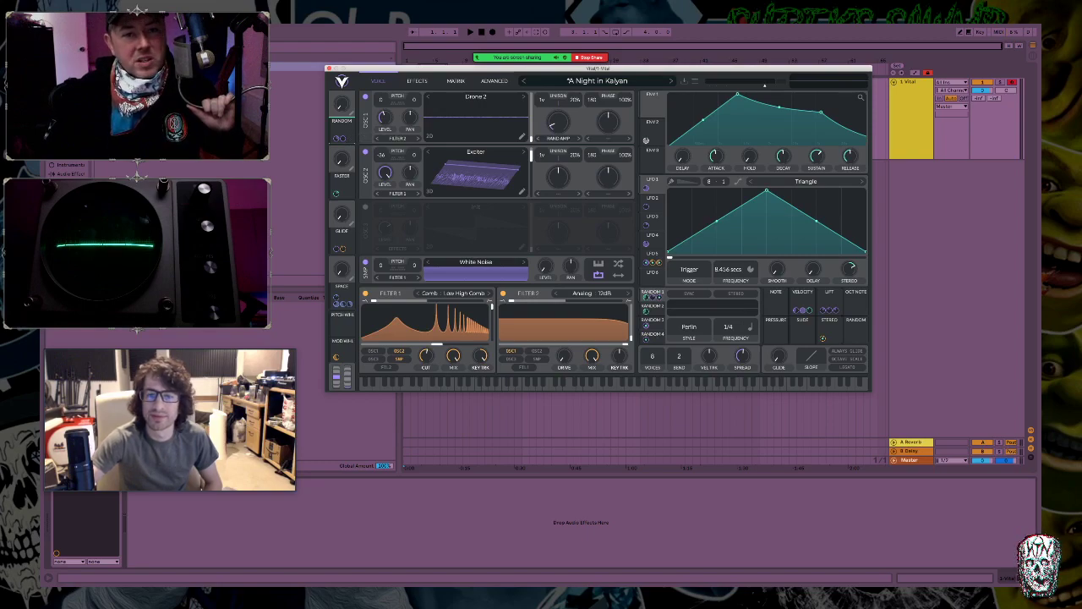
pyautogui.click(416, 81)
pyautogui.moveTo(387, 136); pyautogui.dragTo(387, 327)
pyautogui.moveTo(387, 200); pyautogui.dragTo(387, 103)
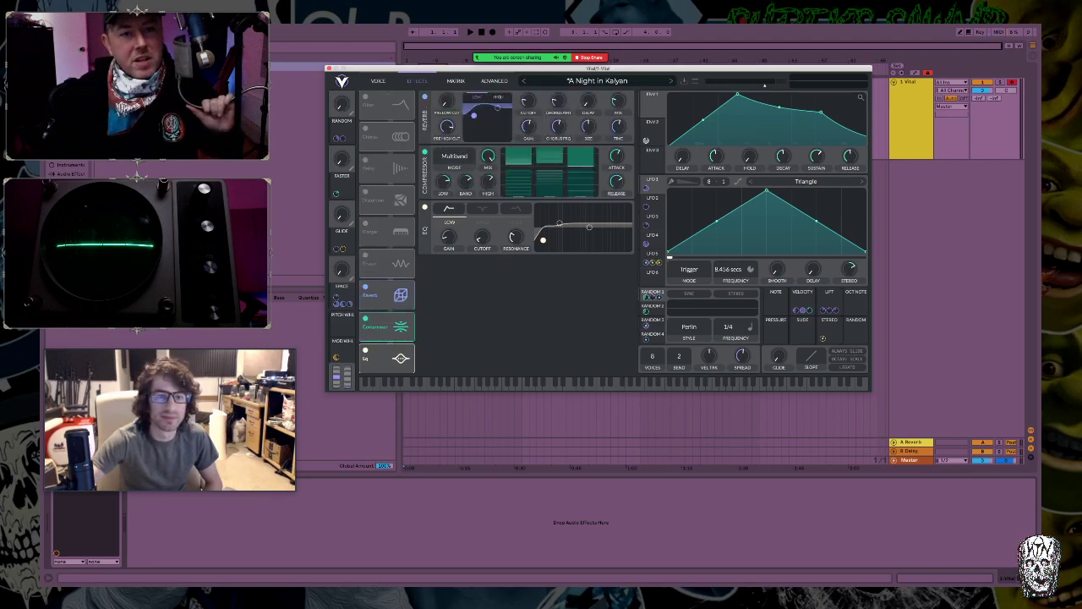
pyautogui.click(377, 81)
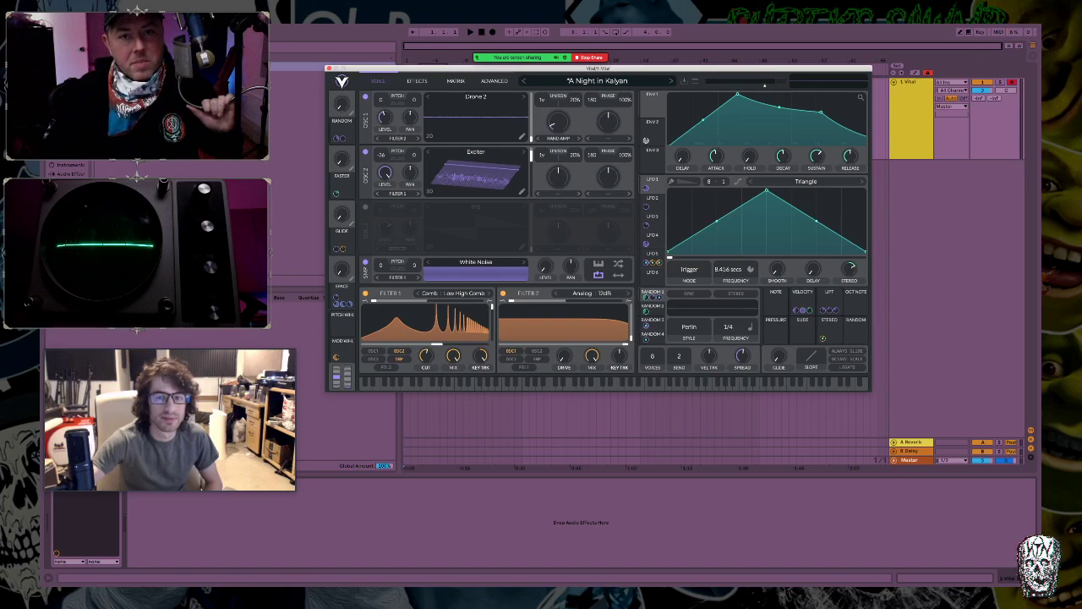
# Initialize the Vital preset and play a few test notes on its keyboard.
pyautogui.click(694, 80)
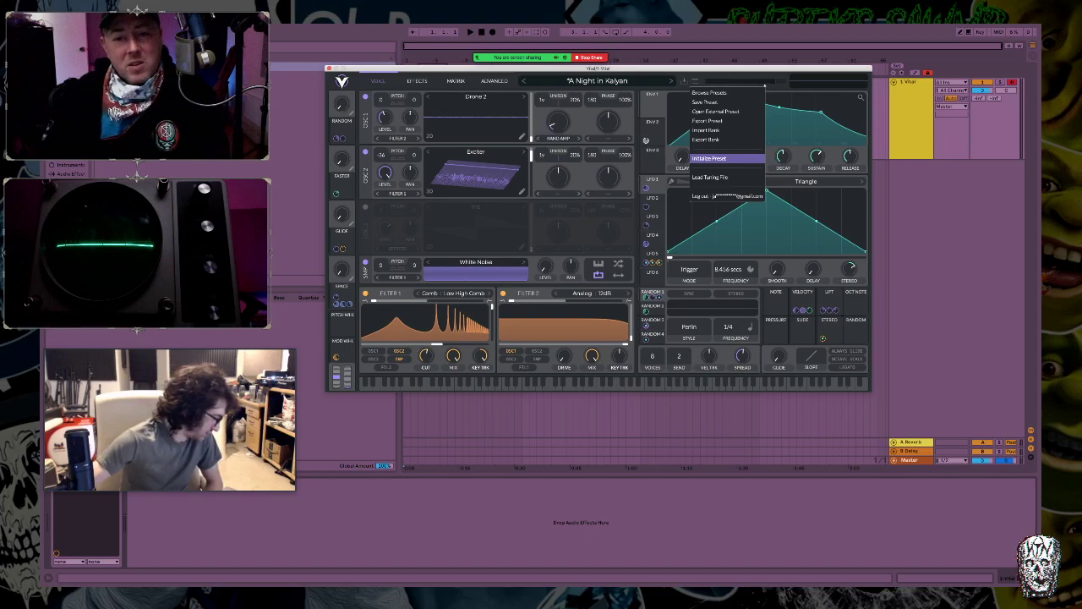
pyautogui.click(709, 158)
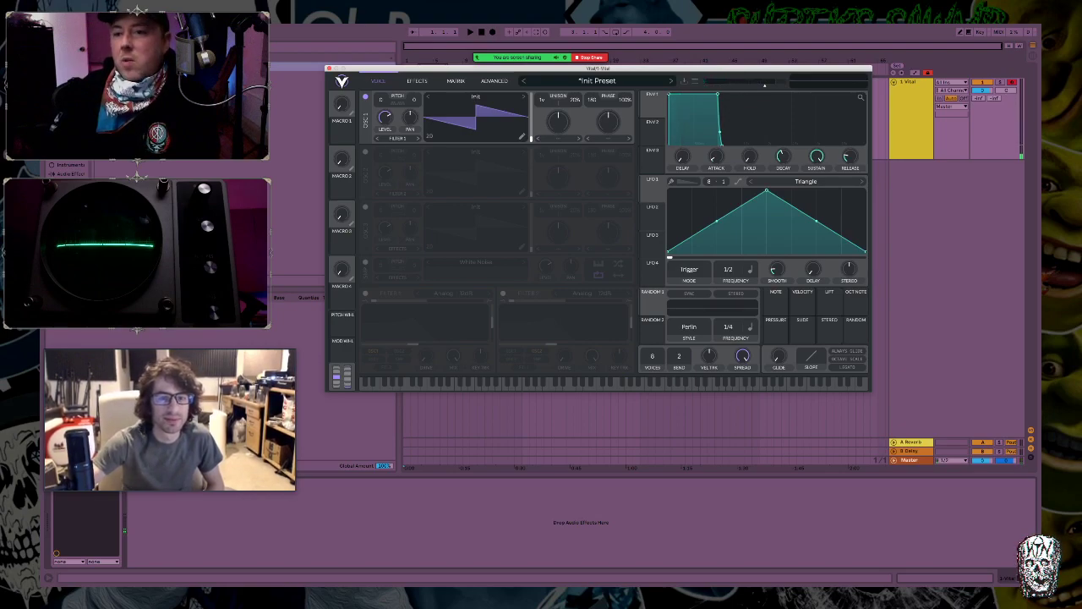
pyautogui.click(620, 382)
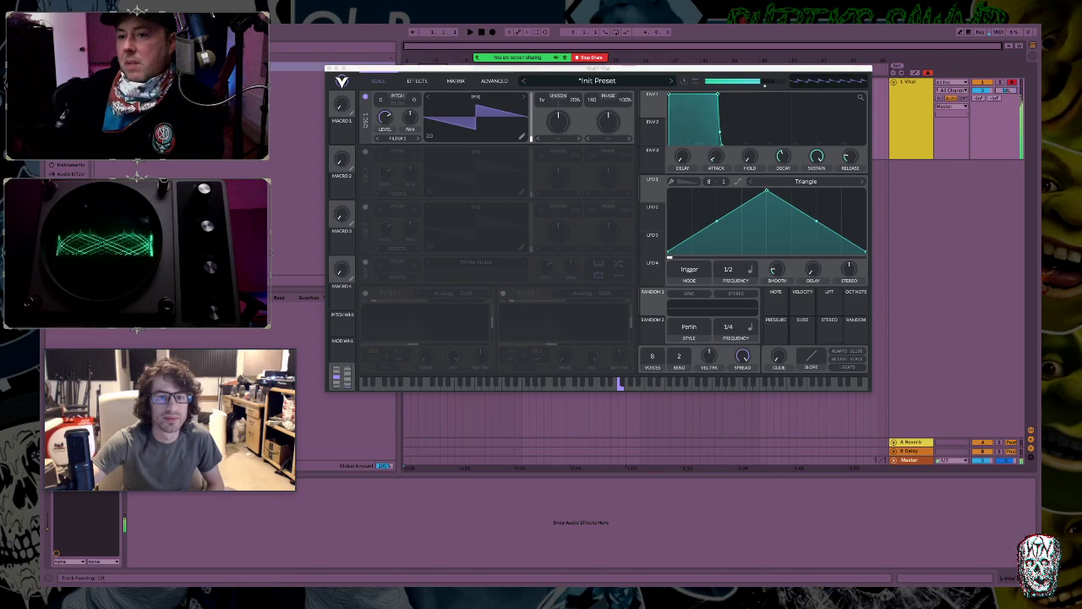
pyautogui.click(613, 382)
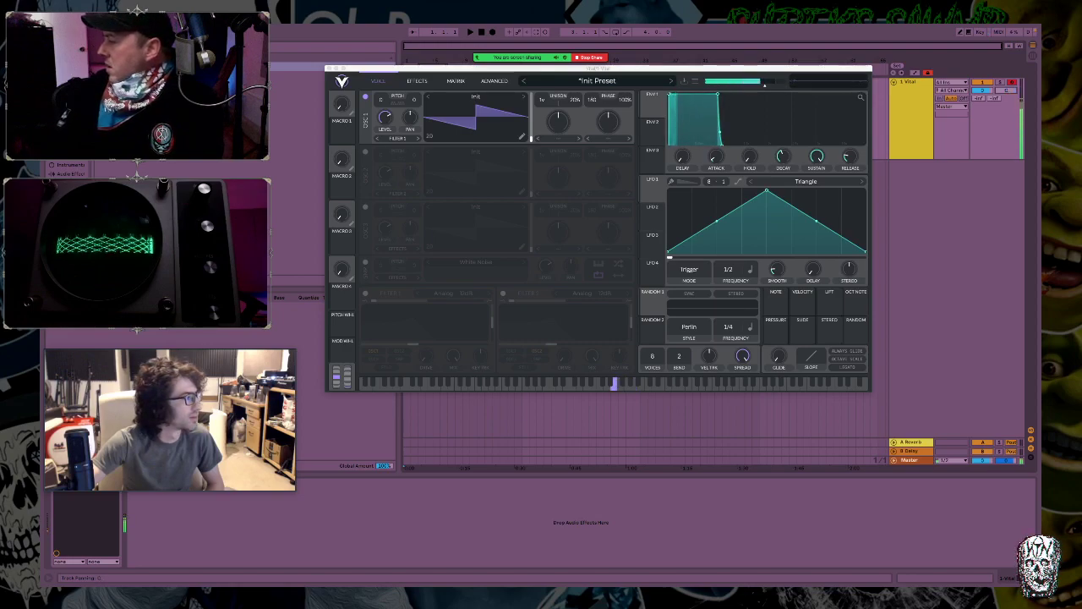
pyautogui.click(607, 382)
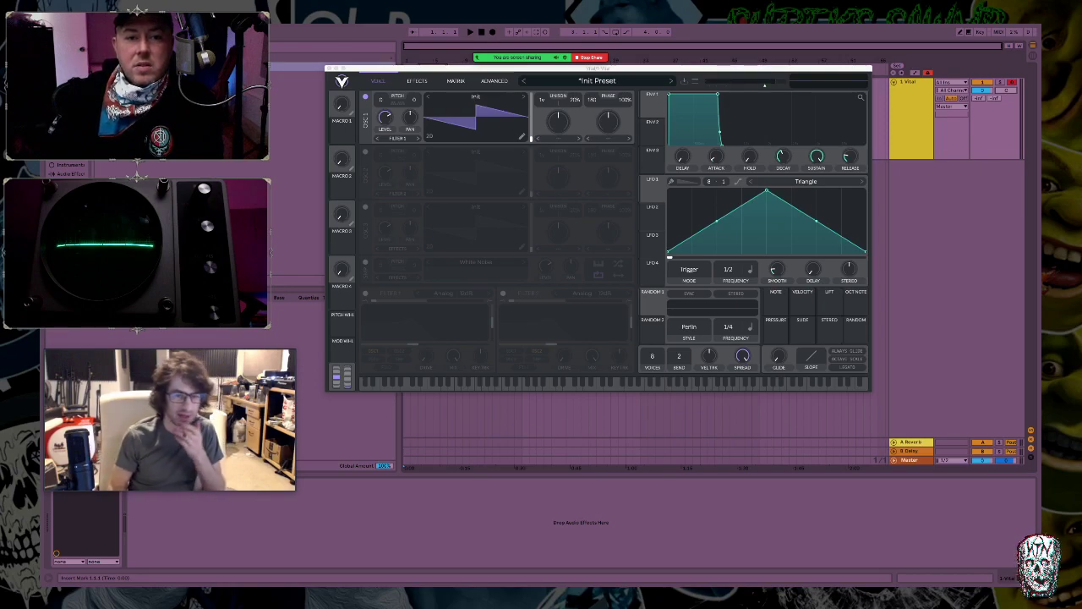
# Browse Oscillator 1's wavetables and show only the Glorkglunk folder.
pyautogui.click(596, 81)
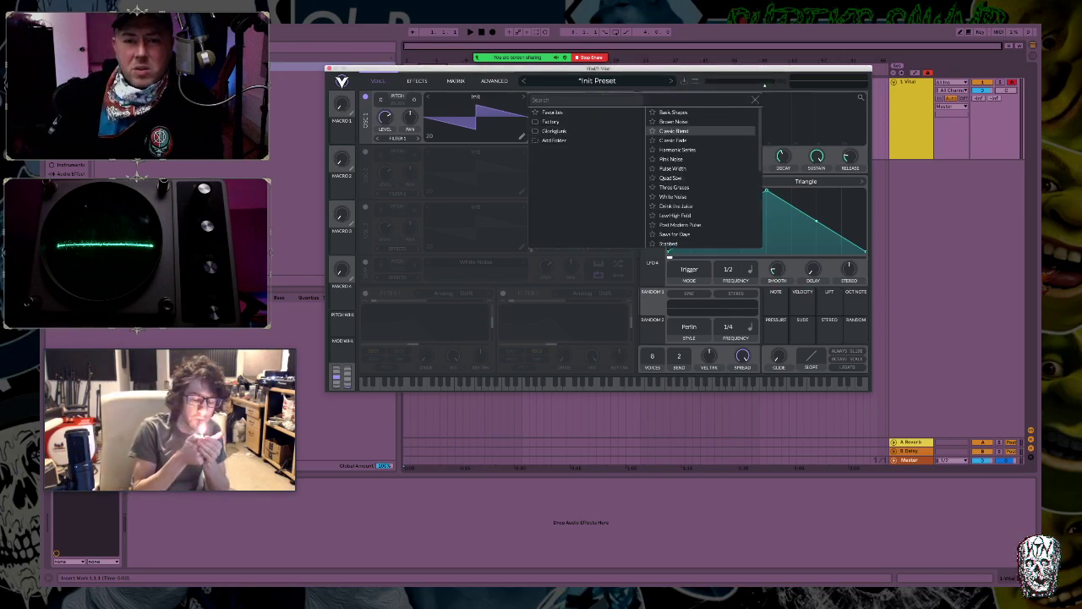
pyautogui.scroll(-4, 701, 177)
pyautogui.scroll(4, 702, 152)
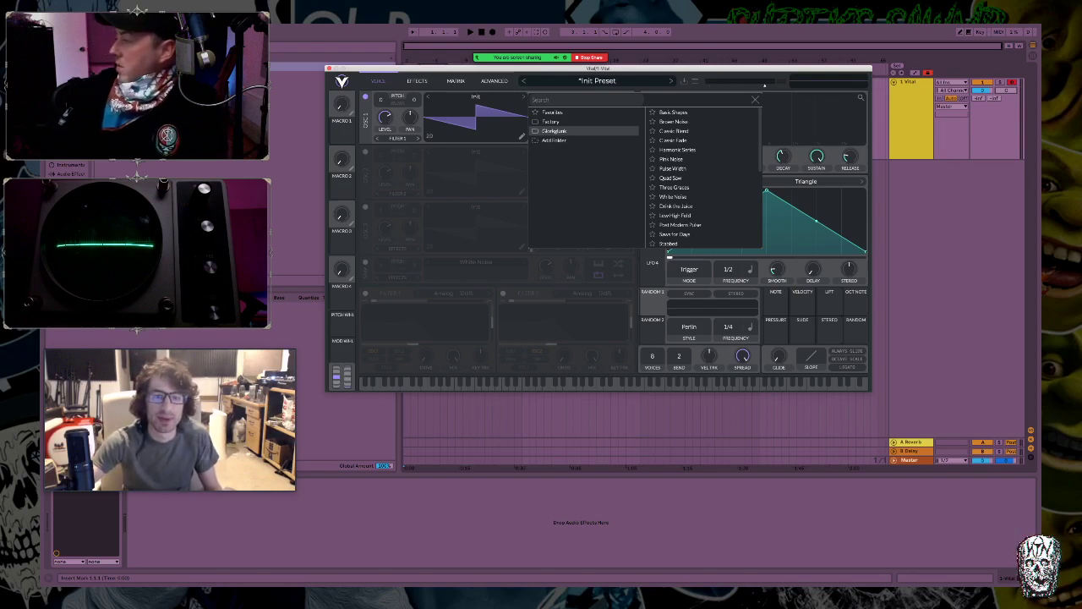
pyautogui.click(553, 131)
# Audition several Glorkglunk wavetables on Oscillator 1, including Additive Squish 2, Alternating Harmonics and Clicky Robot.
pyautogui.click(678, 121)
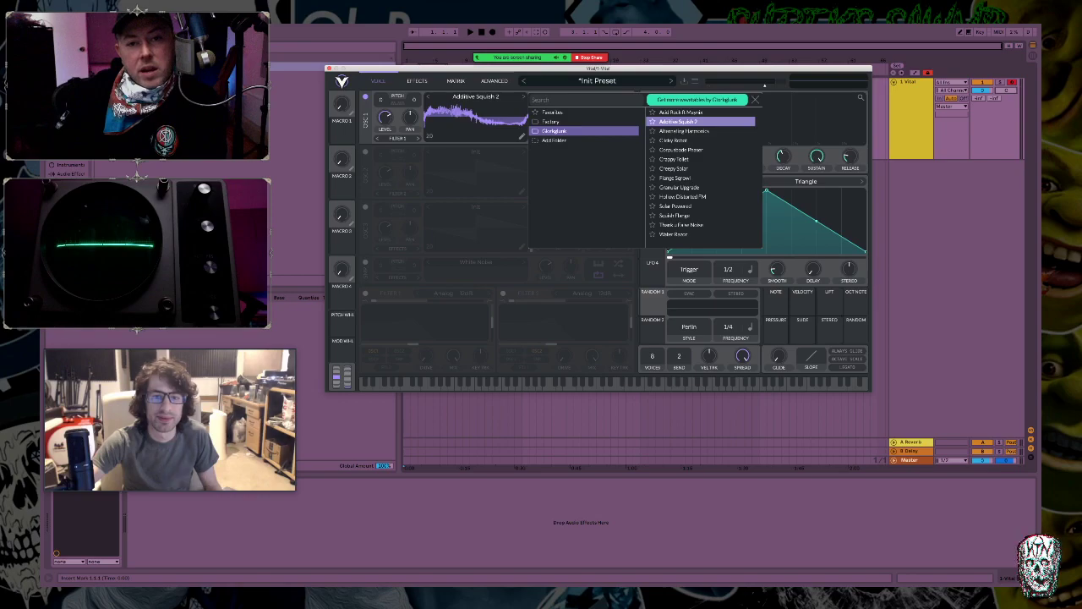
pyautogui.click(675, 178)
pyautogui.click(681, 196)
pyautogui.click(673, 233)
pyautogui.click(680, 224)
pyautogui.click(675, 205)
pyautogui.click(680, 149)
pyautogui.click(683, 131)
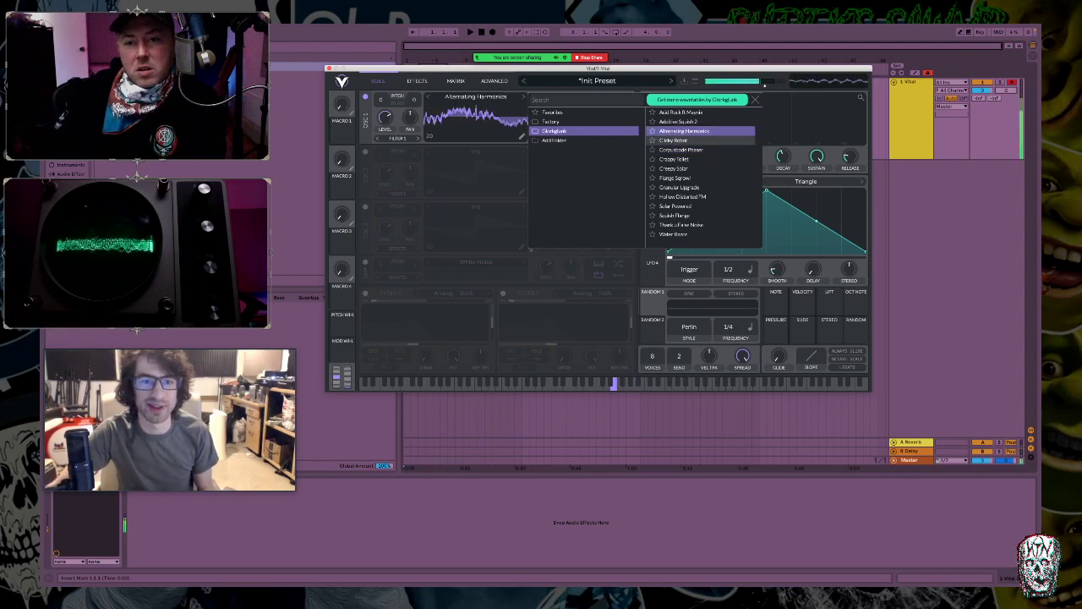
pyautogui.click(674, 139)
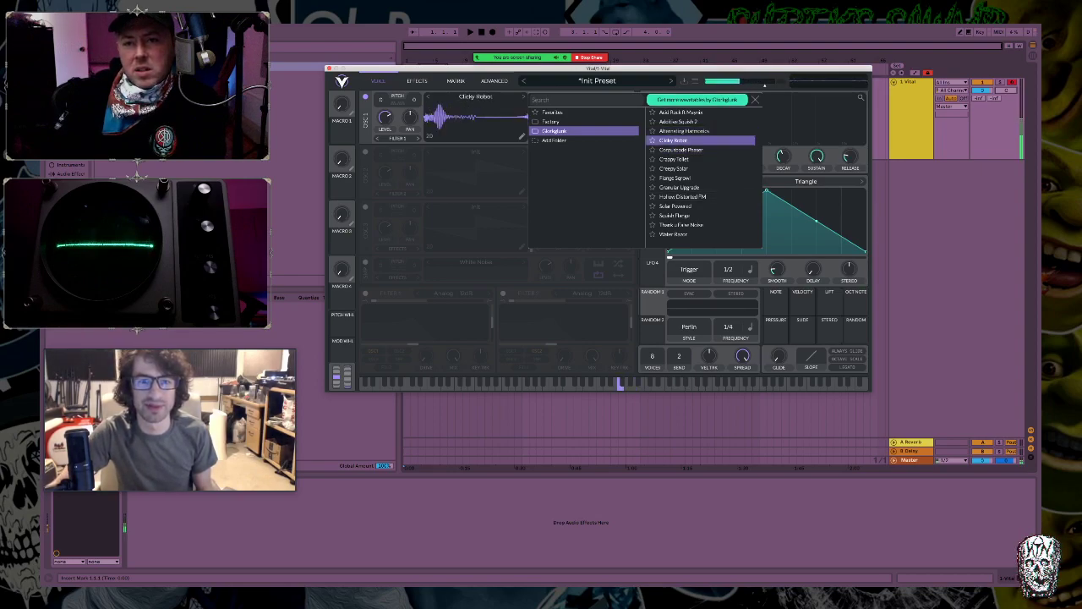
# Load the Acid Rock ft. Maynix wavetable into Oscillator 1 and close the wavetable browser.
pyautogui.click(680, 112)
pyautogui.press('Escape')
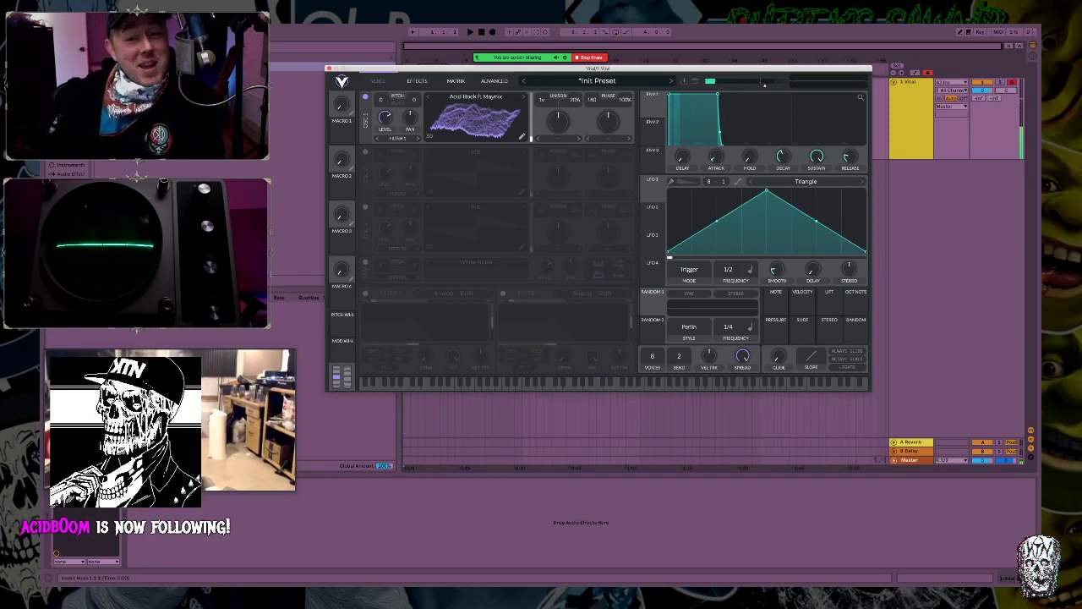
# Set Oscillator 1's wave morph type to Squeeze and sweep its amount while playing notes.
pyautogui.click(558, 138)
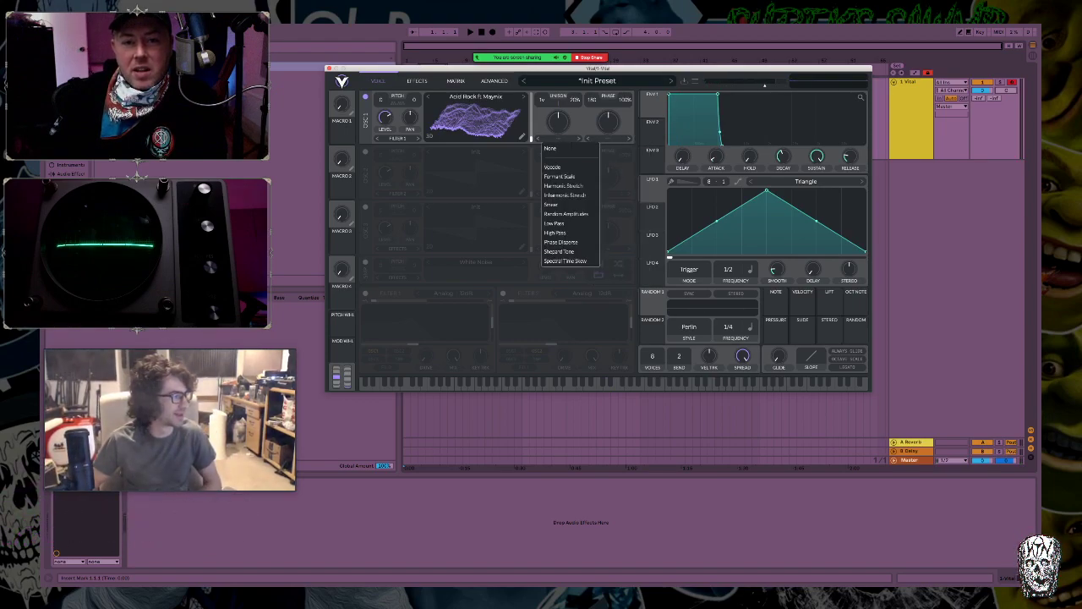
pyautogui.click(607, 139)
pyautogui.click(608, 139)
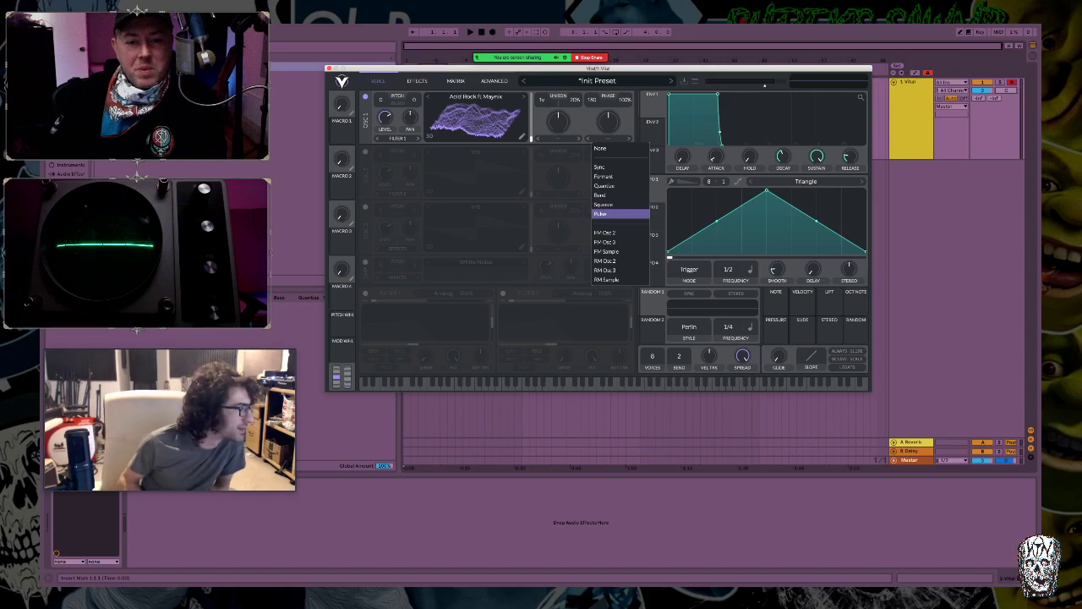
pyautogui.click(602, 205)
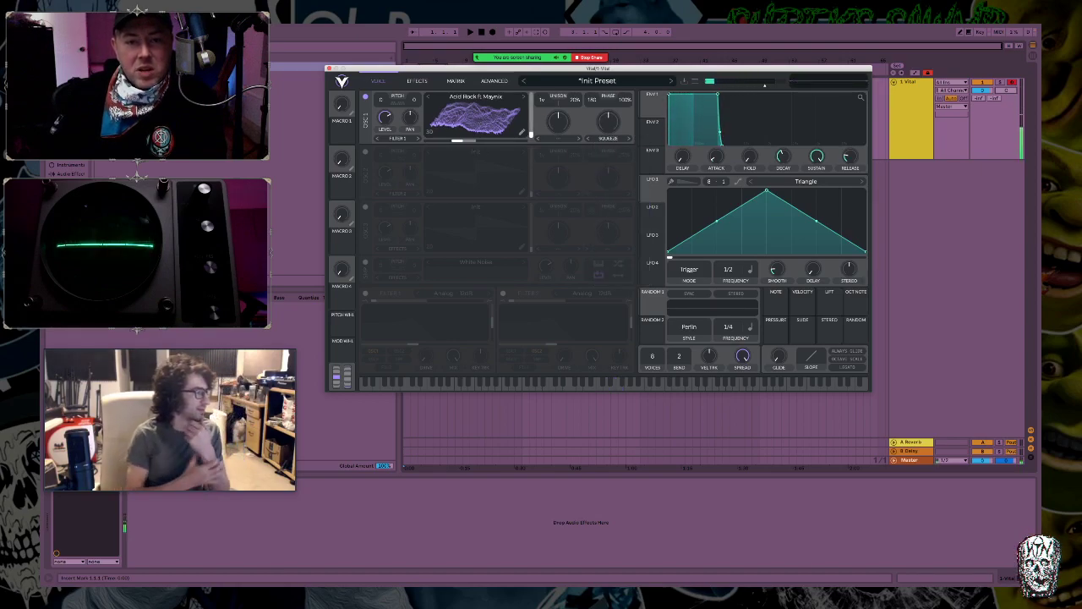
pyautogui.moveTo(608, 122)
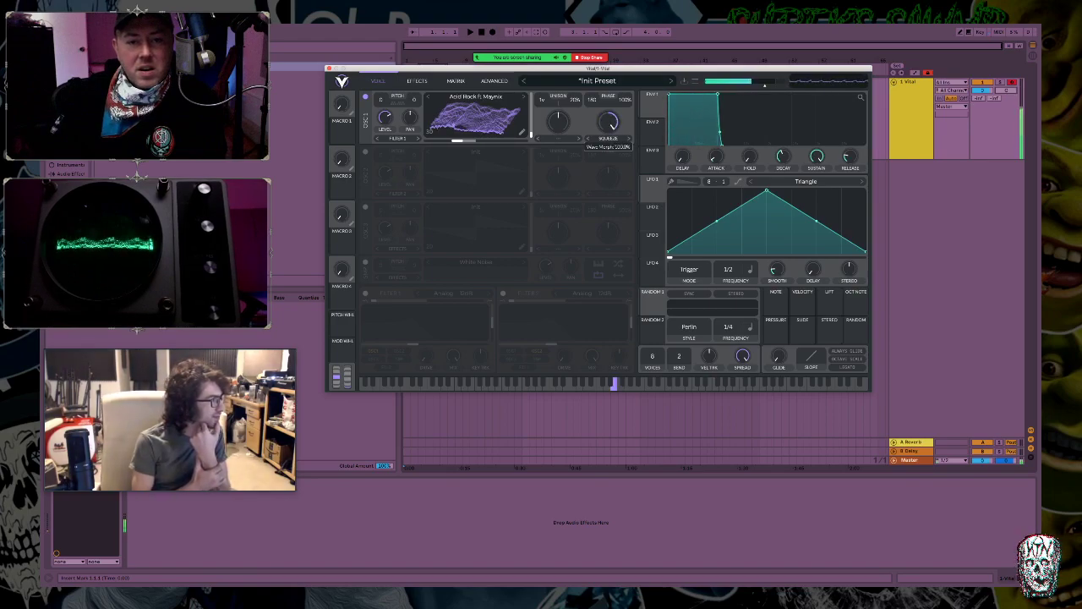
pyautogui.click(607, 138)
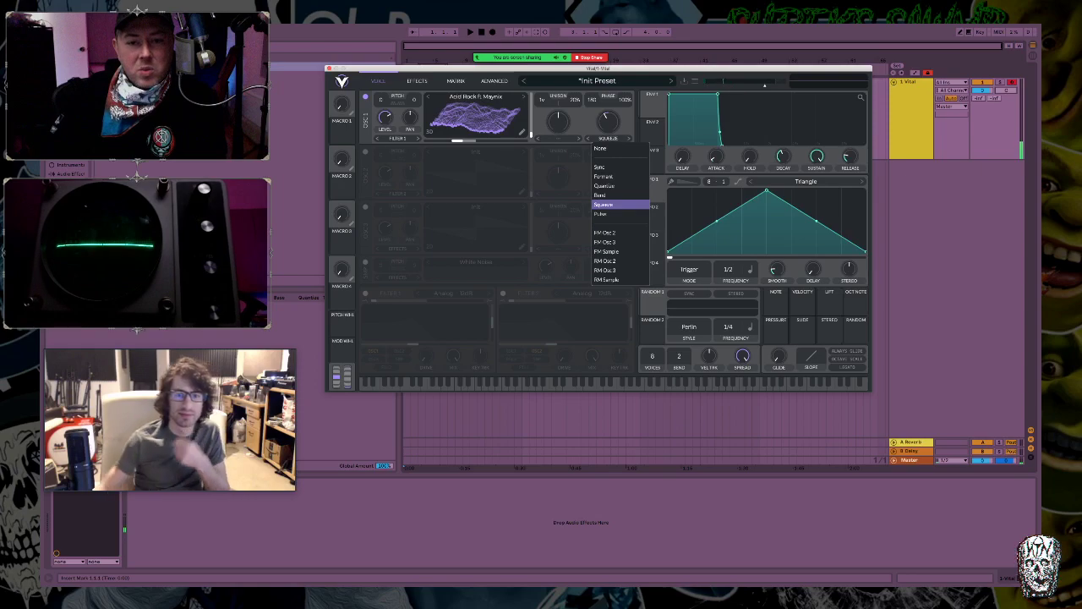
pyautogui.press('Escape')
# Change Oscillator 1's wave morph type to FM Osc 2, with Oscillator 2 enabled as the modulator.
pyautogui.click(541, 142)
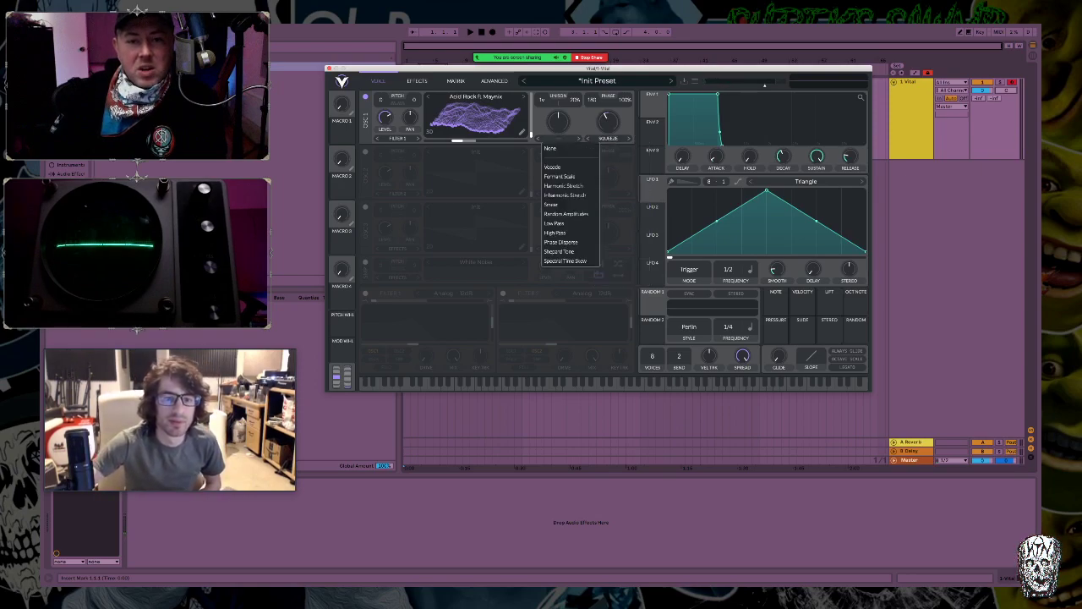
pyautogui.click(596, 142)
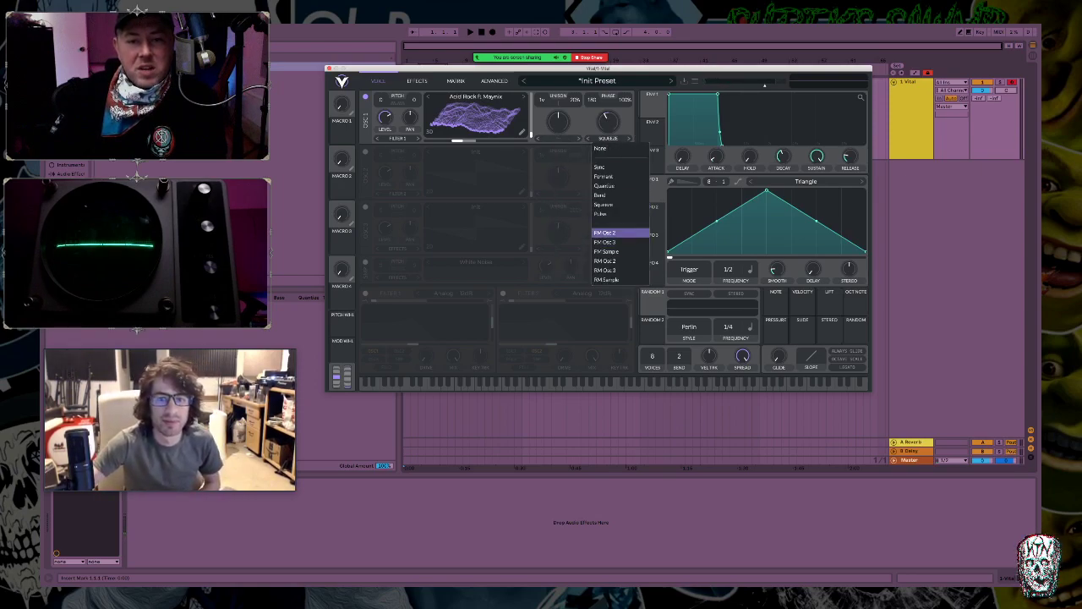
pyautogui.click(604, 232)
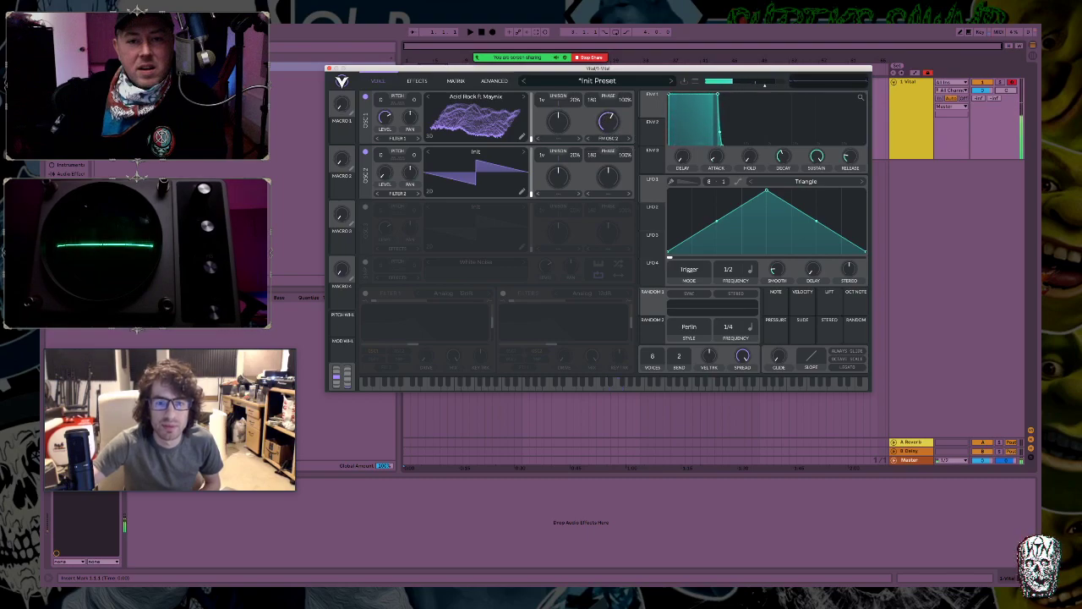
pyautogui.click(607, 138)
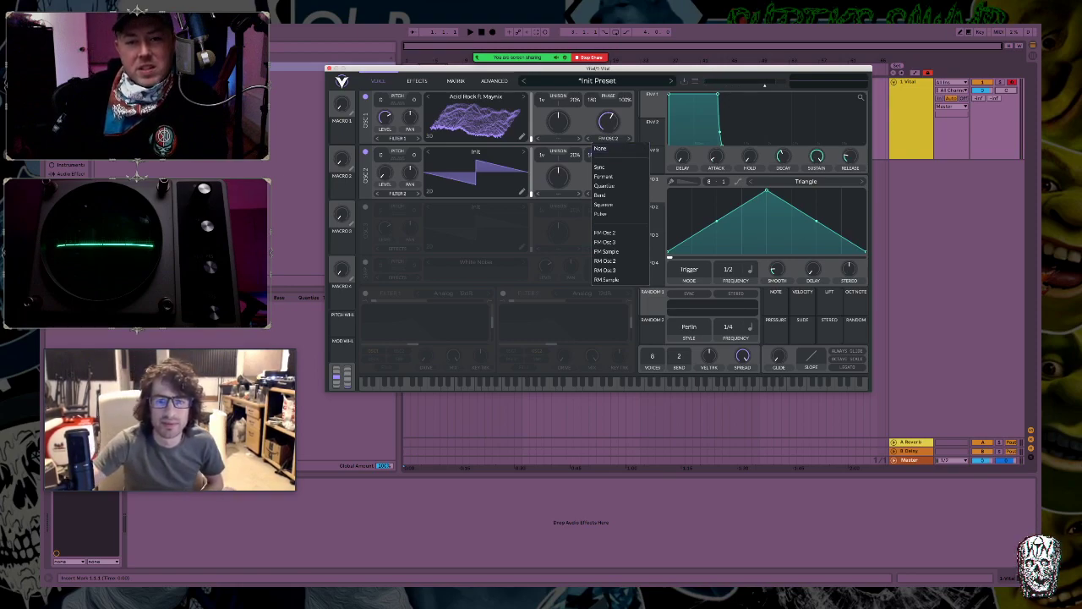
pyautogui.click(607, 125)
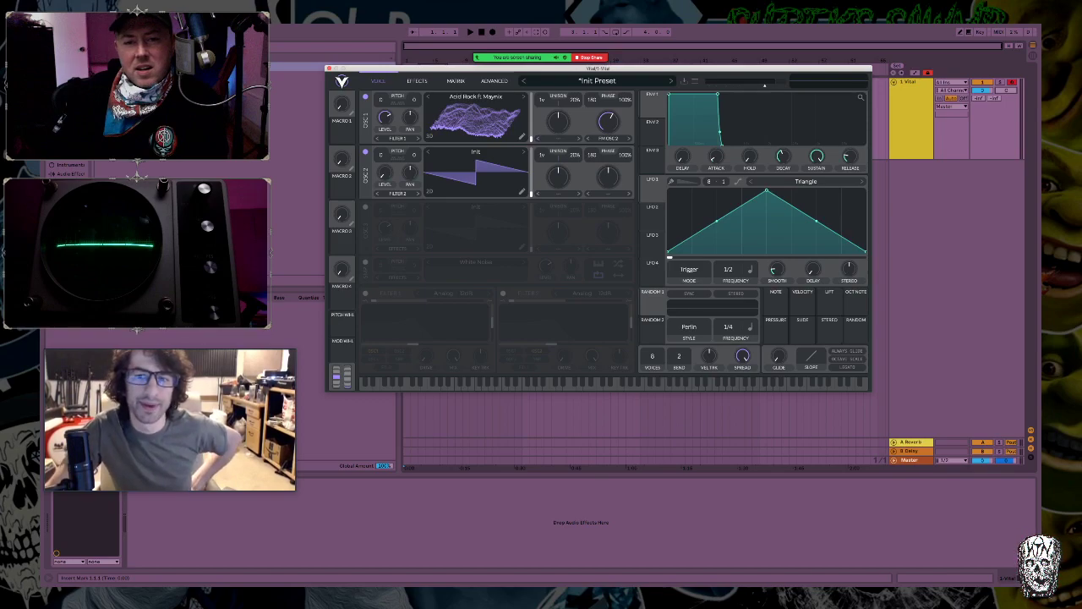
pyautogui.click(565, 137)
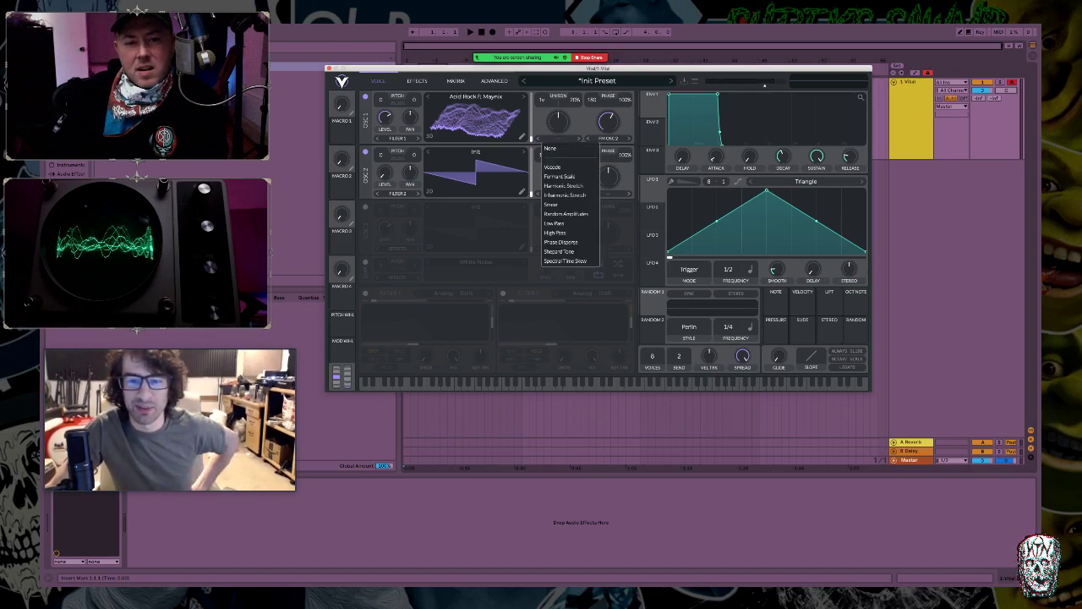
pyautogui.press('Escape')
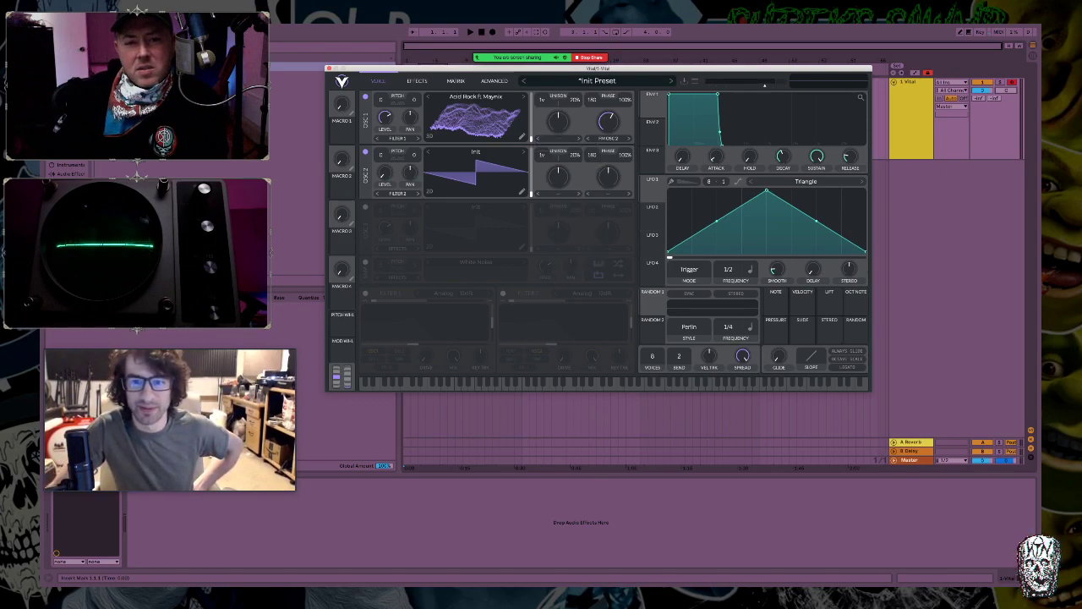
pyautogui.click(607, 138)
pyautogui.press('Escape')
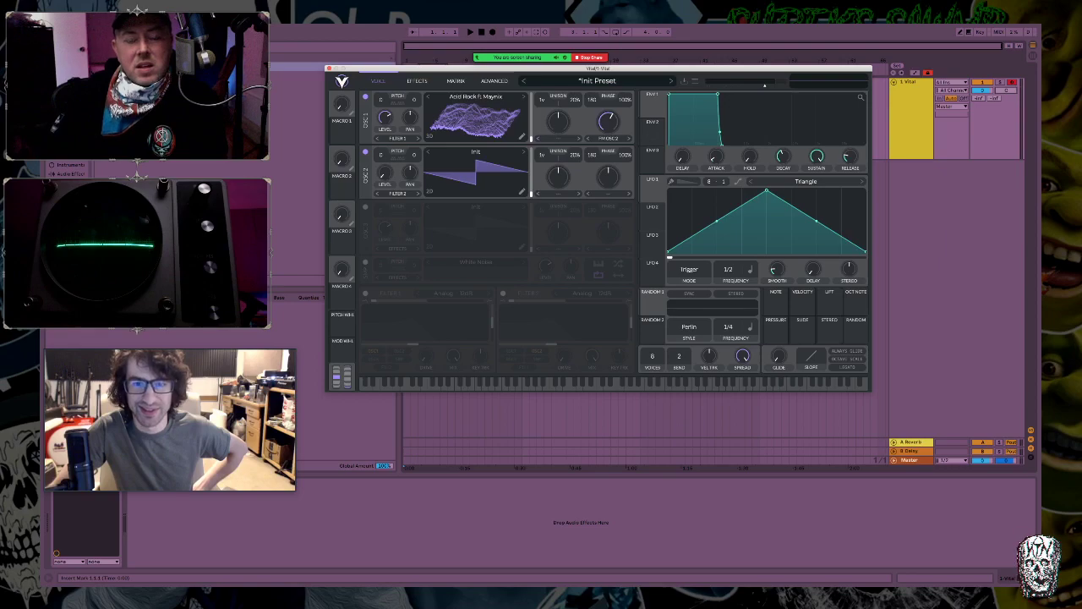
# Change Oscillator 1's wave morph type to RM Osc 2 and sweep its amount while playing a note.
pyautogui.click(607, 138)
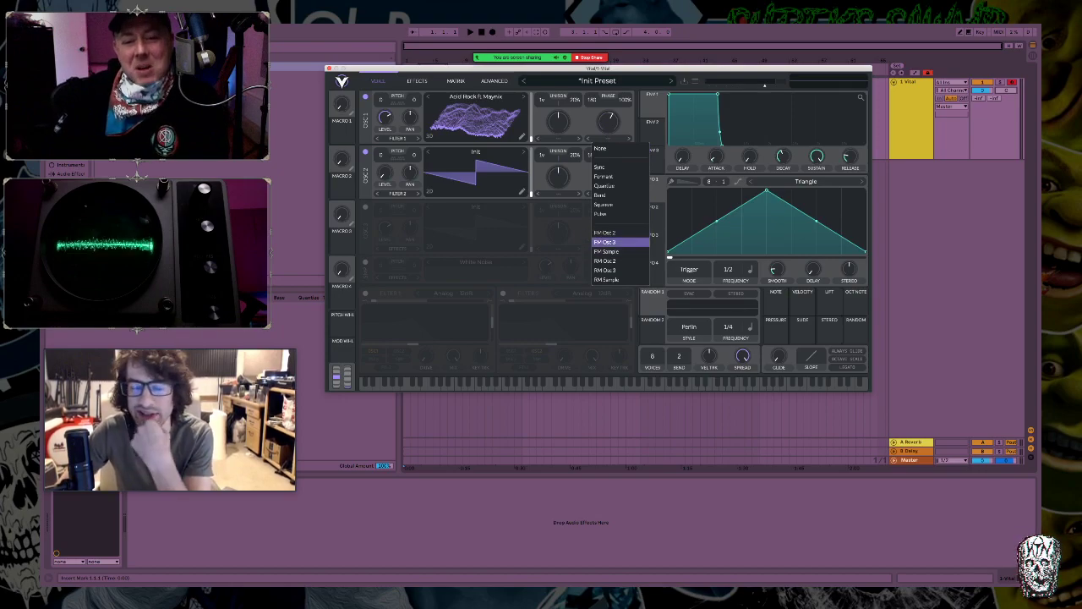
pyautogui.click(605, 261)
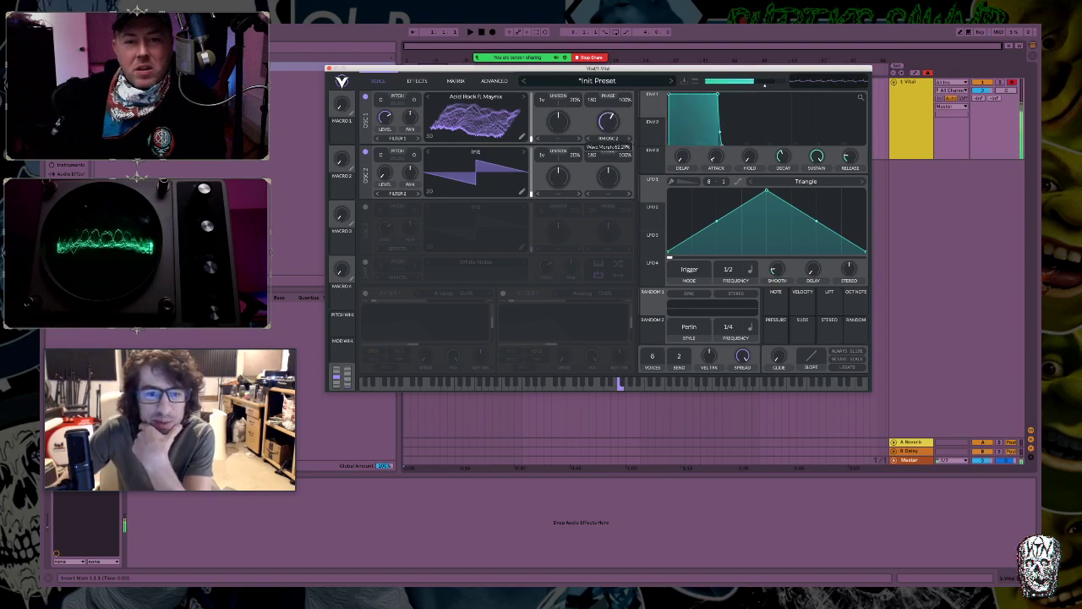
pyautogui.click(607, 193)
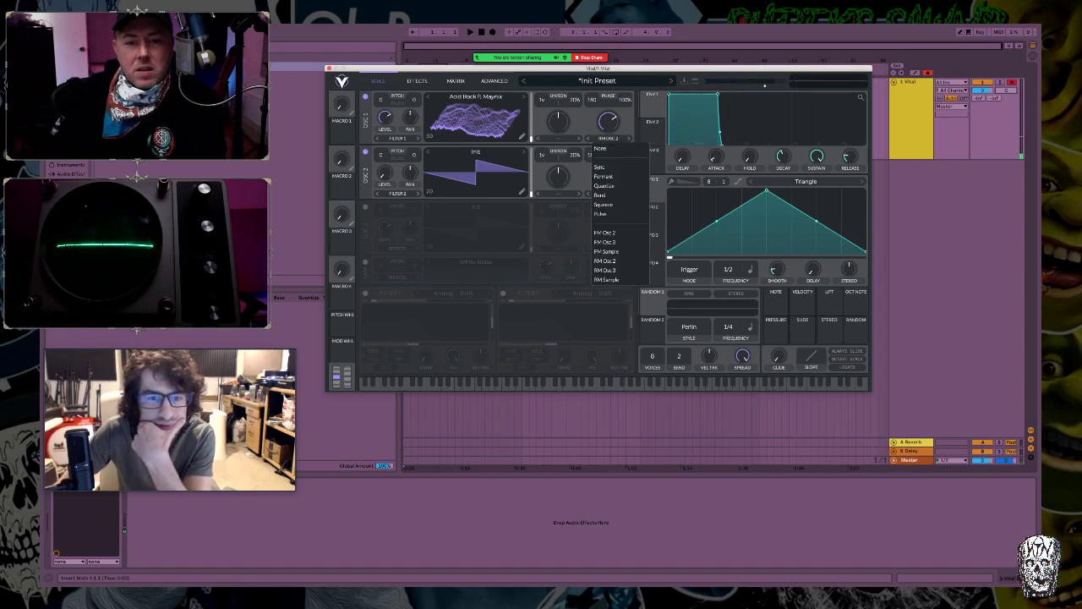
# Turn Oscillator 2 off, briefly enable the White Noise sampler, and leave only Oscillator 1 switched on.
pyautogui.click(365, 151)
pyautogui.click(365, 97)
pyautogui.click(365, 96)
pyautogui.click(365, 96)
pyautogui.click(365, 262)
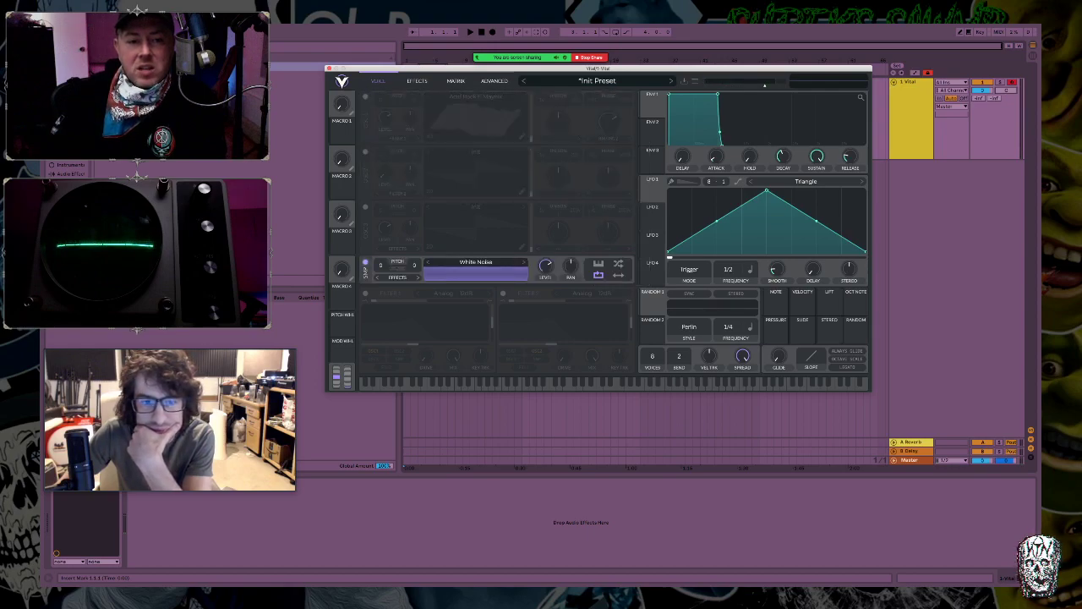
pyautogui.click(365, 262)
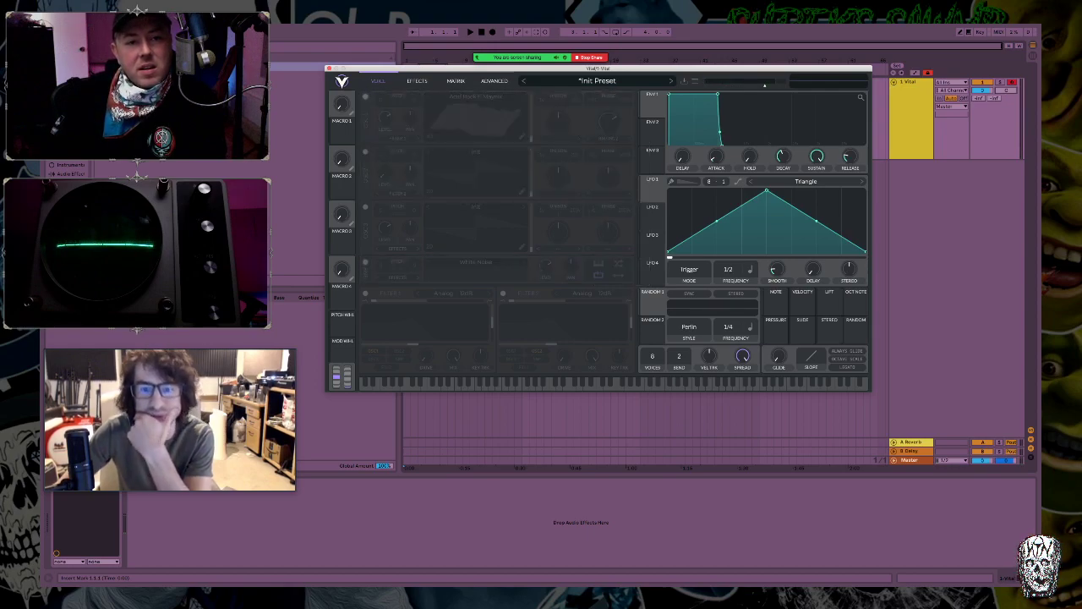
pyautogui.click(366, 96)
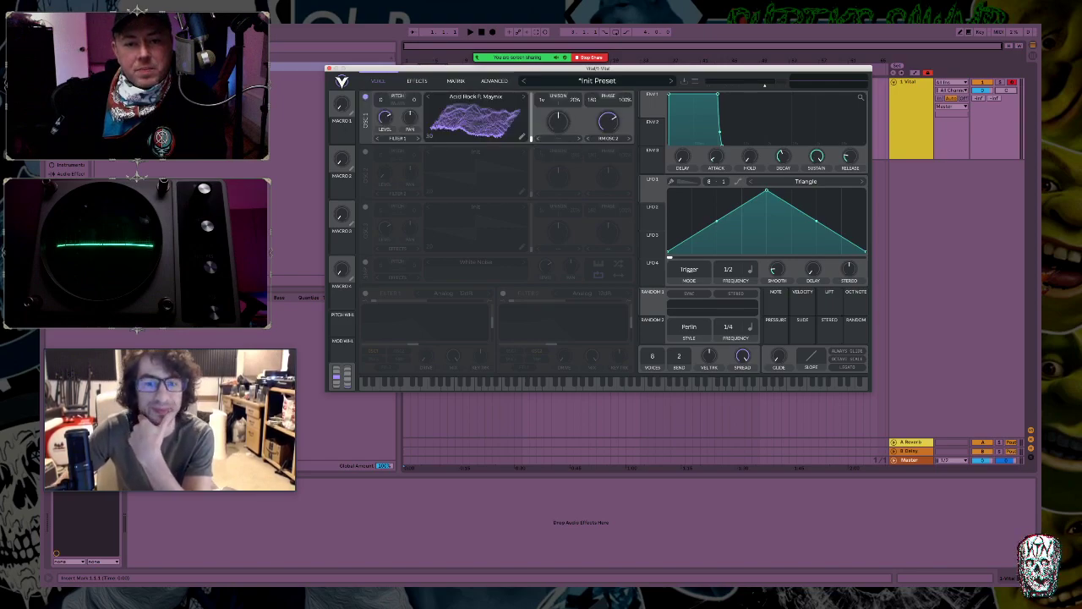
# Try the Vocode and Formant Scale spectral morph types on Oscillator 1, sweeping the morph amount while playing notes.
pyautogui.click(558, 138)
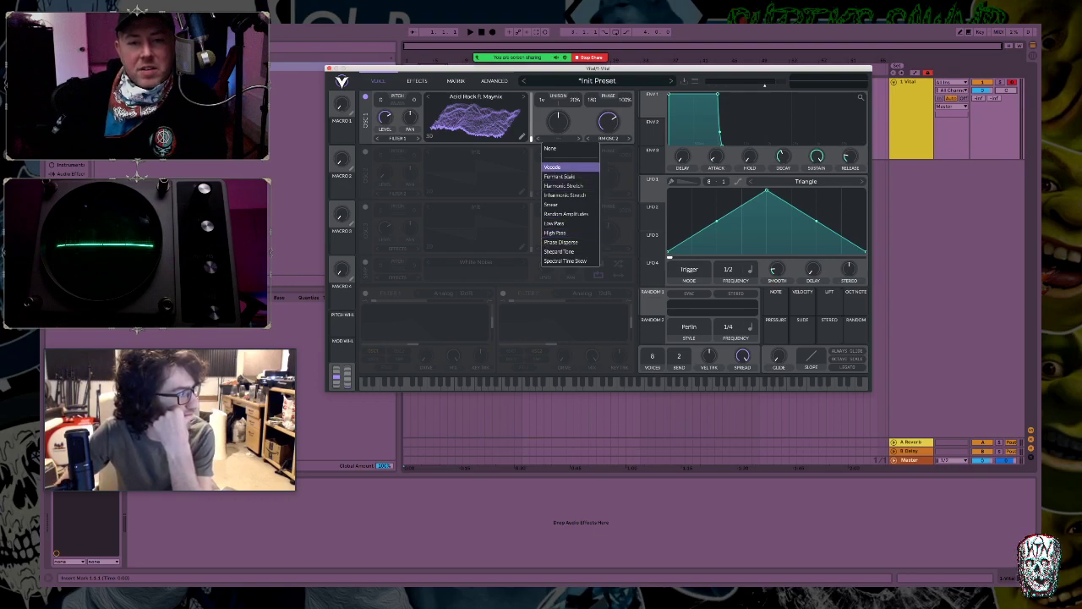
pyautogui.click(554, 167)
pyautogui.moveTo(558, 122); pyautogui.dragTo(558, 106)
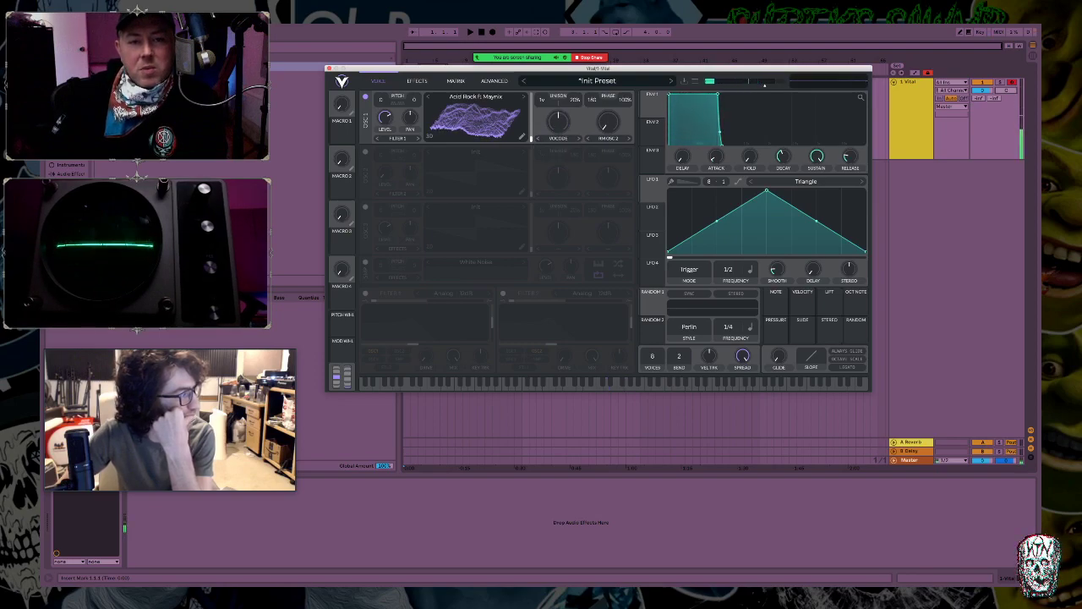
pyautogui.click(558, 138)
pyautogui.click(562, 175)
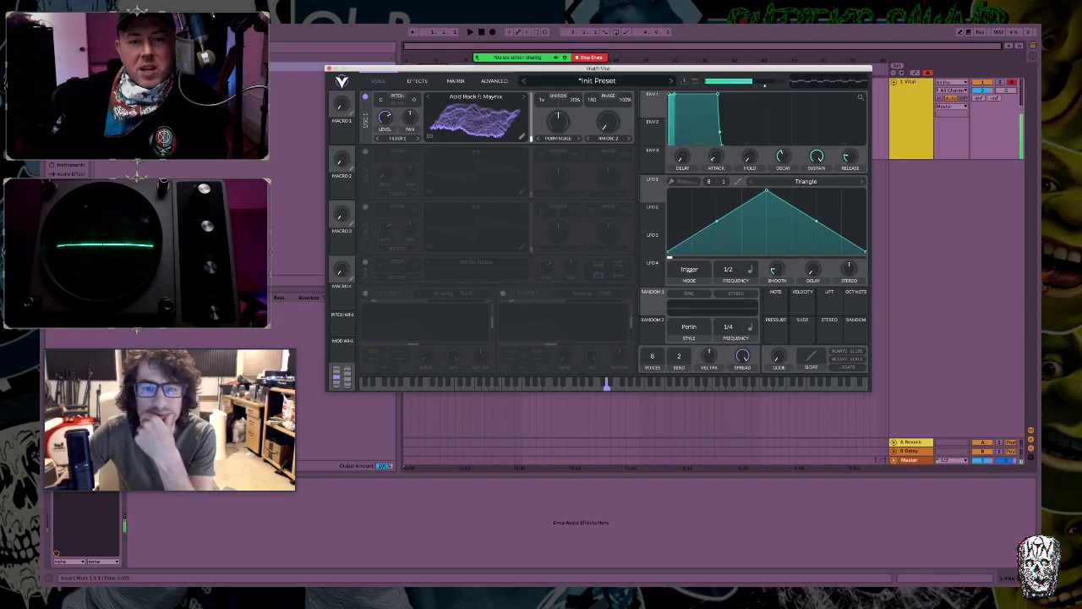
pyautogui.moveTo(558, 123); pyautogui.dragTo(558, 123)
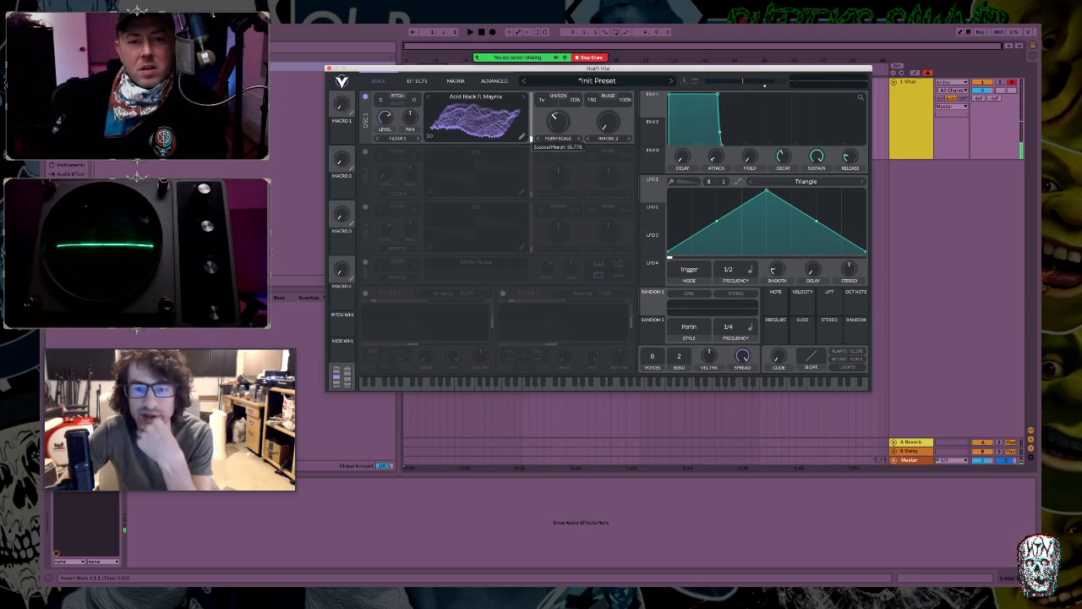
# Set Oscillator 1's spectral morph type to Shepard Tone and play a note.
pyautogui.click(550, 138)
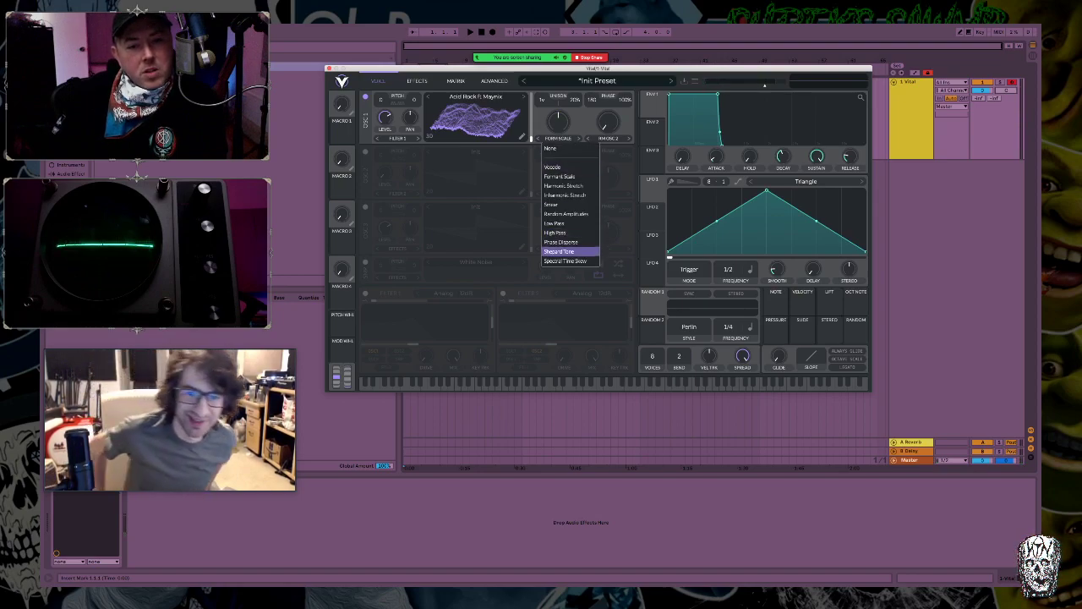
pyautogui.click(558, 251)
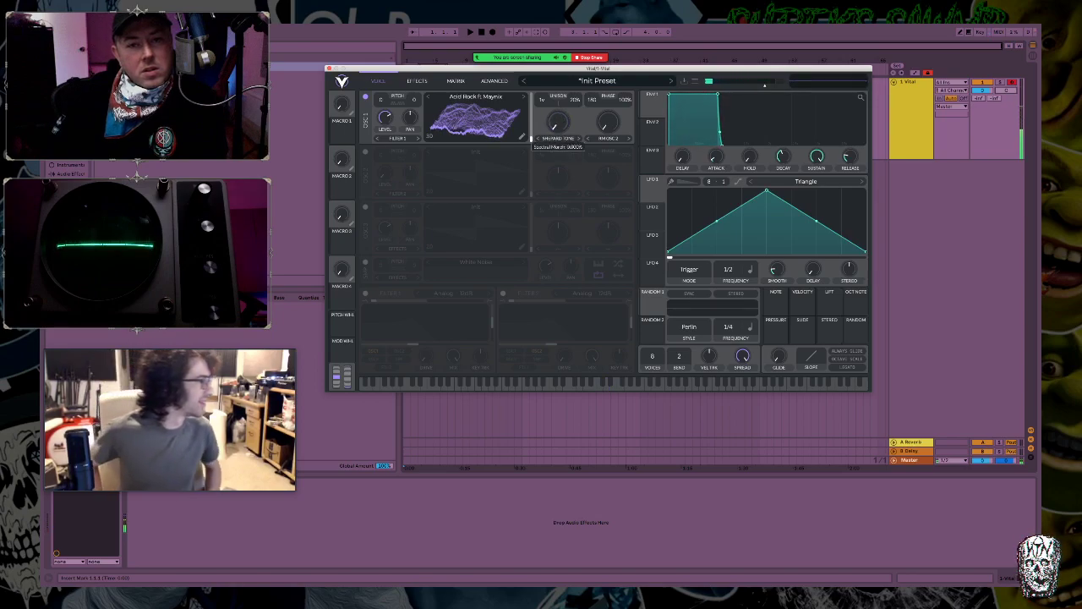
pyautogui.click(606, 385)
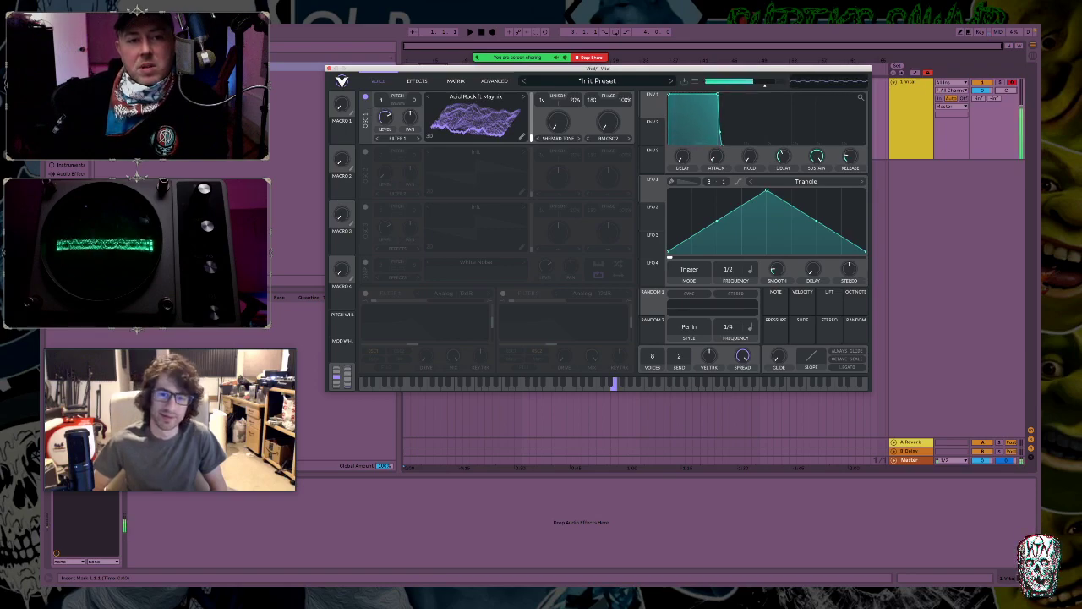
# Try shifting Oscillator 1's fine tune and transpose while holding a note, reset both to 0, and view its Transpose Snap settings.
pyautogui.moveTo(413, 100); pyautogui.dragTo(414, 95)
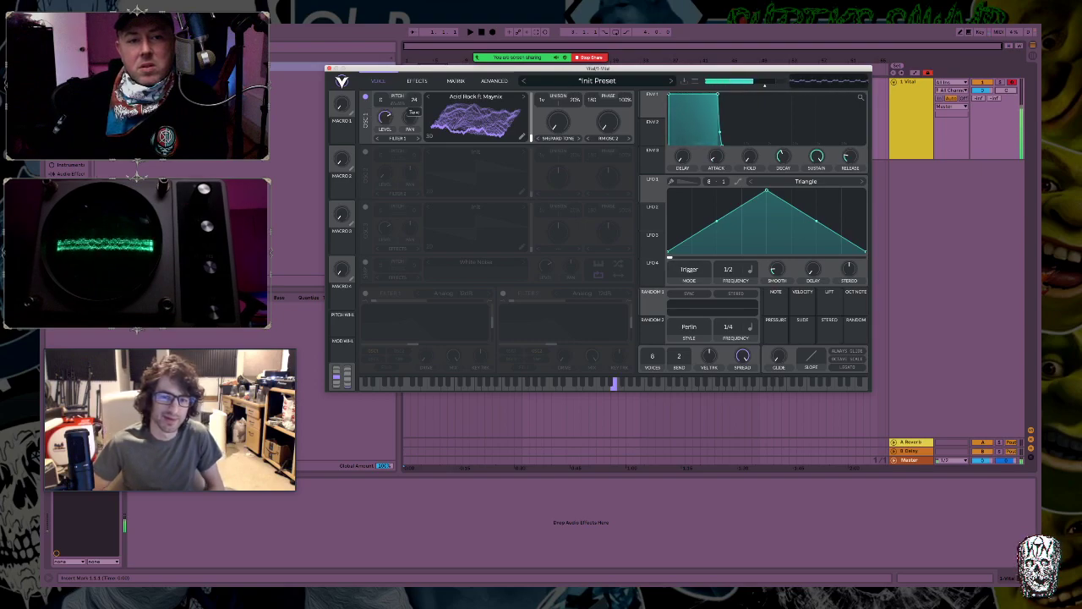
pyautogui.doubleClick(413, 99)
pyautogui.moveTo(381, 99); pyautogui.dragTo(380, 93)
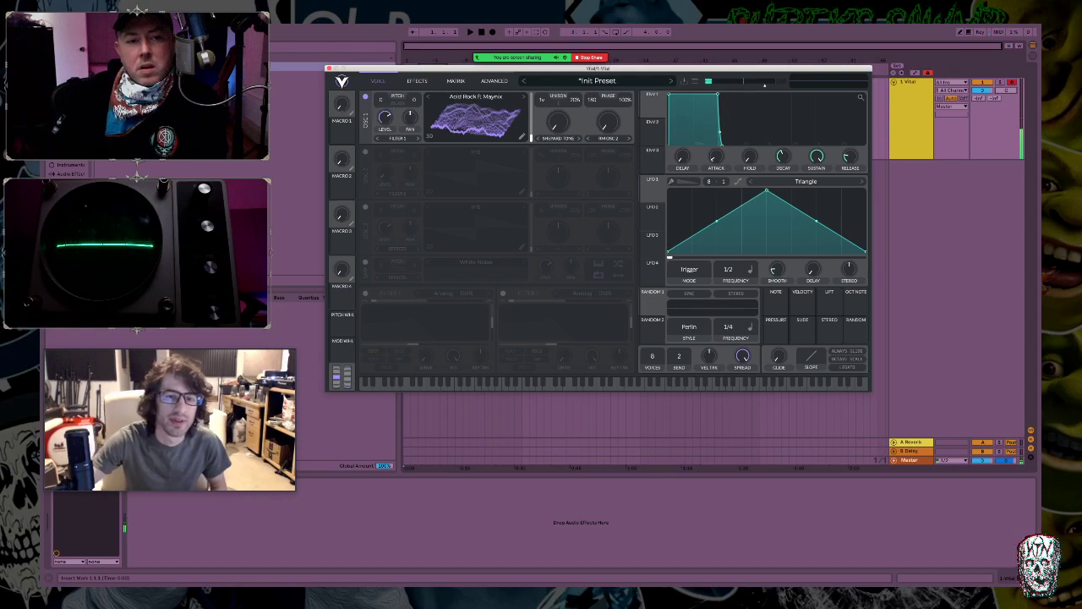
pyautogui.click(380, 100)
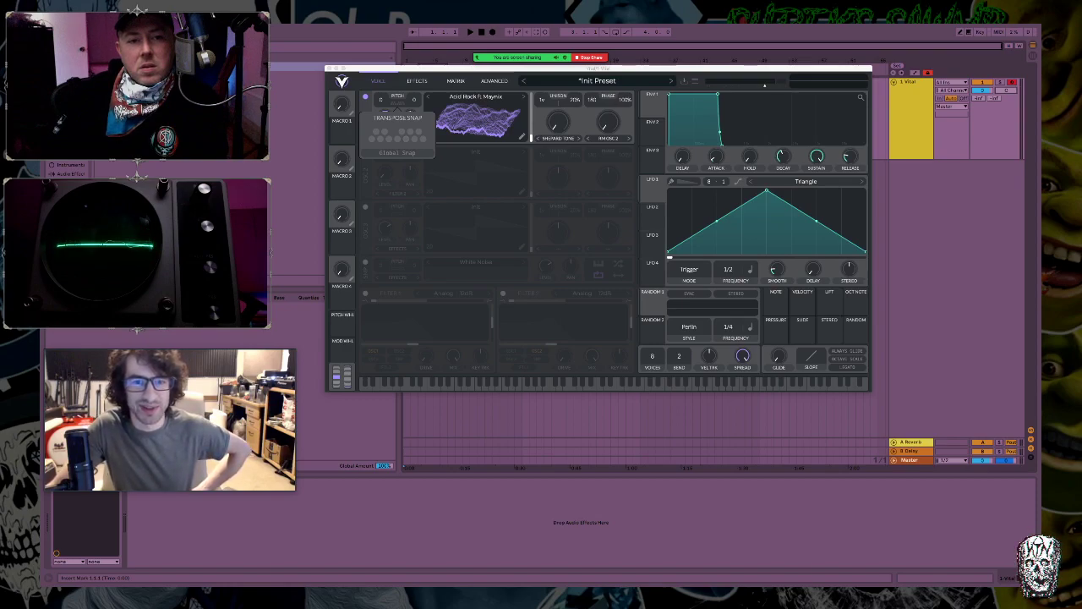
pyautogui.press('Escape')
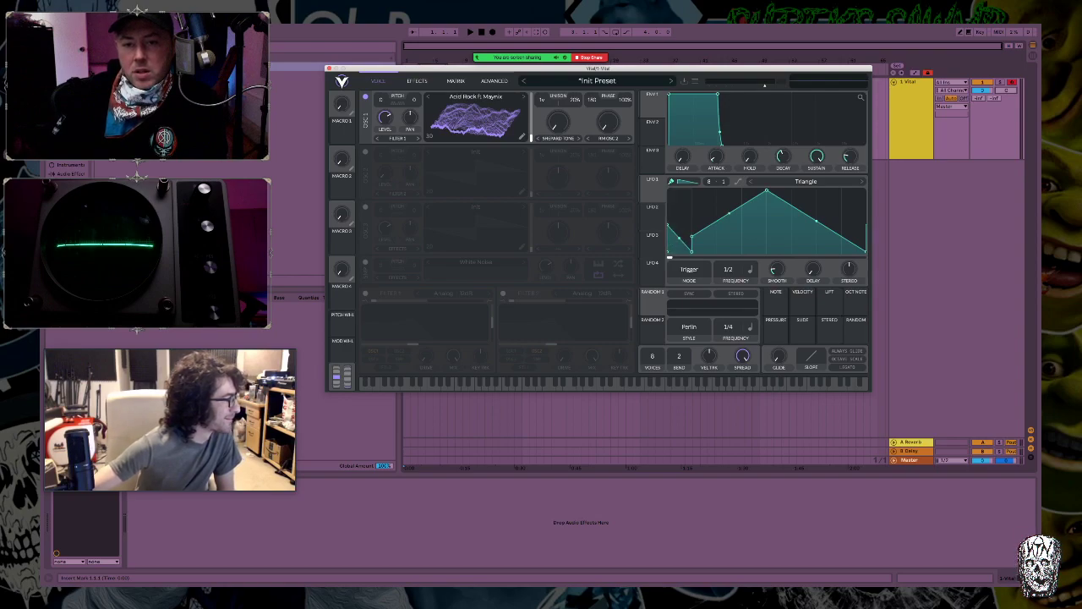
# Paint a stepped pattern across LFO 1 with the Step brush and assign LFO 1 to Oscillator 1's pitch transpose.
pyautogui.click(687, 181)
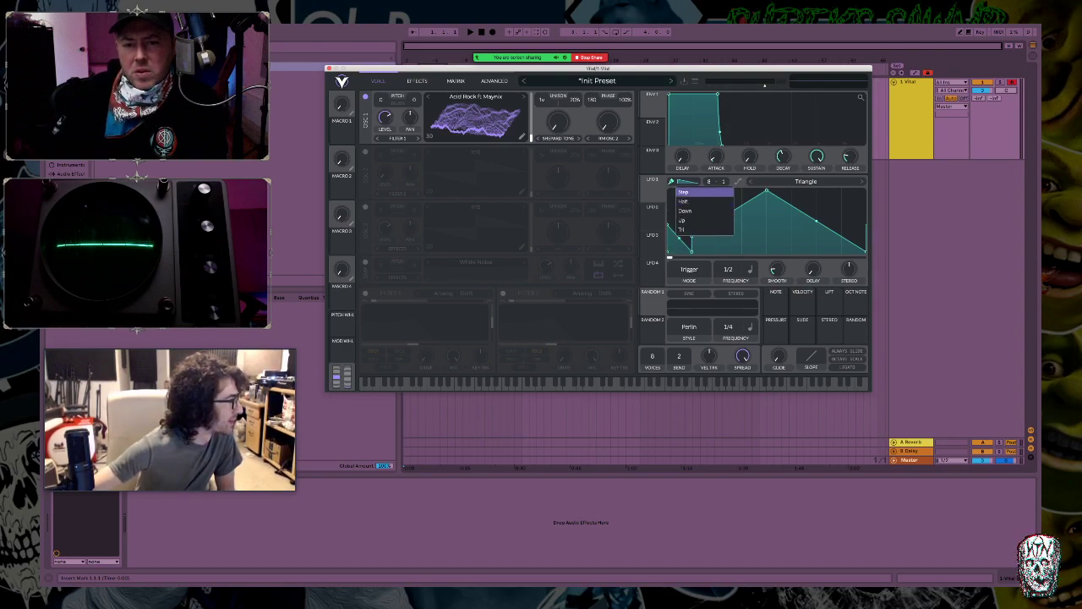
pyautogui.click(683, 192)
pyautogui.moveTo(676, 237)
pyautogui.mouseDown()
pyautogui.moveTo(756, 228)
pyautogui.moveTo(729, 212)
pyautogui.moveTo(756, 232)
pyautogui.moveTo(812, 221)
pyautogui.moveTo(805, 202)
pyautogui.moveTo(832, 241)
pyautogui.moveTo(854, 207)
pyautogui.mouseUp()
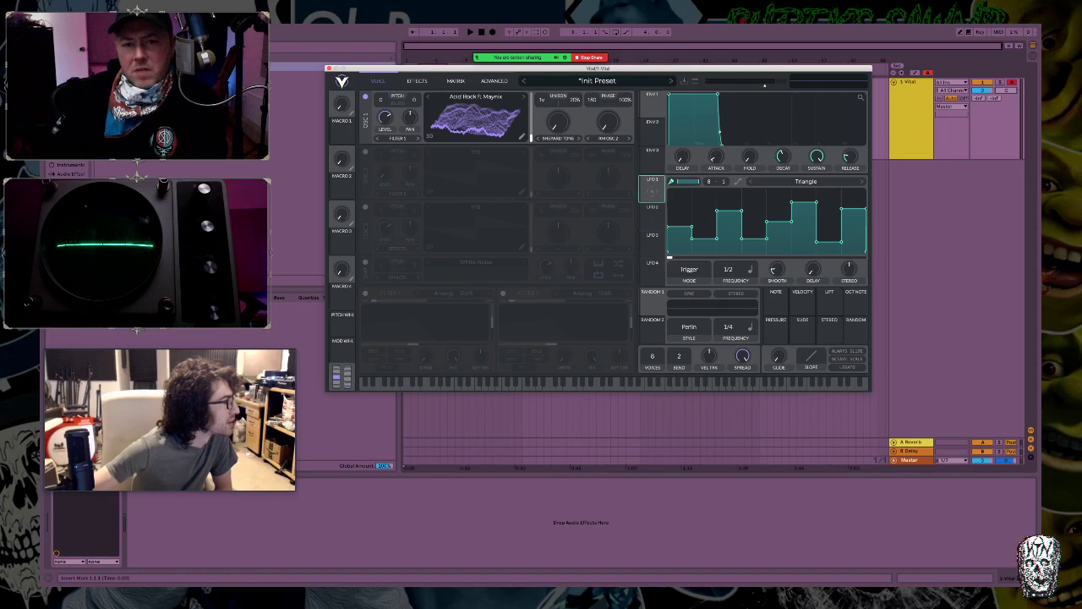
pyautogui.moveTo(651, 188); pyautogui.dragTo(578, 181)
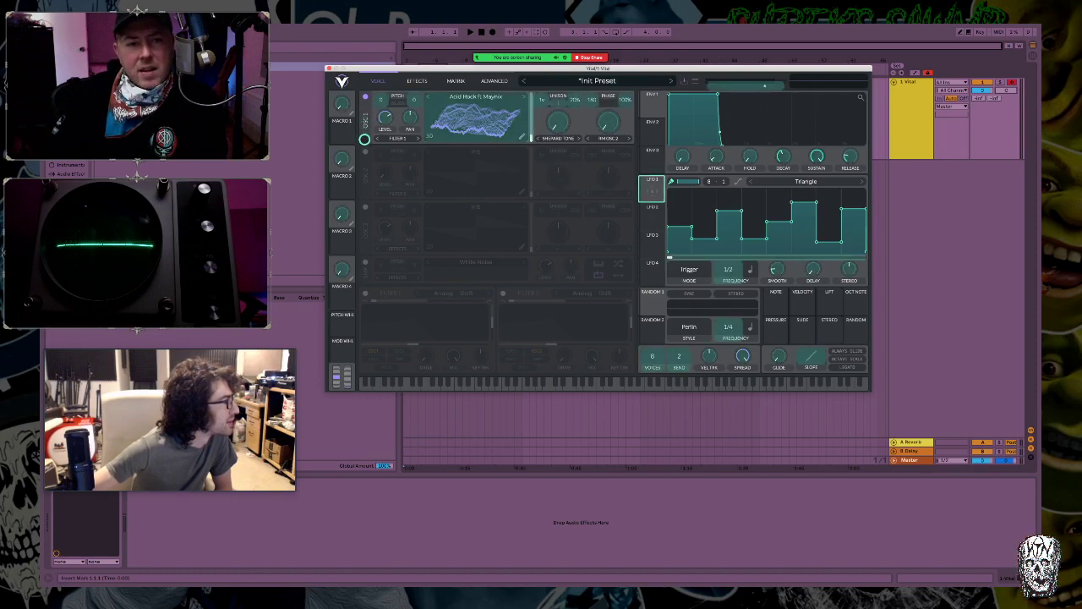
pyautogui.moveTo(403, 136); pyautogui.dragTo(385, 114)
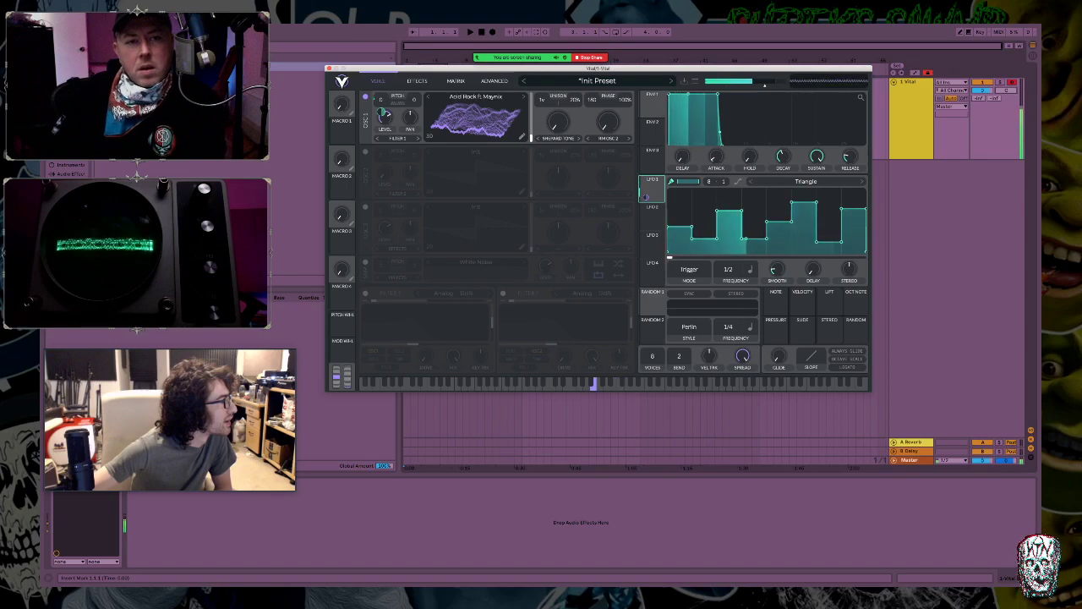
# Choose notes in Oscillator 1's Transpose Snap settings, close them, and play notes to audition the patch.
pyautogui.click(397, 104)
pyautogui.click(375, 132)
pyautogui.click(389, 138)
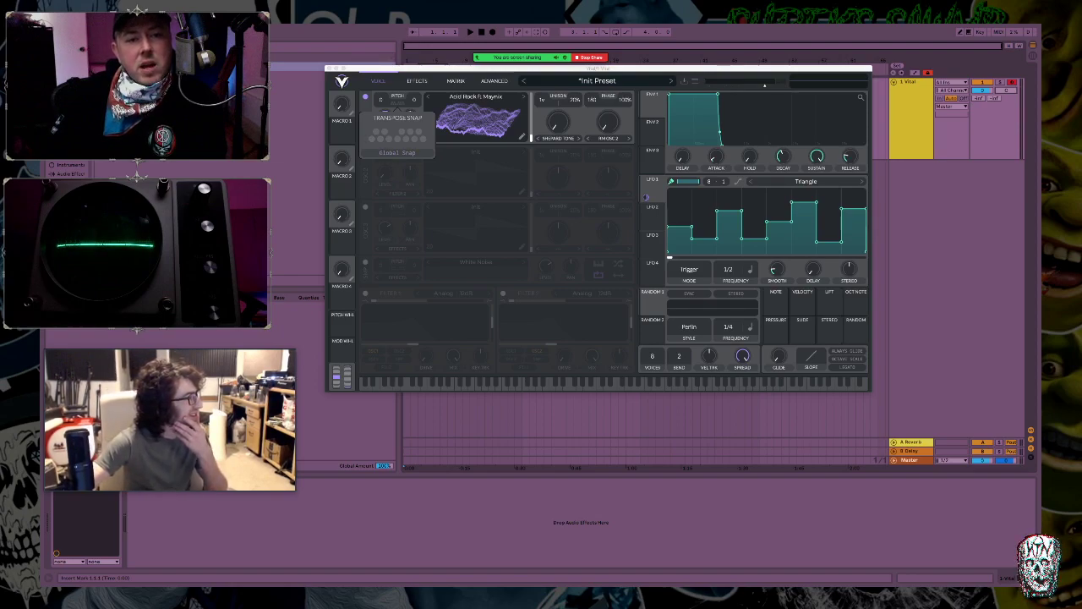
pyautogui.click(366, 96)
pyautogui.click(366, 97)
pyautogui.click(606, 383)
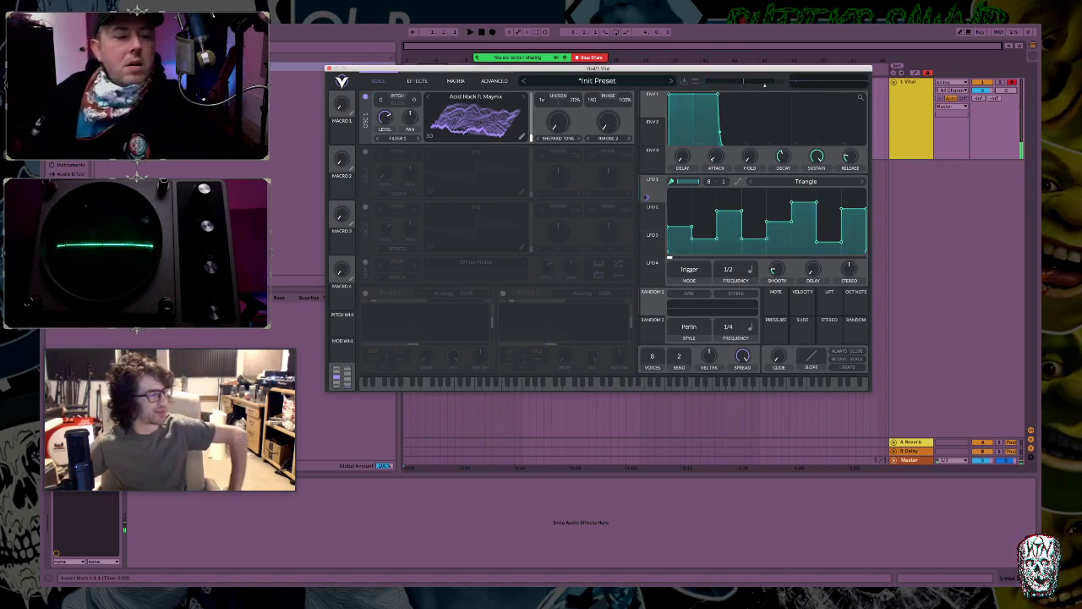
pyautogui.click(551, 380)
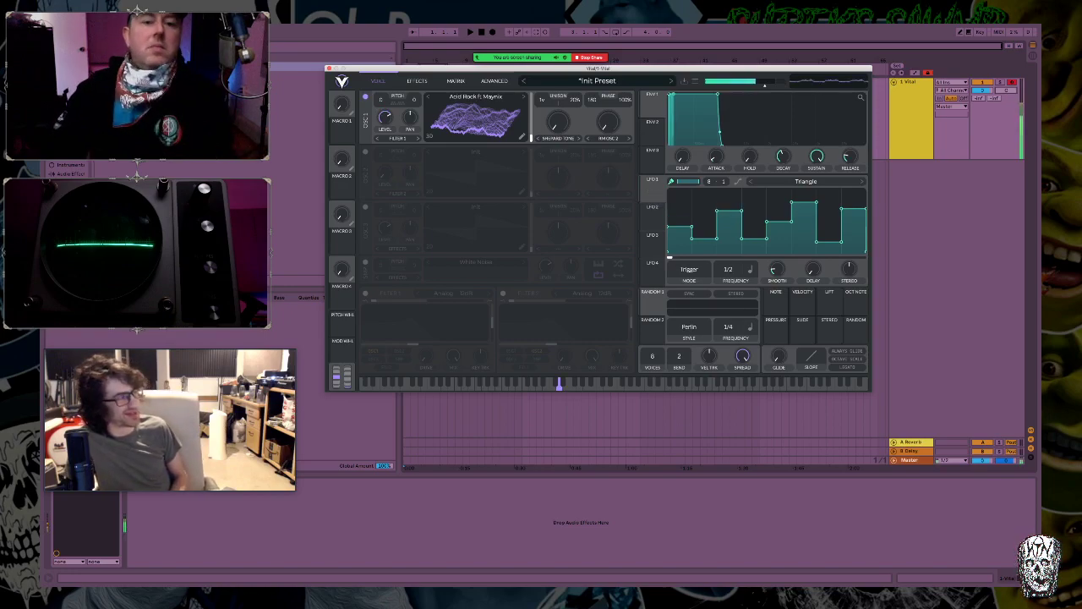
# Switch to LFO 2 and try to assign it to Oscillator 1's level.
pyautogui.click(652, 218)
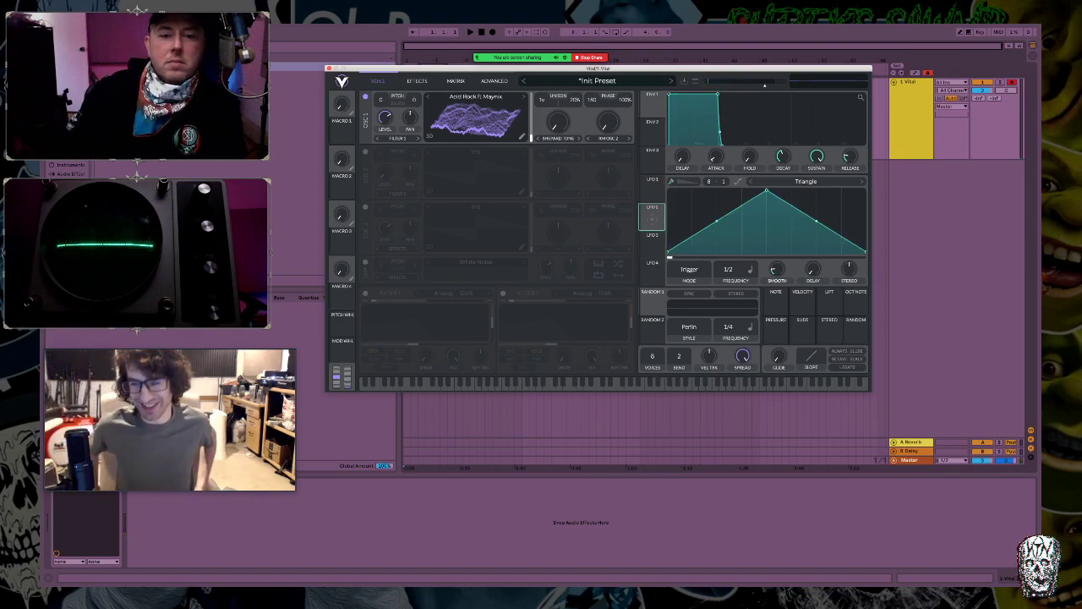
pyautogui.moveTo(652, 218)
pyautogui.mouseDown()
pyautogui.moveTo(507, 118)
pyautogui.moveTo(527, 138)
pyautogui.moveTo(558, 122)
pyautogui.moveTo(651, 216)
pyautogui.mouseUp()
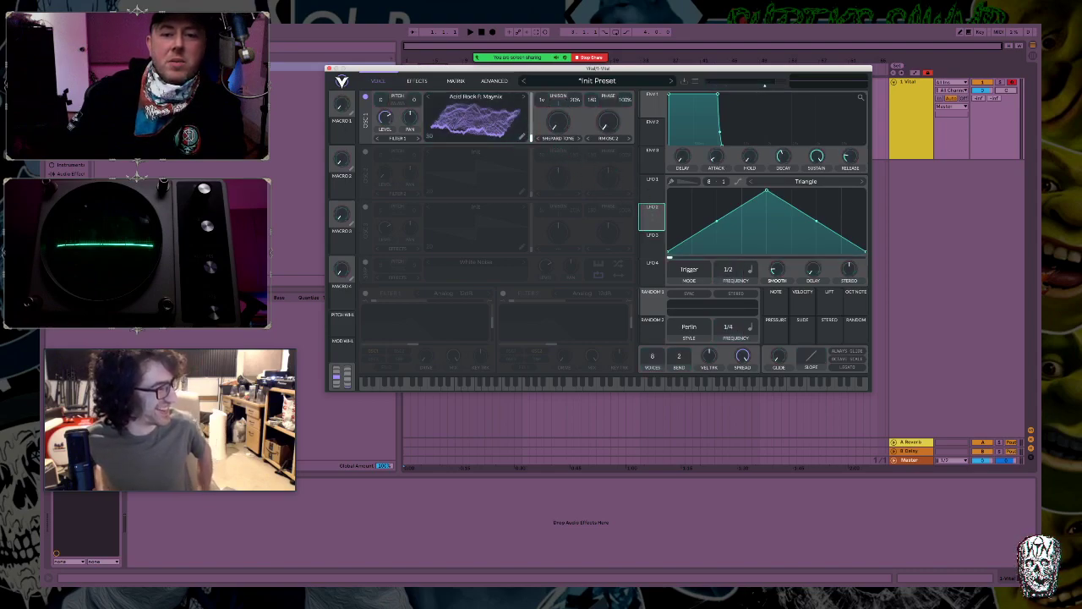
pyautogui.click(607, 138)
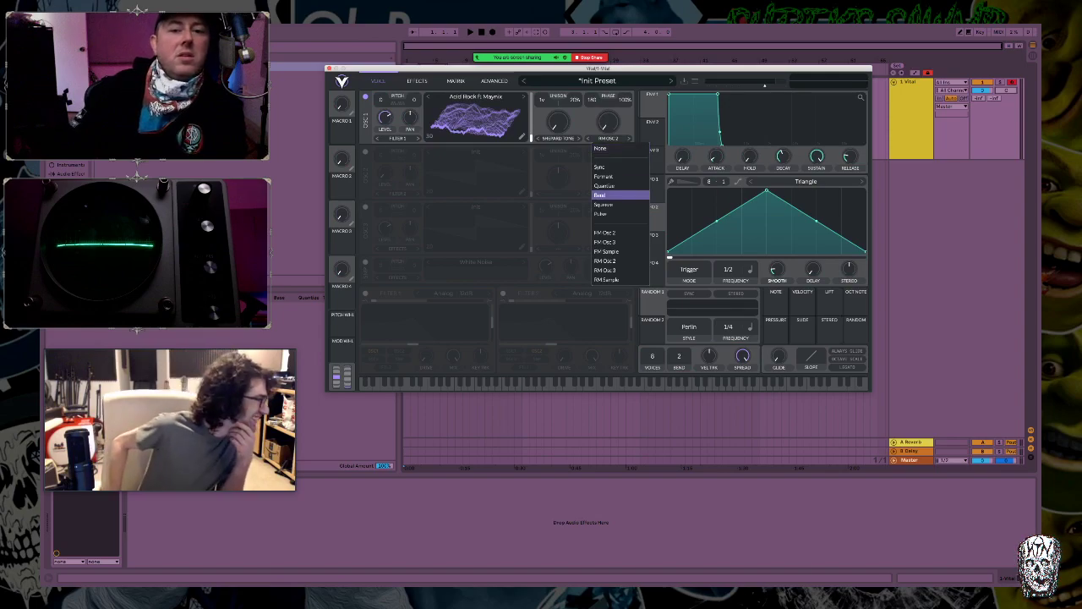
pyautogui.click(606, 138)
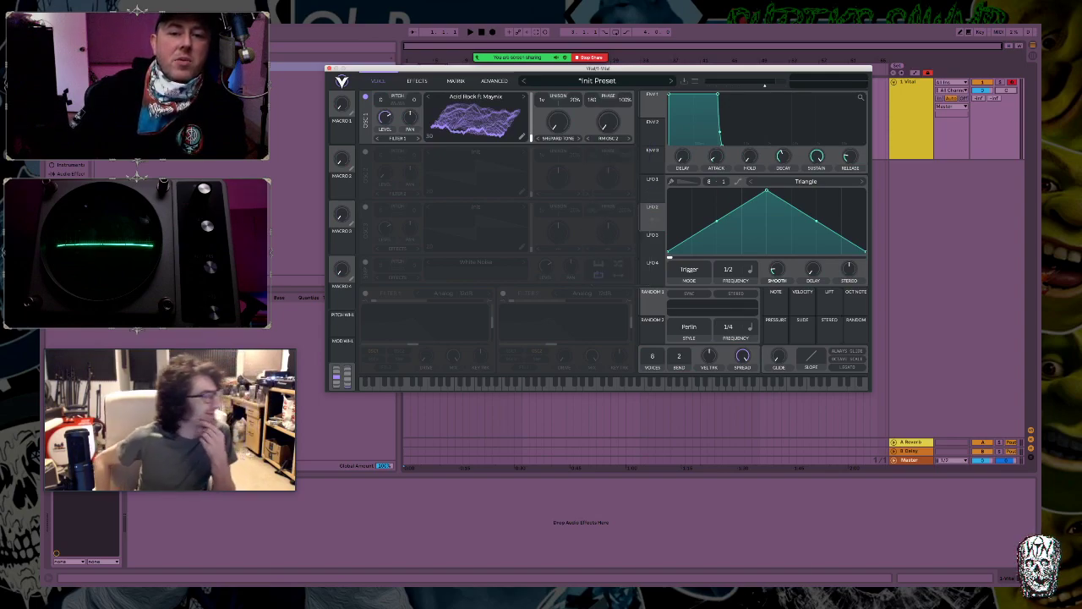
pyautogui.moveTo(654, 220)
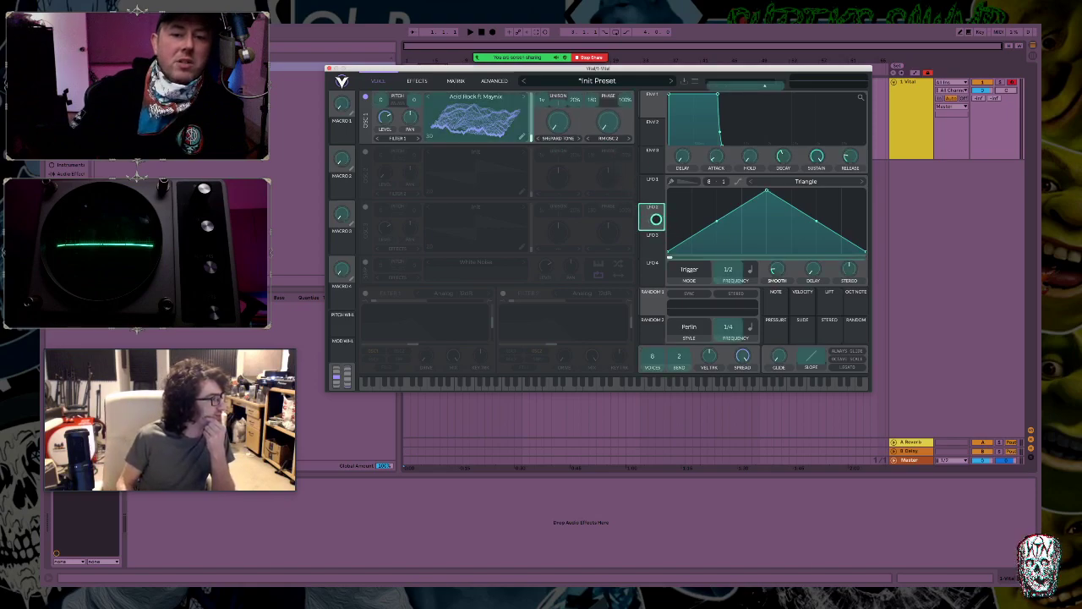
pyautogui.moveTo(652, 218); pyautogui.dragTo(385, 116)
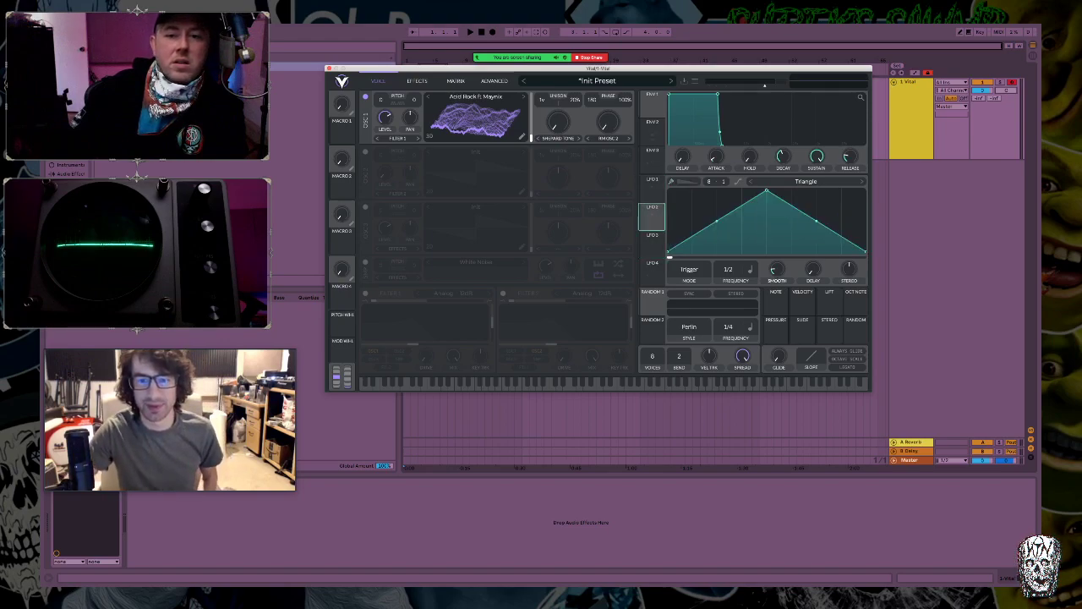
# Raise Oscillator 1's unison voice count and set its unison detune to 19% while playing notes to compare the sound.
pyautogui.moveTo(652, 160)
pyautogui.click(651, 104)
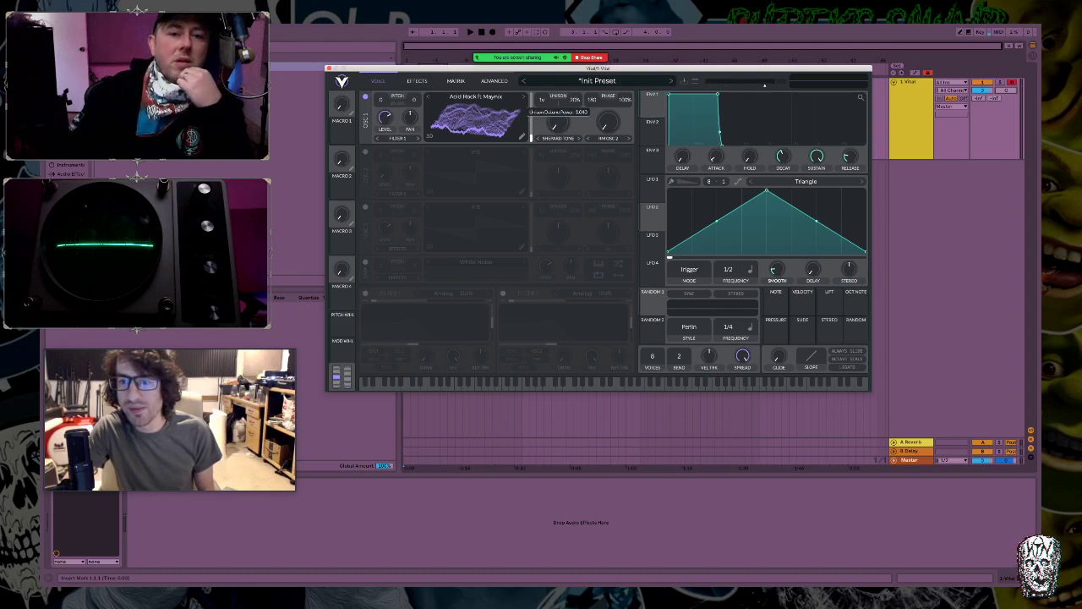
pyautogui.click(545, 383)
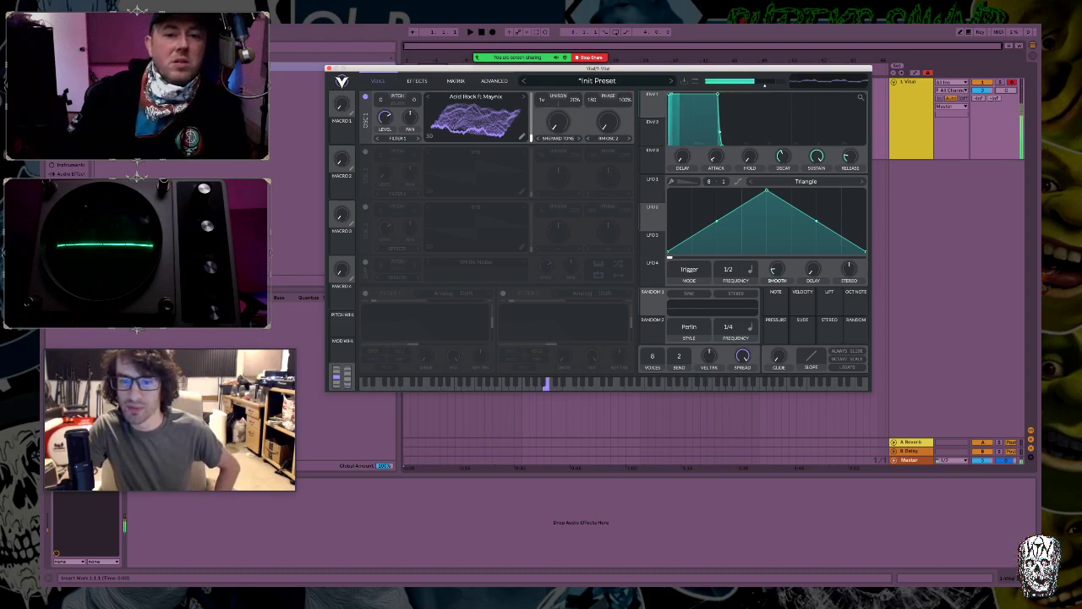
pyautogui.click(552, 382)
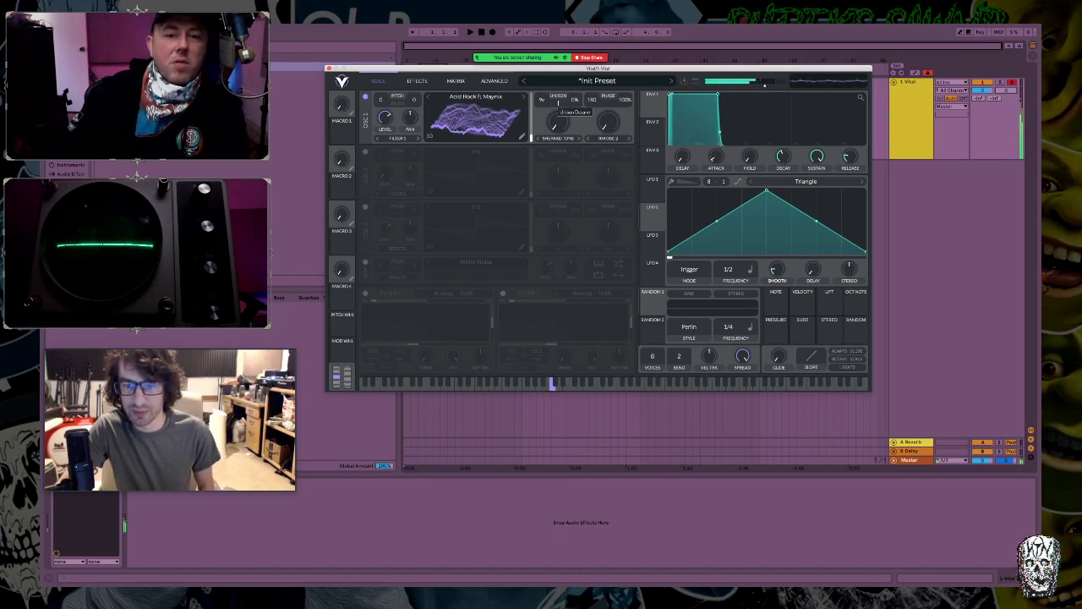
pyautogui.click(545, 383)
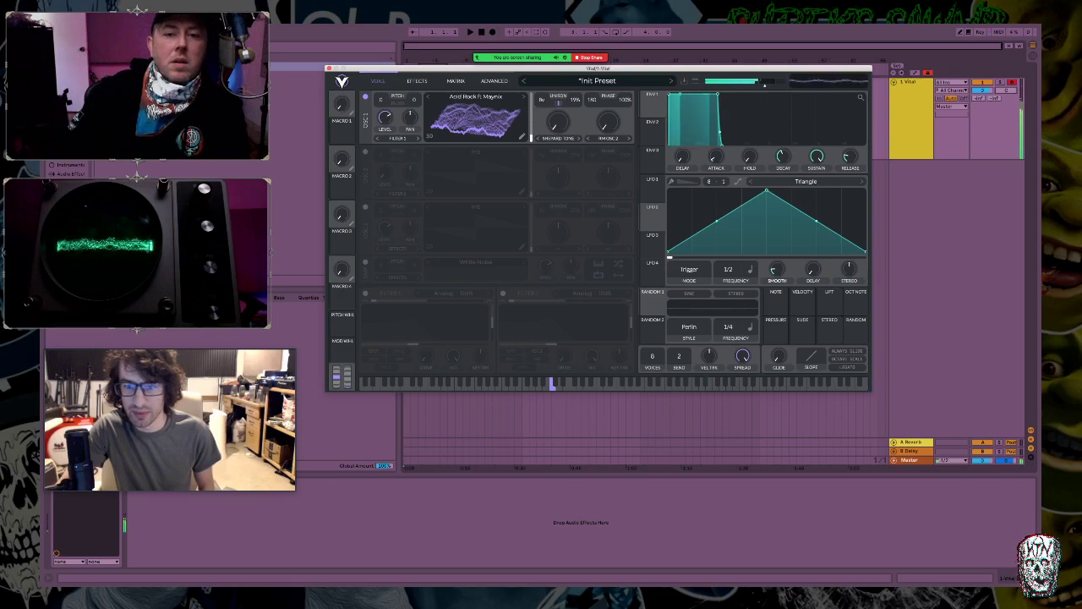
pyautogui.click(539, 383)
# In the advanced settings, try Oscillator 1's table, spectral and distortion spreads, reset them, and adjust its stereo unison and unison blend.
pyautogui.click(494, 80)
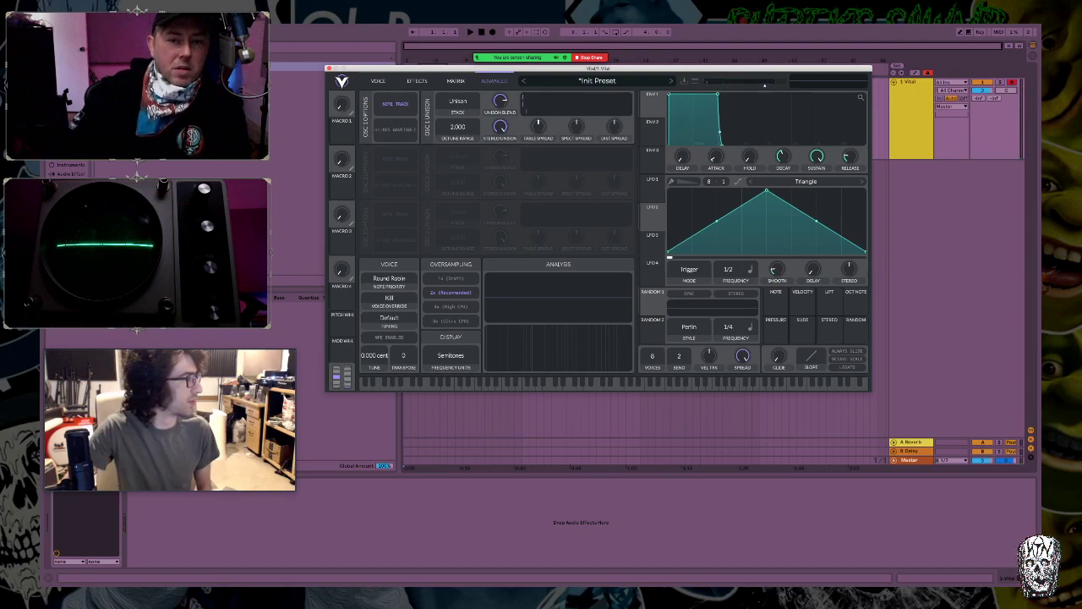
pyautogui.moveTo(538, 127)
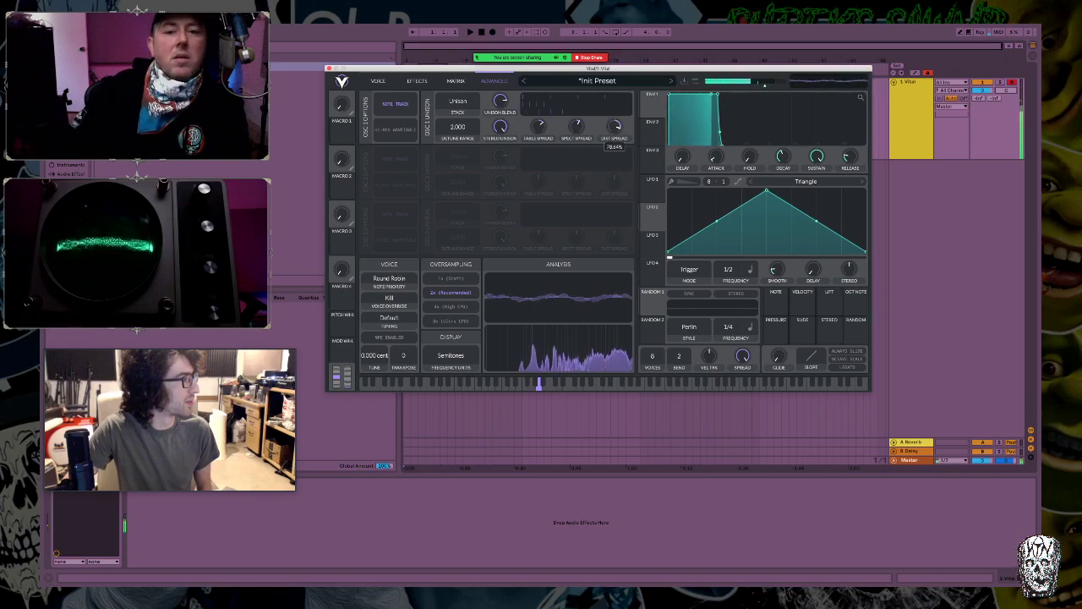
pyautogui.moveTo(615, 127)
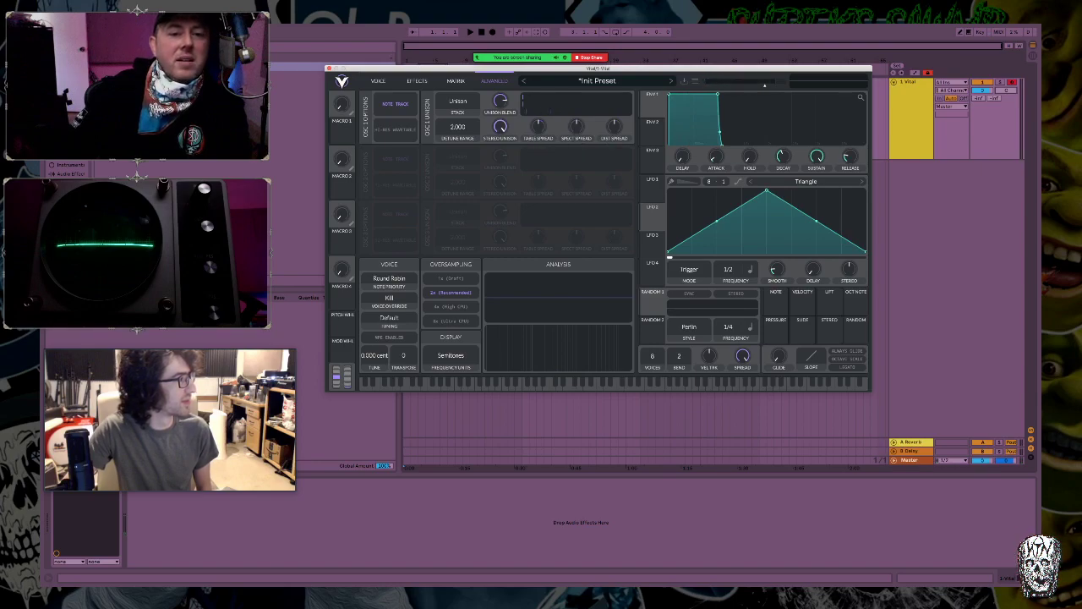
pyautogui.moveTo(499, 127)
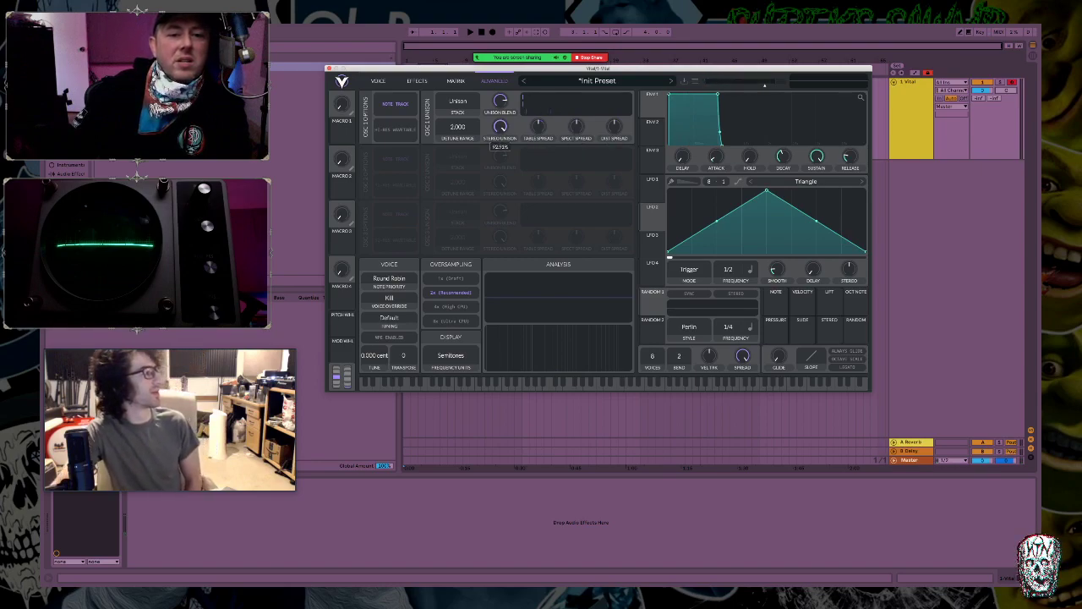
pyautogui.scroll(-3, 500, 126)
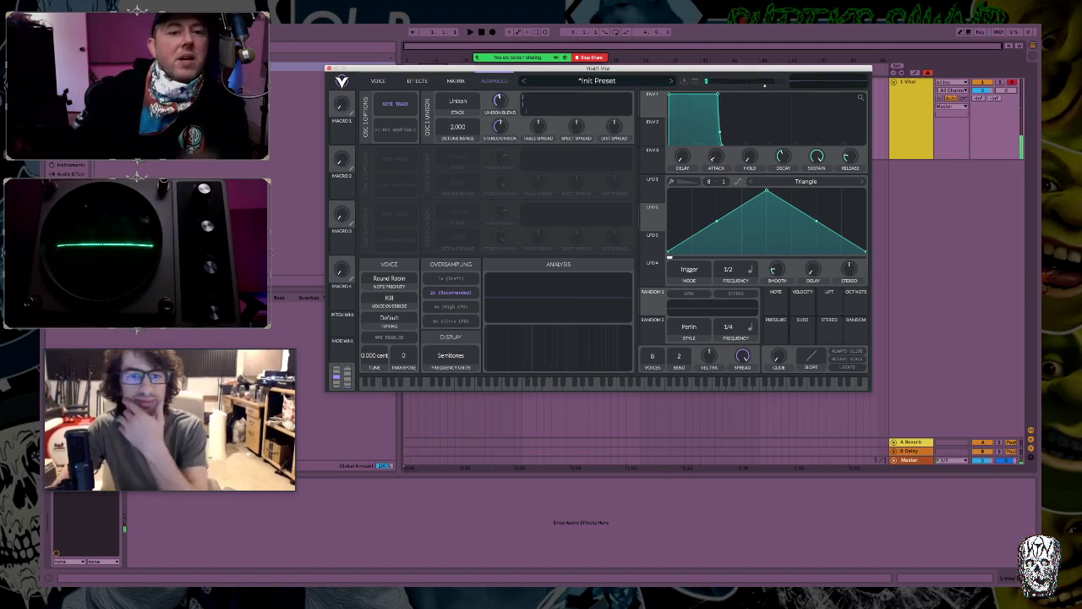
pyautogui.moveTo(501, 102)
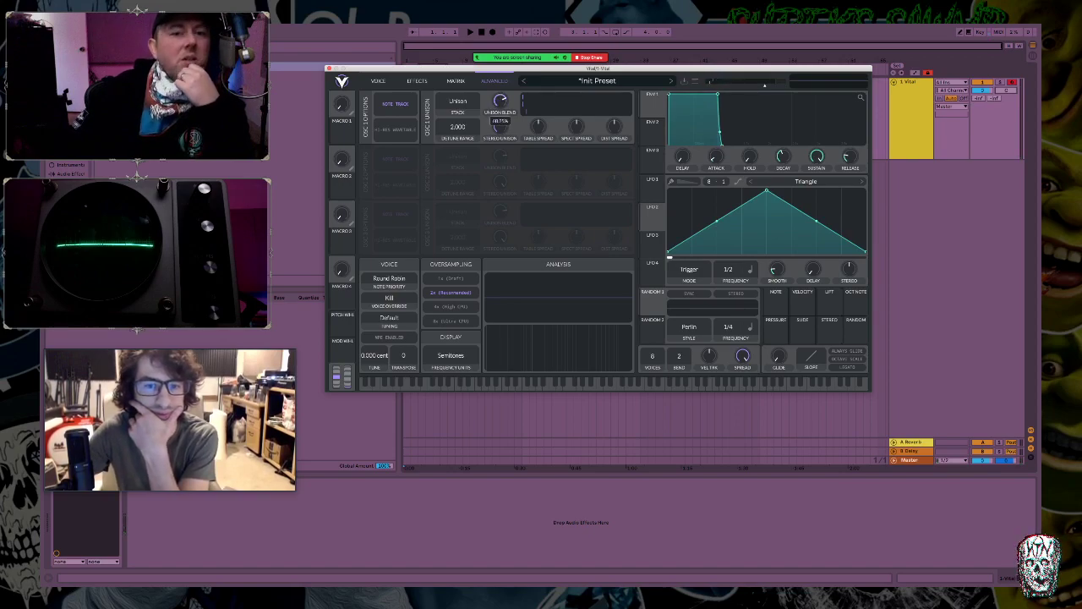
pyautogui.scroll(2, 500, 102)
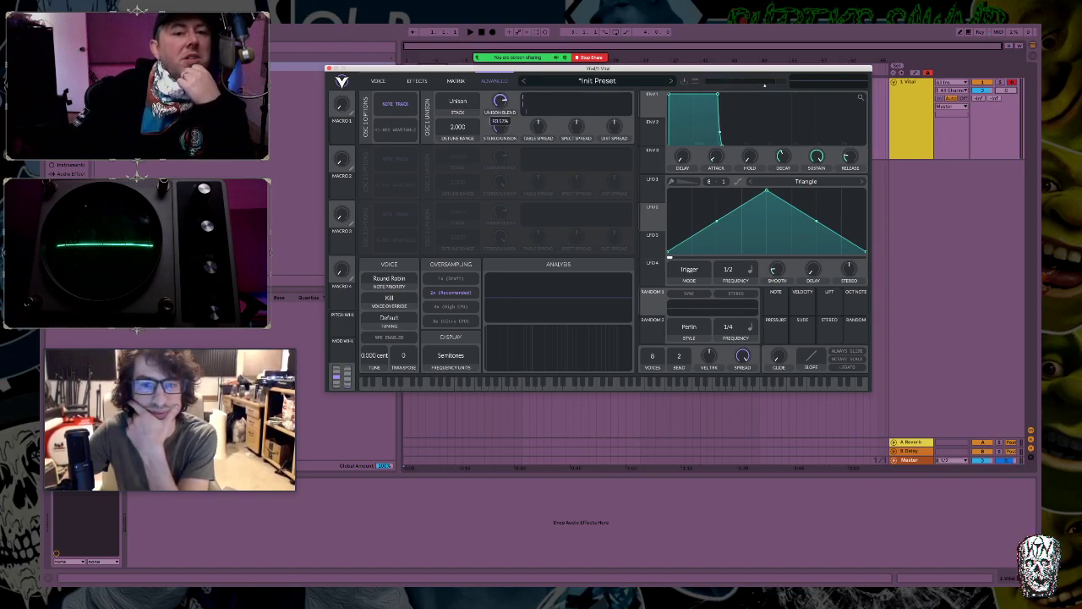
pyautogui.scroll(-2, 500, 103)
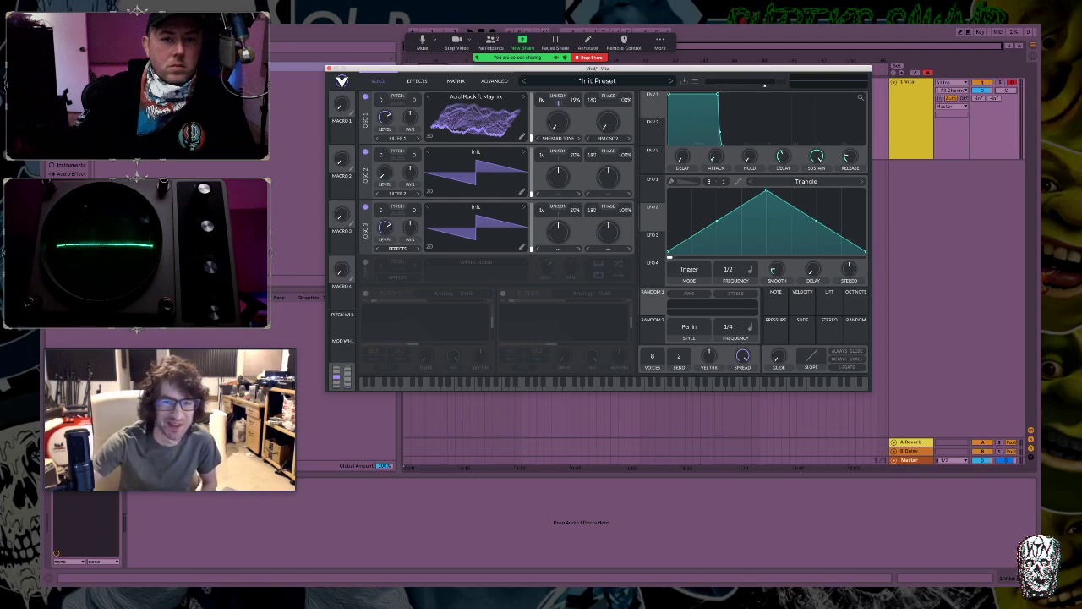
# Start a text-to-wavetable conversion for Oscillator 1.
pyautogui.rightClick(482, 110)
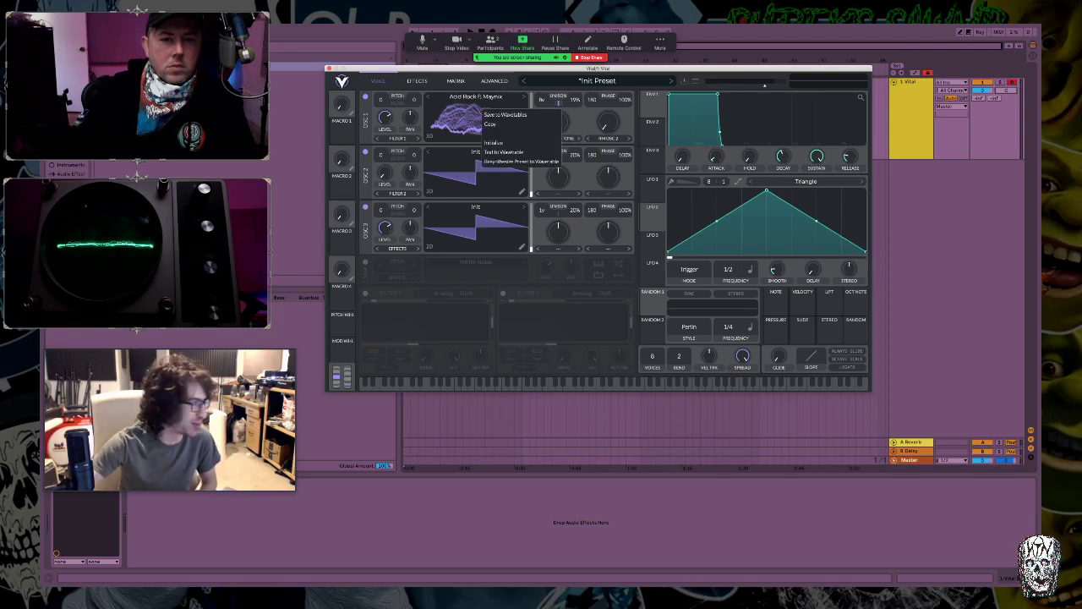
pyautogui.click(503, 151)
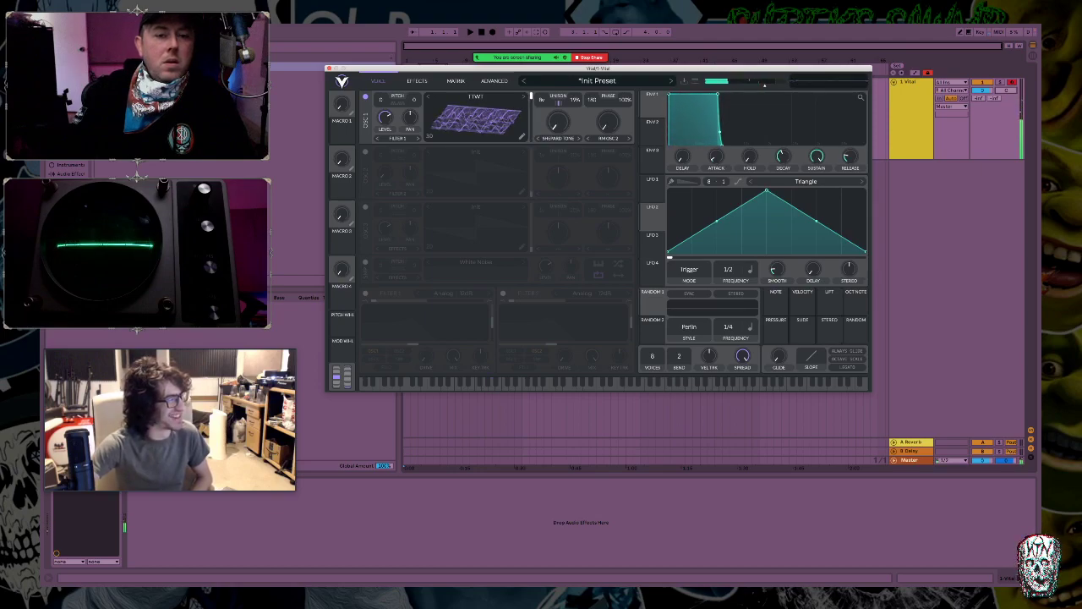
# Reopen Oscillator 1's text-to-wavetable entry, try Japanese and Italian as the speech language, and choose Arabic.
pyautogui.rightClick(490, 127)
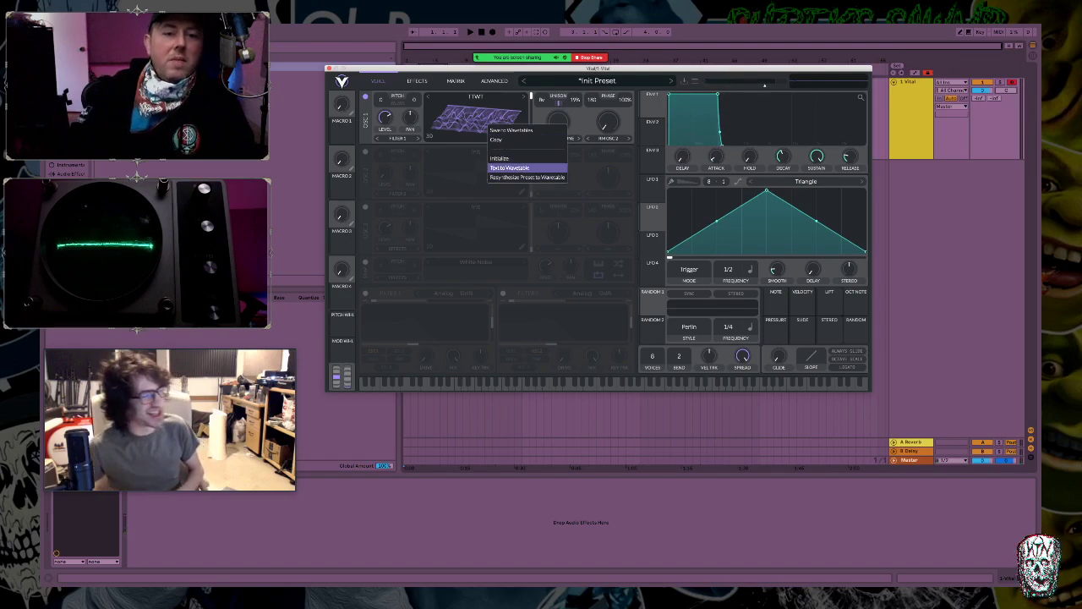
pyautogui.click(515, 167)
pyautogui.click(511, 124)
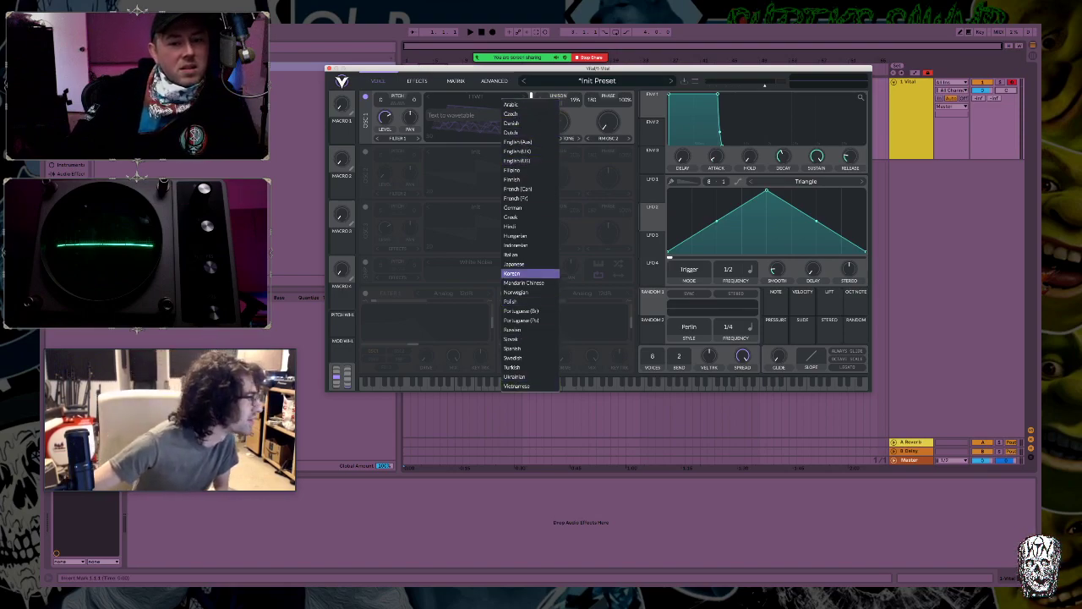
pyautogui.click(514, 263)
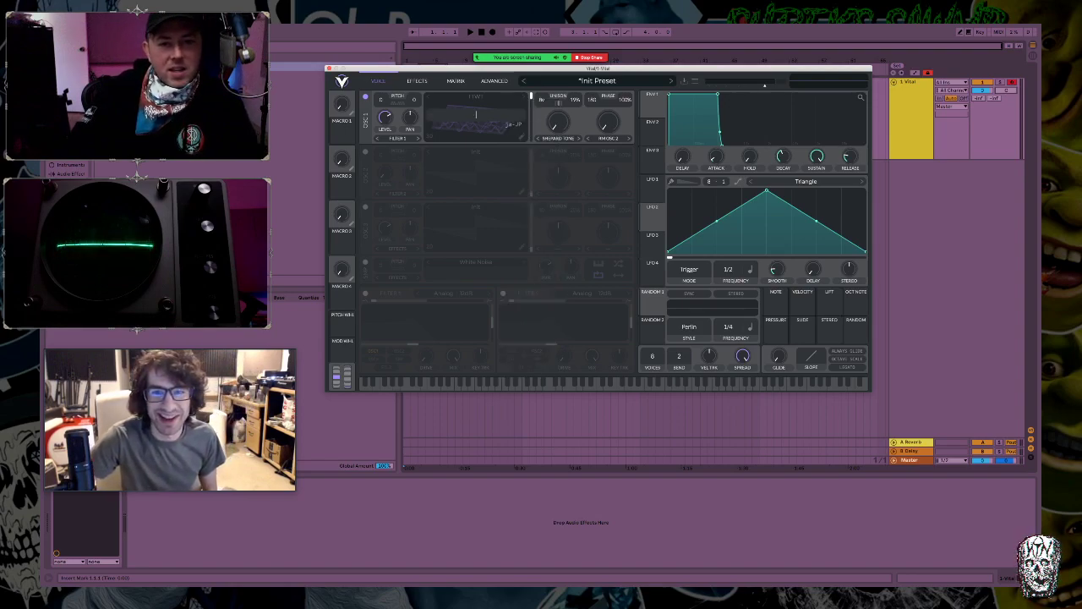
pyautogui.click(513, 125)
pyautogui.click(513, 124)
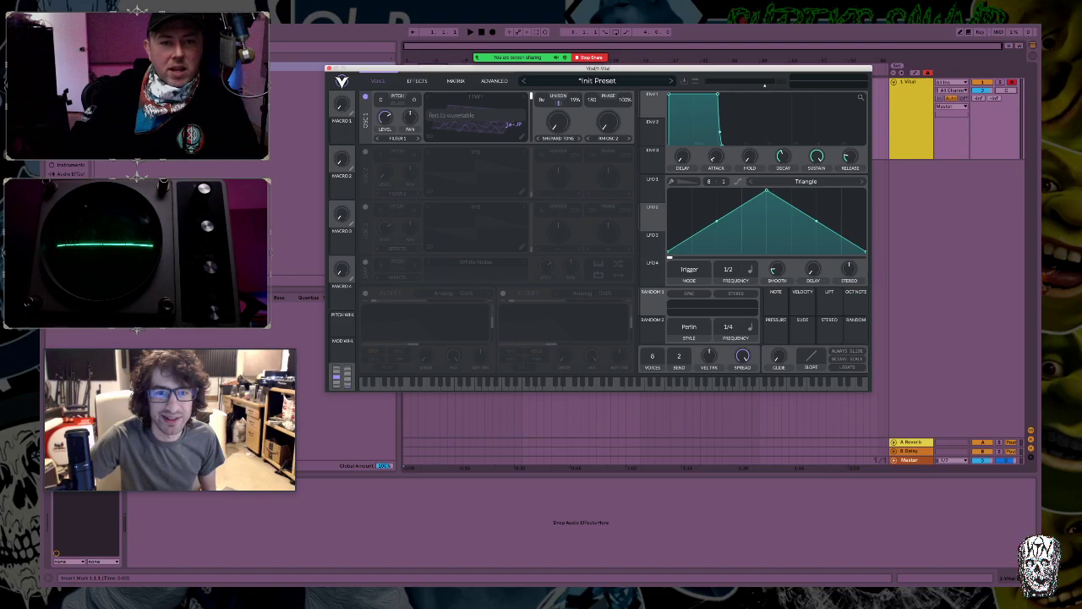
pyautogui.click(513, 124)
pyautogui.click(513, 124)
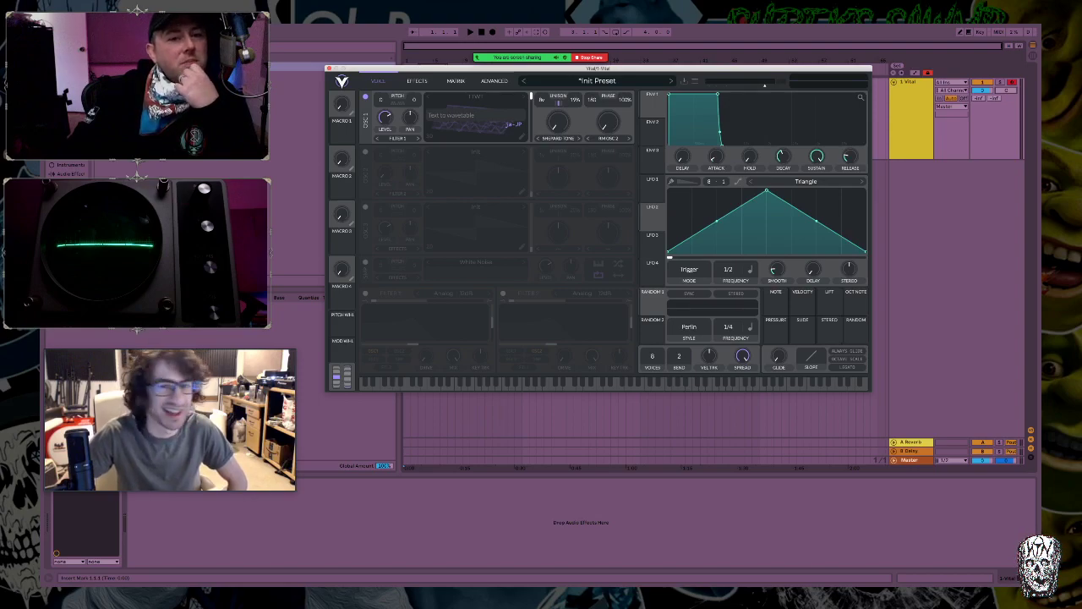
pyautogui.click(513, 124)
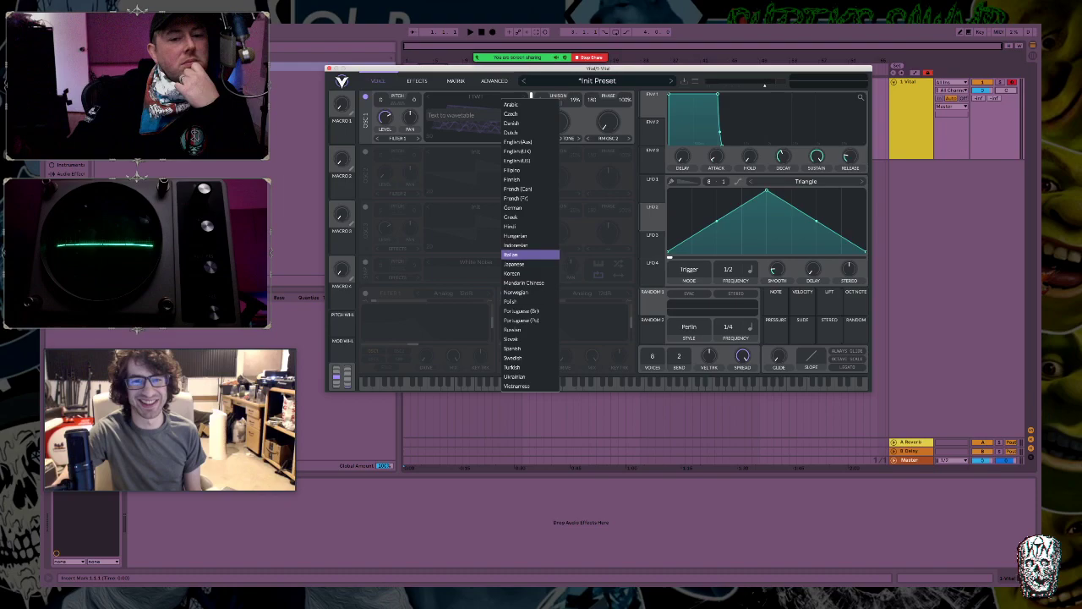
pyautogui.click(518, 254)
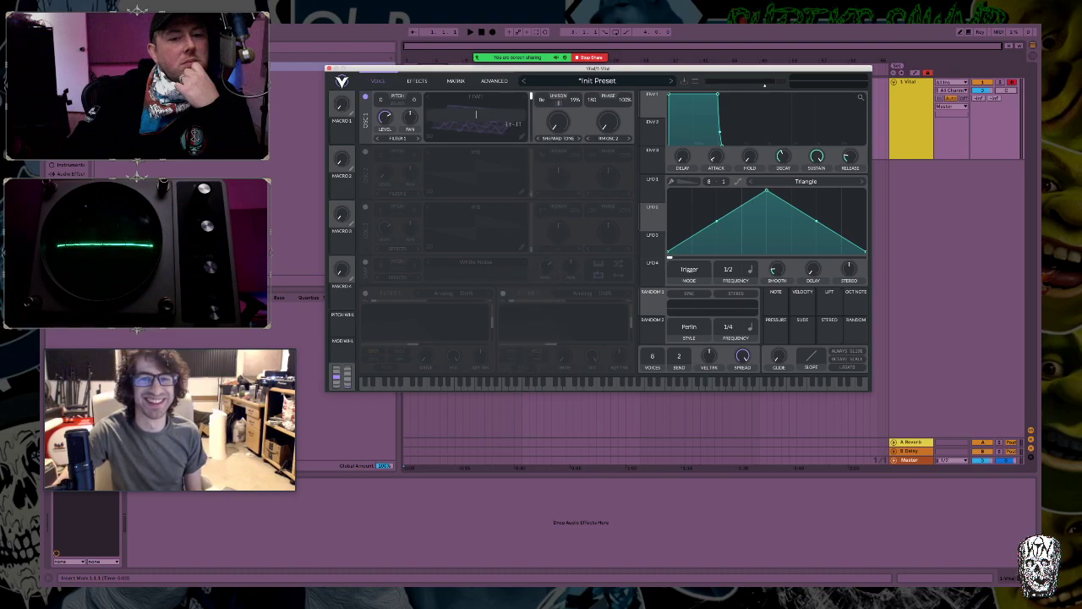
pyautogui.click(513, 124)
pyautogui.click(511, 104)
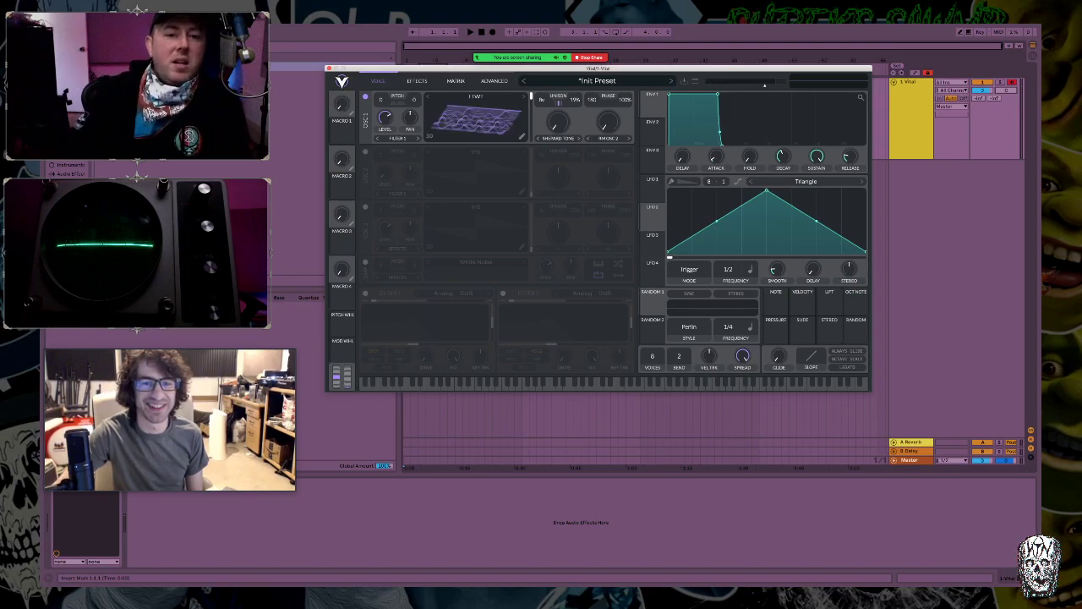
# Play notes while shifting Oscillator 1's wavetable frame position, and view its audio source in the wavetable editor.
pyautogui.click(505, 383)
pyautogui.click(499, 383)
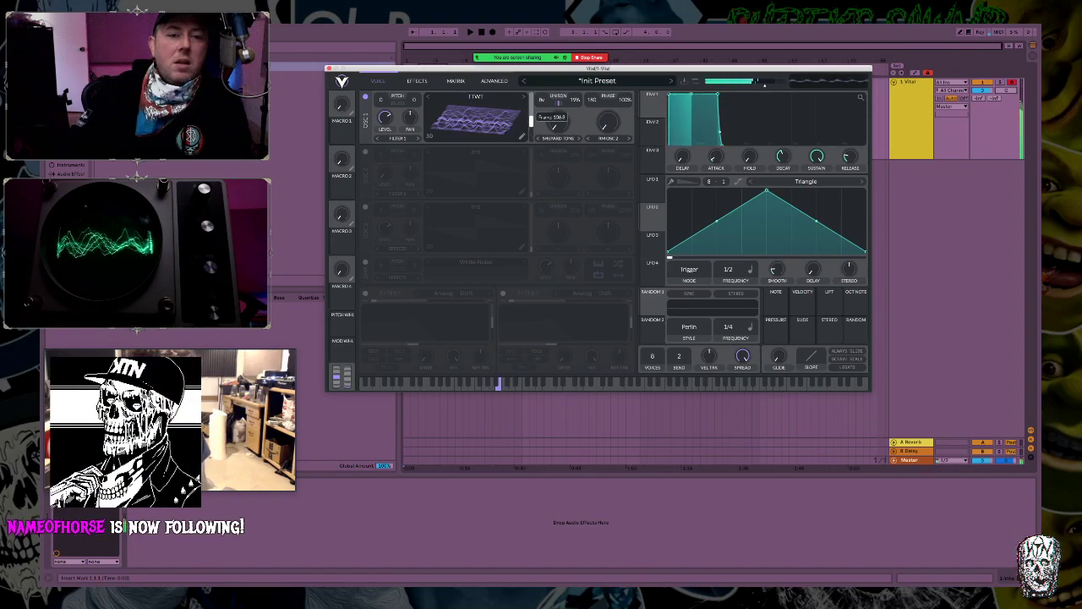
pyautogui.click(470, 383)
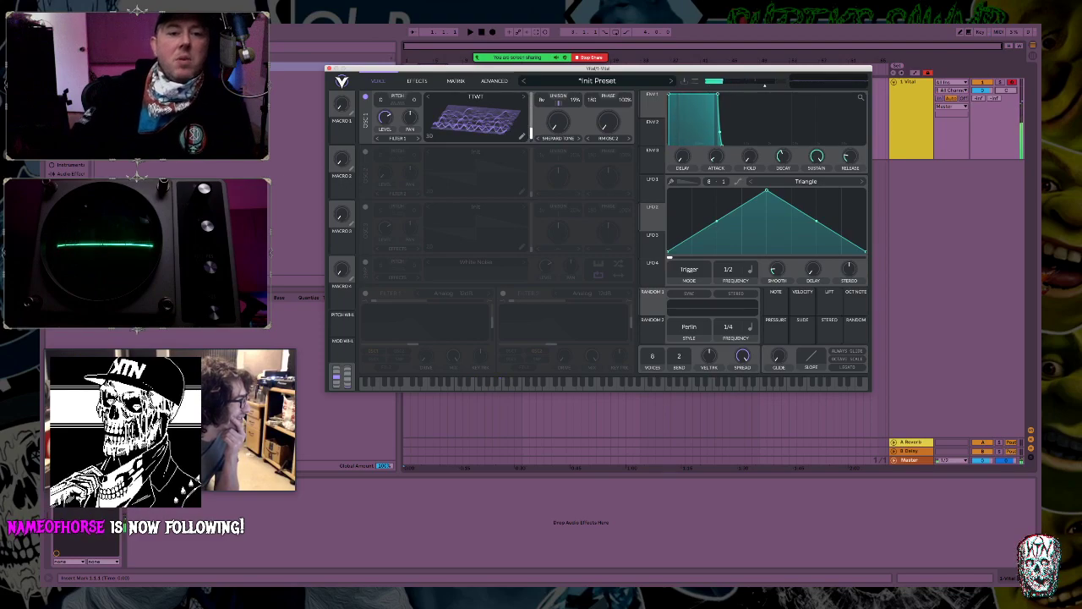
pyautogui.click(522, 135)
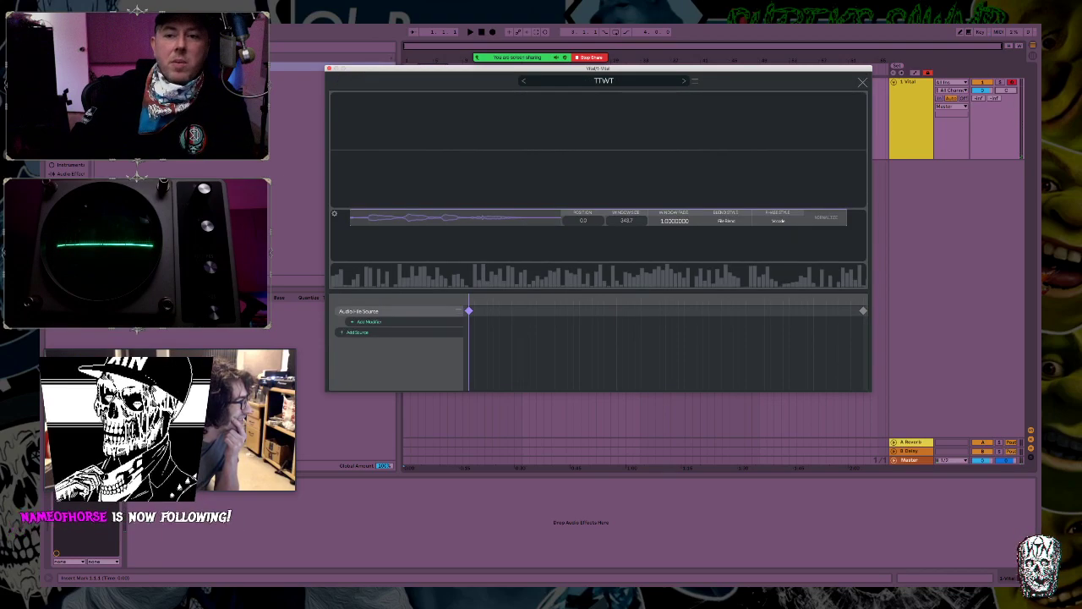
pyautogui.click(862, 82)
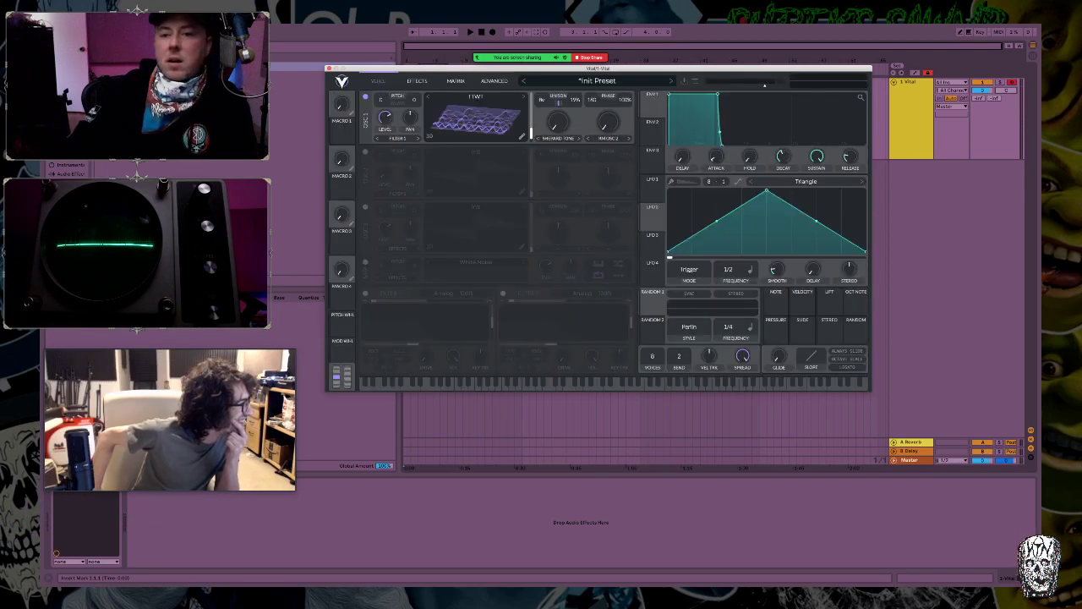
# Generate a new text-to-wavetable for Oscillator 1 from a long string of random letters, with Greek as the speech language.
pyautogui.rightClick(484, 123)
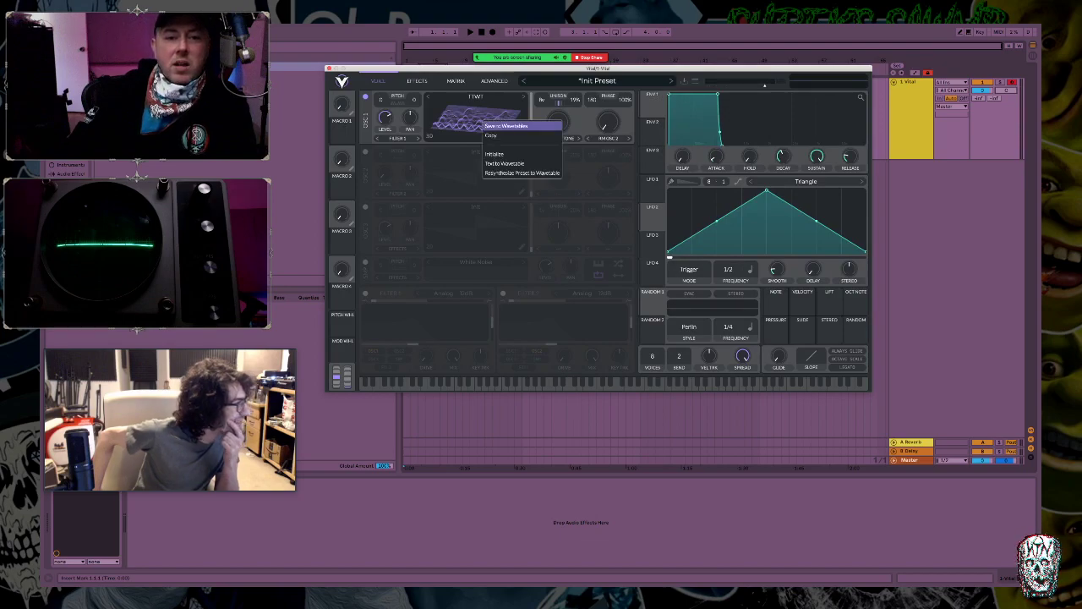
pyautogui.click(505, 163)
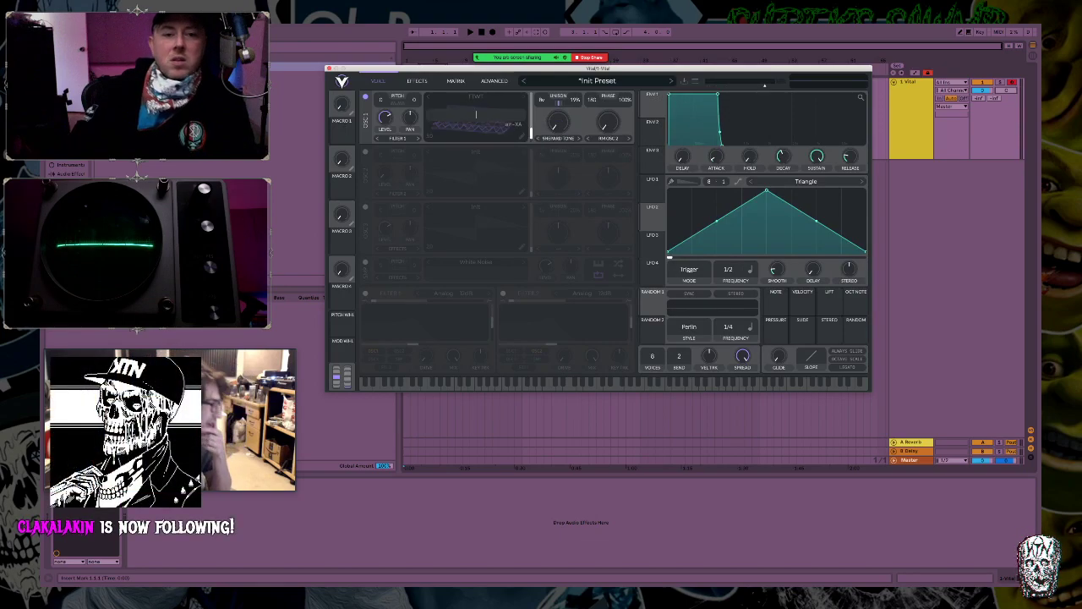
pyautogui.write('adjkshfkjadsjhfdasjkhfdskajkhfdsf')
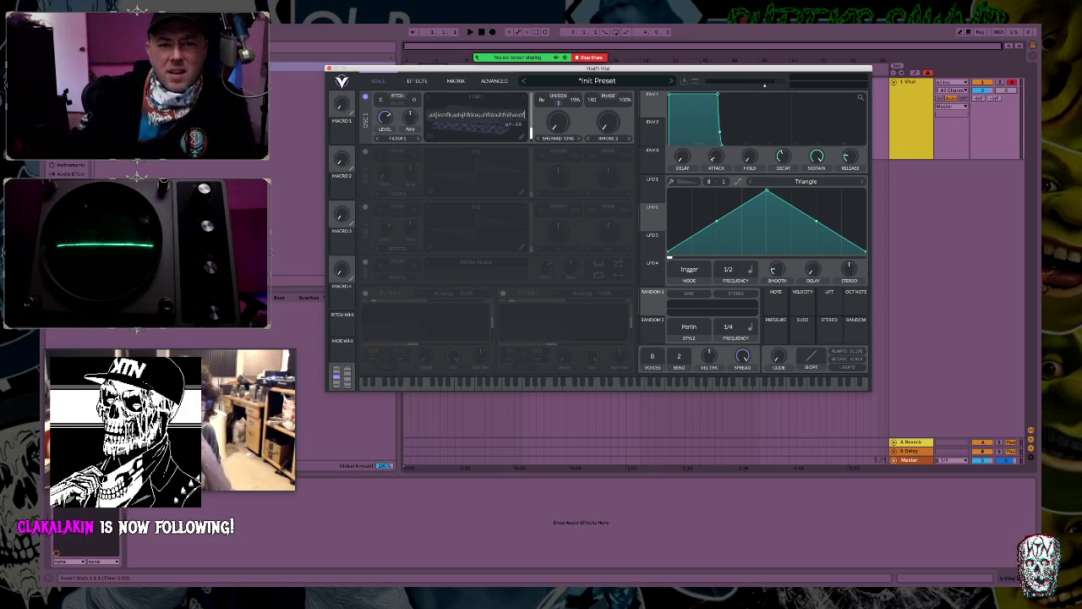
pyautogui.click(513, 124)
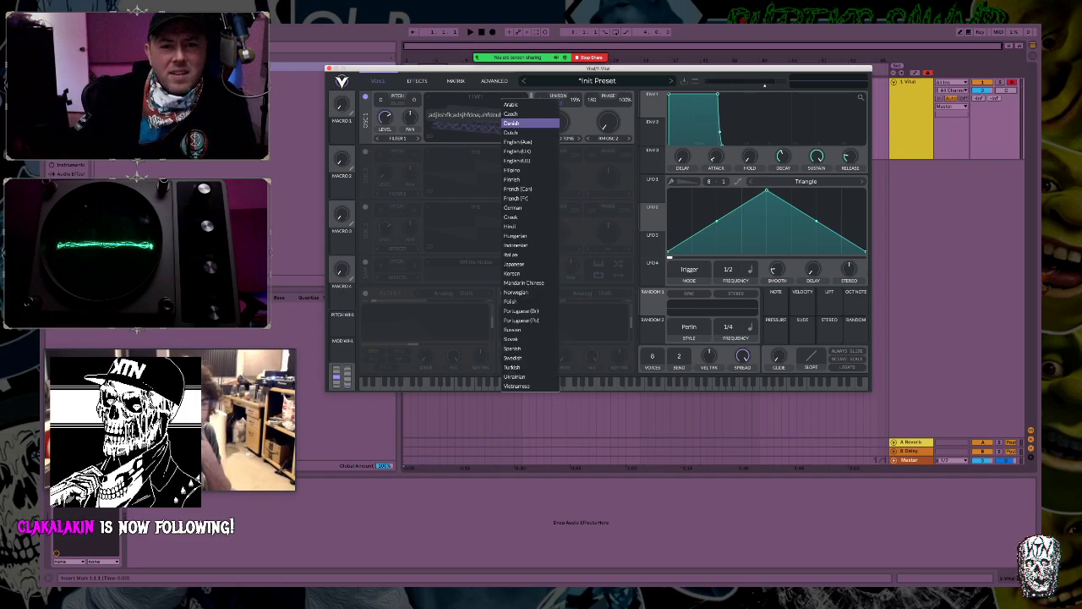
pyautogui.click(512, 216)
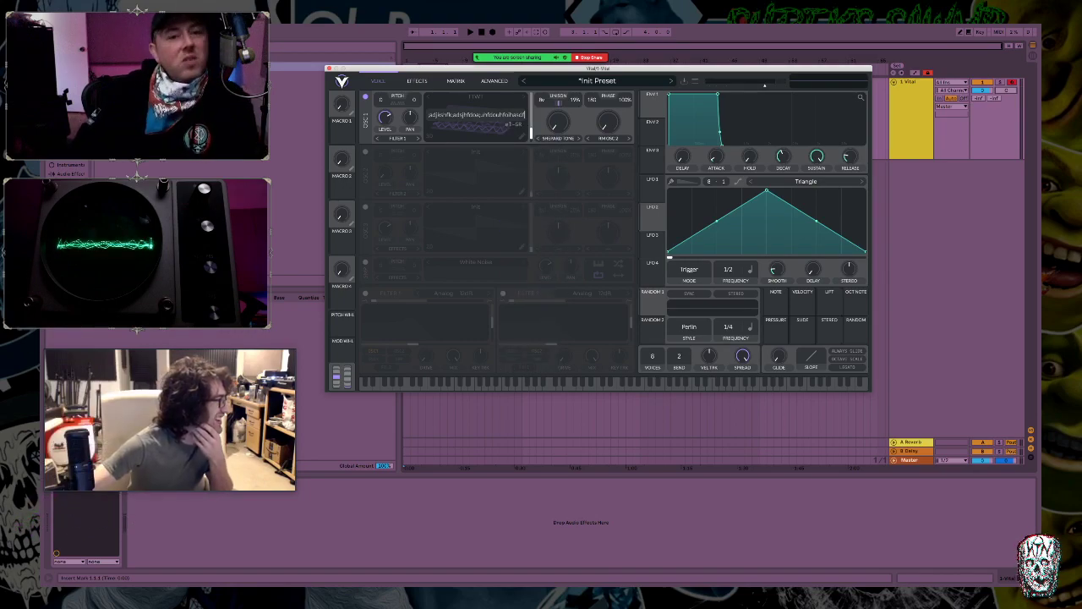
pyautogui.press('Return')
# Play notes while sweeping Oscillator 1's frame position to audition the Greek text wavetable.
pyautogui.click(498, 382)
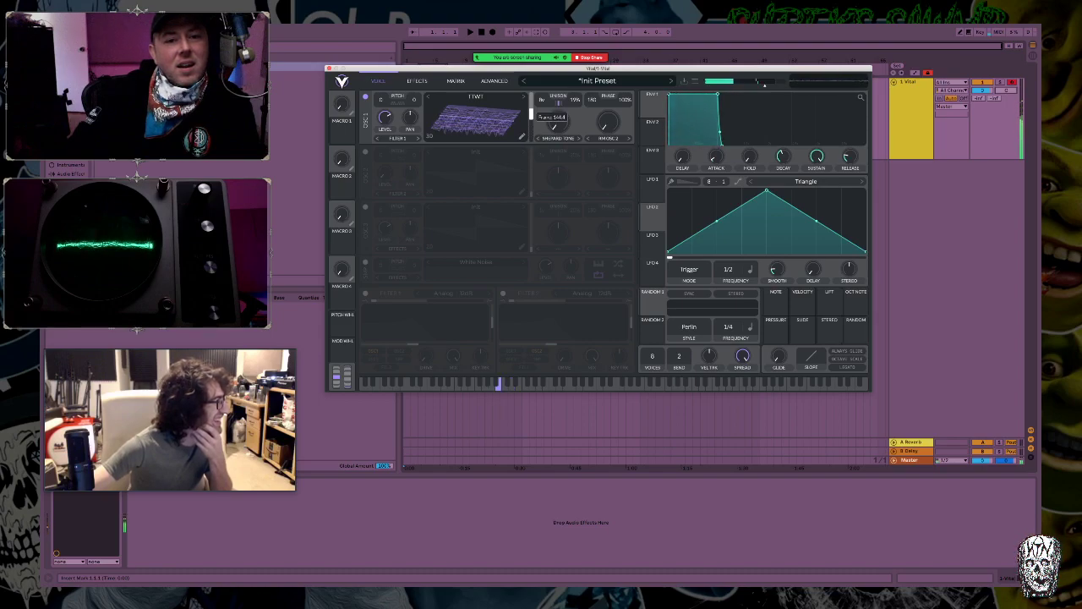
pyautogui.click(485, 383)
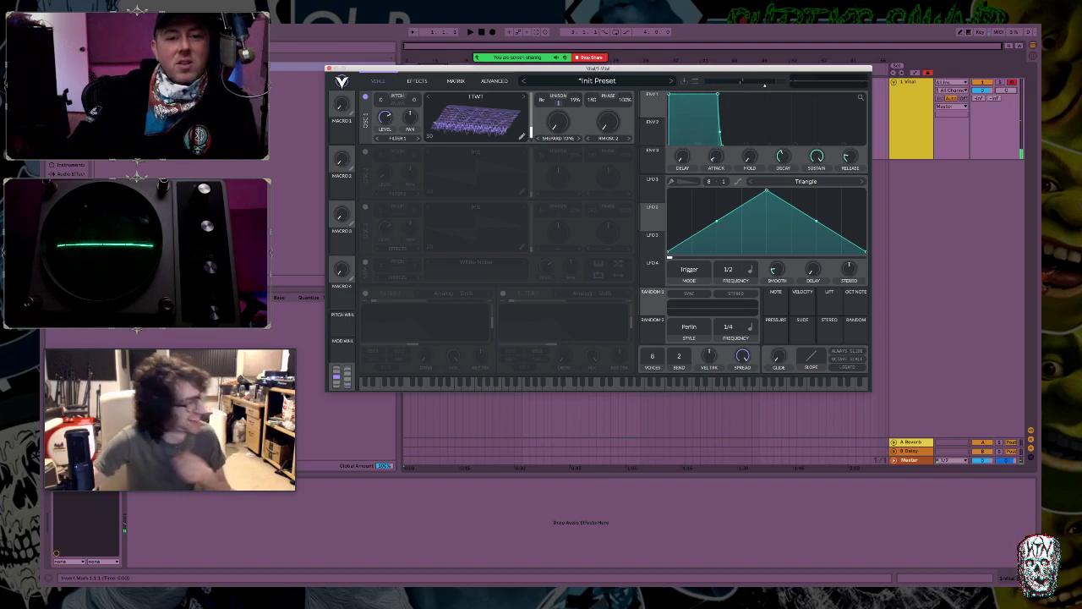
pyautogui.rightClick(554, 124)
pyautogui.press('Escape')
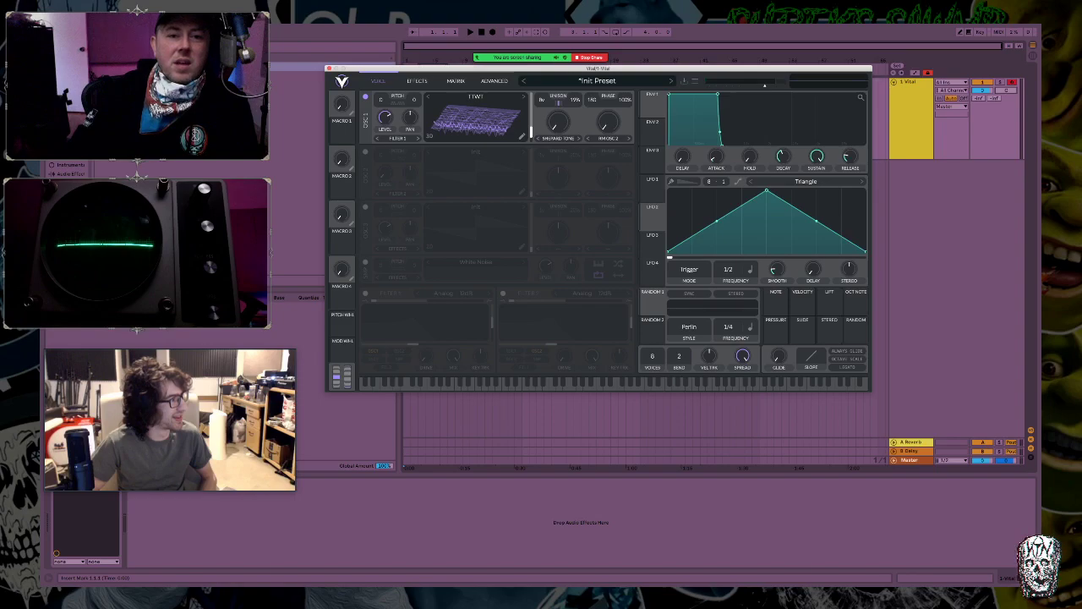
# Generate a new text-to-wavetable for Oscillator 1 from a long string of k and t letters, with German as the speech language.
pyautogui.rightClick(500, 122)
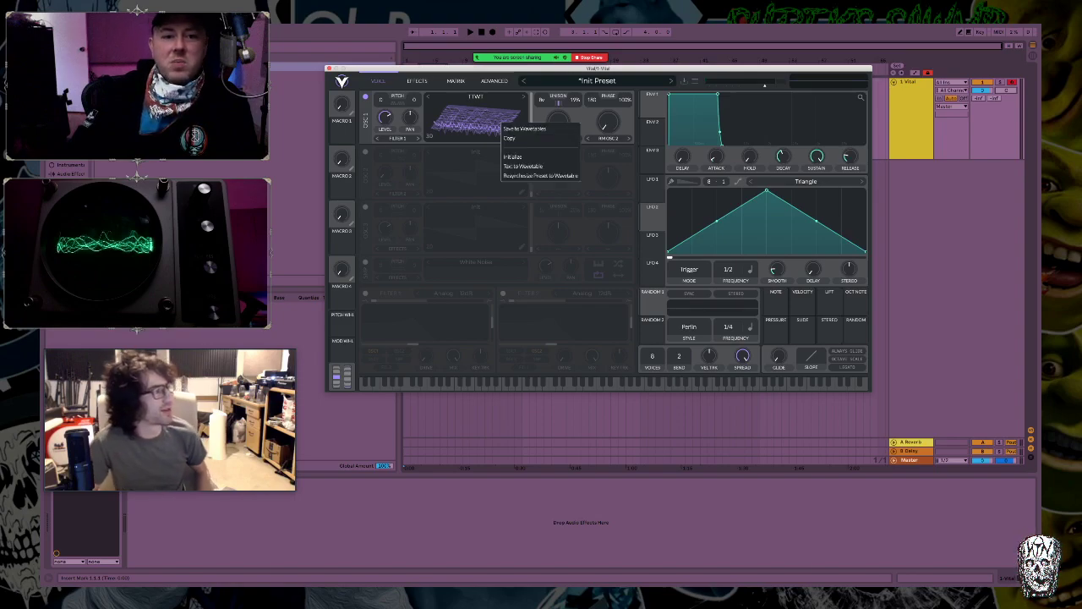
pyautogui.click(497, 121)
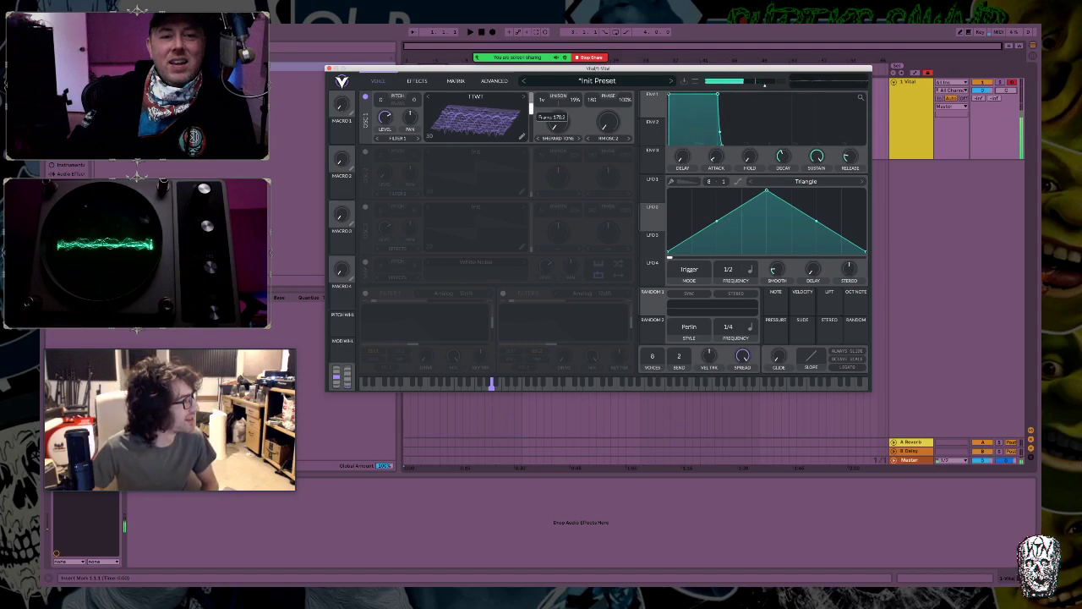
pyautogui.rightClick(494, 125)
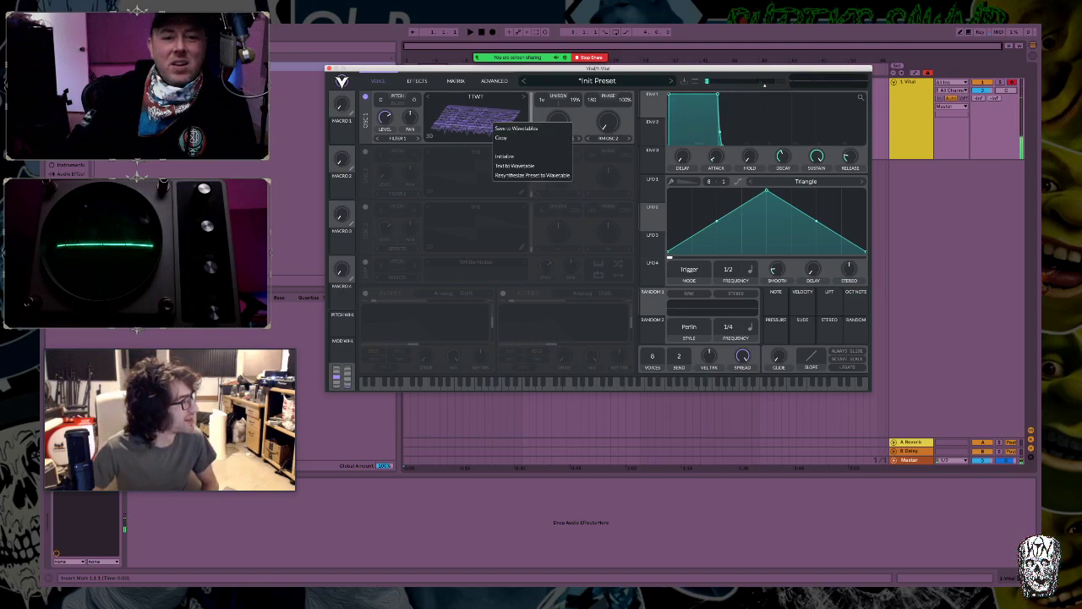
pyautogui.click(514, 165)
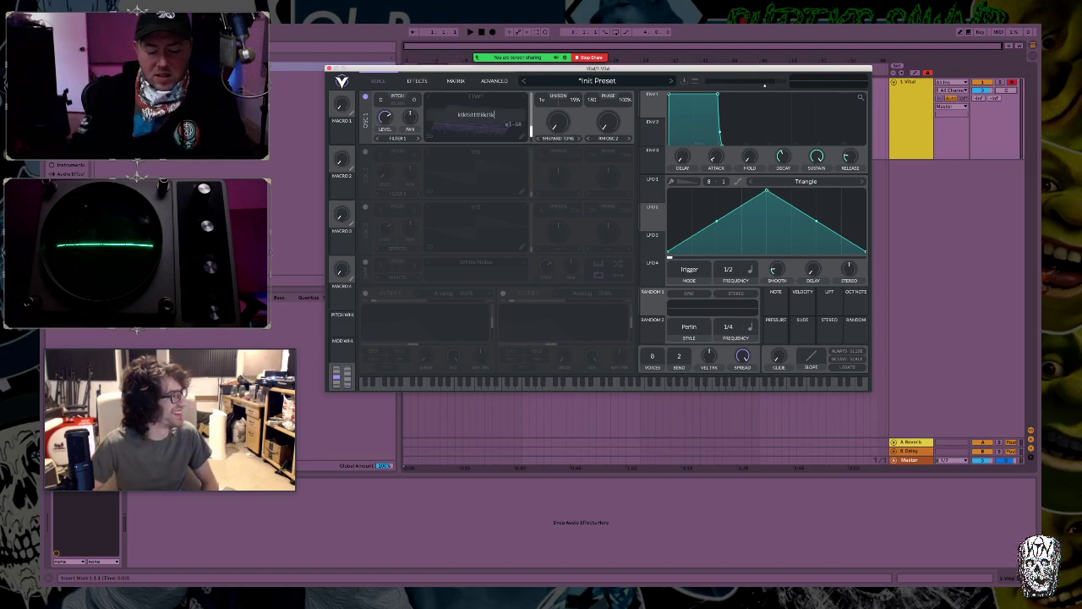
pyautogui.write('ktktktktktktkt')
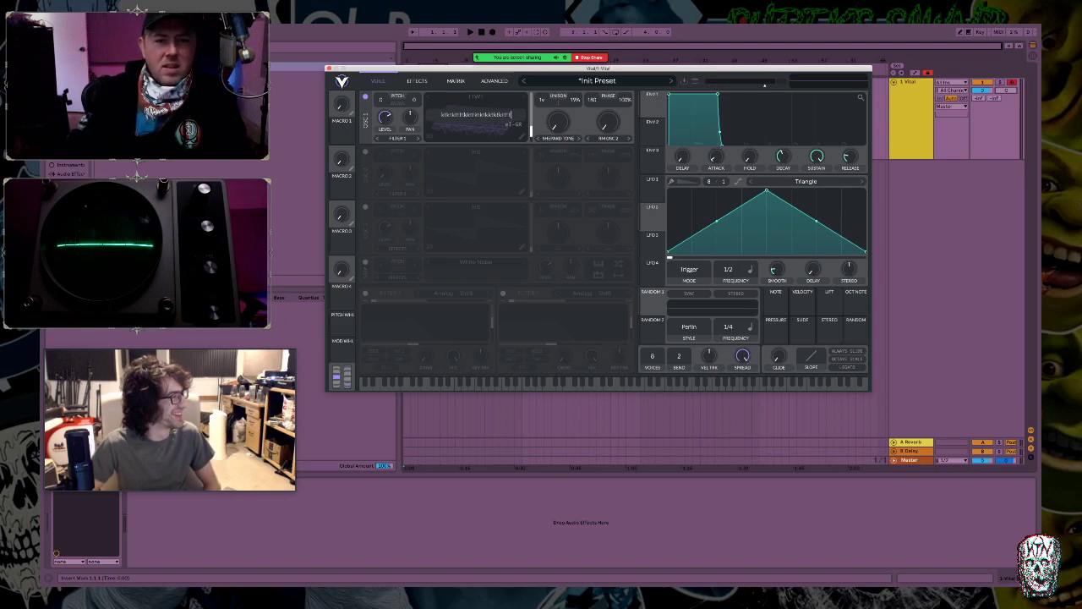
pyautogui.click(512, 124)
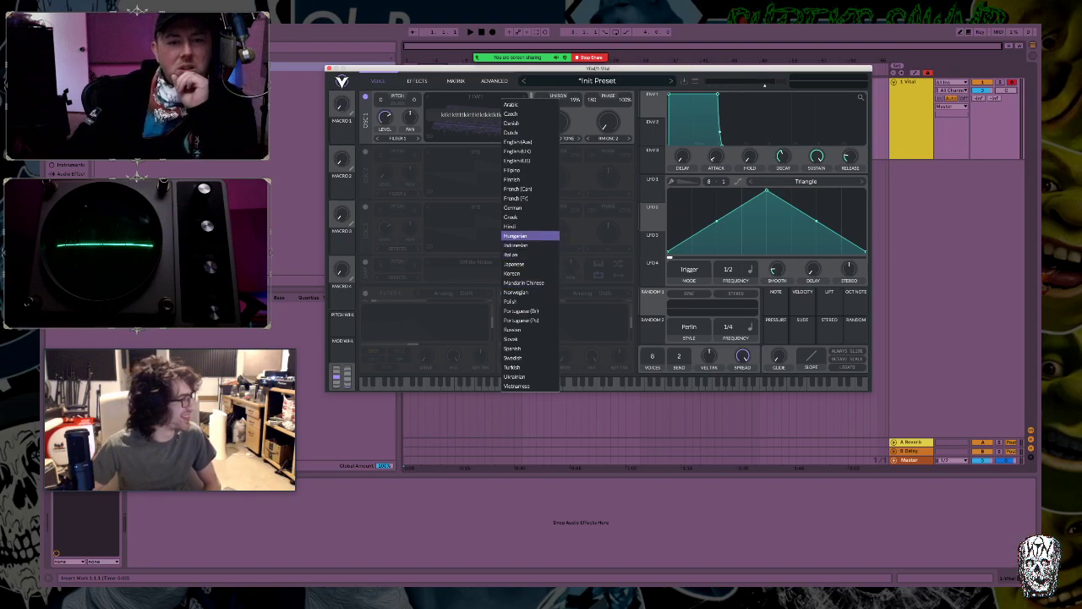
pyautogui.click(512, 207)
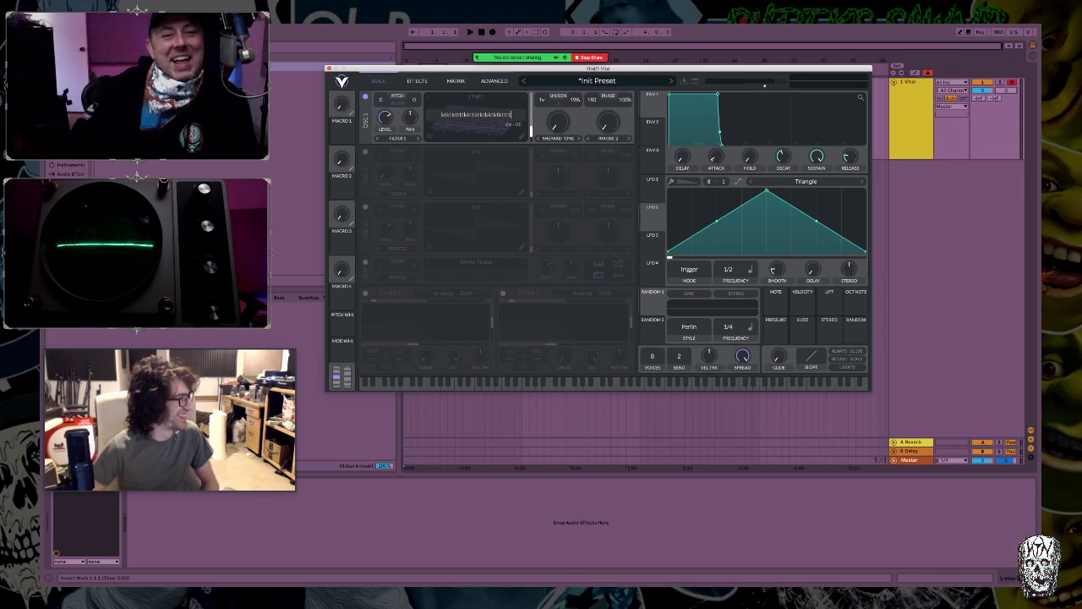
pyautogui.press('Return')
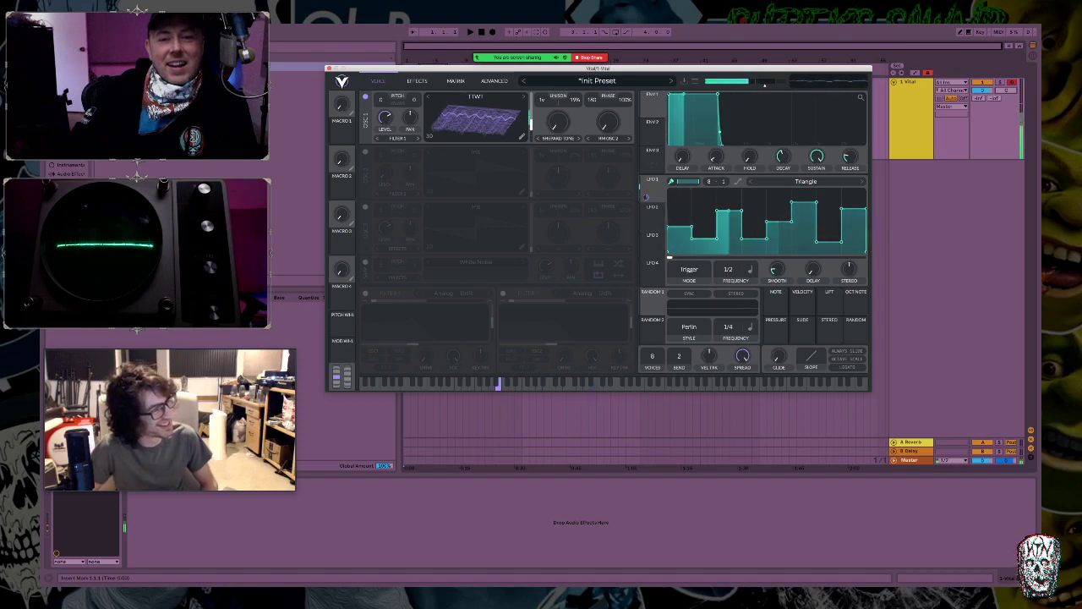
# Paint a single rising ramp in LFO 1 with the Up shape, and audition LFO frequencies of 1/4 and 1/2.
pyautogui.click(687, 181)
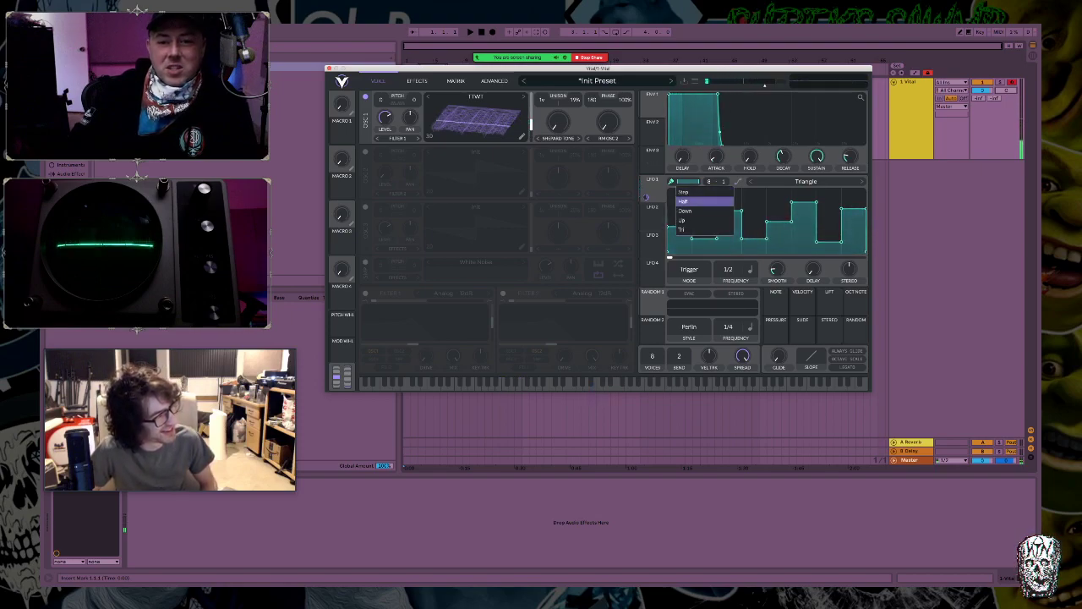
pyautogui.click(688, 181)
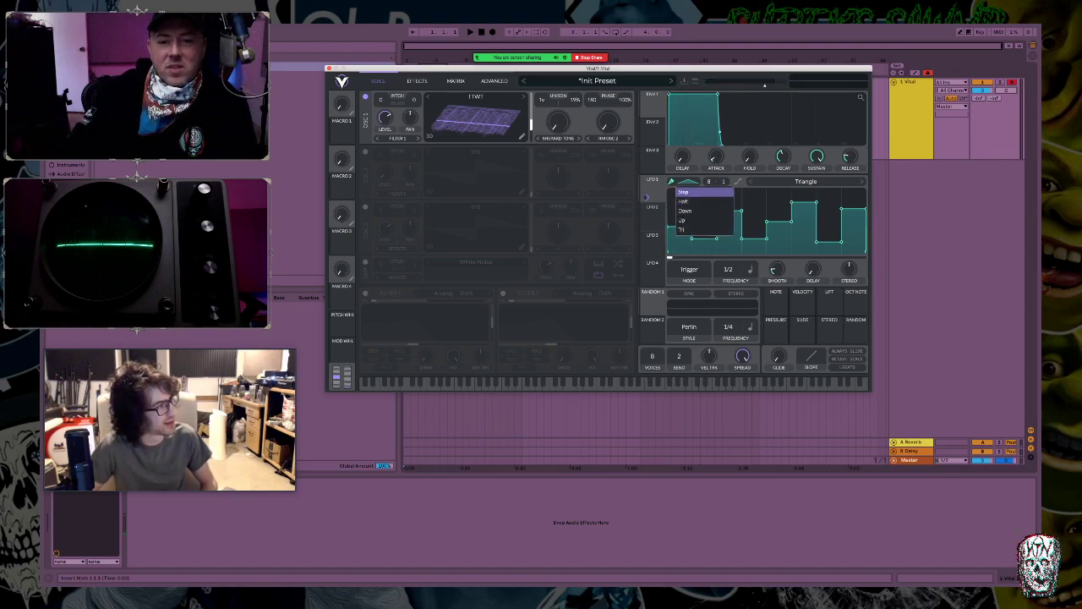
pyautogui.click(683, 220)
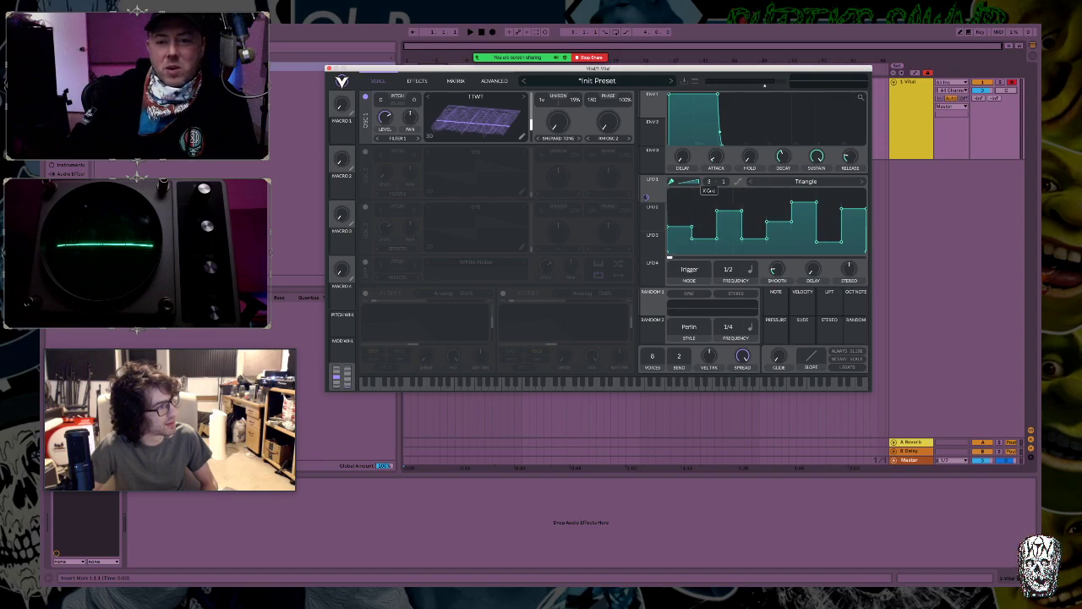
pyautogui.click(765, 228)
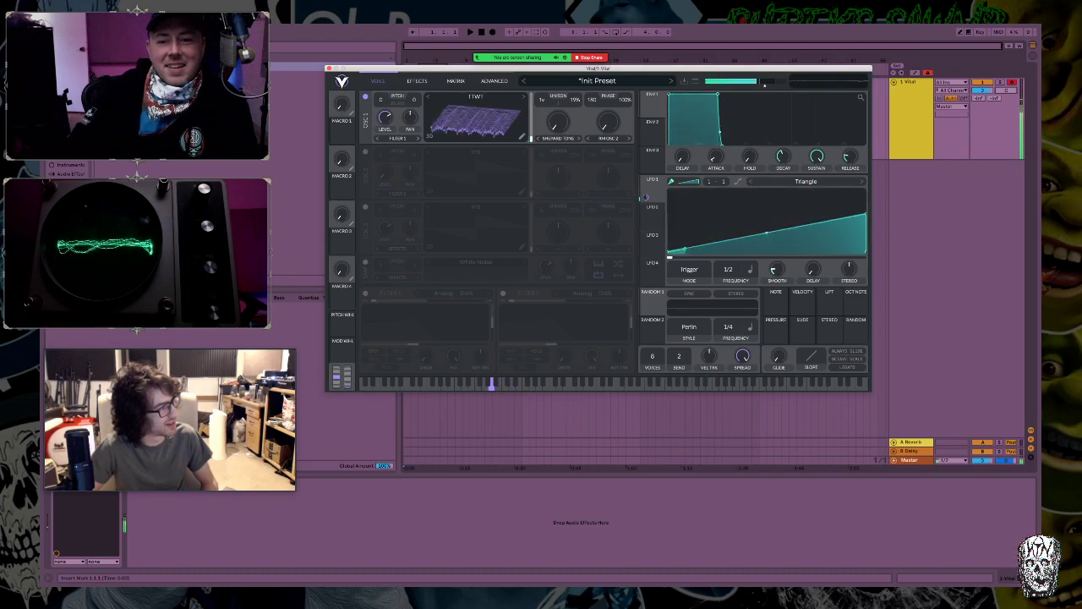
pyautogui.moveTo(728, 268); pyautogui.dragTo(728, 288)
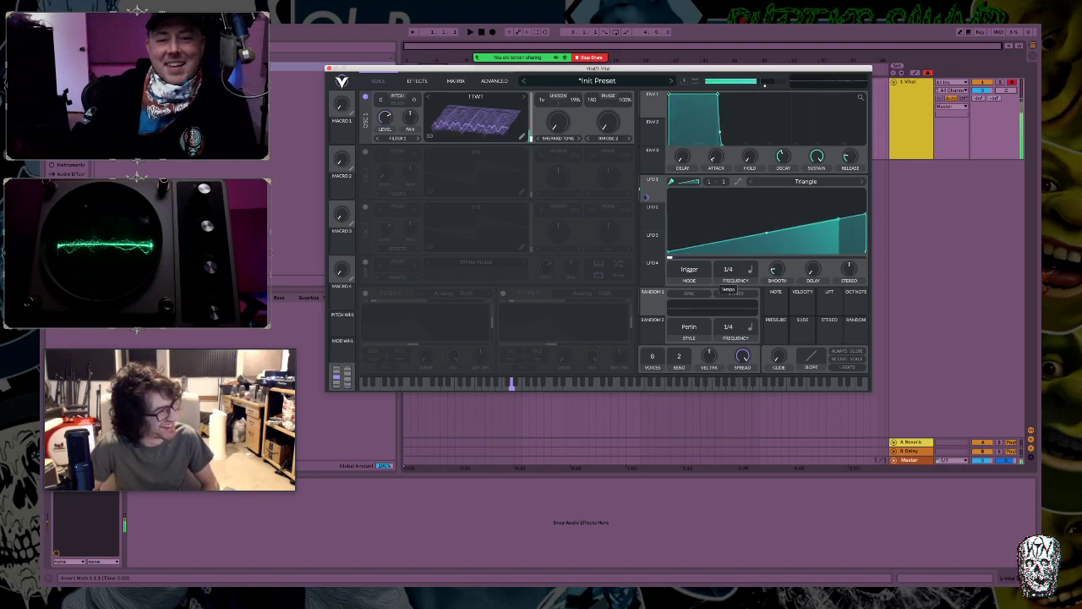
pyautogui.moveTo(728, 287); pyautogui.dragTo(728, 282)
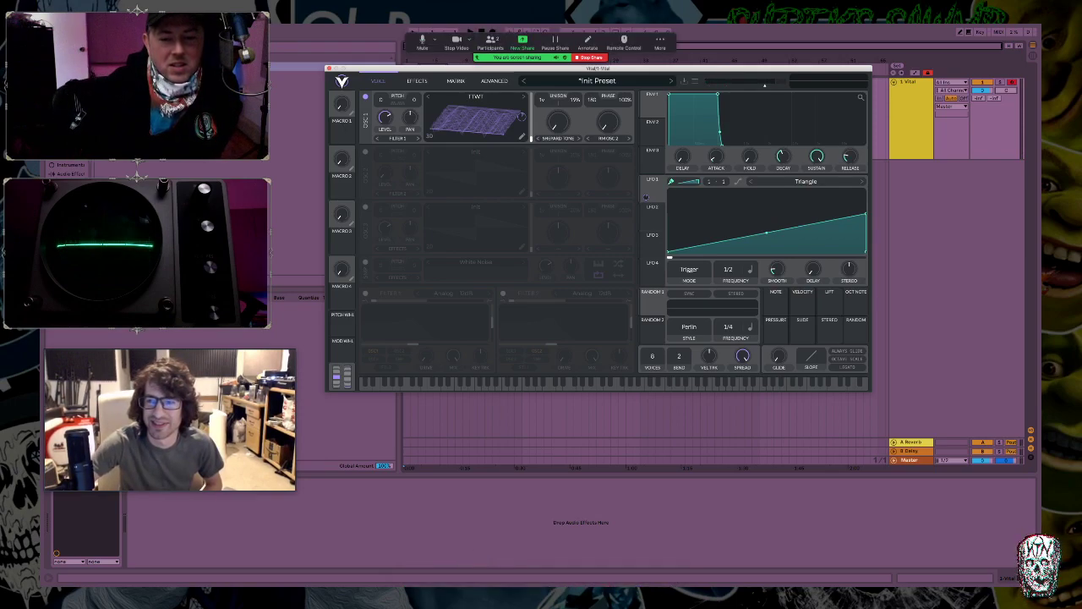
# Leave the Vital window and insert a new MIDI track below the Vital track.
pyautogui.click(911, 127)
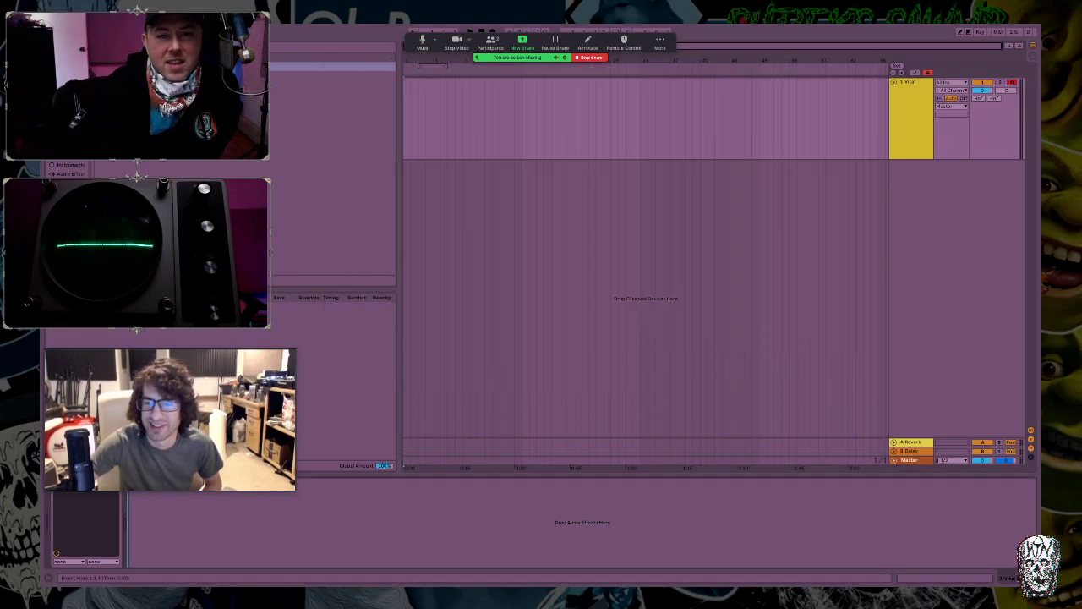
pyautogui.rightClick(903, 217)
pyautogui.press('Escape')
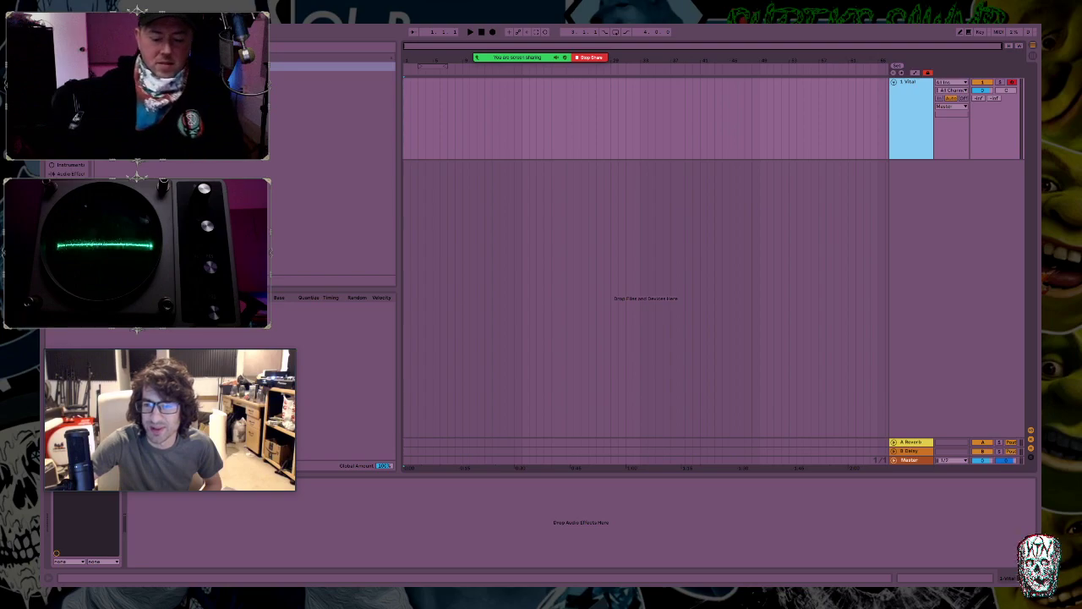
pyautogui.hotkey('ctrl', 'shift', 't')
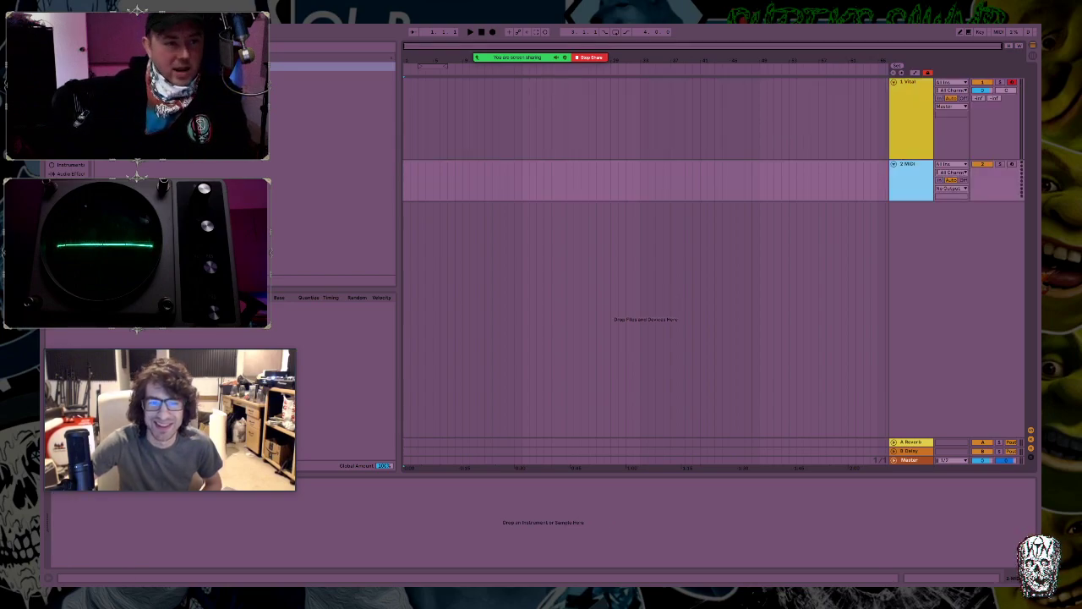
# Find Serum among the plug-ins and load it onto the new MIDI track.
pyautogui.click(910, 180)
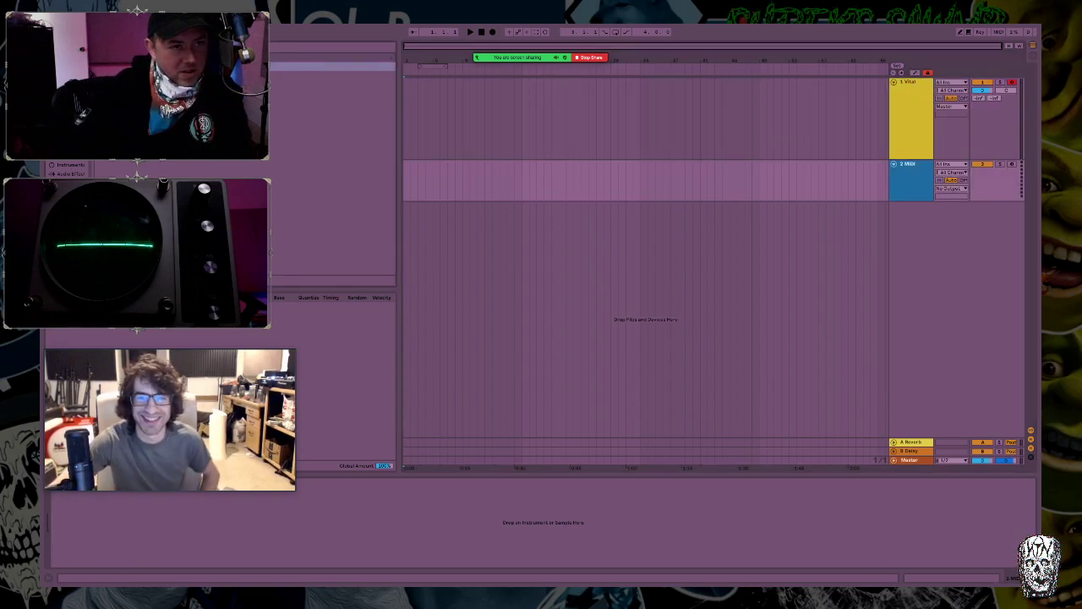
pyautogui.scroll(-5, 331, 169)
pyautogui.click(104, 243)
pyautogui.scroll(-3, 103, 242)
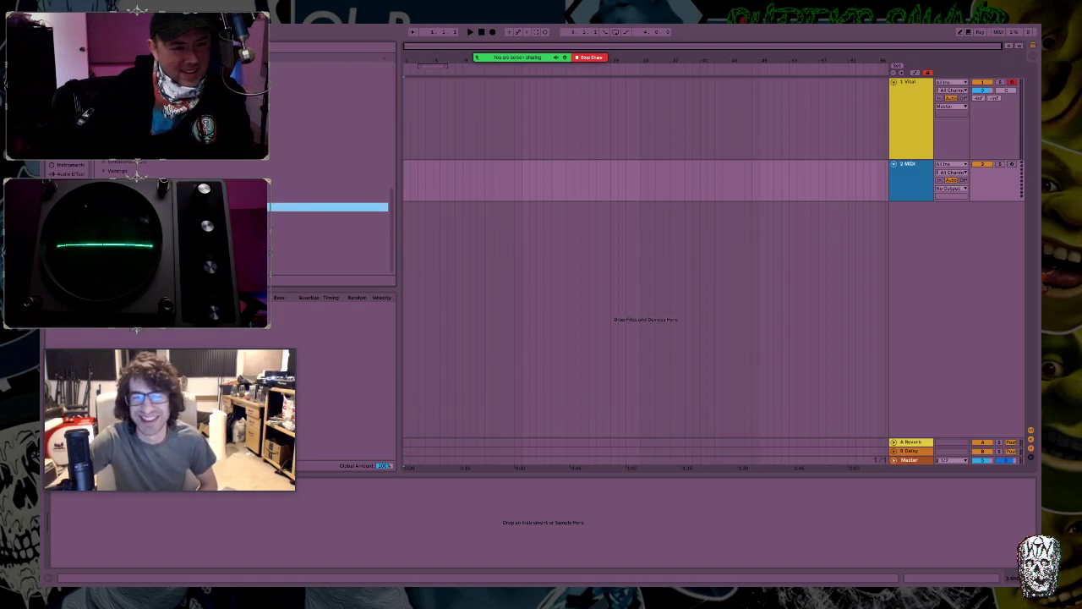
pyautogui.scroll(2, 103, 243)
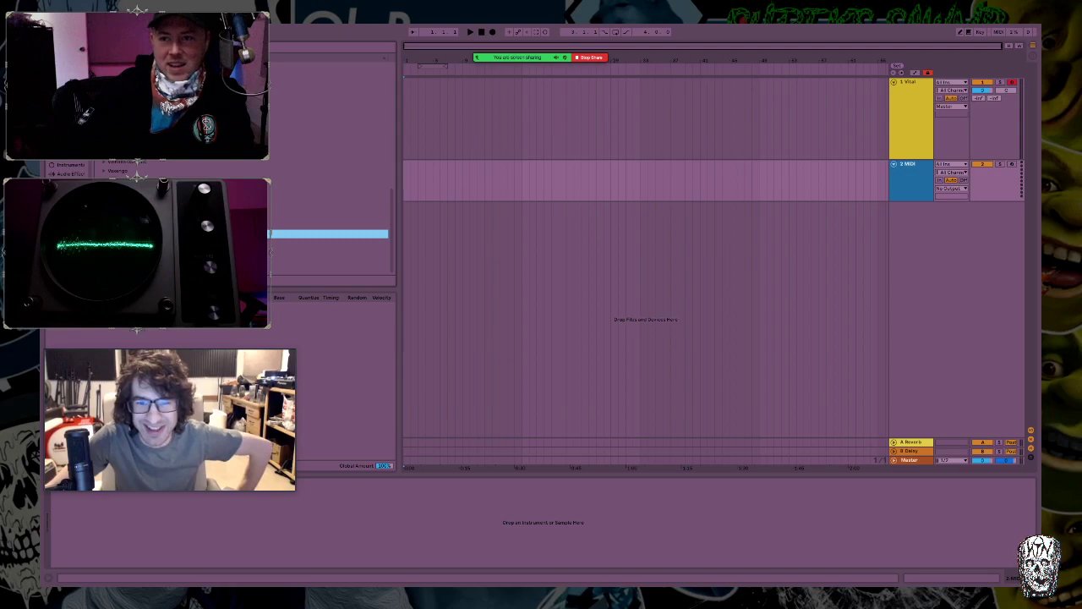
pyautogui.press('Return')
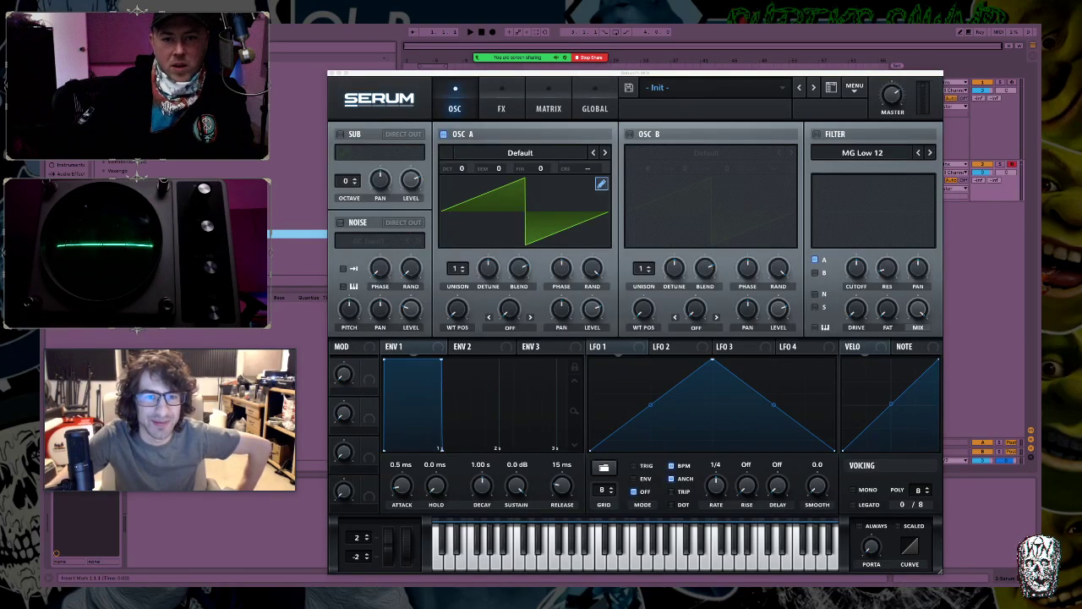
# In Serum's Oscillator A wavetable editor, try the unquoted formula kill the zo, and reopen the formula for editing.
pyautogui.click(601, 183)
pyautogui.moveTo(633, 74); pyautogui.dragTo(580, 64)
pyautogui.click(691, 433)
pyautogui.write('m')
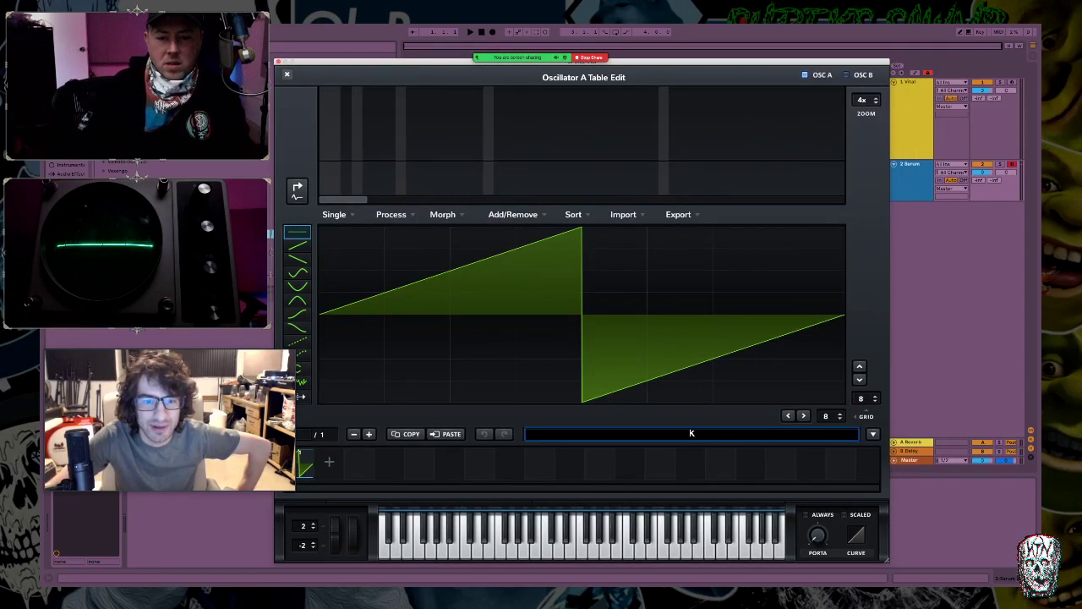
pyautogui.press('Return')
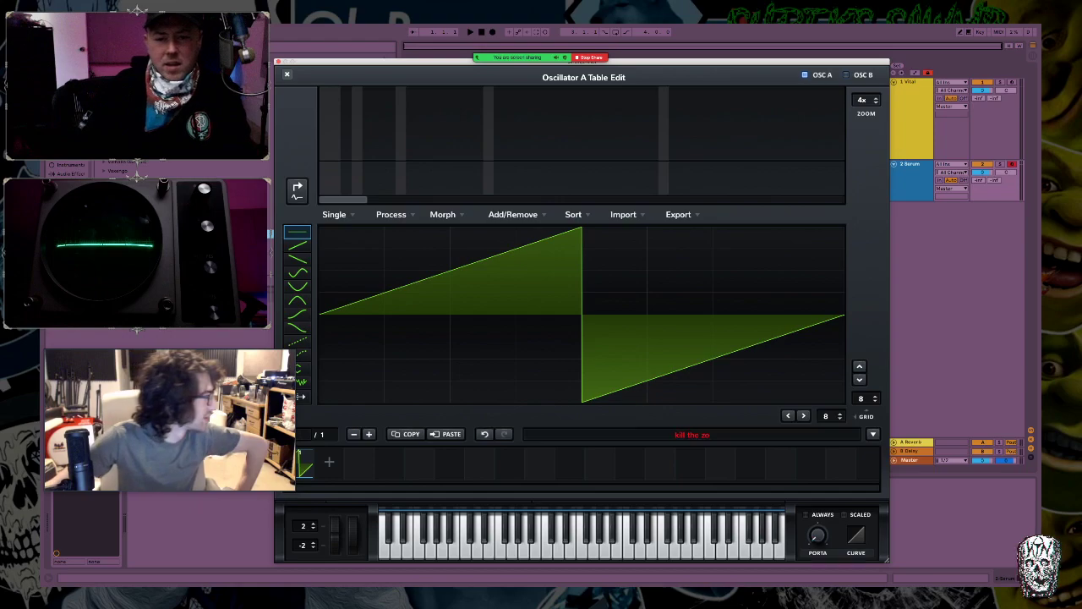
pyautogui.click(691, 433)
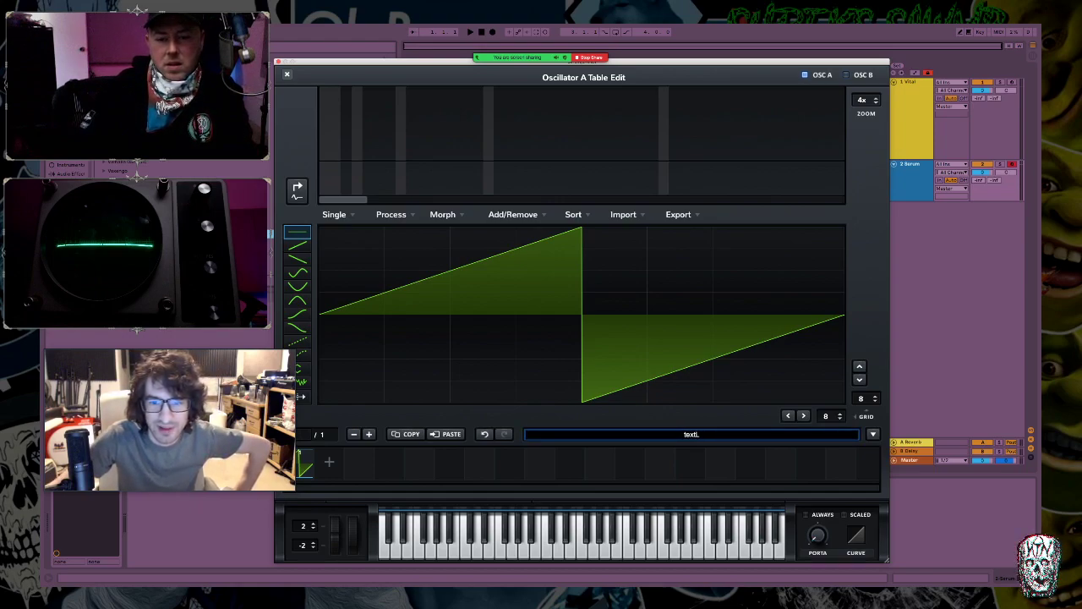
pyautogui.write('text:')
pyautogui.press('BackSpace')
pyautogui.press('BackSpace')
pyautogui.press('BackSpace')
pyautogui.press('BackSpace')
pyautogui.press('BackSpace')
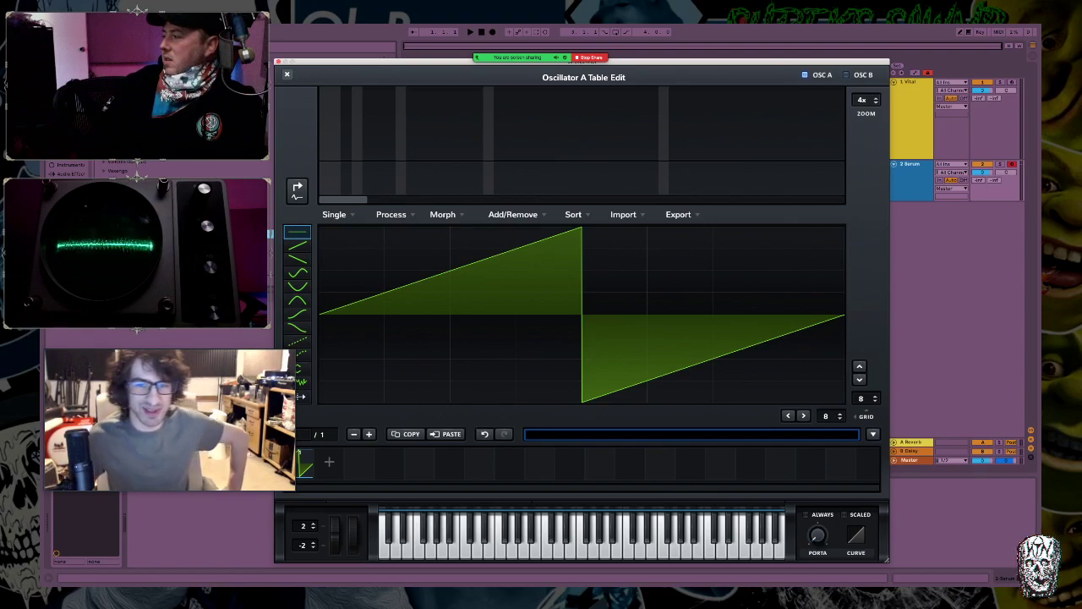
# Generate Oscillator A's wavetable from the quoted text "kill the zo", and close the wavetable editor.
pyautogui.write('kil')
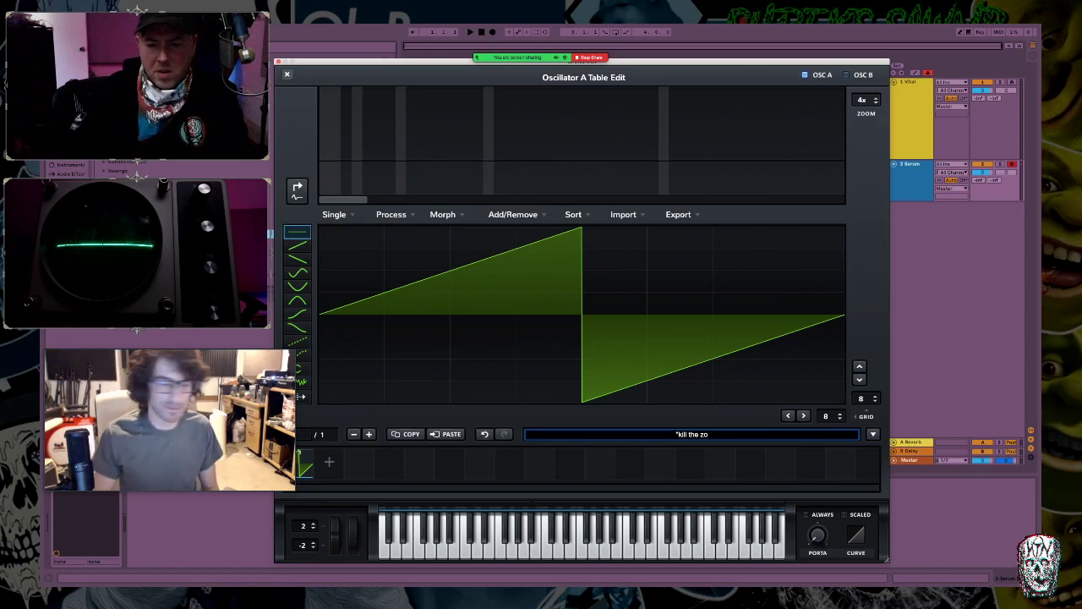
pyautogui.write('l the zo')
pyautogui.press('Return')
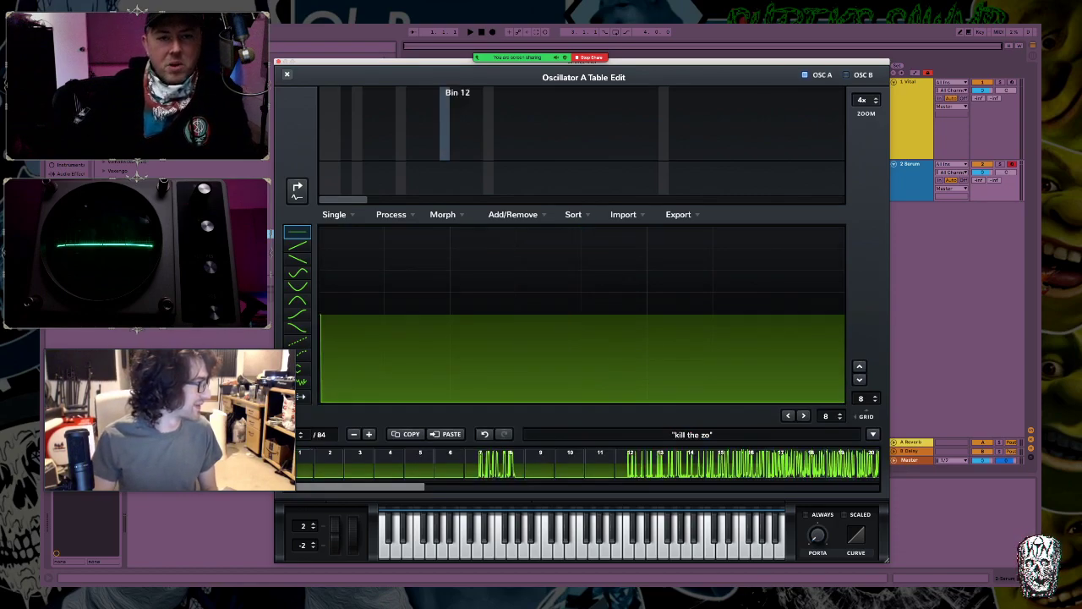
pyautogui.click(287, 74)
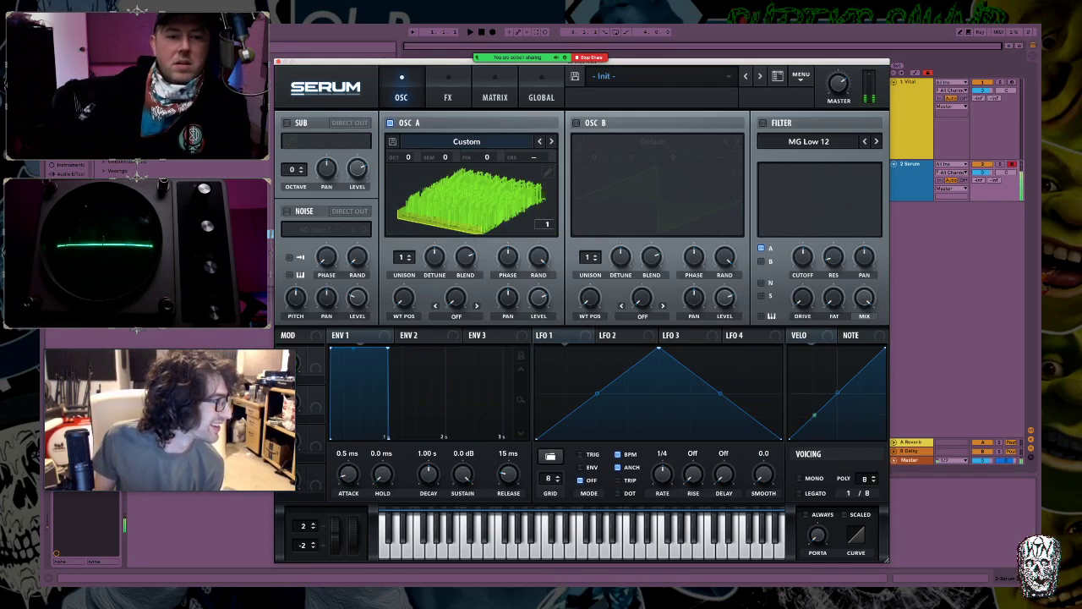
# Play notes while sweeping Oscillator A's wavetable position, reset the position, and view the generated frames in the wavetable editor.
pyautogui.moveTo(403, 296); pyautogui.dragTo(403, 240)
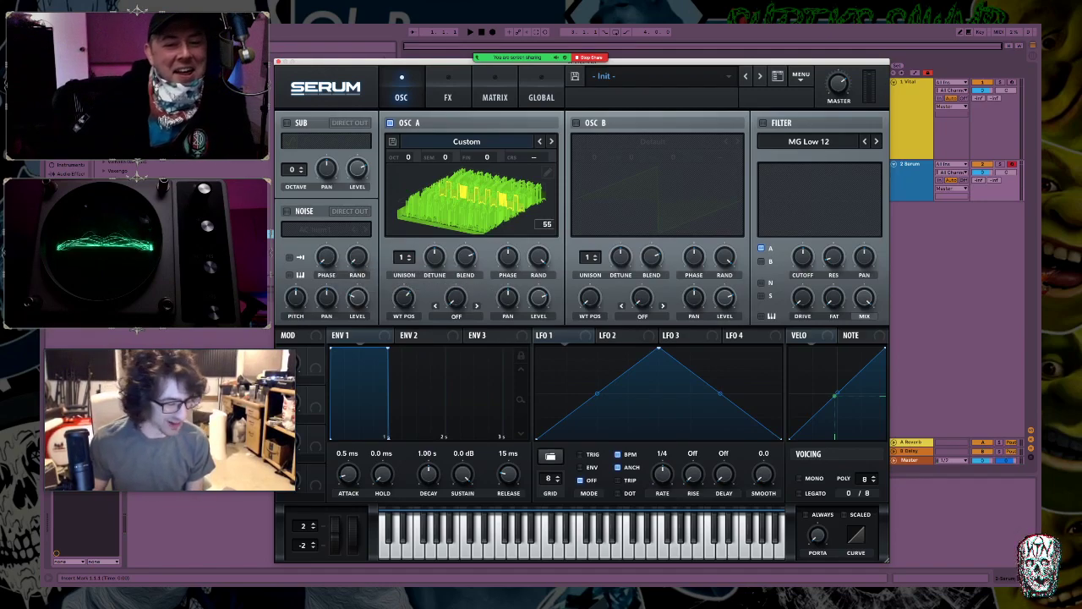
pyautogui.doubleClick(403, 298)
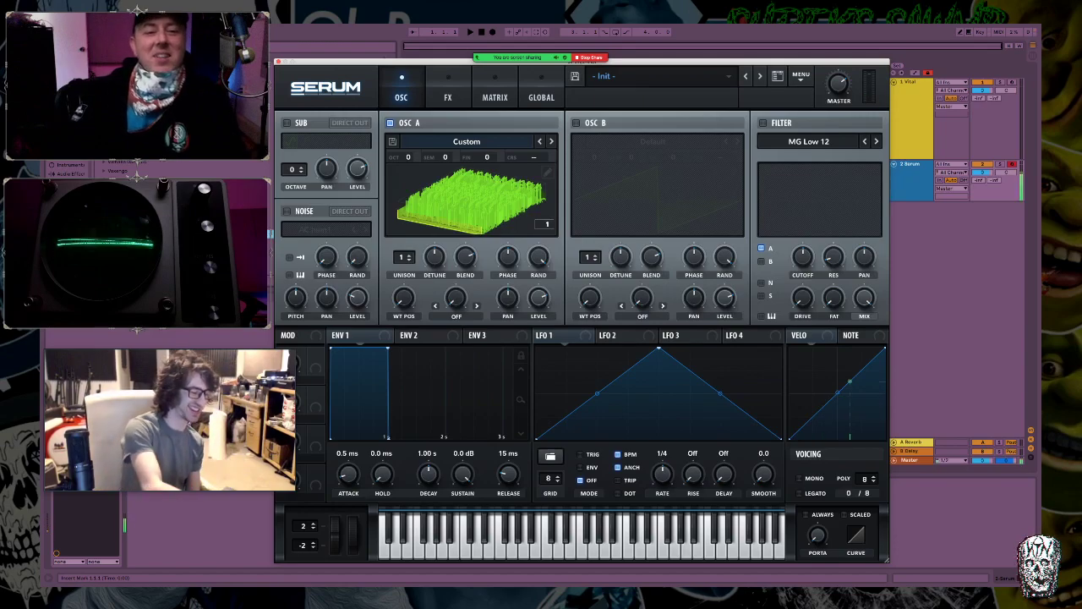
pyautogui.click(547, 171)
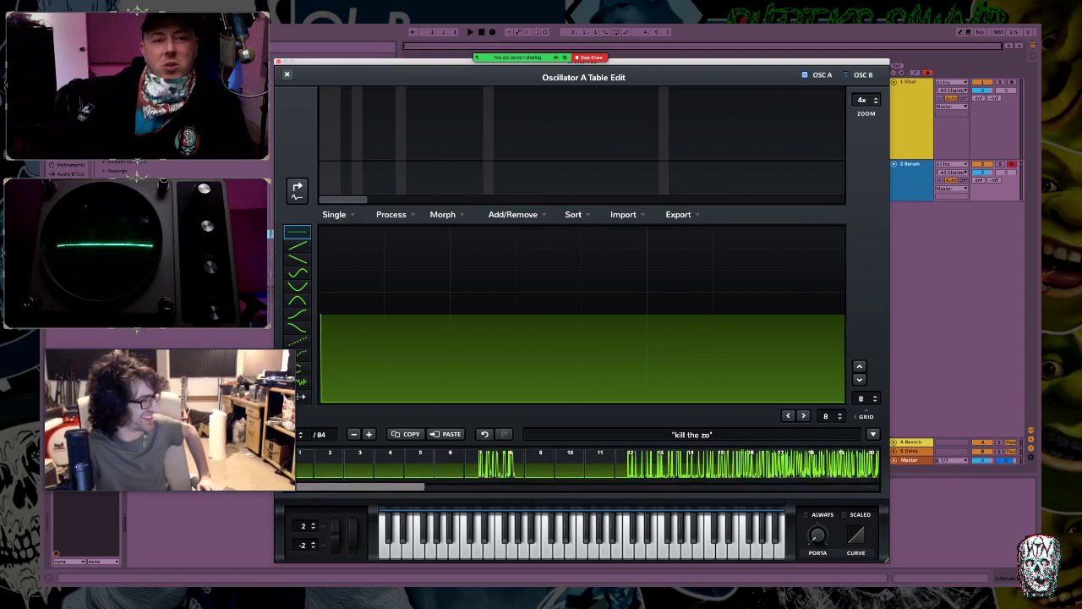
# Reopen the Serum window and play notes while sweeping Oscillator A's wavetable position, leaving it at frame 23.
pyautogui.press('super+alt+p')
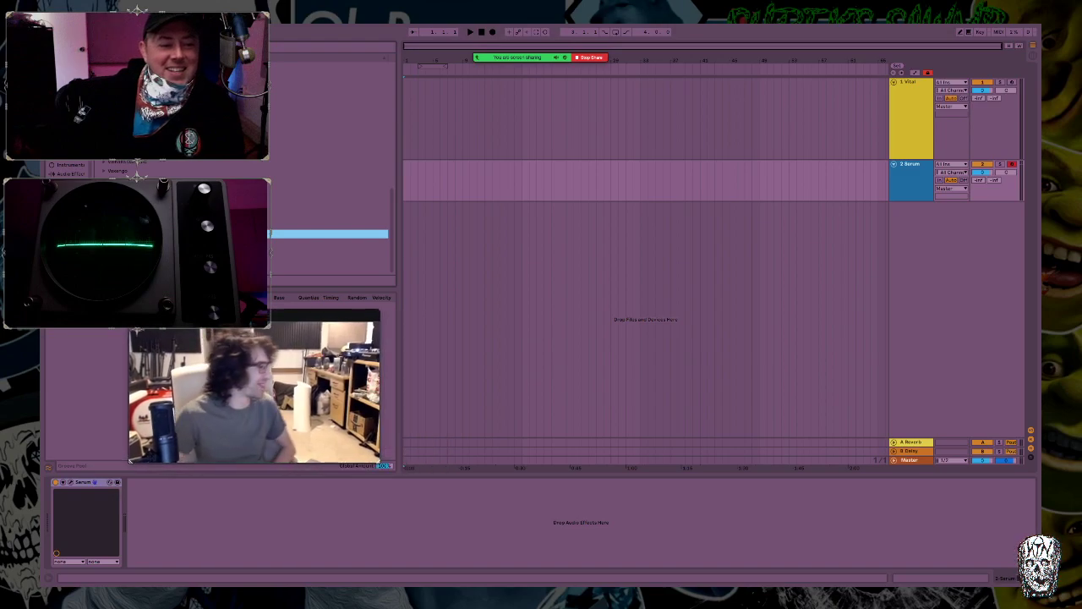
pyautogui.click(70, 482)
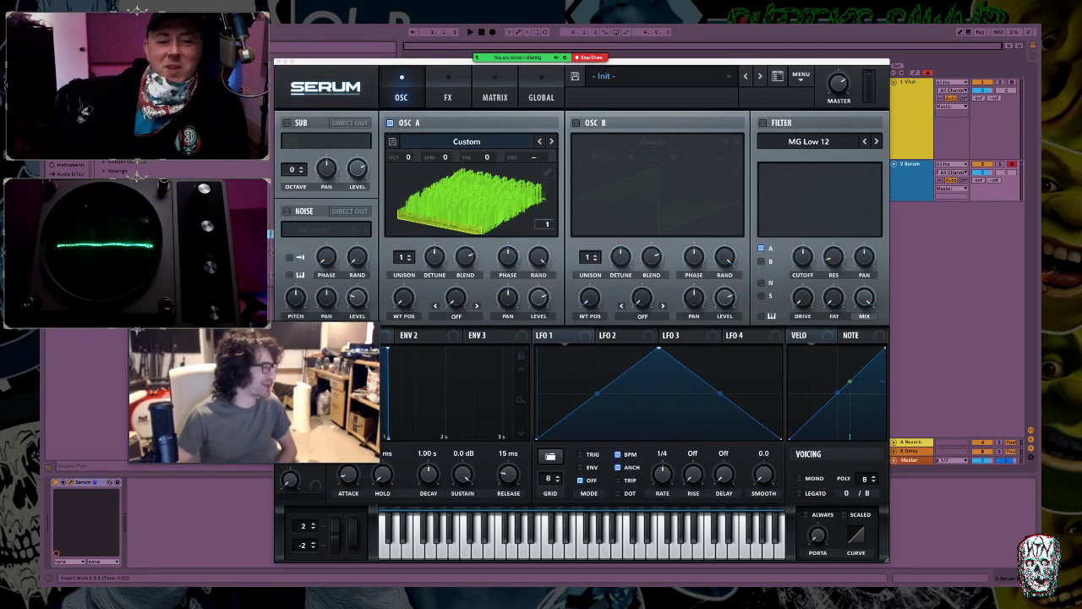
pyautogui.moveTo(404, 297); pyautogui.dragTo(404, 267)
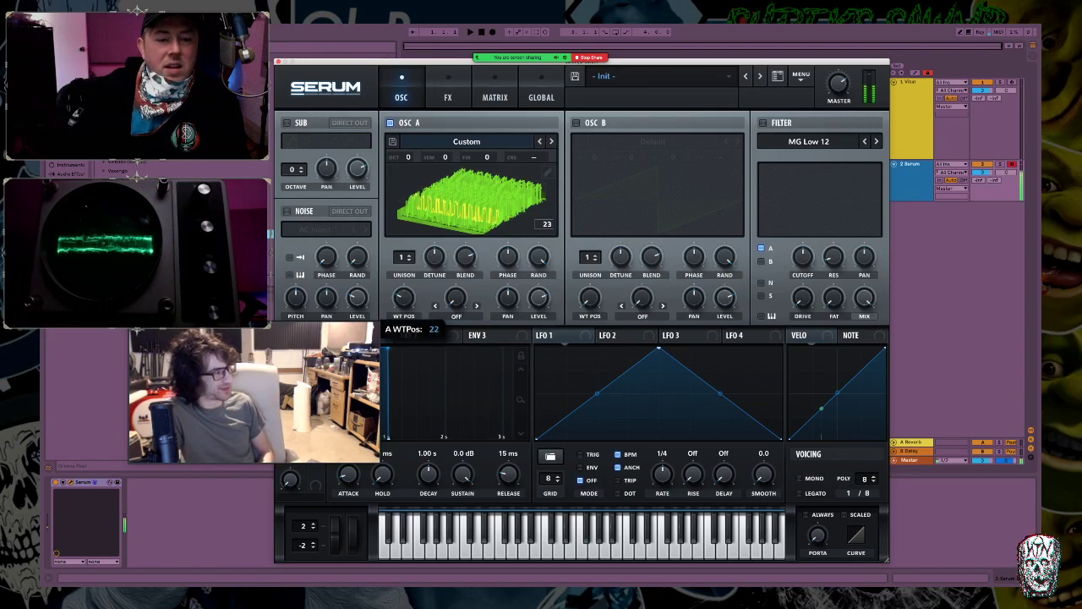
pyautogui.moveTo(403, 297); pyautogui.dragTo(403, 312)
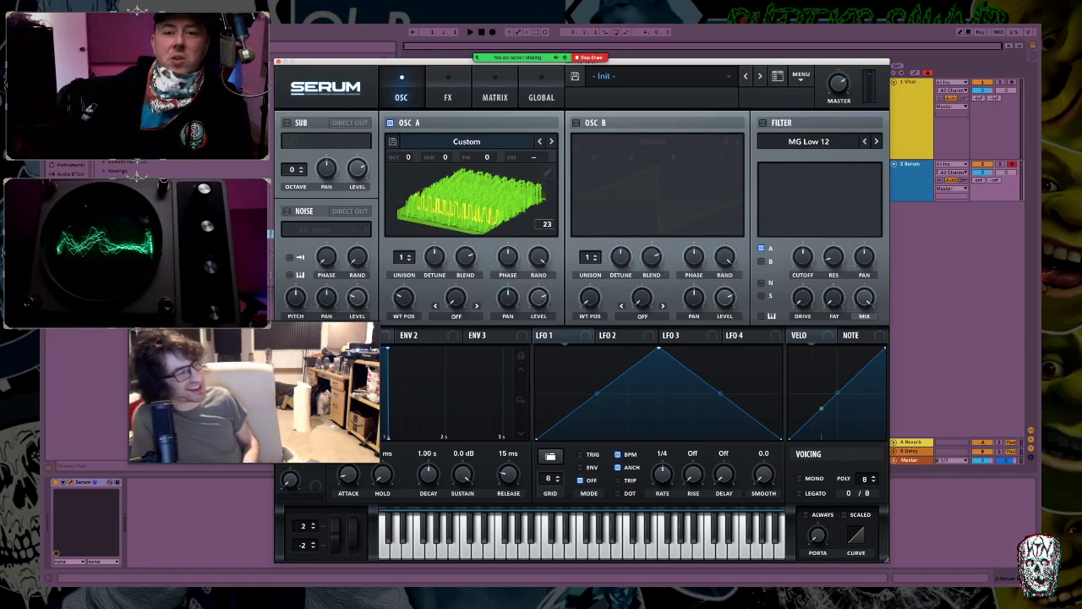
# Close the Serum window, reopen Vital from its track, and sweep Oscillator 1's wavetable position while playing notes.
pyautogui.click(279, 62)
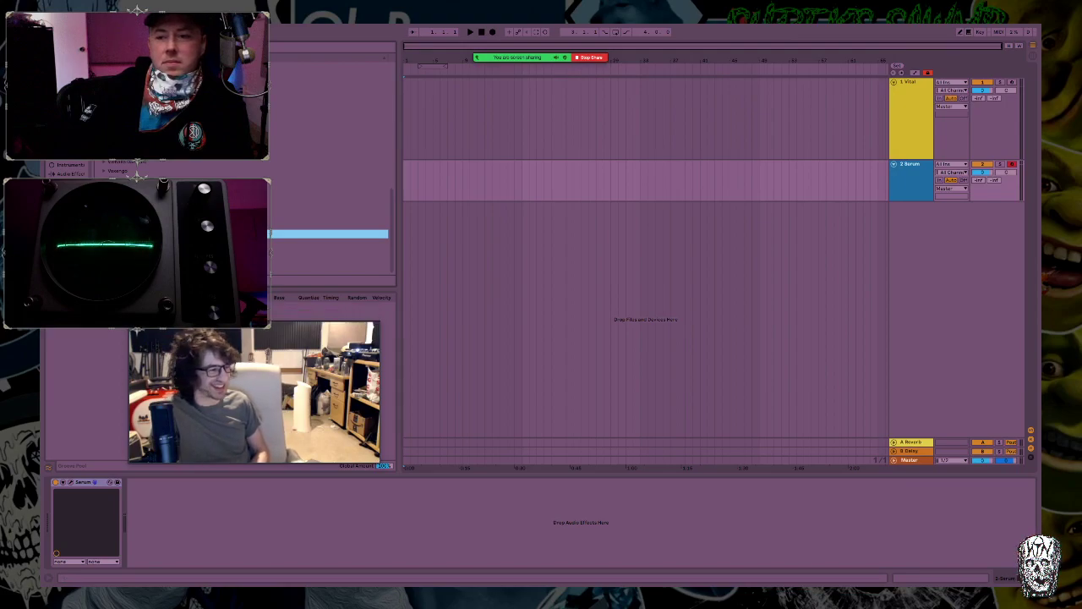
pyautogui.click(910, 119)
pyautogui.click(910, 110)
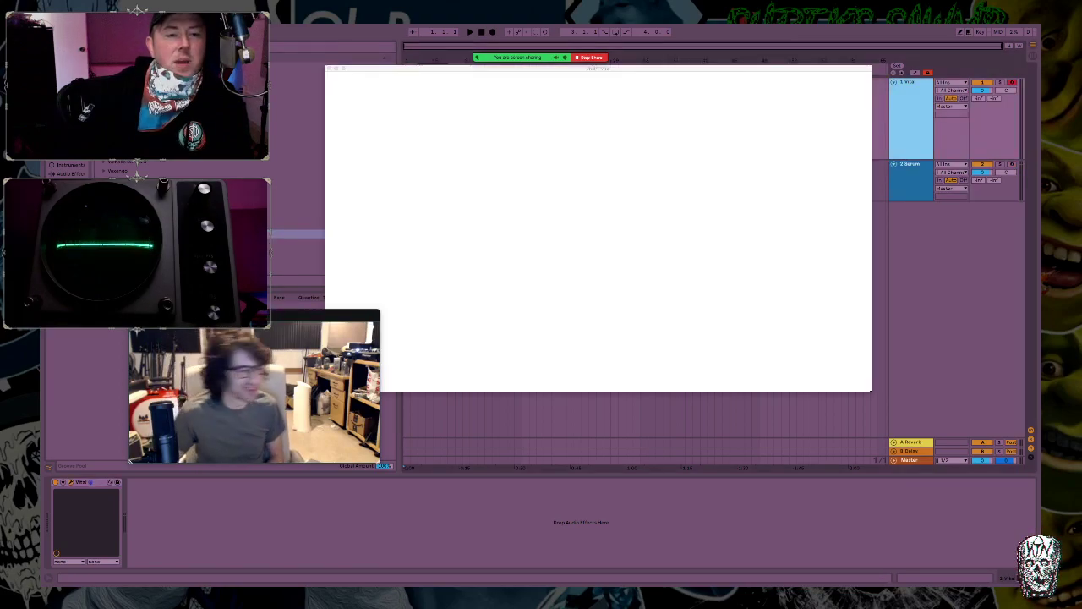
pyautogui.moveTo(531, 135); pyautogui.dragTo(531, 102)
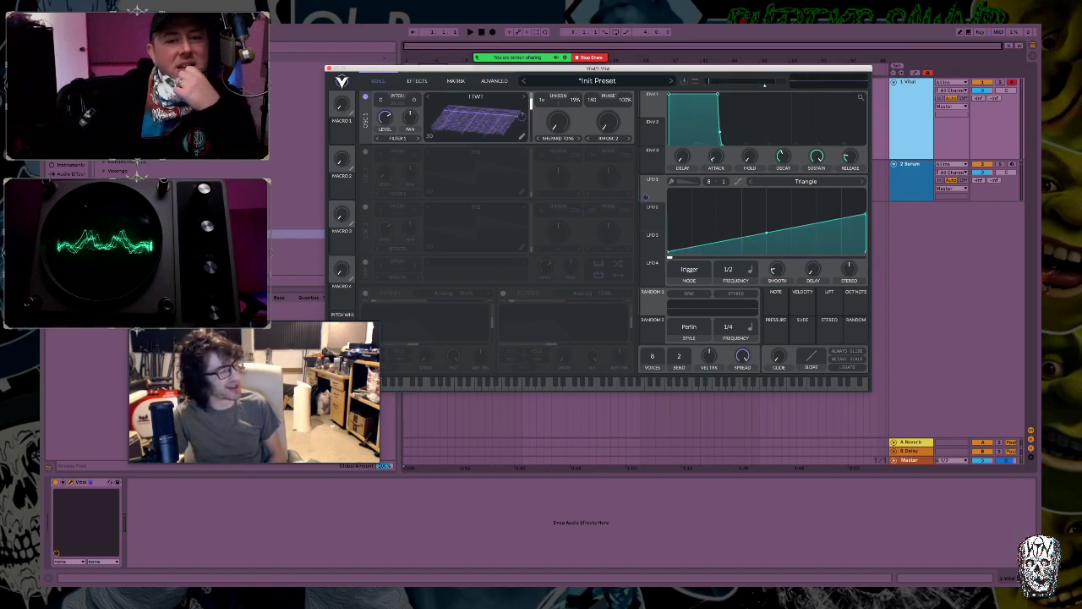
# View Oscillator 1's wavetable list and wavetable options in Vital, and bring up the effects page.
pyautogui.click(476, 96)
pyautogui.press('Escape')
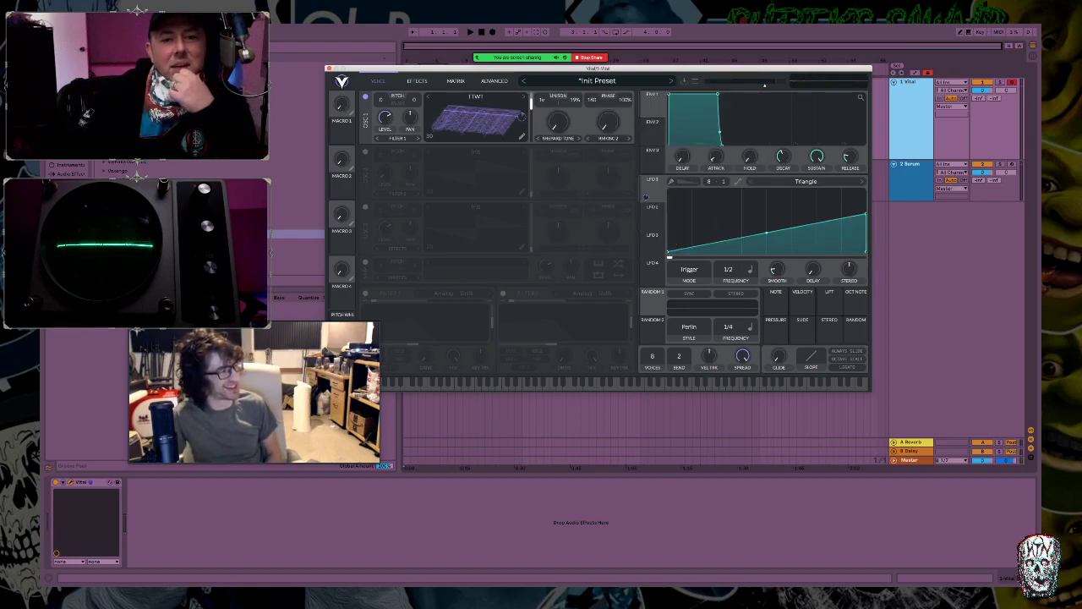
pyautogui.rightClick(480, 121)
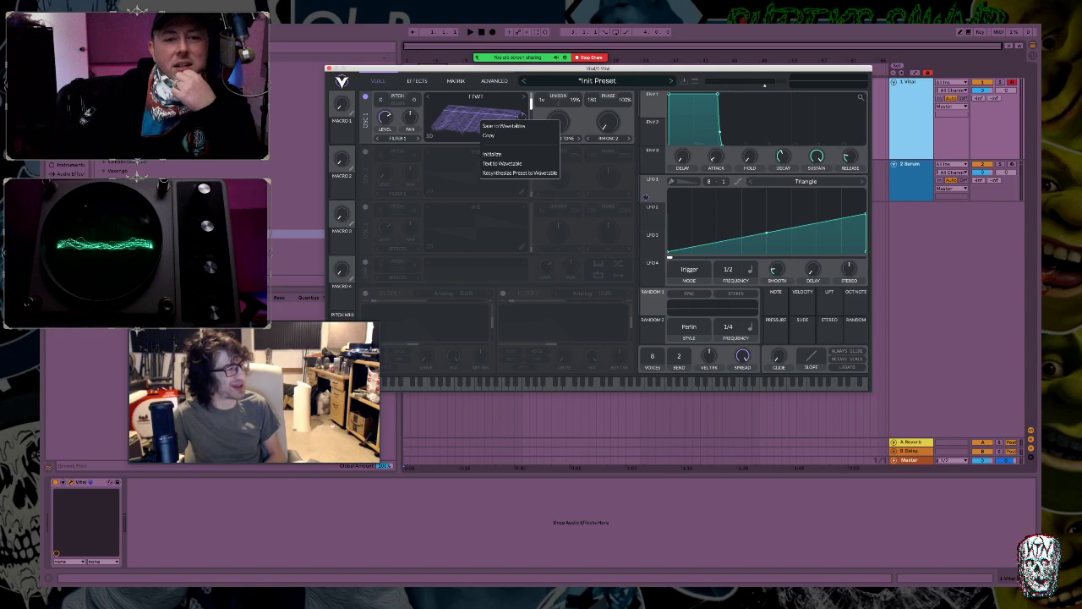
pyautogui.press('Escape')
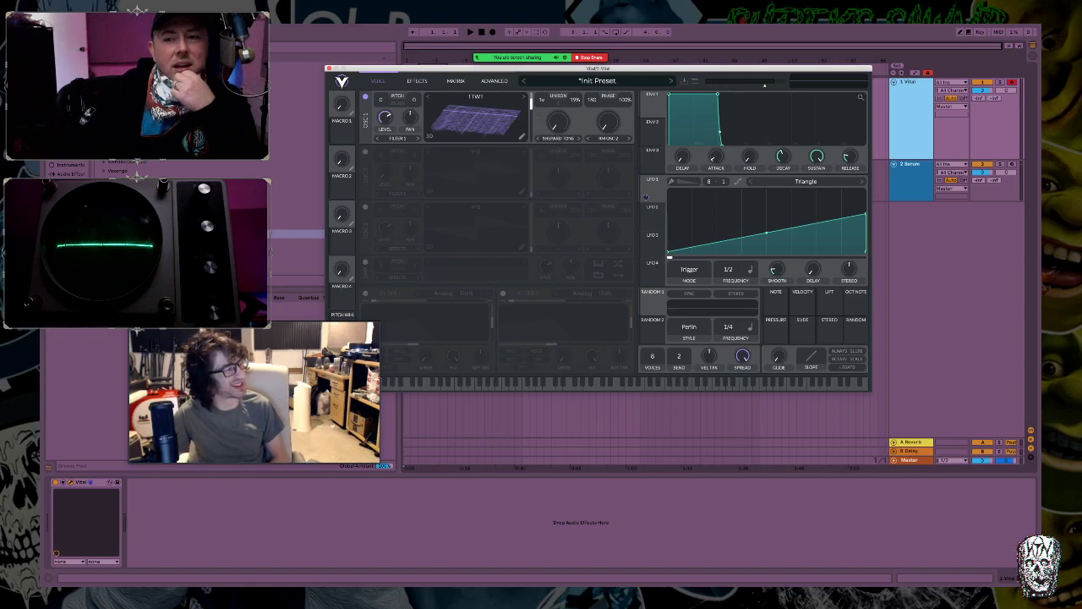
pyautogui.click(417, 80)
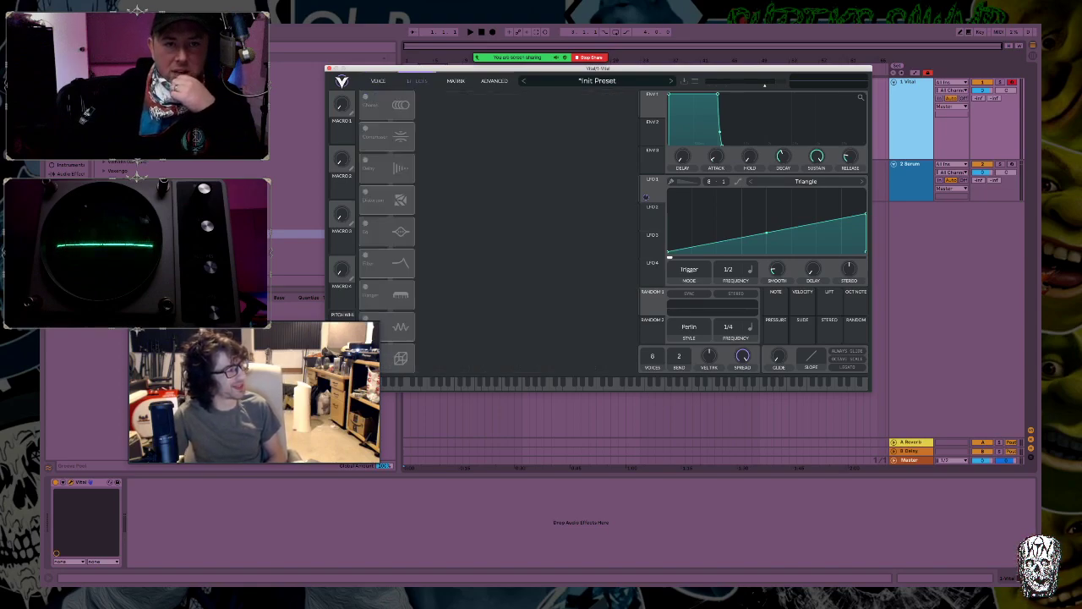
pyautogui.moveTo(256, 315); pyautogui.dragTo(195, 338)
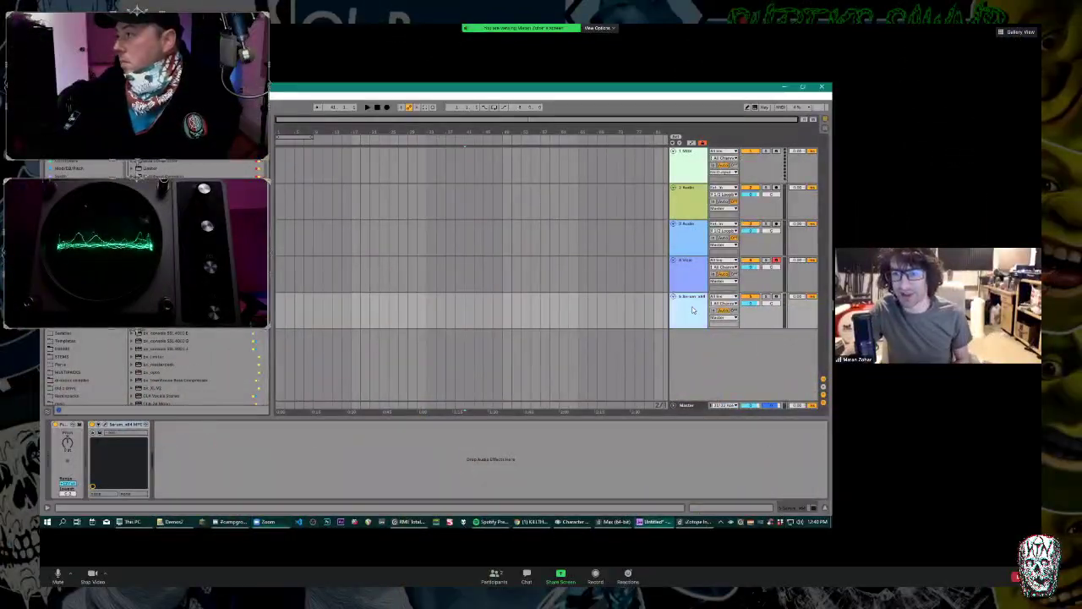
# Select the Vital track in the other shared Live set, open its Vital window, and browse Oscillator 1's wavetables.
pyautogui.click(690, 273)
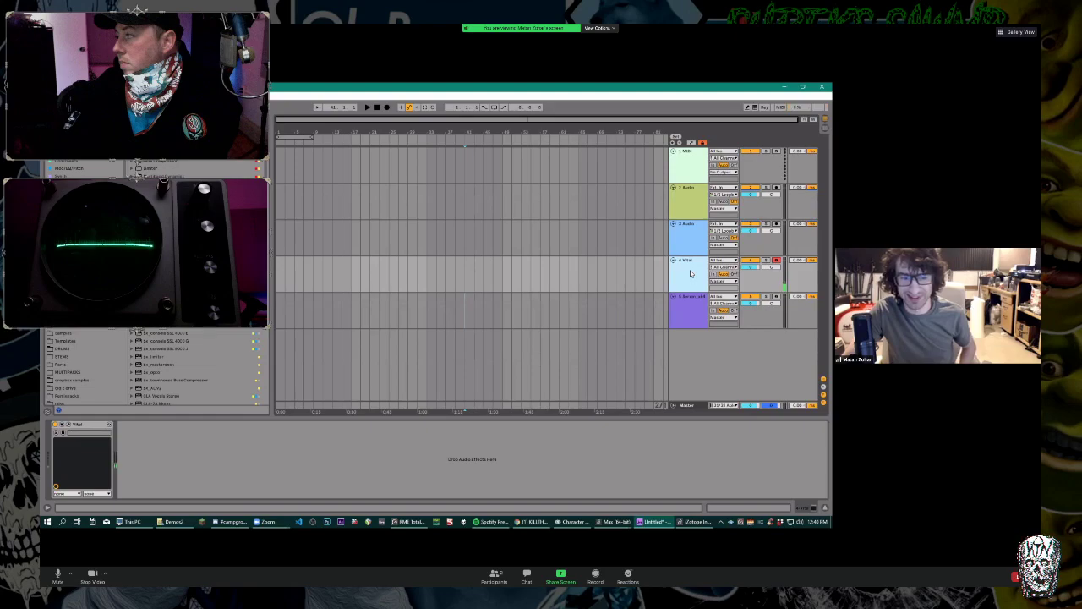
pyautogui.click(67, 427)
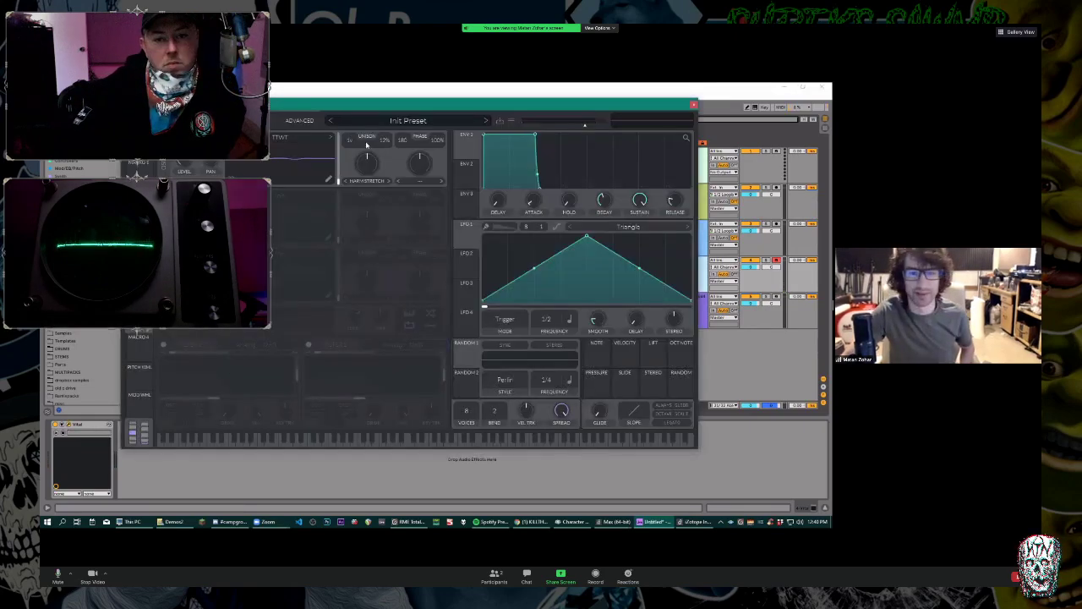
pyautogui.click(281, 141)
pyautogui.click(282, 141)
pyautogui.click(281, 142)
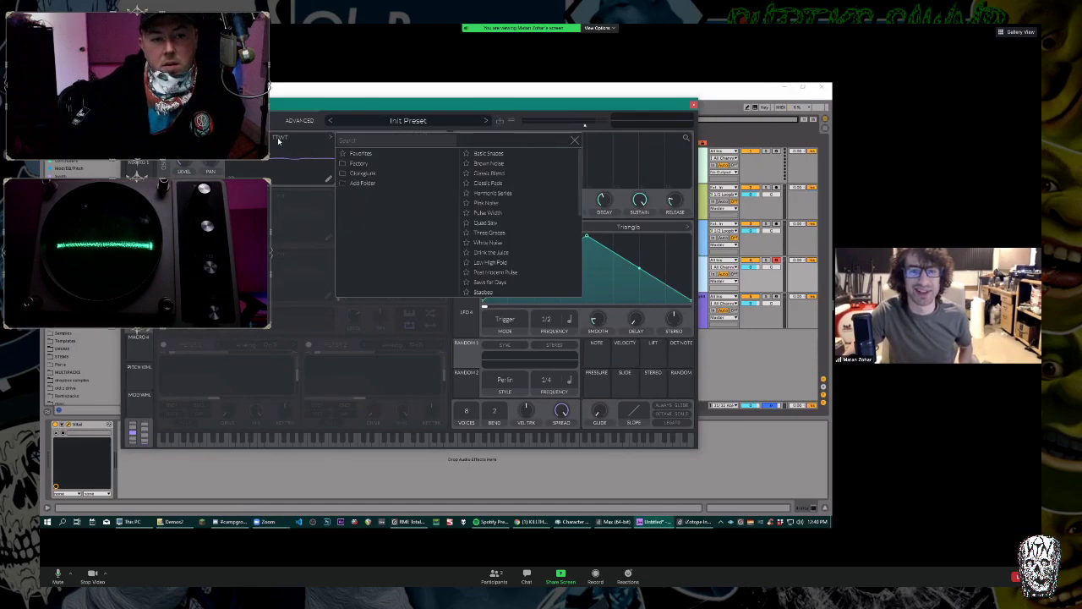
# Generate Oscillator 1's wavetable from typed text with Text to Wavetable, trying English (Aus) and settling on English (US).
pyautogui.rightClick(280, 142)
pyautogui.click(305, 206)
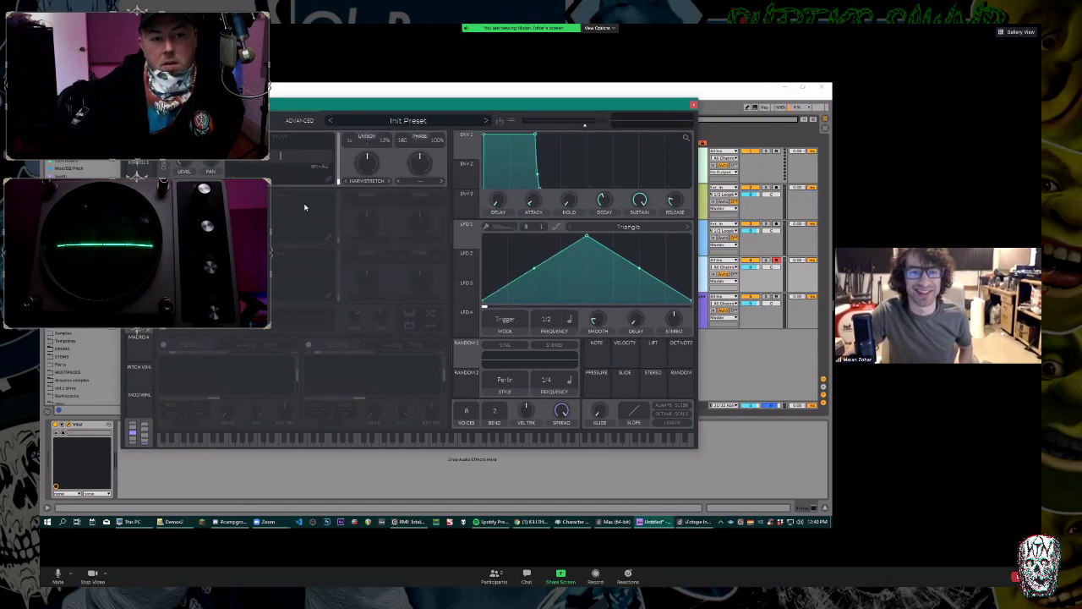
pyautogui.click(320, 169)
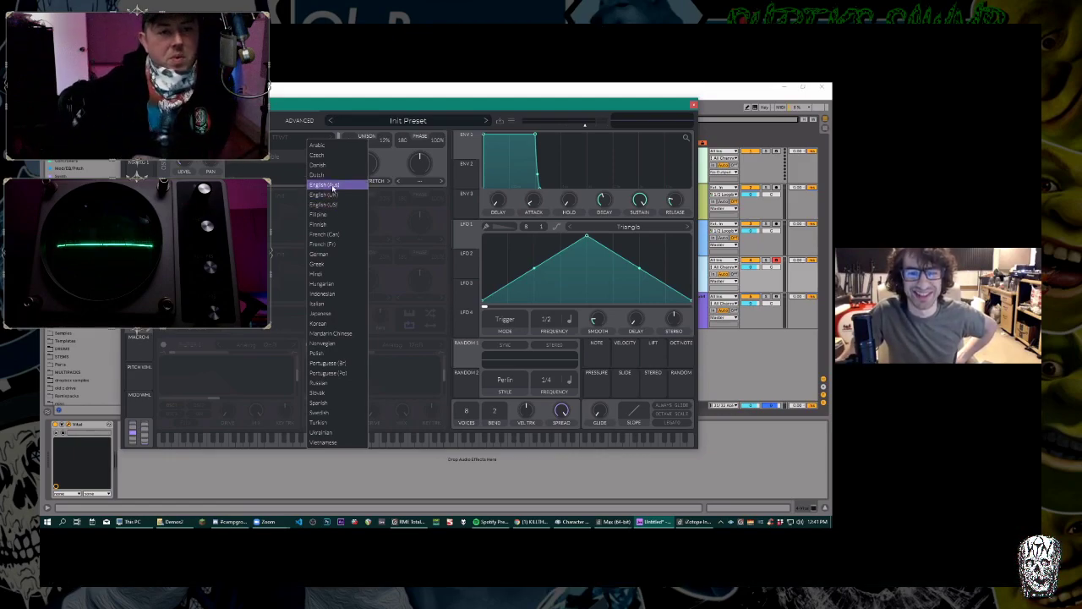
pyautogui.click(332, 186)
pyautogui.click(323, 166)
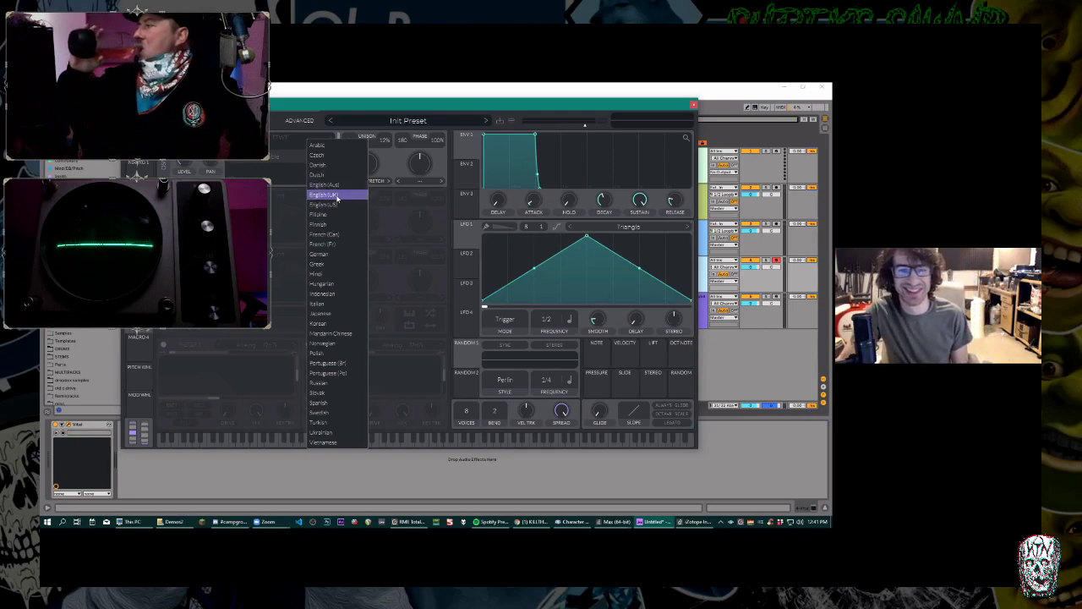
pyautogui.click(339, 205)
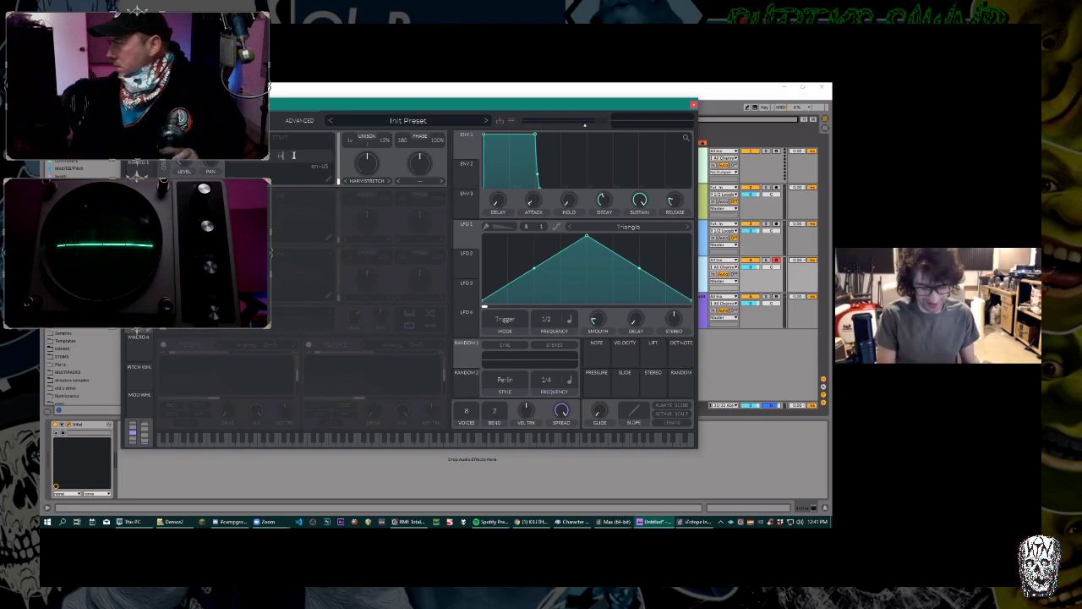
pyautogui.press('Return')
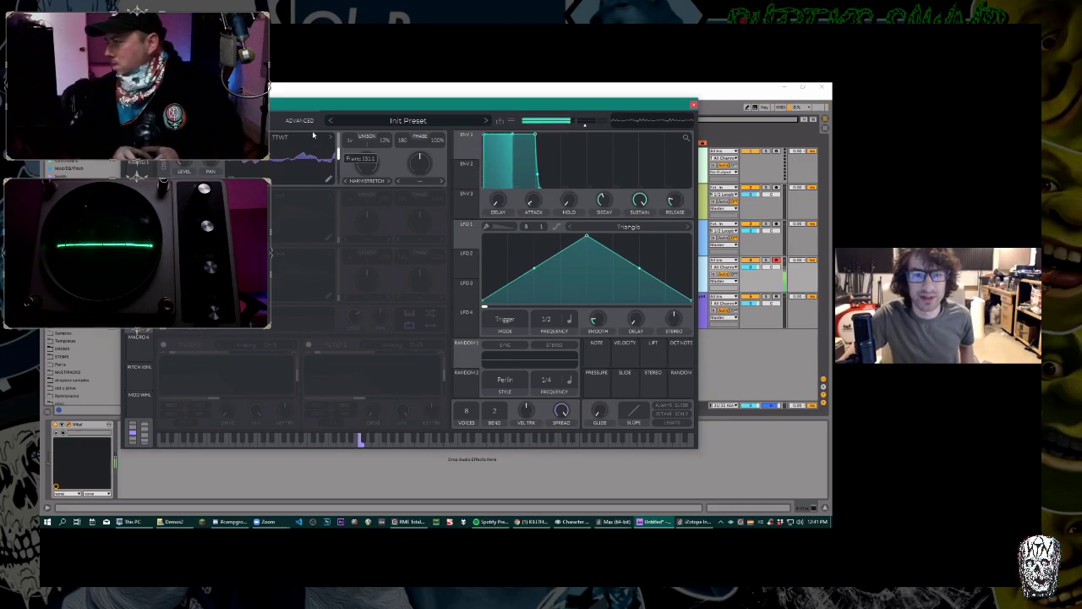
# Sweep Oscillator 1's wavetable position while playing notes, and adjust the Vital track's panning.
pyautogui.moveTo(313, 132); pyautogui.dragTo(313, 112)
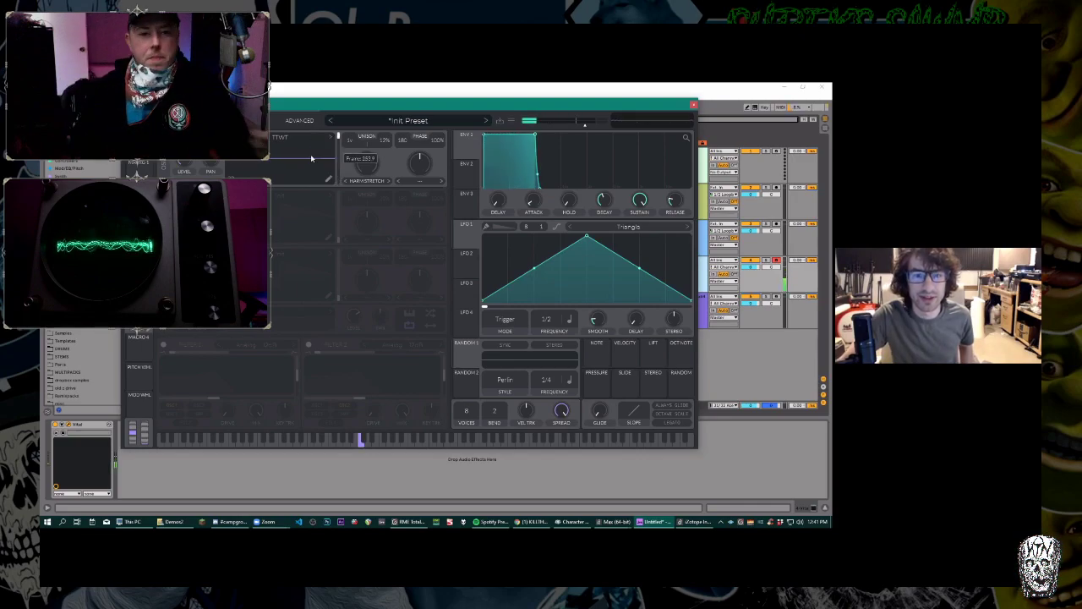
pyautogui.moveTo(311, 157)
pyautogui.mouseDown()
pyautogui.moveTo(311, 177)
pyautogui.moveTo(312, 148)
pyautogui.mouseUp()
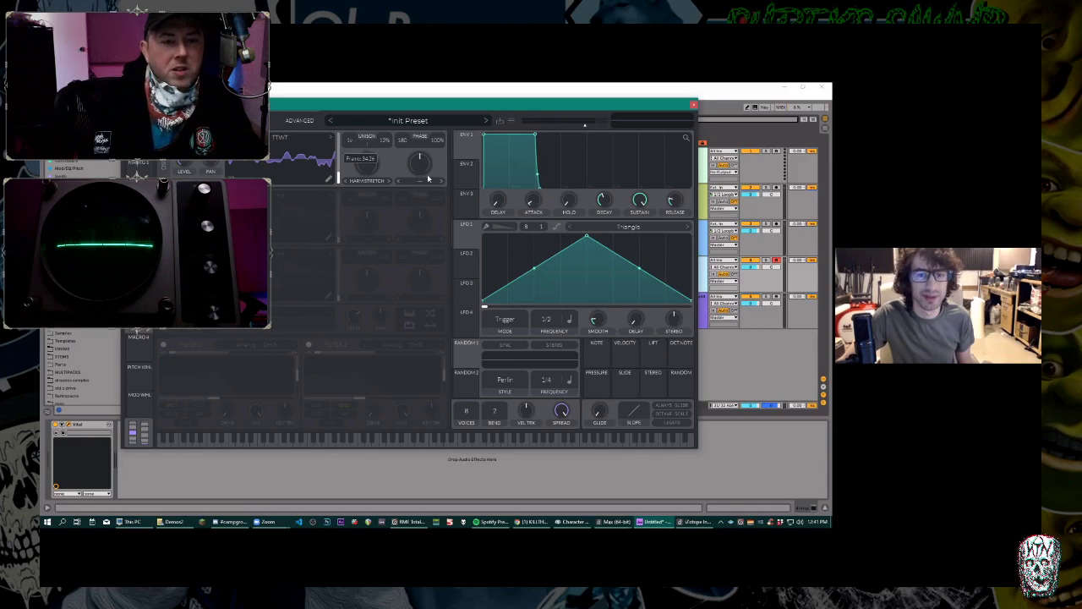
pyautogui.moveTo(769, 268); pyautogui.dragTo(769, 257)
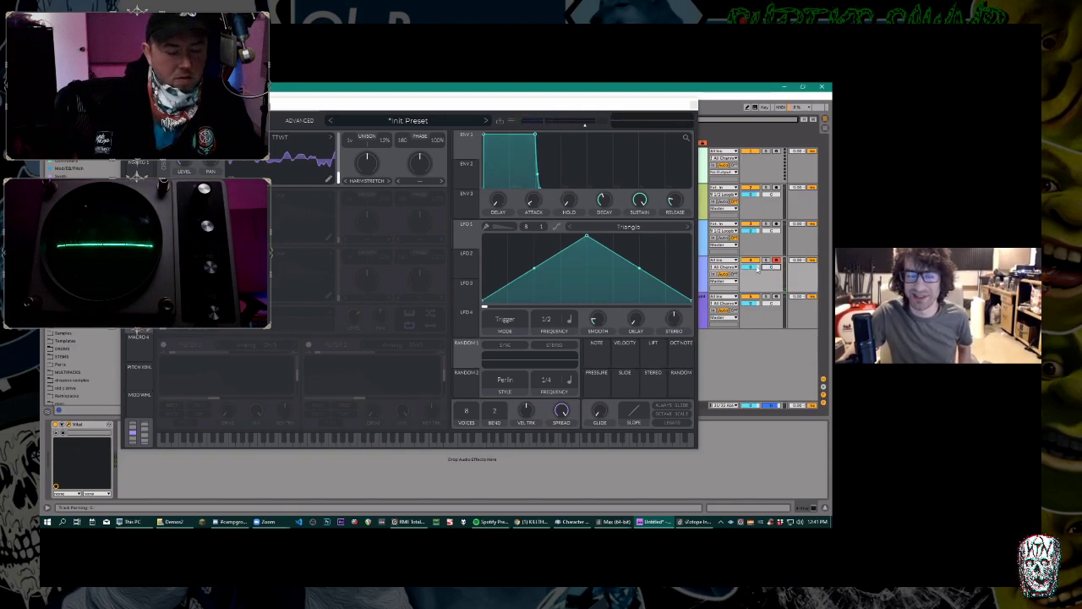
# Switch to Zoom and bring its Meeting Controls window forward.
pyautogui.click(265, 522)
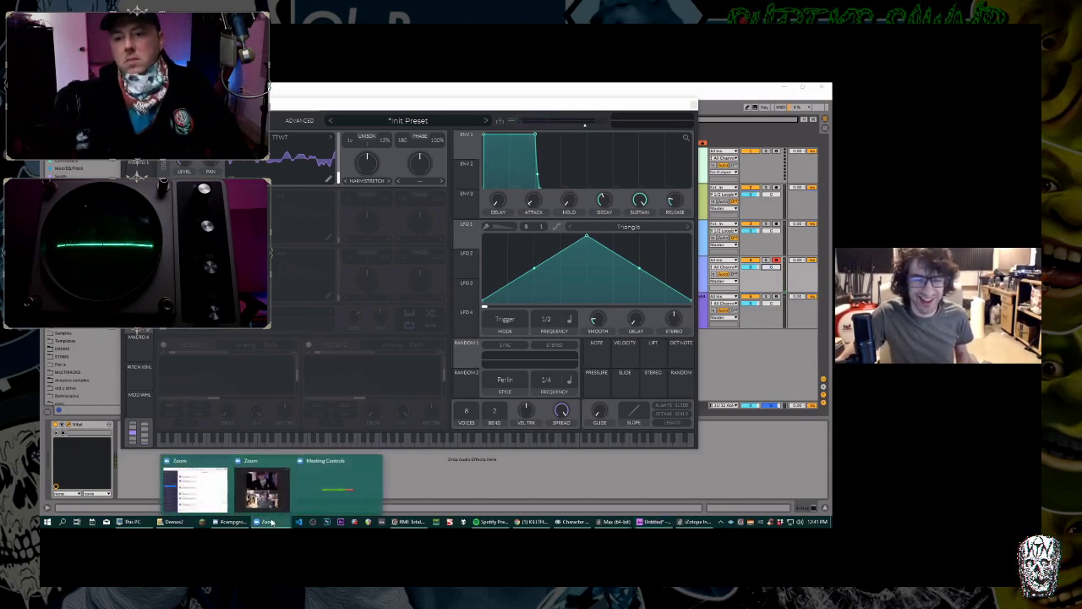
pyautogui.click(320, 483)
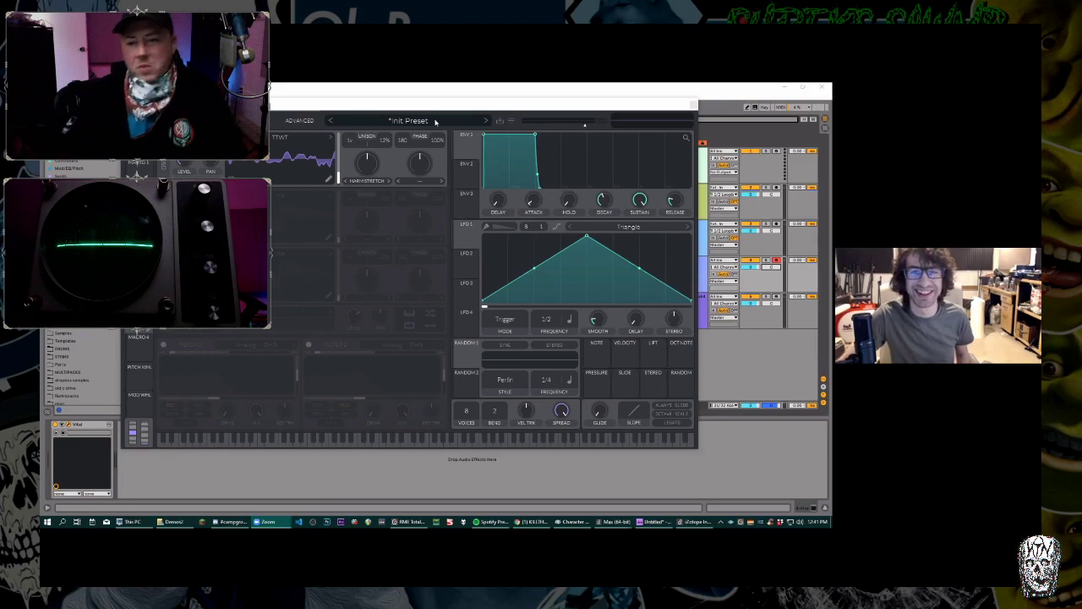
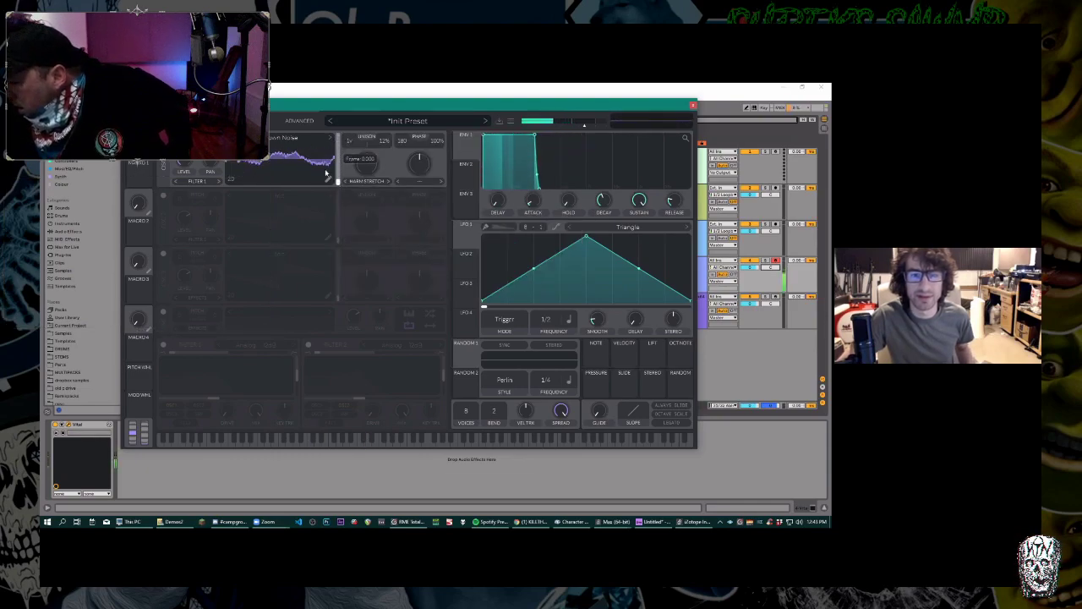
# Load the Classic Blend wavetable into Vital's Oscillator 1.
pyautogui.click(280, 137)
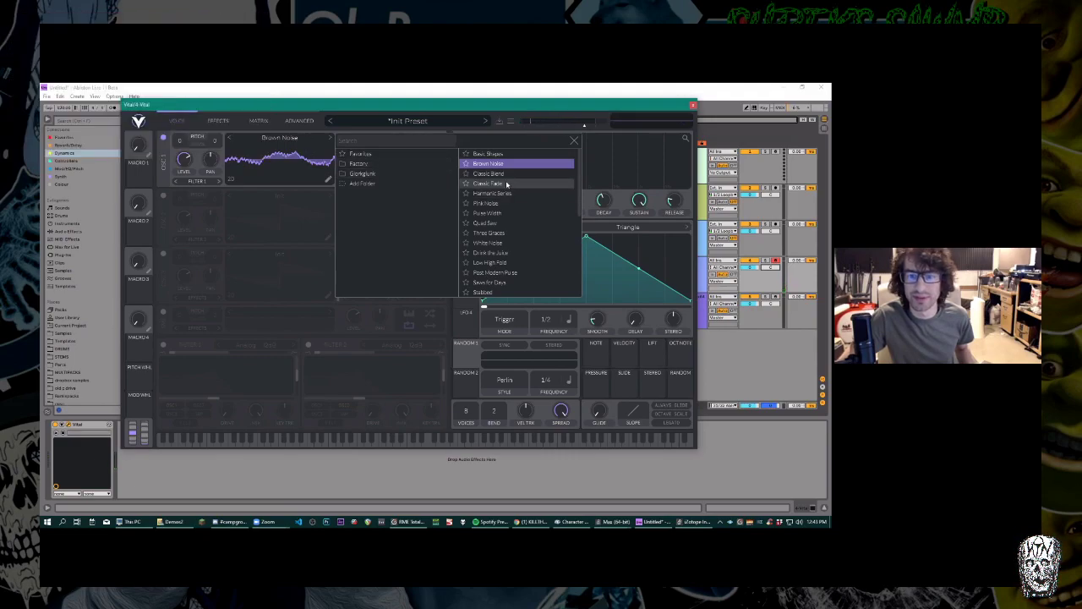
pyautogui.click(497, 173)
pyautogui.click(304, 142)
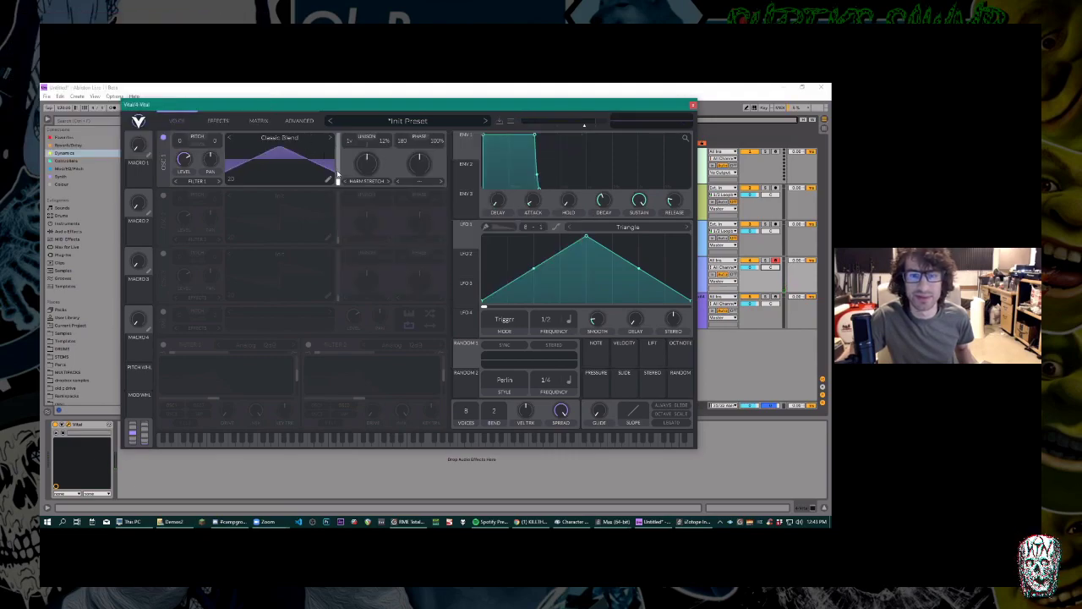
# Browse the wavetable list, load Drink the Juice into Oscillator 1, and close the list.
pyautogui.click(280, 137)
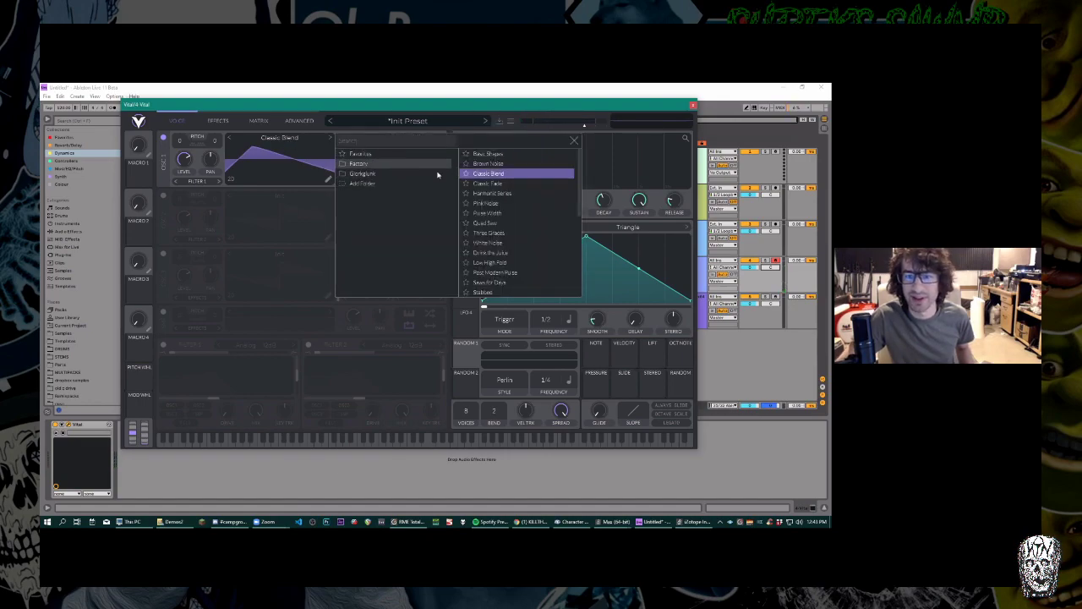
pyautogui.scroll(-2, 506, 216)
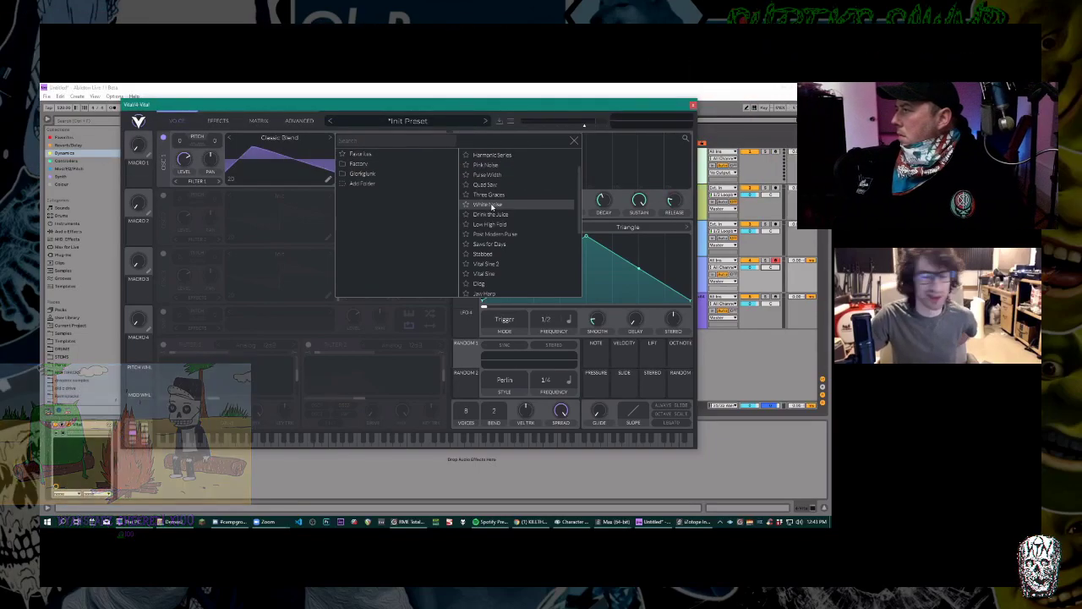
pyautogui.scroll(-1, 507, 213)
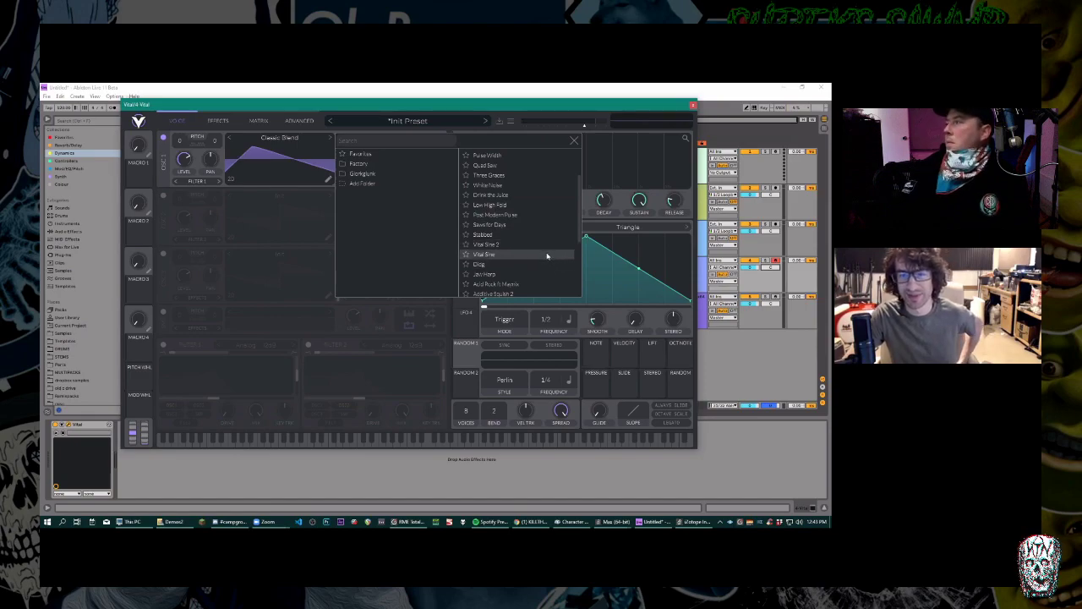
pyautogui.scroll(-1, 546, 256)
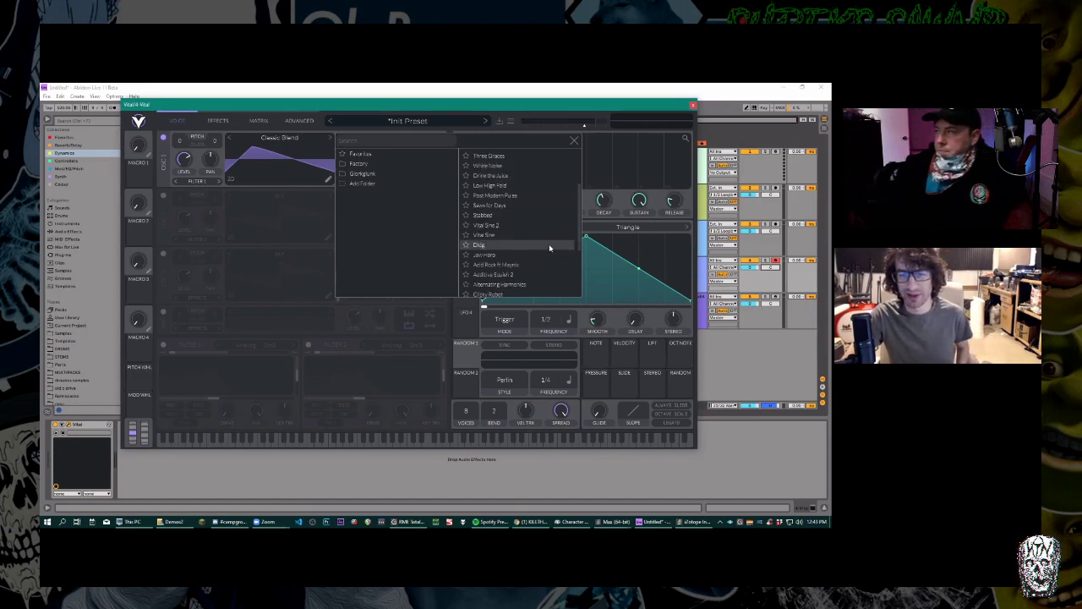
pyautogui.scroll(4, 549, 244)
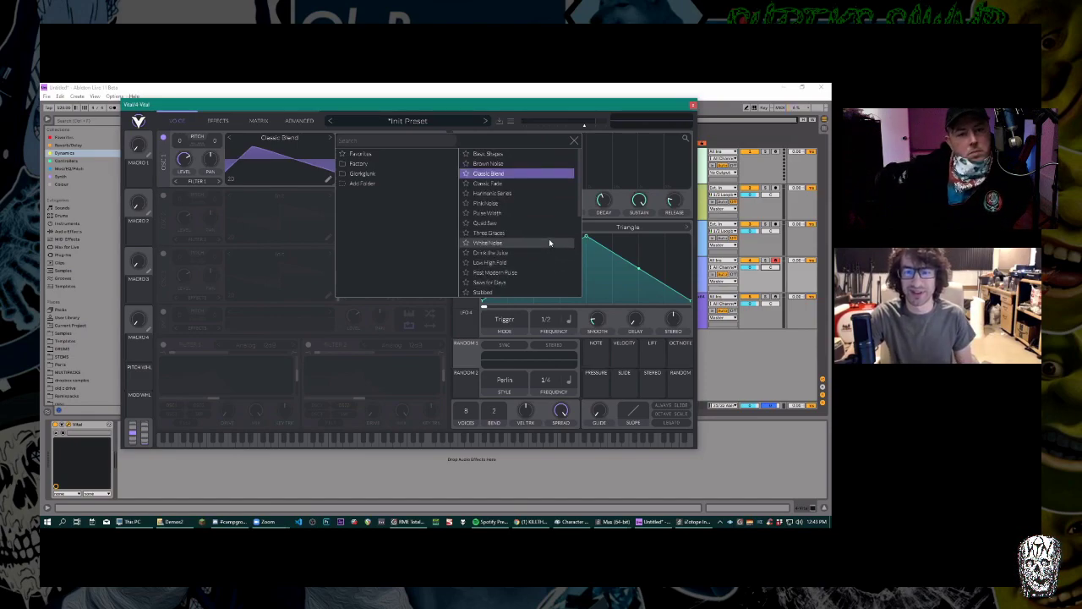
pyautogui.scroll(-5, 550, 243)
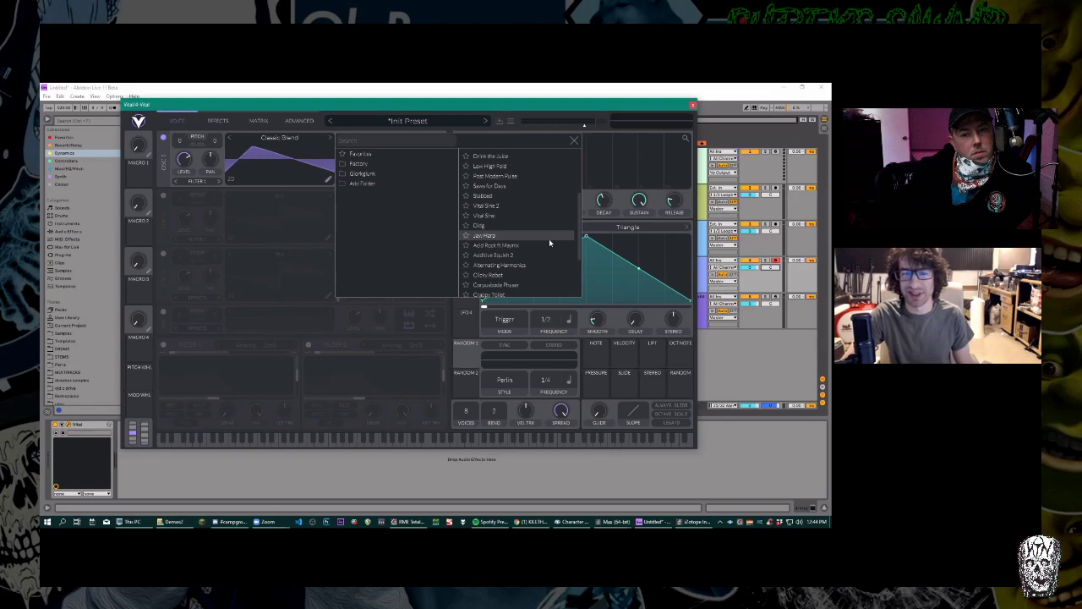
pyautogui.scroll(1, 549, 244)
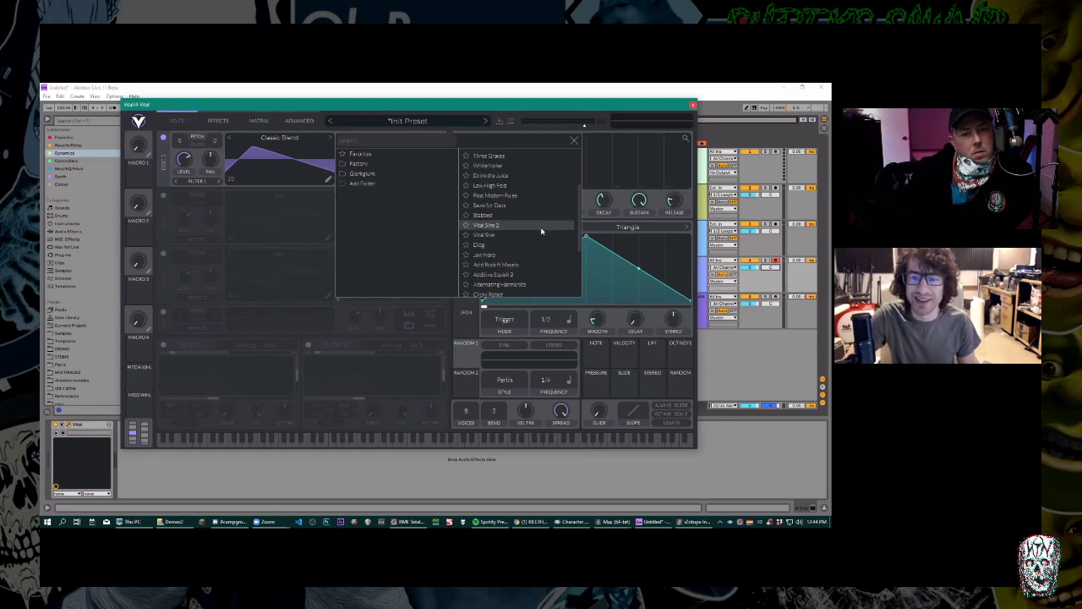
pyautogui.click(537, 175)
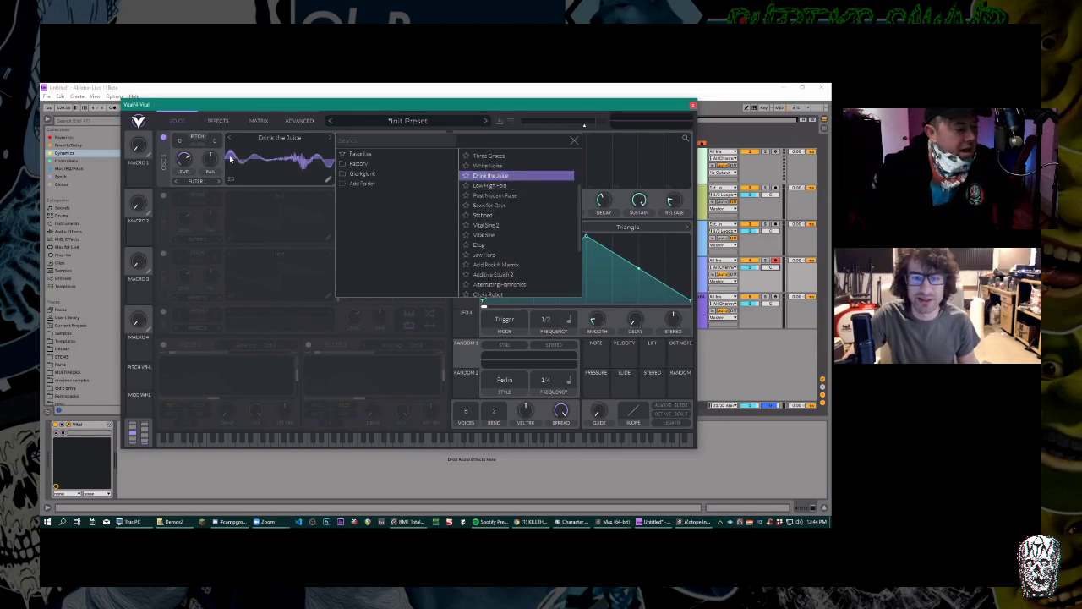
pyautogui.click(574, 140)
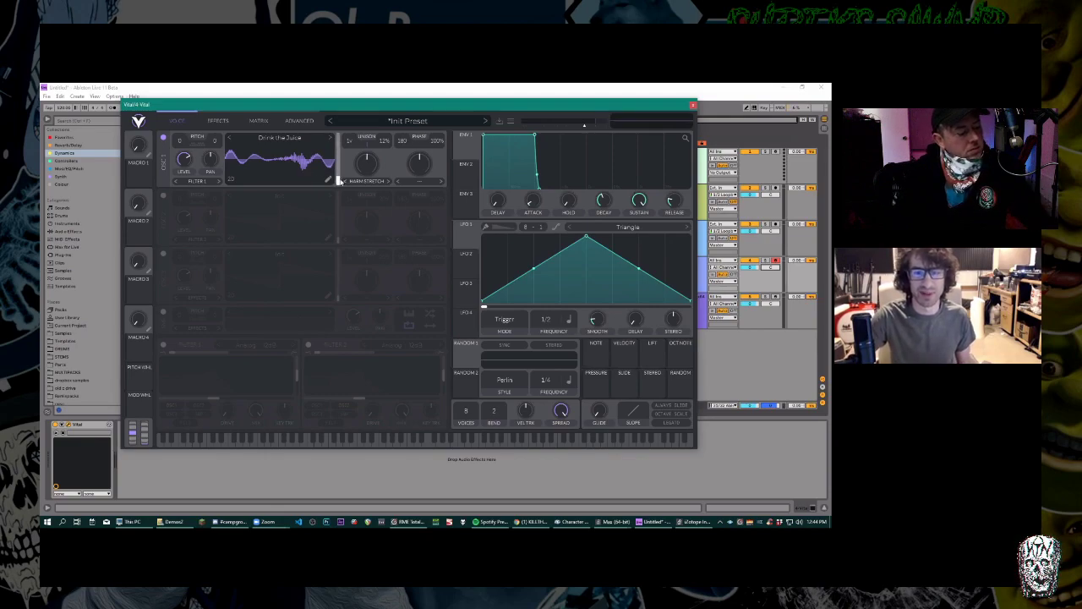
# Set Oscillator 1's spectral morph type to Random Amplitudes and turn its morph amount down to minimum.
pyautogui.moveTo(338, 180)
pyautogui.scroll(-4, 338, 180)
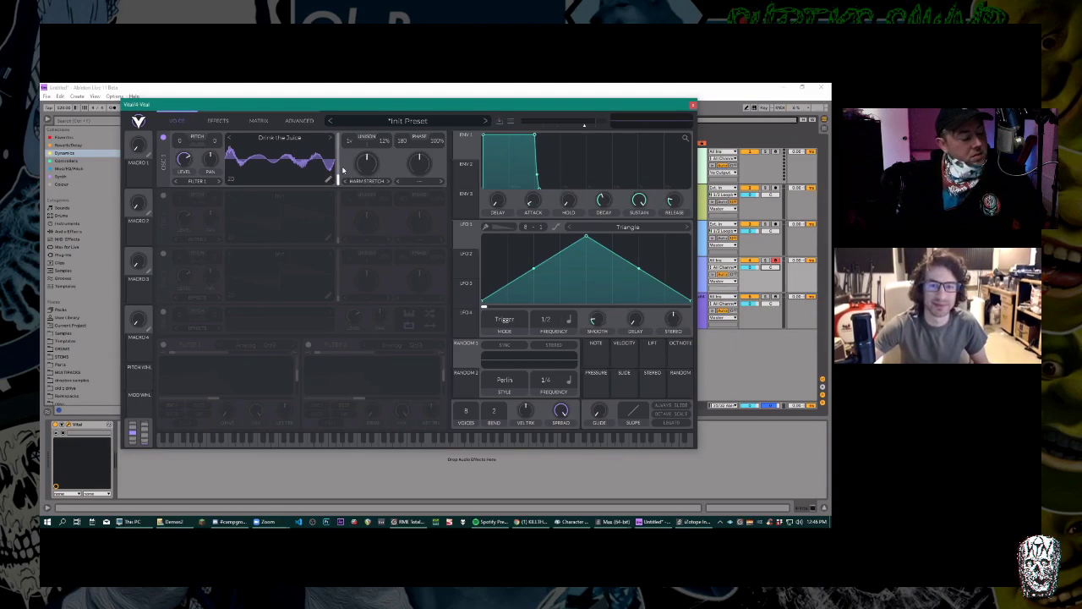
pyautogui.click(376, 182)
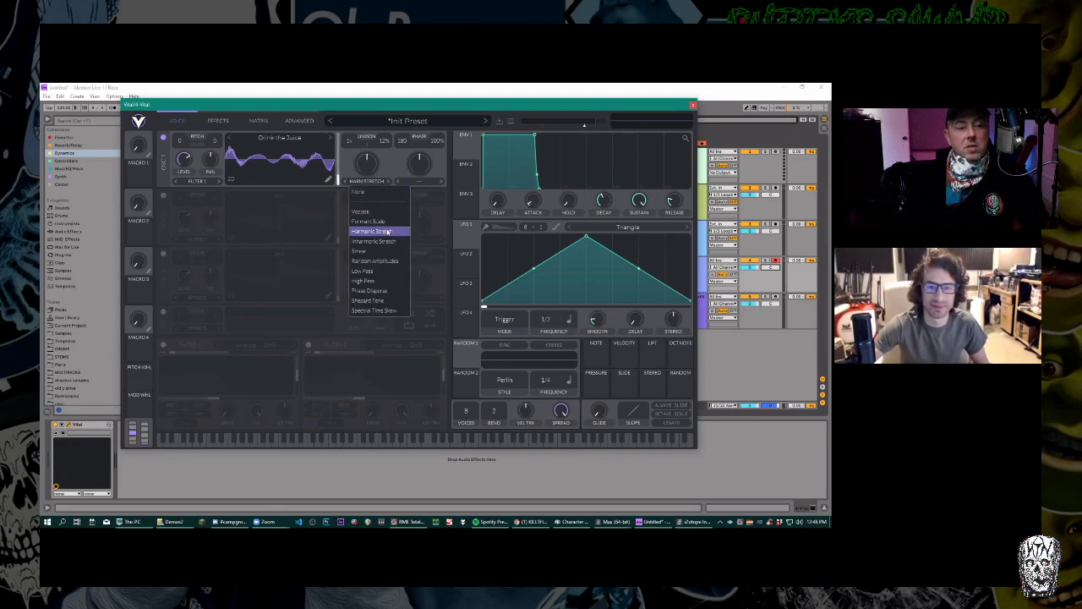
pyautogui.click(393, 262)
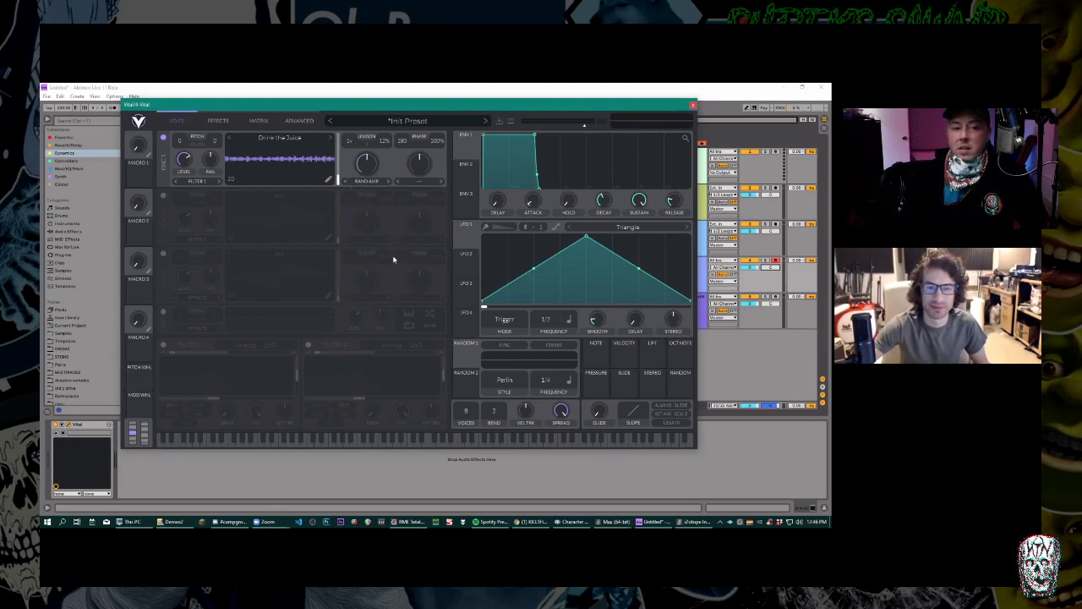
pyautogui.moveTo(368, 172)
pyautogui.mouseDown()
pyautogui.moveTo(370, 221)
pyautogui.moveTo(368, 180)
pyautogui.mouseUp()
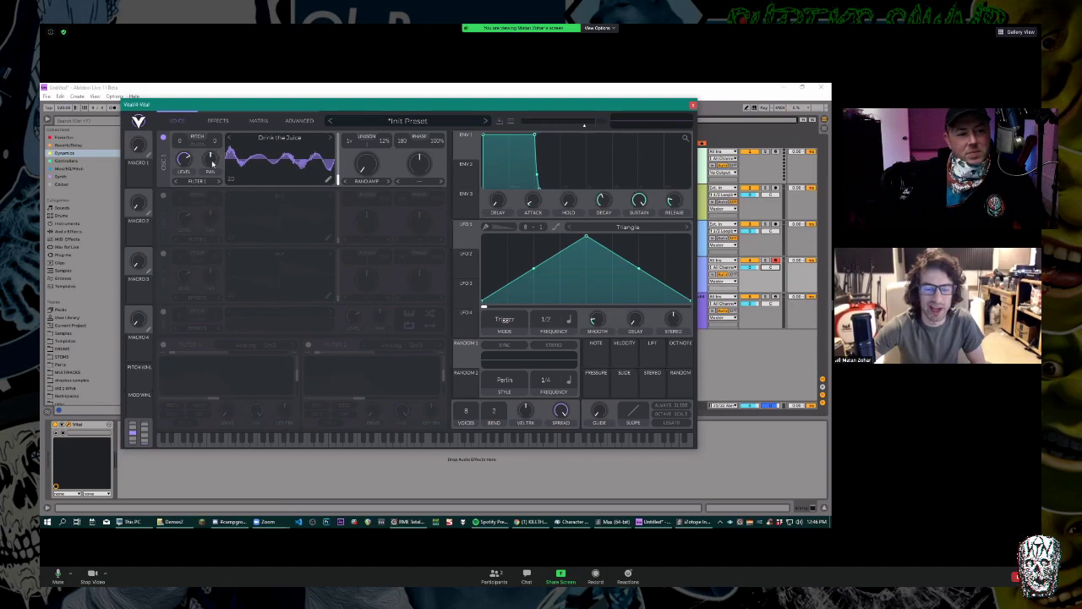
# Sweep Oscillator 1's pan control and reset it to centre.
pyautogui.moveTo(215, 173)
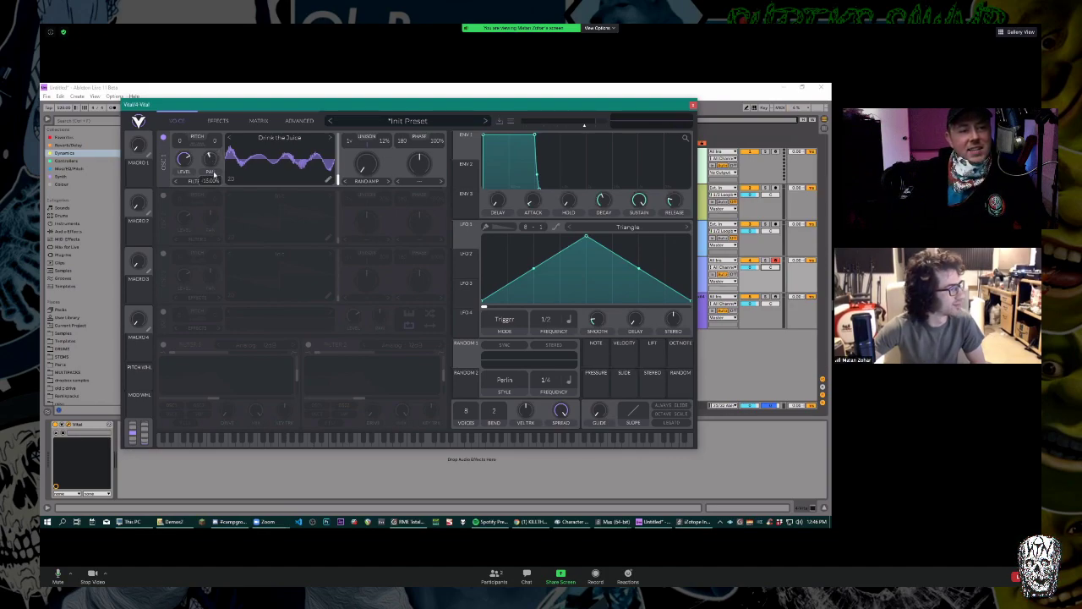
pyautogui.moveTo(218, 195); pyautogui.dragTo(214, 160)
pyautogui.doubleClick(213, 162)
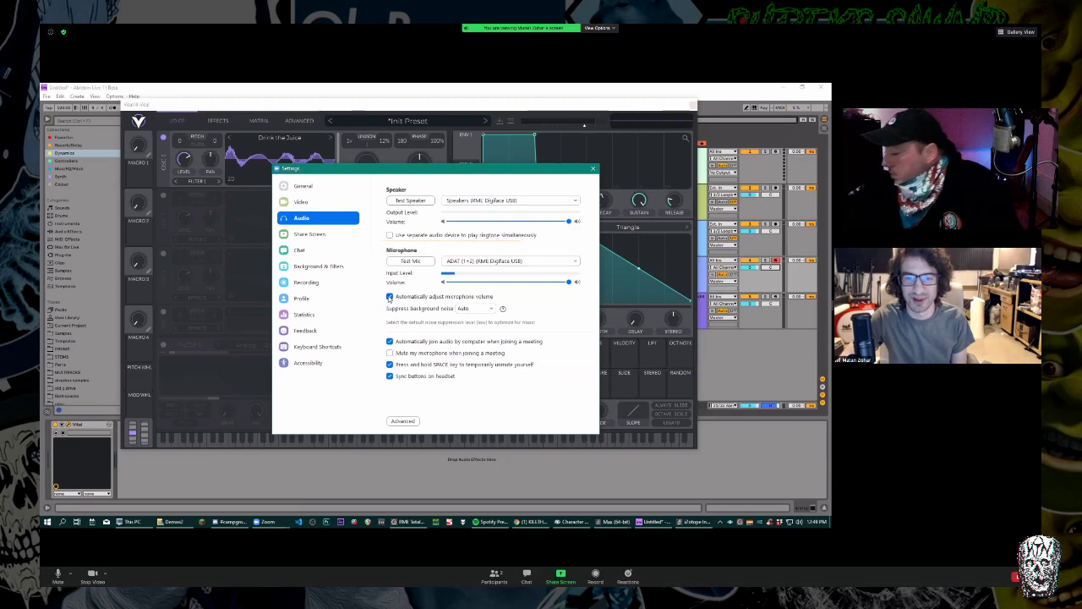
# Switch to Zoom's audio settings and turn off automatic microphone volume adjustment.
pyautogui.click(390, 297)
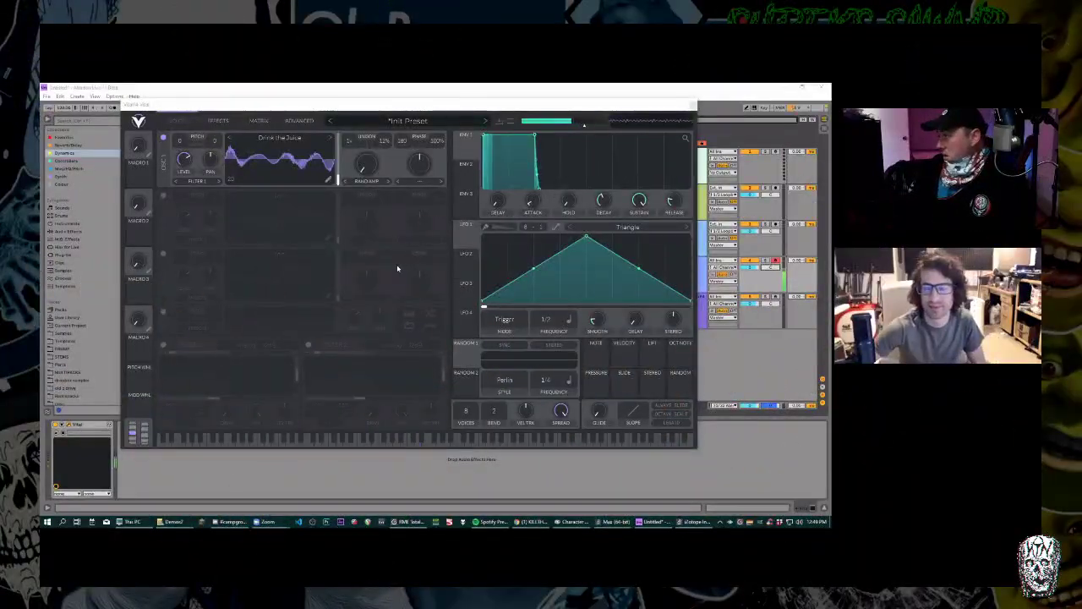
# Sweep the Drink the Juice wavetable position while playing notes, and adjust the Vital track's panning.
pyautogui.moveTo(345, 169); pyautogui.dragTo(344, 114)
pyautogui.moveTo(340, 159); pyautogui.dragTo(343, 111)
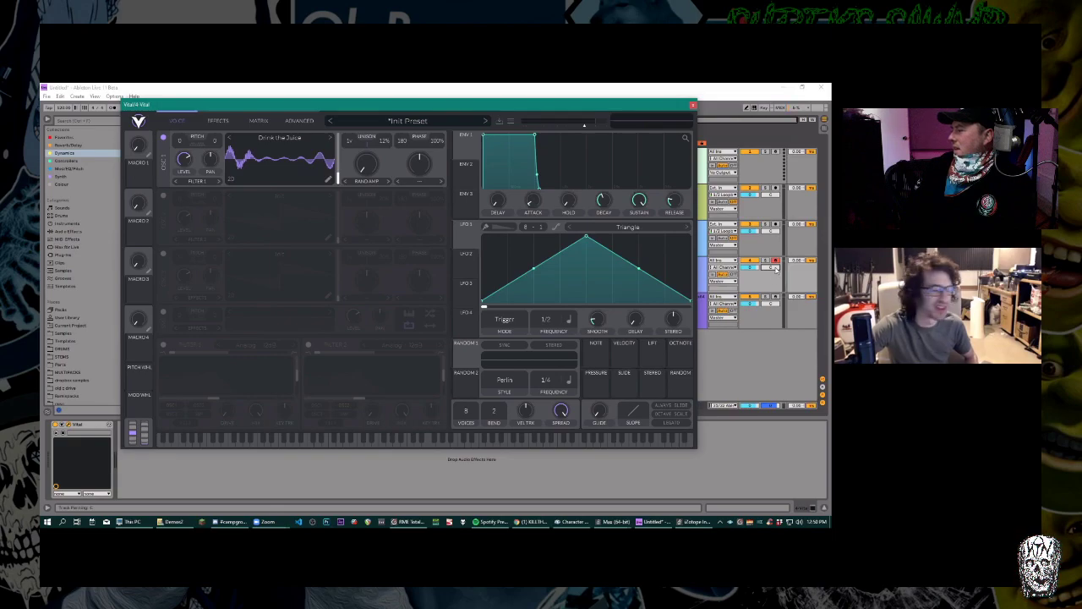
pyautogui.click(775, 269)
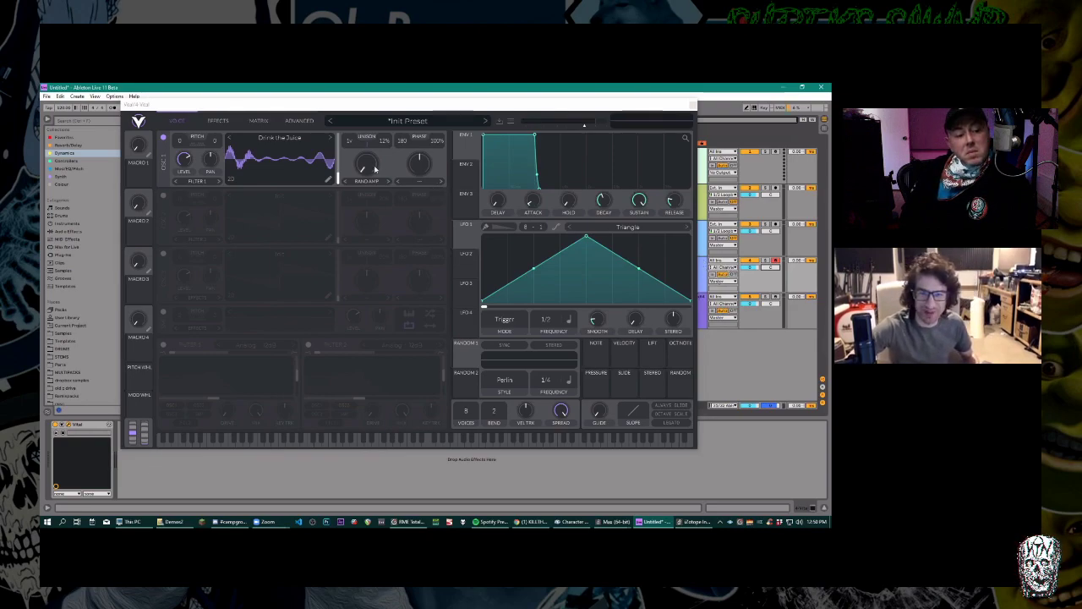
pyautogui.moveTo(340, 180)
pyautogui.mouseDown()
pyautogui.moveTo(339, 138)
pyautogui.moveTo(338, 178)
pyautogui.mouseUp()
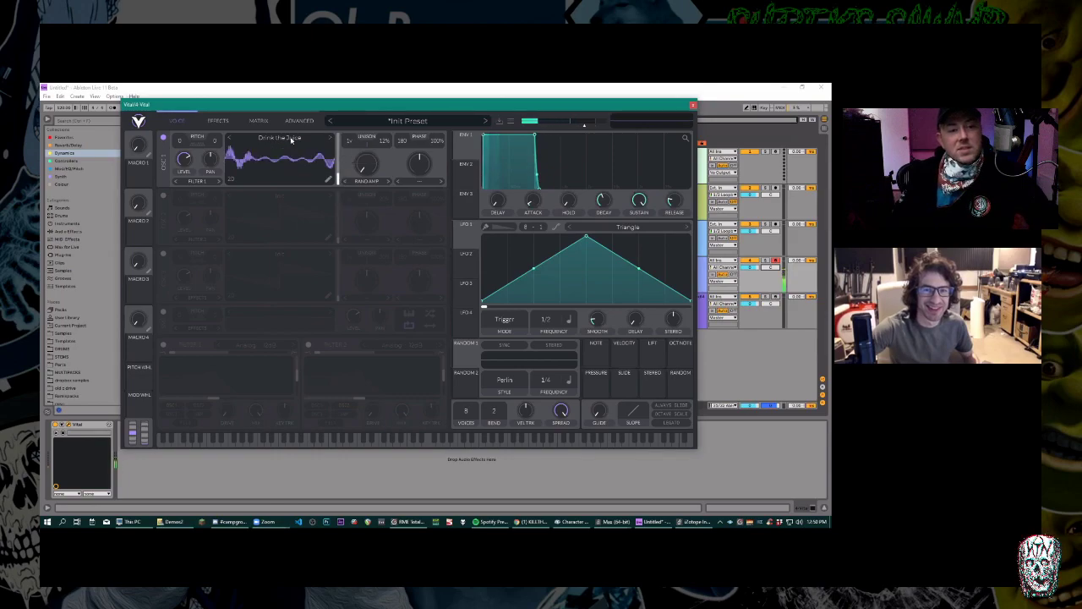
# Load the Low High Fold wavetable into Oscillator 1 and sweep its wavetable position.
pyautogui.click(290, 141)
pyautogui.click(490, 185)
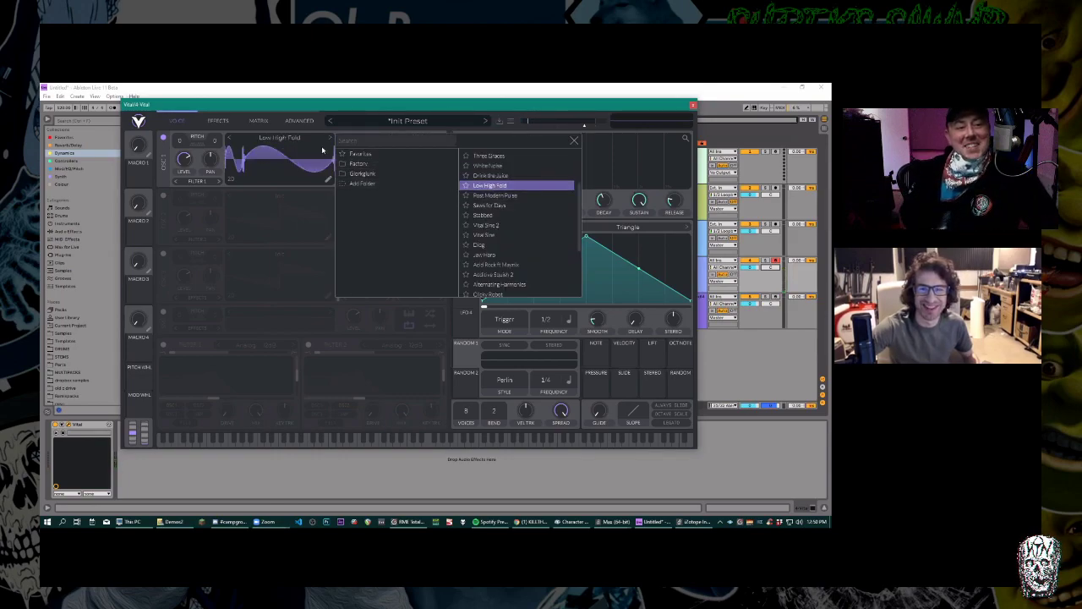
pyautogui.click(324, 111)
pyautogui.moveTo(338, 179)
pyautogui.mouseDown()
pyautogui.moveTo(340, 146)
pyautogui.moveTo(333, 177)
pyautogui.mouseUp()
# Load the Post Modern Pulse wavetable into Oscillator 1 and sweep through its frames.
pyautogui.click(283, 138)
pyautogui.click(491, 195)
pyautogui.click(332, 169)
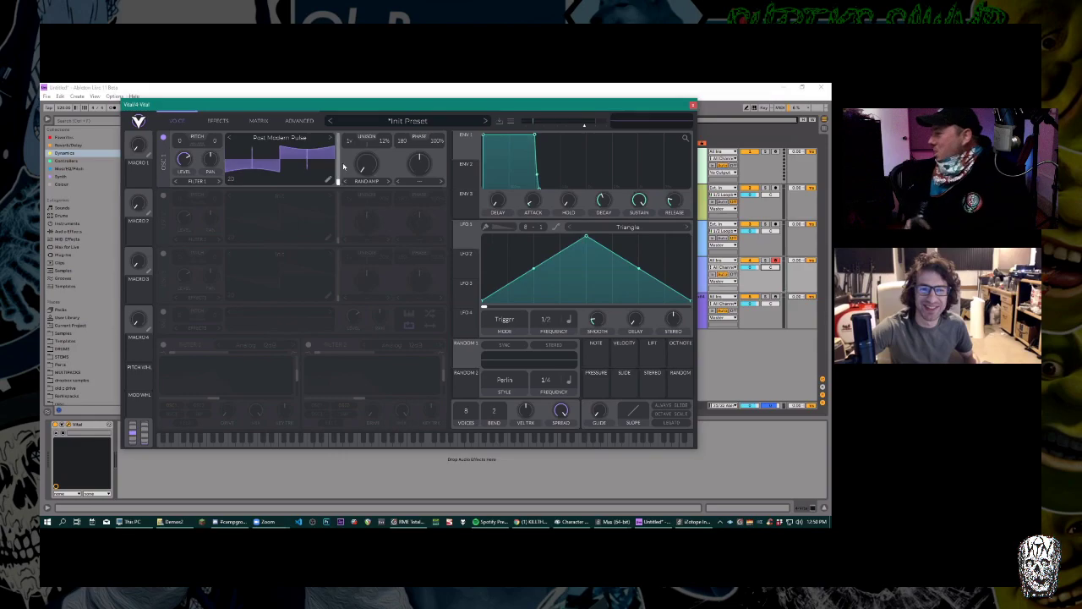
pyautogui.moveTo(344, 150); pyautogui.dragTo(330, 181)
# Open Post Modern Pulse in the wavetable editor and compare the waveforms of its three Line Source keyframes.
pyautogui.click(330, 180)
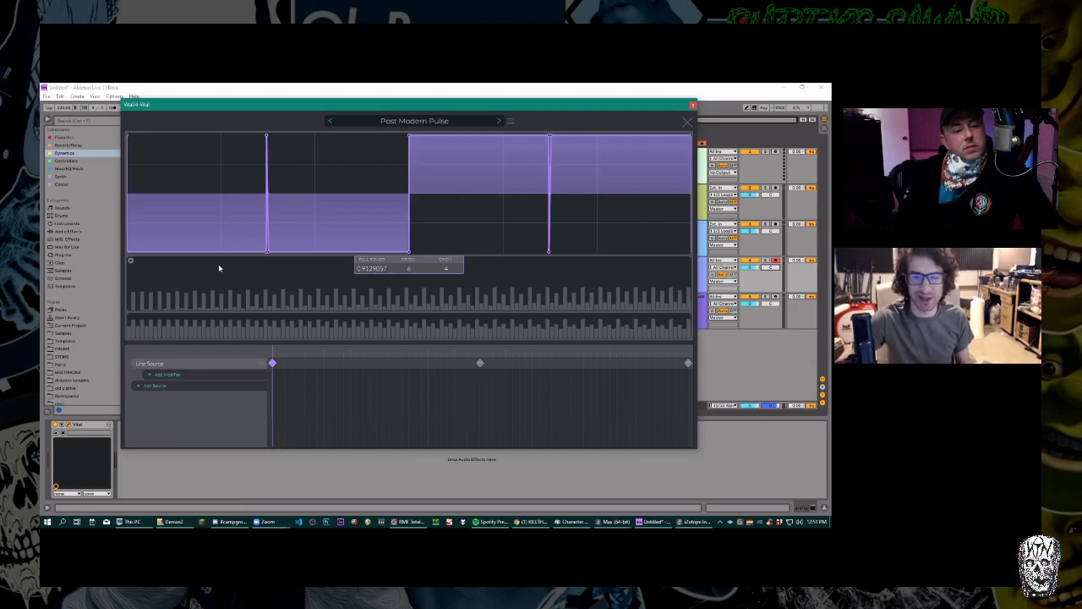
pyautogui.click(479, 364)
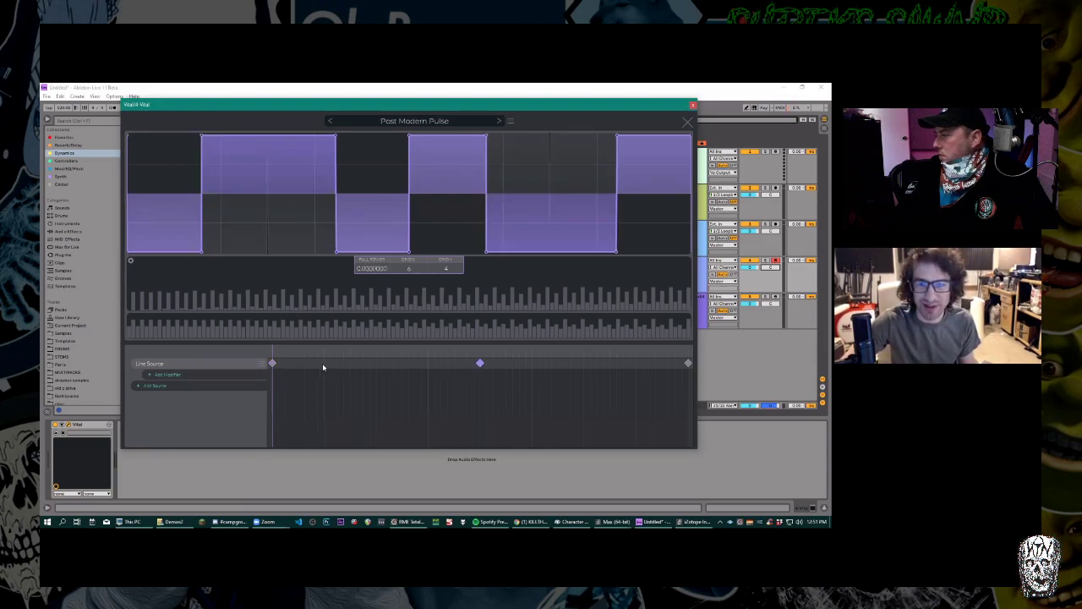
pyautogui.click(271, 364)
pyautogui.click(479, 363)
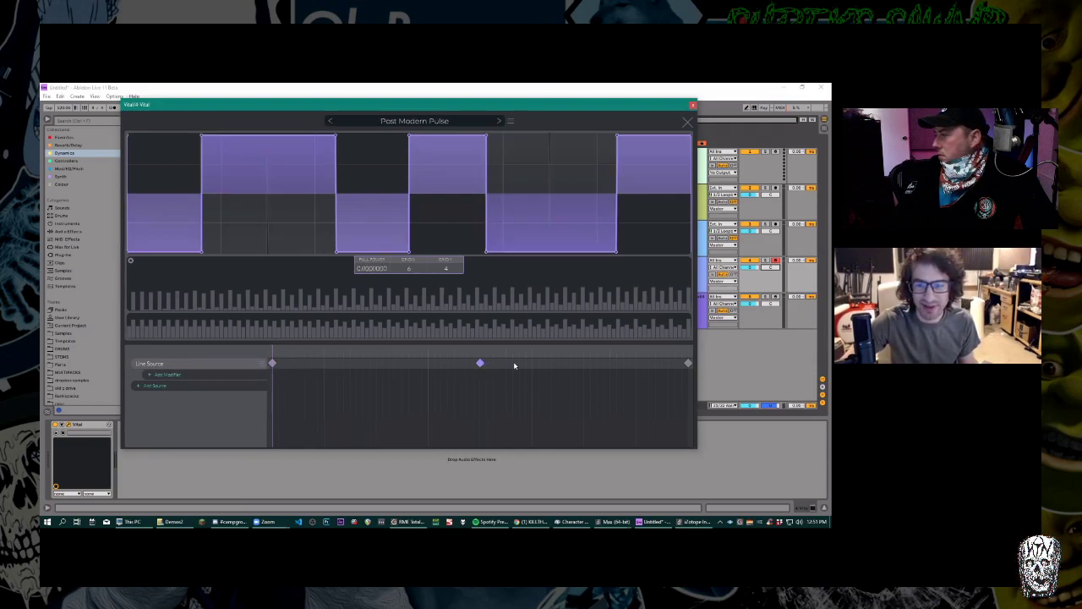
pyautogui.click(688, 363)
pyautogui.click(271, 364)
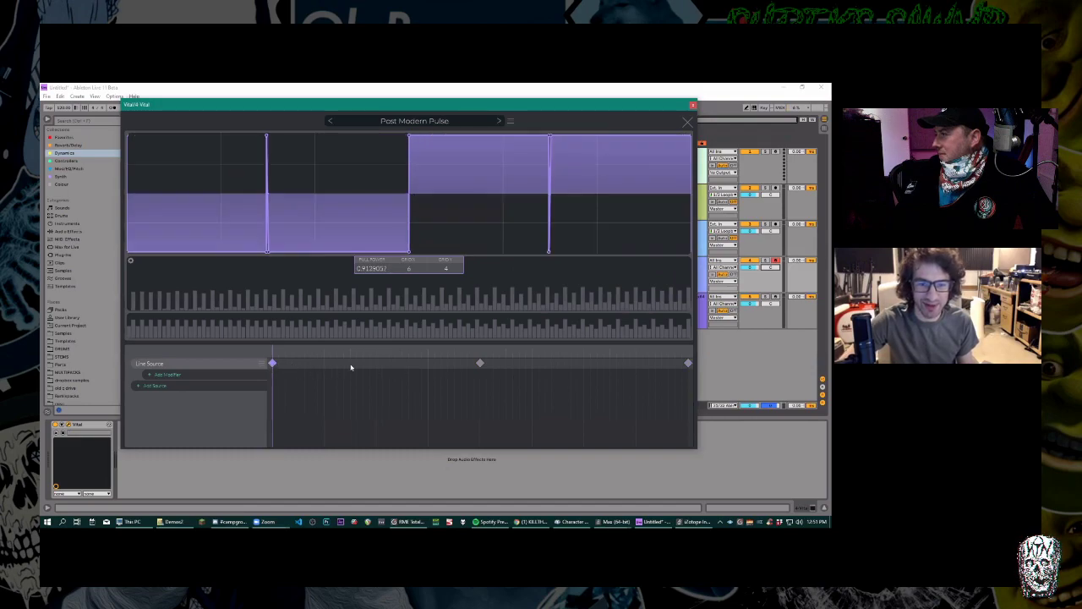
pyautogui.click(479, 363)
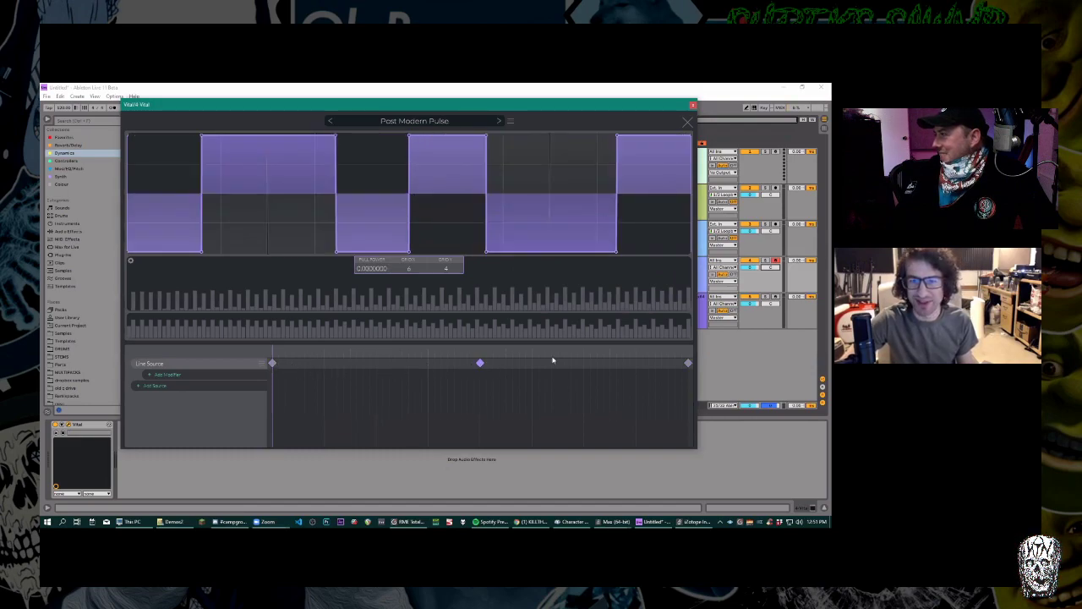
pyautogui.click(273, 363)
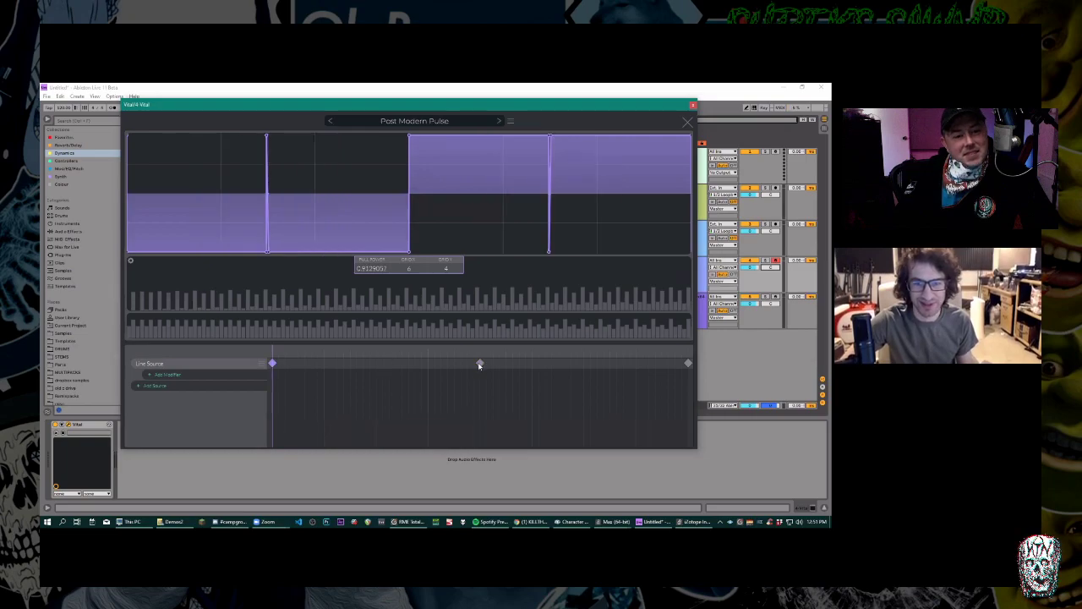
pyautogui.click(480, 364)
pyautogui.click(688, 363)
pyautogui.click(328, 364)
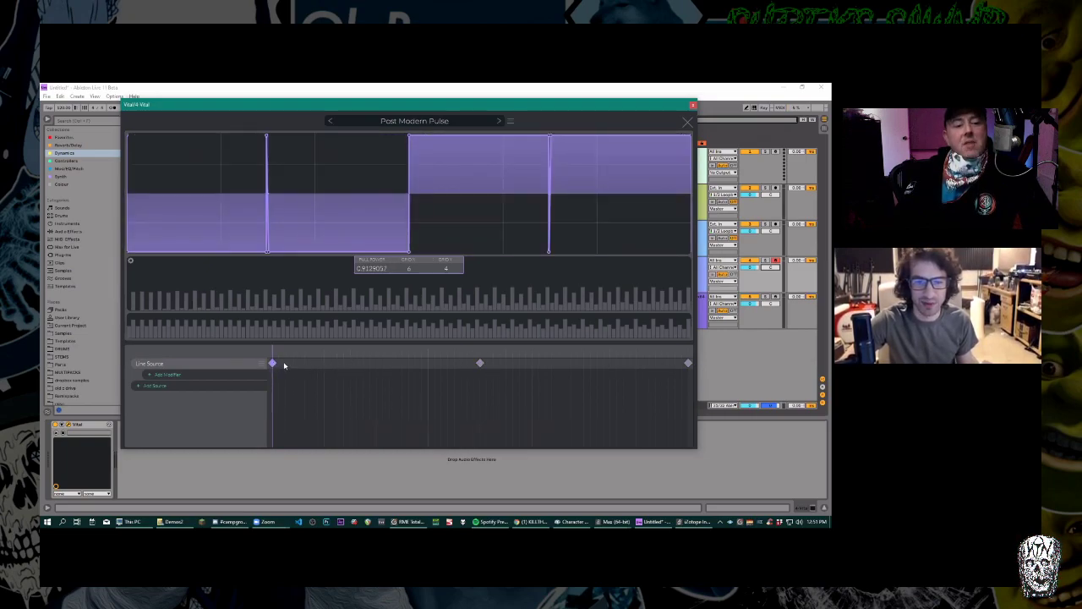
# Add a Line Source keyframe between the first and middle ones and compare its shape with its neighbours.
pyautogui.doubleClick(363, 363)
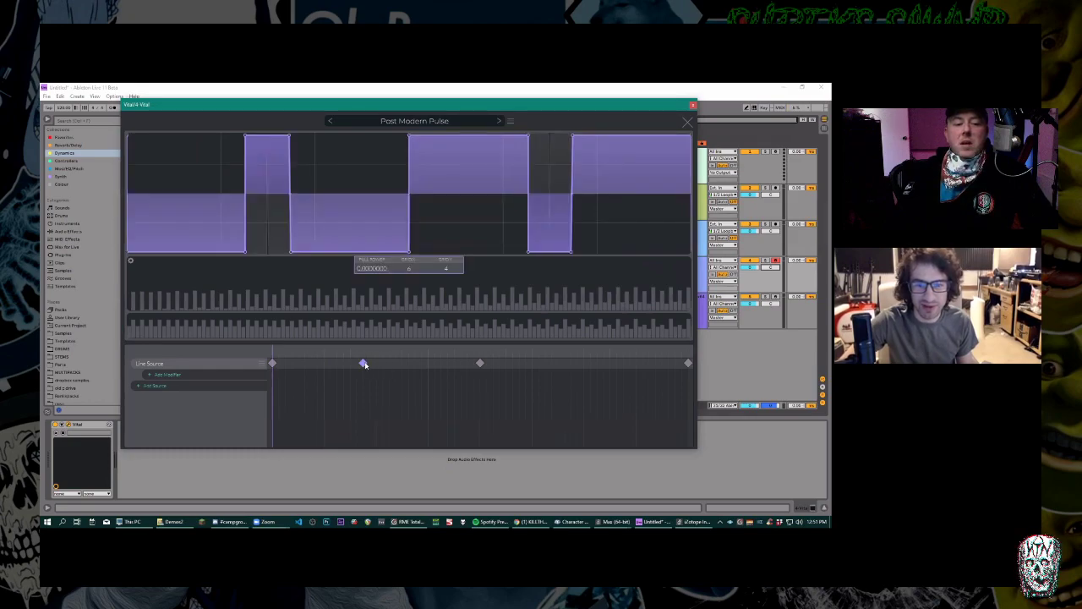
pyautogui.click(271, 363)
pyautogui.click(364, 363)
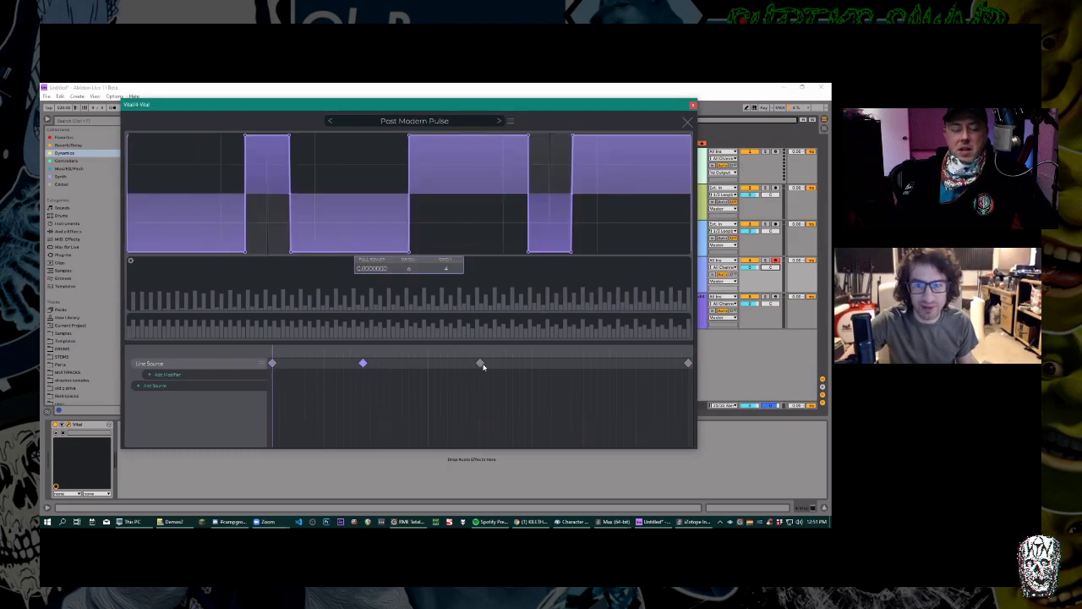
pyautogui.click(481, 364)
pyautogui.click(363, 363)
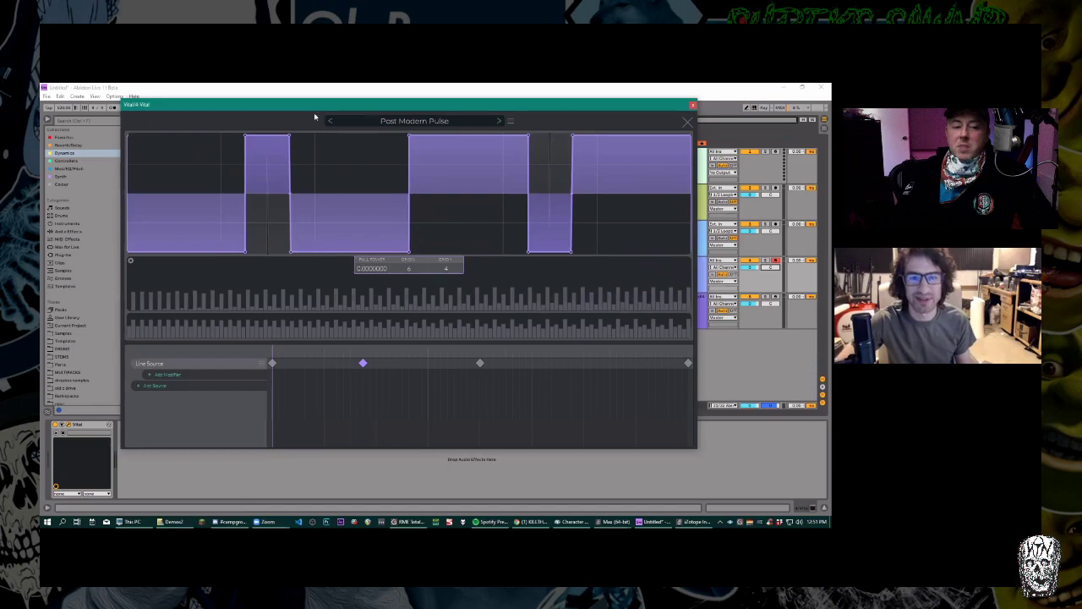
# Reshape the new keyframe's pulse waveform into sloping ramps, delete the low points in its second half, and compare it with the first keyframe.
pyautogui.moveTo(239, 250); pyautogui.dragTo(173, 193)
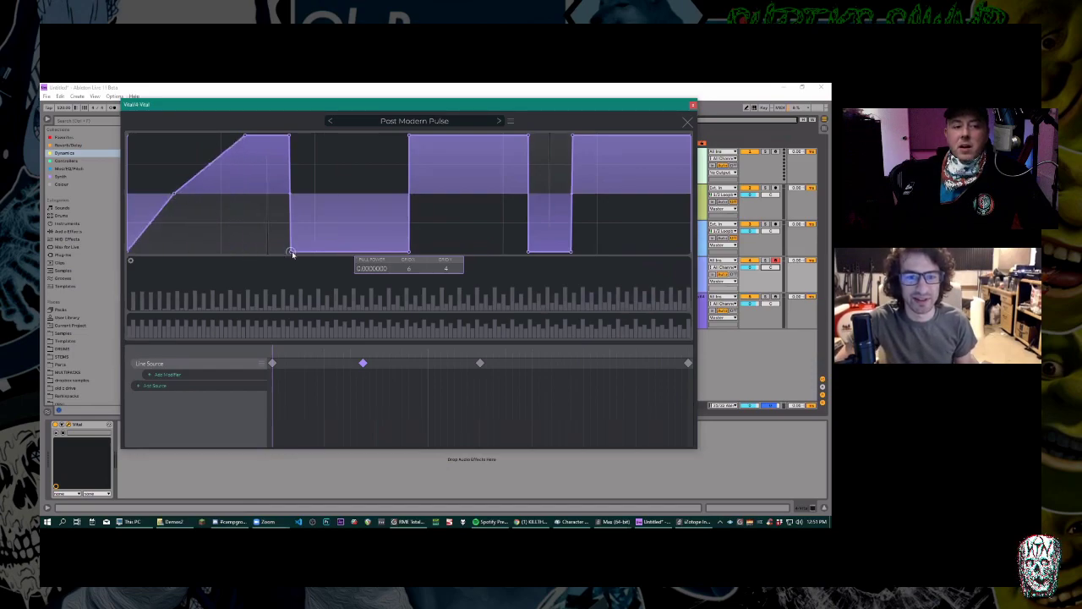
pyautogui.moveTo(291, 251); pyautogui.dragTo(362, 222)
pyautogui.moveTo(408, 135); pyautogui.dragTo(408, 251)
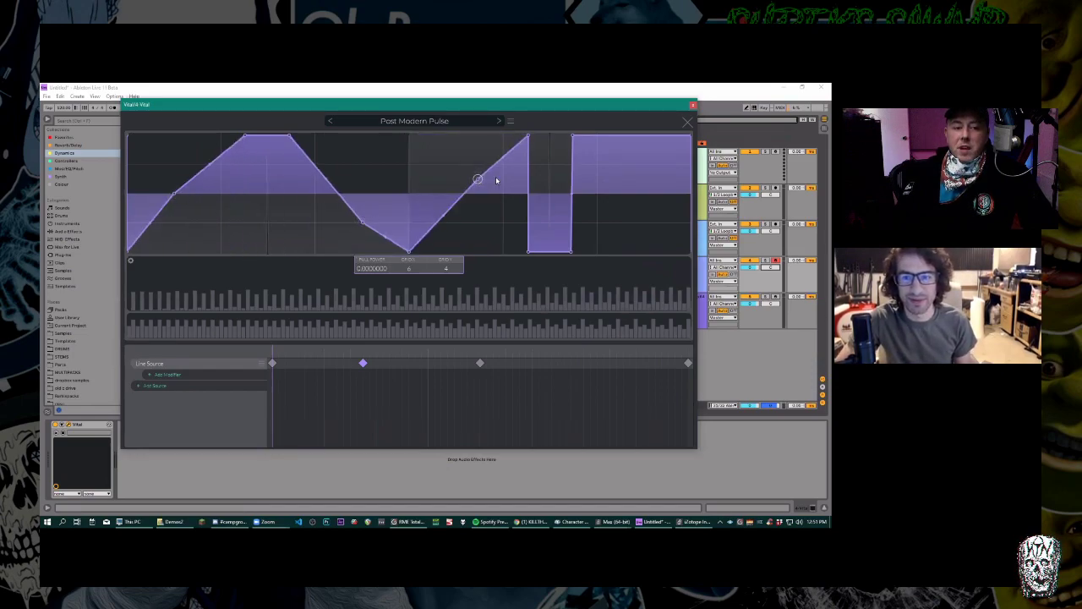
pyautogui.moveTo(527, 252)
pyautogui.mouseDown()
pyautogui.moveTo(538, 253)
pyautogui.moveTo(527, 248)
pyautogui.mouseUp()
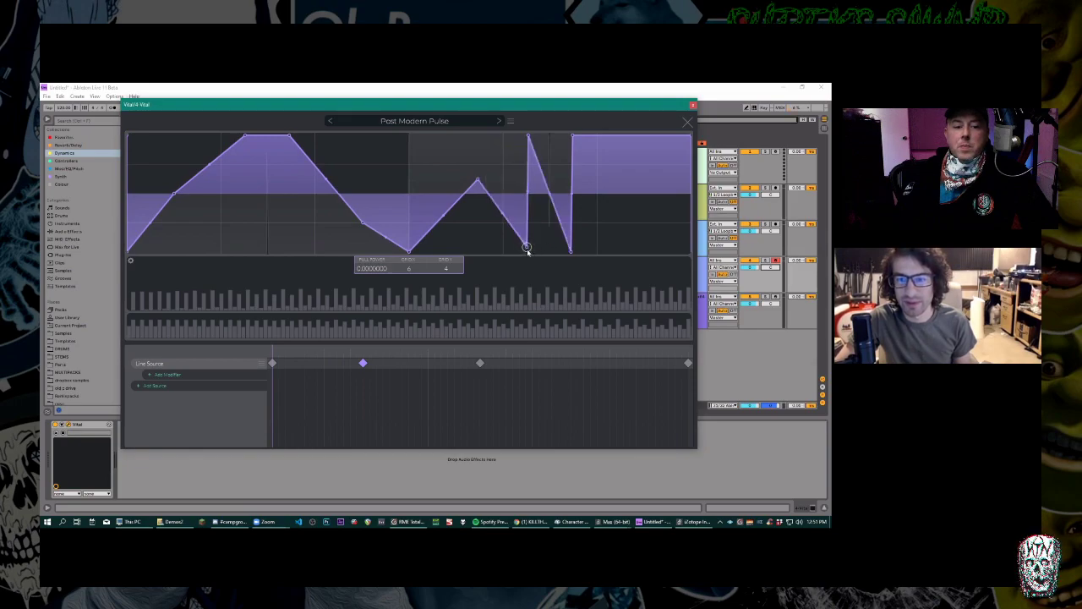
pyautogui.doubleClick(526, 248)
pyautogui.moveTo(572, 253); pyautogui.dragTo(573, 251)
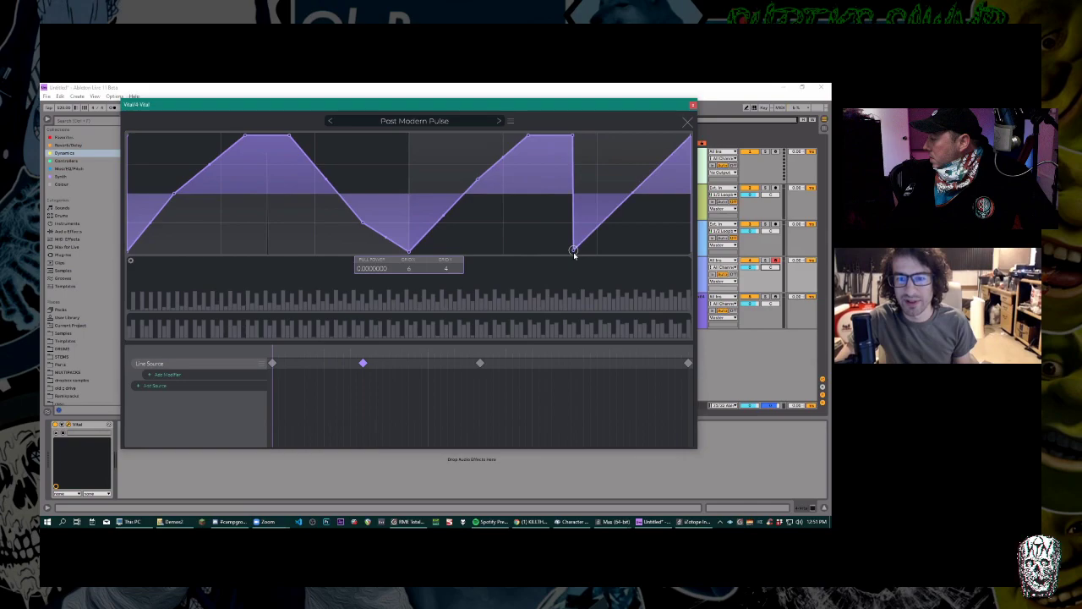
pyautogui.doubleClick(571, 251)
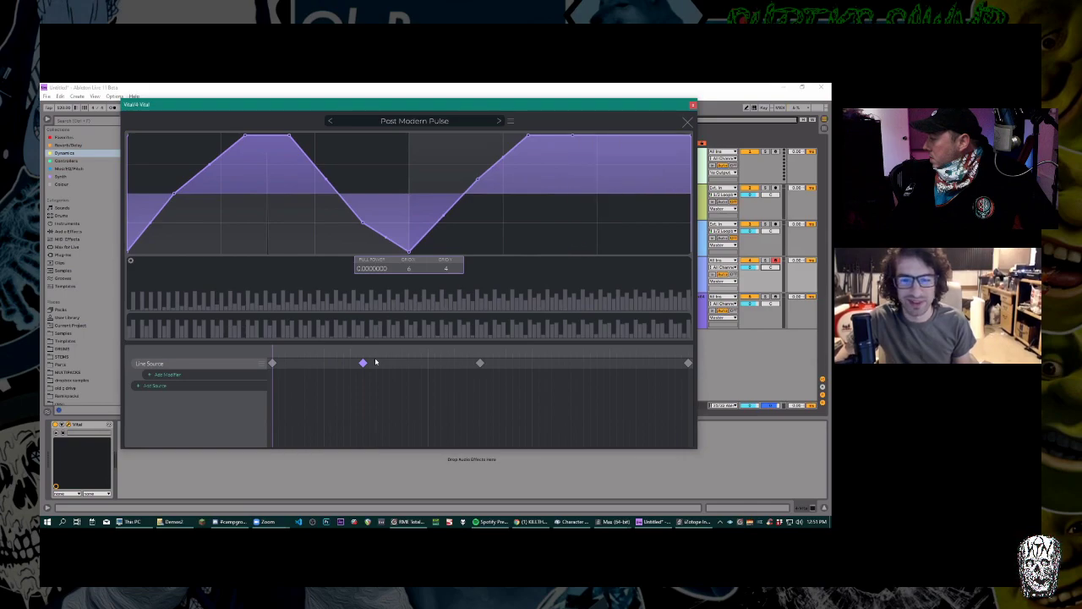
pyautogui.click(273, 362)
pyautogui.click(362, 363)
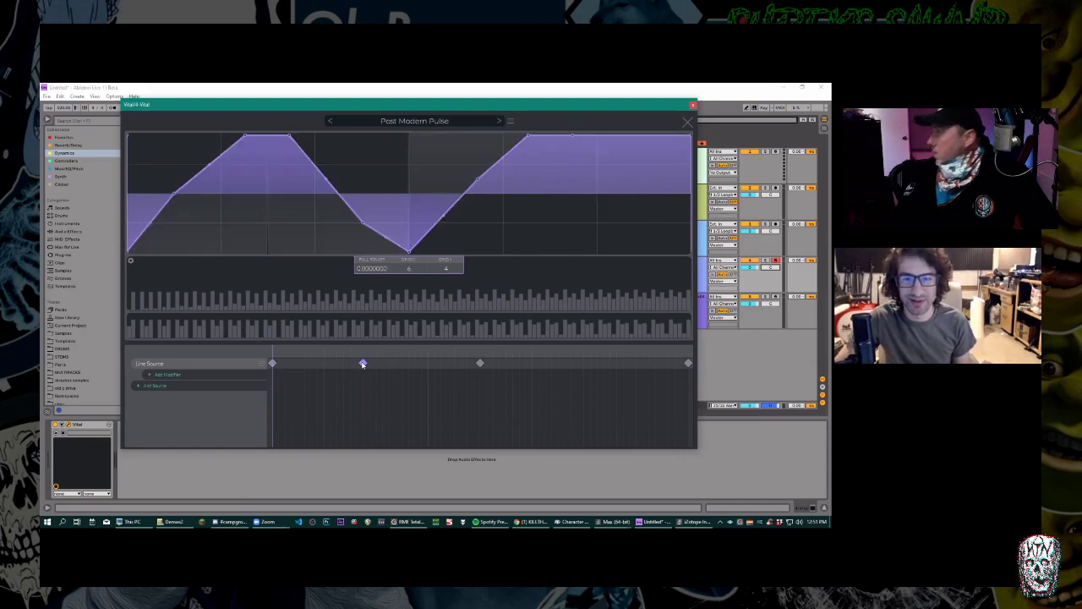
pyautogui.moveTo(272, 353)
pyautogui.mouseDown()
pyautogui.moveTo(691, 350)
pyautogui.moveTo(265, 356)
pyautogui.mouseUp()
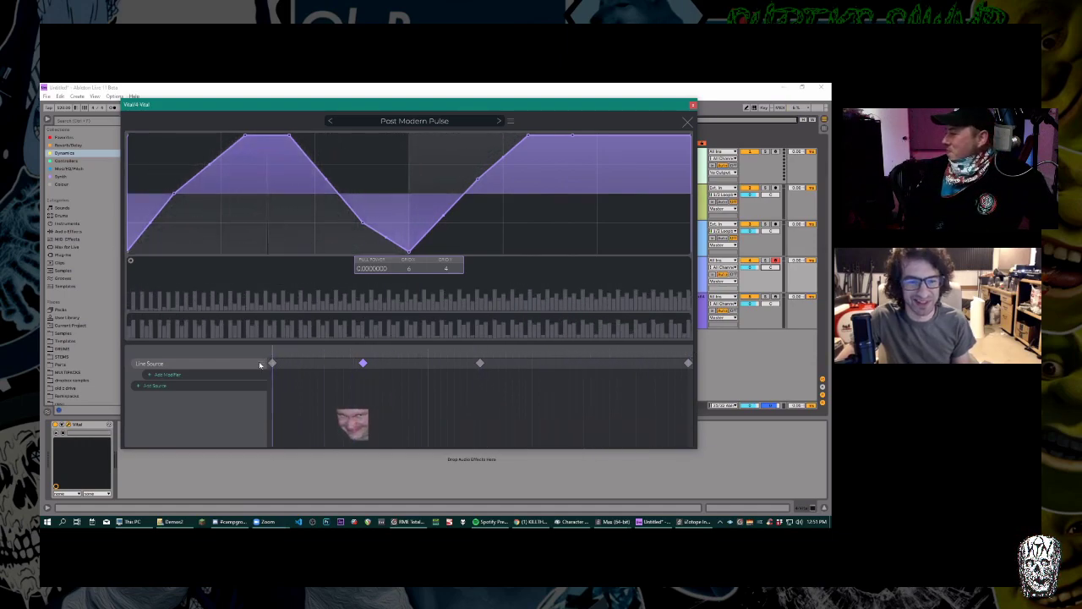
# Add a Wave Warp modifier to the Line Source and set its first keyframe's horizontal warp to -13.6.
pyautogui.click(168, 380)
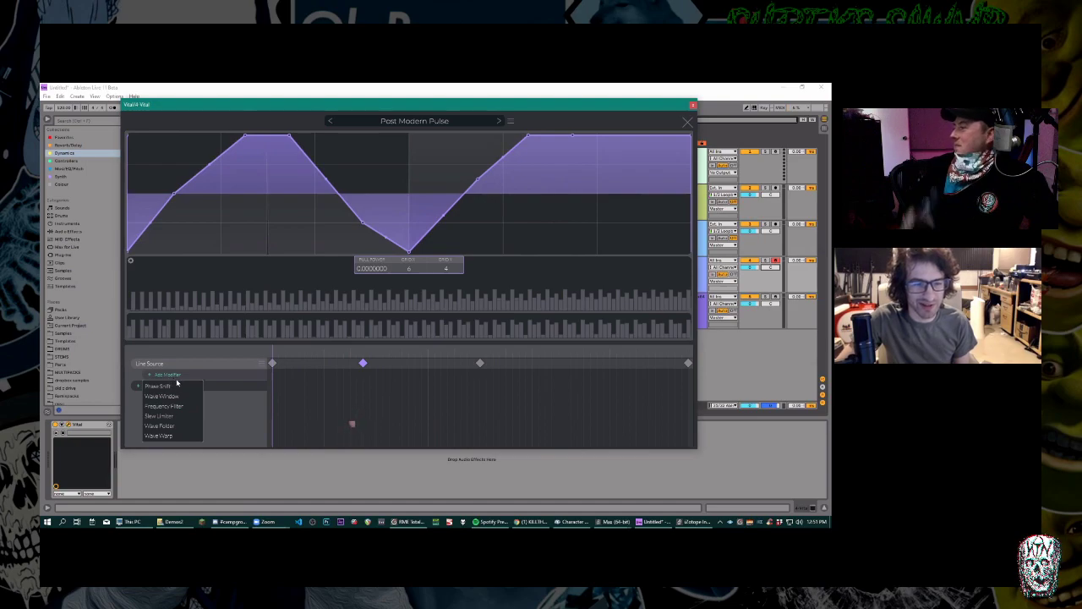
pyautogui.click(161, 435)
pyautogui.click(273, 374)
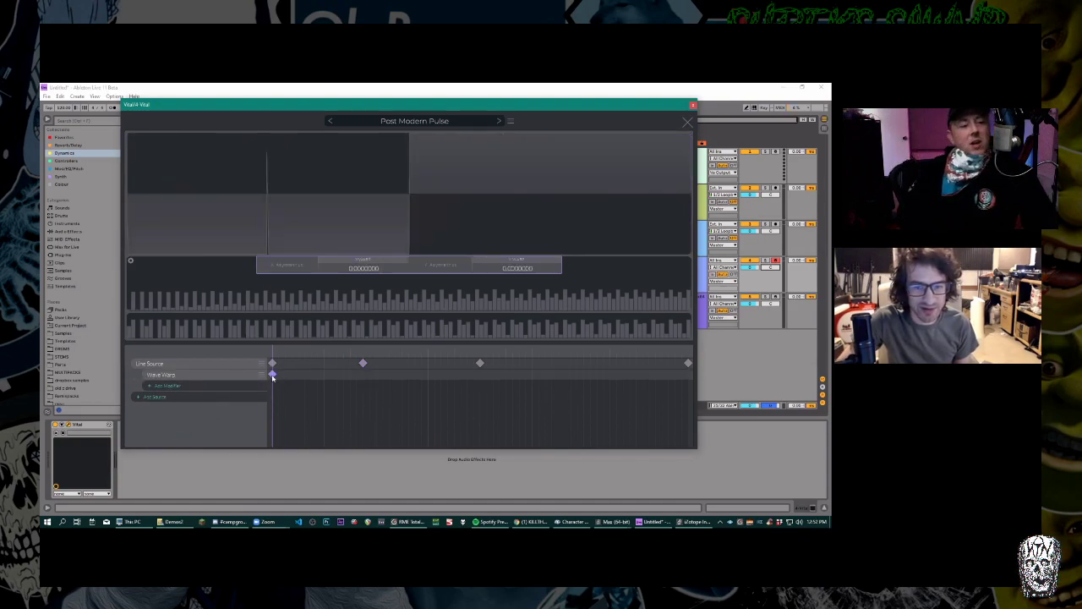
pyautogui.moveTo(363, 269); pyautogui.dragTo(370, 303)
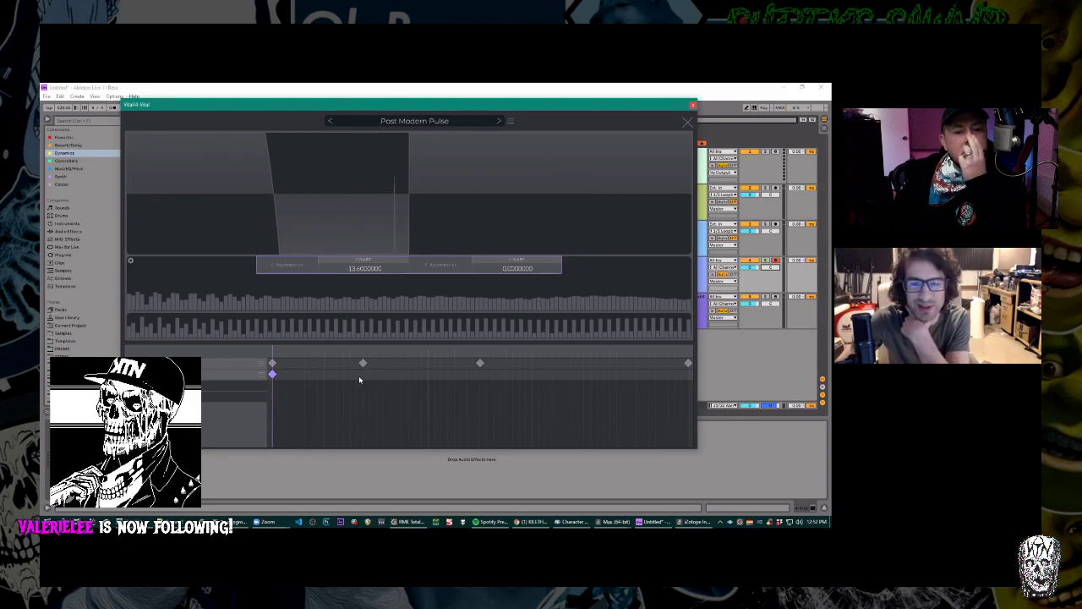
# Add a second Wave Warp keyframe about a third of the way along the timeline and set its horizontal warp to 20.
pyautogui.click(410, 374)
pyautogui.moveTo(362, 273)
pyautogui.moveTo(361, 273); pyautogui.dragTo(380, 231)
pyautogui.click(274, 376)
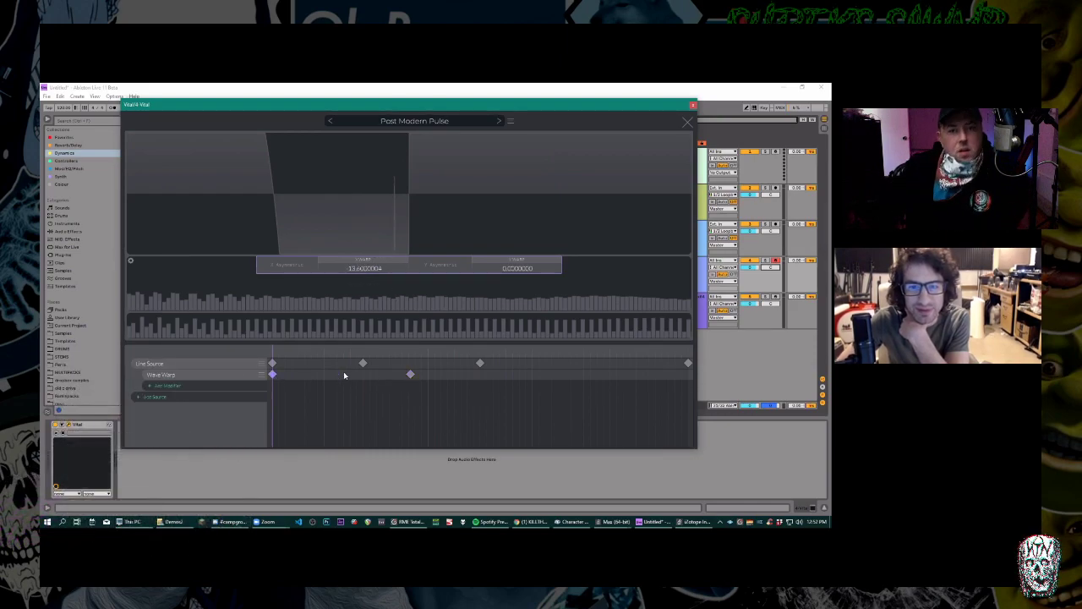
pyautogui.click(410, 374)
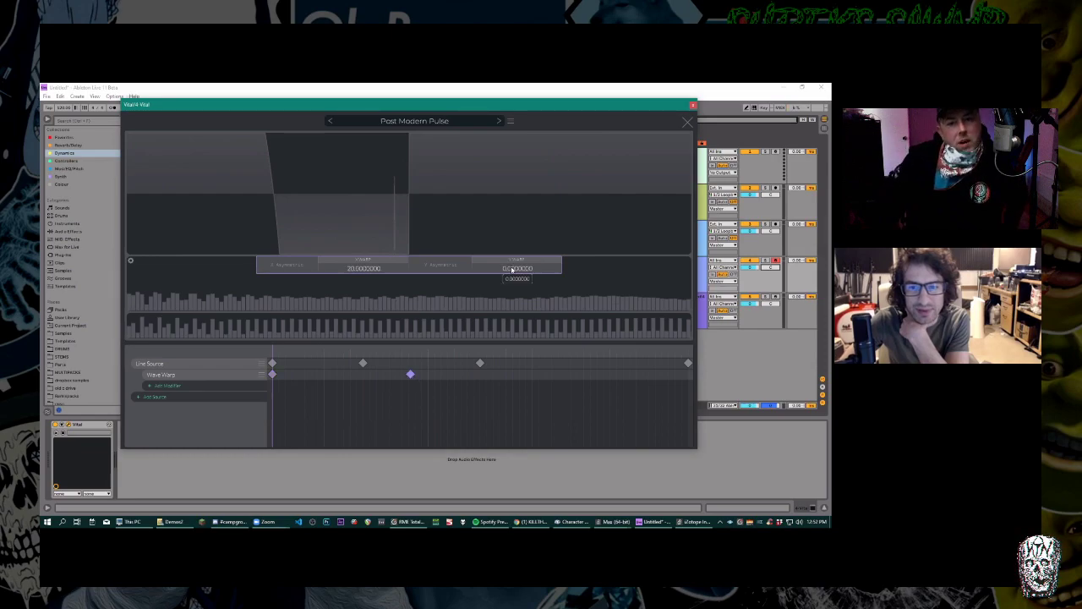
pyautogui.doubleClick(559, 374)
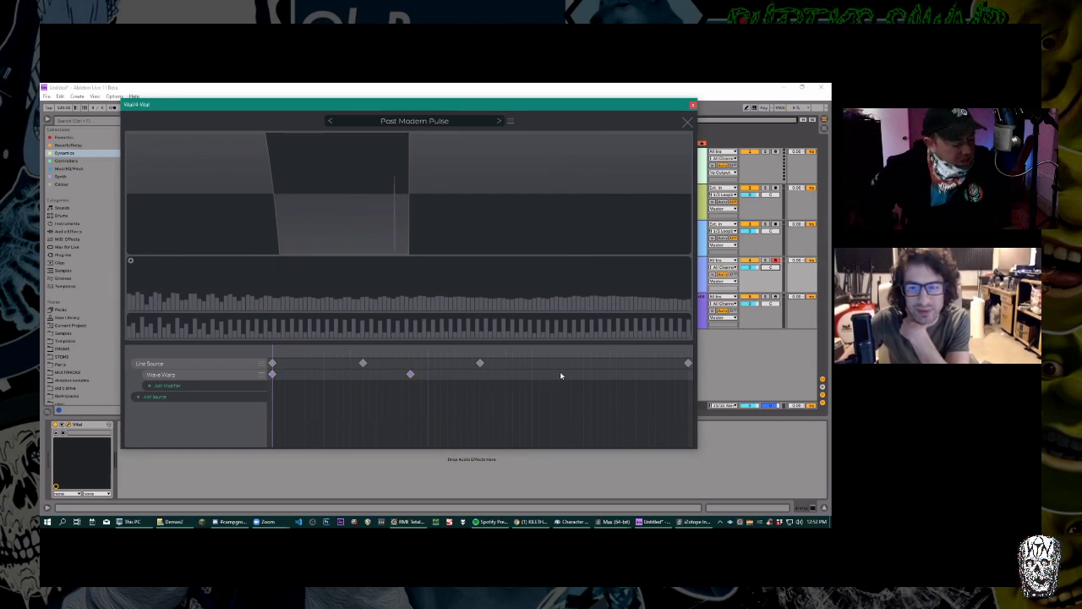
# Add a third Wave Warp keyframe about two thirds along the timeline with horizontal warp 5.4 and vertical warp -14, and audition the morph.
pyautogui.moveTo(355, 268); pyautogui.dragTo(357, 295)
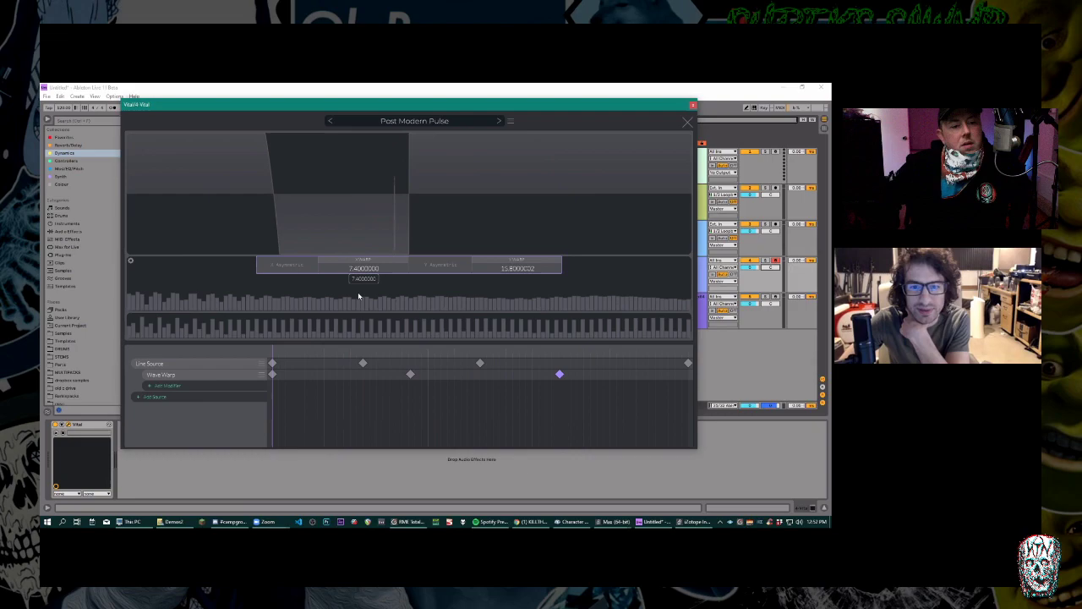
pyautogui.moveTo(517, 269); pyautogui.dragTo(516, 289)
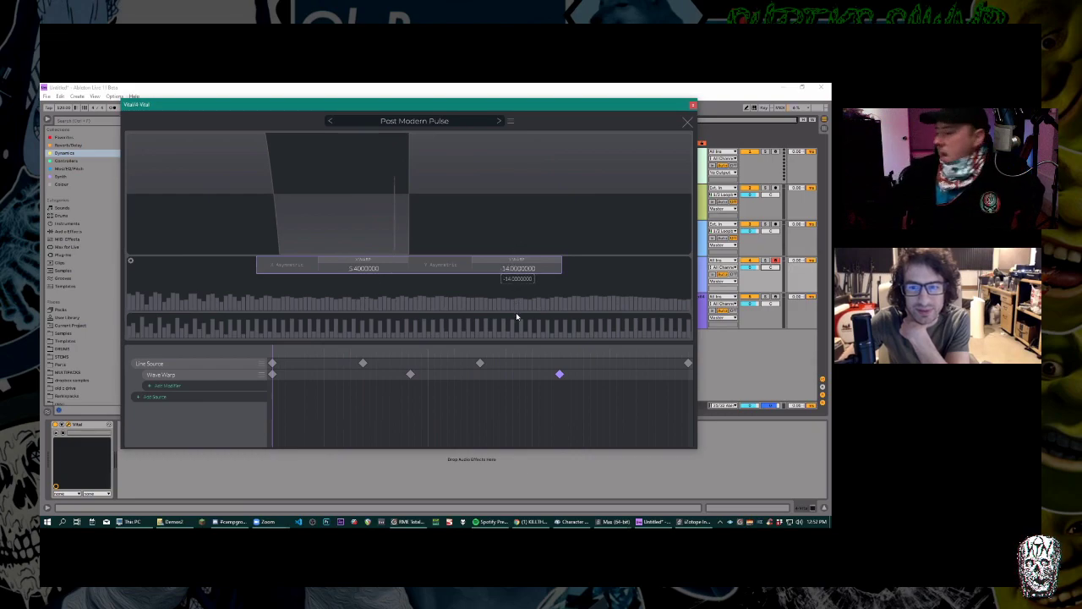
pyautogui.moveTo(273, 355)
pyautogui.mouseDown()
pyautogui.moveTo(646, 331)
pyautogui.moveTo(693, 350)
pyautogui.moveTo(271, 351)
pyautogui.mouseUp()
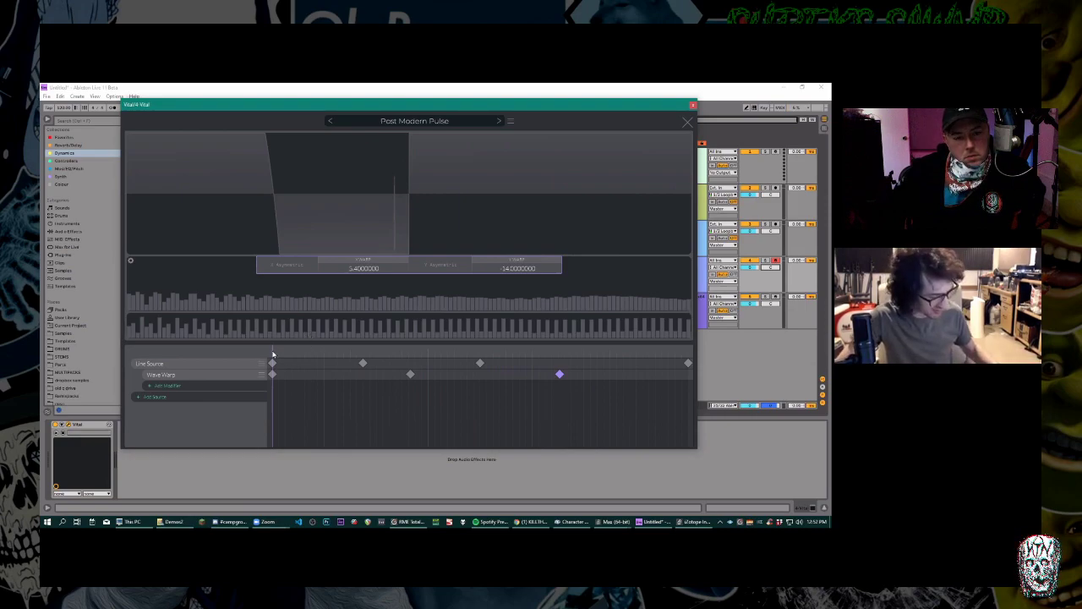
pyautogui.press('space')
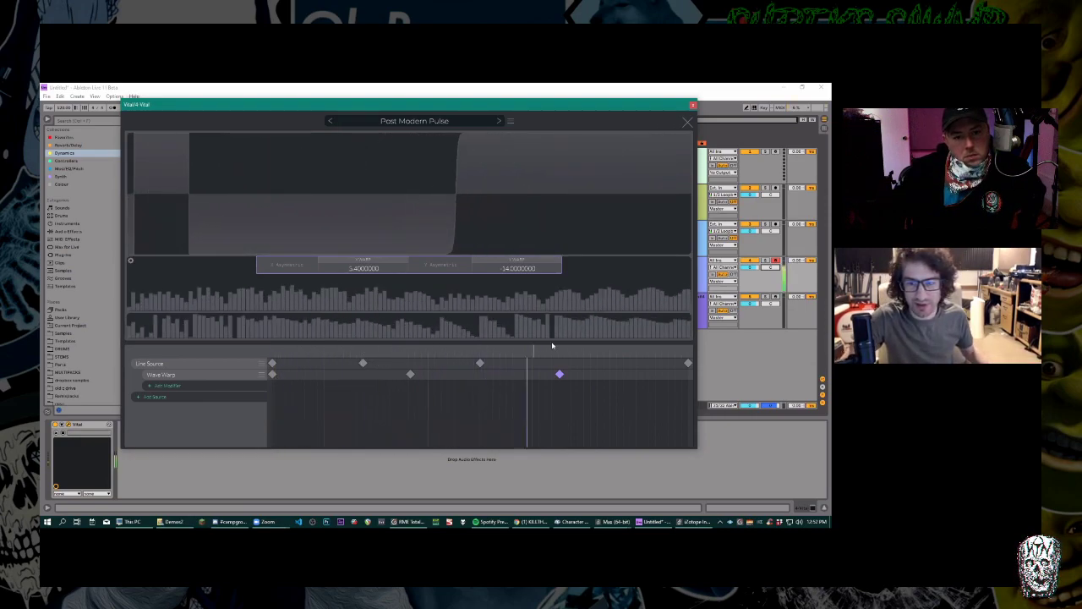
pyautogui.click(296, 344)
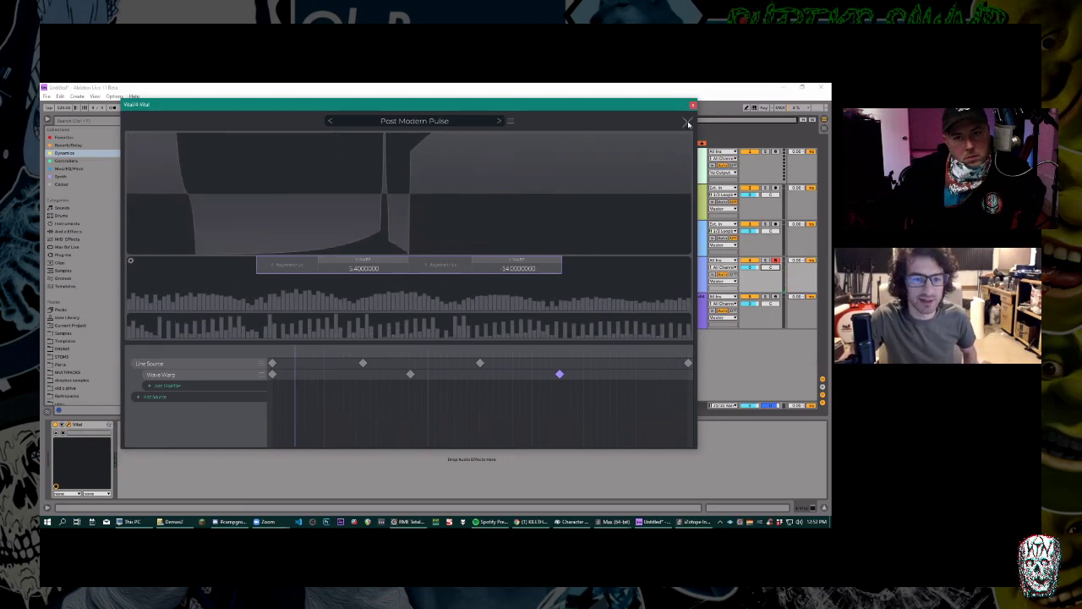
# Close the wavetable editor and save oscillator 1's edited wavetable under the name ryheryu5.
pyautogui.click(688, 123)
pyautogui.rightClick(250, 164)
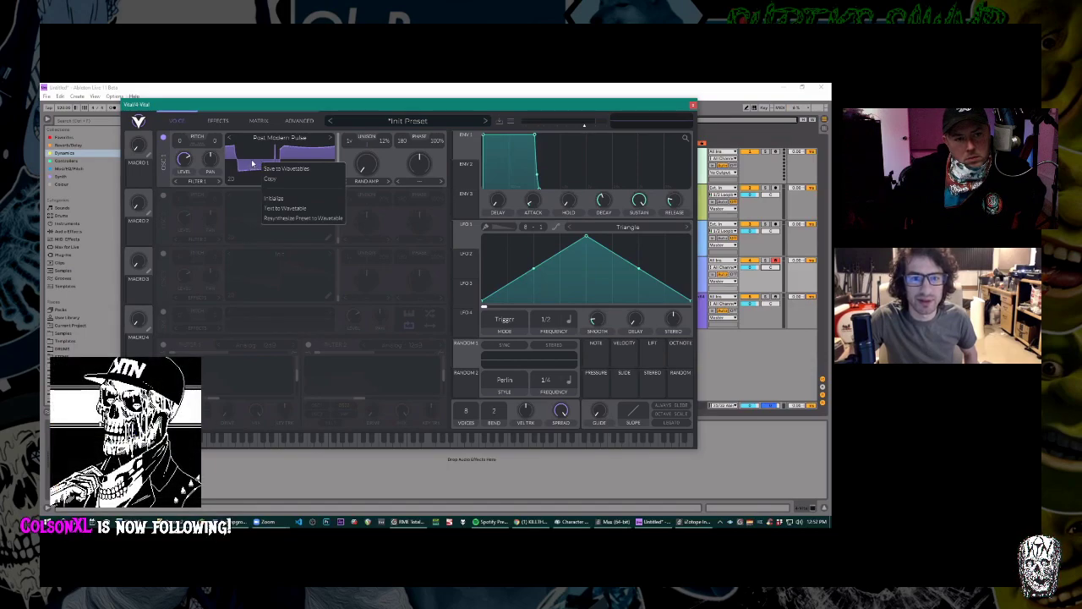
pyautogui.click(283, 168)
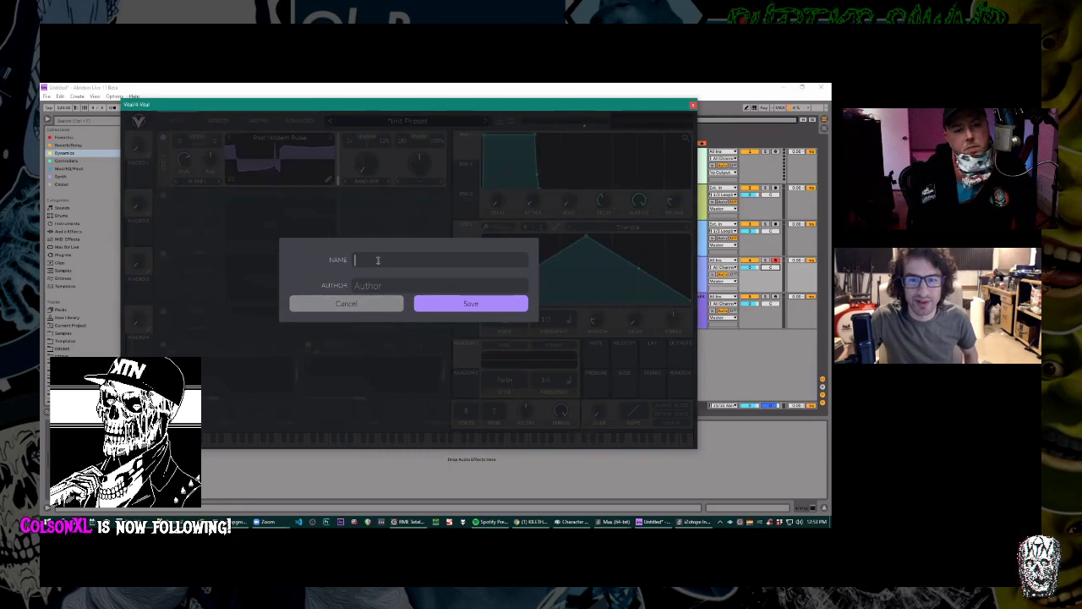
pyautogui.write('ryheryu5')
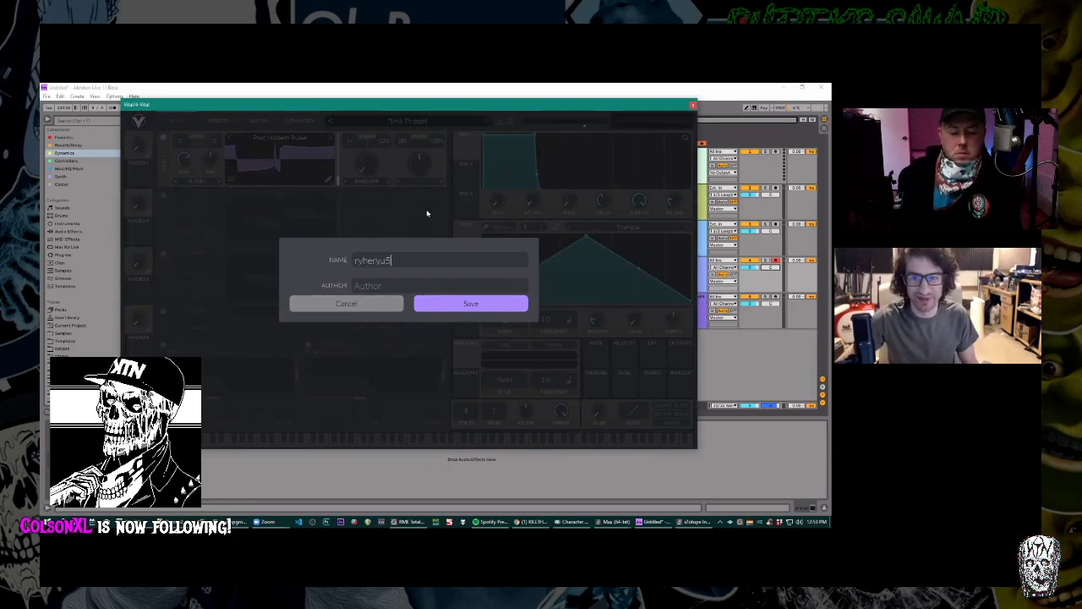
pyautogui.click(482, 303)
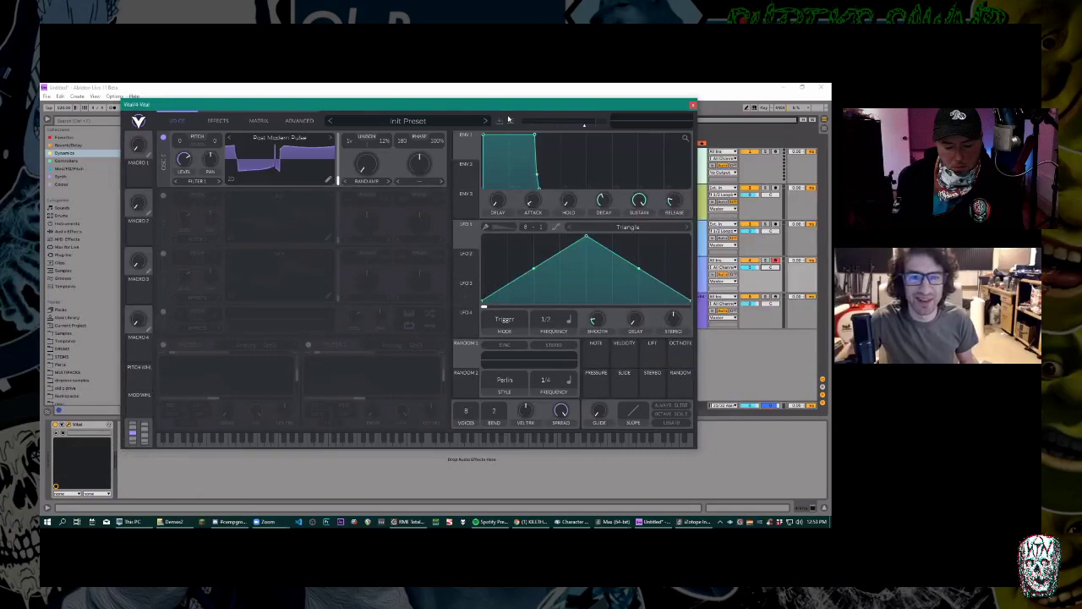
# Examine oscillator 1's wavetable options and the synth's advanced settings for a way to export the wavetable.
pyautogui.rightClick(285, 163)
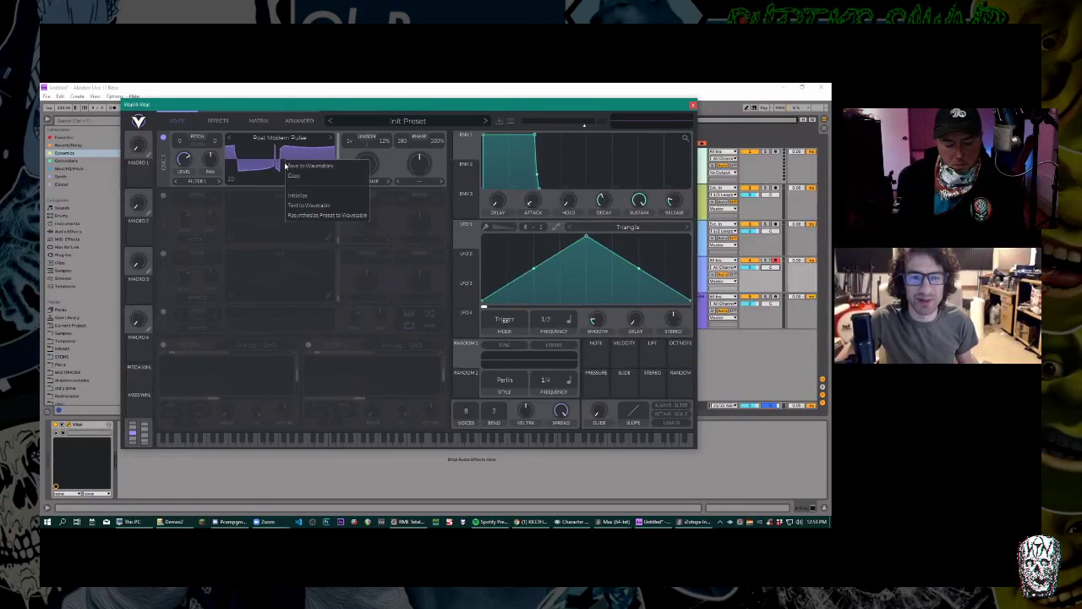
pyautogui.click(416, 155)
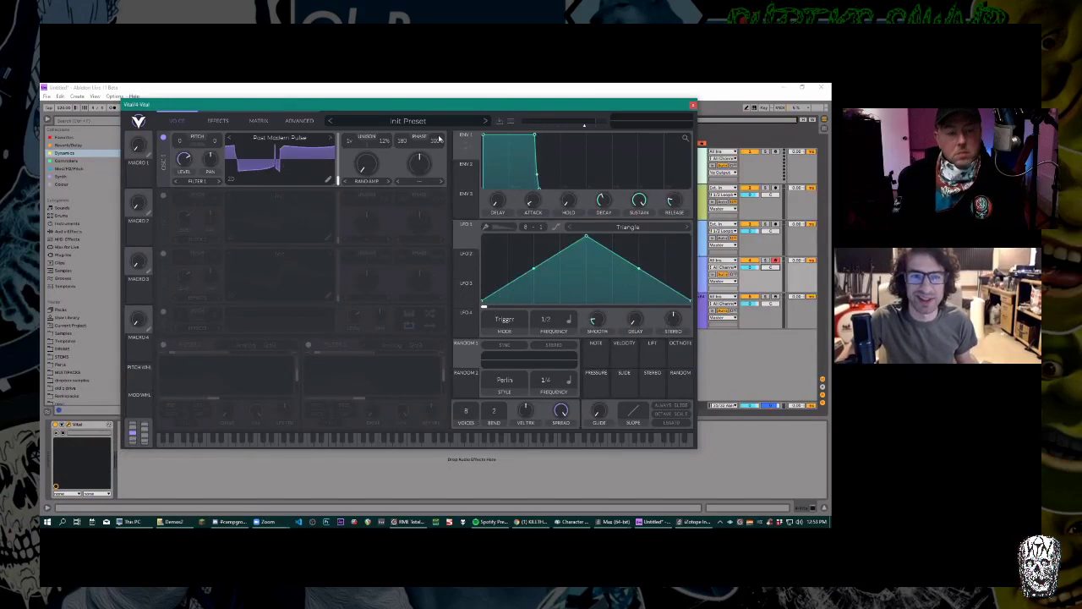
pyautogui.moveTo(228, 106); pyautogui.dragTo(229, 139)
pyautogui.click(302, 153)
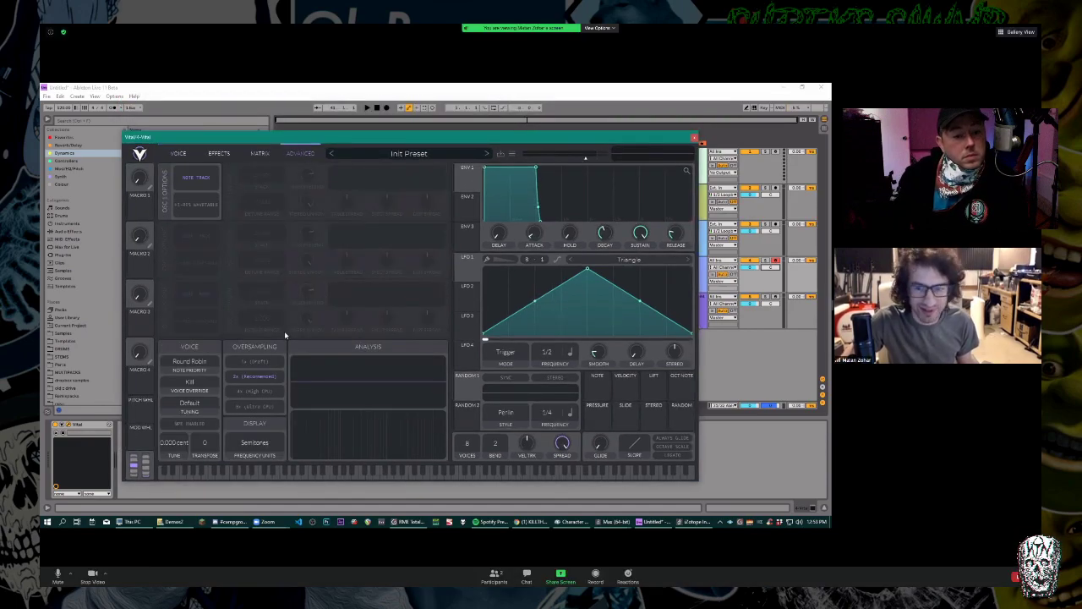
pyautogui.click(178, 153)
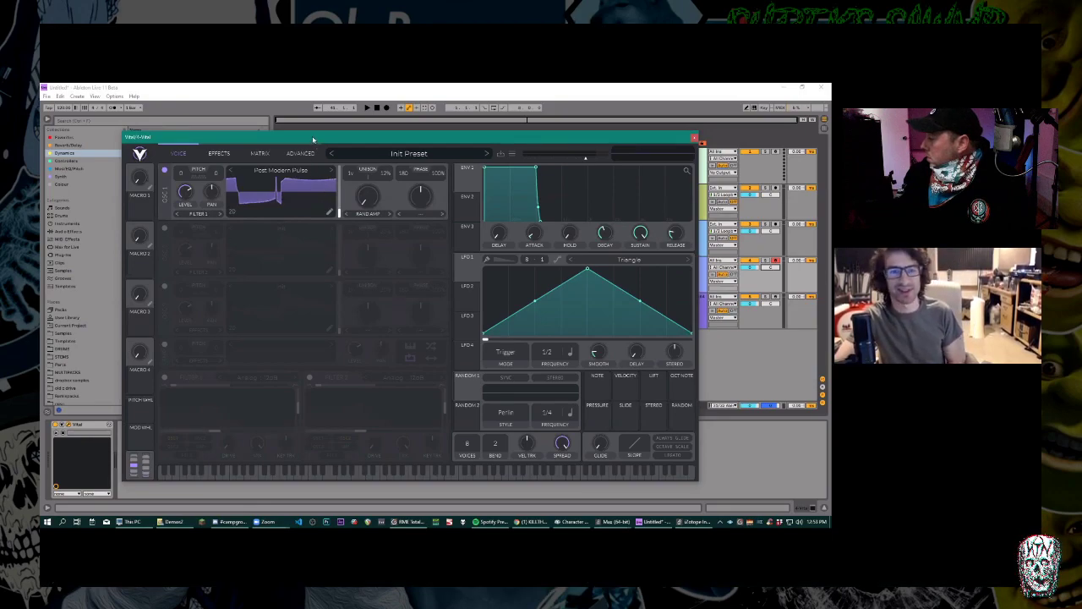
pyautogui.moveTo(313, 137); pyautogui.dragTo(310, 109)
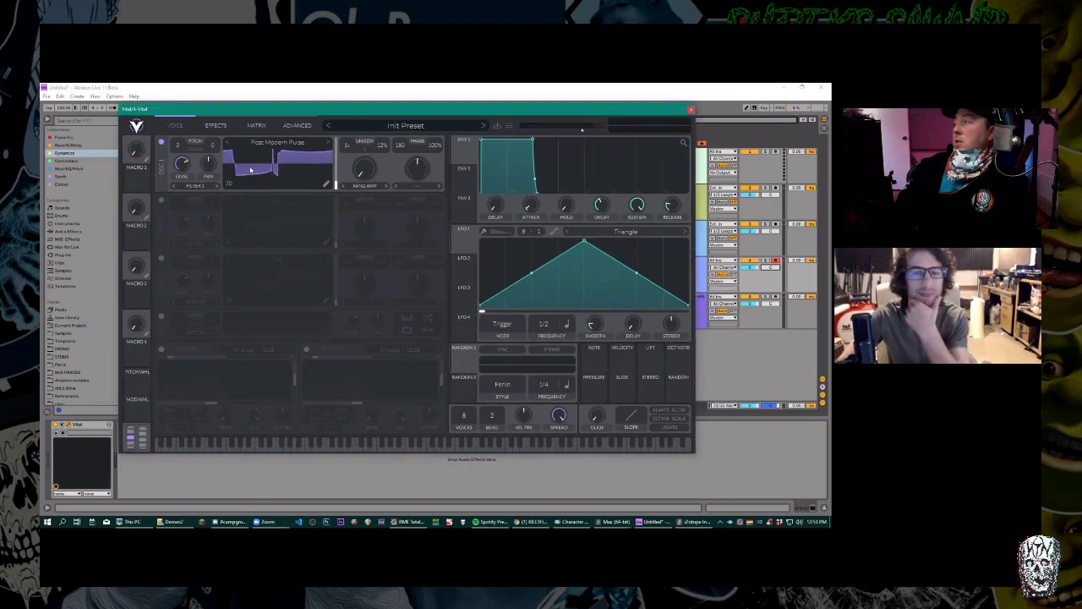
pyautogui.rightClick(257, 169)
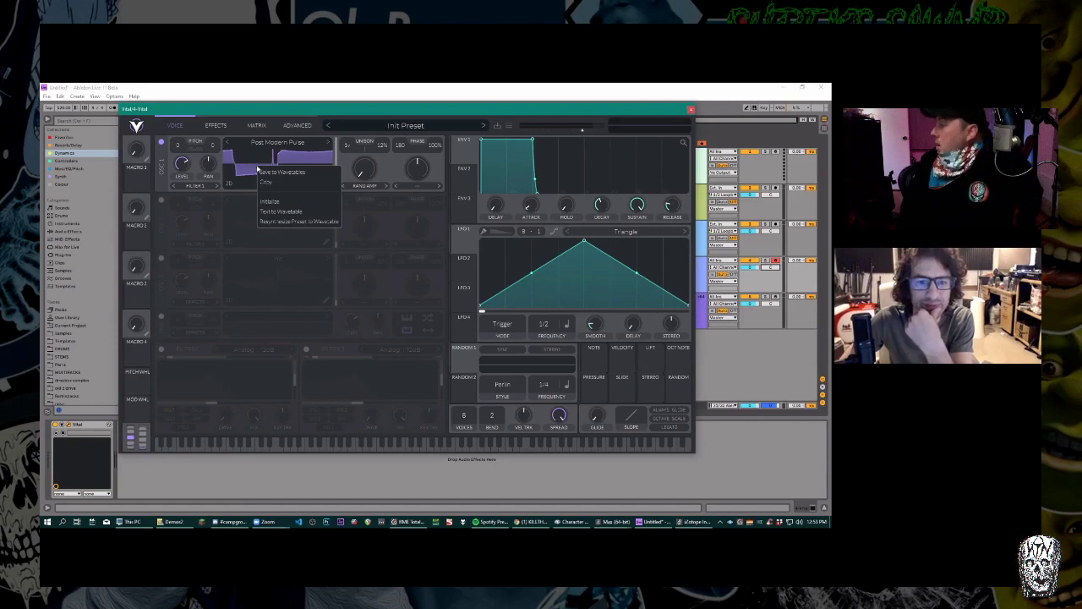
pyautogui.click(308, 154)
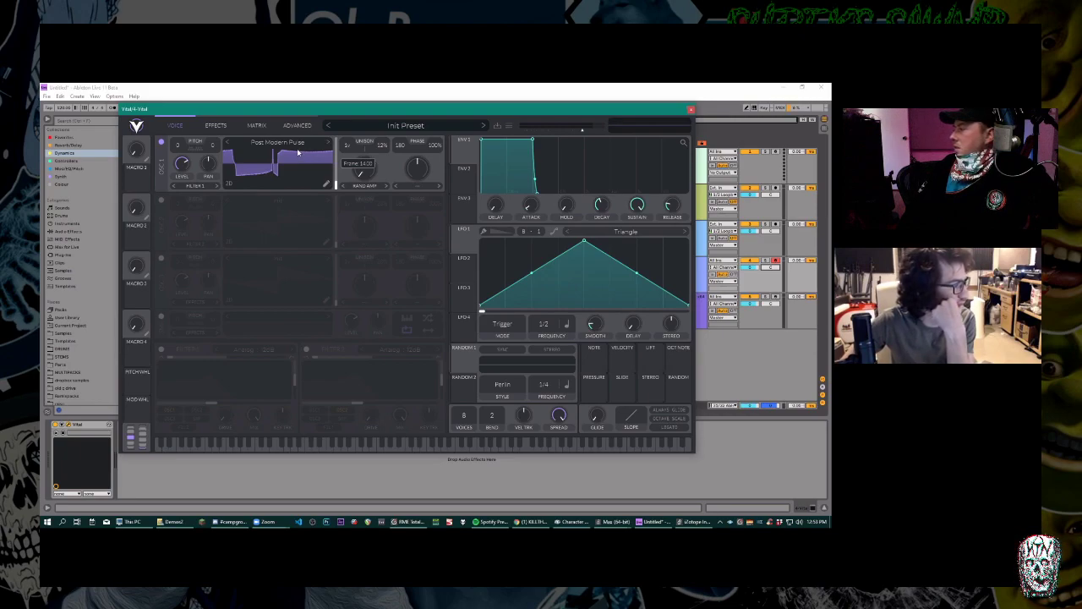
# Inspect the wavetable editor's import and export options, including Export to .wav File, and return to the oscillator view.
pyautogui.click(326, 184)
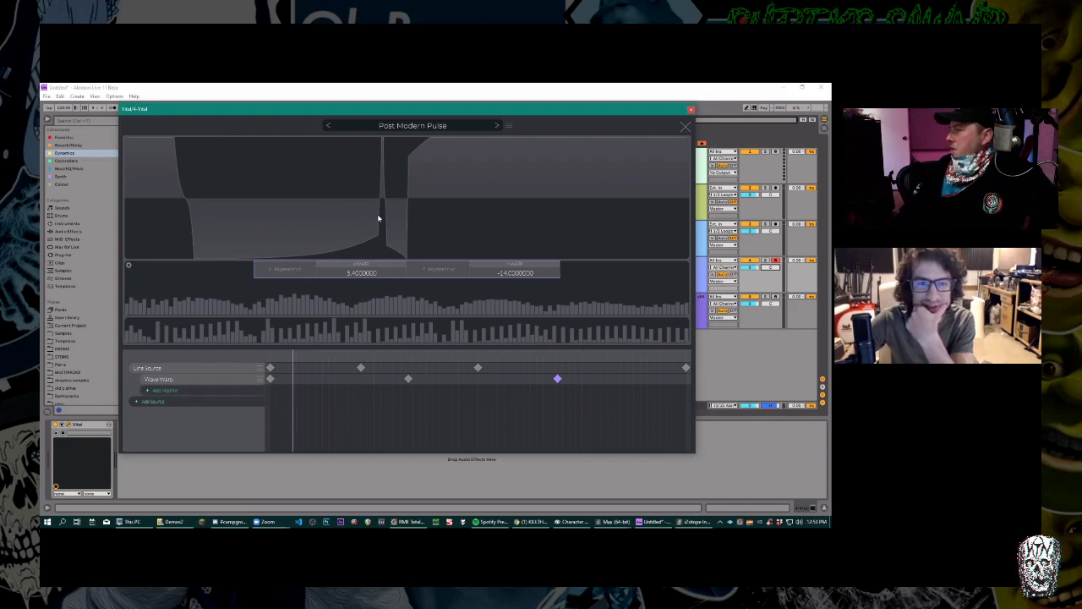
pyautogui.click(536, 141)
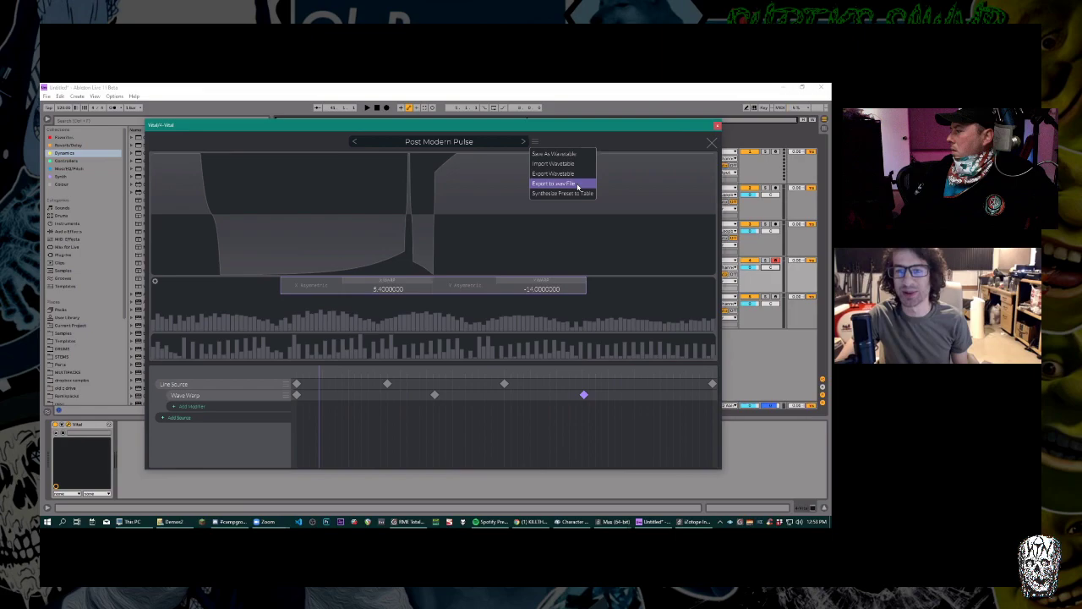
pyautogui.click(611, 138)
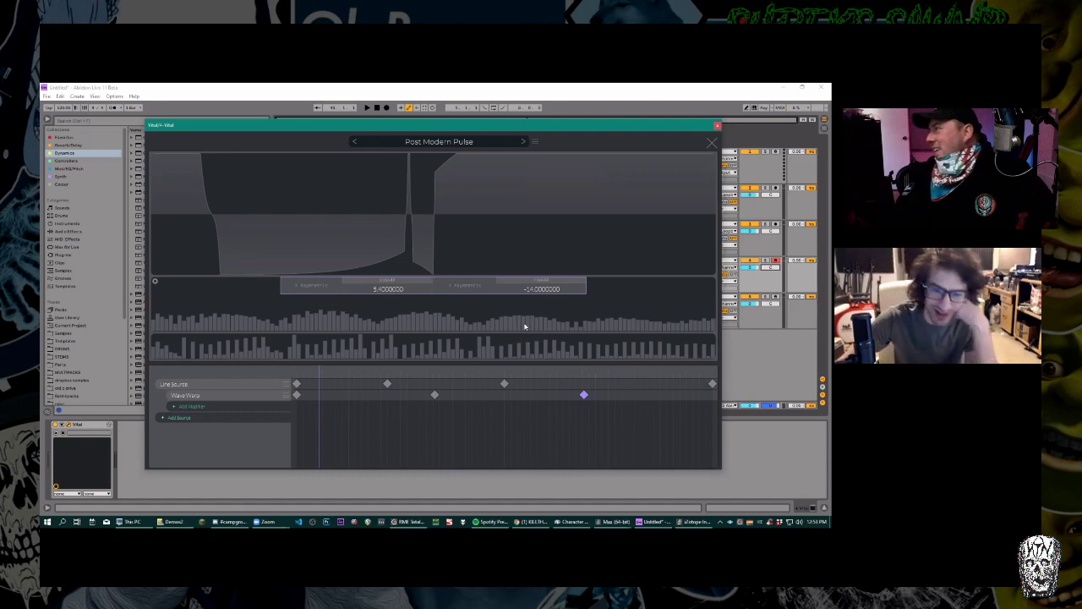
pyautogui.click(710, 143)
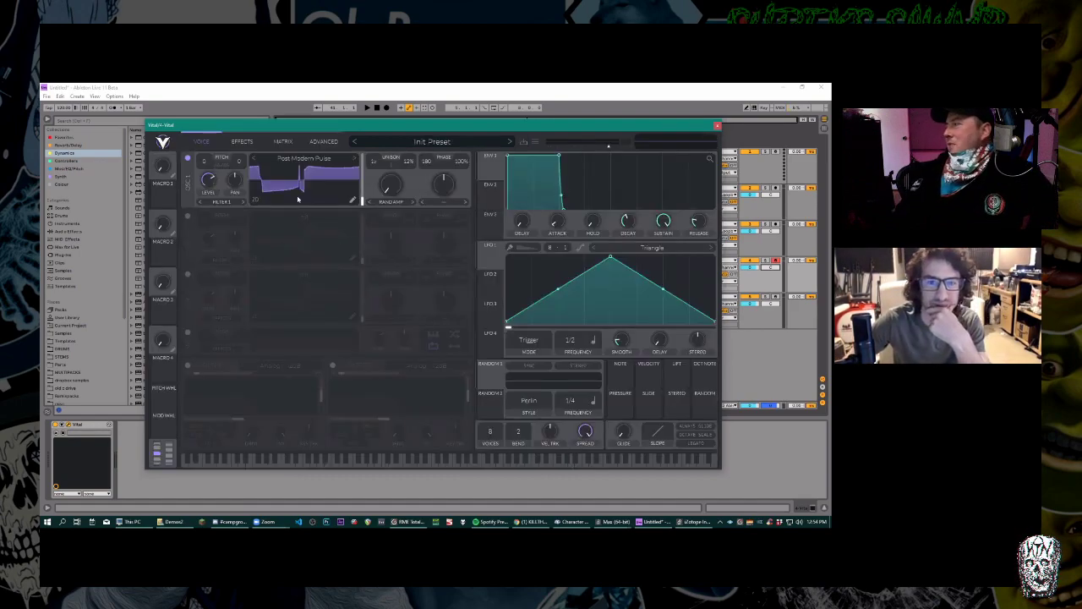
# Return oscillator 1 to the wavetable's first frame, set its spectral morph to Phase Disperse, and sweep the morph amount.
pyautogui.moveTo(362, 202); pyautogui.dragTo(363, 225)
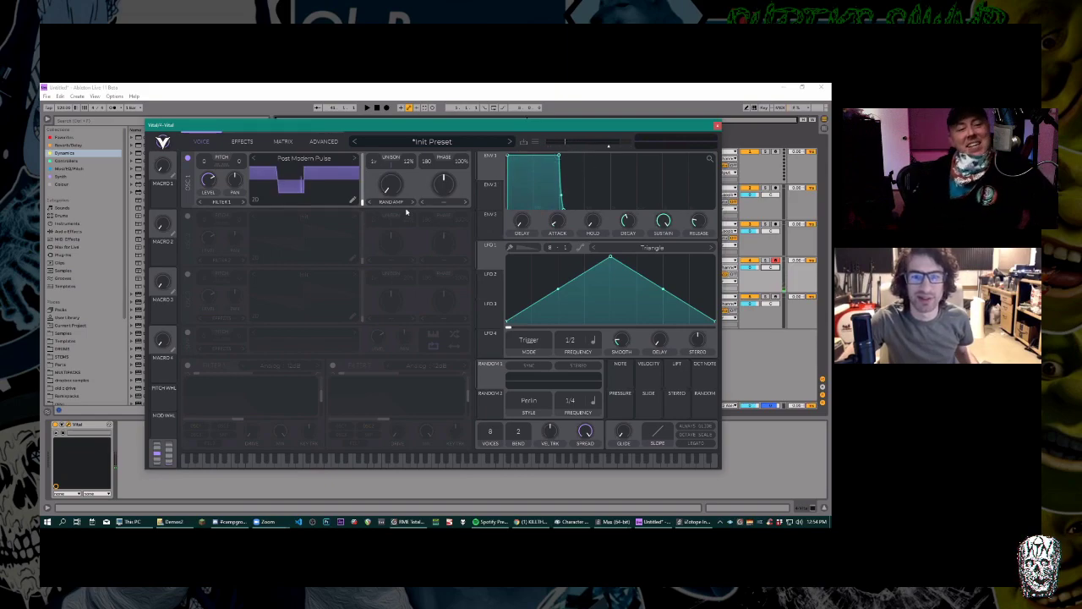
pyautogui.click(390, 202)
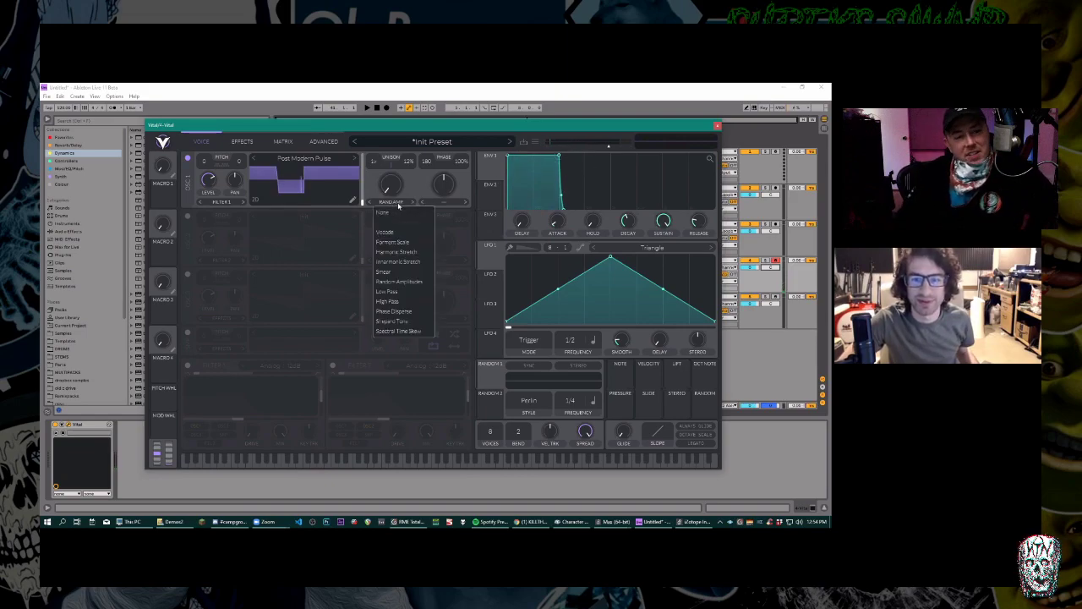
pyautogui.click(399, 311)
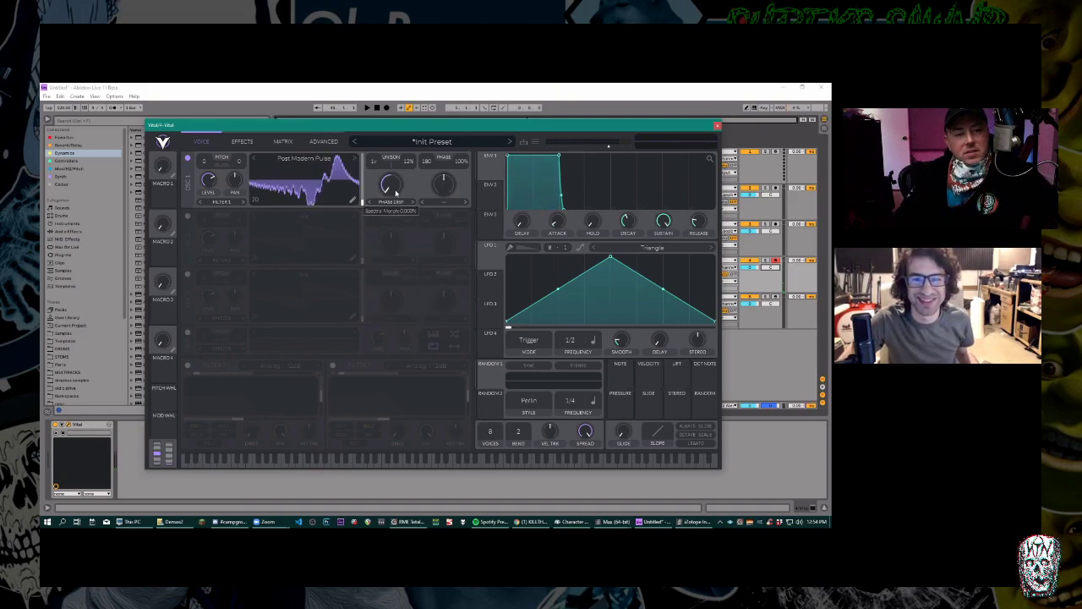
pyautogui.moveTo(402, 132); pyautogui.dragTo(402, 183)
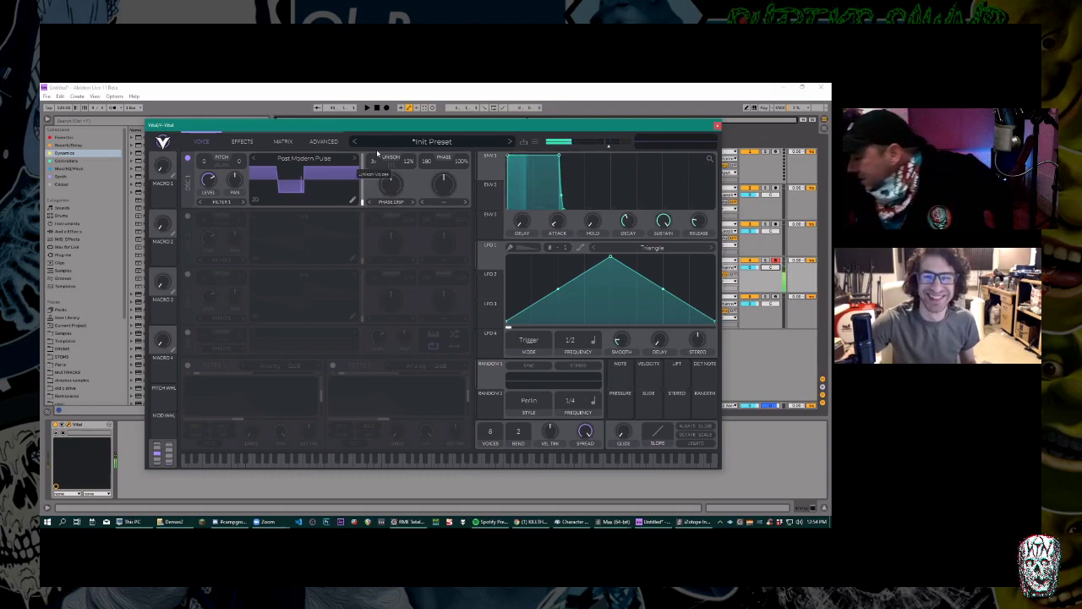
pyautogui.moveTo(389, 183); pyautogui.dragTo(403, 244)
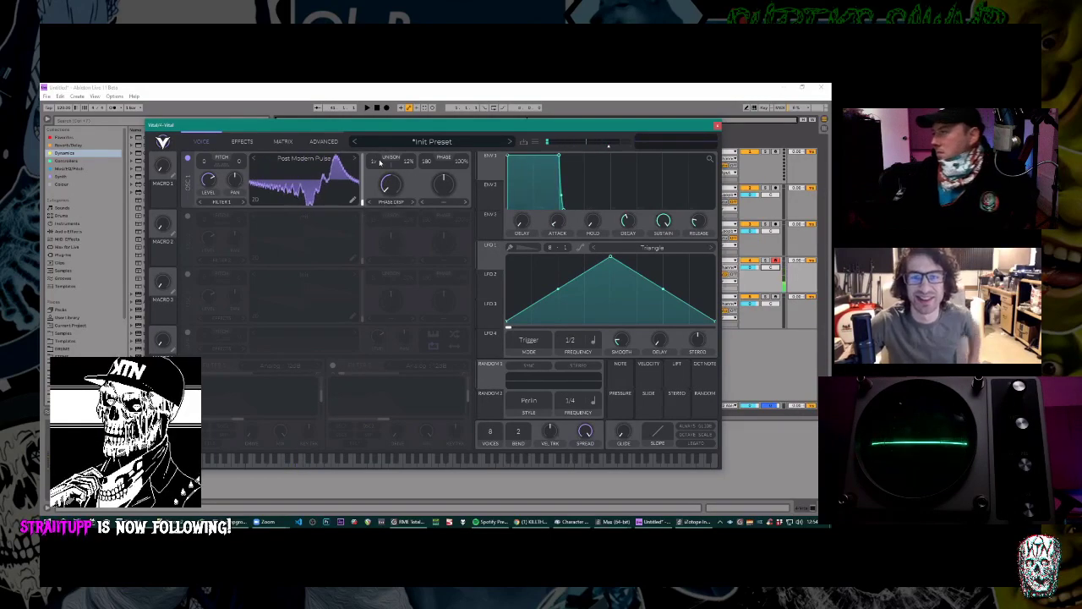
# Try the Shepard Tone spectral morph on oscillator 1 and vary its amount.
pyautogui.click(391, 204)
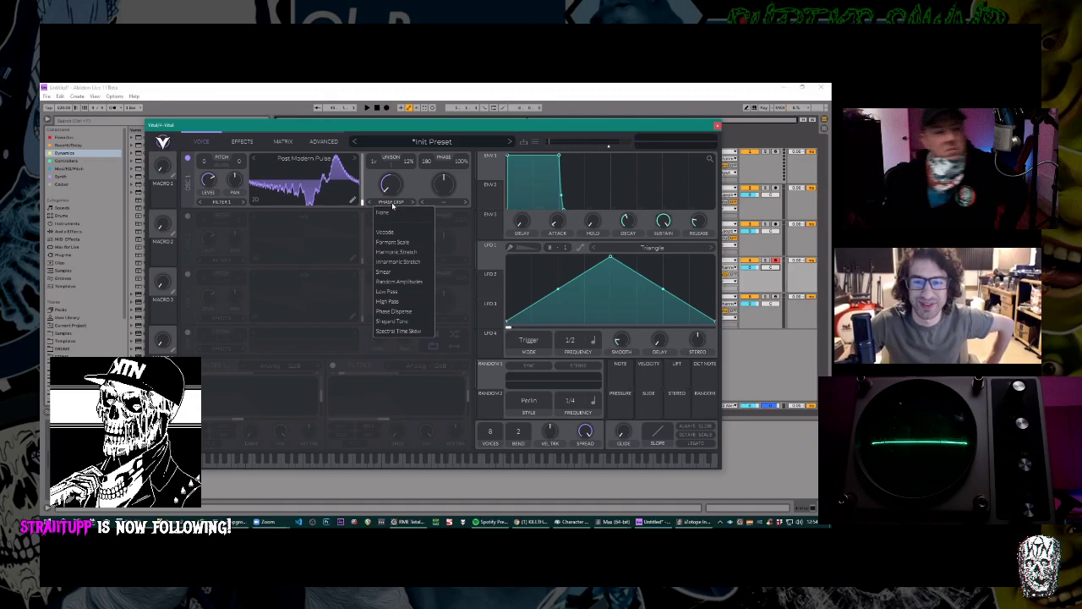
pyautogui.click(410, 323)
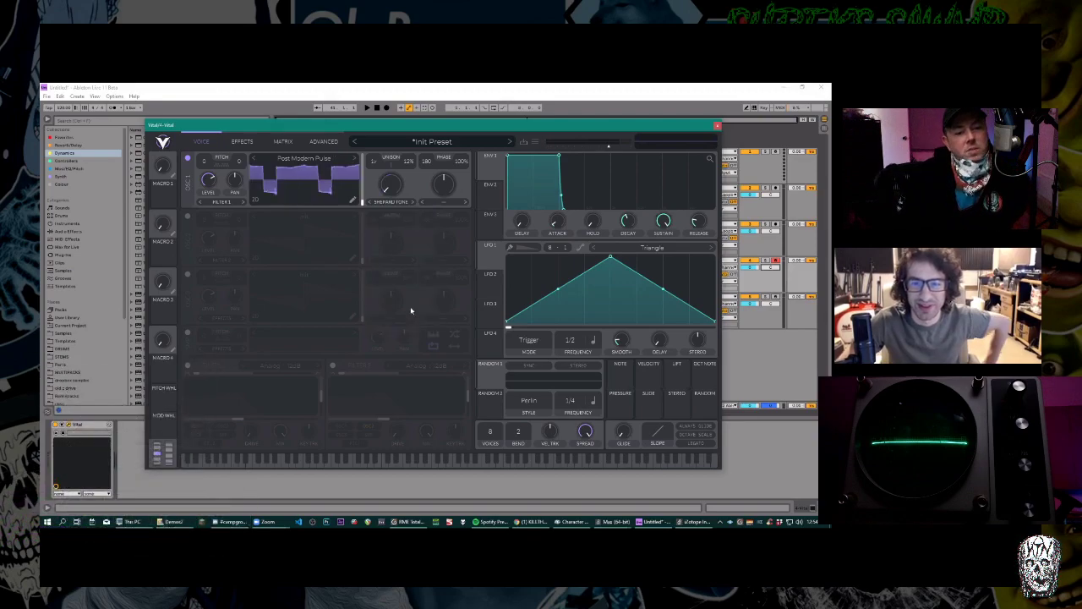
pyautogui.moveTo(391, 182); pyautogui.dragTo(391, 212)
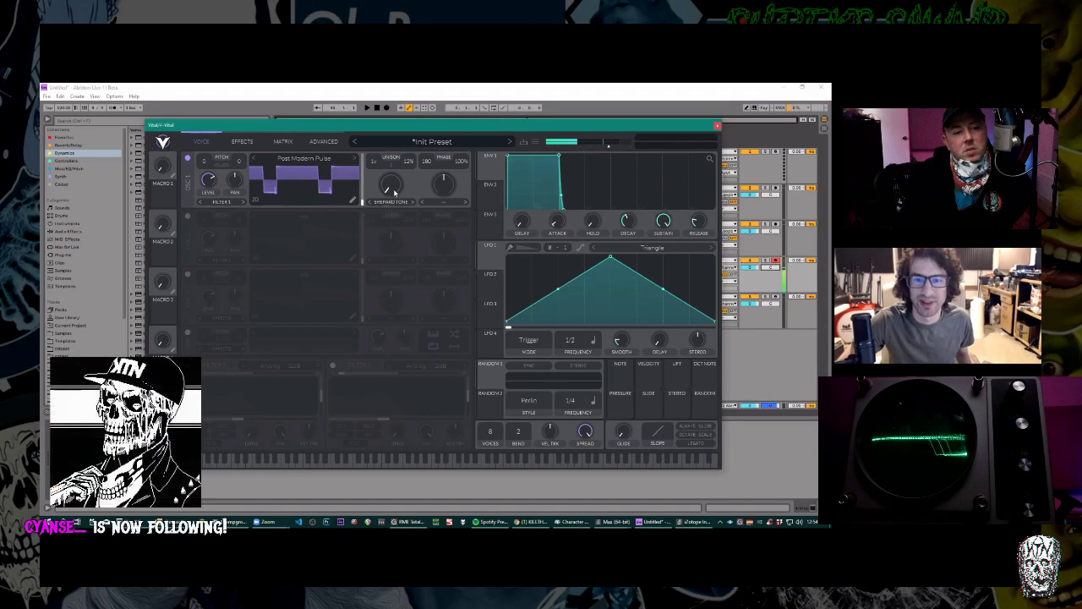
# Set oscillator 1's spectral morph to Spectral Time Skew, sweep its amount, and bring it back to zero.
pyautogui.click(397, 206)
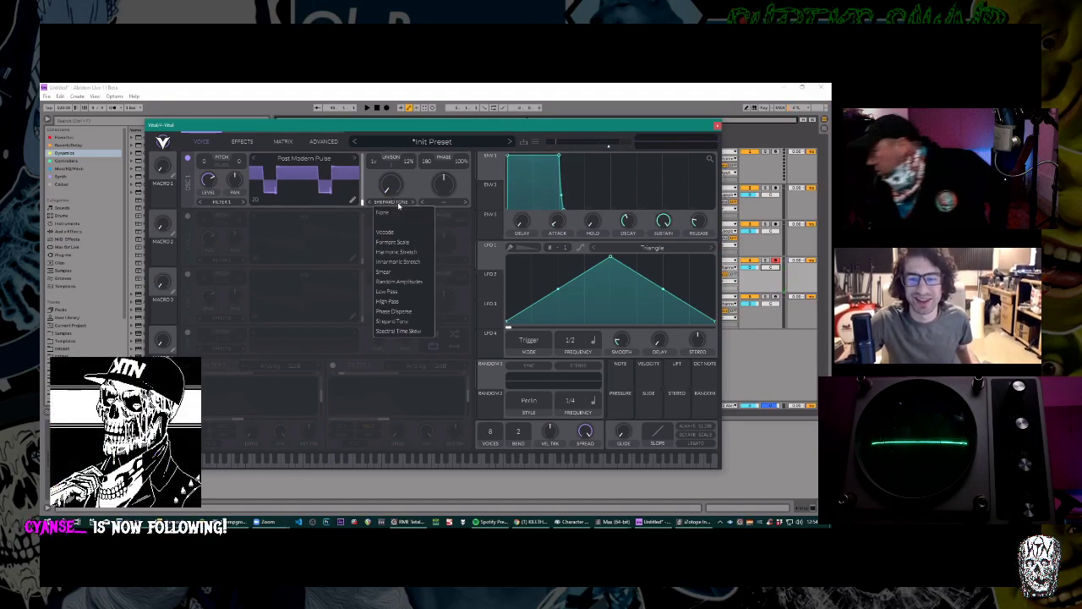
pyautogui.click(411, 331)
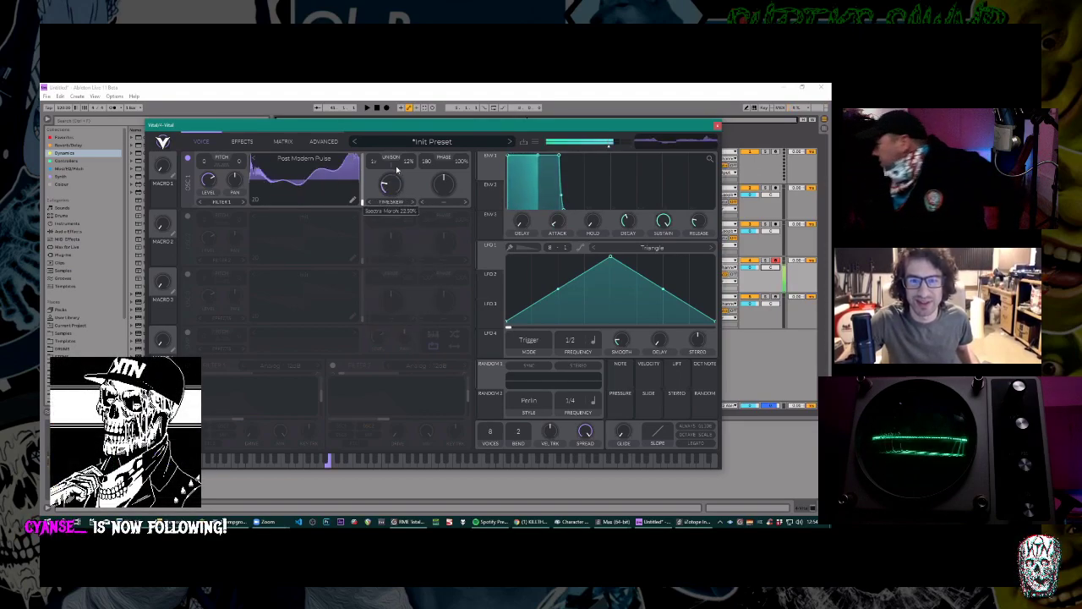
pyautogui.moveTo(389, 186); pyautogui.dragTo(411, 150)
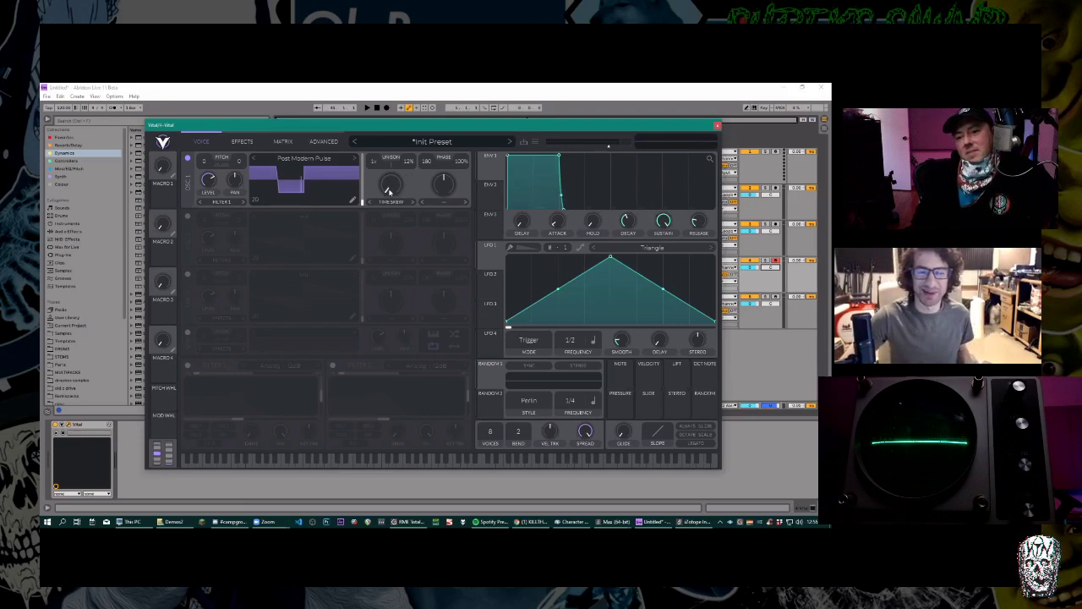
pyautogui.moveTo(390, 191)
pyautogui.mouseDown()
pyautogui.moveTo(393, 129)
pyautogui.moveTo(401, 207)
pyautogui.mouseUp()
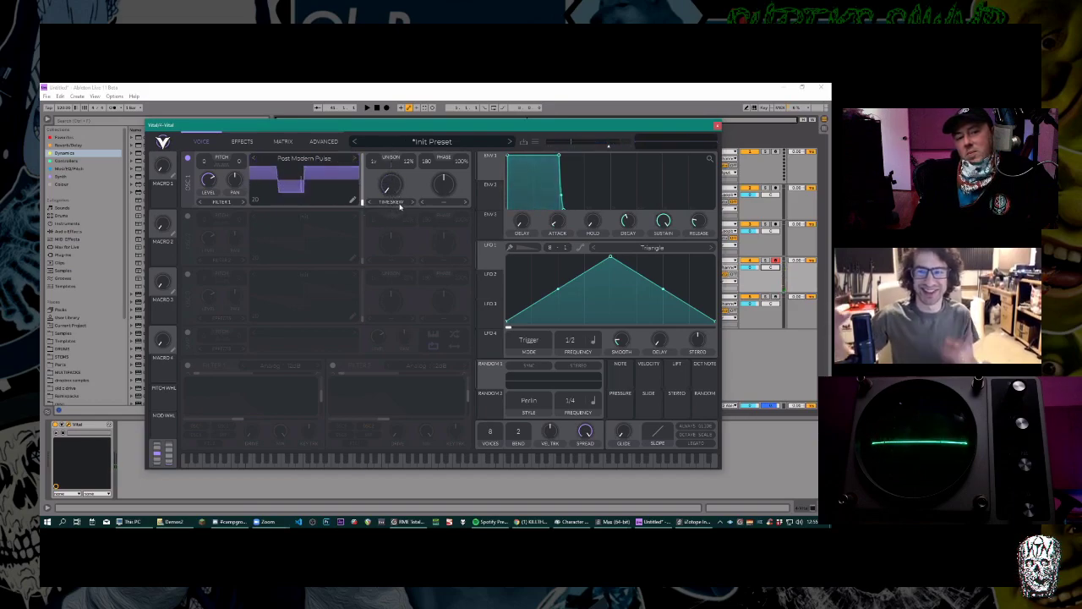
# Enable Filter 1 on oscillator 1 with the Analog 12dB type and raise its cutoff.
pyautogui.moveTo(393, 189)
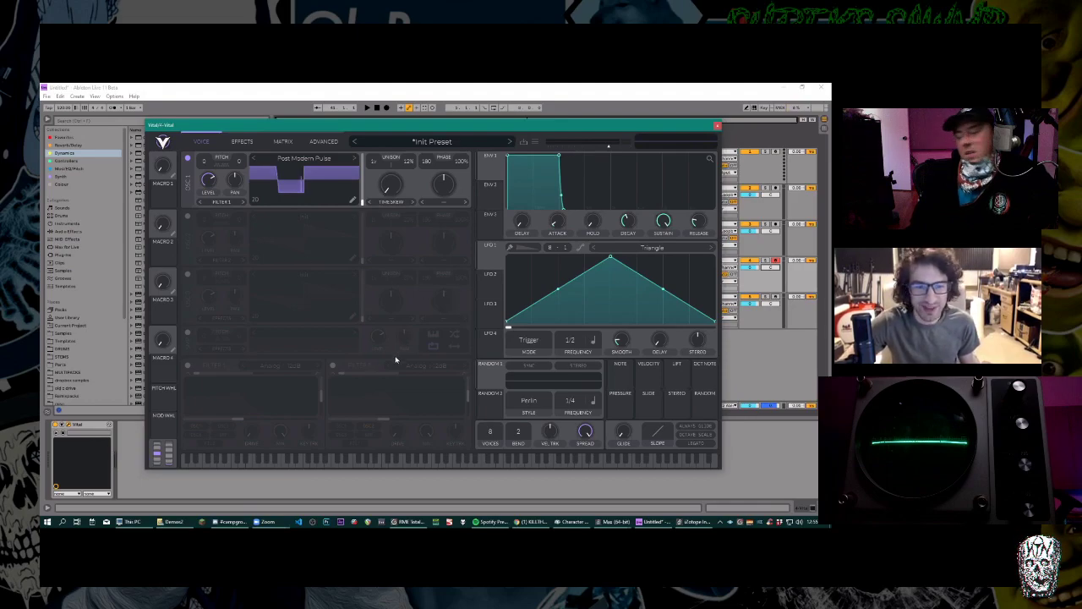
pyautogui.click(187, 366)
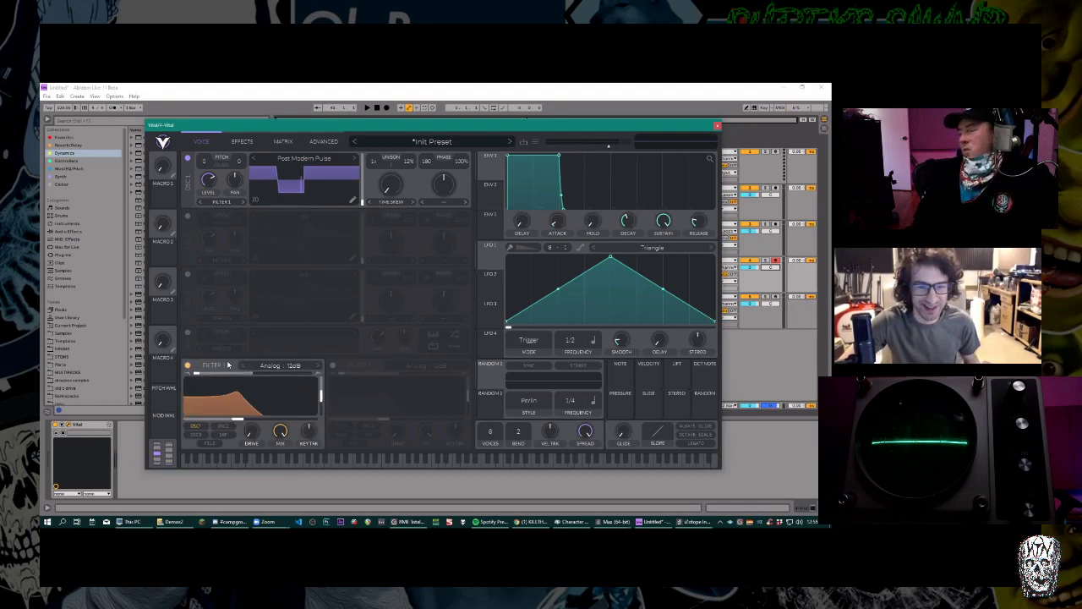
pyautogui.moveTo(238, 419); pyautogui.dragTo(283, 420)
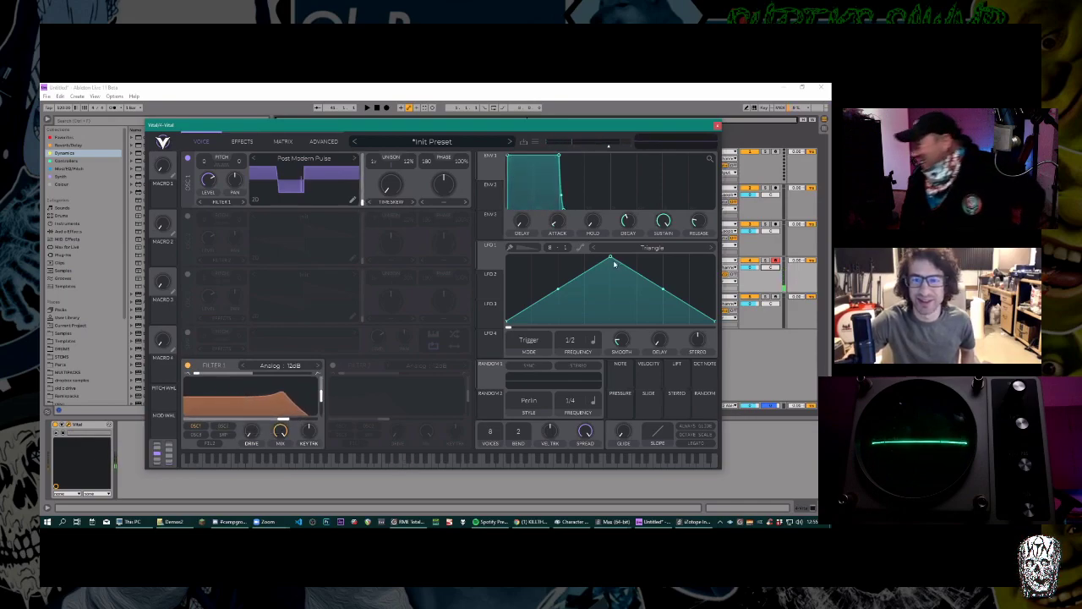
# Assign LFO 1 to oscillator 1's wavetable position and Filter 1's cutoff, and lower the base cutoff.
pyautogui.moveTo(494, 260); pyautogui.dragTo(368, 187)
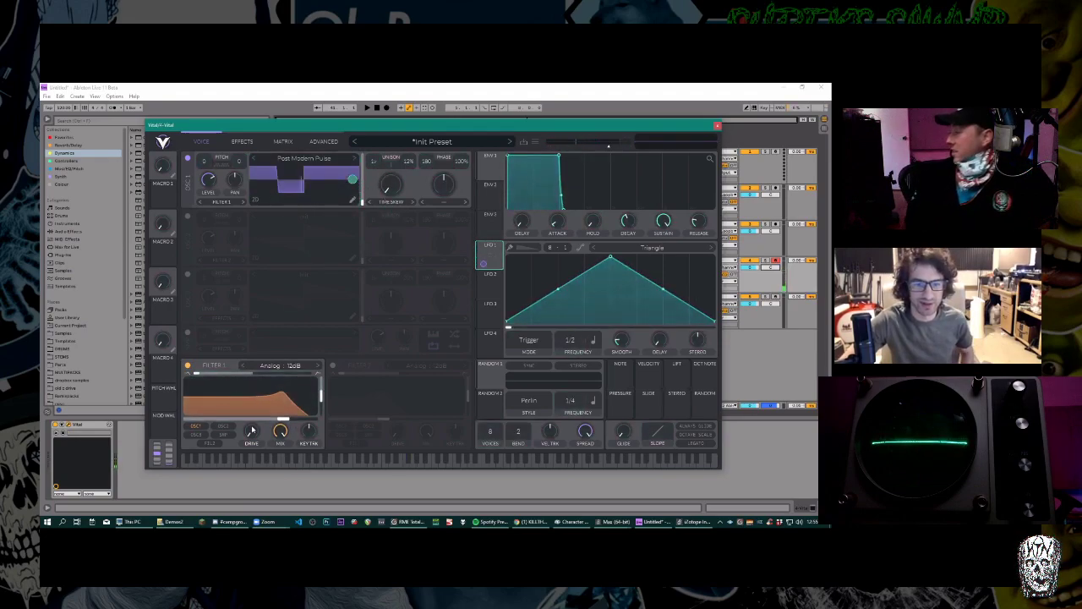
pyautogui.moveTo(283, 416); pyautogui.dragTo(213, 420)
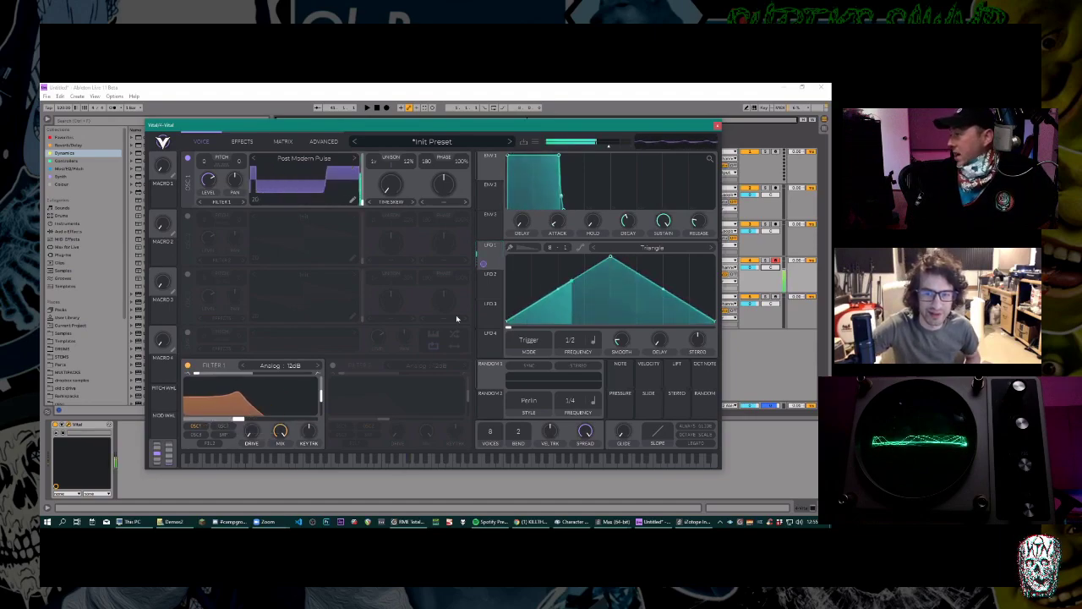
pyautogui.moveTo(488, 263); pyautogui.dragTo(243, 417)
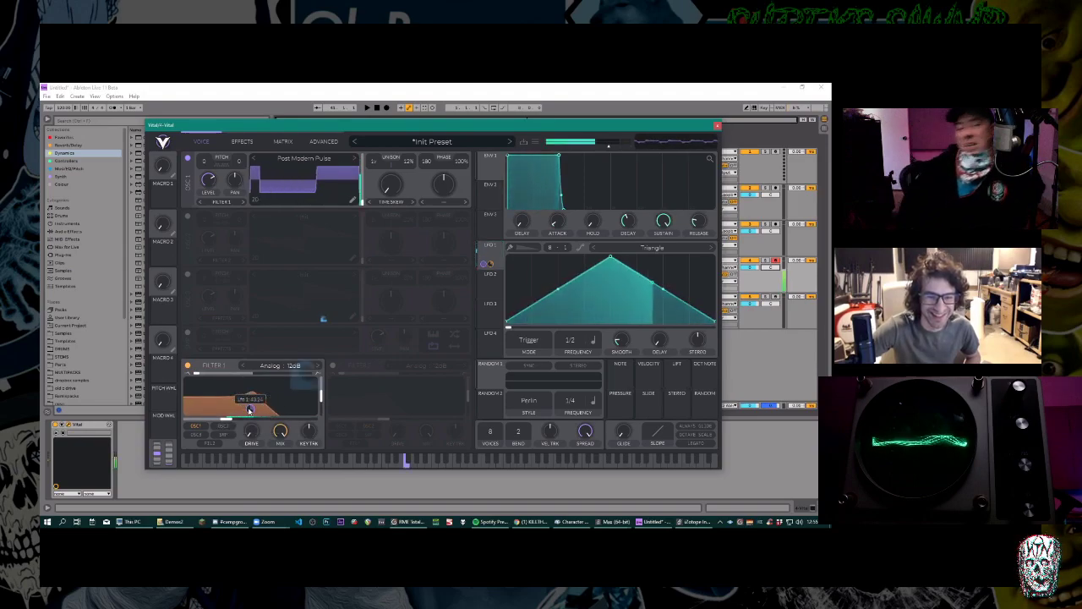
# Try the Dirty 12dB, Diode Low Shelf, and Digital 12dB, Notch Spread, B/P/N and Notch Blend types on Filter 1.
pyautogui.click(280, 366)
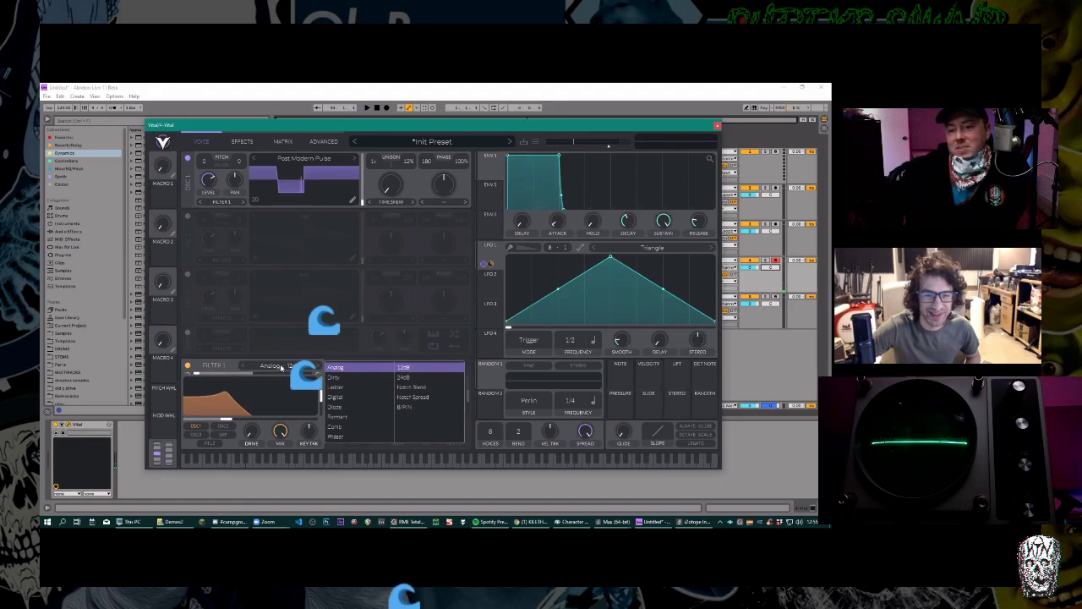
pyautogui.click(356, 379)
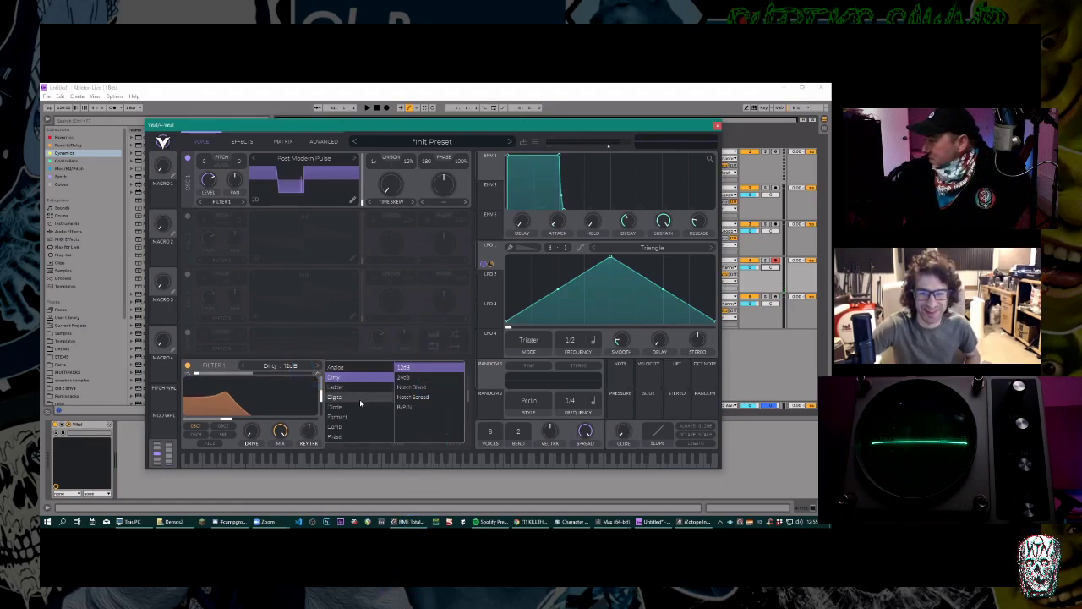
pyautogui.click(358, 407)
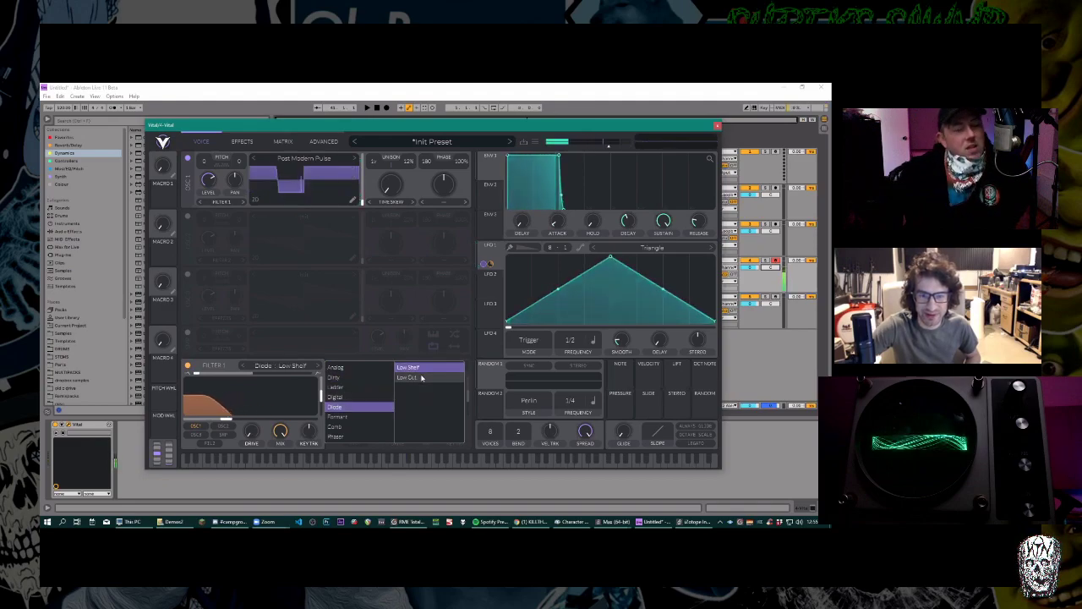
pyautogui.click(351, 398)
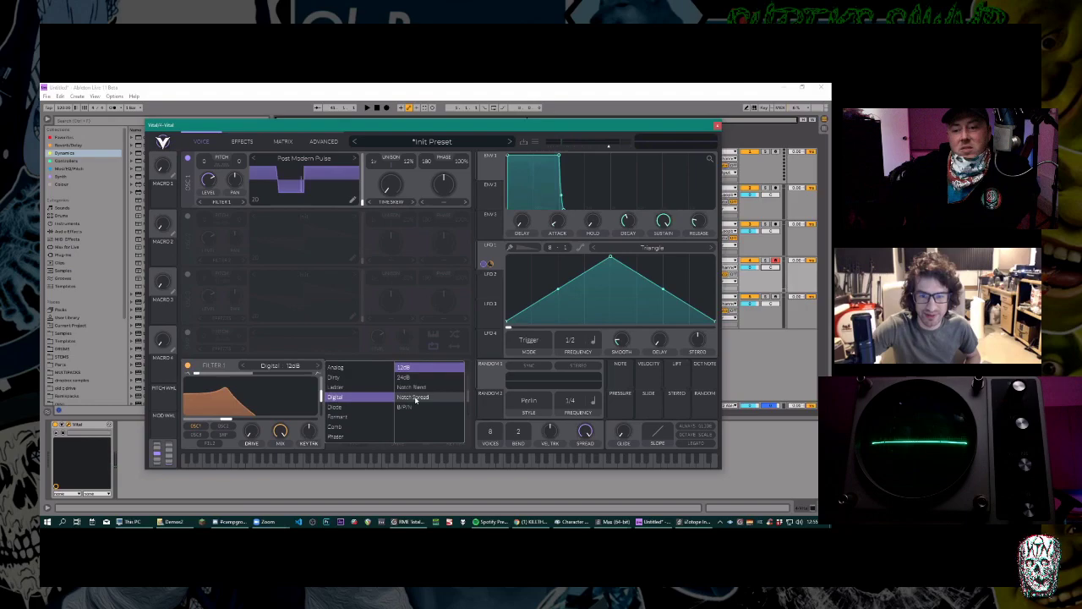
pyautogui.click(414, 397)
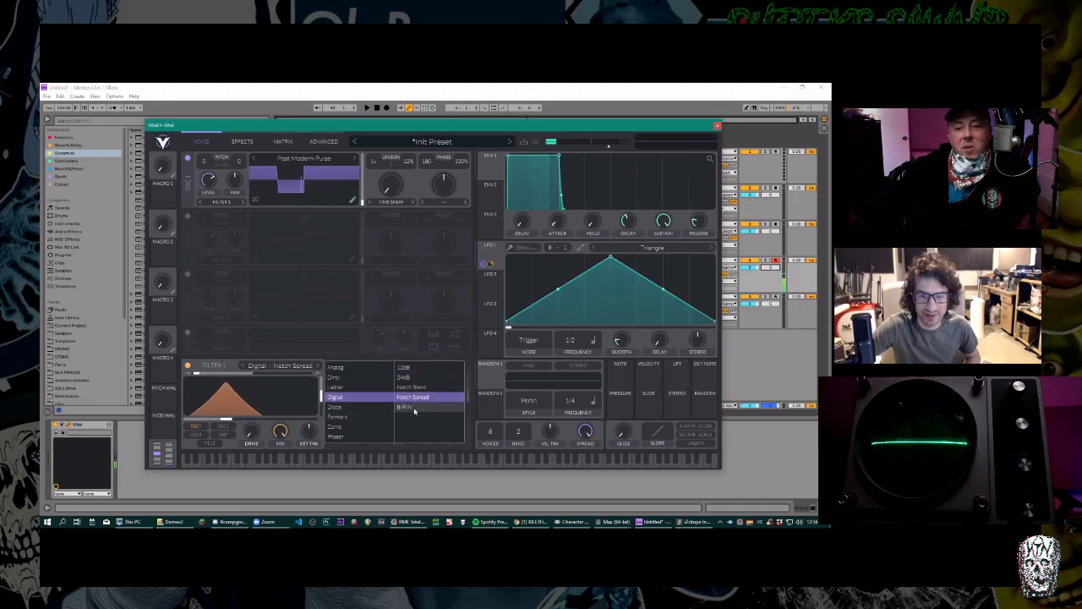
pyautogui.click(416, 407)
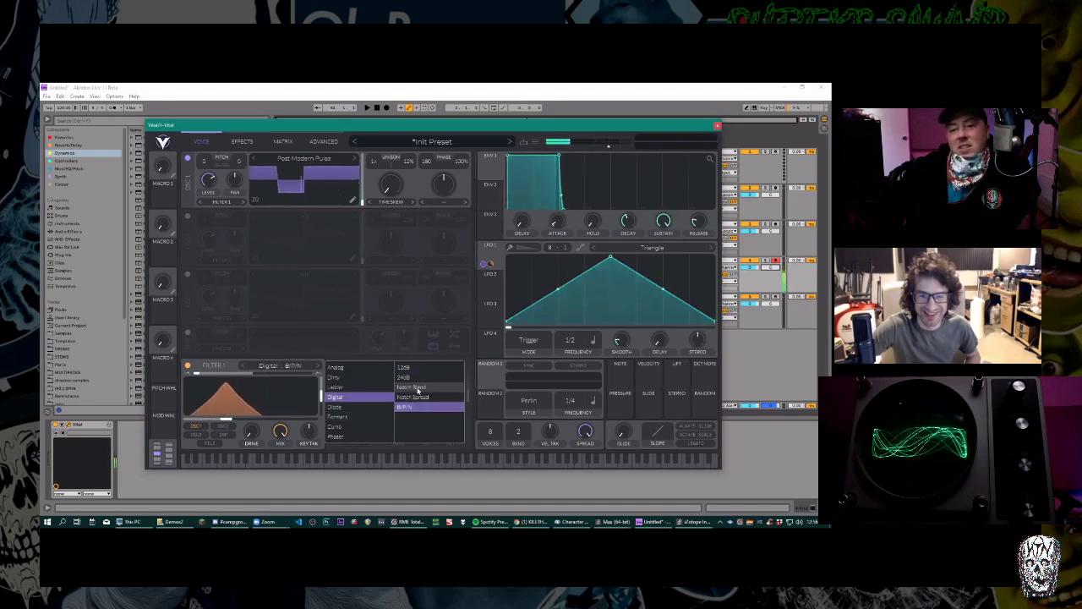
pyautogui.click(414, 387)
# Try the Formant AOIE type on Filter 1 and vary its formant position, peak and spread.
pyautogui.click(339, 417)
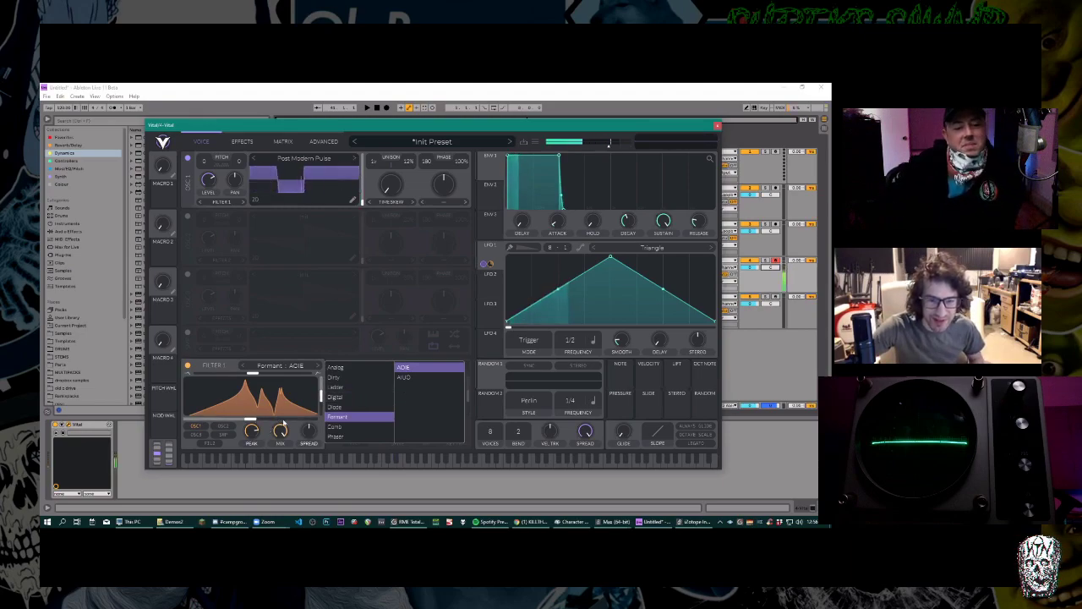
pyautogui.click(251, 442)
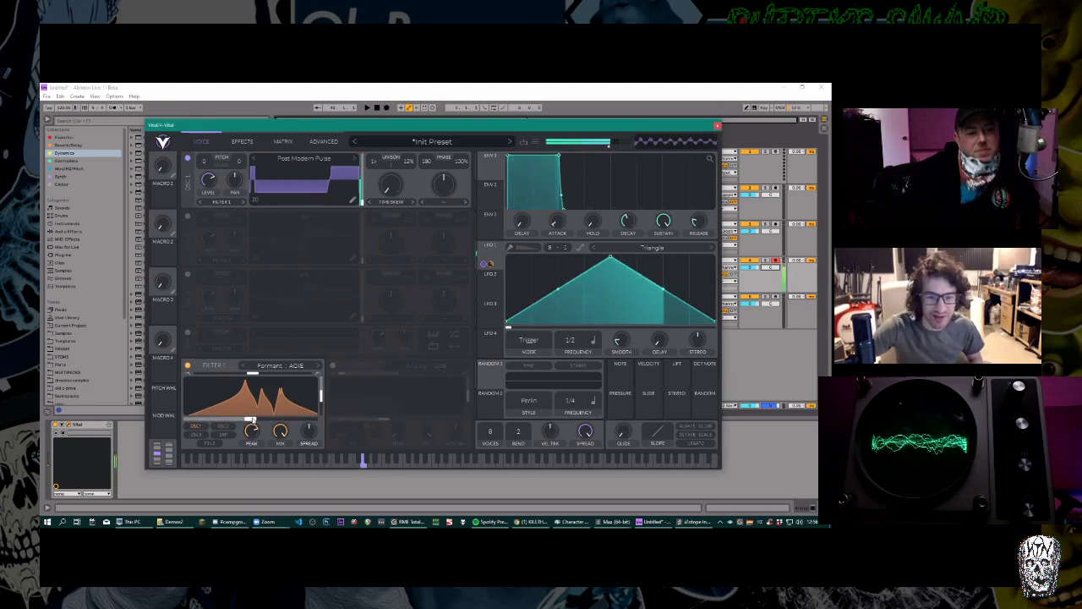
pyautogui.moveTo(200, 425); pyautogui.dragTo(256, 377)
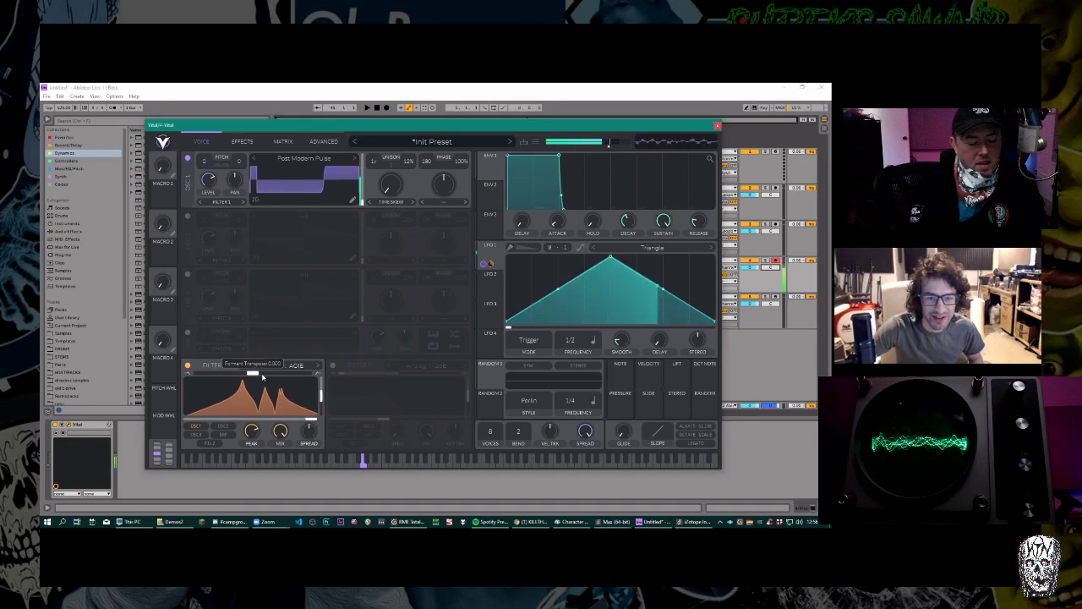
pyautogui.moveTo(321, 395); pyautogui.dragTo(327, 372)
pyautogui.moveTo(326, 393)
pyautogui.mouseDown()
pyautogui.moveTo(271, 423)
pyautogui.moveTo(186, 420)
pyautogui.mouseUp()
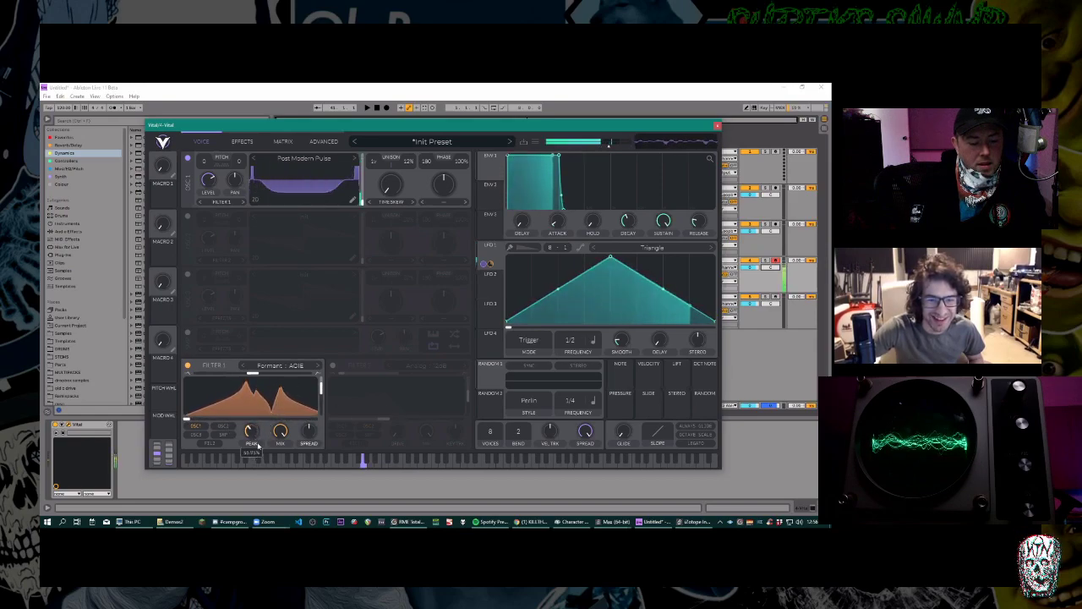
pyautogui.moveTo(314, 433)
pyautogui.mouseDown()
pyautogui.moveTo(314, 397)
pyautogui.moveTo(317, 443)
pyautogui.mouseUp()
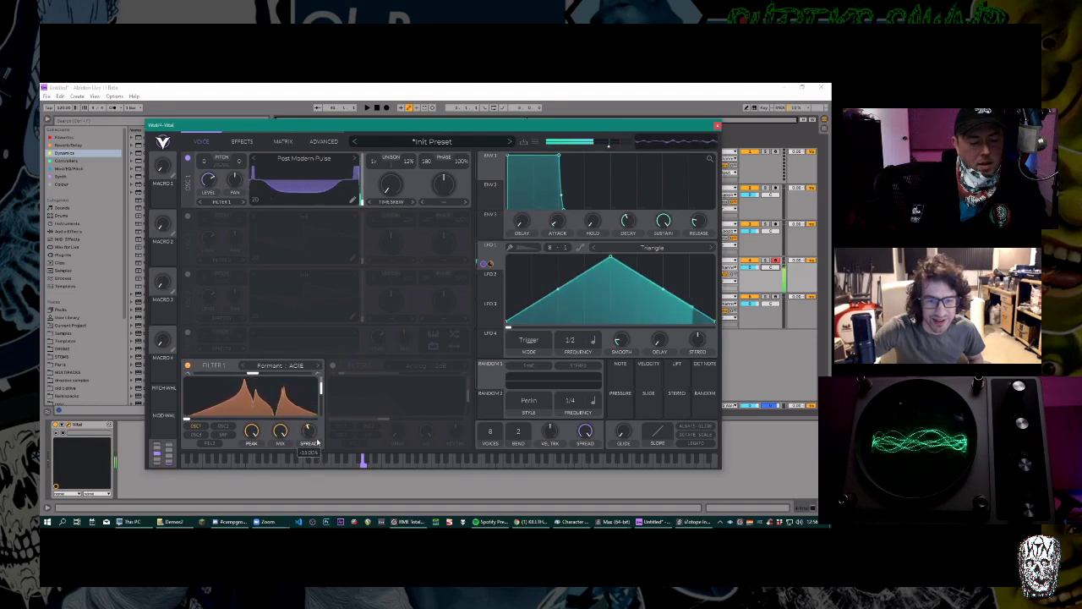
# Switch Filter 1 to the Comb Low High Flange+ type, raise its Cut amount, and sweep the cutoff.
pyautogui.click(280, 365)
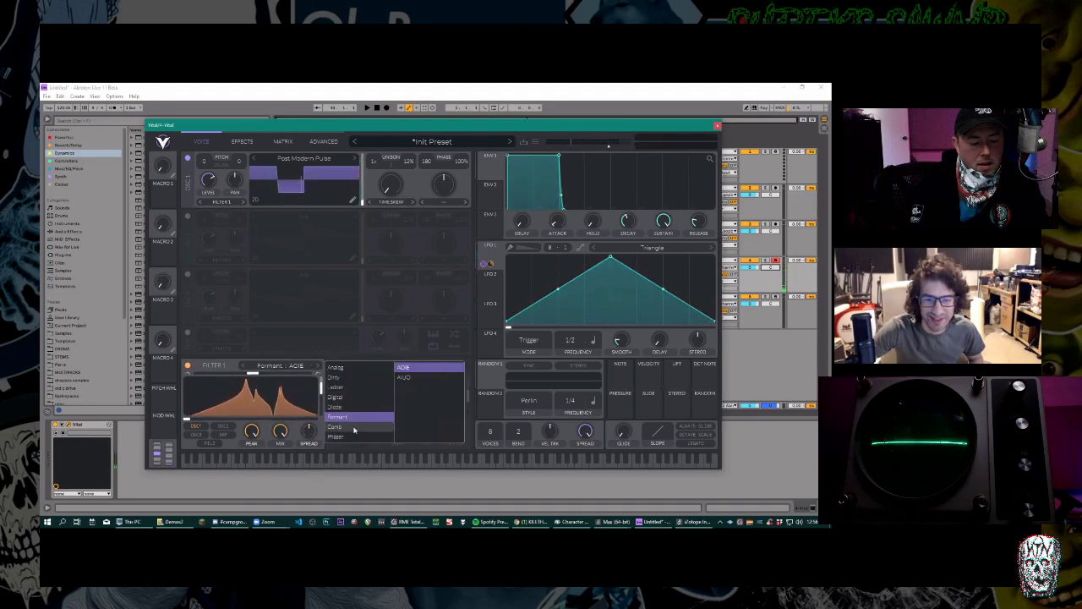
pyautogui.click(355, 426)
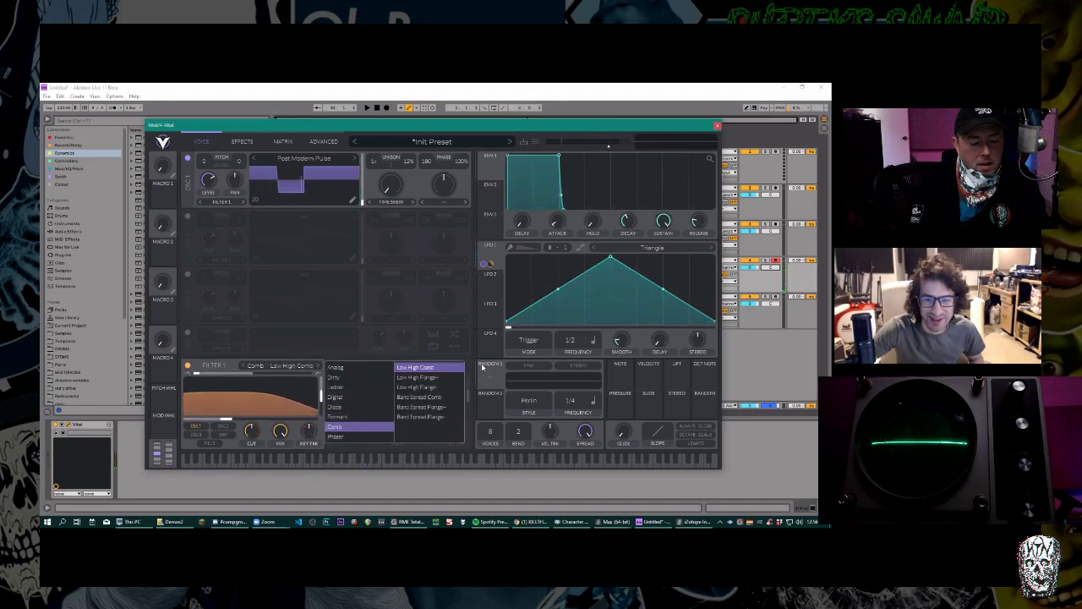
pyautogui.click(433, 378)
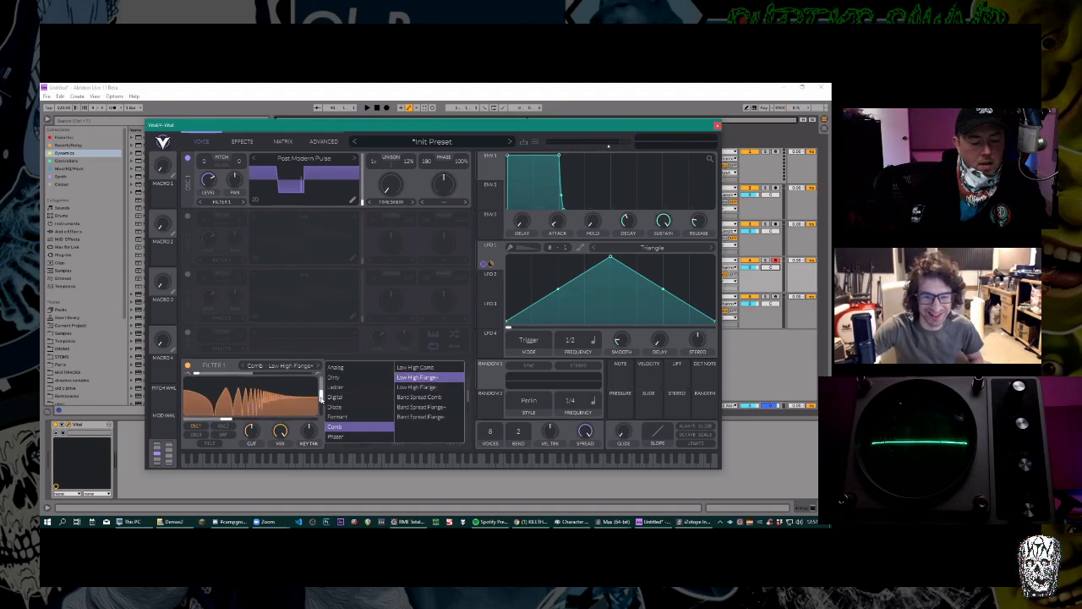
pyautogui.moveTo(251, 445); pyautogui.dragTo(256, 410)
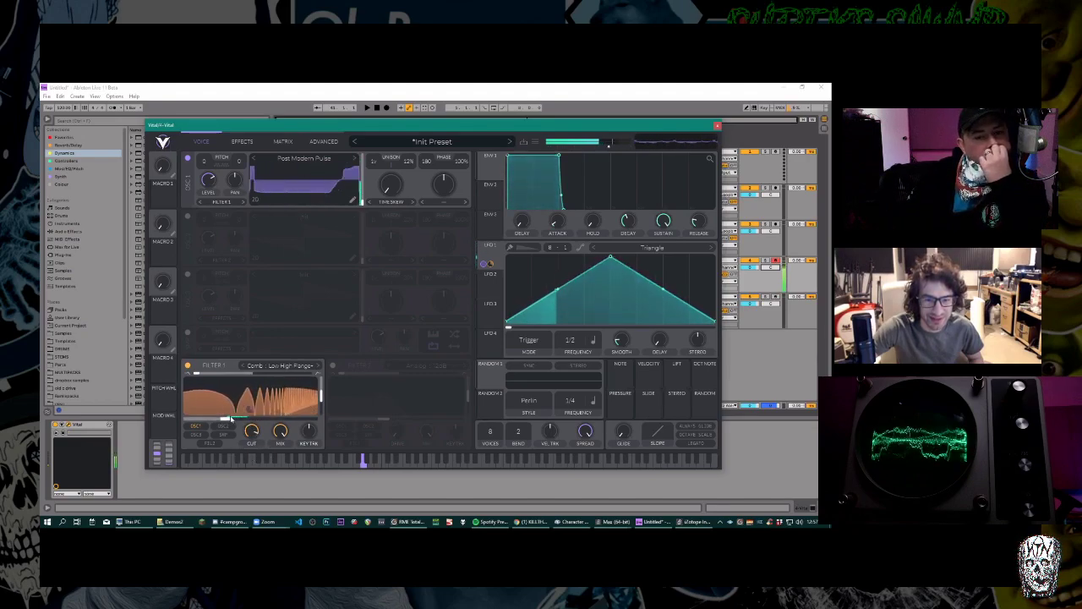
pyautogui.moveTo(279, 427); pyautogui.dragTo(283, 429)
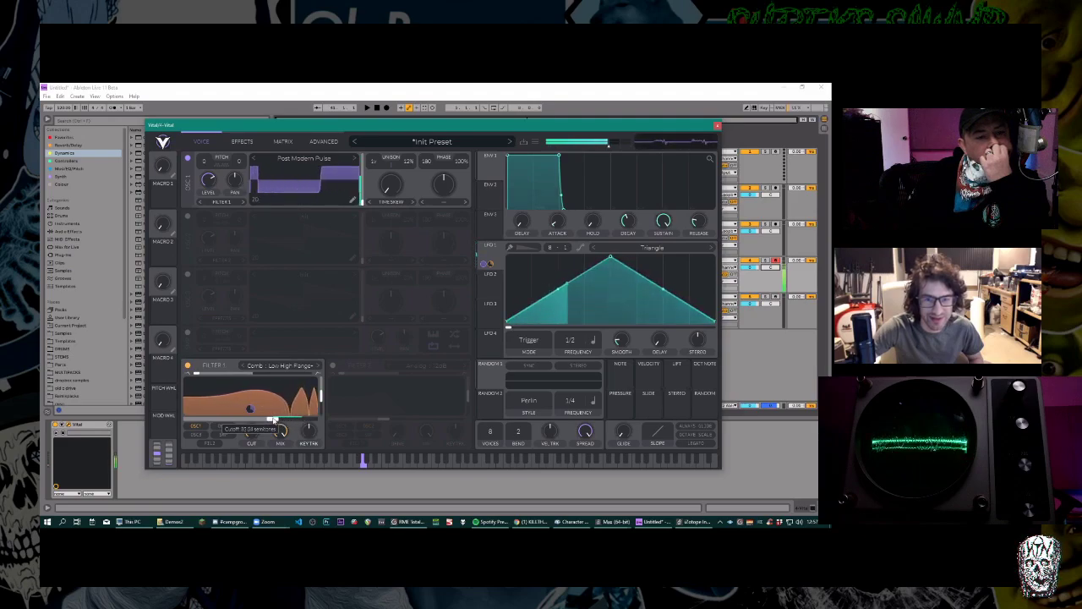
pyautogui.moveTo(250, 418)
pyautogui.mouseDown()
pyautogui.moveTo(213, 420)
pyautogui.moveTo(234, 416)
pyautogui.mouseUp()
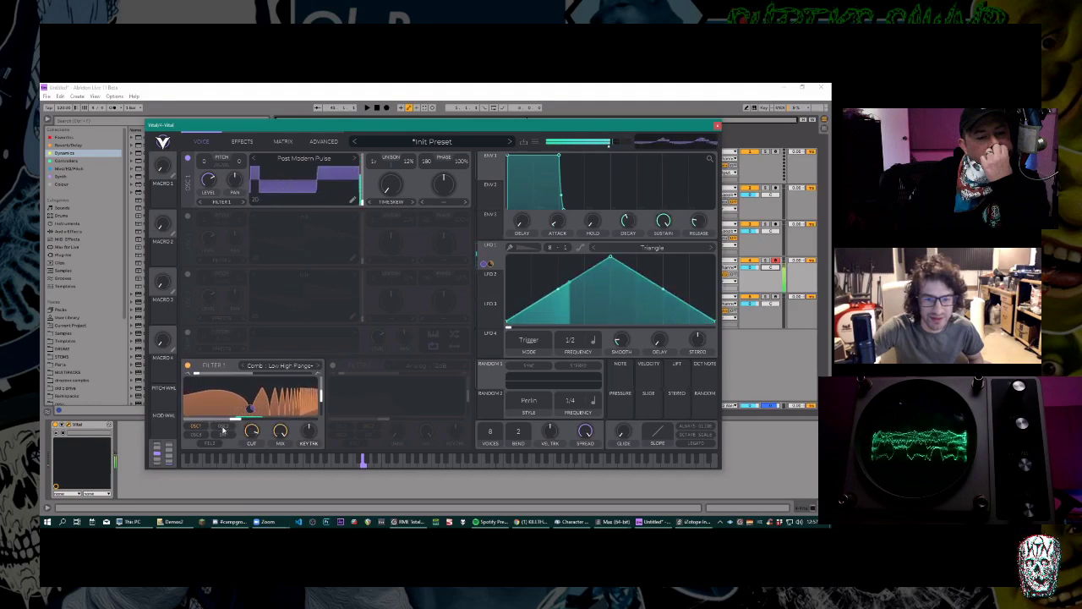
# Step Filter 1 through the remaining Comb styles to Band Spread Flange+ and sweep the cutoff.
pyautogui.click(296, 366)
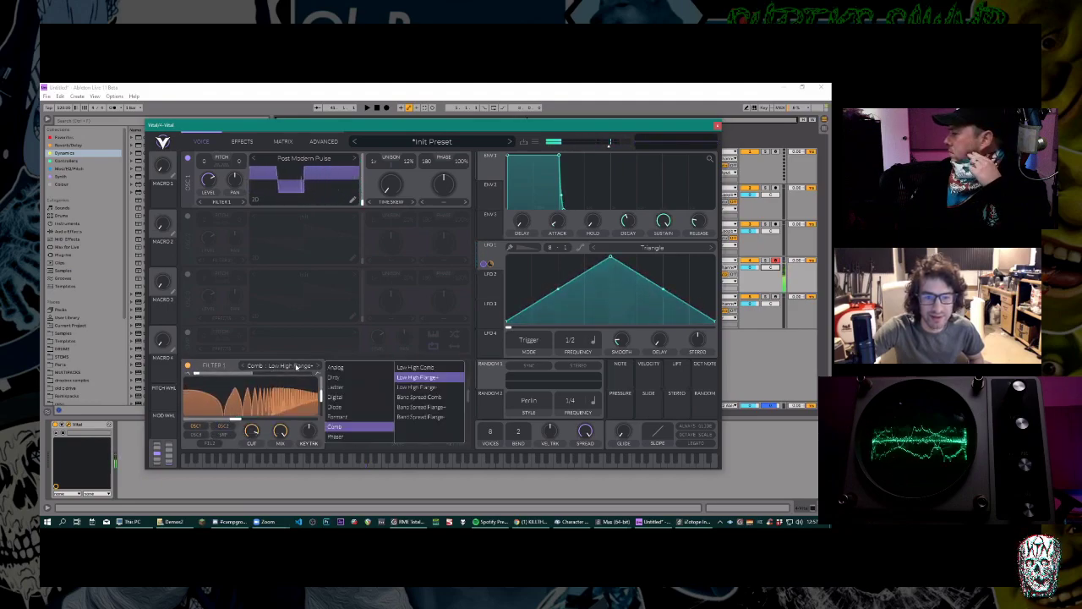
pyautogui.click(418, 386)
pyautogui.click(415, 396)
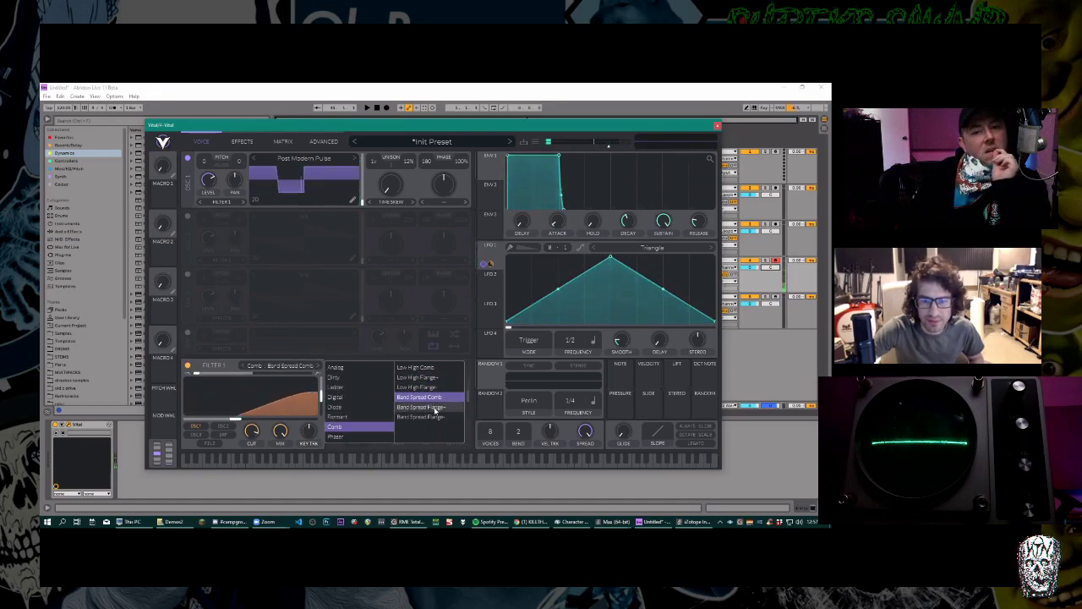
pyautogui.click(422, 407)
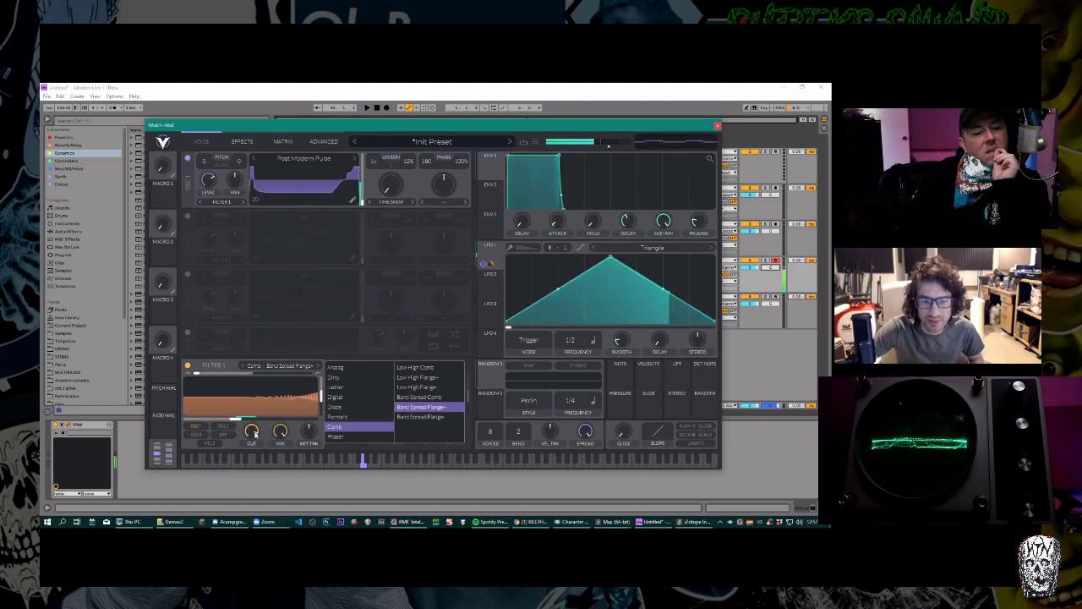
pyautogui.click(252, 431)
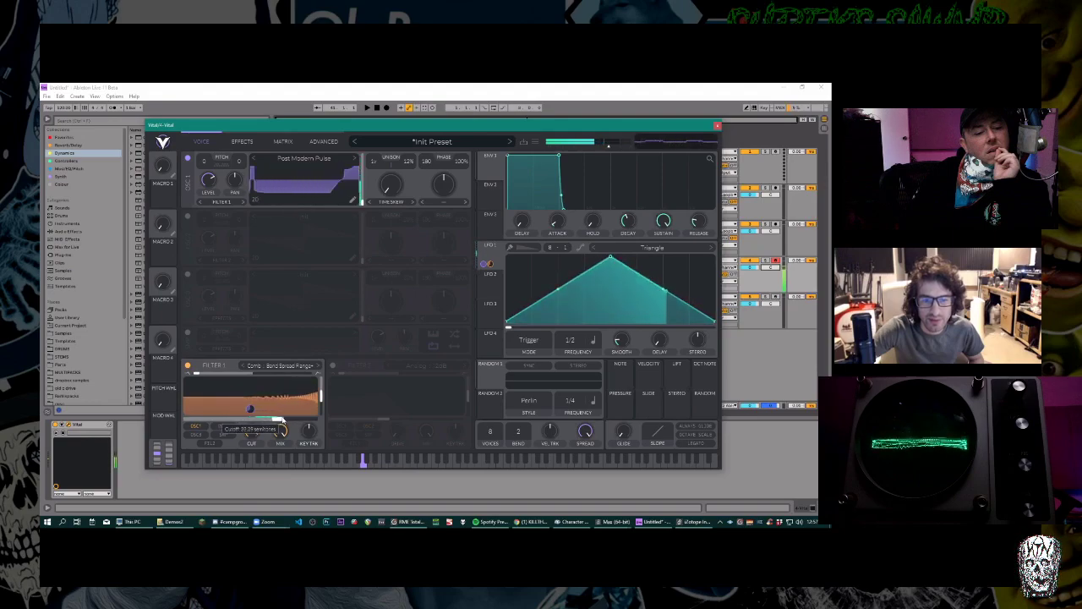
pyautogui.moveTo(273, 420); pyautogui.dragTo(265, 420)
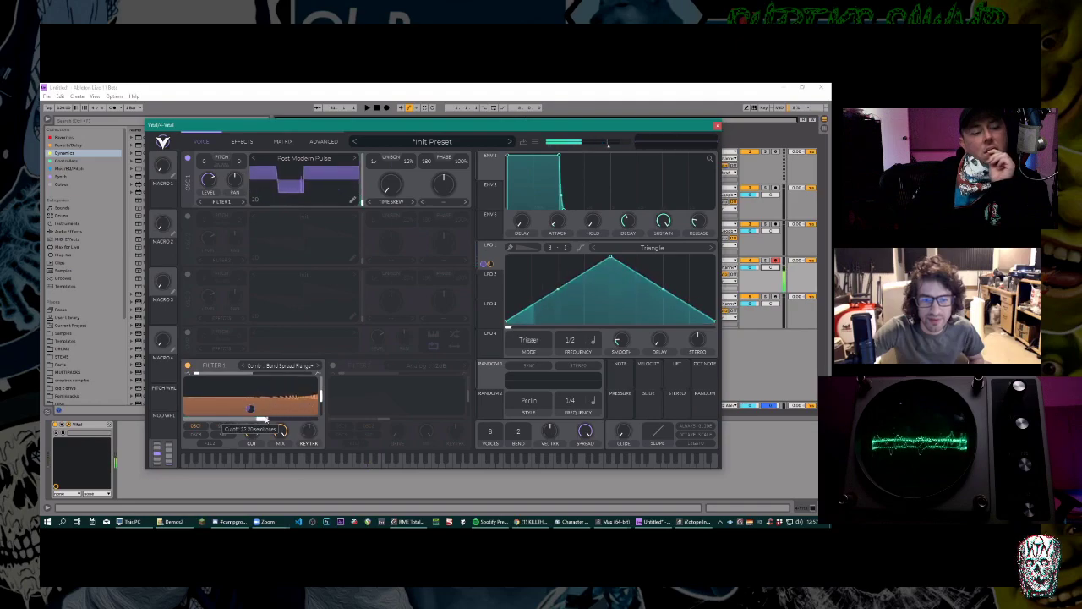
# Set Filter 1 to the Phaser Positive type and adjust its resonance and cutoff.
pyautogui.click(296, 365)
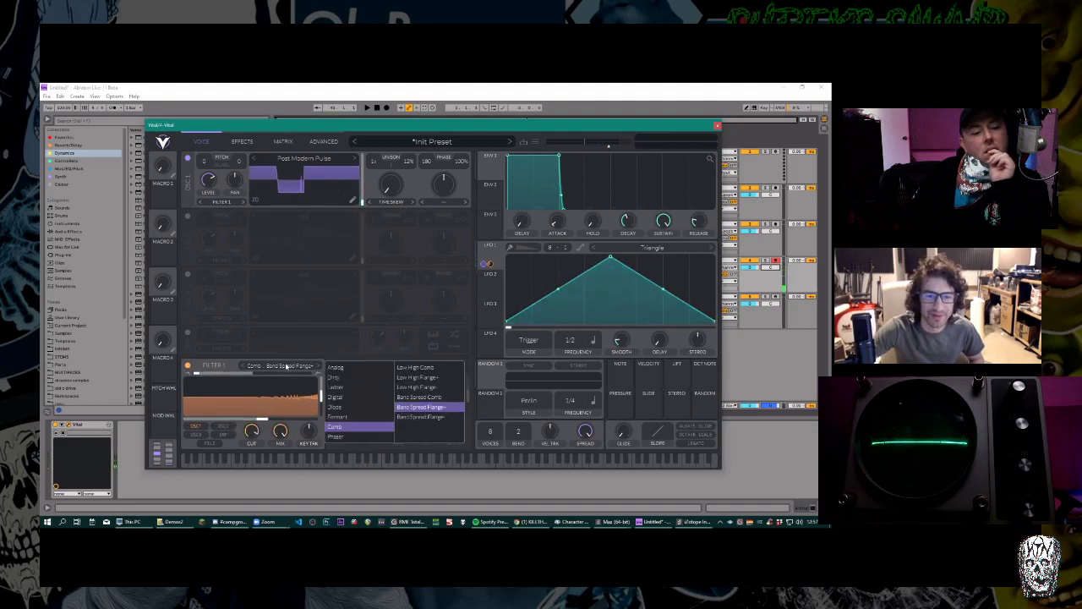
pyautogui.click(358, 436)
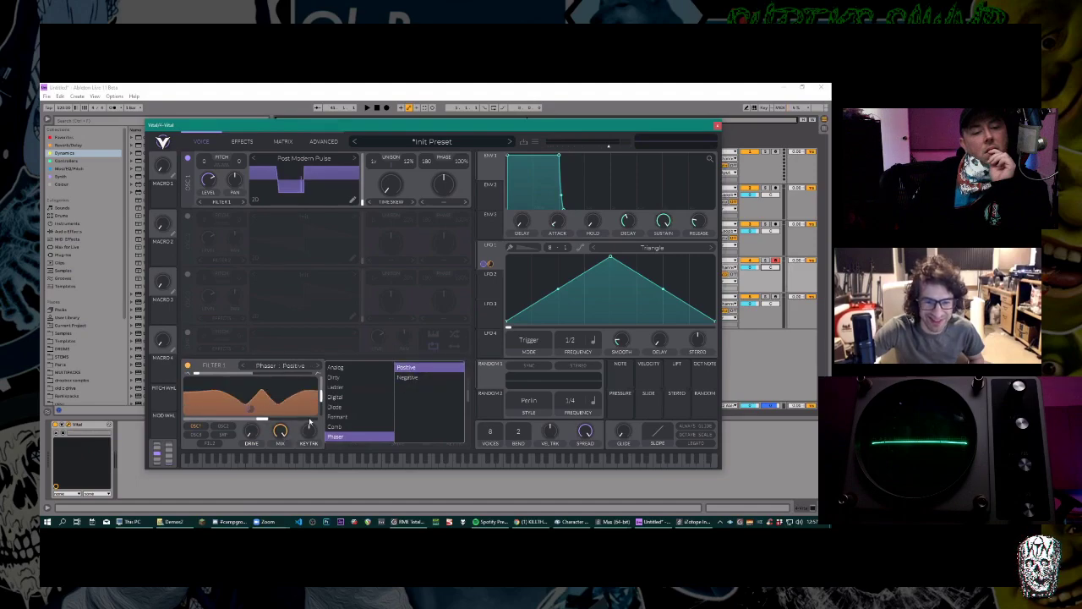
pyautogui.click(321, 397)
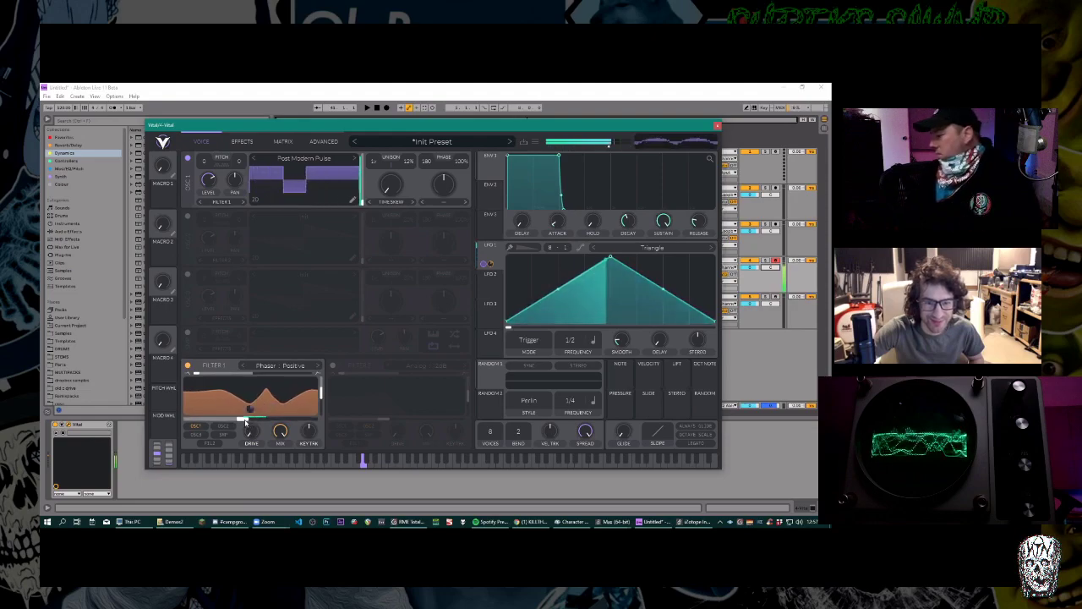
pyautogui.moveTo(272, 420)
pyautogui.mouseDown()
pyautogui.moveTo(233, 425)
pyautogui.moveTo(259, 420)
pyautogui.mouseUp()
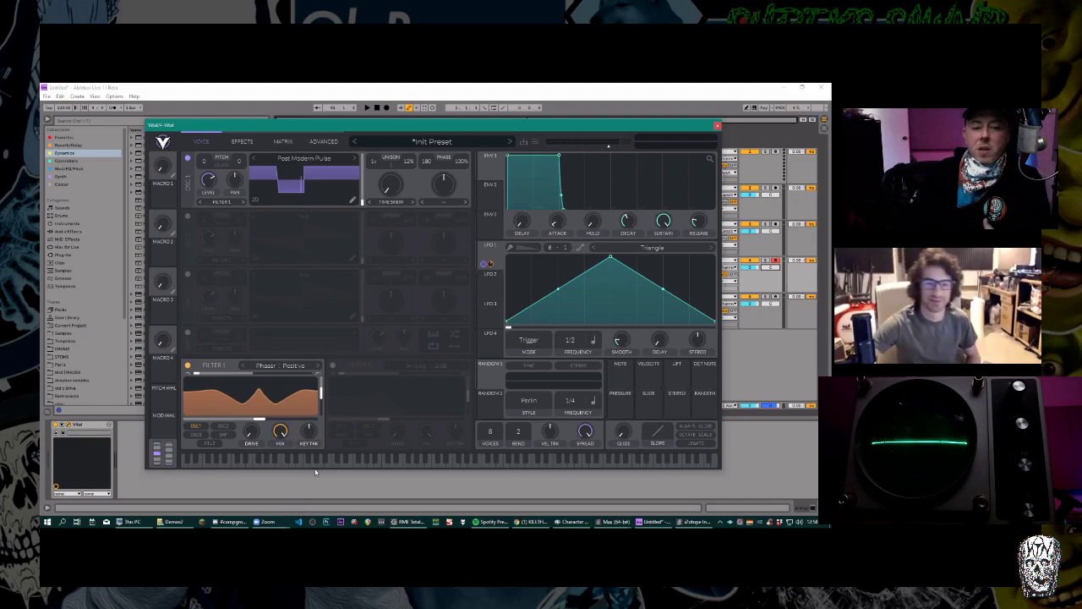
# Change Filter 1 to the Ladder 12dB type and lower its resonance slightly.
pyautogui.click(290, 366)
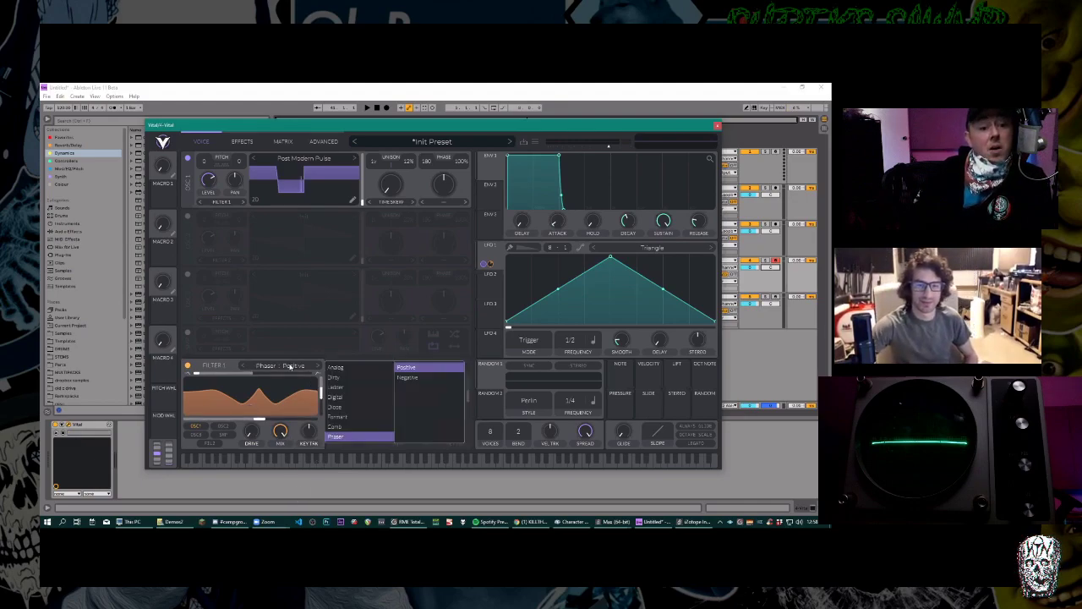
pyautogui.click(349, 389)
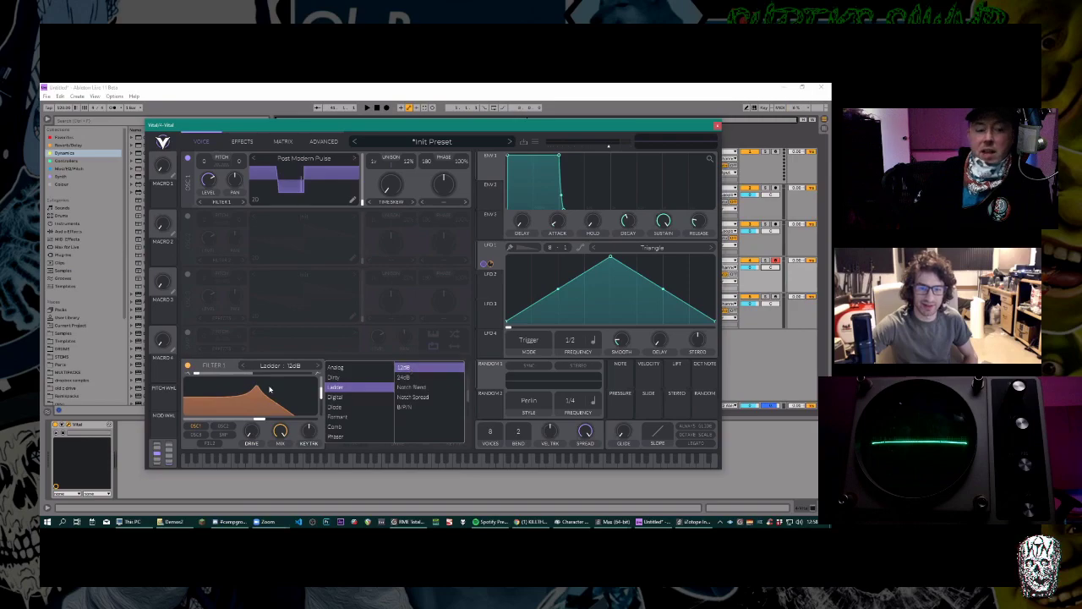
pyautogui.click(323, 399)
pyautogui.moveTo(325, 409)
pyautogui.mouseDown()
pyautogui.moveTo(329, 387)
pyautogui.moveTo(325, 404)
pyautogui.mouseUp()
pyautogui.moveTo(202, 374); pyautogui.dragTo(180, 384)
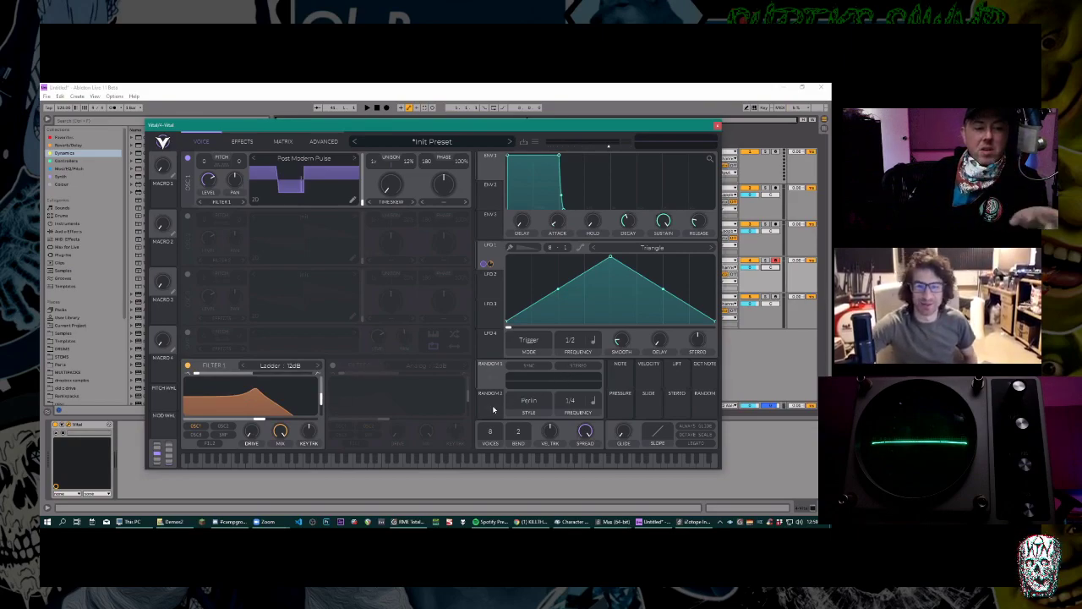
# Enable Filter 2 and set its type to Phaser Negative.
pyautogui.click(290, 366)
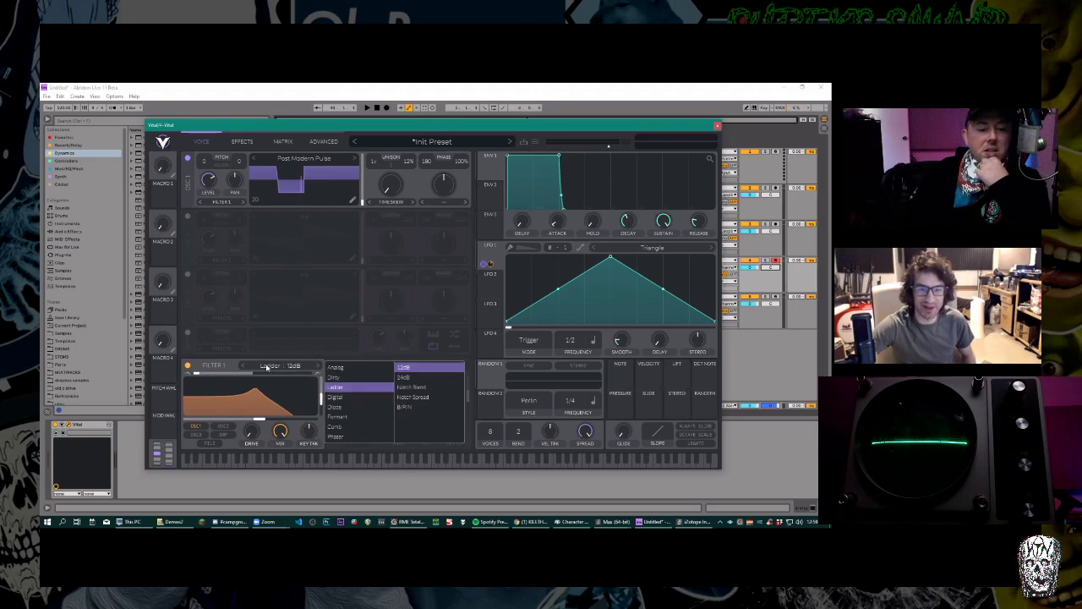
pyautogui.click(230, 368)
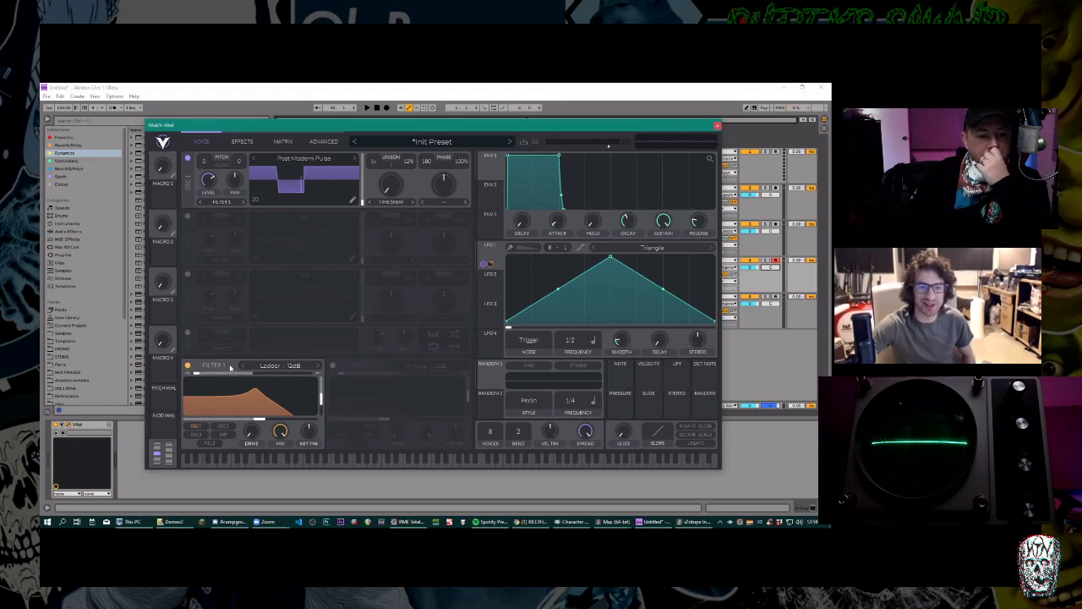
pyautogui.click(332, 365)
pyautogui.click(435, 365)
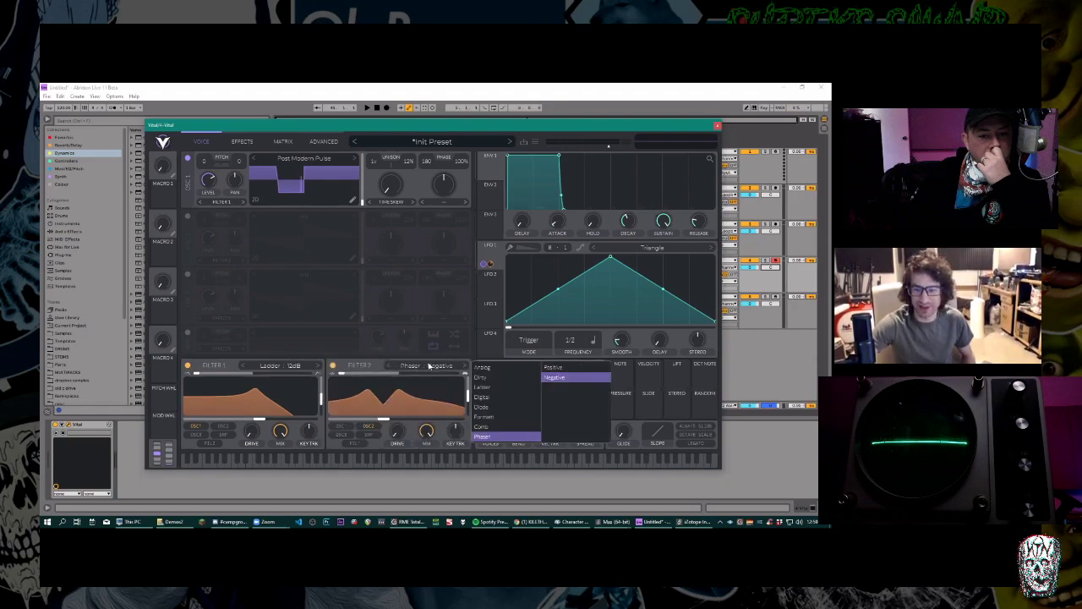
# Disable Filter 2, compare the voice and effects pages, and leave the effects page open.
pyautogui.click(332, 366)
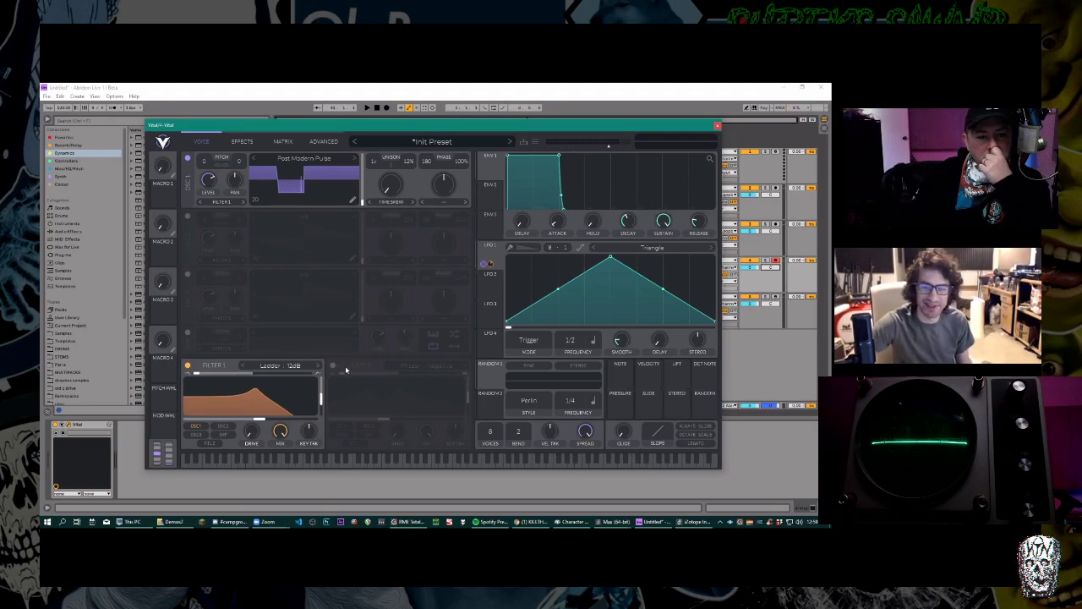
pyautogui.click(240, 141)
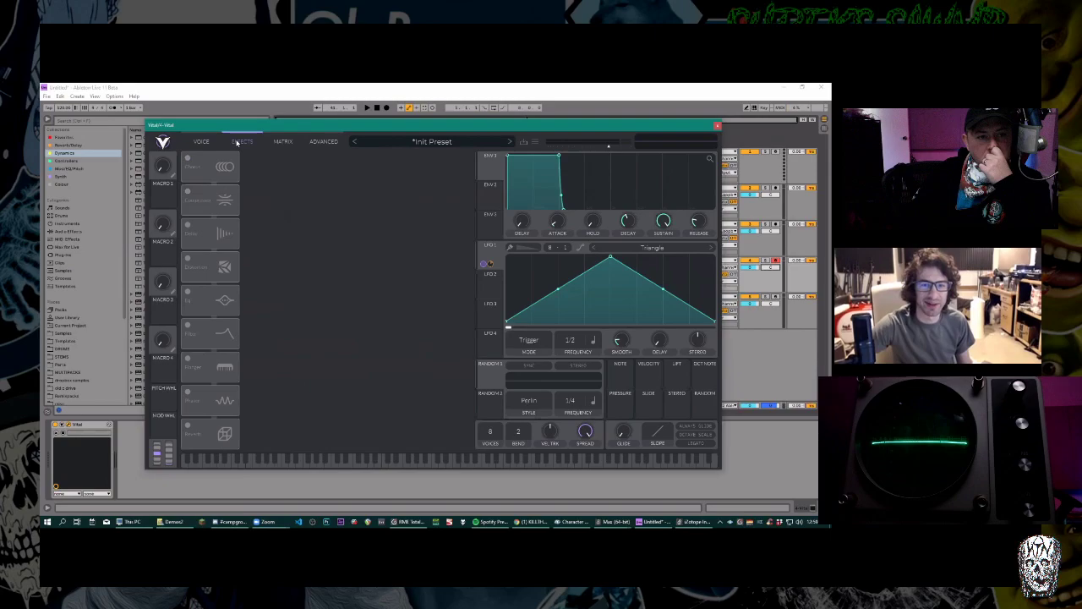
pyautogui.click(201, 141)
pyautogui.click(241, 142)
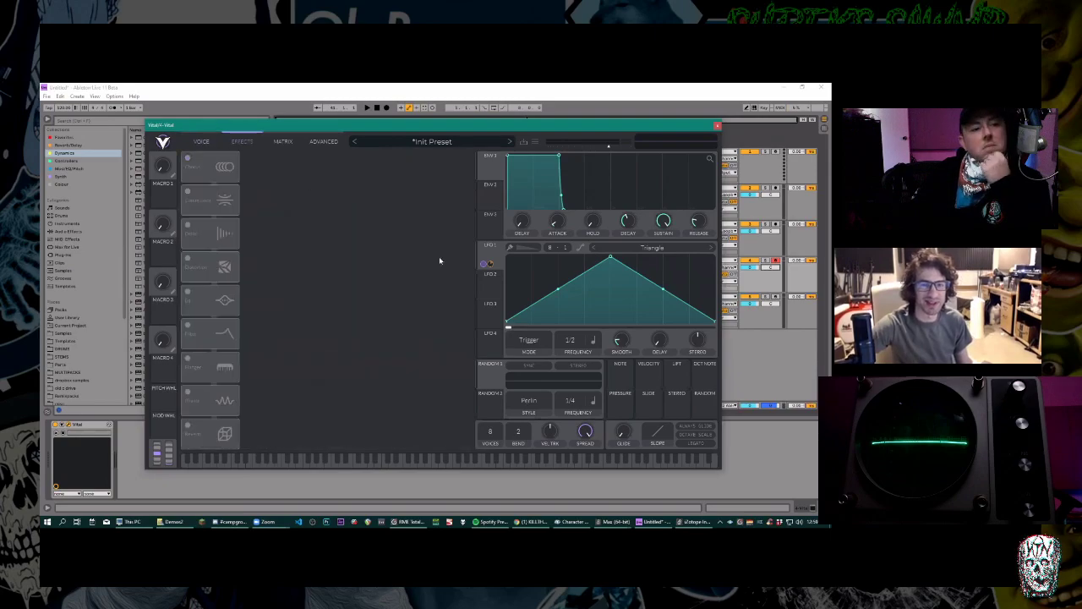
pyautogui.click(203, 141)
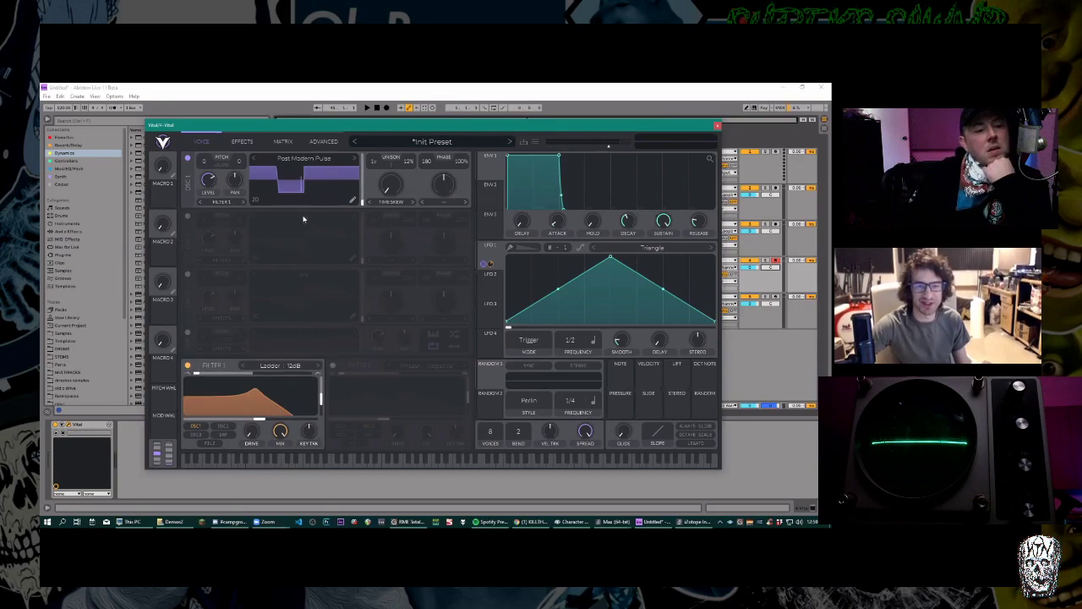
pyautogui.click(241, 141)
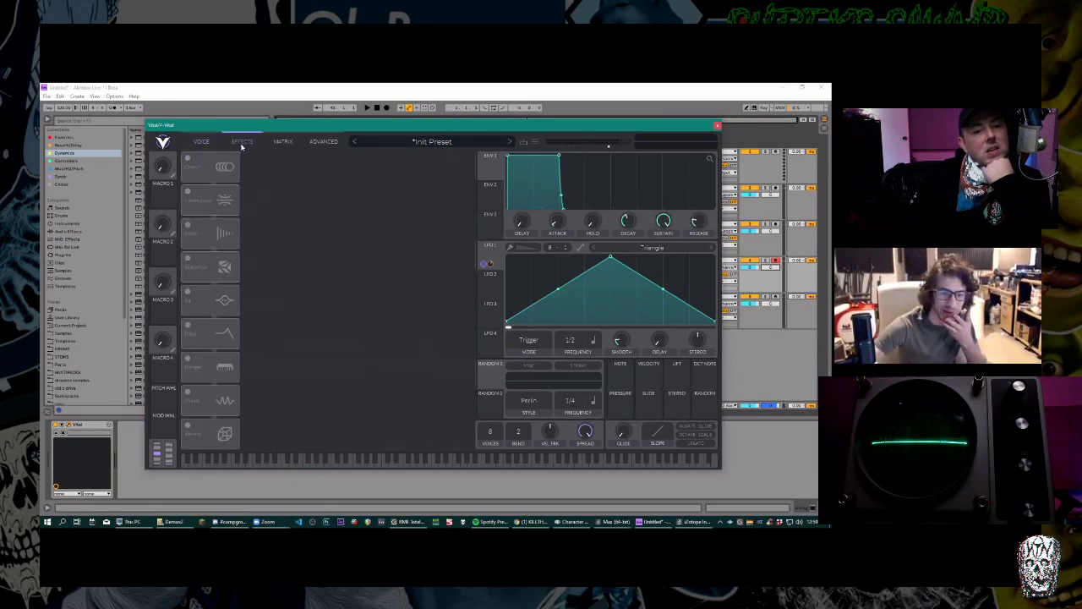
pyautogui.click(201, 141)
pyautogui.click(241, 142)
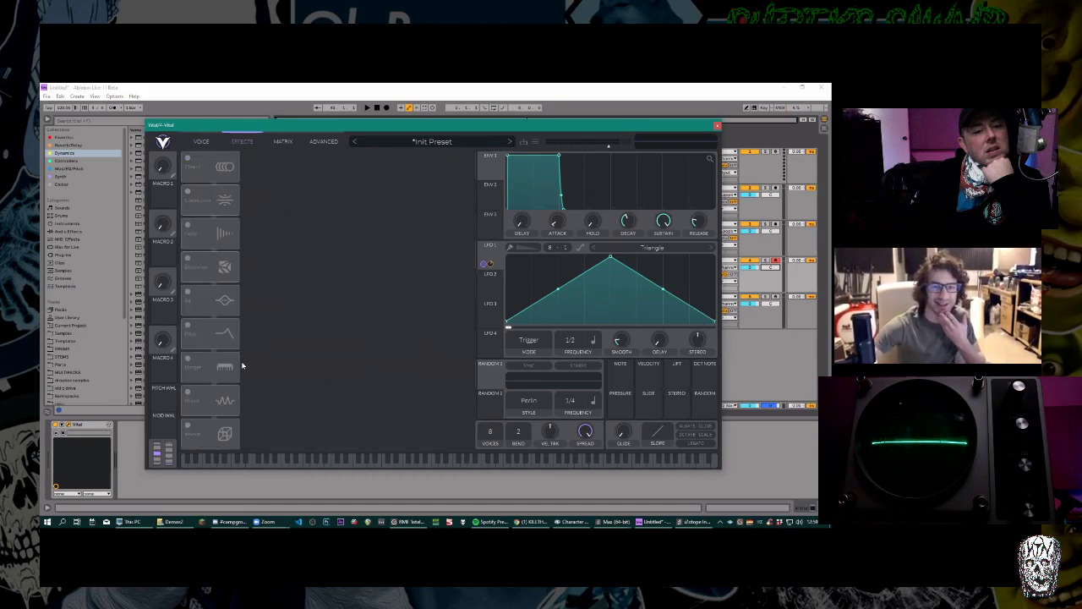
# Enable the Reverb effect and adjust its mix, cutoff, size and time.
pyautogui.click(188, 427)
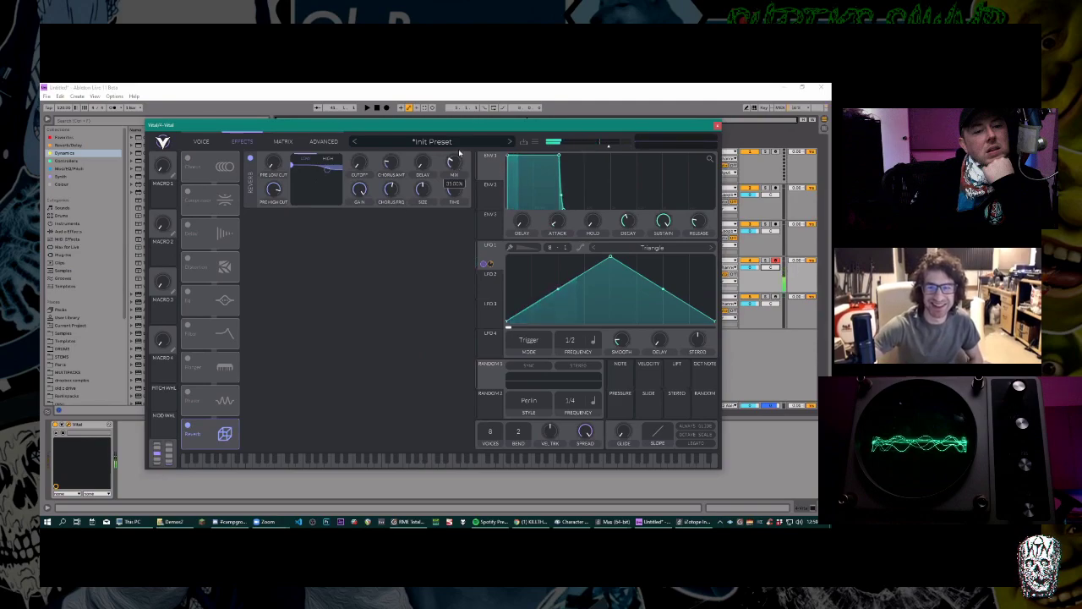
pyautogui.moveTo(454, 162); pyautogui.dragTo(463, 112)
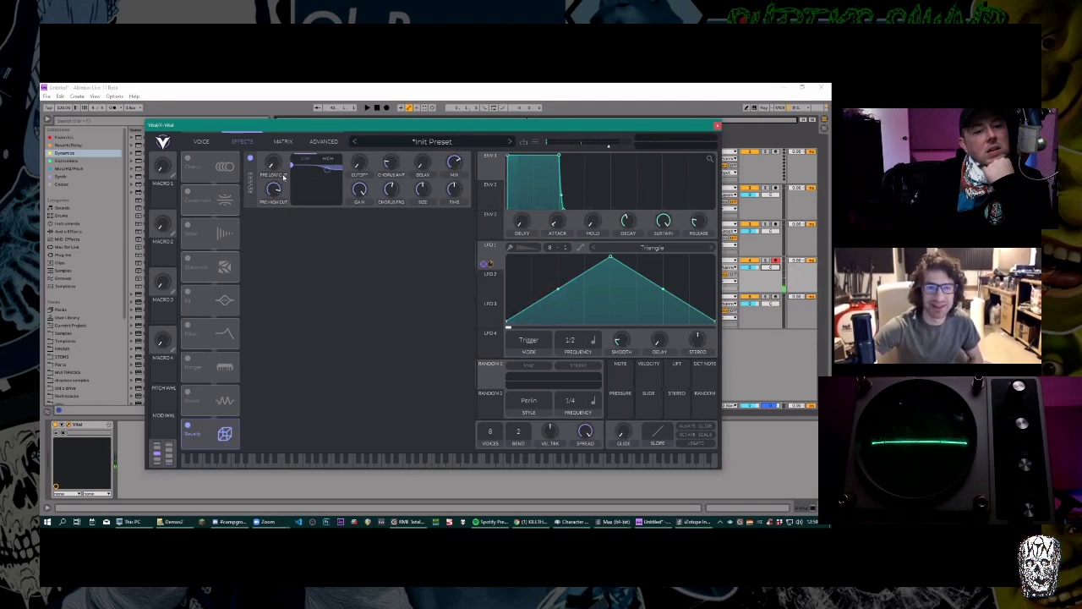
pyautogui.moveTo(359, 163); pyautogui.dragTo(361, 127)
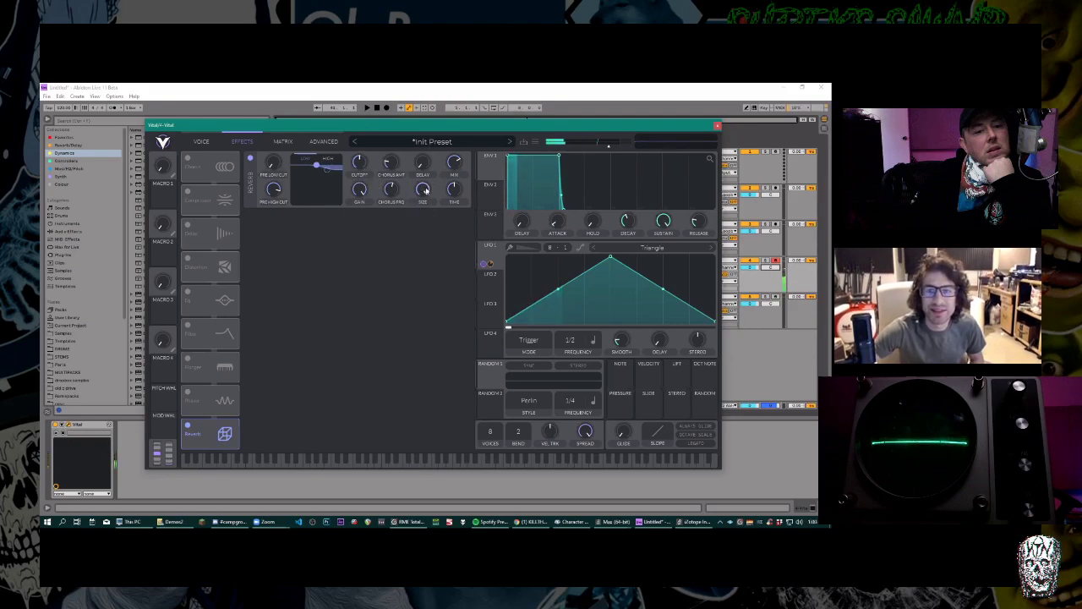
pyautogui.moveTo(458, 193); pyautogui.dragTo(463, 102)
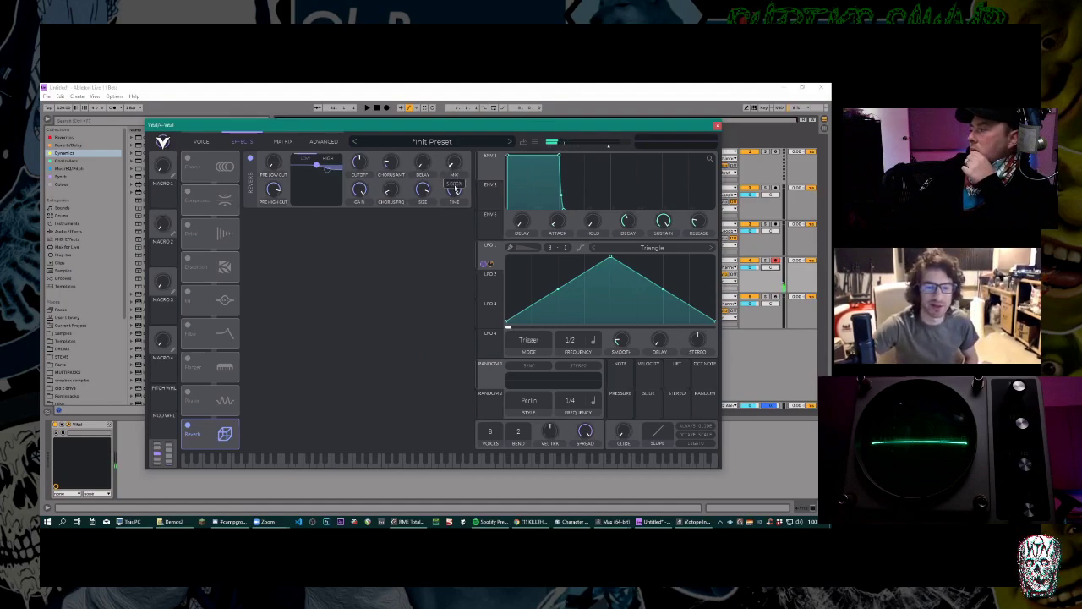
# Try the Digital 12dB, Formant AOIE and Ladder 12dB types on Filter 1 of the voice page.
pyautogui.click(203, 142)
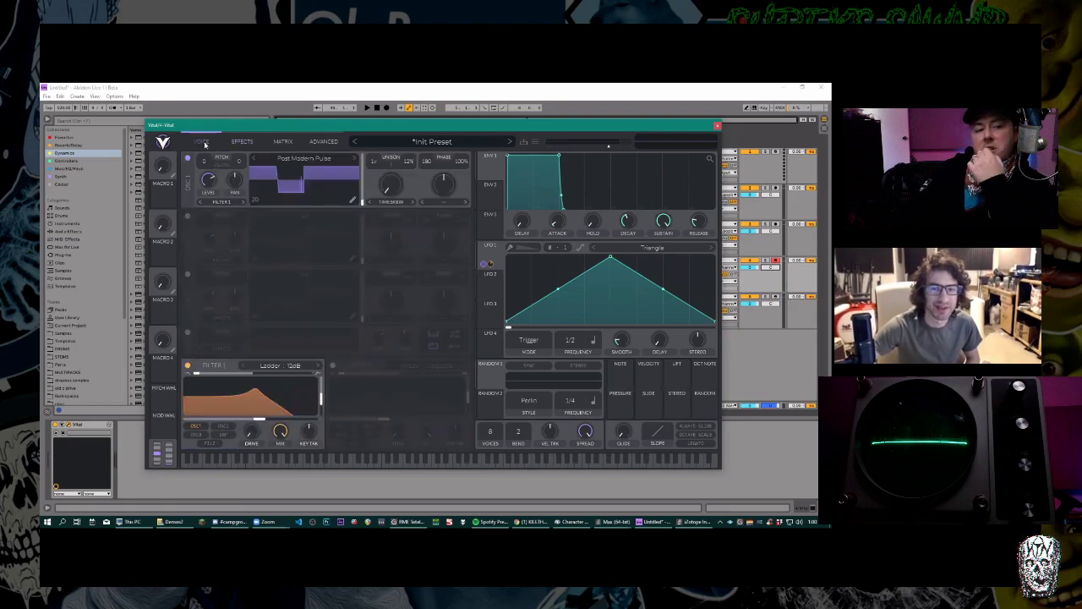
pyautogui.click(287, 366)
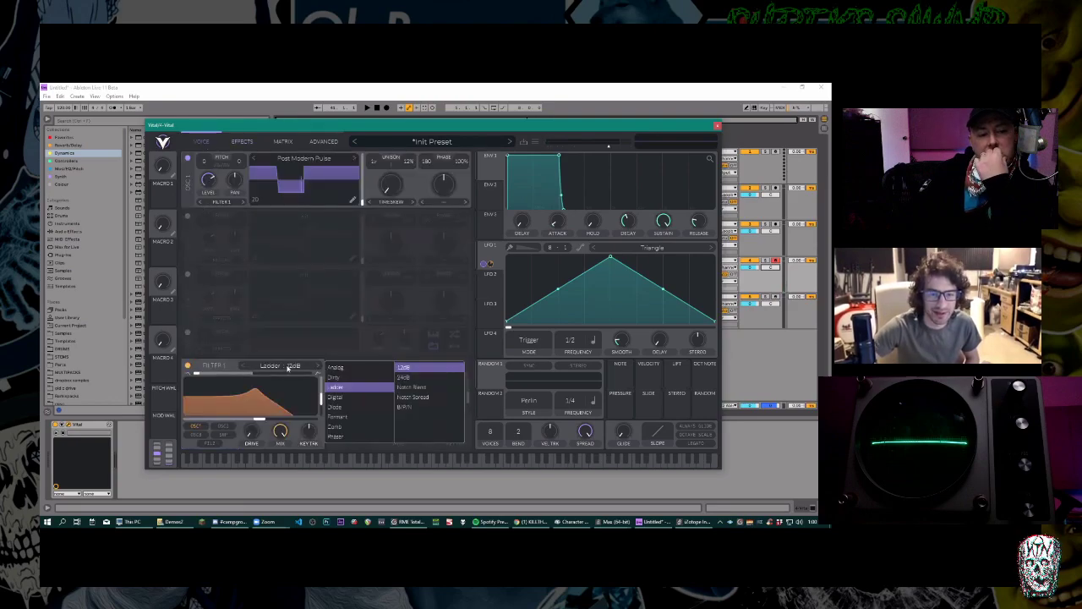
pyautogui.click(363, 399)
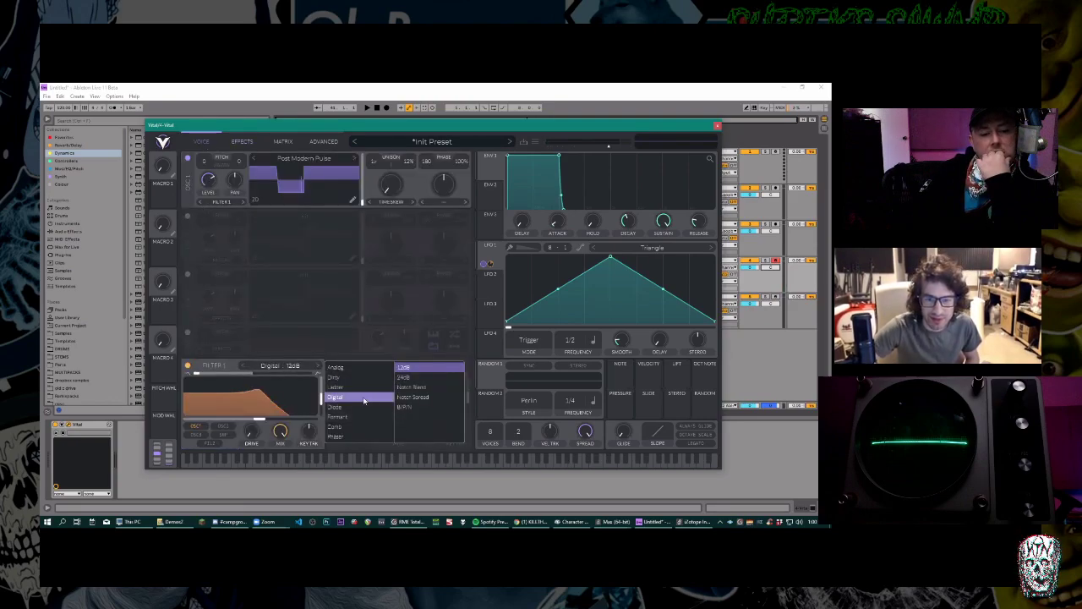
pyautogui.click(362, 417)
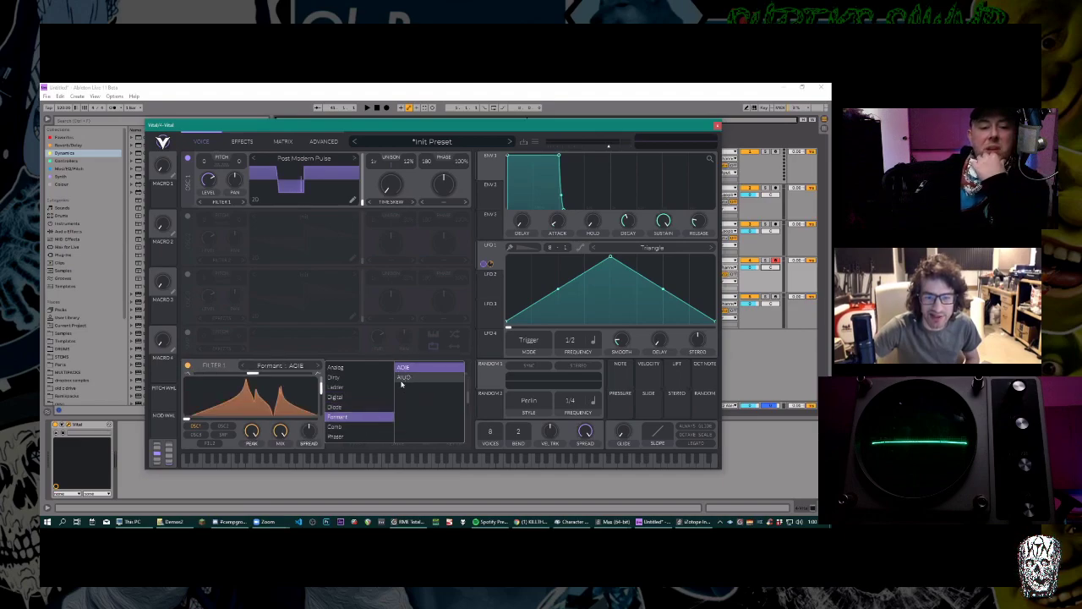
pyautogui.click(355, 386)
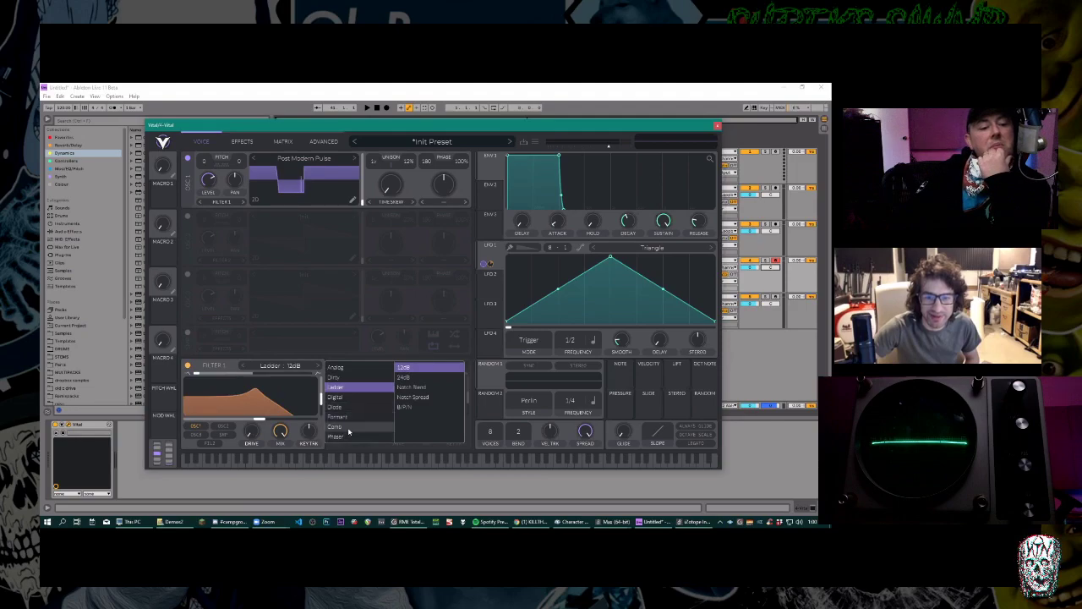
# Switch Filter 1 to Comb, trying Low High Comb and settling on Band Spread Flange+, and sweep the blend.
pyautogui.click(348, 428)
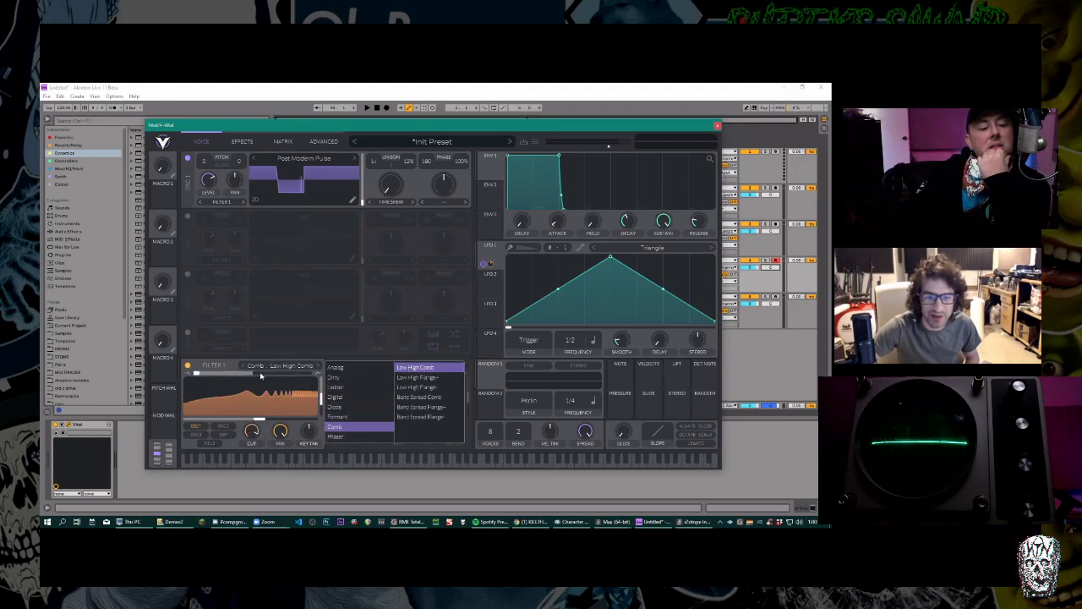
pyautogui.click(426, 372)
pyautogui.moveTo(202, 374)
pyautogui.mouseDown()
pyautogui.moveTo(222, 378)
pyautogui.moveTo(191, 382)
pyautogui.mouseUp()
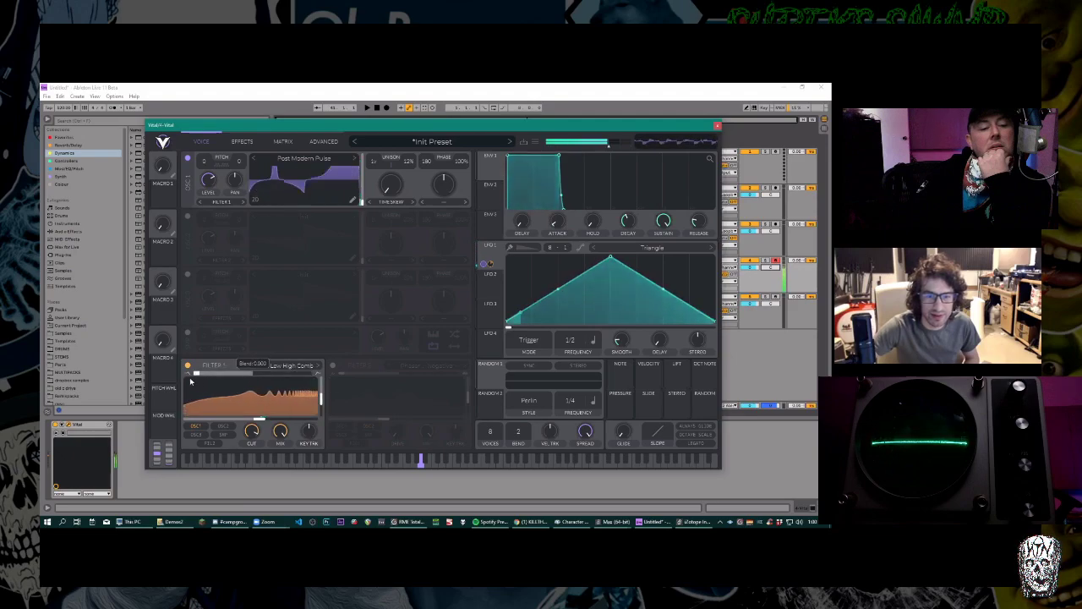
pyautogui.click(287, 365)
pyautogui.click(420, 406)
pyautogui.moveTo(224, 374); pyautogui.dragTo(254, 397)
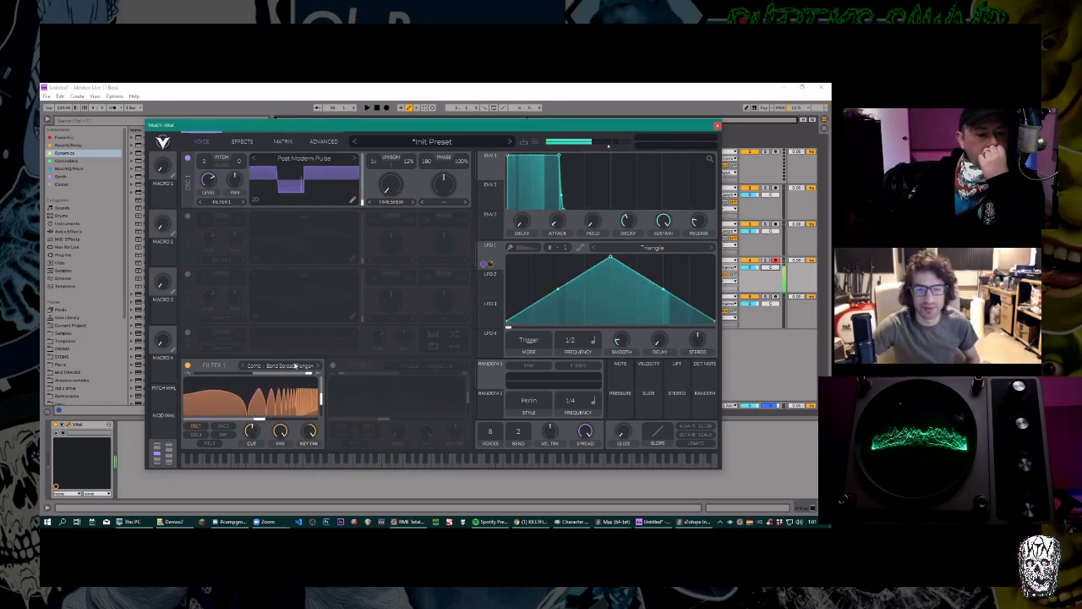
# Move the Vital window away from the device chain and open Serum's plugin window.
pyautogui.click(83, 426)
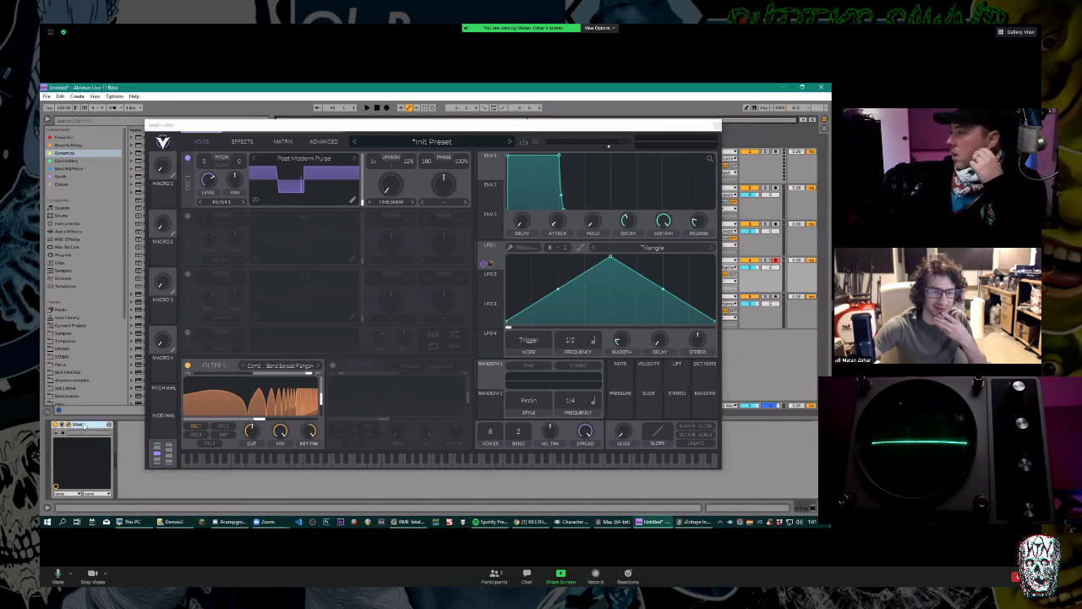
pyautogui.rightClick(83, 426)
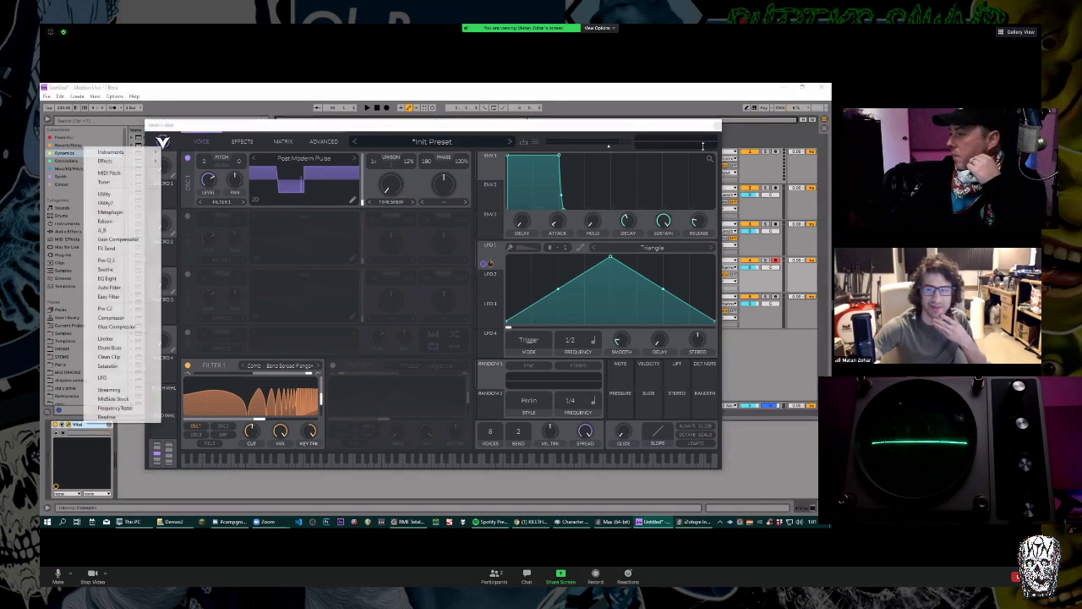
pyautogui.click(664, 125)
pyautogui.moveTo(664, 125); pyautogui.dragTo(611, 150)
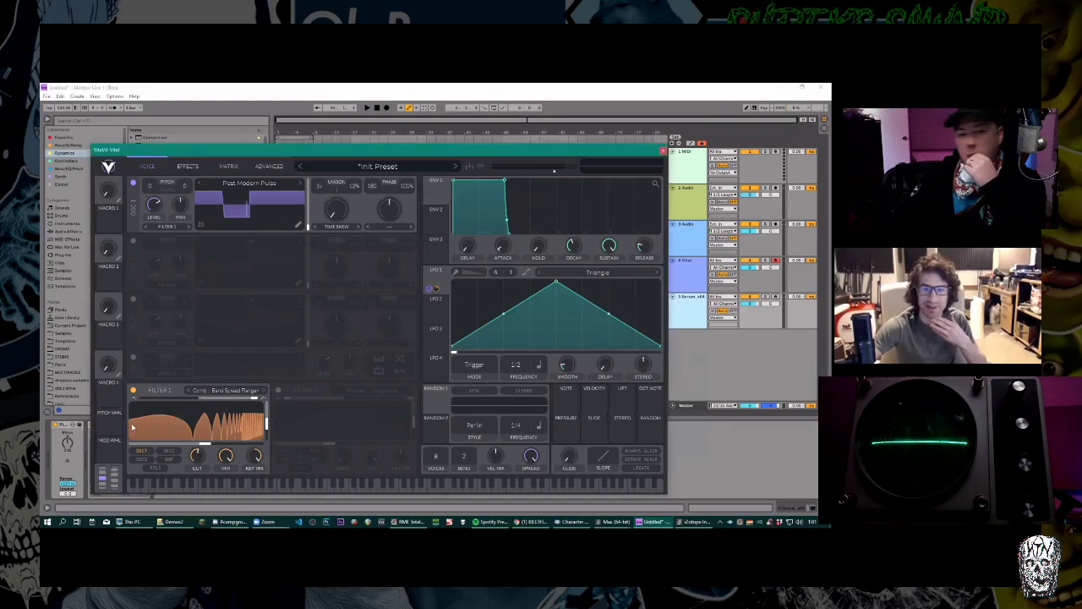
pyautogui.moveTo(186, 149); pyautogui.dragTo(325, 115)
pyautogui.click(105, 425)
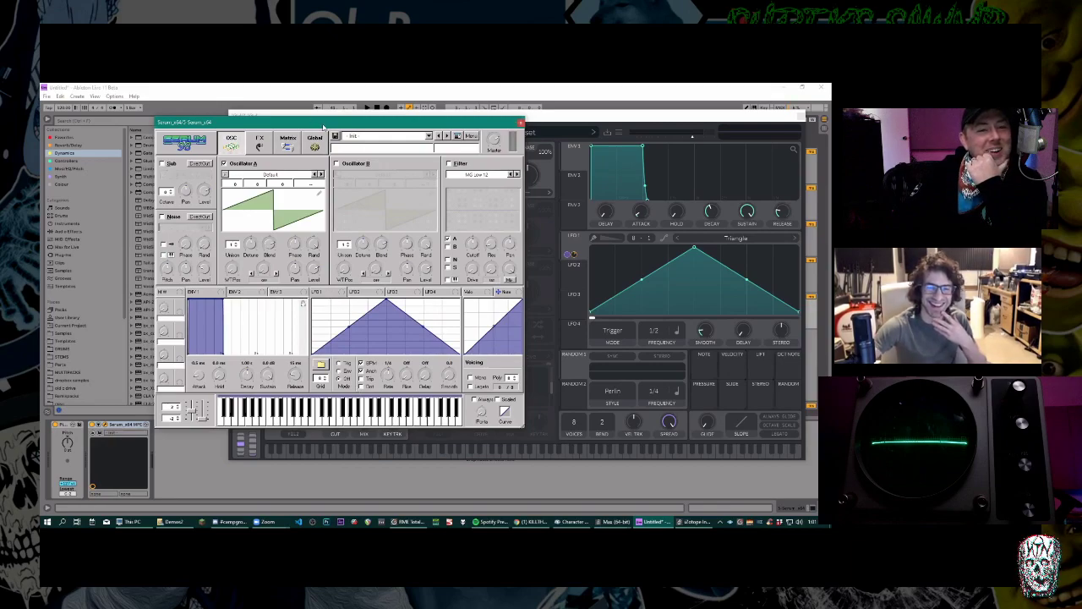
# Reposition the Serum window over Vital and close it.
pyautogui.moveTo(345, 116); pyautogui.dragTo(341, 116)
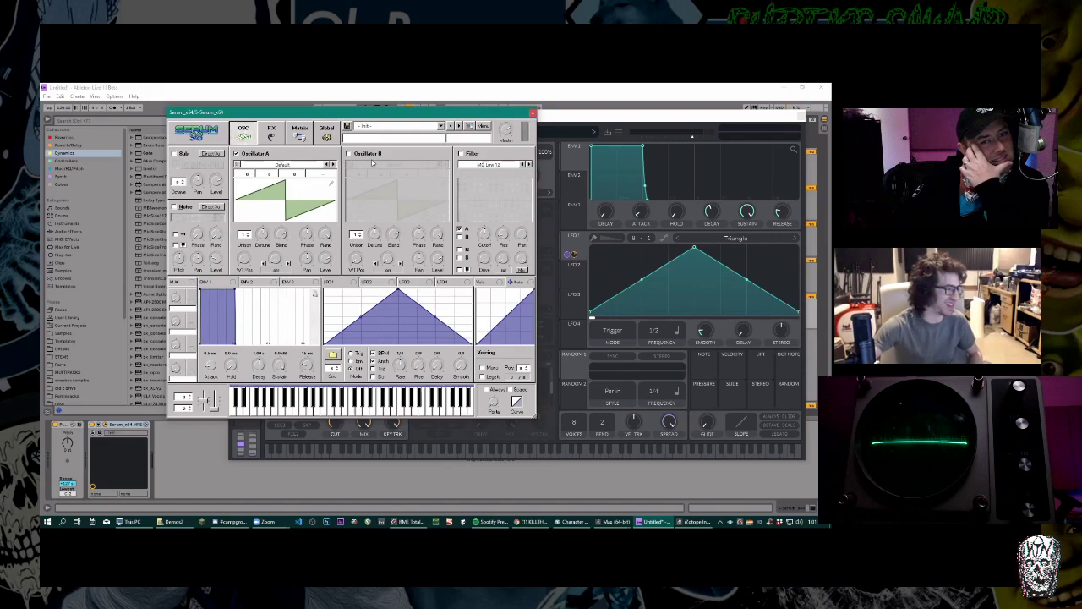
pyautogui.moveTo(439, 114); pyautogui.dragTo(456, 112)
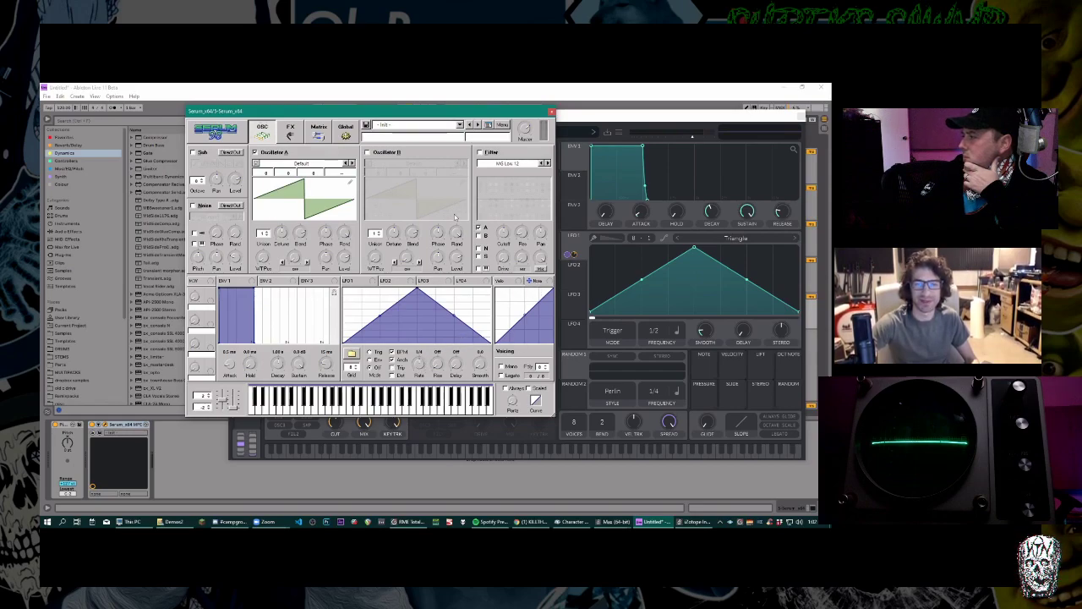
pyautogui.click(552, 112)
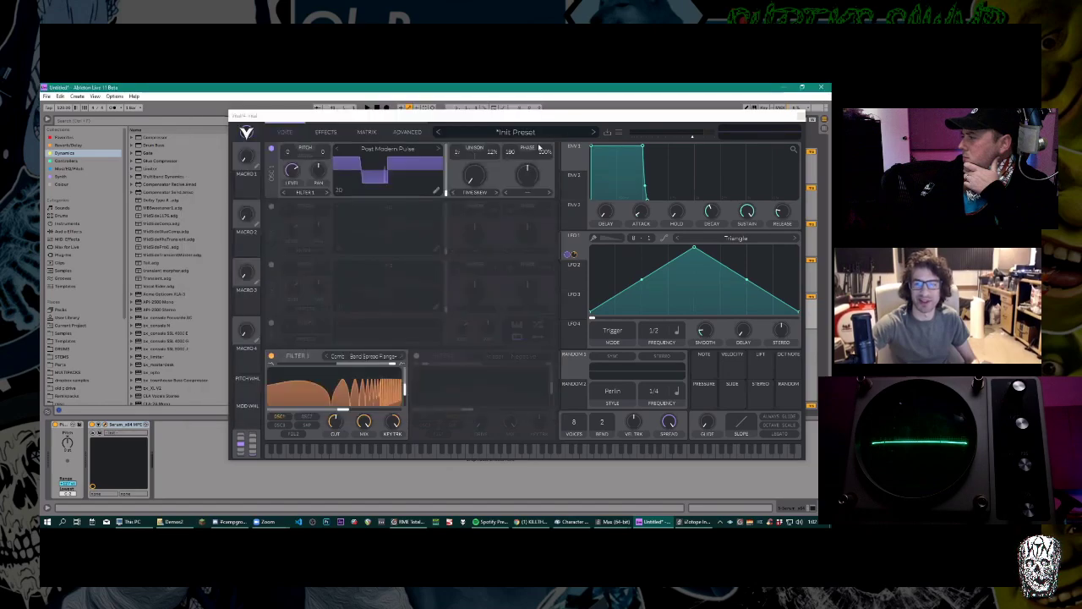
# Reopen Serum's plugin window for comparison and bring Vital back to the front.
pyautogui.click(393, 421)
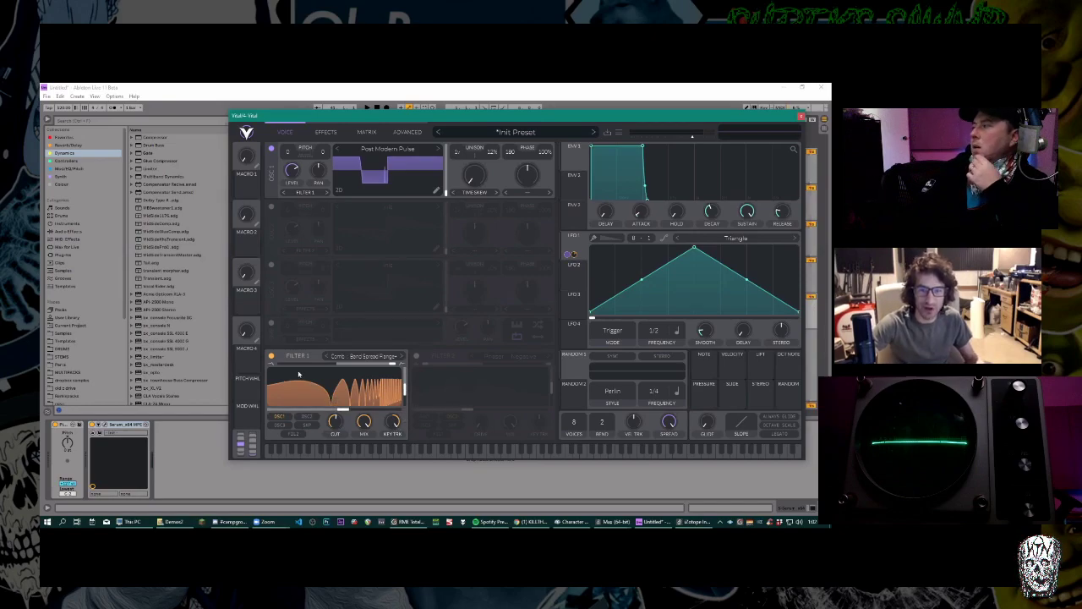
pyautogui.click(114, 424)
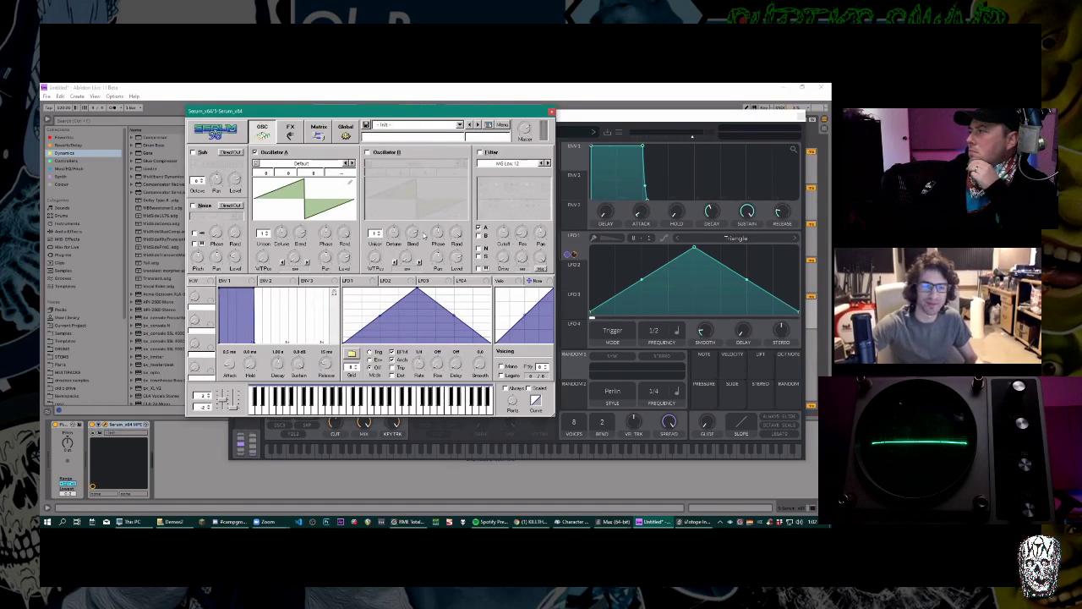
pyautogui.click(479, 425)
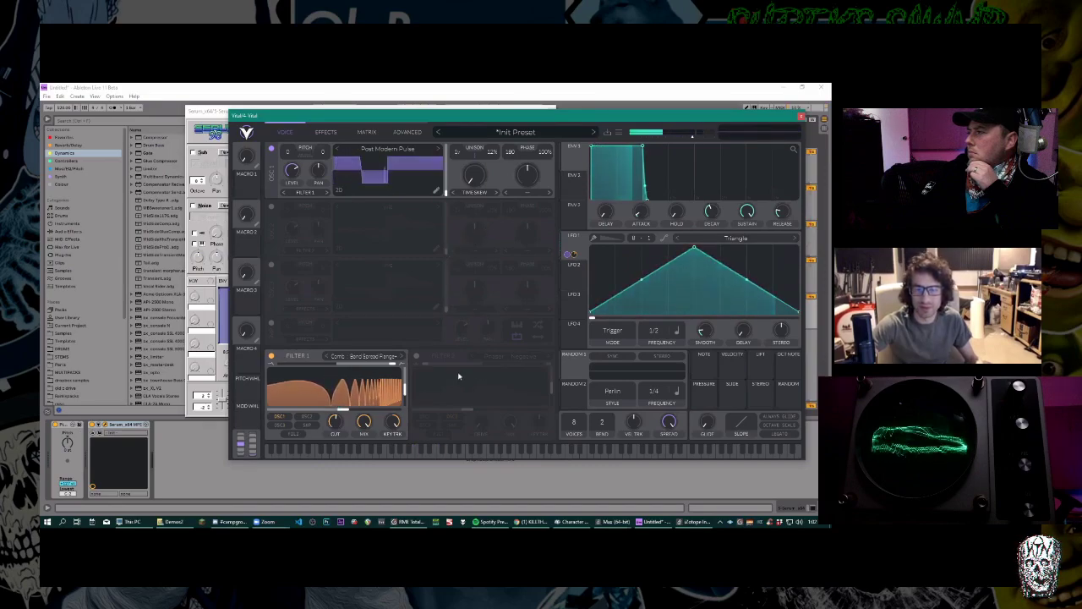
# Replace the active Reverb effect with a Soft Clip Distortion and raise its drive.
pyautogui.click(323, 133)
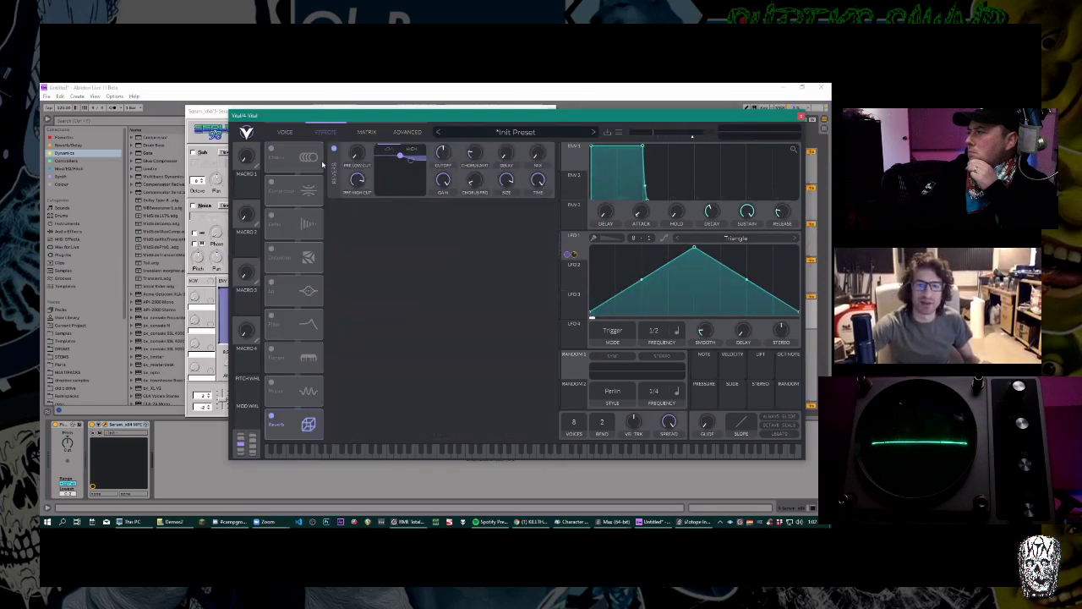
pyautogui.click(271, 416)
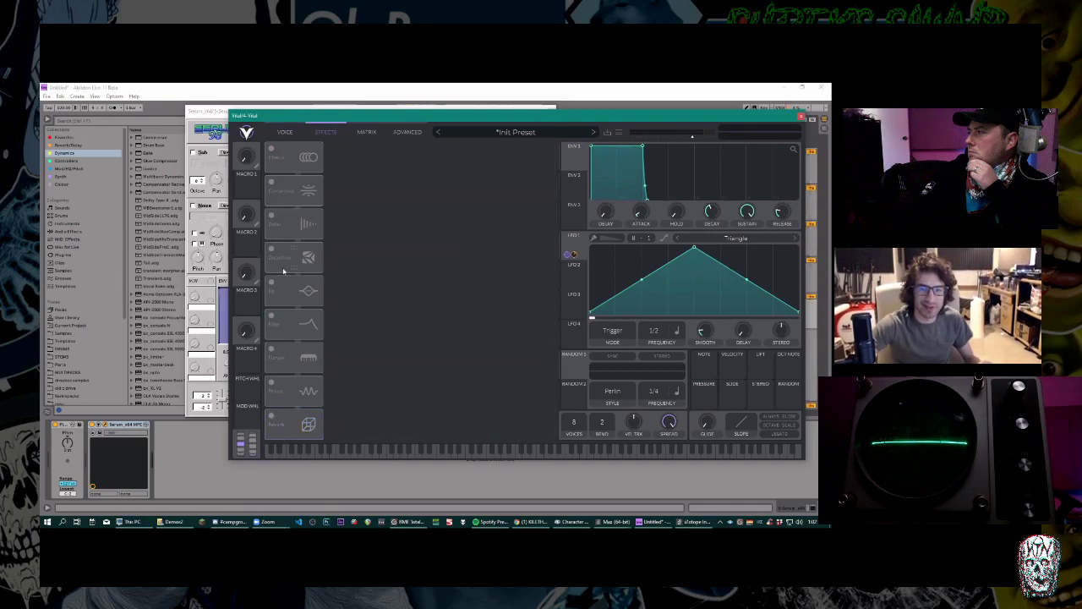
pyautogui.click(271, 251)
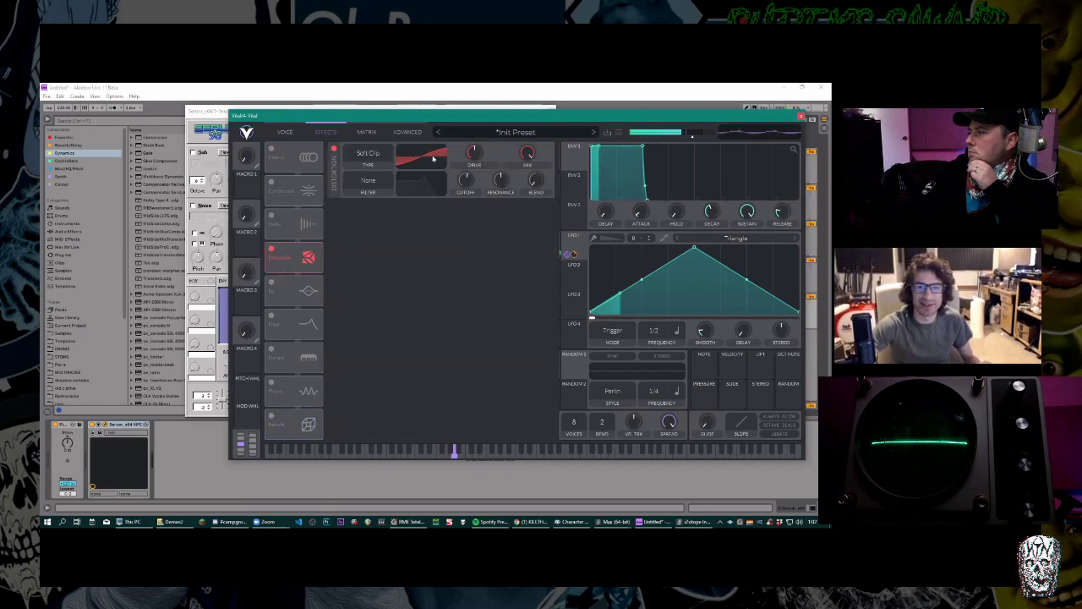
pyautogui.moveTo(474, 152); pyautogui.dragTo(486, 114)
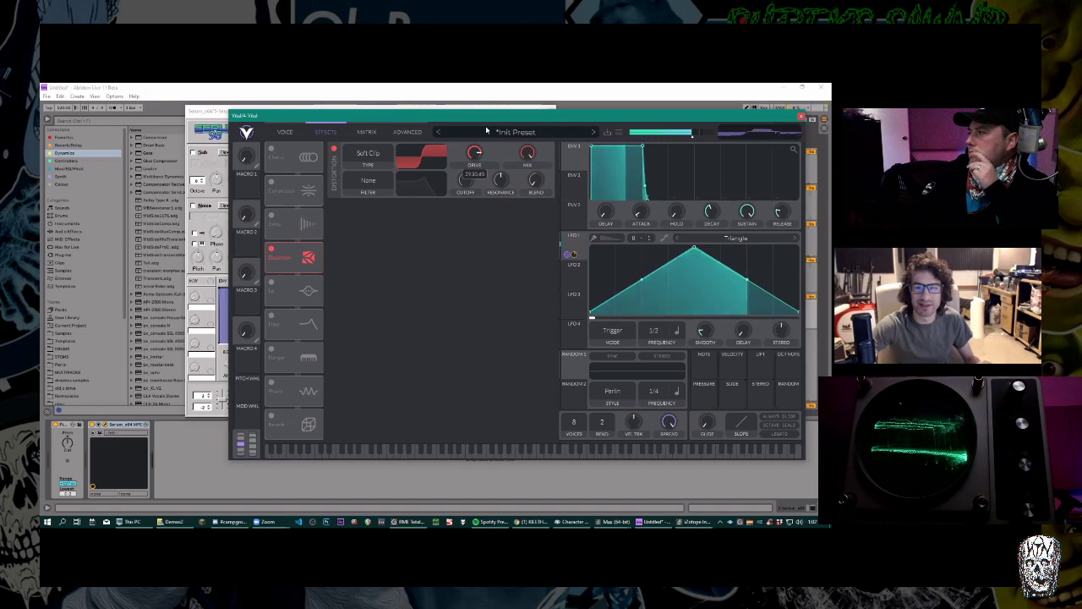
# Set the Distortion effect's filter to Pre and lower its resonance.
pyautogui.click(372, 183)
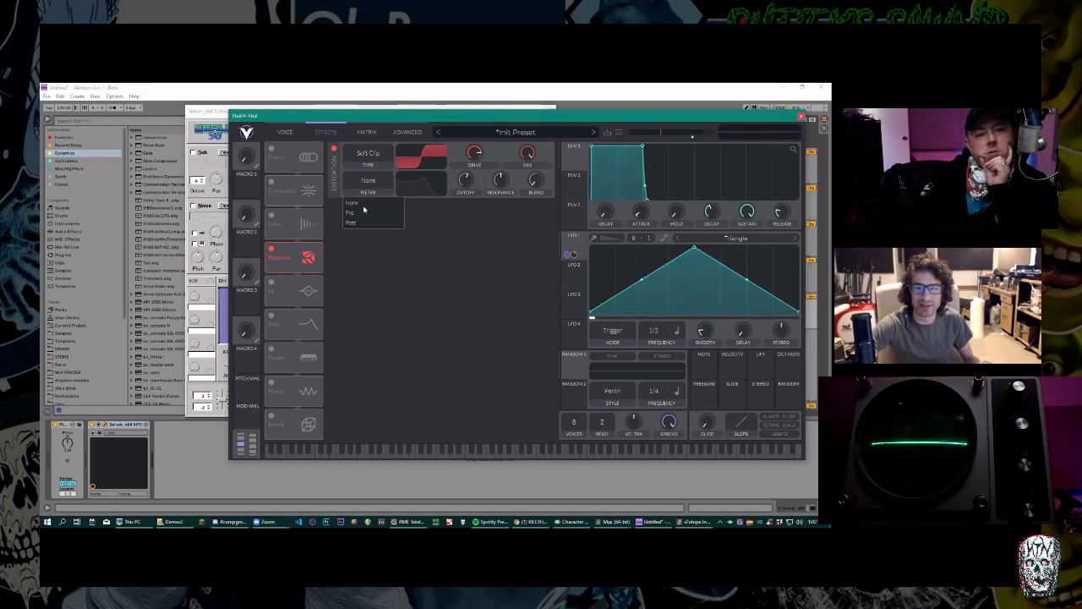
pyautogui.click(368, 212)
pyautogui.moveTo(472, 183)
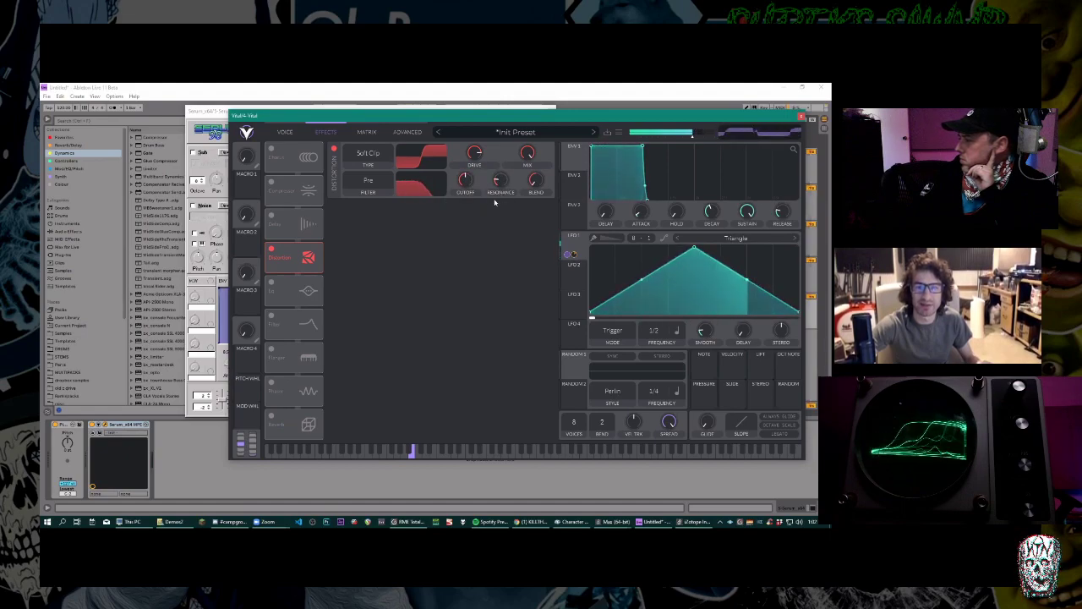
# Change the distortion type to Hard Clip and sweep the pre-filter's cutoff and resonance.
pyautogui.click(369, 155)
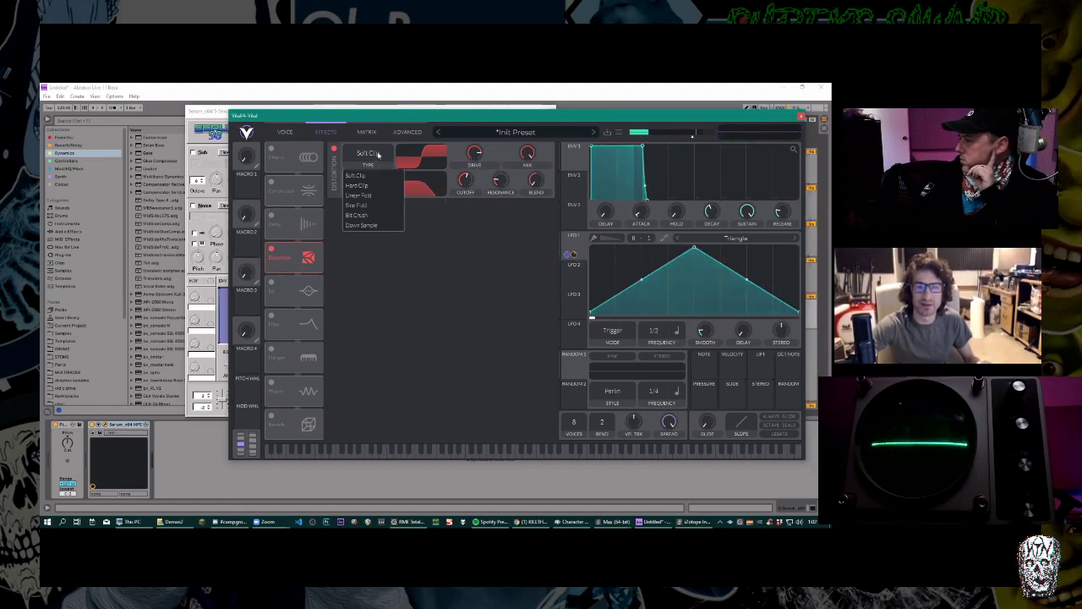
pyautogui.click(365, 182)
pyautogui.moveTo(477, 196)
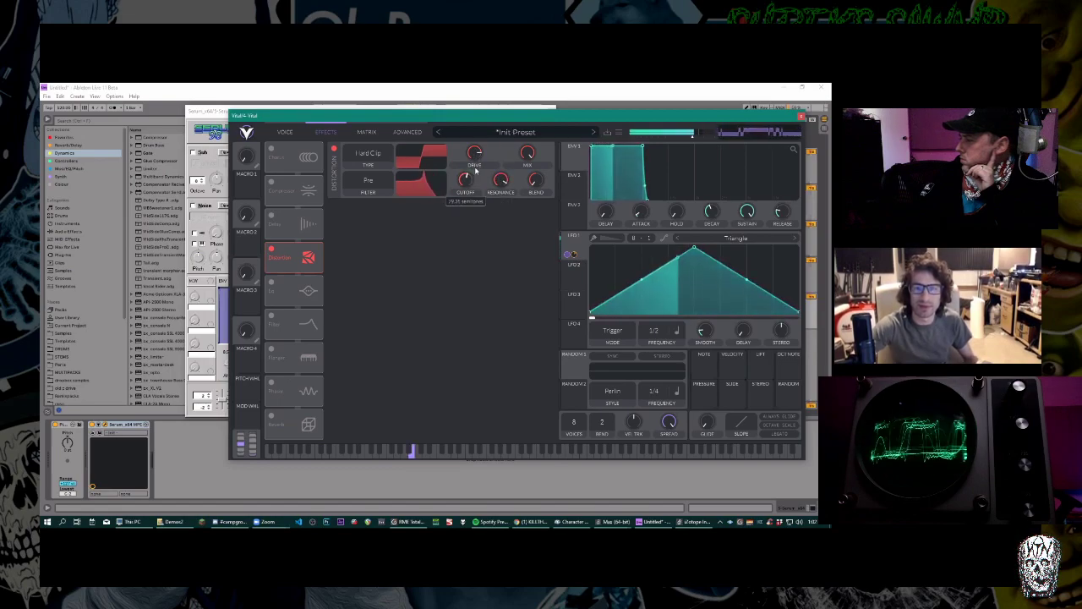
pyautogui.moveTo(472, 181); pyautogui.dragTo(502, 213)
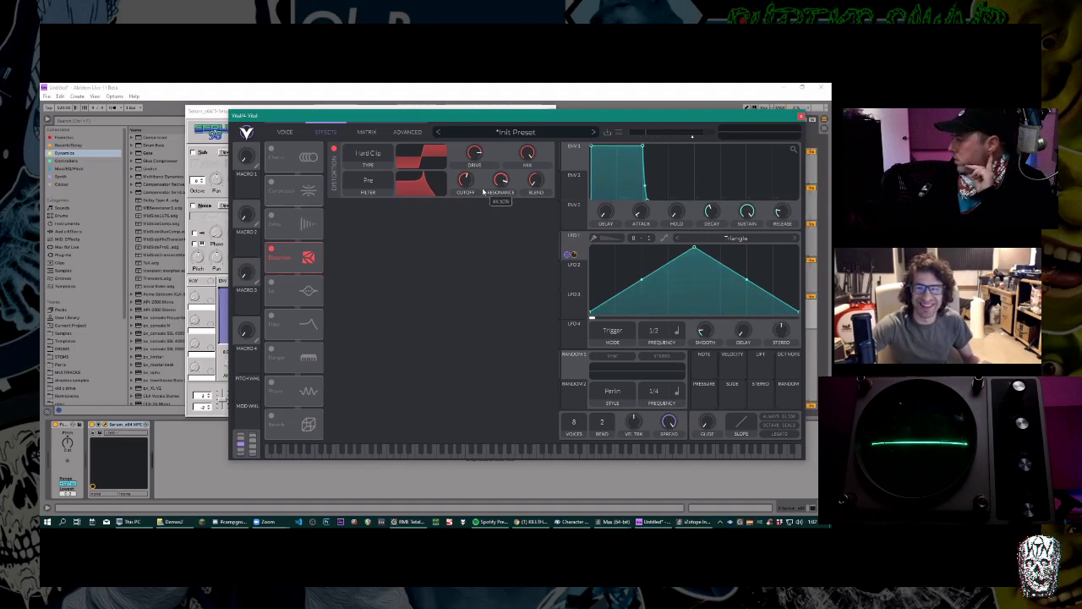
pyautogui.moveTo(471, 191)
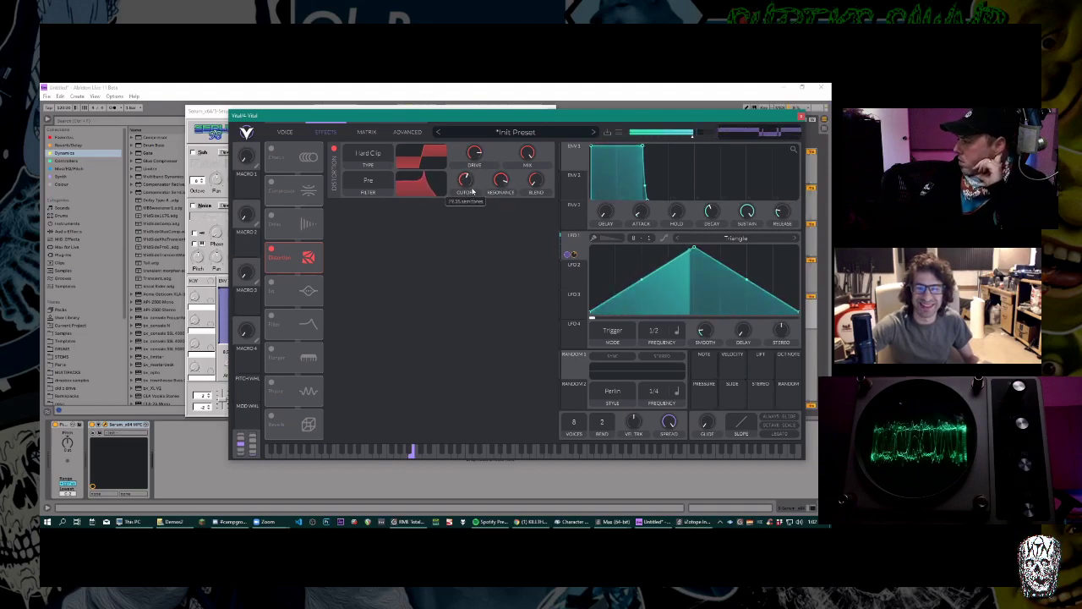
pyautogui.moveTo(501, 180); pyautogui.dragTo(507, 212)
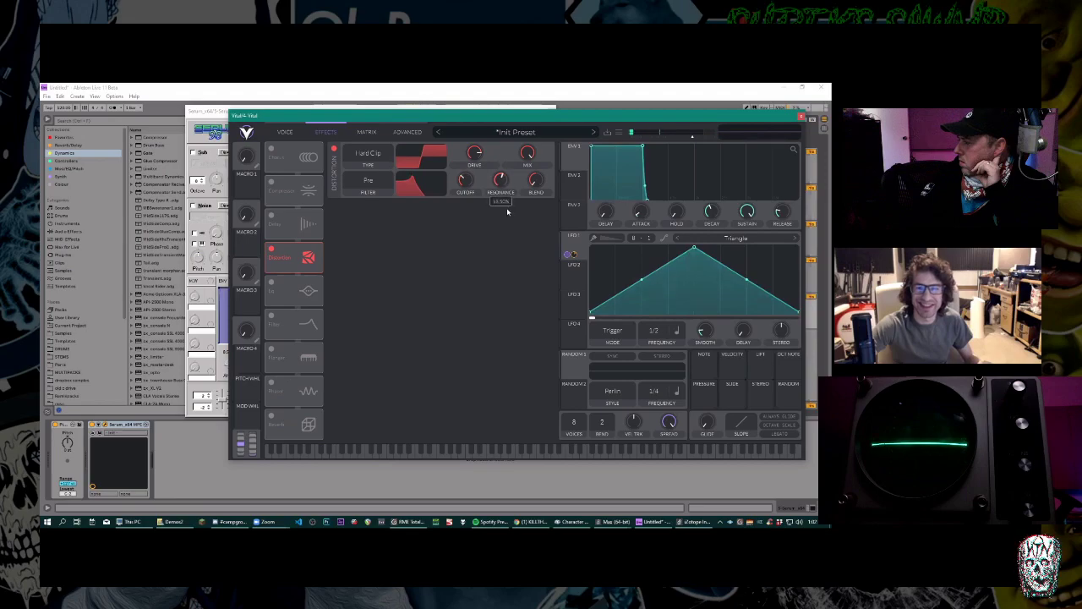
# Try the Linear Fold distortion type with a different drive and cutoff, and toggle the effect off and on.
pyautogui.click(377, 154)
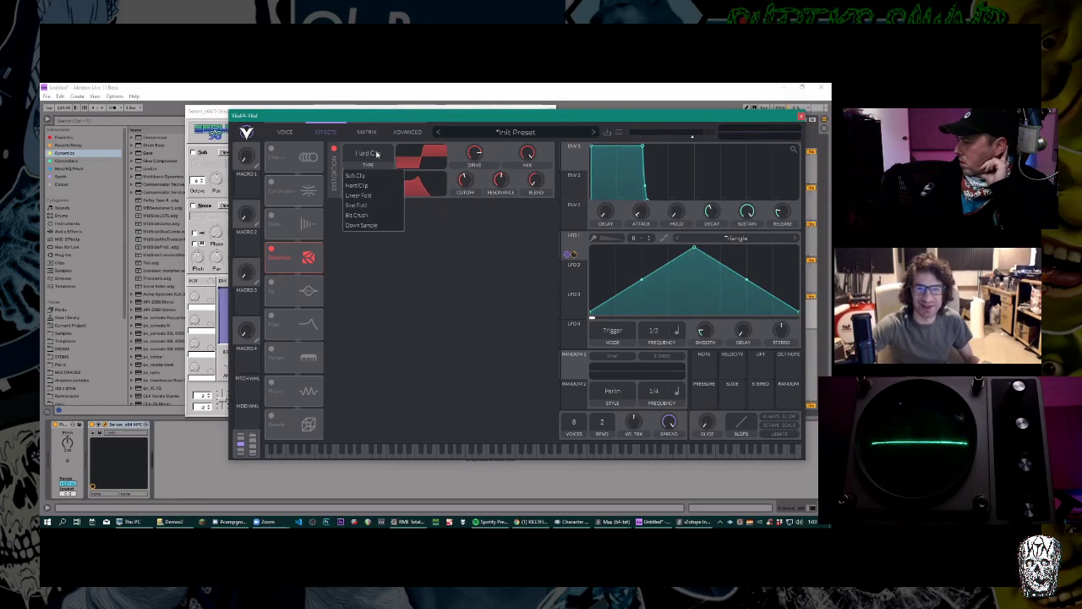
pyautogui.click(376, 196)
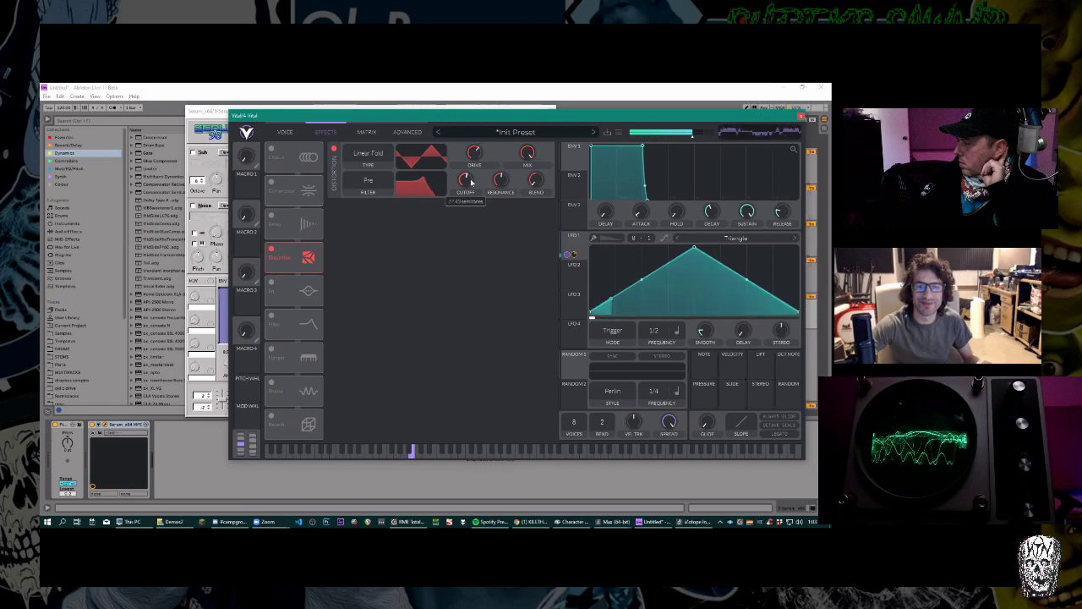
pyautogui.click(369, 154)
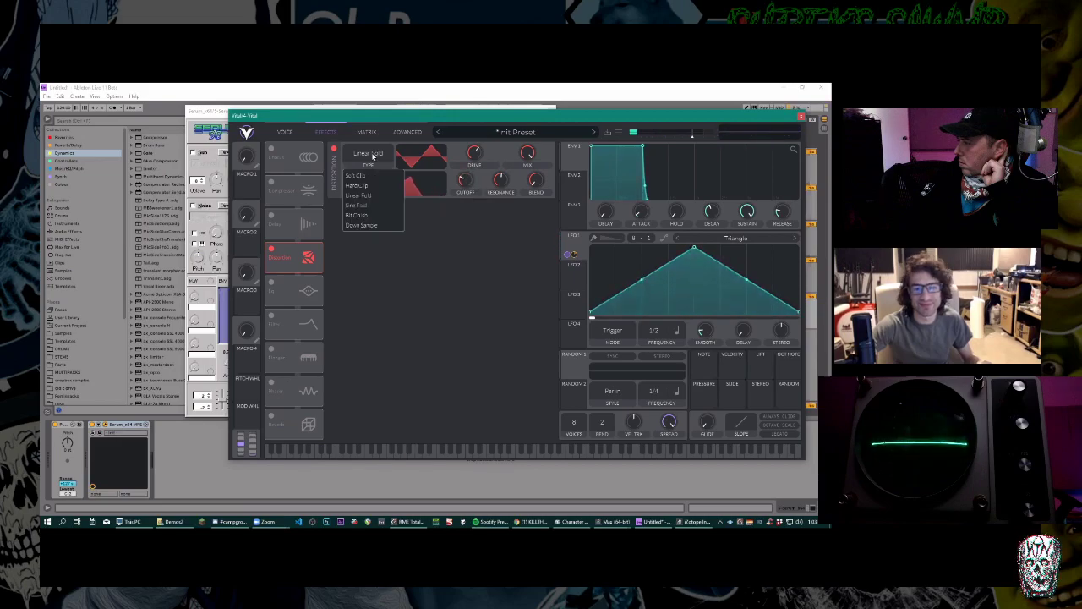
pyautogui.click(434, 232)
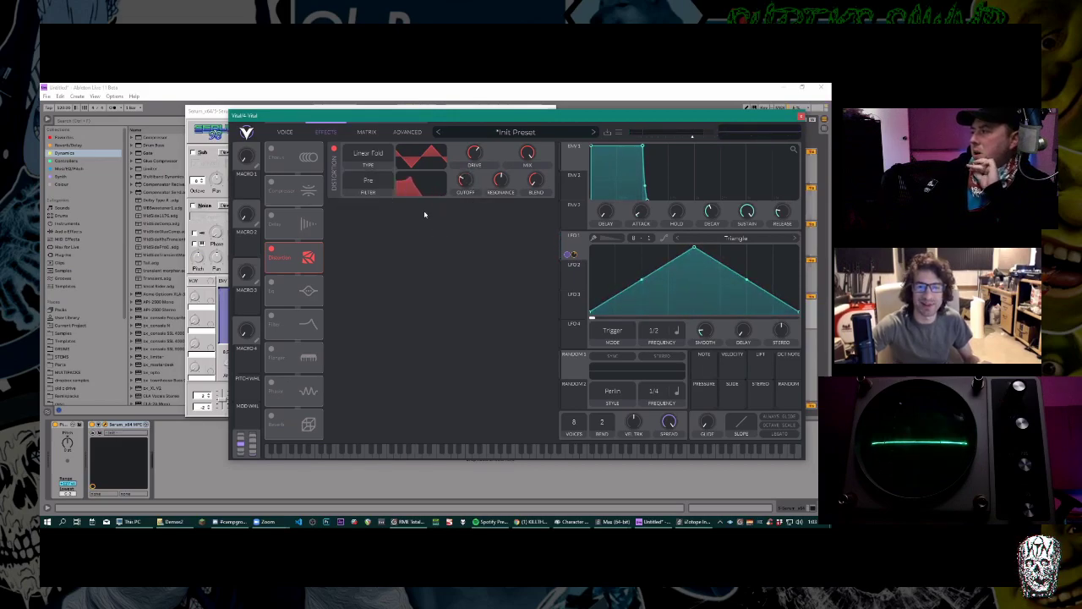
pyautogui.click(335, 151)
pyautogui.click(335, 152)
# Switch the distortion type to Bit Crush, sweep the pre-filter's cutoff and bring the drive down low.
pyautogui.click(372, 155)
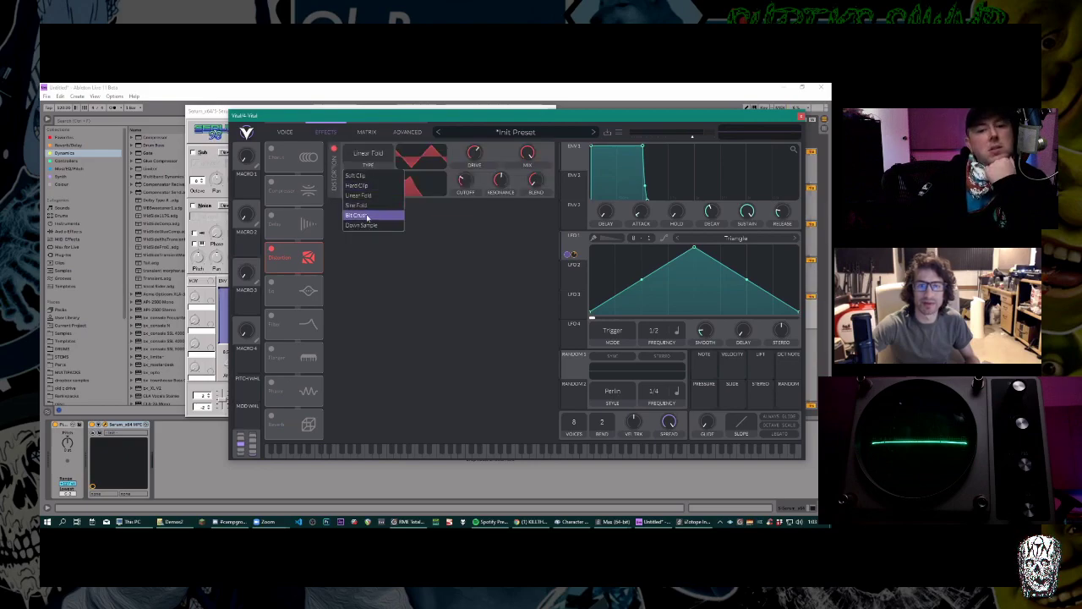
pyautogui.click(368, 216)
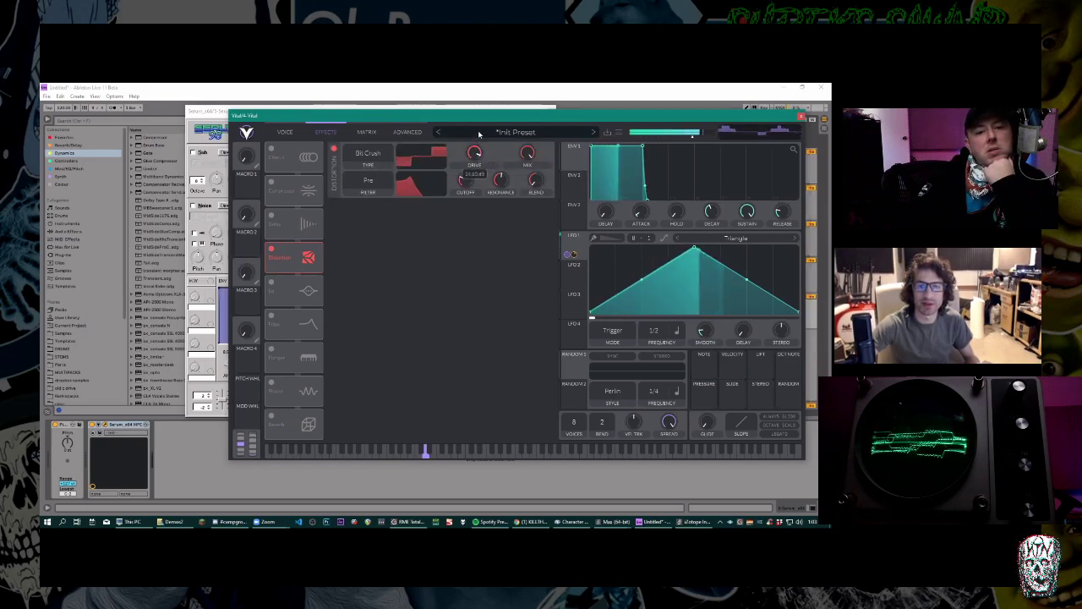
pyautogui.moveTo(477, 169); pyautogui.dragTo(471, 163)
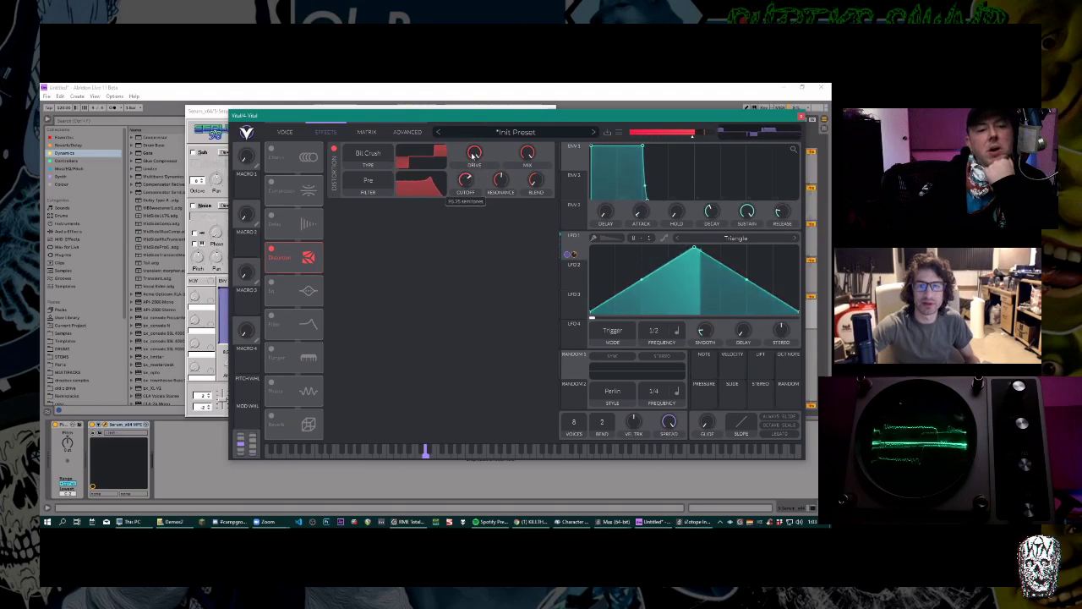
pyautogui.moveTo(476, 167); pyautogui.dragTo(492, 233)
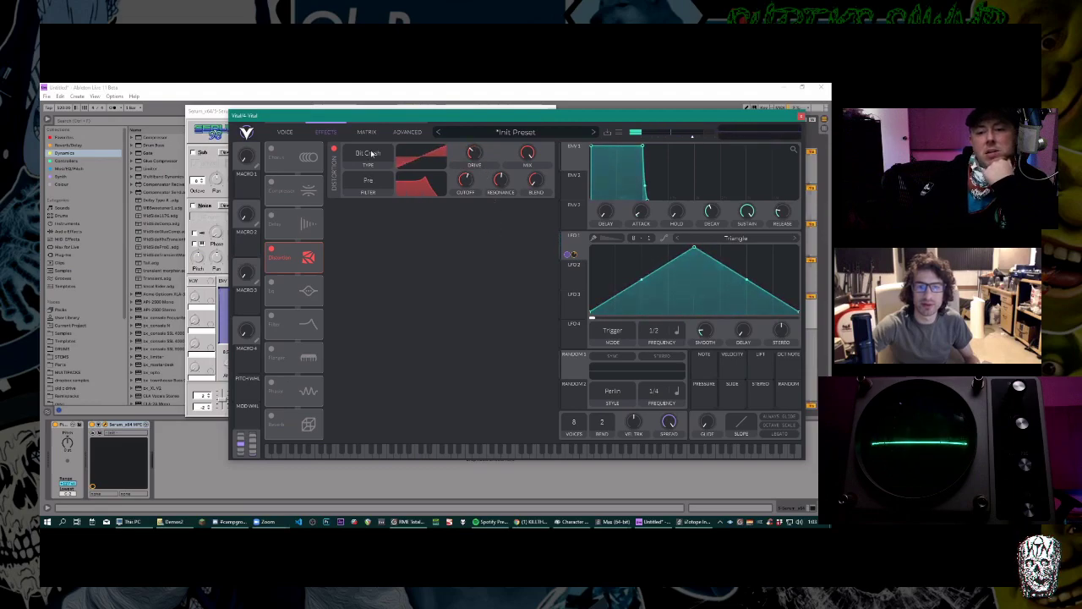
pyautogui.click(369, 154)
# Change Filter 1 on the voice page from the comb model to Analog 12dB.
pyautogui.click(286, 131)
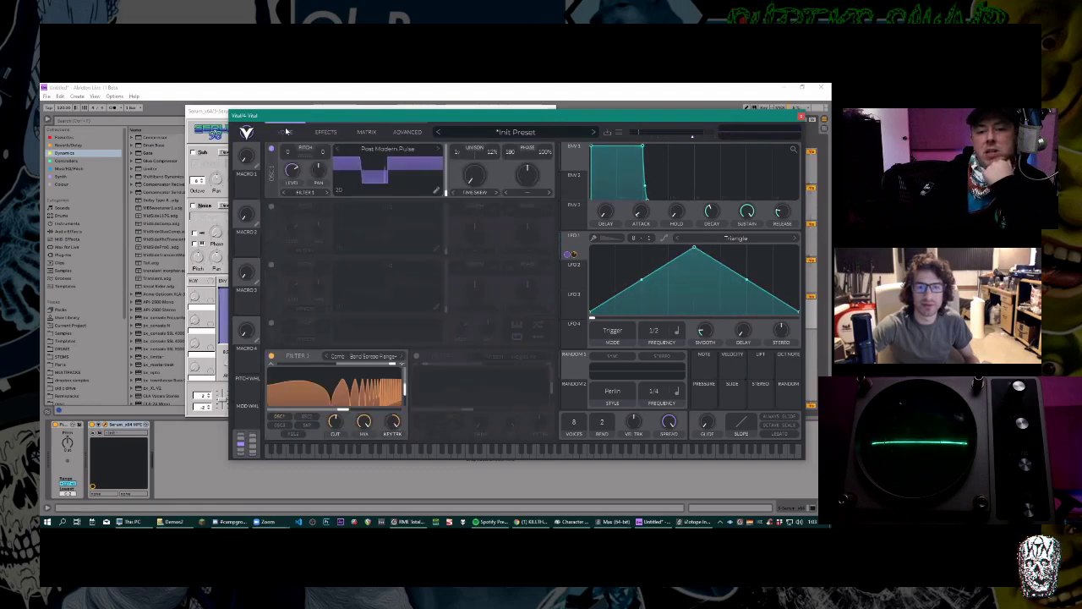
pyautogui.click(358, 357)
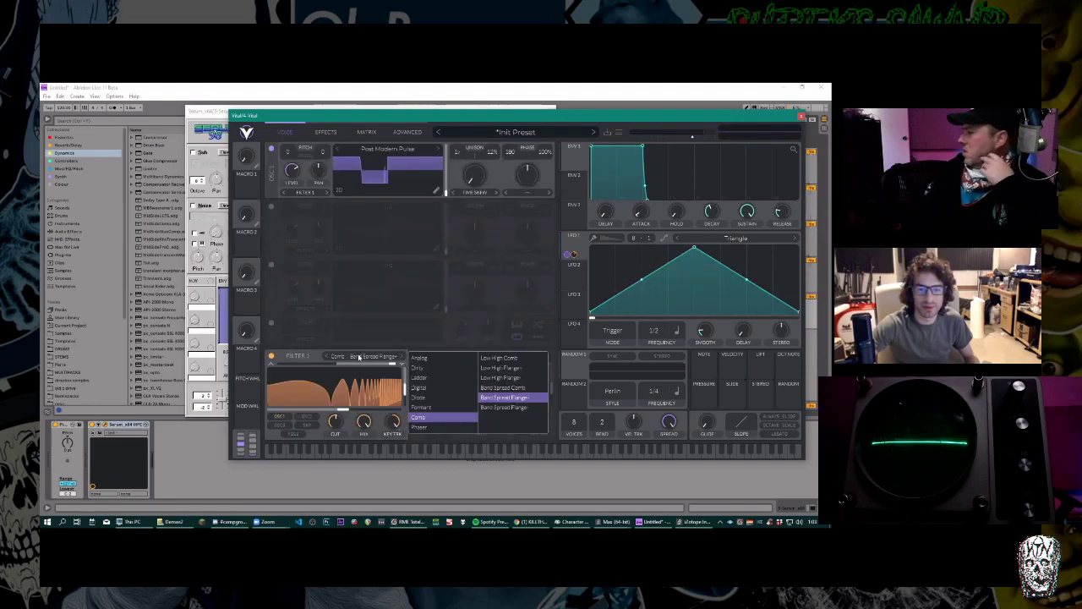
pyautogui.click(420, 358)
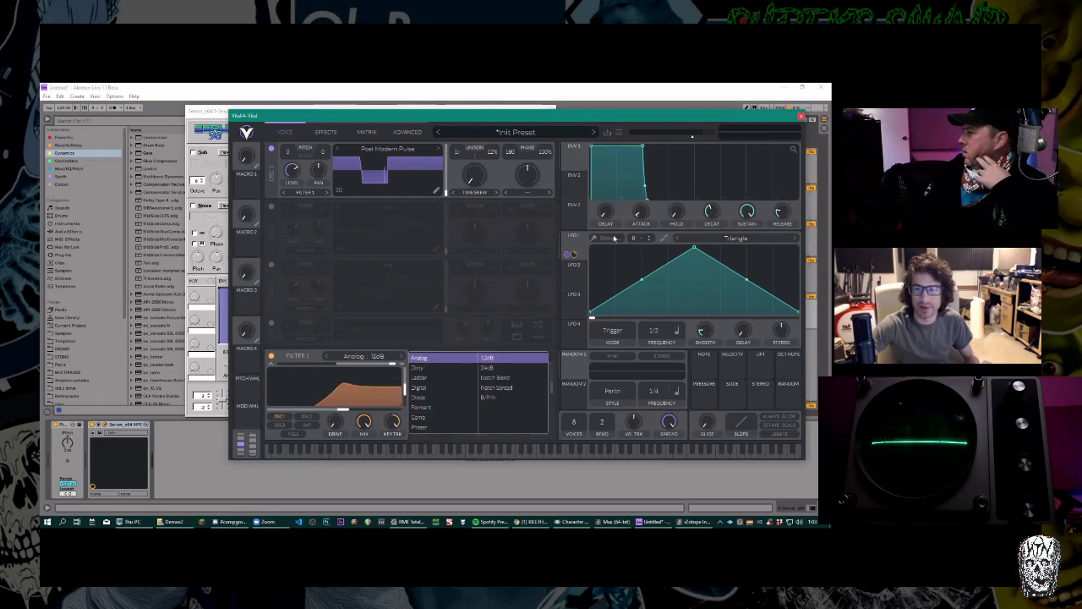
pyautogui.click(659, 239)
pyautogui.click(694, 238)
pyautogui.click(695, 240)
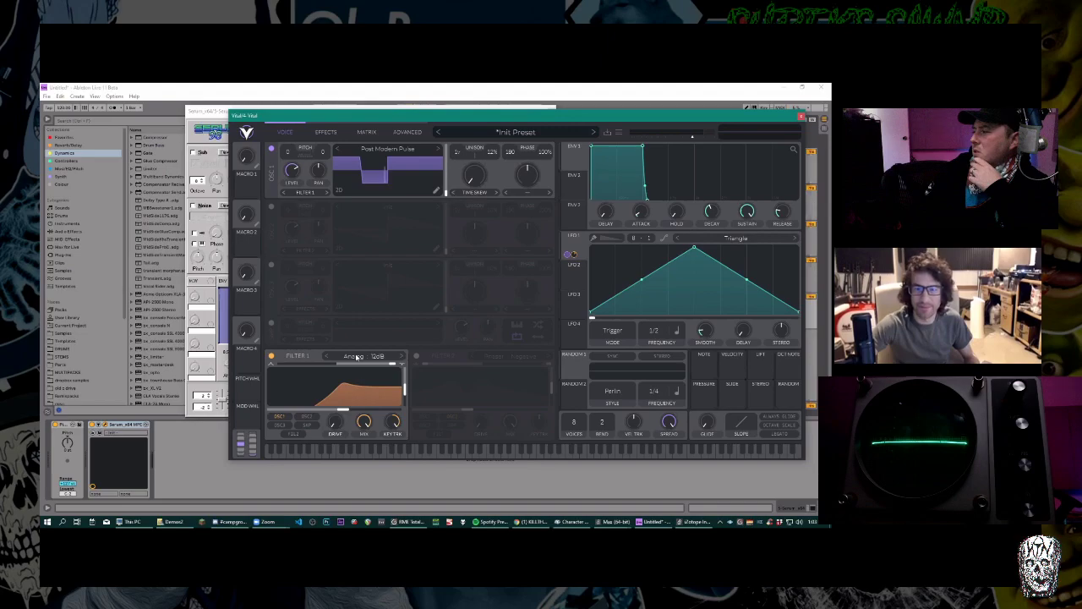
pyautogui.click(325, 132)
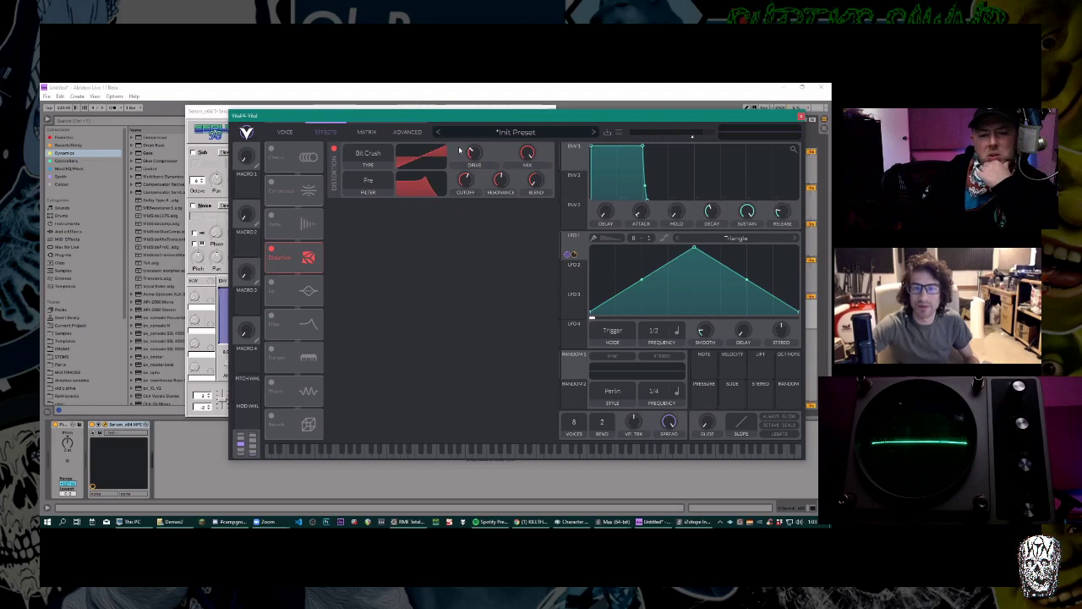
pyautogui.click(286, 133)
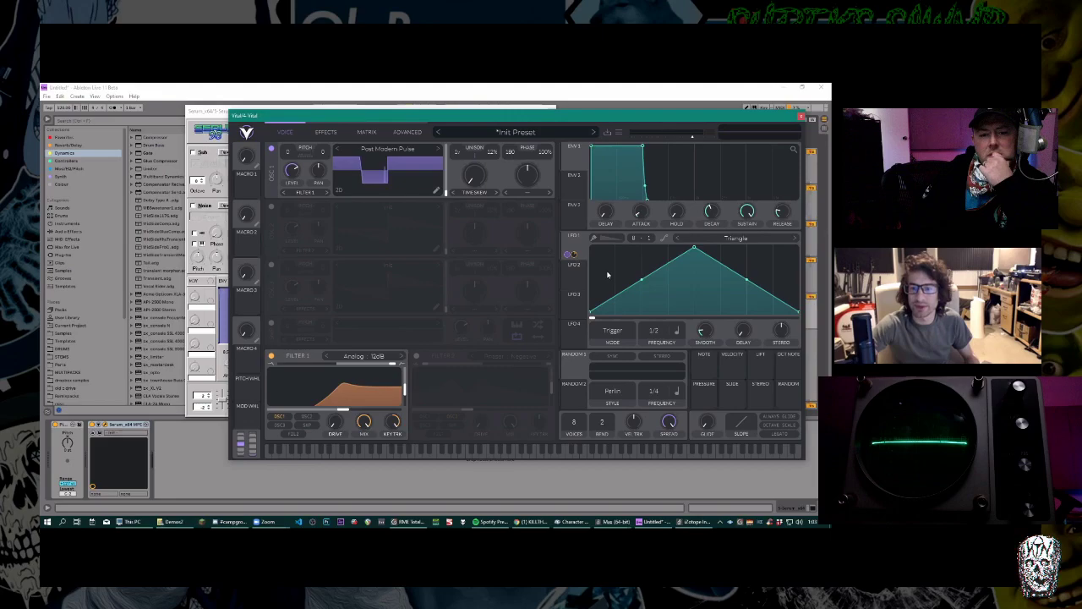
# Look through LFO 1's mode options and set its frequency type to Keytrack.
pyautogui.click(619, 333)
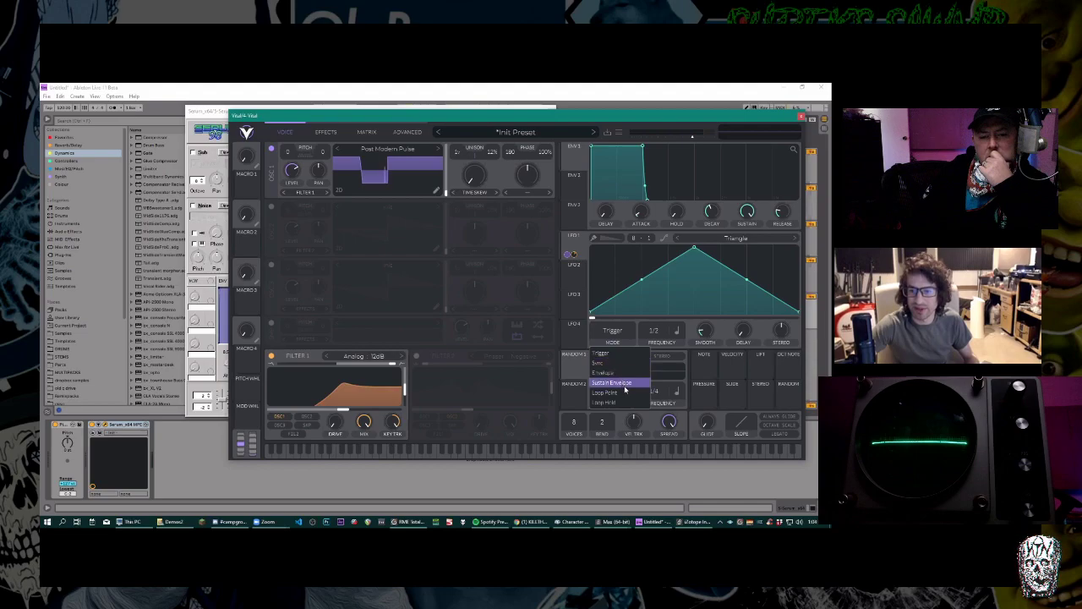
pyautogui.click(760, 332)
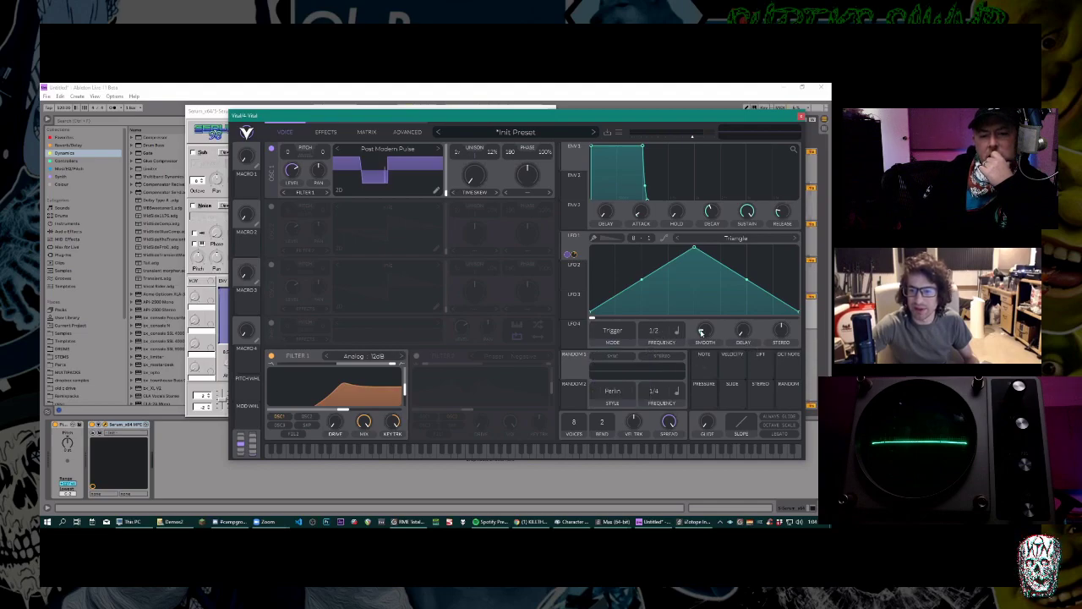
pyautogui.click(679, 332)
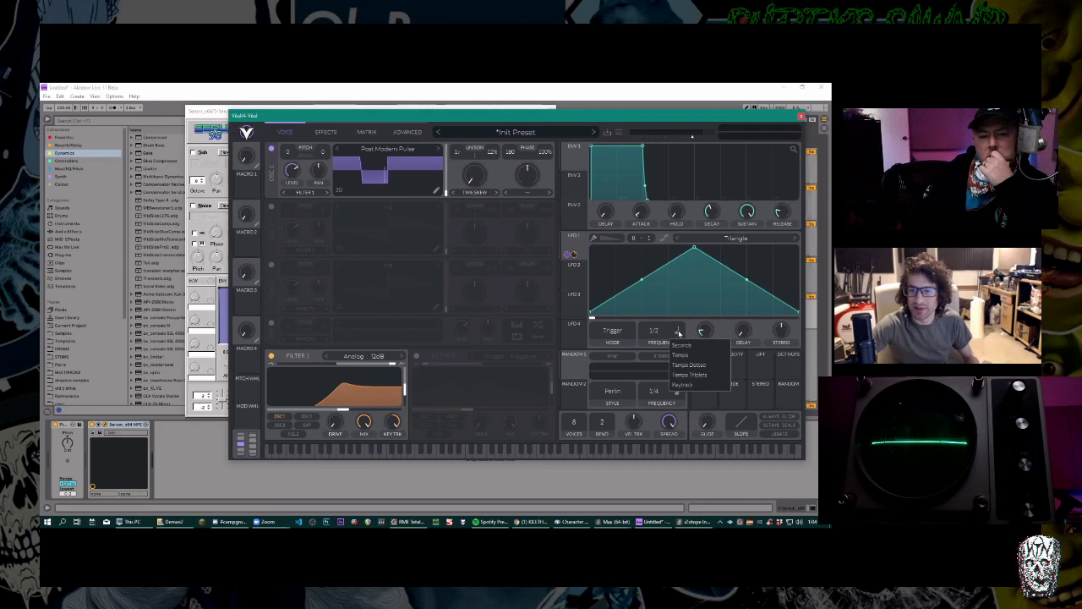
pyautogui.click(693, 386)
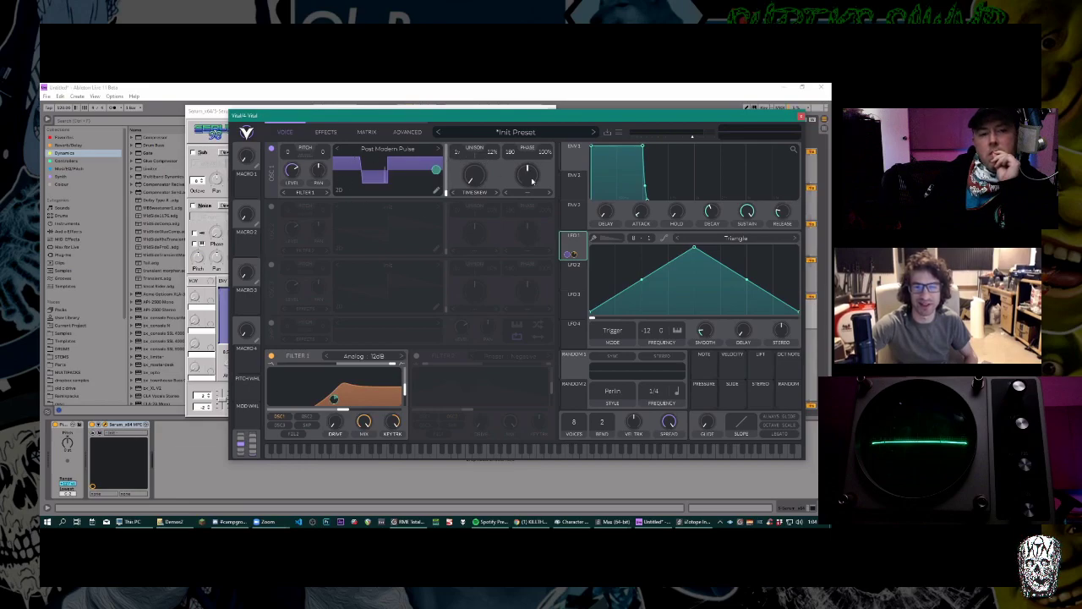
# Assign LFO 1 to oscillator 1's level and set the LFO's keytrack transpose to -24.
pyautogui.moveTo(576, 244); pyautogui.dragTo(291, 169)
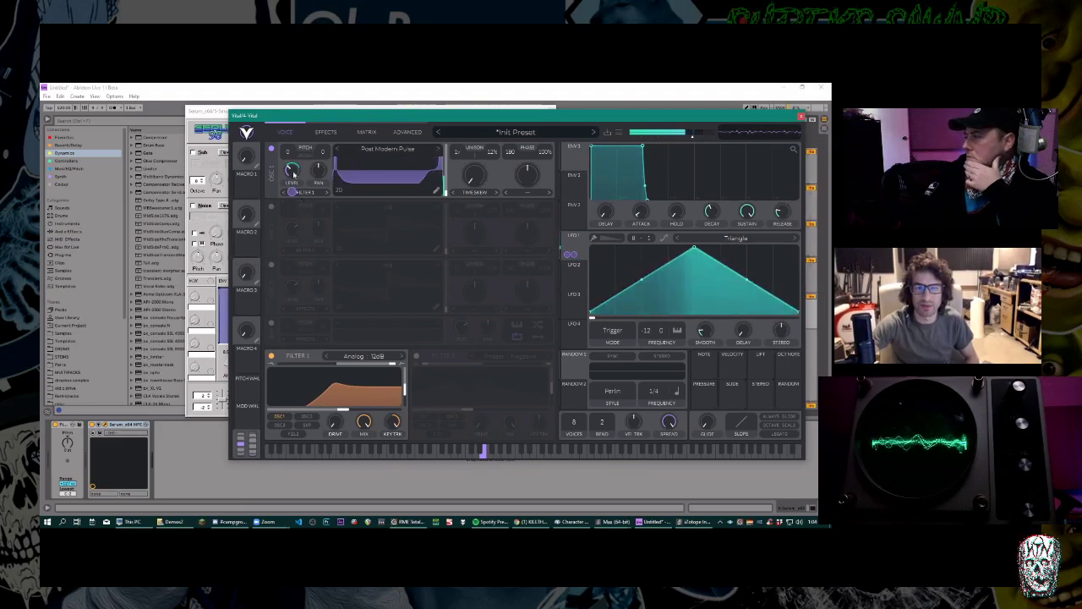
pyautogui.moveTo(663, 332); pyautogui.dragTo(655, 383)
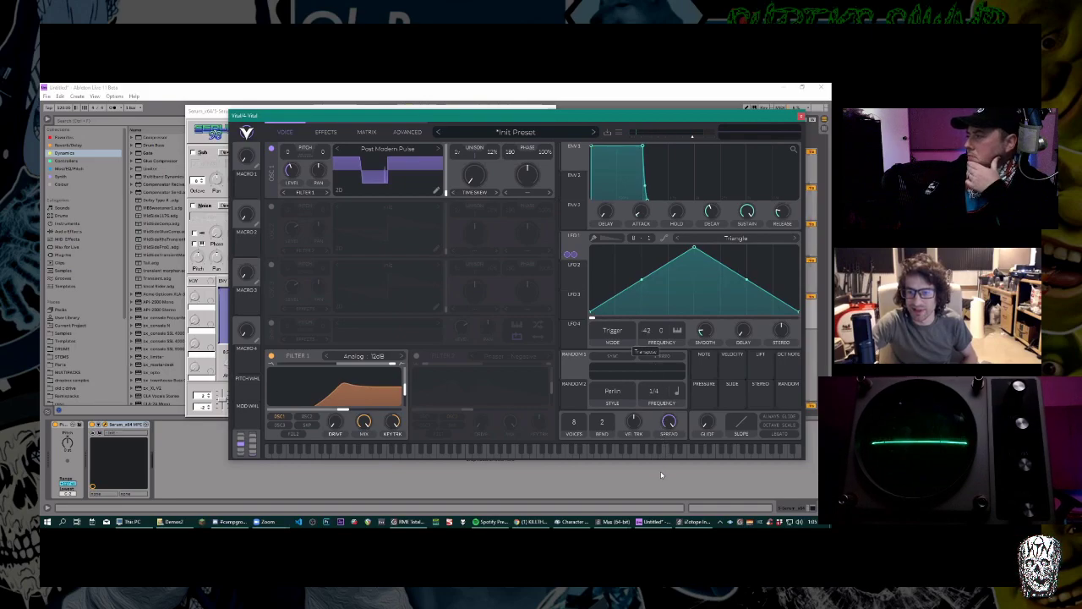
pyautogui.moveTo(655, 383); pyautogui.dragTo(655, 380)
pyautogui.moveTo(655, 337)
pyautogui.mouseDown()
pyautogui.moveTo(665, 358)
pyautogui.moveTo(653, 315)
pyautogui.mouseUp()
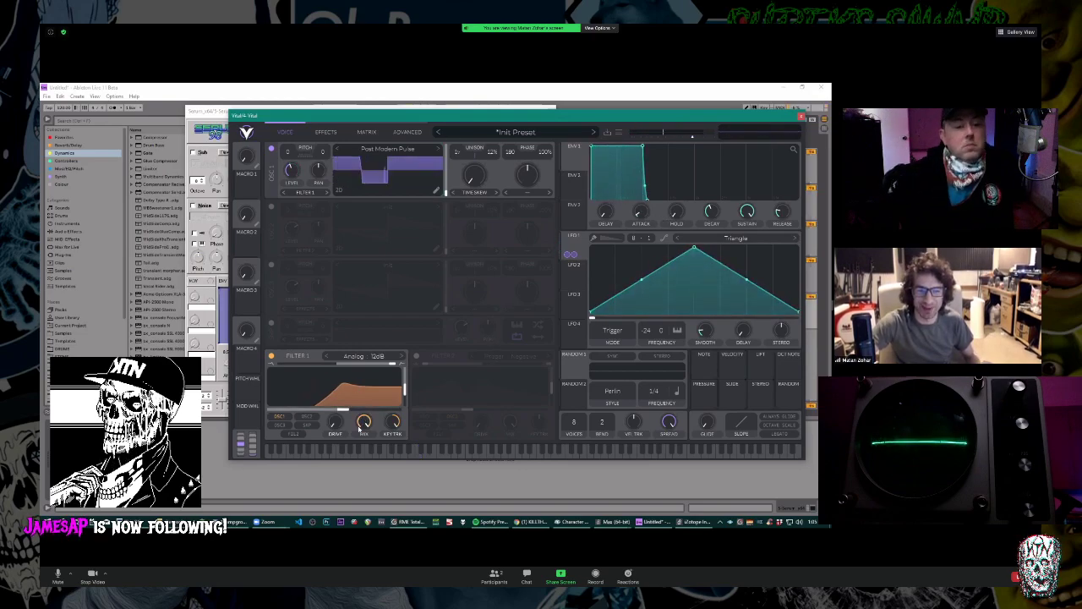
# Set Filter 1's blend to 0.000 while sweeping its cutoff, and turn off the Distortion effect.
pyautogui.moveTo(334, 414); pyautogui.dragTo(299, 417)
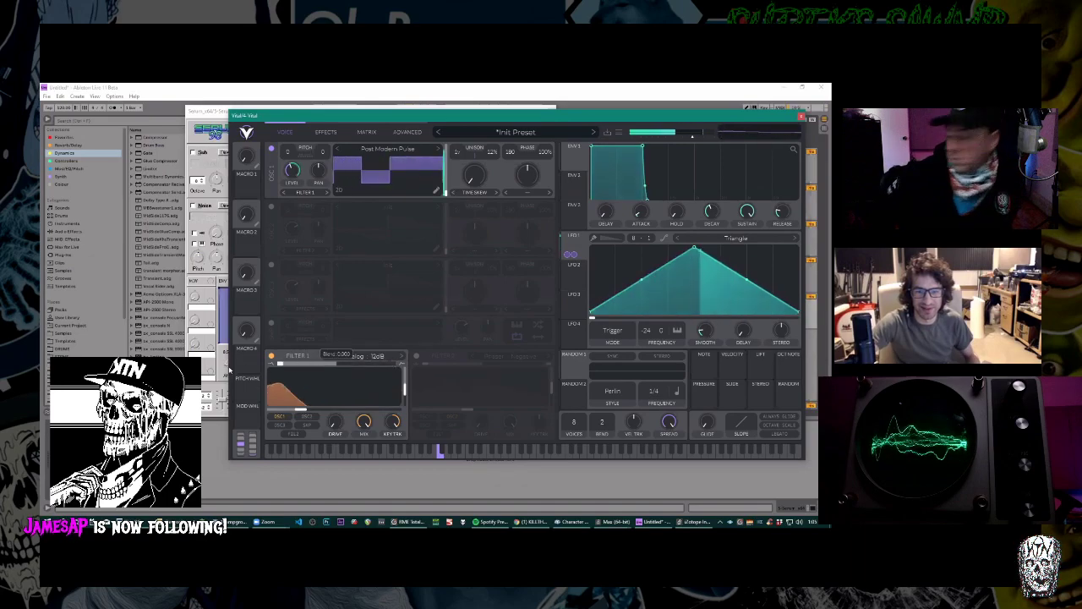
pyautogui.click(325, 131)
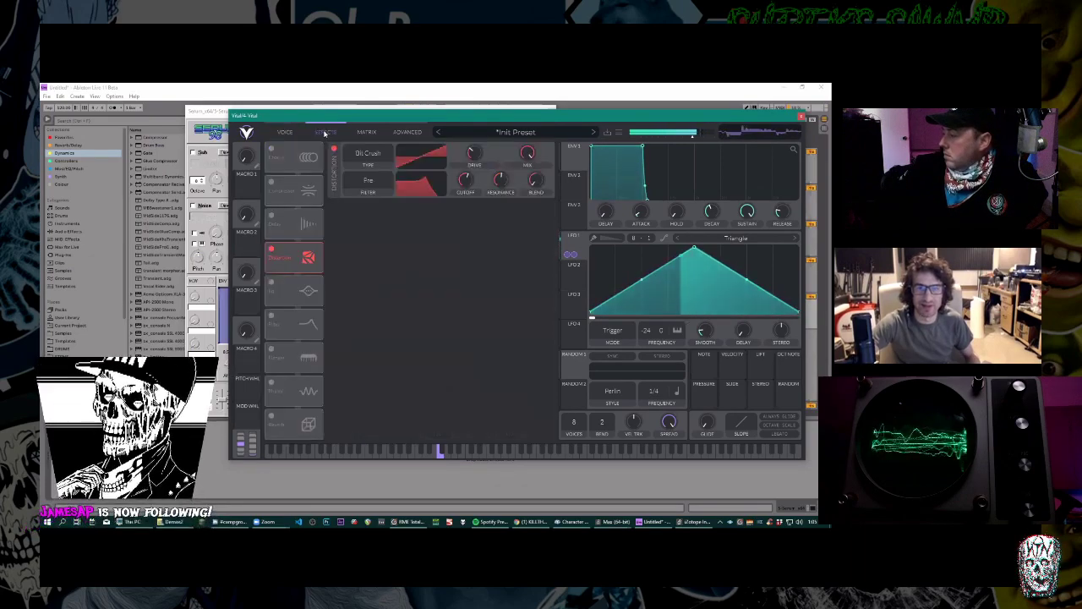
pyautogui.click(334, 149)
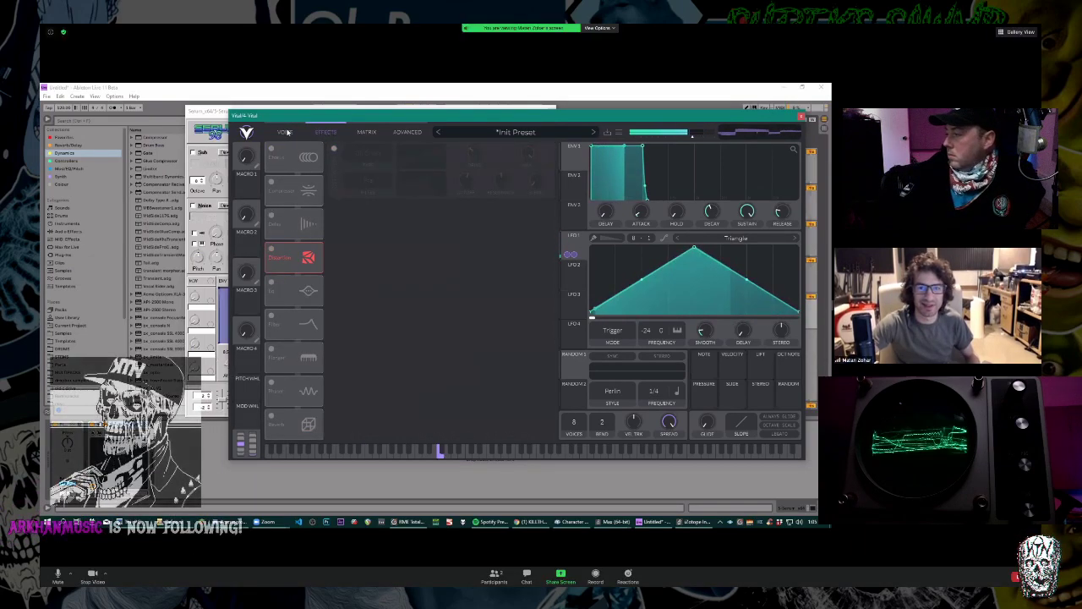
pyautogui.click(285, 132)
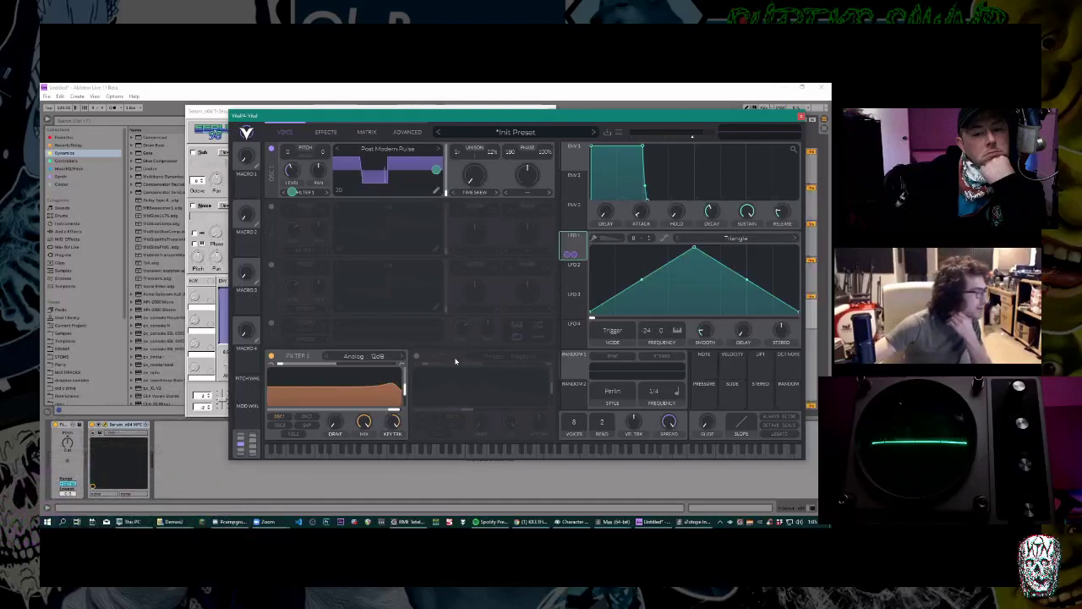
# View the remap curve presets in the modulation matrix and enable stereo for the LFO 1 to Osc 1 Wave Frame routing.
pyautogui.click(366, 132)
pyautogui.click(326, 133)
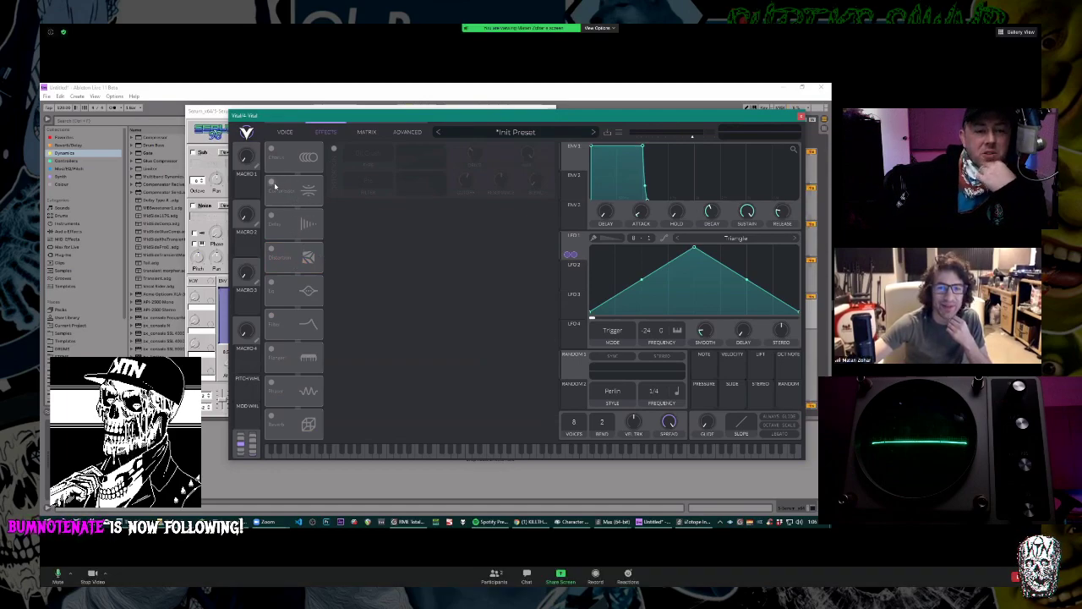
pyautogui.click(365, 134)
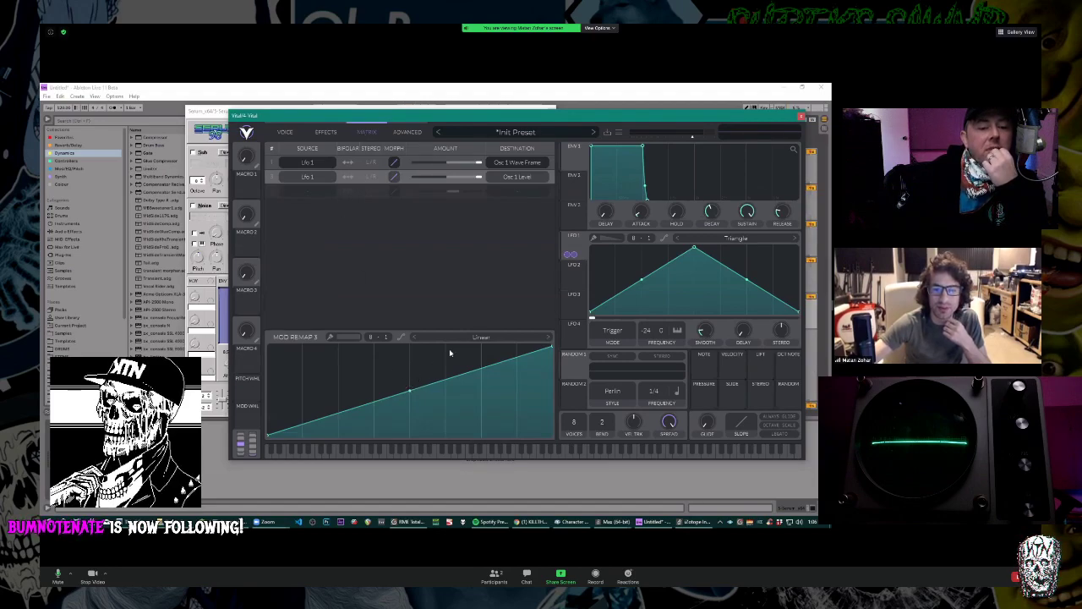
pyautogui.click(472, 337)
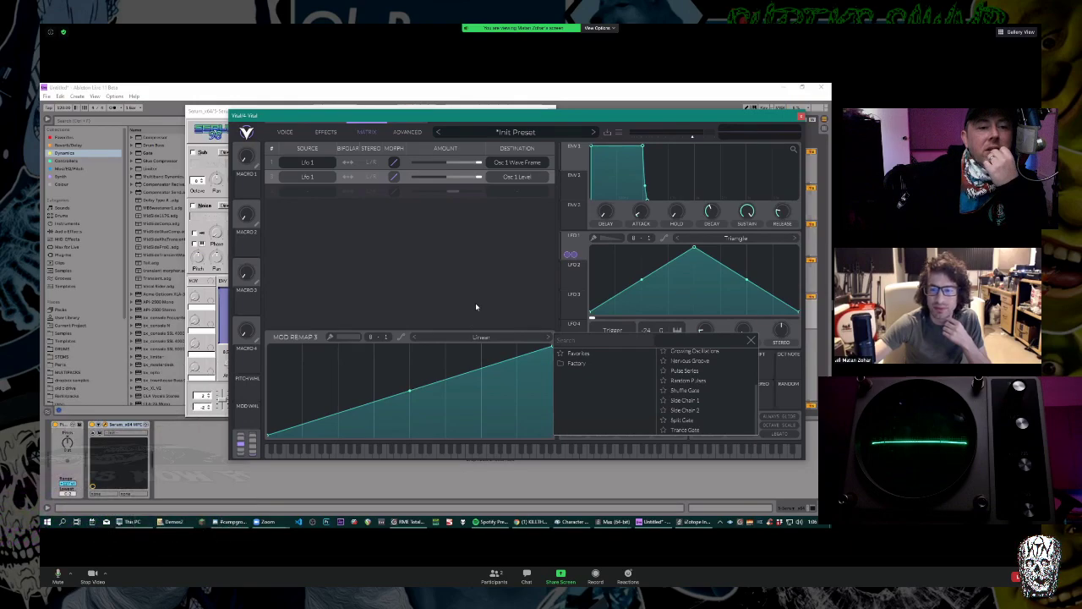
pyautogui.click(476, 307)
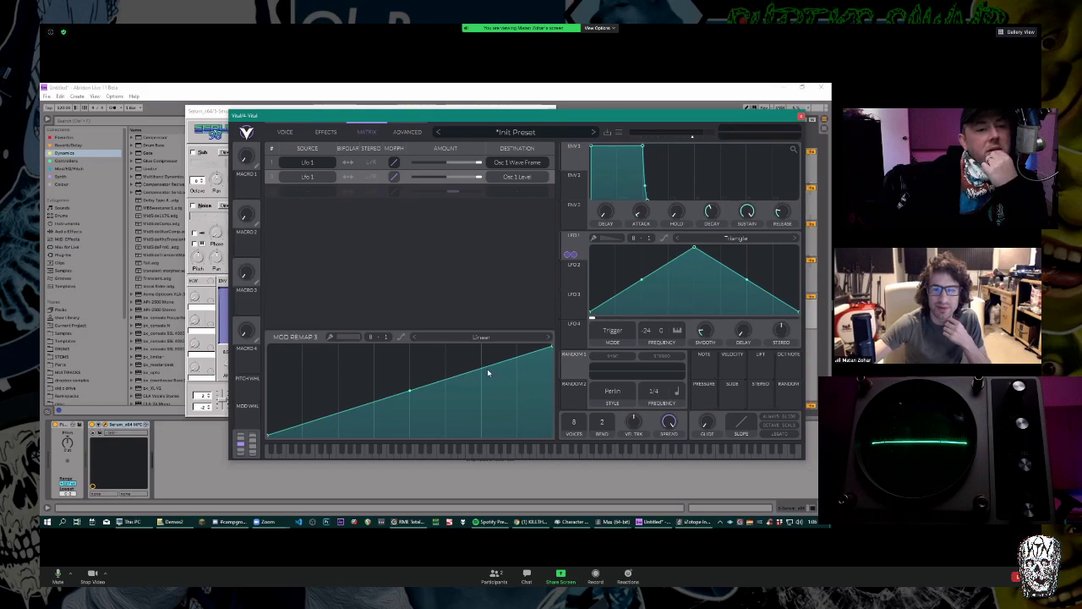
pyautogui.click(366, 166)
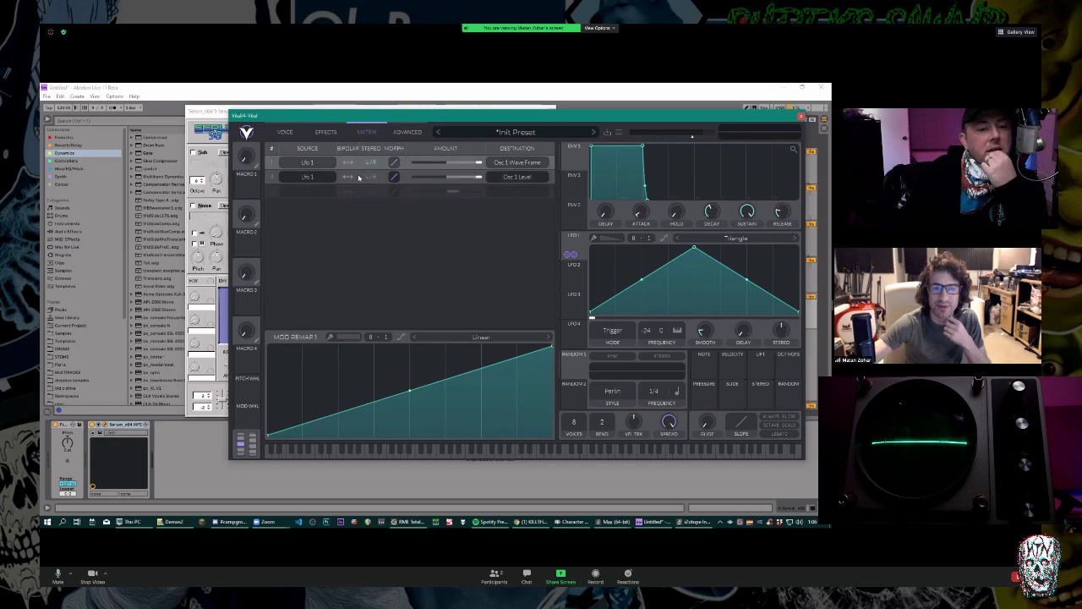
# Smooth the remap curve of the LFO 1 to Osc 1 Level routing and add two points, raising the middle one near the maximum.
pyautogui.click(359, 178)
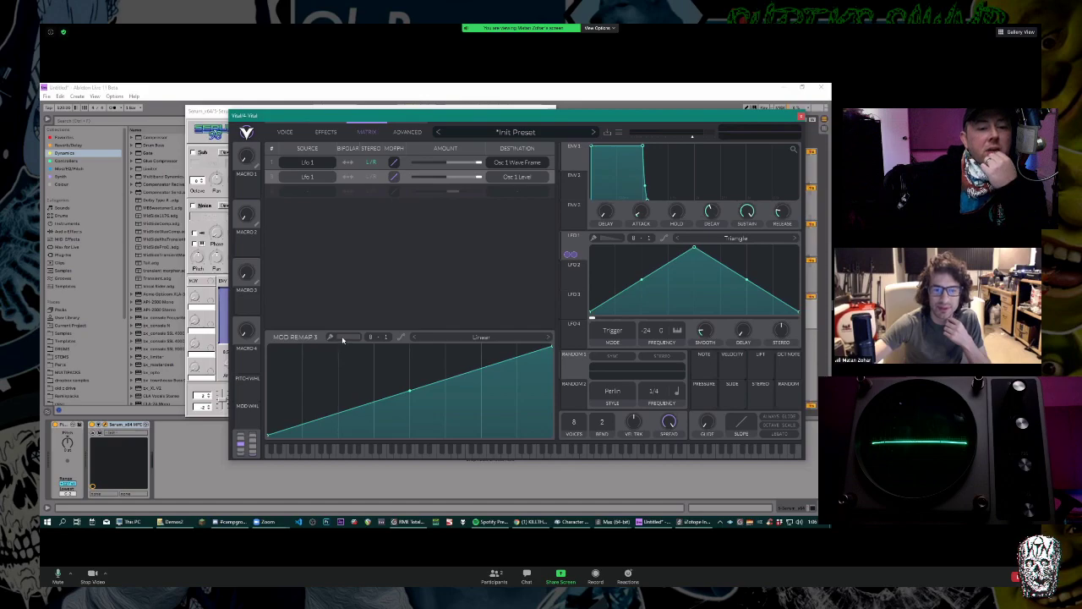
pyautogui.click(431, 338)
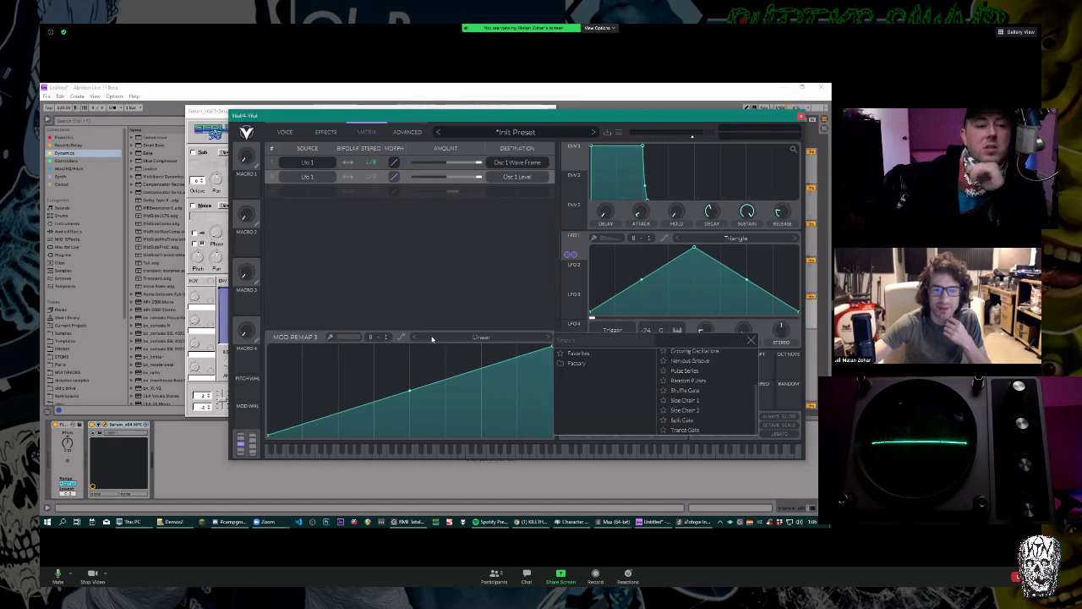
pyautogui.click(396, 339)
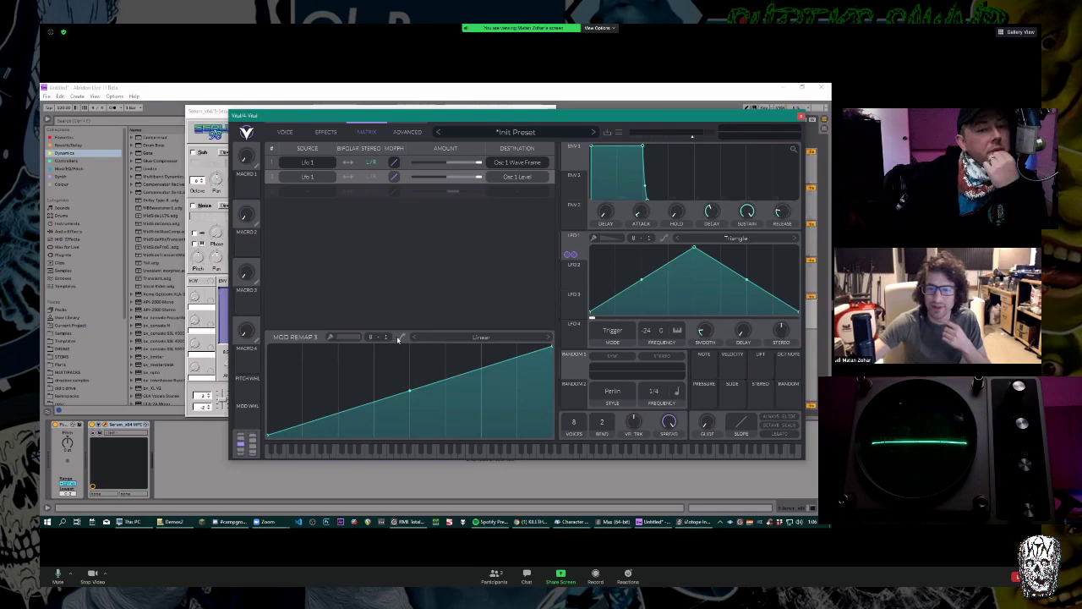
pyautogui.moveTo(363, 405); pyautogui.dragTo(335, 414)
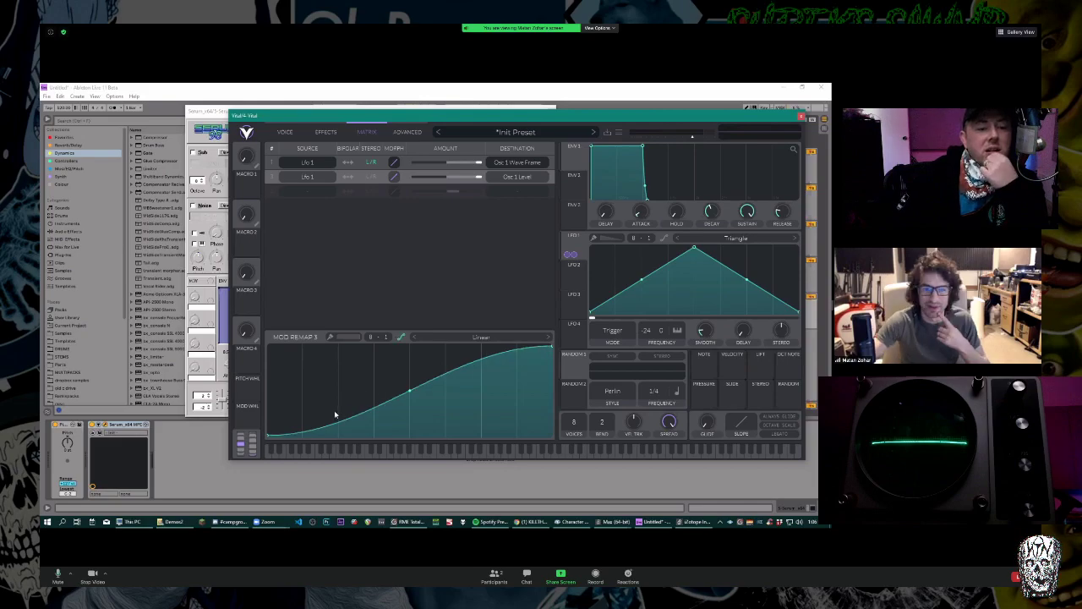
pyautogui.doubleClick(335, 413)
pyautogui.doubleClick(416, 390)
pyautogui.moveTo(415, 389); pyautogui.dragTo(419, 357)
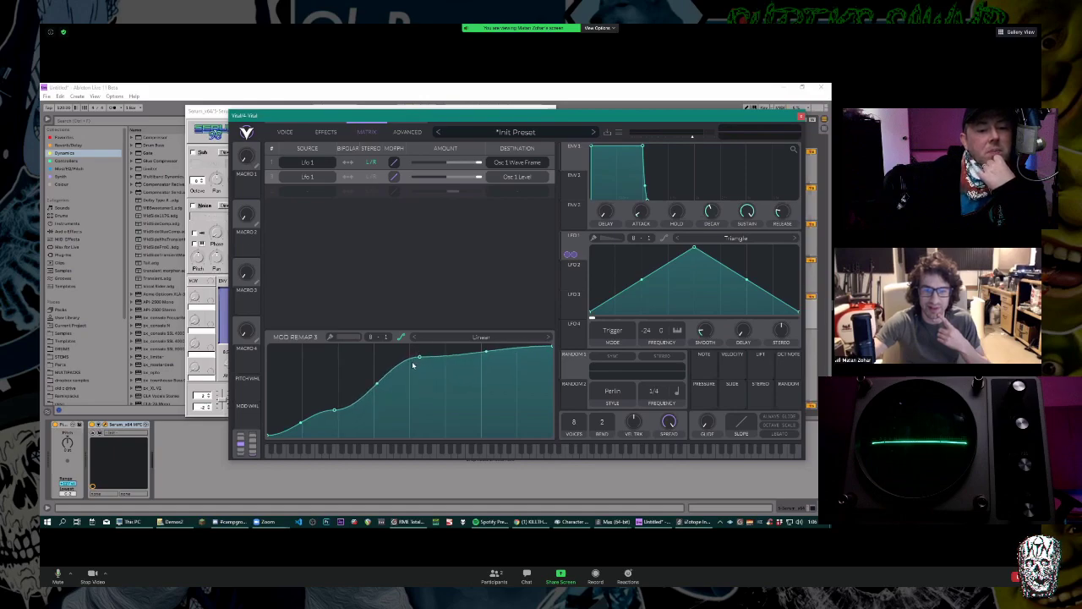
# Reshape the remap curve of the LFO 1 to Osc 1 Level modulation into a steep mid-curve rise with a gently sloping upper segment.
pyautogui.moveTo(378, 386); pyautogui.dragTo(299, 383)
pyautogui.moveTo(486, 350); pyautogui.dragTo(486, 347)
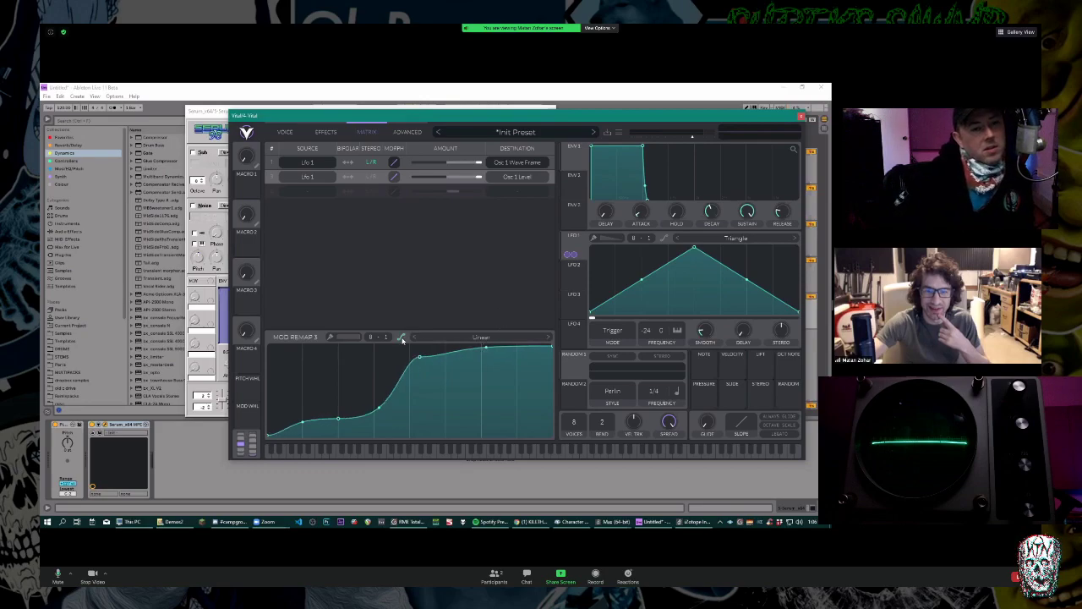
pyautogui.moveTo(420, 358); pyautogui.dragTo(361, 429)
pyautogui.moveTo(355, 428); pyautogui.dragTo(344, 426)
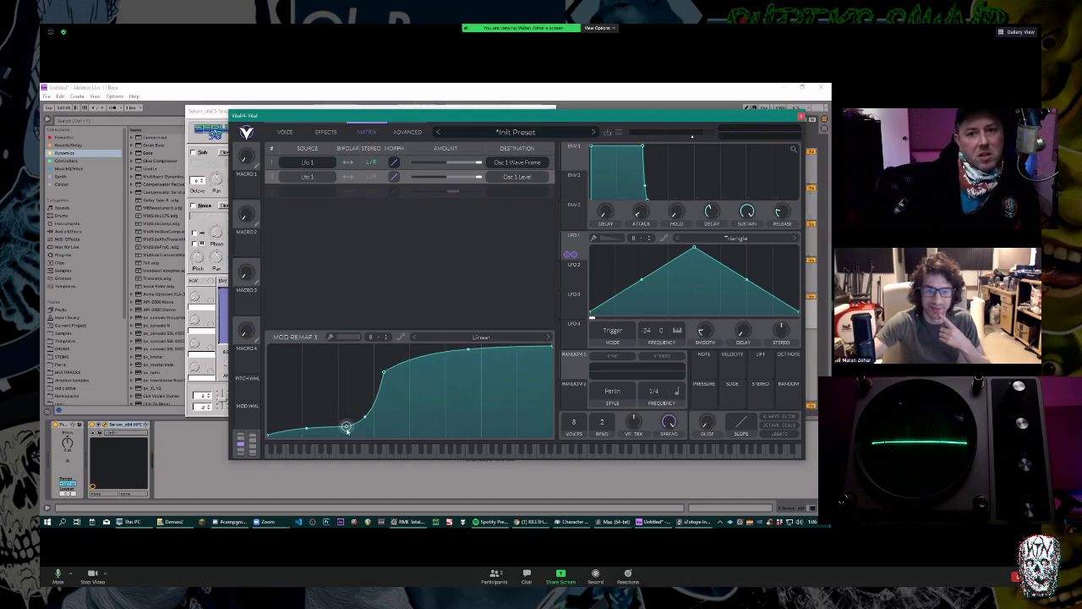
pyautogui.moveTo(467, 350); pyautogui.dragTo(467, 365)
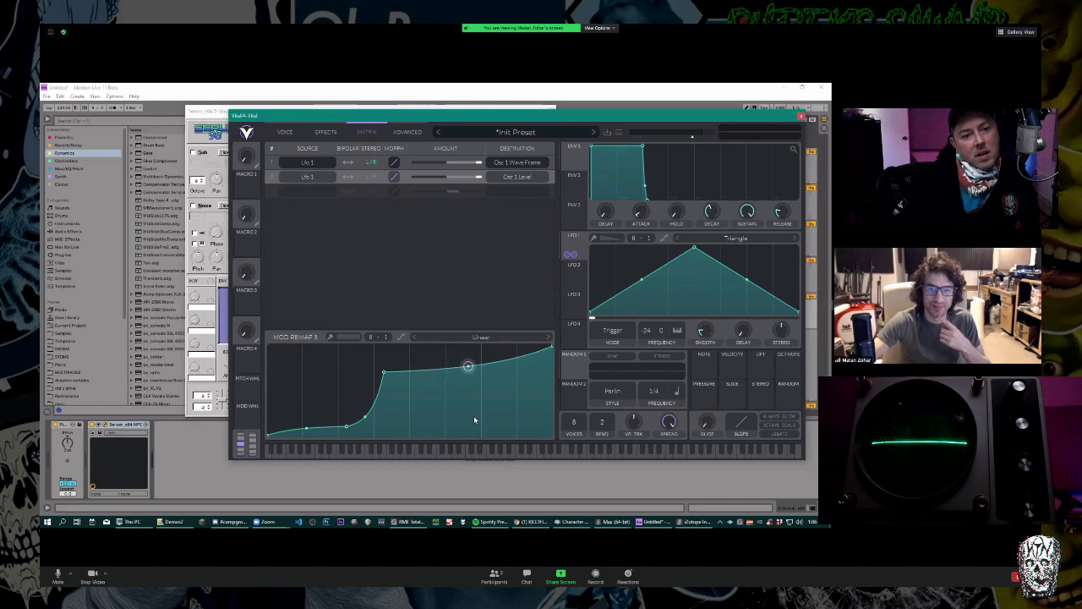
pyautogui.moveTo(475, 420); pyautogui.dragTo(472, 384)
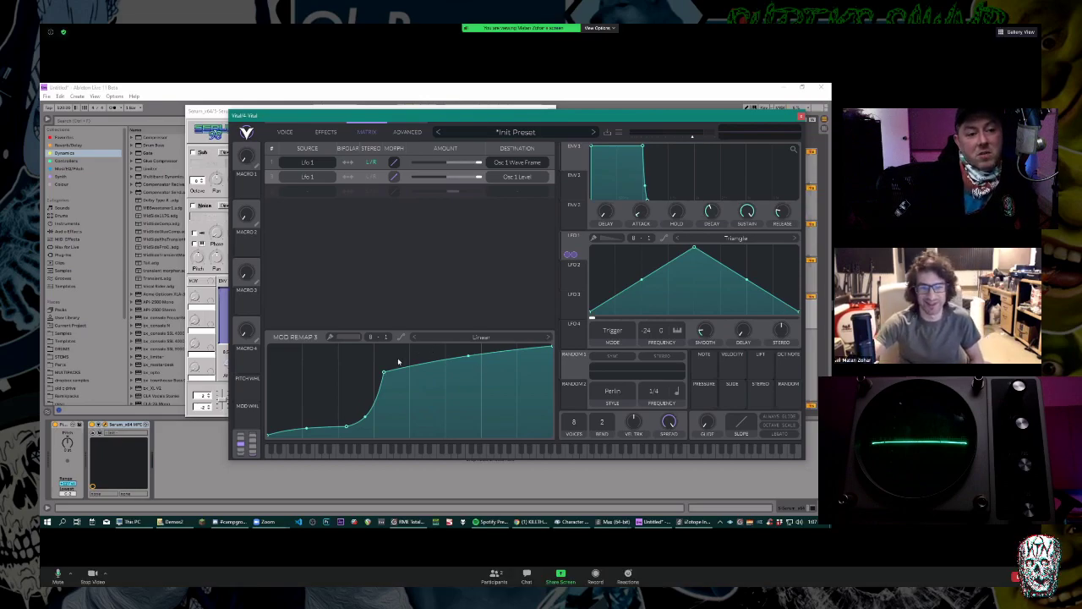
# Reposition the remap curve's two inner points and soften its bends into a gentler S-shaped response.
pyautogui.moveTo(384, 372); pyautogui.dragTo(405, 379)
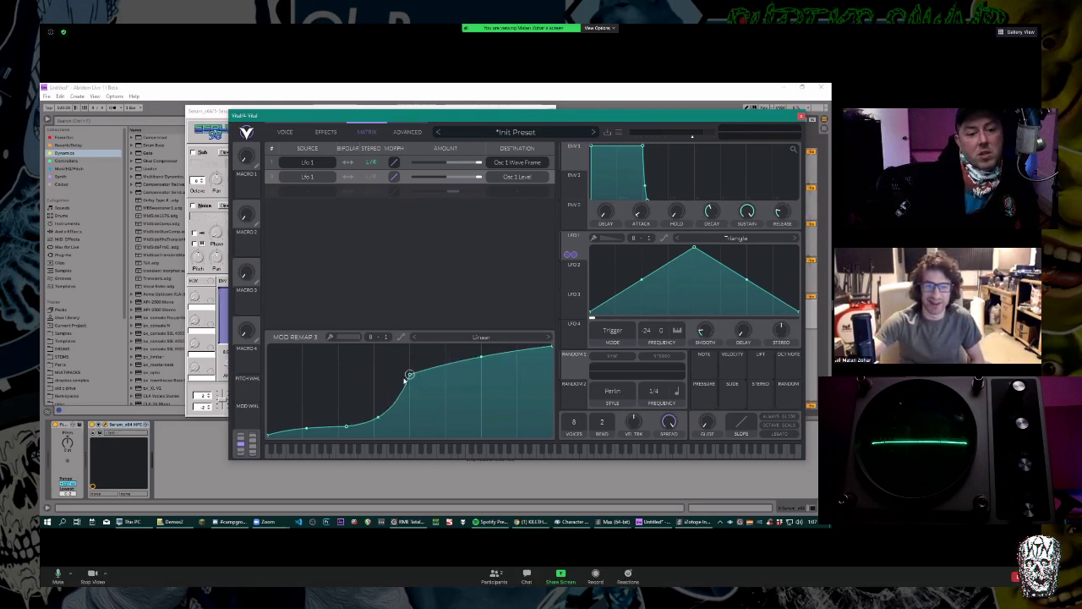
pyautogui.moveTo(348, 427); pyautogui.dragTo(435, 382)
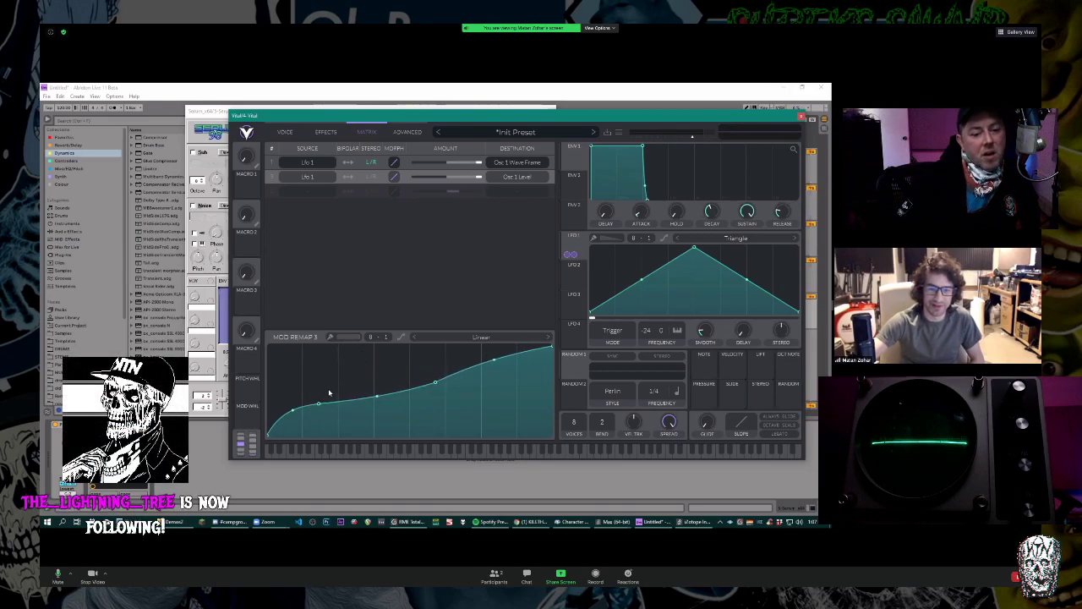
pyautogui.moveTo(319, 404); pyautogui.dragTo(337, 412)
pyautogui.click(465, 336)
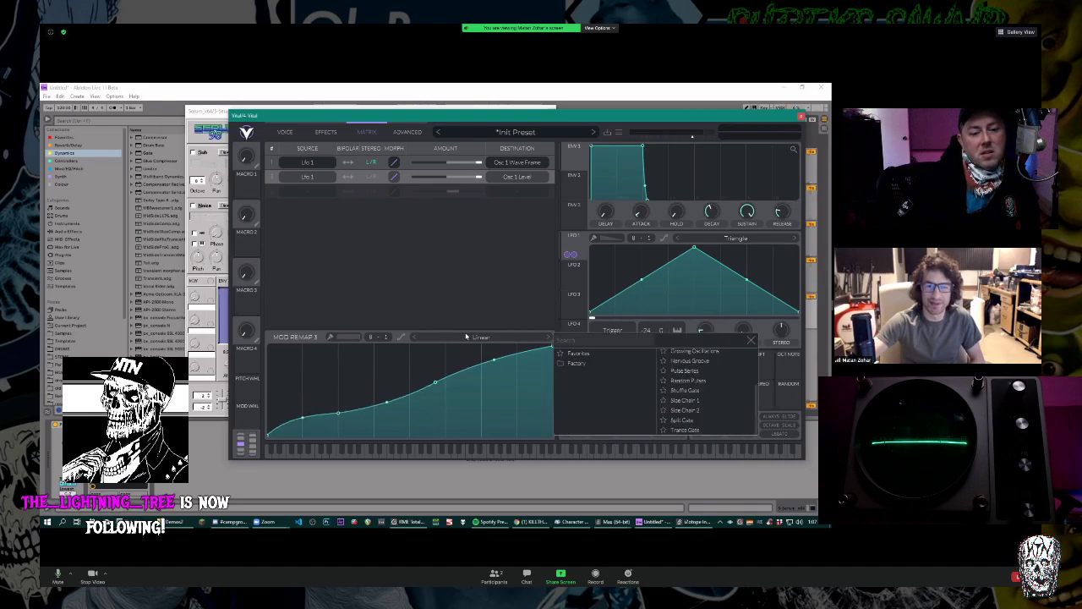
pyautogui.click(466, 336)
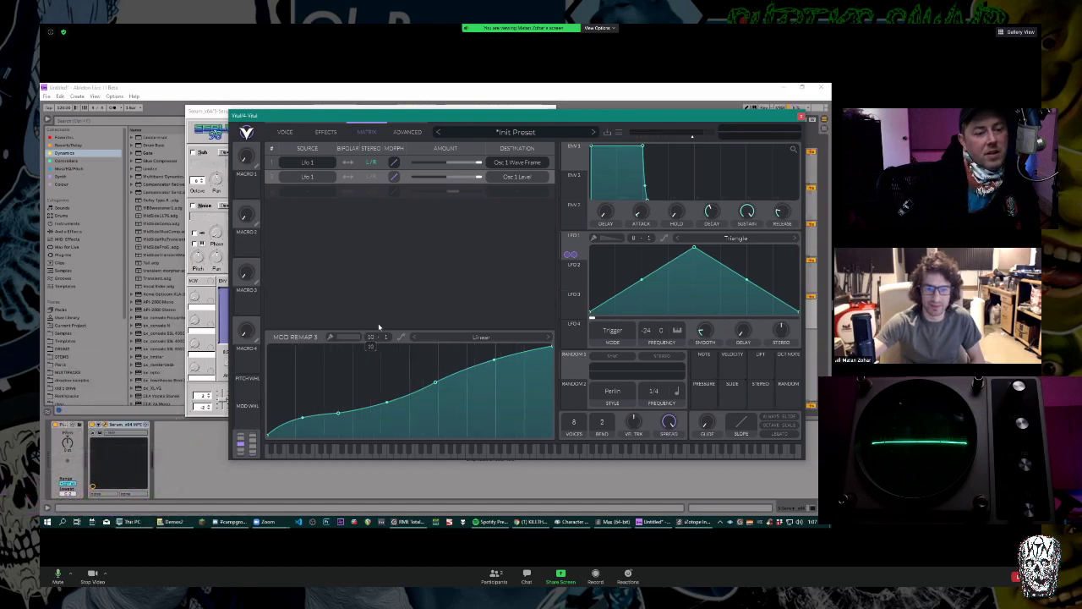
pyautogui.moveTo(379, 337); pyautogui.dragTo(379, 345)
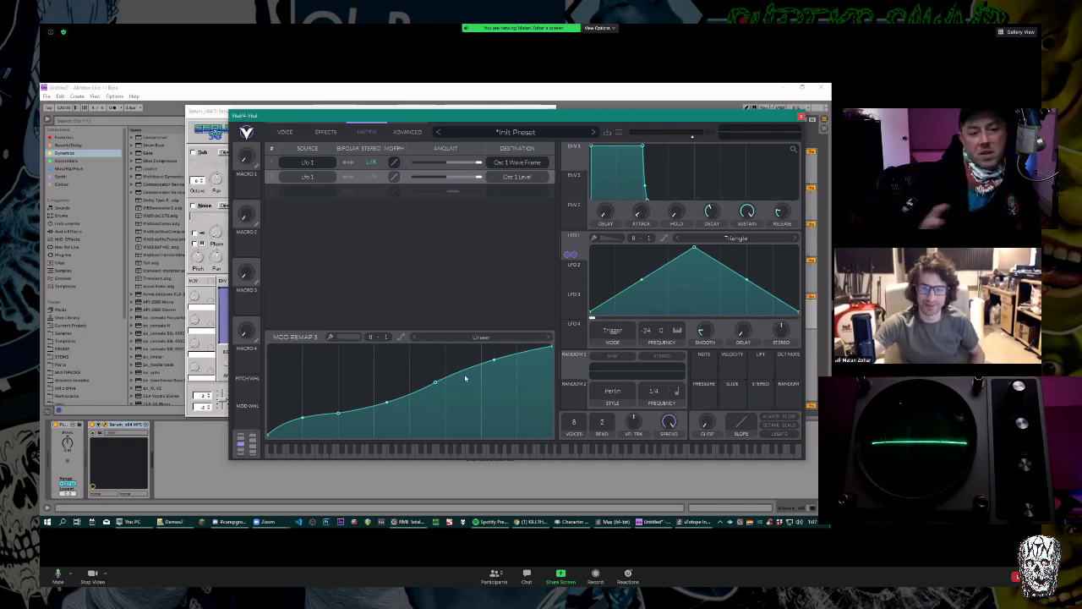
pyautogui.moveTo(435, 382)
pyautogui.mouseDown()
pyautogui.moveTo(447, 396)
pyautogui.moveTo(428, 380)
pyautogui.mouseUp()
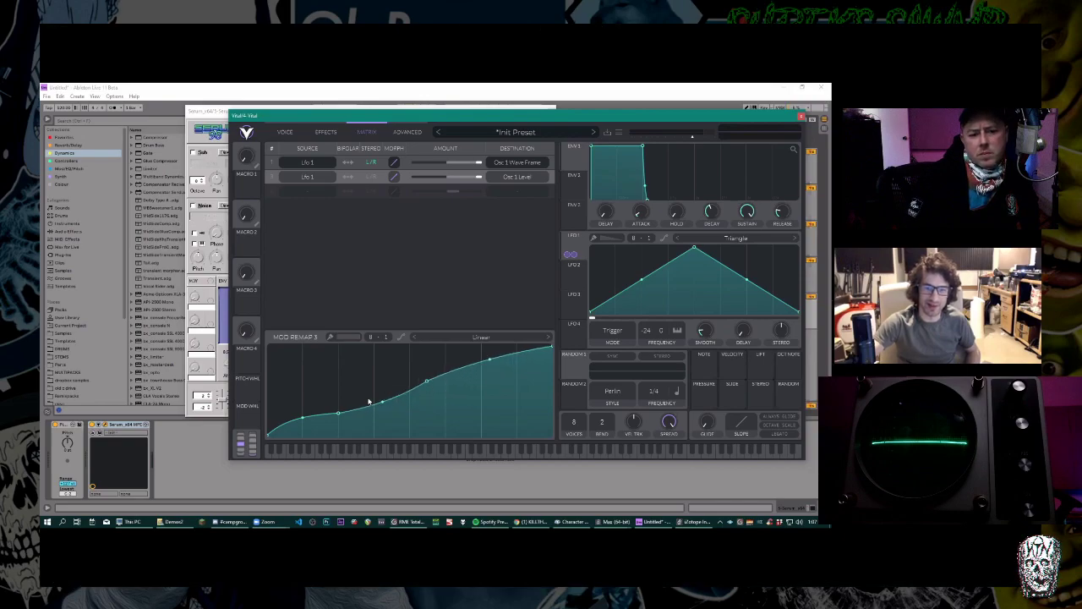
pyautogui.moveTo(337, 413); pyautogui.dragTo(357, 417)
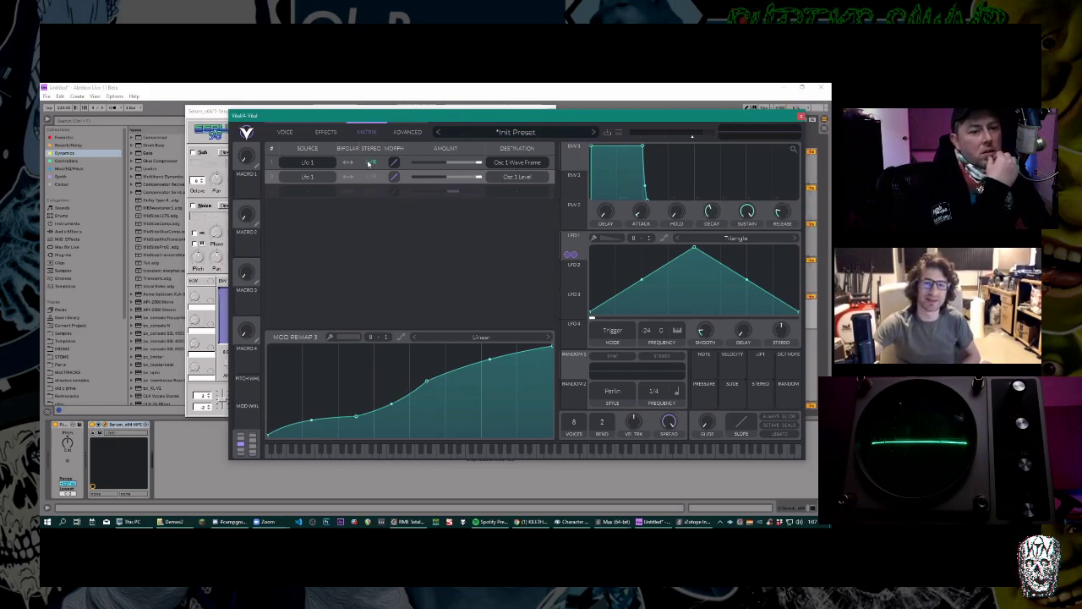
# Disable stereo on the LFO 1 to Osc 1 Wave Frame modulation and enable it on the LFO 1 to Osc 1 Level modulation.
pyautogui.click(374, 165)
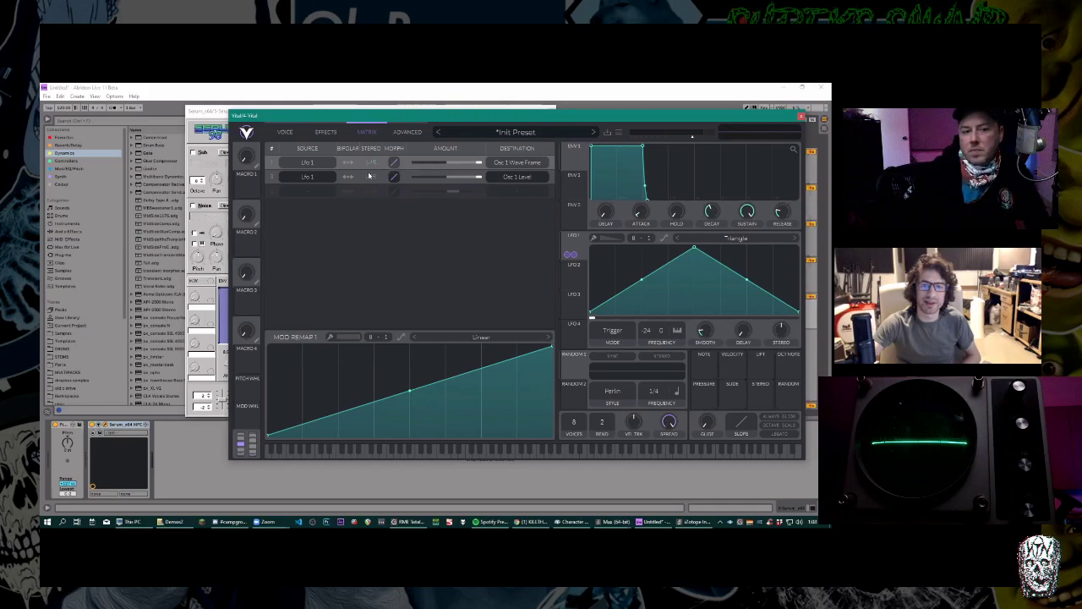
pyautogui.click(369, 175)
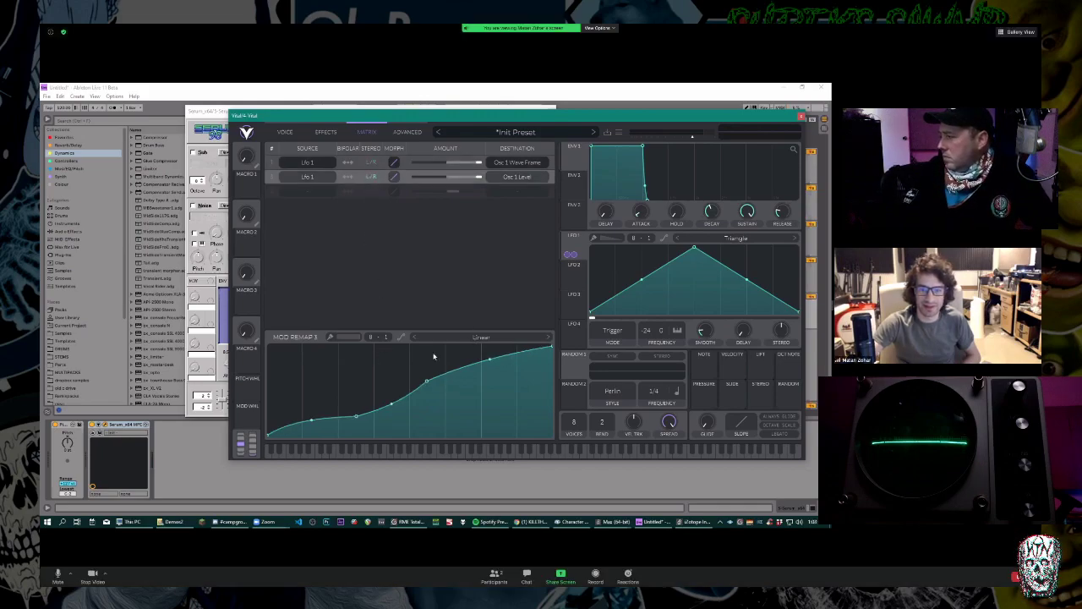
pyautogui.rightClick(366, 390)
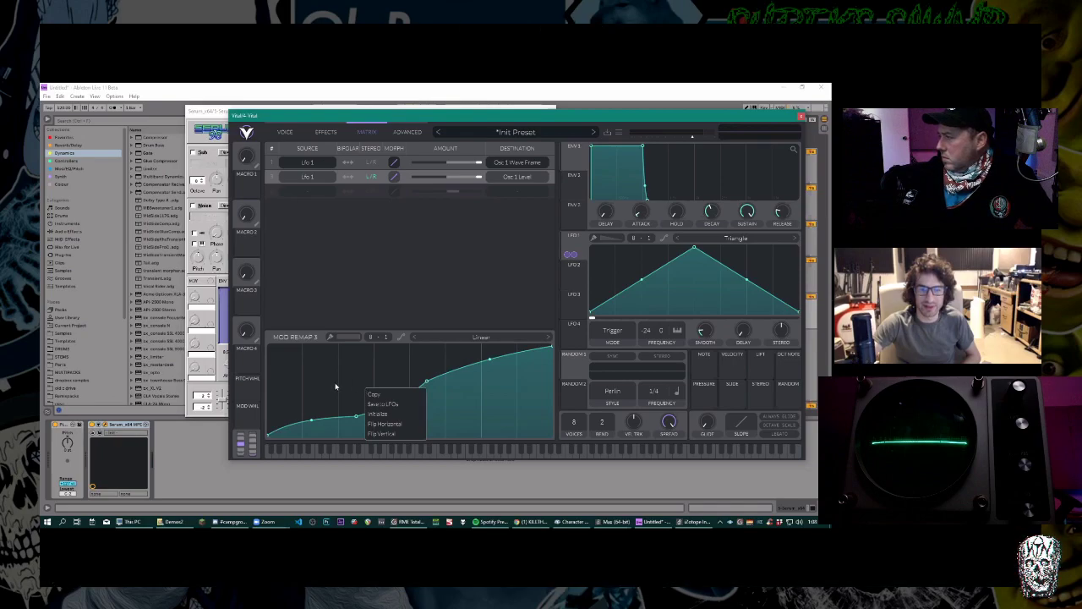
pyautogui.click(345, 373)
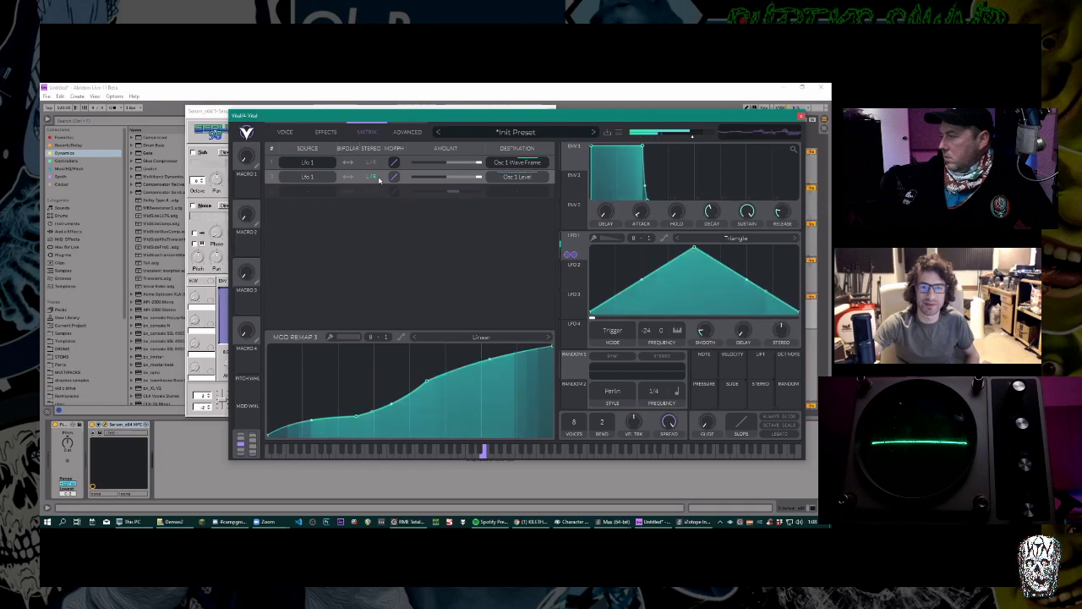
pyautogui.moveTo(477, 177)
pyautogui.mouseDown()
pyautogui.moveTo(417, 177)
pyautogui.moveTo(479, 177)
pyautogui.mouseUp()
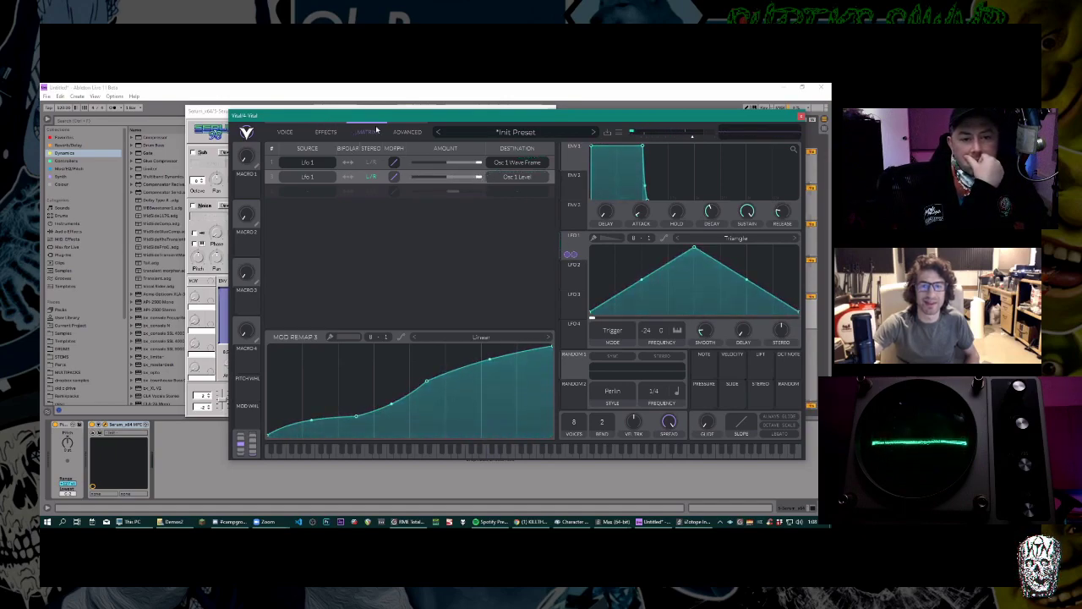
# Return to the voice view and initialize the preset.
pyautogui.click(288, 132)
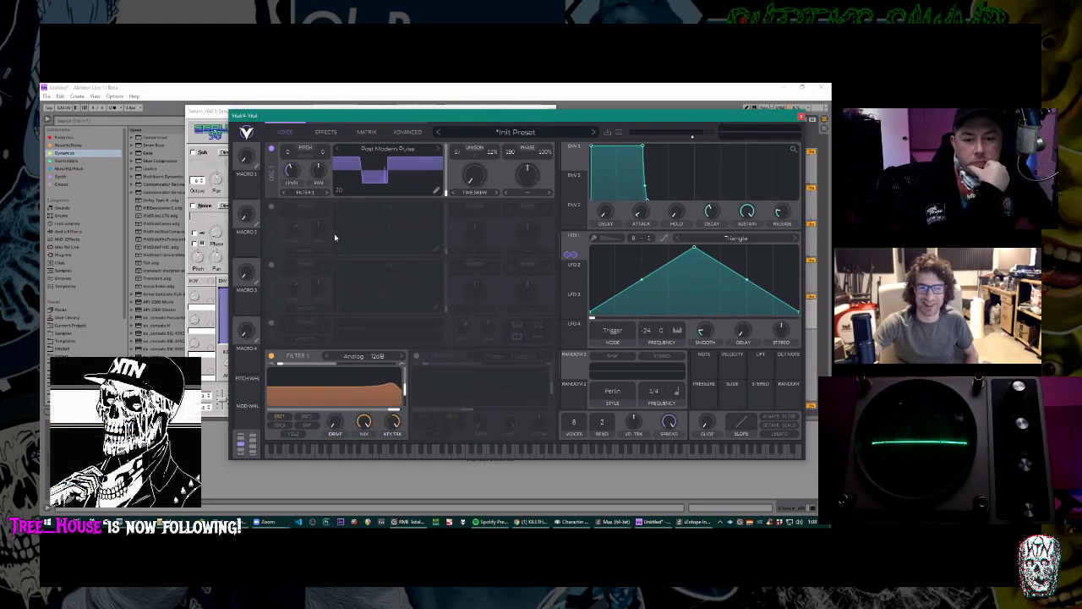
pyautogui.click(484, 132)
pyautogui.click(483, 132)
pyautogui.click(618, 131)
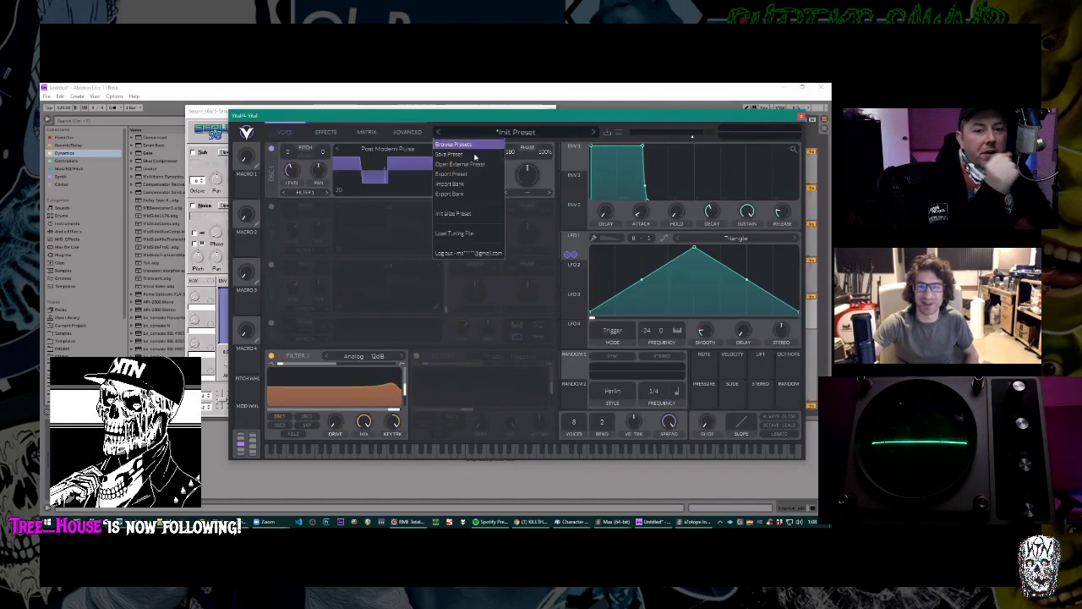
pyautogui.click(459, 215)
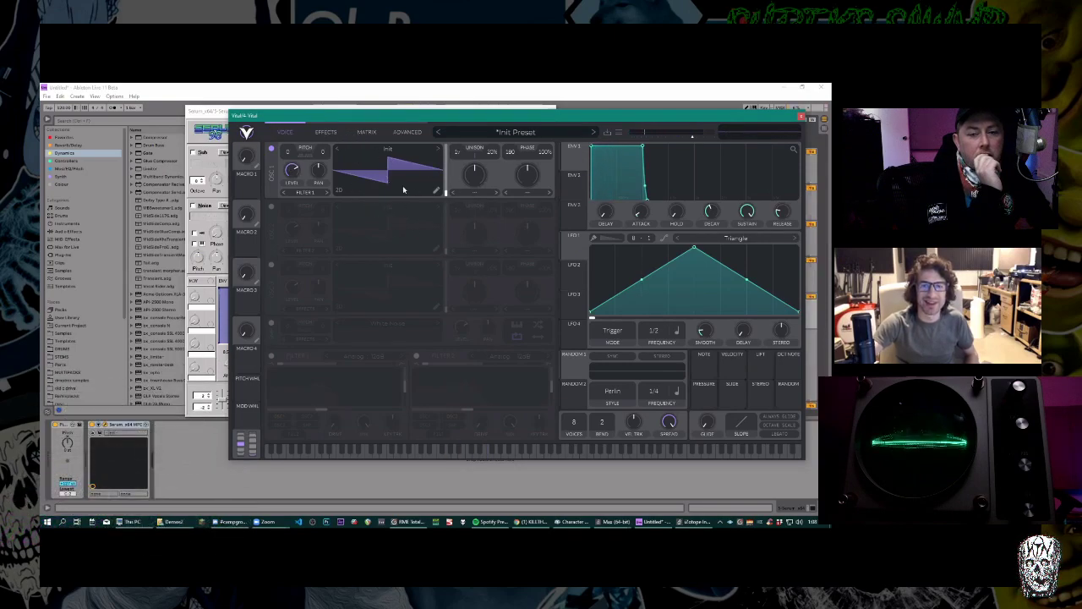
# Open oscillator 1's wavetable editor and add a second Wave Source keyframe partway along the timeline.
pyautogui.click(312, 193)
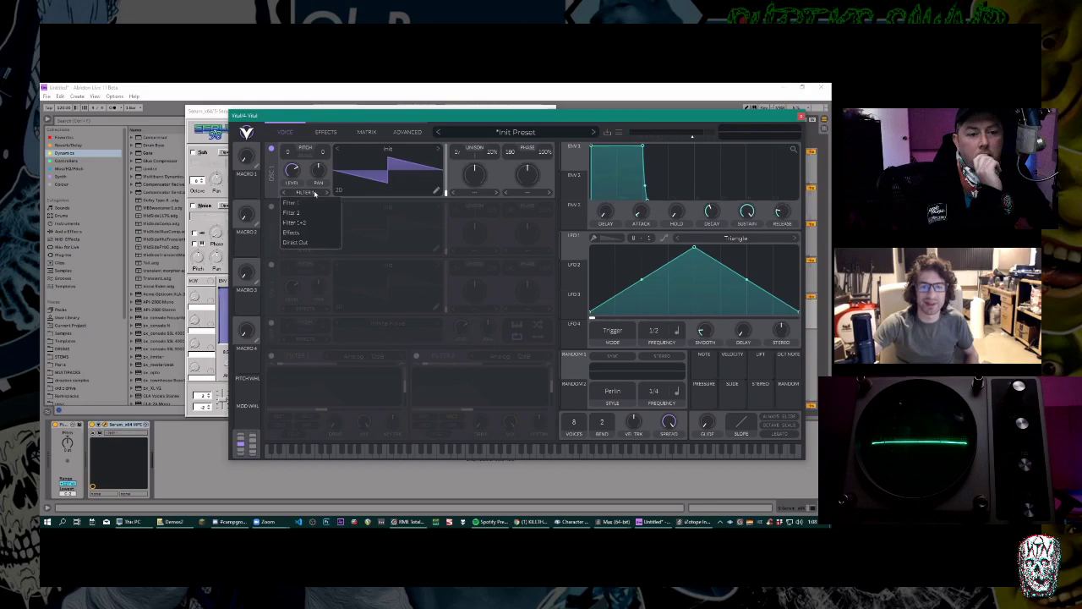
pyautogui.click(349, 176)
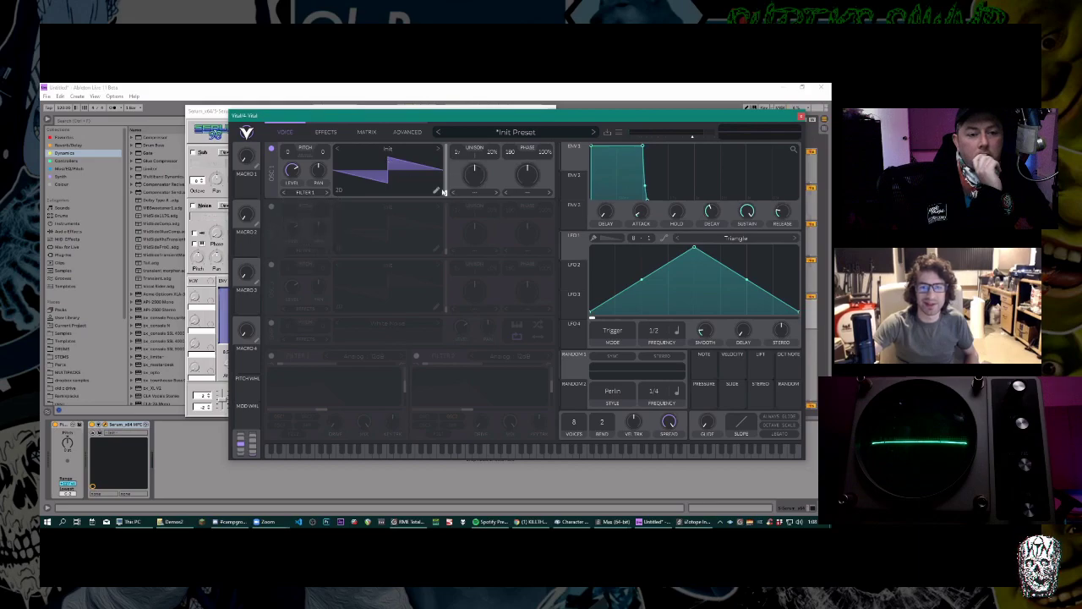
pyautogui.click(439, 191)
pyautogui.click(509, 376)
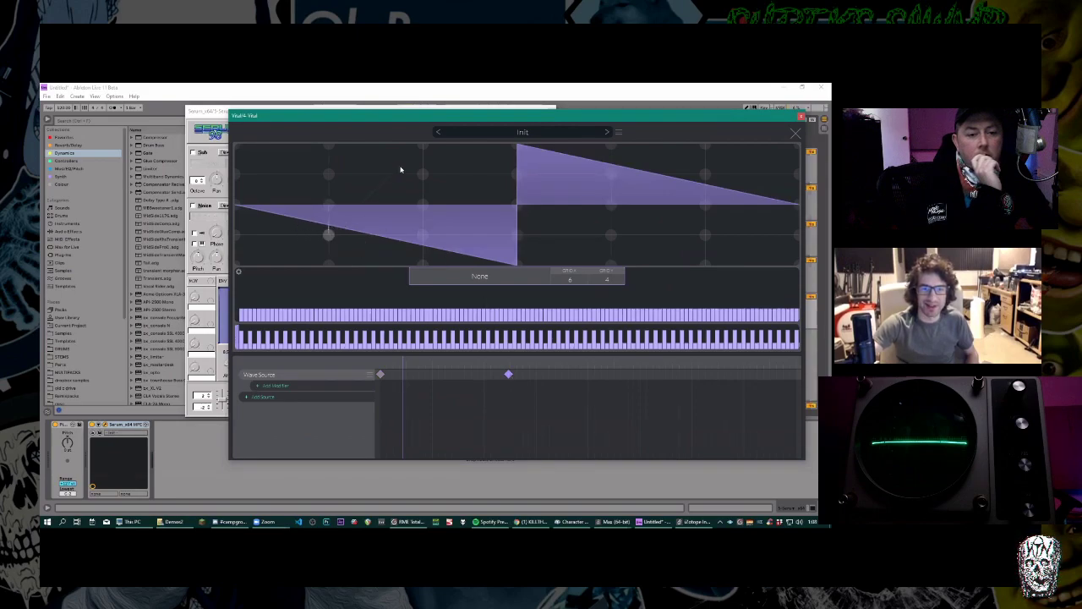
# Draw a ramp rising from the bottom of the grid to the centre line in the second grid column of the second keyframe's waveform.
pyautogui.rightClick(355, 206)
pyautogui.click(366, 243)
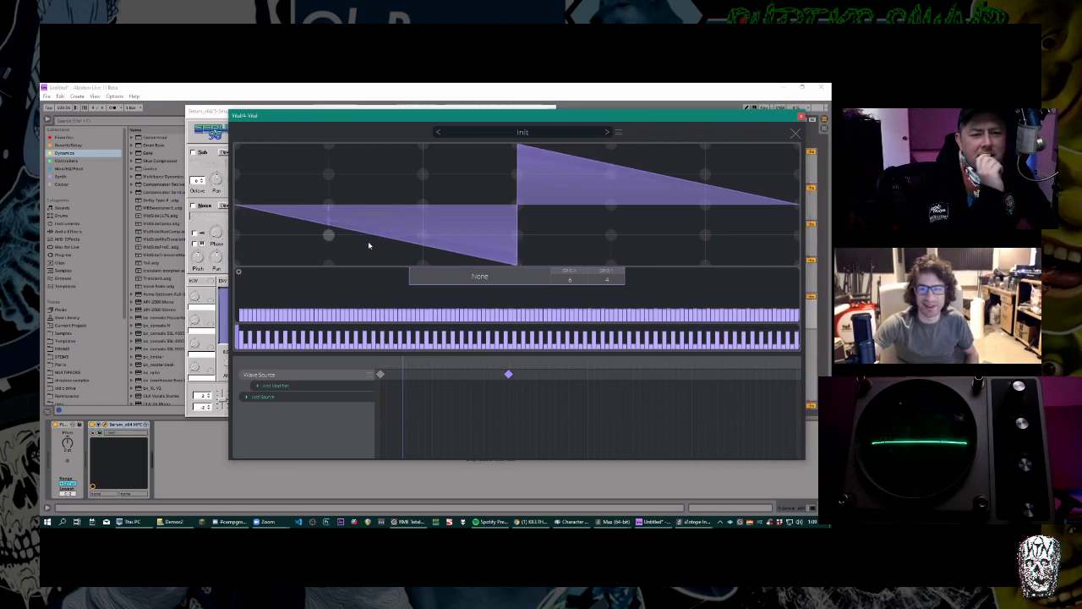
pyautogui.moveTo(386, 214); pyautogui.dragTo(421, 177)
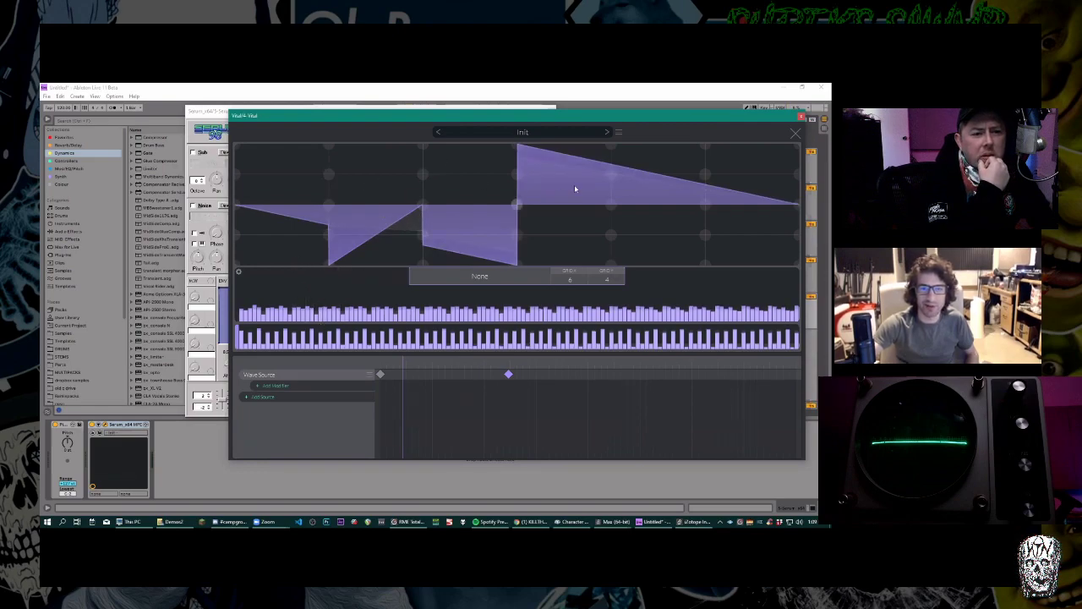
pyautogui.rightClick(366, 199)
pyautogui.click(362, 184)
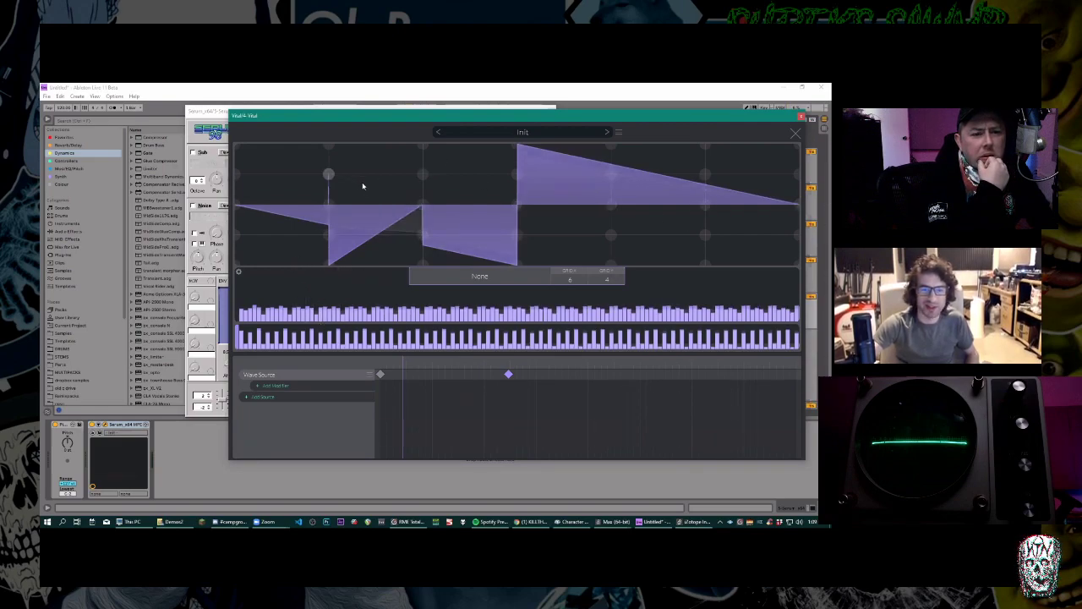
# Redraw the second keyframe's lower and middle harmonic amplitudes freehand as a decaying curve followed by two humps.
pyautogui.click(618, 133)
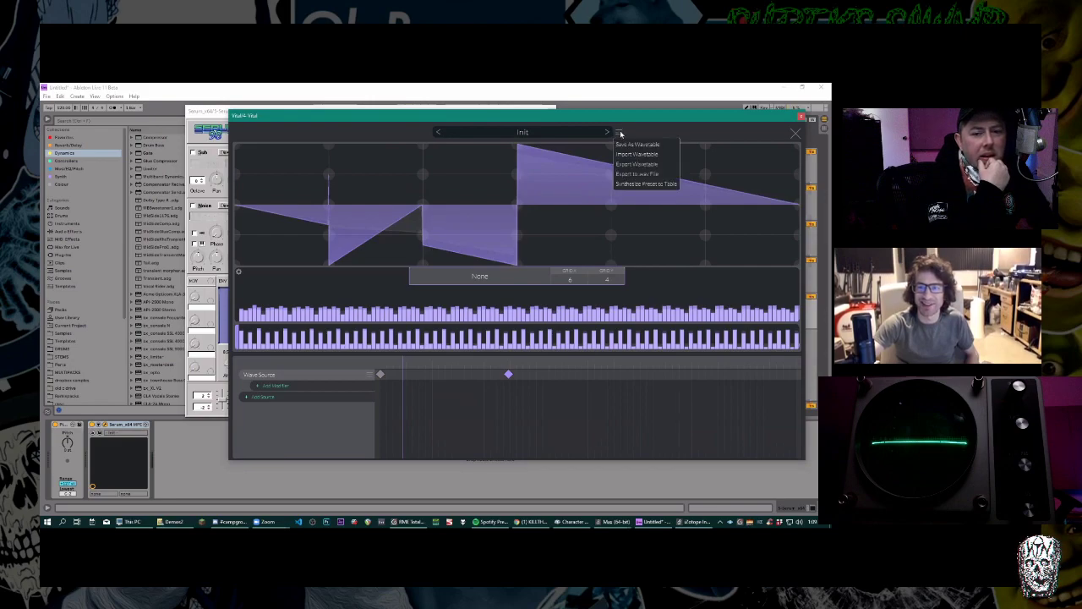
pyautogui.click(506, 219)
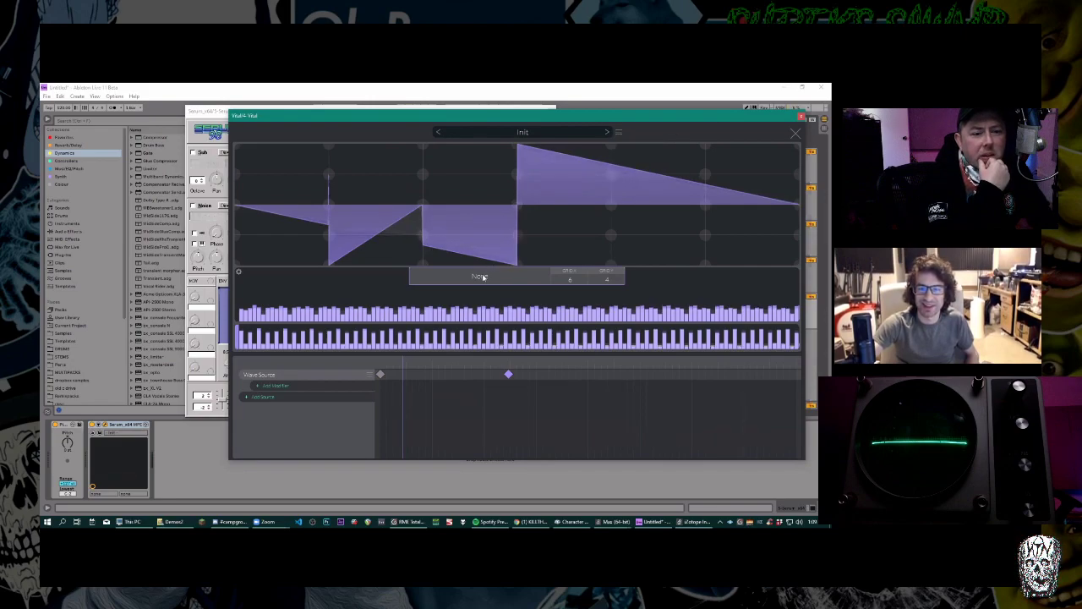
pyautogui.click(238, 271)
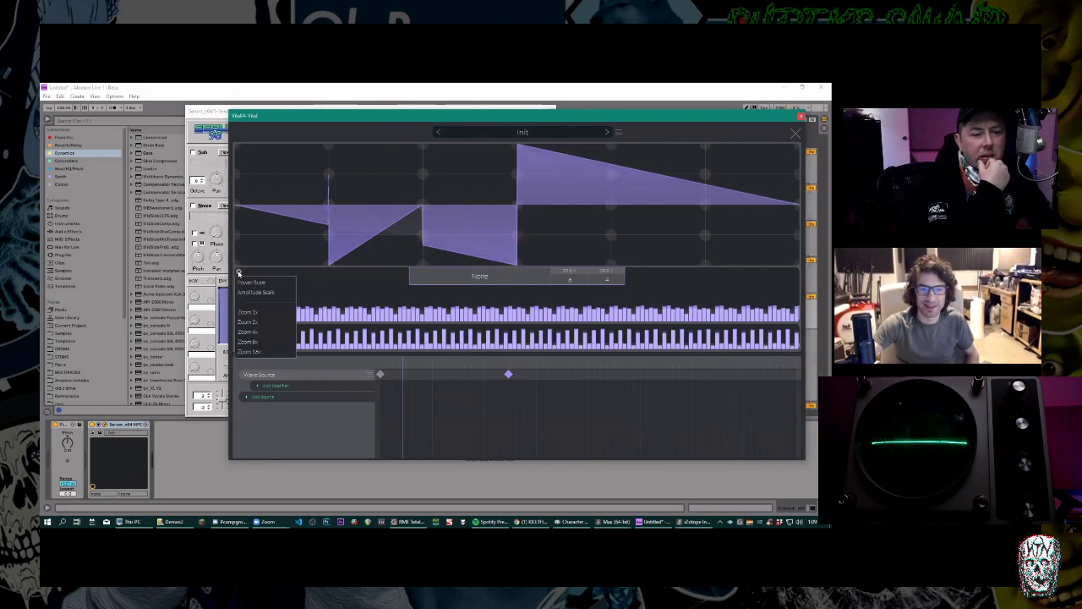
pyautogui.click(265, 275)
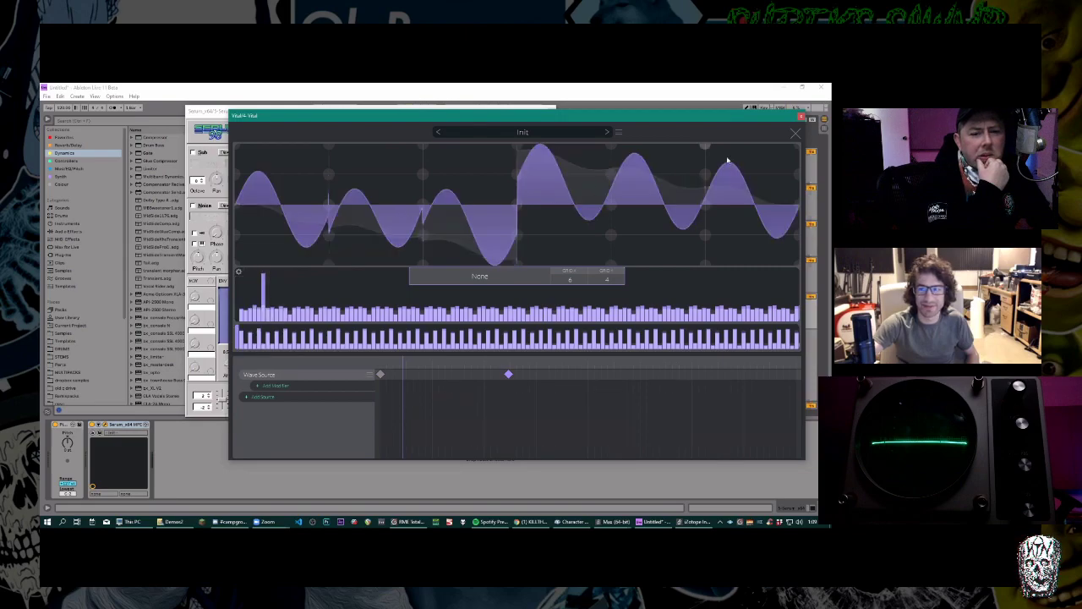
pyautogui.moveTo(251, 294)
pyautogui.mouseDown()
pyautogui.moveTo(312, 310)
pyautogui.moveTo(345, 289)
pyautogui.moveTo(399, 298)
pyautogui.moveTo(243, 290)
pyautogui.moveTo(386, 316)
pyautogui.moveTo(508, 291)
pyautogui.moveTo(602, 292)
pyautogui.mouseUp()
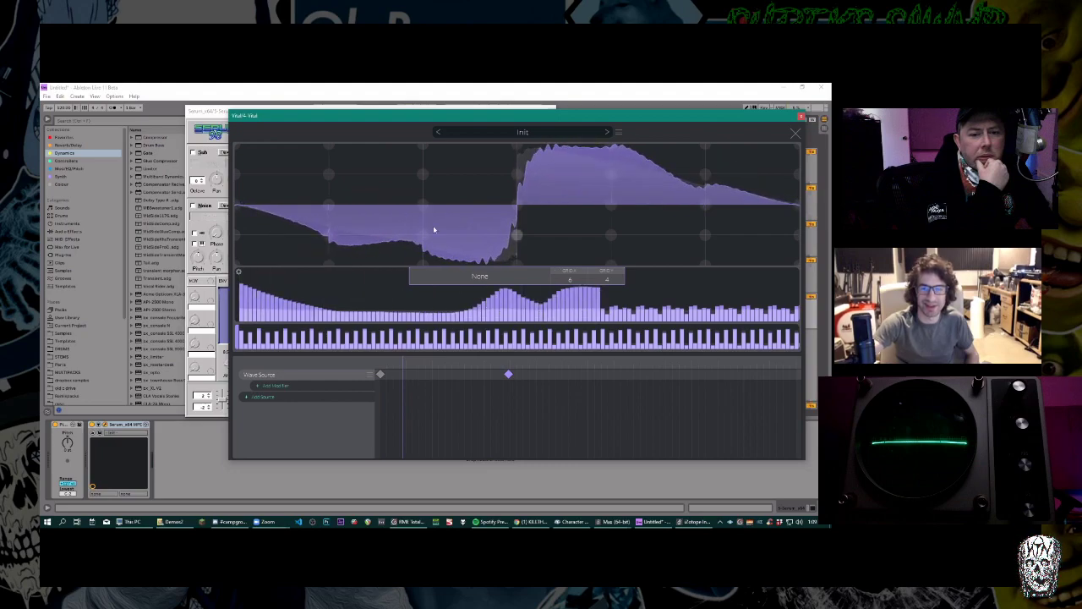
# Add a third Wave Source keyframe, redraw its first waveform segment as a descending line, and alter the phases of its lower harmonics.
pyautogui.click(389, 375)
pyautogui.click(508, 375)
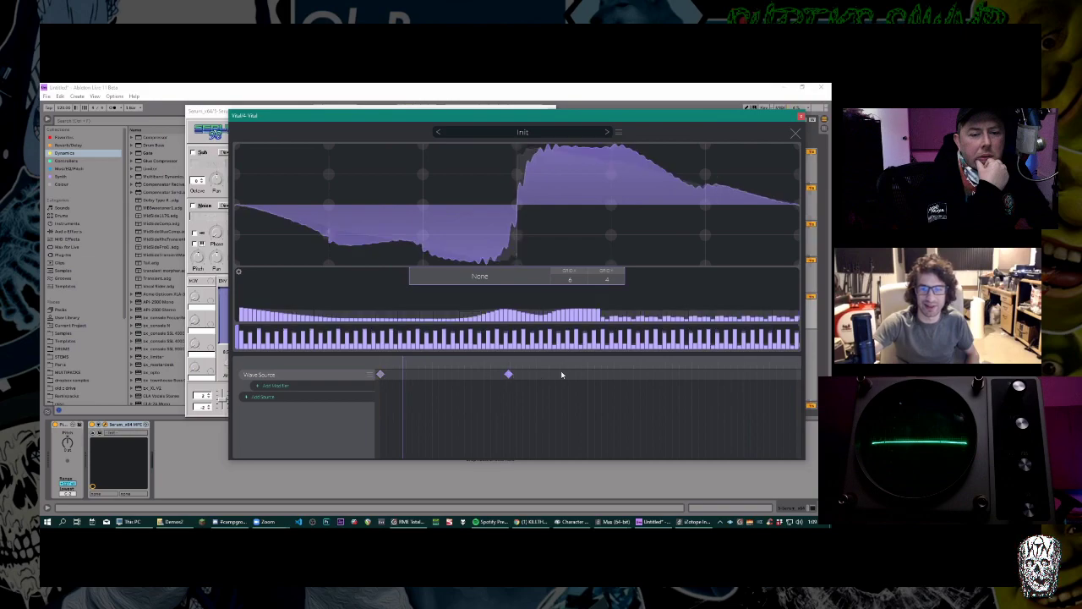
pyautogui.click(645, 375)
pyautogui.doubleClick(639, 374)
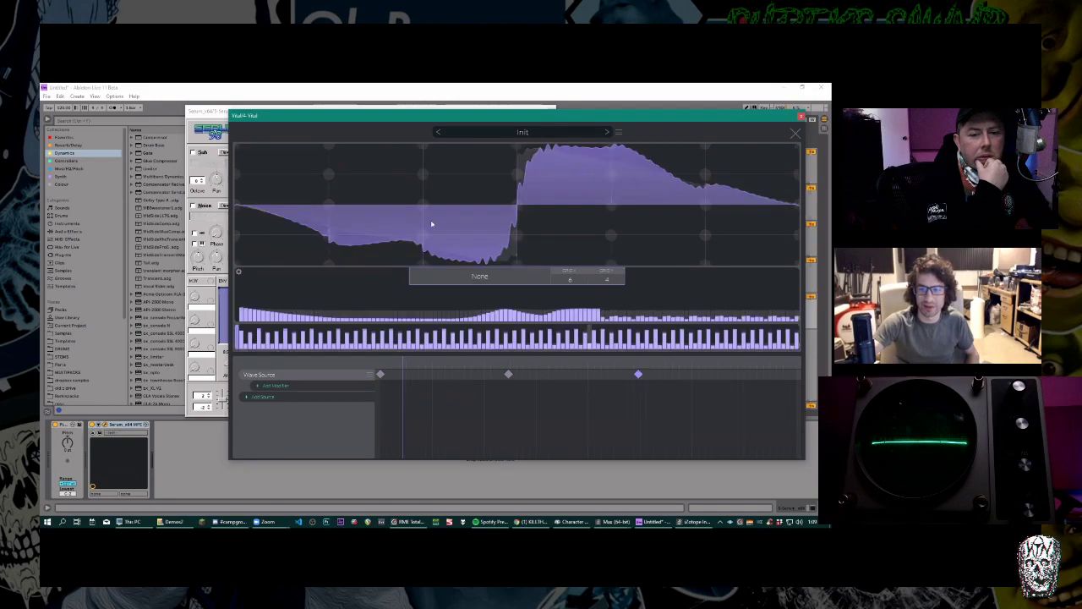
pyautogui.moveTo(321, 224); pyautogui.dragTo(237, 174)
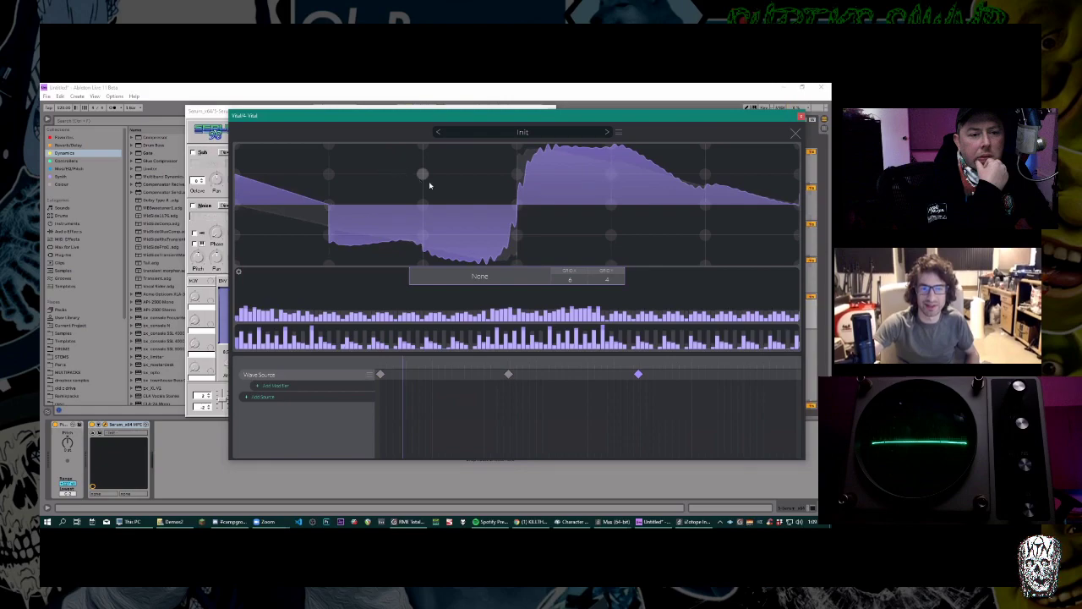
pyautogui.moveTo(240, 336); pyautogui.dragTo(379, 338)
# Add a Wave Source keyframe at the end of the timeline and draw a line falling from top to bottom across its first two grid columns.
pyautogui.click(794, 375)
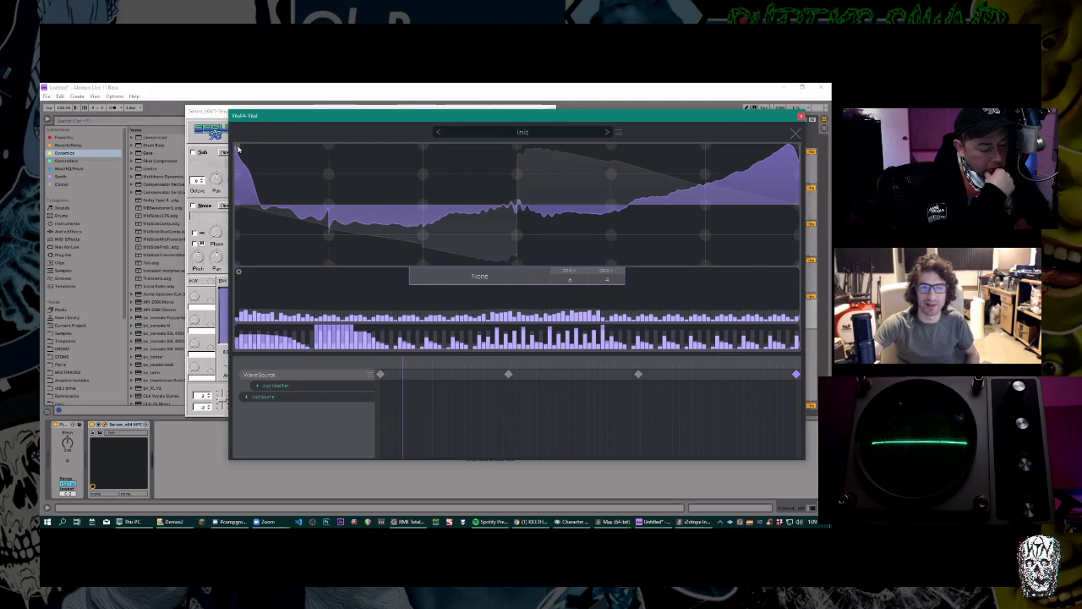
pyautogui.moveTo(413, 259); pyautogui.dragTo(423, 259)
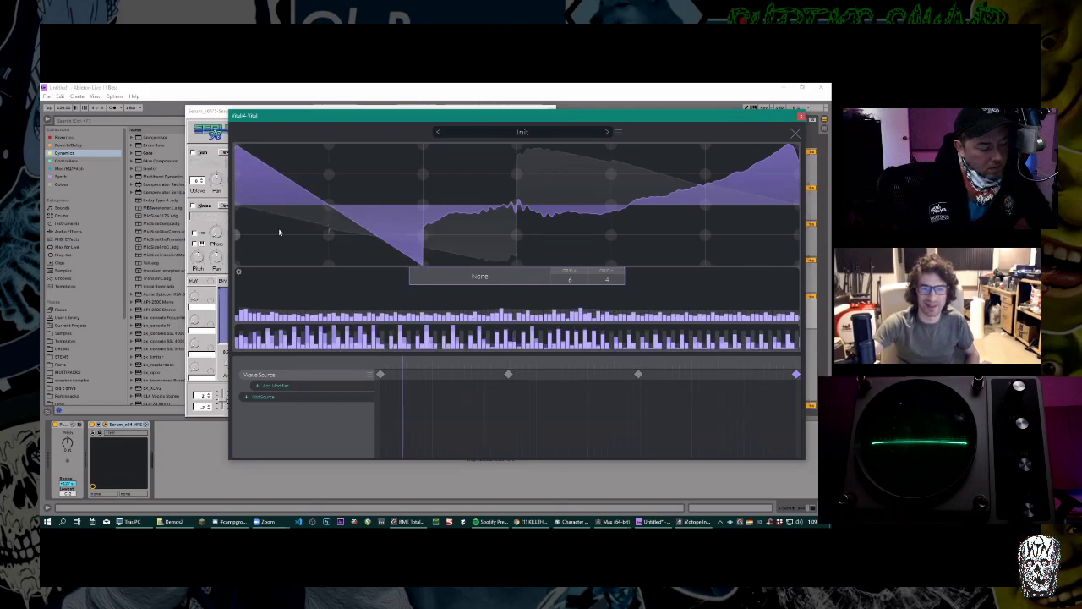
# Redraw the first grid column of the last keyframe's waveform as a line rising from the lower quarter to the top.
pyautogui.click(237, 233)
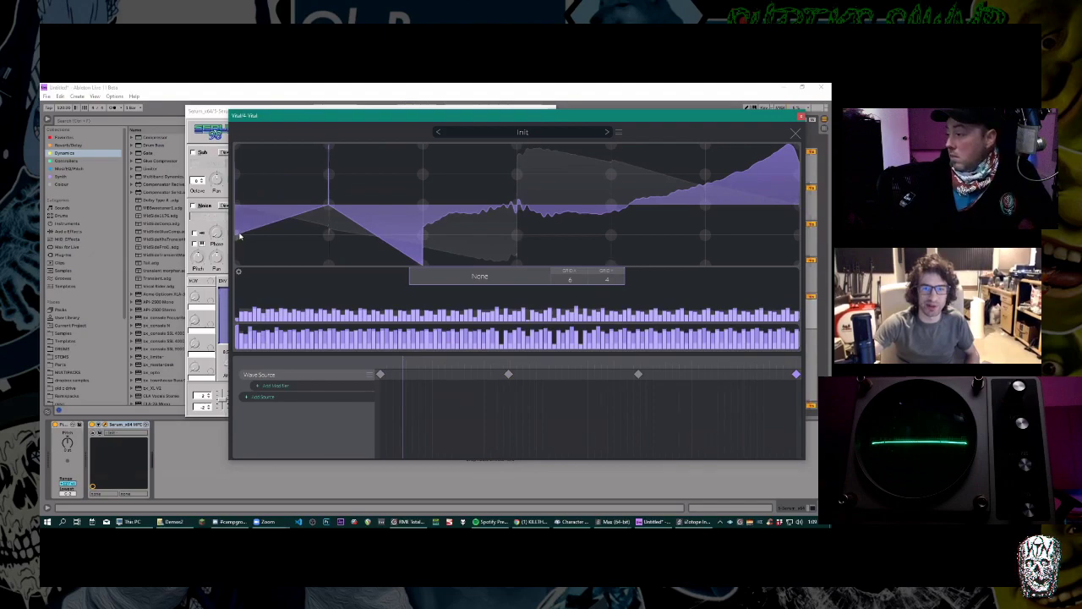
pyautogui.click(328, 147)
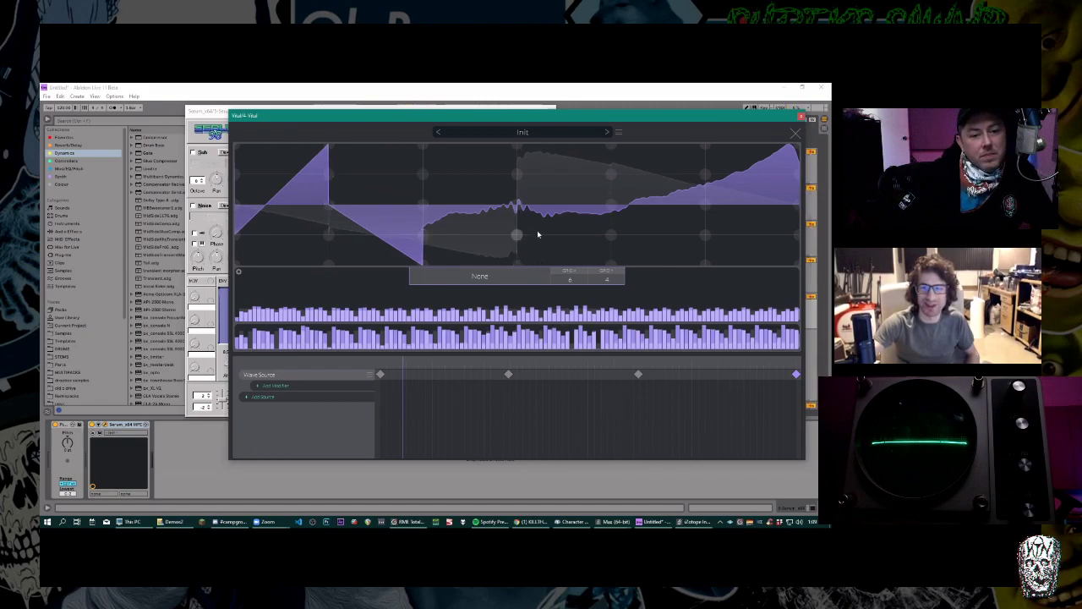
pyautogui.rightClick(484, 176)
pyautogui.click(440, 174)
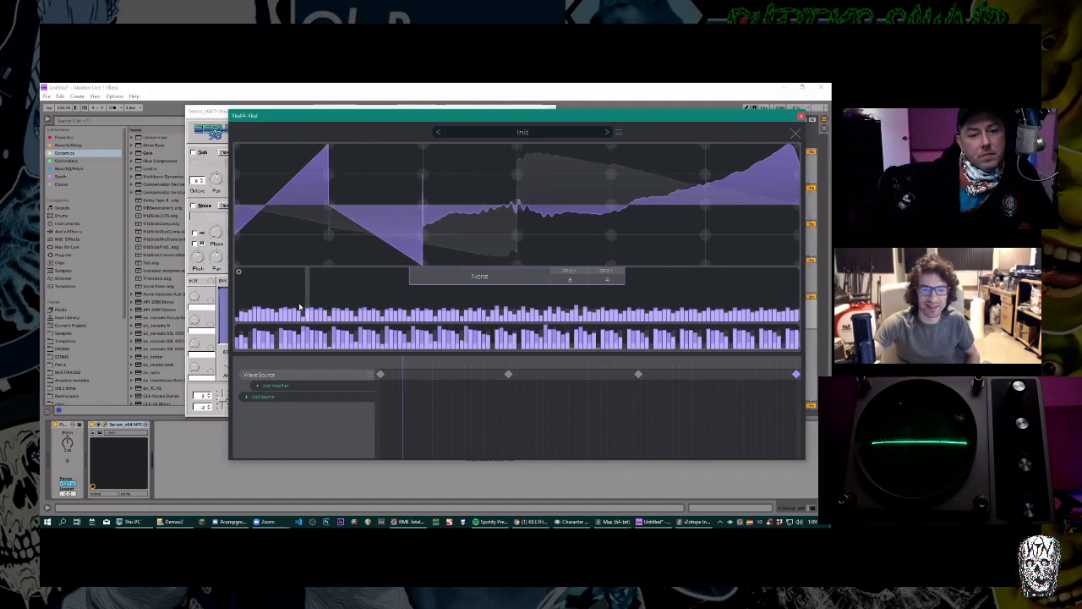
# Raise two individual harmonic amplitudes of the last keyframe, one in the lower part of the spectrum and one near its middle.
pyautogui.click(480, 277)
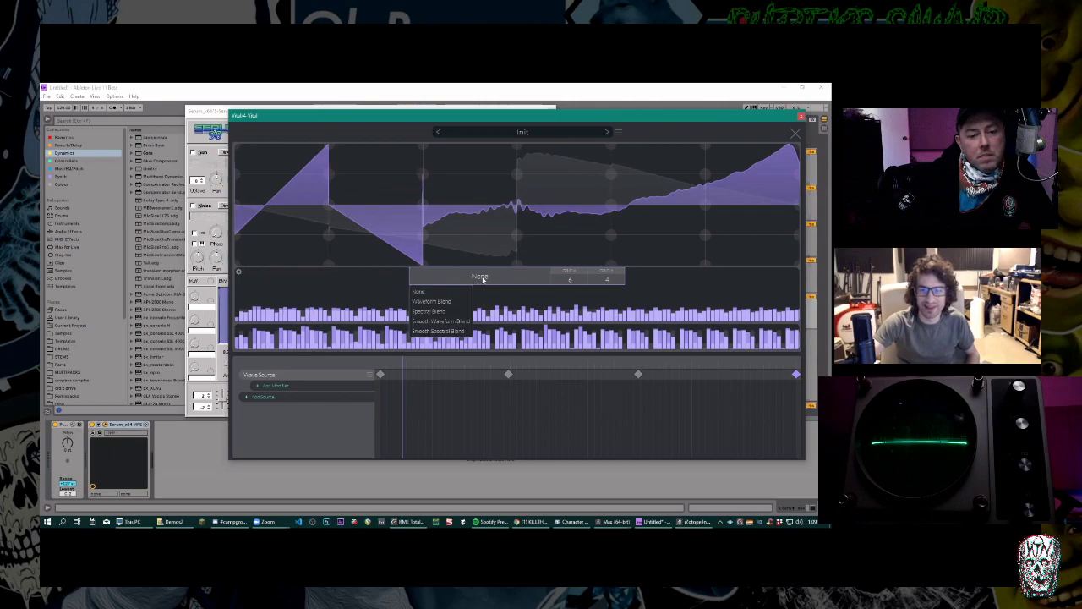
pyautogui.click(483, 278)
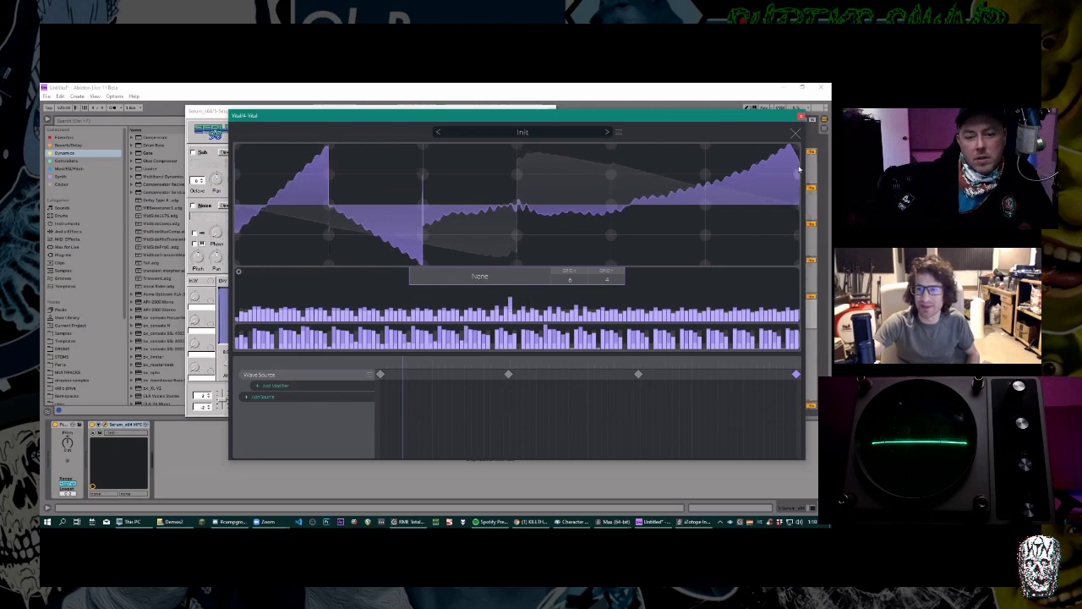
pyautogui.click(238, 271)
pyautogui.click(328, 284)
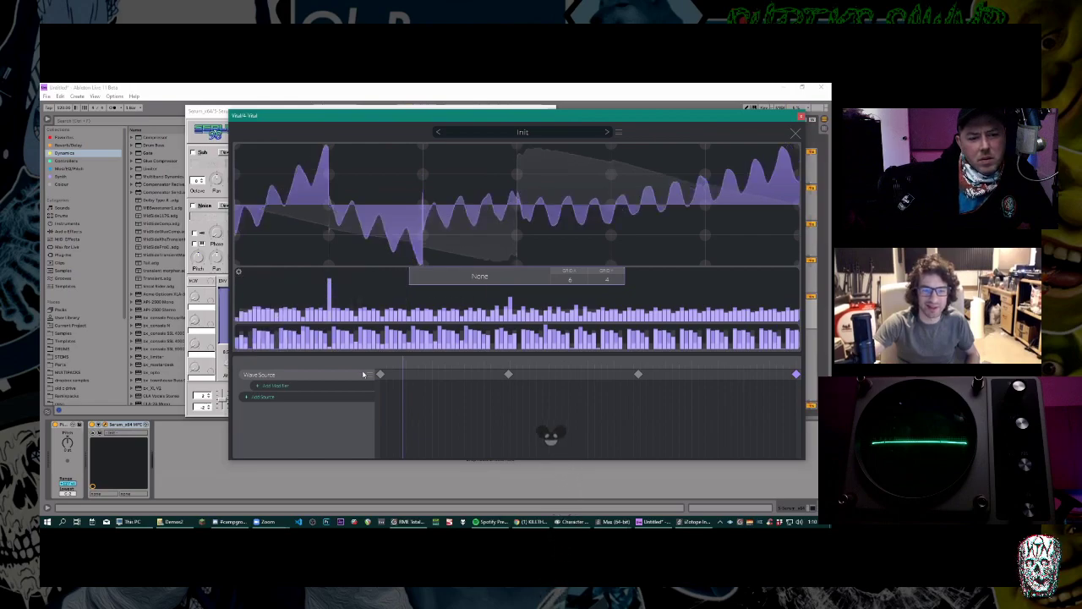
# Redraw the second and third grid columns of the last keyframe as a line rising from bottom to top, and close the wavetable editor.
pyautogui.click(290, 386)
pyautogui.click(289, 386)
pyautogui.click(335, 415)
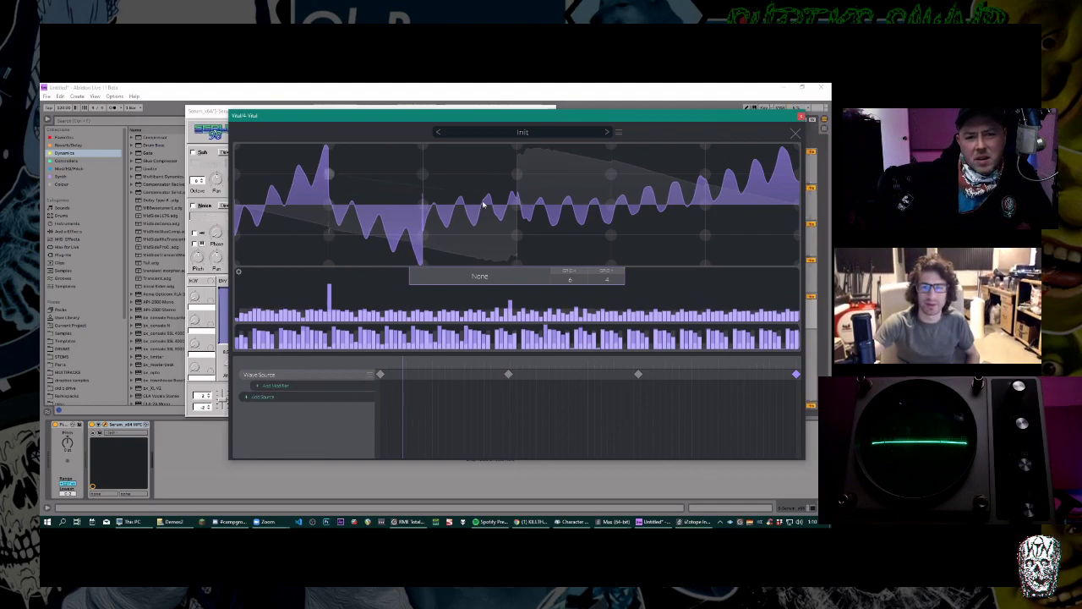
pyautogui.moveTo(328, 174); pyautogui.dragTo(520, 203)
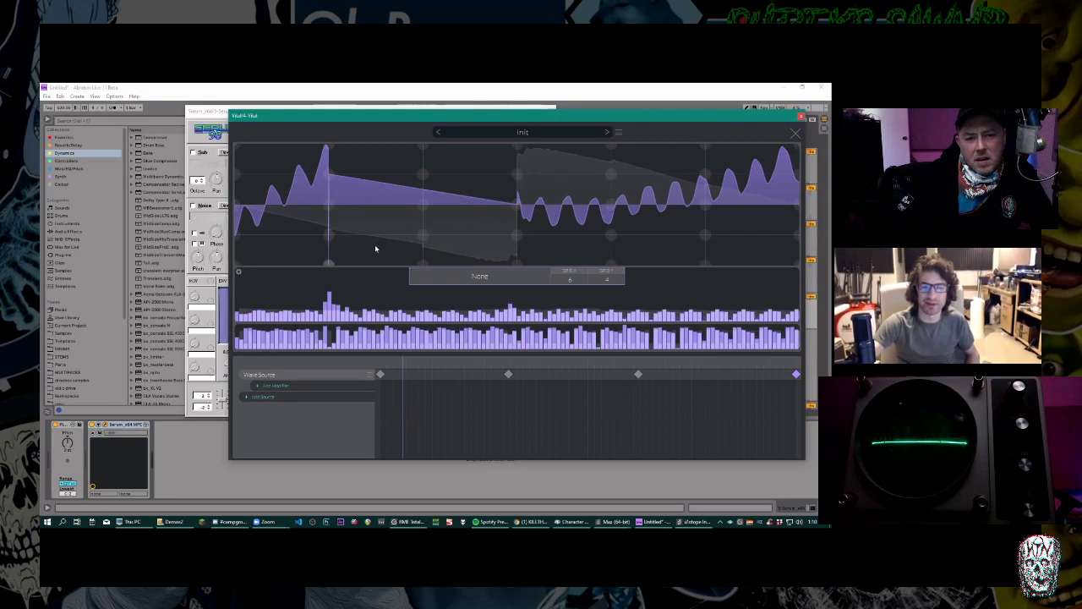
pyautogui.moveTo(512, 147); pyautogui.dragTo(329, 262)
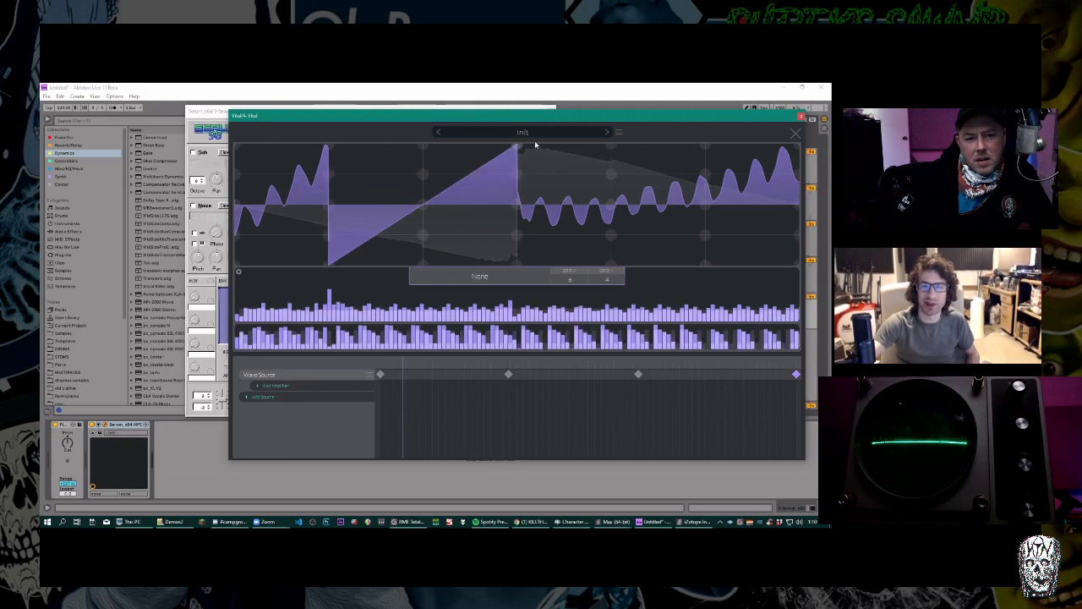
pyautogui.click(797, 132)
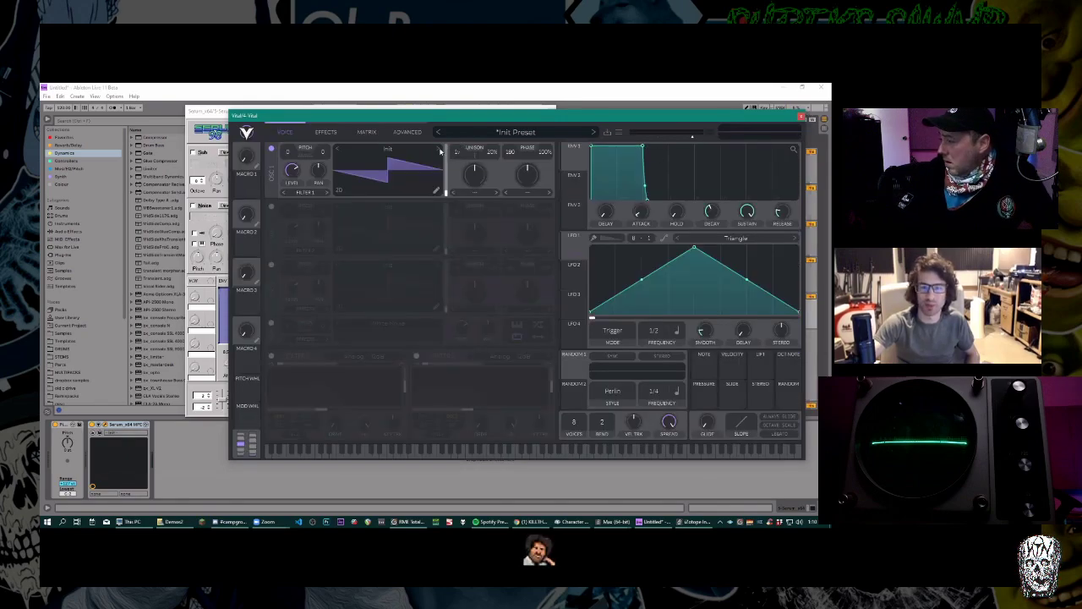
# Load the Pulse Width wavetable into oscillator 1 and open it in the wavetable editor.
pyautogui.click(390, 149)
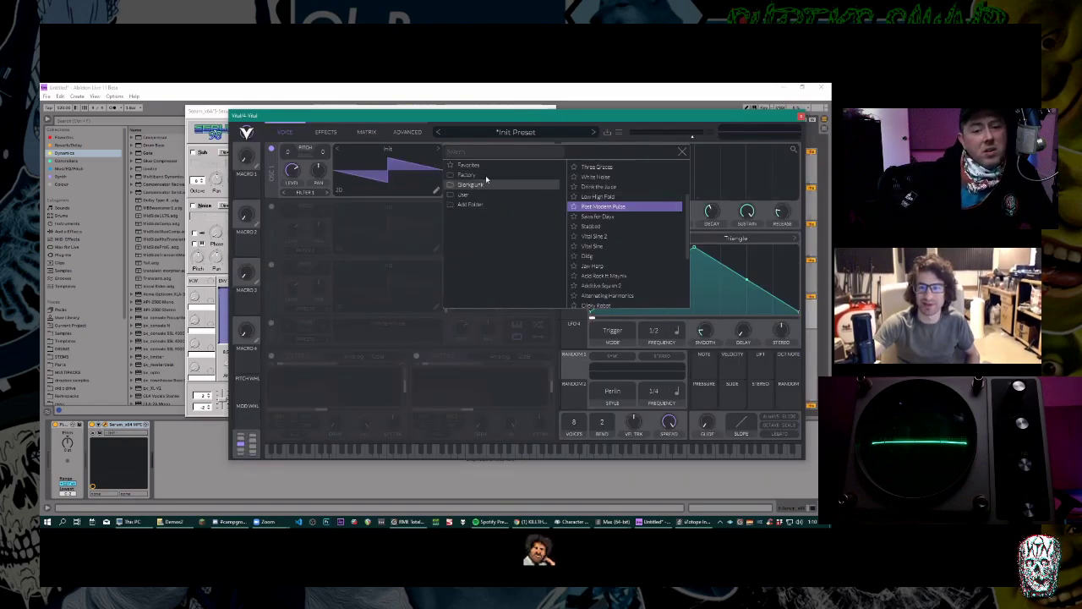
pyautogui.click(602, 222)
pyautogui.click(436, 192)
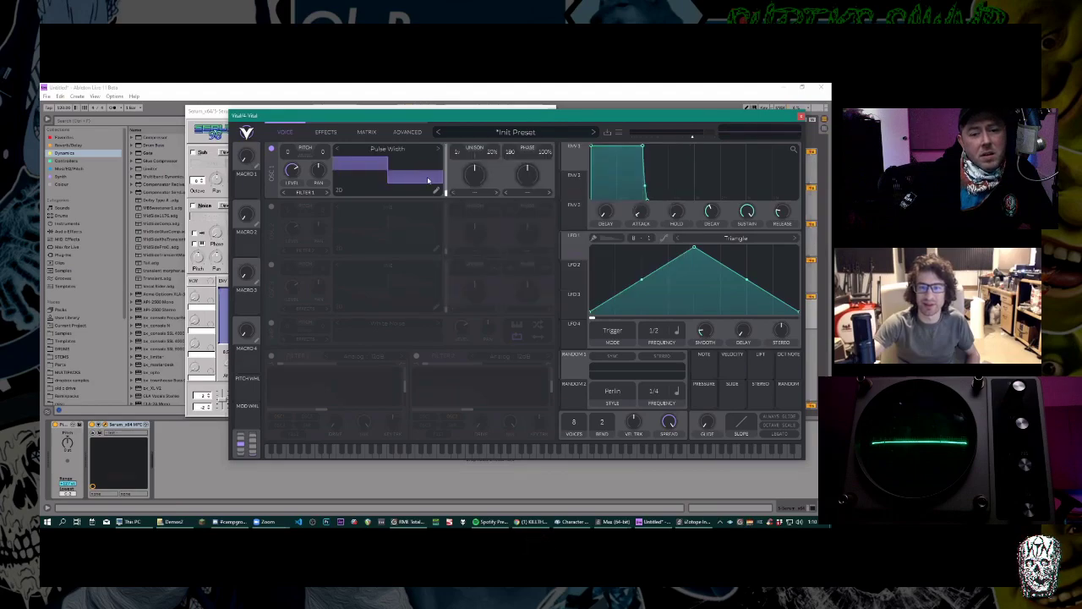
pyautogui.click(435, 193)
# Reshape the Pulse Width wavetable's first keyframe into a trapezoid by moving its two upper points inward along the top edge.
pyautogui.moveTo(516, 262)
pyautogui.mouseDown()
pyautogui.moveTo(563, 217)
pyautogui.moveTo(573, 225)
pyautogui.moveTo(565, 243)
pyautogui.moveTo(516, 263)
pyautogui.mouseUp()
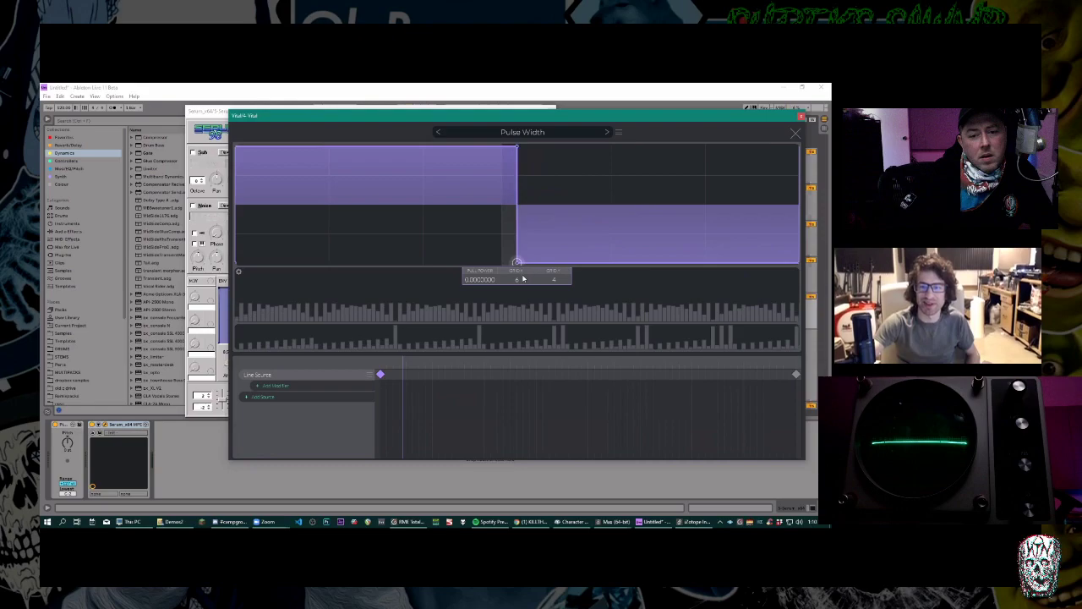
pyautogui.moveTo(517, 147); pyautogui.dragTo(382, 142)
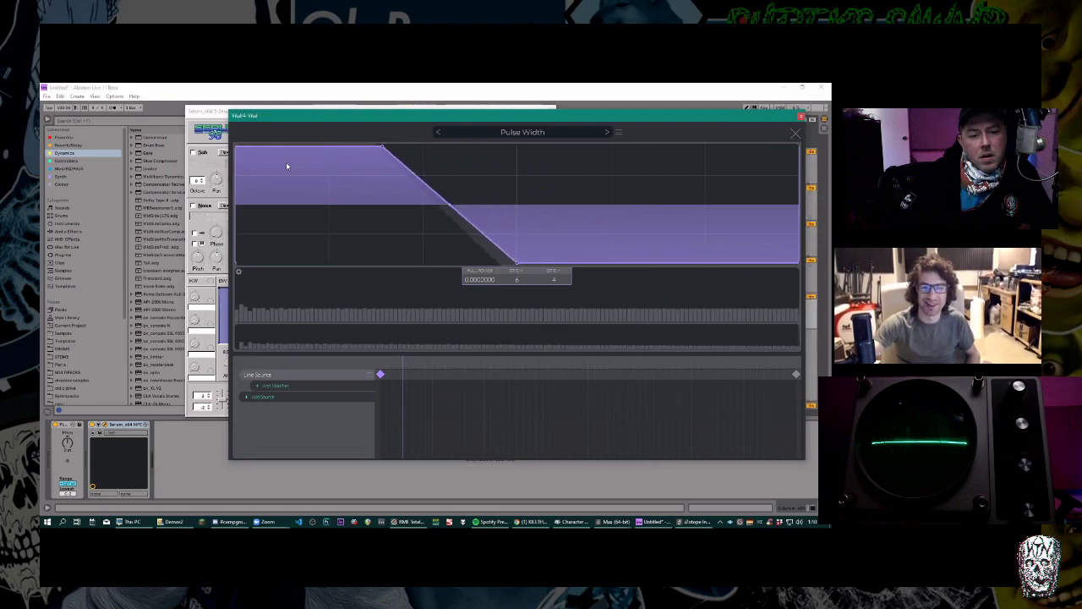
pyautogui.moveTo(236, 147); pyautogui.dragTo(330, 144)
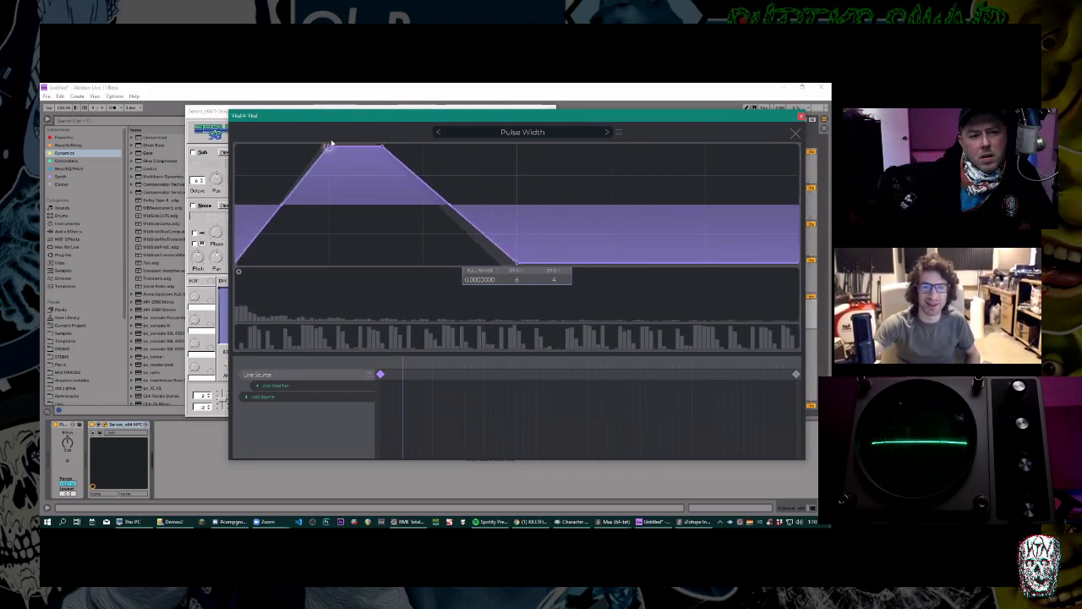
# Close the Vital and Serum plug-in windows and reopen Vital from its own track.
pyautogui.click(801, 116)
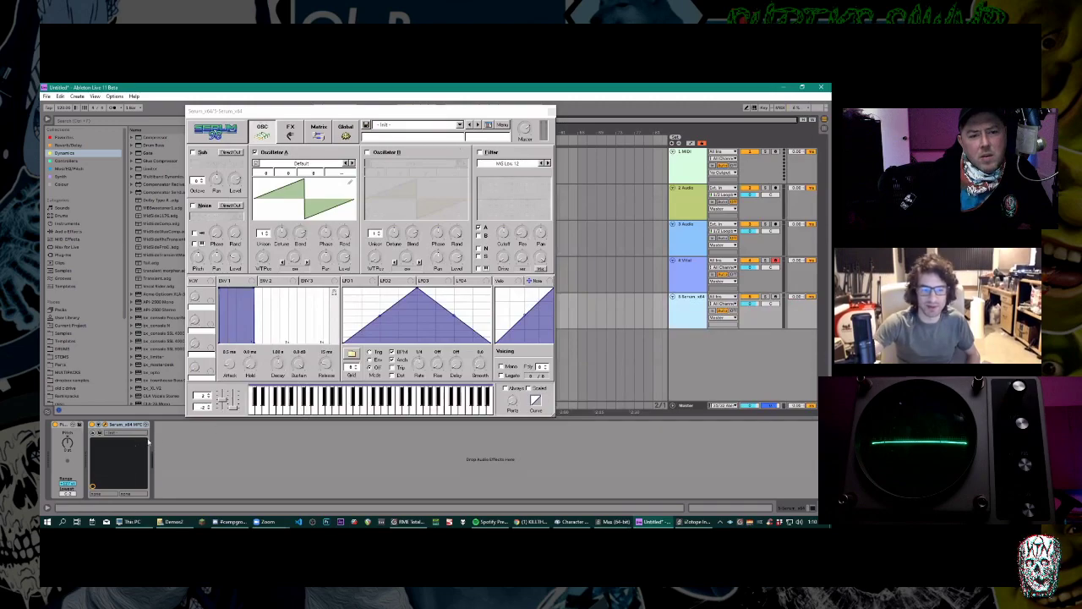
pyautogui.click(550, 111)
pyautogui.press('Up')
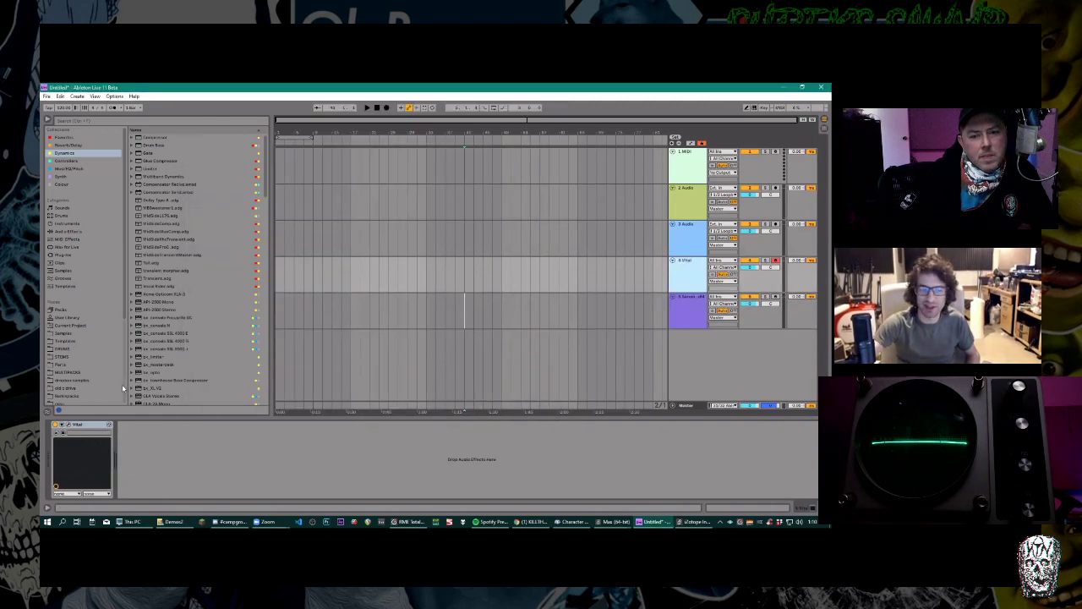
pyautogui.click(72, 428)
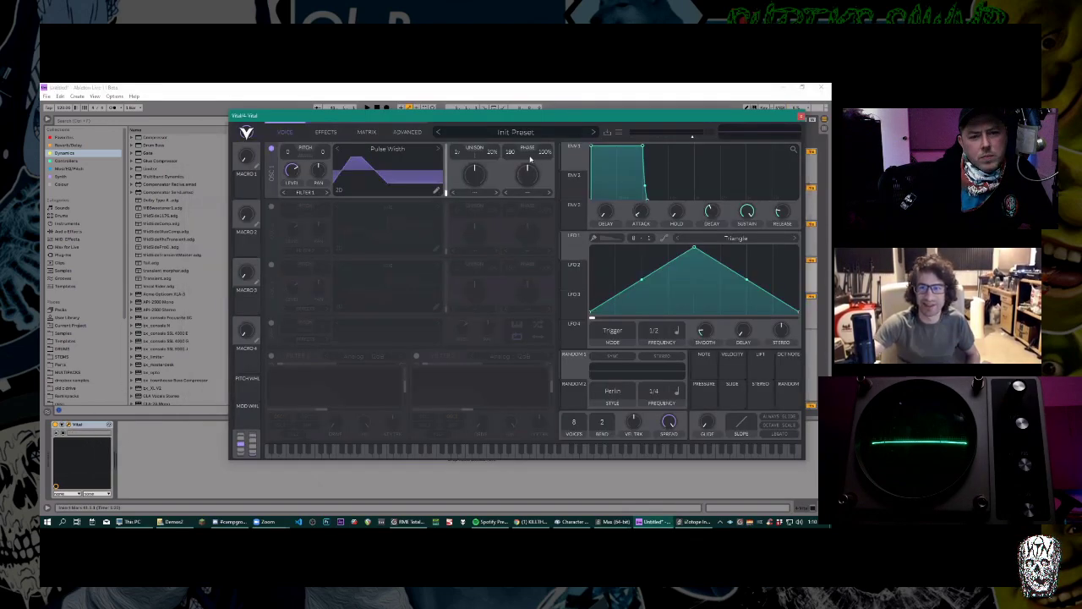
# Initialize the preset, and draw a ramp rising from the bottom across the first grid column of oscillator 1's wavetable.
pyautogui.click(509, 133)
pyautogui.rightClick(435, 138)
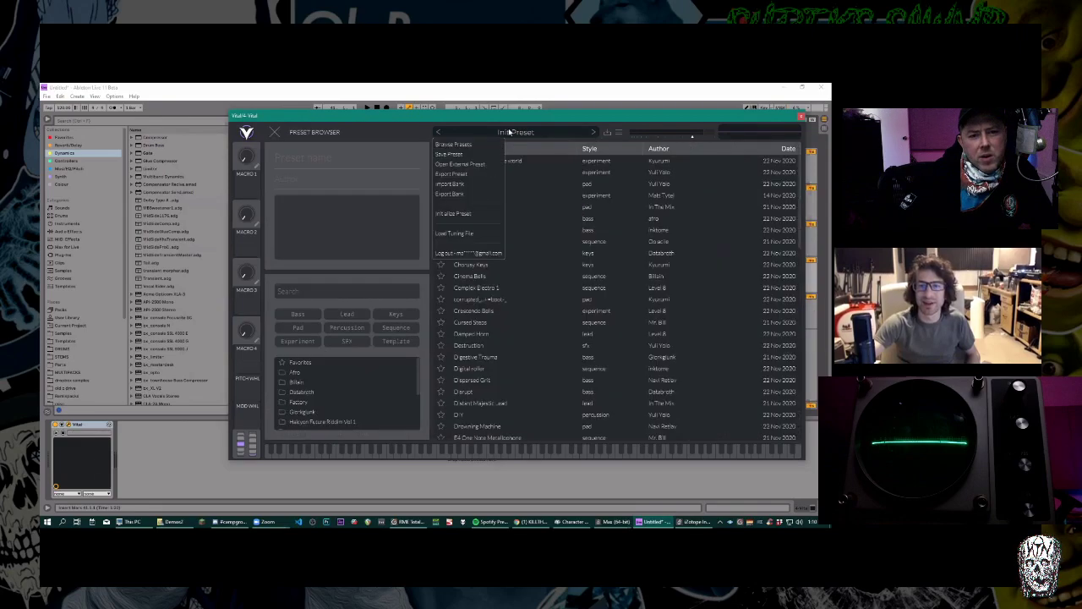
pyautogui.click(454, 213)
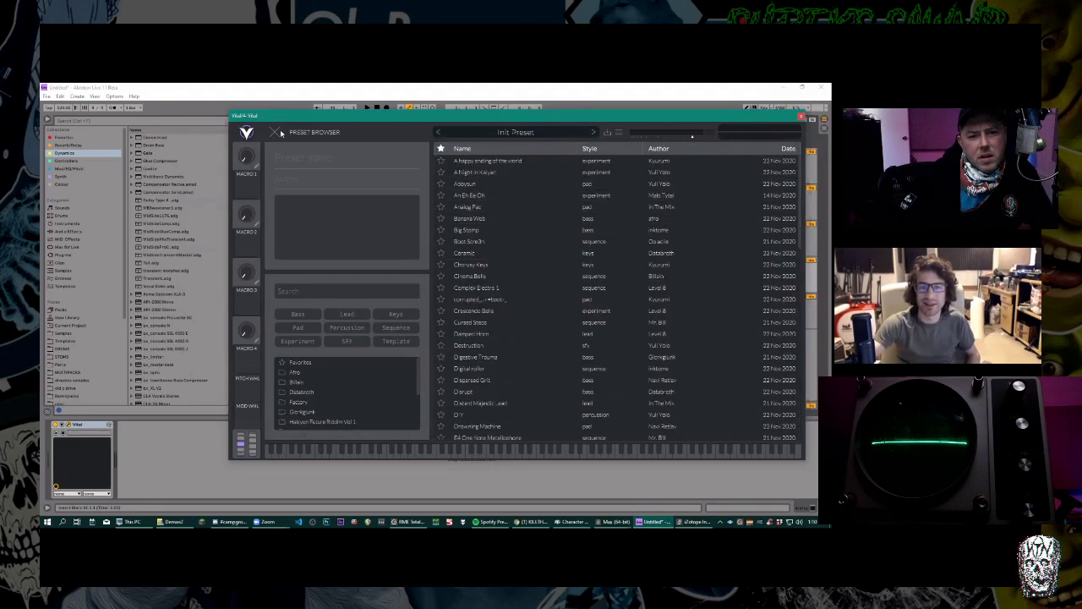
pyautogui.click(278, 132)
pyautogui.click(435, 191)
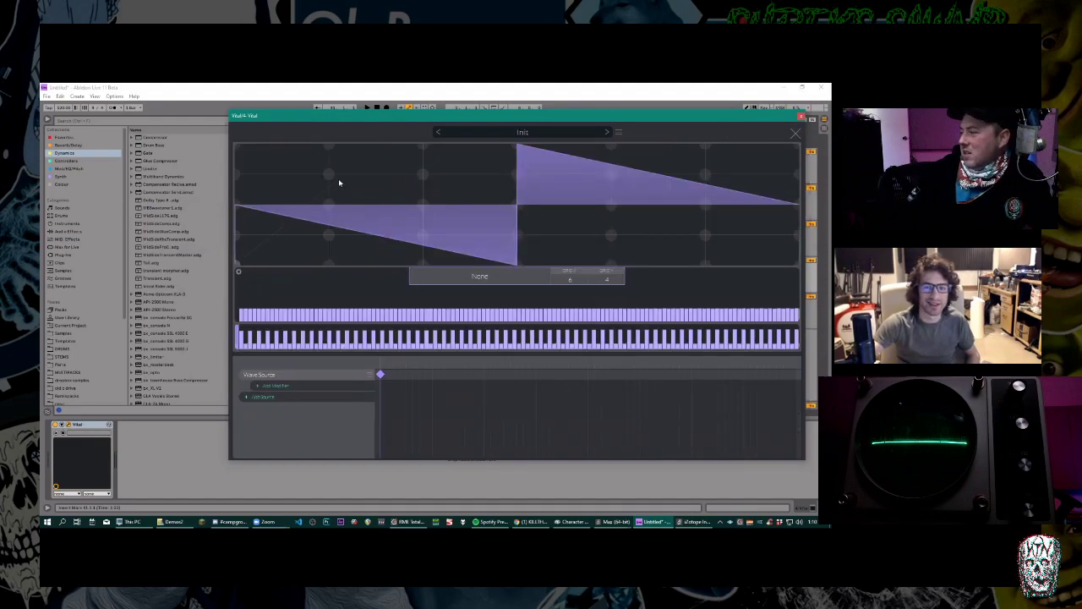
pyautogui.moveTo(331, 164); pyautogui.dragTo(331, 178)
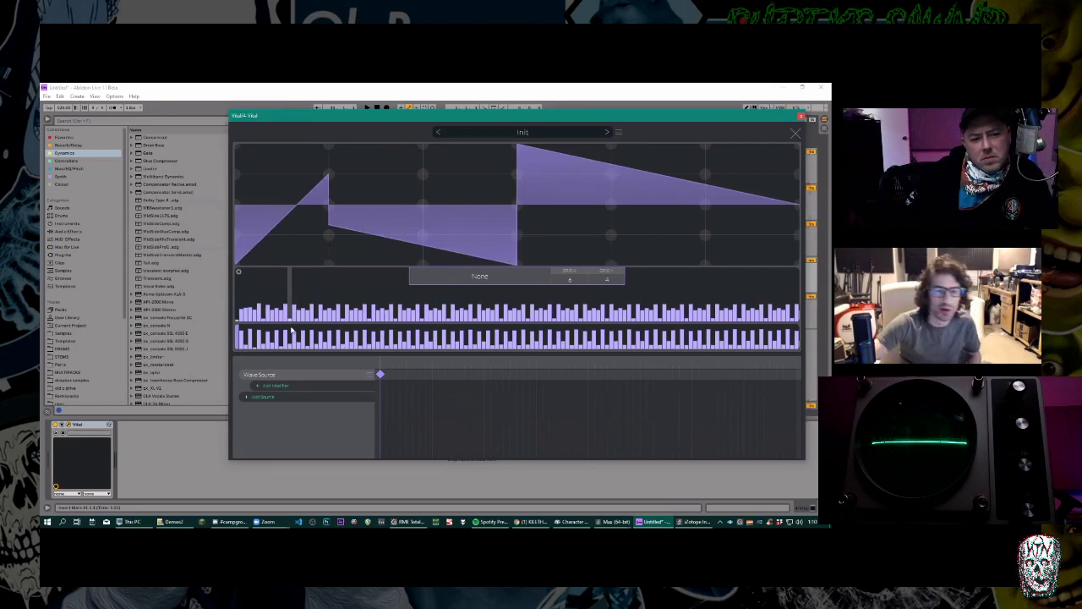
# Replace the Wave Source with a Line Source and add a raised point in the first half of its line.
pyautogui.click(372, 375)
pyautogui.click(381, 399)
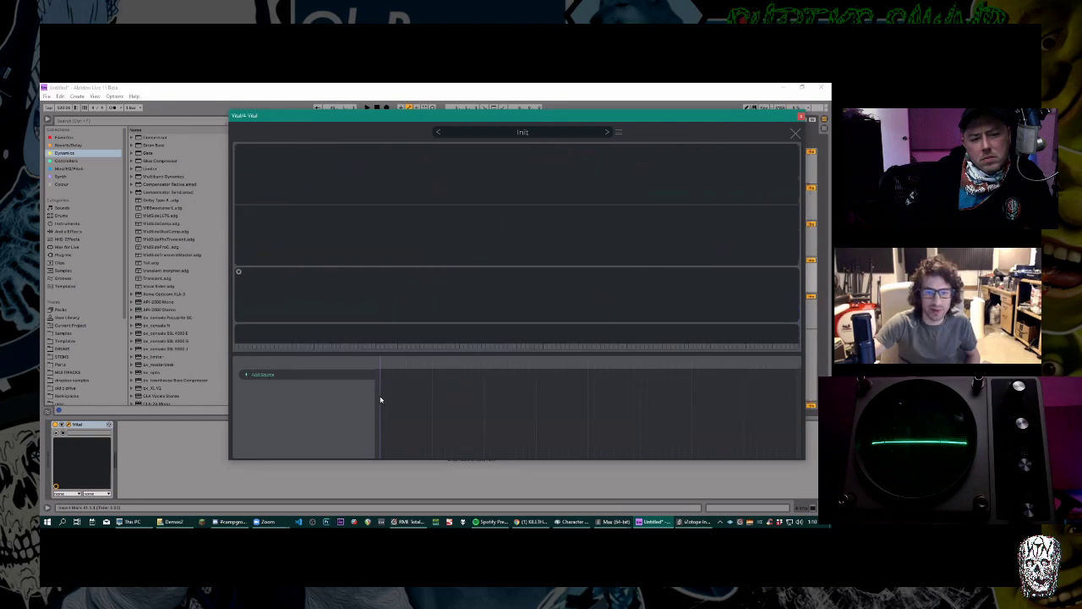
pyautogui.click(262, 373)
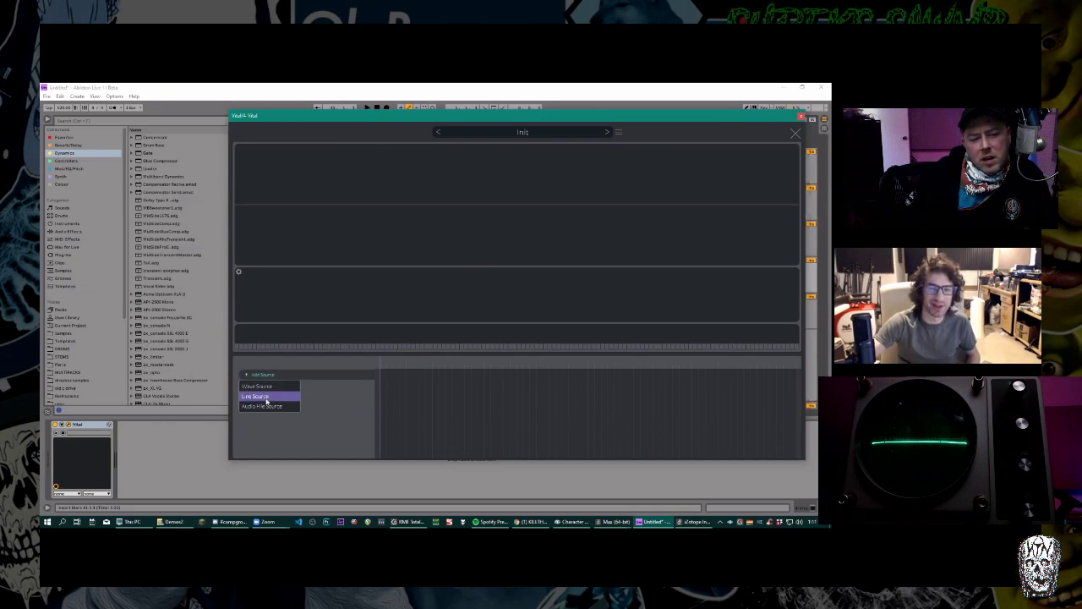
pyautogui.click(267, 397)
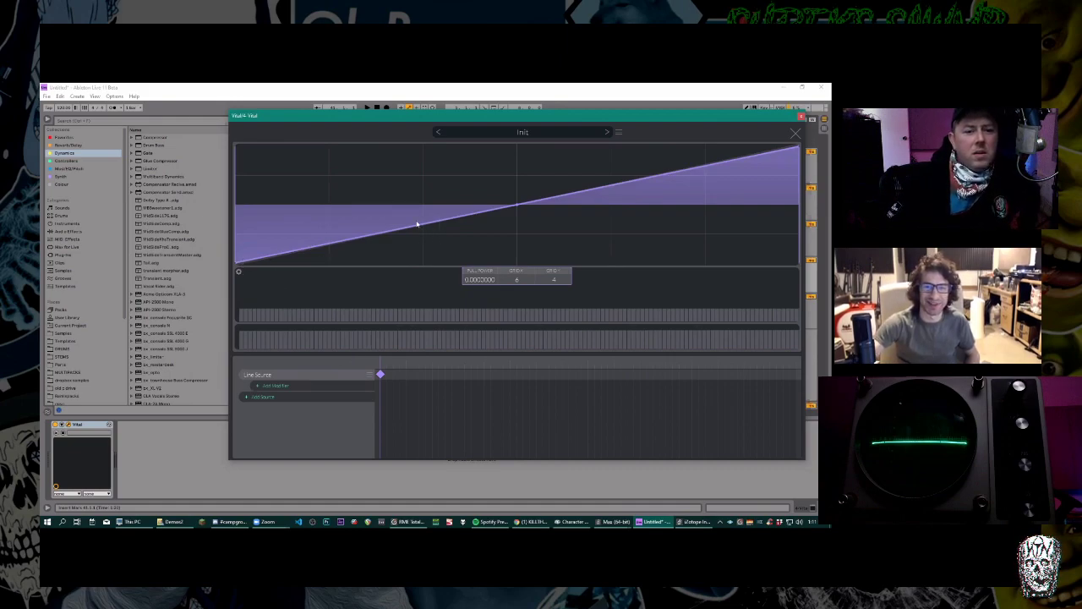
pyautogui.moveTo(419, 223); pyautogui.dragTo(370, 177)
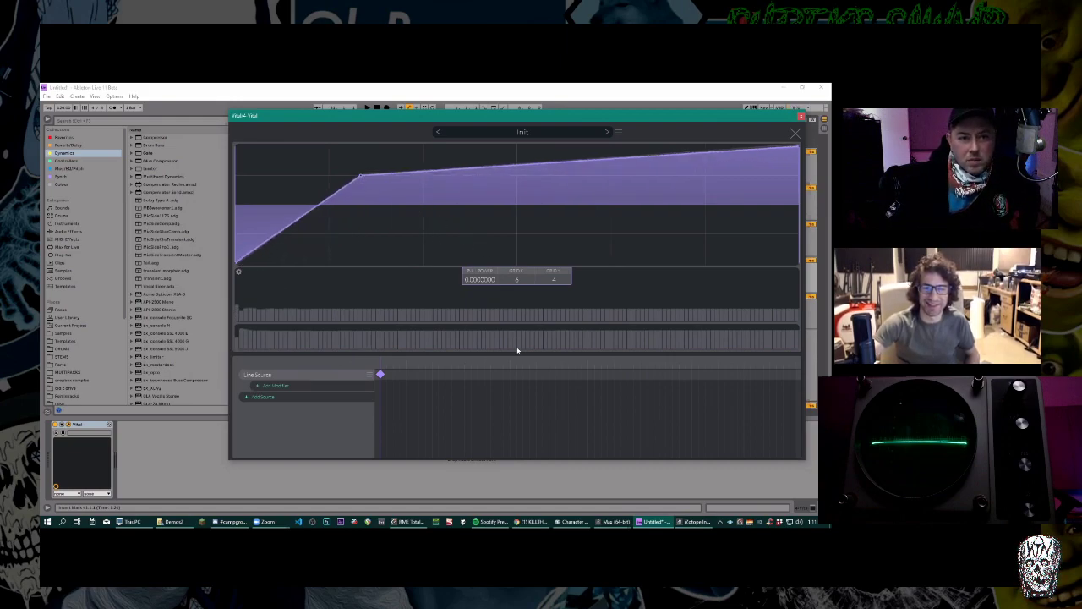
# Add a second Line Source keyframe and shape its line into a zigzag with a peak at the top and a valley at the bottom.
pyautogui.click(491, 378)
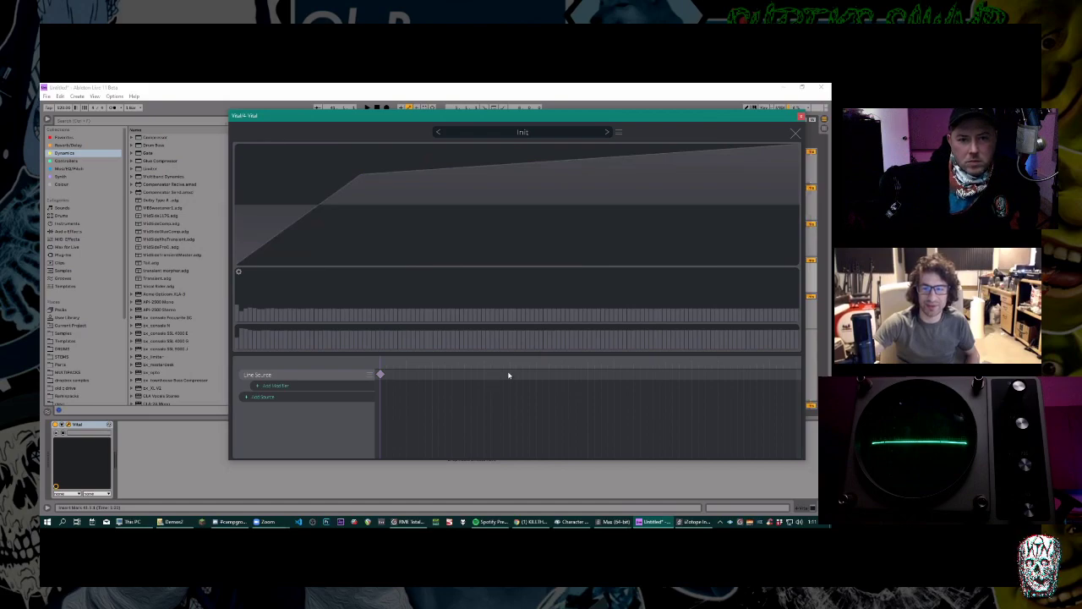
pyautogui.click(481, 374)
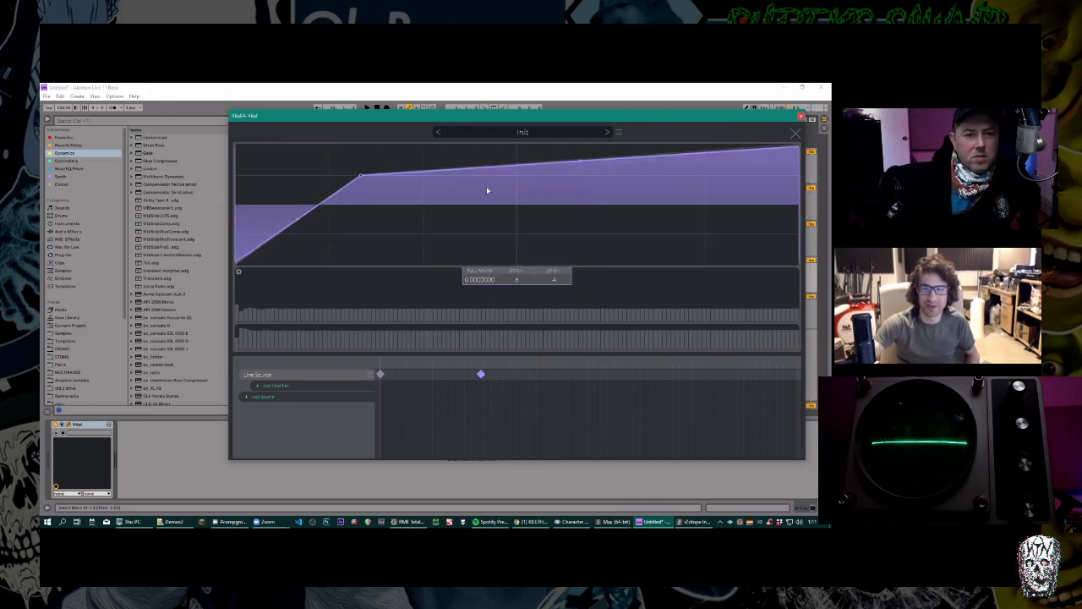
pyautogui.doubleClick(510, 168)
pyautogui.moveTo(510, 167); pyautogui.dragTo(540, 233)
pyautogui.moveTo(361, 177); pyautogui.dragTo(478, 150)
pyautogui.moveTo(540, 231); pyautogui.dragTo(639, 275)
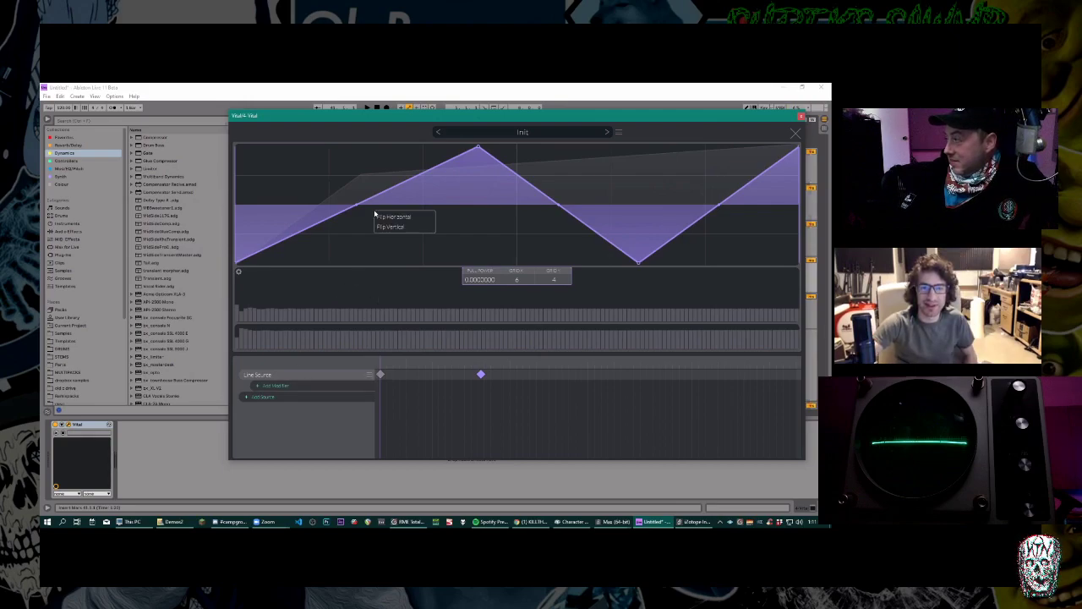
pyautogui.rightClick(239, 271)
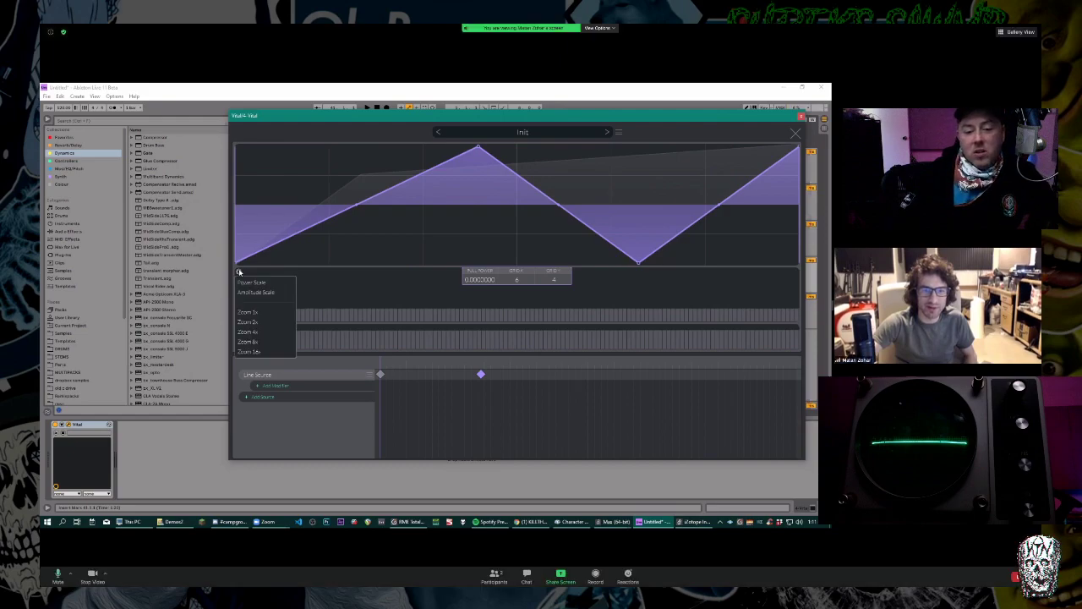
pyautogui.click(620, 132)
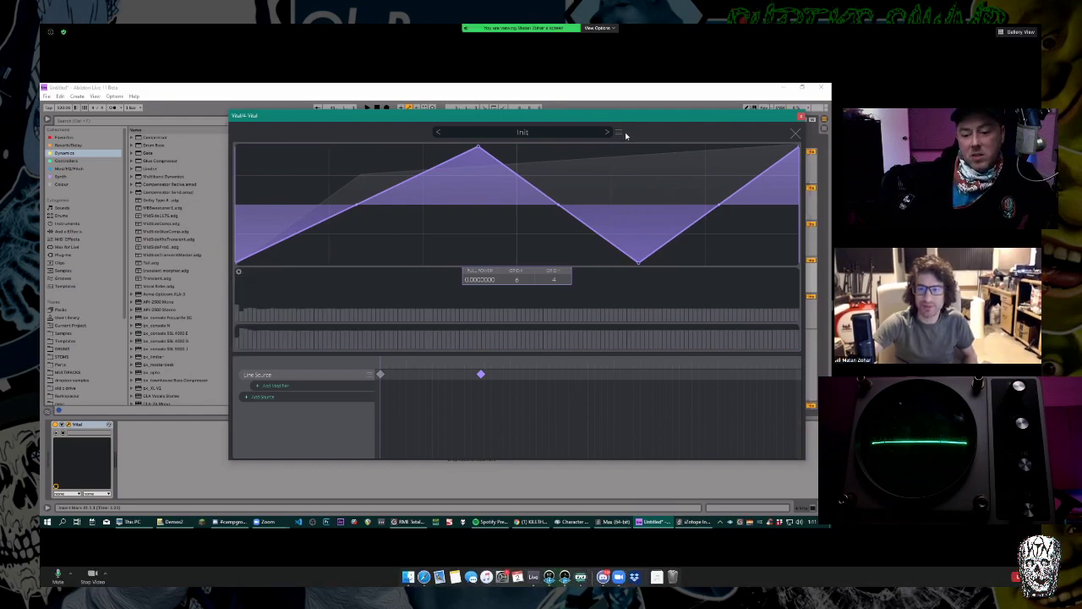
pyautogui.click(620, 133)
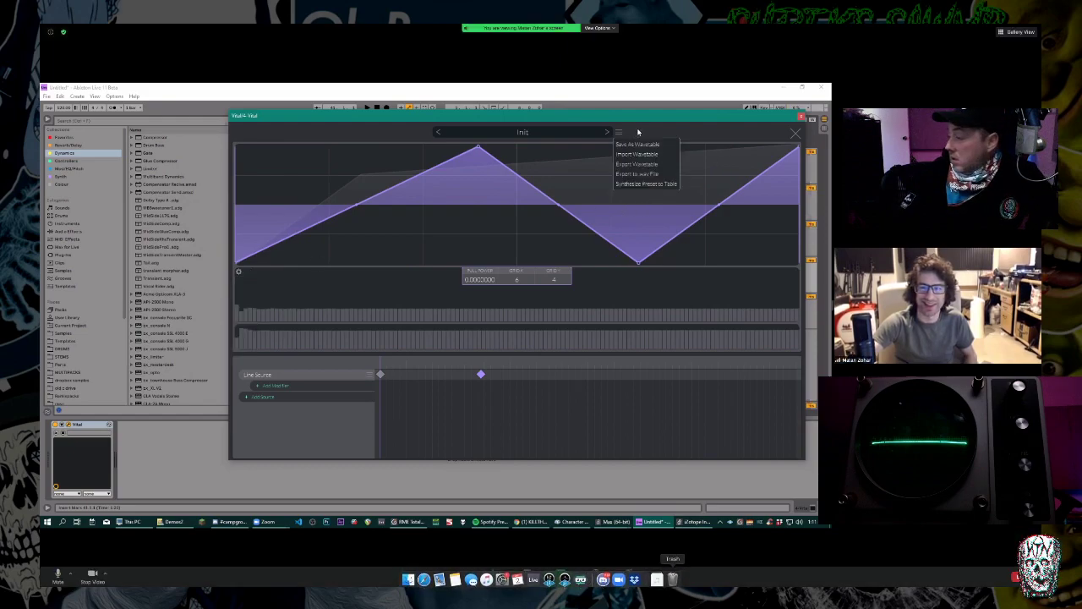
pyautogui.click(638, 132)
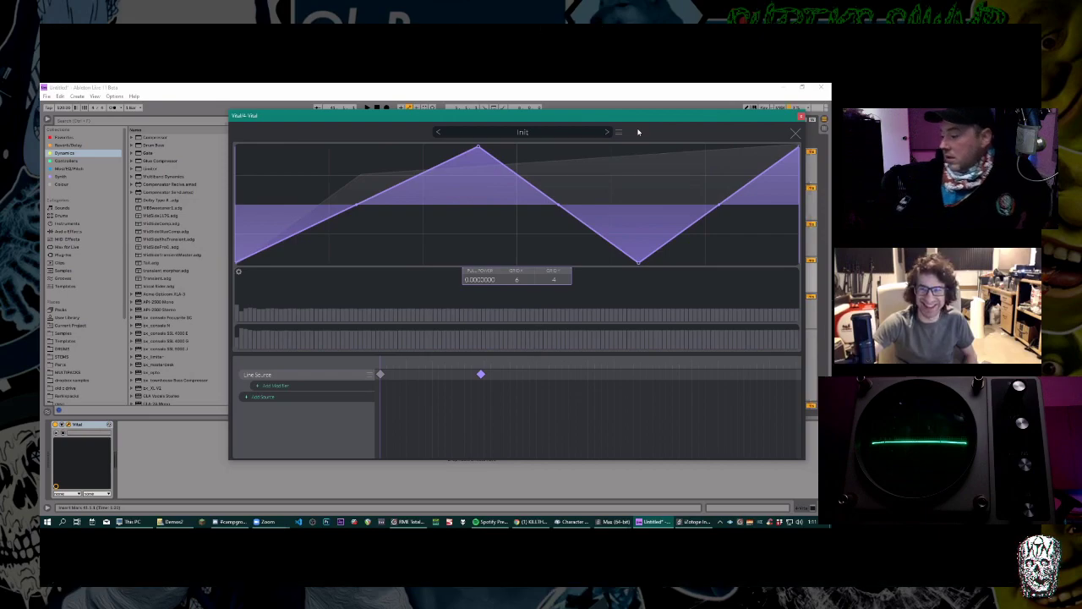
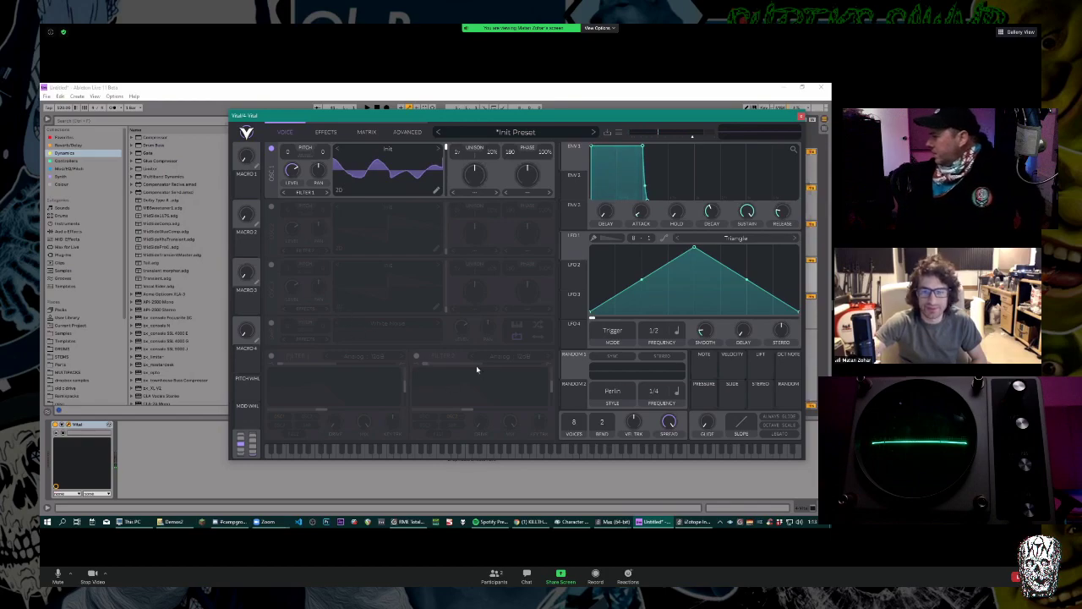
# Set the number of voices to 1.
pyautogui.moveTo(573, 421); pyautogui.dragTo(580, 481)
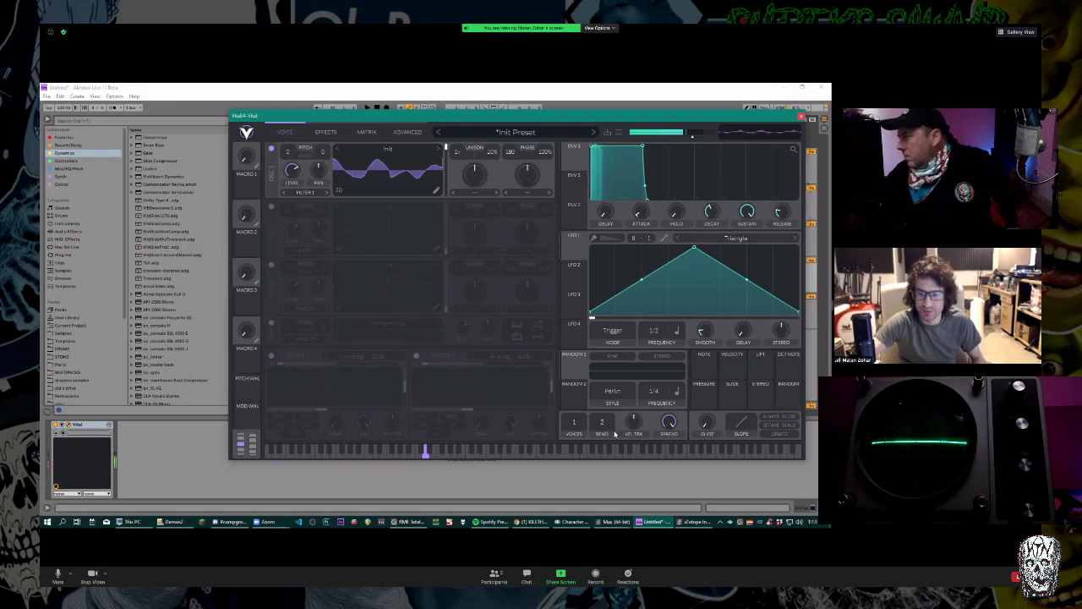
# Raise the glide time and turn on Always Glide, Octave Scale and Legato.
pyautogui.moveTo(615, 434); pyautogui.dragTo(706, 423)
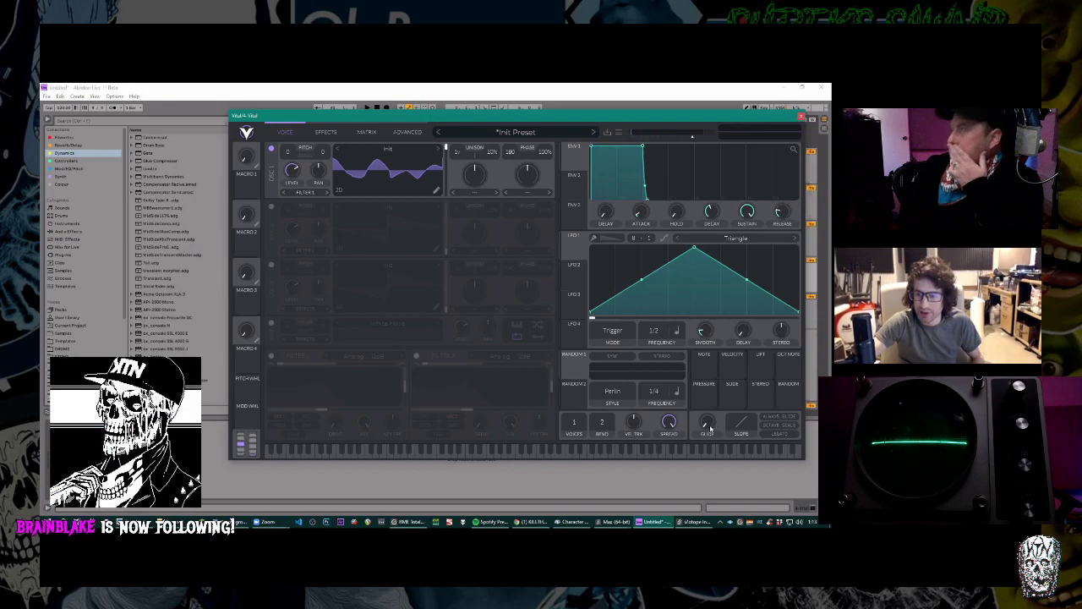
pyautogui.moveTo(710, 431)
pyautogui.mouseDown()
pyautogui.moveTo(710, 380)
pyautogui.moveTo(705, 422)
pyautogui.mouseUp()
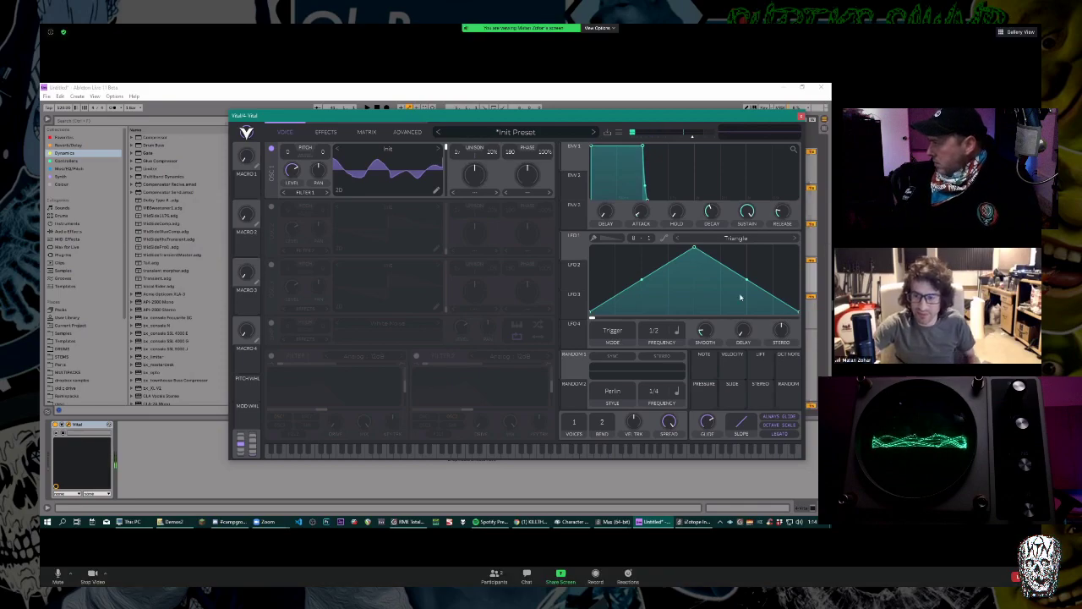
pyautogui.moveTo(719, 417); pyautogui.dragTo(714, 450)
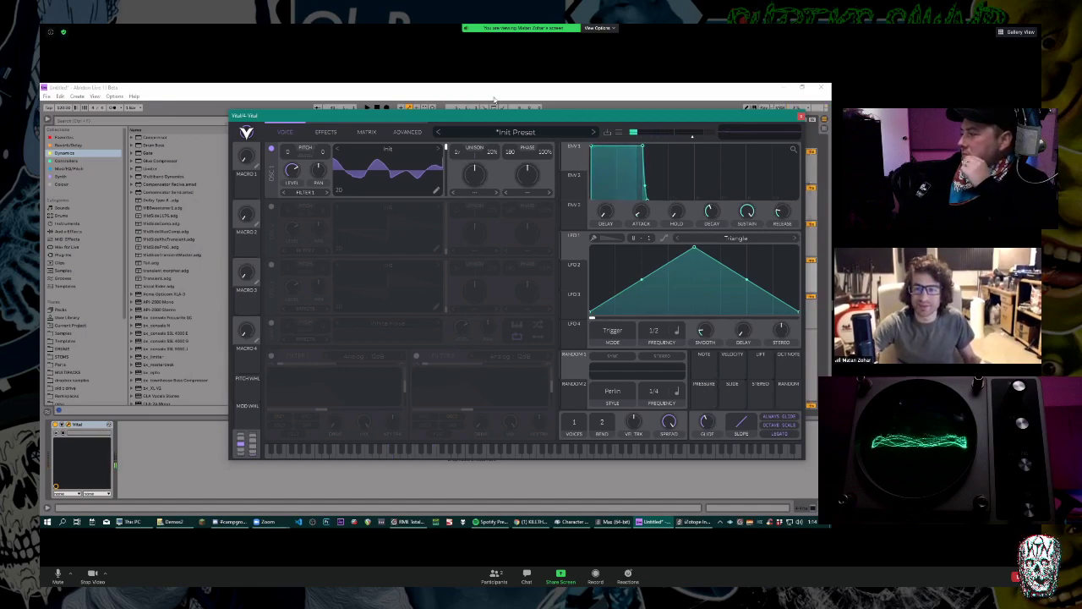
# Modulate oscillator 1's wavetable frame with LFO 1, and turn on oscillator 2 with the Basic Shapes wavetable at its sine frame.
pyautogui.moveTo(576, 250); pyautogui.dragTo(441, 166)
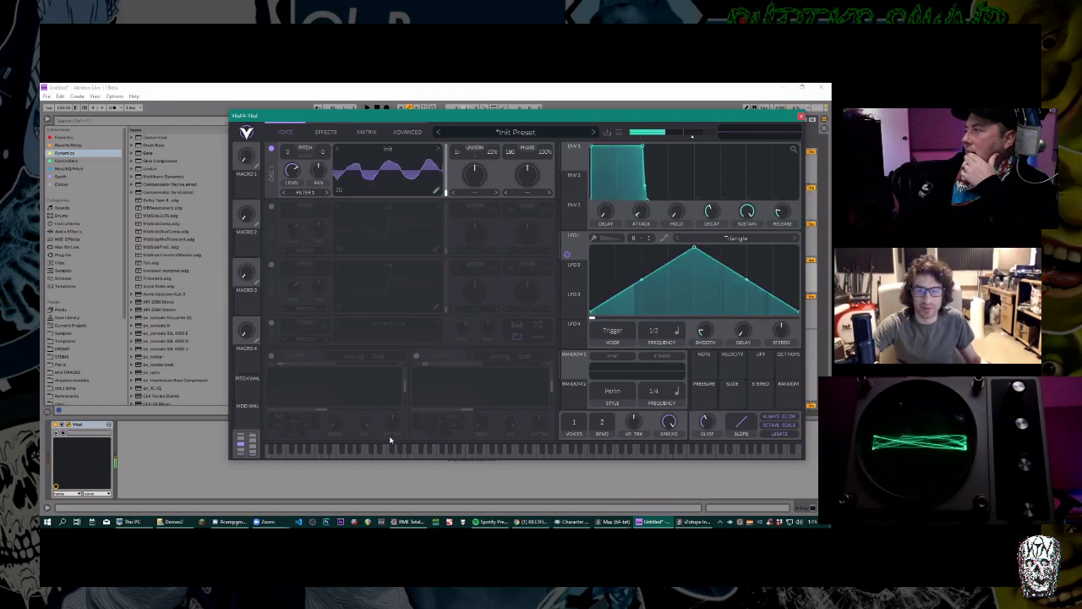
pyautogui.click(272, 207)
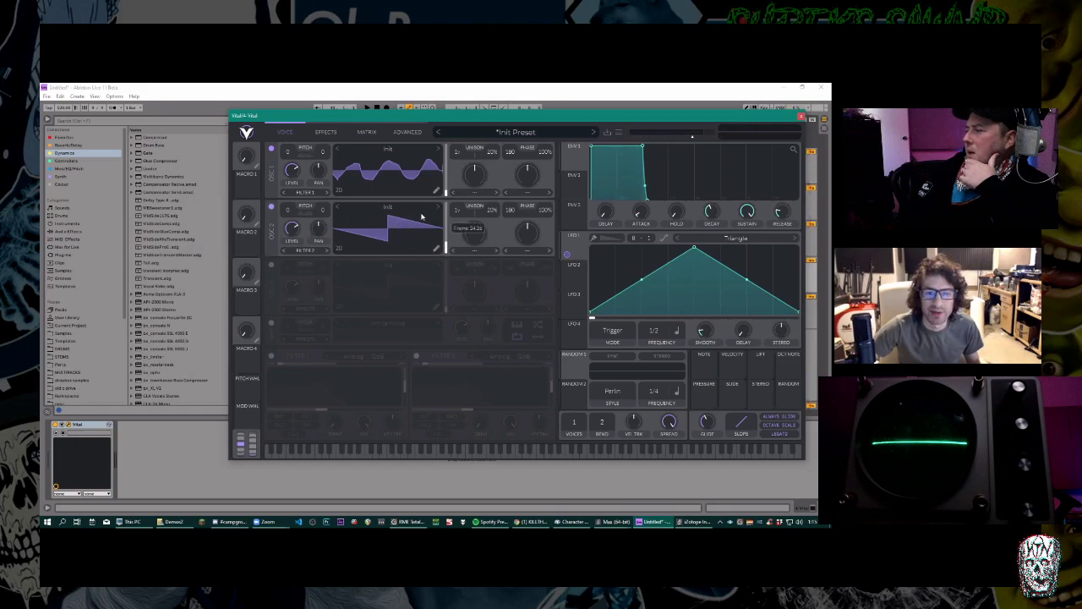
pyautogui.click(426, 226)
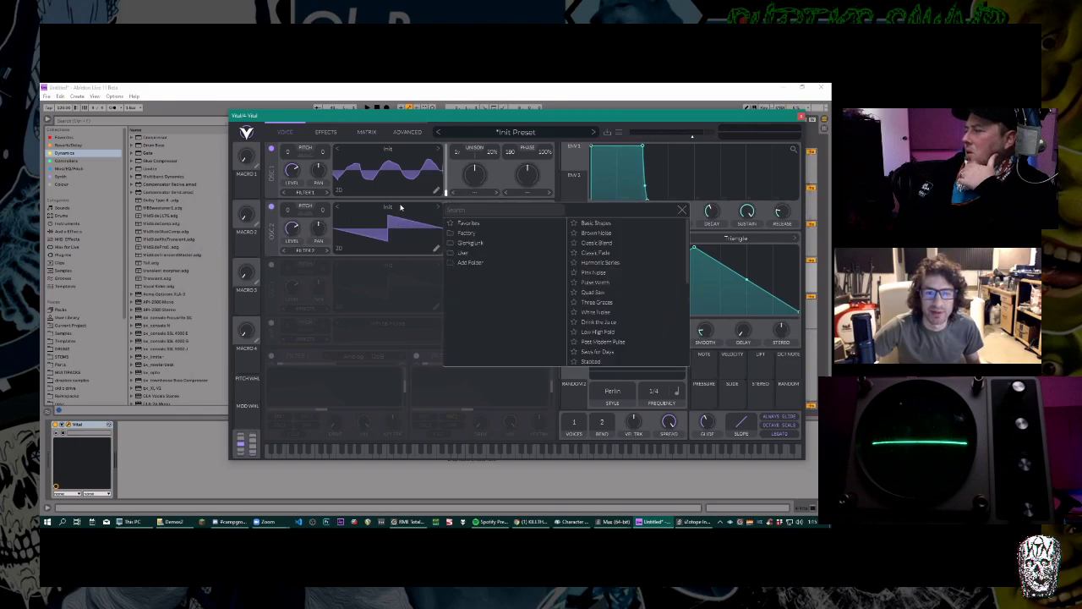
pyautogui.click(596, 224)
pyautogui.click(439, 244)
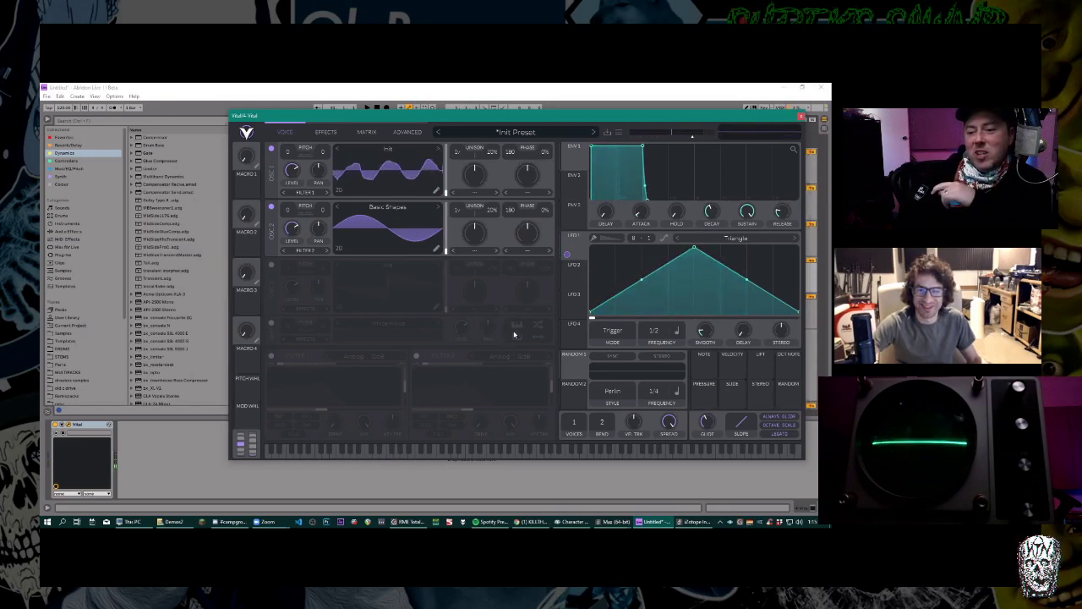
# Turn on filter 1 with the Diode Low Shelf model.
pyautogui.click(358, 359)
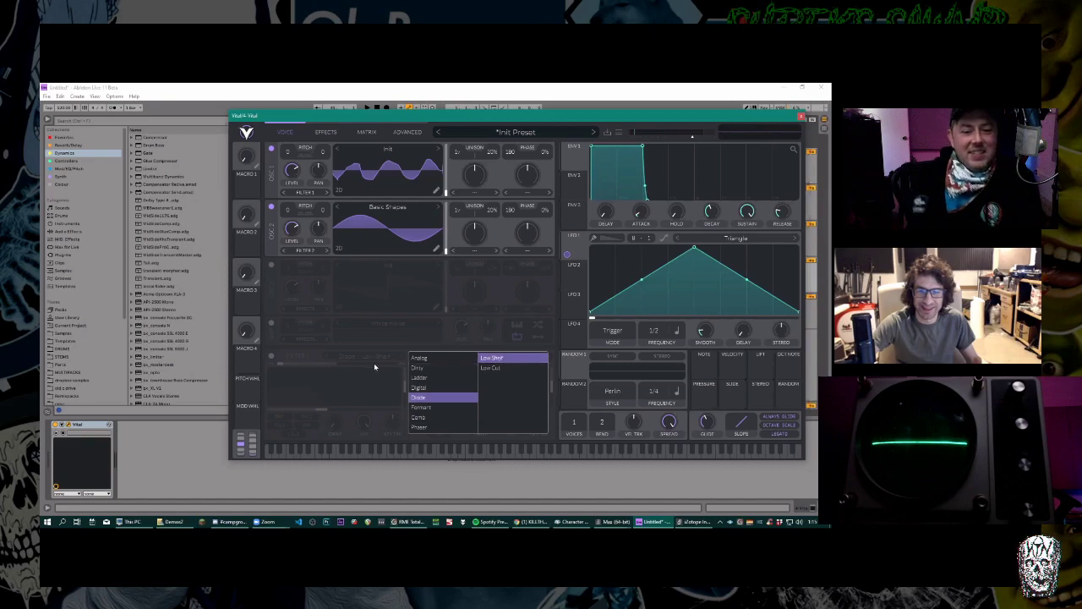
pyautogui.click(309, 365)
pyautogui.click(272, 356)
pyautogui.moveTo(282, 364)
pyautogui.mouseDown()
pyautogui.moveTo(425, 367)
pyautogui.moveTo(288, 366)
pyautogui.mouseUp()
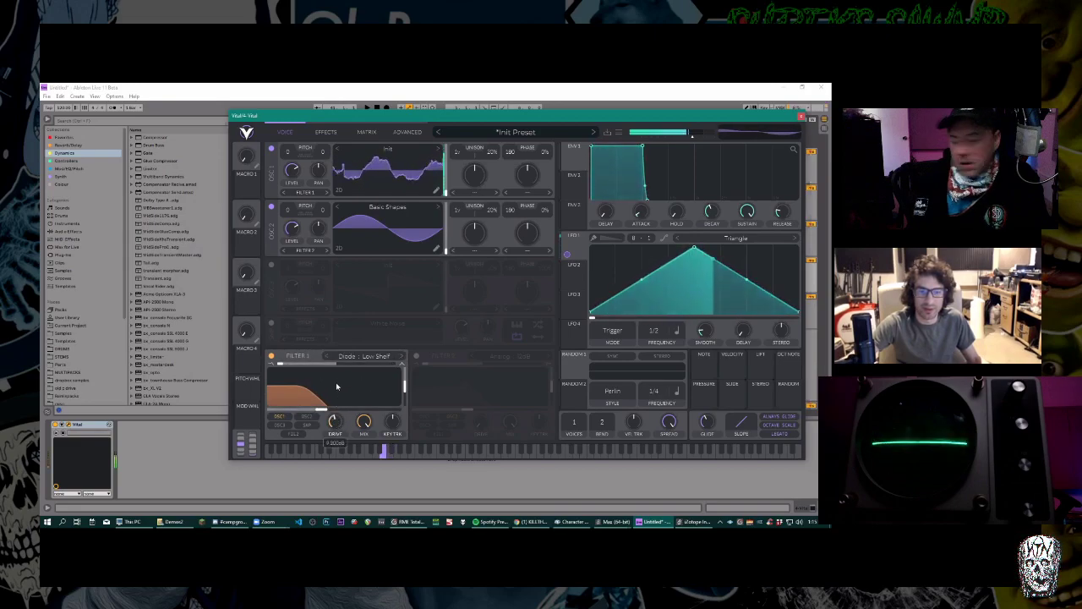
# Raise filter 1's resonance and sweep its cutoff up and back down to a low setting.
pyautogui.moveTo(324, 408)
pyautogui.mouseDown()
pyautogui.moveTo(370, 409)
pyautogui.moveTo(334, 409)
pyautogui.mouseUp()
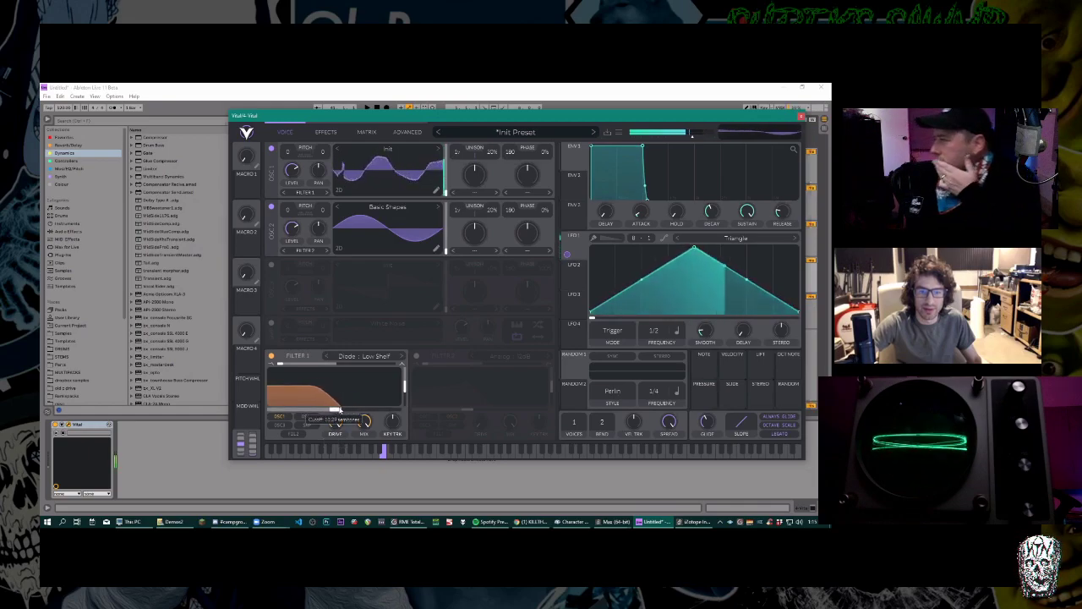
pyautogui.moveTo(405, 389); pyautogui.dragTo(404, 378)
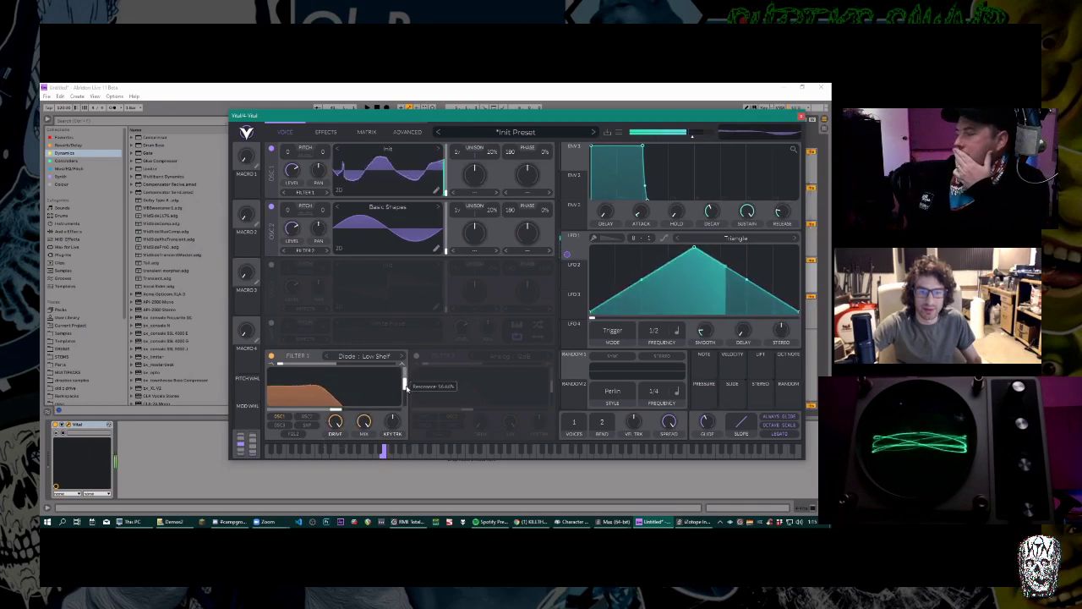
pyautogui.moveTo(336, 411)
pyautogui.mouseDown()
pyautogui.moveTo(372, 410)
pyautogui.moveTo(310, 411)
pyautogui.moveTo(372, 411)
pyautogui.moveTo(322, 410)
pyautogui.mouseUp()
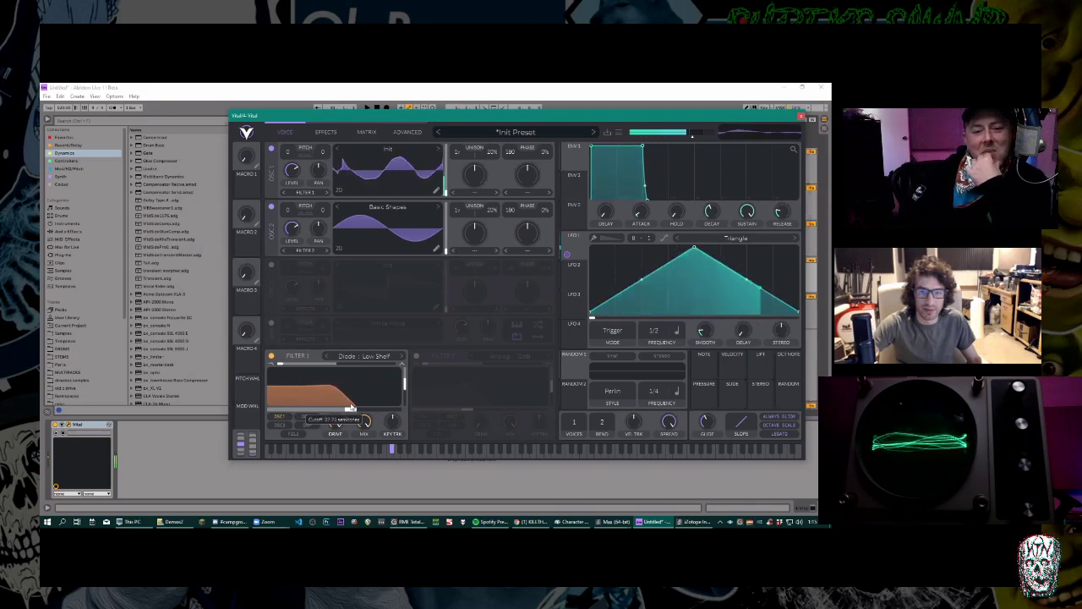
pyautogui.moveTo(306, 411); pyautogui.dragTo(308, 411)
# Switch filter 1 to the Digital B/P/N model and raise its cutoff to just past the middle of the range.
pyautogui.click(364, 355)
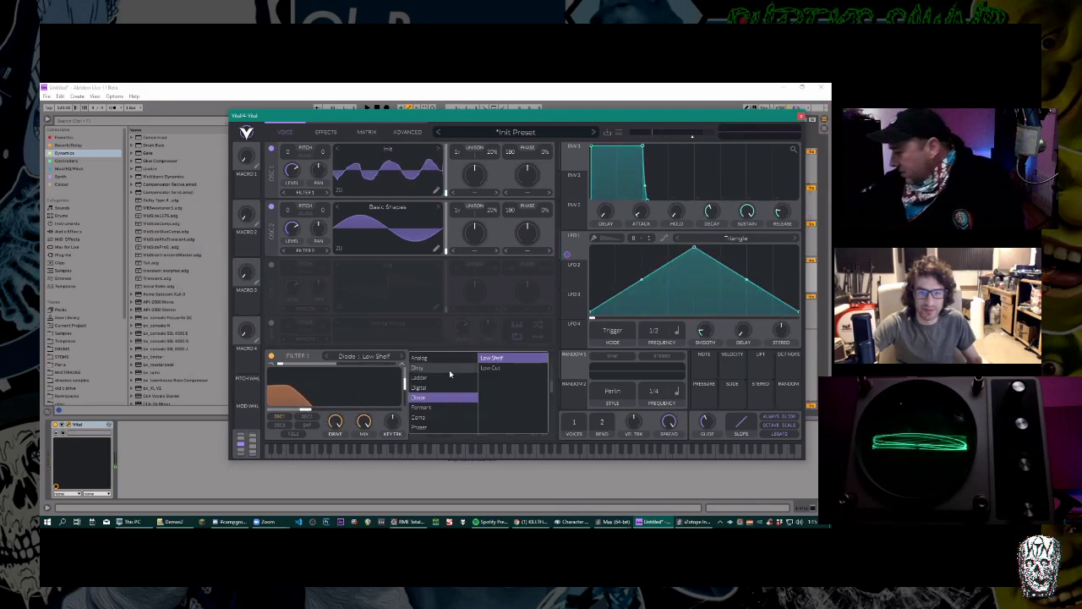
pyautogui.click(442, 388)
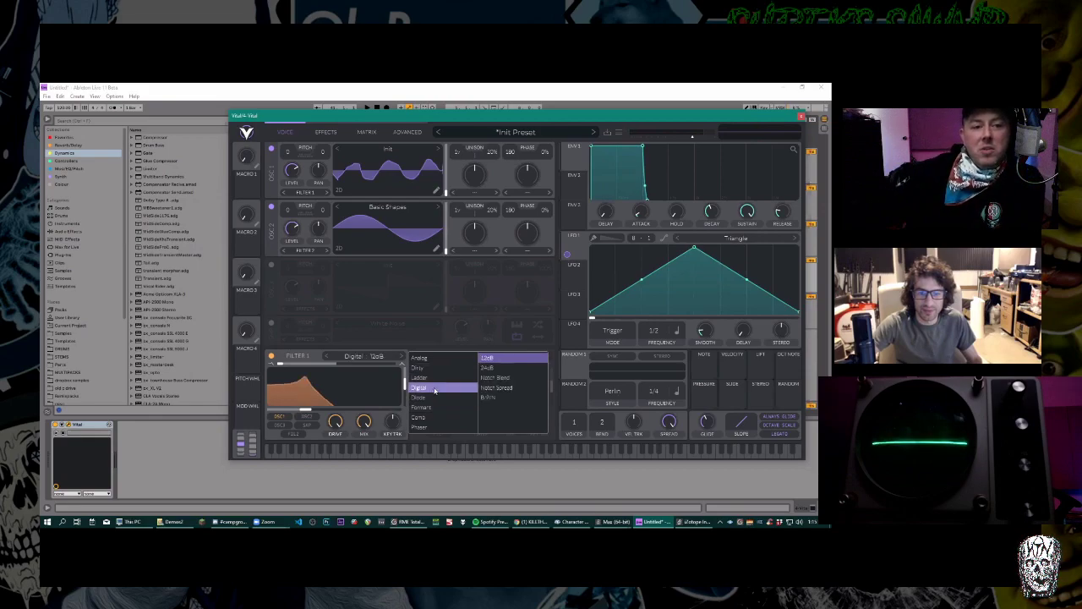
pyautogui.click(494, 397)
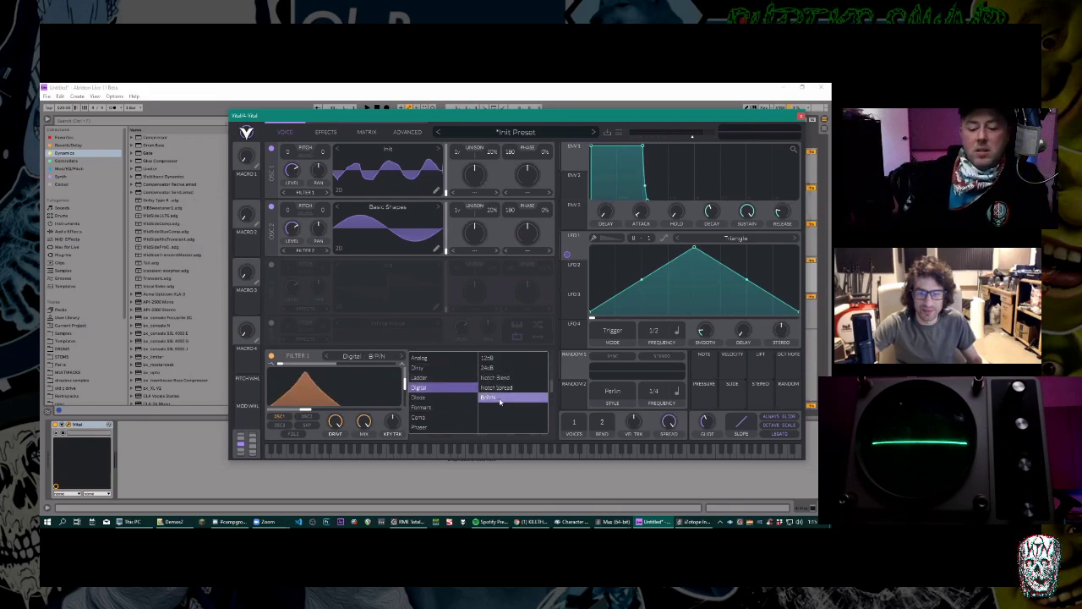
pyautogui.click(320, 408)
pyautogui.moveTo(320, 408); pyautogui.dragTo(354, 409)
pyautogui.moveTo(280, 365); pyautogui.dragTo(337, 410)
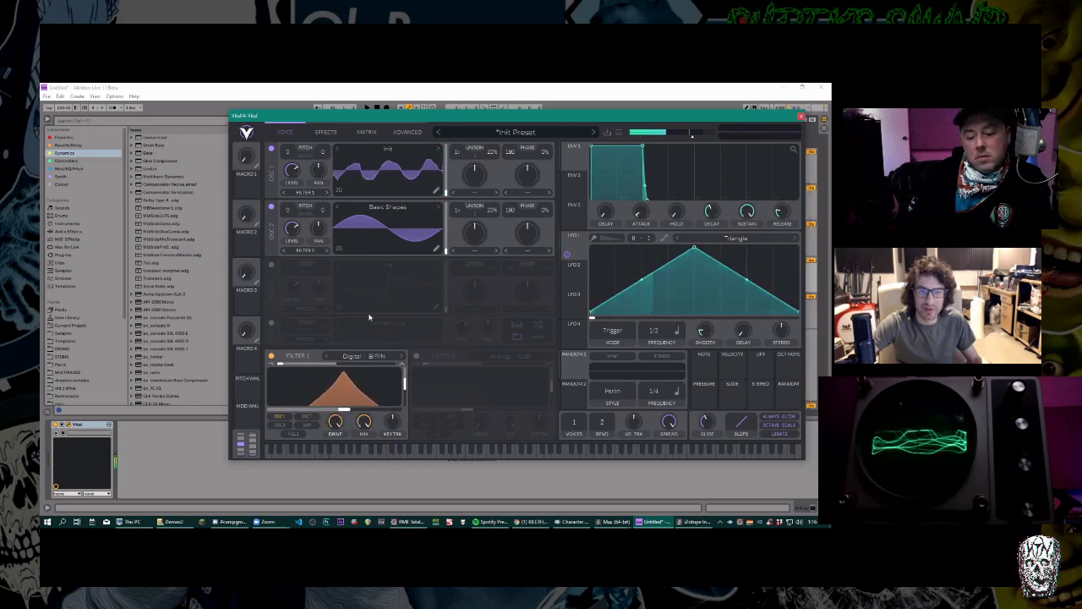
# Turn on the reverb effect, increase its delay, and raise its time to the maximum.
pyautogui.click(326, 131)
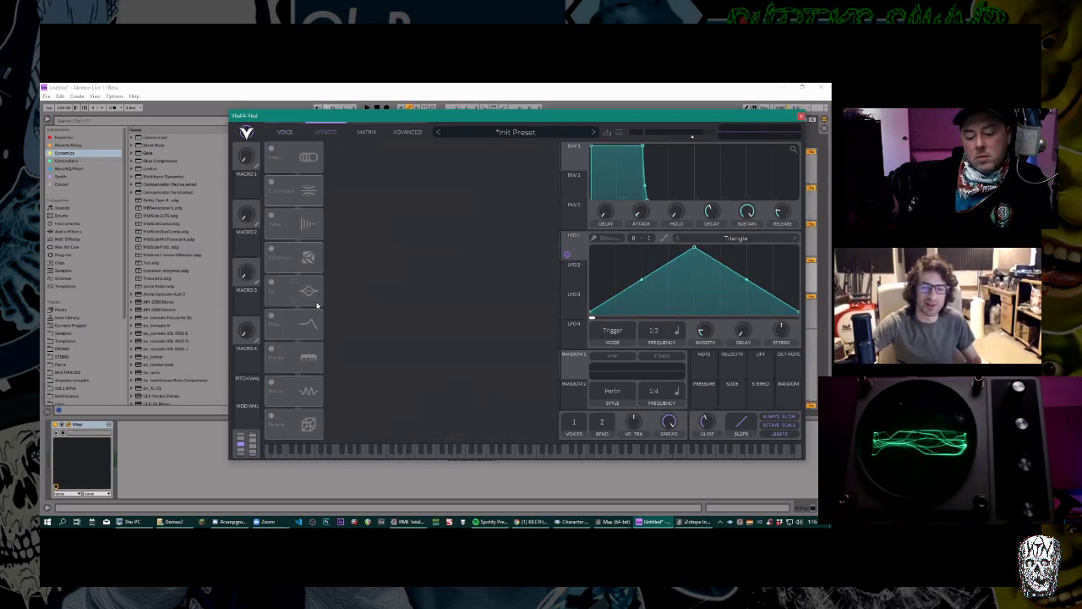
pyautogui.click(270, 416)
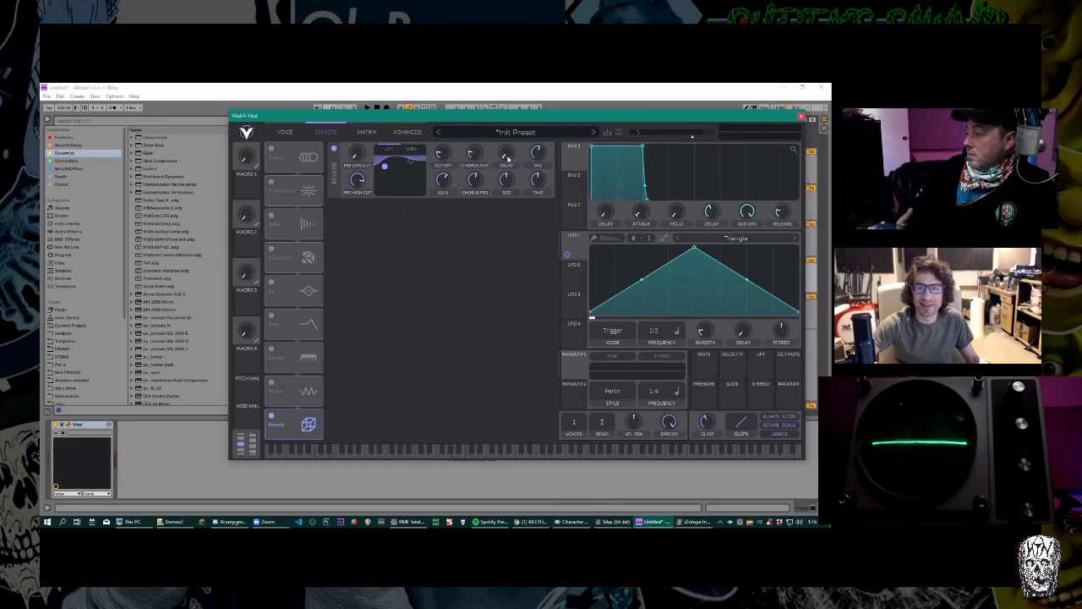
pyautogui.moveTo(512, 158); pyautogui.dragTo(513, 106)
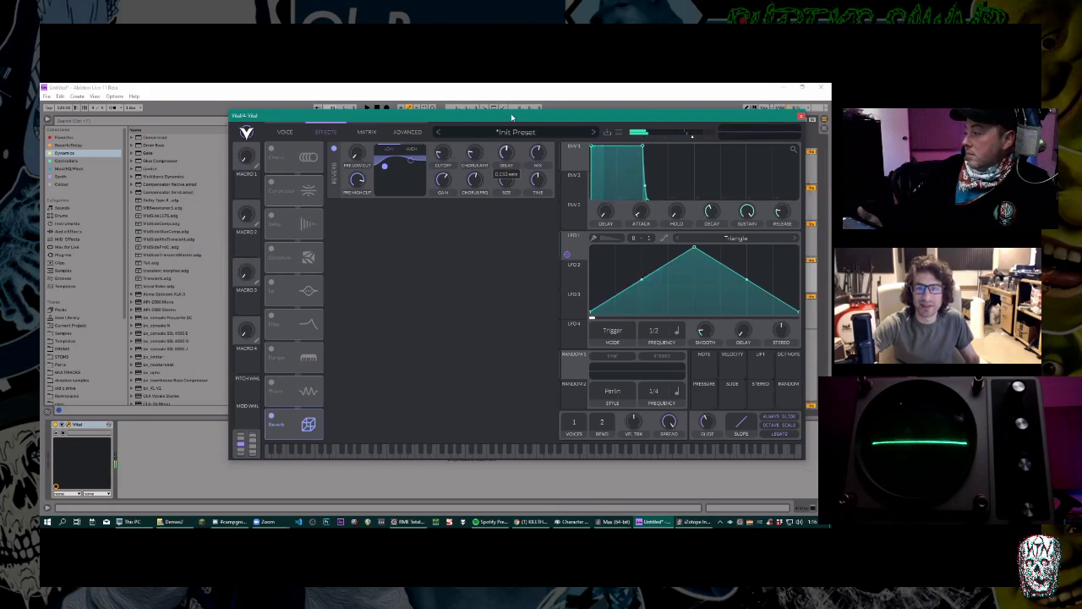
pyautogui.moveTo(537, 179); pyautogui.dragTo(541, 121)
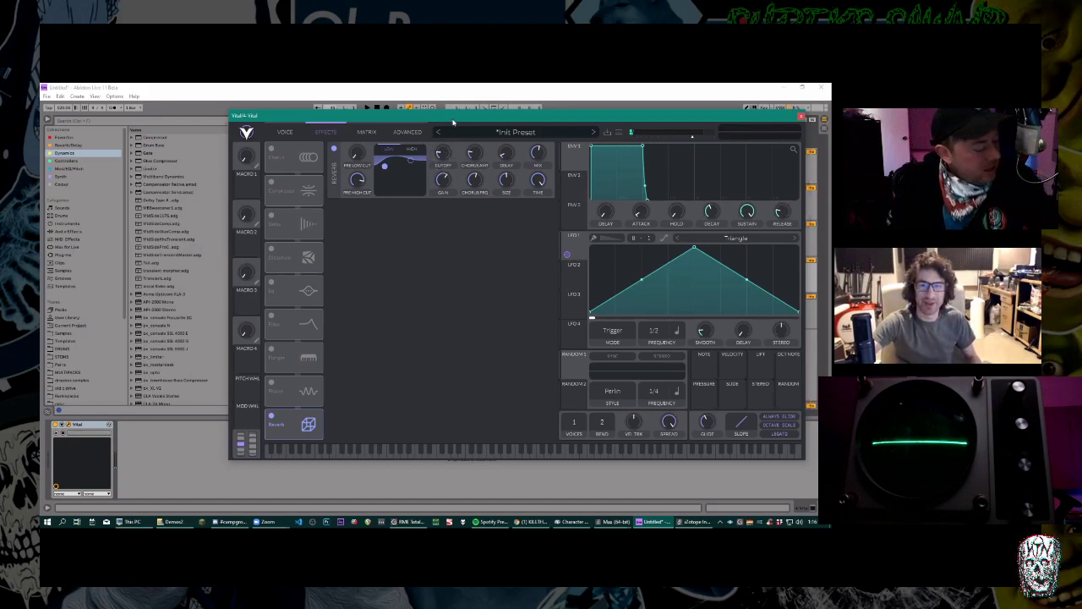
# Bring the reverb's delay down to minimum, move its low shelf to a higher cutoff, and raise the pre low cut.
pyautogui.moveTo(453, 123); pyautogui.dragTo(435, 118)
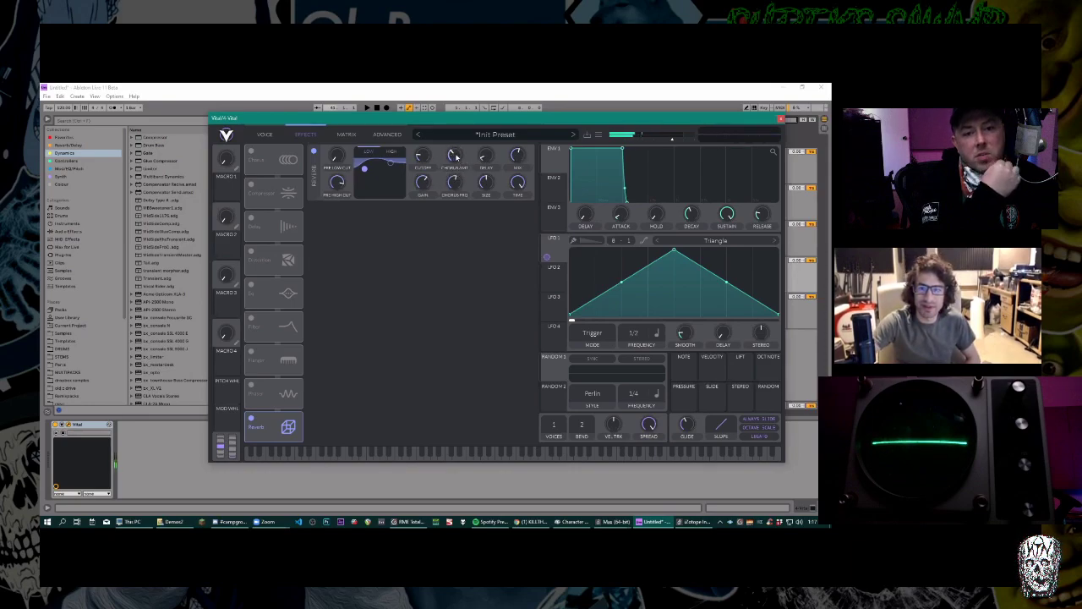
pyautogui.moveTo(484, 160); pyautogui.dragTo(483, 229)
pyautogui.moveTo(364, 170); pyautogui.dragTo(377, 172)
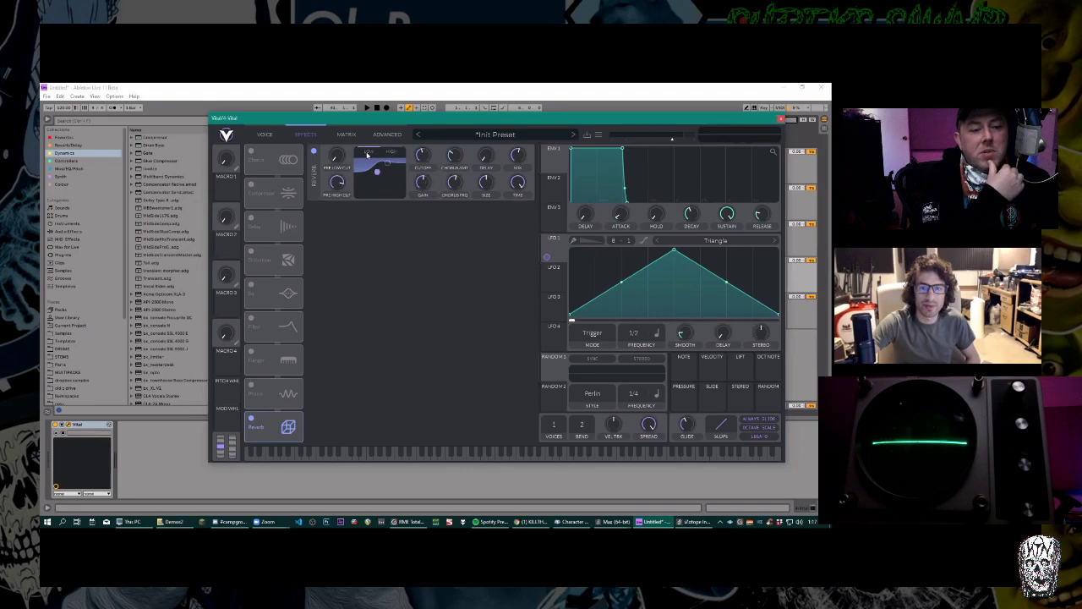
pyautogui.moveTo(380, 171); pyautogui.dragTo(369, 165)
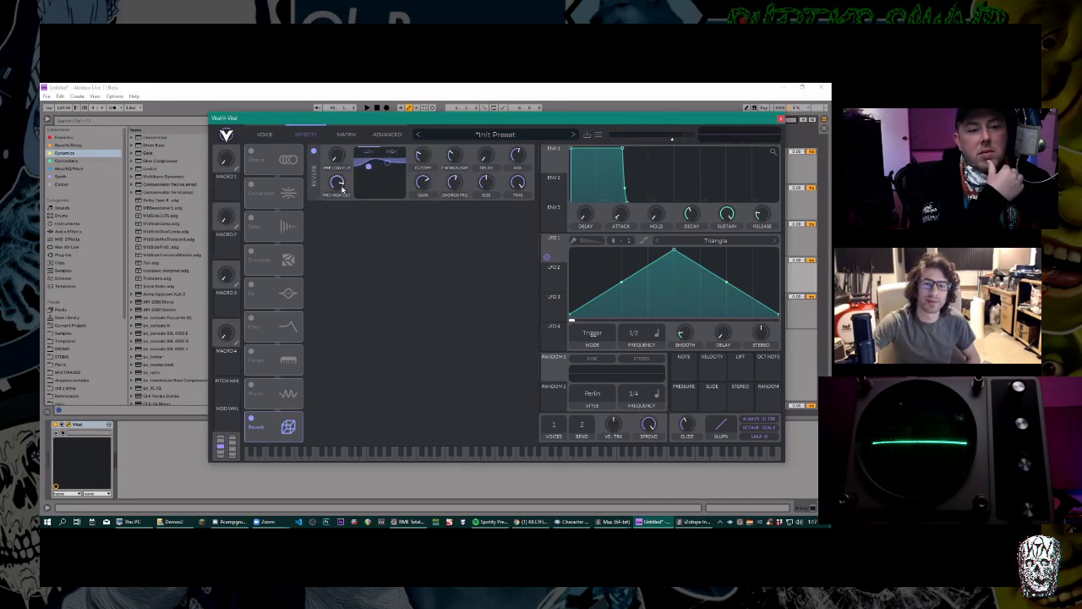
pyautogui.moveTo(335, 158); pyautogui.dragTo(349, 110)
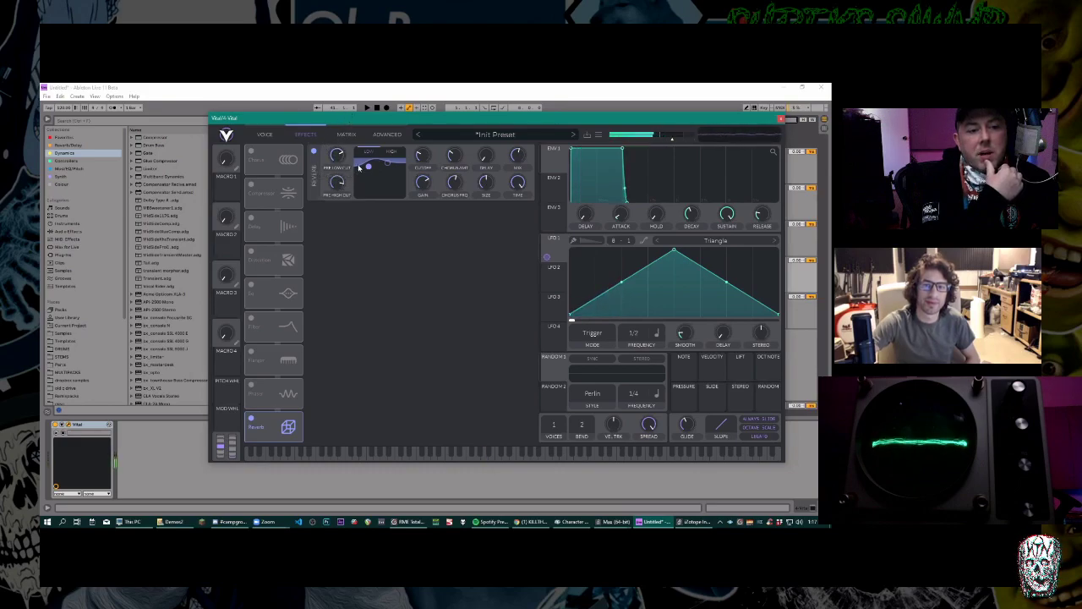
# Adjust the cutoff of the reverb's low shelf and boost the gain of its high shelf.
pyautogui.moveTo(338, 163)
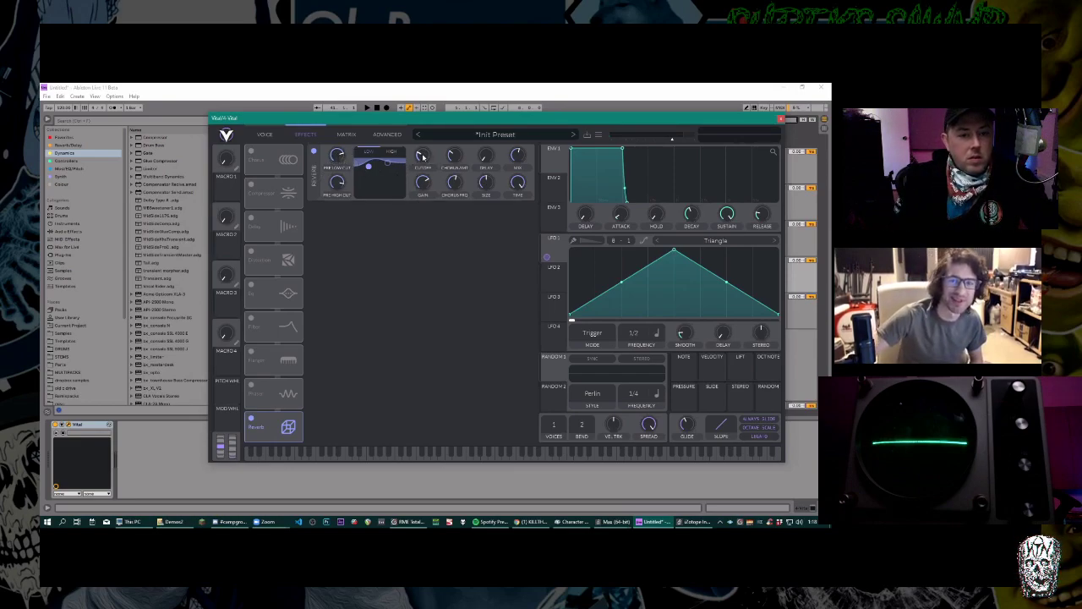
pyautogui.moveTo(424, 157); pyautogui.dragTo(424, 158)
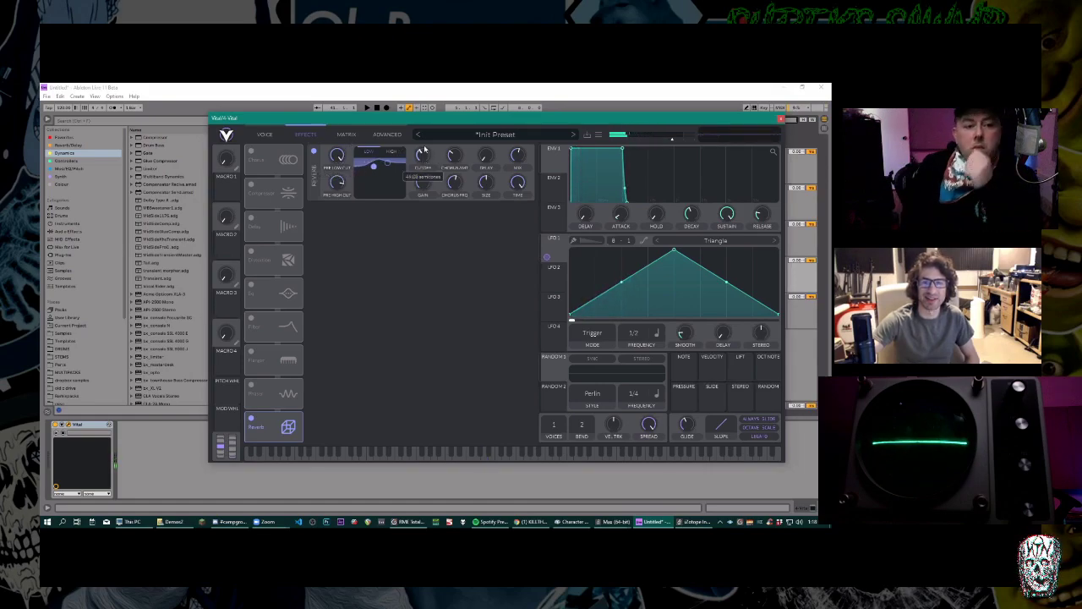
pyautogui.moveTo(386, 166); pyautogui.dragTo(388, 147)
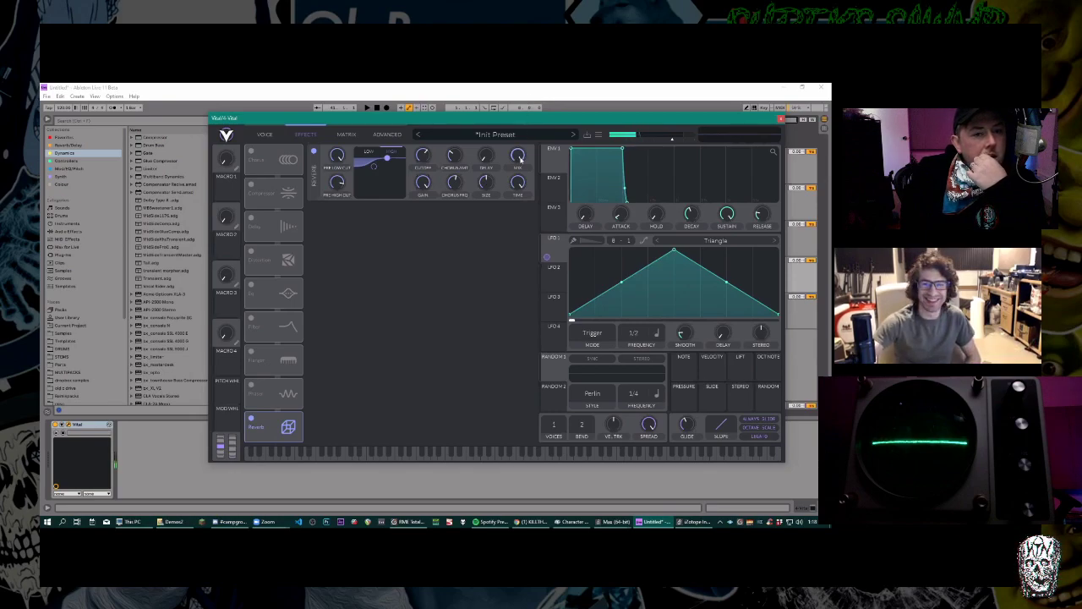
pyautogui.moveTo(519, 156)
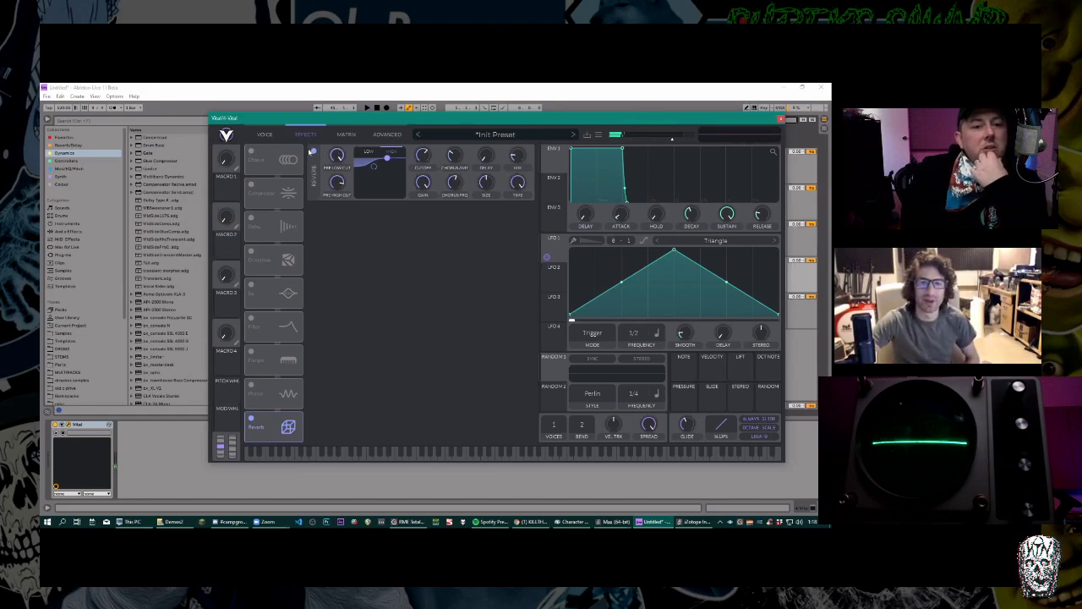
pyautogui.click(265, 135)
pyautogui.click(305, 135)
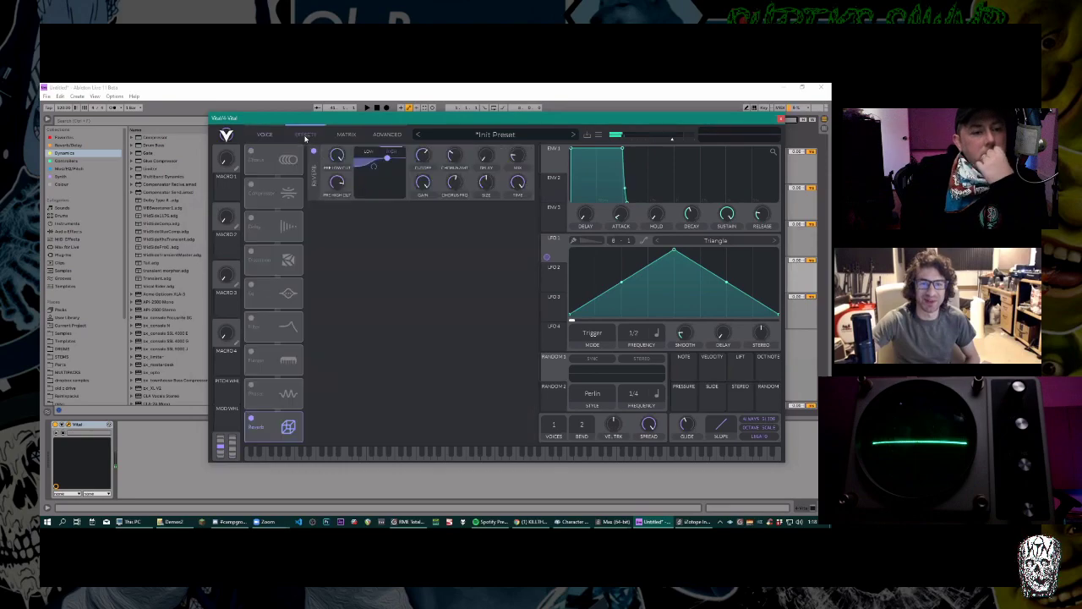
pyautogui.click(266, 135)
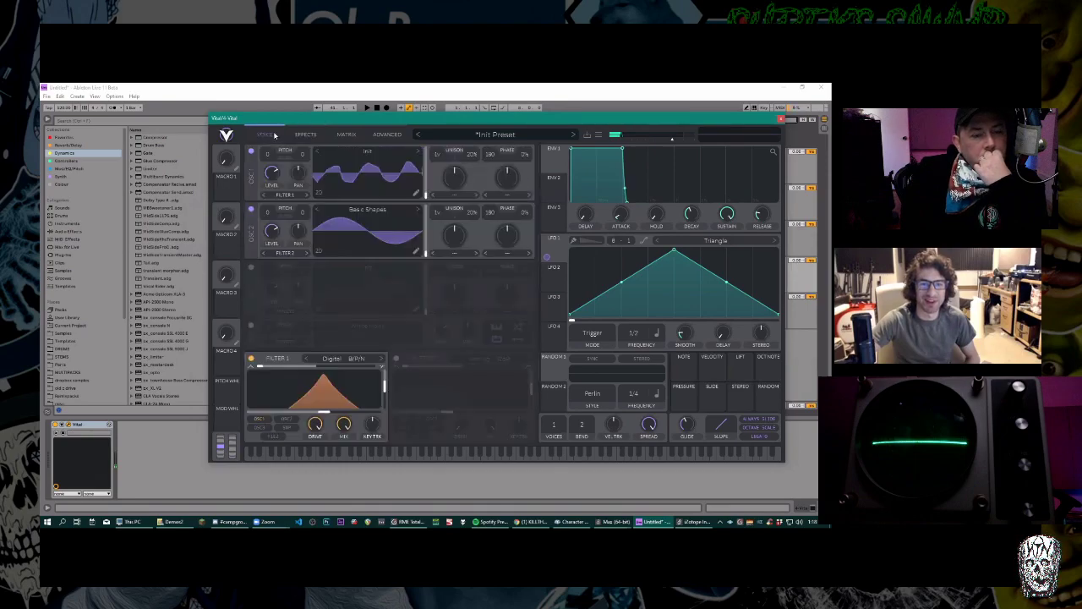
pyautogui.rightClick(353, 171)
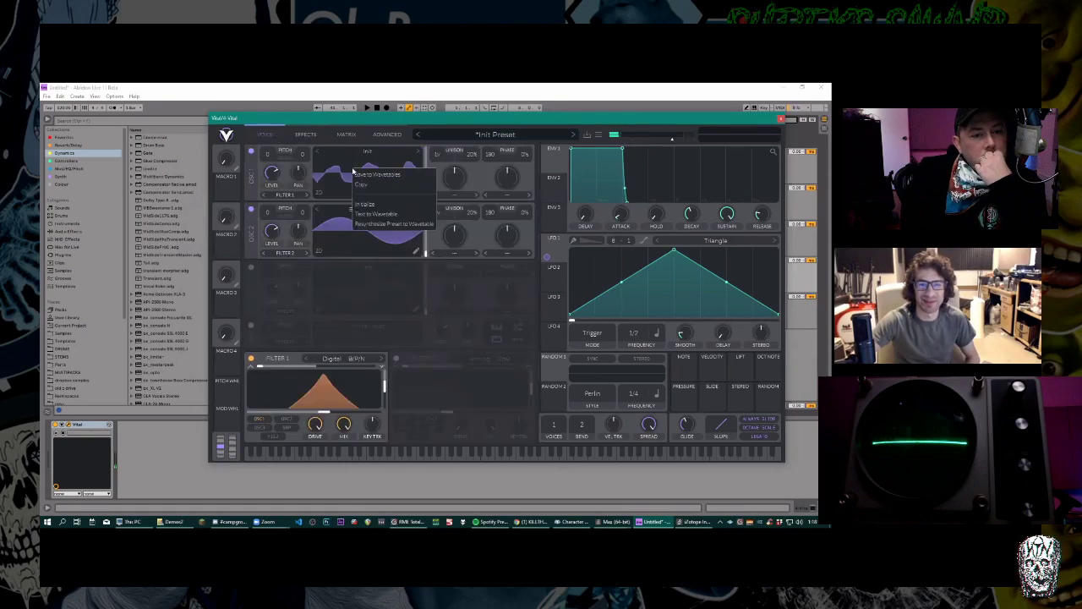
pyautogui.click(393, 224)
# Raise the reverb mix and resynthesize the preset to oscillator 3's wavetable.
pyautogui.click(319, 136)
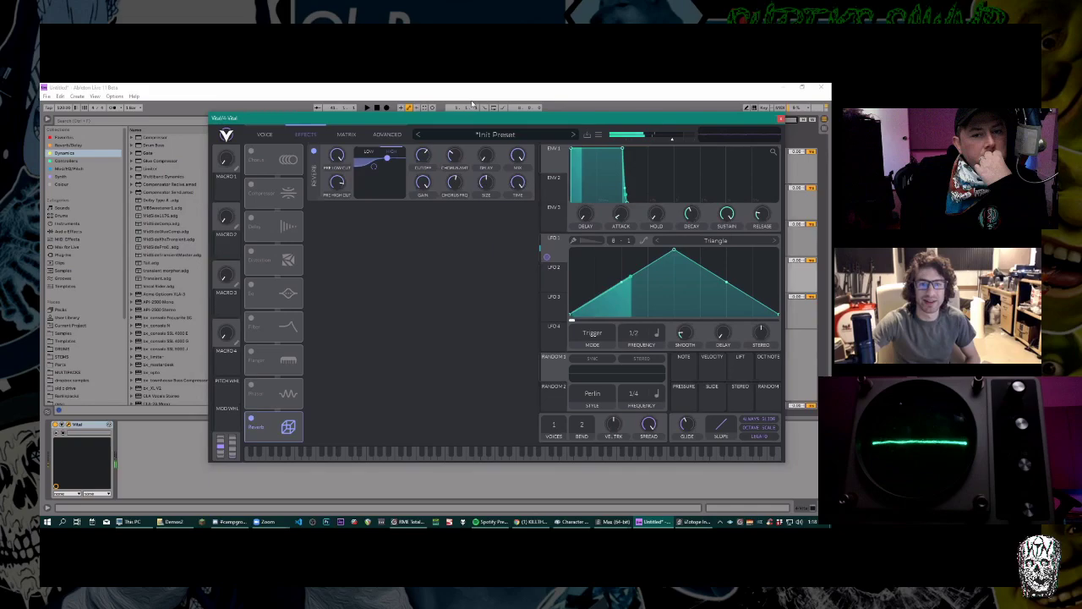
pyautogui.click(266, 134)
pyautogui.rightClick(391, 292)
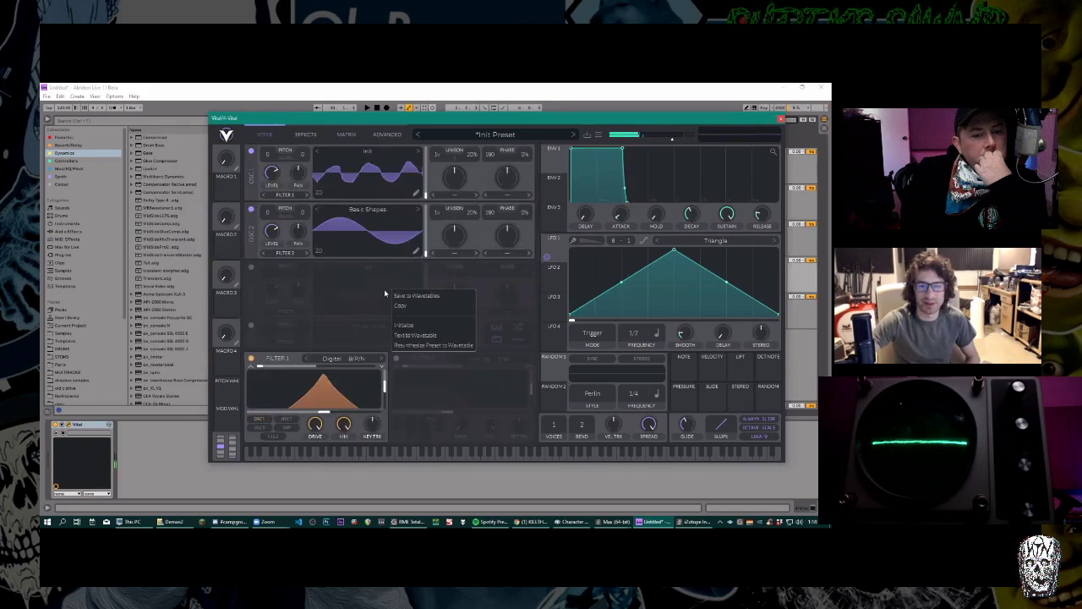
pyautogui.click(429, 347)
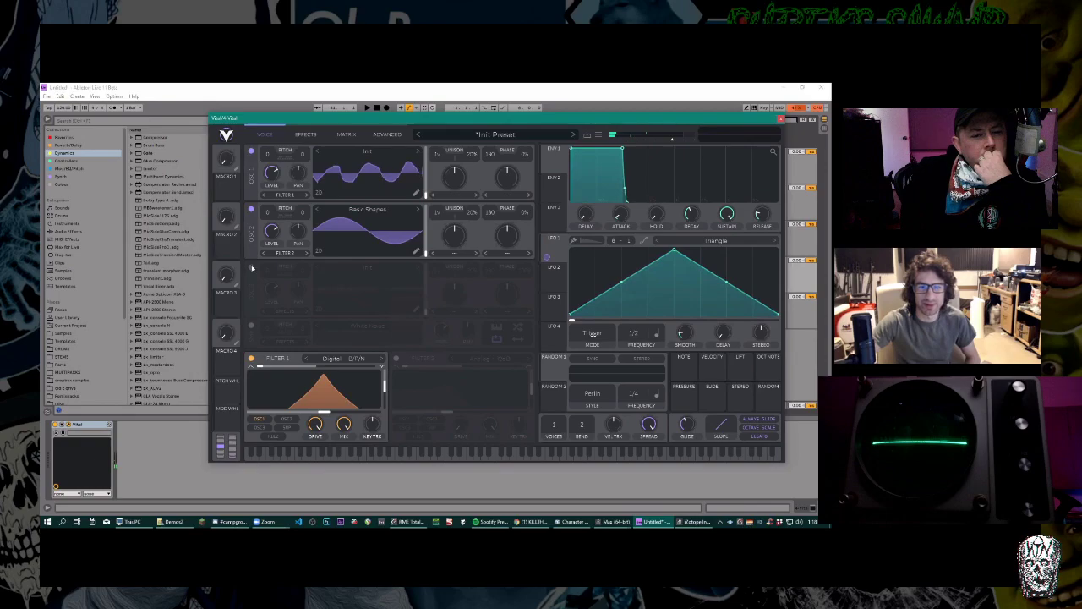
# Turn on oscillator 3 and turn off oscillators 1 and 2.
pyautogui.click(251, 267)
pyautogui.click(251, 208)
pyautogui.click(251, 151)
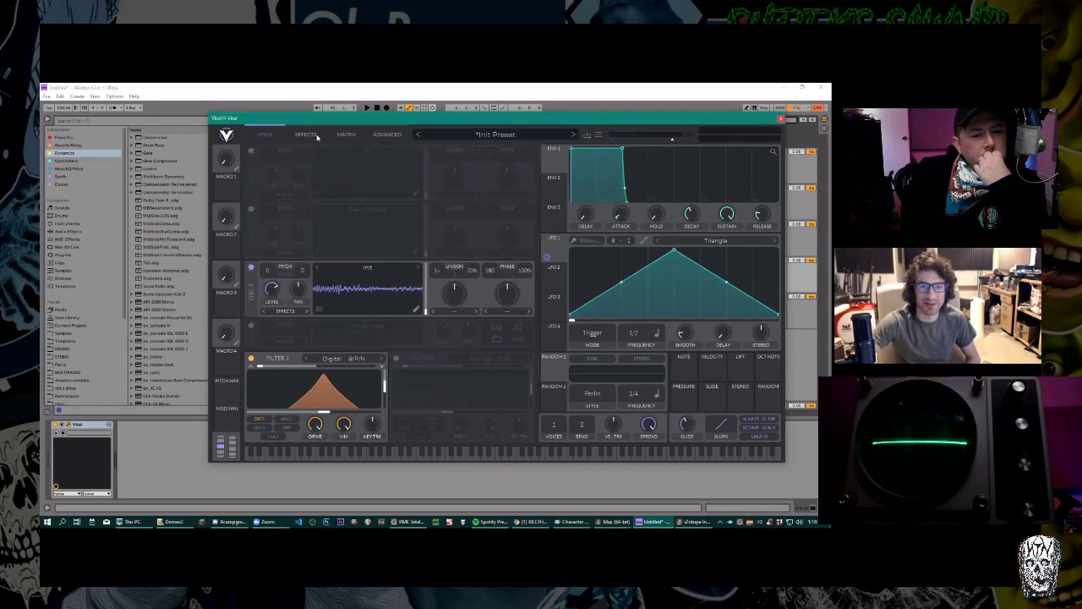
# Turn off the reverb effect and return to the oscillator page.
pyautogui.click(306, 135)
pyautogui.click(314, 152)
pyautogui.click(265, 134)
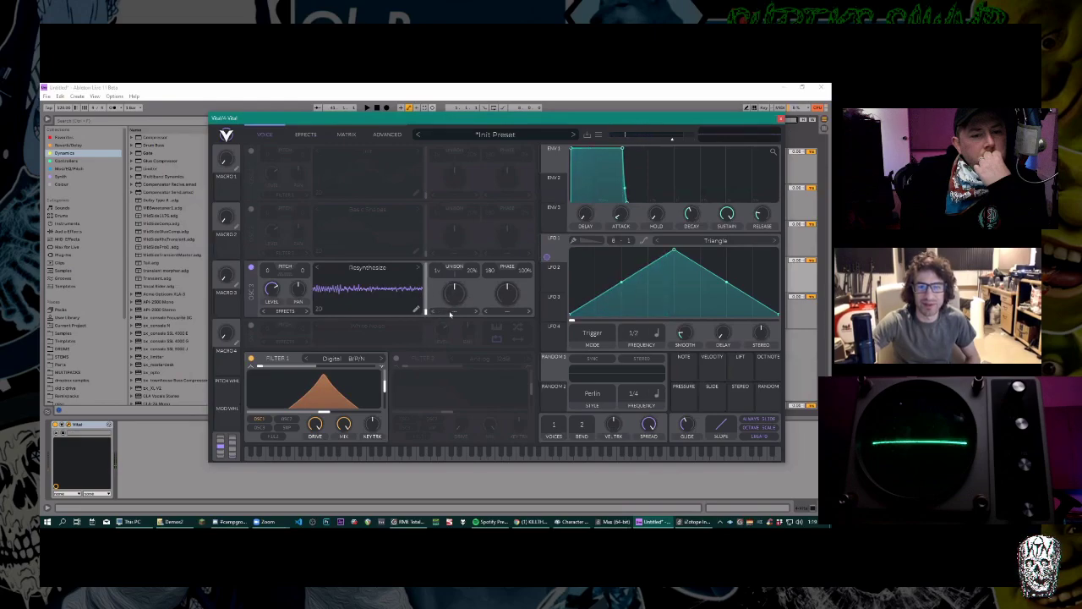
# Sweep oscillator 3's wavetable position through the frames of the resynthesized wavetable.
pyautogui.click(425, 312)
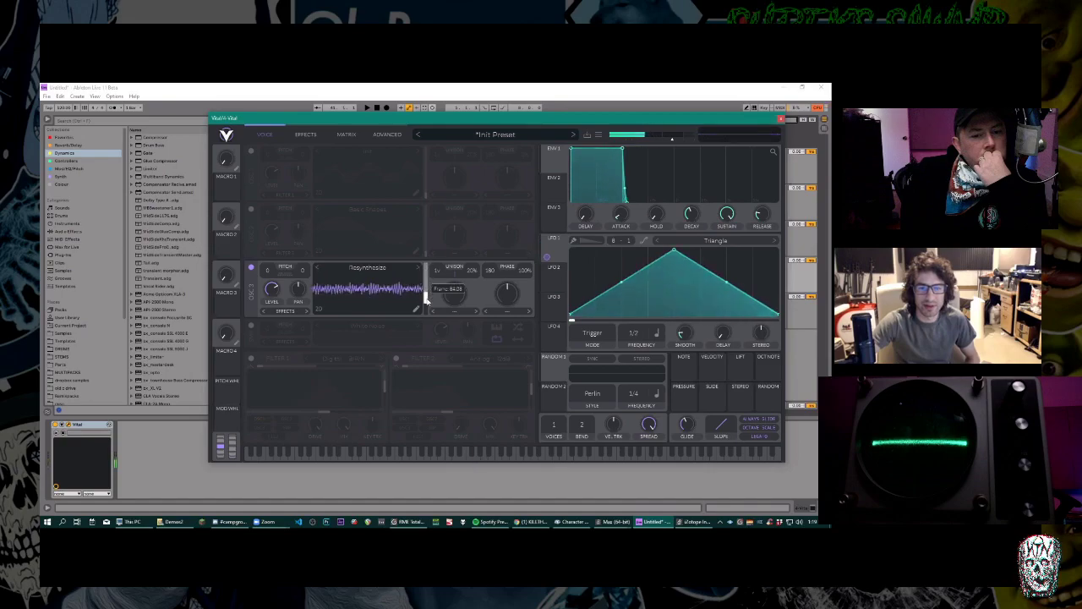
pyautogui.moveTo(426, 298); pyautogui.dragTo(428, 265)
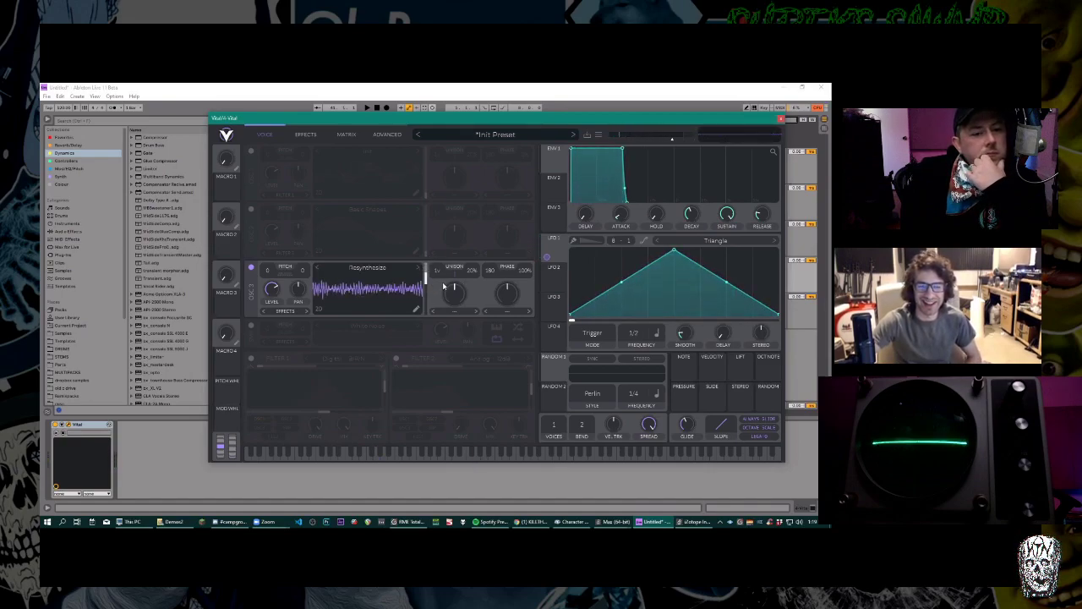
pyautogui.rightClick(364, 290)
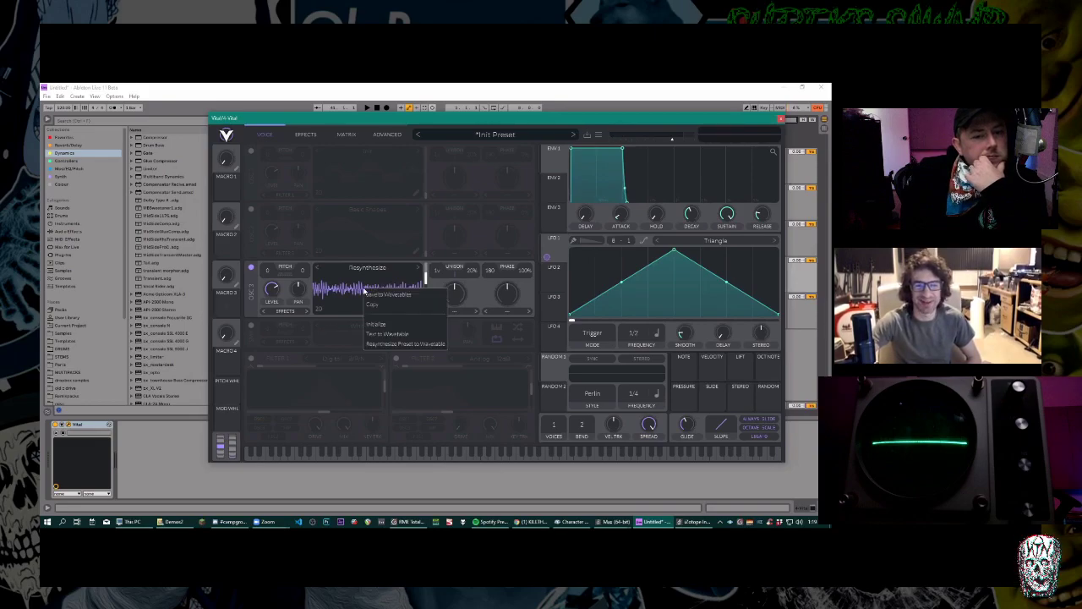
pyautogui.click(362, 323)
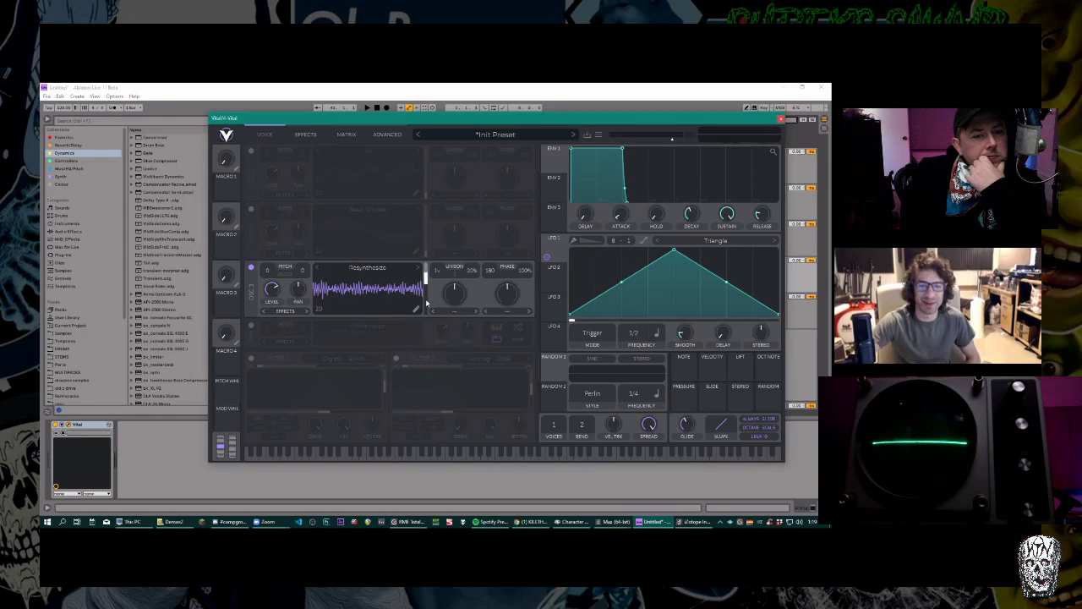
pyautogui.moveTo(428, 302)
pyautogui.mouseDown()
pyautogui.moveTo(425, 273)
pyautogui.moveTo(425, 306)
pyautogui.mouseUp()
# Turn off oscillator 3 and turn oscillators 1 and 2 and filter 1 back on.
pyautogui.click(251, 267)
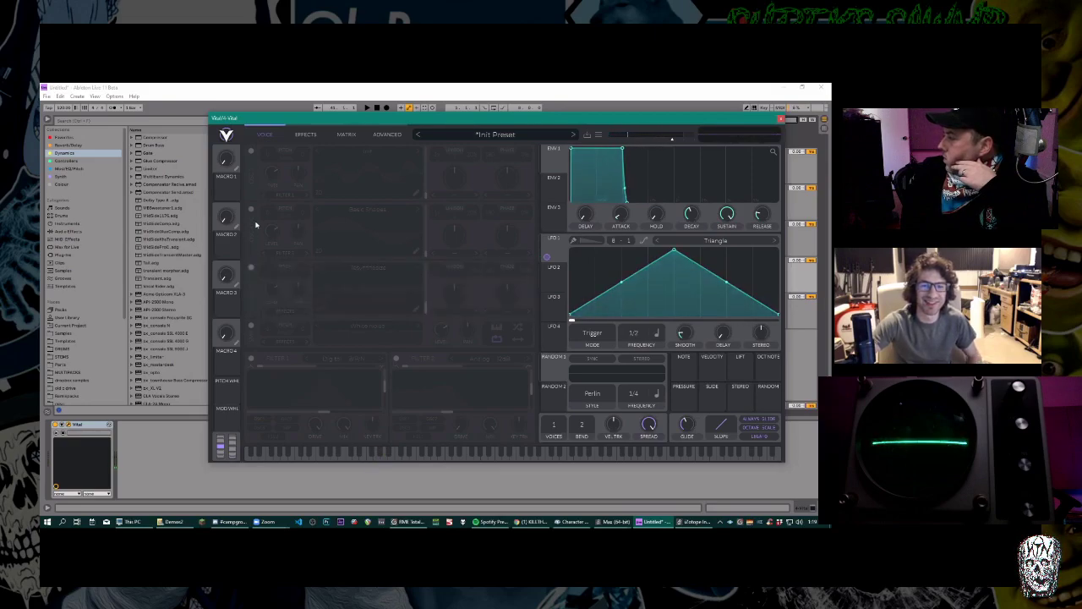
pyautogui.click(251, 209)
pyautogui.click(252, 152)
pyautogui.click(251, 358)
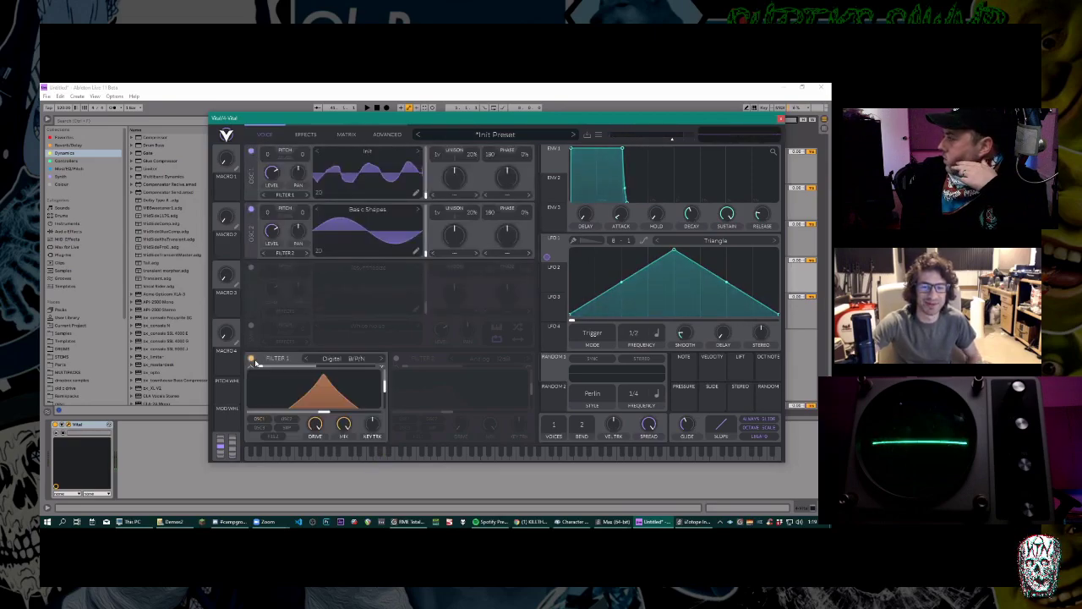
# Turn the reverb back on, lower the cutoff of its low shelf, and reduce the mix.
pyautogui.click(305, 135)
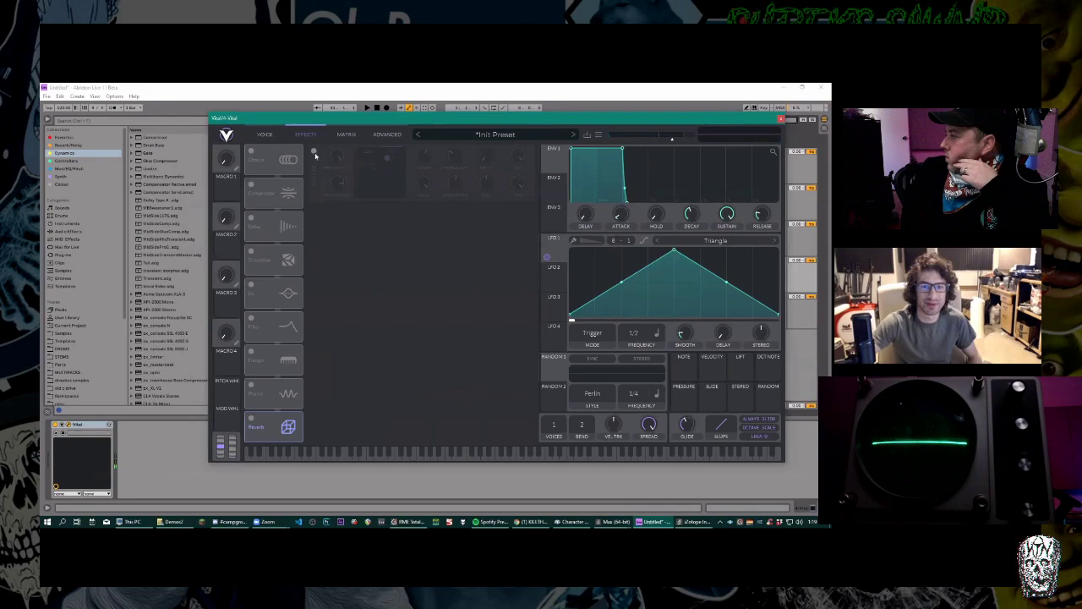
pyautogui.click(314, 152)
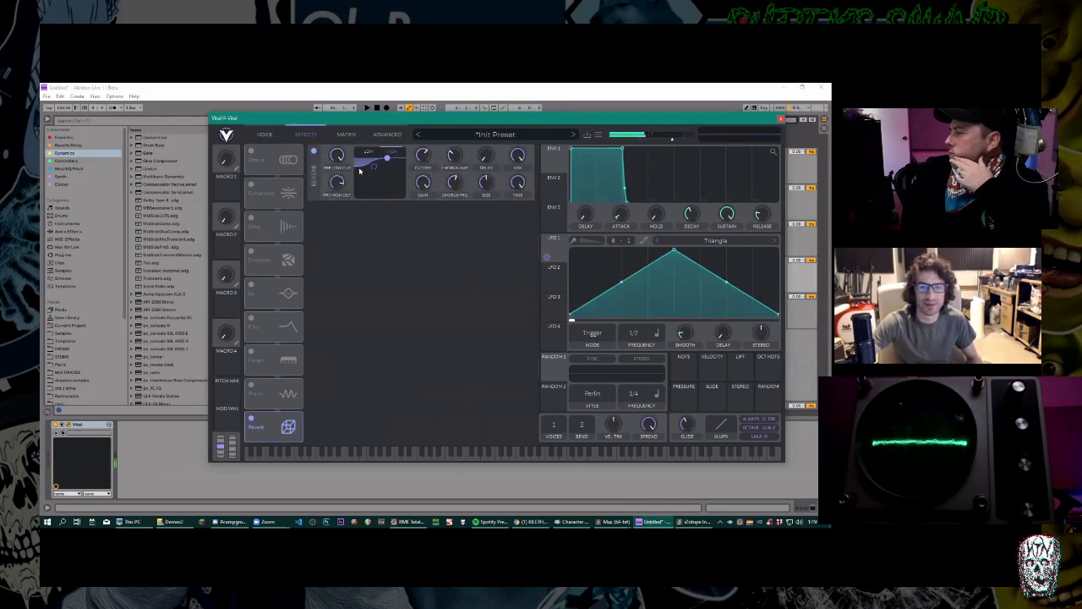
pyautogui.moveTo(382, 159); pyautogui.dragTo(372, 157)
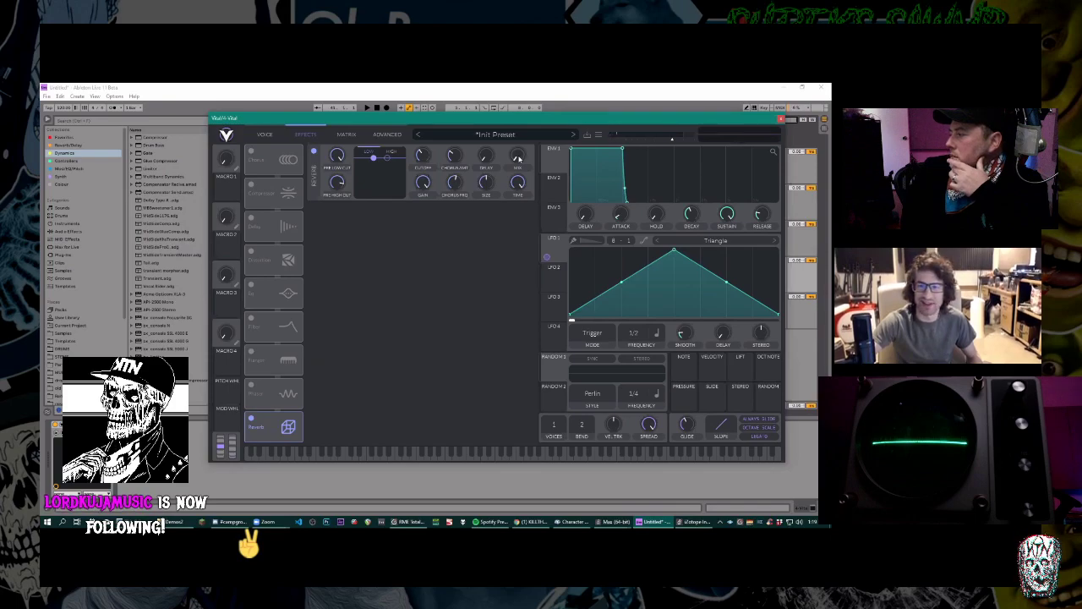
pyautogui.moveTo(519, 158); pyautogui.dragTo(524, 199)
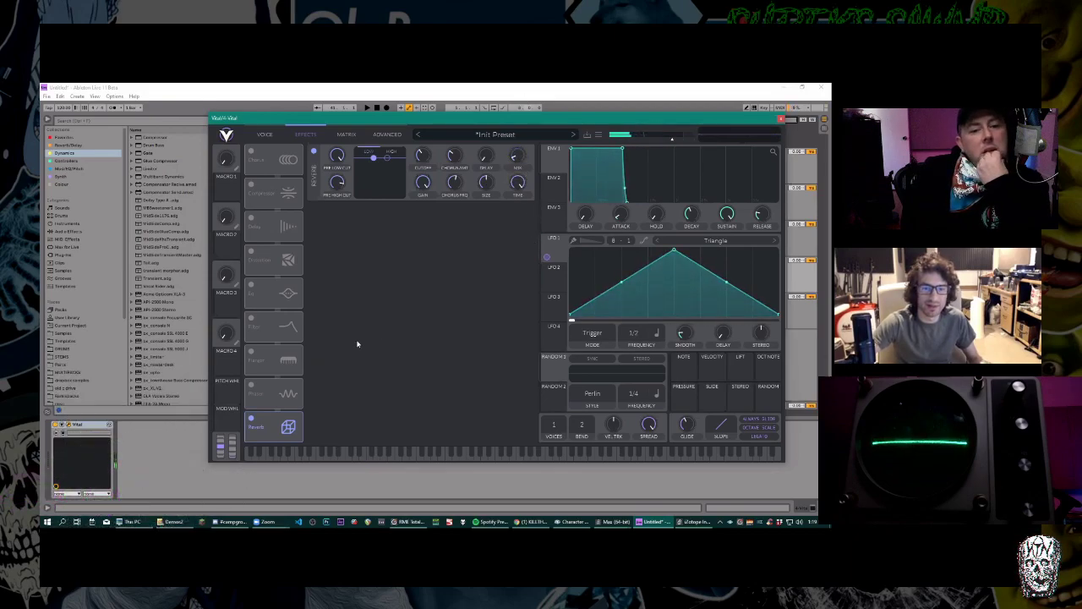
# Remove the reverb from the sound and switch filter 1 to the Low High Comb type, adjusting its blend.
pyautogui.click(250, 417)
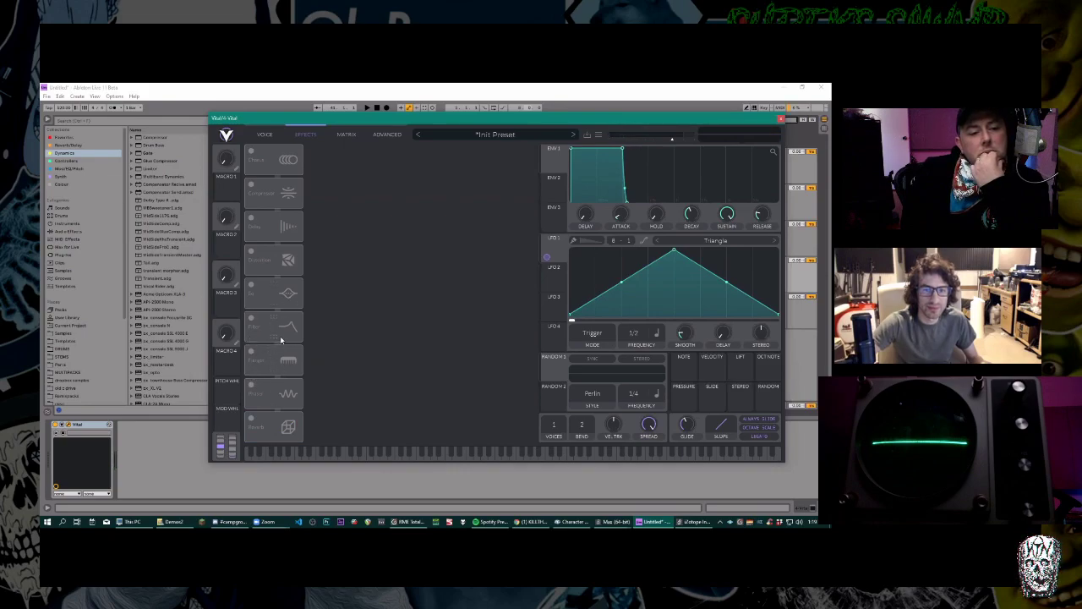
pyautogui.click(266, 134)
pyautogui.click(345, 358)
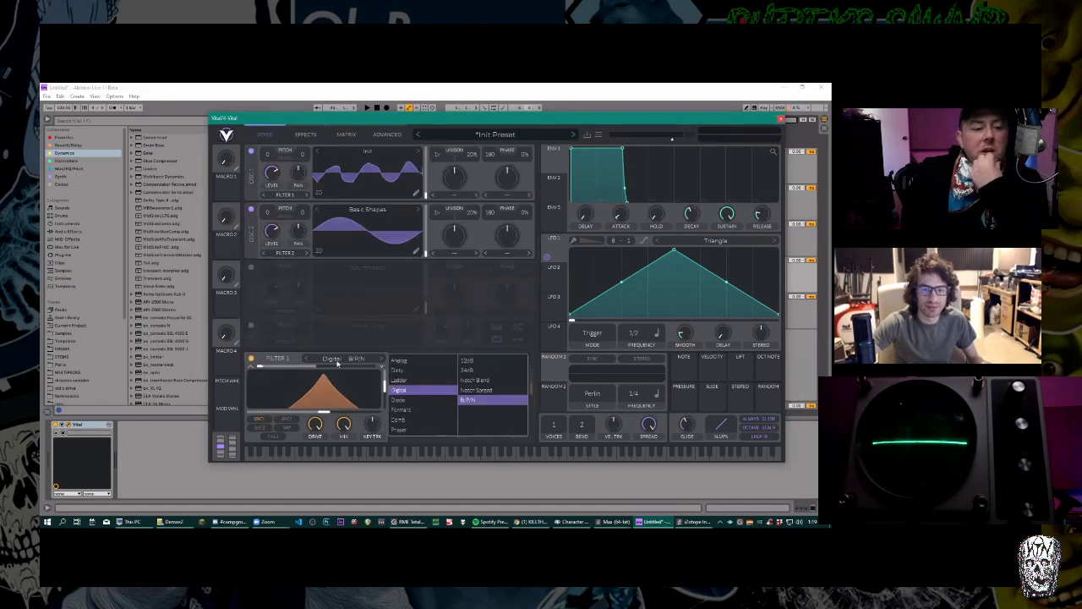
pyautogui.click(410, 419)
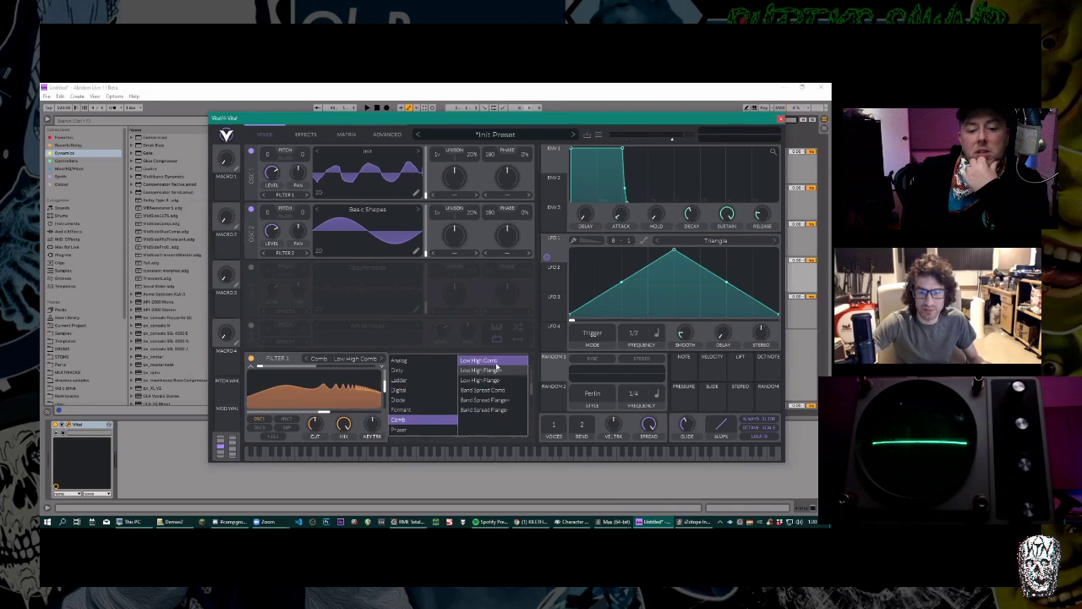
pyautogui.click(312, 371)
pyautogui.moveTo(282, 368); pyautogui.dragTo(318, 392)
# Change filter 1 to the Band Spread Comb type and adjust its blend.
pyautogui.click(343, 358)
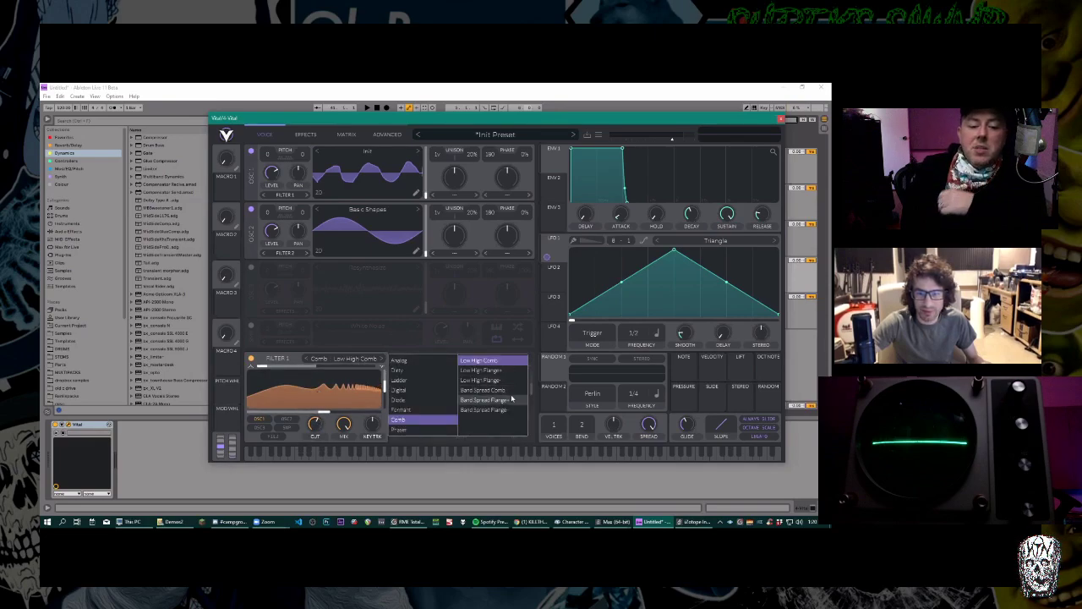
pyautogui.click(505, 390)
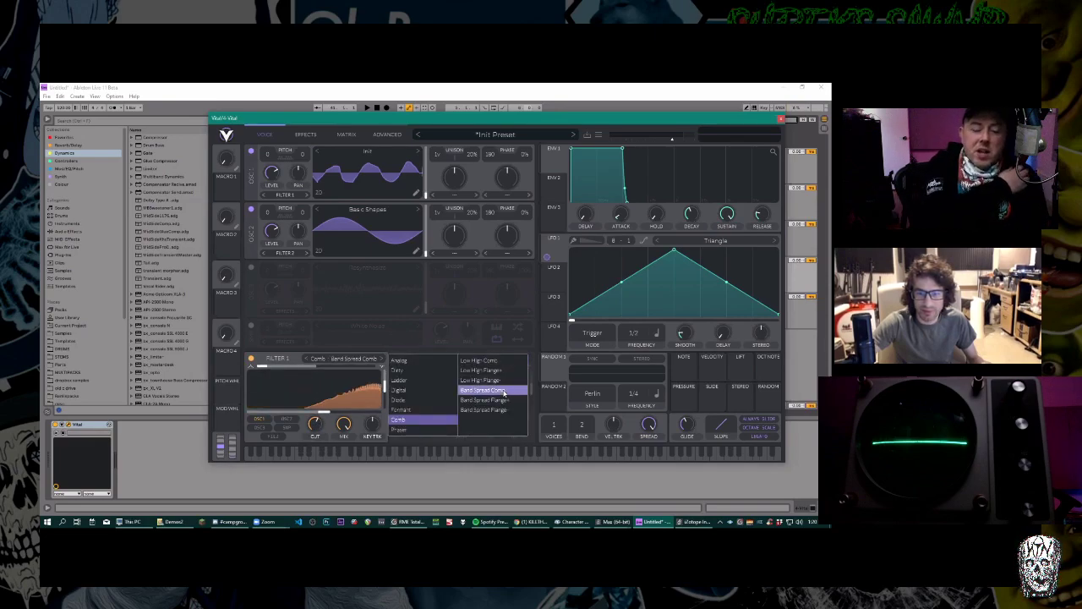
pyautogui.click(319, 365)
pyautogui.moveTo(320, 366); pyautogui.dragTo(314, 425)
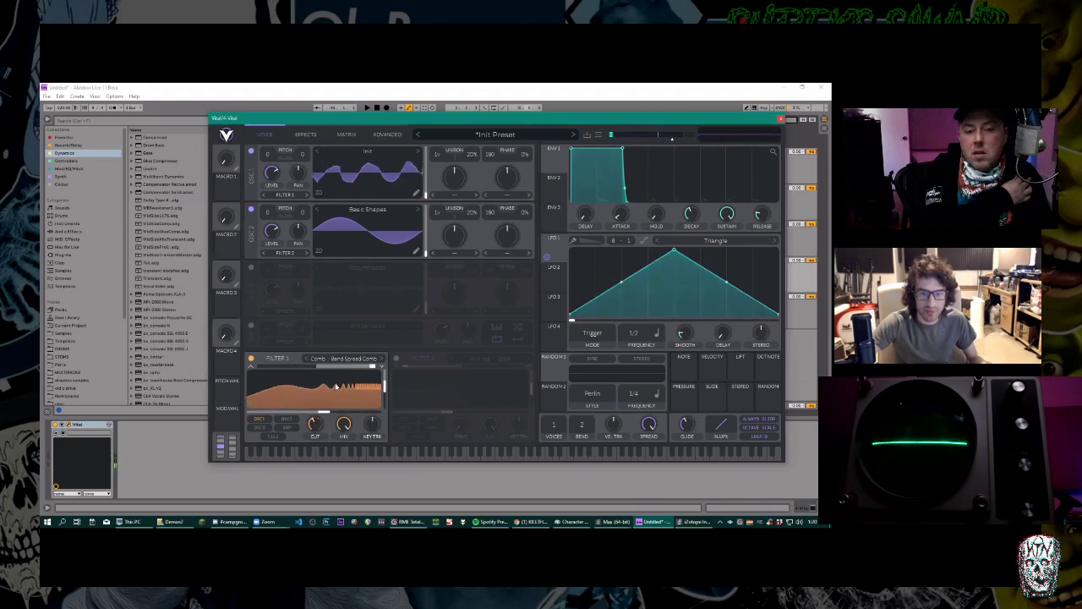
# Raise filter 1's resonance and key tracking, and bring its cutoff down.
pyautogui.moveTo(319, 415); pyautogui.dragTo(385, 372)
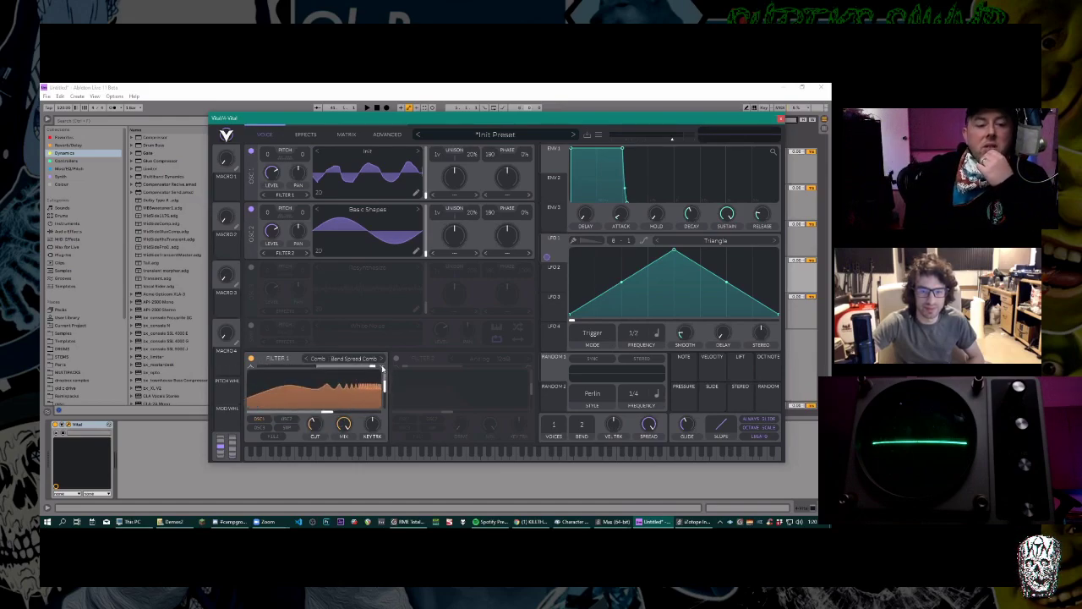
pyautogui.moveTo(384, 385); pyautogui.dragTo(339, 368)
pyautogui.moveTo(325, 424)
pyautogui.mouseDown()
pyautogui.moveTo(334, 415)
pyautogui.moveTo(276, 413)
pyautogui.moveTo(340, 411)
pyautogui.mouseUp()
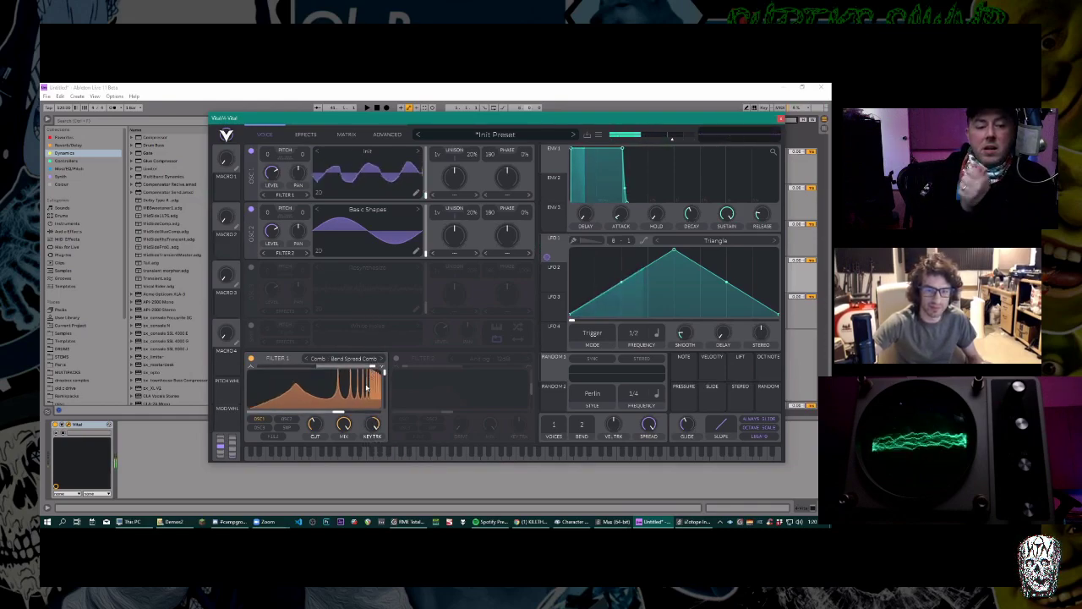
pyautogui.moveTo(338, 414); pyautogui.dragTo(297, 414)
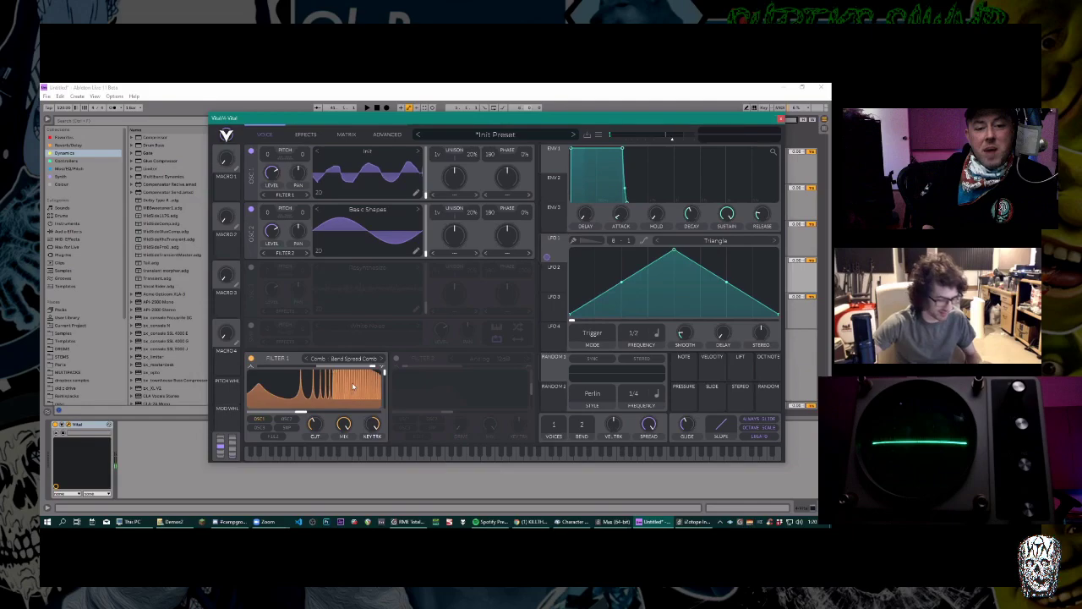
# Turn filter 1's mix down to fully dry and bring it back up to fully wet.
pyautogui.moveTo(344, 429)
pyautogui.mouseDown()
pyautogui.moveTo(346, 490)
pyautogui.moveTo(341, 426)
pyautogui.mouseUp()
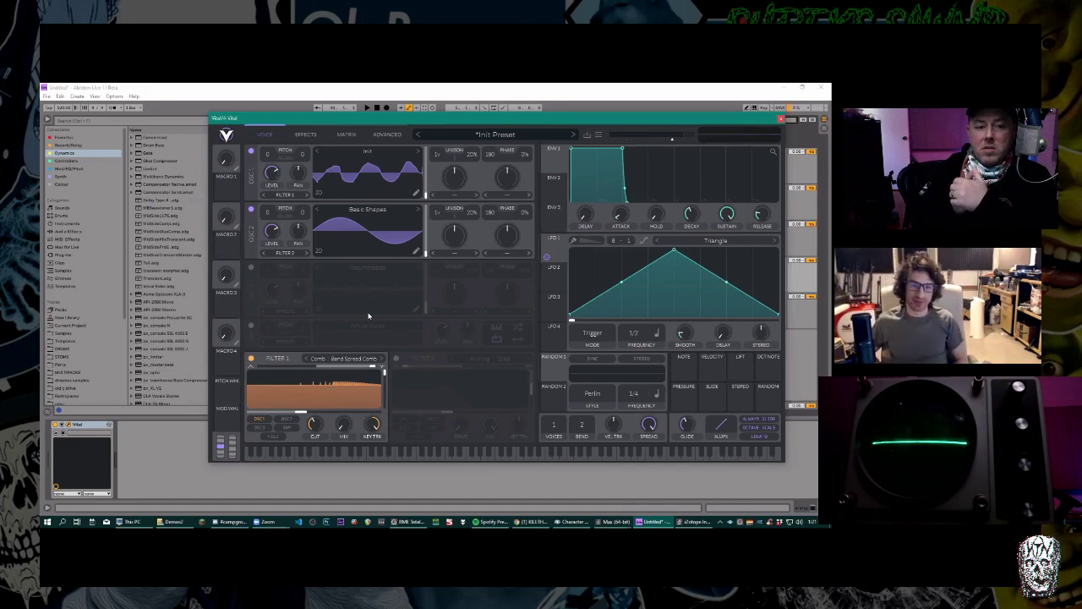
pyautogui.moveTo(341, 424)
pyautogui.mouseDown()
pyautogui.moveTo(342, 405)
pyautogui.moveTo(354, 398)
pyautogui.moveTo(354, 407)
pyautogui.mouseUp()
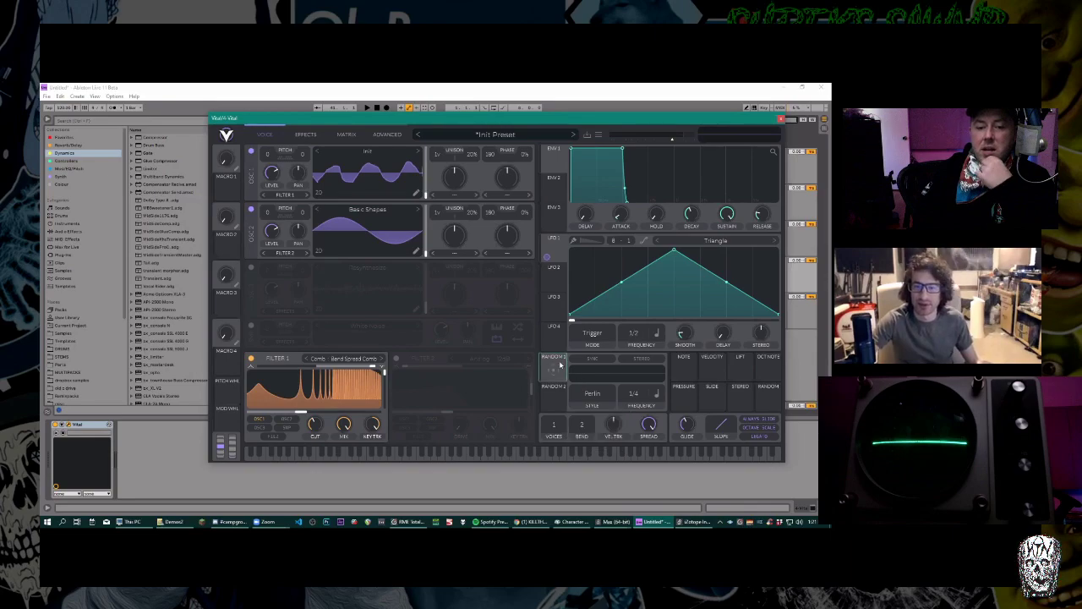
# Assign Random 1 to modulate oscillator 1's wavetable frame in place of LFO 1.
pyautogui.moveTo(556, 366); pyautogui.dragTo(314, 422)
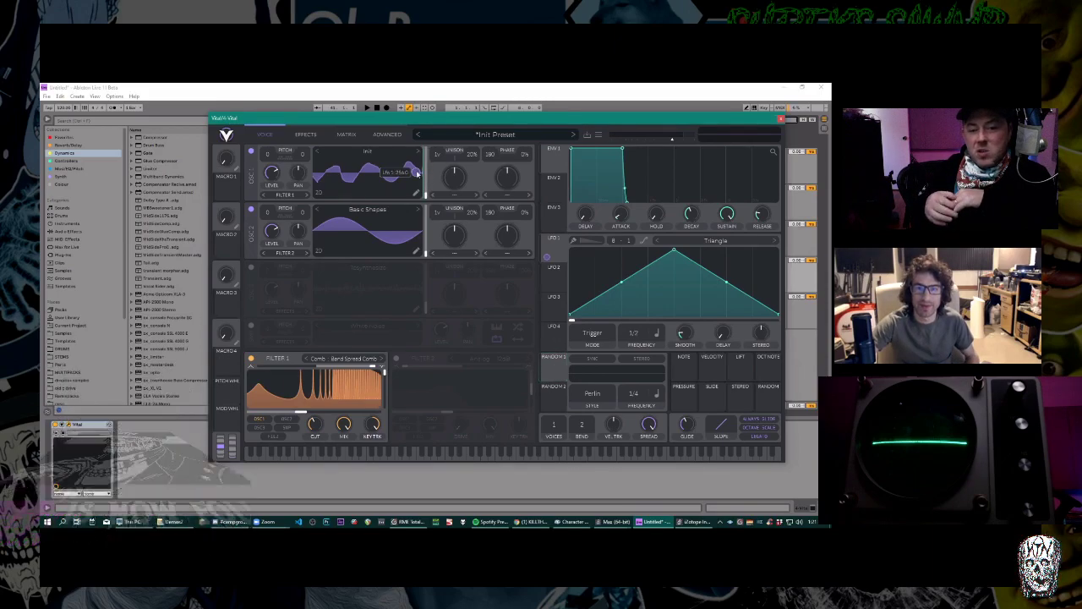
pyautogui.moveTo(551, 372); pyautogui.dragTo(415, 173)
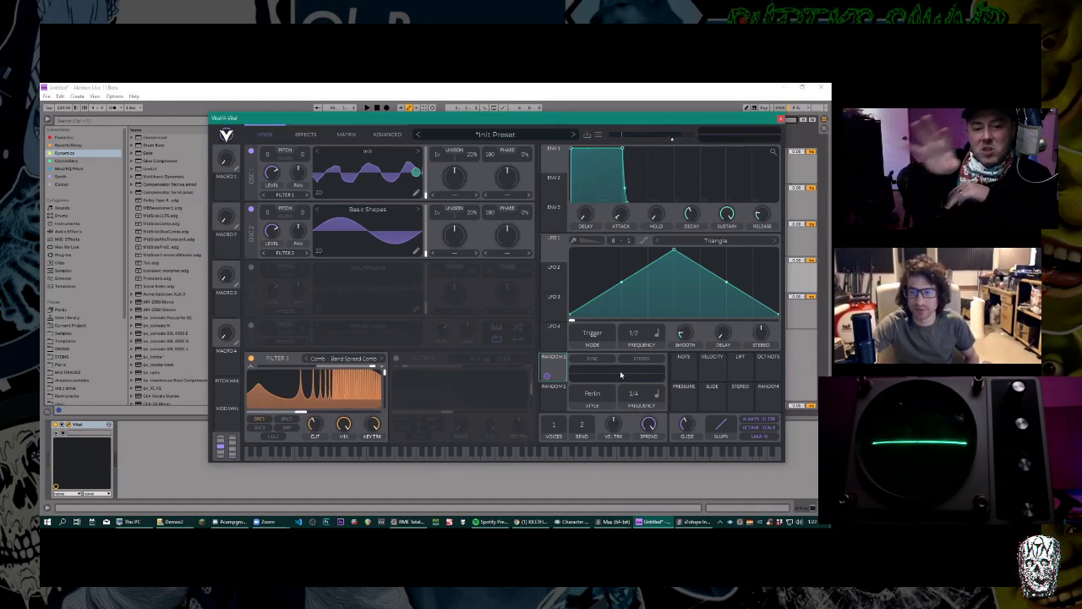
# Try the Sine Interpolate style on Random 1 and return it to Perlin.
pyautogui.click(595, 394)
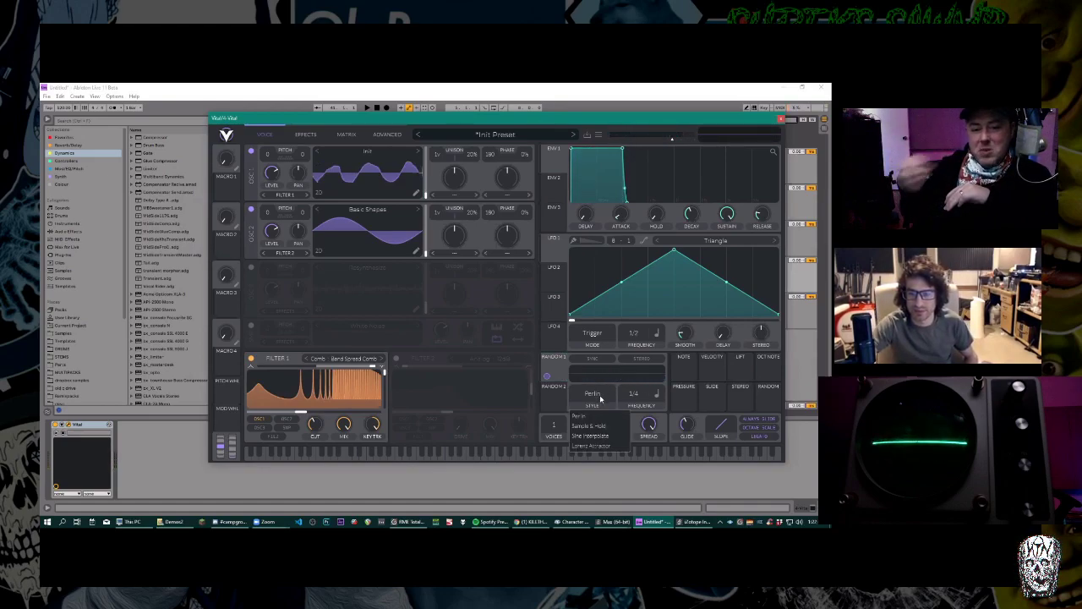
pyautogui.click(595, 435)
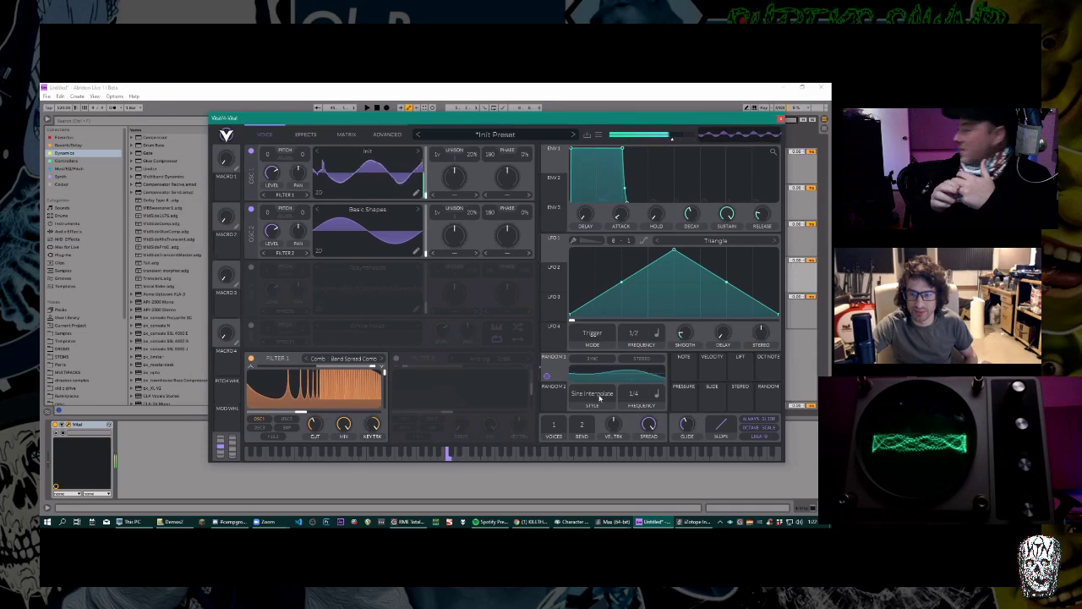
pyautogui.click(600, 393)
pyautogui.click(605, 436)
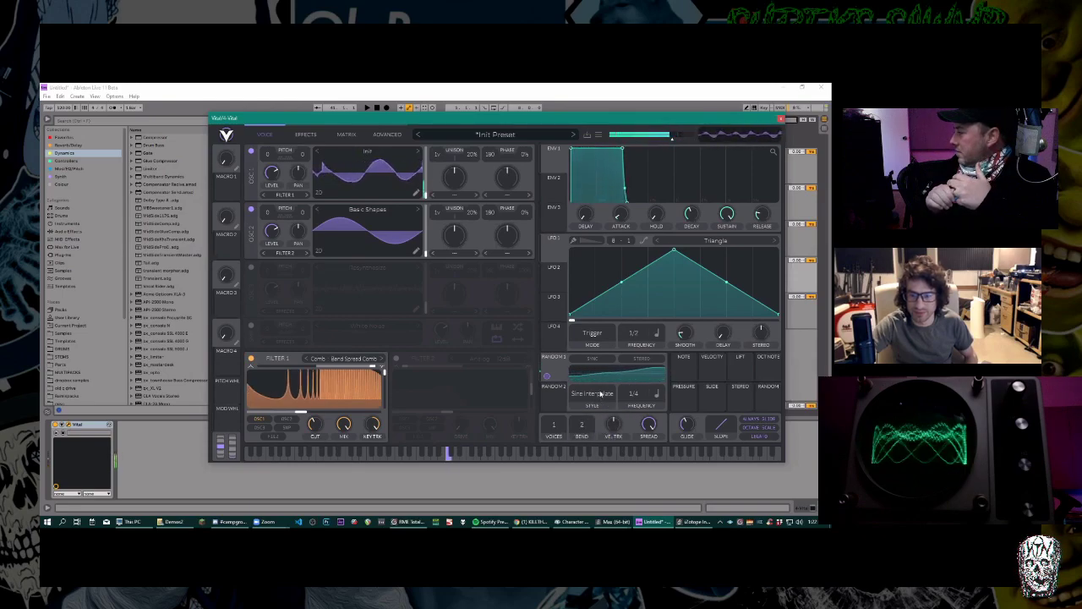
pyautogui.click(600, 393)
pyautogui.click(597, 414)
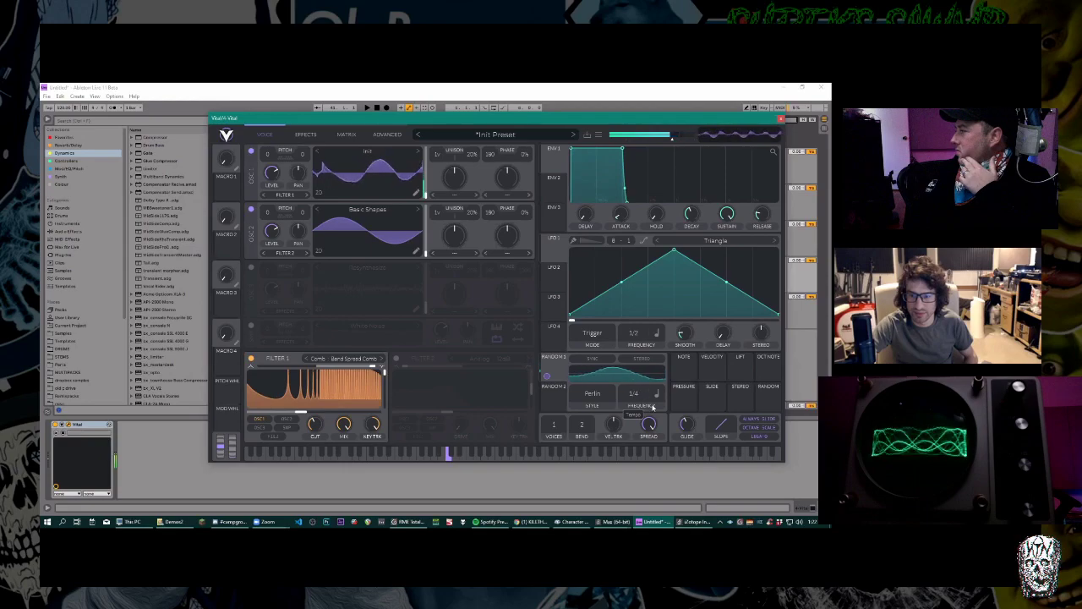
# Switch Random 1's frequency from tempo to seconds and set it to 0.230 secs.
pyautogui.rightClick(635, 394)
pyautogui.click(656, 393)
pyautogui.click(656, 394)
pyautogui.click(668, 408)
pyautogui.moveTo(636, 398)
pyautogui.mouseDown()
pyautogui.moveTo(634, 417)
pyautogui.moveTo(640, 381)
pyautogui.mouseUp()
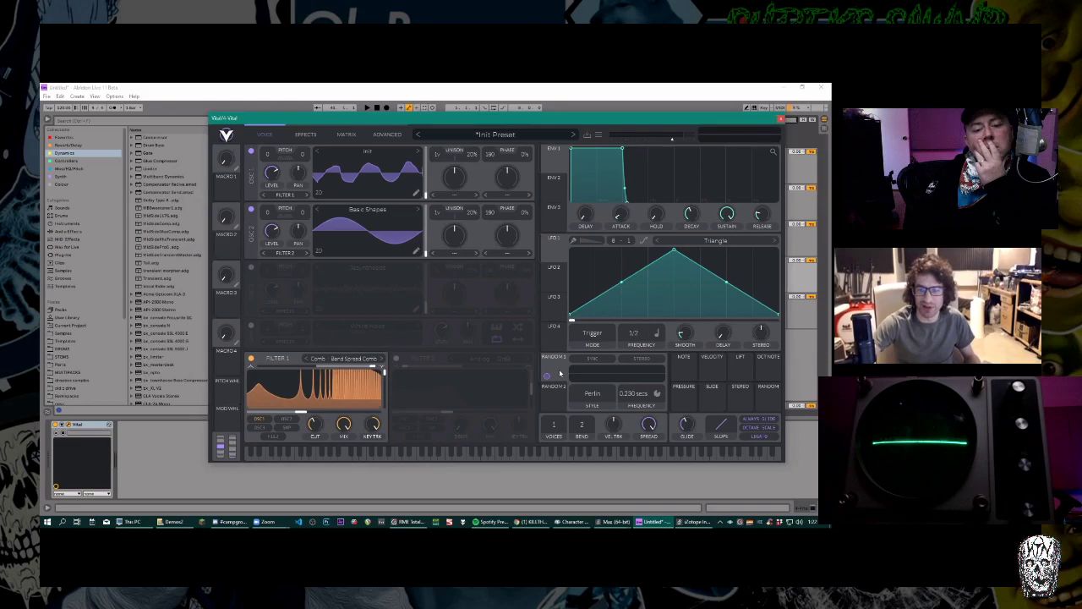
# Look through Random 1's style options, keep Perlin, and set its frequency to 0.423 secs.
pyautogui.click(596, 403)
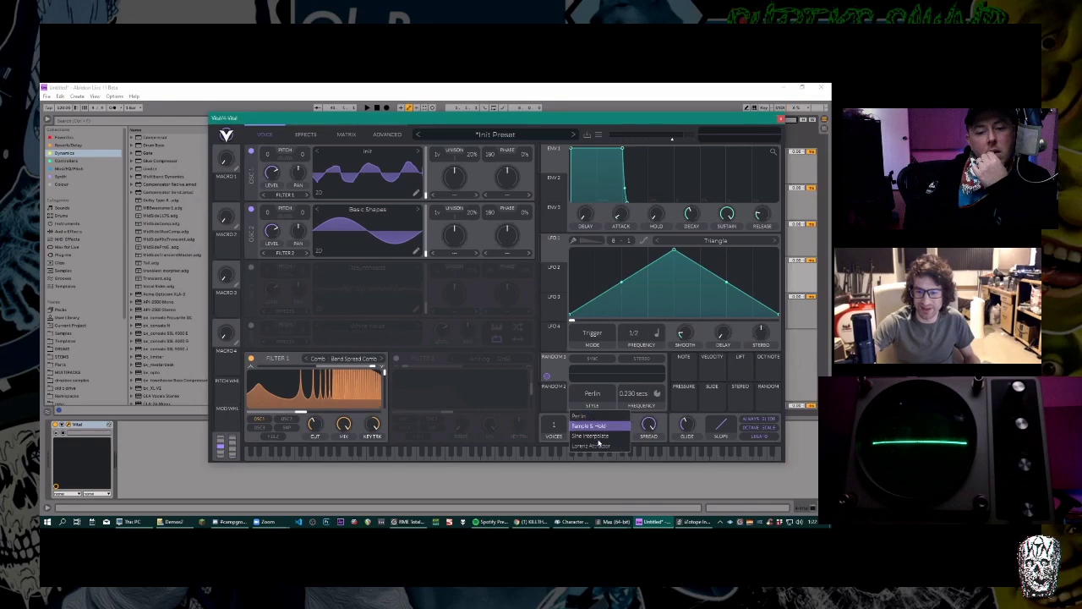
pyautogui.click(603, 381)
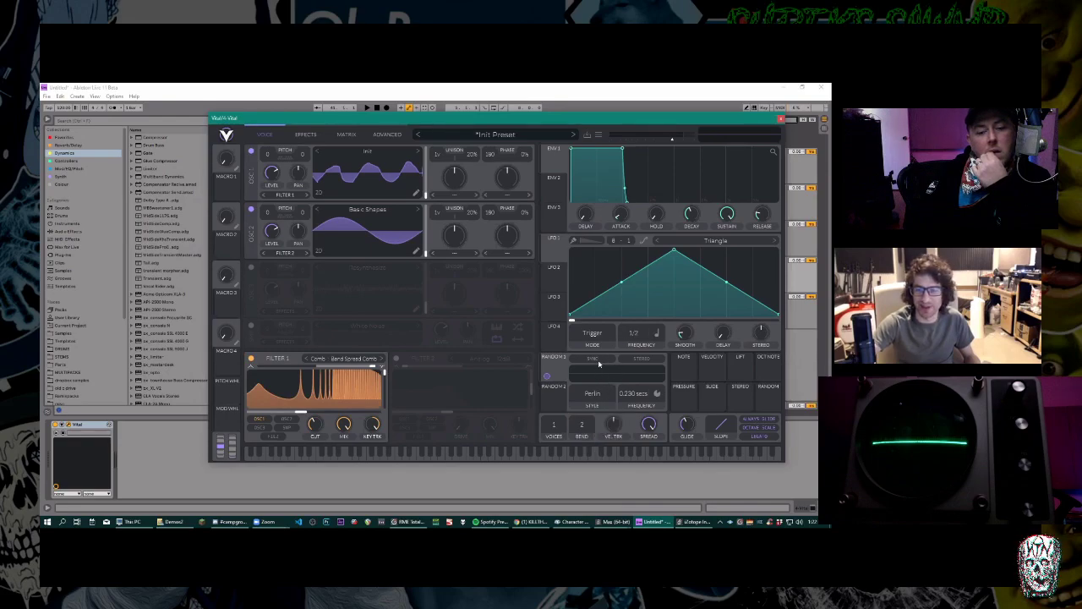
pyautogui.moveTo(640, 397); pyautogui.dragTo(641, 404)
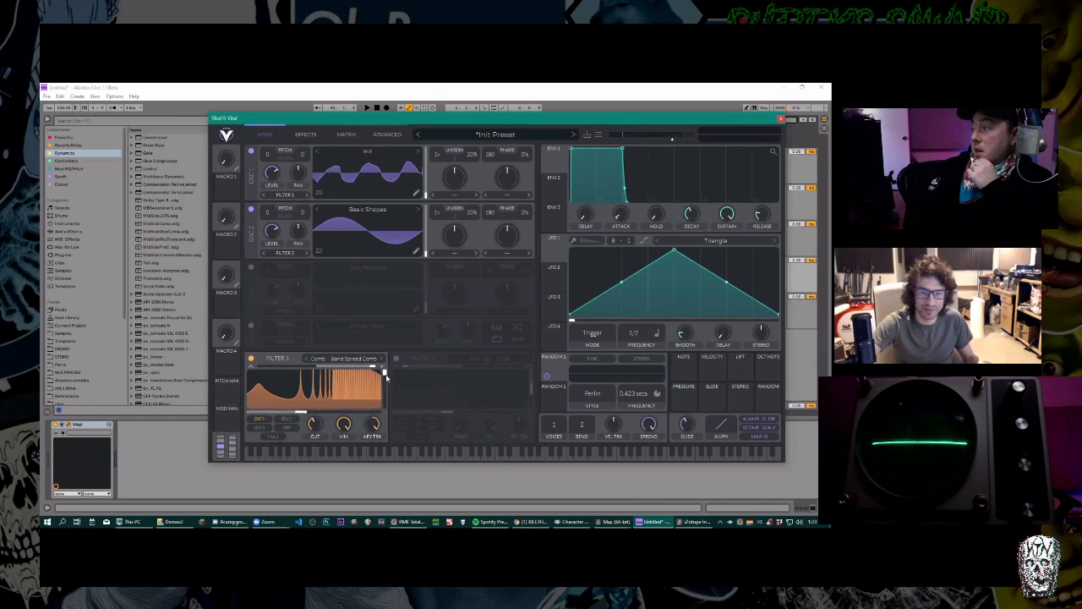
# Adjust filter 1's resonance and assign LFO 1 to modulate it.
pyautogui.moveTo(384, 373)
pyautogui.mouseDown()
pyautogui.moveTo(388, 396)
pyautogui.moveTo(391, 356)
pyautogui.mouseUp()
pyautogui.moveTo(555, 254); pyautogui.dragTo(388, 386)
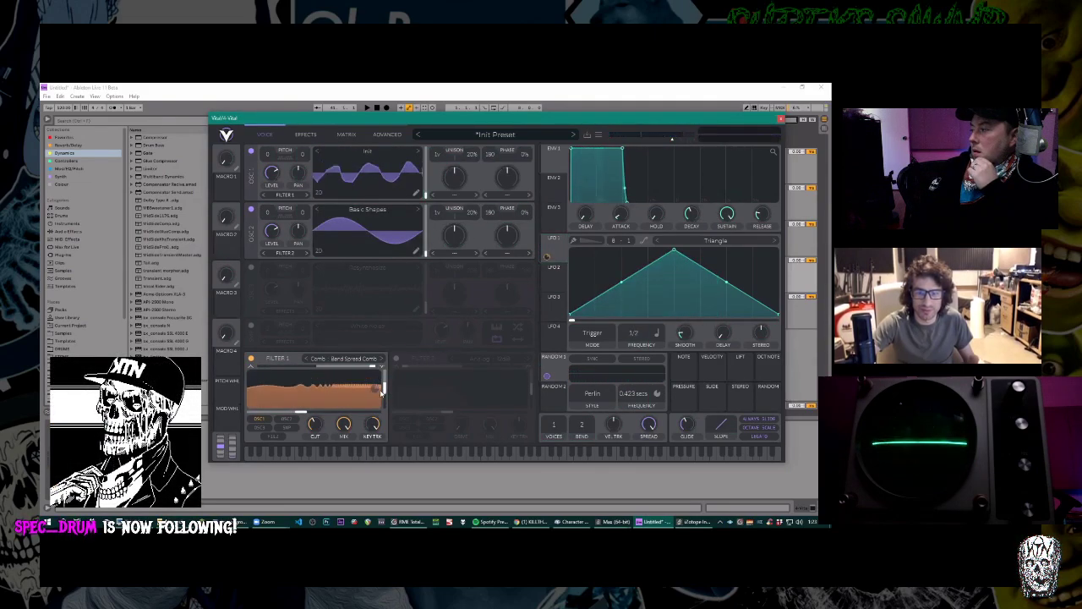
pyautogui.moveTo(375, 388)
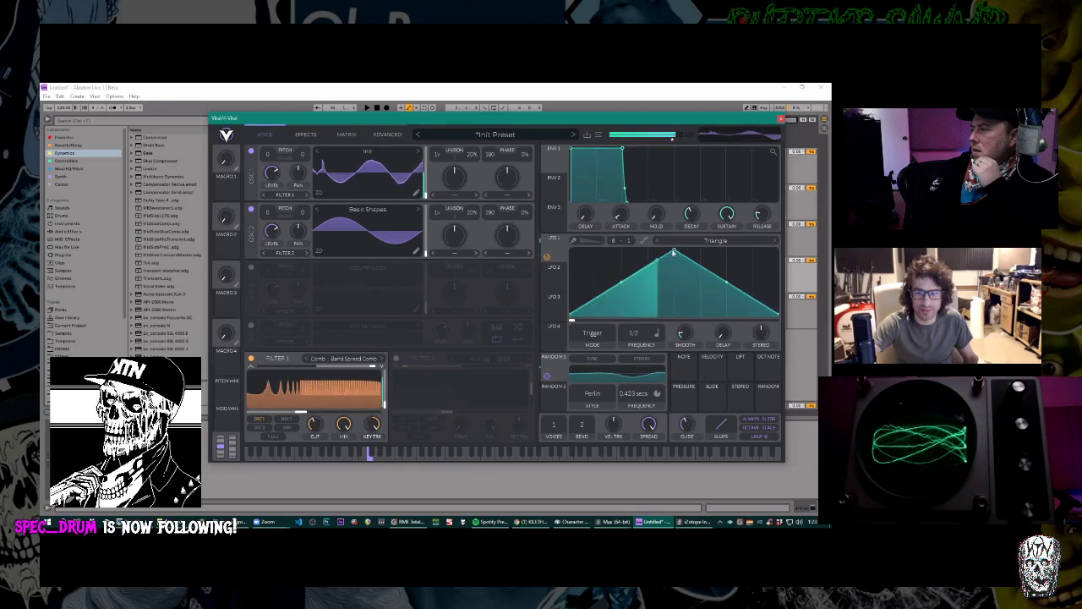
# Switch LFO 1's frequency to seconds at 0.500 secs and increase its smoothing.
pyautogui.click(657, 333)
pyautogui.moveTo(690, 330); pyautogui.dragTo(689, 319)
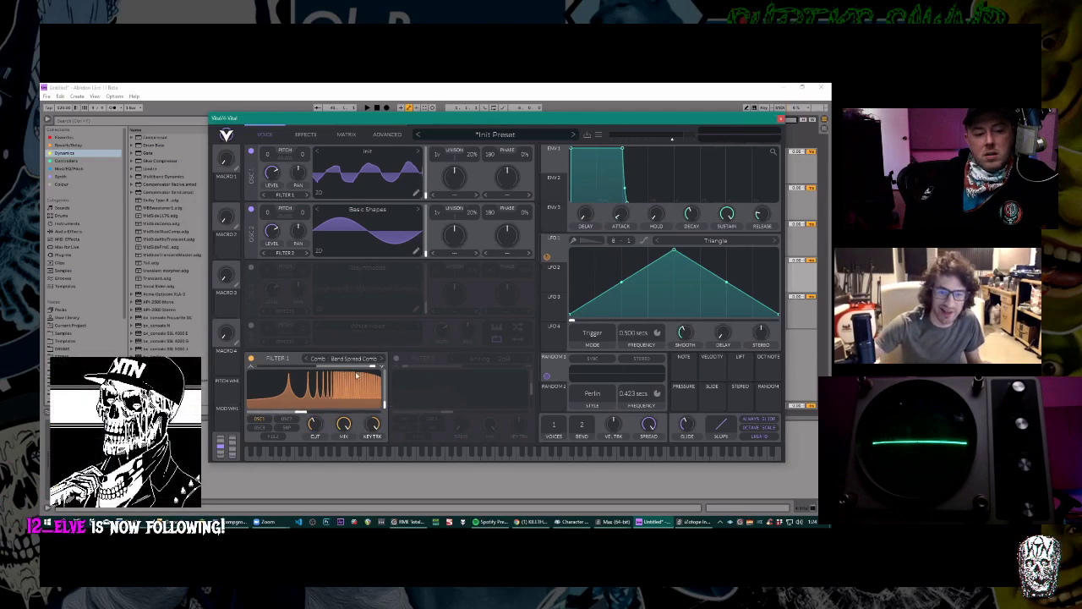
# Audition the patch with a few notes and check Vital's advanced settings.
pyautogui.press('a')
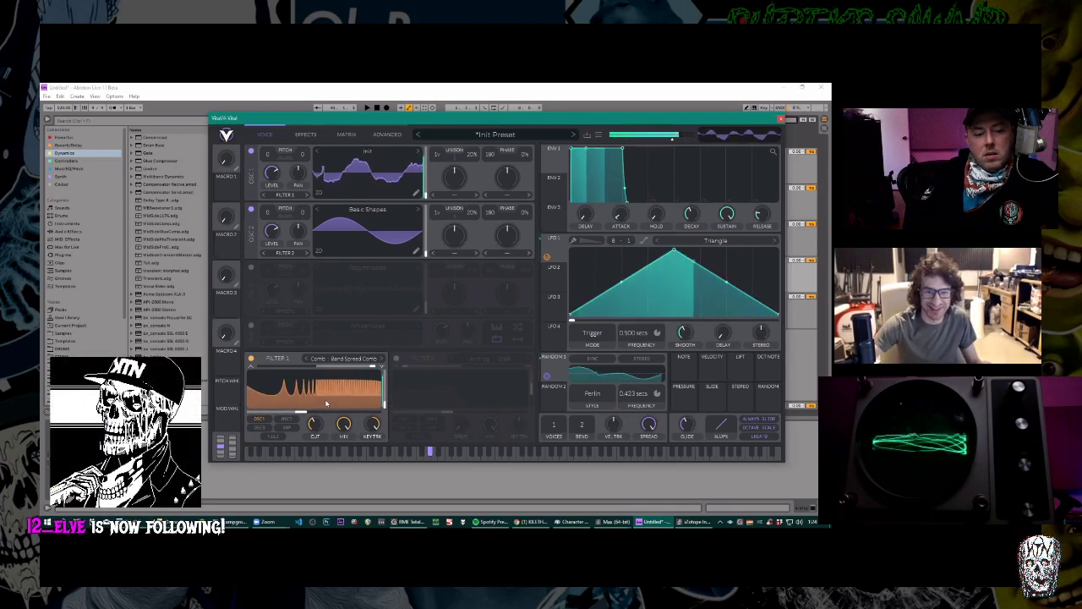
pyautogui.press('a')
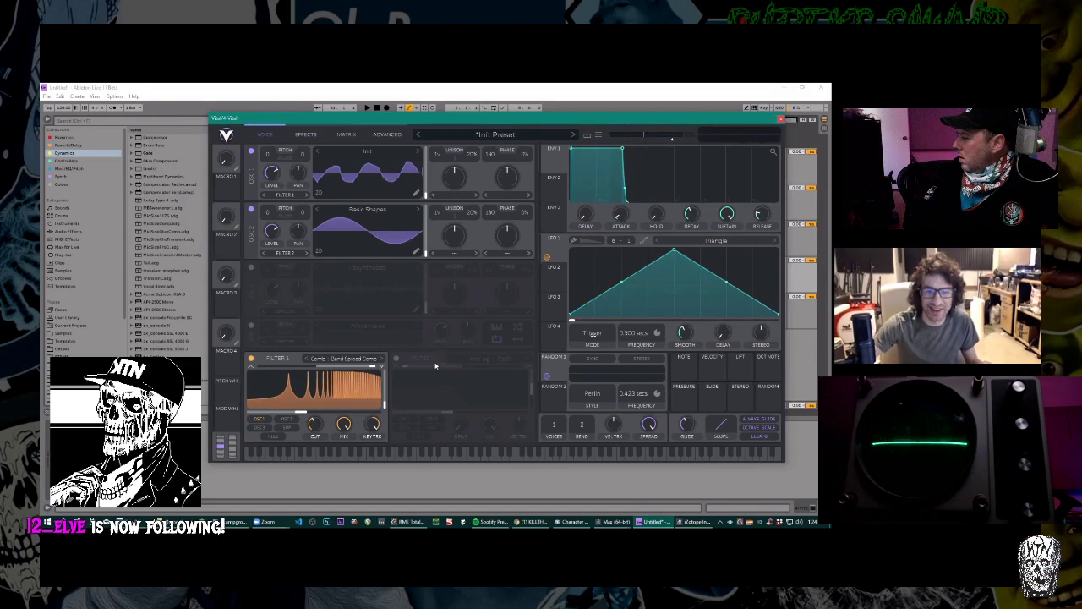
pyautogui.click(387, 134)
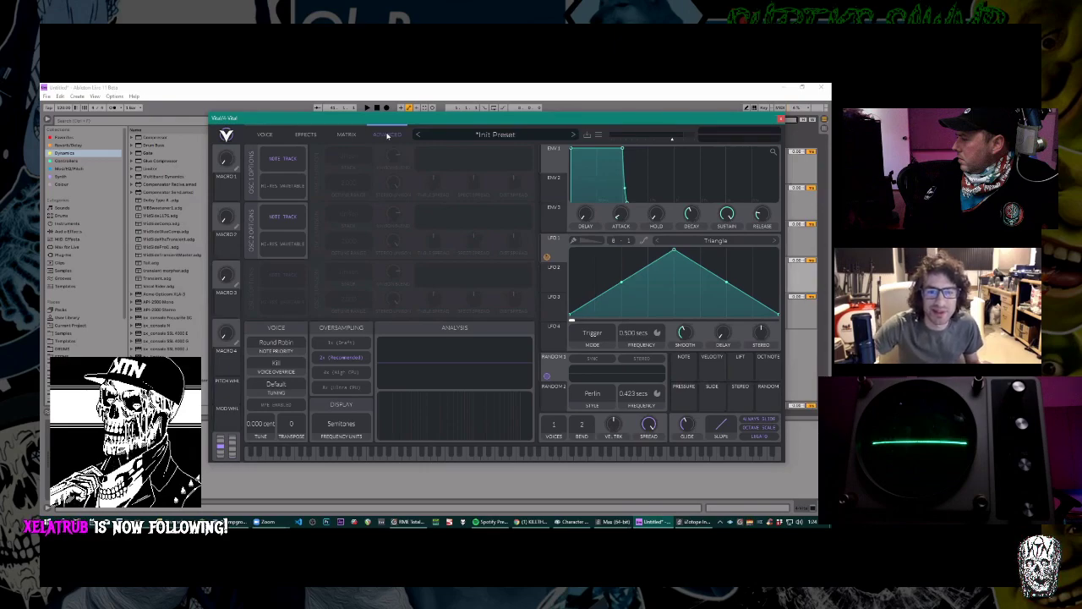
pyautogui.click(266, 135)
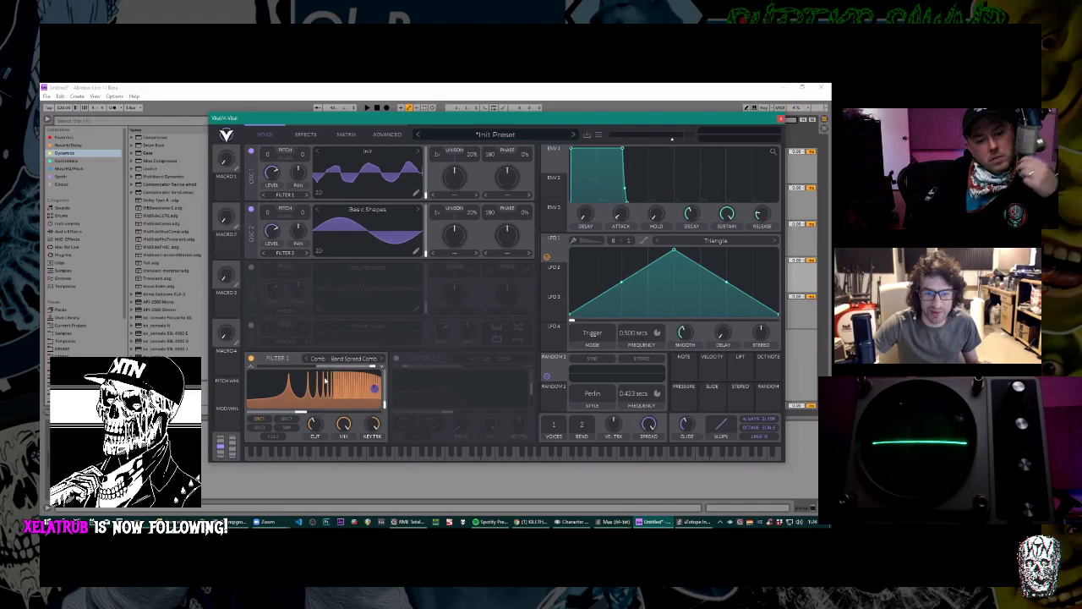
# Enable filter 2, route oscillator 1 into both filters, and sweep filter 2's Analog 12dB cutoff.
pyautogui.click(395, 359)
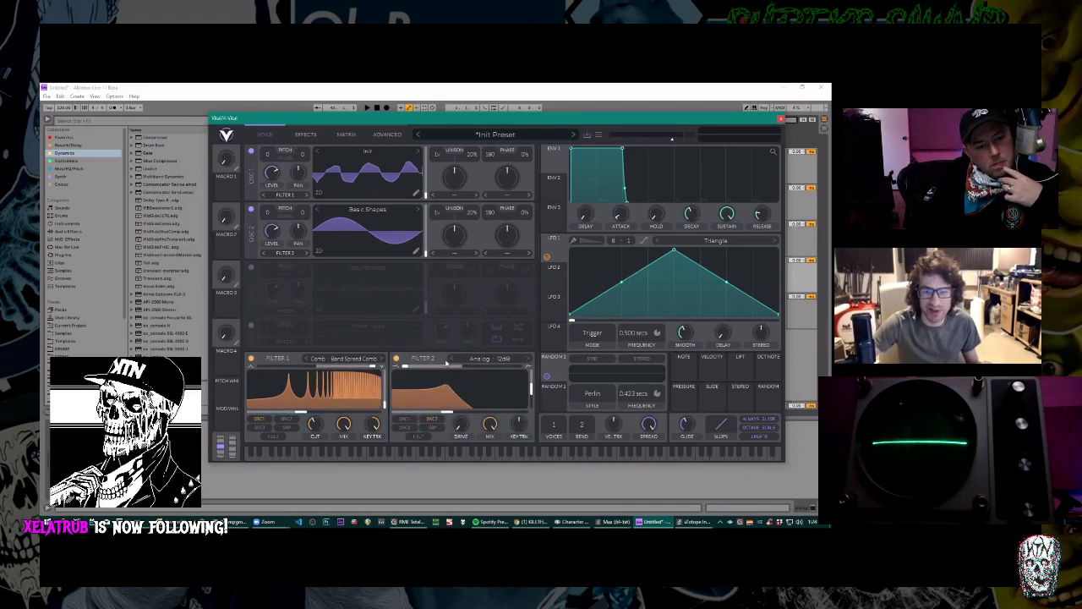
pyautogui.moveTo(446, 412)
pyautogui.mouseDown()
pyautogui.moveTo(420, 414)
pyautogui.moveTo(465, 413)
pyautogui.mouseUp()
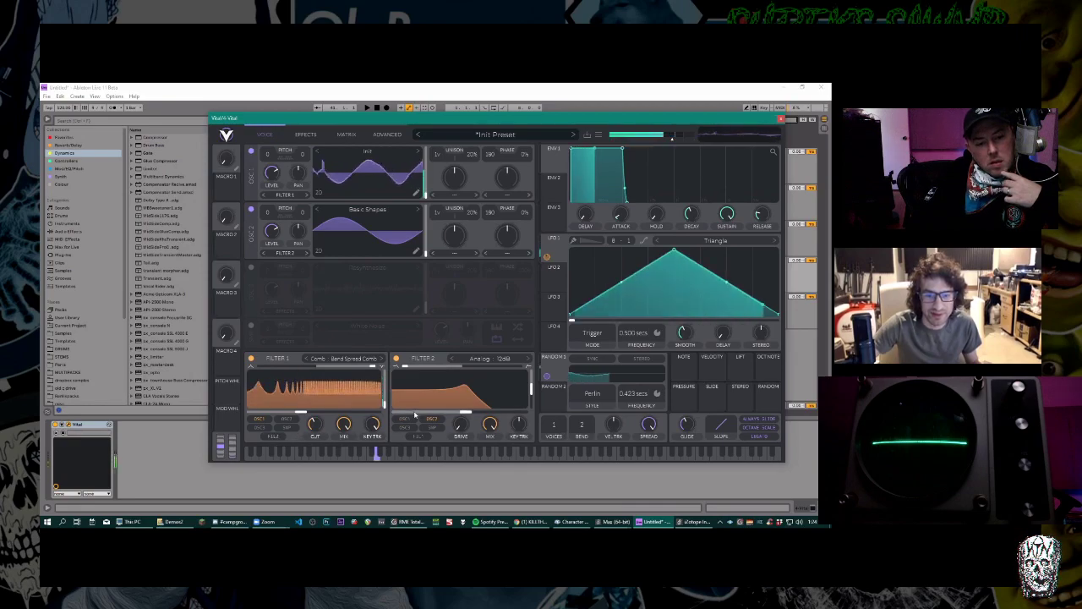
pyautogui.moveTo(464, 412)
pyautogui.mouseDown()
pyautogui.moveTo(408, 414)
pyautogui.moveTo(484, 414)
pyautogui.moveTo(464, 412)
pyautogui.moveTo(472, 416)
pyautogui.mouseUp()
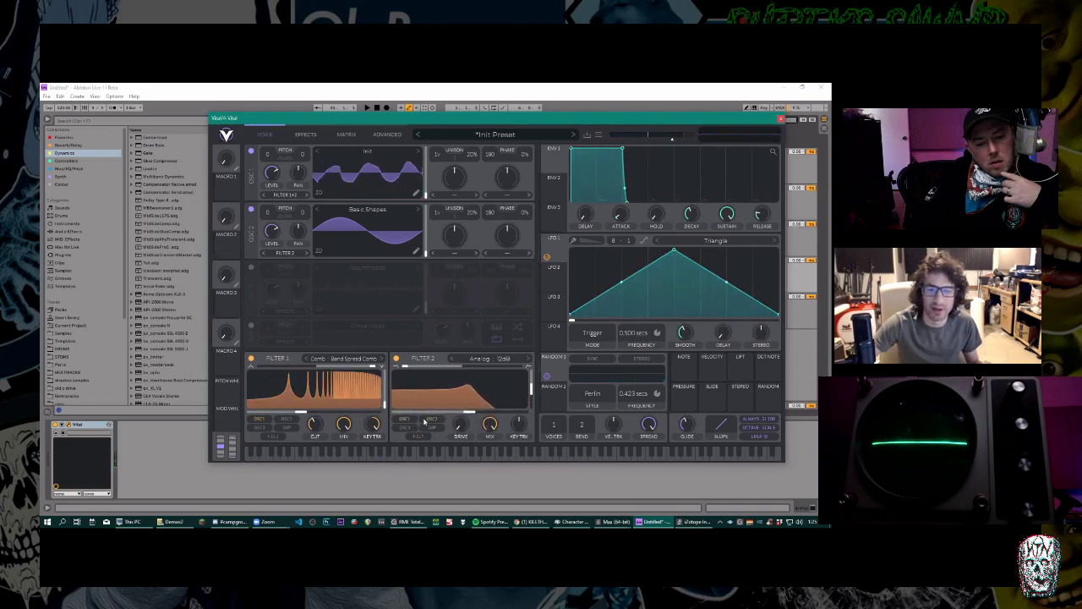
pyautogui.moveTo(468, 413); pyautogui.dragTo(451, 415)
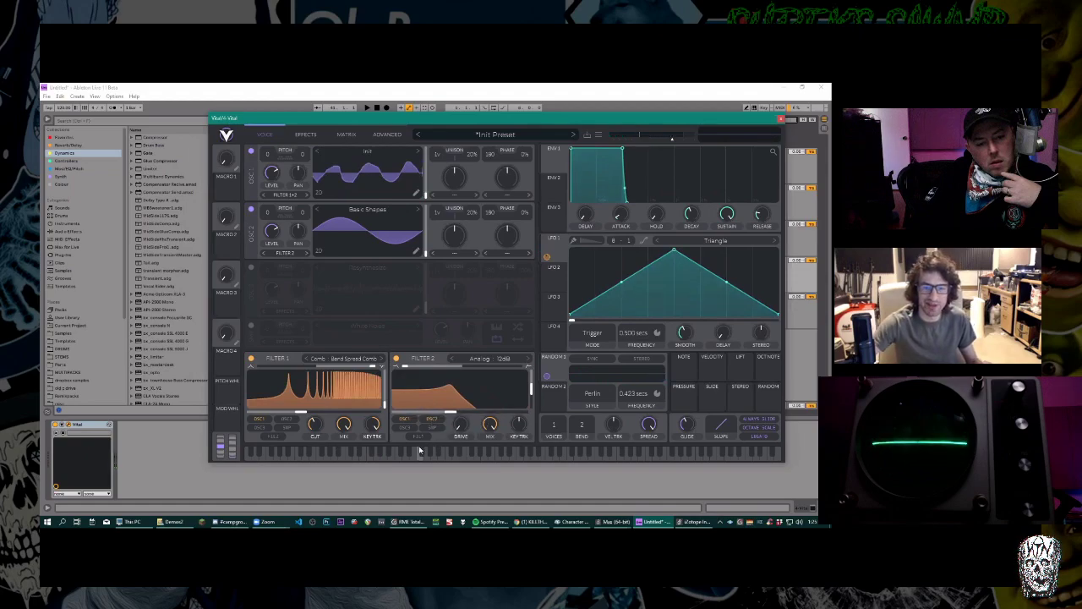
# Feed filter 1 into filter 2 and sweep filter 2's cutoff down, ending near its maximum.
pyautogui.moveTo(438, 427)
pyautogui.mouseDown()
pyautogui.moveTo(421, 437)
pyautogui.moveTo(476, 410)
pyautogui.moveTo(435, 412)
pyautogui.mouseUp()
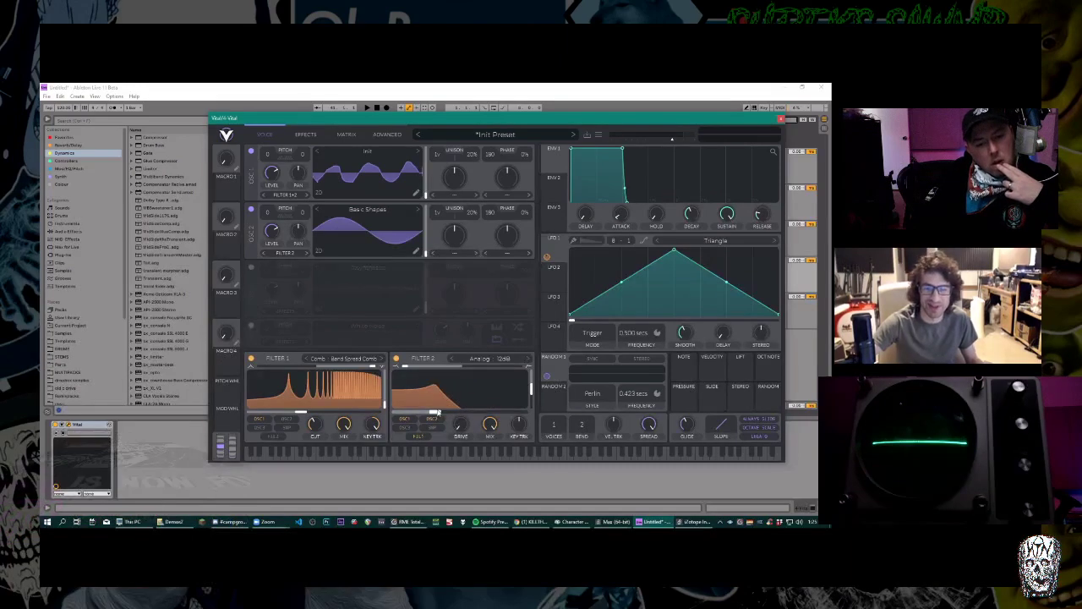
pyautogui.moveTo(436, 412)
pyautogui.mouseDown()
pyautogui.moveTo(501, 412)
pyautogui.moveTo(433, 412)
pyautogui.mouseUp()
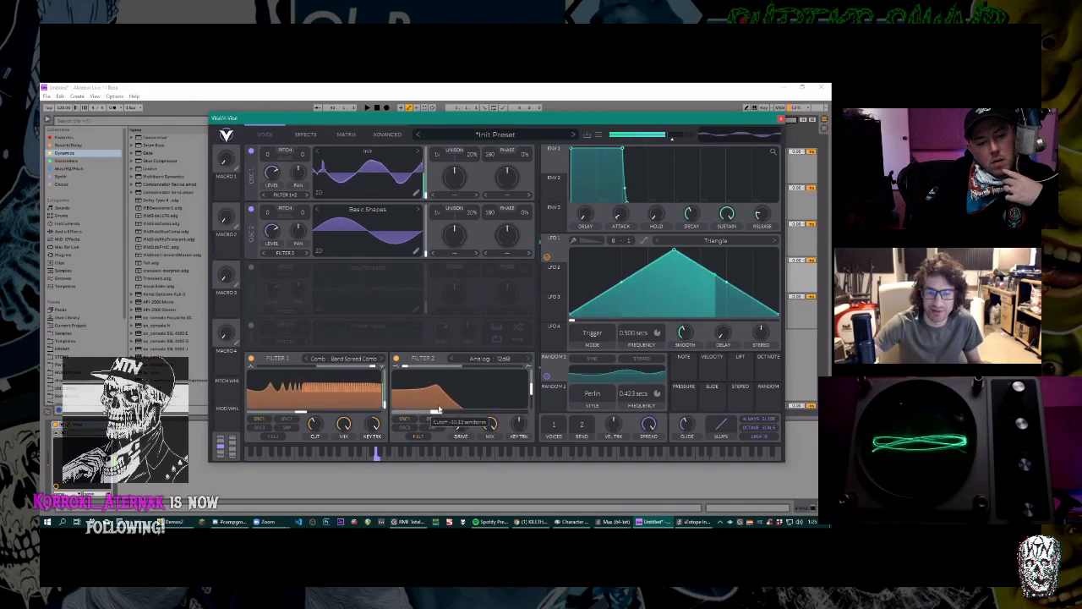
pyautogui.moveTo(453, 411)
pyautogui.mouseDown()
pyautogui.moveTo(517, 412)
pyautogui.moveTo(441, 411)
pyautogui.mouseUp()
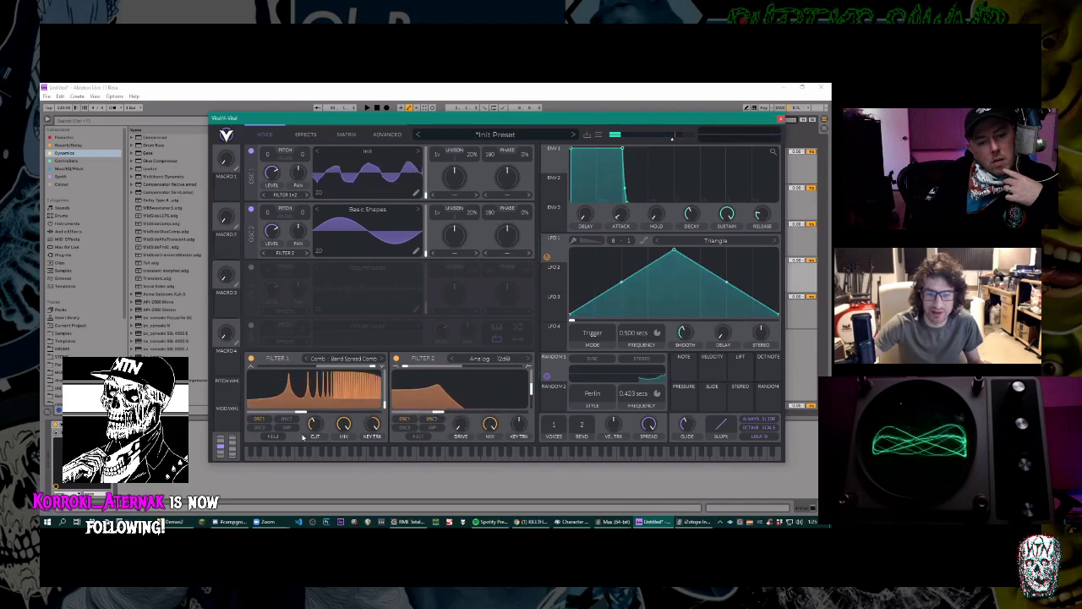
pyautogui.moveTo(452, 411); pyautogui.dragTo(507, 417)
# Change filter 2 to Comb: Band Spread Comb and raise its resonance to nearly full.
pyautogui.click(506, 359)
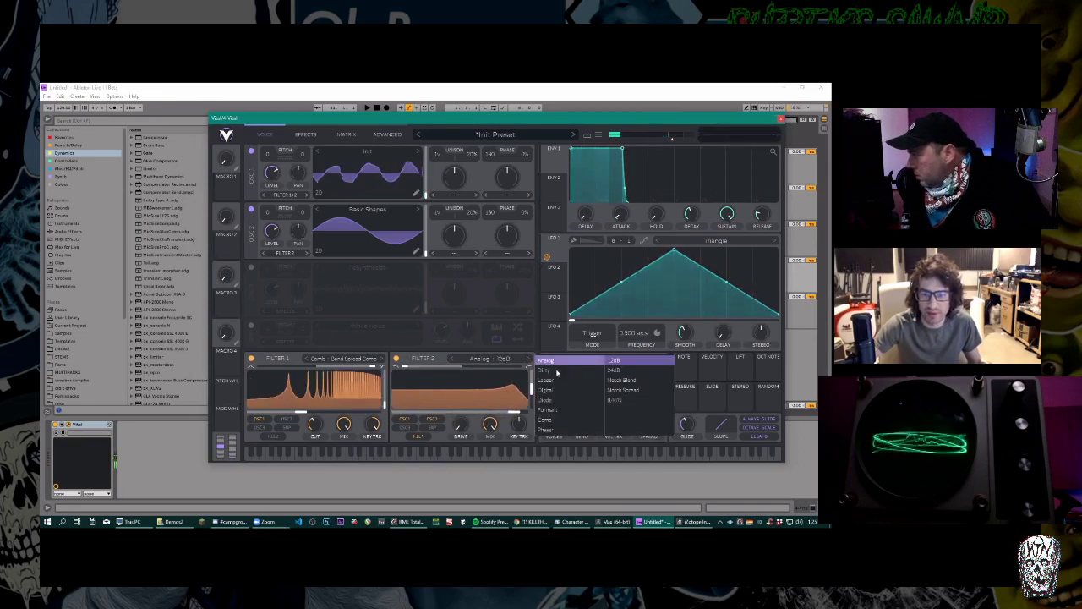
pyautogui.click(575, 421)
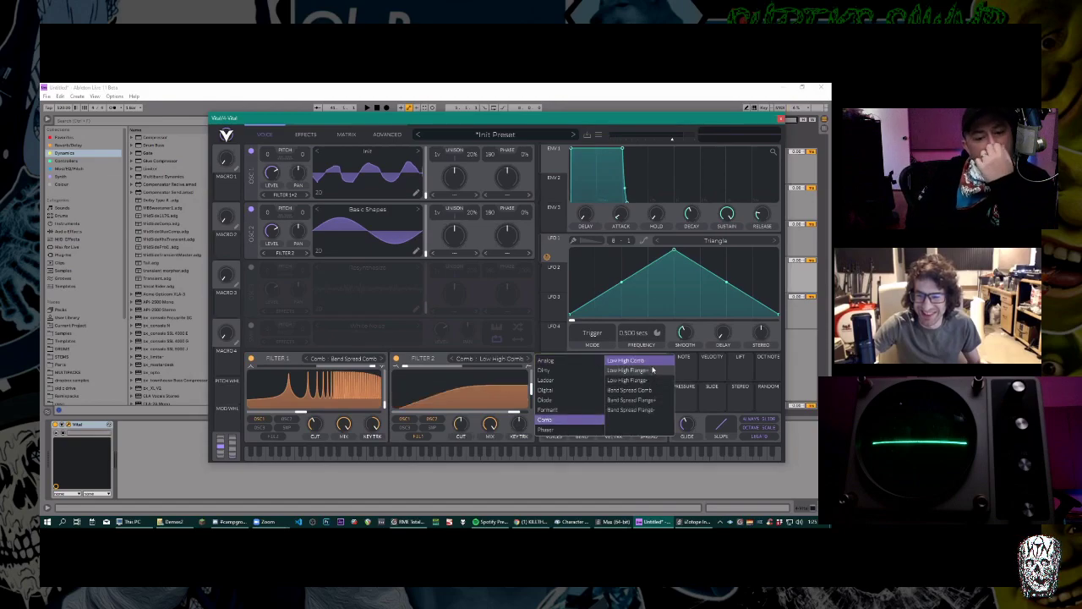
pyautogui.click(630, 390)
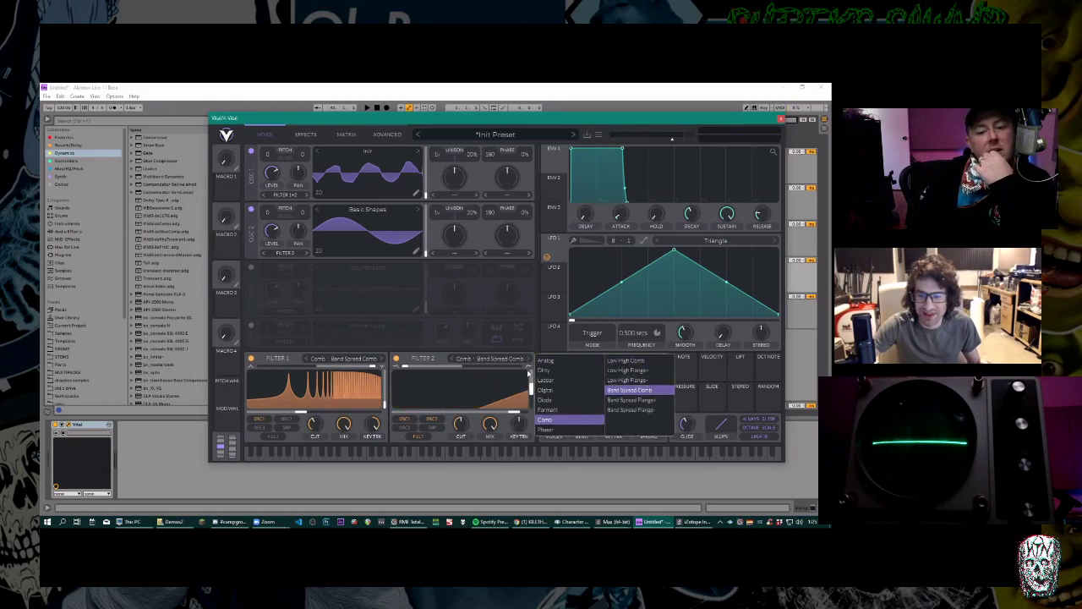
pyautogui.click(519, 377)
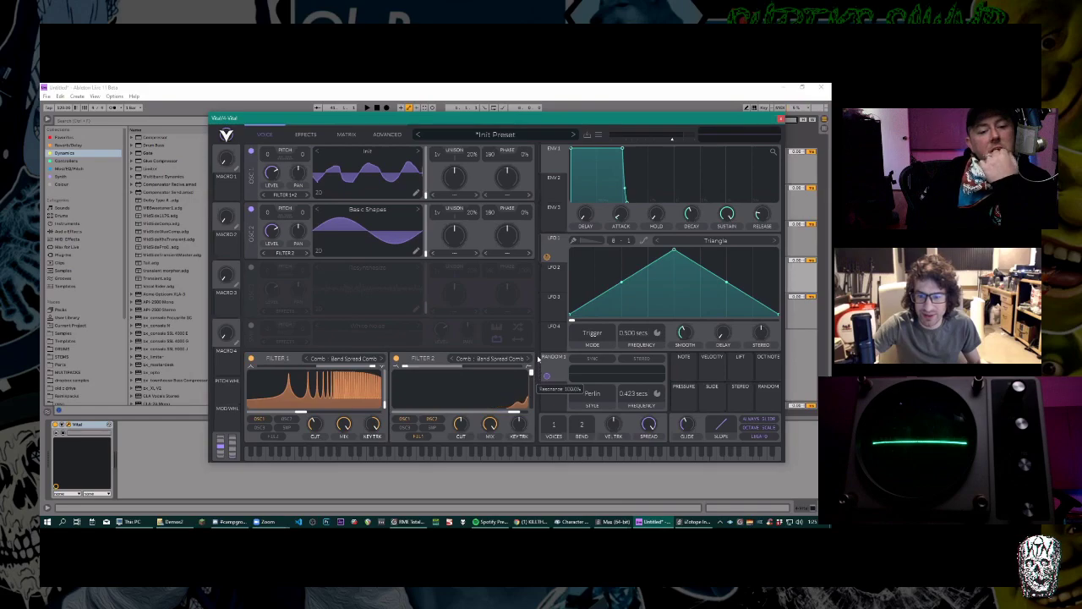
pyautogui.click(518, 370)
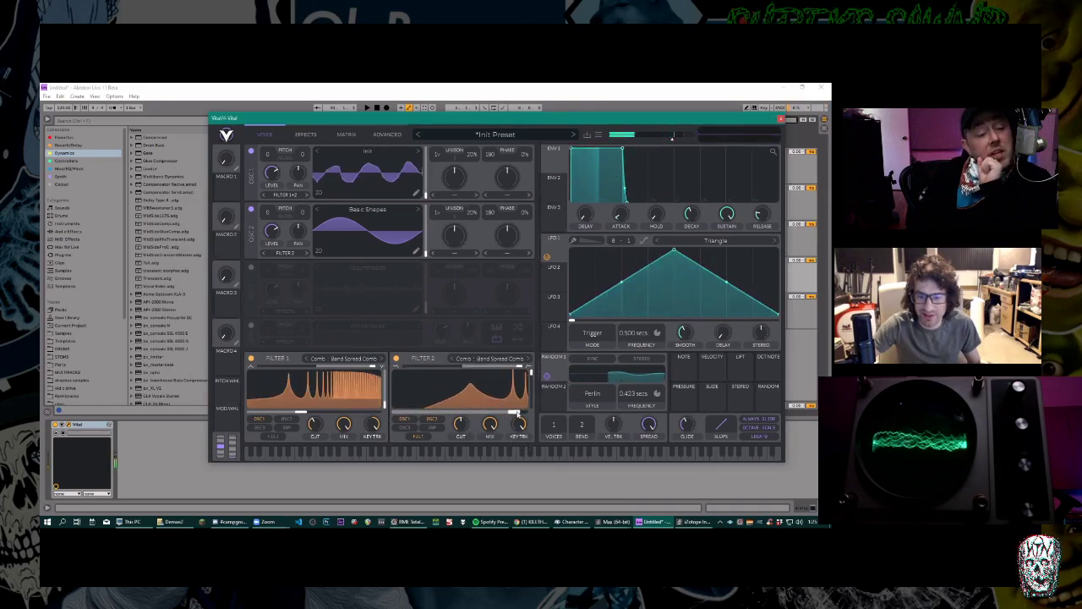
# Sweep filter 2's comb cutoff while playing notes and reduce the filter's mix.
pyautogui.moveTo(514, 411)
pyautogui.mouseDown()
pyautogui.moveTo(439, 413)
pyautogui.moveTo(449, 413)
pyautogui.mouseUp()
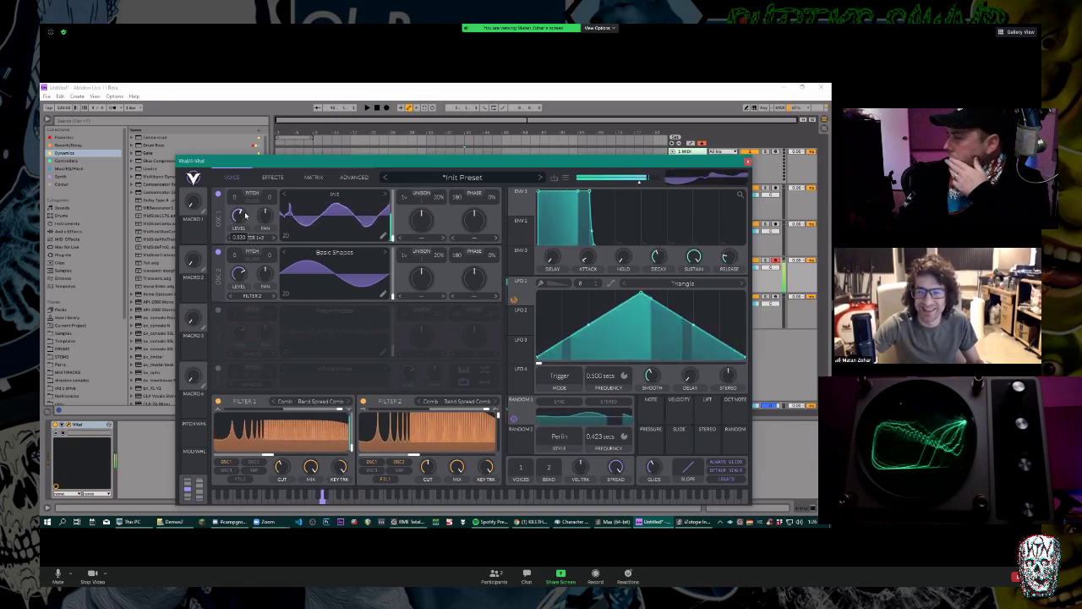
pyautogui.moveTo(434, 470); pyautogui.dragTo(440, 458)
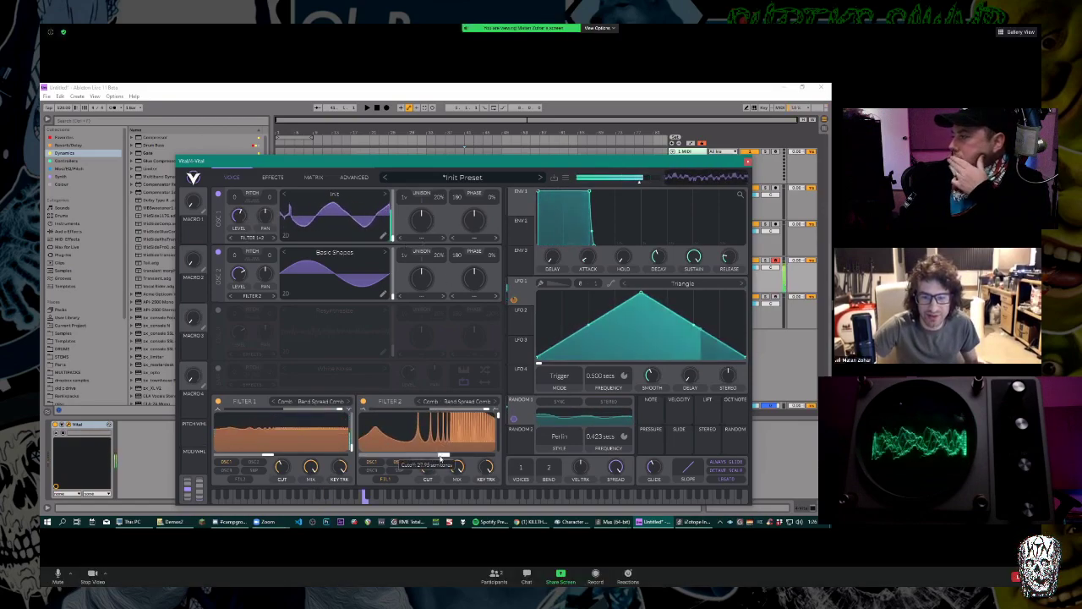
pyautogui.moveTo(457, 467)
pyautogui.mouseDown()
pyautogui.moveTo(473, 500)
pyautogui.moveTo(458, 478)
pyautogui.mouseUp()
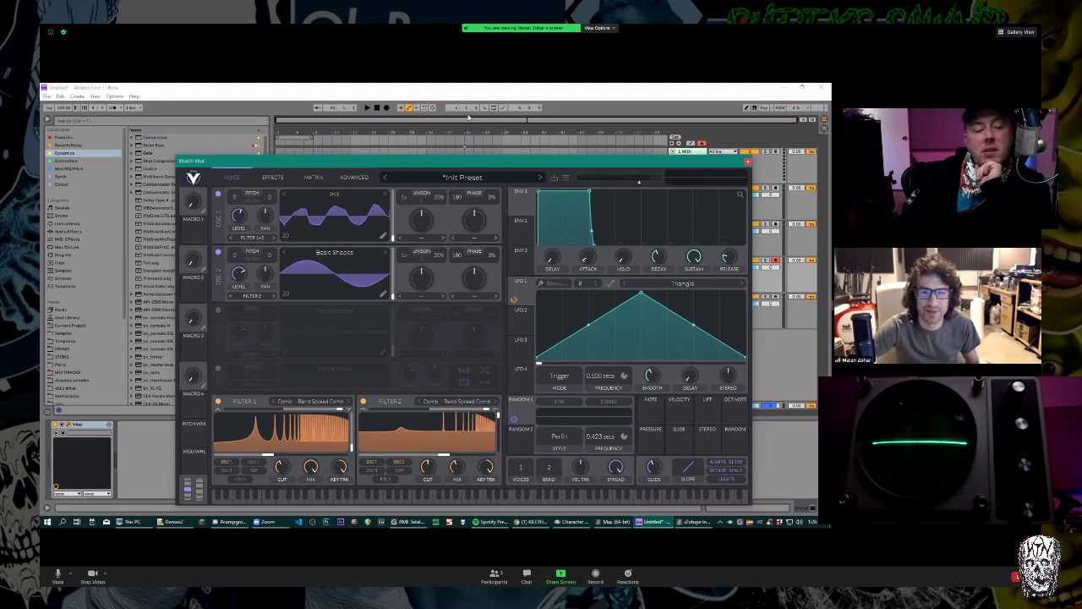
# Move the Vital window up, check its advanced settings, and return to the voice controls.
pyautogui.moveTo(468, 116); pyautogui.dragTo(471, 113)
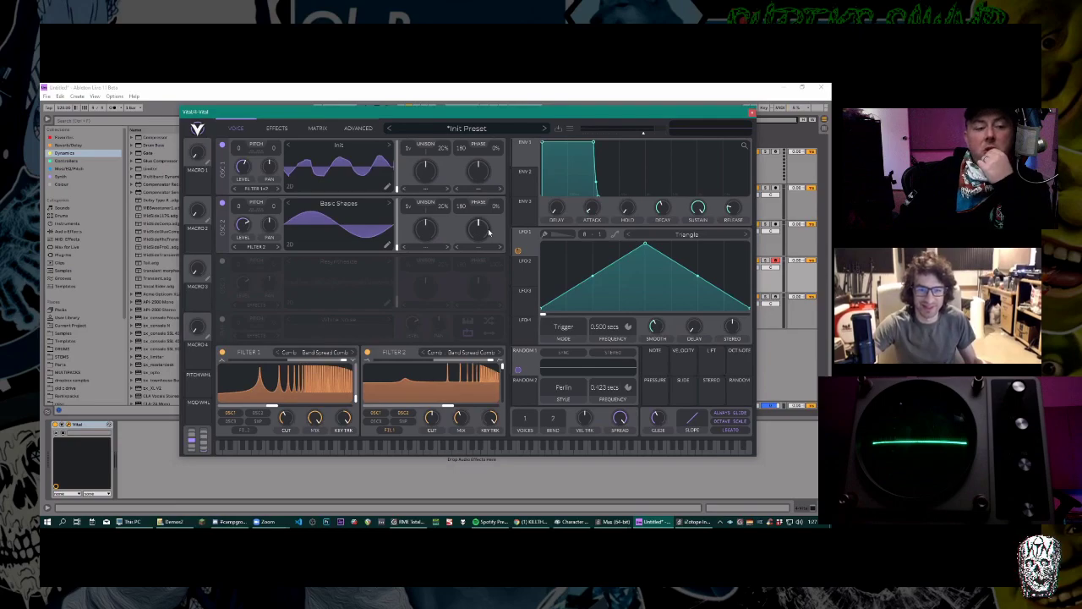
pyautogui.click(317, 130)
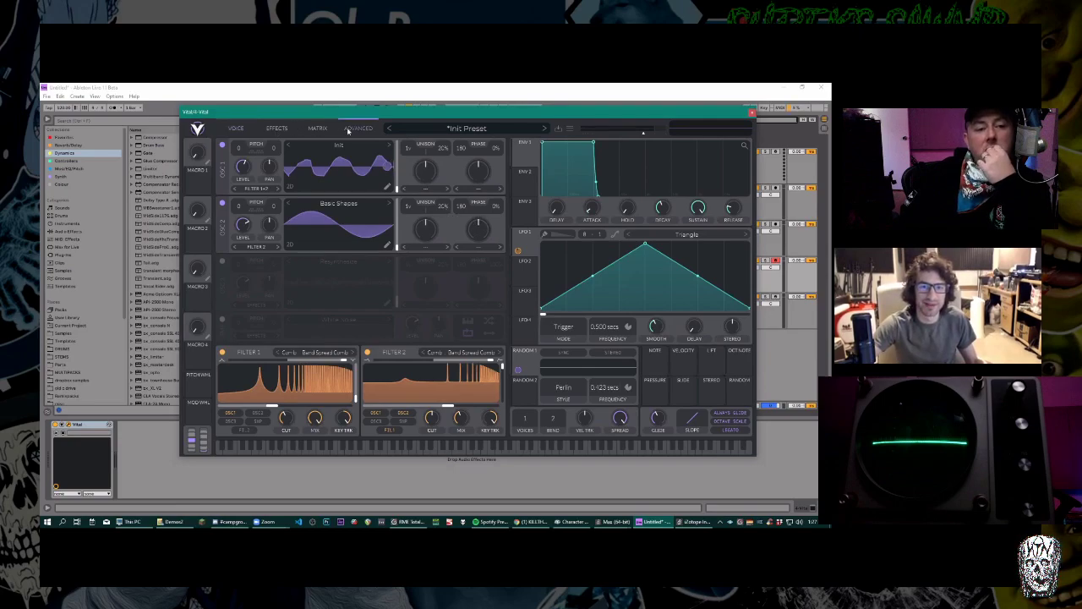
pyautogui.click(245, 128)
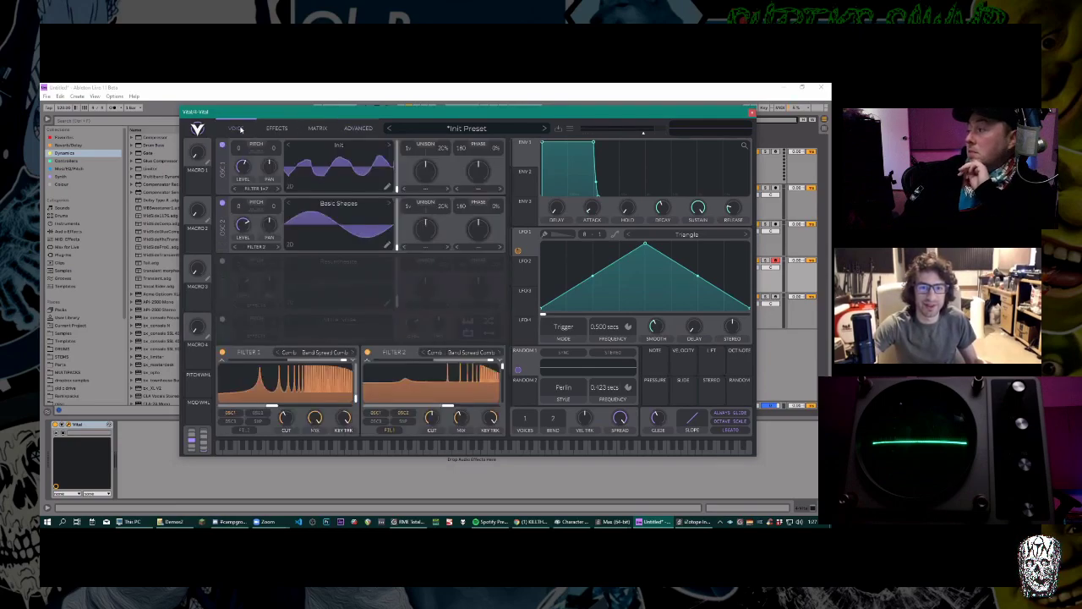
pyautogui.click(357, 129)
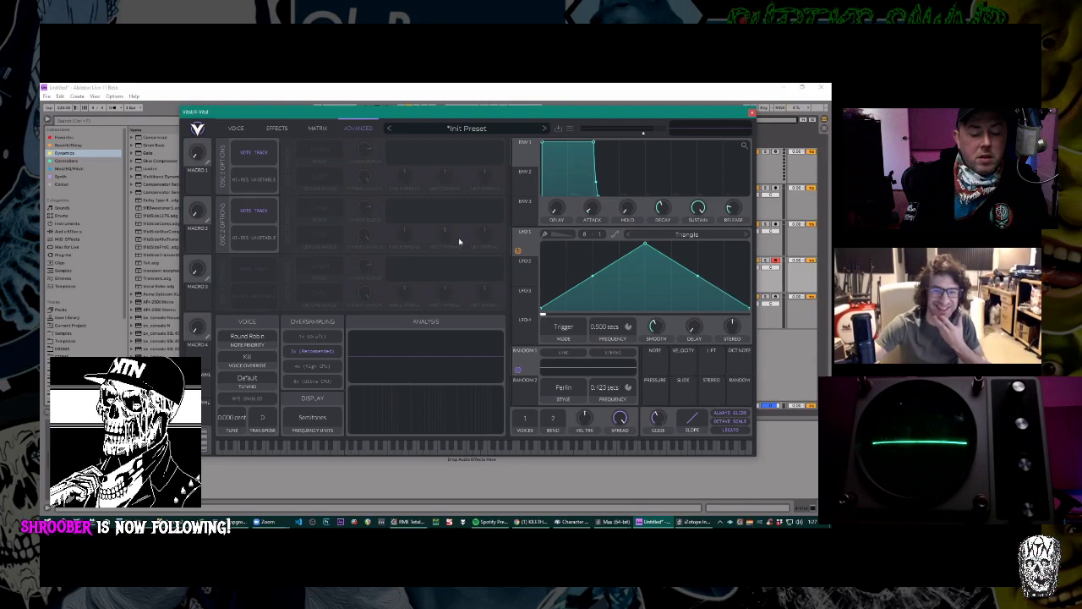
pyautogui.click(237, 128)
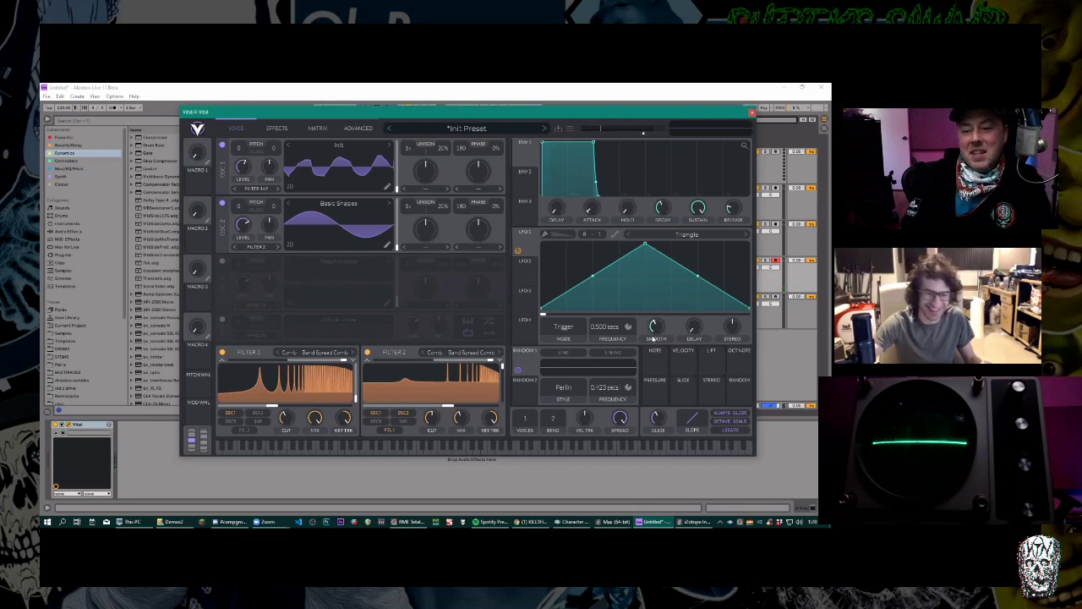
# Set filter 2's key tracking to 48% and readjust its cutoff.
pyautogui.moveTo(443, 410); pyautogui.dragTo(472, 406)
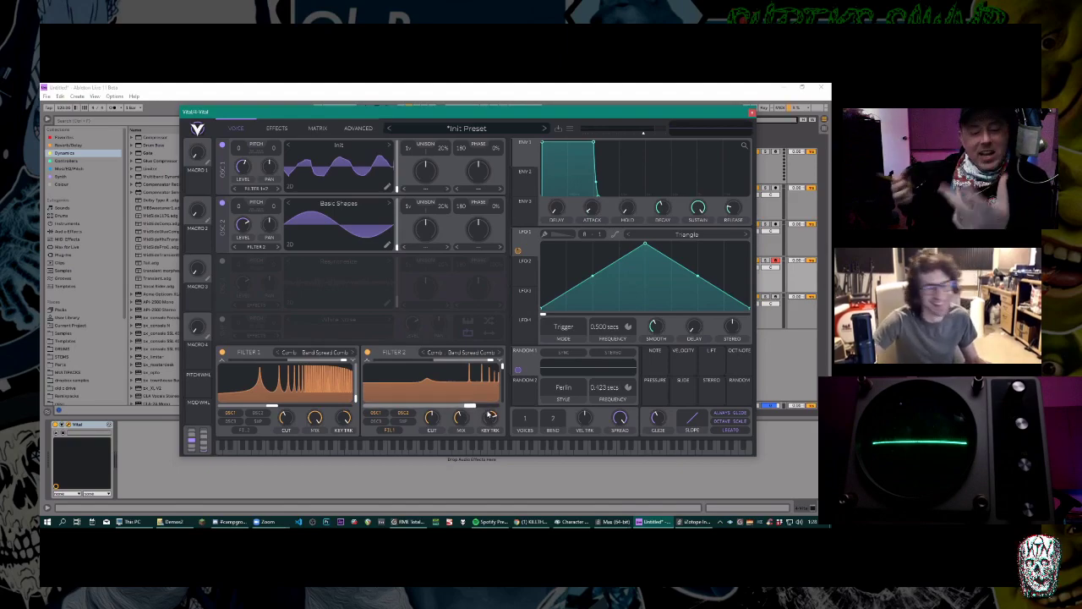
pyautogui.moveTo(493, 421)
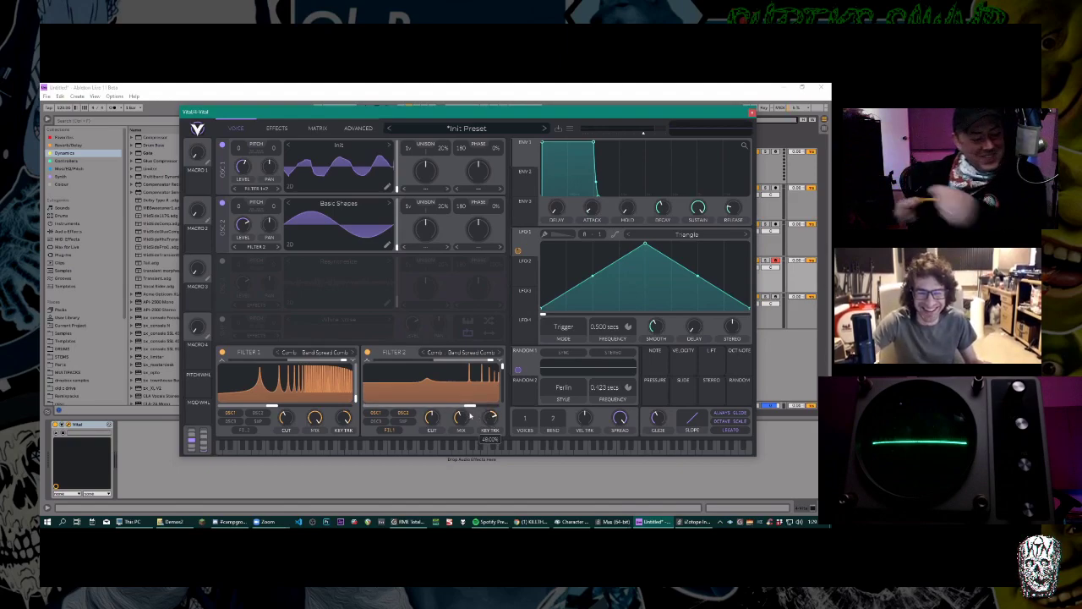
pyautogui.moveTo(471, 407); pyautogui.dragTo(444, 408)
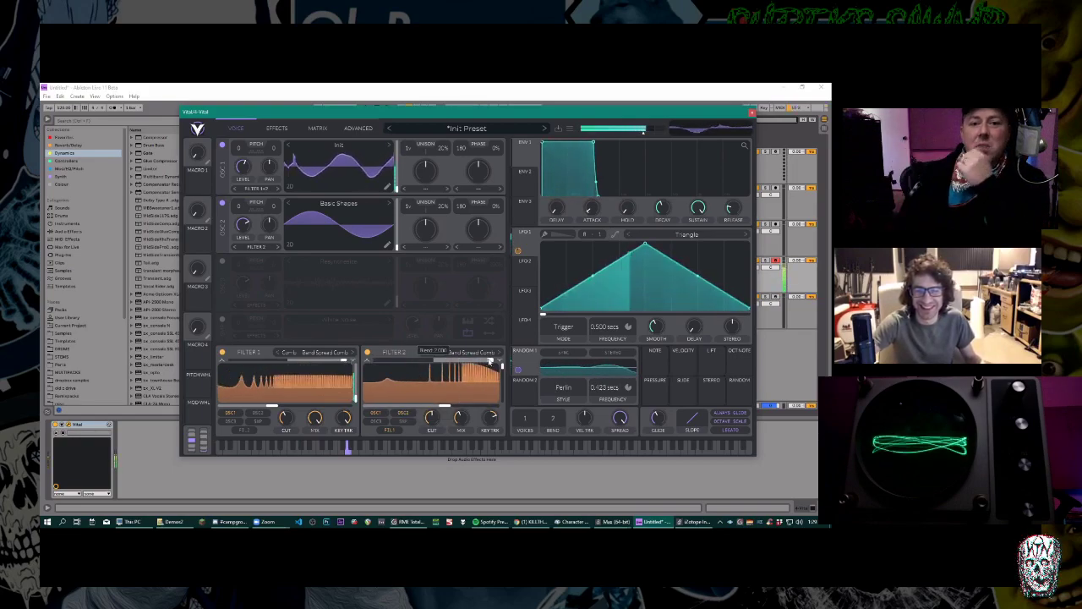
# Lower filter 2's blend to near minimum and reshape envelope 1 into a short decay with no sustain.
pyautogui.moveTo(490, 361); pyautogui.dragTo(402, 366)
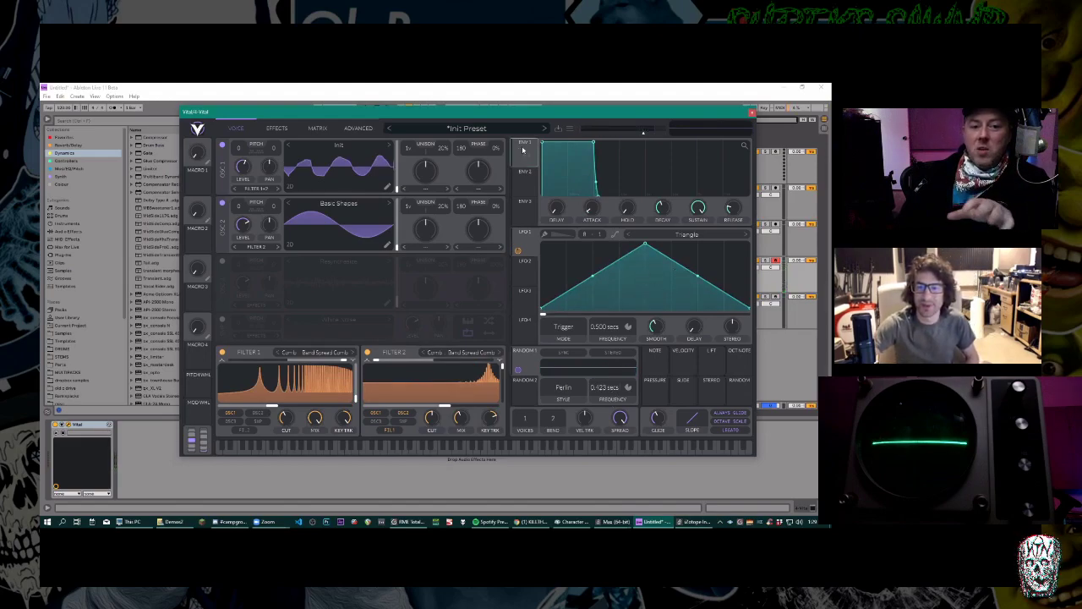
pyautogui.moveTo(595, 143); pyautogui.dragTo(551, 196)
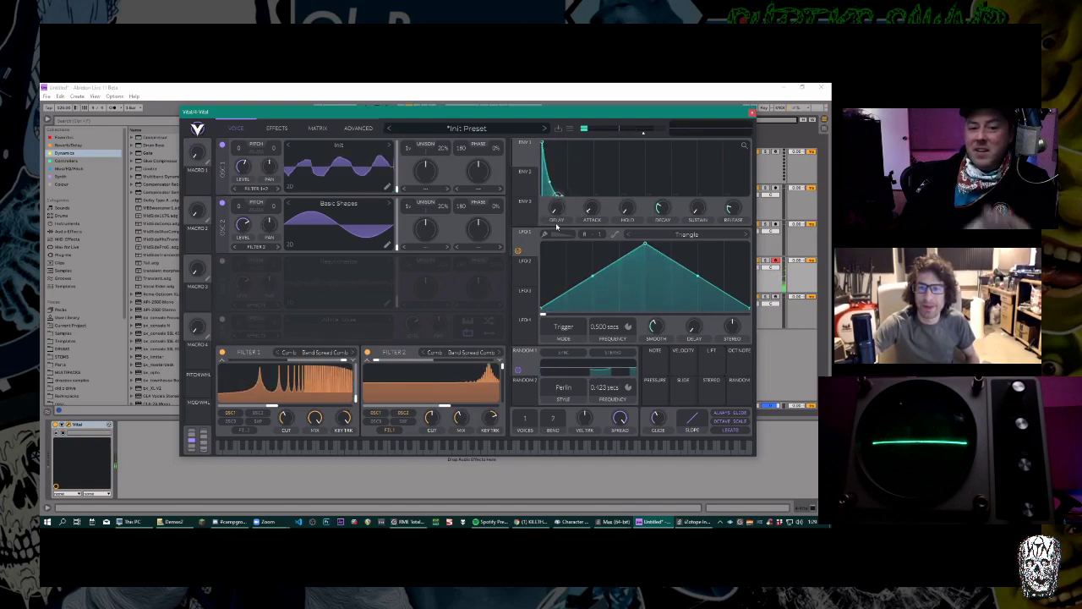
# Close the Vital window and look through the available Max Midi effects.
pyautogui.click(752, 112)
pyautogui.rightClick(124, 159)
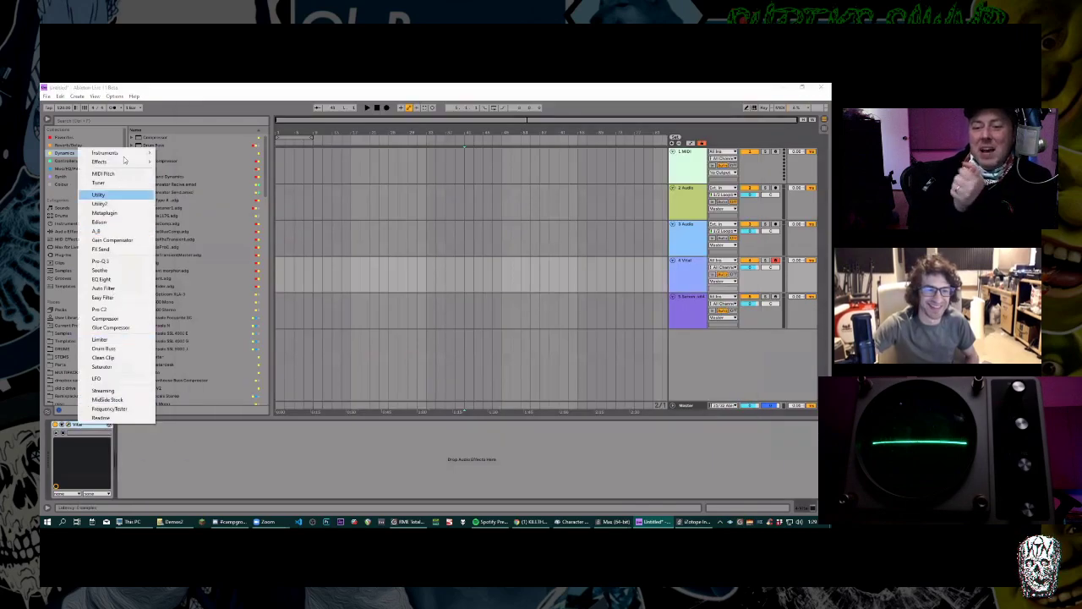
pyautogui.moveTo(126, 161)
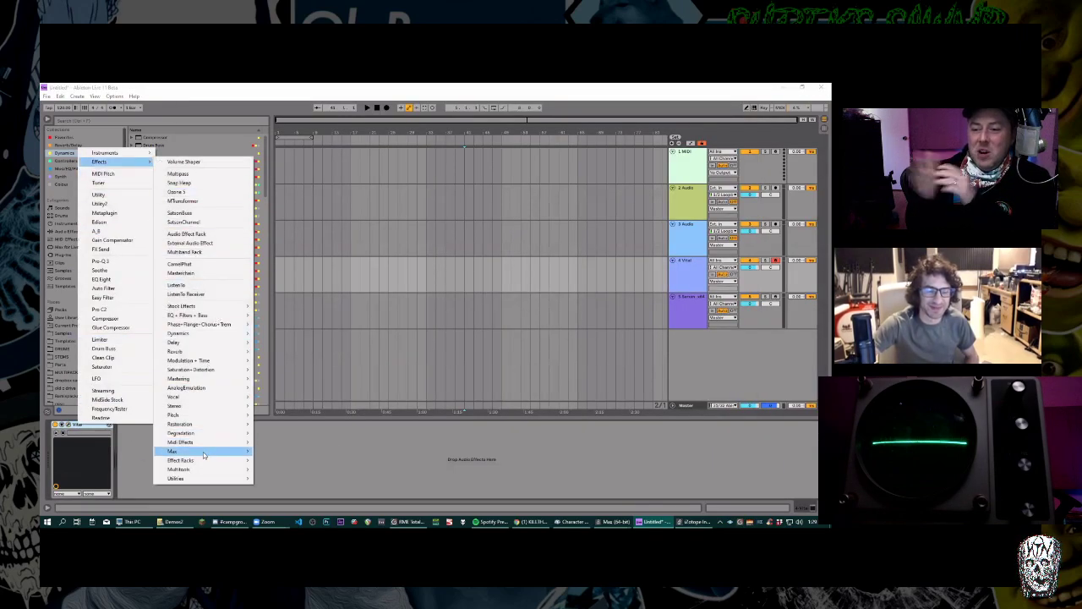
pyautogui.moveTo(204, 454)
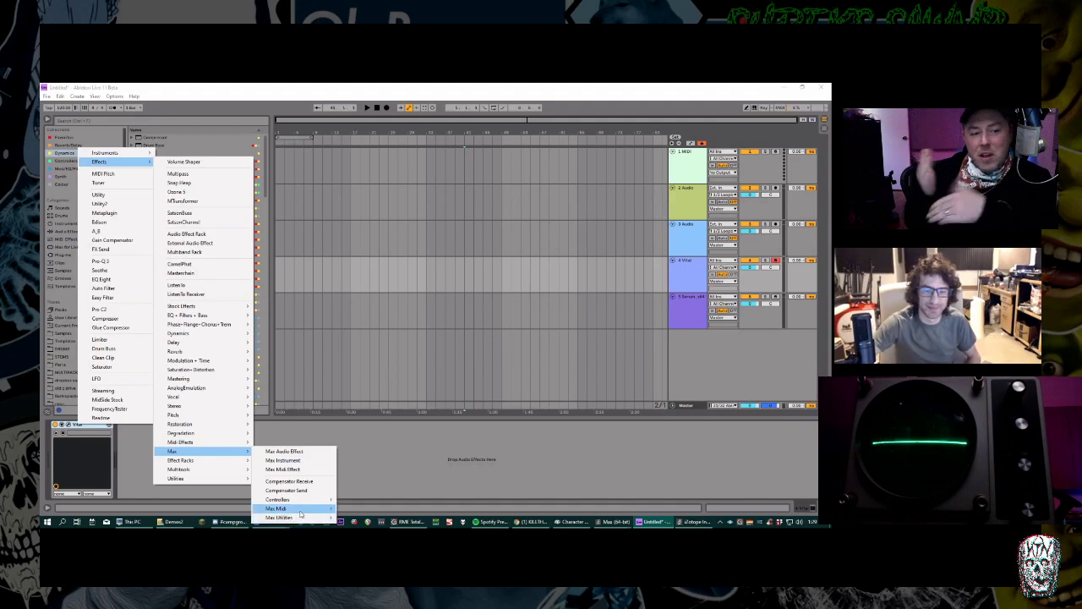
pyautogui.moveTo(300, 511)
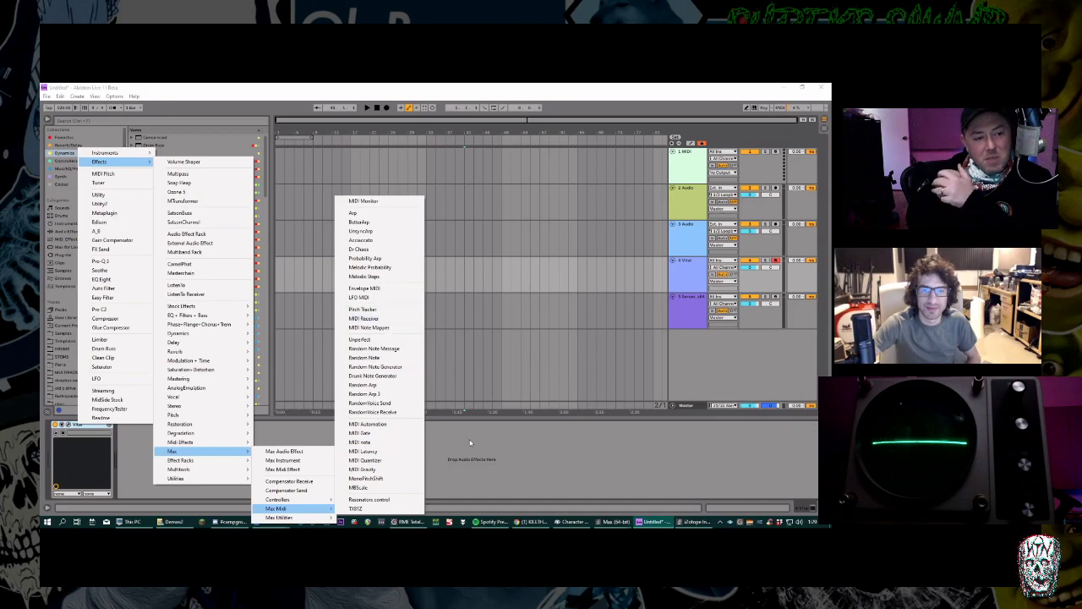
pyautogui.press('Escape')
# Open the max patches folder in Ableton Live's browser places.
pyautogui.scroll(-5, 70, 336)
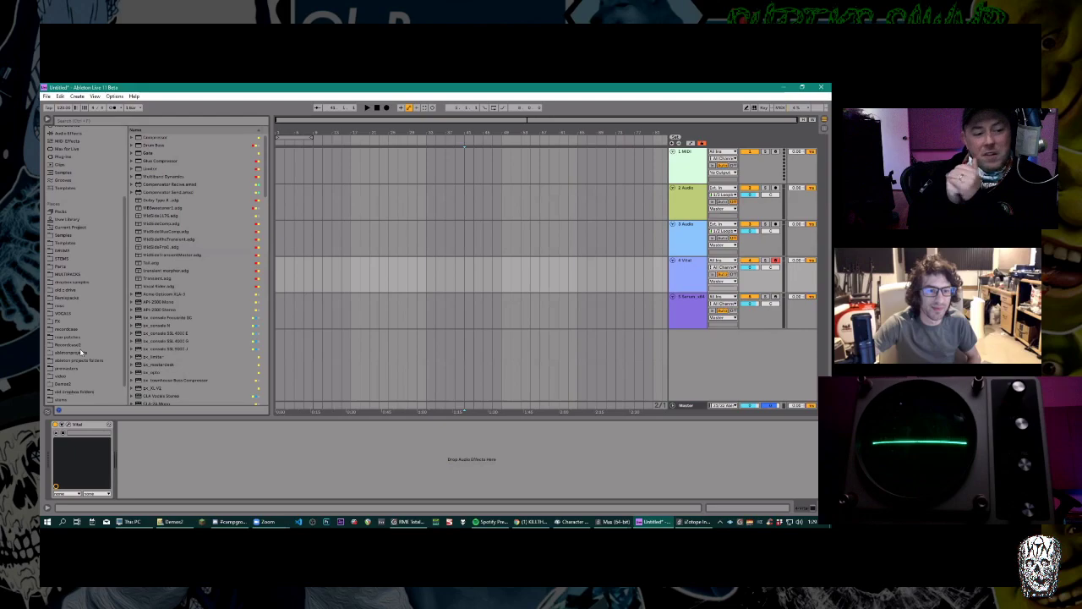
pyautogui.scroll(-1, 82, 352)
pyautogui.click(67, 325)
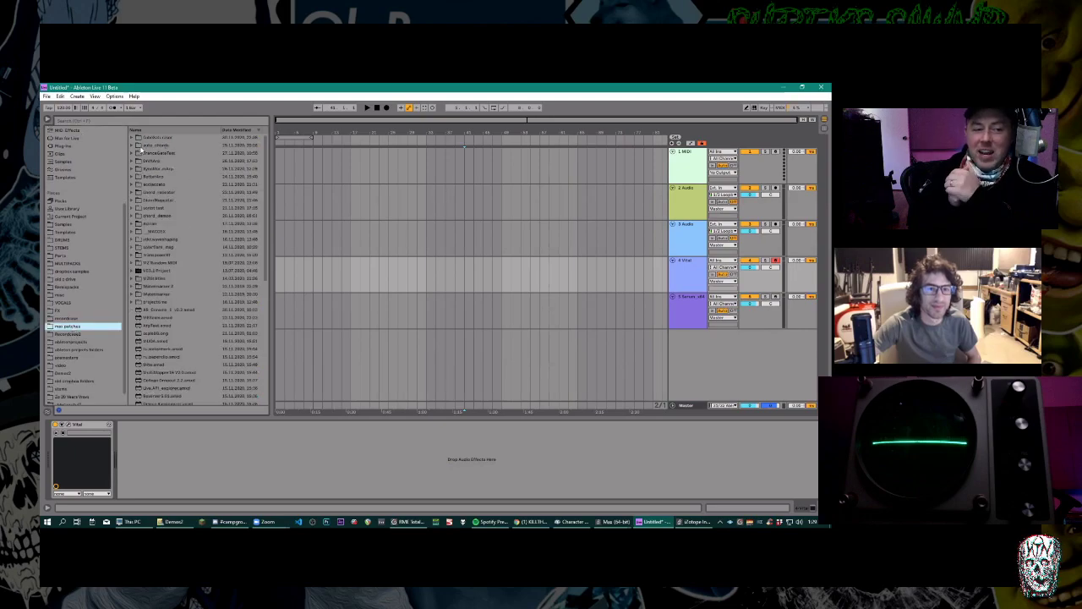
# Load the DriftArp Max MIDI device from the max patches folder ahead of Vital and reopen the Vital window.
pyautogui.click(132, 162)
pyautogui.moveTo(160, 170); pyautogui.dragTo(62, 464)
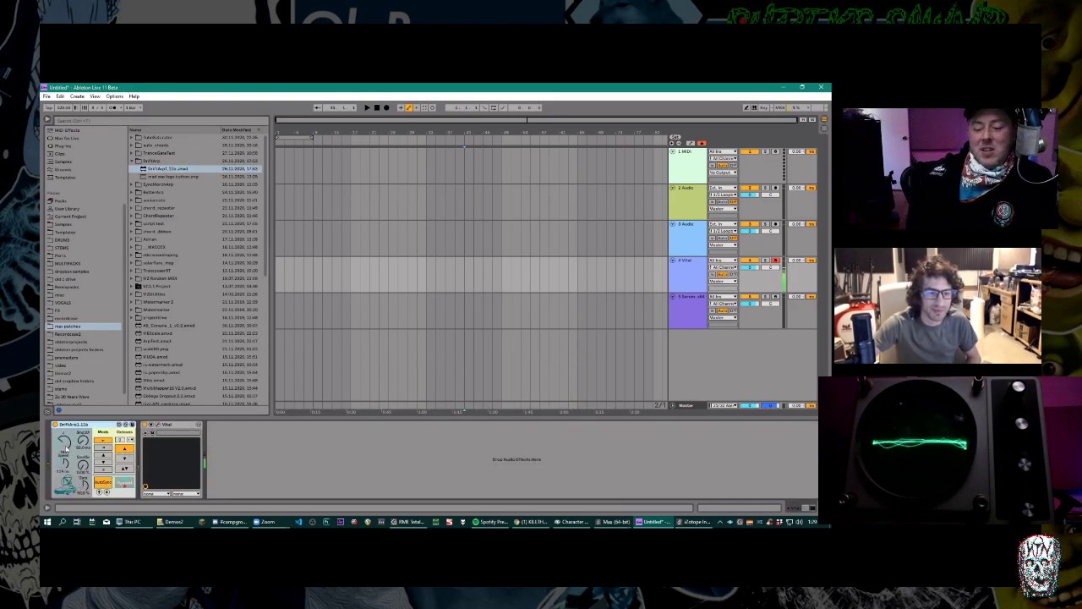
pyautogui.click(158, 425)
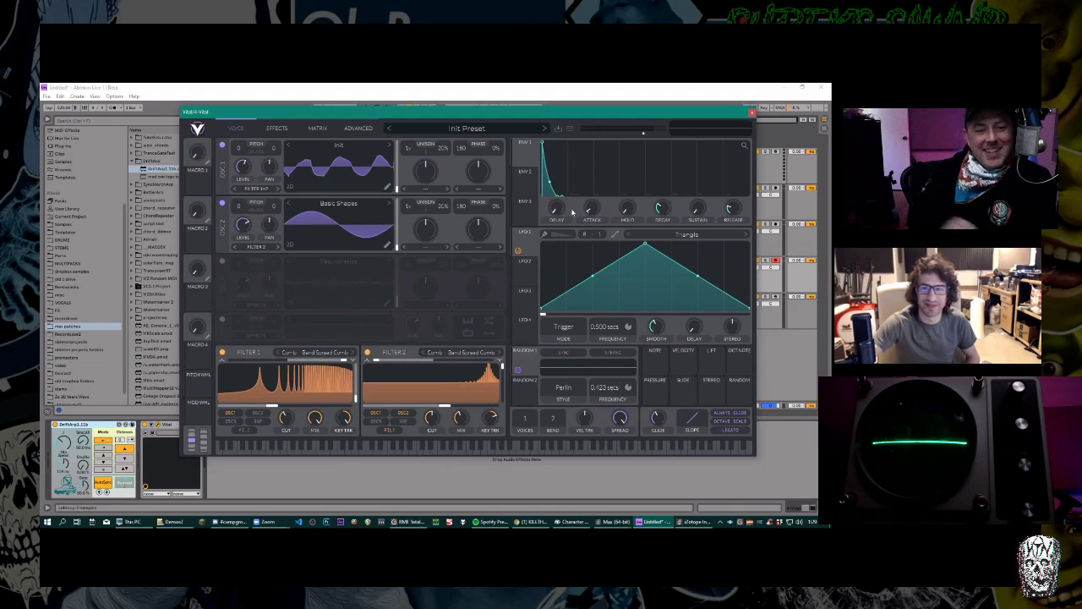
# Try a decay of about 0.540 seconds on envelope 1, then bring it back to a shorter one.
pyautogui.moveTo(663, 211)
pyautogui.moveTo(663, 210); pyautogui.dragTo(668, 217)
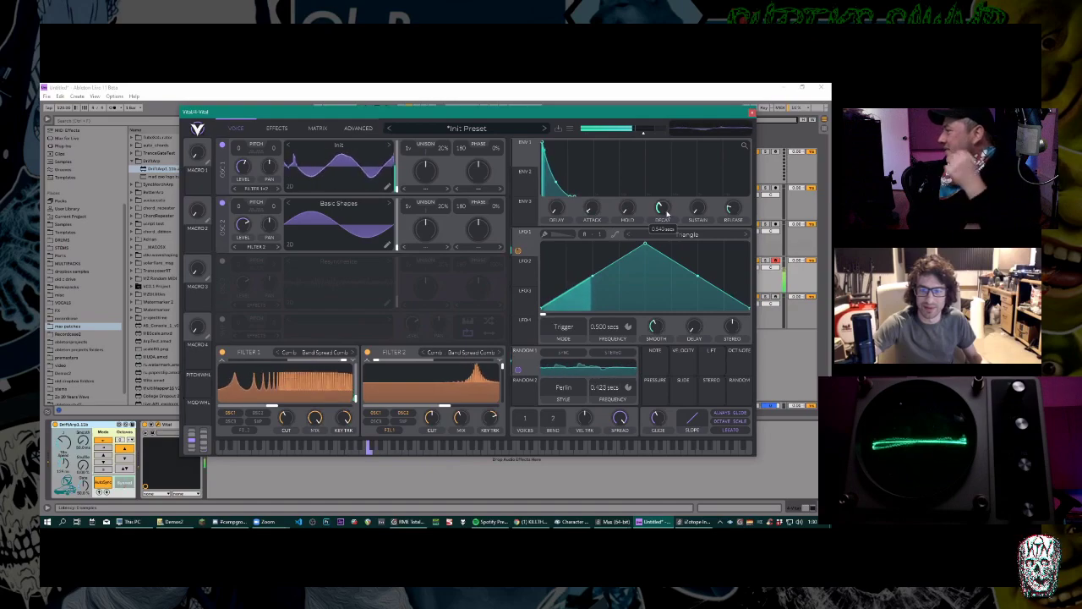
pyautogui.moveTo(666, 217); pyautogui.dragTo(668, 219)
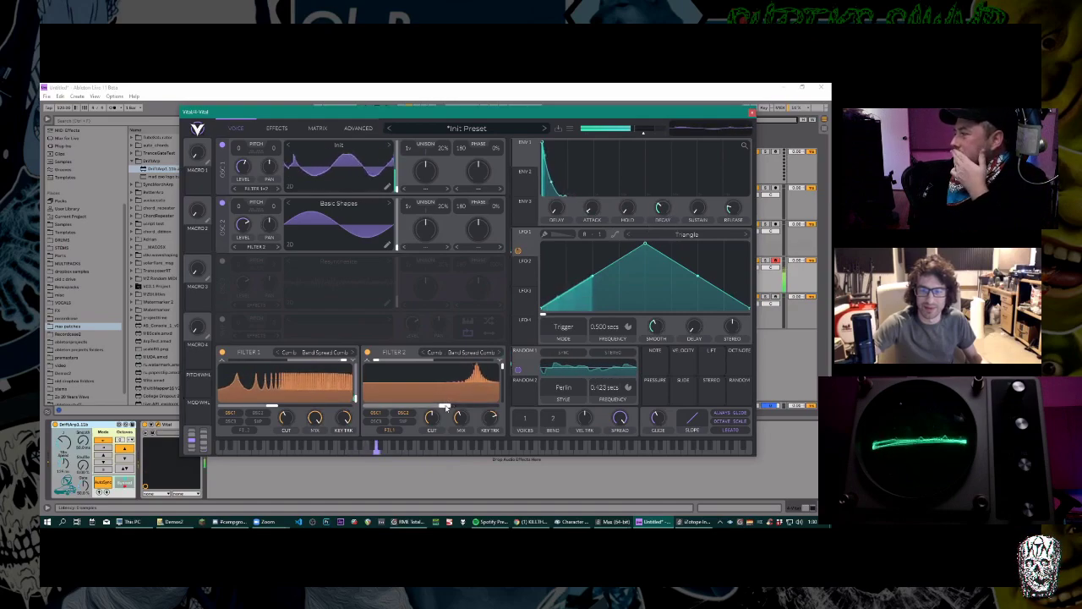
# Set filter 2's key tracking to 100%, raise filter 1's cutoff and lower filter 2's cutoff while auditioning.
pyautogui.moveTo(444, 407); pyautogui.dragTo(424, 408)
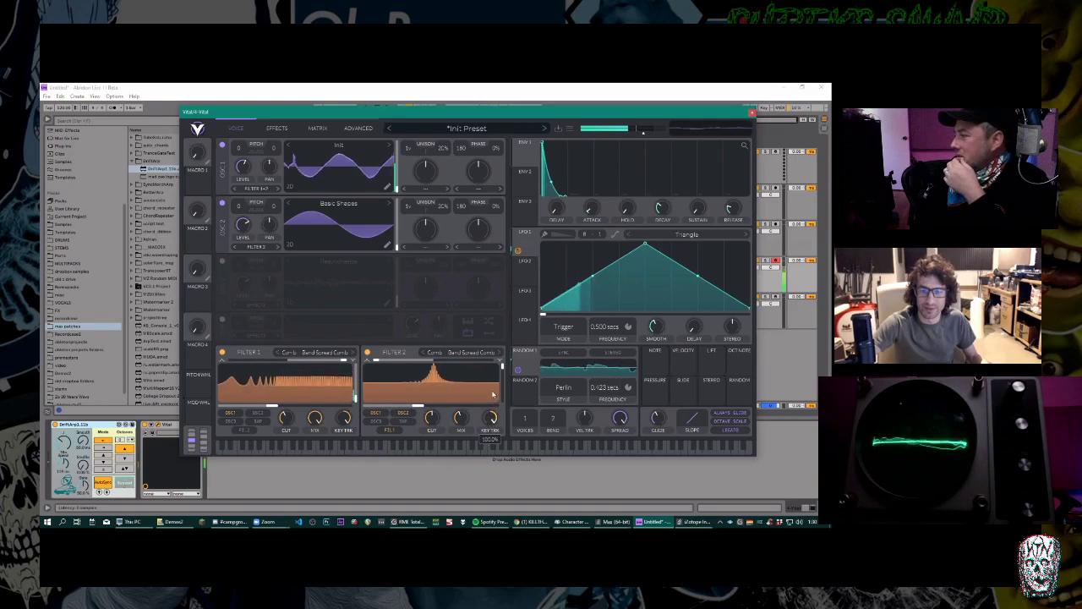
pyautogui.moveTo(429, 408)
pyautogui.moveTo(429, 408); pyautogui.dragTo(450, 409)
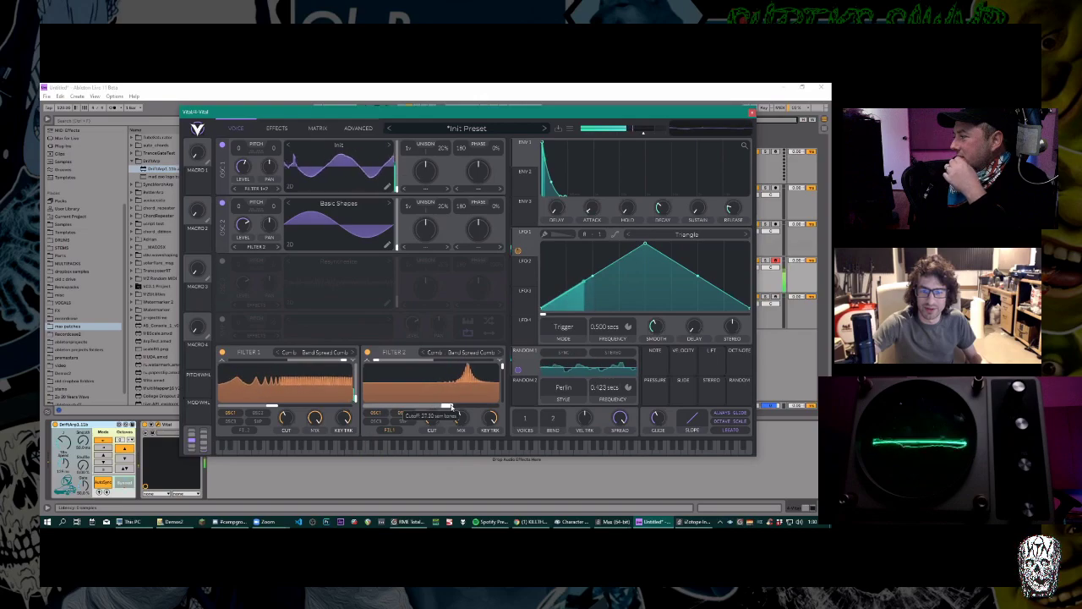
pyautogui.moveTo(258, 409)
pyautogui.moveTo(258, 409); pyautogui.dragTo(312, 412)
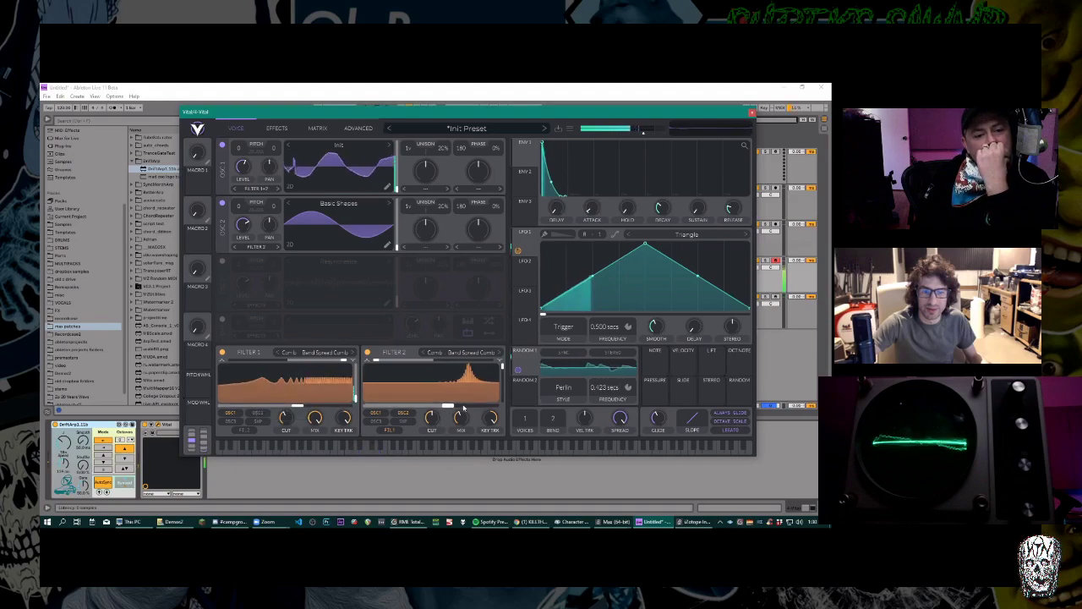
pyautogui.moveTo(449, 411); pyautogui.dragTo(422, 409)
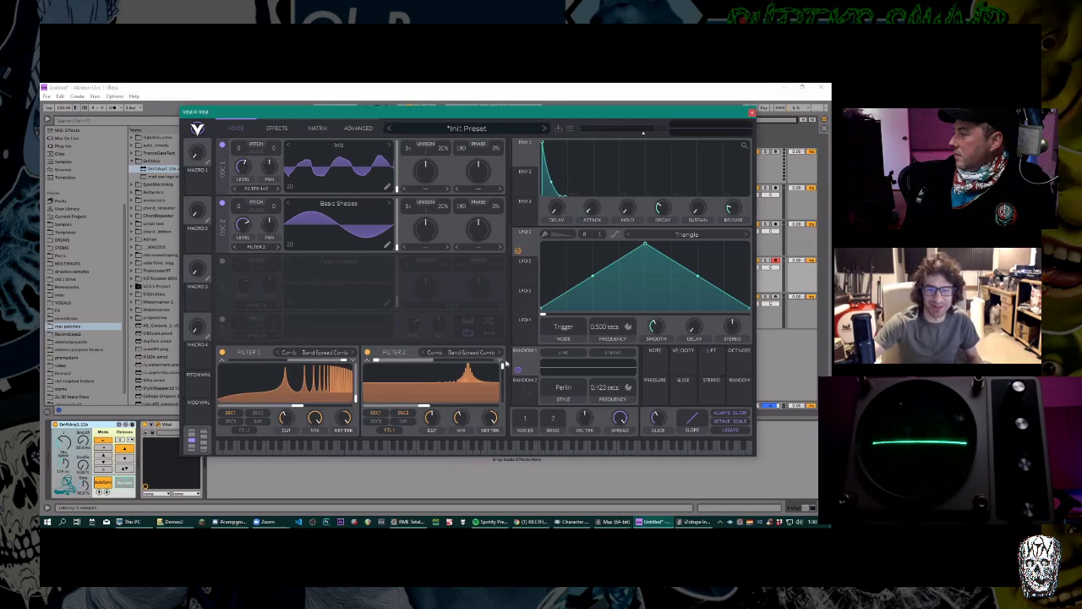
# Shorten envelope 1's decay and try an attack of about 0.177 seconds on it.
pyautogui.click(282, 129)
pyautogui.click(241, 127)
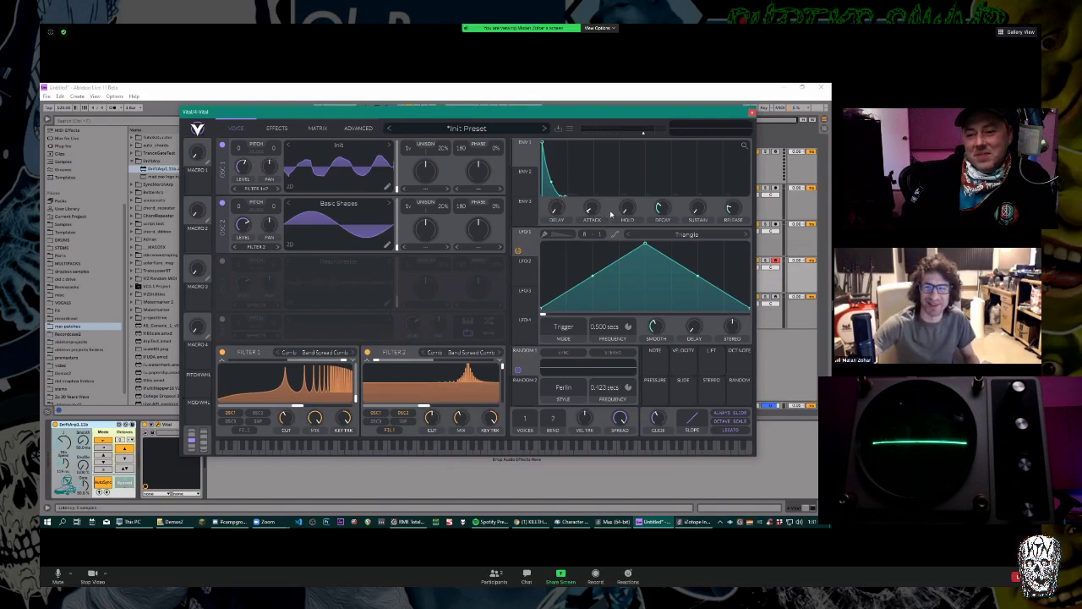
pyautogui.moveTo(665, 218)
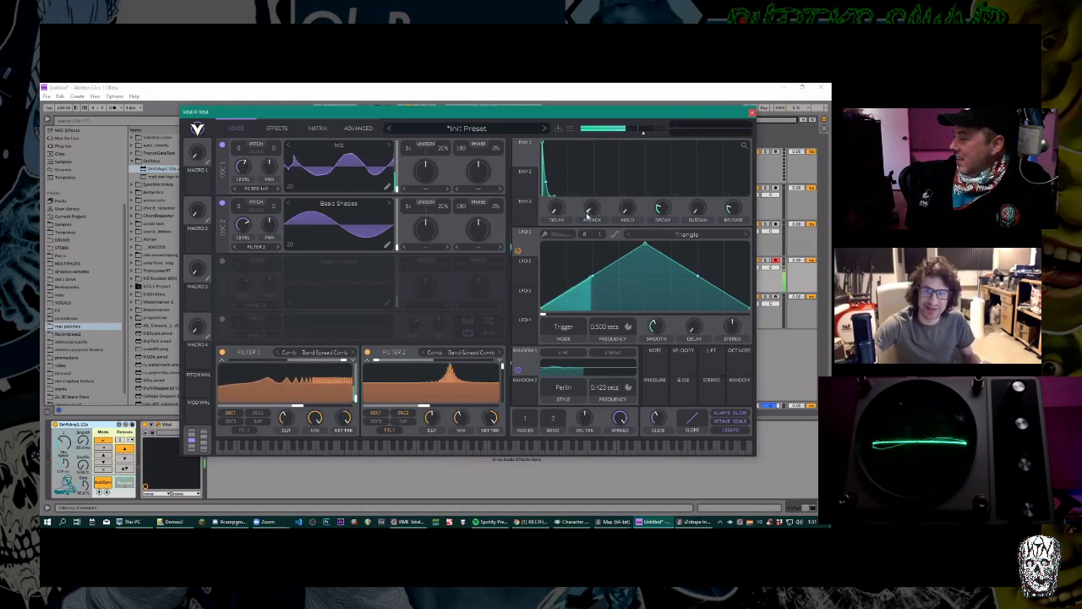
pyautogui.moveTo(592, 208)
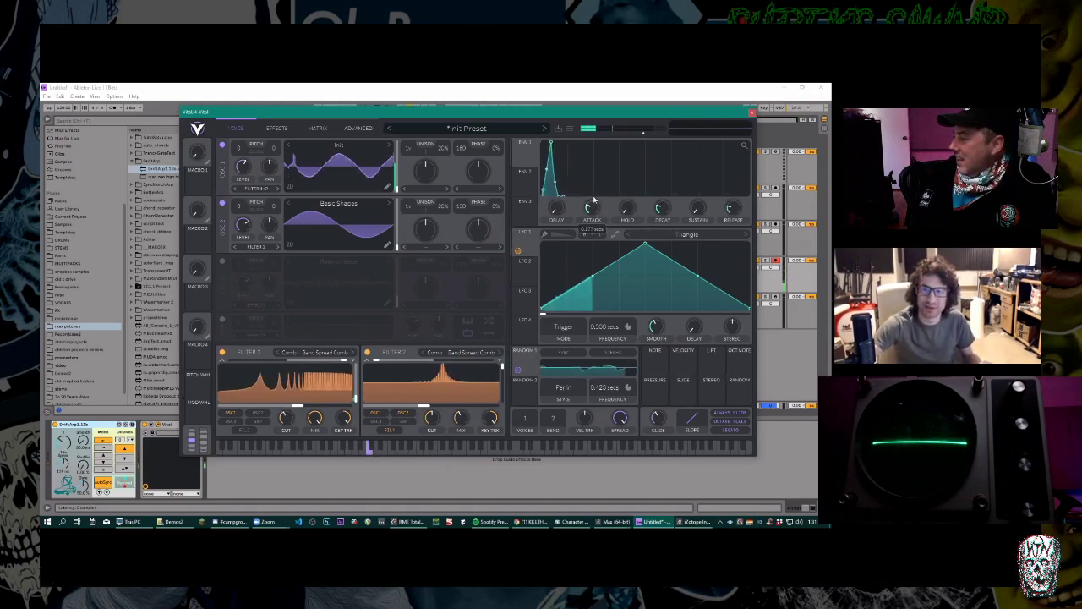
# Look through the envelopes, LFOs and random modulators, and check the effects page before returning to the voice page.
pyautogui.click(525, 176)
pyautogui.click(526, 203)
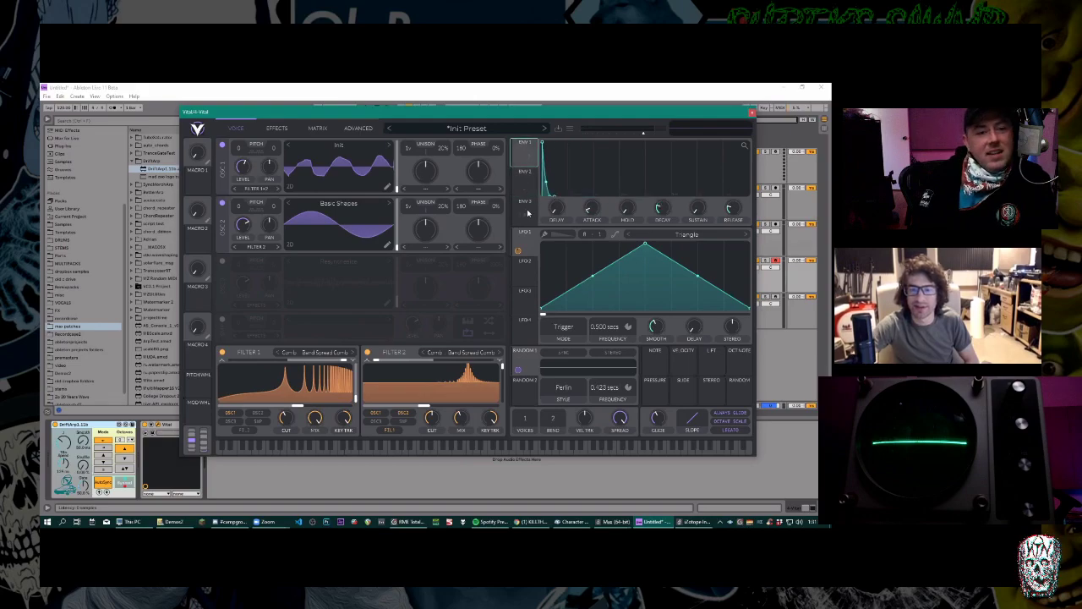
pyautogui.click(525, 262)
pyautogui.click(527, 297)
pyautogui.click(525, 323)
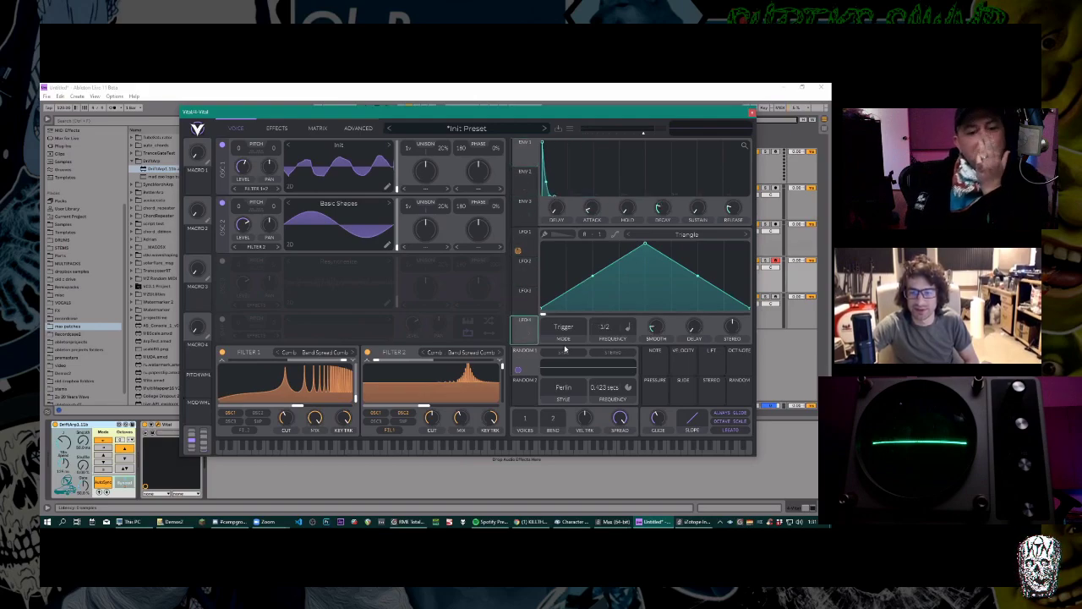
pyautogui.click(526, 385)
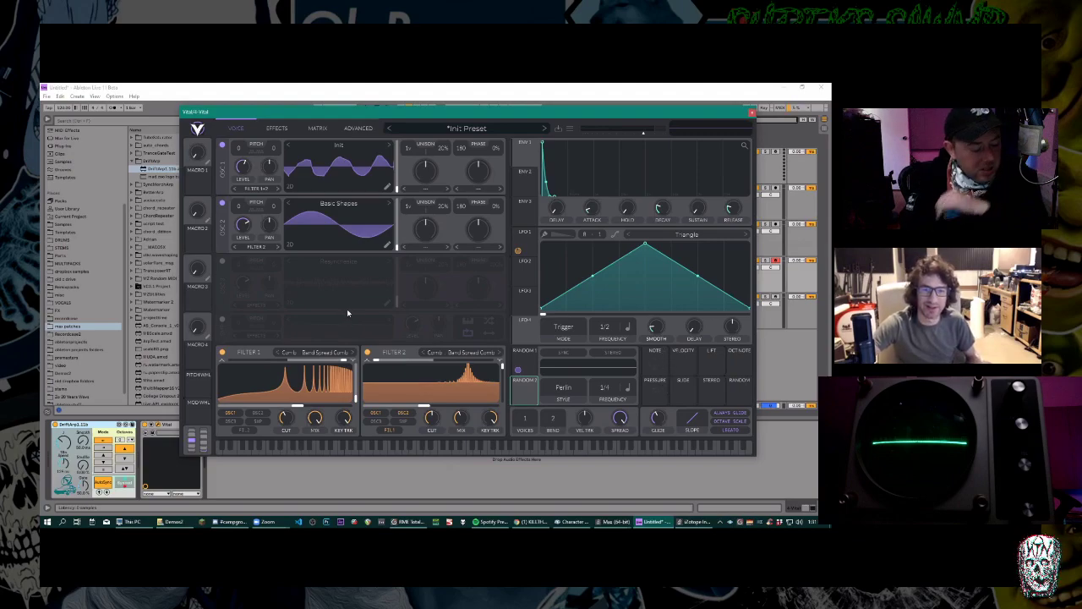
pyautogui.click(275, 128)
pyautogui.click(242, 128)
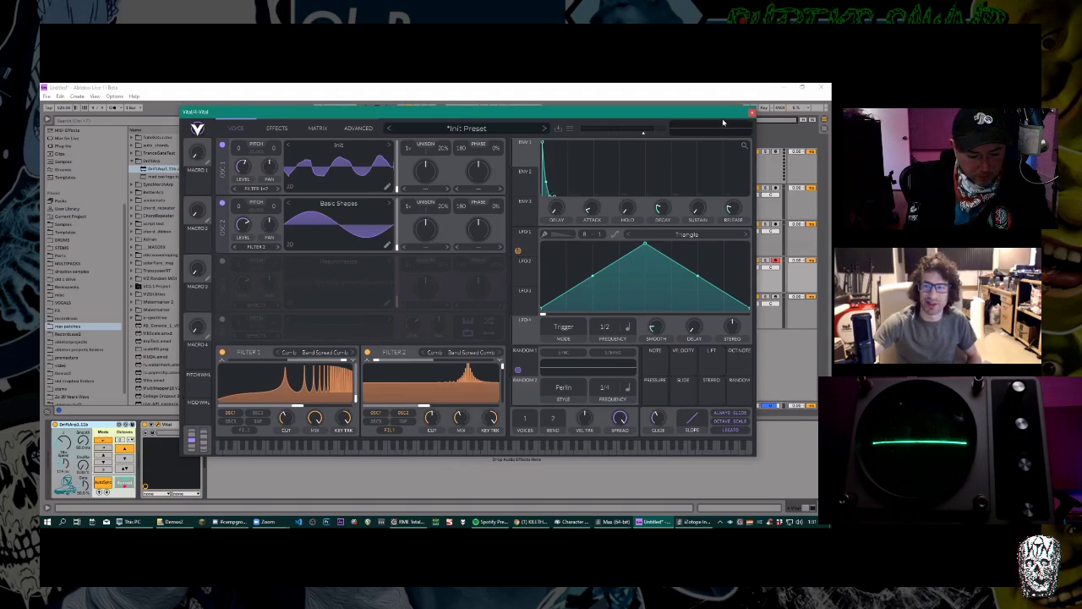
pyautogui.click(752, 112)
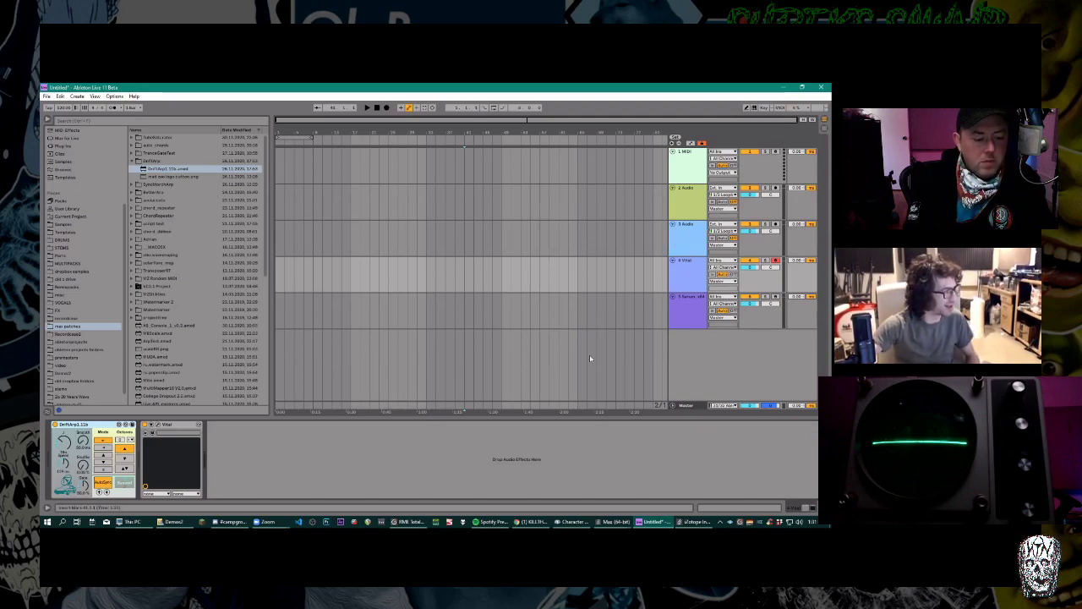
pyautogui.click(276, 264)
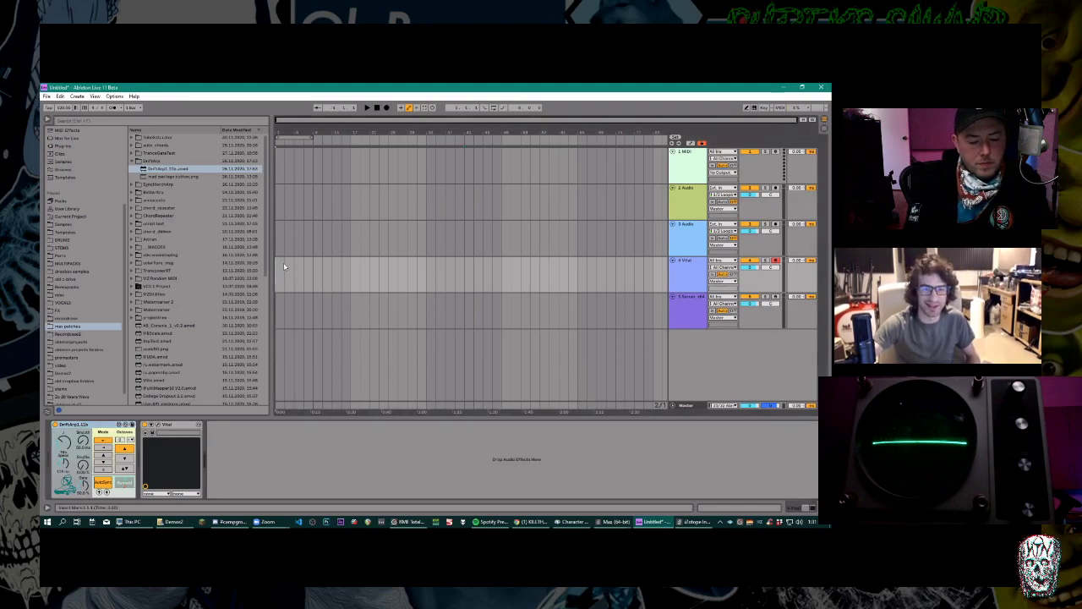
pyautogui.moveTo(277, 268); pyautogui.dragTo(298, 267)
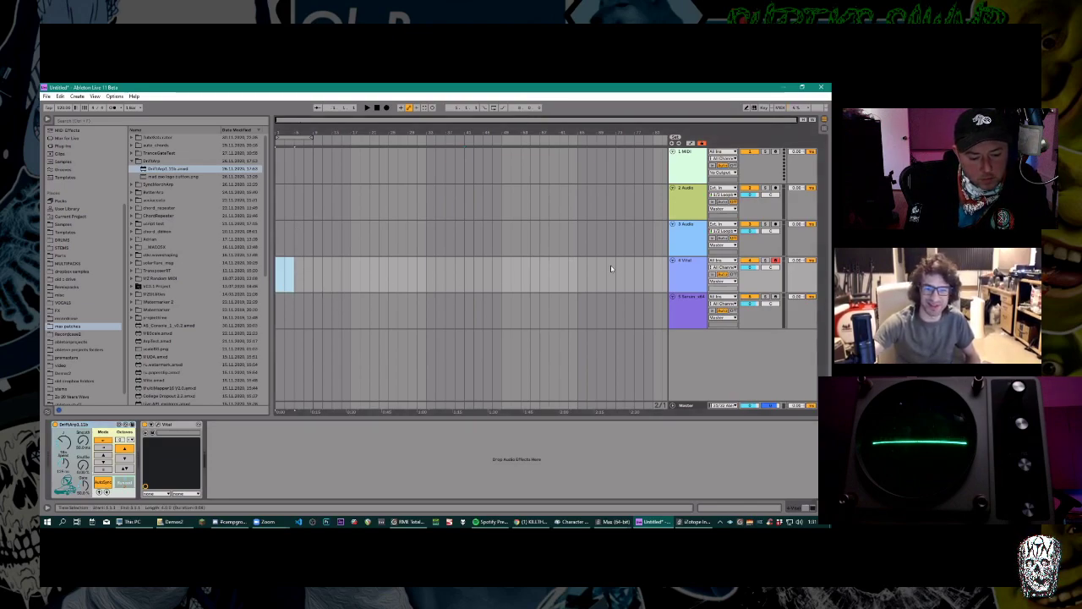
pyautogui.click(313, 269)
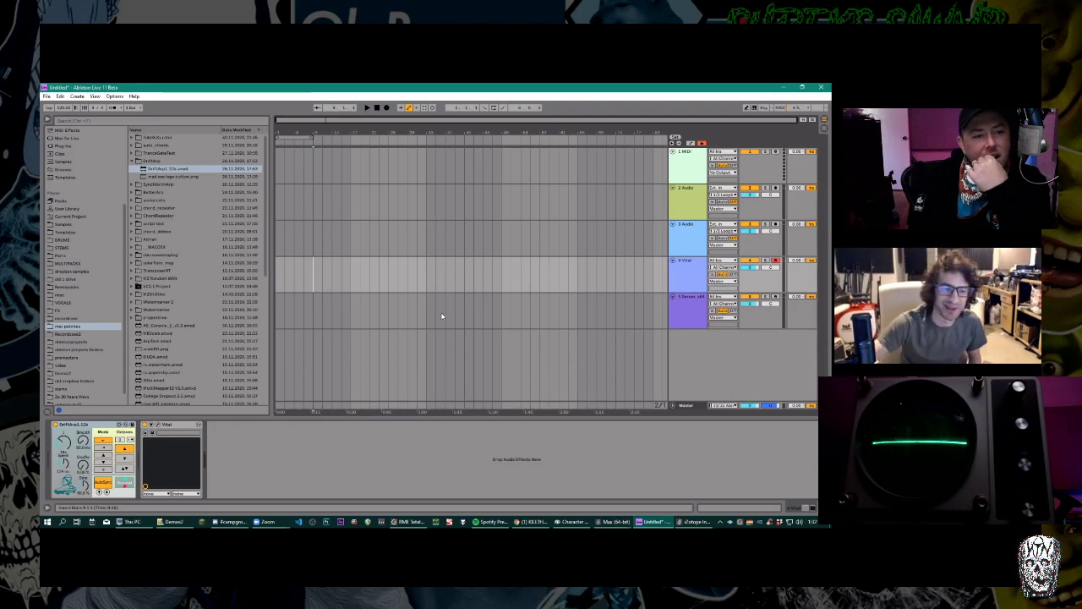
pyautogui.click(674, 279)
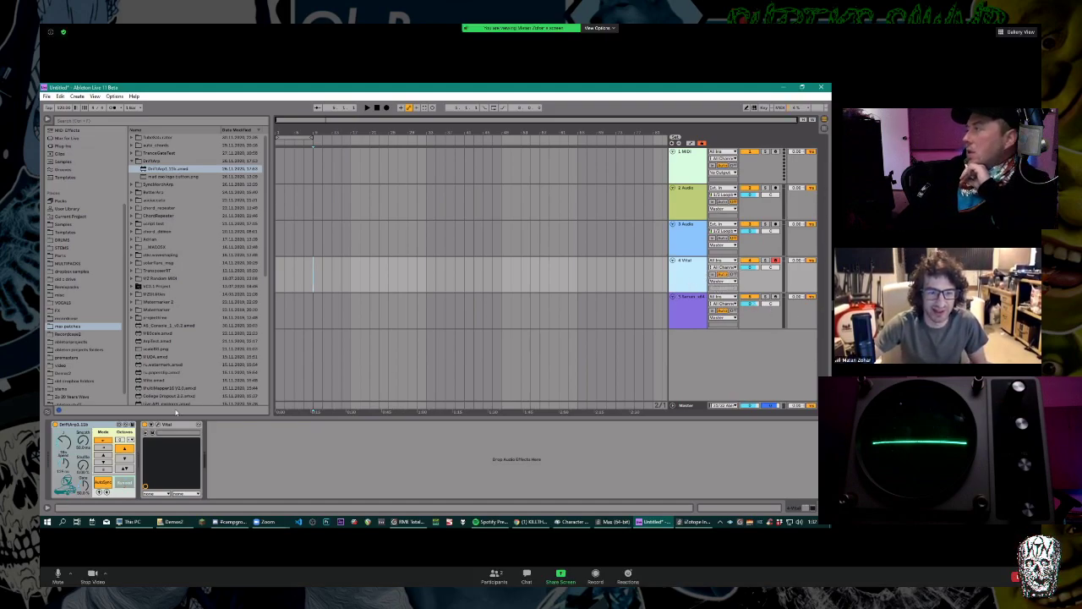
pyautogui.click(158, 425)
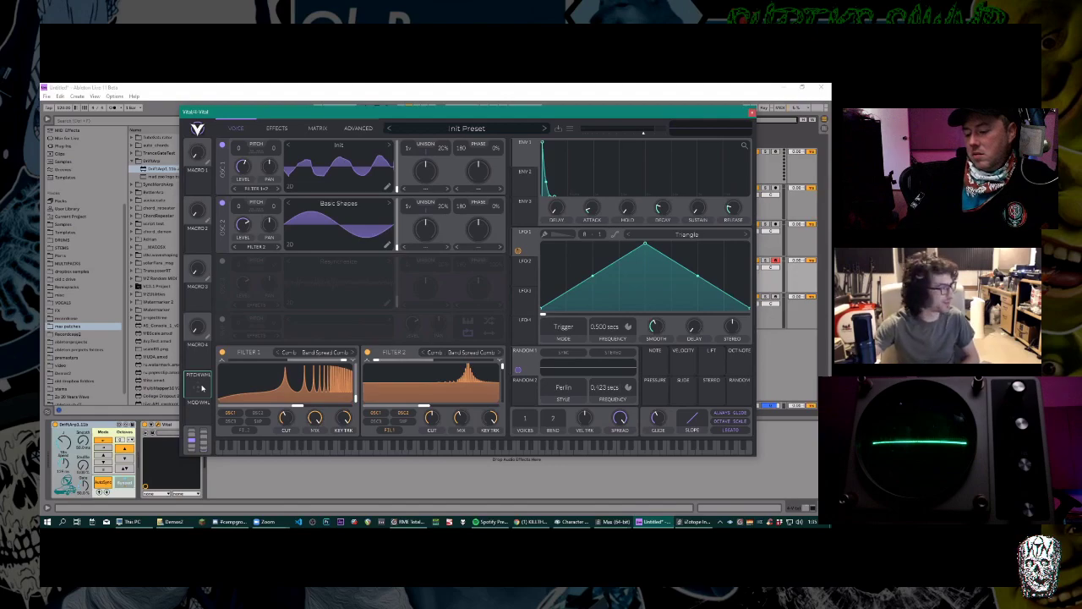
pyautogui.click(267, 521)
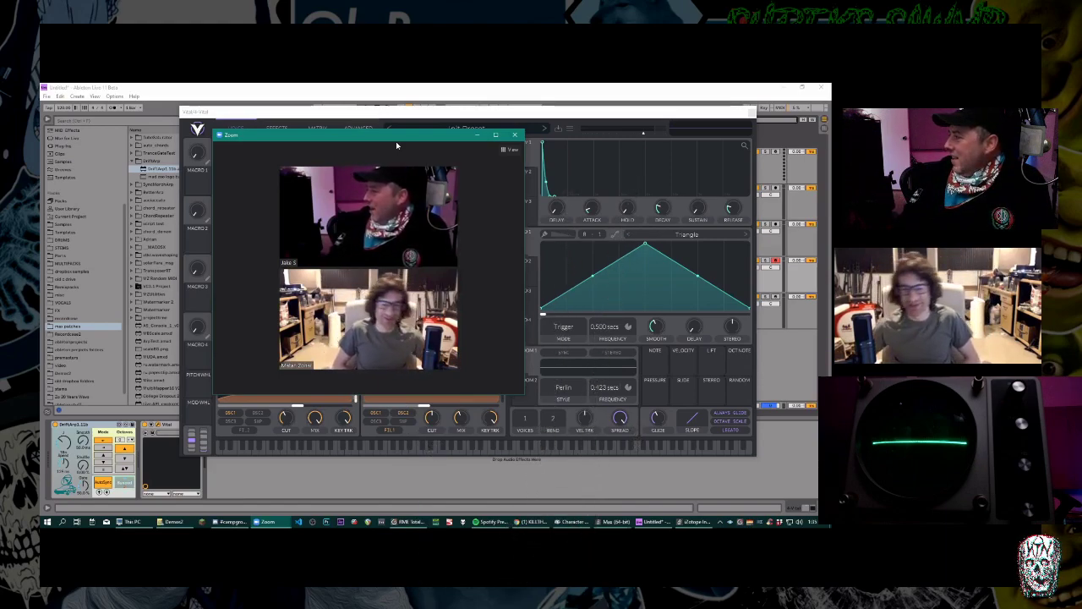
pyautogui.click(631, 113)
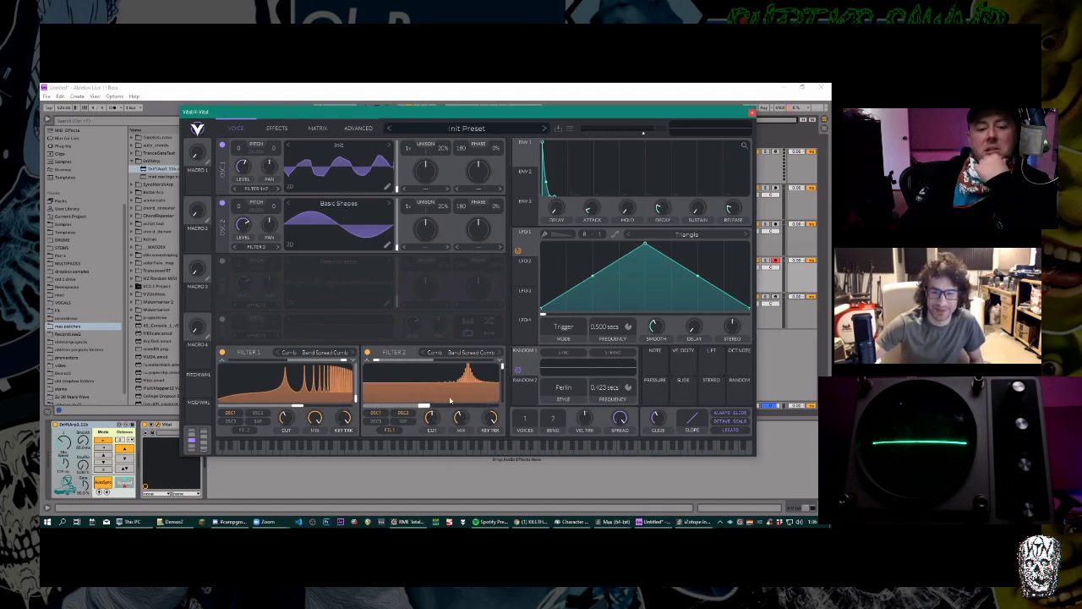
# Raise filter 2's blend to around the middle and review the voice override and note priority options.
pyautogui.moveTo(377, 360); pyautogui.dragTo(415, 363)
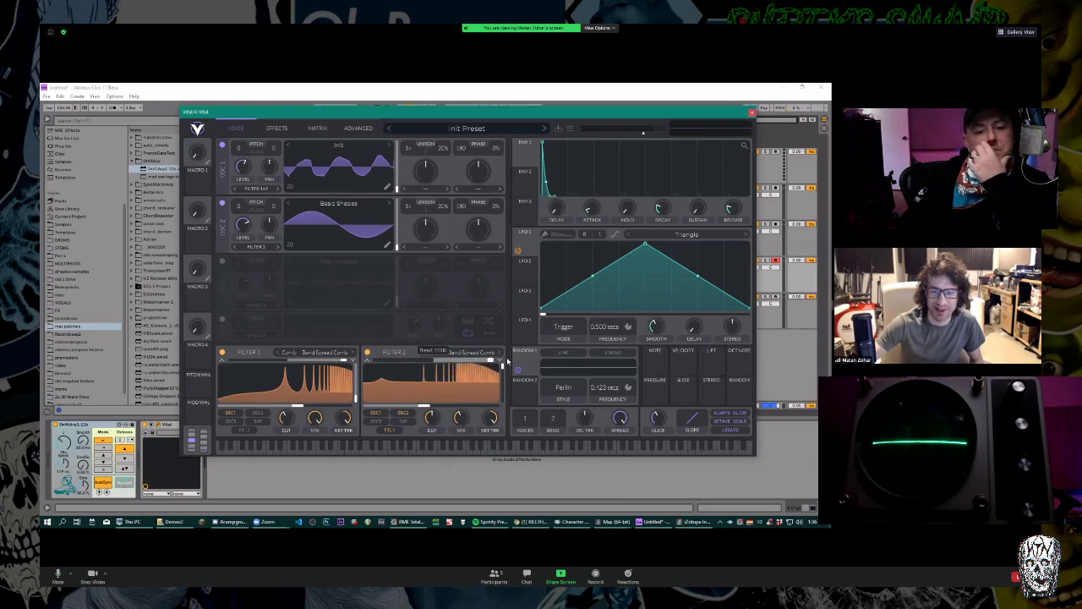
pyautogui.click(357, 129)
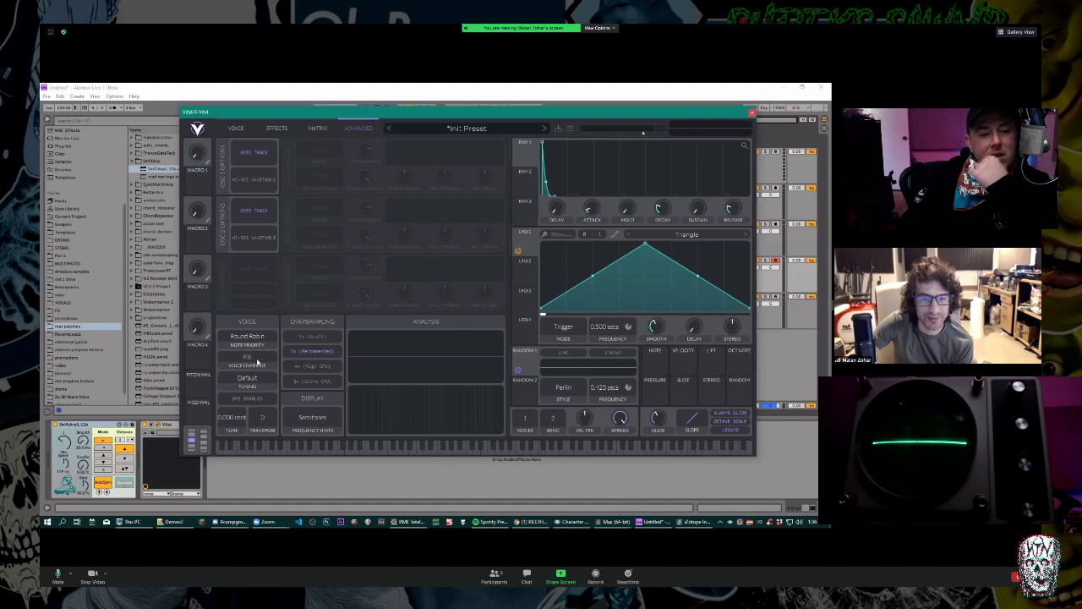
pyautogui.click(257, 361)
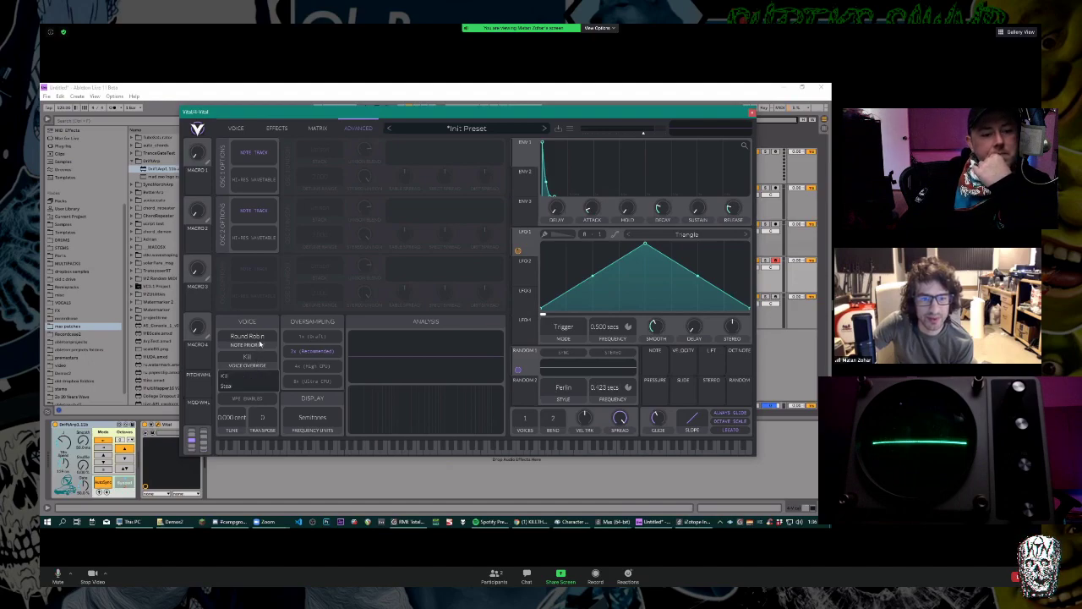
pyautogui.click(260, 341)
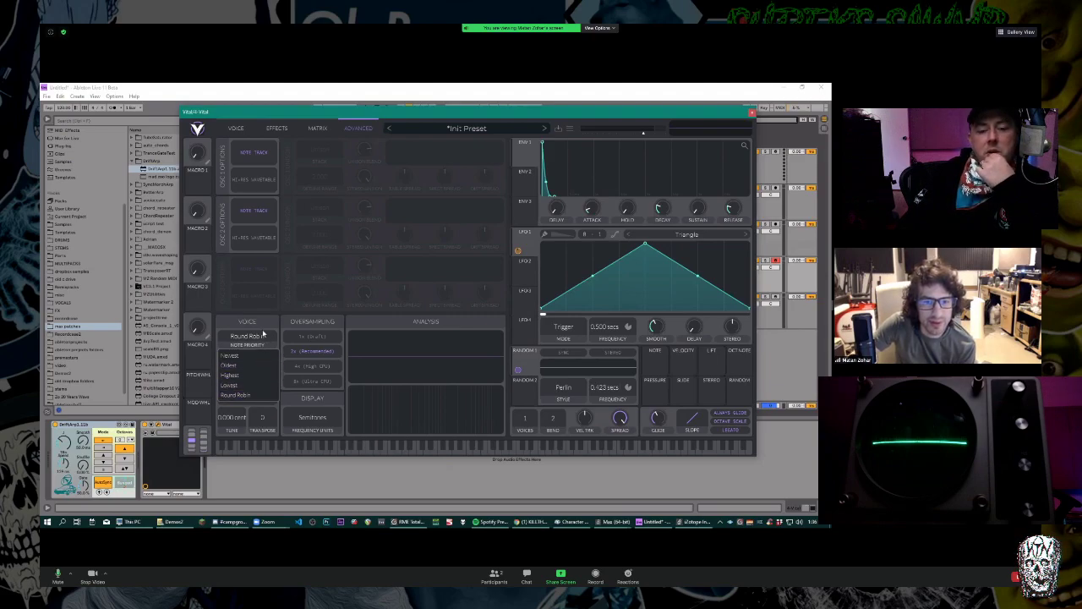
pyautogui.click(265, 325)
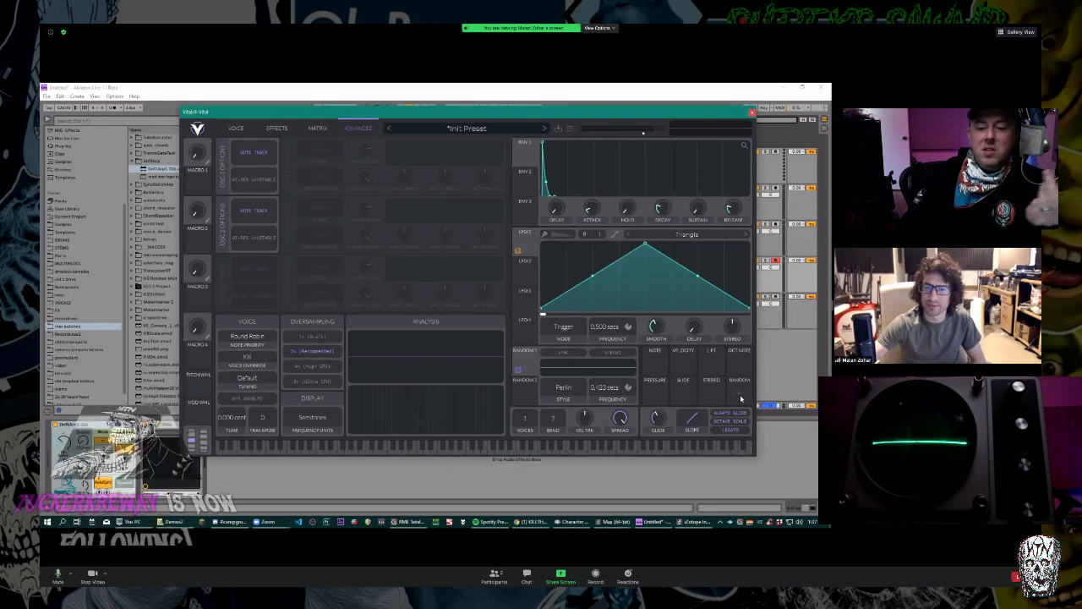
pyautogui.click(236, 128)
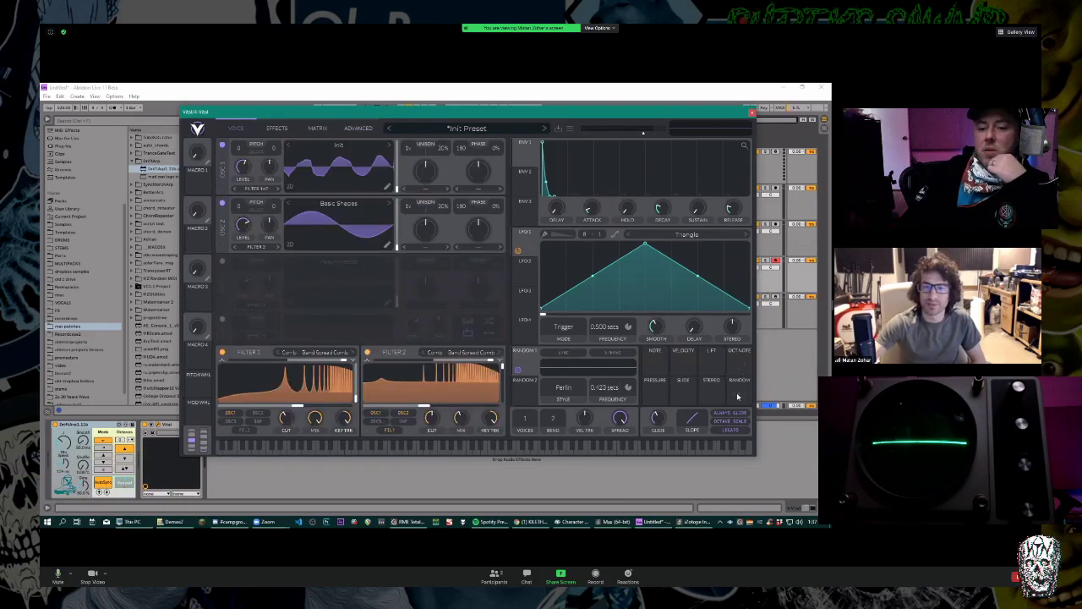
# Try the per-note random source on oscillator 1's level and assign the stereo source to oscillator 1's transpose.
pyautogui.moveTo(737, 396); pyautogui.dragTo(241, 161)
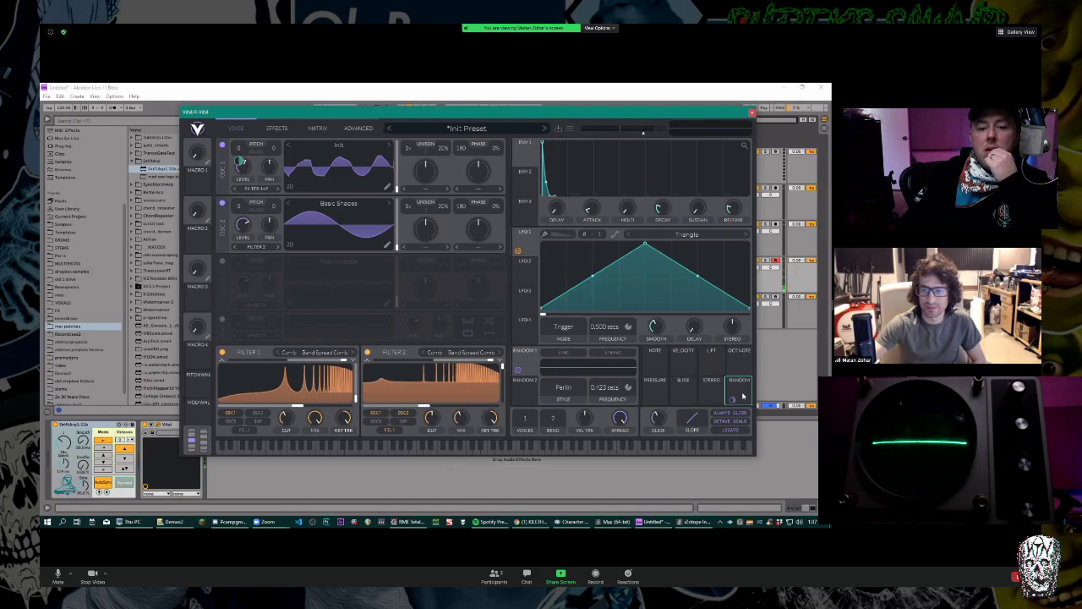
pyautogui.moveTo(732, 400)
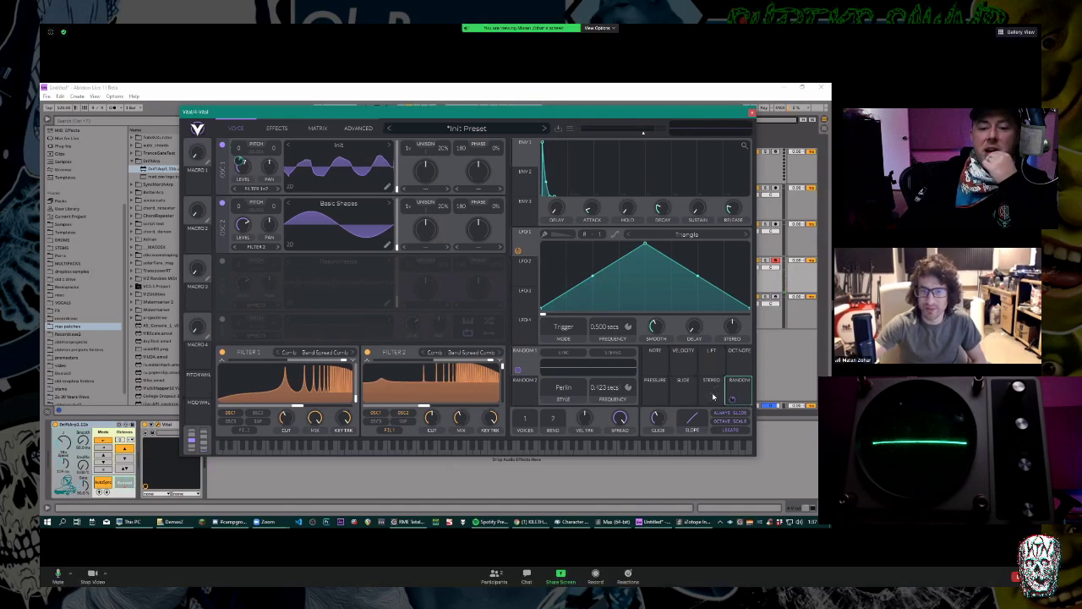
pyautogui.moveTo(710, 393); pyautogui.dragTo(242, 159)
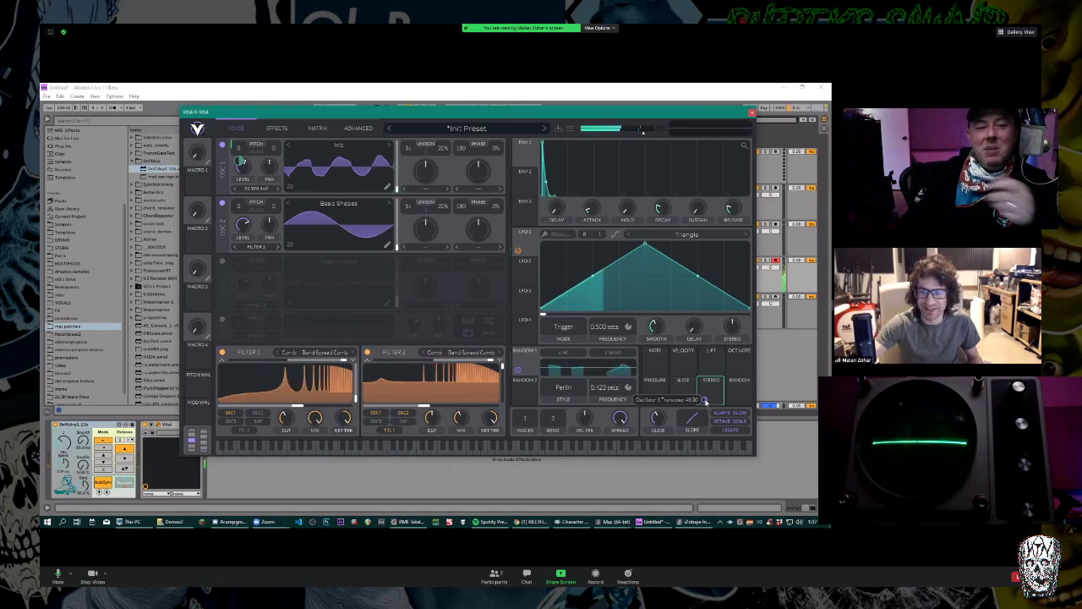
pyautogui.moveTo(705, 401)
pyautogui.mouseDown()
pyautogui.moveTo(705, 473)
pyautogui.moveTo(705, 385)
pyautogui.moveTo(704, 439)
pyautogui.moveTo(705, 402)
pyautogui.mouseUp()
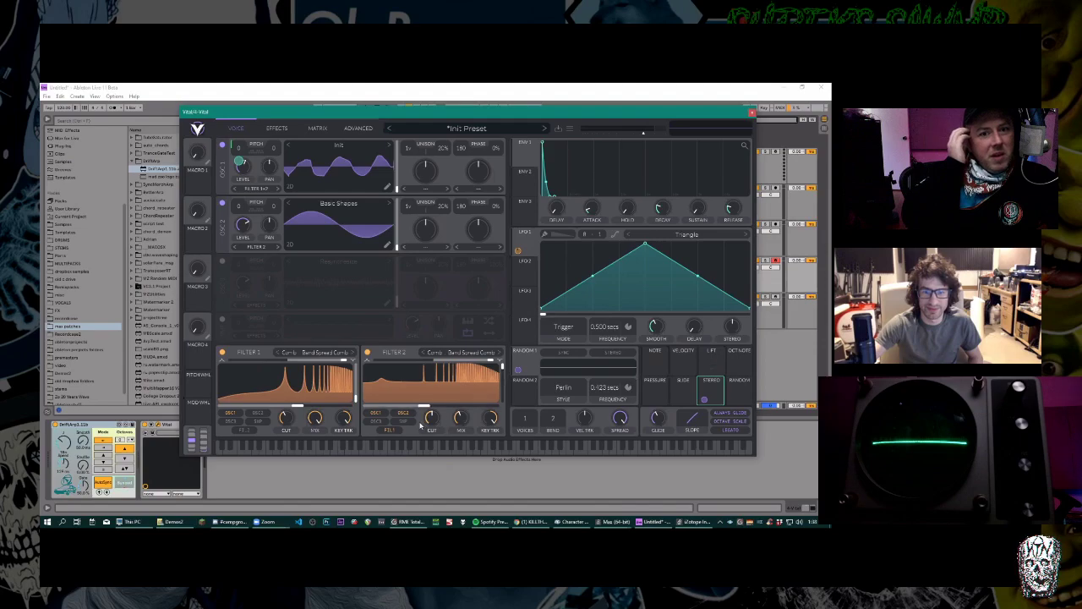
# Raise filter 2's cutoff while auditioning the sound.
pyautogui.moveTo(433, 418); pyautogui.dragTo(435, 438)
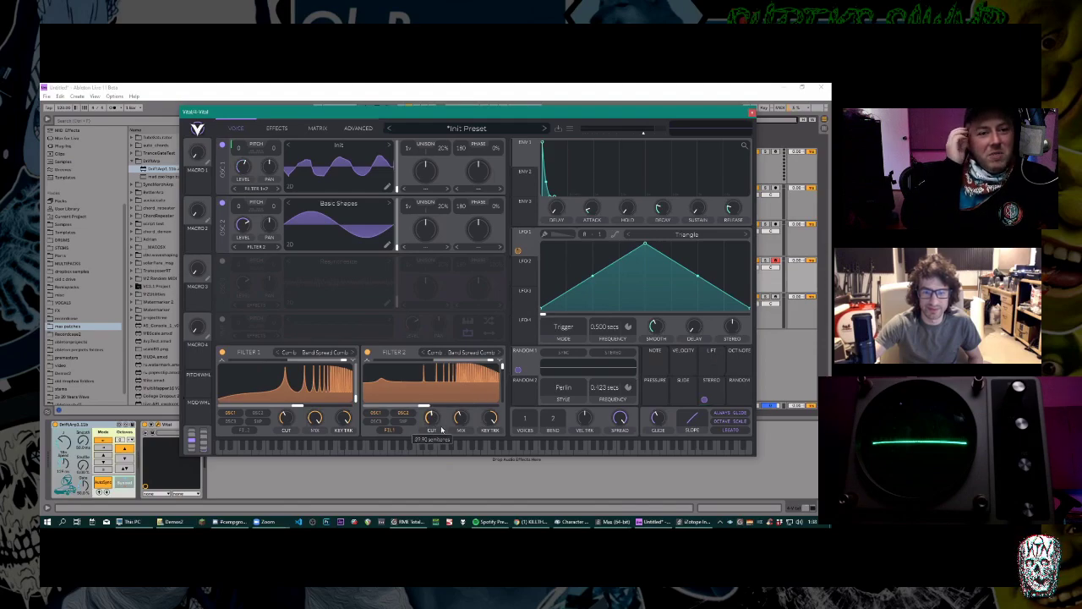
pyautogui.moveTo(426, 407); pyautogui.dragTo(450, 407)
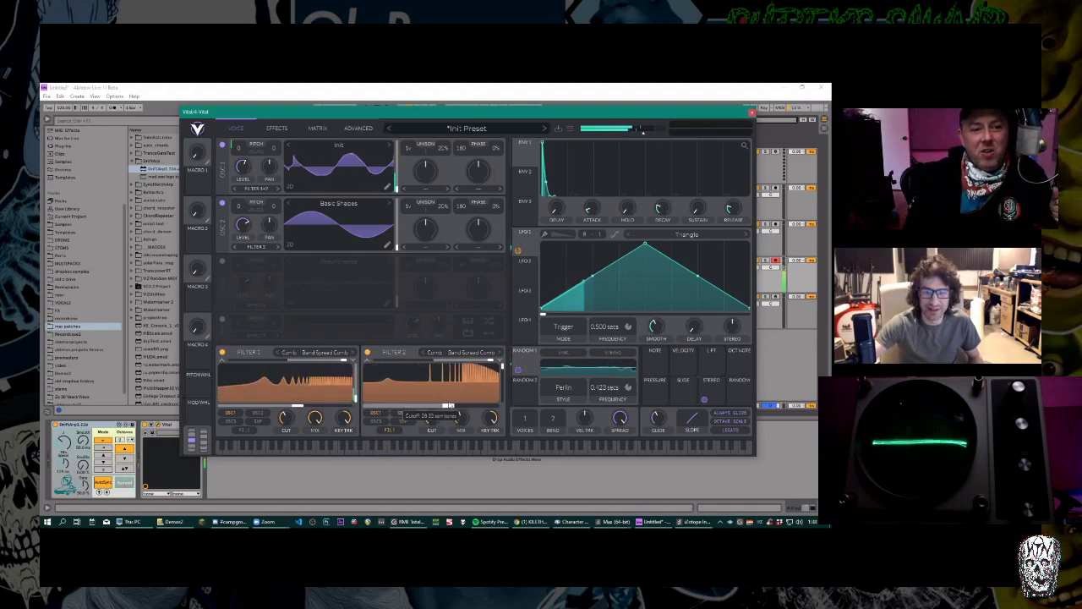
# Assign the per-note random source to oscillator 1's level and compare the Random 1 and Random 2 modulators.
pyautogui.click(735, 387)
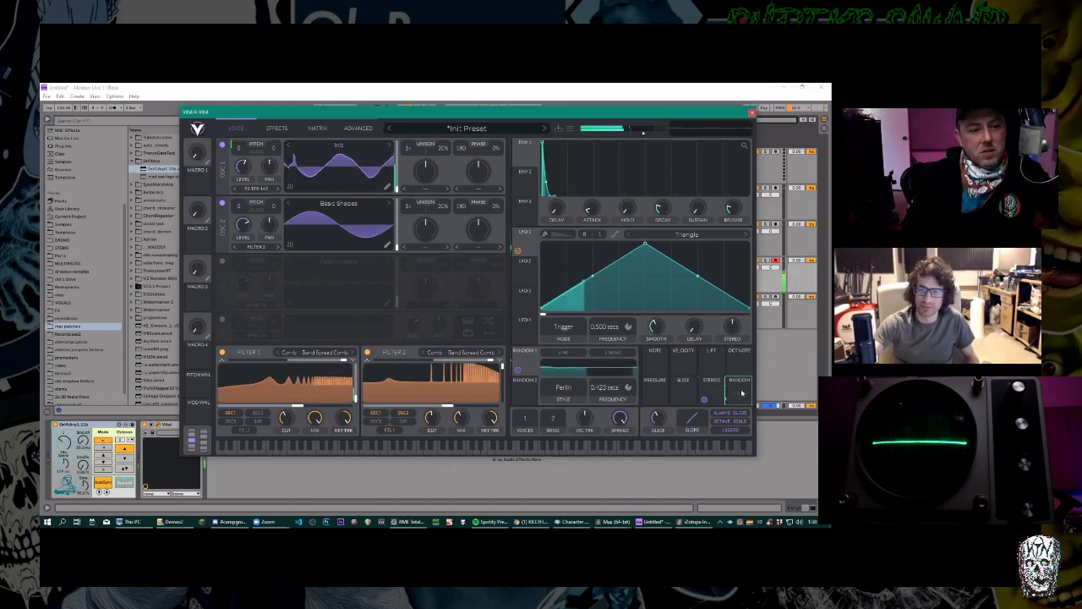
pyautogui.moveTo(734, 397); pyautogui.dragTo(251, 165)
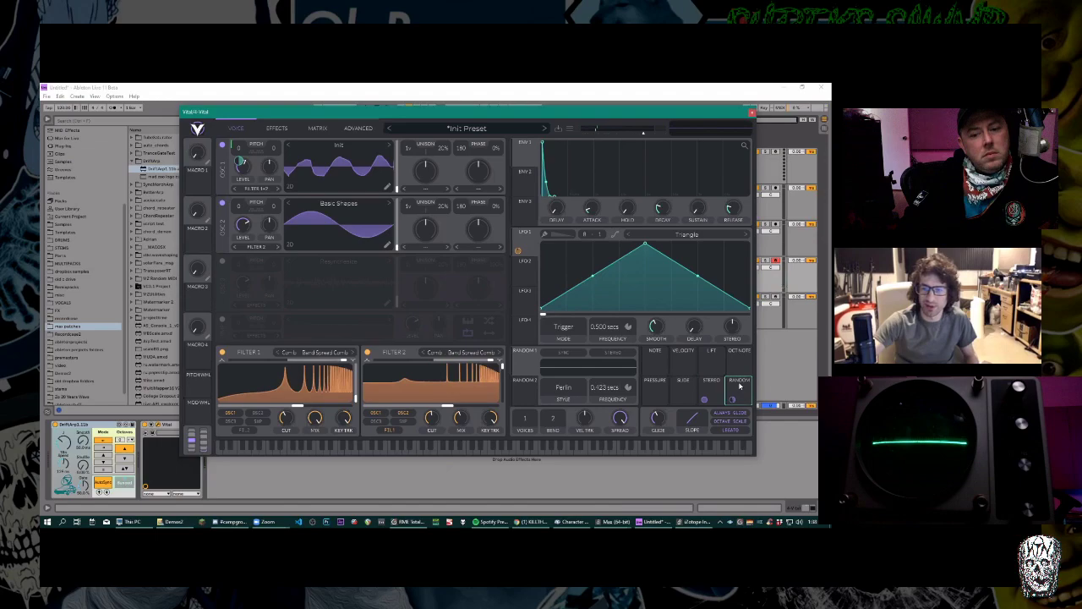
pyautogui.click(526, 392)
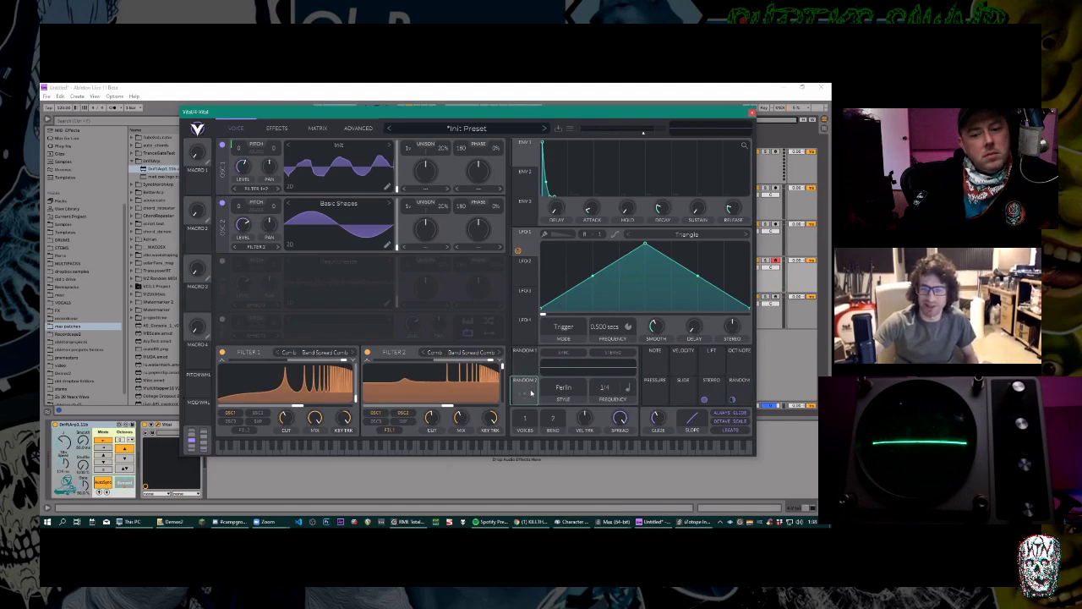
pyautogui.click(527, 364)
pyautogui.click(527, 397)
pyautogui.click(524, 370)
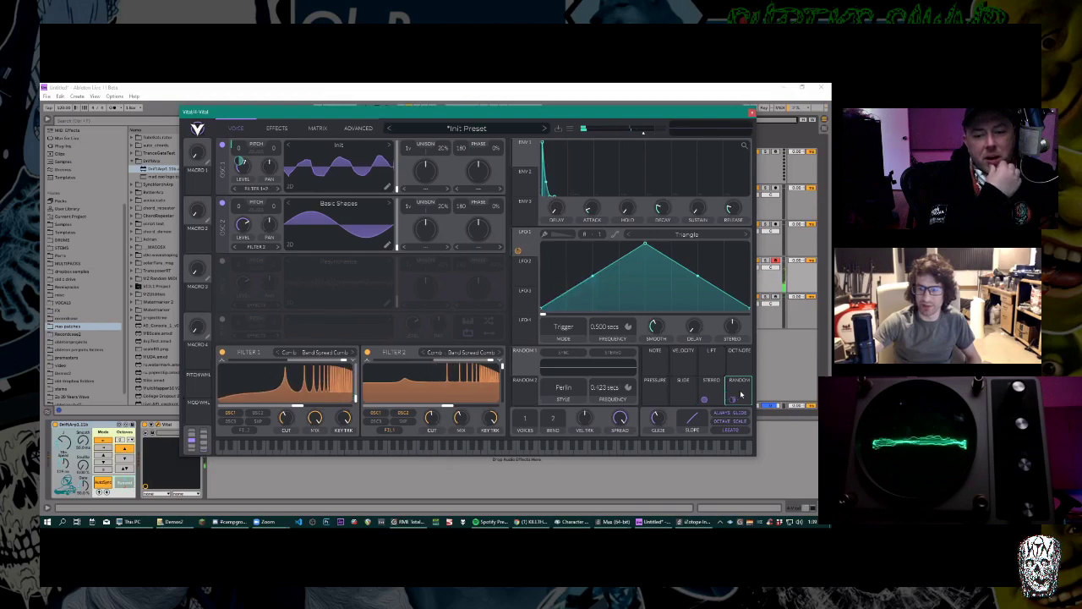
# Switch the tempo-synced random modulator to Seconds and set the random frequency to 0.001 secs.
pyautogui.moveTo(606, 391); pyautogui.dragTo(600, 448)
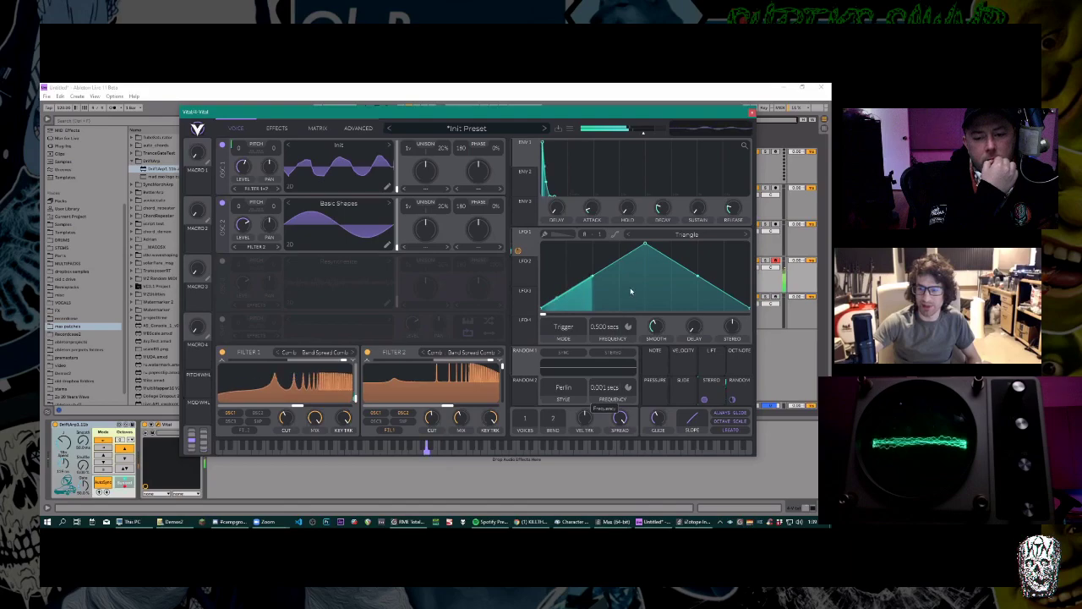
pyautogui.doubleClick(607, 391)
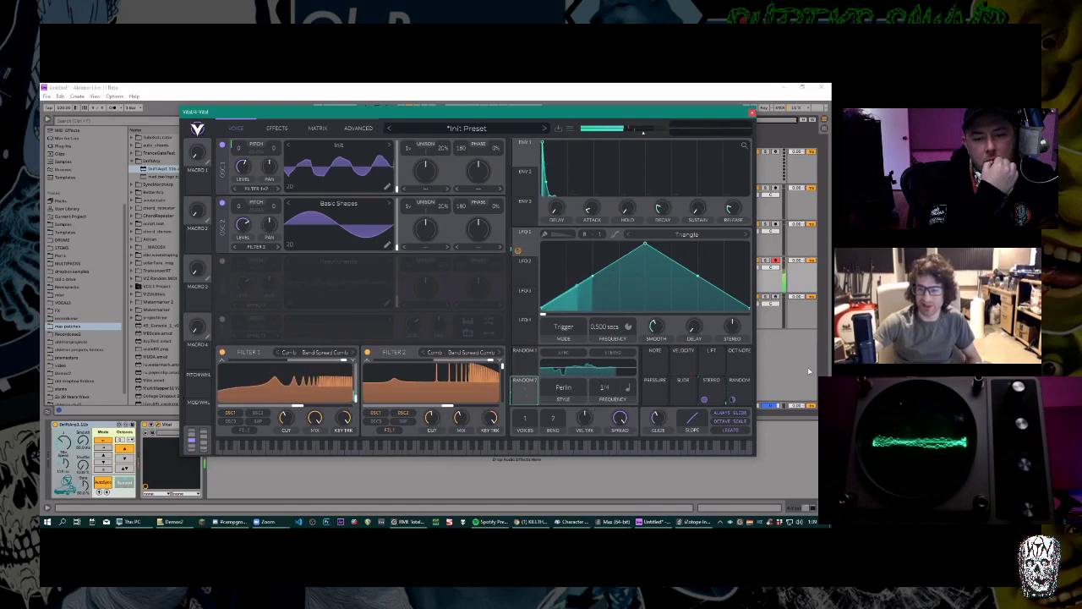
pyautogui.rightClick(615, 389)
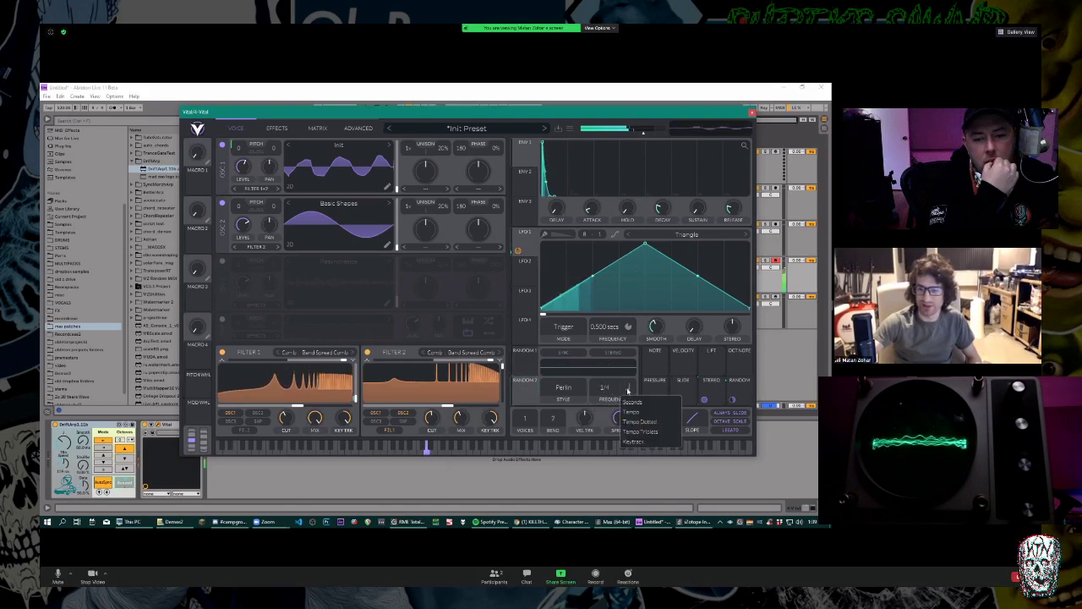
pyautogui.click(625, 403)
pyautogui.doubleClick(607, 387)
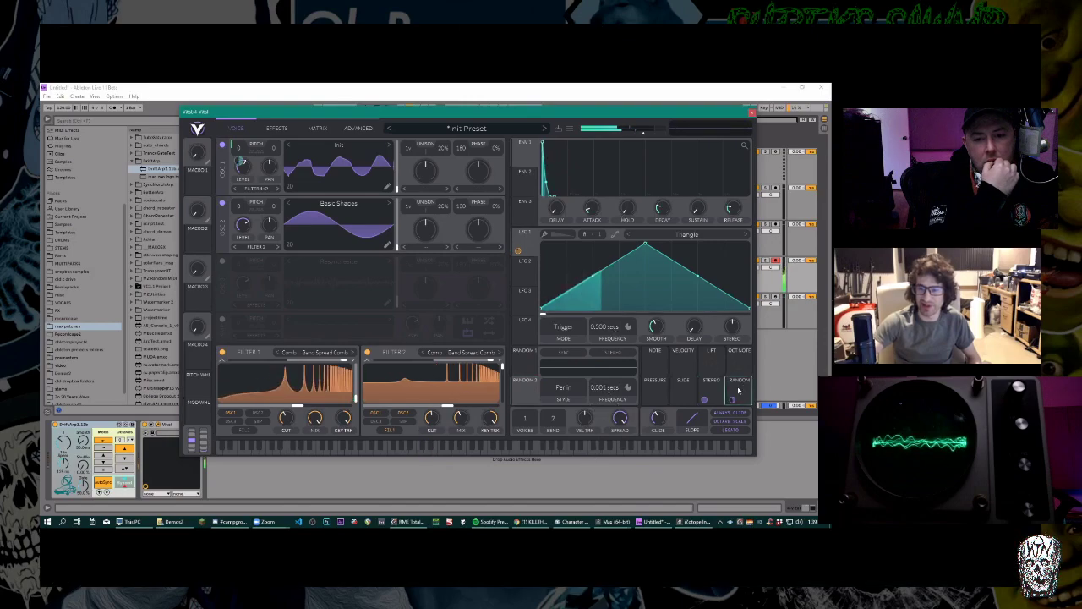
# Lengthen envelope 1's decay slightly and assign the per-note random source to oscillator 2's level.
pyautogui.moveTo(734, 401)
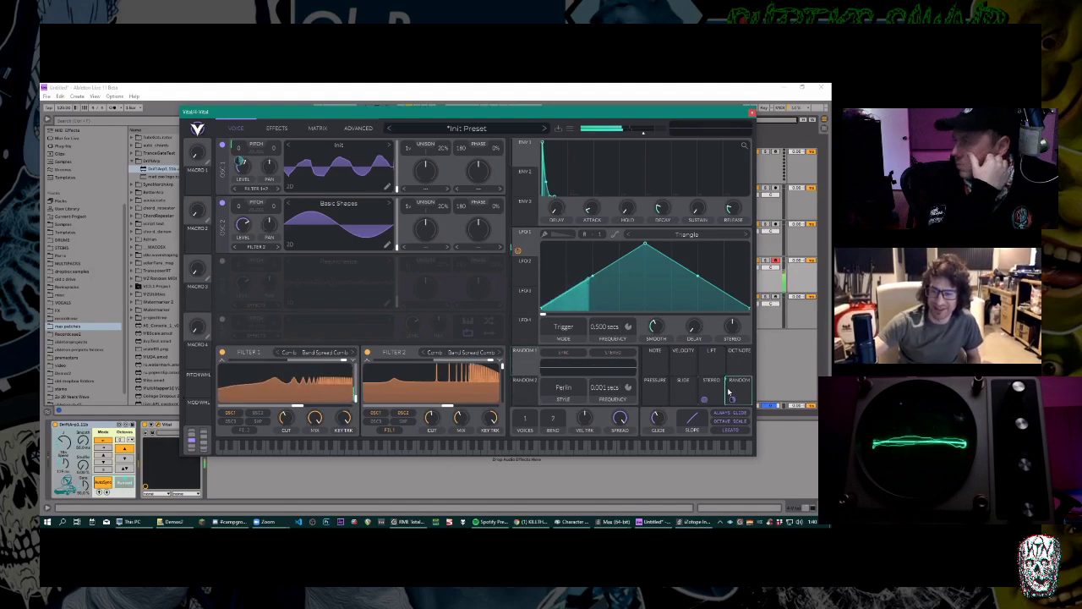
pyautogui.moveTo(735, 403)
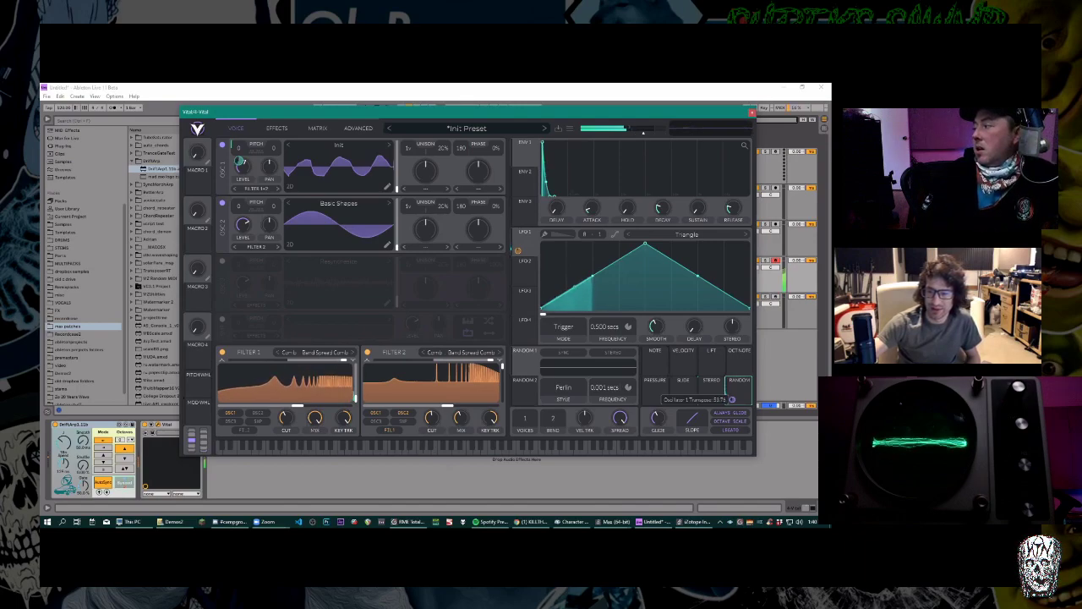
pyautogui.moveTo(240, 161)
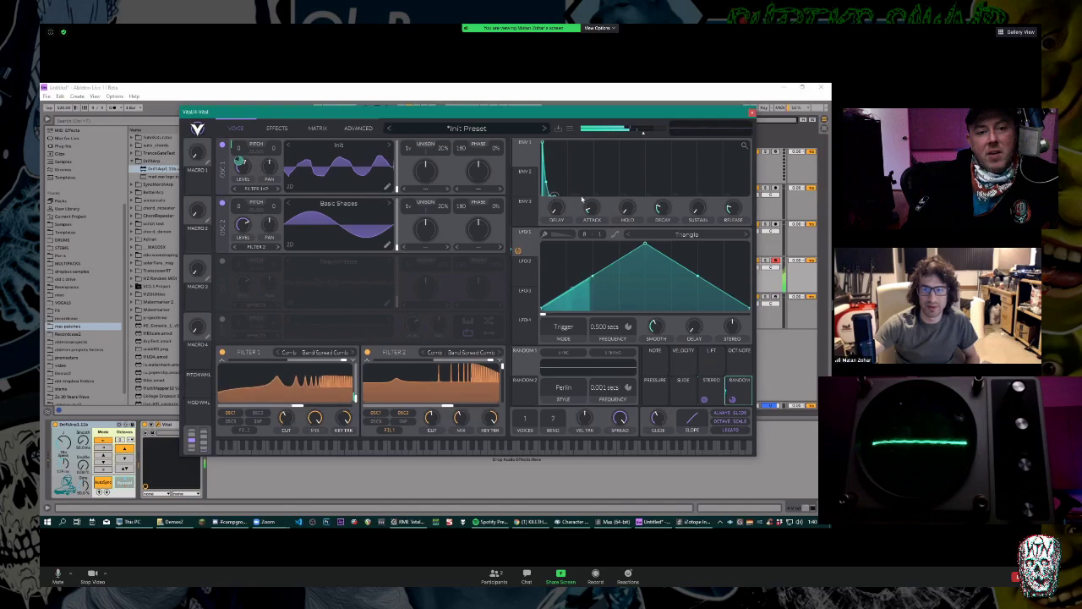
pyautogui.moveTo(664, 219)
pyautogui.moveTo(664, 219); pyautogui.dragTo(663, 204)
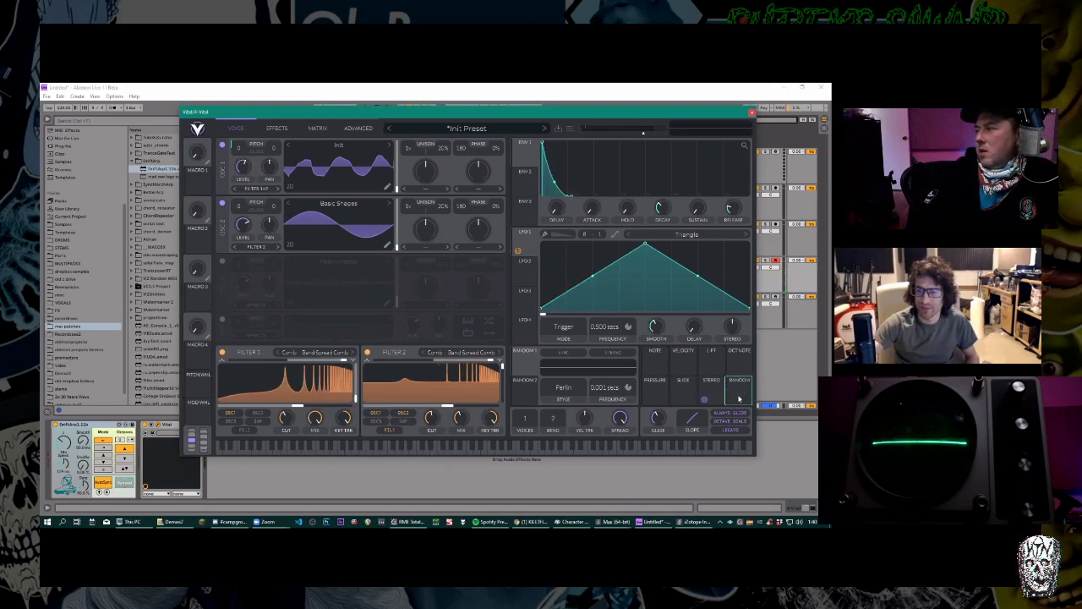
pyautogui.moveTo(734, 402); pyautogui.dragTo(244, 223)
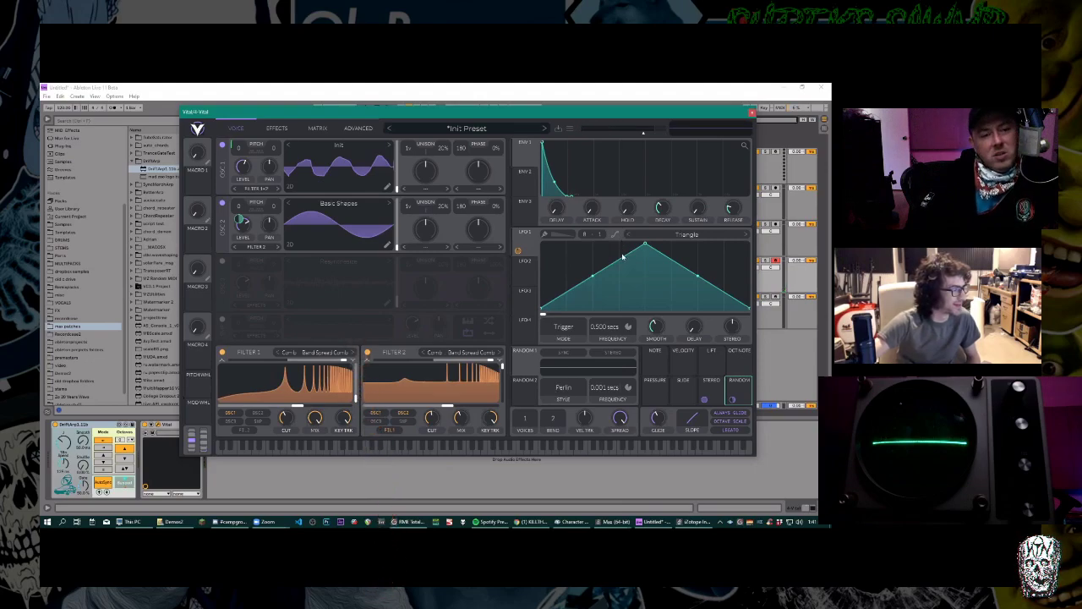
# Check the effects page, return to the voice page and lower filter 2's cutoff to about -11 semitones.
pyautogui.click(277, 128)
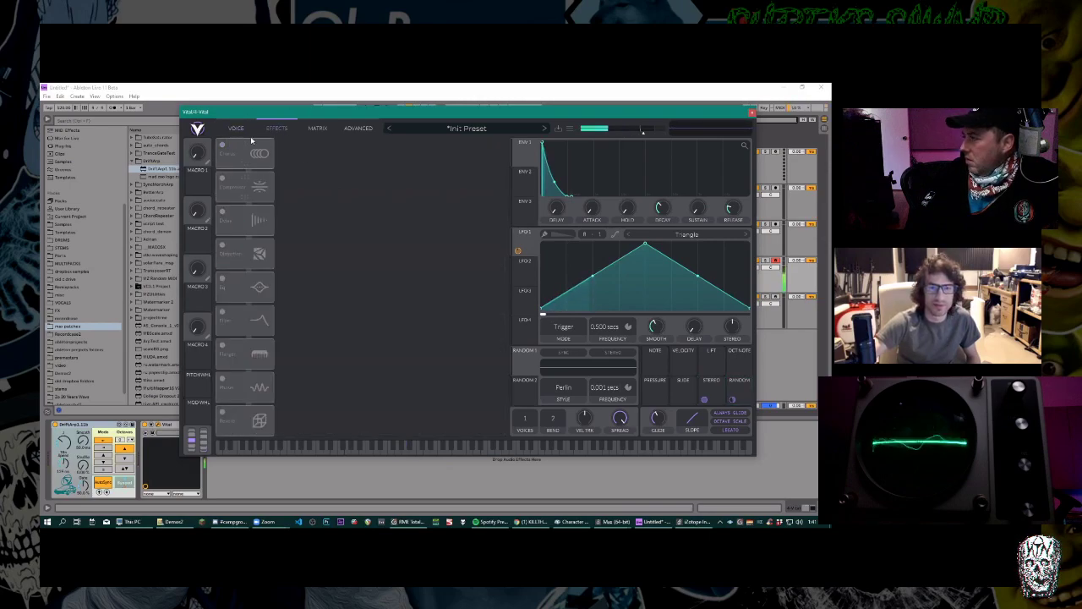
pyautogui.click(236, 128)
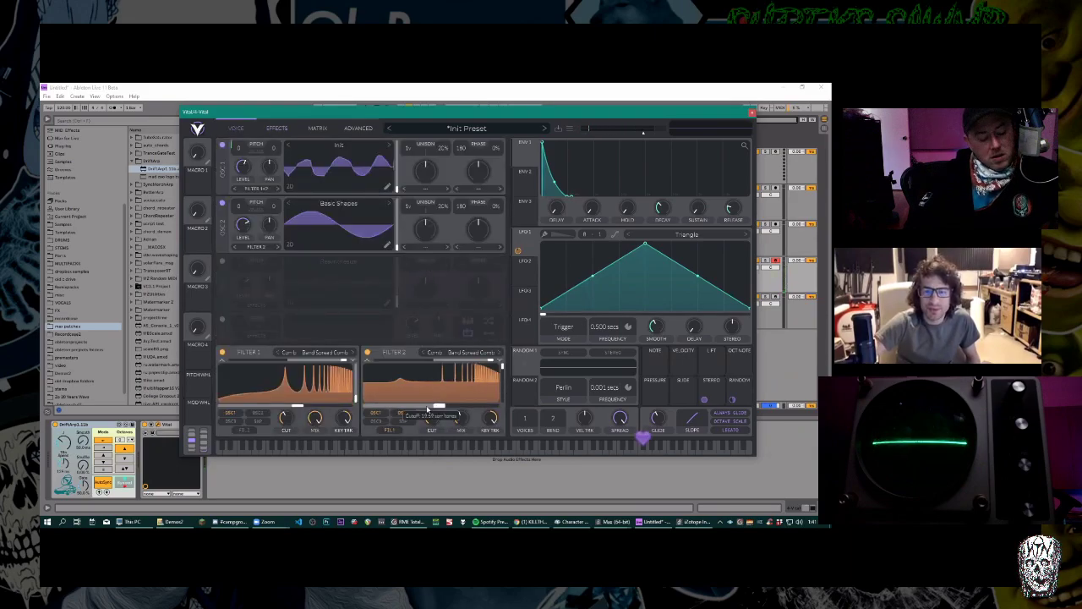
pyautogui.moveTo(415, 409); pyautogui.dragTo(402, 412)
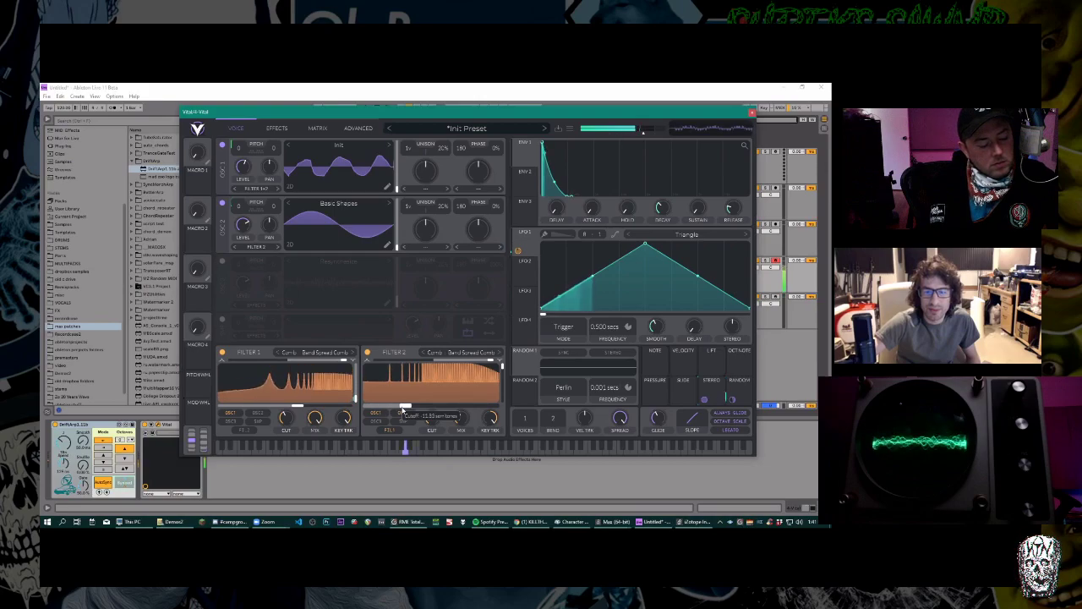
pyautogui.moveTo(406, 410); pyautogui.dragTo(404, 412)
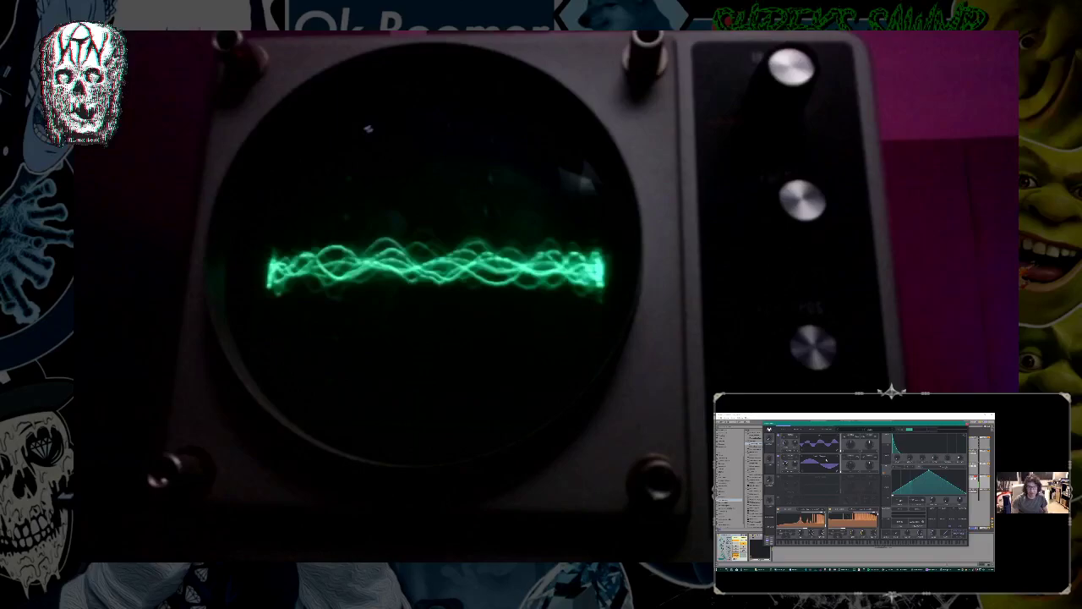
# Enable the filter in the effects chain and choose its filter mode.
pyautogui.click(797, 429)
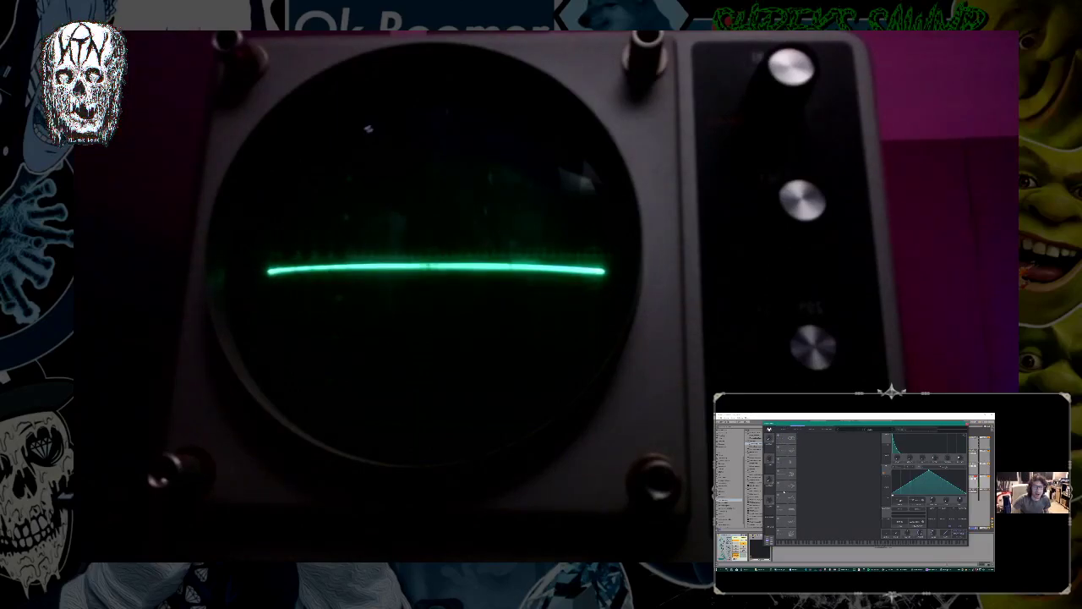
pyautogui.click(818, 440)
pyautogui.click(830, 437)
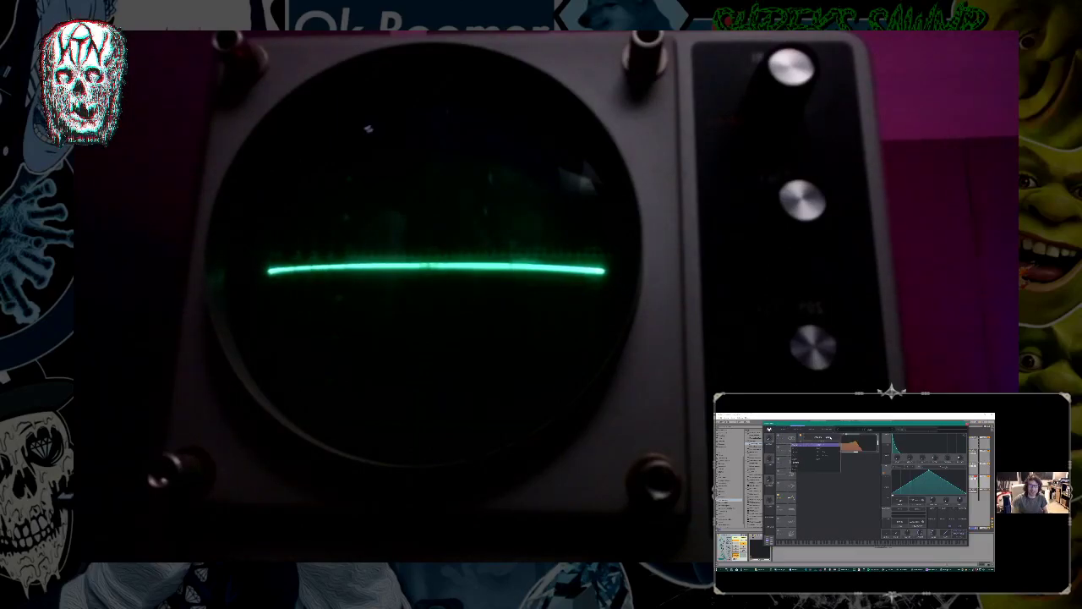
pyautogui.click(822, 452)
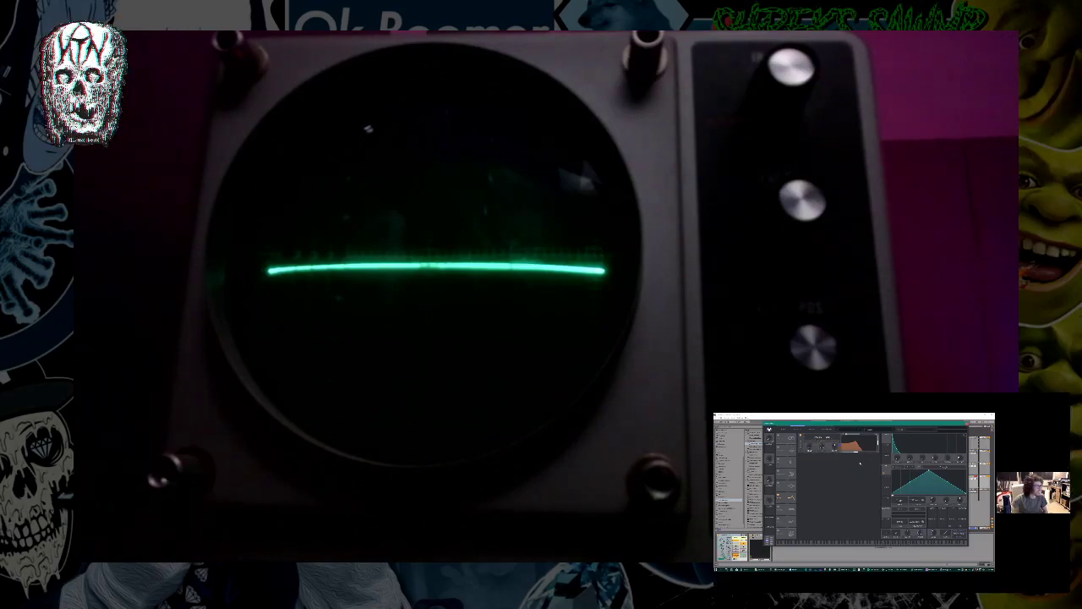
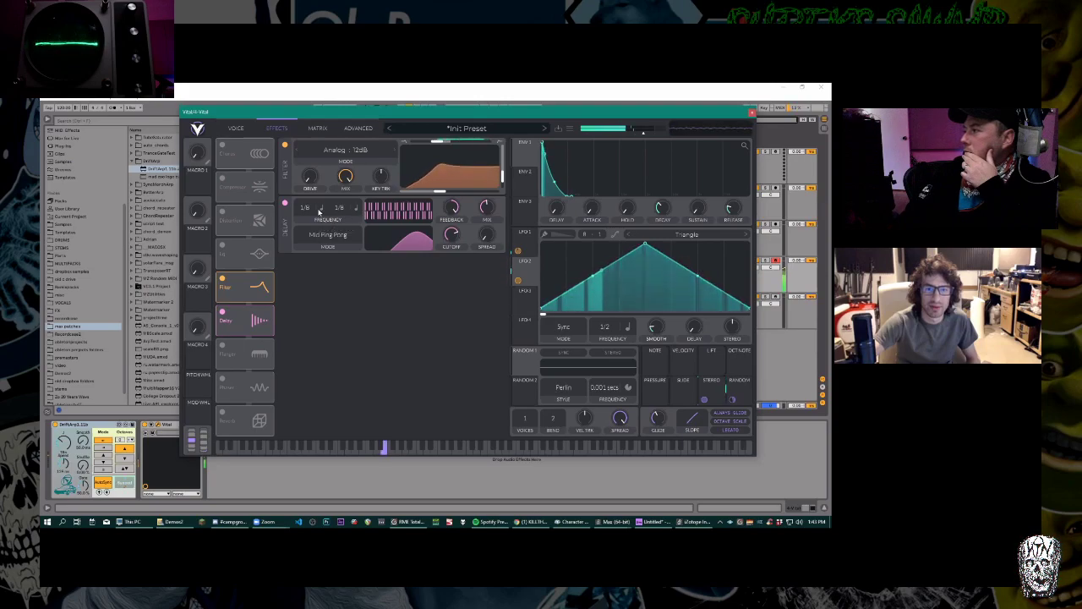
# Switch both delay frequencies from tempo sync to Seconds, setting the first one to 0.815 secs.
pyautogui.click(322, 209)
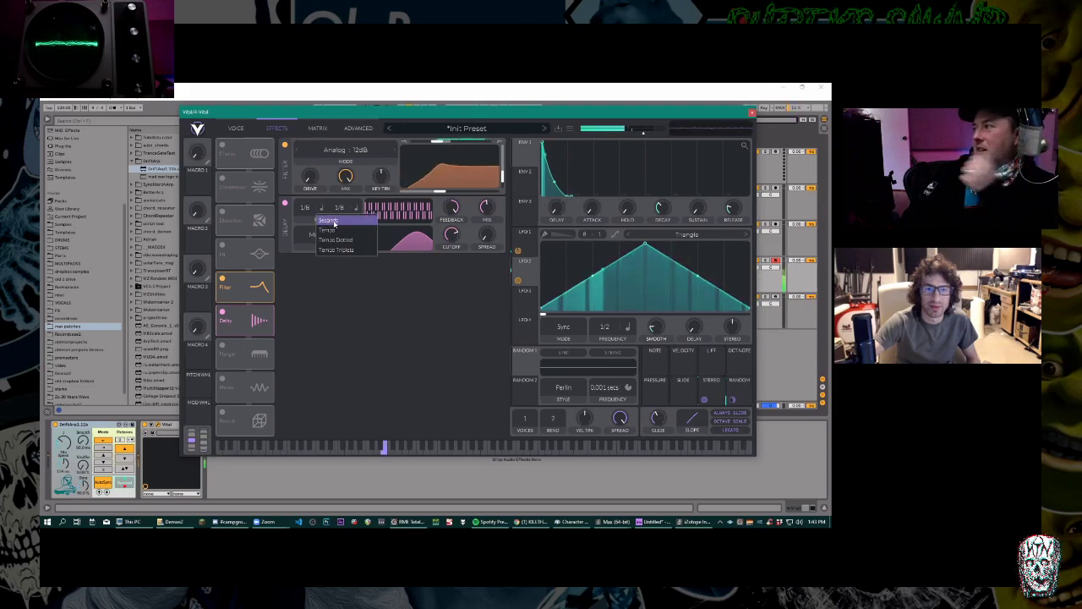
pyautogui.click(329, 220)
pyautogui.moveTo(306, 210)
pyautogui.mouseDown()
pyautogui.moveTo(306, 193)
pyautogui.moveTo(306, 215)
pyautogui.mouseUp()
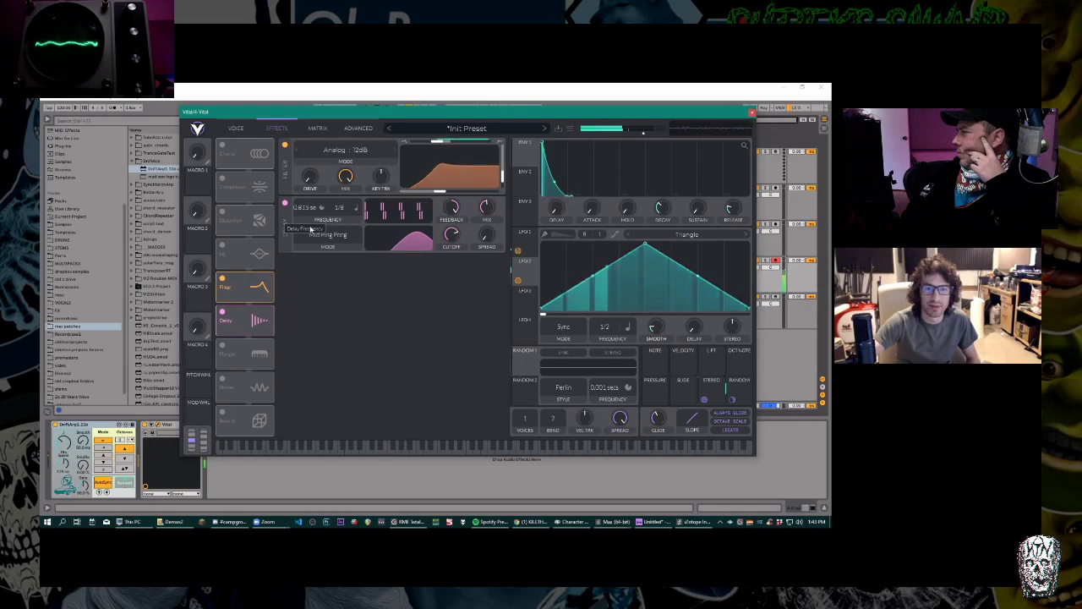
pyautogui.click(356, 208)
pyautogui.moveTo(338, 211); pyautogui.dragTo(338, 206)
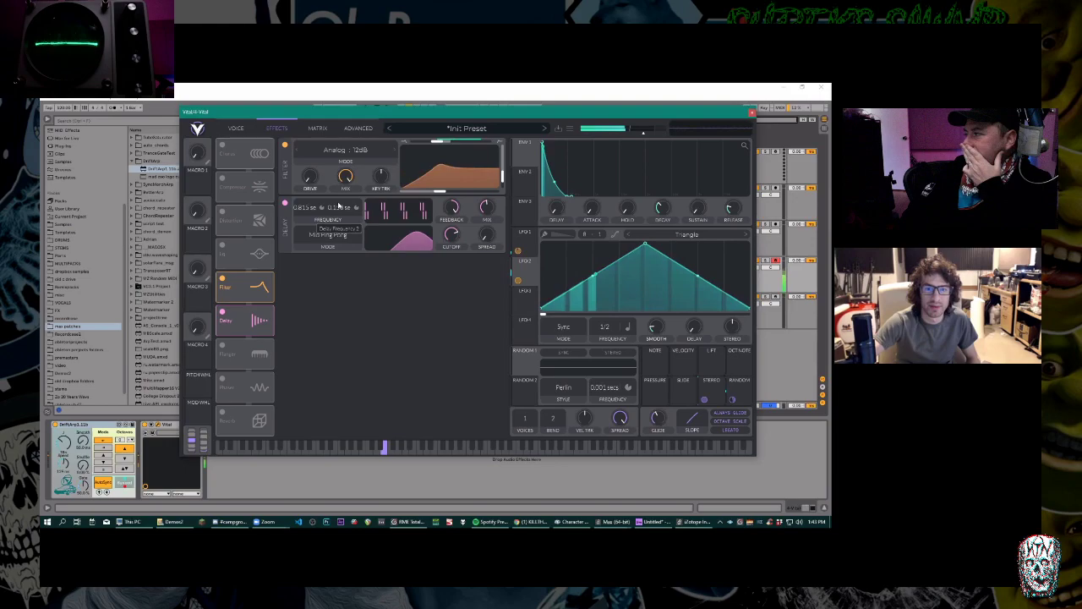
# Try the Mono delay mode, choose Stereo, set the delay frequencies to 0.726 and 0.535 secs, and raise the mix.
pyautogui.click(327, 241)
pyautogui.click(327, 254)
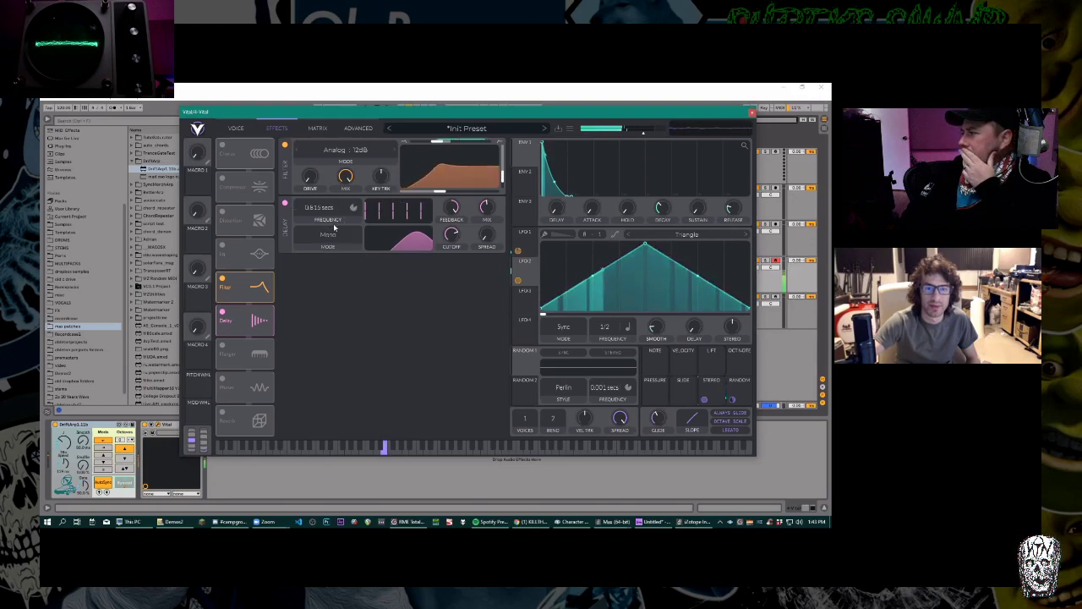
pyautogui.click(330, 237)
pyautogui.click(327, 267)
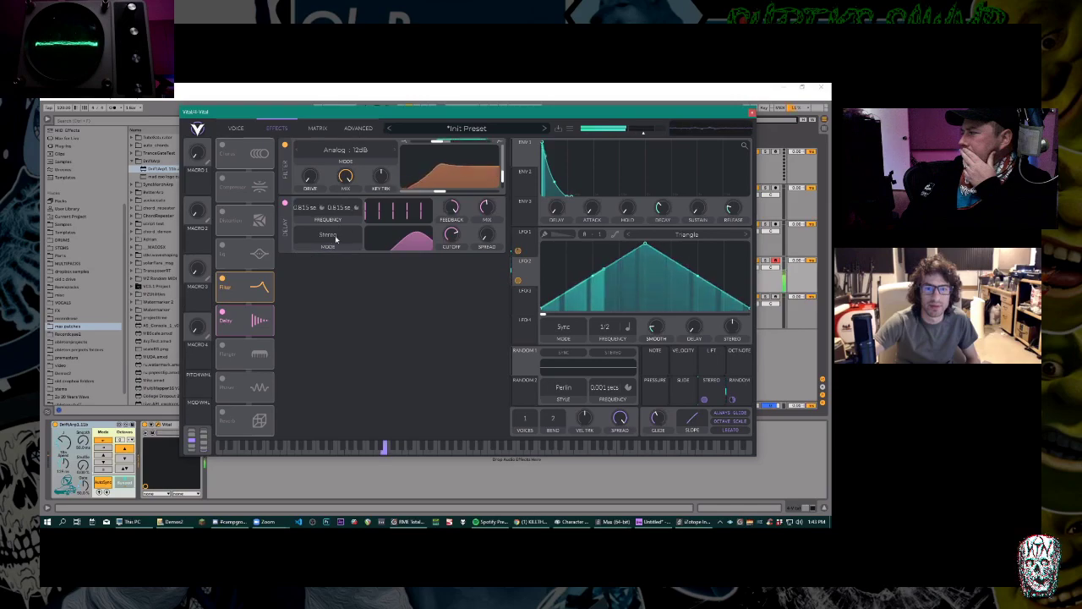
pyautogui.moveTo(343, 211); pyautogui.dragTo(452, 208)
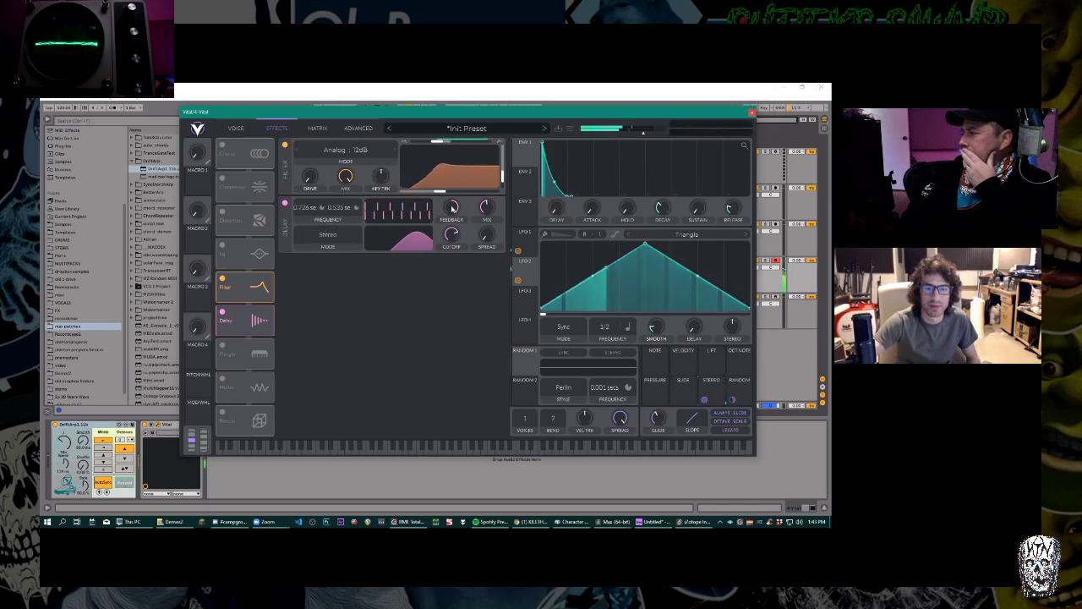
pyautogui.moveTo(491, 239)
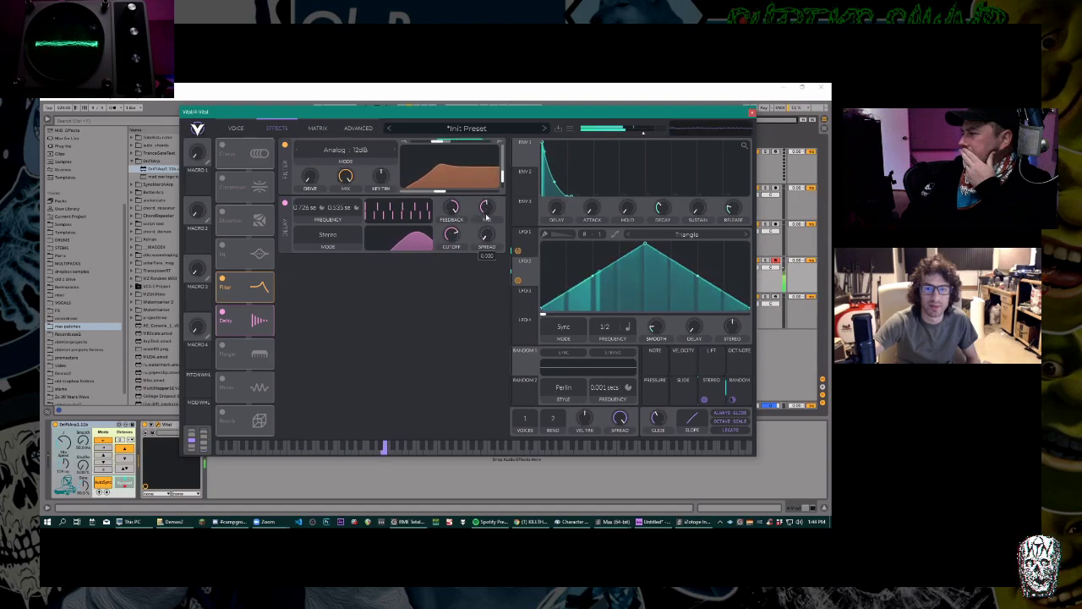
pyautogui.moveTo(485, 208)
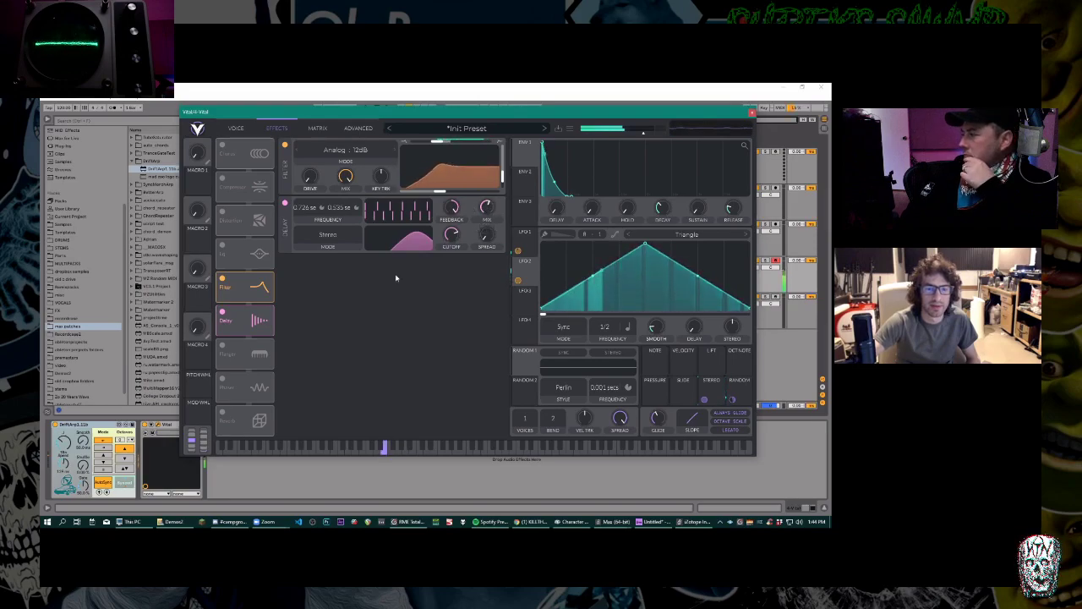
# Enable the reverb effect and turn off the EQ.
pyautogui.click(221, 414)
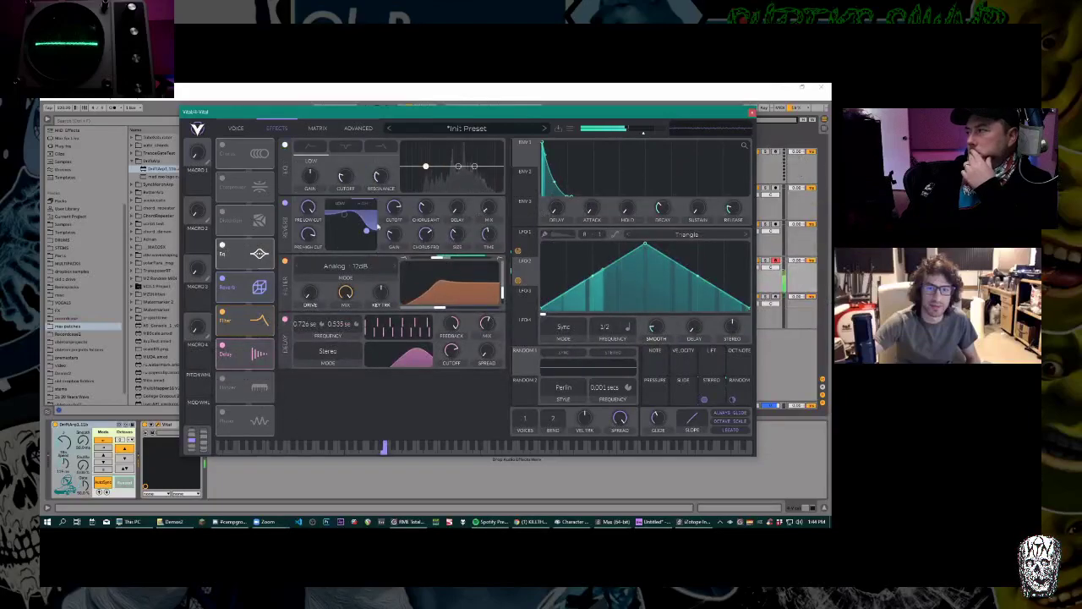
pyautogui.click(223, 245)
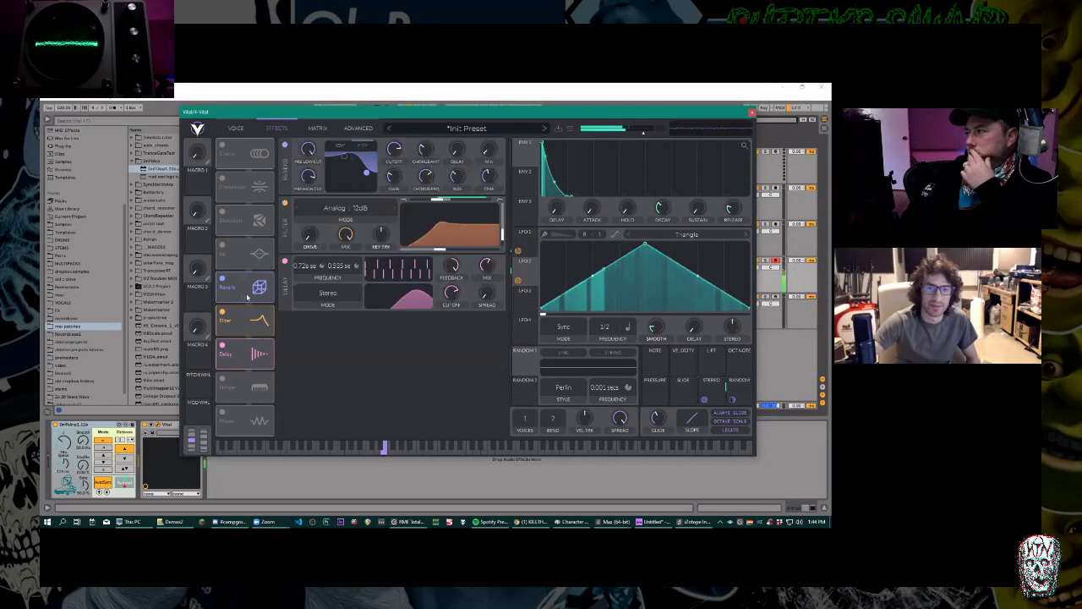
# Enable the flanger, switch its frequency to Seconds and set it to 32.00 secs.
pyautogui.click(222, 380)
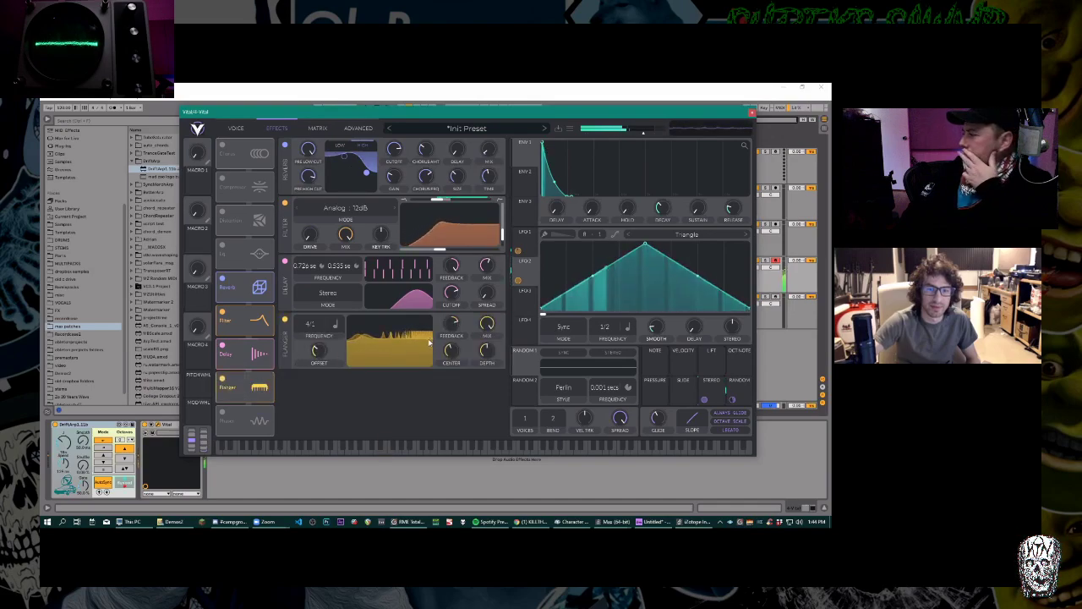
pyautogui.moveTo(450, 359)
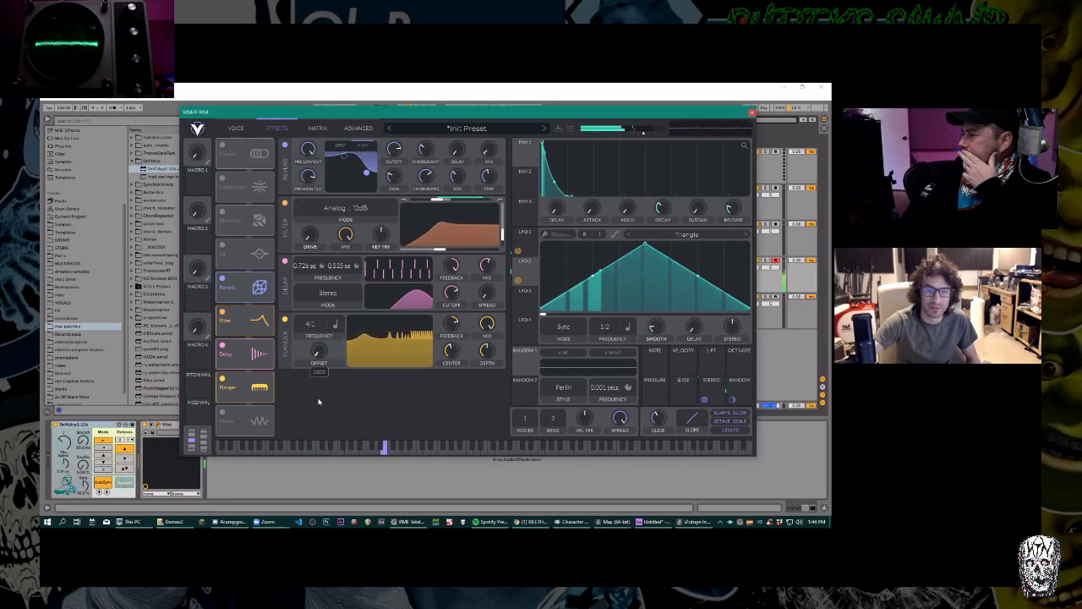
pyautogui.click(336, 325)
pyautogui.click(339, 339)
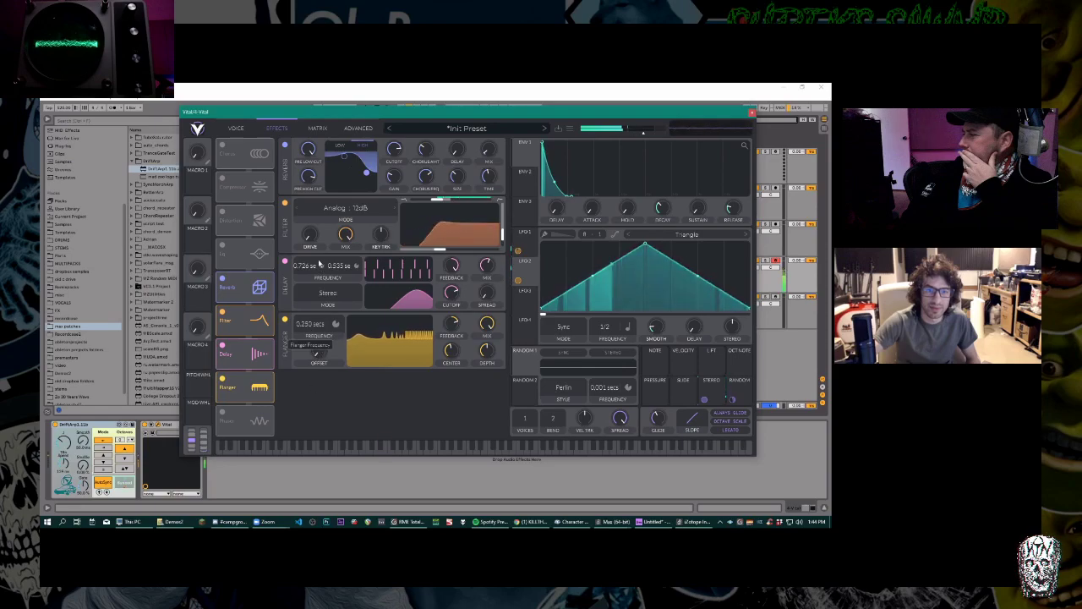
pyautogui.scroll(3, 317, 326)
pyautogui.scroll(2, 316, 326)
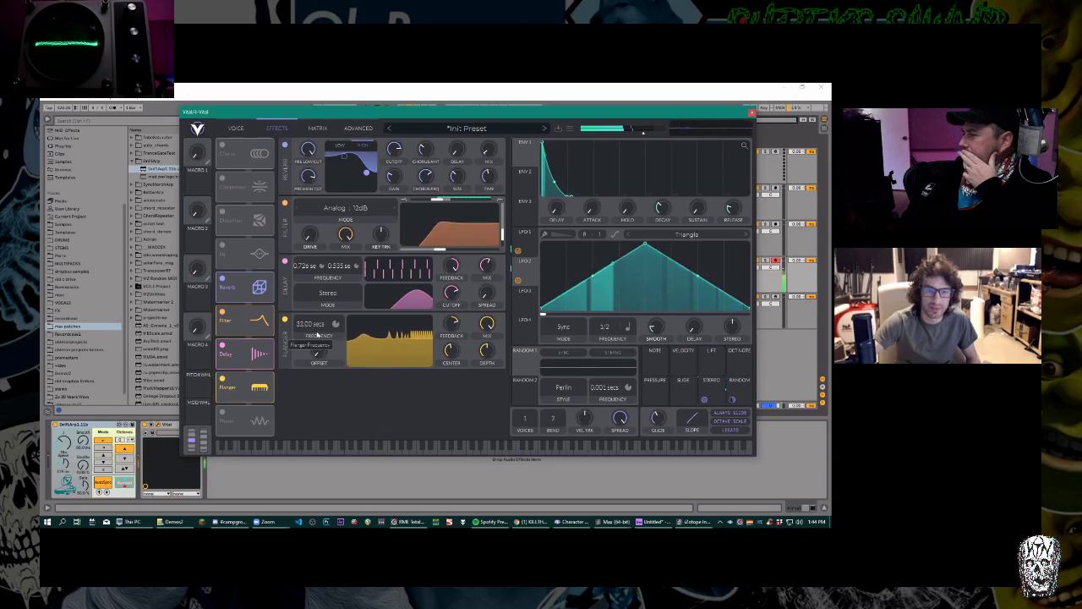
# Set the flanger frequency to 23.72 secs, reduce its feedback and raise its depth.
pyautogui.scroll(-1, 317, 335)
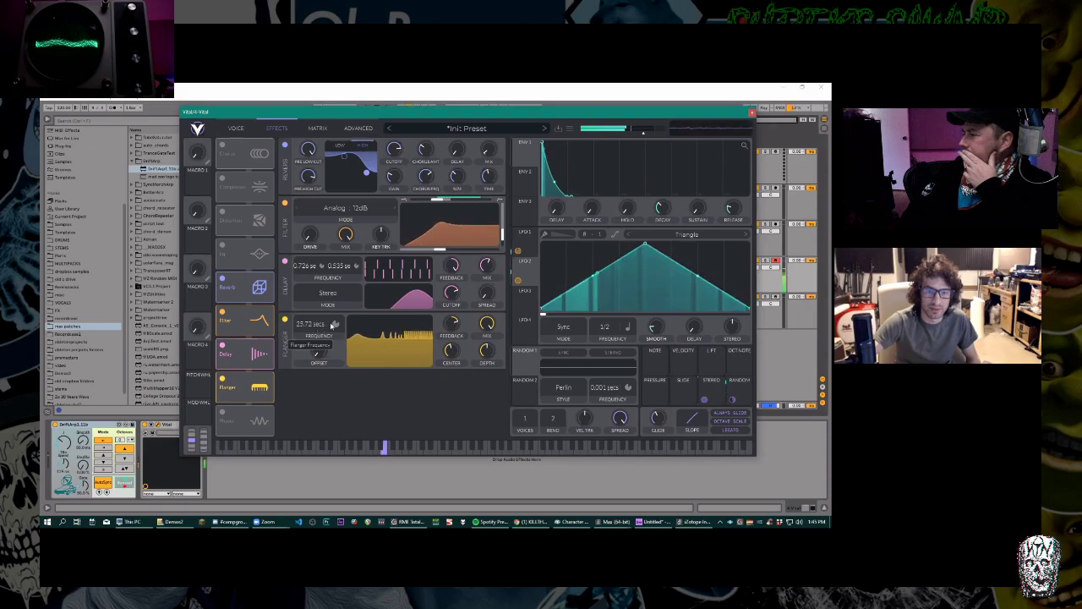
pyautogui.click(335, 323)
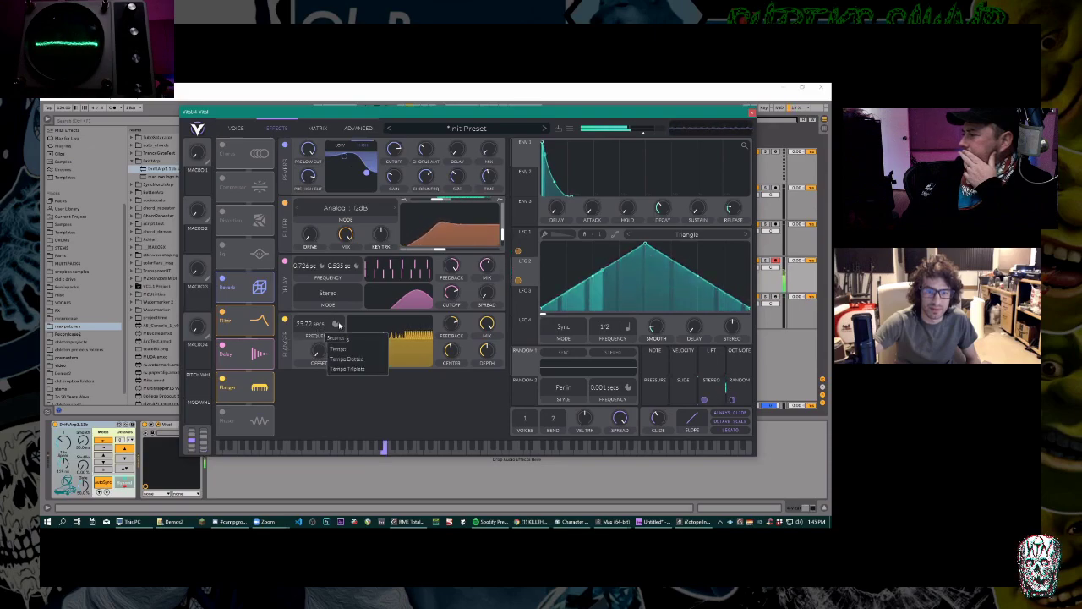
pyautogui.click(465, 348)
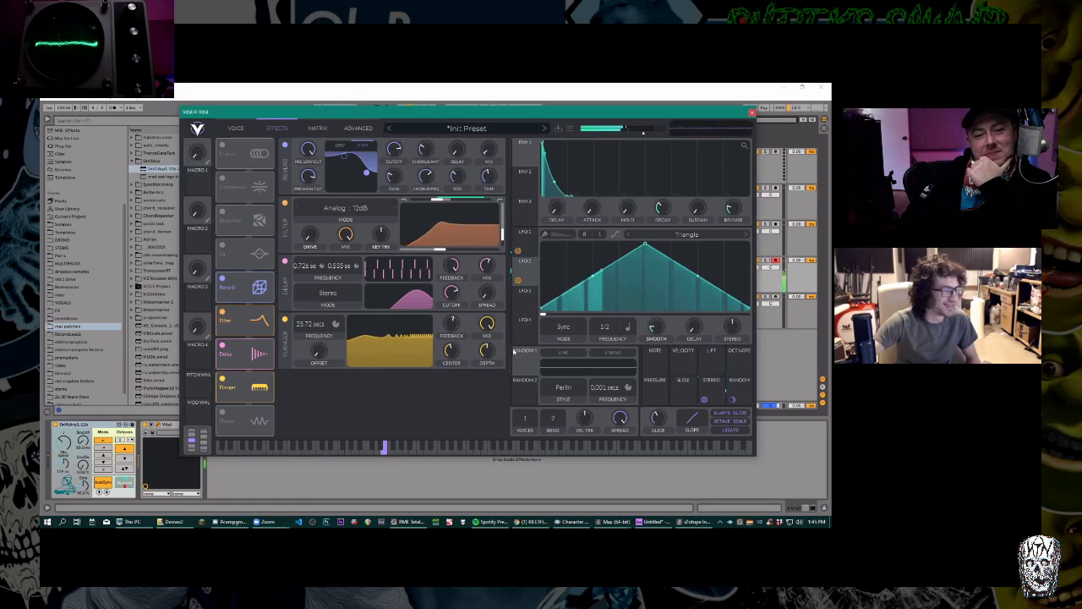
pyautogui.moveTo(490, 357)
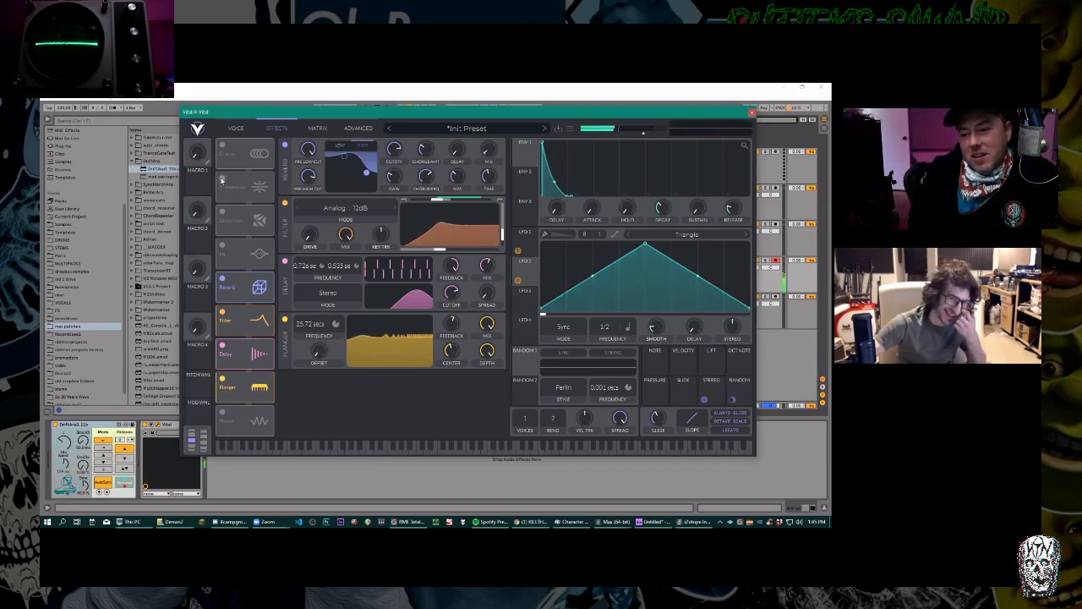
# Move the compressor after the flanger in the effects chain, enable it, and adjust its release and band gains.
pyautogui.moveTo(240, 181); pyautogui.dragTo(258, 392)
pyautogui.click(259, 390)
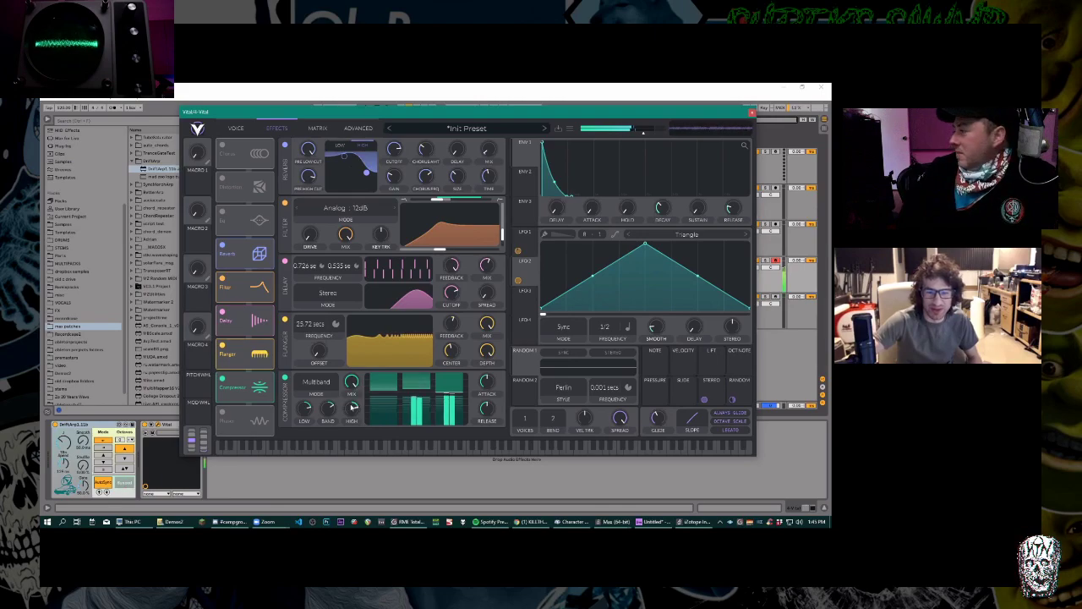
pyautogui.moveTo(489, 420)
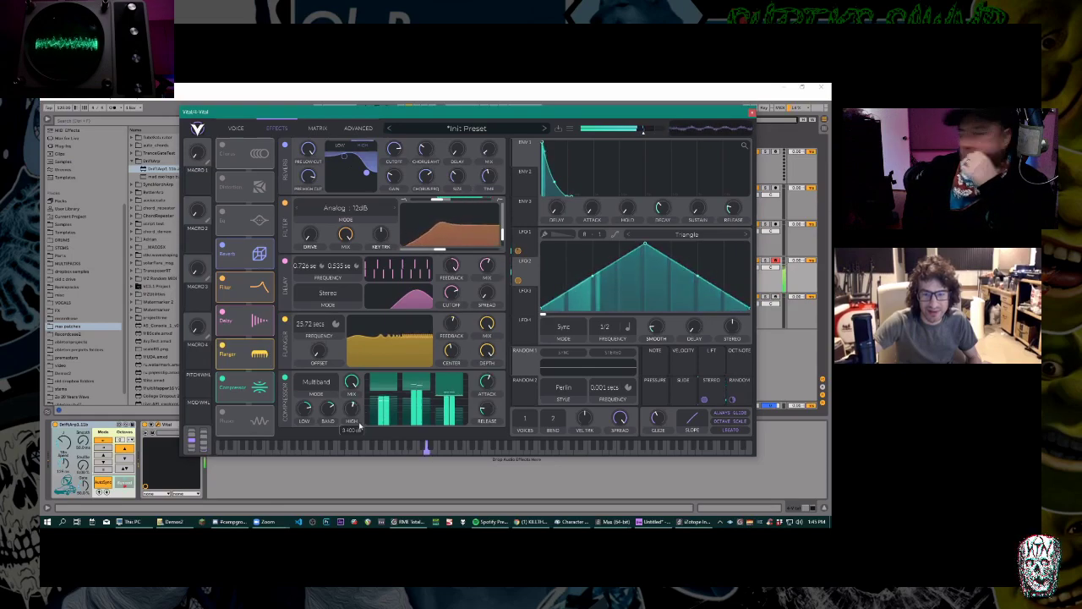
pyautogui.moveTo(362, 421); pyautogui.dragTo(362, 417)
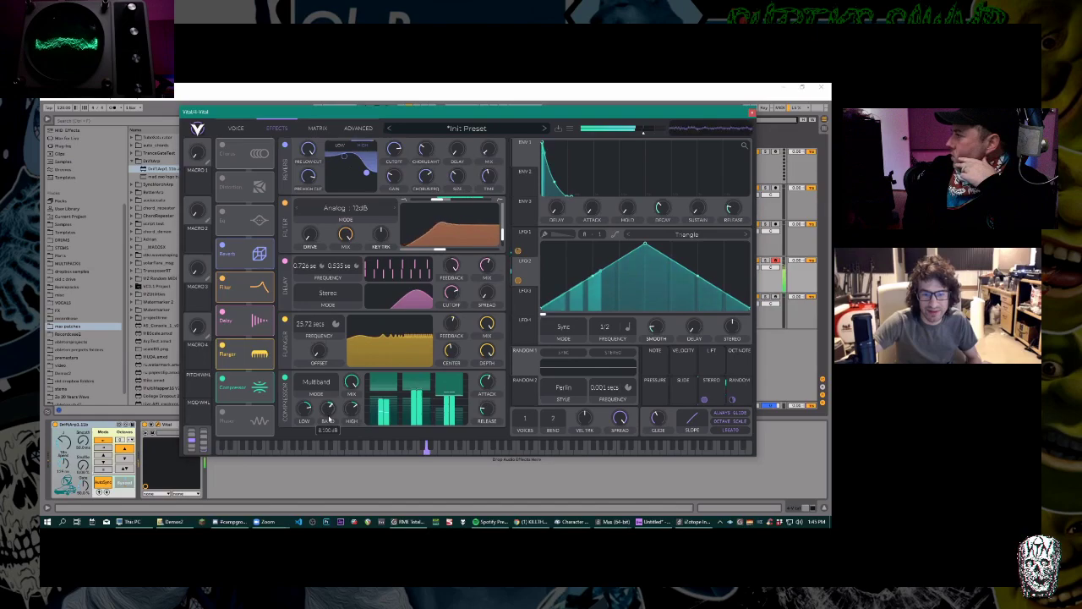
# Switch the compressor from multiband to High Band mode and lower its mix.
pyautogui.click(318, 382)
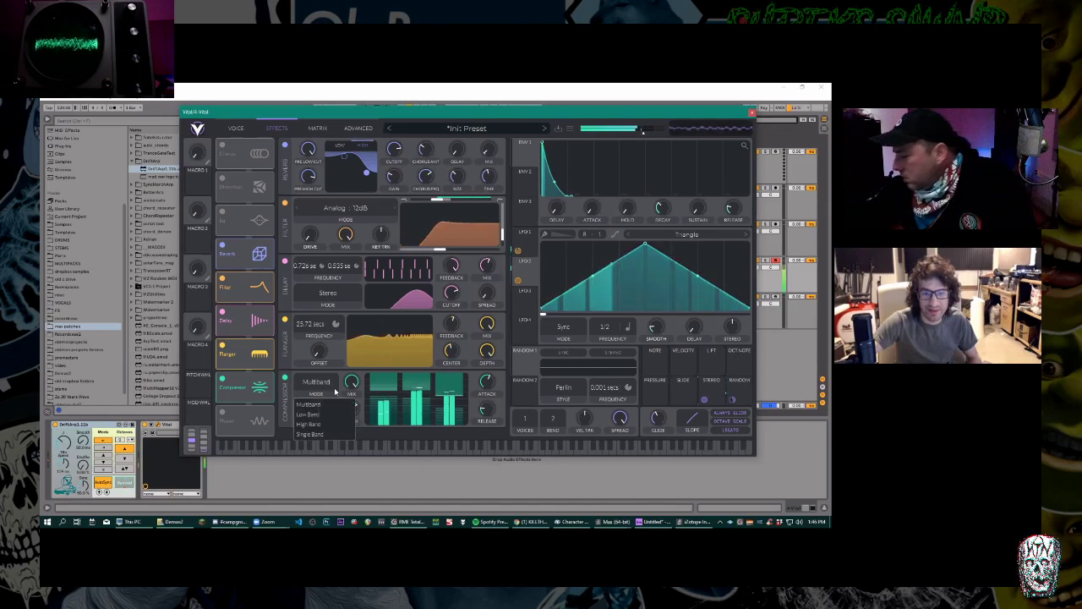
pyautogui.click(338, 424)
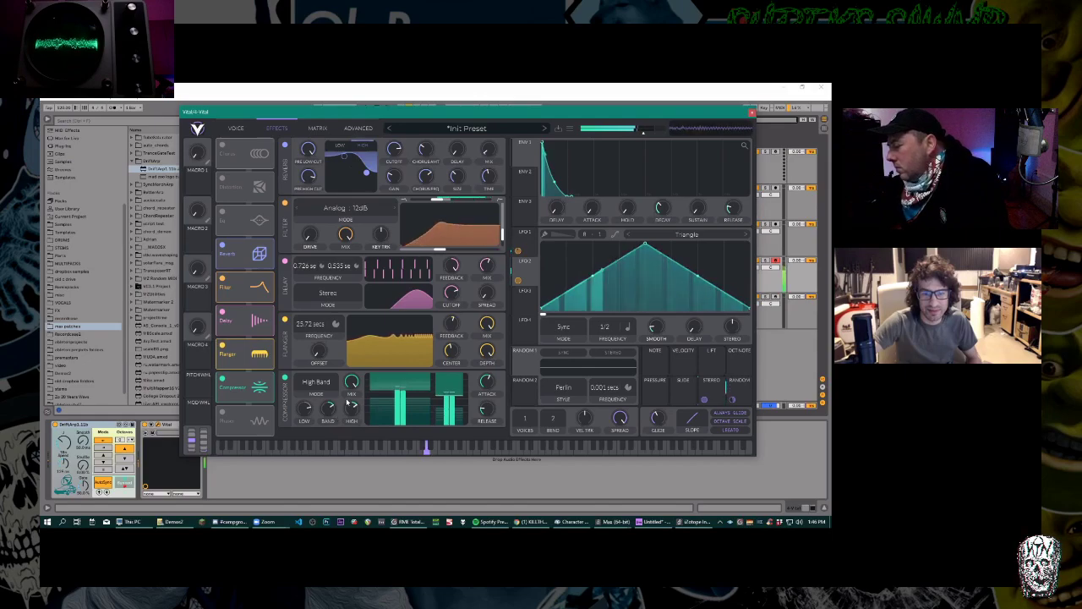
pyautogui.moveTo(417, 407)
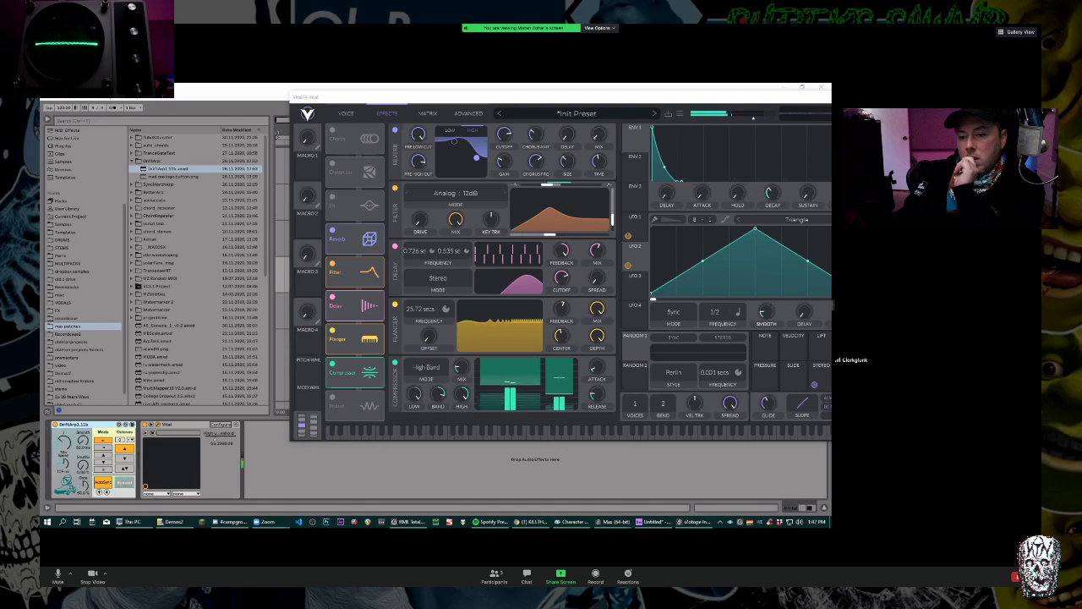
# Show the meeting participants in gallery view, then lower the reverb's EQ cutoff and the delay's feedback.
pyautogui.click(1017, 31)
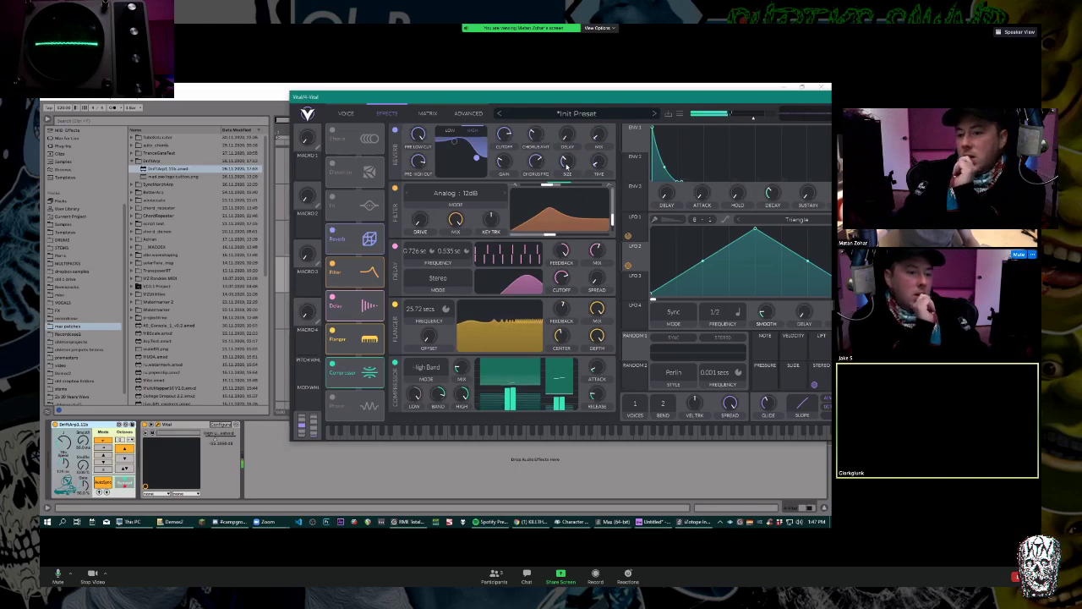
pyautogui.moveTo(505, 133); pyautogui.dragTo(518, 190)
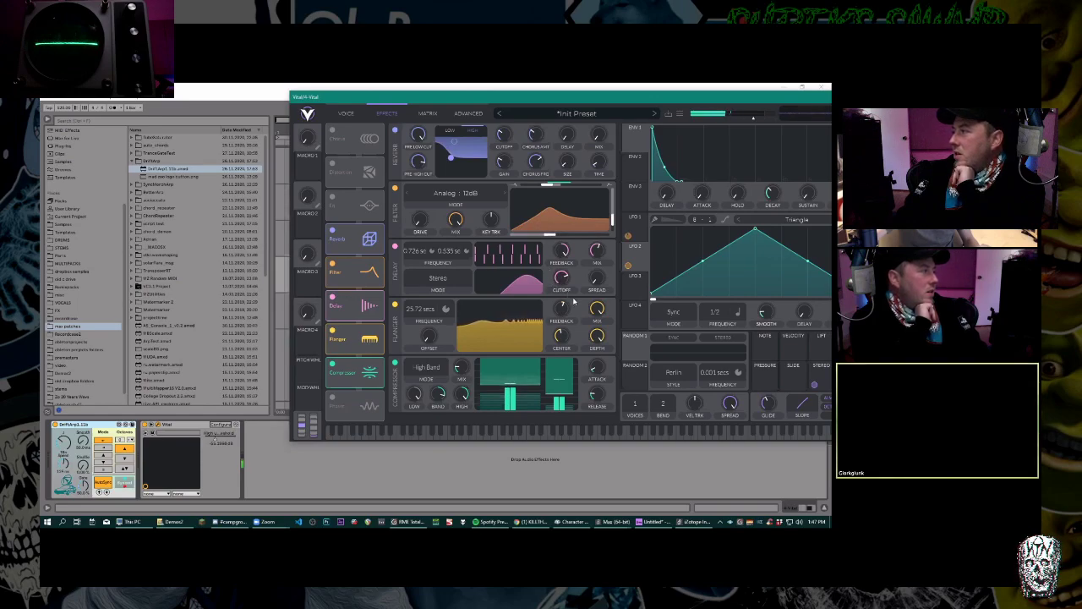
pyautogui.moveTo(563, 252); pyautogui.dragTo(569, 321)
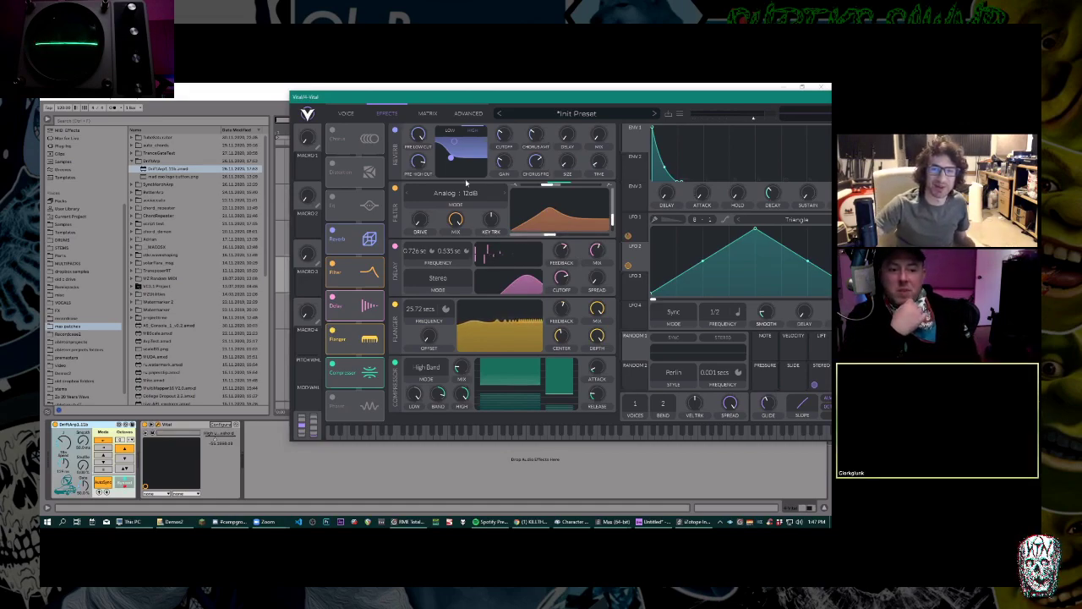
# Move the Vital window so its whole interface is in view and check its version information.
pyautogui.moveTo(363, 97); pyautogui.dragTo(236, 109)
pyautogui.click(180, 126)
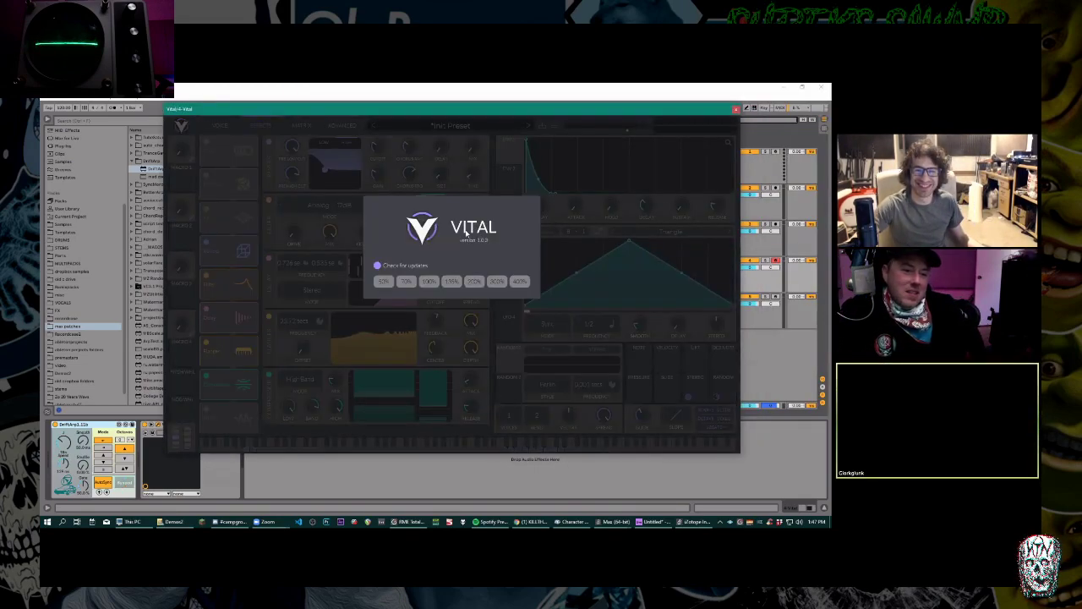
pyautogui.click(394, 179)
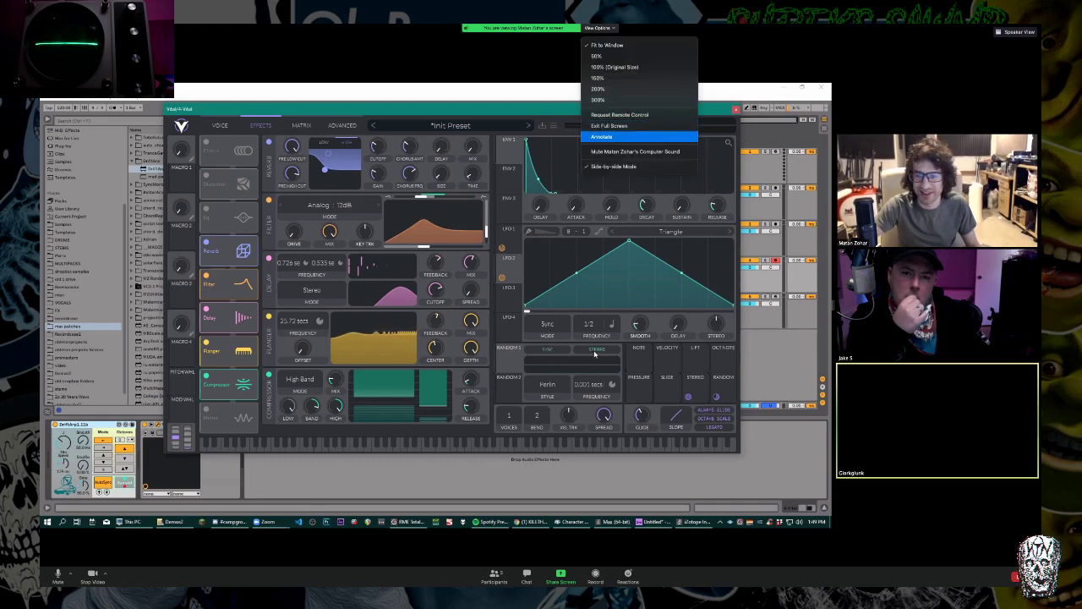
# Set the Random 1 modulator's style to Sample & Hold.
pyautogui.click(548, 385)
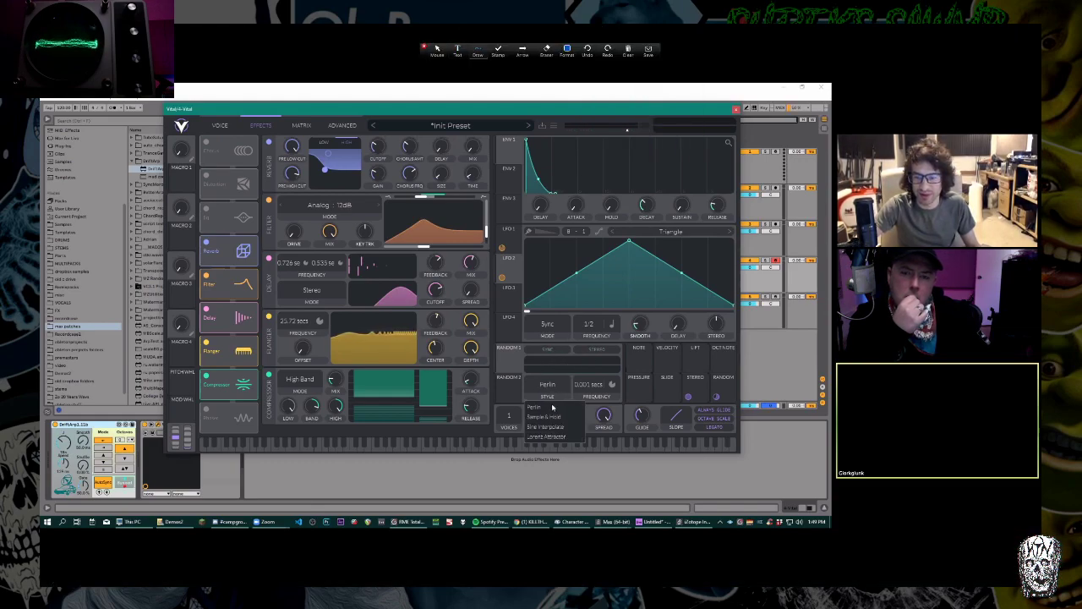
pyautogui.click(544, 416)
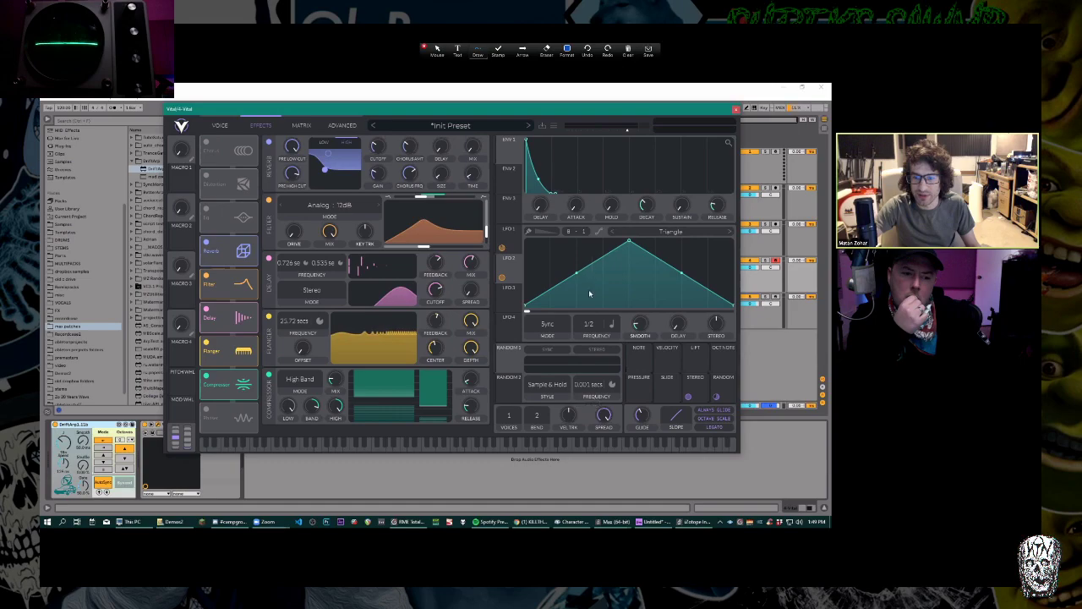
pyautogui.rightClick(554, 398)
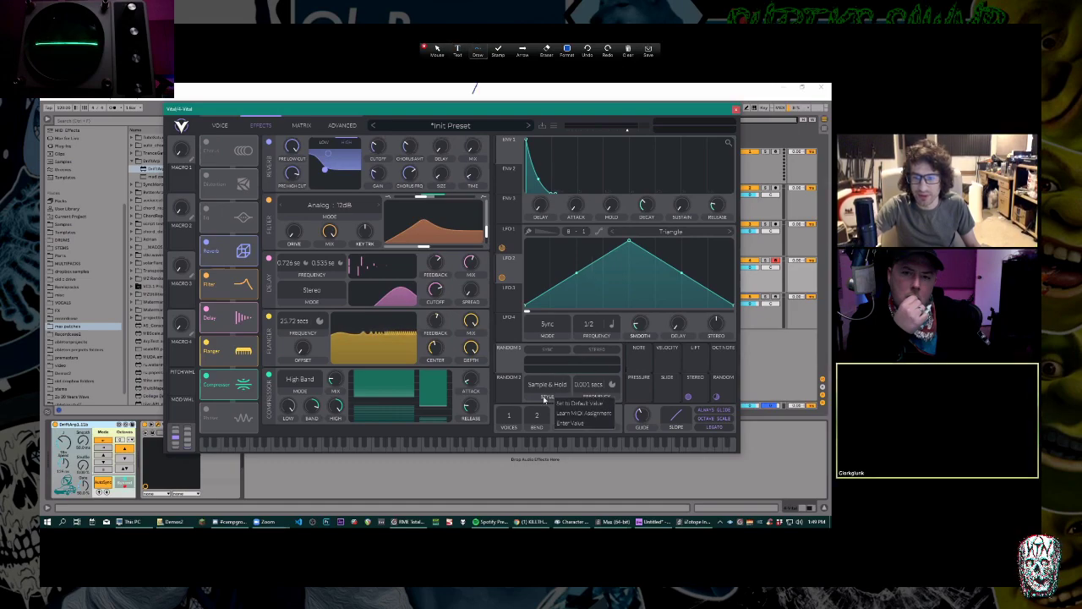
pyautogui.click(583, 412)
pyautogui.rightClick(556, 352)
pyautogui.click(592, 352)
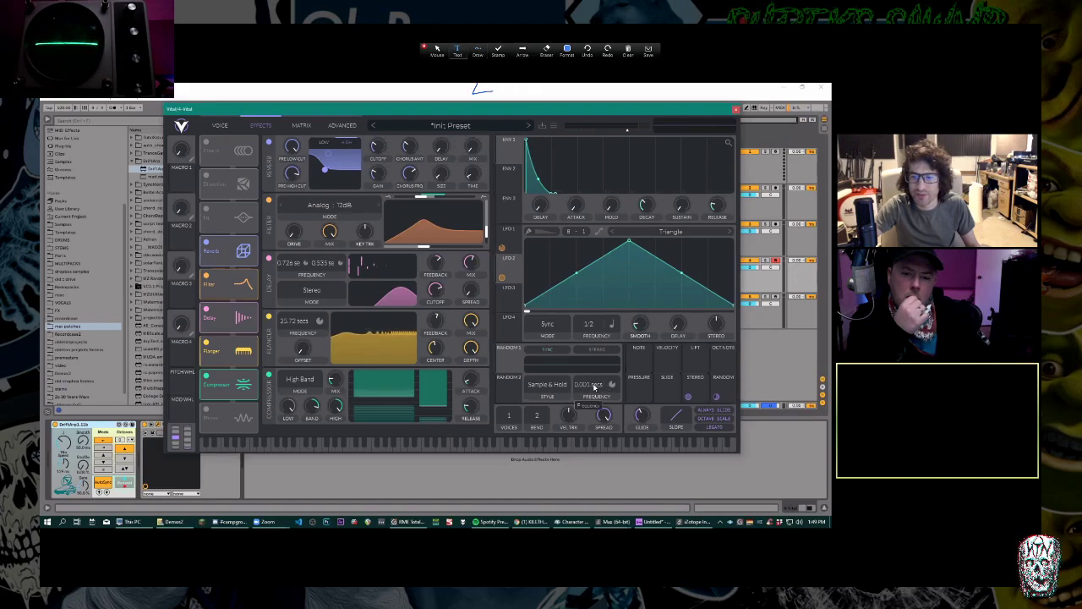
# Switch Random 1's frequency to Tempo sync and lower it to Freeze.
pyautogui.rightClick(595, 388)
pyautogui.click(593, 391)
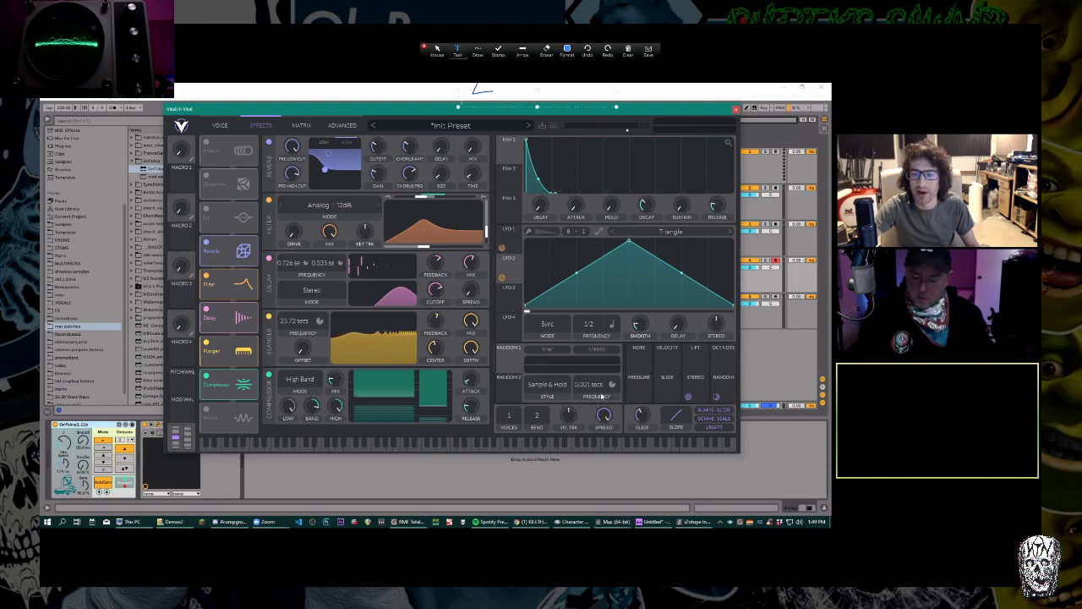
pyautogui.click(611, 384)
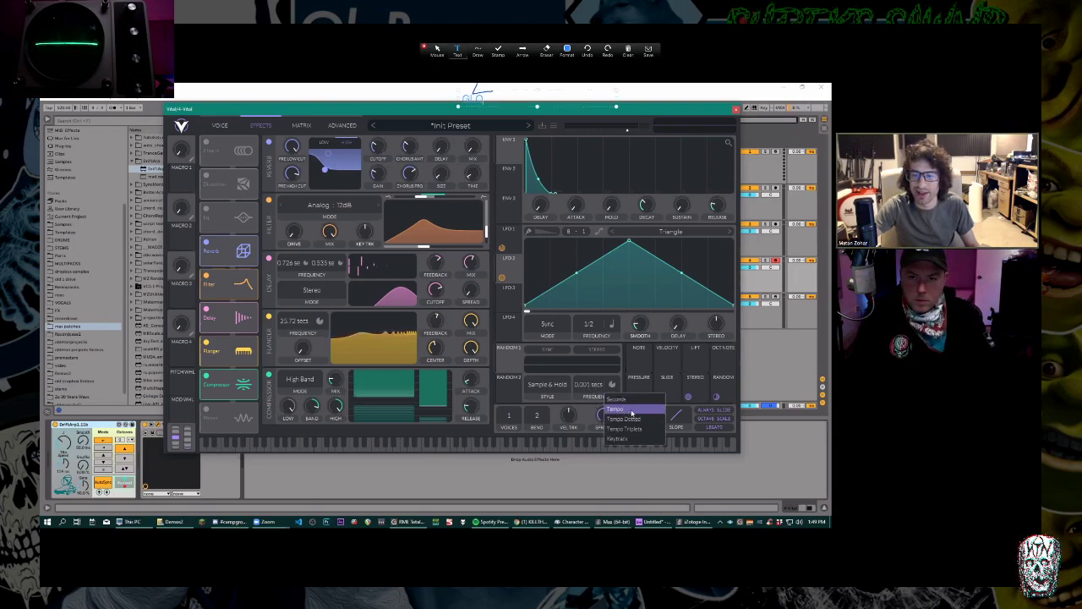
pyautogui.click(623, 409)
pyautogui.scroll(-4, 598, 391)
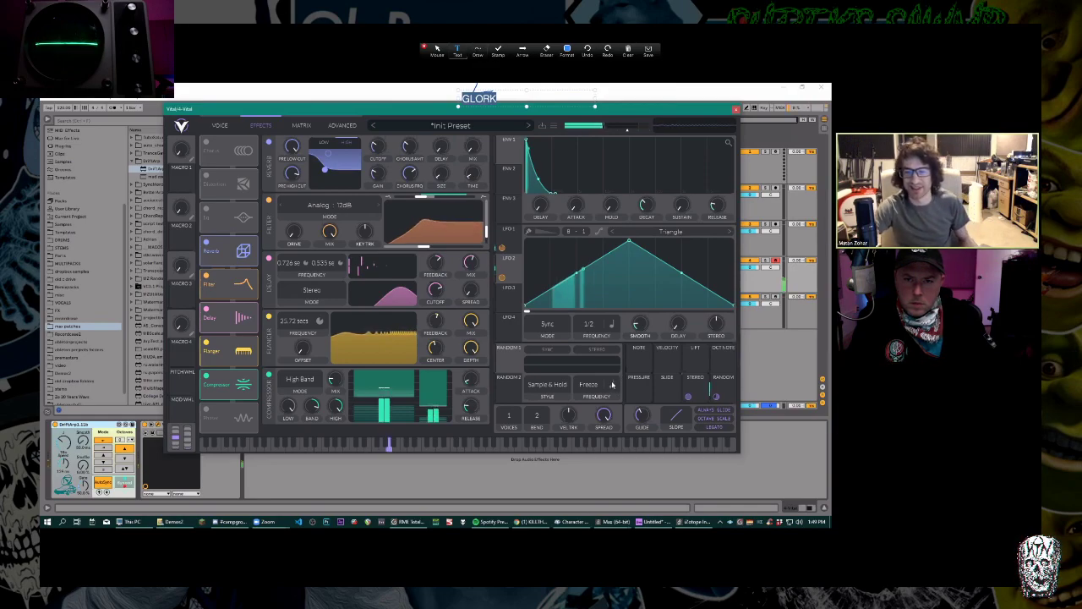
# Assign Random 1 as a modulator of the reverb mix and restore the meeting's full-screen view.
pyautogui.moveTo(525, 311); pyautogui.dragTo(474, 145)
pyautogui.press('Escape')
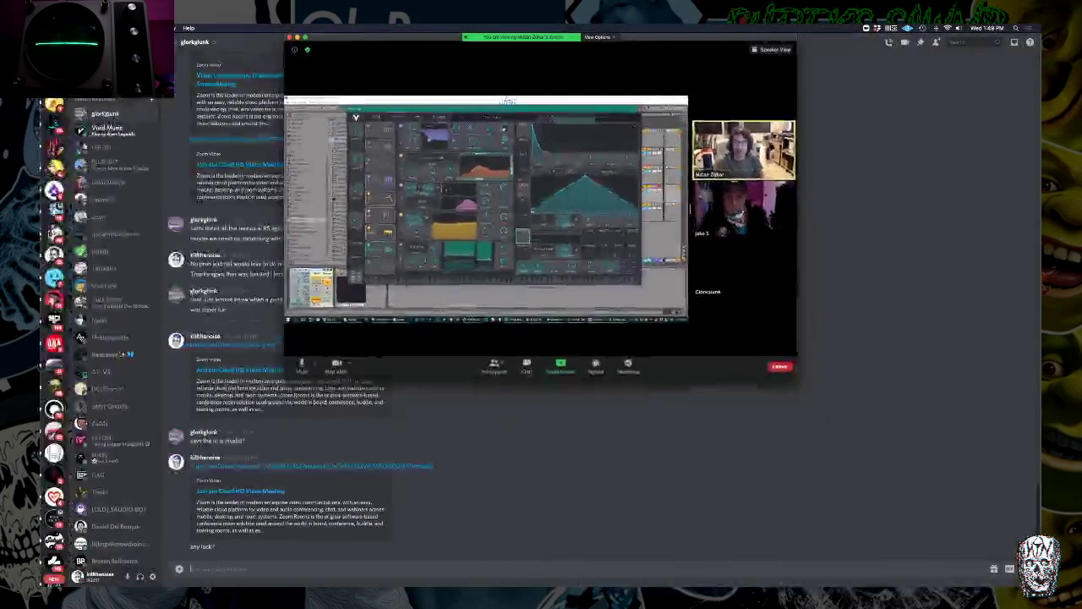
pyautogui.press('super+shift+f')
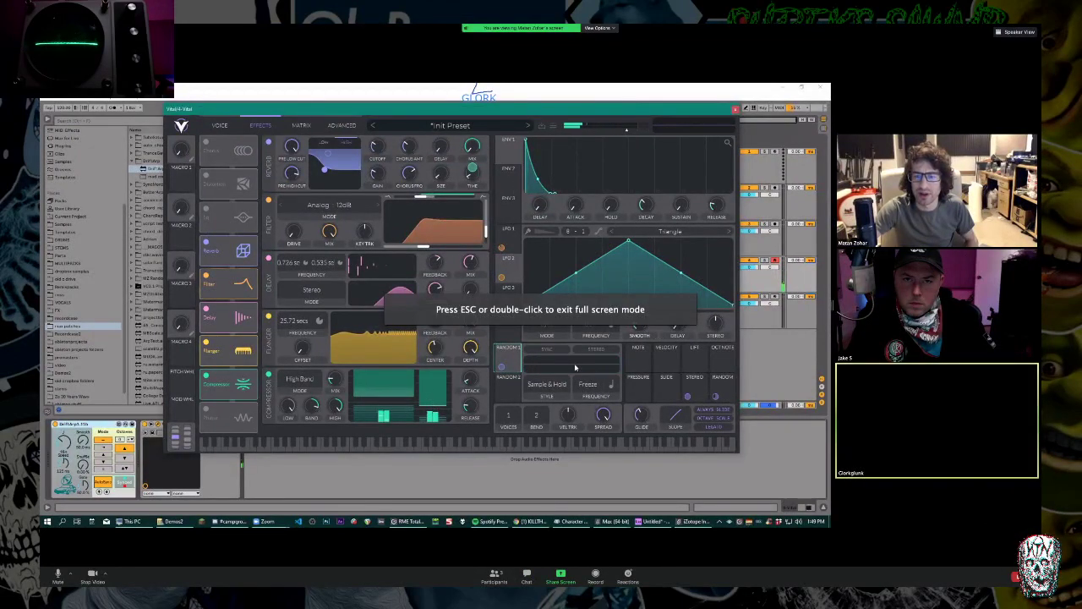
# Annotate the shared screen with a participant's nickname in pink text at font size 72, and raise the reverb mix.
pyautogui.click(599, 28)
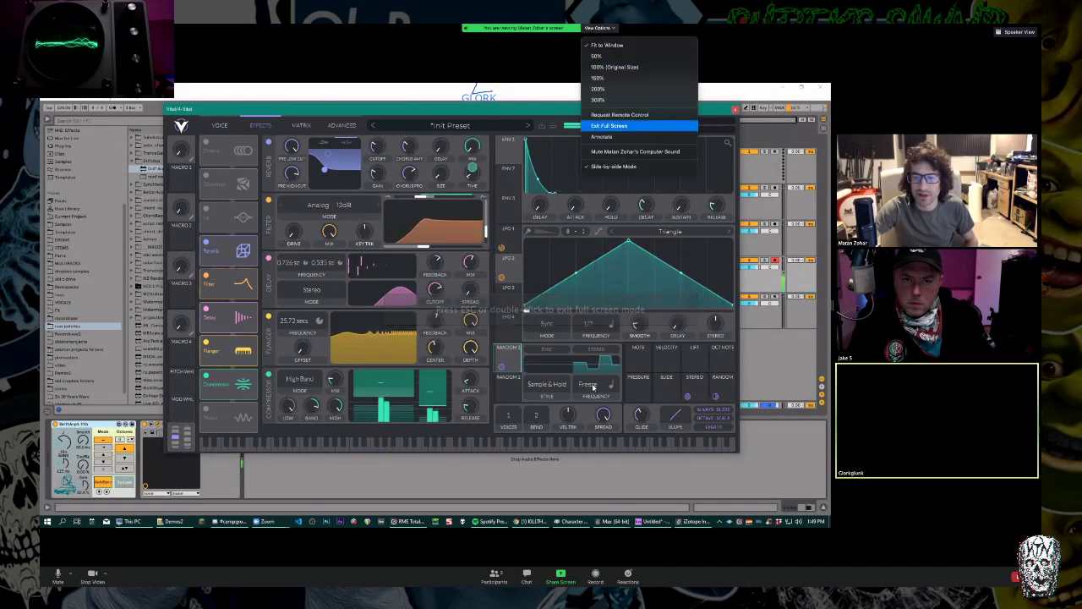
pyautogui.click(602, 136)
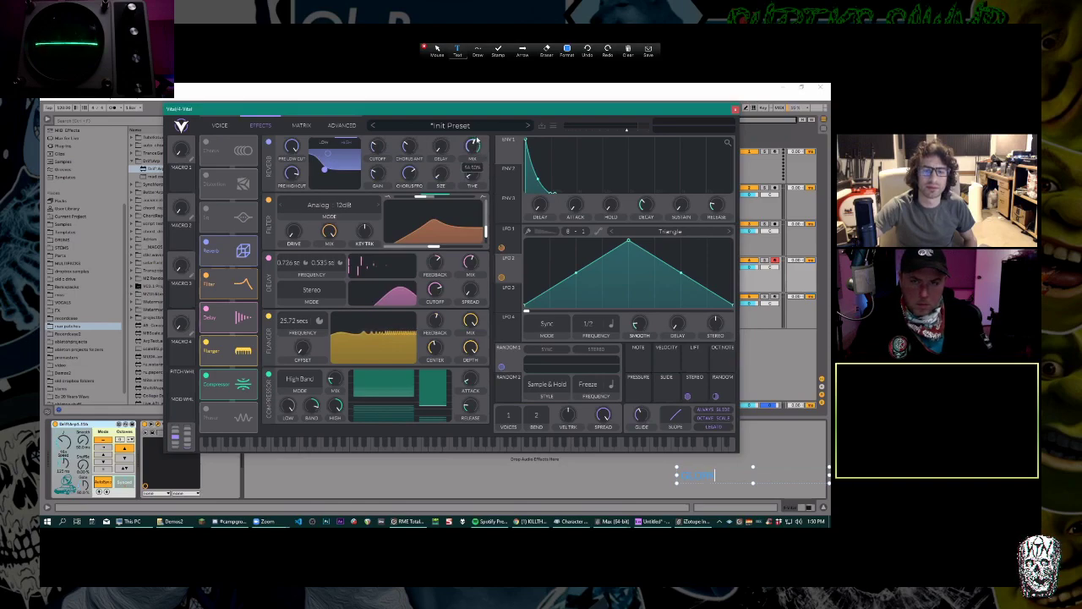
pyautogui.moveTo(475, 147)
pyautogui.mouseDown()
pyautogui.moveTo(477, 168)
pyautogui.moveTo(482, 126)
pyautogui.mouseUp()
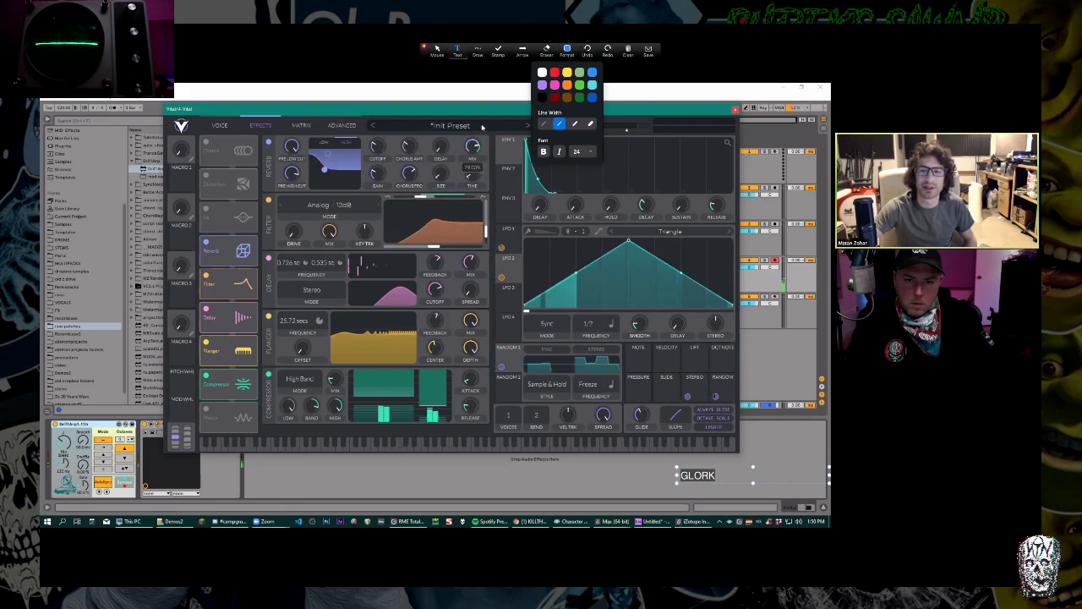
pyautogui.click(581, 151)
pyautogui.click(582, 233)
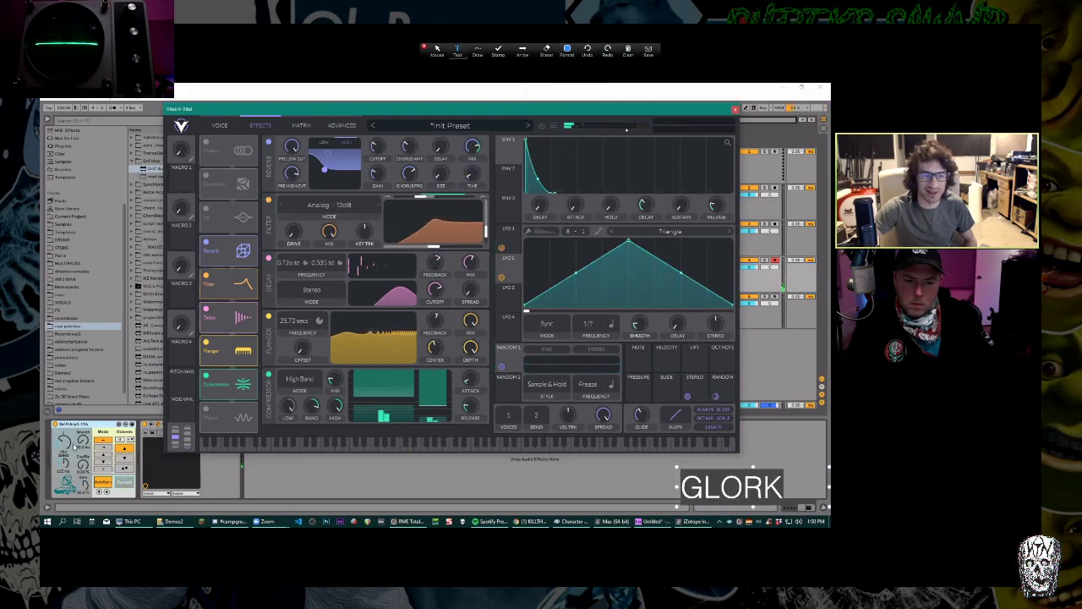
pyautogui.click(567, 51)
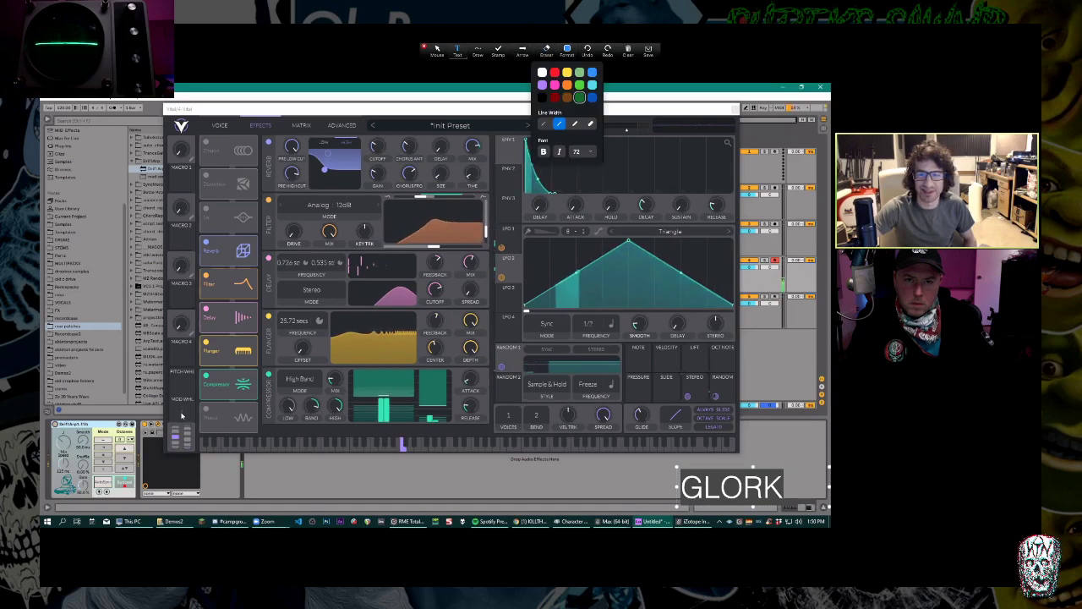
pyautogui.click(437, 51)
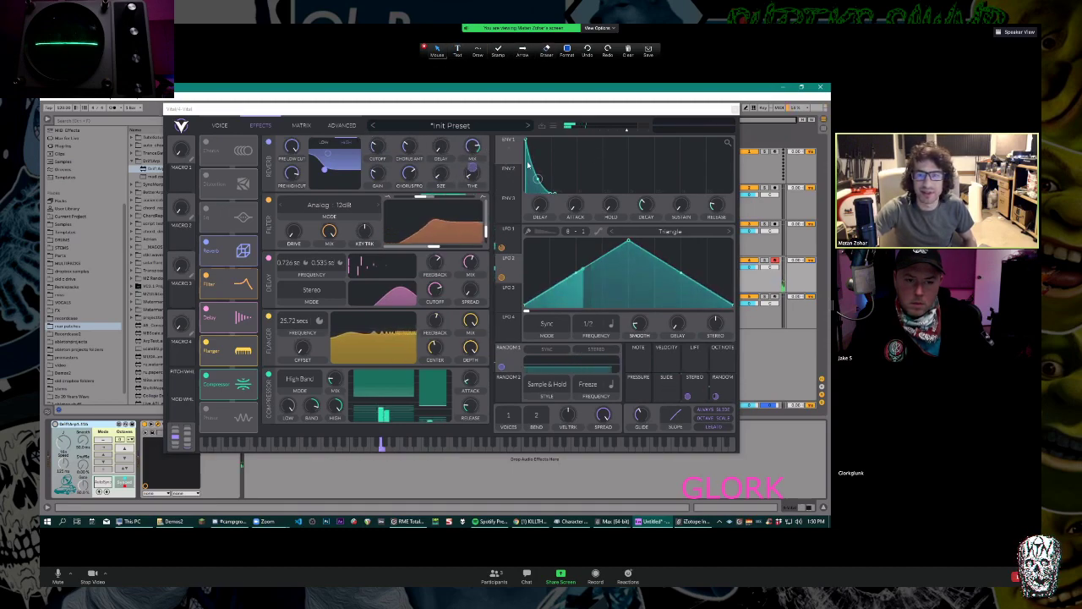
# Reshape Envelope 1 by trying a slower attack and longer decay, ending with an instant attack and full sustain.
pyautogui.moveTo(528, 143); pyautogui.dragTo(505, 128)
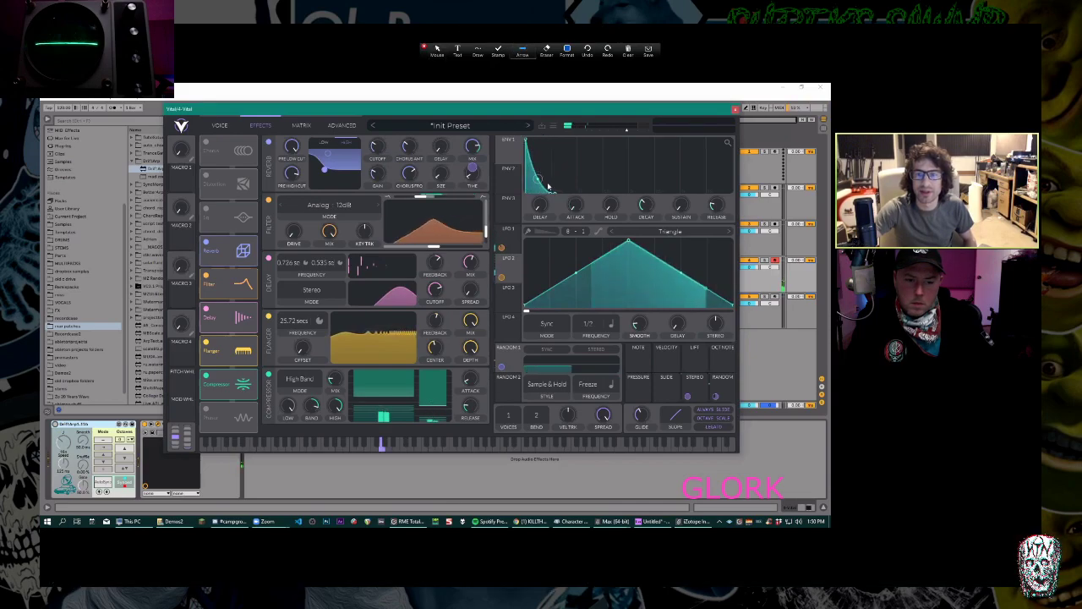
pyautogui.moveTo(550, 190); pyautogui.dragTo(579, 190)
pyautogui.moveTo(526, 144); pyautogui.dragTo(547, 154)
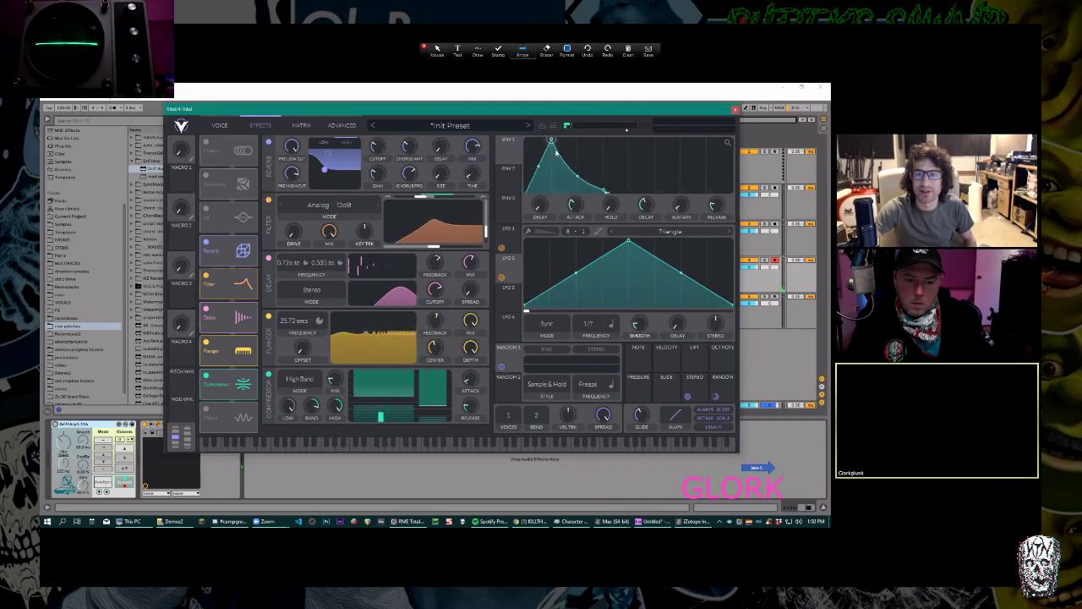
pyautogui.moveTo(603, 191); pyautogui.dragTo(526, 140)
pyautogui.moveTo(595, 140); pyautogui.dragTo(577, 140)
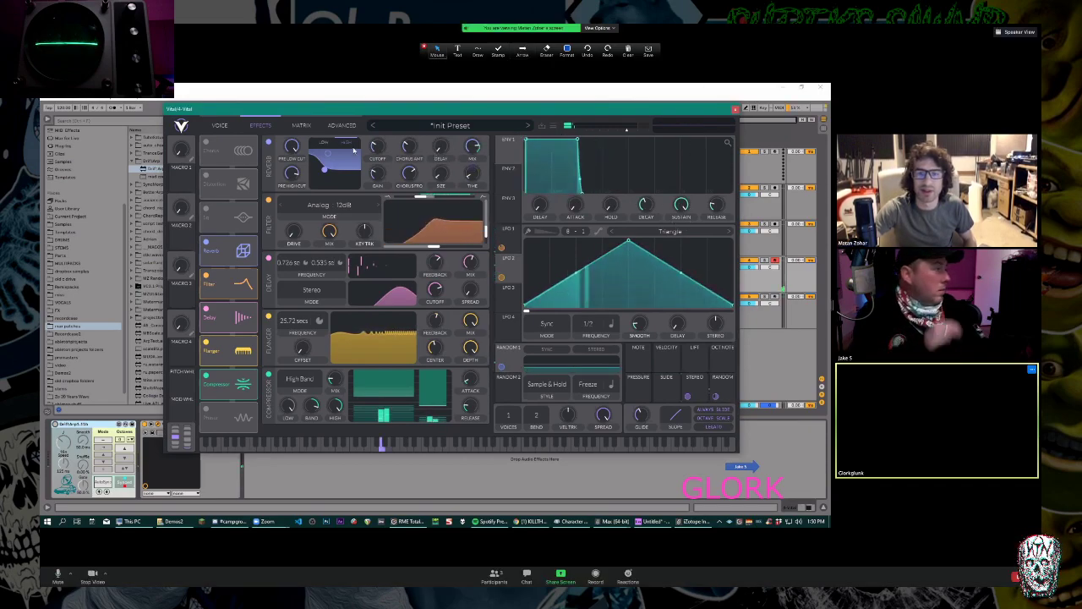
# Adjust Random 1's modulation amount on the reverb mix and display the oscillator and filter page.
pyautogui.moveTo(476, 195); pyautogui.dragTo(481, 205)
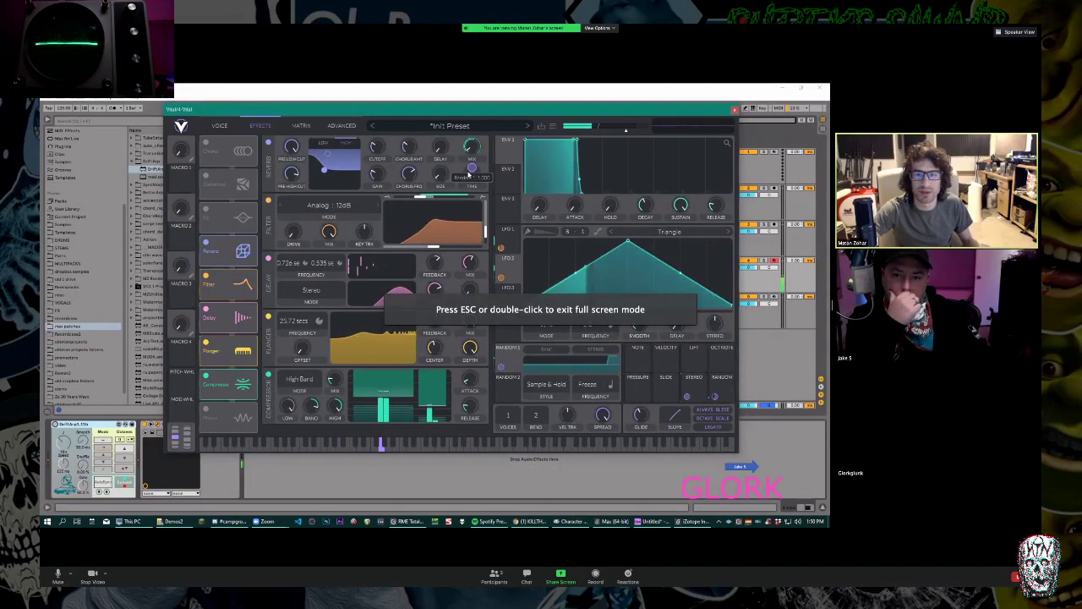
pyautogui.click(220, 126)
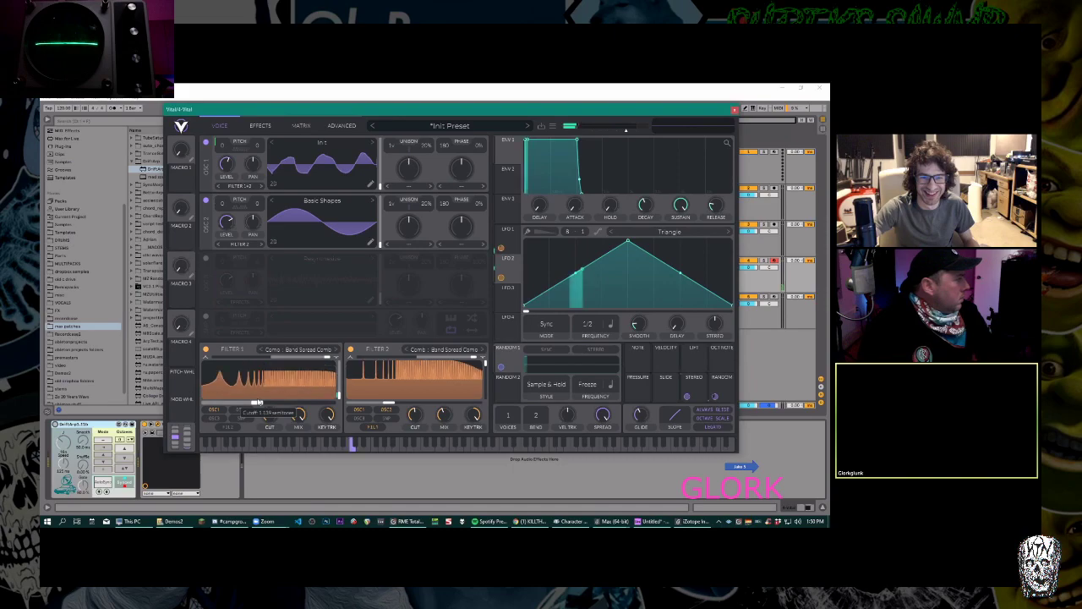
# Raise the cutoffs of both comb filters while the patch plays, and bring up the meeting's annotation tools.
pyautogui.moveTo(267, 404); pyautogui.dragTo(265, 402)
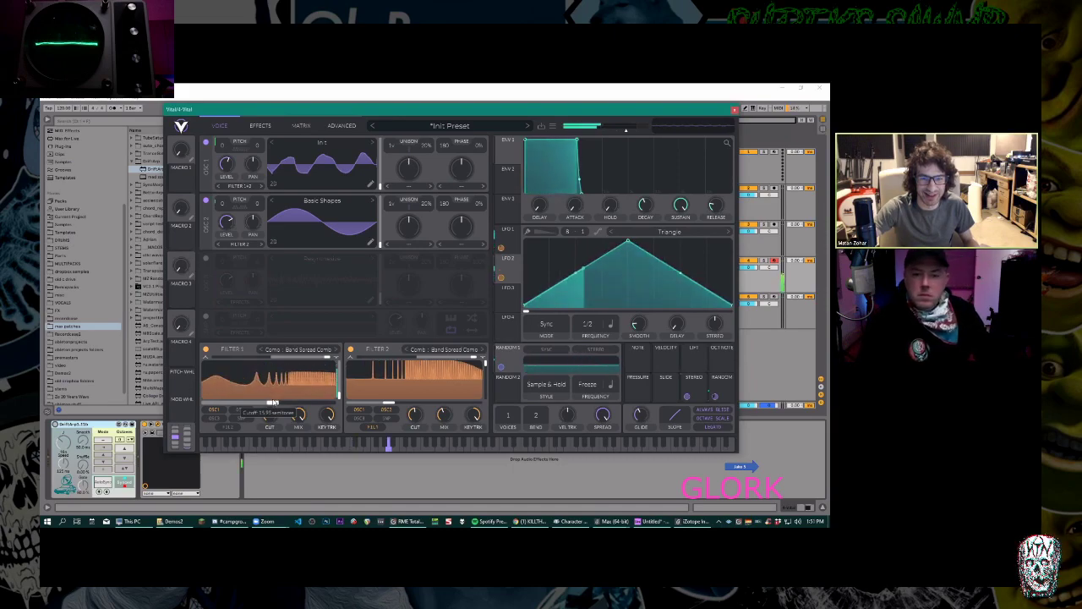
pyautogui.moveTo(389, 406); pyautogui.dragTo(453, 403)
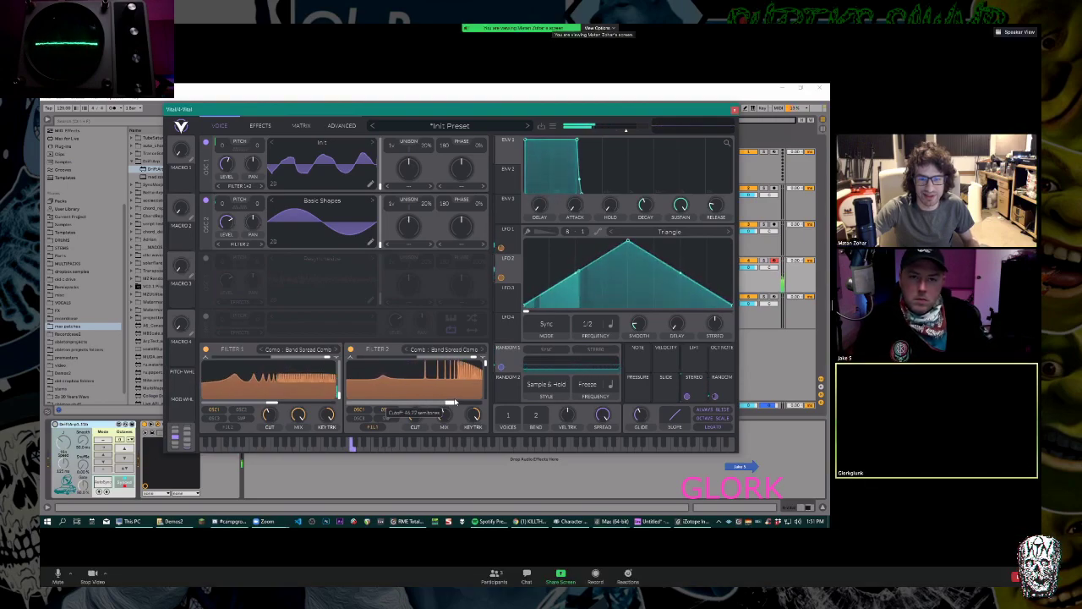
pyautogui.click(598, 28)
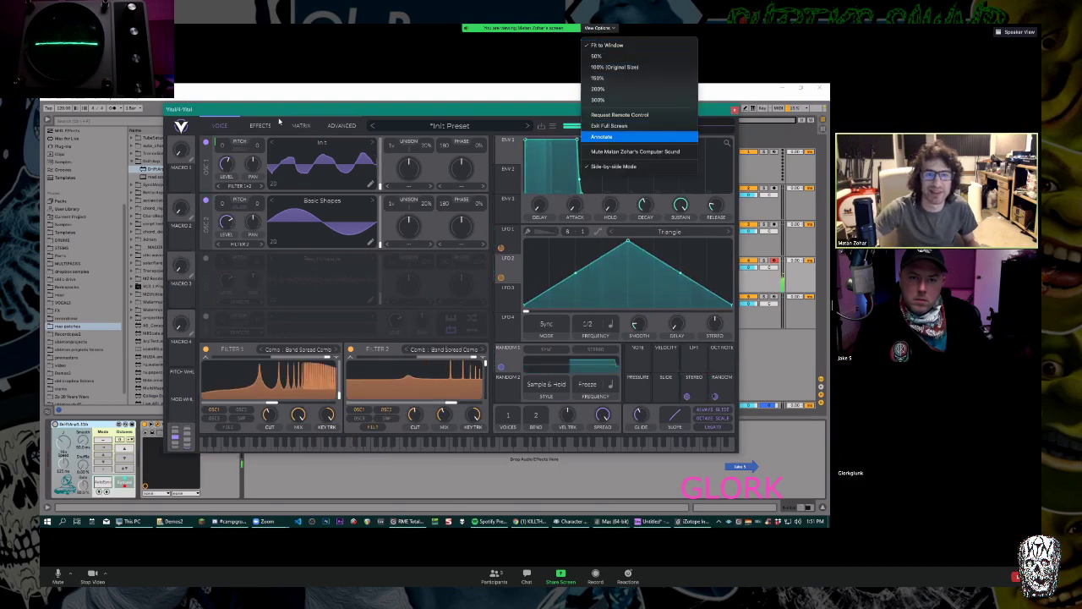
pyautogui.click(602, 136)
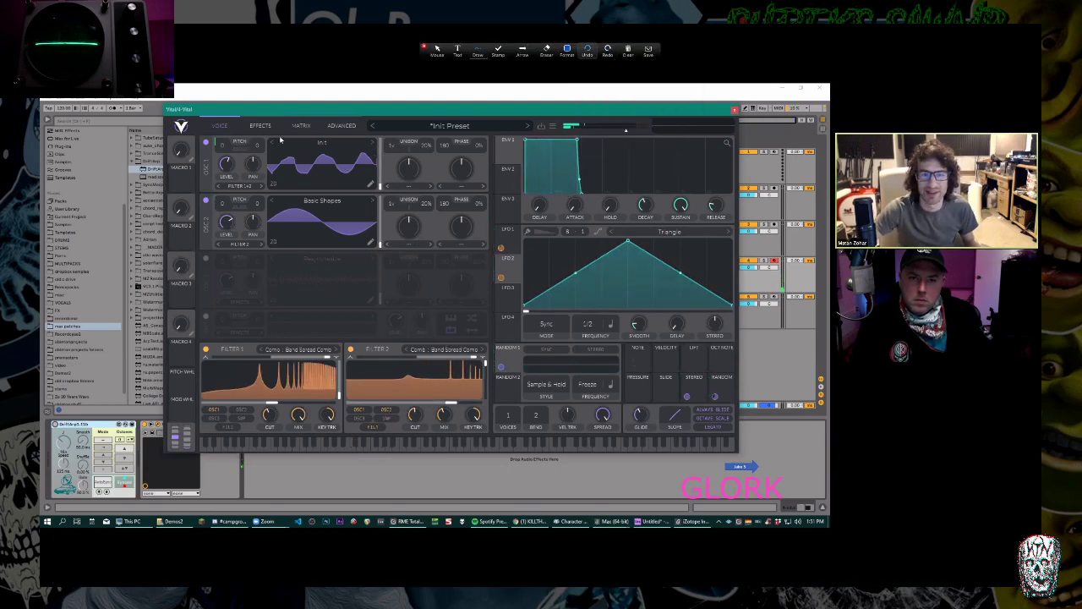
# Turn on the chorus in the effects chain and return to the oscillator and filter page.
pyautogui.click(255, 125)
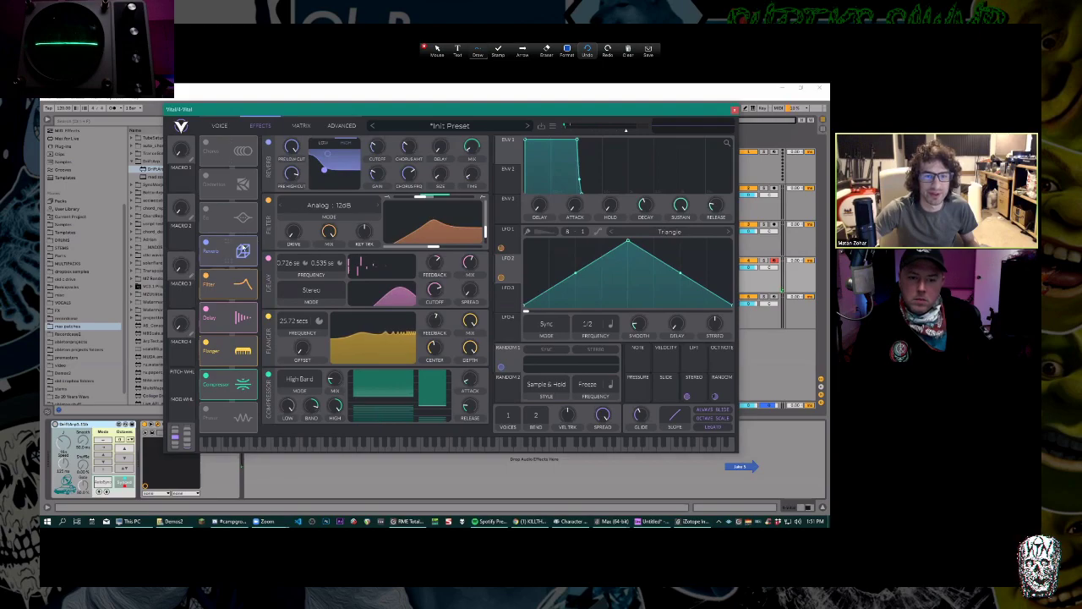
pyautogui.click(205, 145)
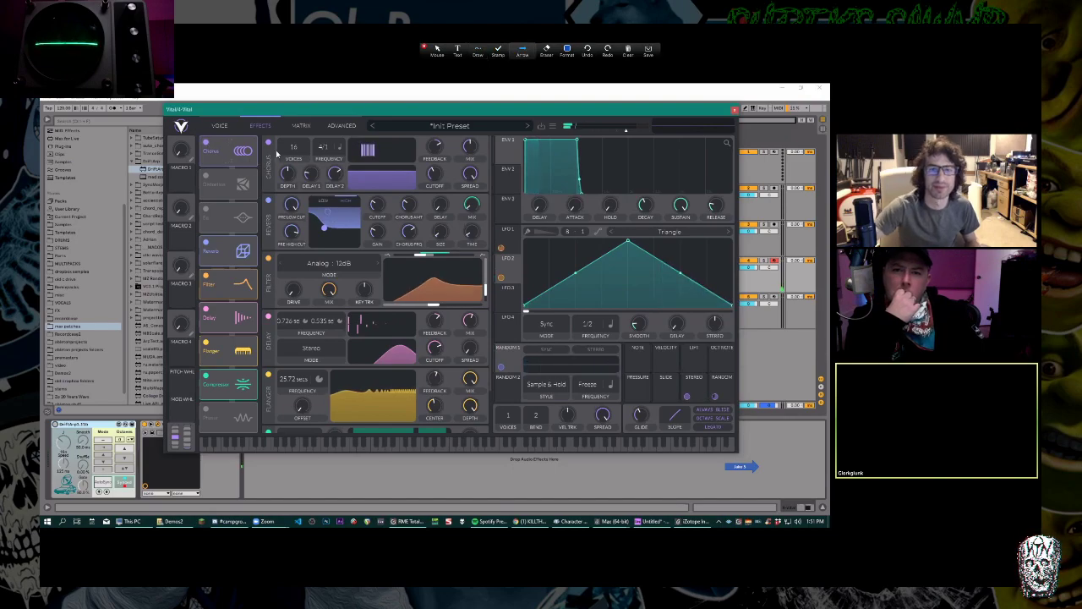
pyautogui.click(221, 126)
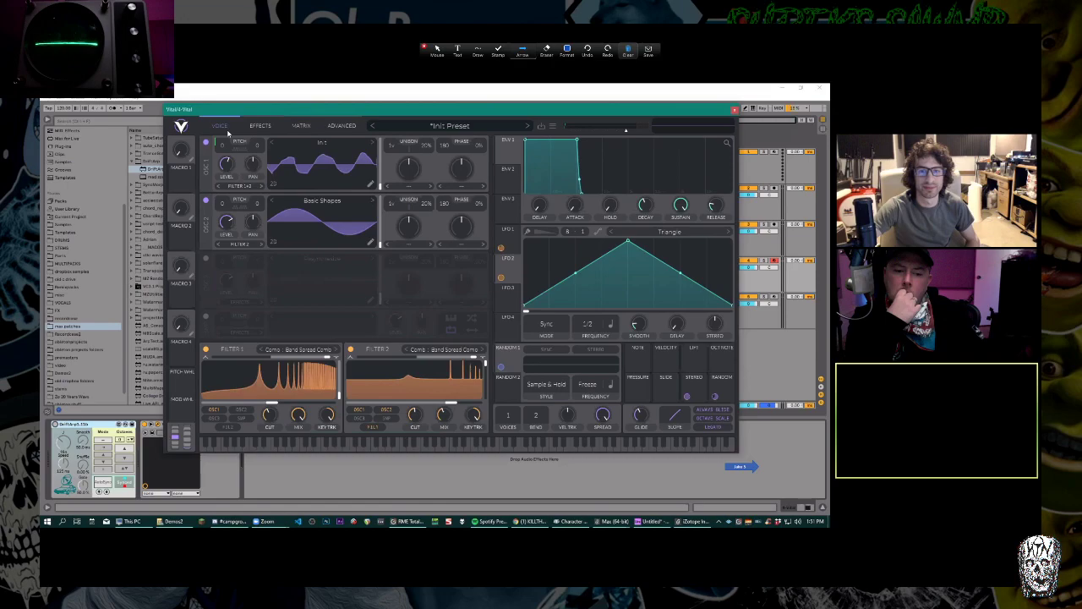
# Set oscillator 1's spectral morph to Shepard Tone and vary its amount, ending at 50%.
pyautogui.click(412, 186)
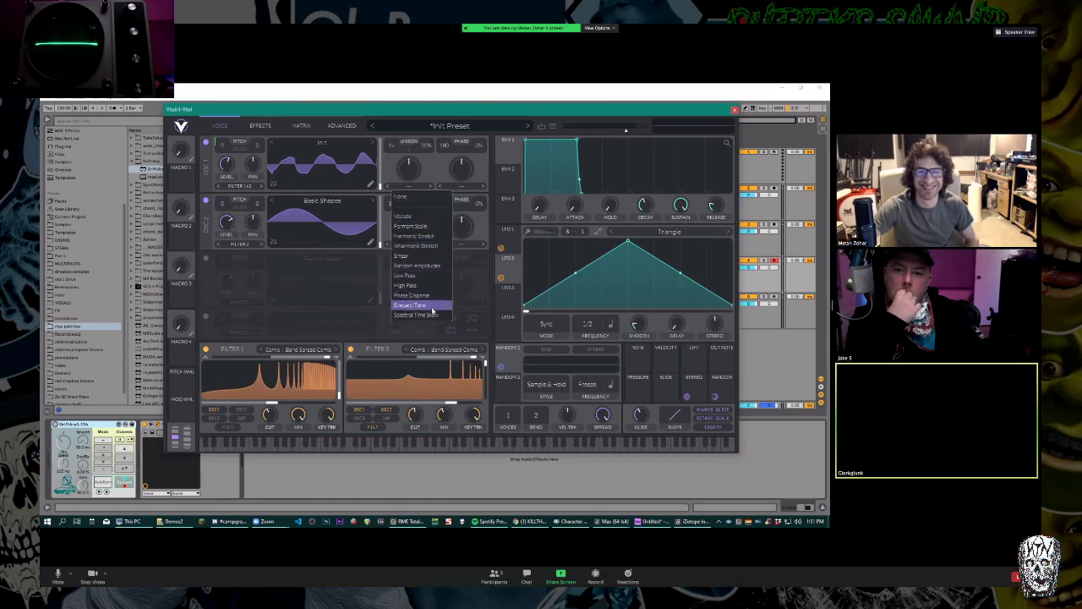
pyautogui.click(432, 312)
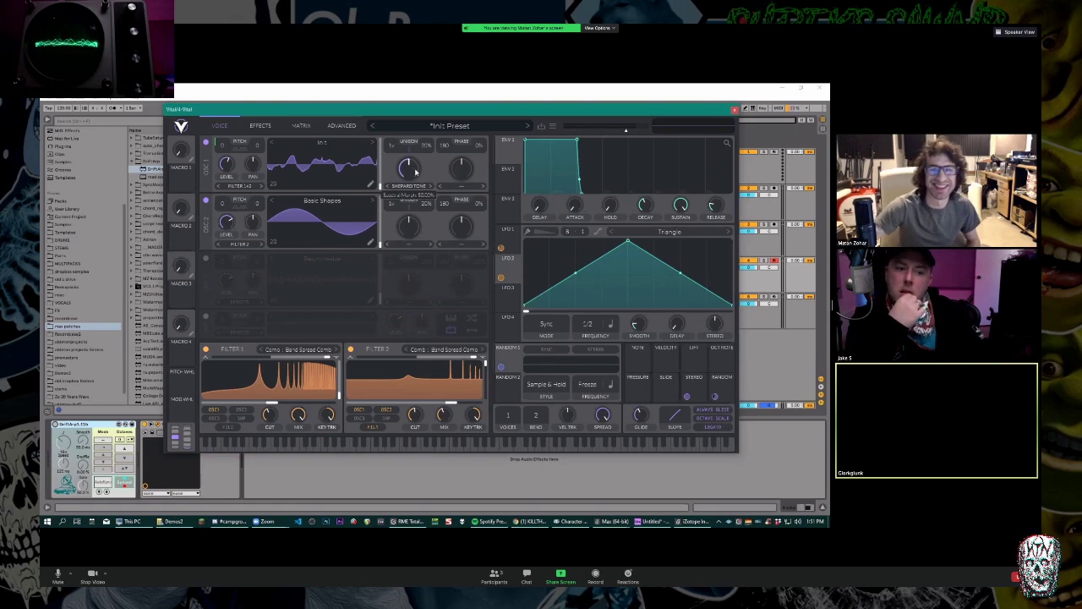
pyautogui.scroll(3, 414, 171)
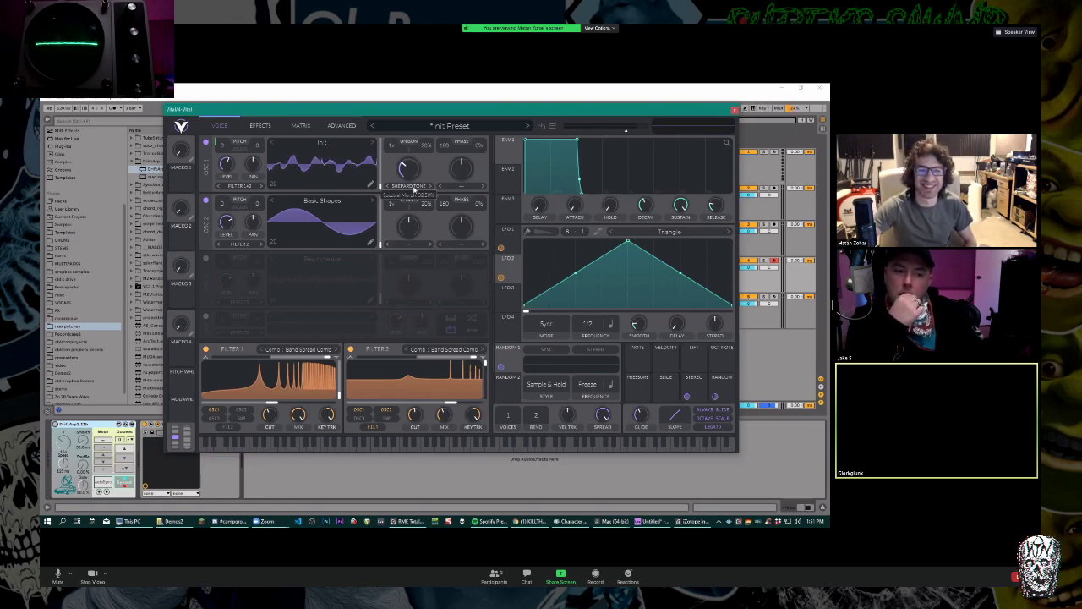
pyautogui.scroll(-4, 419, 169)
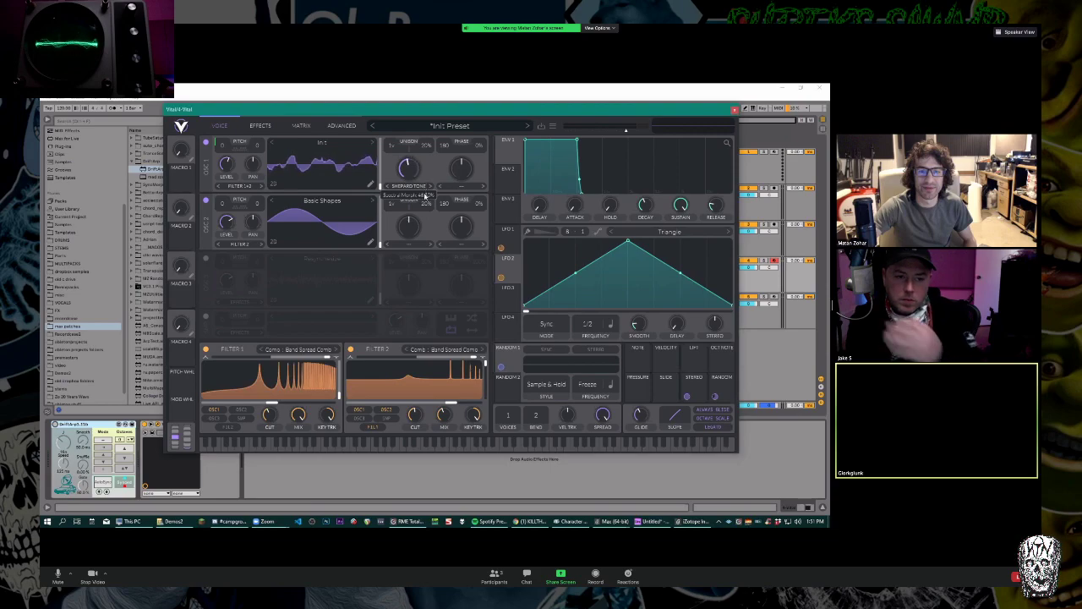
pyautogui.moveTo(412, 165); pyautogui.dragTo(413, 173)
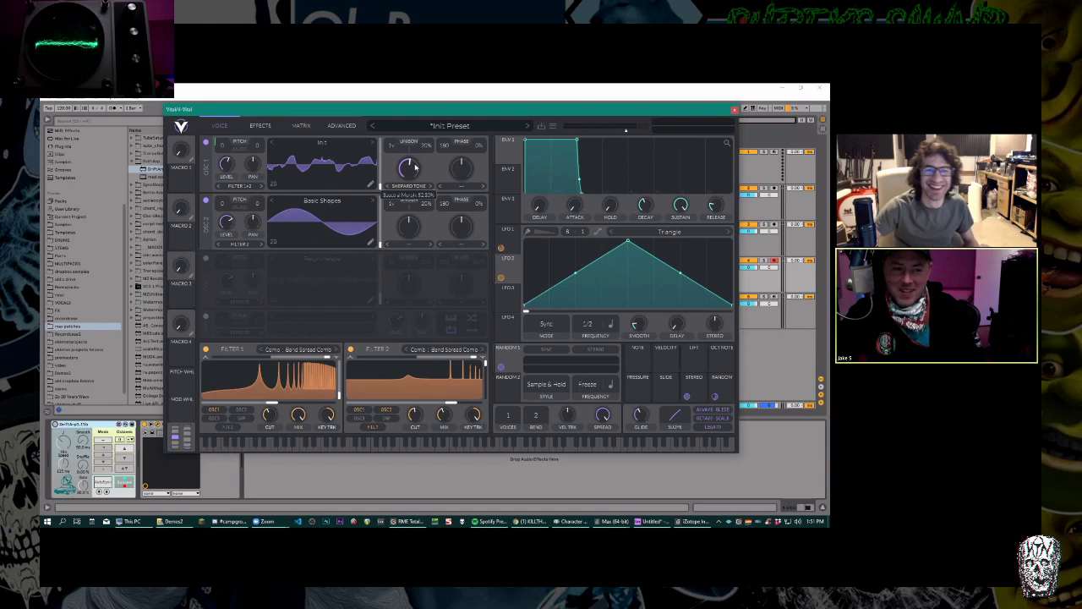
pyautogui.moveTo(412, 174); pyautogui.dragTo(416, 139)
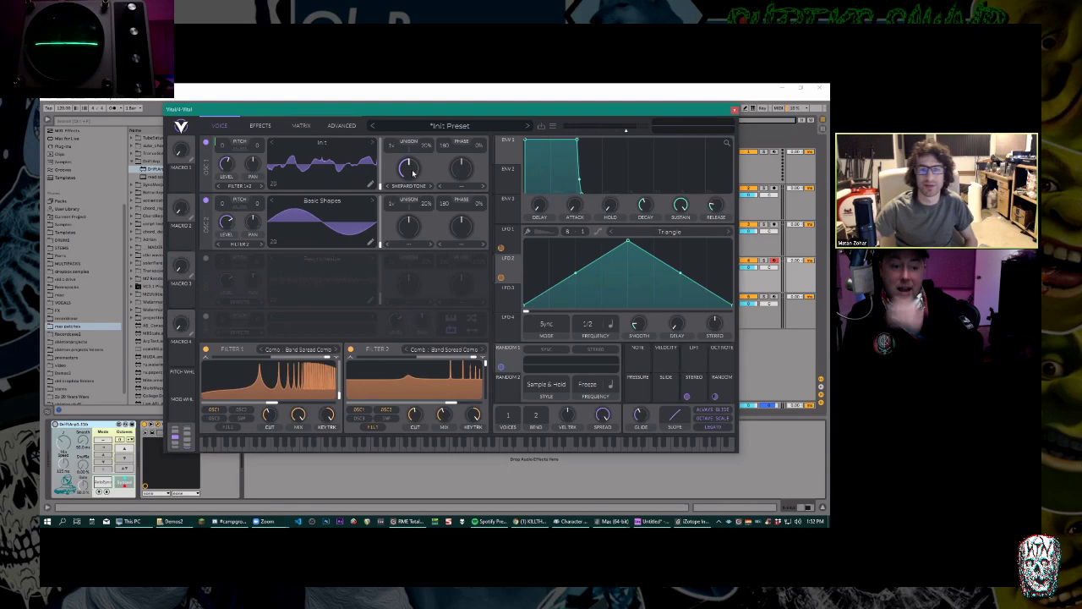
# Raise the reverb's shelf cutoff and gain, set the reverb mix to 0%, and display the oscillator page.
pyautogui.click(260, 126)
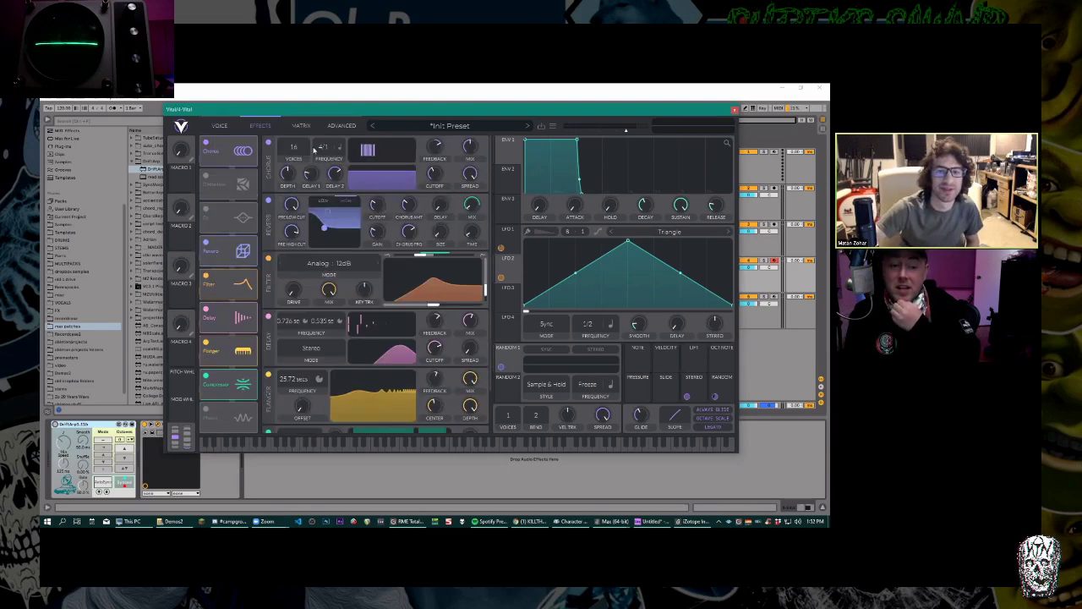
pyautogui.moveTo(323, 234); pyautogui.dragTo(349, 215)
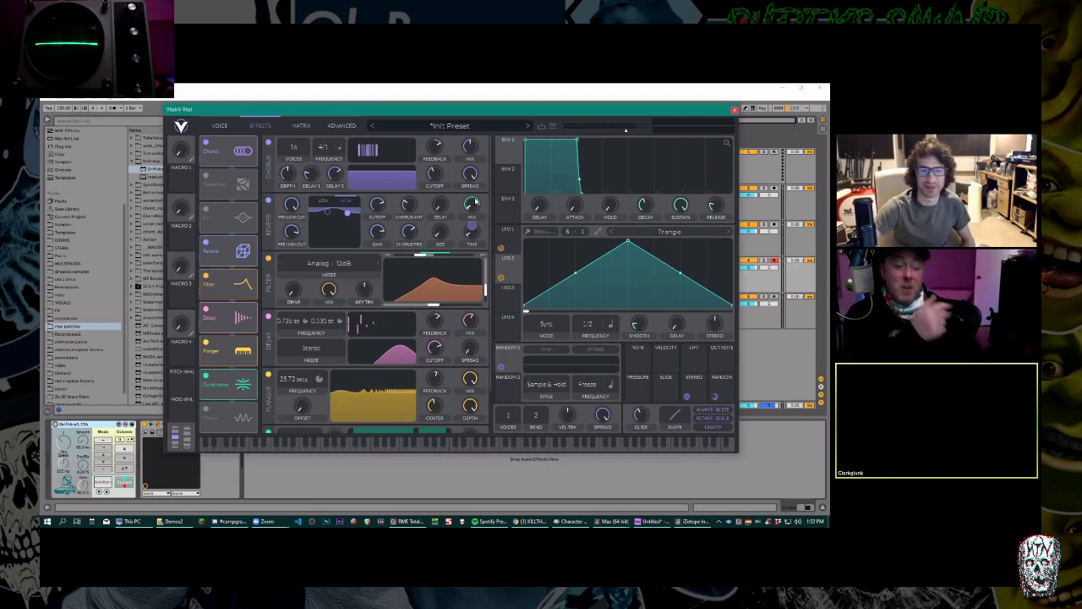
pyautogui.moveTo(473, 207); pyautogui.dragTo(472, 215)
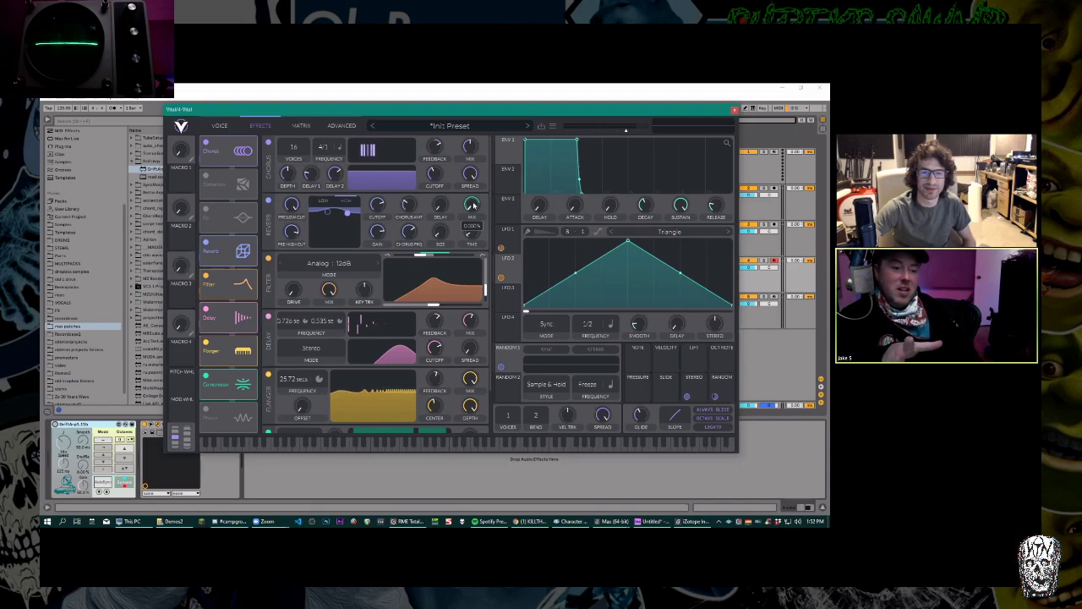
pyautogui.click(220, 126)
pyautogui.moveTo(413, 175)
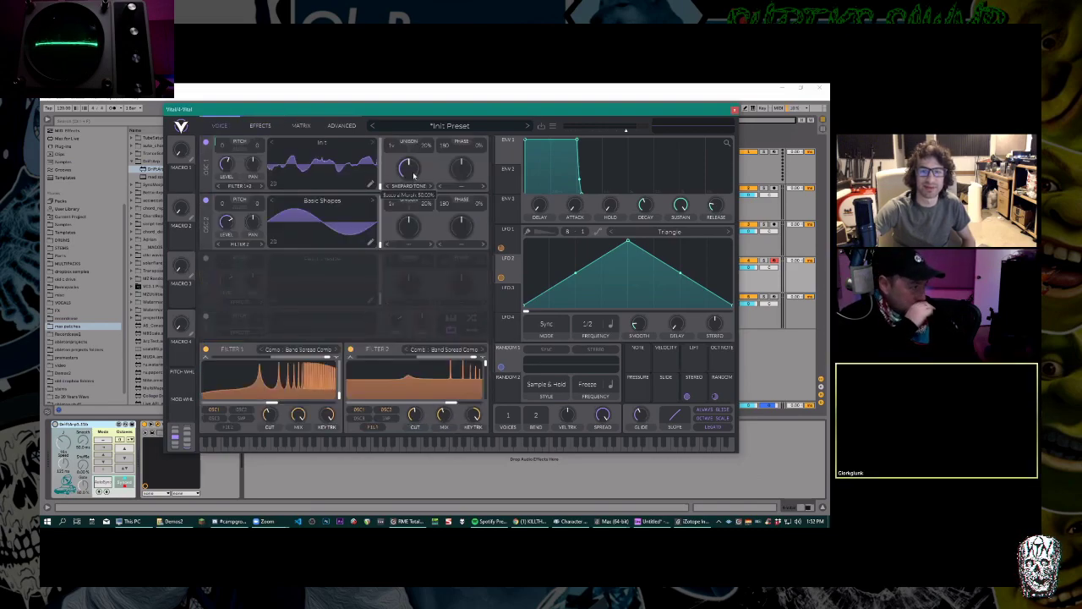
pyautogui.click(301, 126)
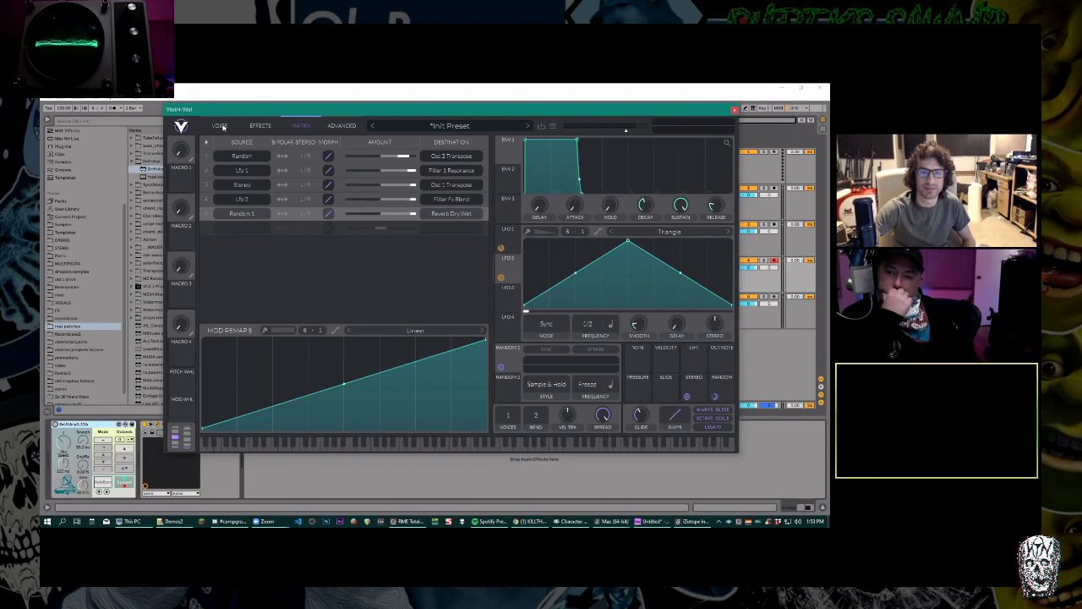
pyautogui.click(250, 230)
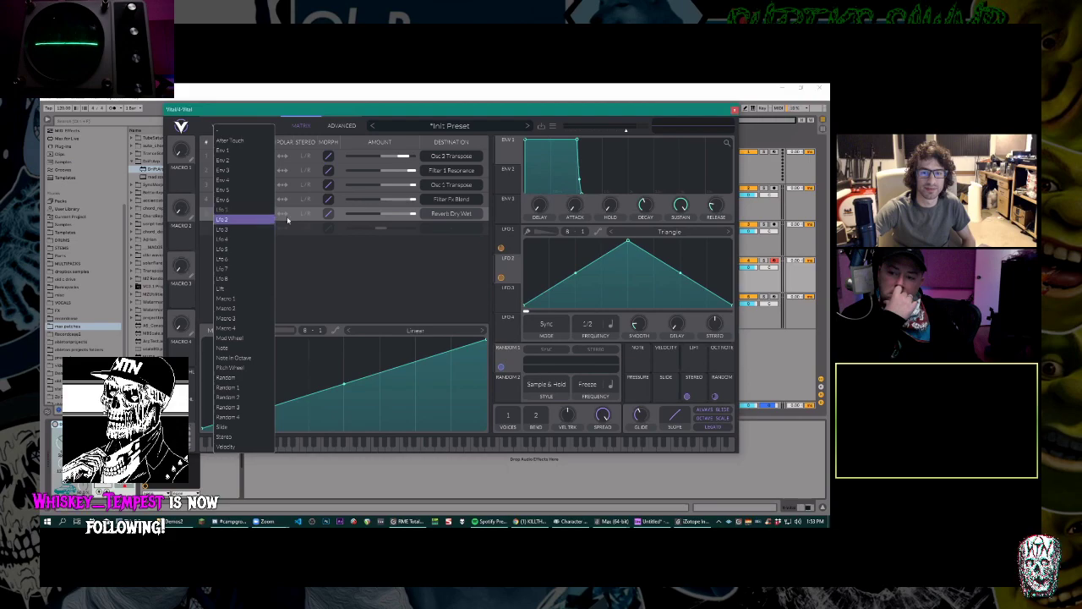
pyautogui.click(325, 243)
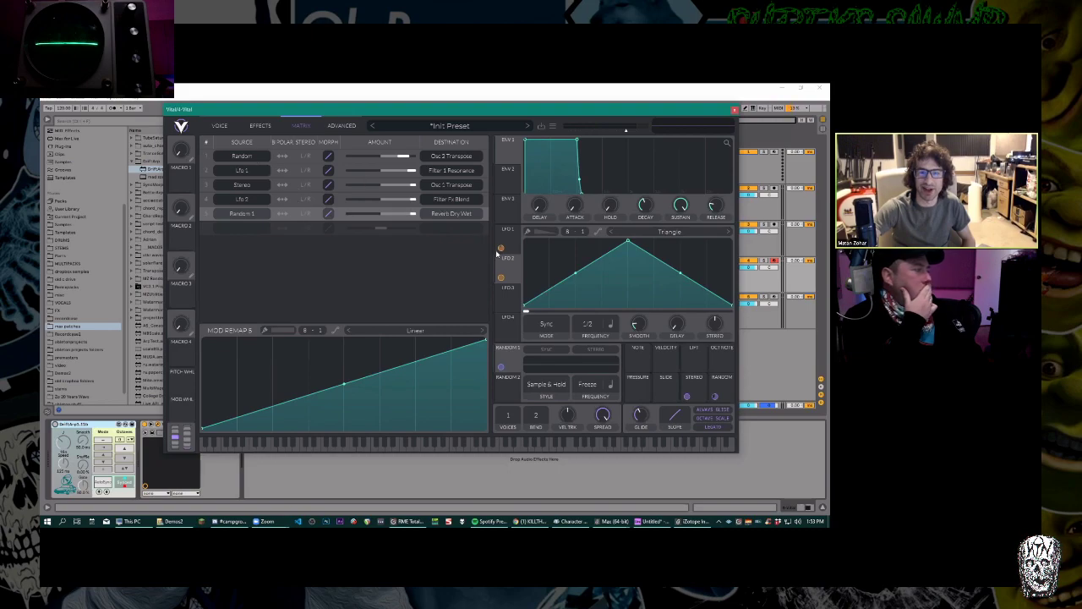
pyautogui.click(219, 126)
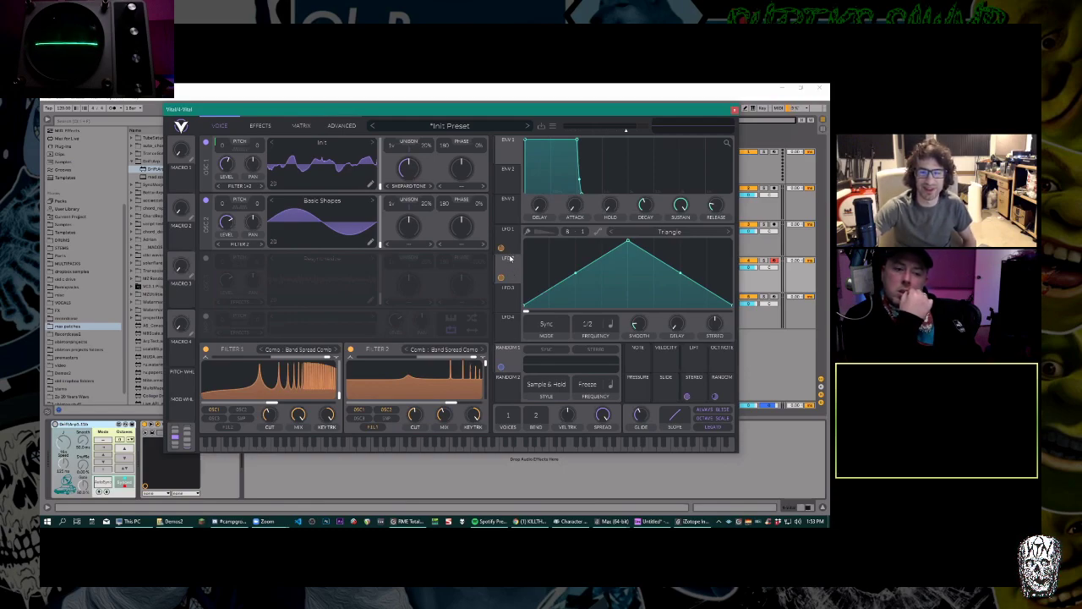
# Assign LFO 2 as a modulator of oscillator 2's spectral morph amount.
pyautogui.moveTo(501, 276); pyautogui.dragTo(408, 227)
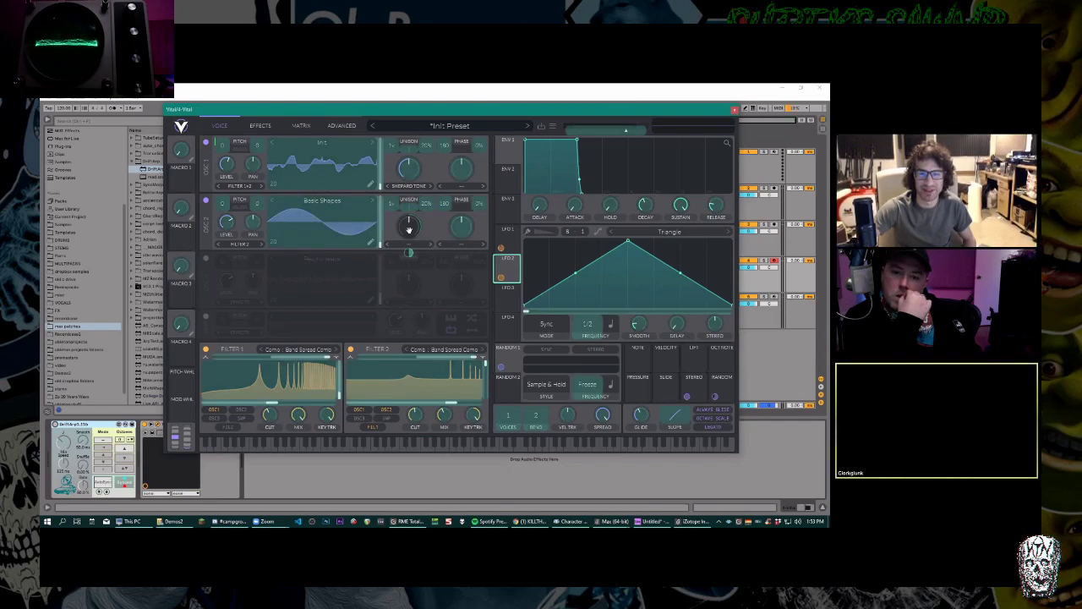
pyautogui.moveTo(407, 228)
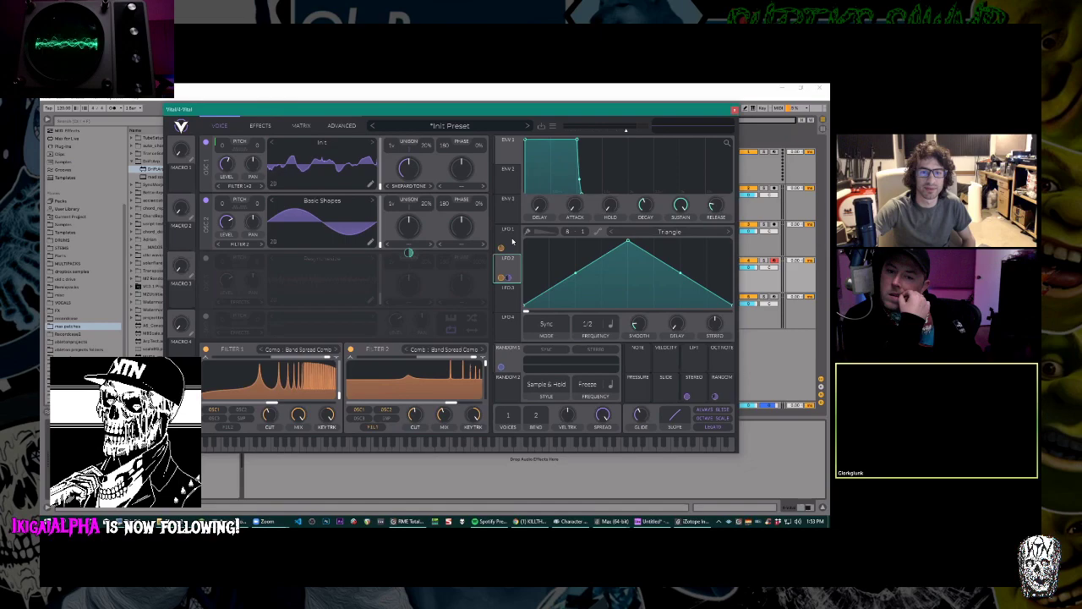
pyautogui.rightClick(340, 211)
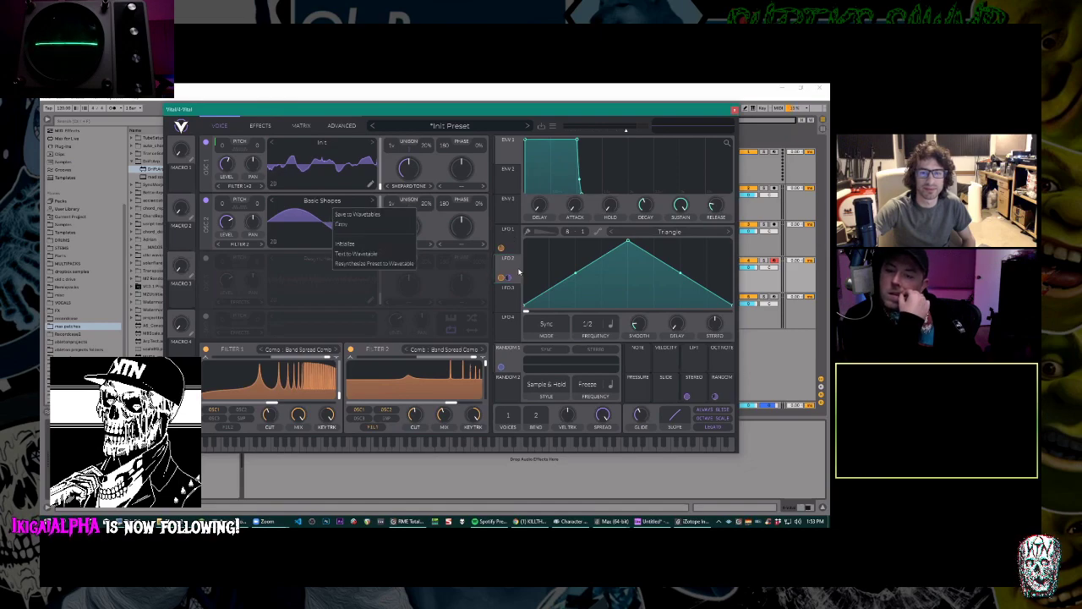
# Assign LFO 3 to modulate the amount of LFO 2's existing modulation on the effects filter blend.
pyautogui.click(508, 300)
pyautogui.moveTo(504, 277); pyautogui.dragTo(507, 268)
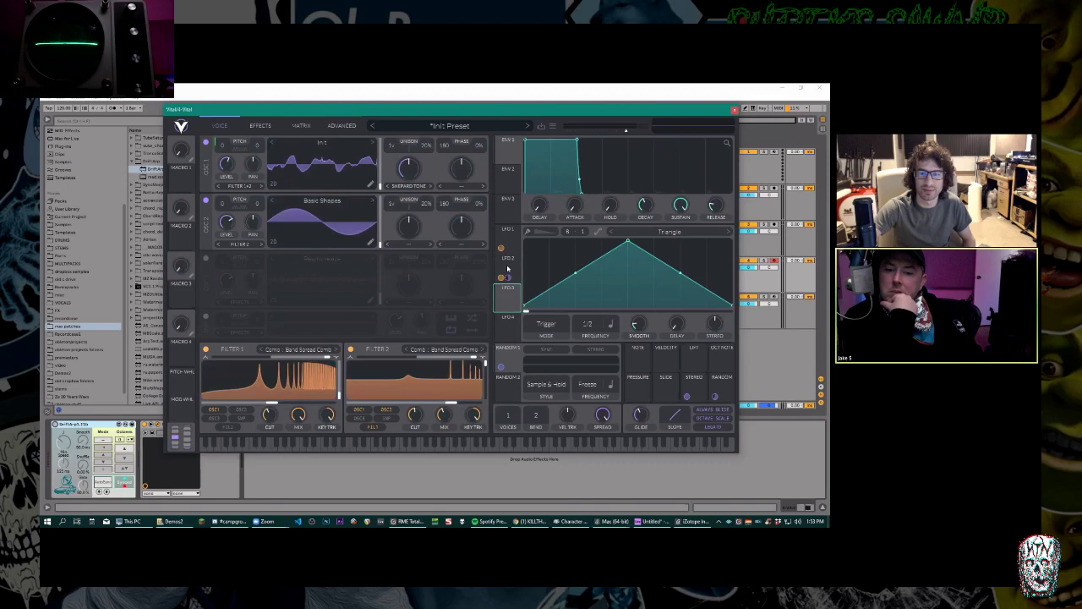
pyautogui.click(302, 126)
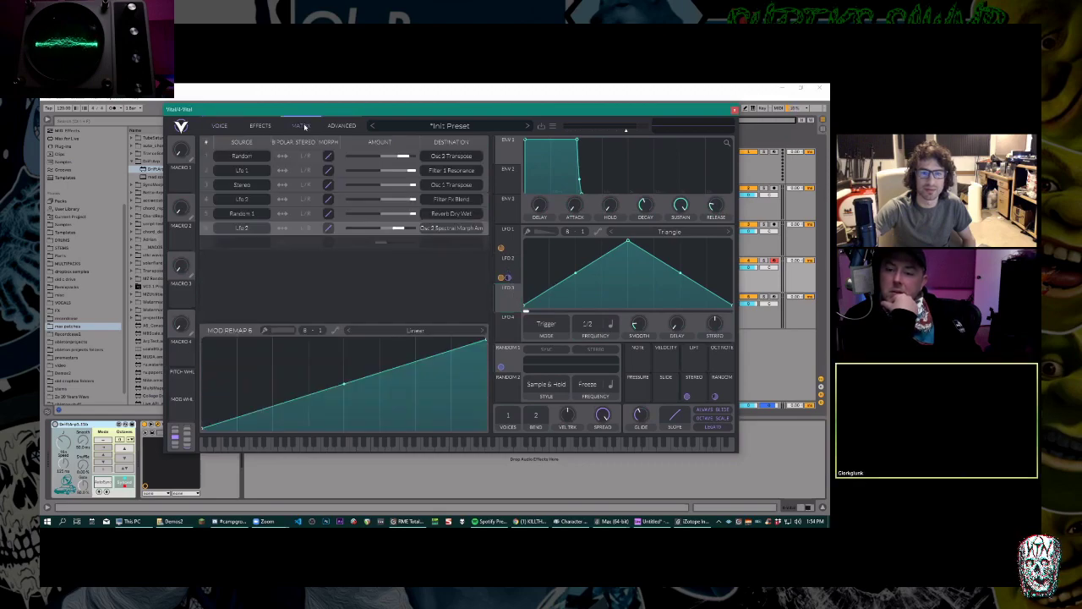
pyautogui.click(221, 126)
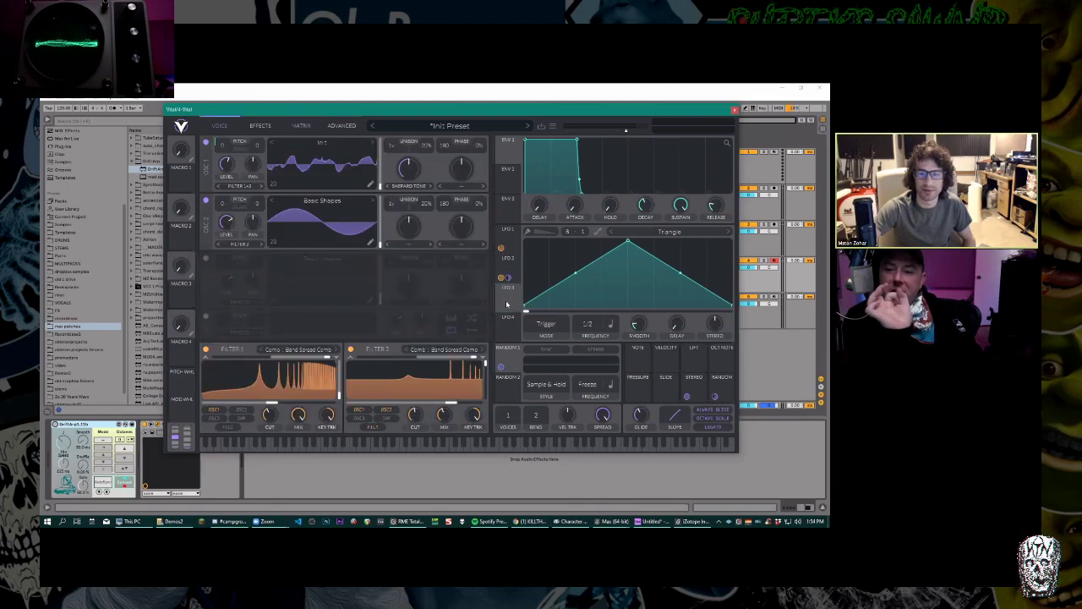
pyautogui.moveTo(503, 275); pyautogui.dragTo(502, 278)
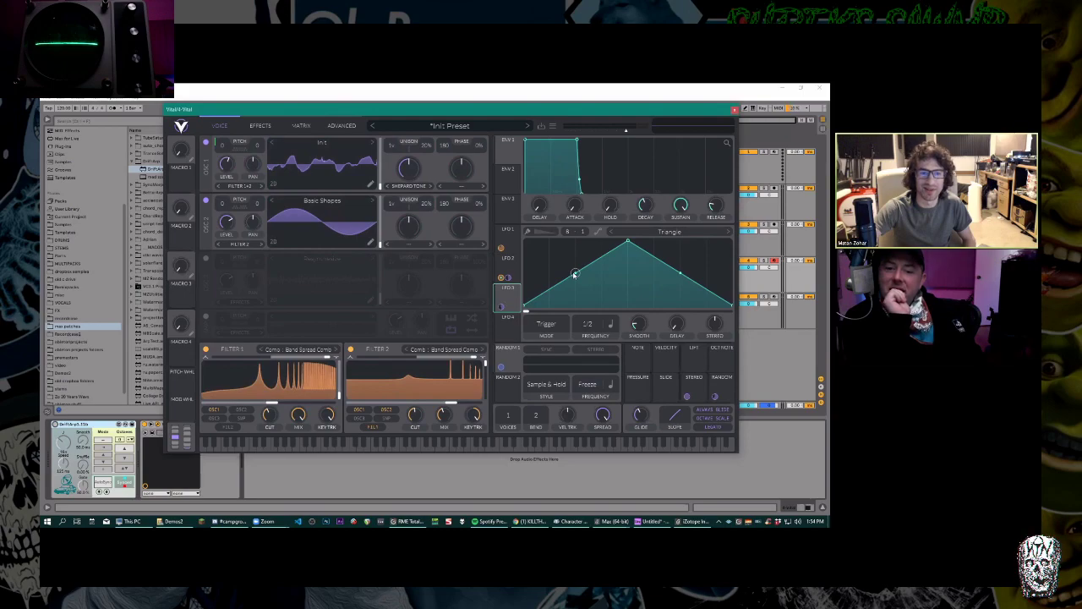
# Check the new LFO 3 routing and its available destinations in the modulation matrix.
pyautogui.click(260, 125)
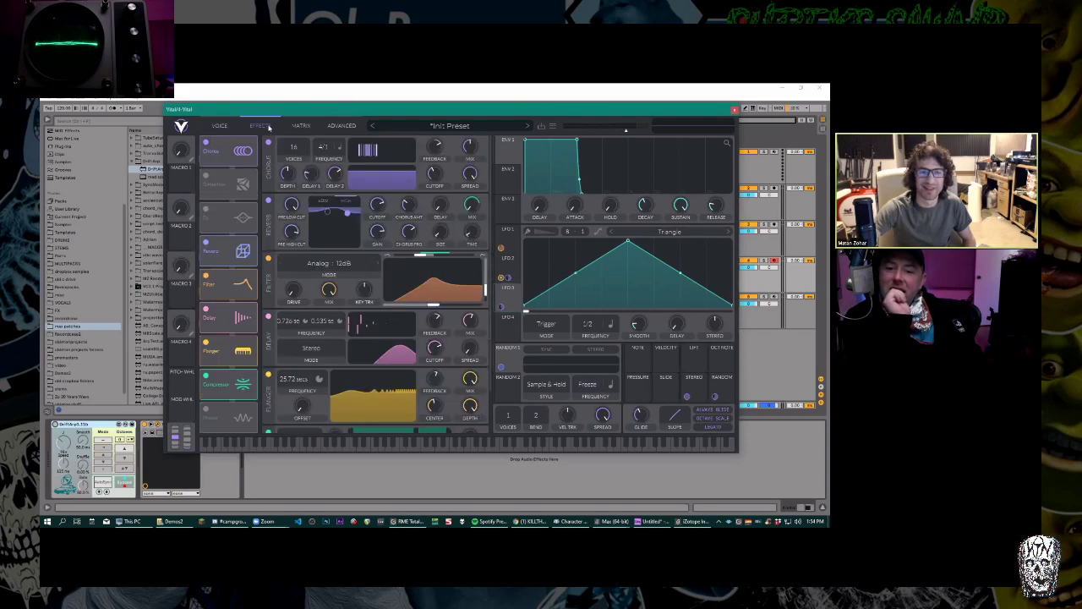
pyautogui.click(297, 126)
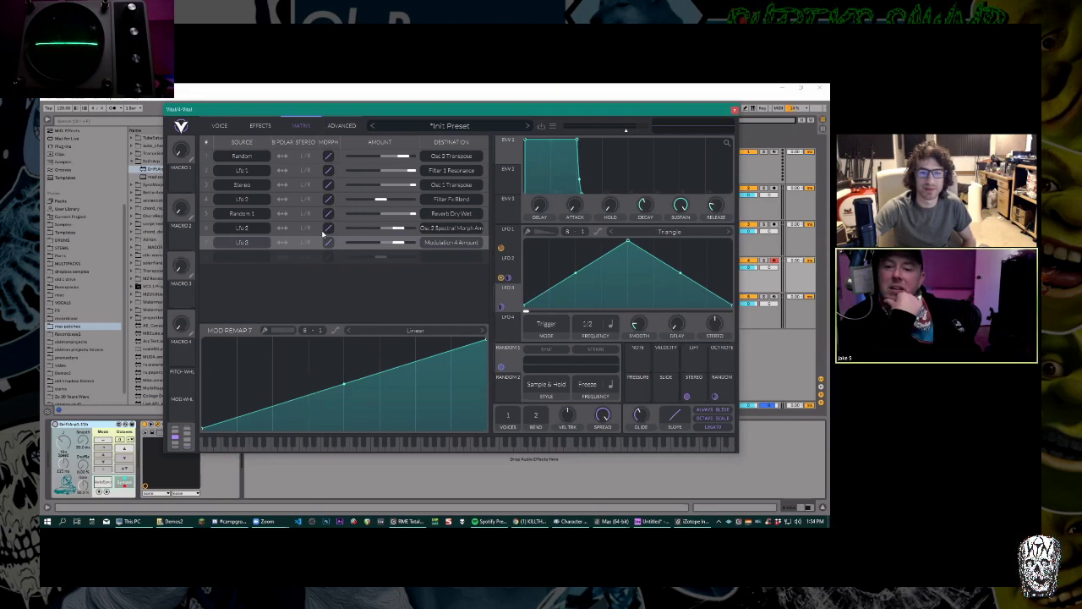
pyautogui.click(458, 244)
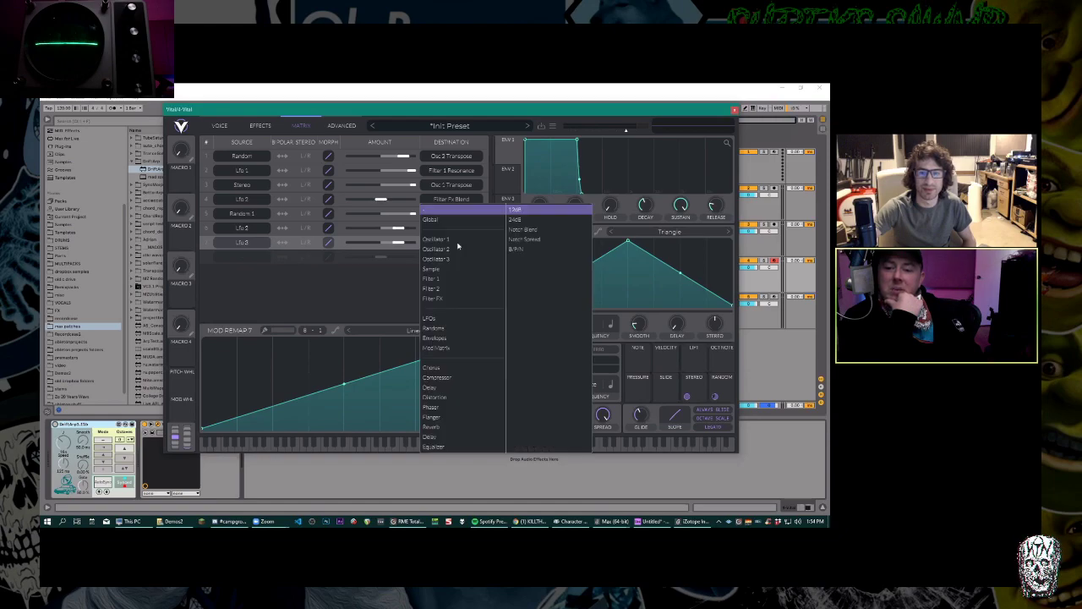
pyautogui.click(382, 274)
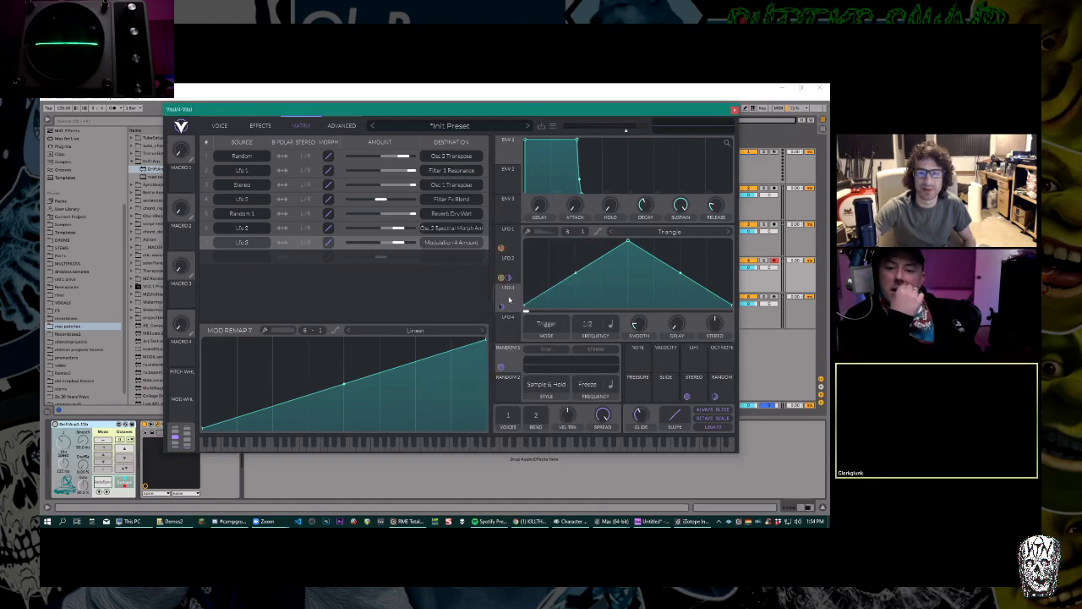
# Assign LFO 4 to modulate LFO 2's amount on oscillator 2's spectral morph, and return to the oscillator page.
pyautogui.moveTo(509, 333); pyautogui.dragTo(504, 278)
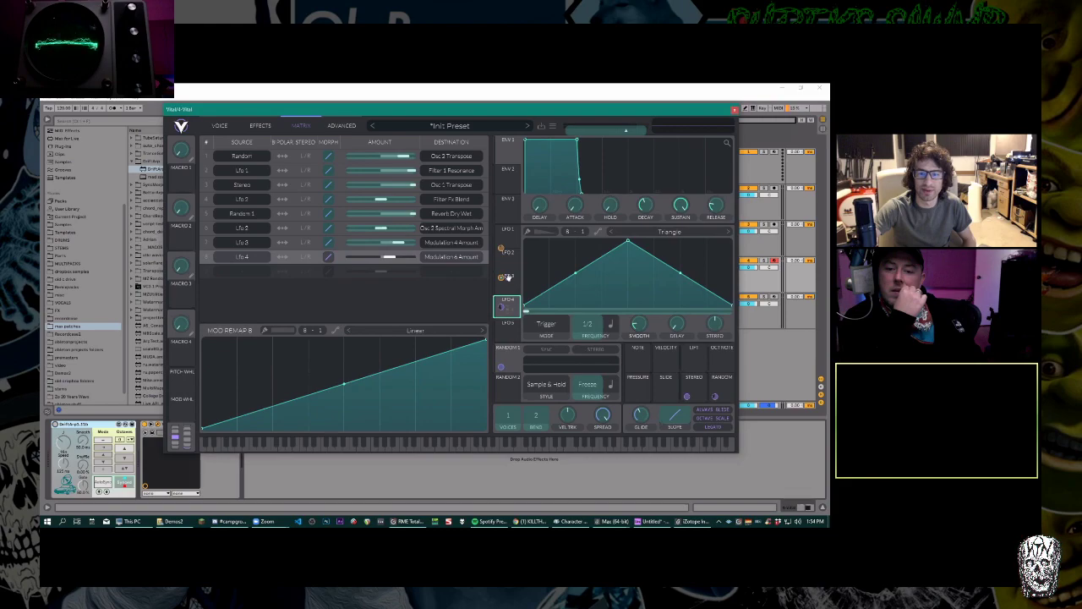
pyautogui.moveTo(501, 250); pyautogui.dragTo(510, 278)
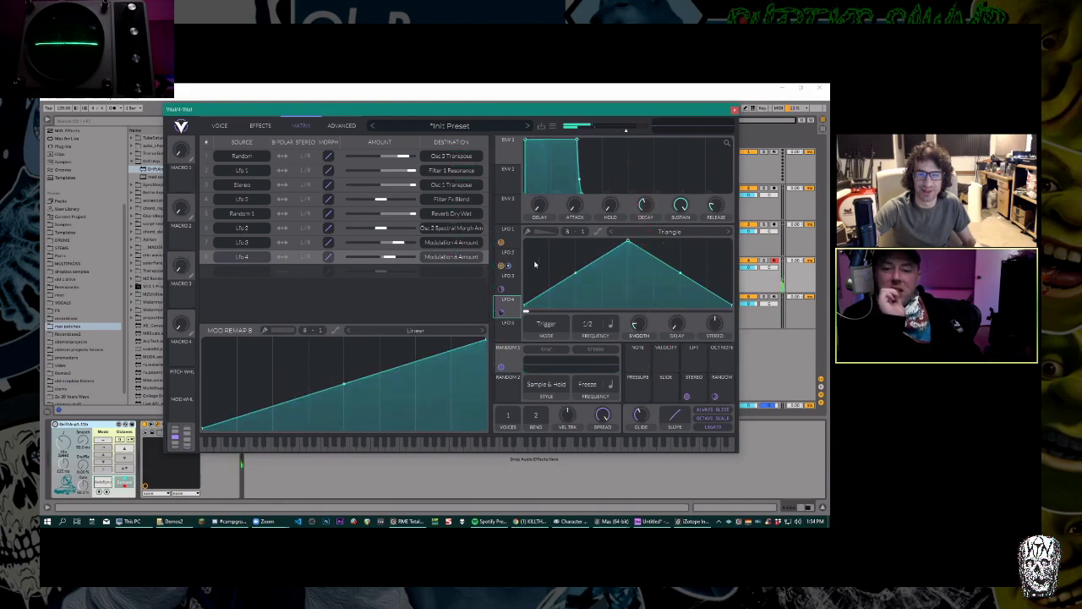
pyautogui.click(218, 126)
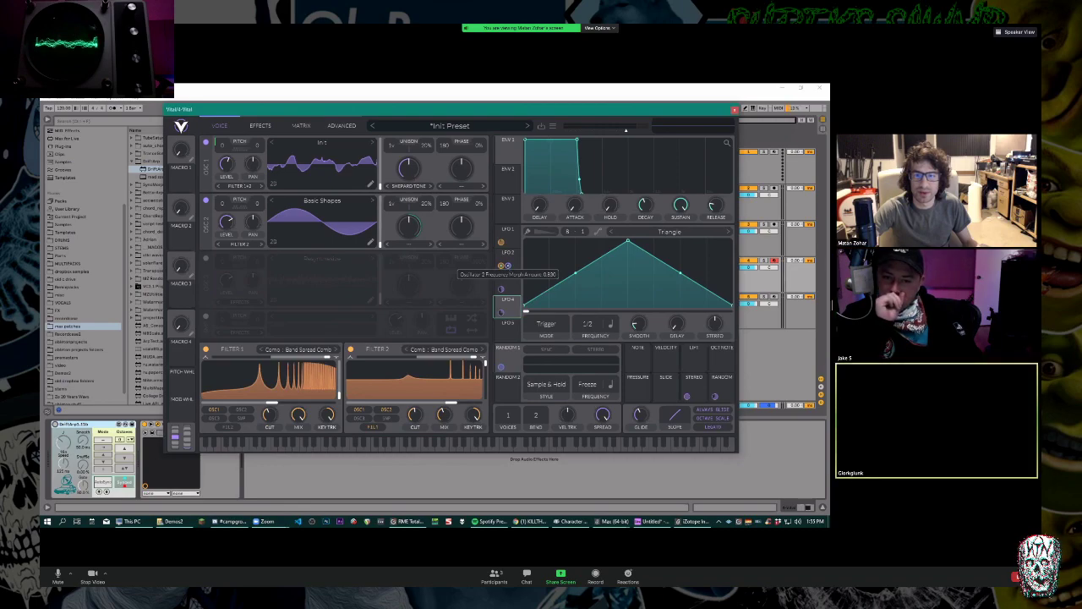
# Check the synth's version information and interface scaling choices, and look over the preset and bank commands.
pyautogui.moveTo(508, 266); pyautogui.dragTo(507, 274)
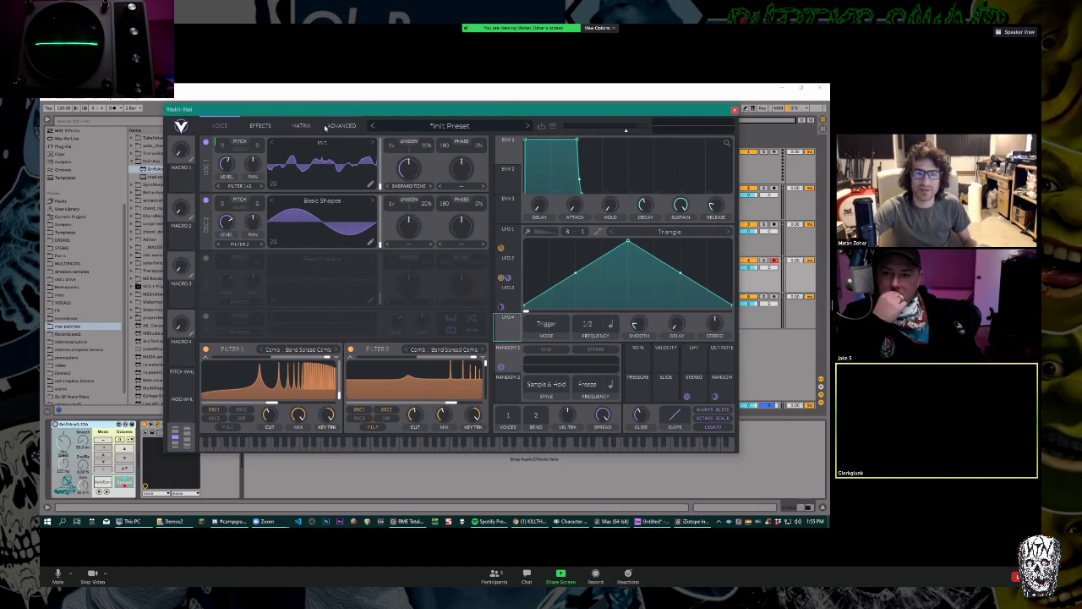
pyautogui.click(180, 126)
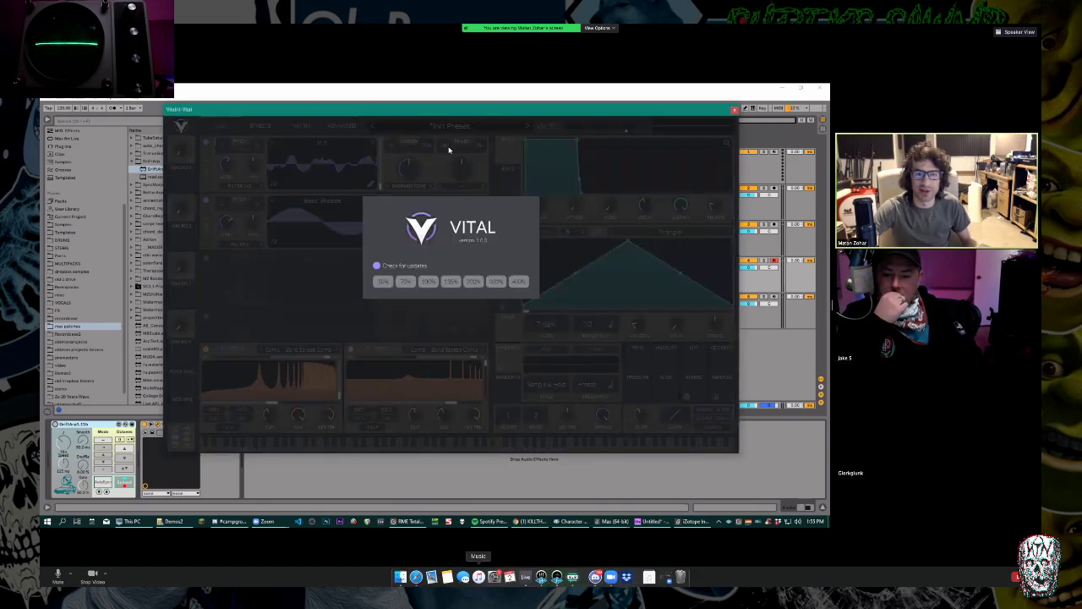
pyautogui.click(548, 127)
pyautogui.click(553, 126)
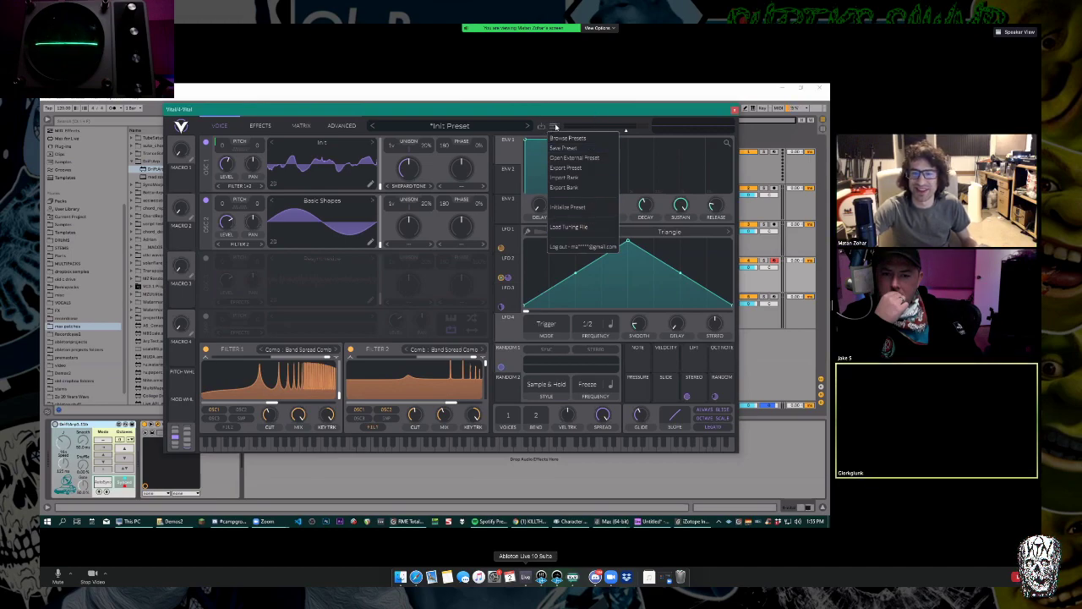
pyautogui.click(554, 126)
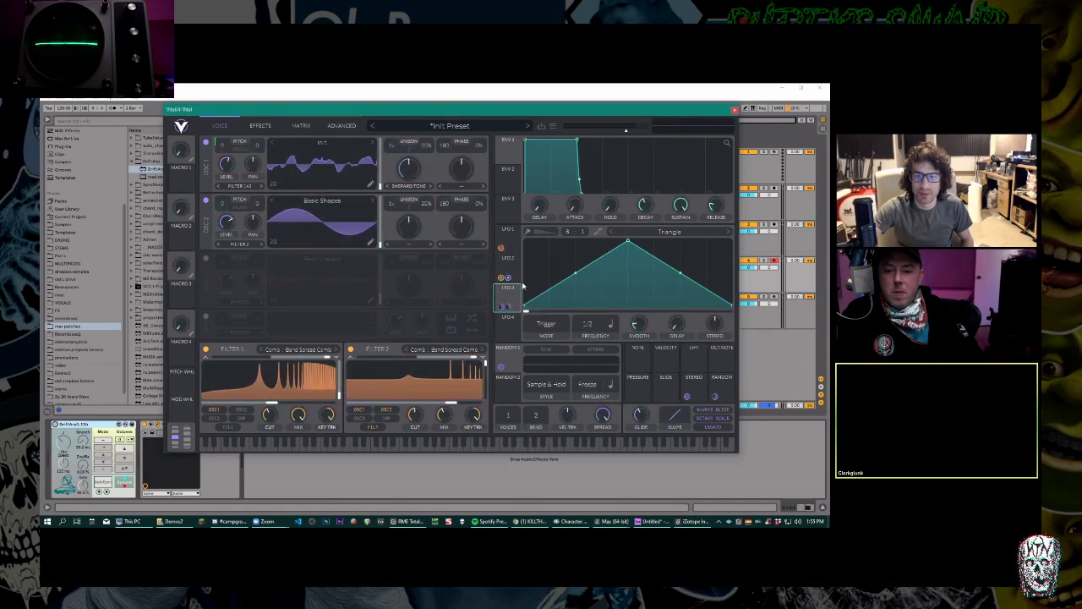
# Sweep LFO 2's modulation amount on oscillator 2's frequency morph down below zero and back up to 1.000.
pyautogui.moveTo(507, 278); pyautogui.dragTo(508, 279)
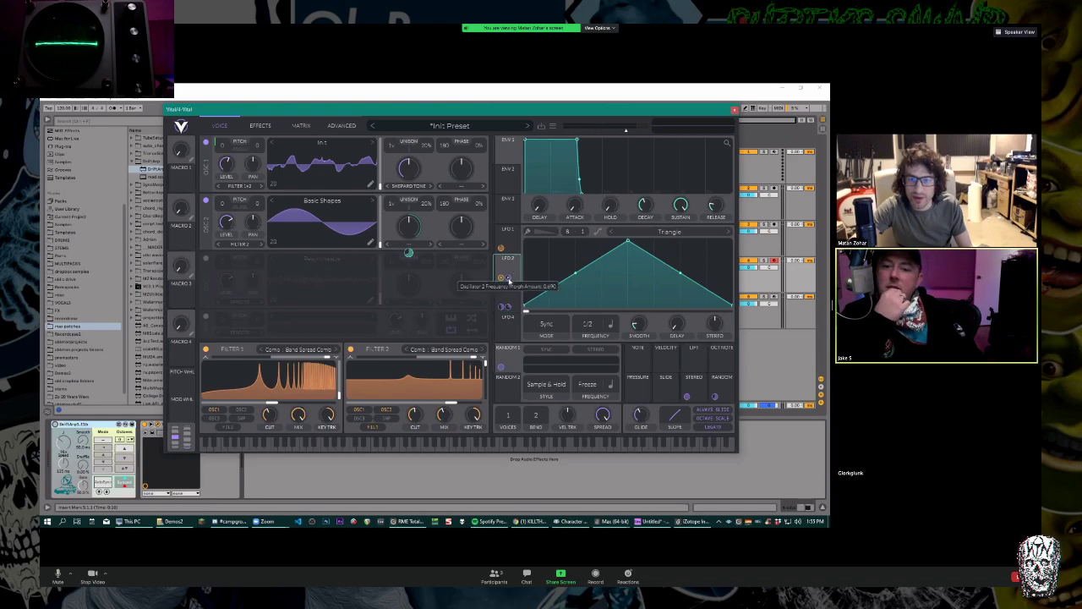
pyautogui.moveTo(506, 278)
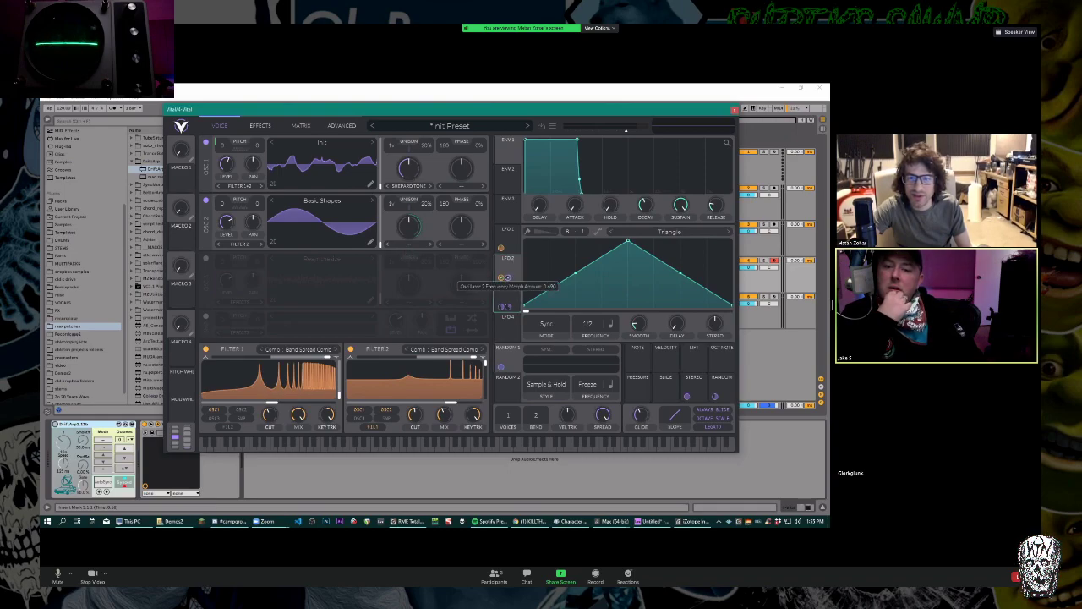
pyautogui.moveTo(507, 278); pyautogui.dragTo(511, 267)
pyautogui.moveTo(511, 210); pyautogui.dragTo(510, 514)
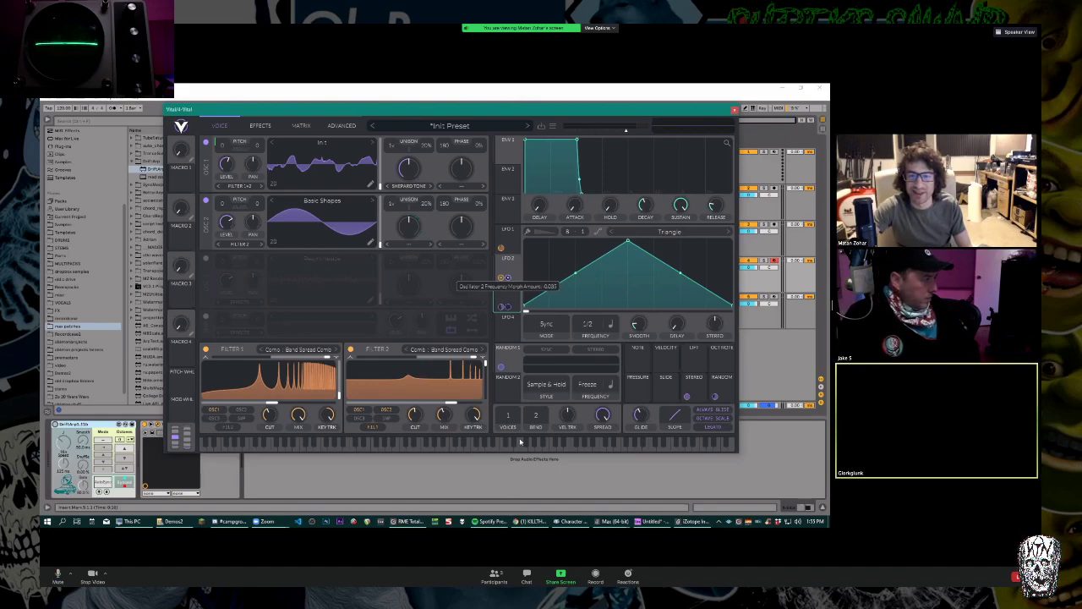
pyautogui.moveTo(507, 307)
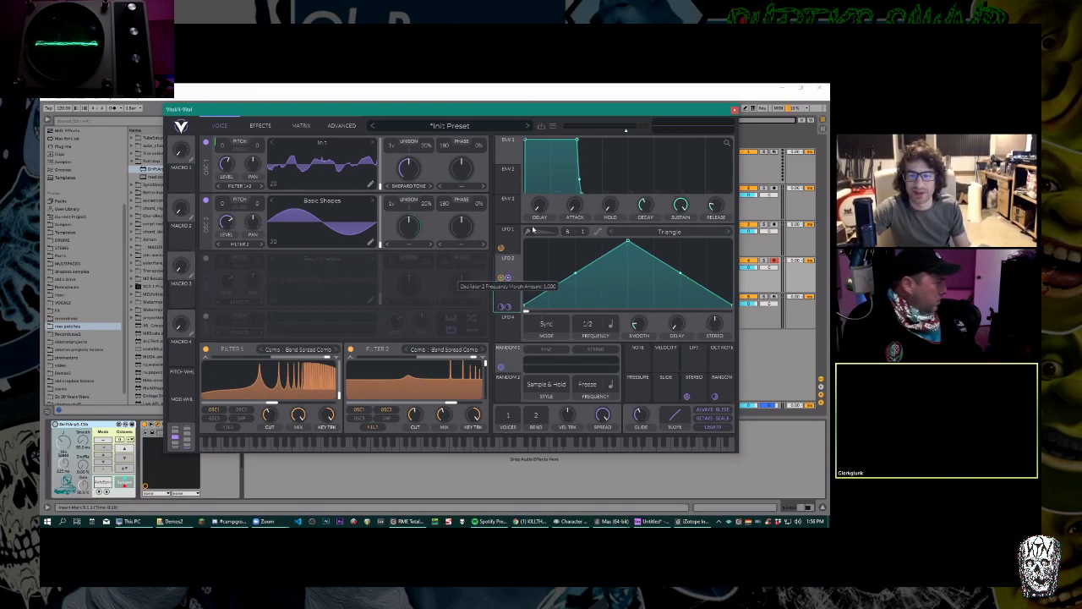
pyautogui.moveTo(502, 278)
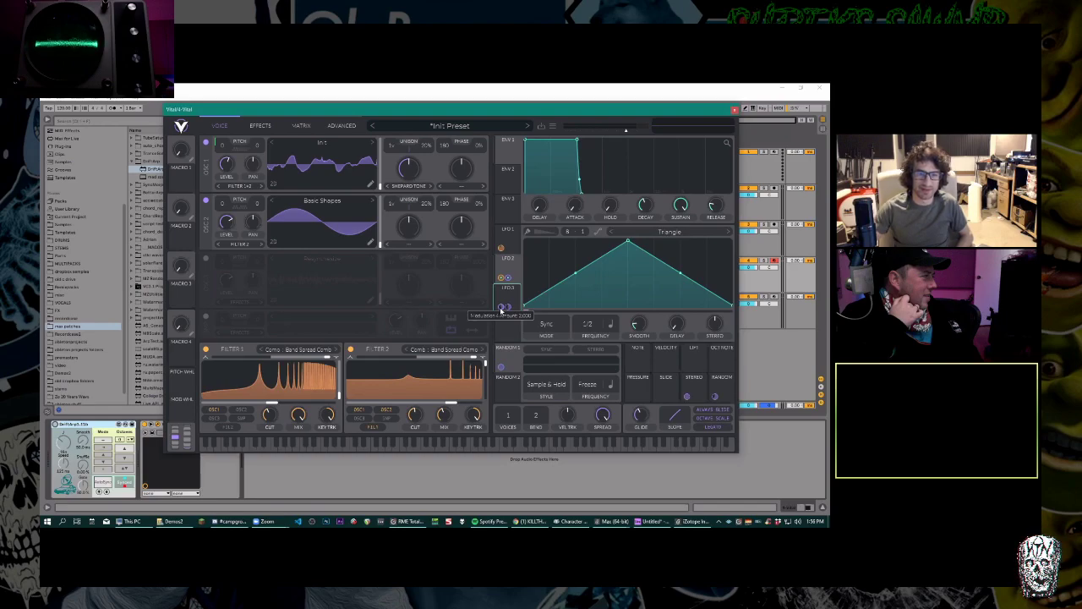
# Turn on the sampler and audition factory samples including Grinder, River, Pink Noise and Brown Noise.
pyautogui.click(205, 316)
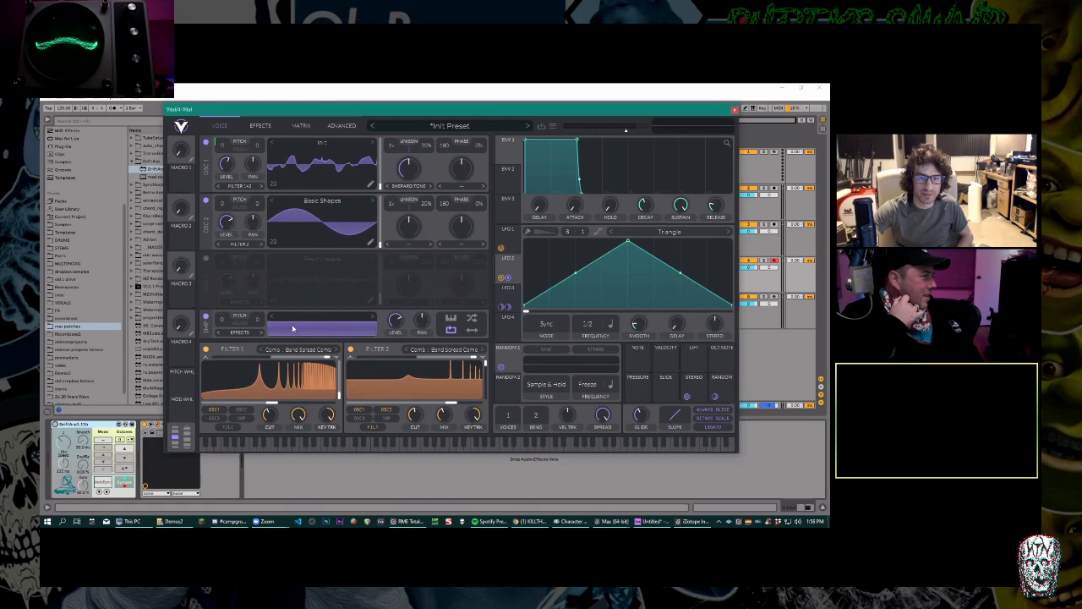
pyautogui.click(286, 328)
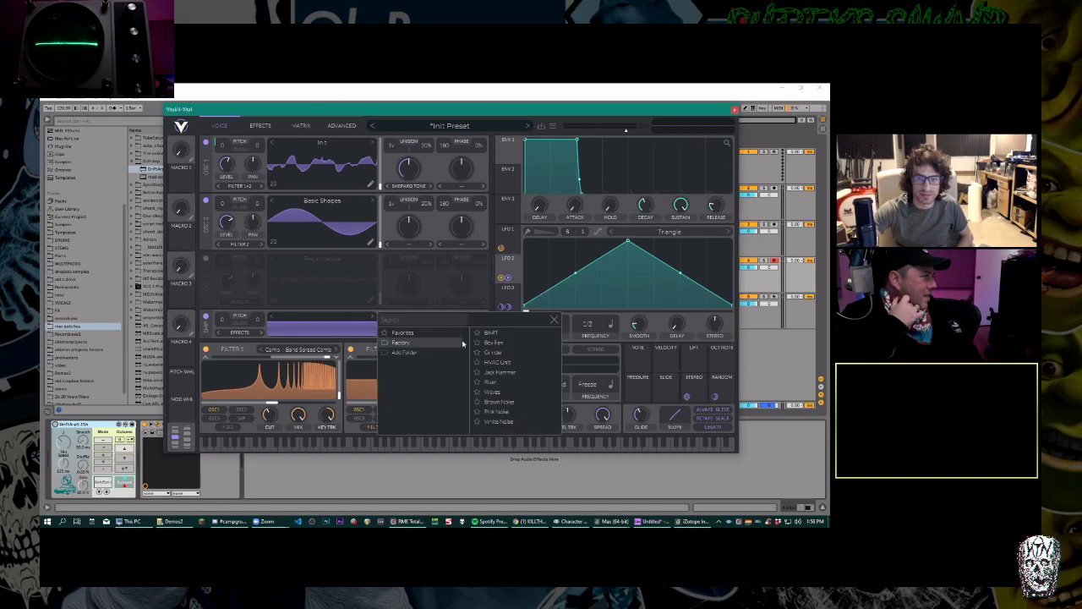
pyautogui.click(499, 353)
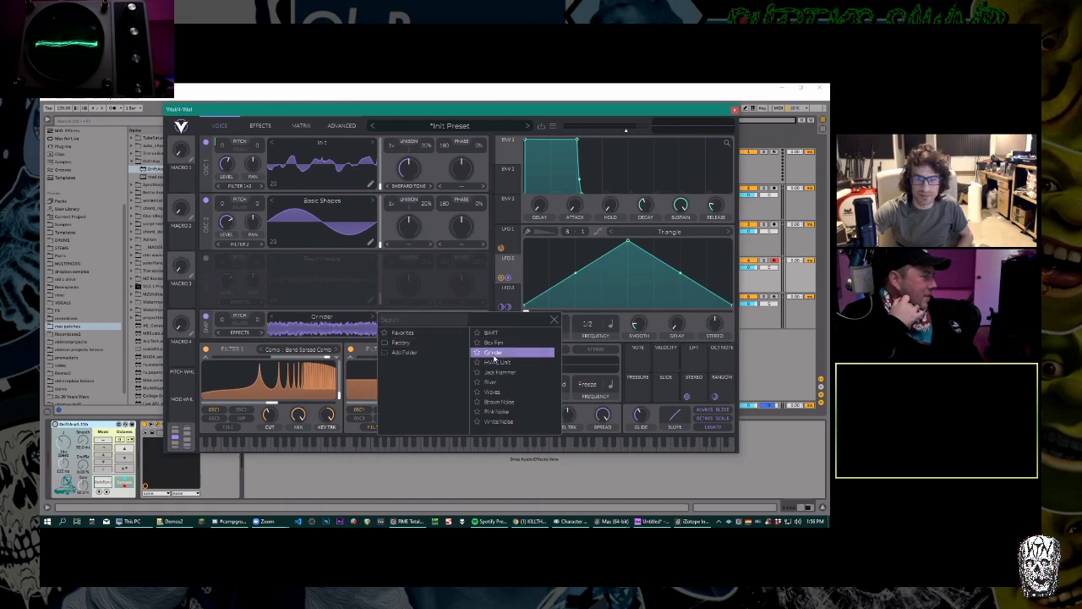
pyautogui.click(497, 382)
pyautogui.click(508, 403)
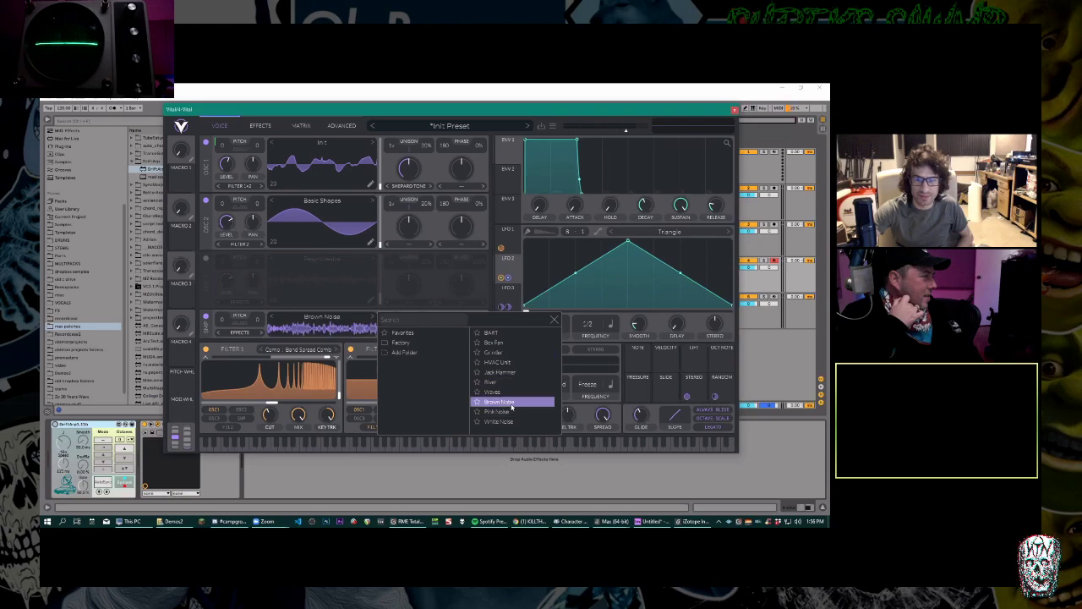
pyautogui.click(510, 412)
pyautogui.click(499, 403)
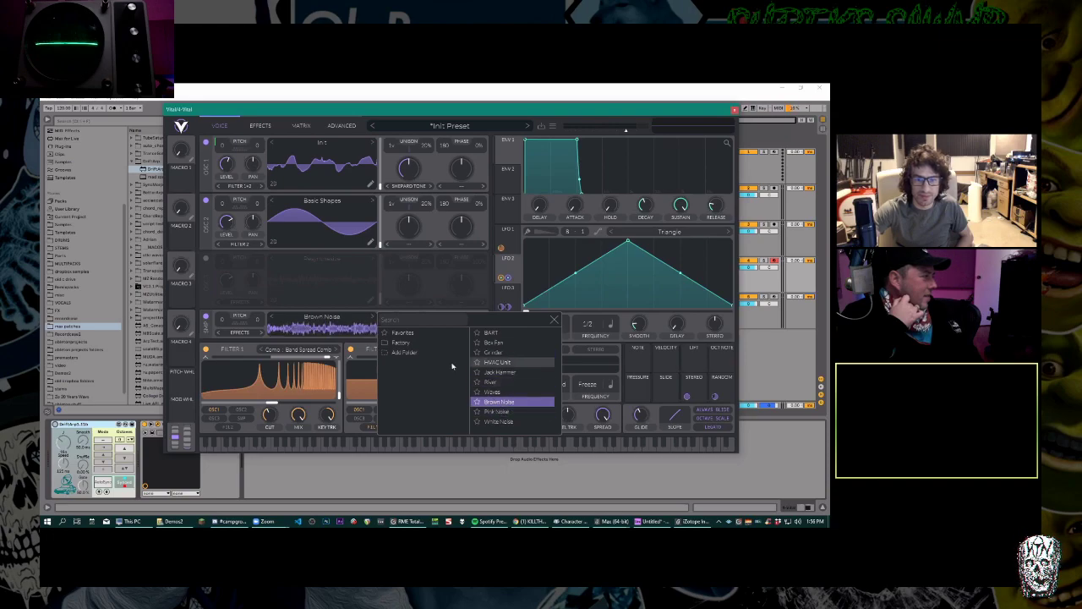
# Load the Grinder sample into the sampler and look over its output routing choices.
pyautogui.click(513, 363)
pyautogui.click(499, 353)
pyautogui.click(245, 333)
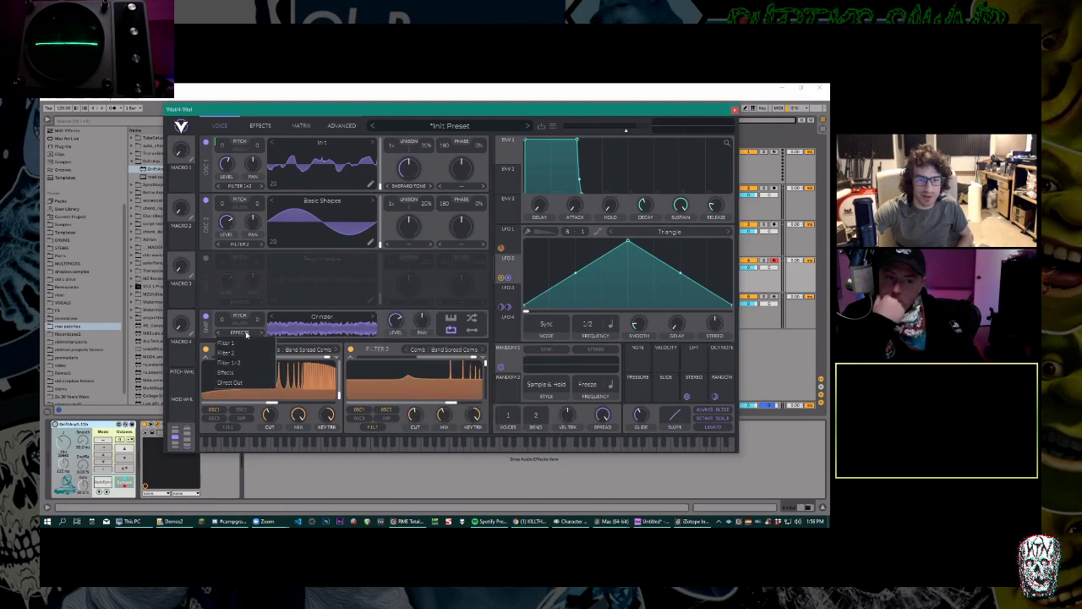
pyautogui.click(413, 338)
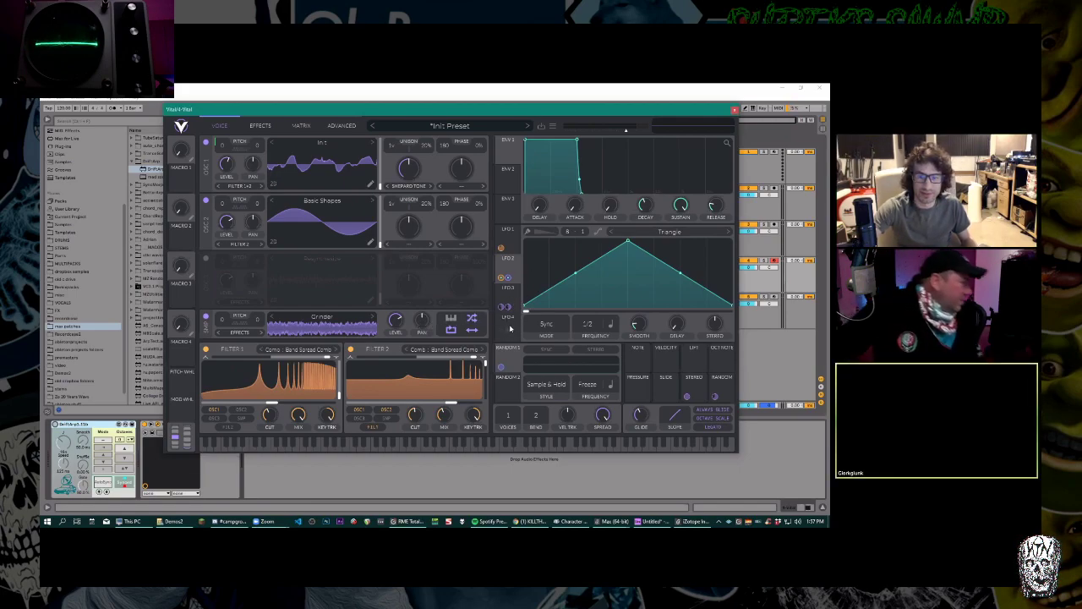
# Set LFO 4's mode to Loop Hold, keeping its Triangle shape after viewing the available LFO shapes.
pyautogui.click(509, 328)
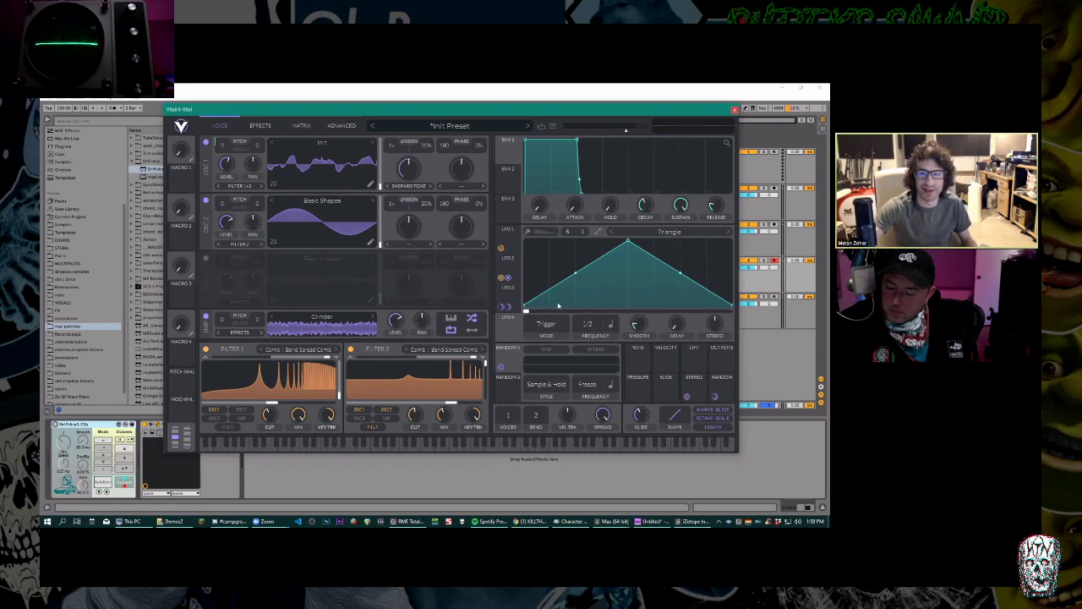
pyautogui.click(652, 234)
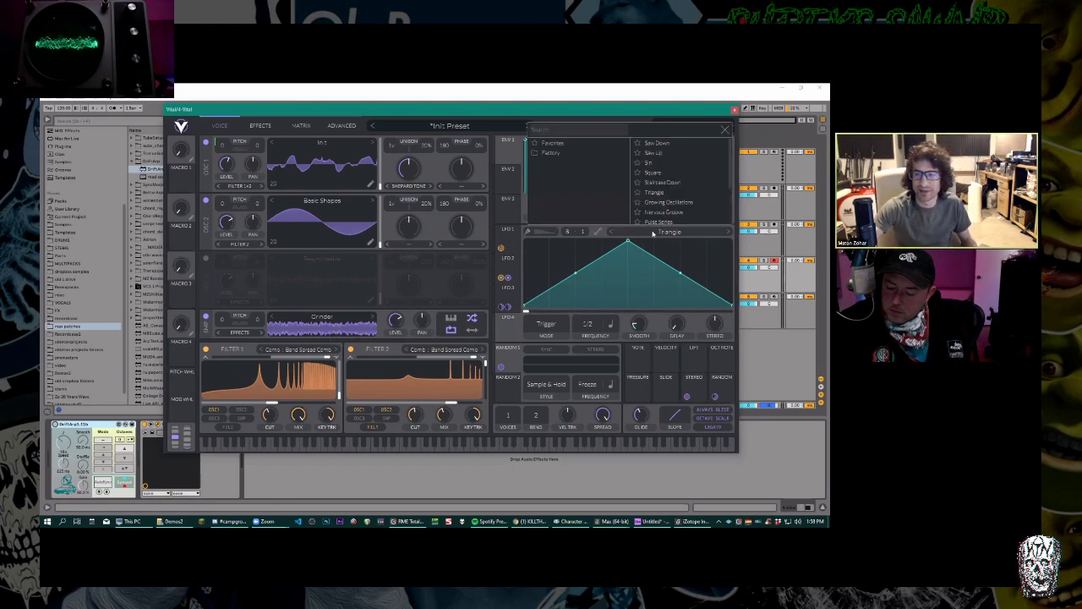
pyautogui.click(645, 234)
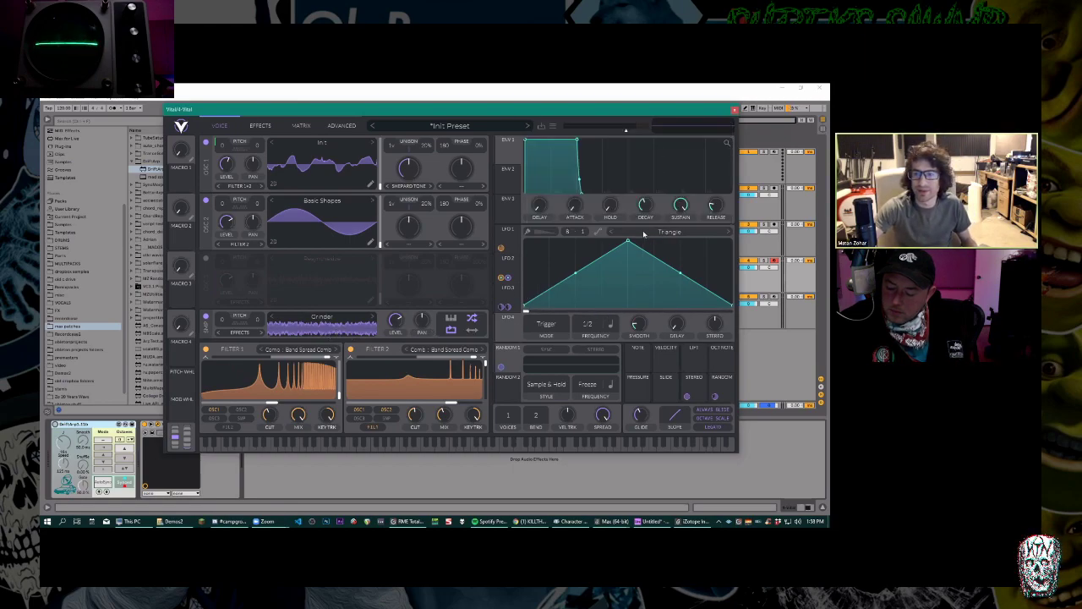
pyautogui.click(546, 324)
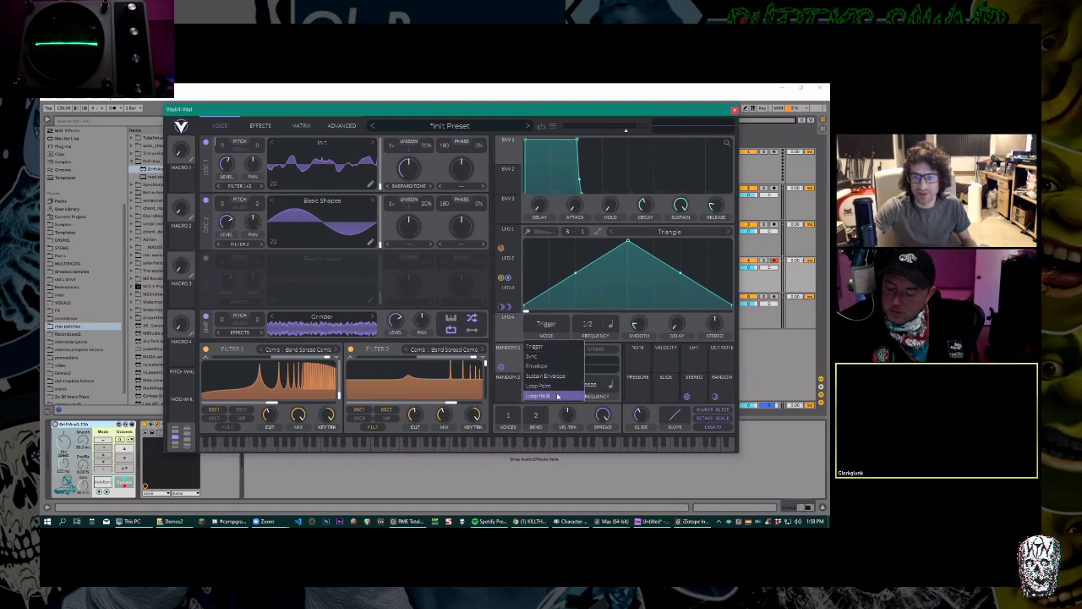
pyautogui.click(557, 395)
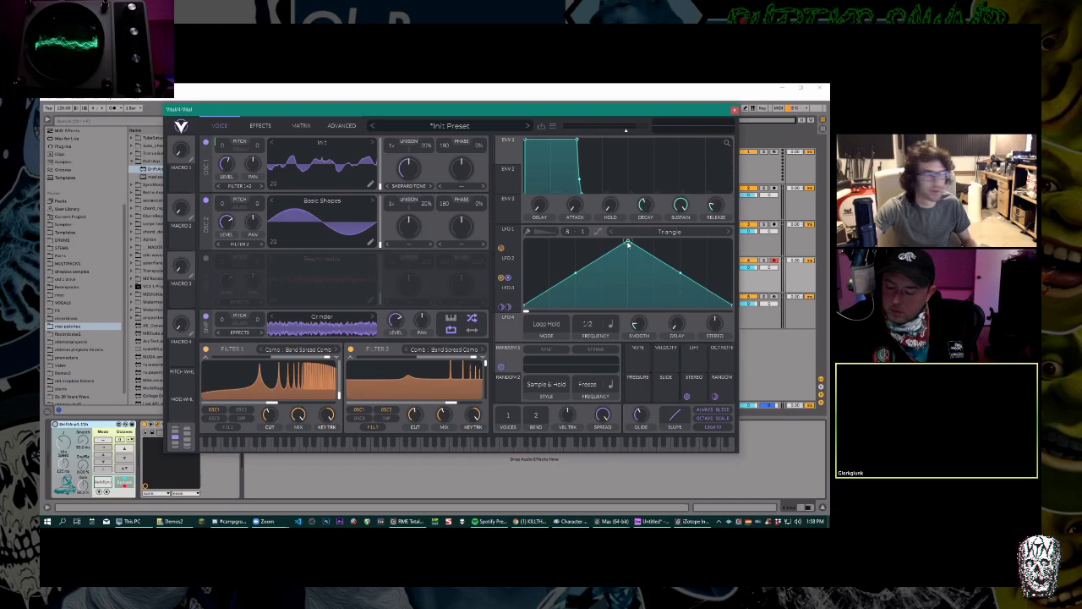
# Set the first point of LFO 4's triangle as its start point.
pyautogui.rightClick(628, 244)
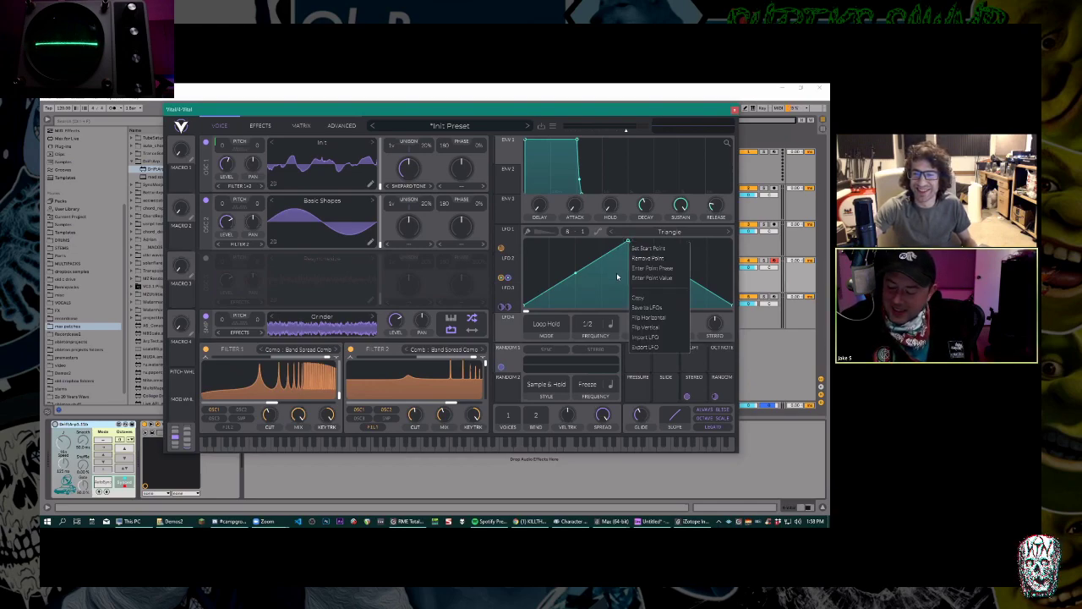
pyautogui.click(616, 272)
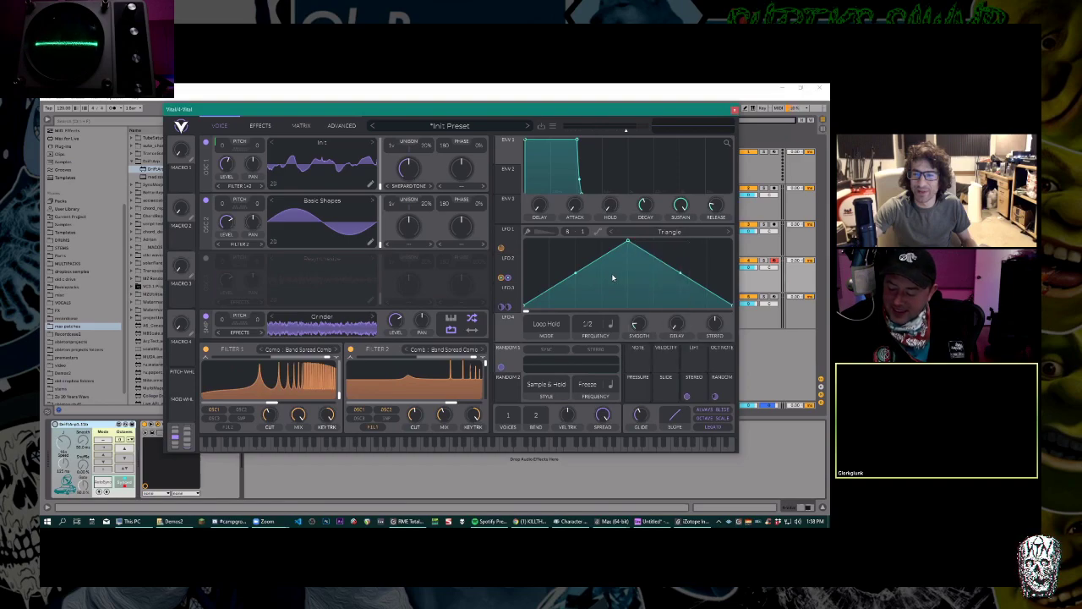
pyautogui.rightClick(525, 308)
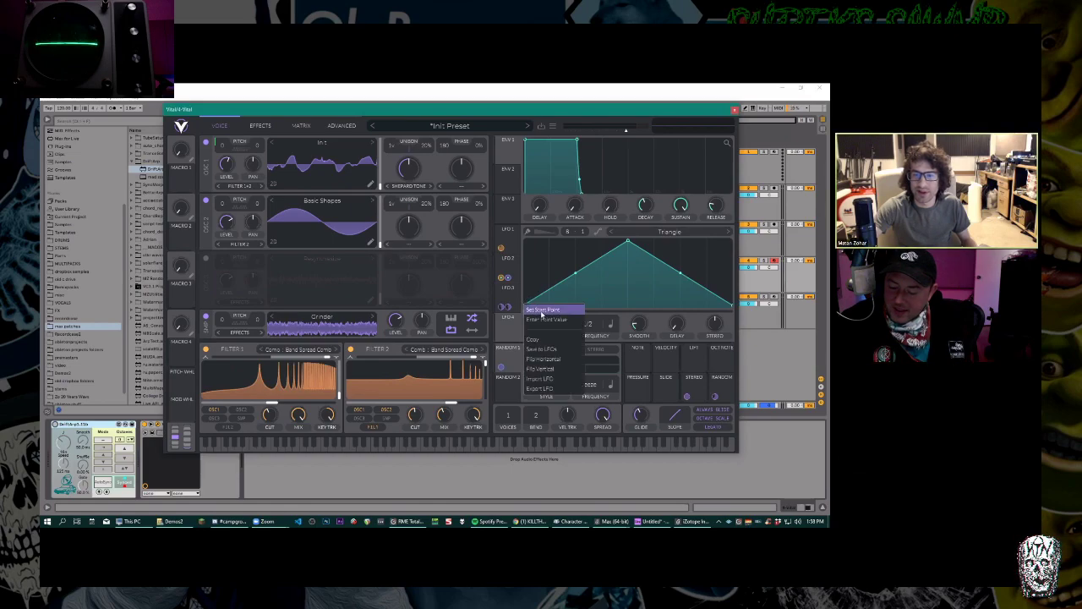
pyautogui.click(544, 310)
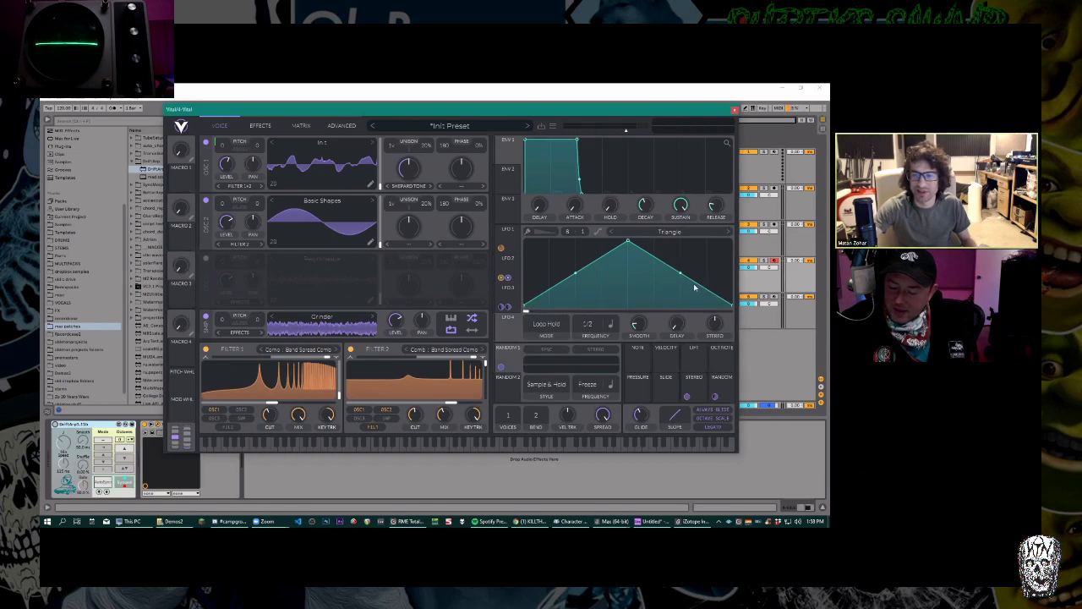
# Check the options for the triangle's end and peak points, and move LFO 4's phase marker to just before the peak.
pyautogui.rightClick(732, 306)
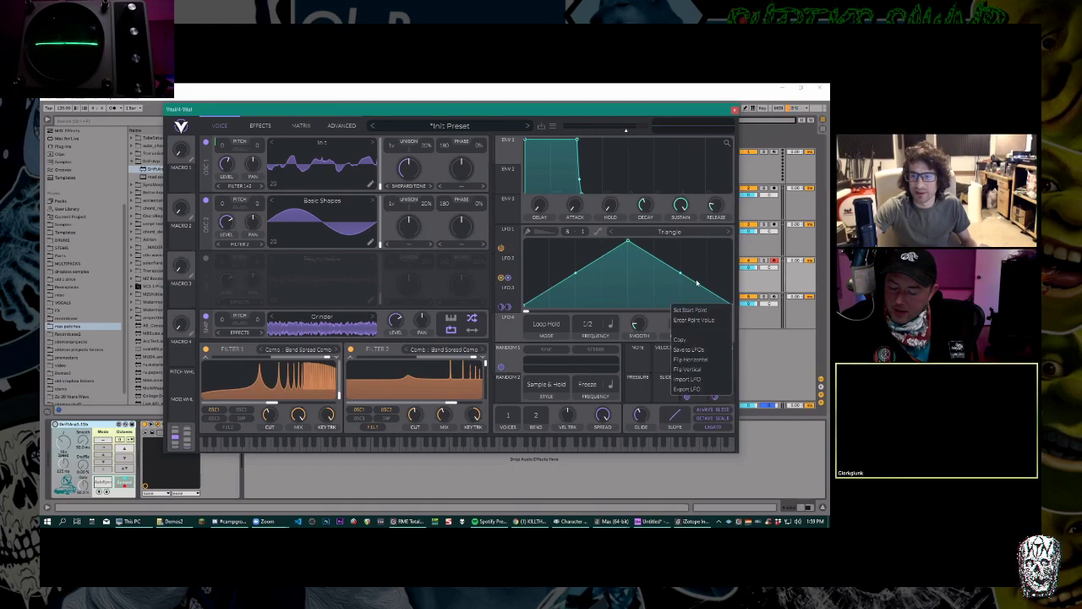
pyautogui.click(696, 283)
pyautogui.rightClick(626, 243)
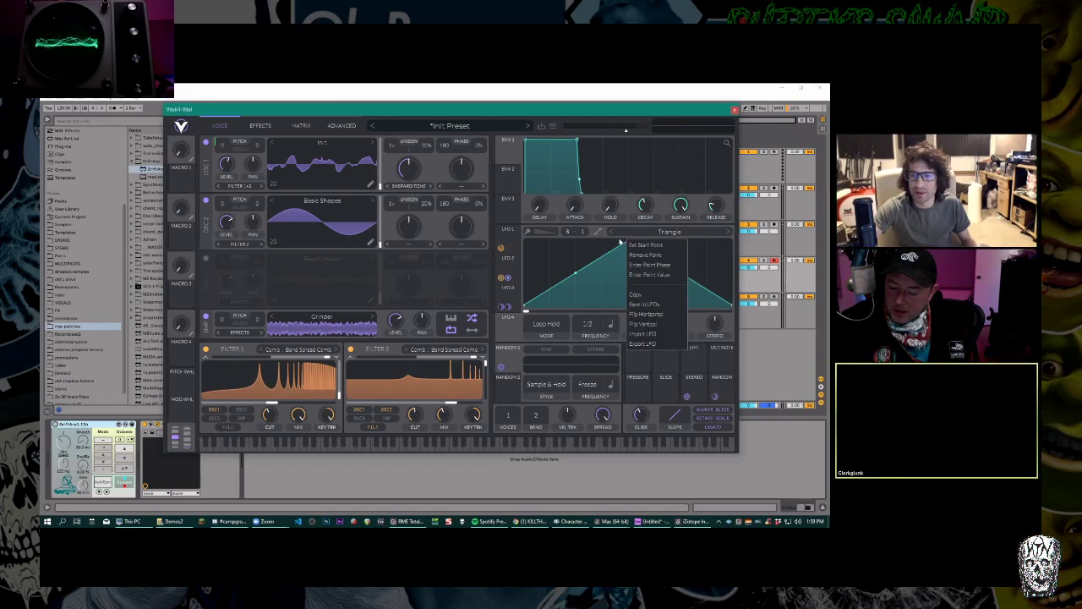
pyautogui.click(564, 264)
pyautogui.moveTo(526, 311); pyautogui.dragTo(626, 313)
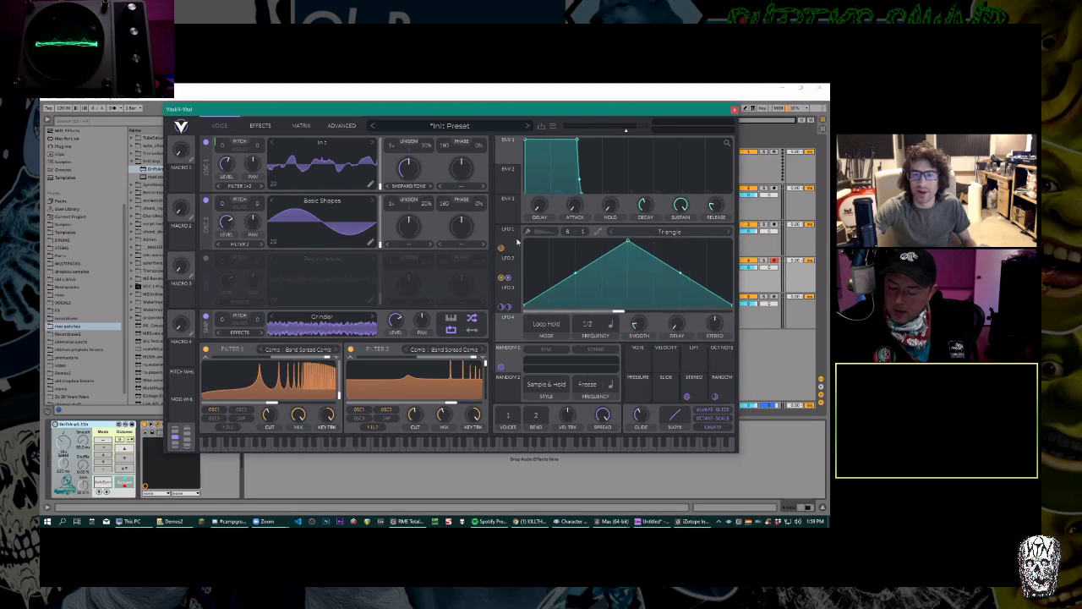
# Show LFO 3's settings and bring up the preset commands.
pyautogui.click(512, 279)
pyautogui.click(510, 302)
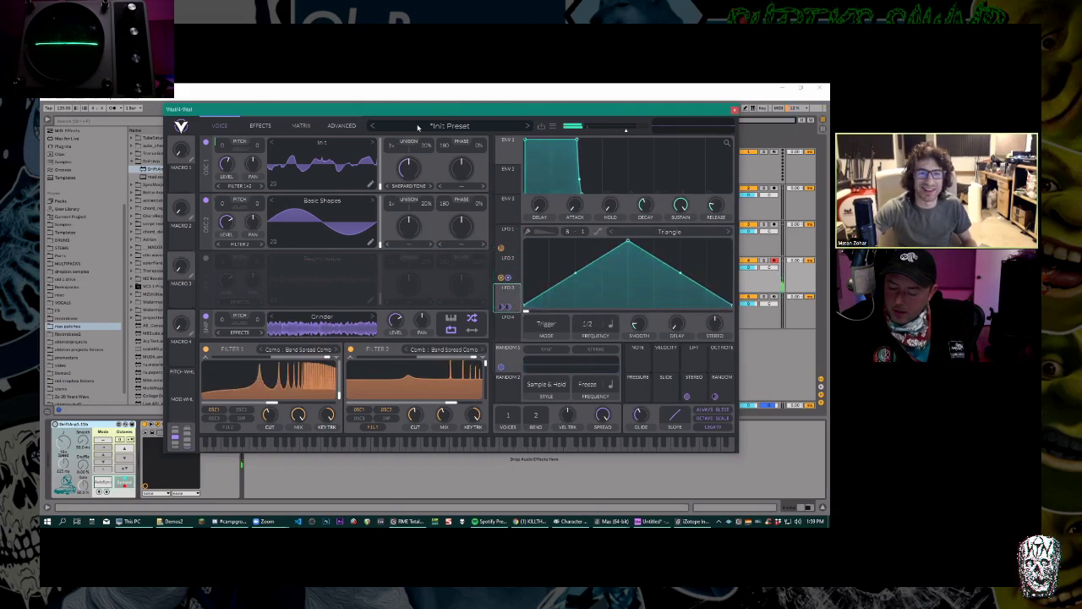
pyautogui.click(553, 126)
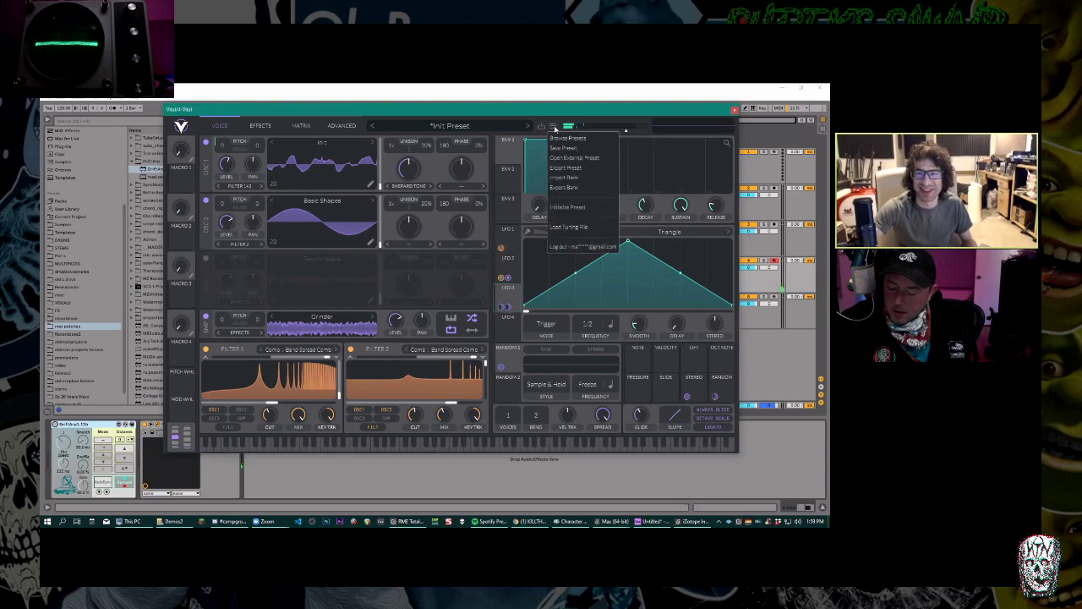
# Initialize the preset and assign LFO 3 to modulate oscillator 1's level.
pyautogui.click(584, 208)
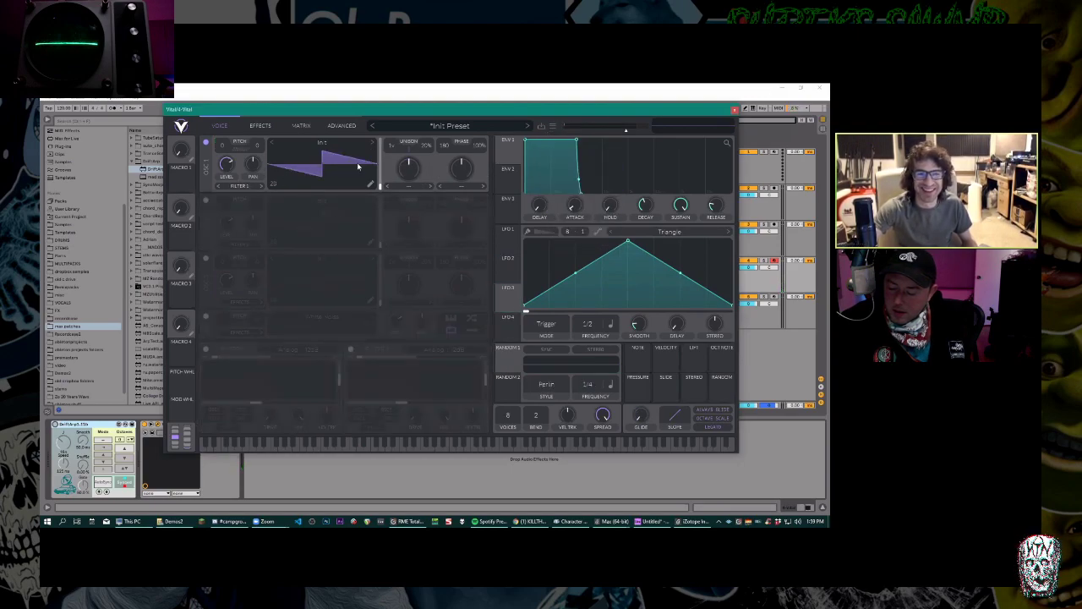
pyautogui.moveTo(517, 294); pyautogui.dragTo(227, 170)
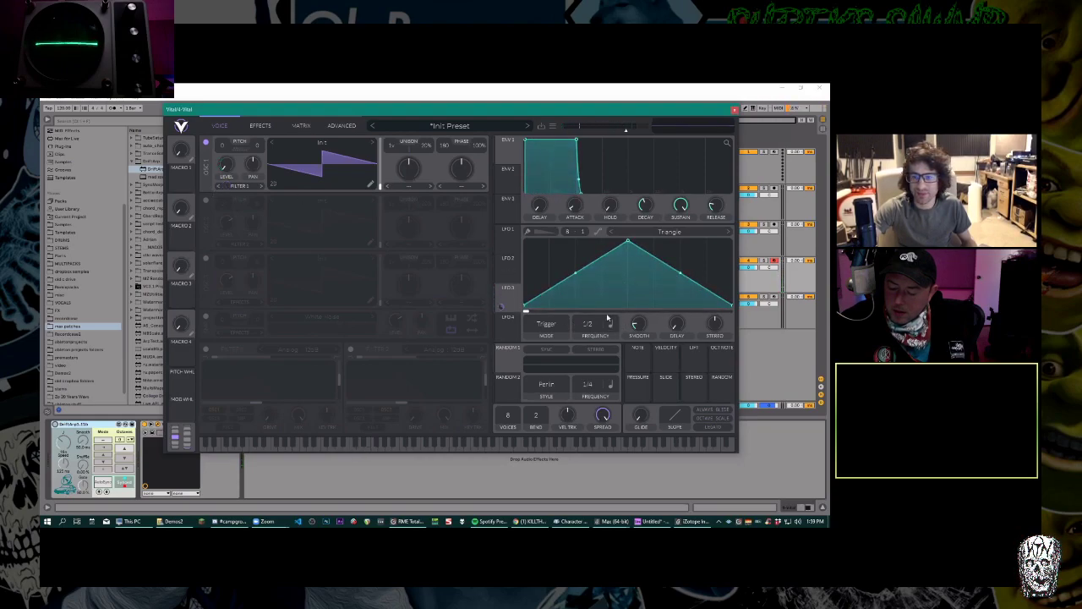
# Set LFO 3's mode to Loop Hold and move its loop point to just before the peak of the triangle shape.
pyautogui.click(545, 323)
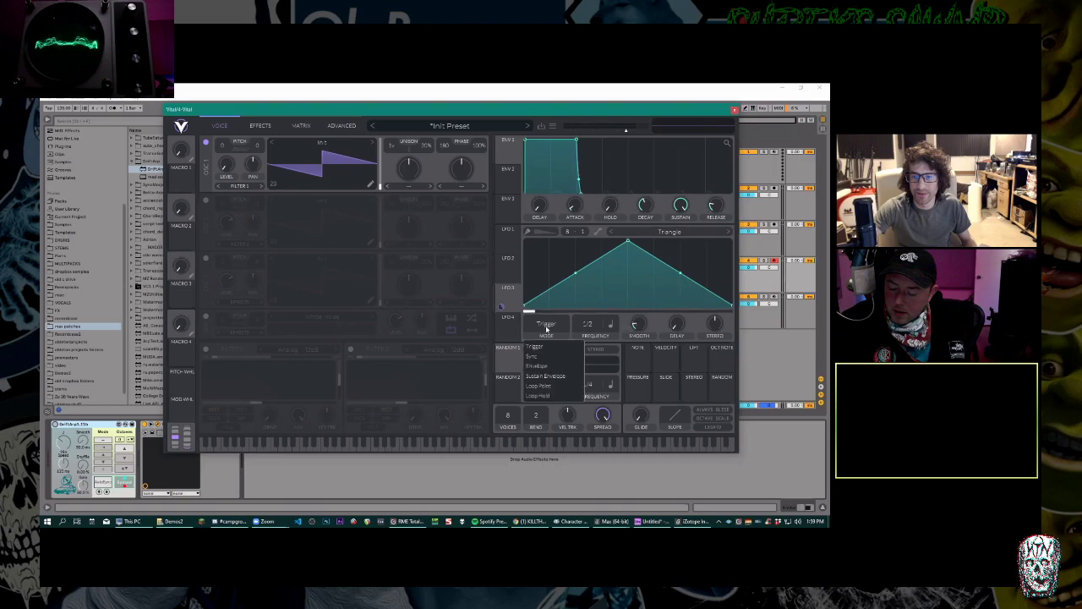
pyautogui.click(561, 397)
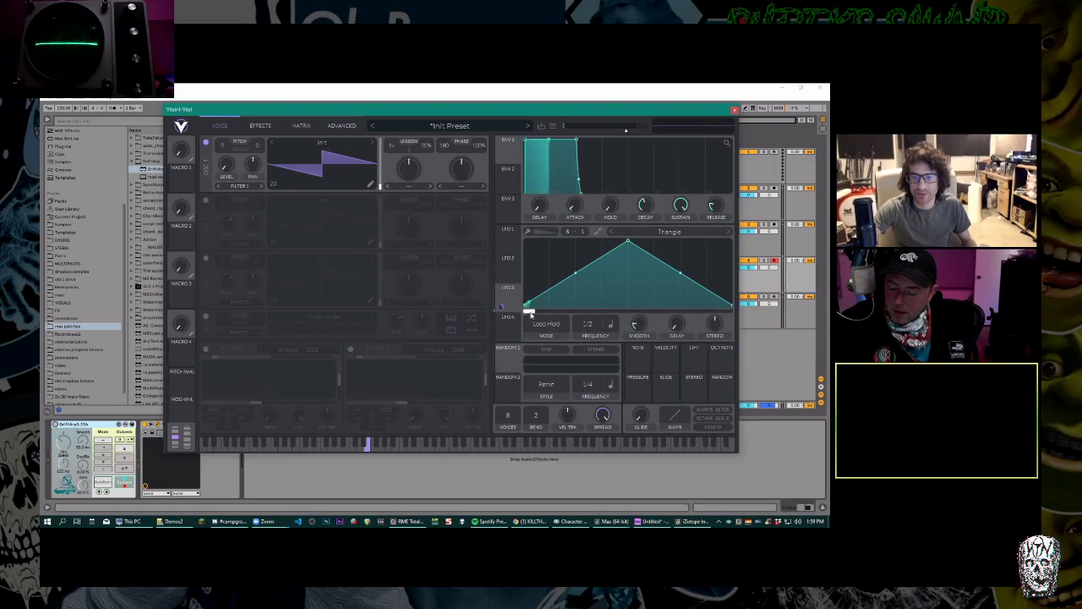
pyautogui.moveTo(533, 313); pyautogui.dragTo(613, 311)
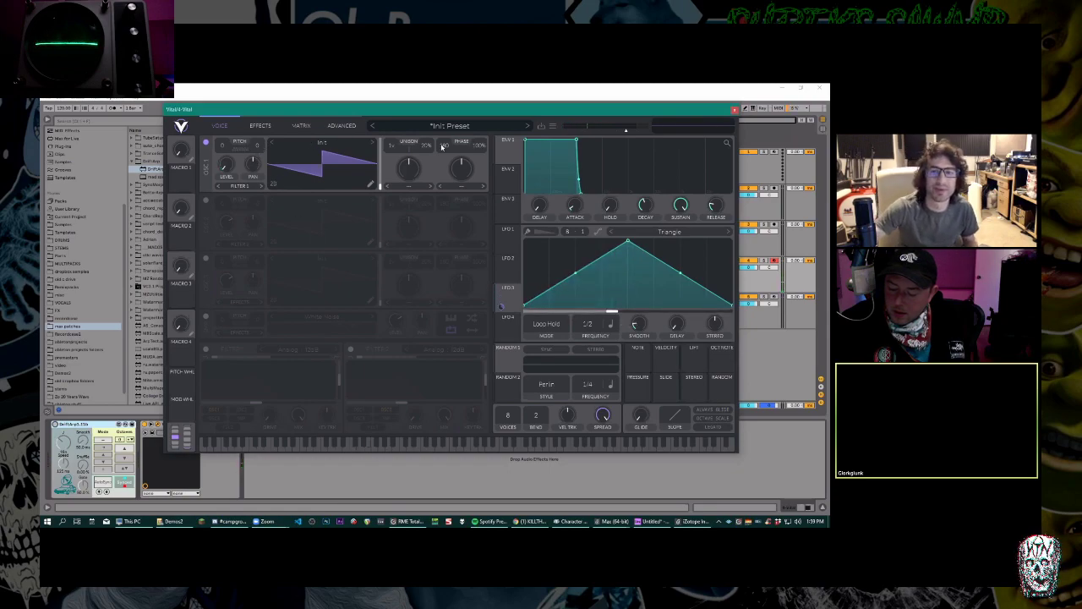
# Turn off oscillator 1, enable the sampler and open its sample browser.
pyautogui.click(205, 143)
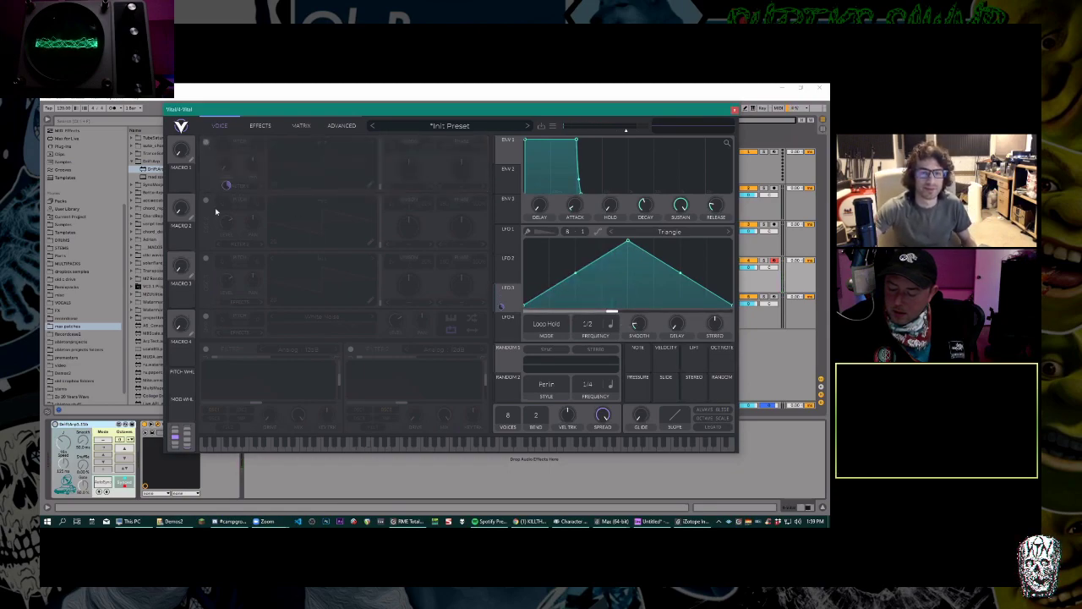
pyautogui.click(205, 316)
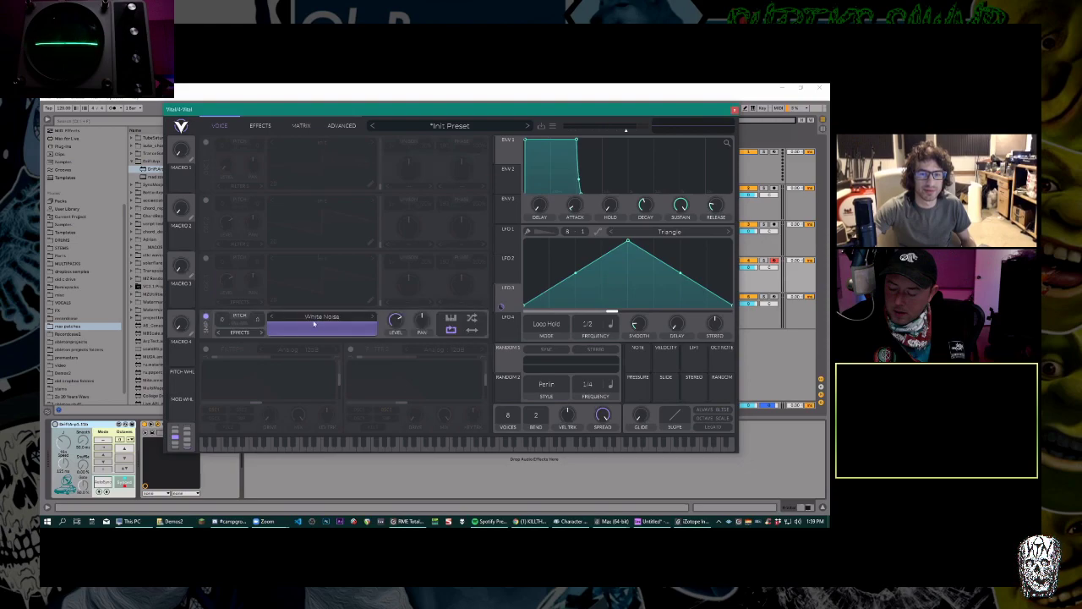
pyautogui.click(322, 317)
pyautogui.click(329, 320)
pyautogui.click(326, 318)
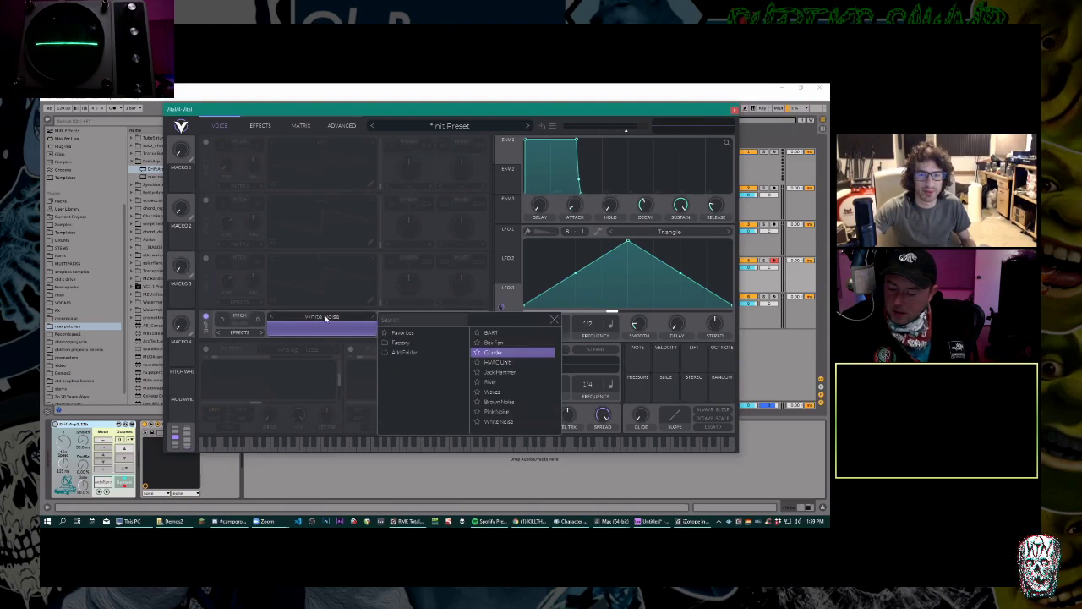
# Try to add the Samples folder from Dropbox to the sampler's sample browser.
pyautogui.click(406, 352)
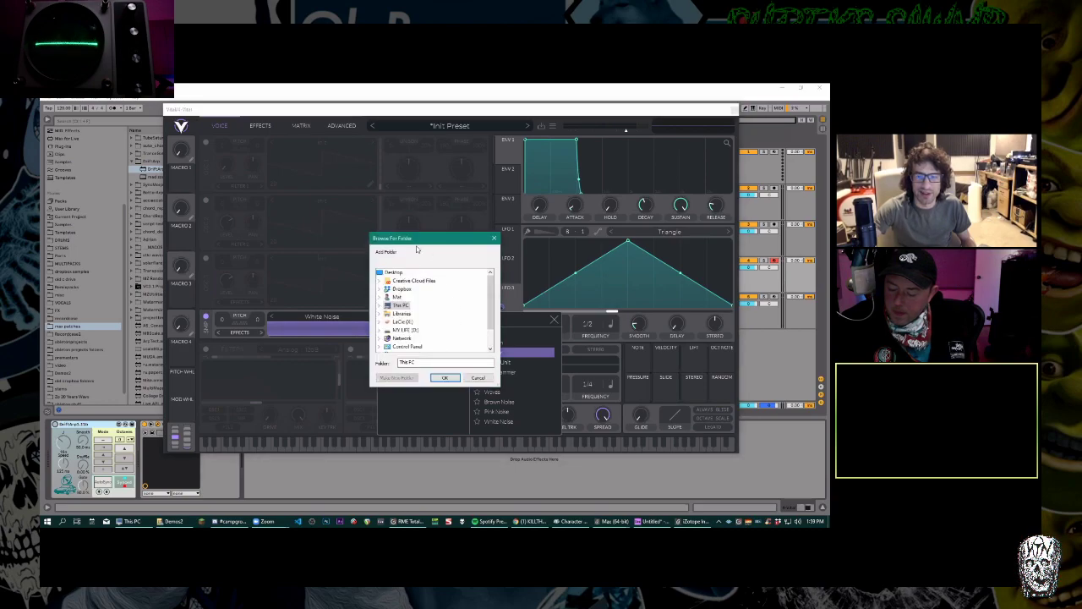
pyautogui.moveTo(411, 240); pyautogui.dragTo(301, 224)
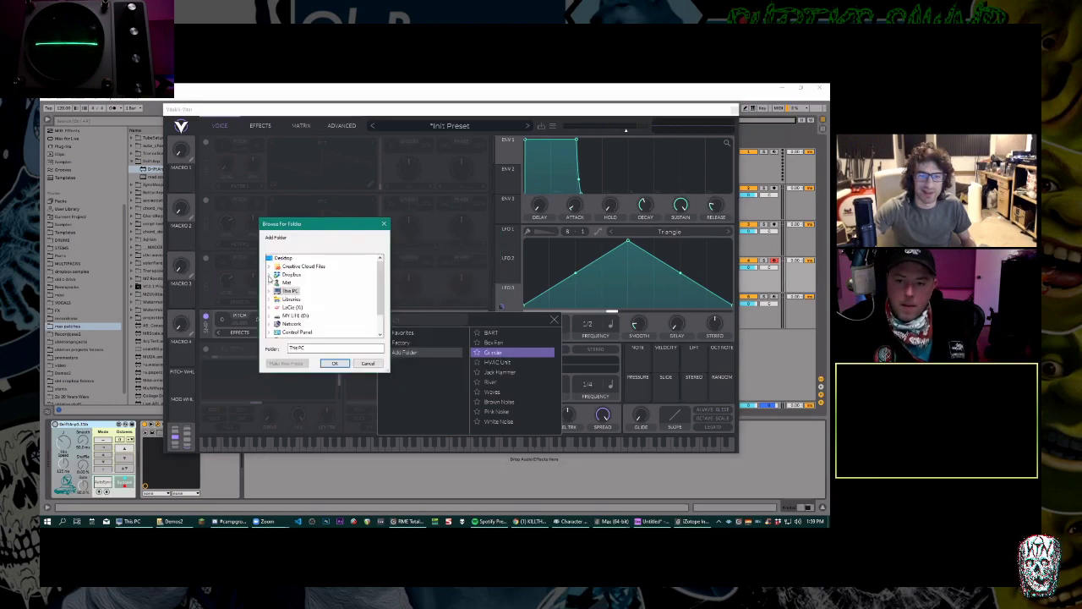
pyautogui.click(270, 275)
pyautogui.scroll(-2, 308, 299)
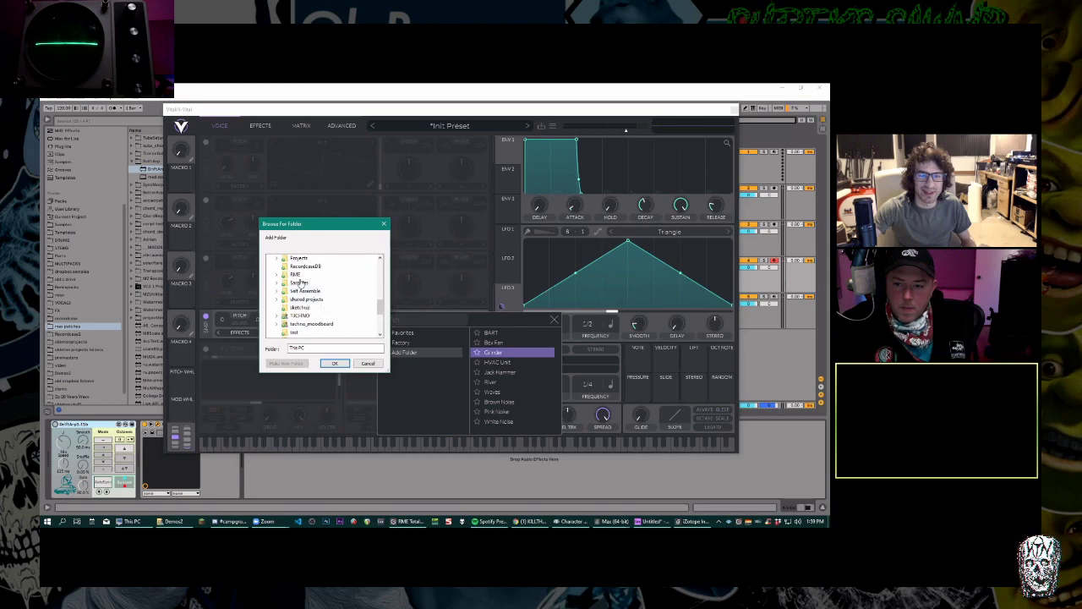
pyautogui.click(305, 290)
pyautogui.click(335, 362)
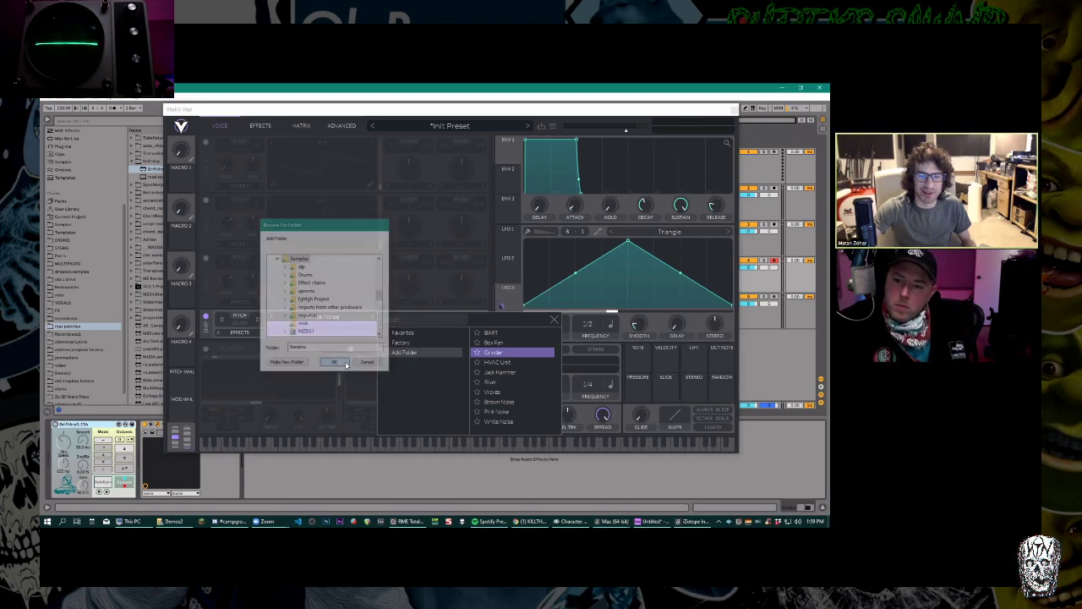
pyautogui.click(493, 333)
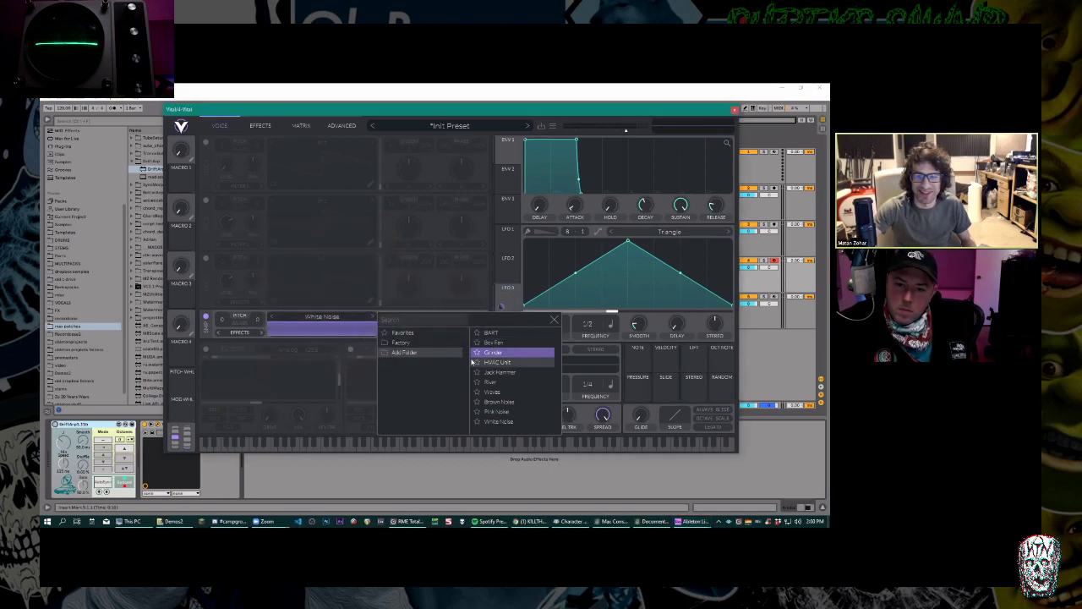
# Add the MadZooClaps&Snares folder, found in Dropbox under Samples, MZDV1 and MadZooHits, to the sampler's sample browser.
pyautogui.click(403, 350)
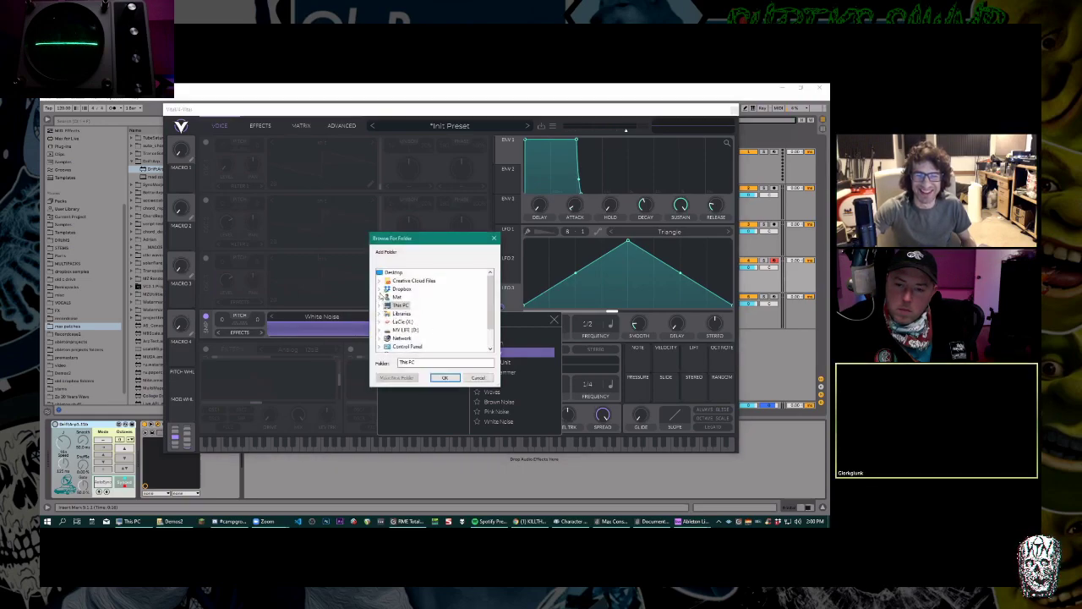
pyautogui.click(380, 305)
pyautogui.scroll(-5, 430, 320)
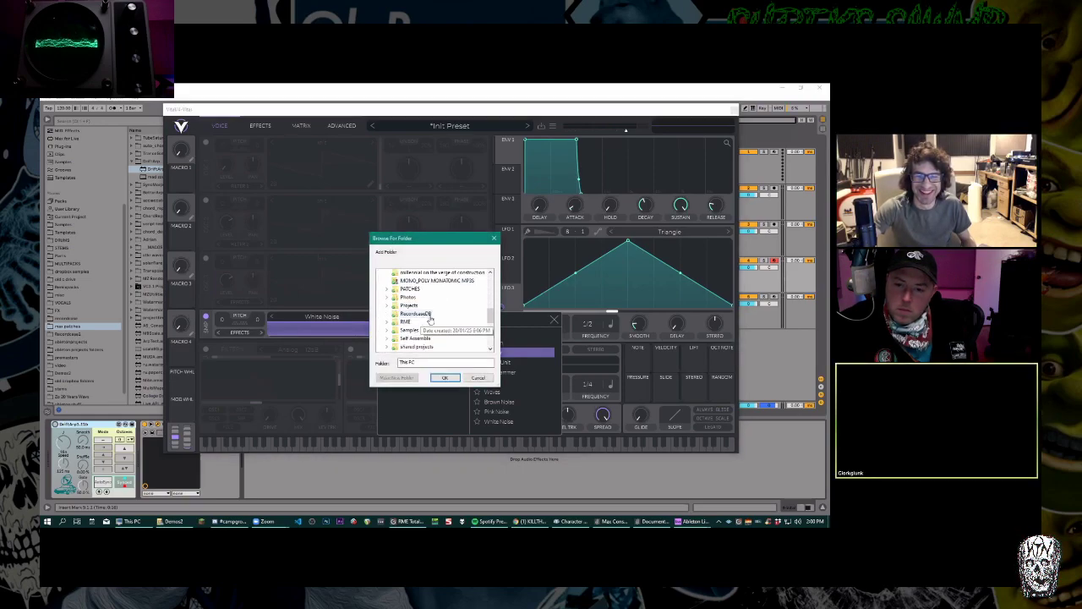
pyautogui.scroll(-1, 430, 320)
pyautogui.click(394, 304)
pyautogui.scroll(-3, 451, 314)
pyautogui.scroll(3, 451, 314)
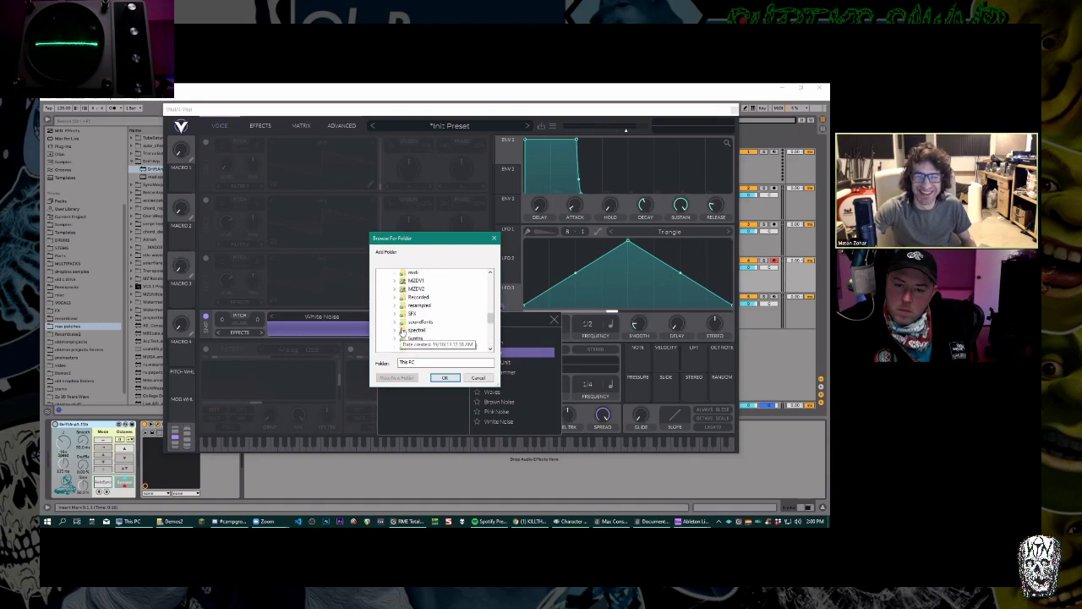
pyautogui.scroll(-1, 402, 321)
pyautogui.click(396, 280)
pyautogui.click(404, 288)
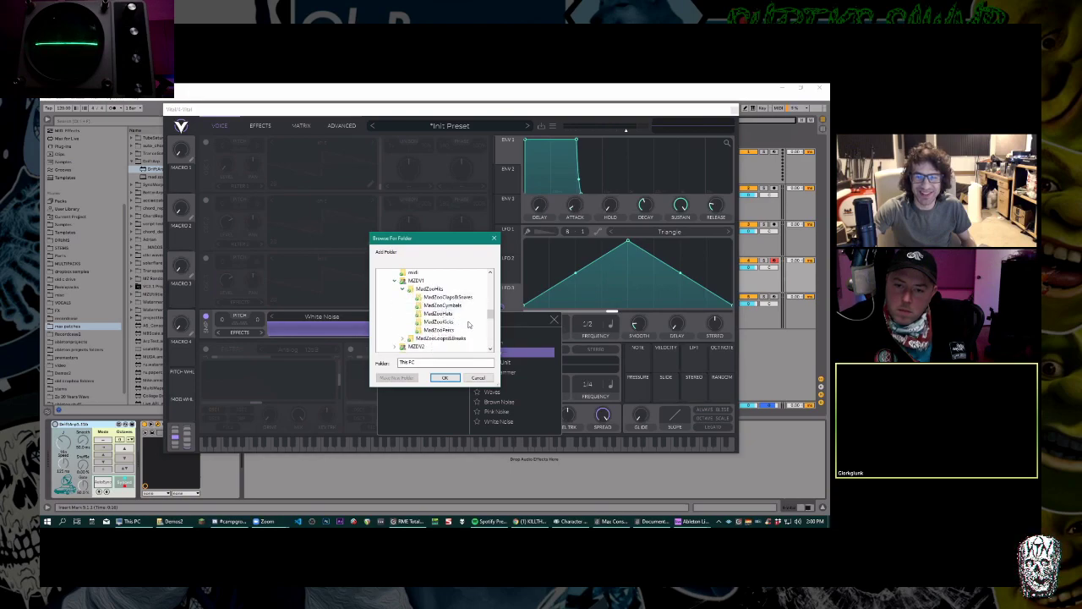
pyautogui.click(455, 299)
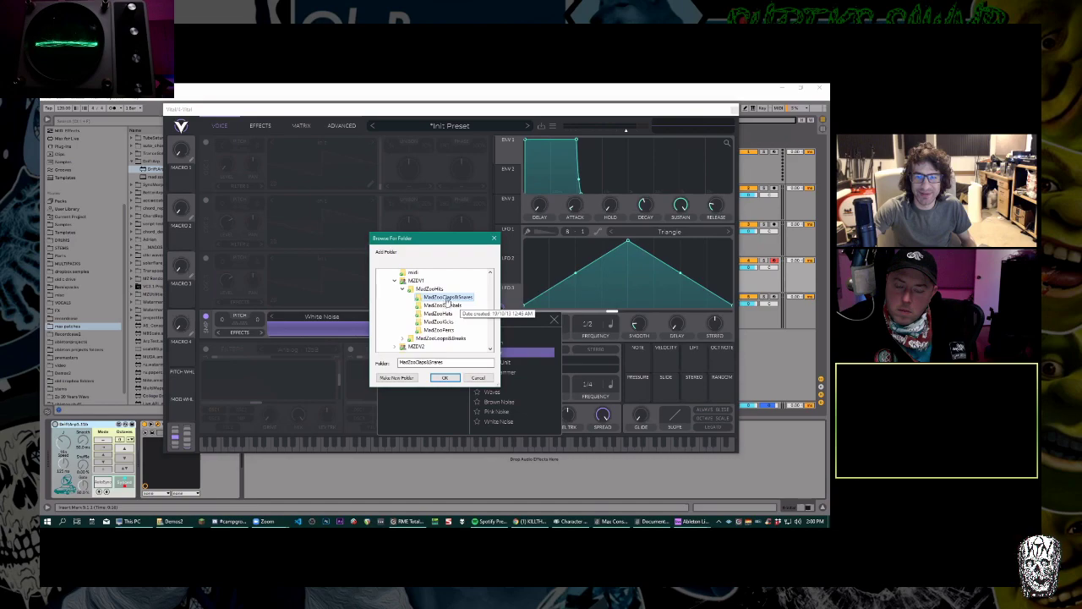
pyautogui.click(444, 377)
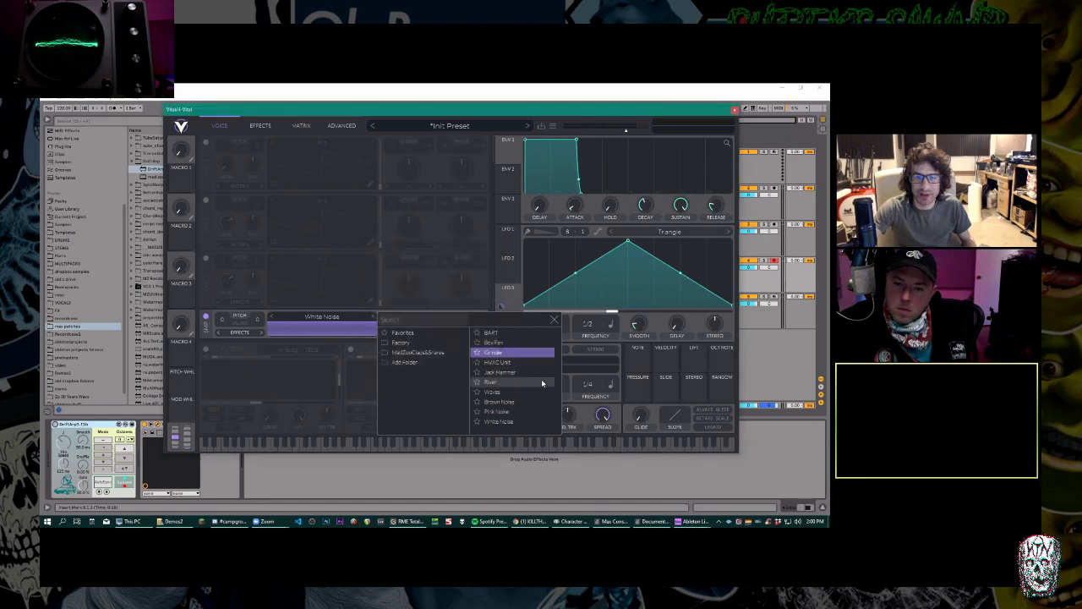
# Load the sample MZDV1 - Clap28 from the MadZooClaps&Snares folder into the sampler and close the sample browser.
pyautogui.click(427, 353)
pyautogui.scroll(-6, 523, 364)
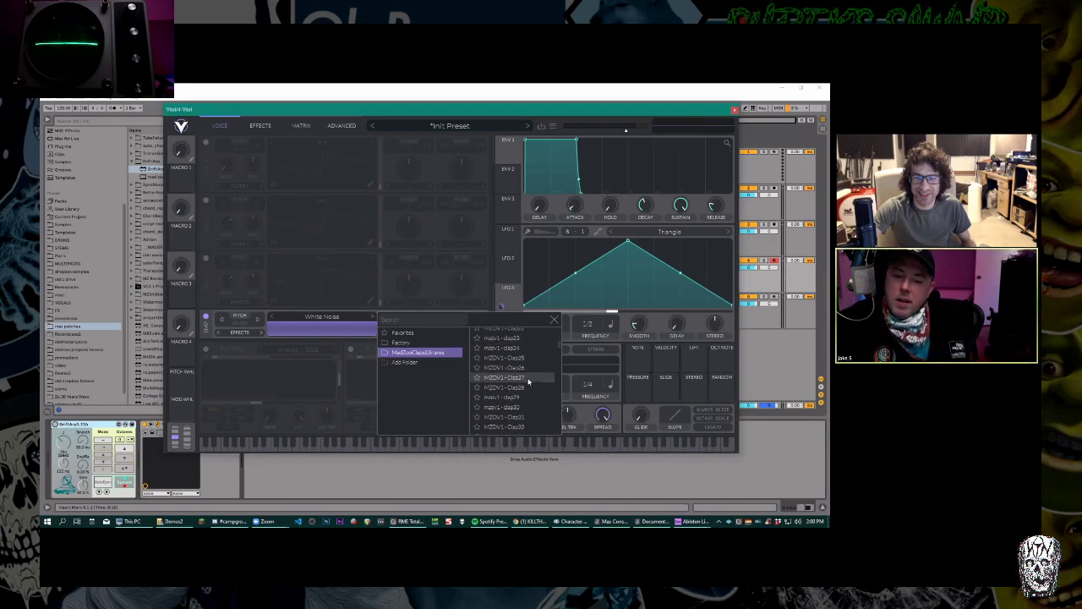
pyautogui.click(526, 387)
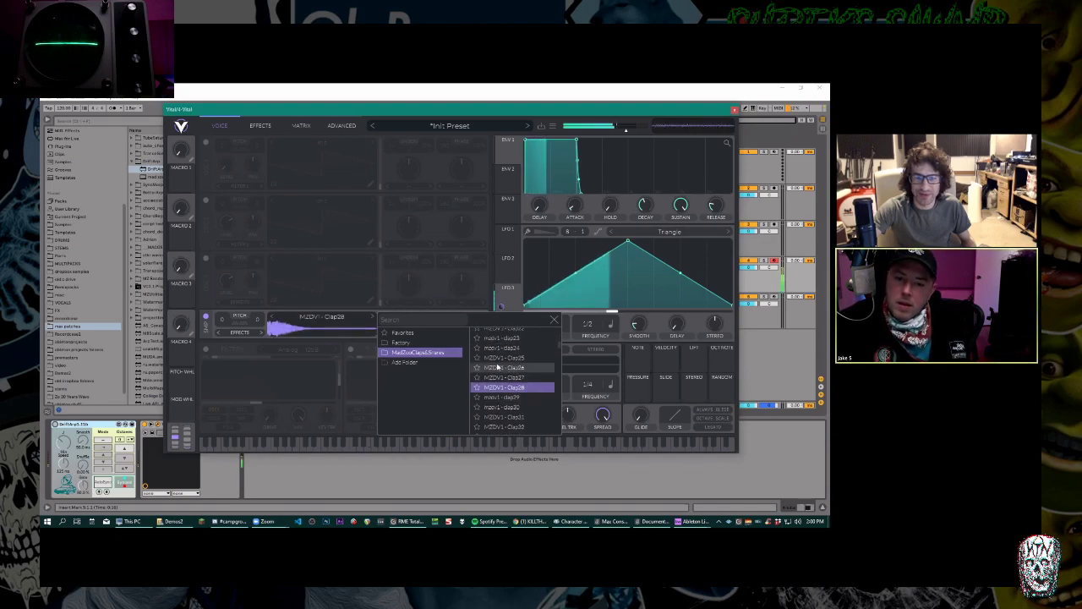
pyautogui.click(554, 319)
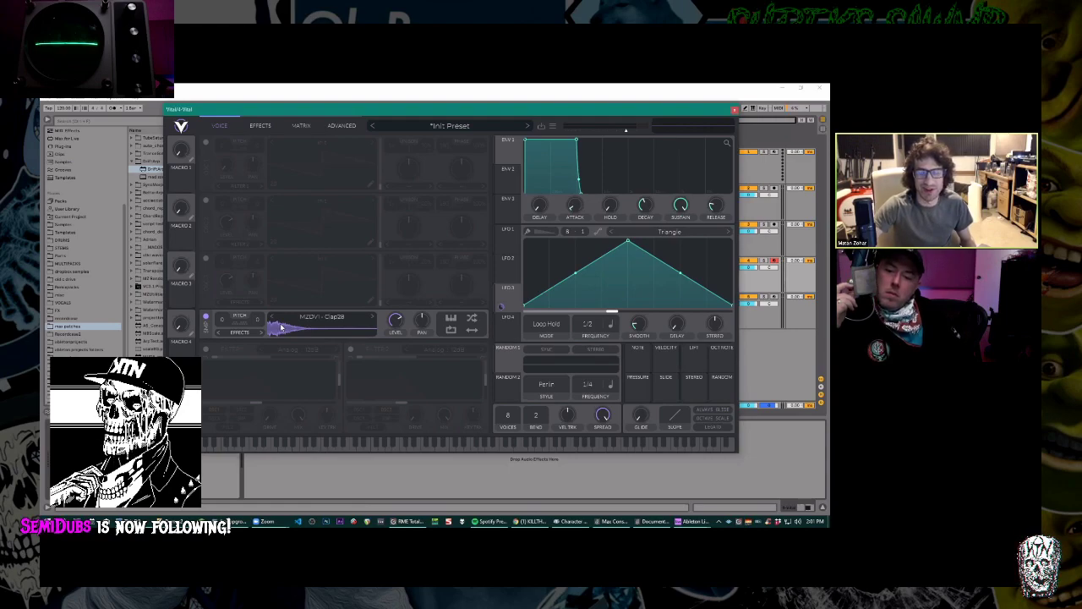
# Turn off the sampler and turn oscillator 1 back on.
pyautogui.click(205, 317)
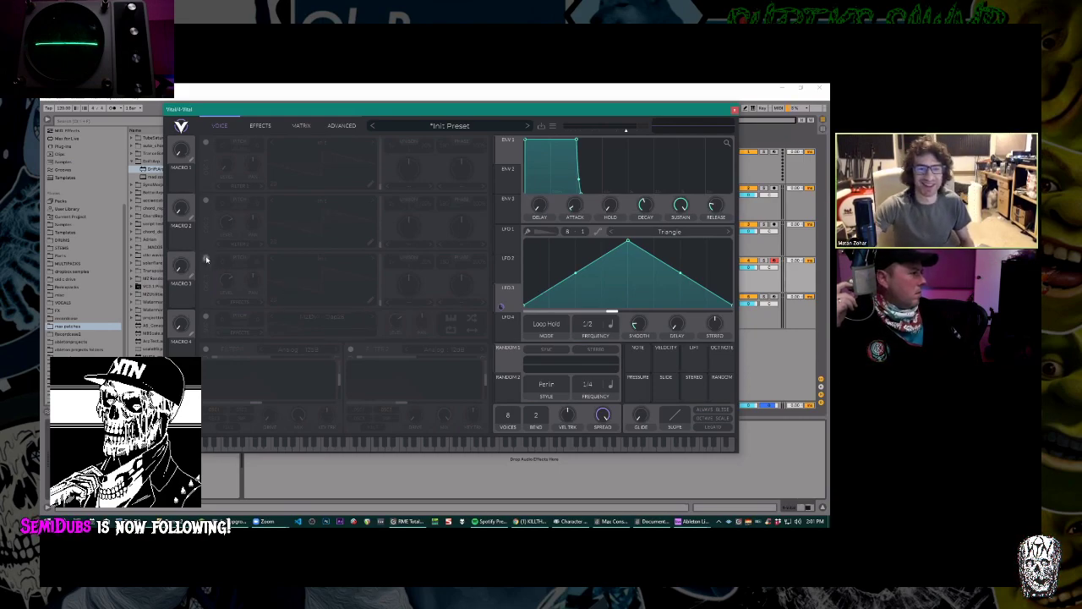
pyautogui.click(205, 142)
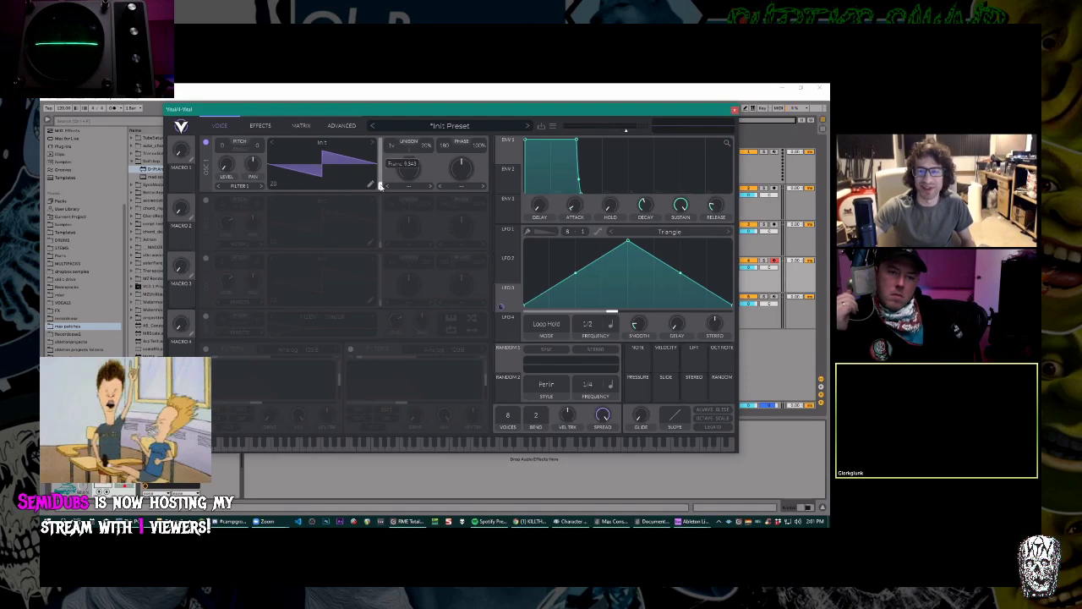
# Enable the Reverb effect and raise its mix, chorus amount, size and time.
pyautogui.click(260, 125)
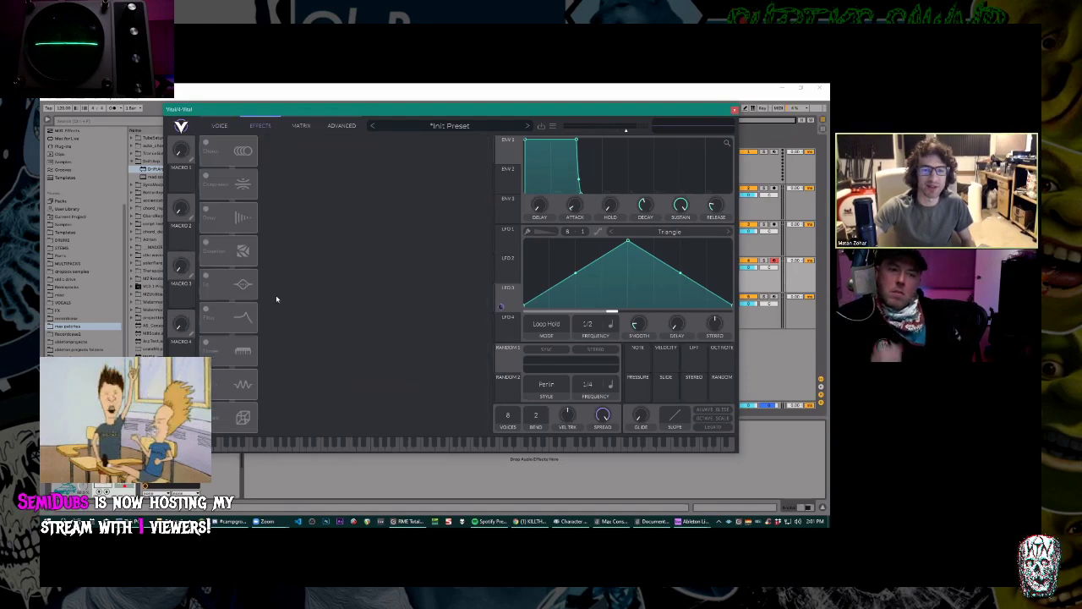
pyautogui.click(237, 417)
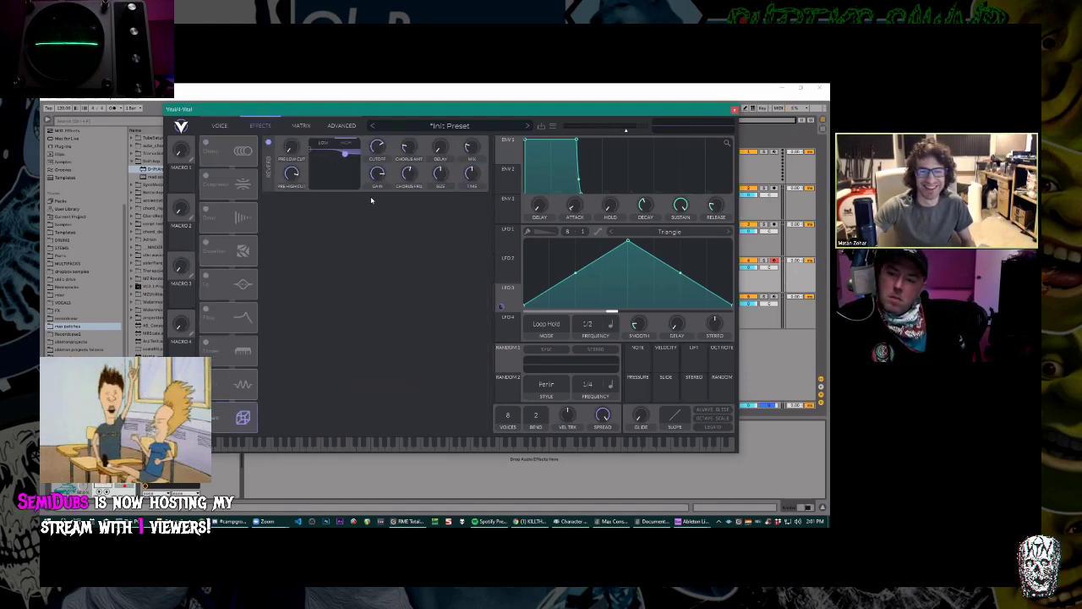
pyautogui.moveTo(471, 173); pyautogui.dragTo(478, 118)
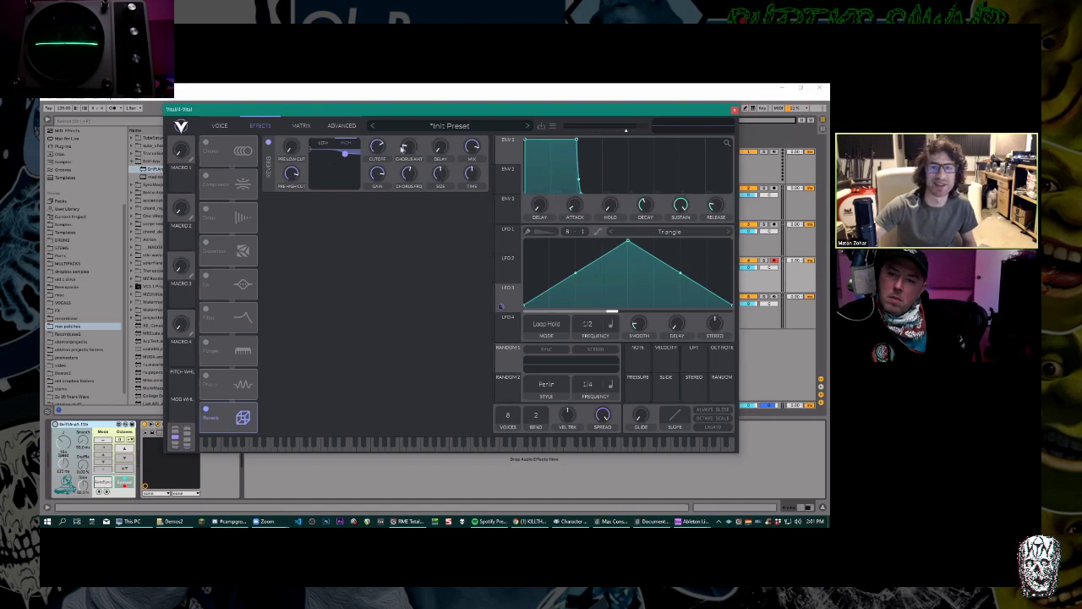
pyautogui.moveTo(403, 148); pyautogui.dragTo(414, 129)
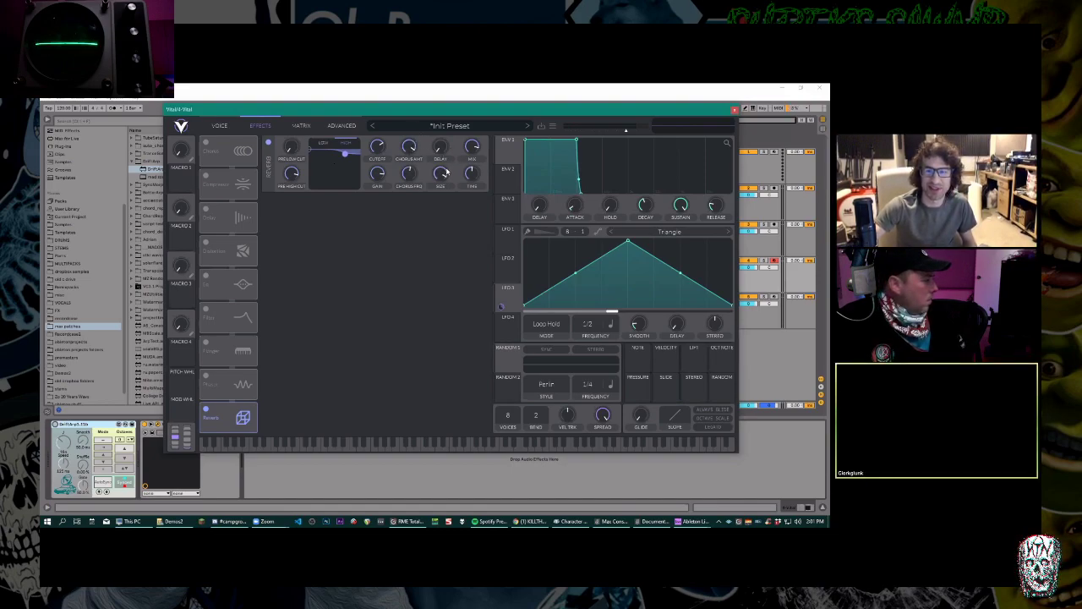
pyautogui.moveTo(481, 158); pyautogui.dragTo(481, 149)
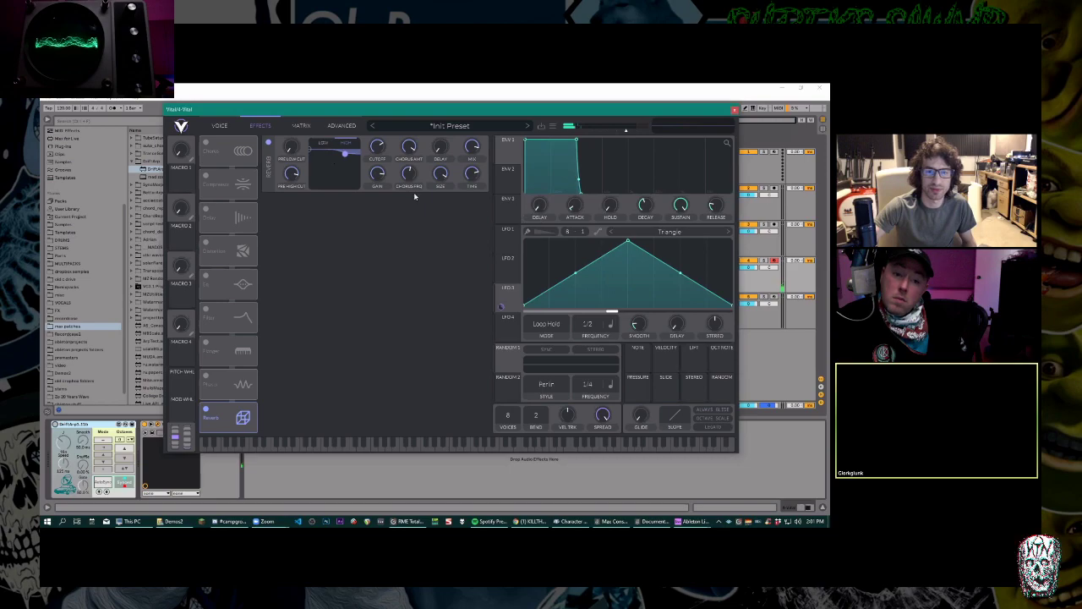
# Raise oscillator 1's number of unison voices and adjust its unison detune power.
pyautogui.click(219, 126)
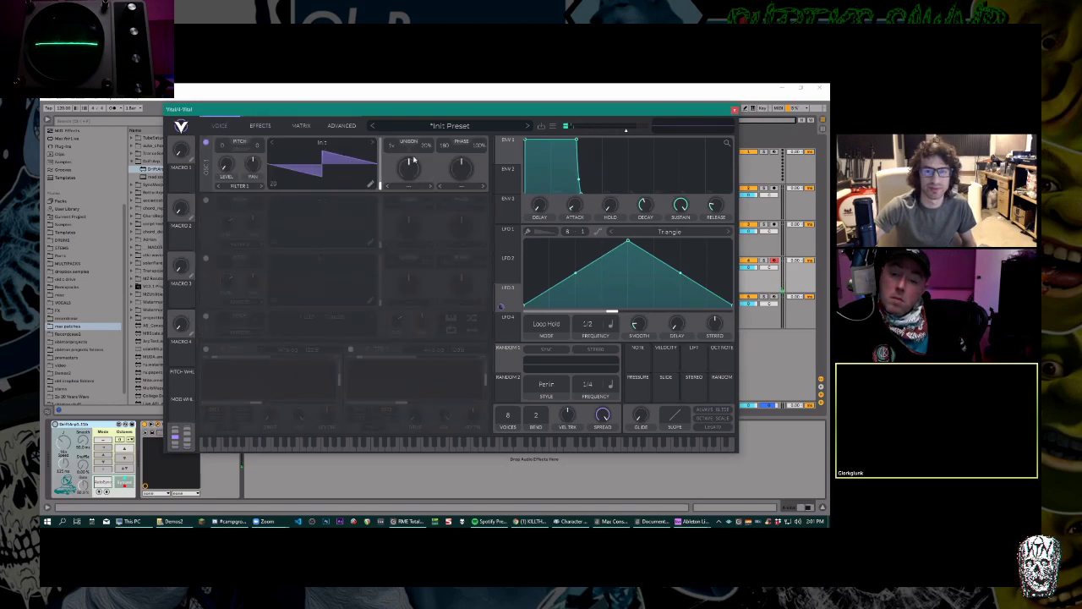
pyautogui.click(408, 191)
pyautogui.click(409, 150)
pyautogui.moveTo(434, 153); pyautogui.dragTo(406, 158)
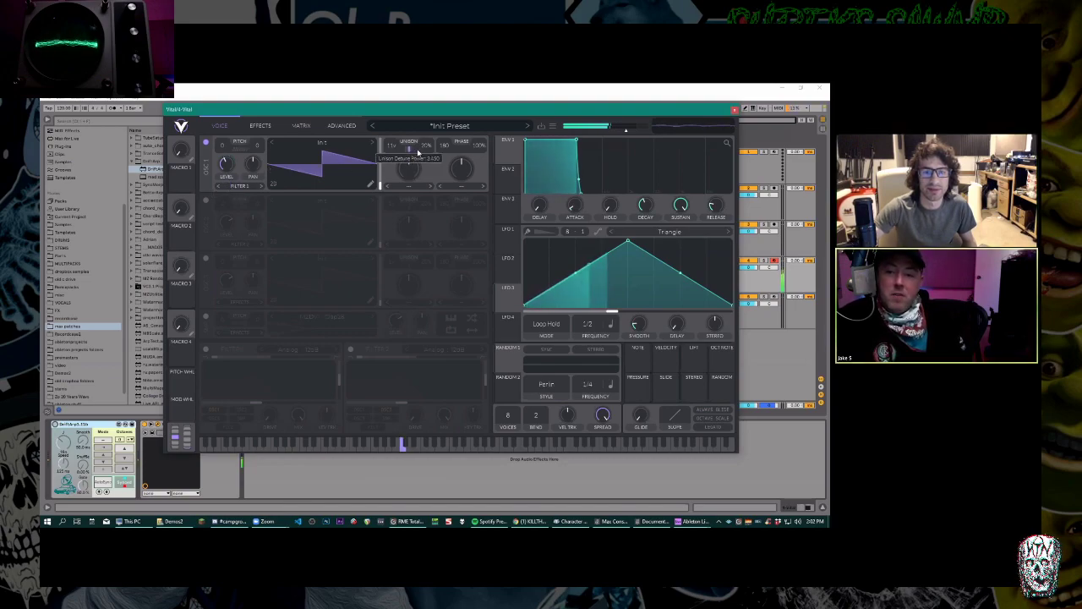
# Set the reverb mix to 0% and return to the oscillator settings.
pyautogui.click(259, 125)
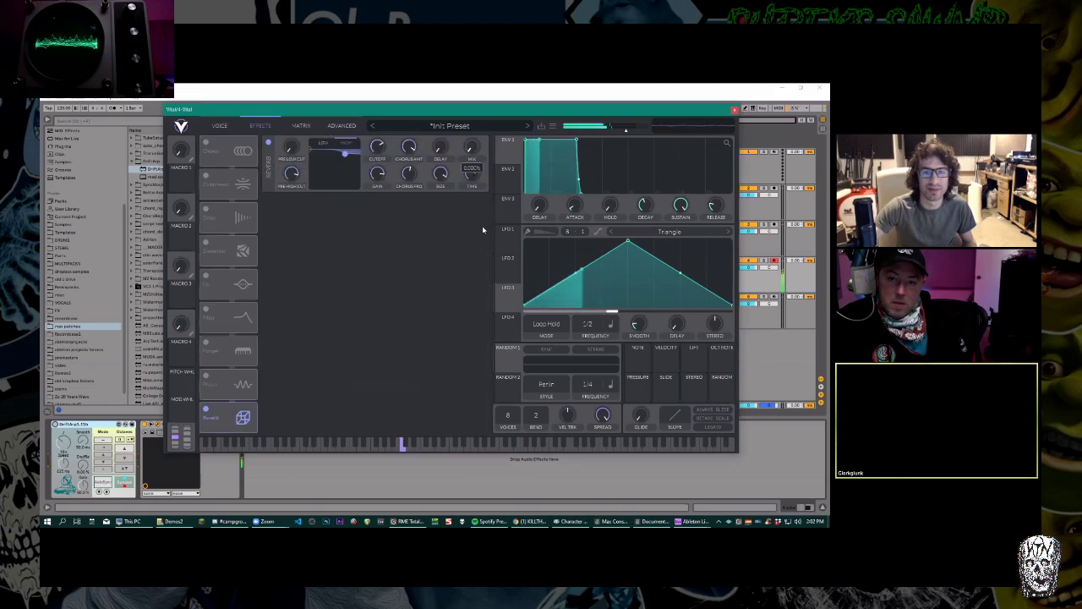
pyautogui.click(216, 126)
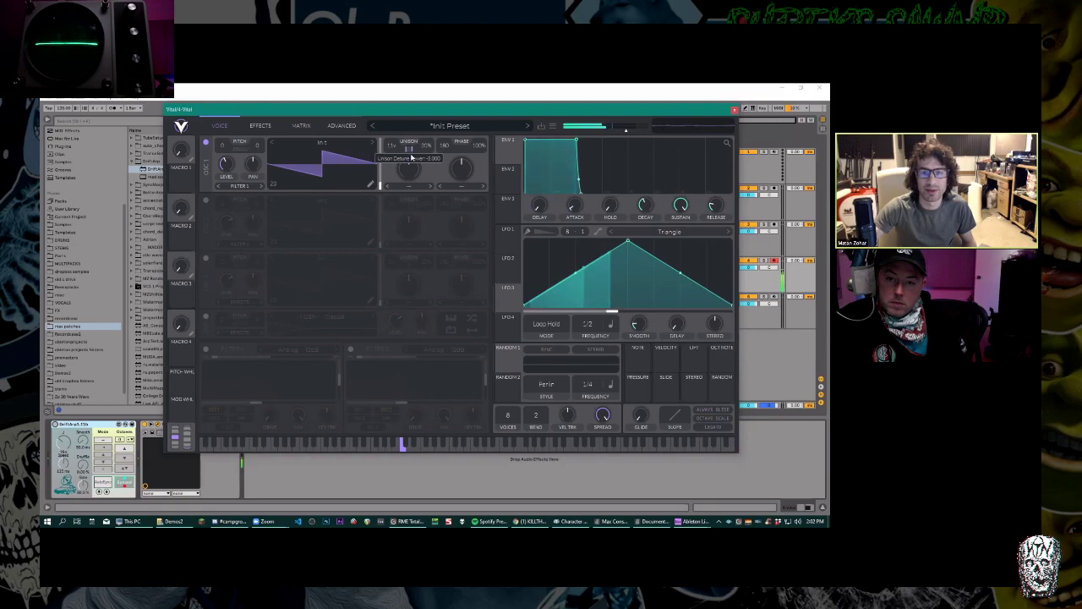
# Readjust oscillator 1's unison detune power and raise its unison detune amount to nearly full.
pyautogui.moveTo(416, 150); pyautogui.dragTo(410, 150)
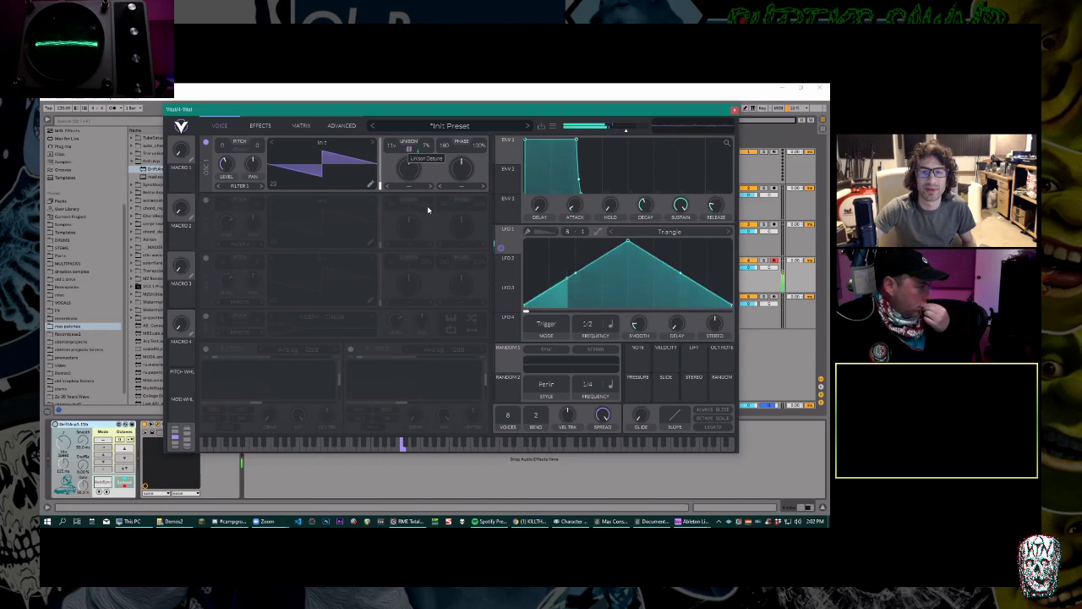
pyautogui.scroll(2, 432, 154)
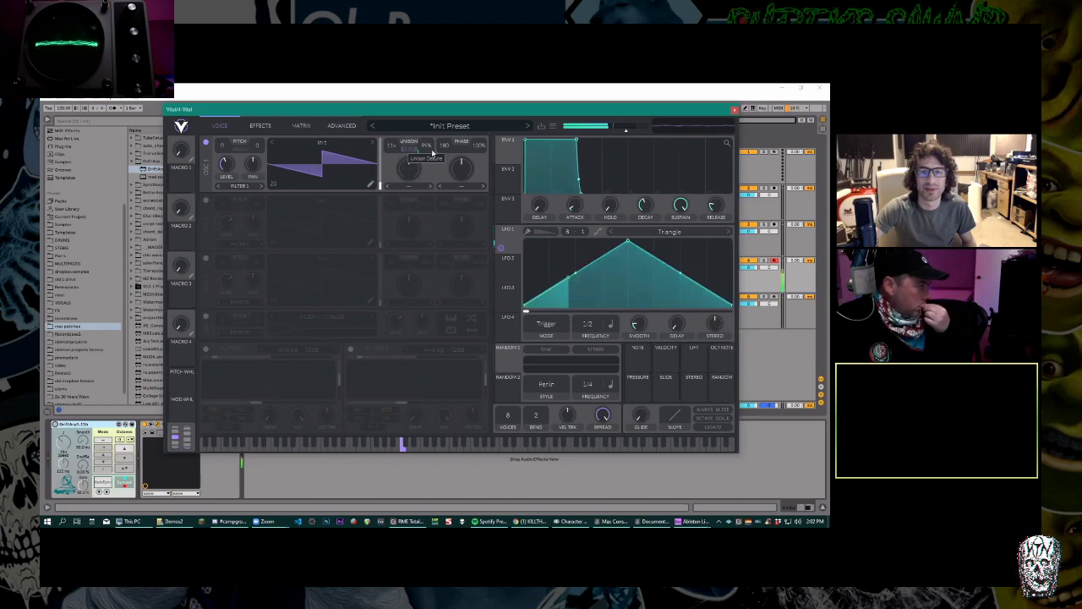
# Try the Smear spectral morph on oscillator 1 and adjust its amount.
pyautogui.click(431, 185)
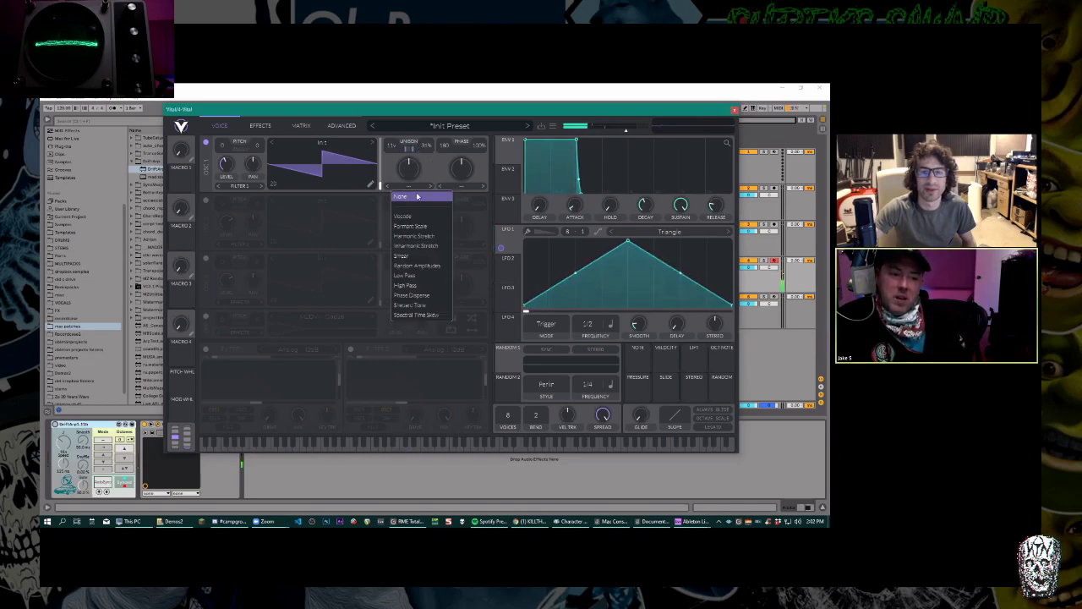
pyautogui.click(426, 256)
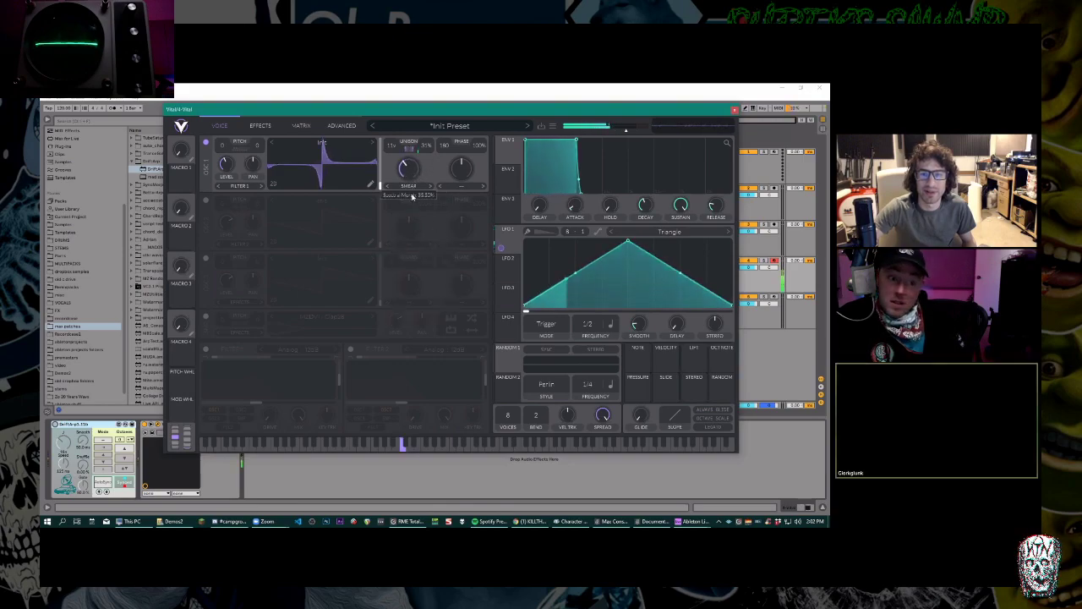
pyautogui.scroll(5, 410, 169)
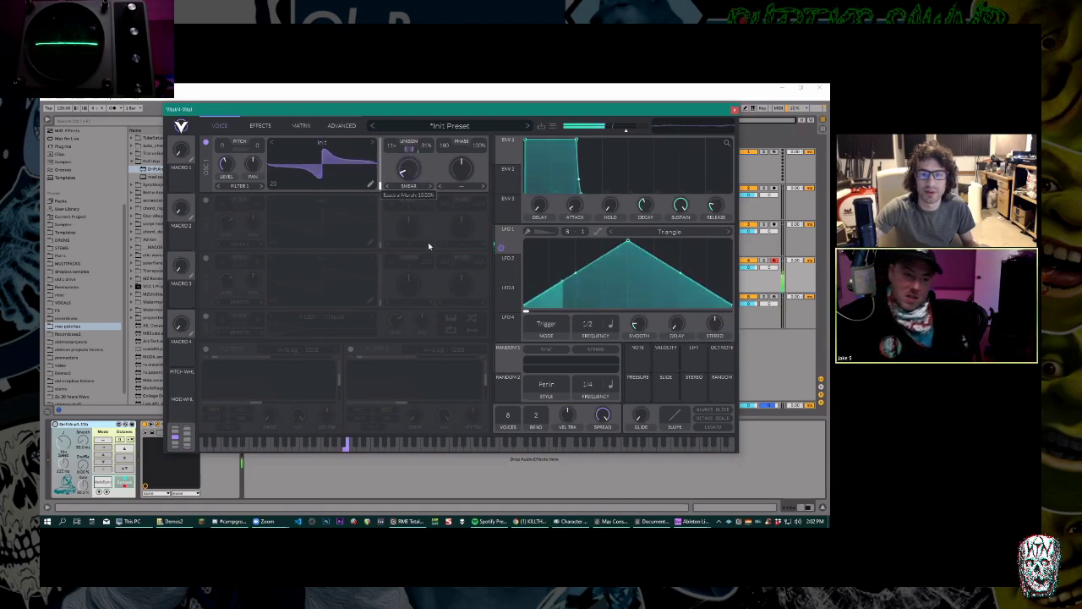
# Try the Phase Disperse spectral morph on oscillator 1 and adjust its amount.
pyautogui.click(424, 185)
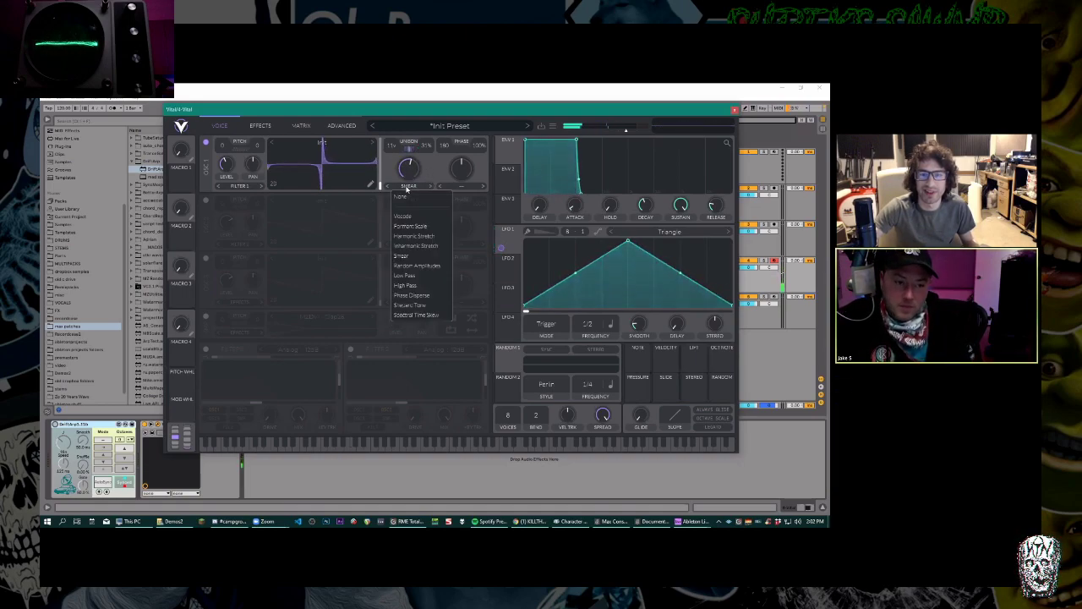
pyautogui.click(427, 295)
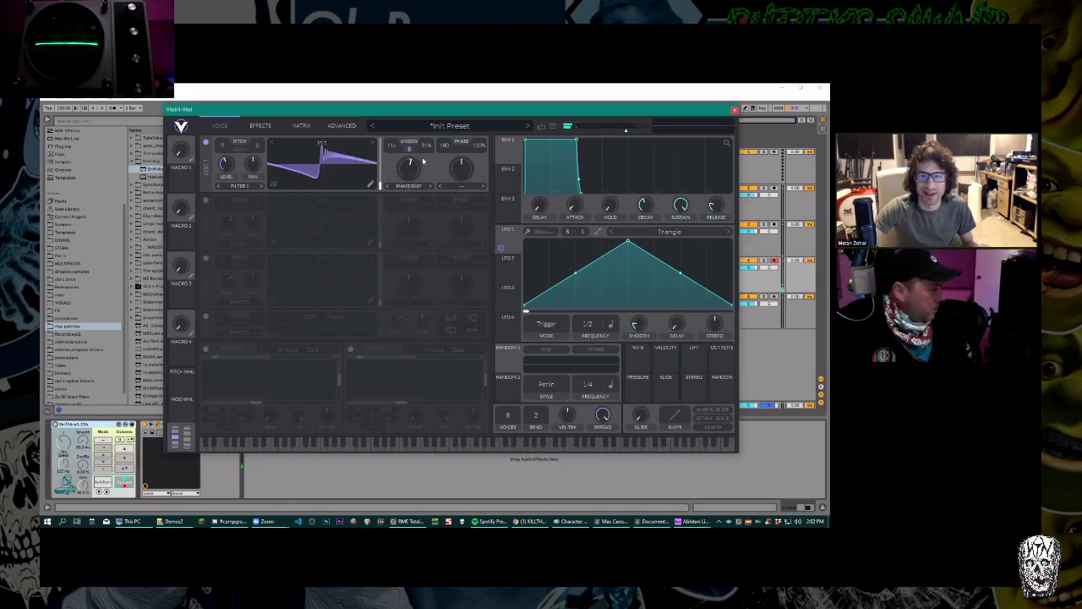
pyautogui.moveTo(412, 176); pyautogui.dragTo(416, 181)
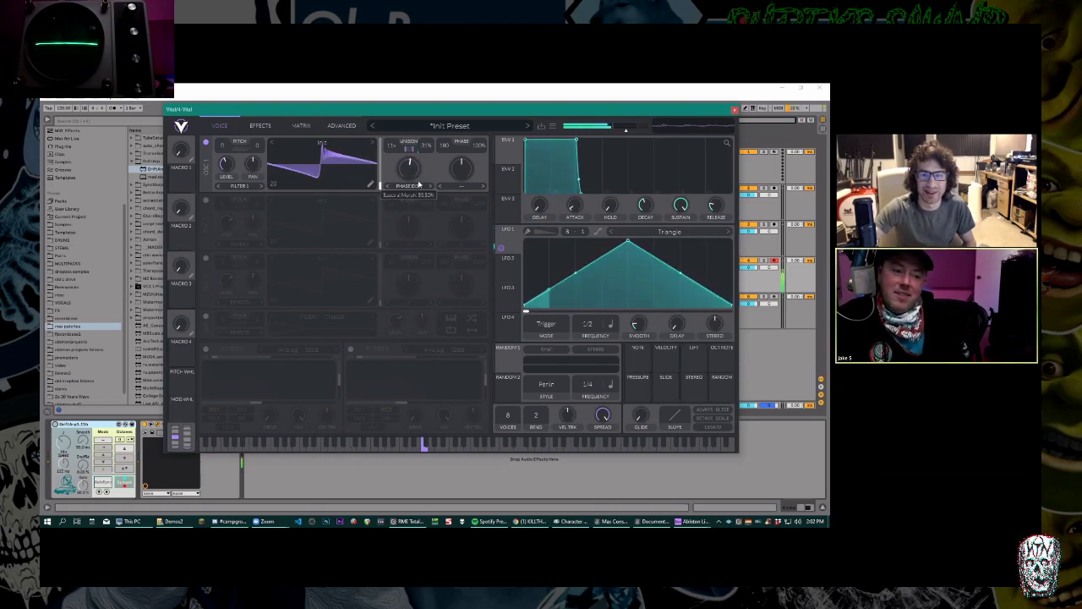
pyautogui.moveTo(416, 175)
pyautogui.mouseDown()
pyautogui.moveTo(413, 160)
pyautogui.moveTo(414, 175)
pyautogui.mouseUp()
# Switch oscillator 1's spectral morph to Spectral Time Skew and adjust its amount.
pyautogui.click(411, 185)
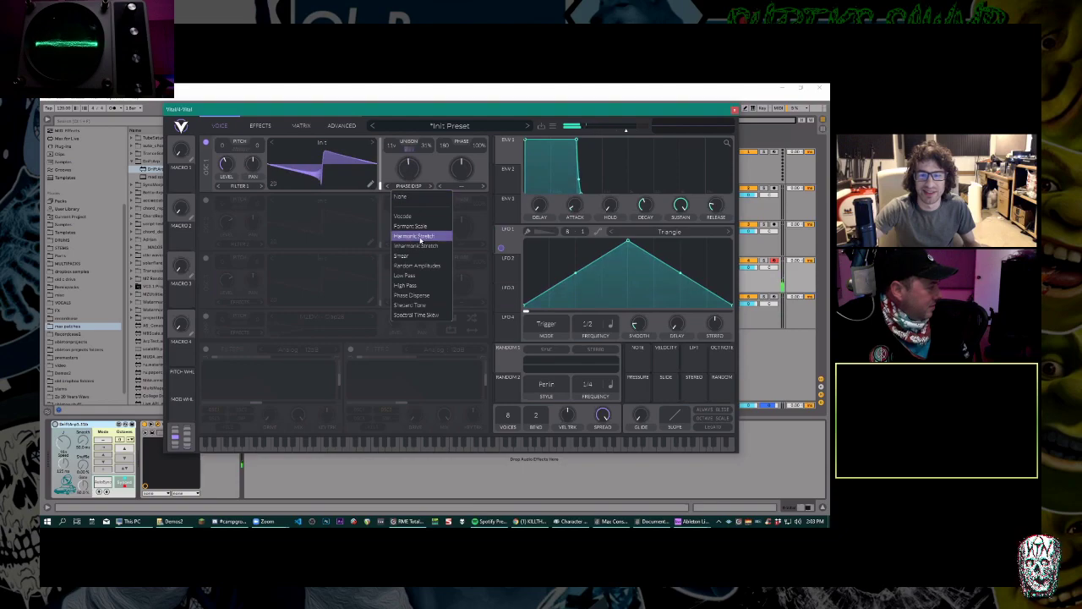
pyautogui.click(423, 315)
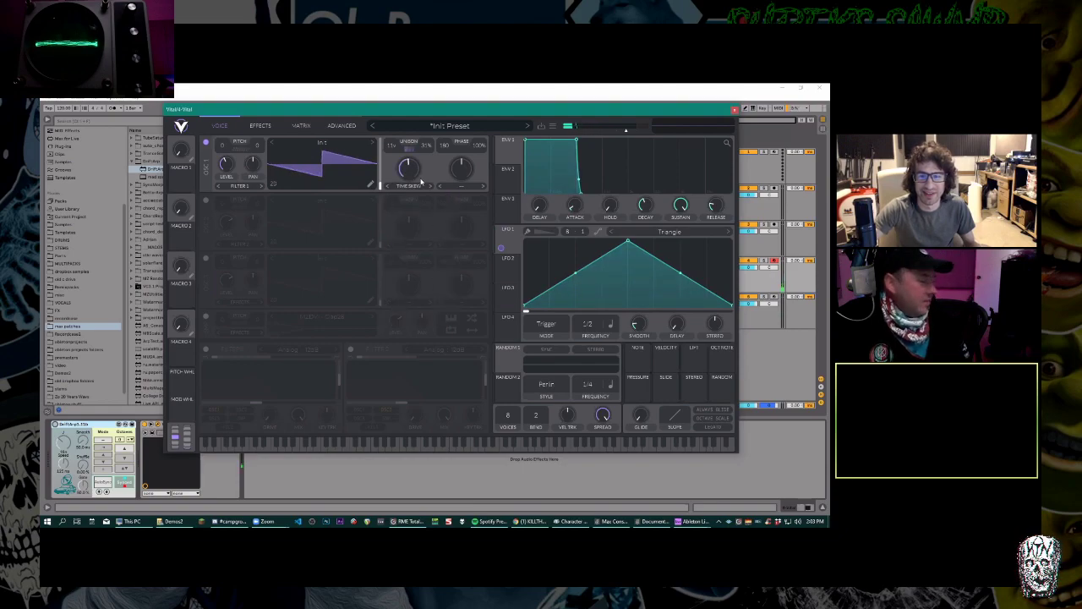
pyautogui.moveTo(412, 175)
pyautogui.mouseDown()
pyautogui.moveTo(413, 205)
pyautogui.moveTo(413, 173)
pyautogui.mouseUp()
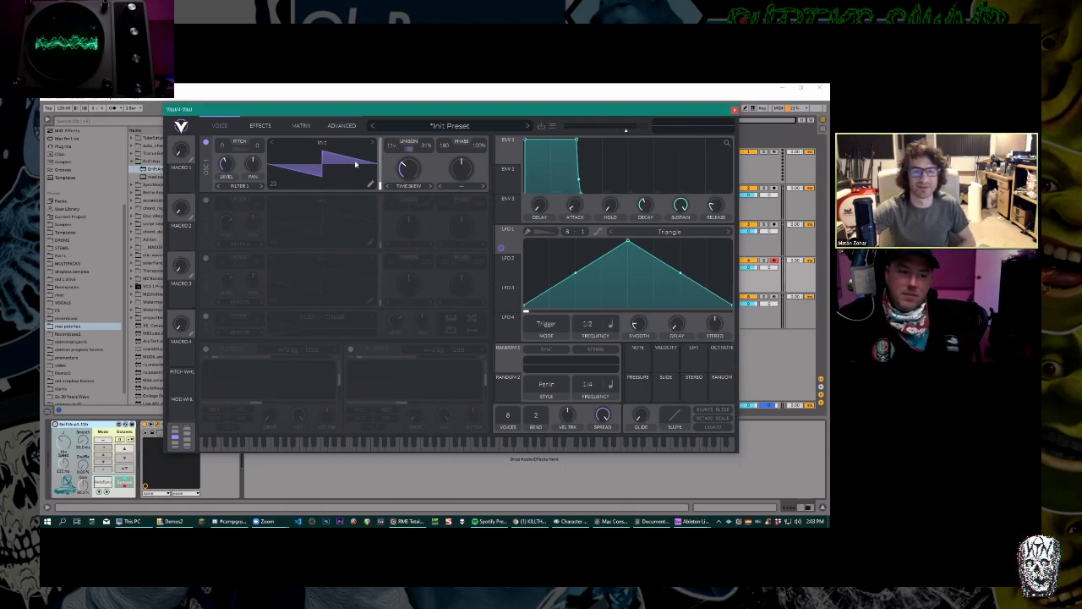
# Add a second keyframe to oscillator 1's wavetable, set the horizontal grid to 0 and draw a smooth freehand wave for it.
pyautogui.click(372, 185)
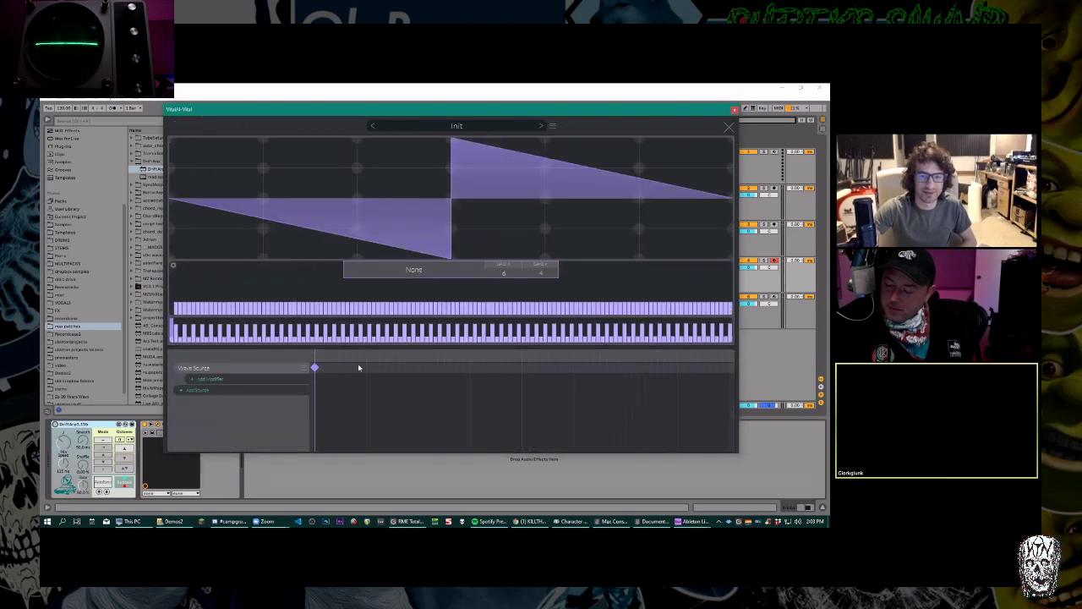
pyautogui.click(416, 369)
pyautogui.doubleClick(401, 368)
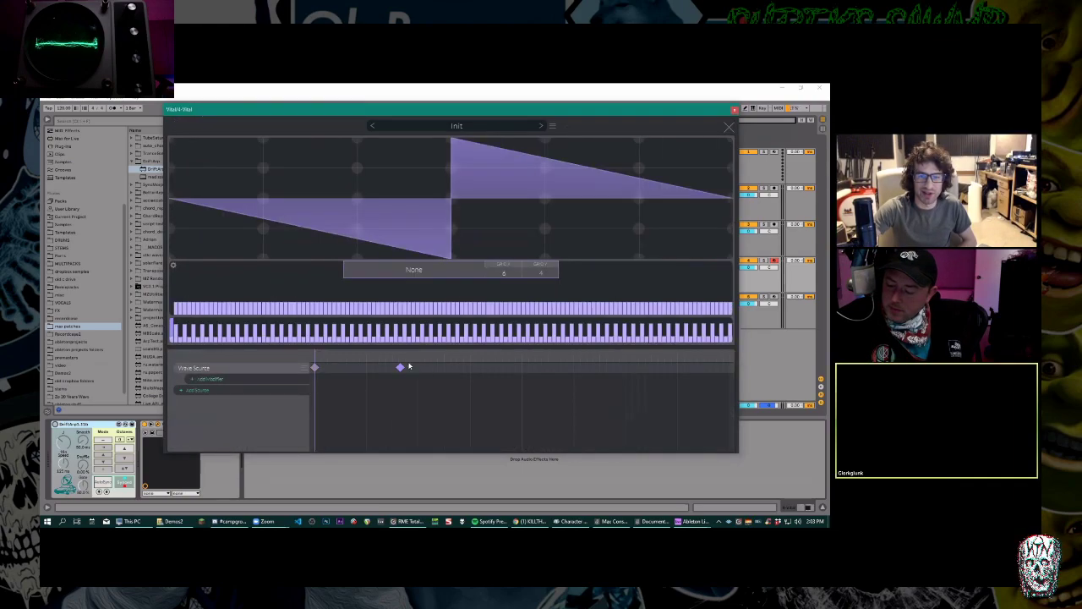
pyautogui.click(430, 271)
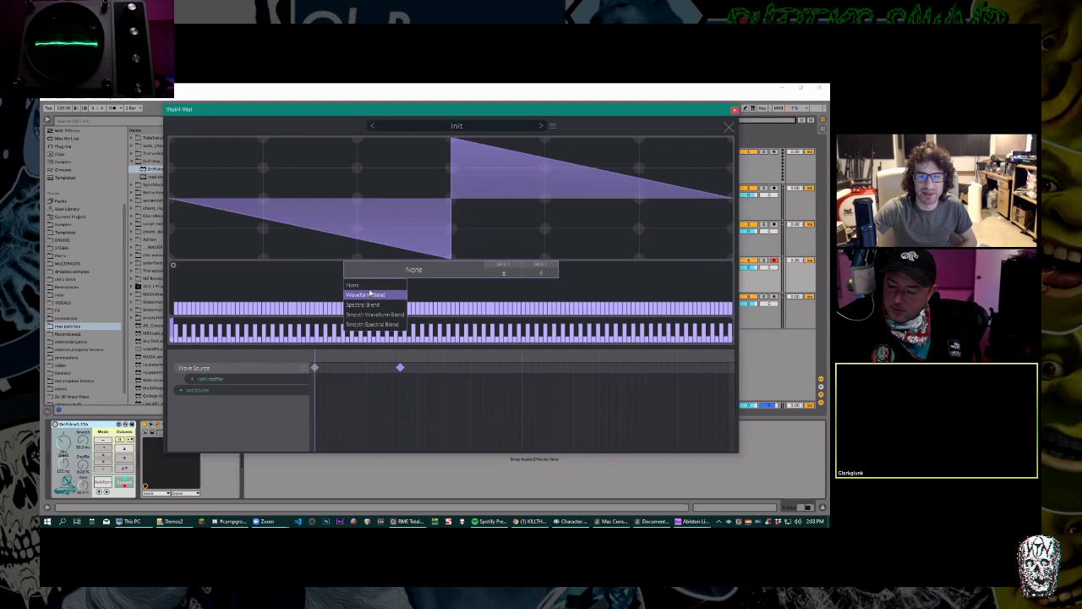
pyautogui.click(506, 274)
pyautogui.moveTo(505, 273); pyautogui.dragTo(475, 464)
pyautogui.moveTo(202, 230)
pyautogui.mouseDown()
pyautogui.moveTo(242, 189)
pyautogui.moveTo(512, 213)
pyautogui.moveTo(732, 203)
pyautogui.mouseUp()
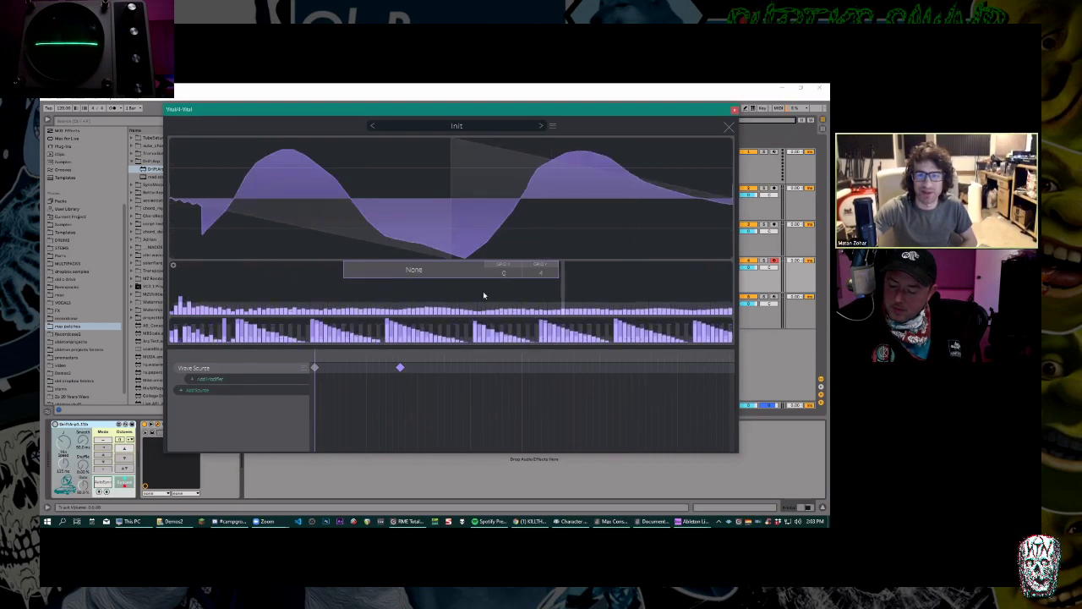
# Add a third wavetable keyframe near the middle of the Wave Source timeline and draw a jagged multi-peak waveform for it.
pyautogui.click(520, 369)
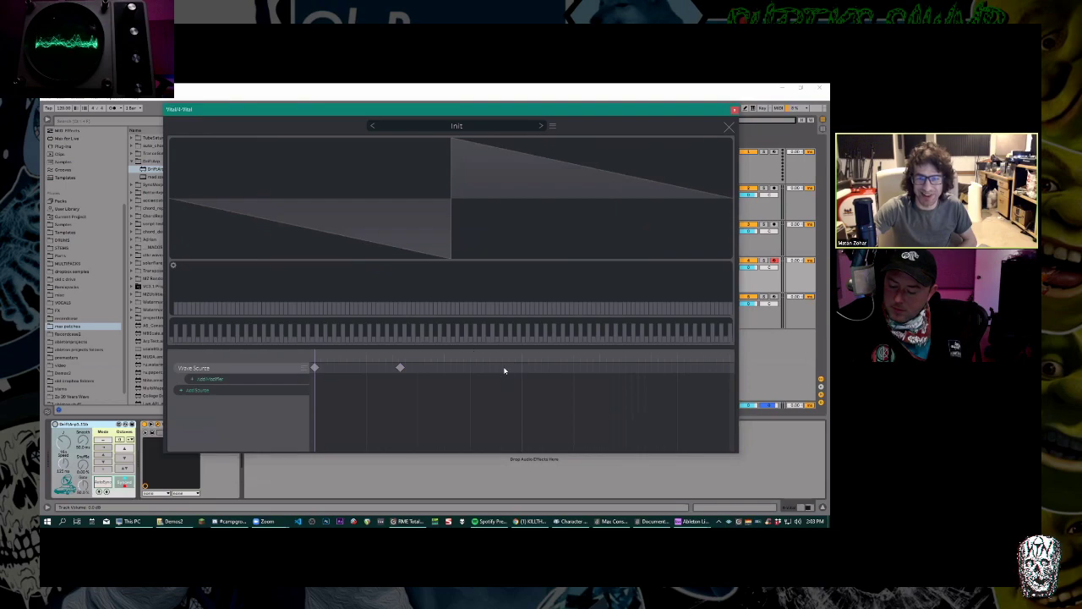
pyautogui.click(503, 368)
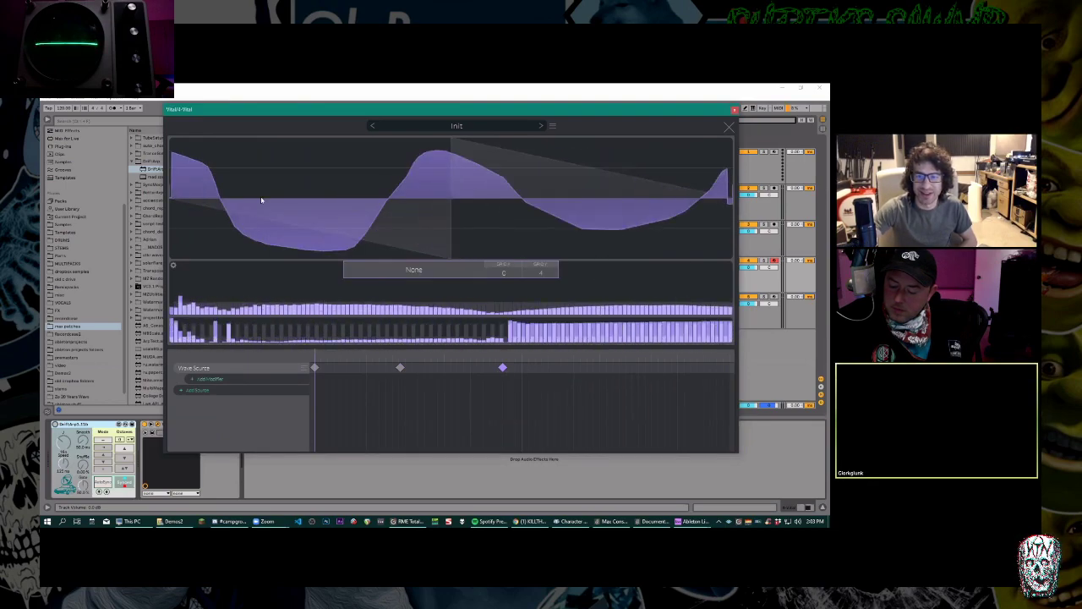
pyautogui.moveTo(261, 141)
pyautogui.mouseDown()
pyautogui.moveTo(440, 236)
pyautogui.moveTo(752, 180)
pyautogui.moveTo(676, 157)
pyautogui.mouseUp()
# Add a wavetable keyframe at the end of the Wave Source timeline, draw a smooth rolling wave and close the wavetable editor.
pyautogui.click(730, 368)
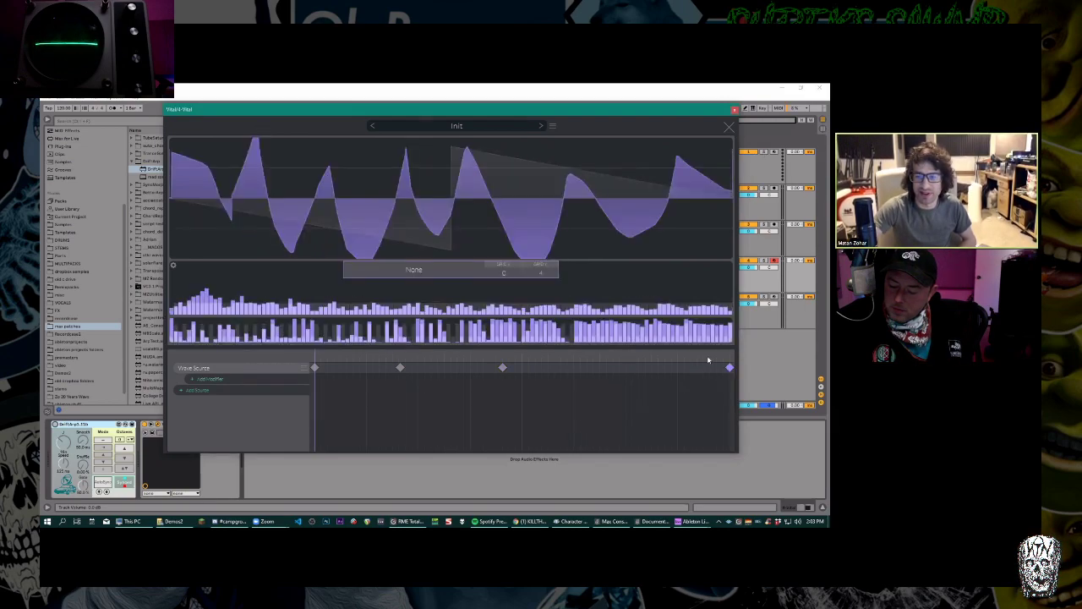
pyautogui.moveTo(170, 156)
pyautogui.mouseDown()
pyautogui.moveTo(299, 244)
pyautogui.moveTo(623, 224)
pyautogui.moveTo(732, 203)
pyautogui.mouseUp()
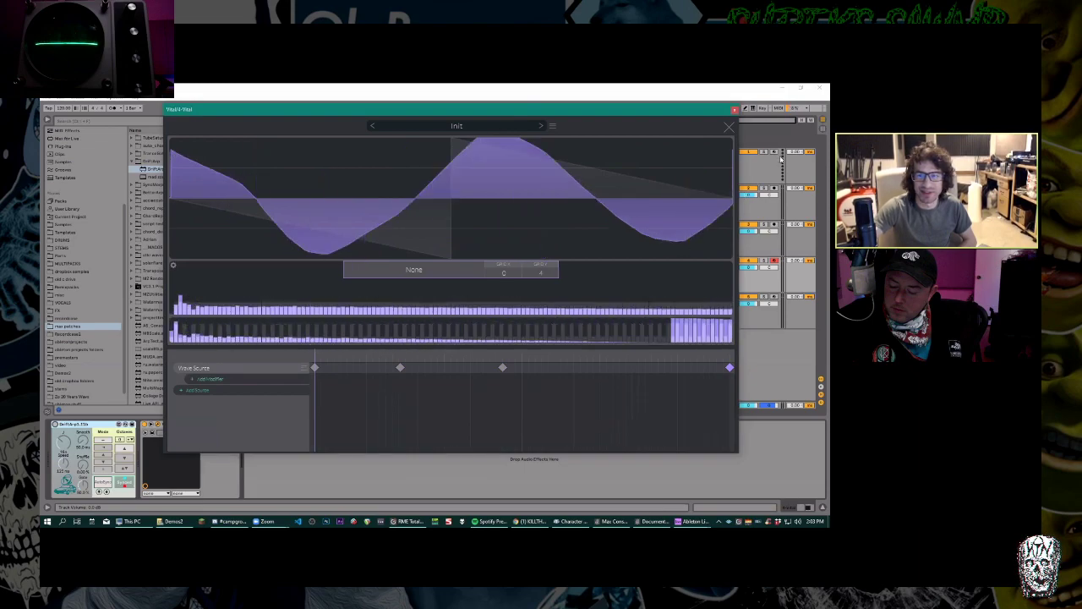
pyautogui.click(728, 128)
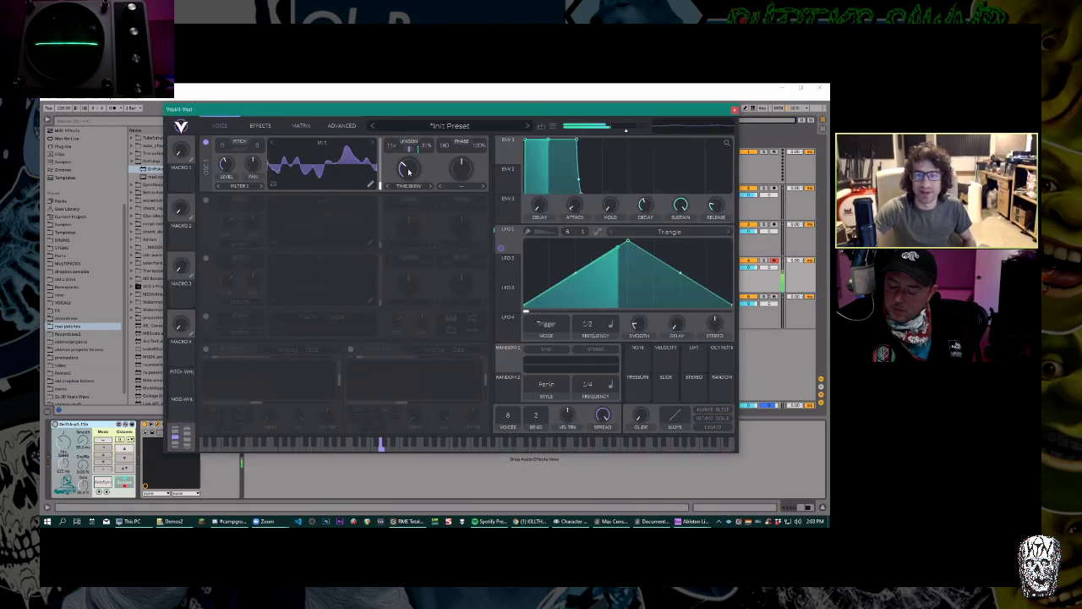
# Return to the oscillator settings, increase oscillator 1's Time Skew morph amount and raise its level slightly.
pyautogui.moveTo(407, 146)
pyautogui.mouseDown()
pyautogui.moveTo(414, 200)
pyautogui.moveTo(415, 154)
pyautogui.mouseUp()
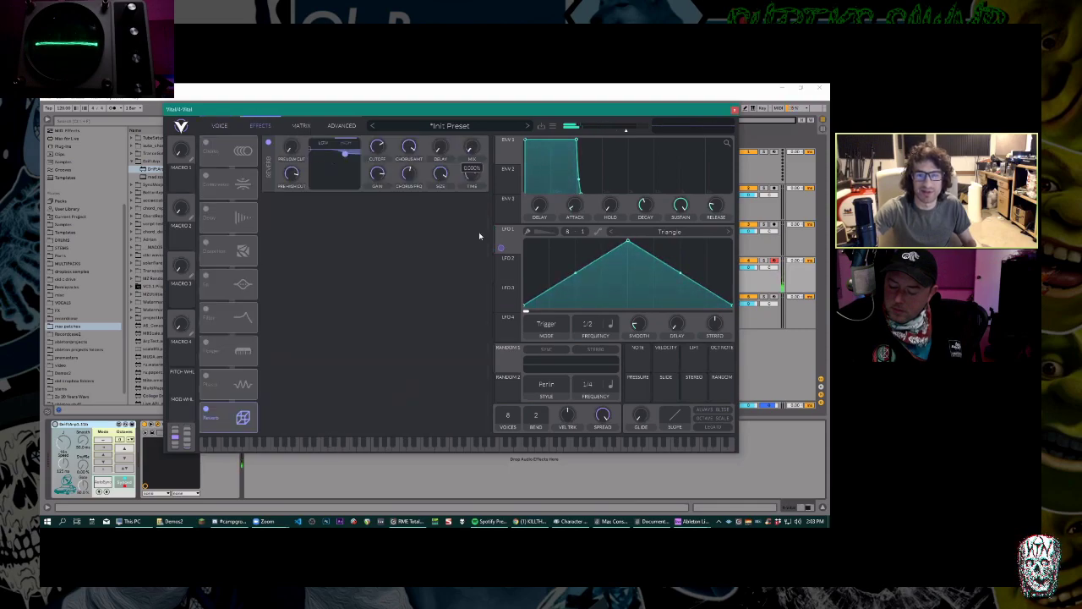
pyautogui.click(219, 125)
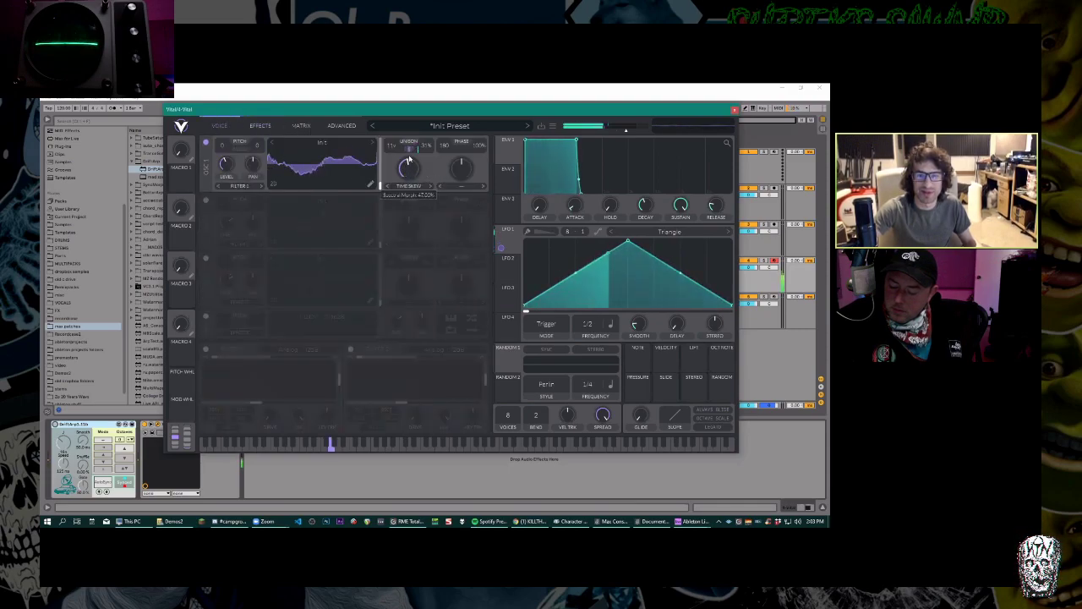
pyautogui.scroll(5, 411, 150)
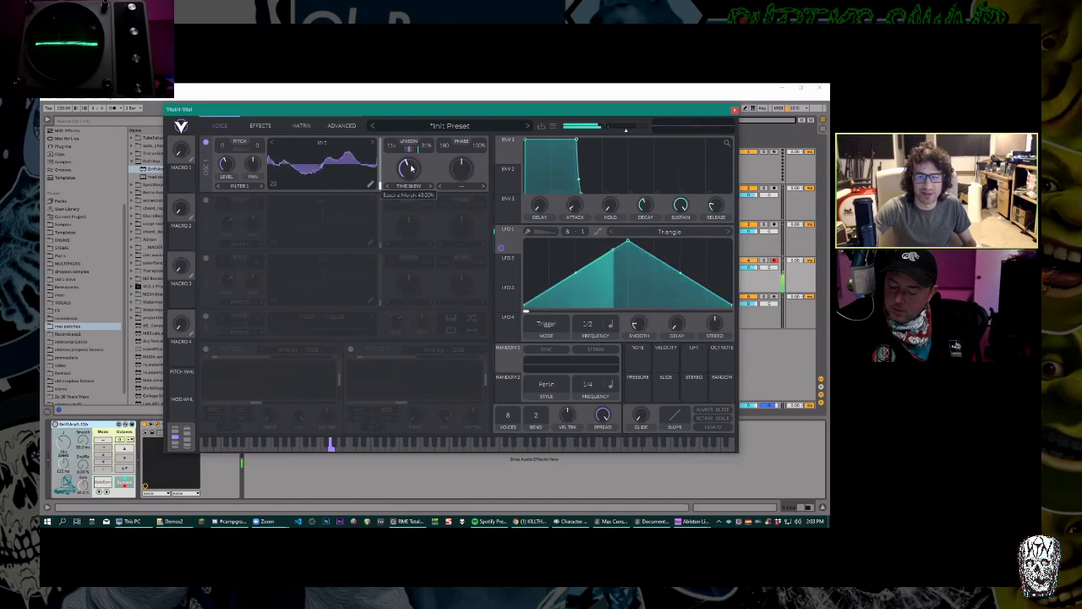
pyautogui.scroll(2, 412, 178)
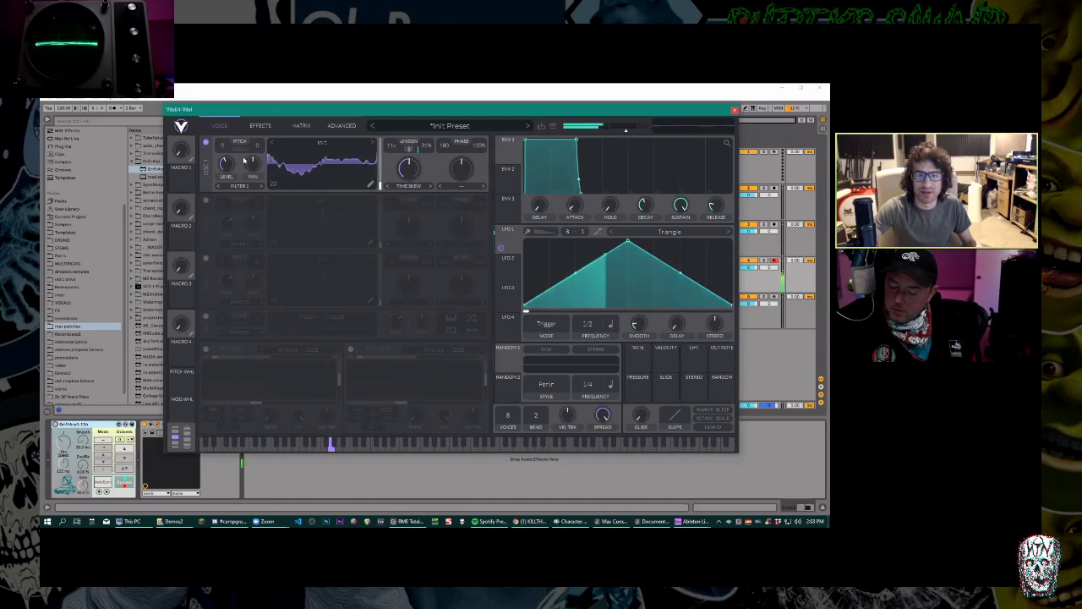
pyautogui.scroll(1, 410, 164)
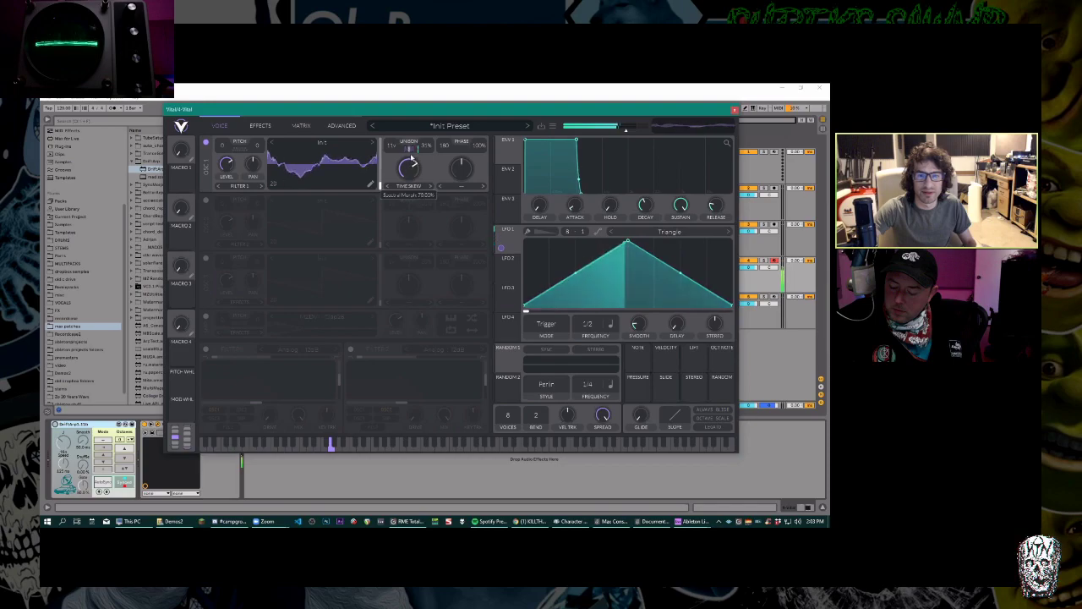
pyautogui.scroll(1, 413, 150)
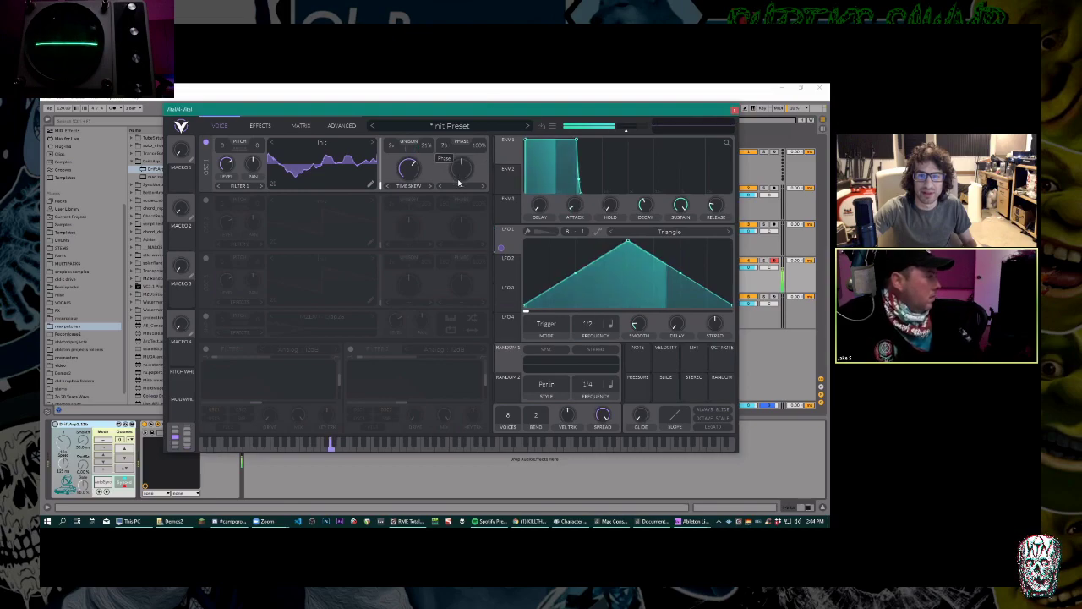
# Set oscillator 1 to 12 unison voices with phase and phase randomization at 0, and readjust its Time Skew morph amount.
pyautogui.moveTo(460, 173); pyautogui.dragTo(449, 208)
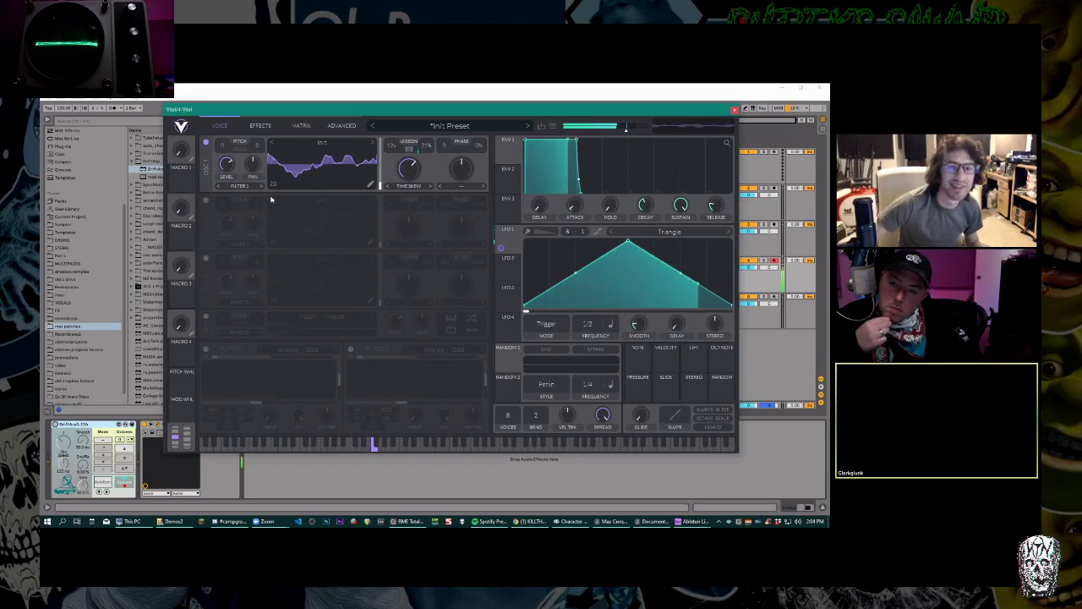
pyautogui.moveTo(420, 161); pyautogui.dragTo(413, 204)
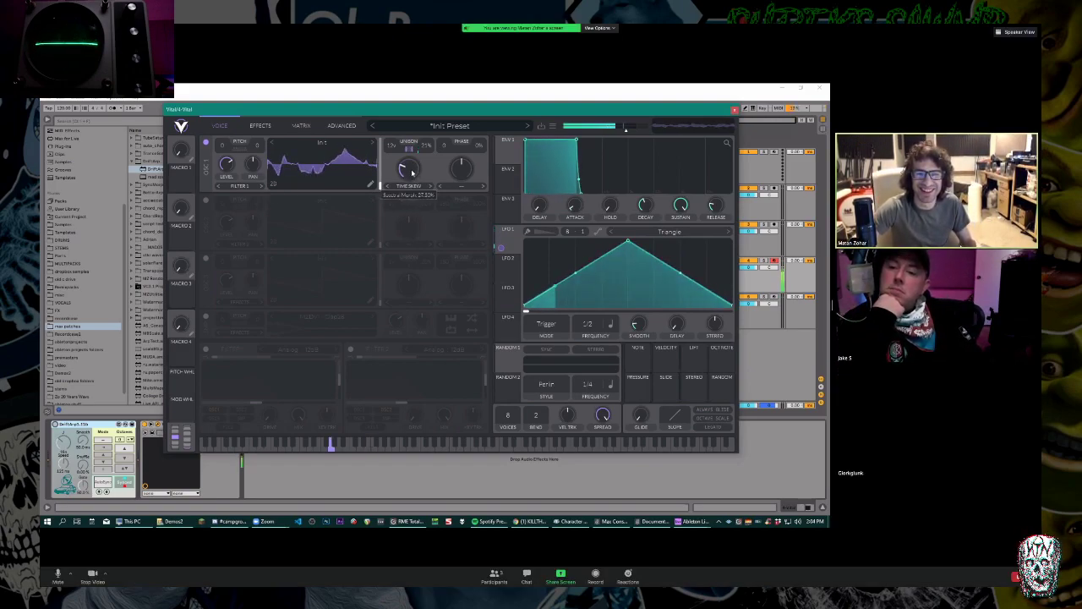
pyautogui.moveTo(412, 172); pyautogui.dragTo(411, 154)
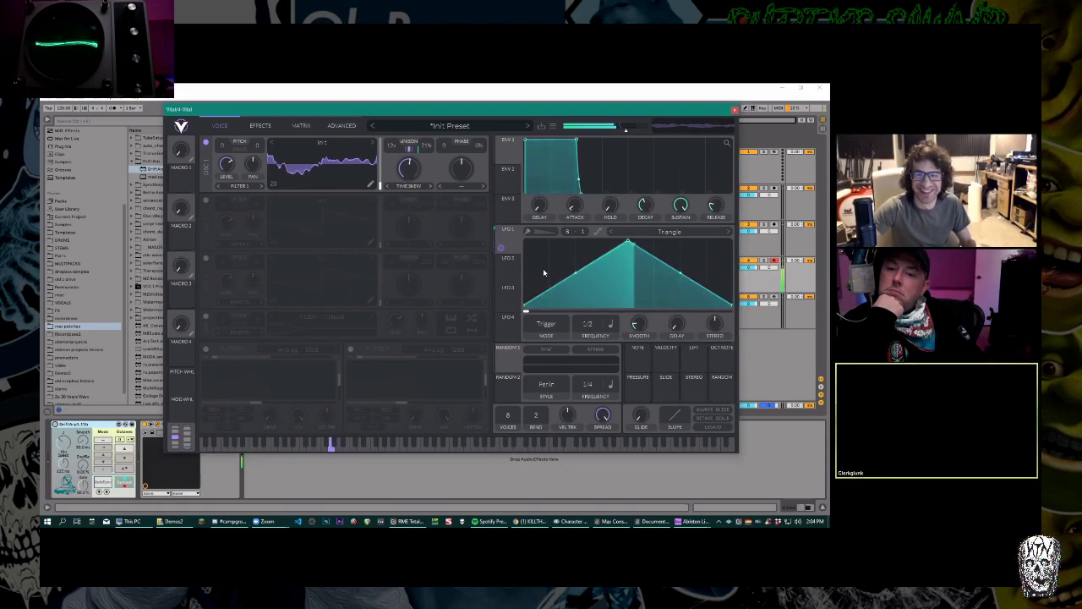
# Enable Filter 1 for oscillator 1 and raise its drive.
pyautogui.click(205, 349)
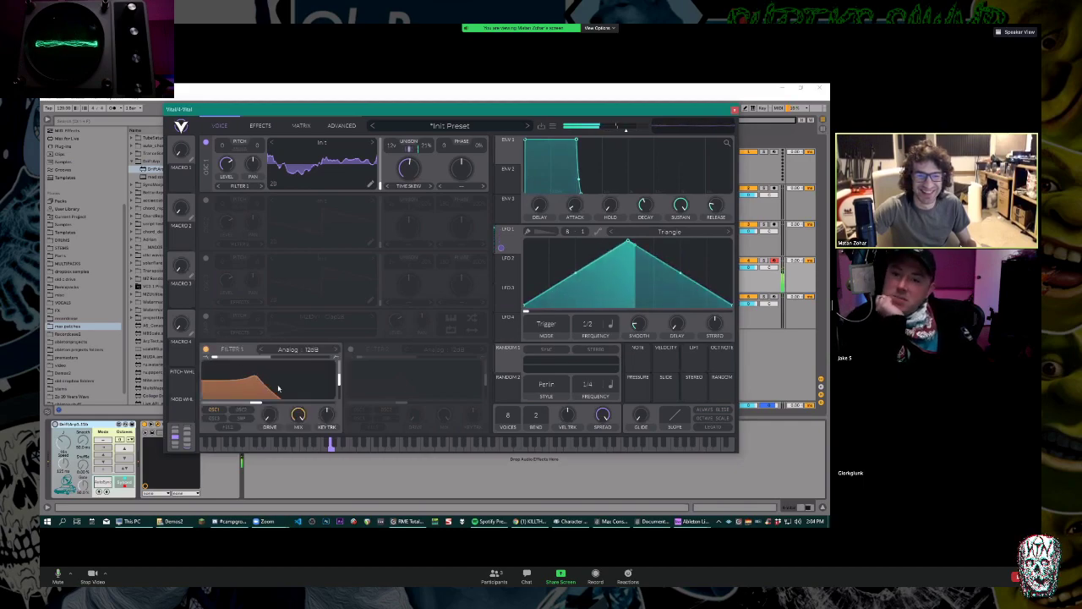
pyautogui.moveTo(269, 414); pyautogui.dragTo(272, 393)
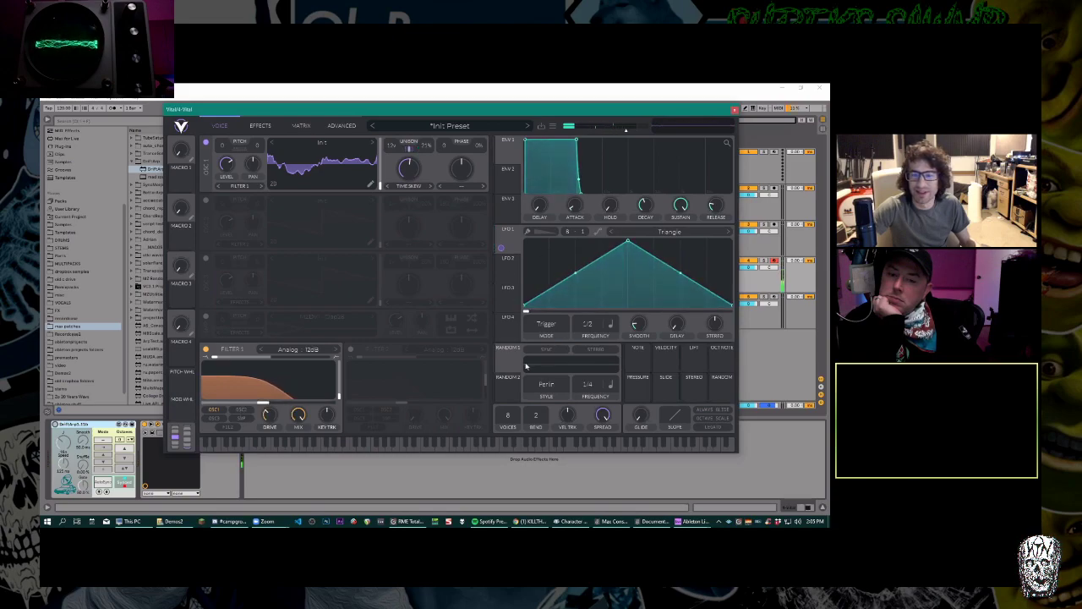
# Modulate Filter 1's cutoff with Random 1, switch Random 1's frequency to 1.602 seconds and lower the base cutoff.
pyautogui.moveTo(505, 357); pyautogui.dragTo(265, 393)
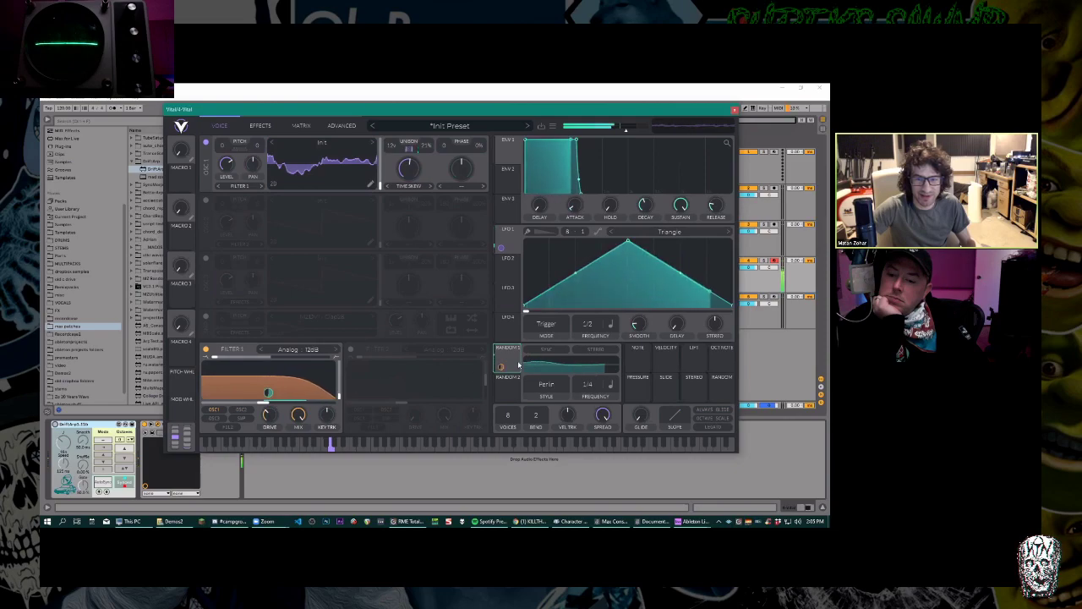
pyautogui.click(610, 384)
pyautogui.click(621, 398)
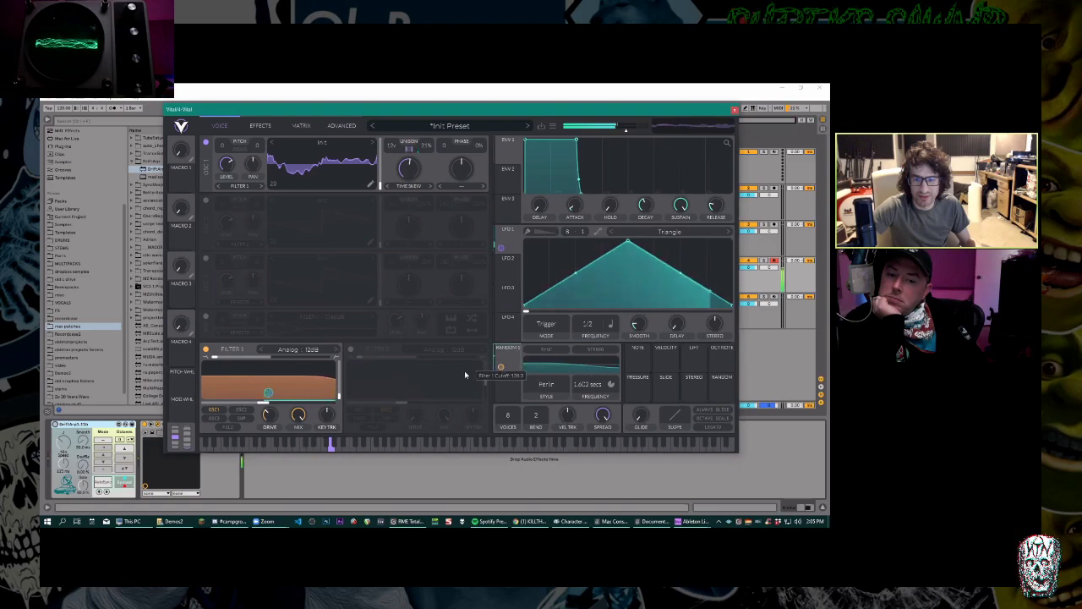
pyautogui.moveTo(259, 403)
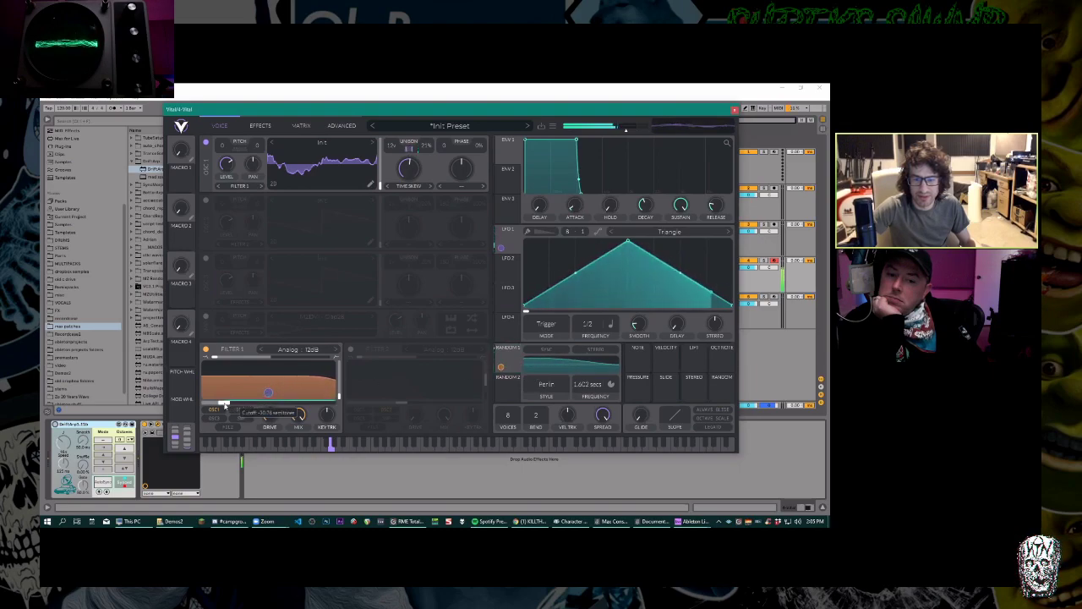
# Switch Random 2's frequency from tempo sync to seconds and slow it to over 60 seconds.
pyautogui.click(518, 389)
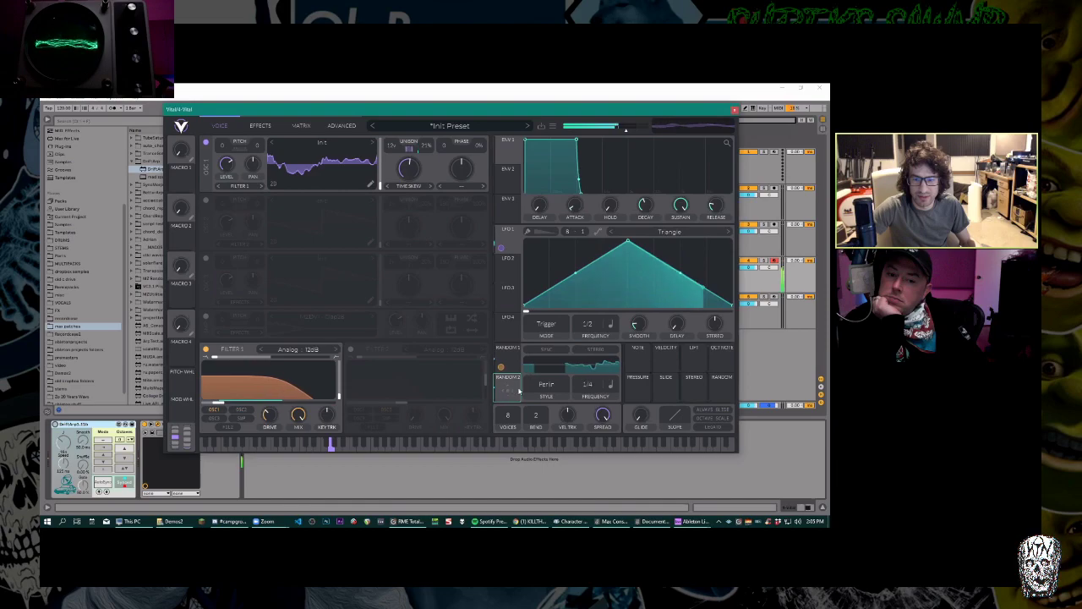
pyautogui.click(608, 385)
pyautogui.click(620, 399)
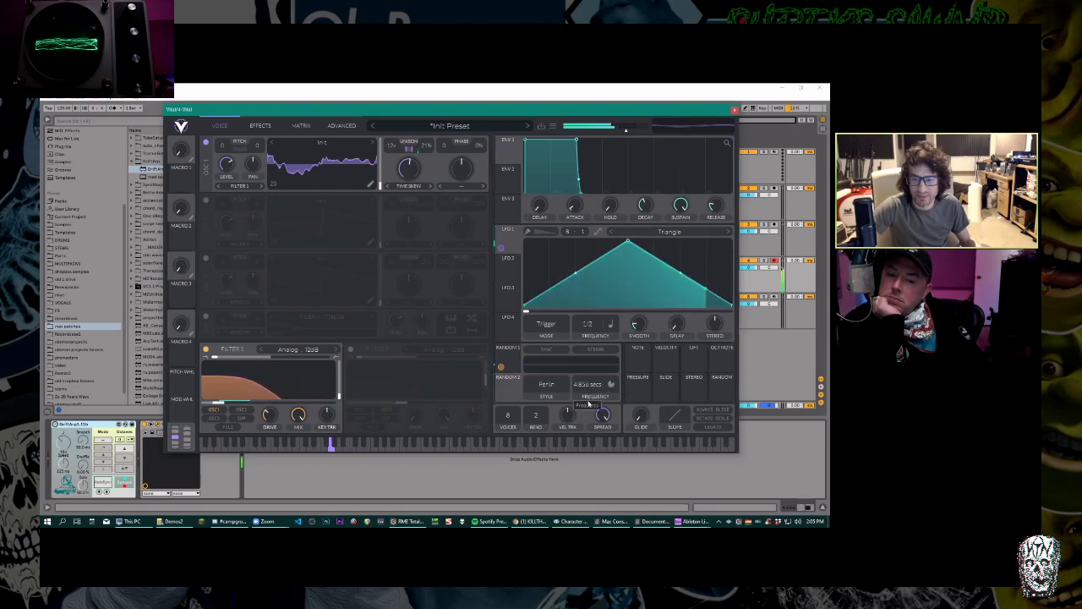
pyautogui.moveTo(591, 383); pyautogui.dragTo(591, 420)
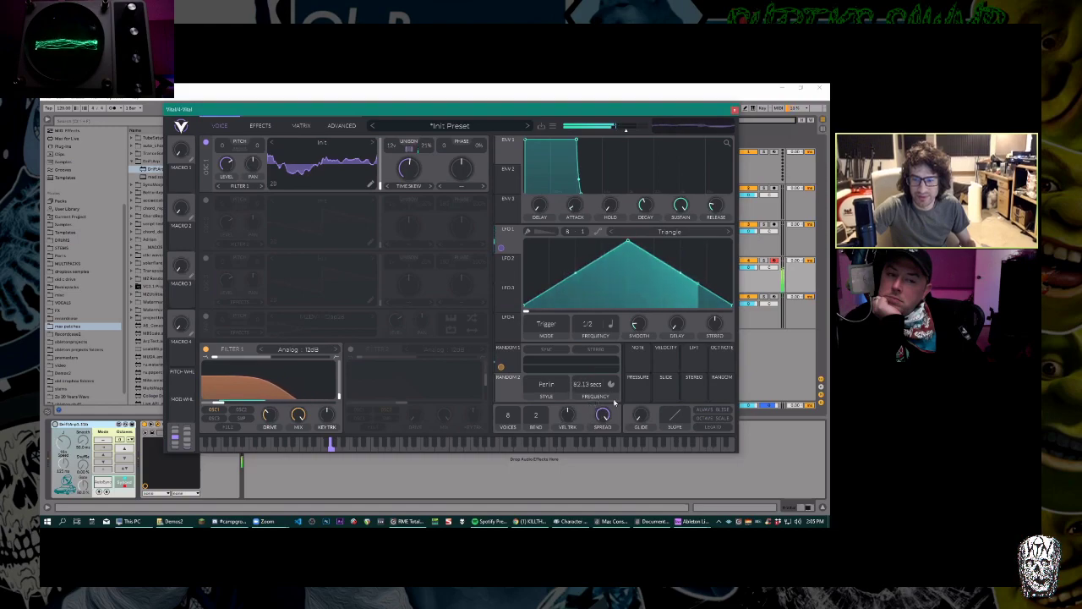
# Modulate Filter 1's blend with Random 2, speed Random 2 up to under one second, and raise the filter's drive.
pyautogui.moveTo(501, 367); pyautogui.dragTo(264, 362)
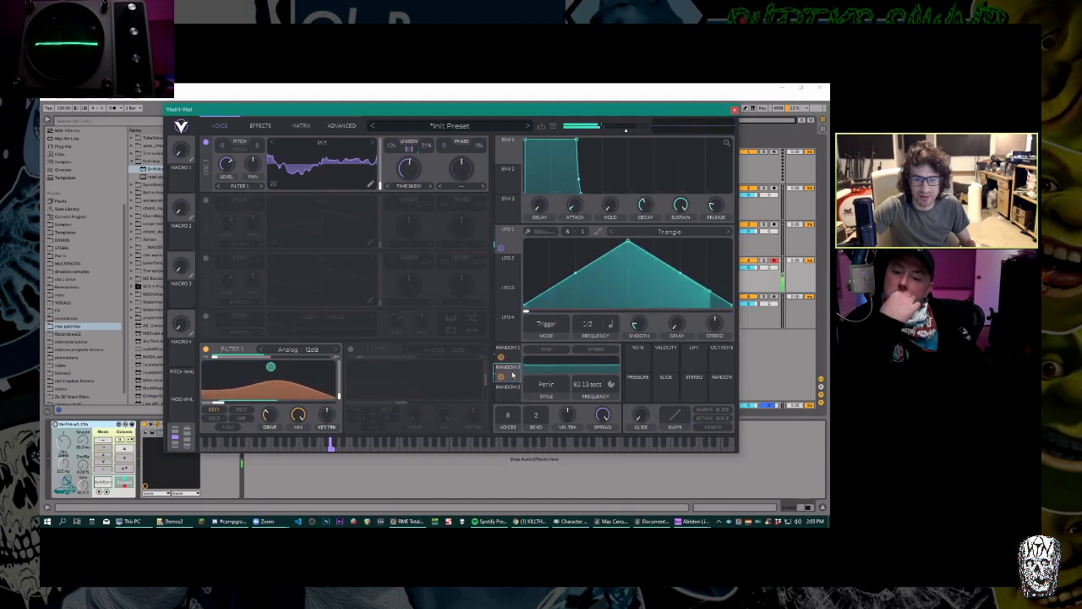
pyautogui.moveTo(585, 385)
pyautogui.mouseDown()
pyautogui.moveTo(588, 406)
pyautogui.moveTo(596, 389)
pyautogui.mouseUp()
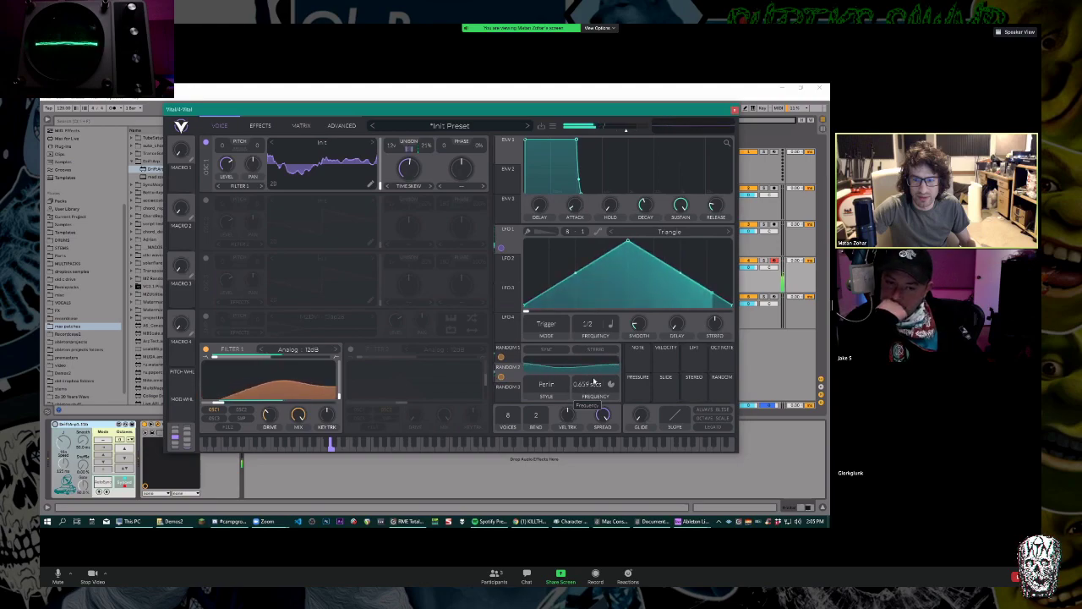
pyautogui.moveTo(269, 416); pyautogui.dragTo(271, 334)
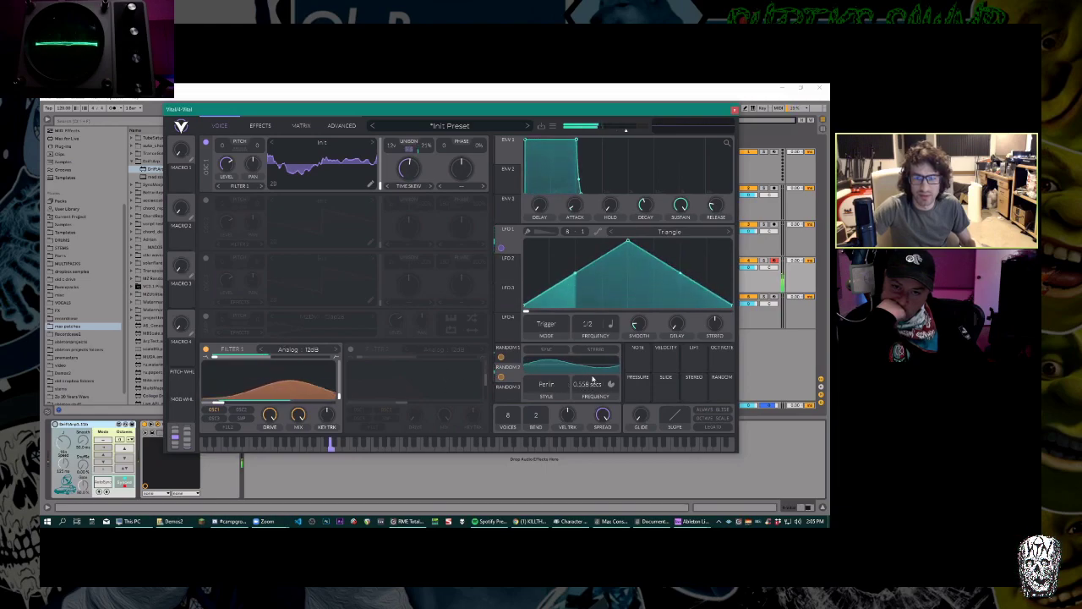
# Set Random 2's style to Sine Interpolate and its frequency to 1.790 seconds.
pyautogui.click(546, 384)
pyautogui.click(562, 417)
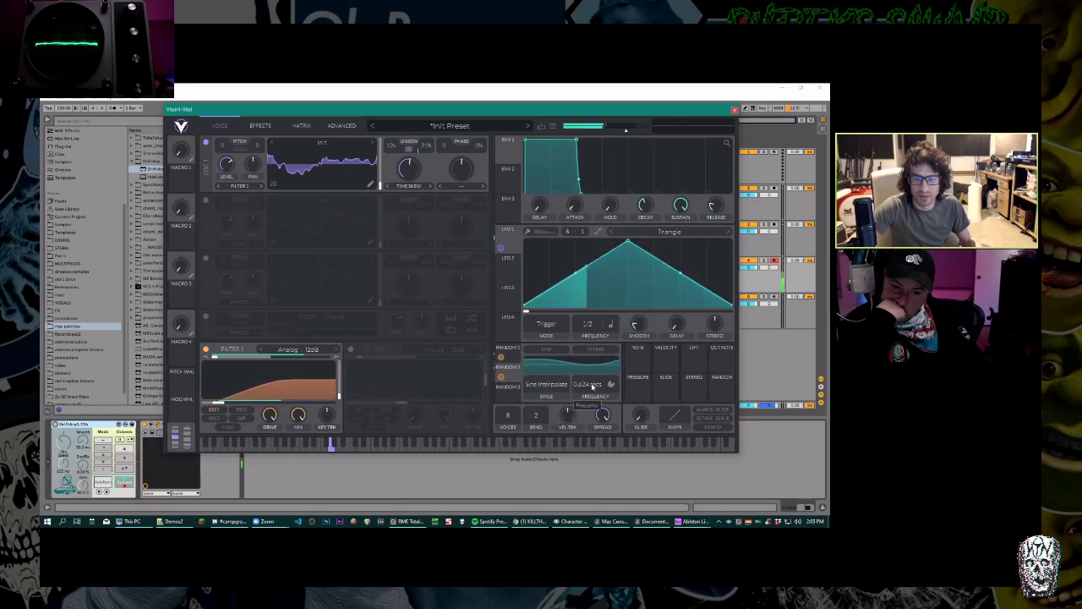
pyautogui.moveTo(592, 381); pyautogui.dragTo(594, 349)
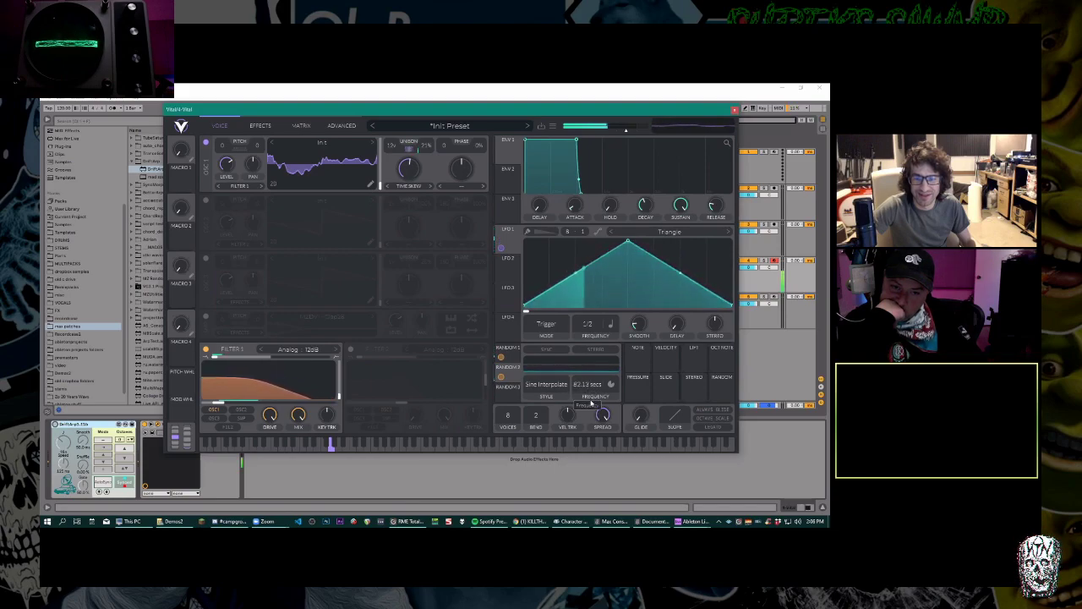
pyautogui.moveTo(592, 381); pyautogui.dragTo(592, 384)
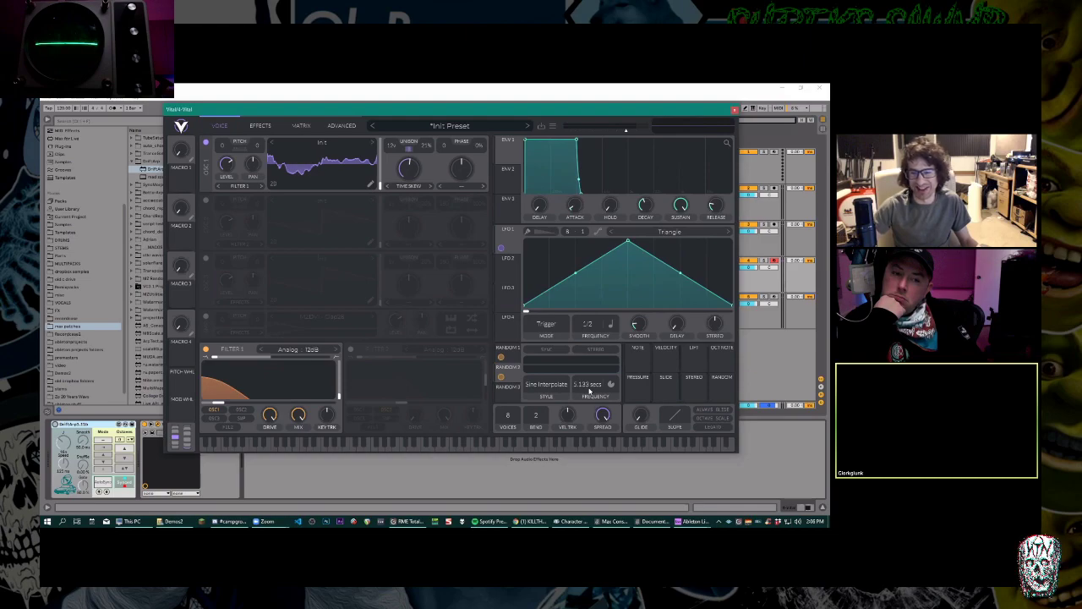
pyautogui.moveTo(591, 389)
pyautogui.mouseDown()
pyautogui.moveTo(589, 398)
pyautogui.moveTo(596, 384)
pyautogui.mouseUp()
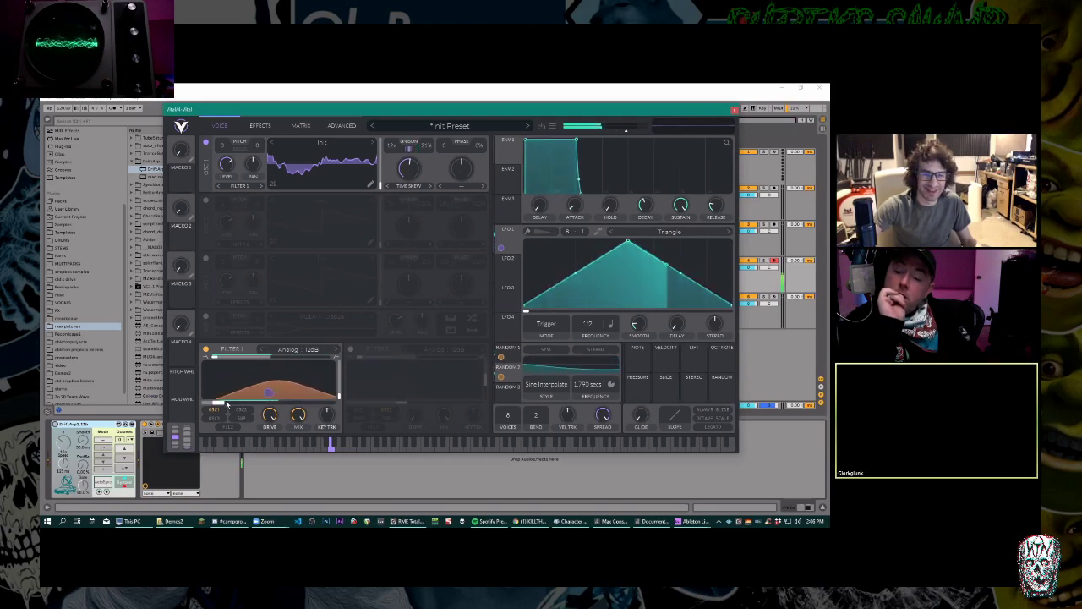
# Move the compressor after the reverb in the effects chain and enable it.
pyautogui.click(259, 126)
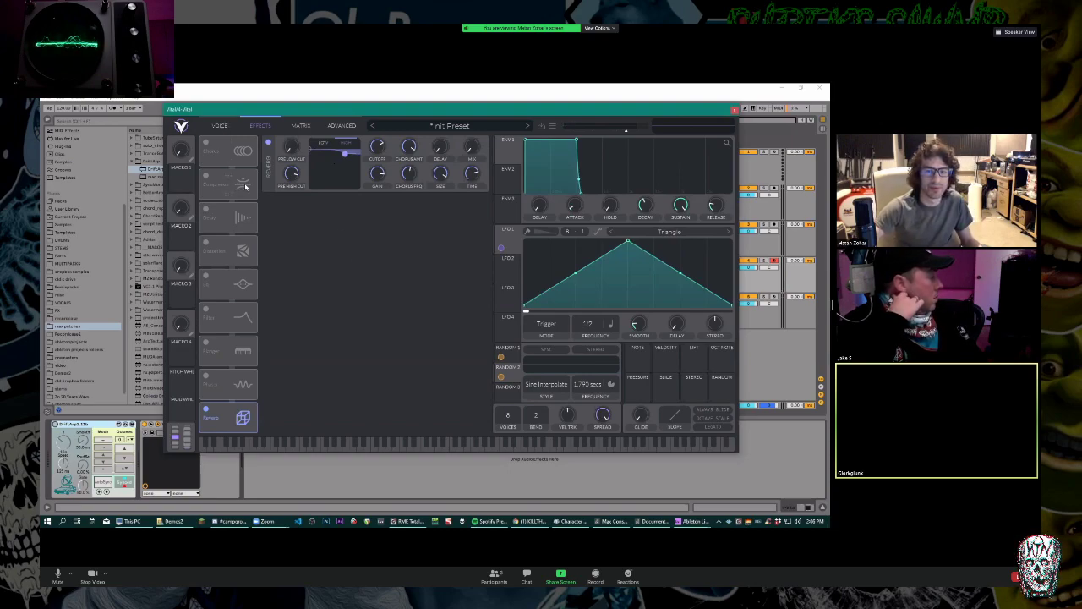
pyautogui.moveTo(239, 185); pyautogui.dragTo(243, 417)
pyautogui.click(206, 210)
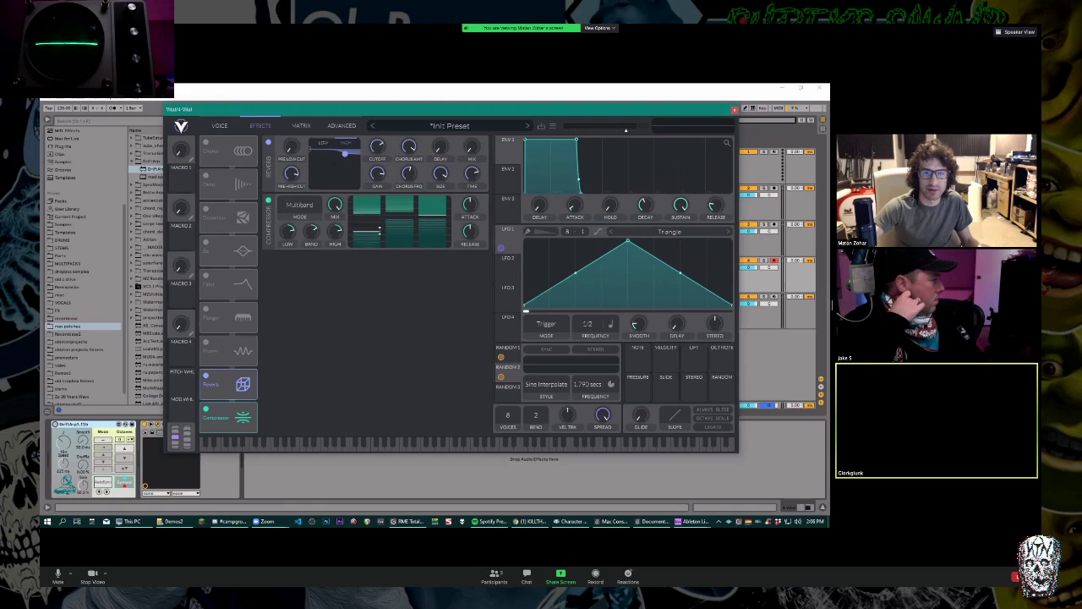
# Switch the compressor to Single Band mode, raise its band gain, and reduce its attack and release.
pyautogui.moveTo(430, 226)
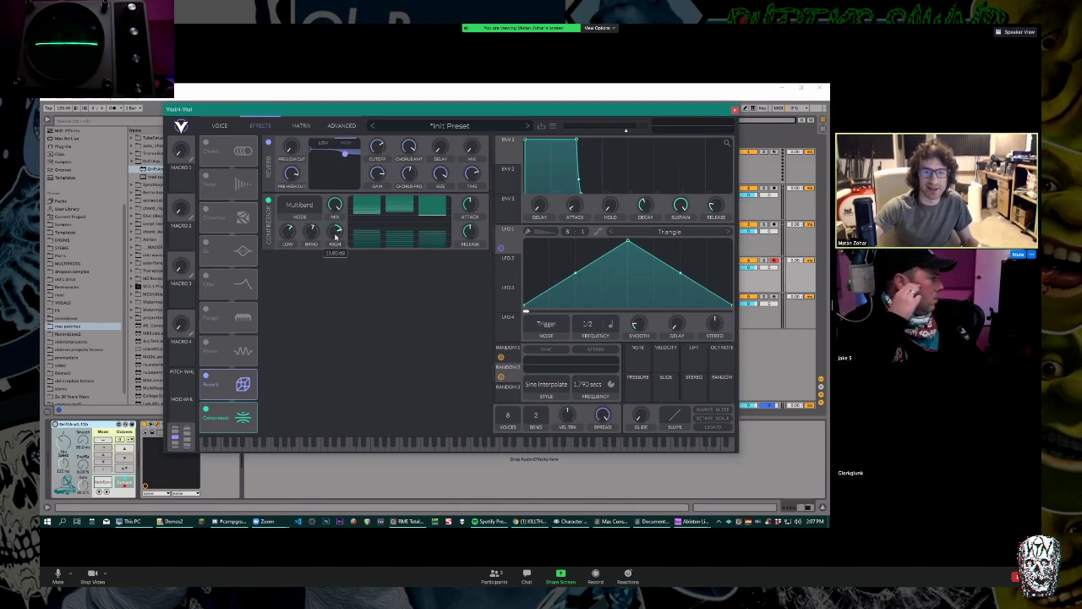
pyautogui.click(299, 206)
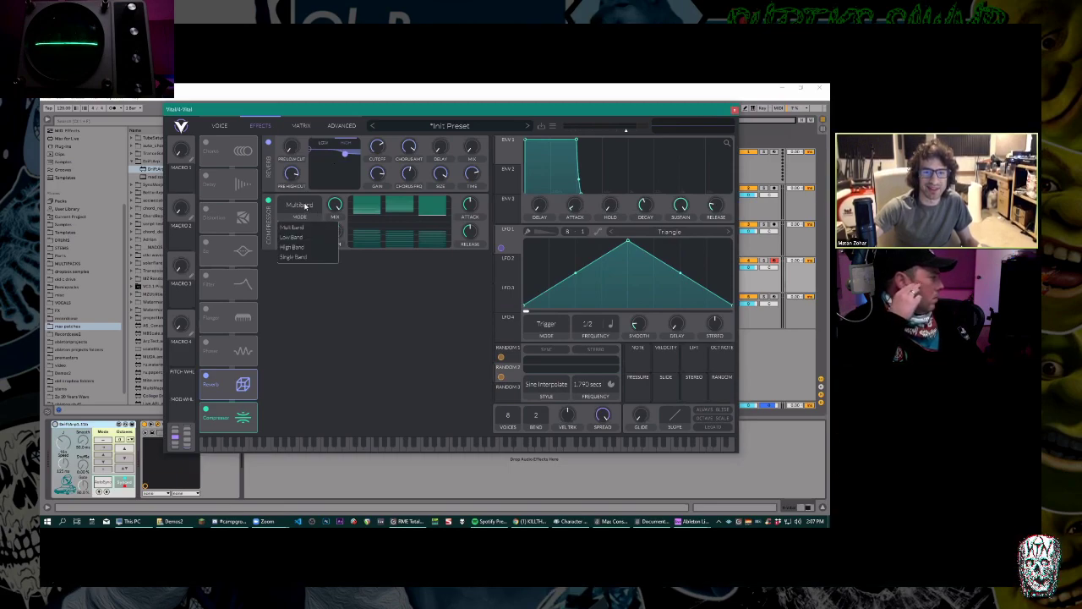
pyautogui.click(311, 259)
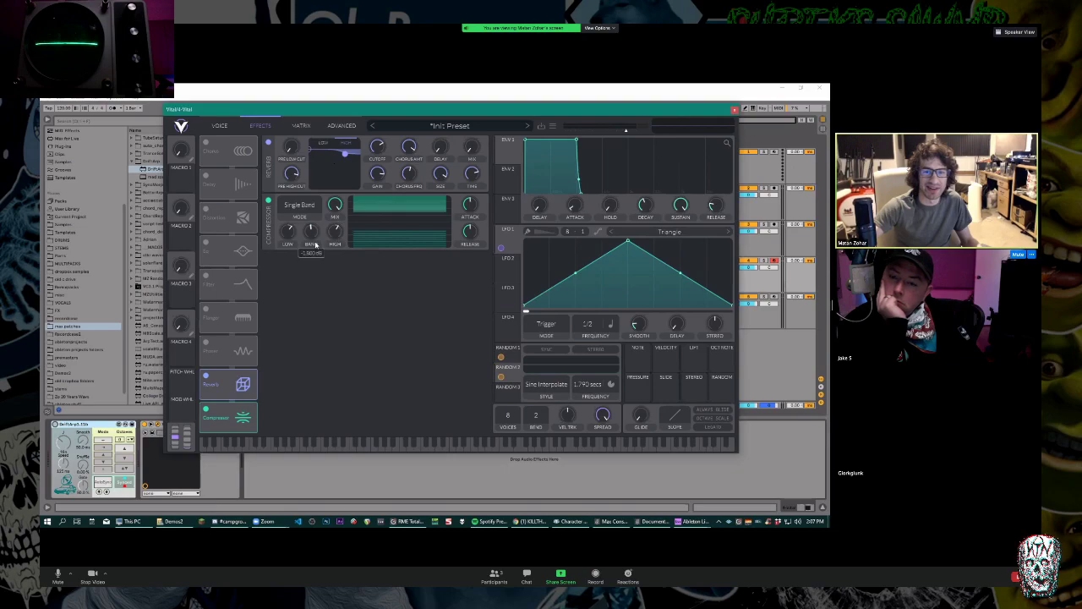
pyautogui.moveTo(320, 251); pyautogui.dragTo(330, 243)
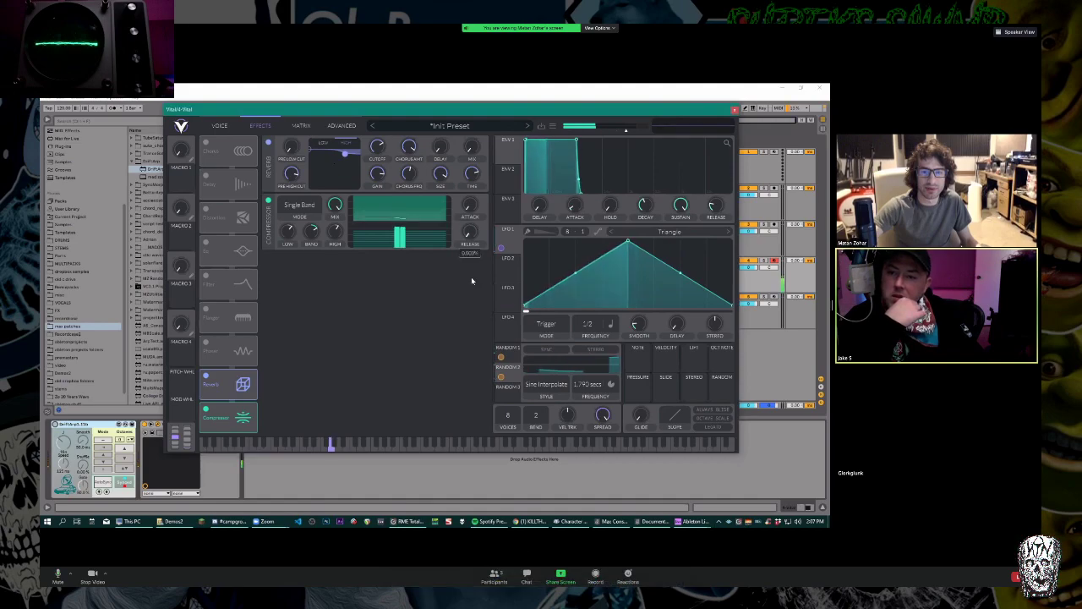
pyautogui.moveTo(315, 227)
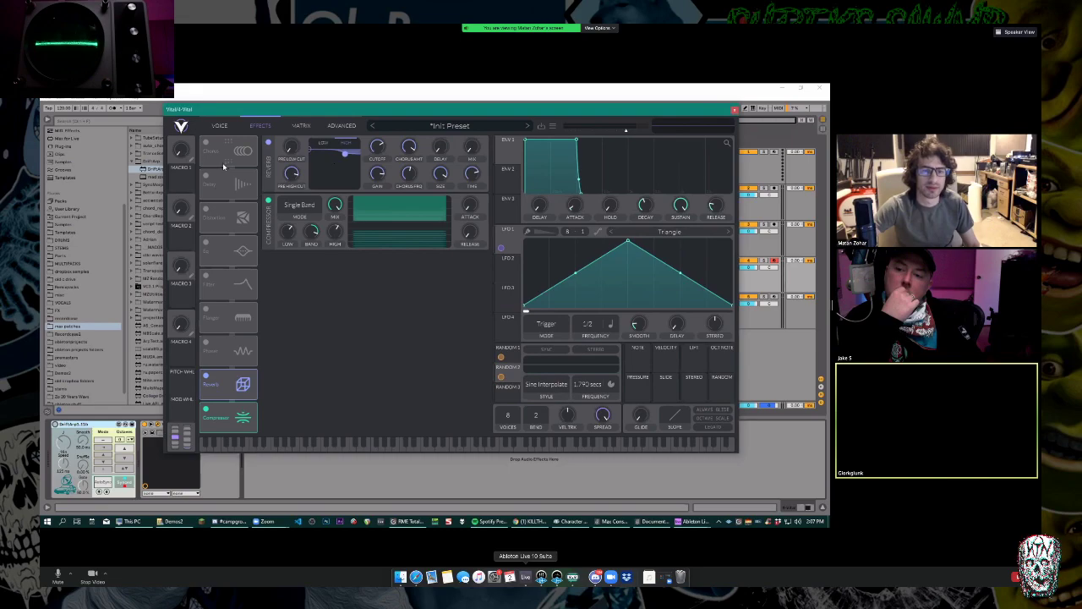
# Enable the Soft Clip distortion effect and modulate its drive with LFO 1, lowering the base drive.
pyautogui.click(205, 209)
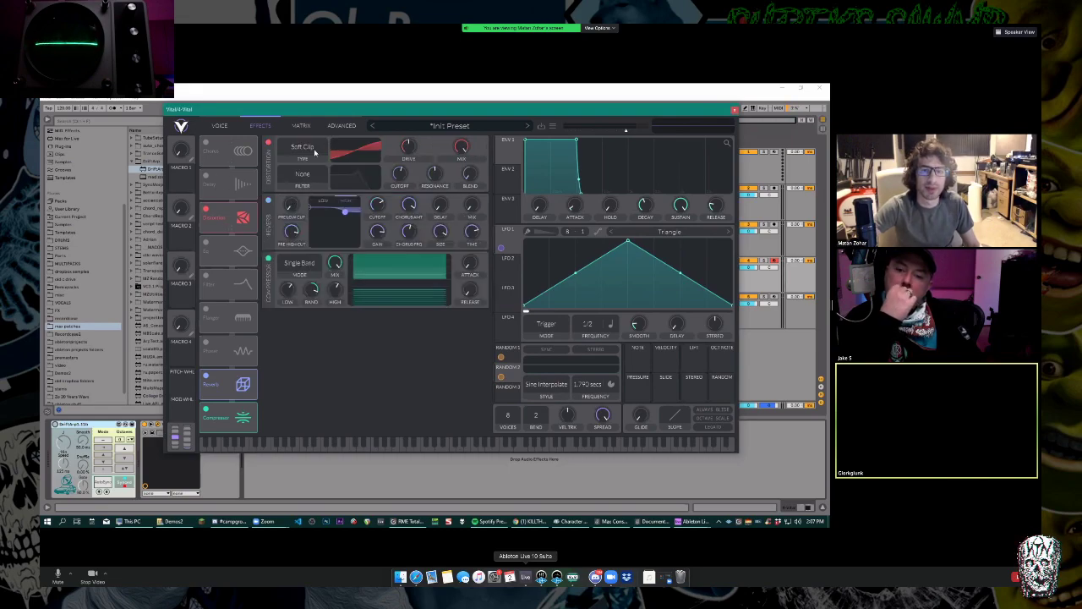
pyautogui.moveTo(408, 150)
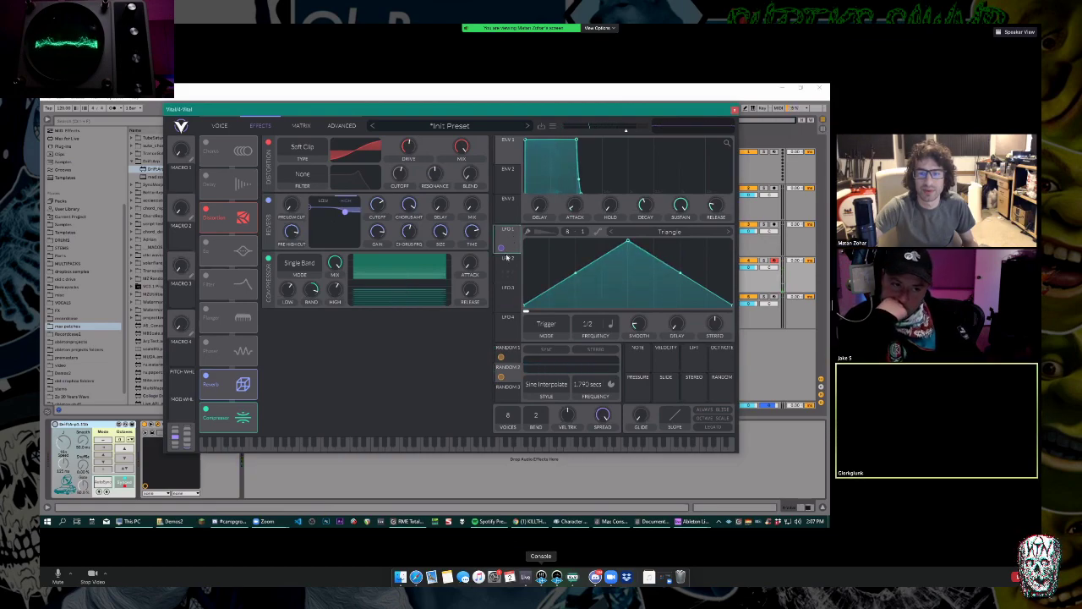
pyautogui.moveTo(407, 149); pyautogui.dragTo(410, 193)
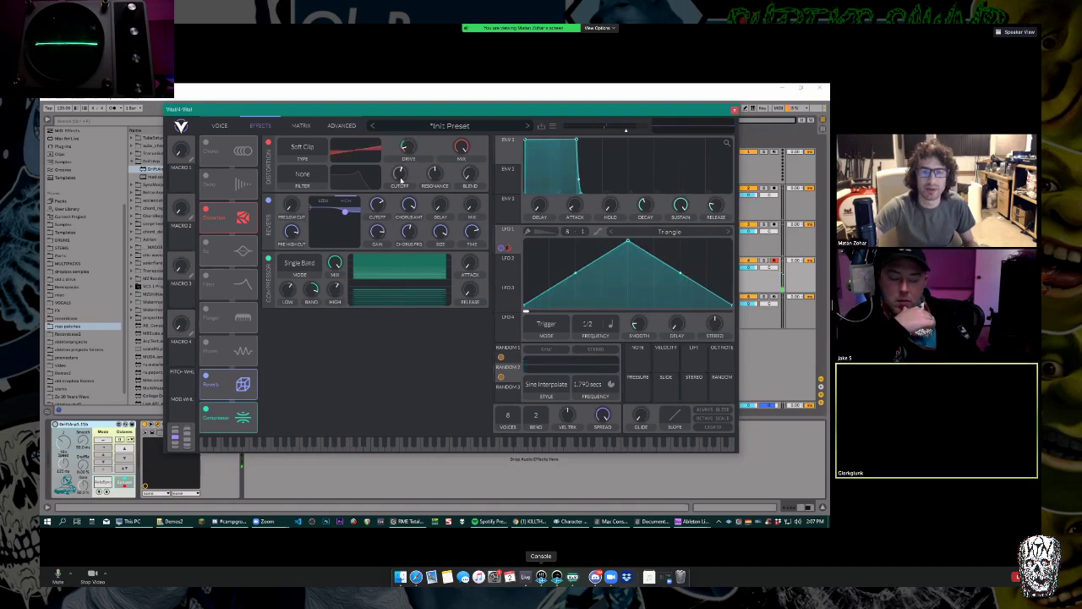
# Set the distortion's filter to Pre and raise the filter's cutoff.
pyautogui.click(306, 174)
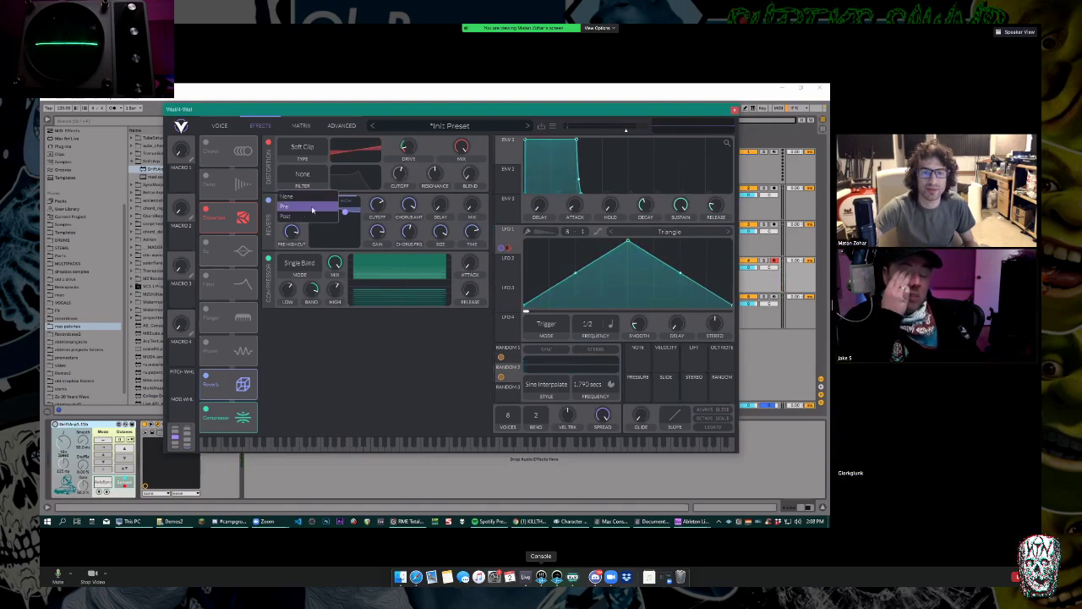
pyautogui.click(309, 208)
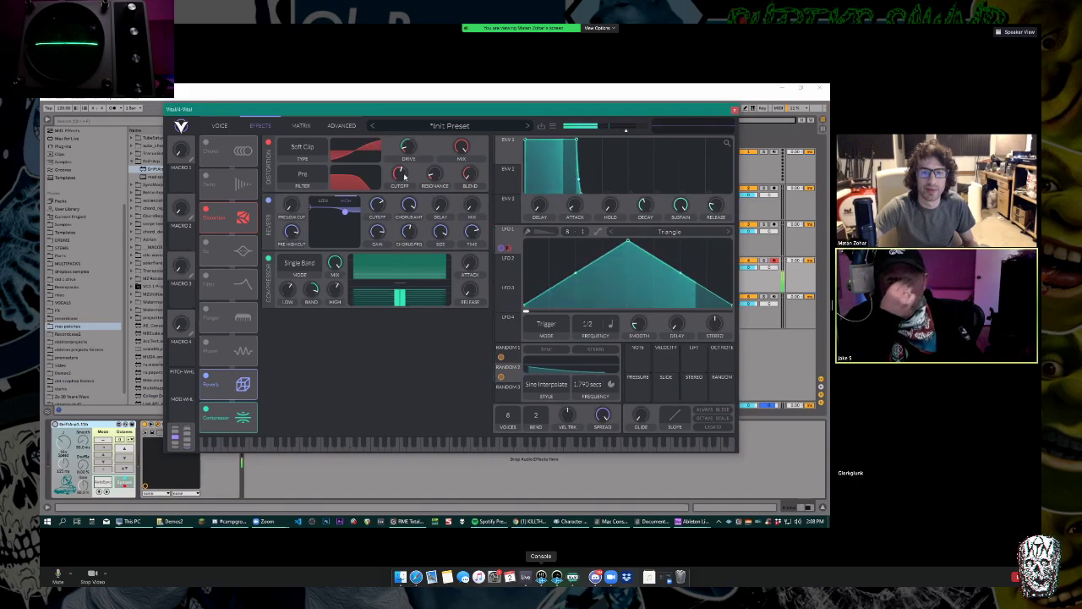
pyautogui.moveTo(404, 165); pyautogui.dragTo(403, 145)
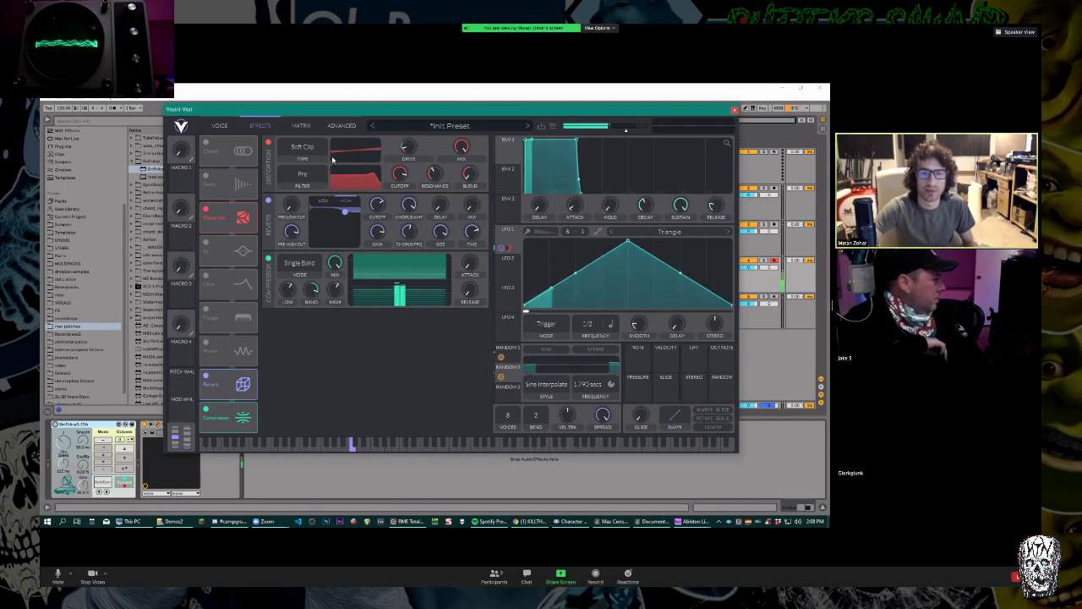
# Try the Down Sample and Bit Crush distortion types, varying the drive on Down Sample.
pyautogui.click(300, 153)
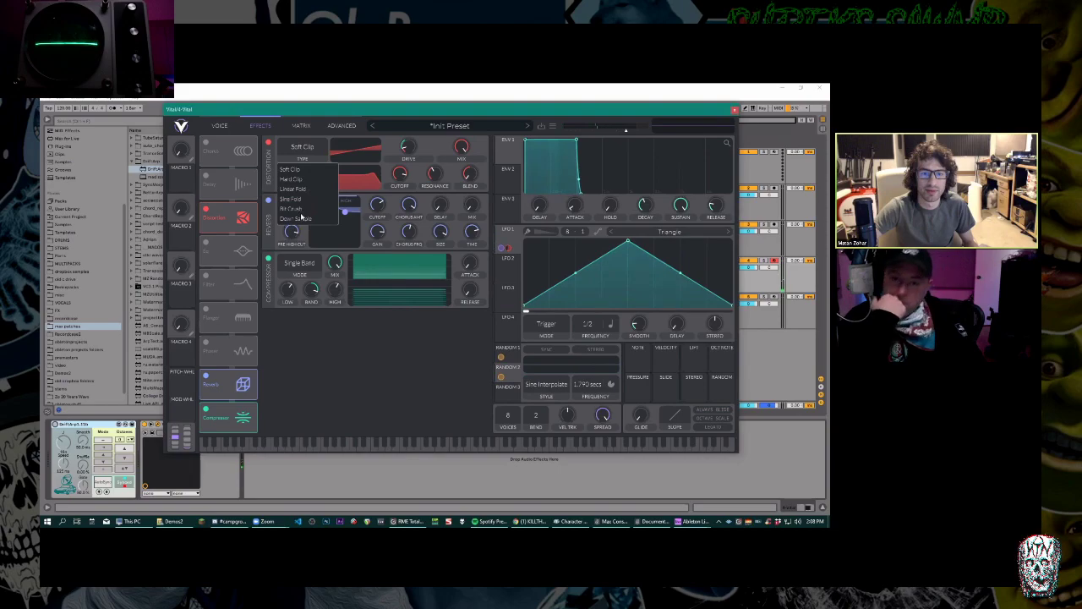
pyautogui.click(298, 218)
pyautogui.moveTo(405, 151)
pyautogui.mouseDown()
pyautogui.moveTo(412, 133)
pyautogui.moveTo(412, 151)
pyautogui.mouseUp()
pyautogui.click(302, 147)
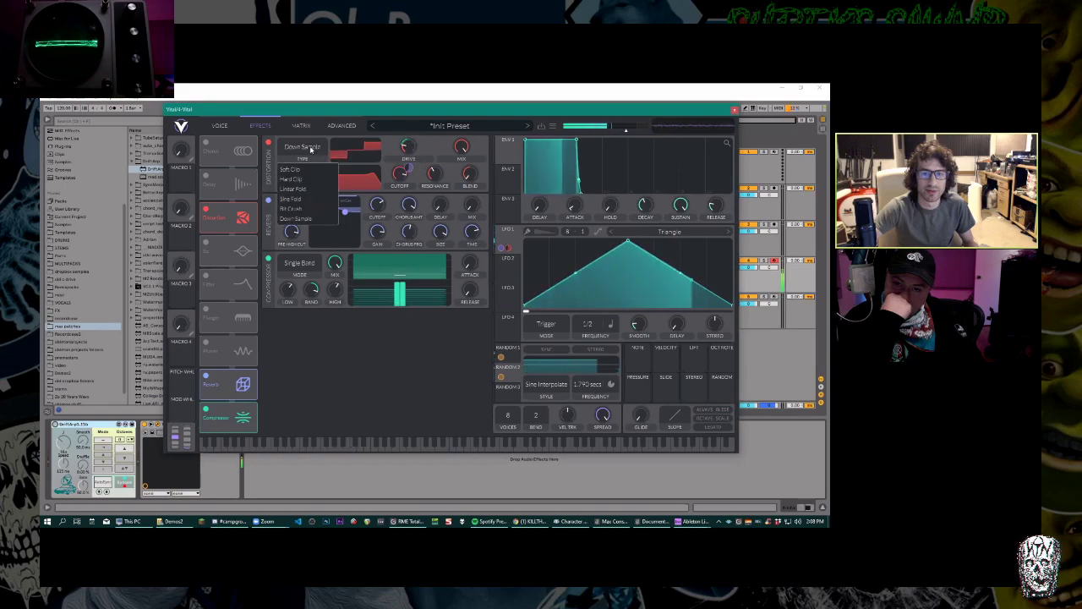
pyautogui.click(301, 211)
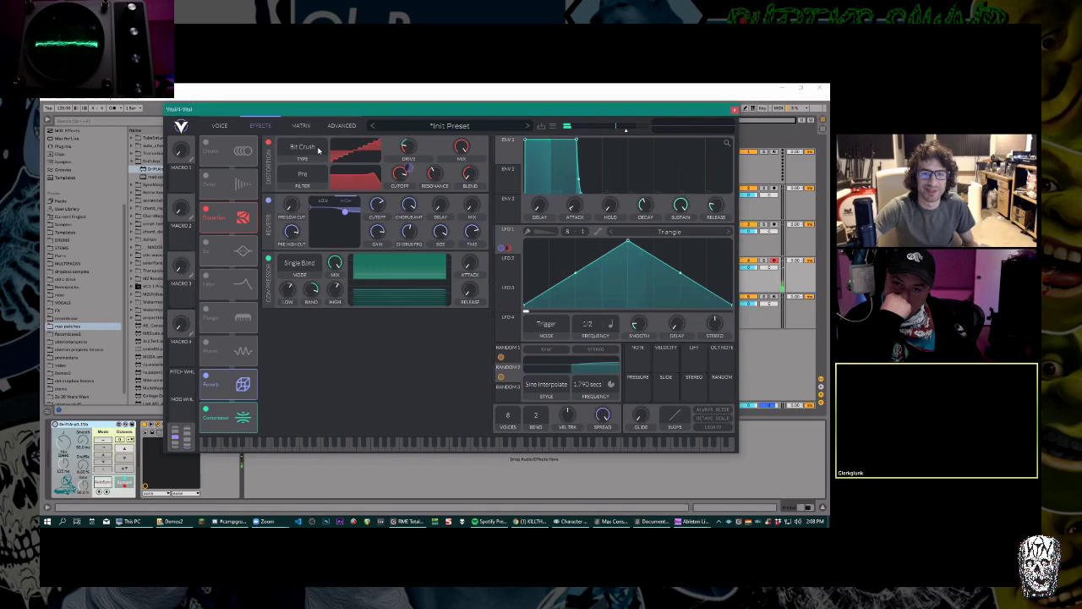
pyautogui.click(298, 218)
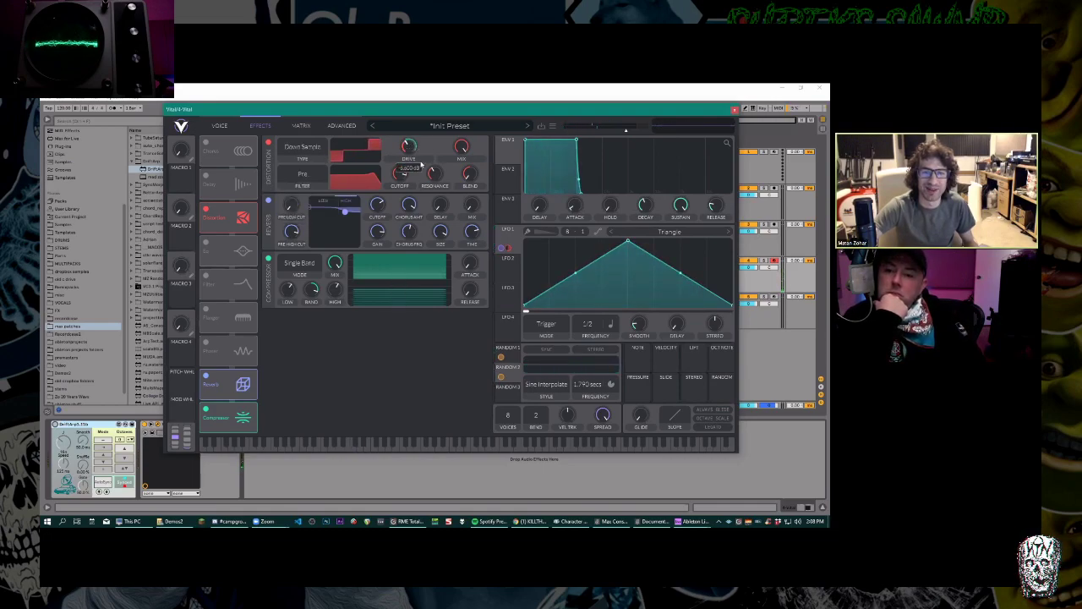
pyautogui.moveTo(409, 145); pyautogui.dragTo(406, 161)
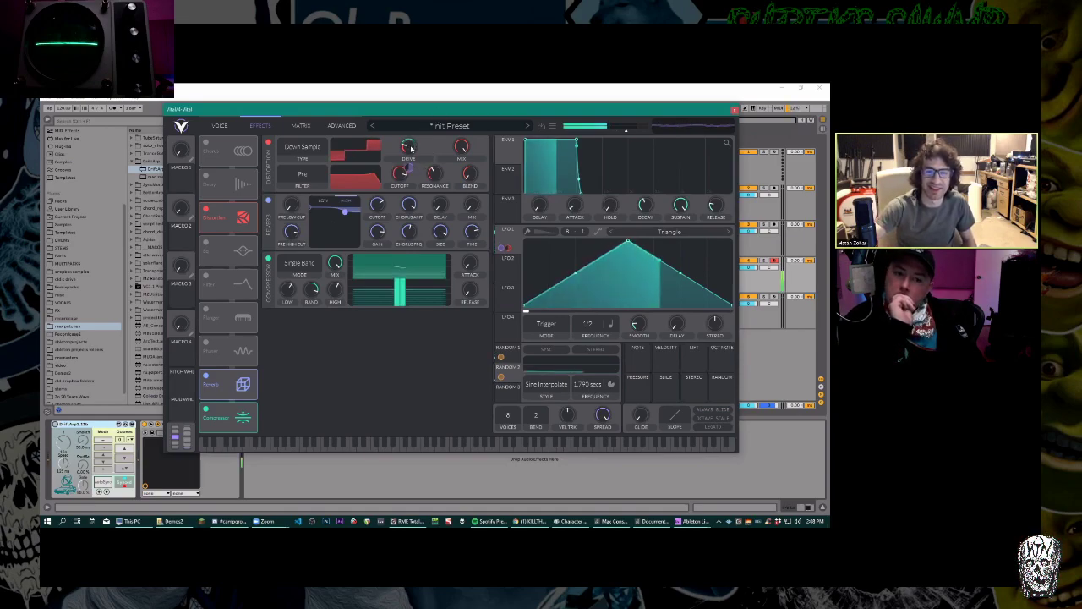
pyautogui.moveTo(412, 159); pyautogui.dragTo(414, 134)
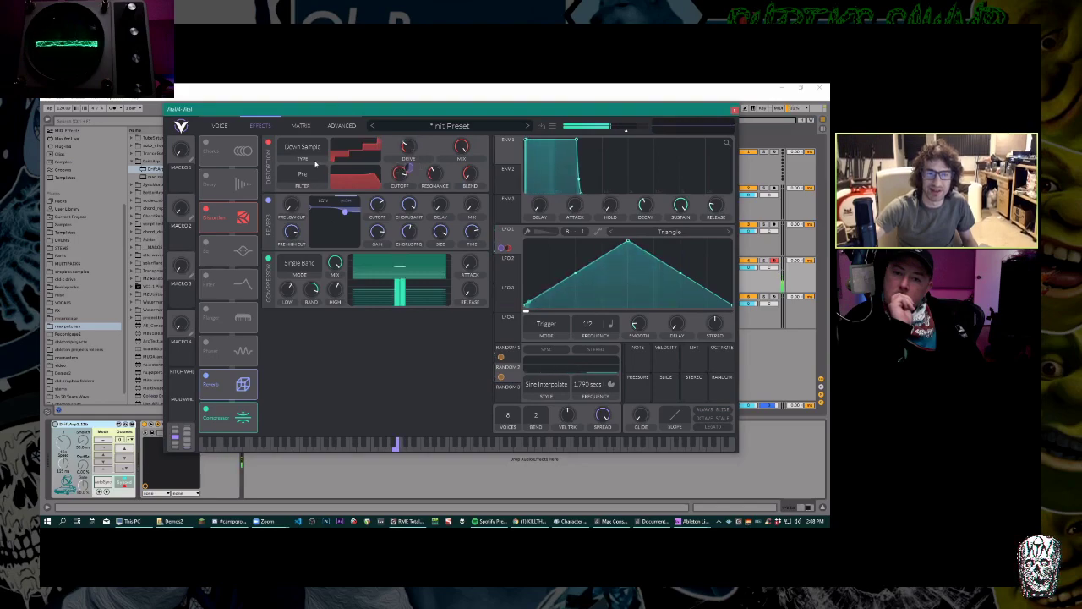
# Set the distortion type to Linear Fold and readjust its drive and the drive's LFO 1 modulation.
pyautogui.click(309, 149)
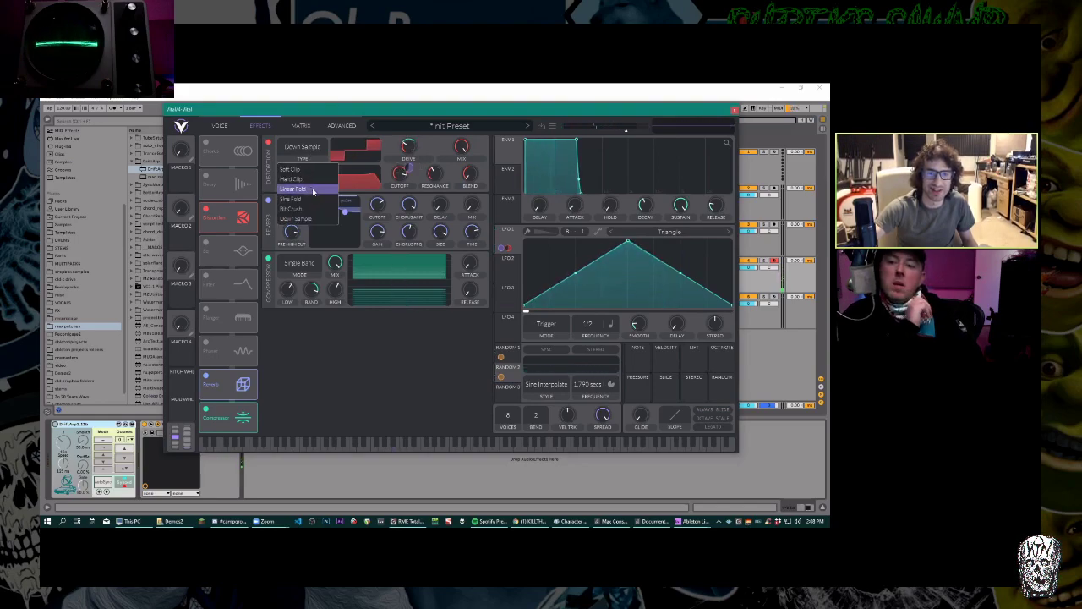
pyautogui.click(315, 190)
pyautogui.scroll(-6, 409, 151)
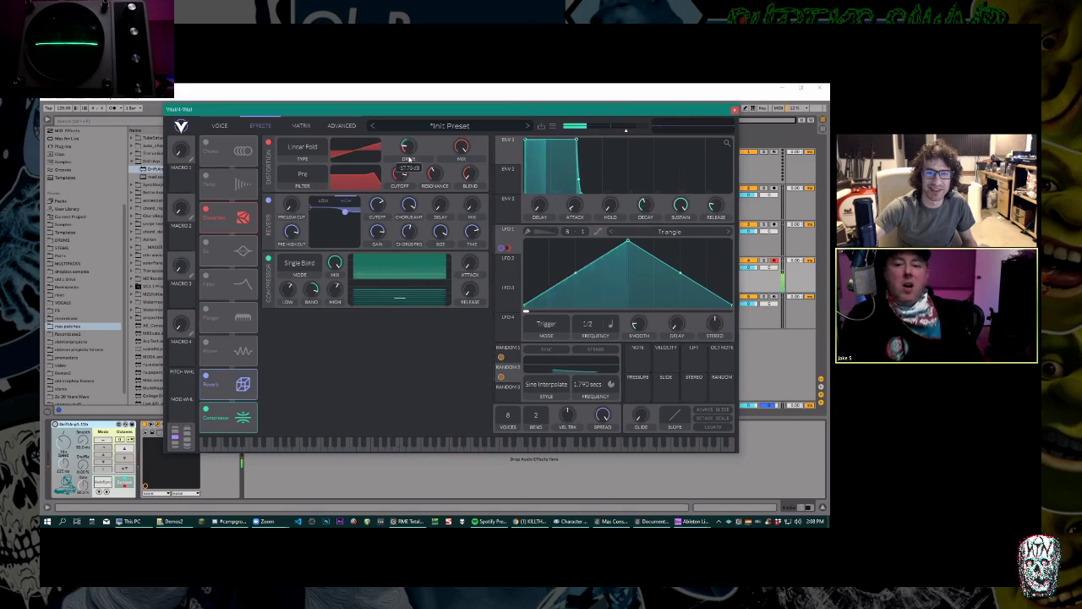
pyautogui.scroll(4, 413, 148)
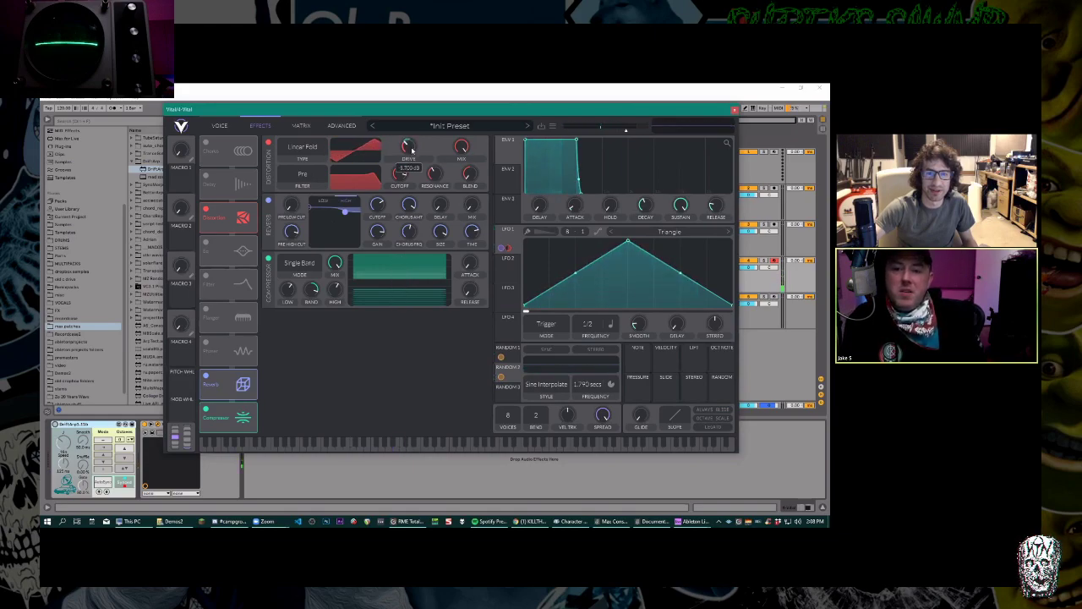
pyautogui.scroll(5, 412, 150)
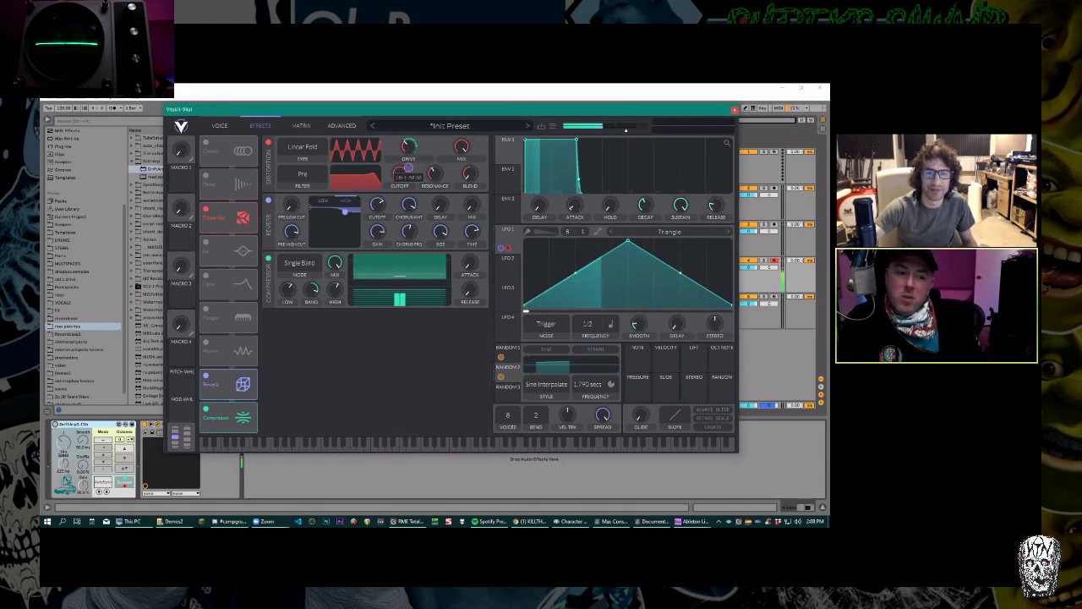
pyautogui.scroll(-3, 410, 175)
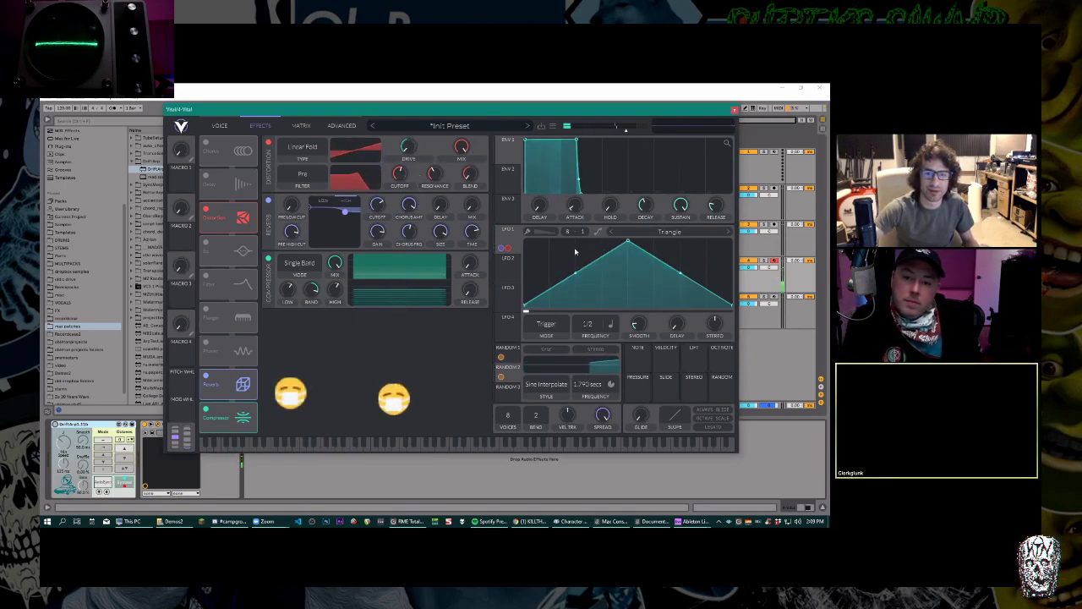
# Modulate the distortion filter's cutoff and the reverb's mix with LFO 1, and adjust the reverb's settings.
pyautogui.moveTo(505, 242); pyautogui.dragTo(403, 181)
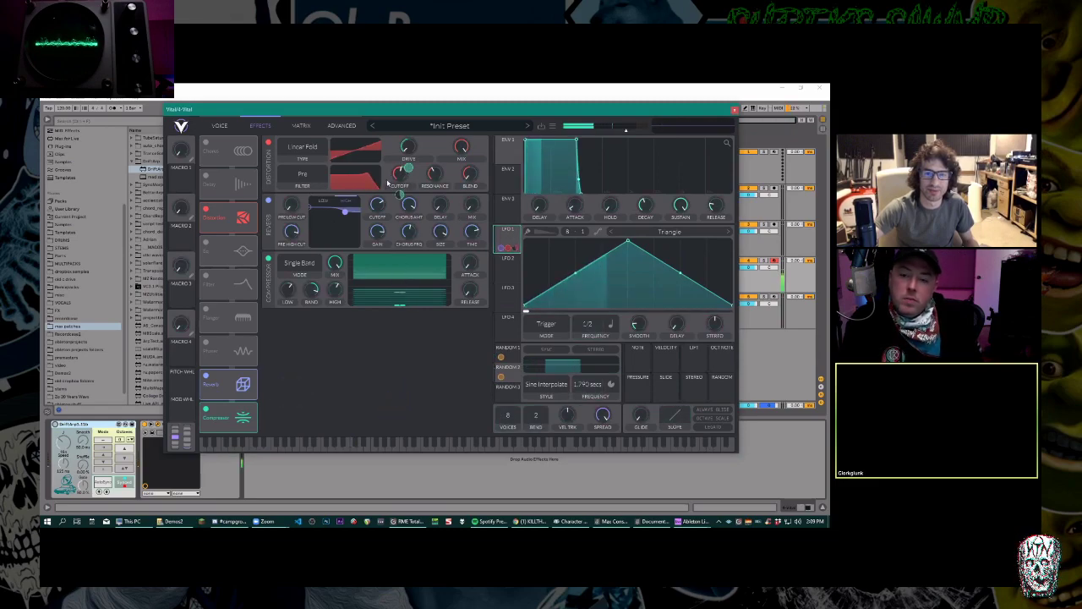
pyautogui.moveTo(400, 195)
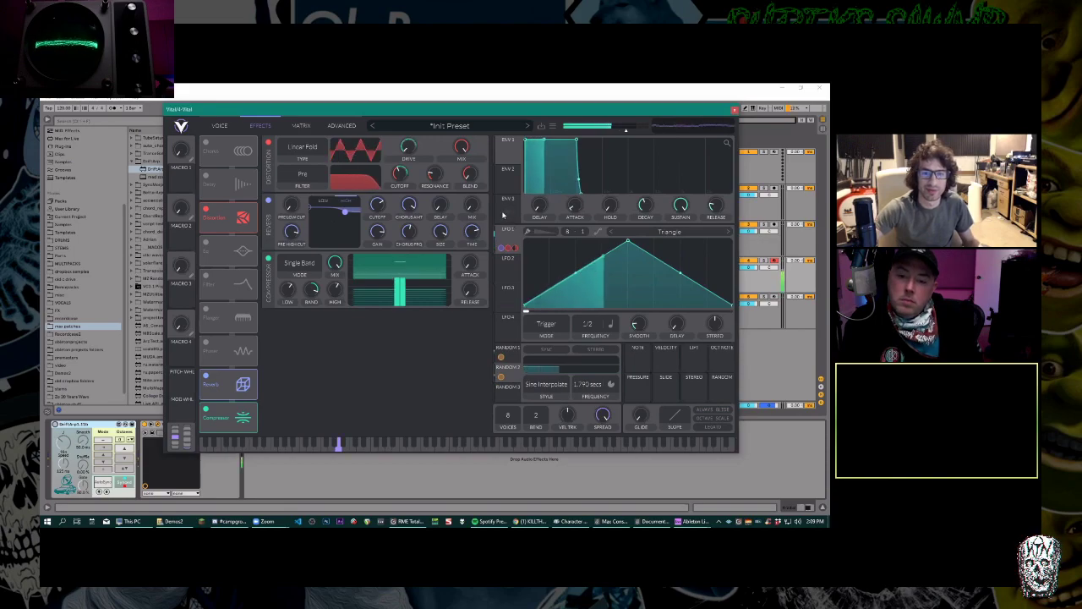
pyautogui.moveTo(506, 237); pyautogui.dragTo(482, 221)
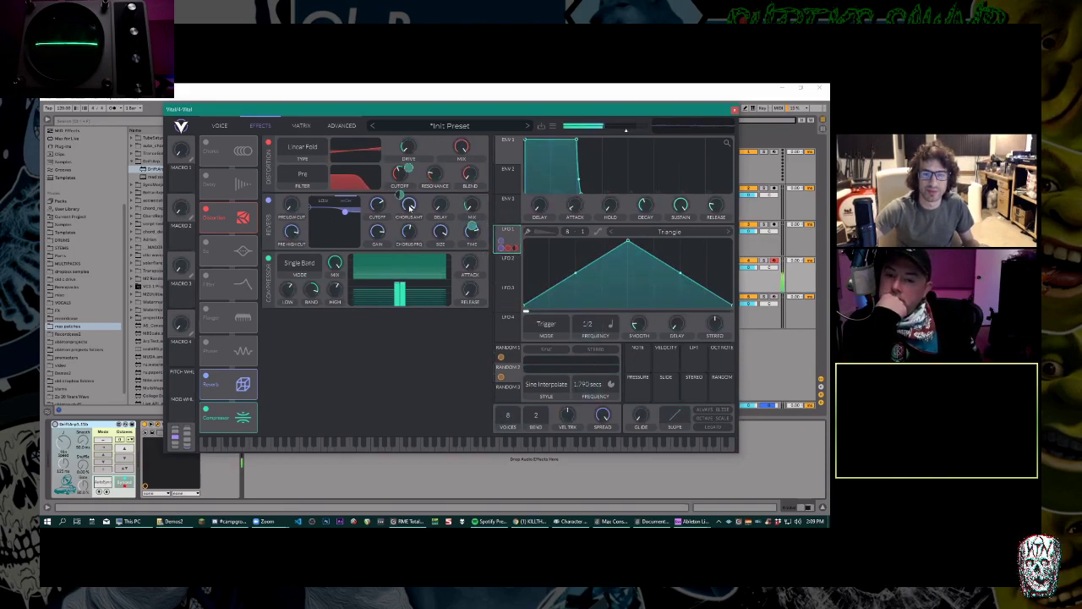
pyautogui.moveTo(382, 232); pyautogui.dragTo(387, 238)
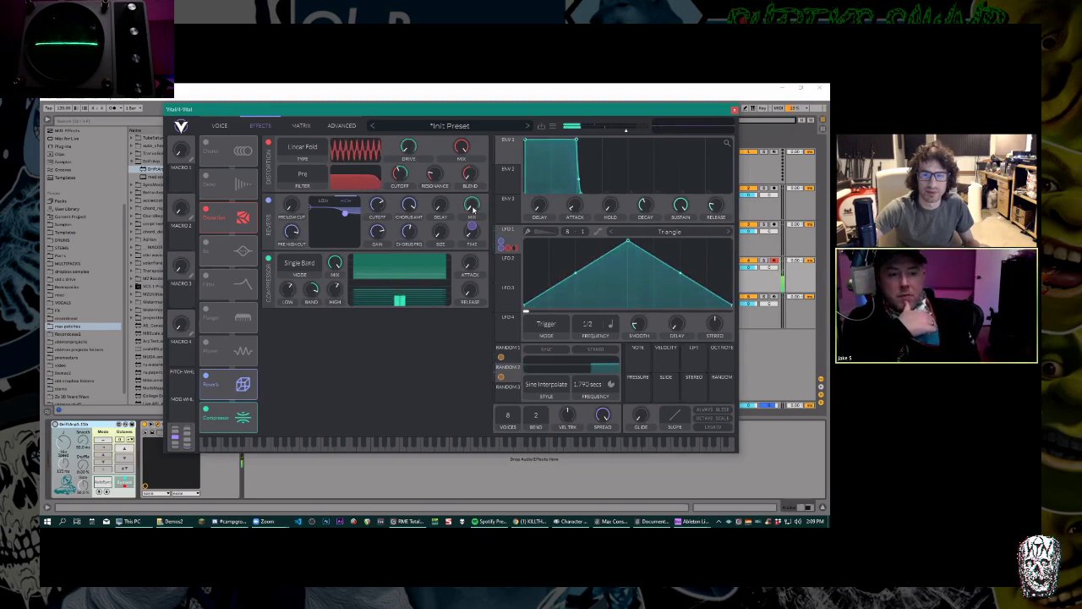
# Set LFO 1's mode to Envelope and reshape its triangle with an earlier peak and a concave decay.
pyautogui.click(551, 328)
pyautogui.click(545, 365)
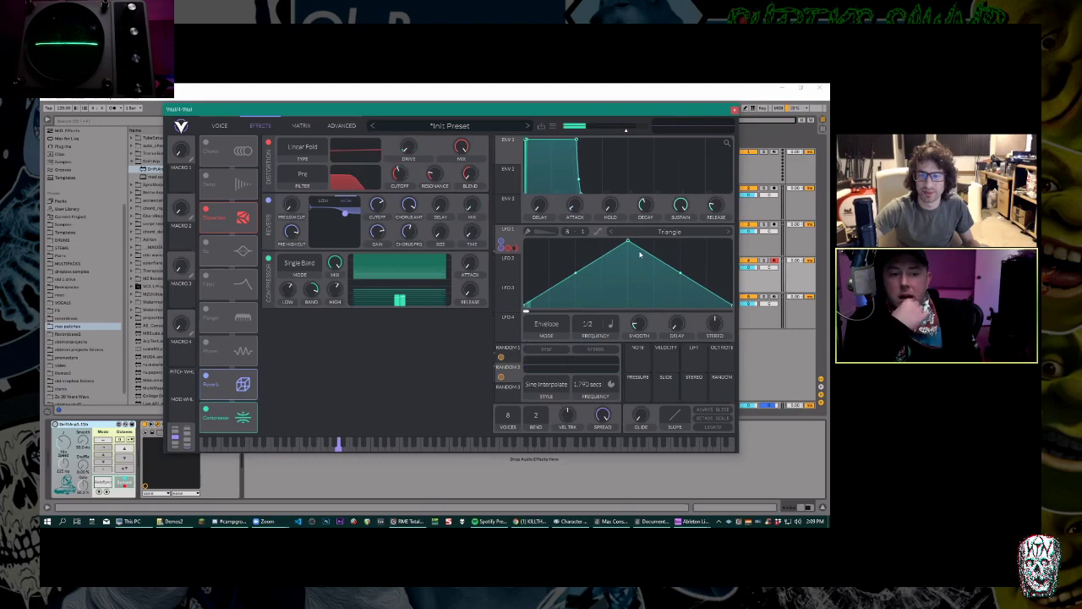
pyautogui.moveTo(627, 244); pyautogui.dragTo(573, 239)
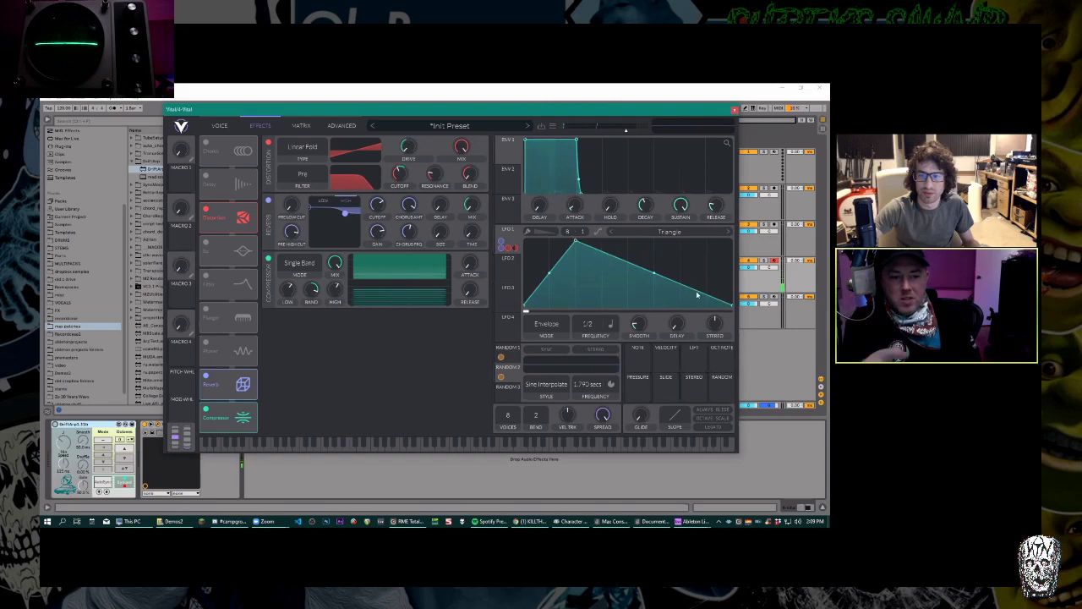
pyautogui.moveTo(659, 277); pyautogui.dragTo(653, 300)
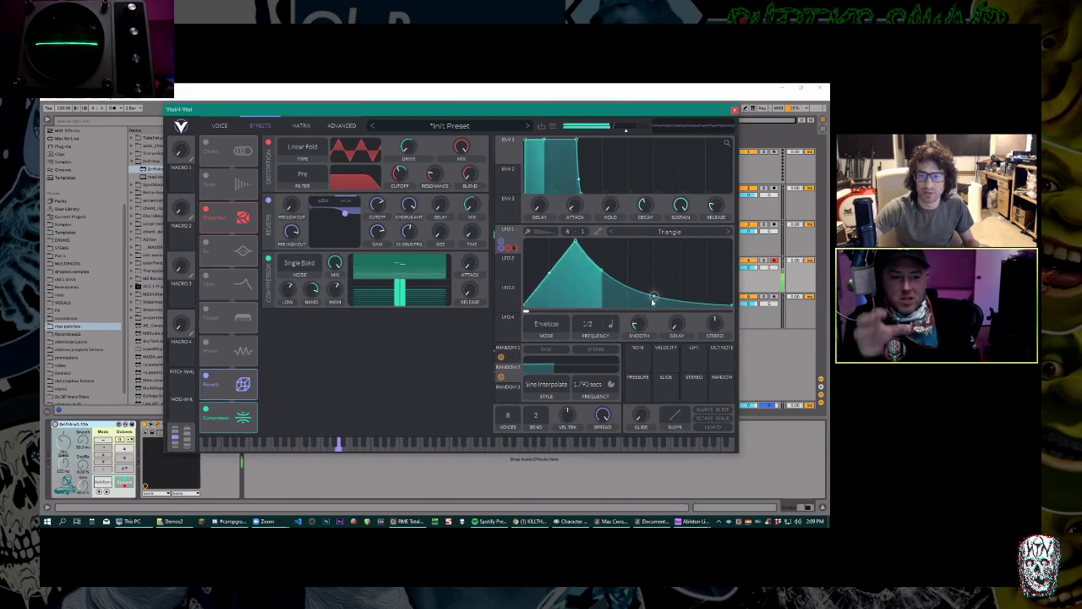
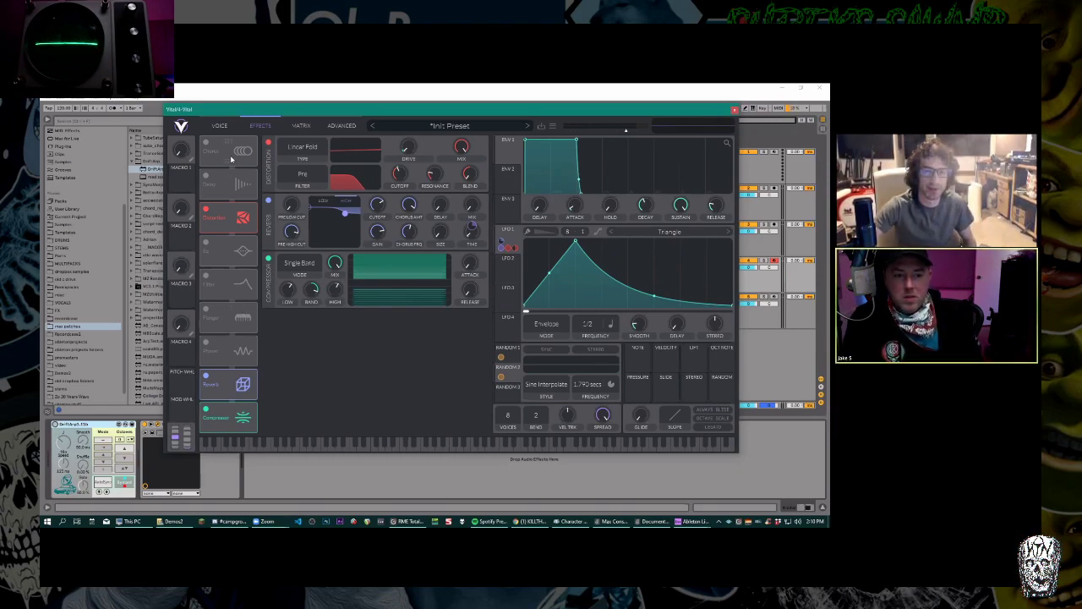
# Show the voice settings and reposition the plugin window, reaching the Vital track's mixer controls behind it.
pyautogui.click(221, 126)
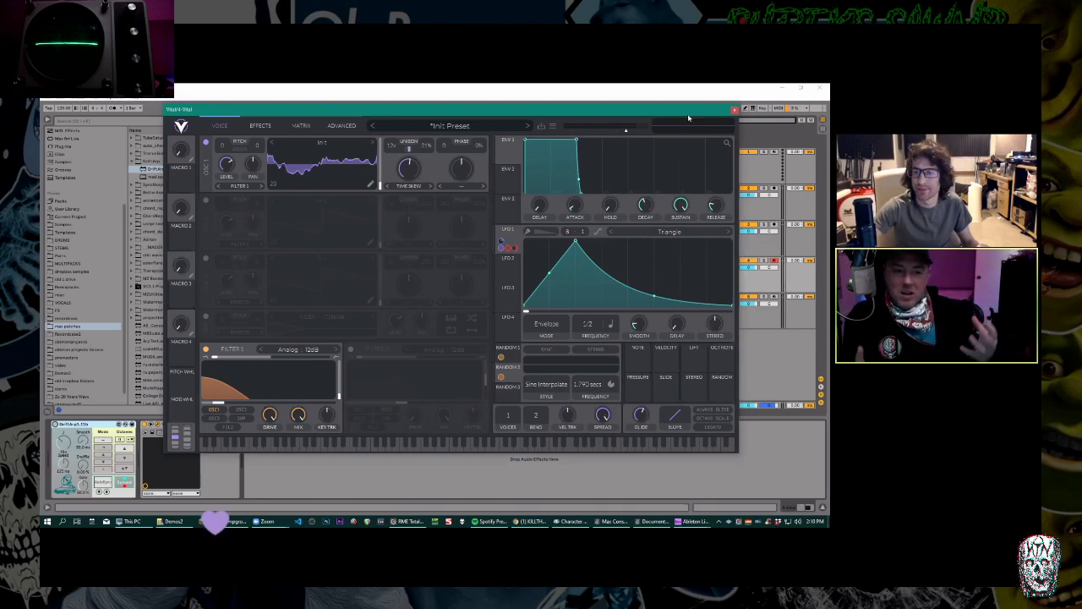
pyautogui.moveTo(707, 109); pyautogui.dragTo(591, 111)
pyautogui.click(749, 268)
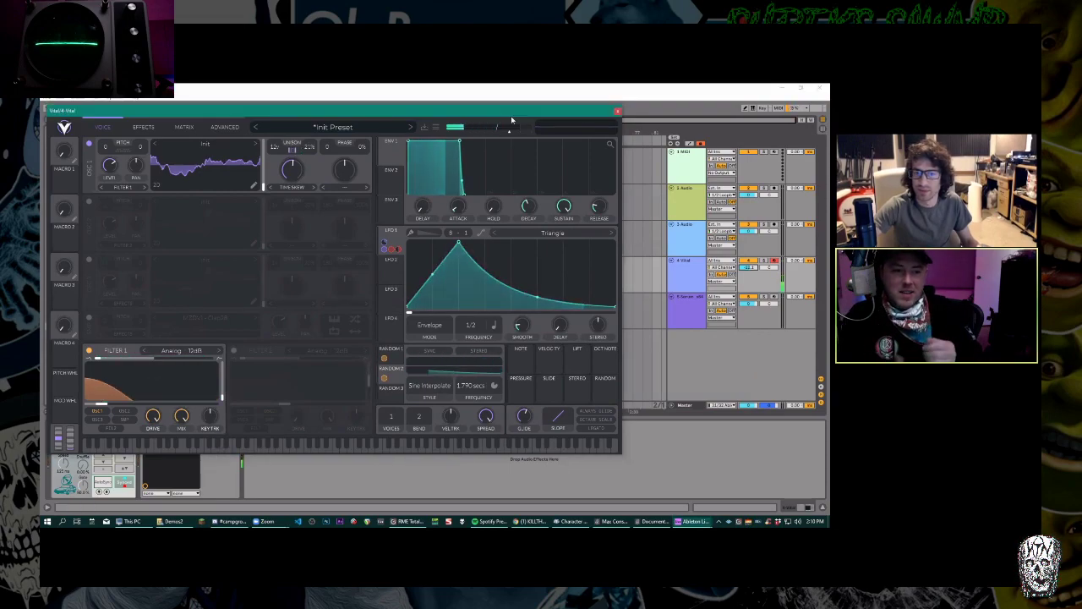
pyautogui.moveTo(481, 110); pyautogui.dragTo(650, 116)
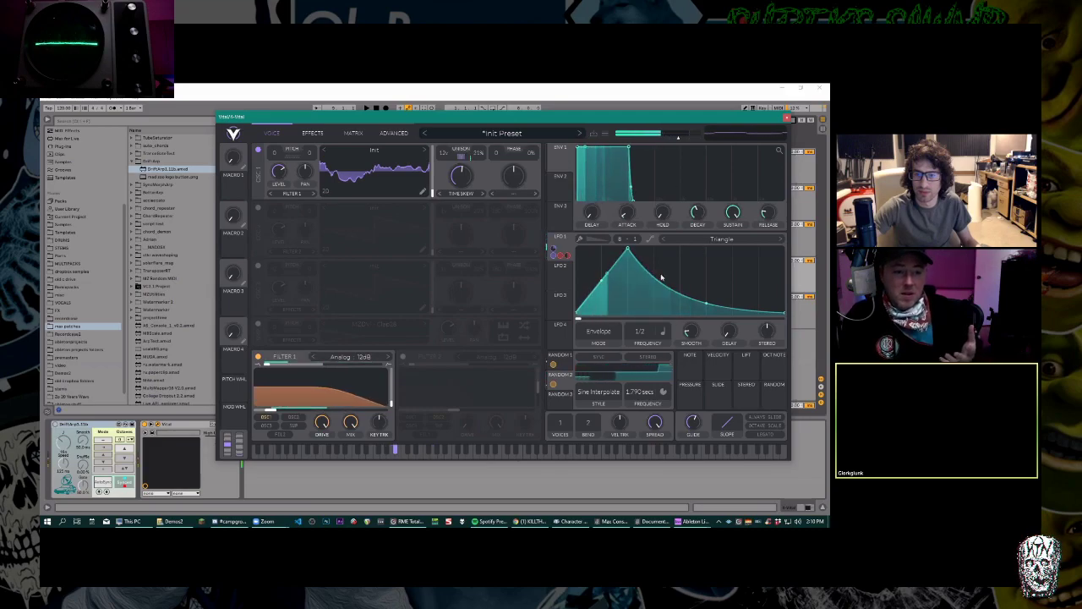
# Try the Sustain Envelope mode on LFO 1 and restore Envelope mode.
pyautogui.click(604, 333)
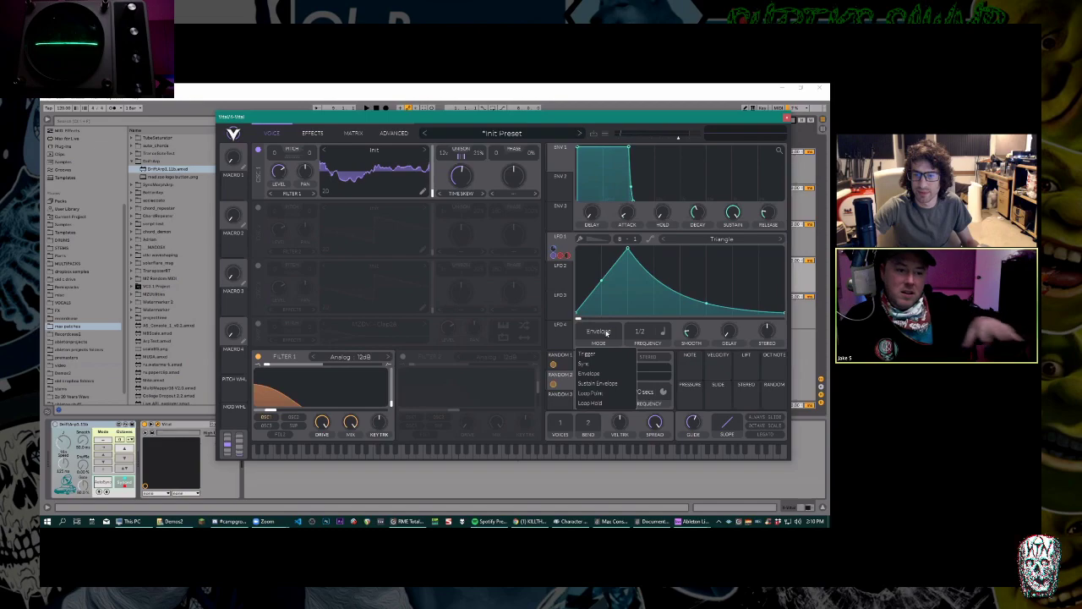
pyautogui.click(615, 383)
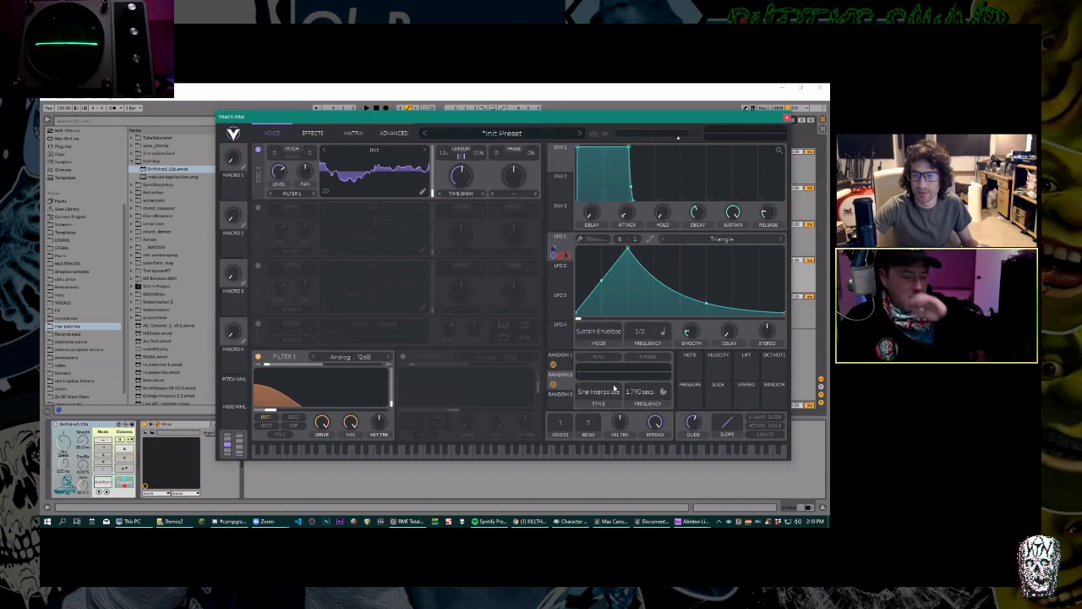
pyautogui.click(603, 334)
pyautogui.click(592, 374)
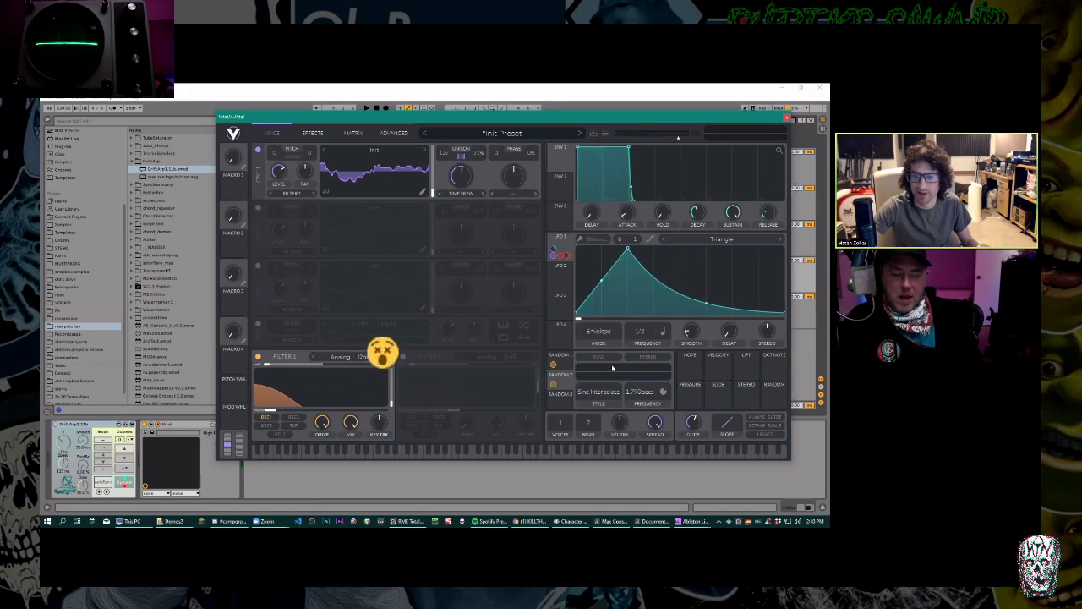
# Move LFO 1's peak earlier and add a second full-height peak after it, with a curved dip between them.
pyautogui.moveTo(626, 250); pyautogui.dragTo(590, 281)
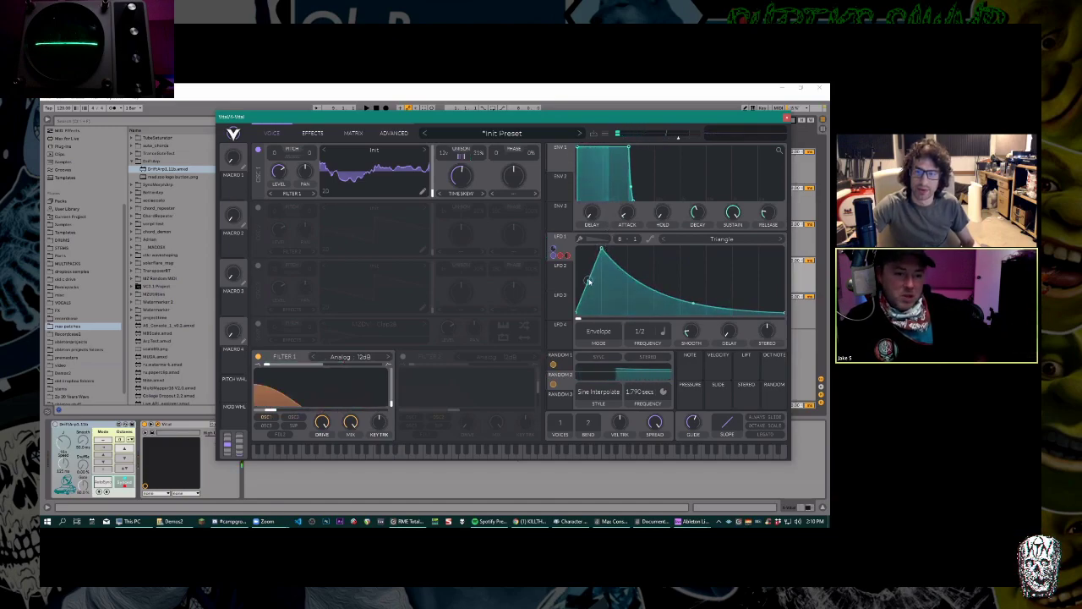
pyautogui.doubleClick(636, 281)
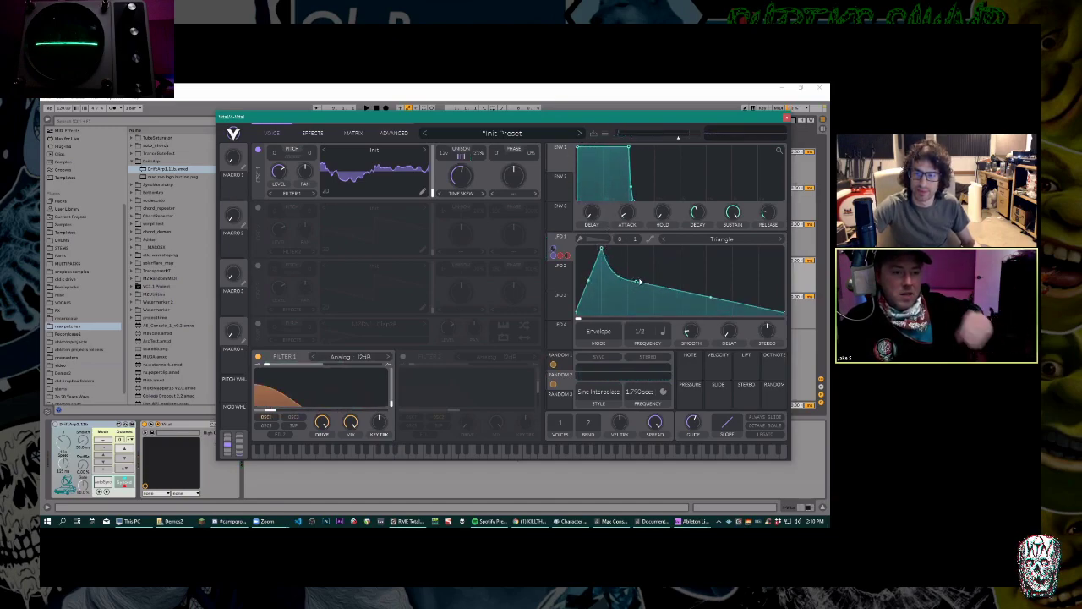
pyautogui.moveTo(635, 285); pyautogui.dragTo(646, 249)
pyautogui.doubleClick(651, 267)
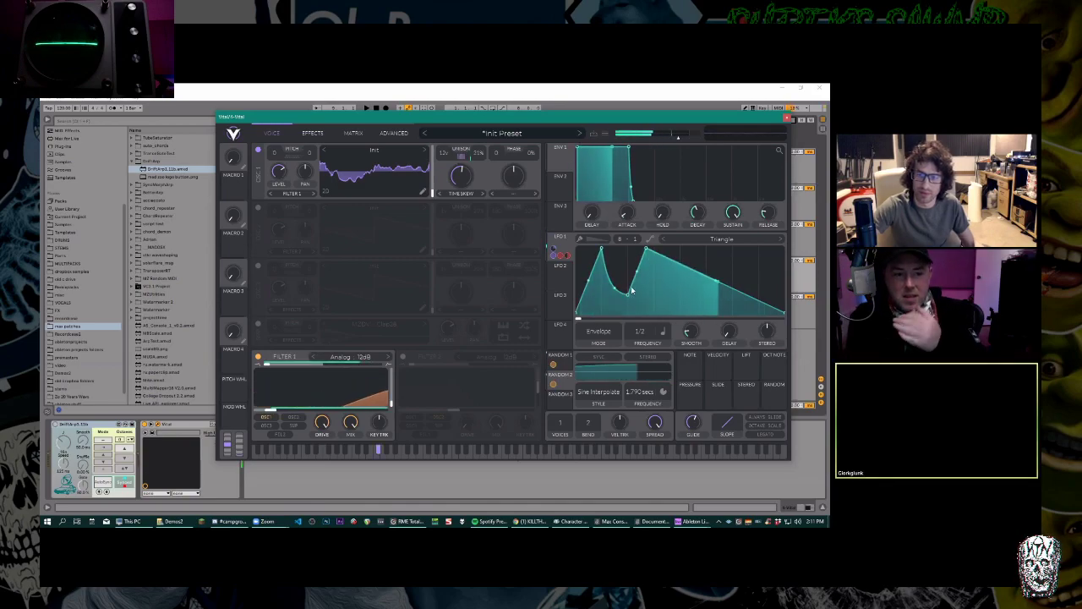
# Set the mode of the compressor effect to Low Band.
pyautogui.click(313, 134)
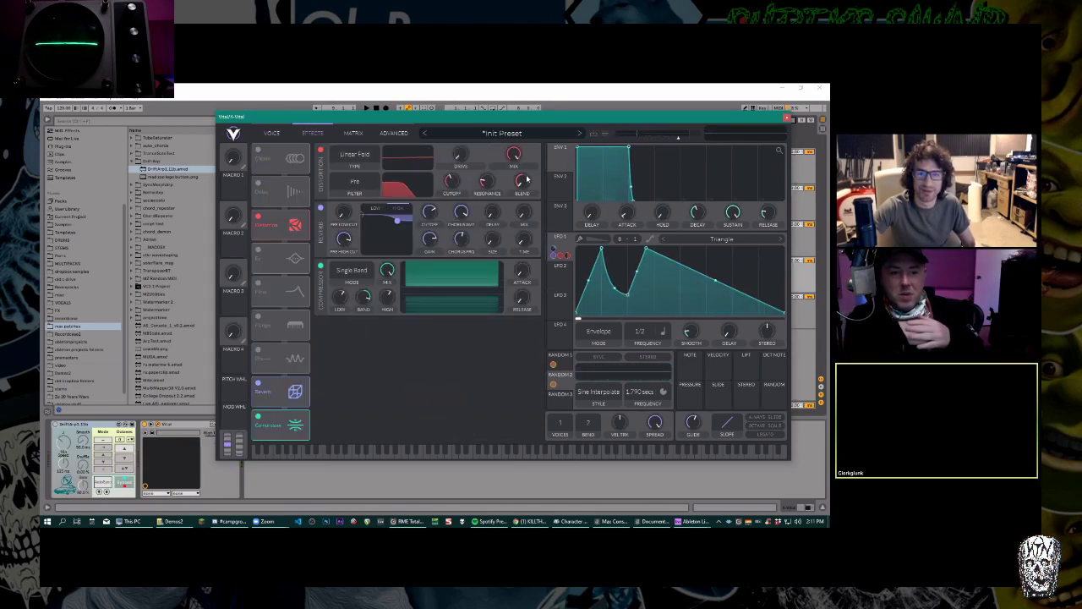
pyautogui.moveTo(452, 178)
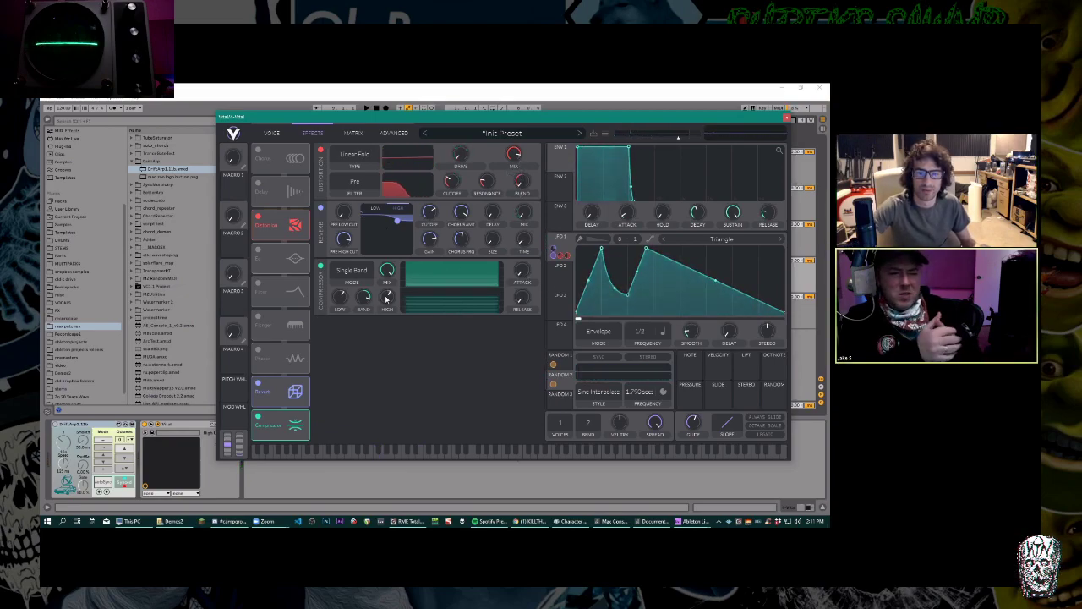
pyautogui.click(345, 271)
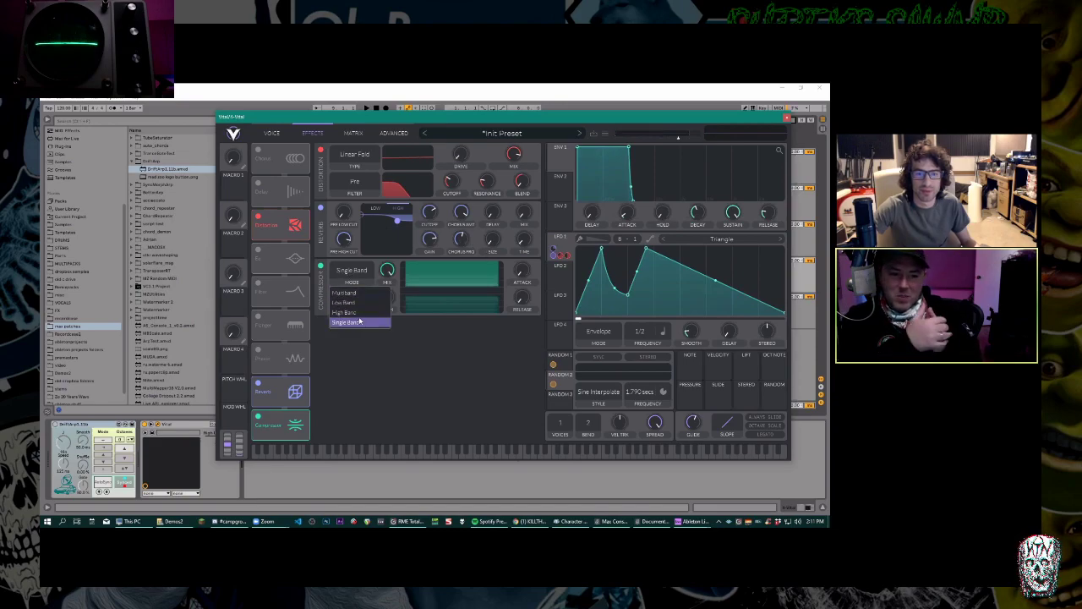
pyautogui.click(343, 301)
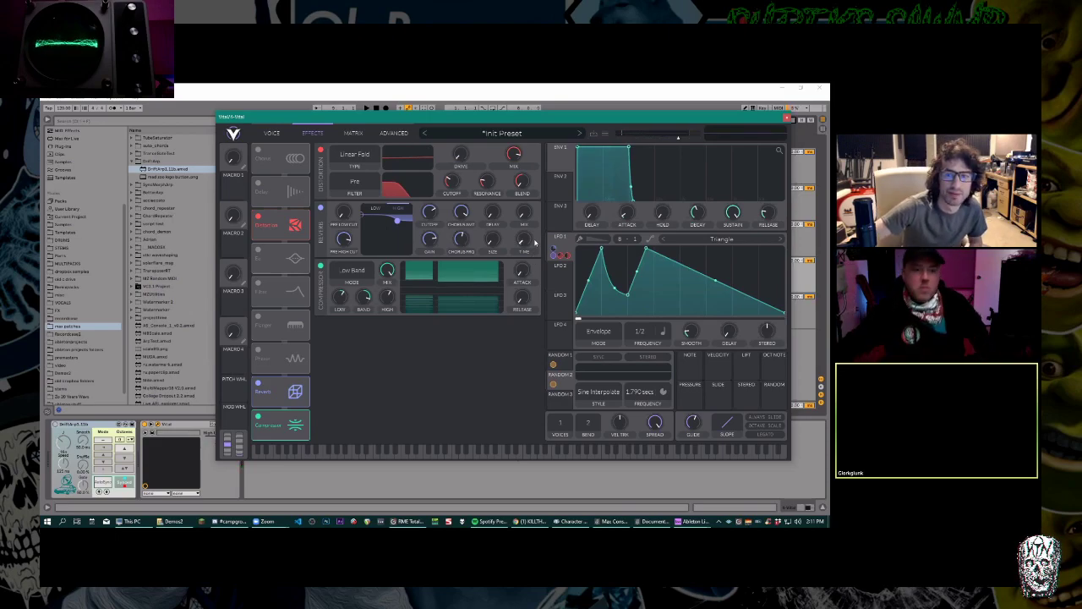
# Bend the falling segment after LFO 1's second peak into a concave decay.
pyautogui.click(271, 134)
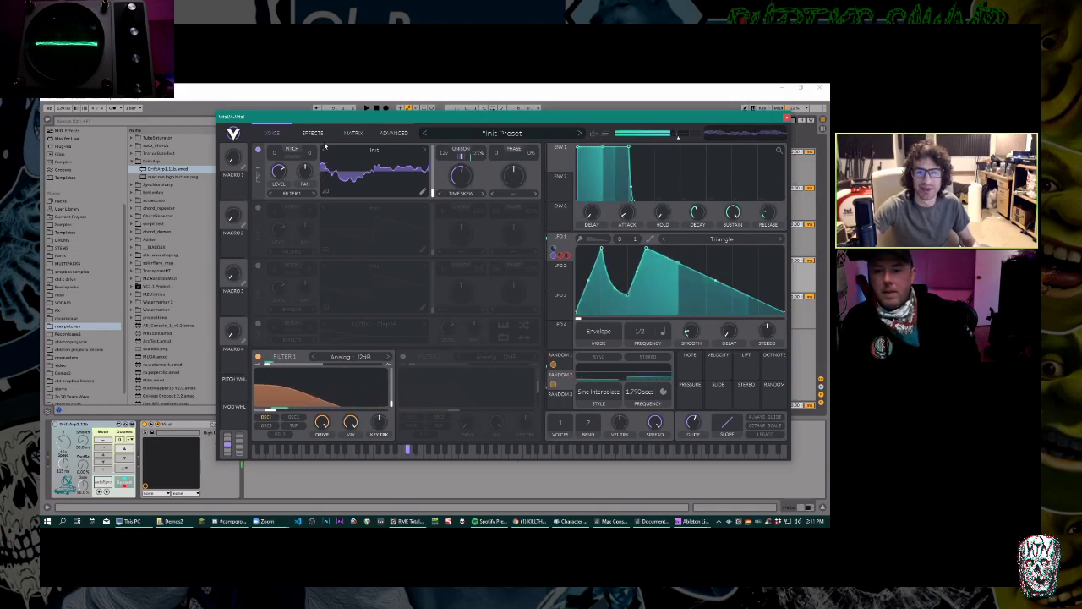
pyautogui.click(317, 135)
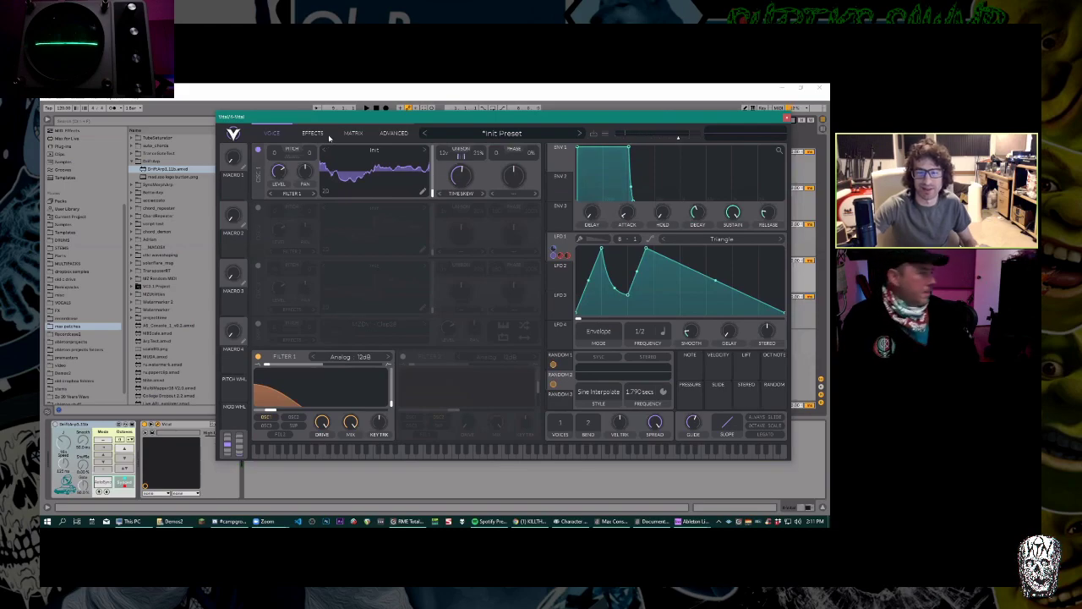
pyautogui.click(312, 132)
pyautogui.click(275, 135)
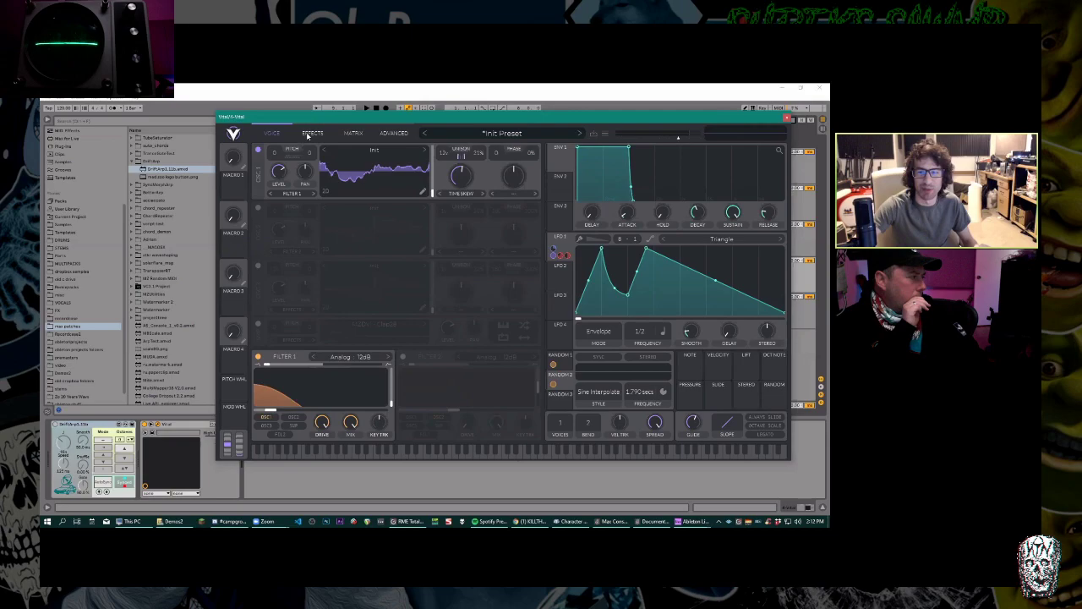
pyautogui.click(312, 134)
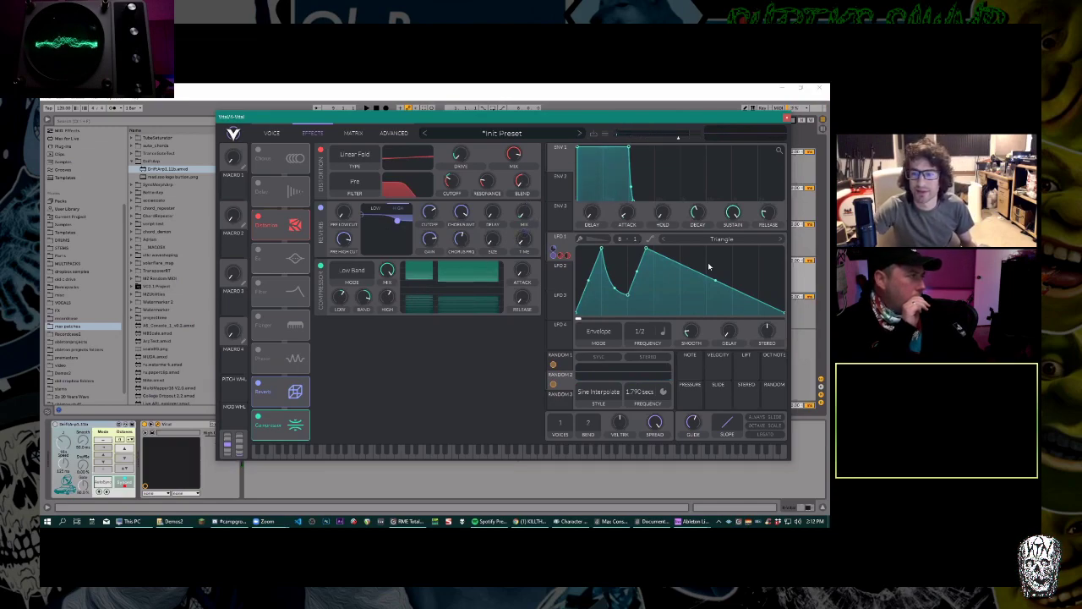
pyautogui.moveTo(717, 285); pyautogui.dragTo(712, 315)
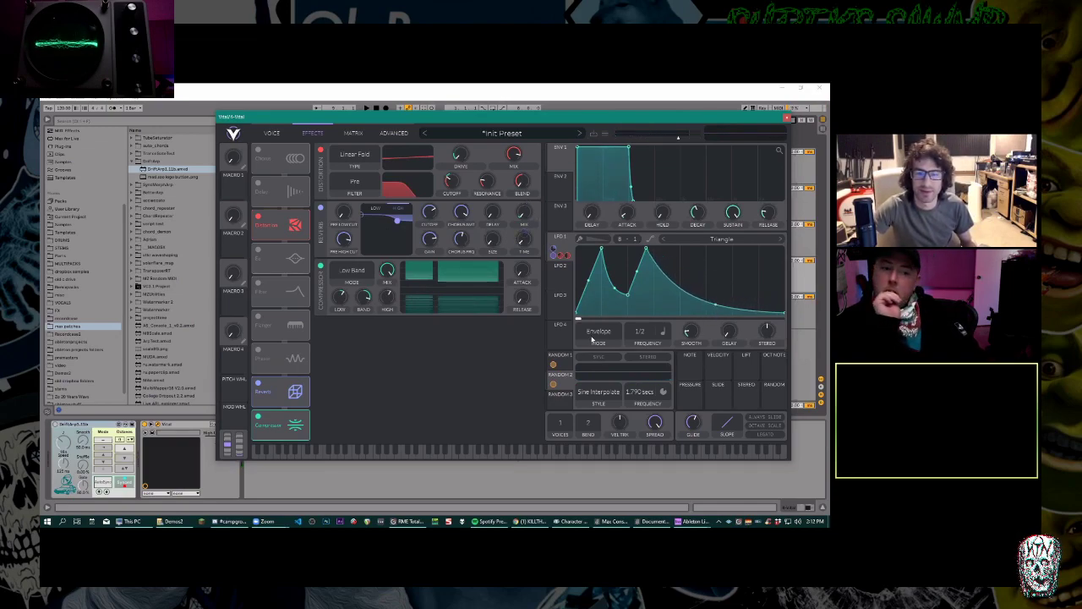
# Compare the voice and effects settings while playing notes, and examine the compressor's band controls.
pyautogui.click(271, 134)
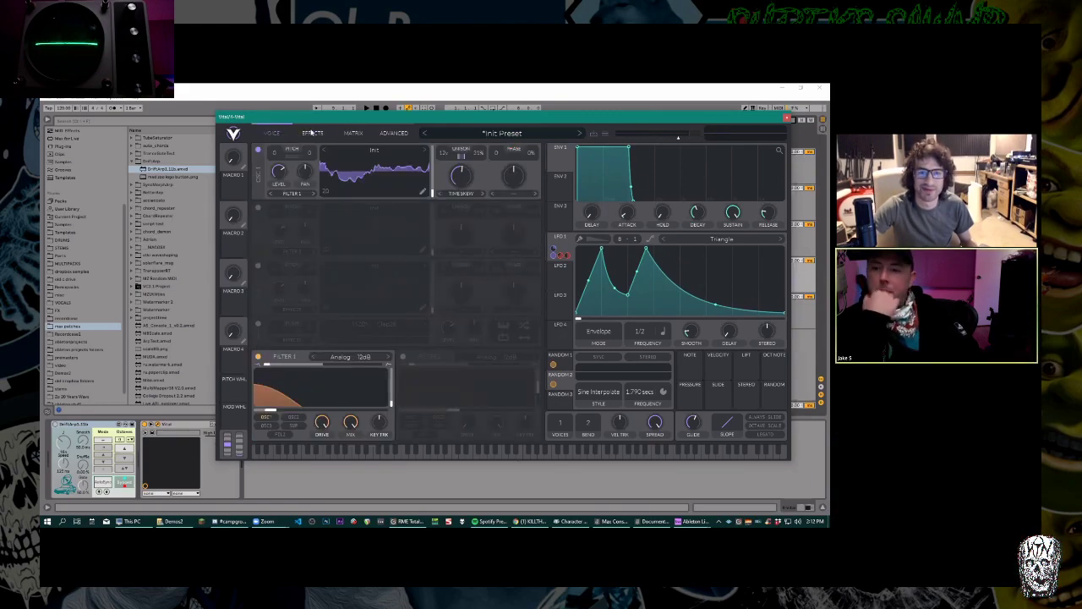
pyautogui.click(312, 134)
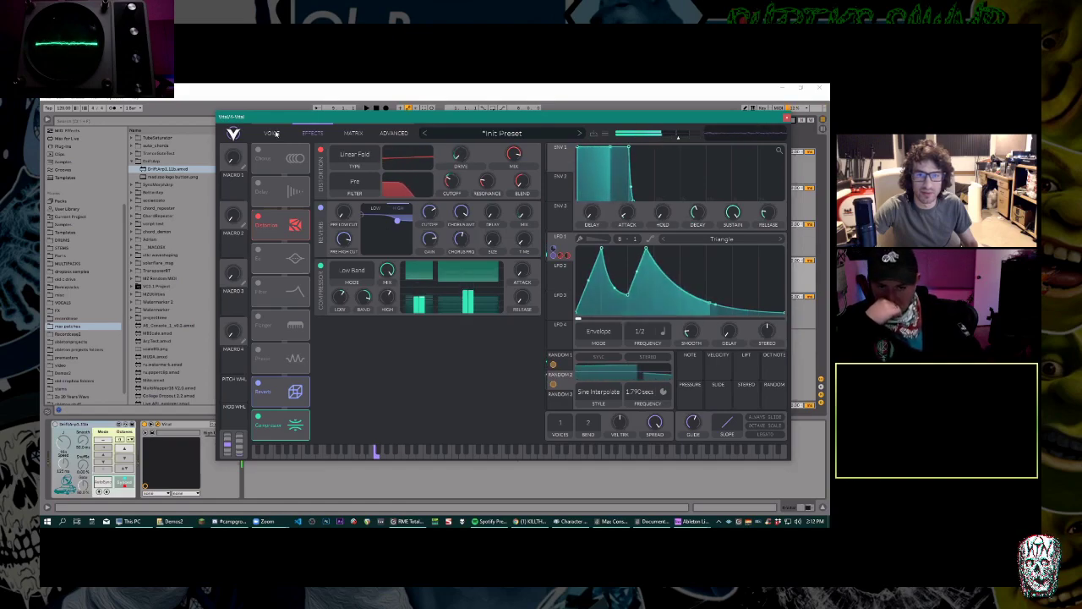
pyautogui.click(291, 135)
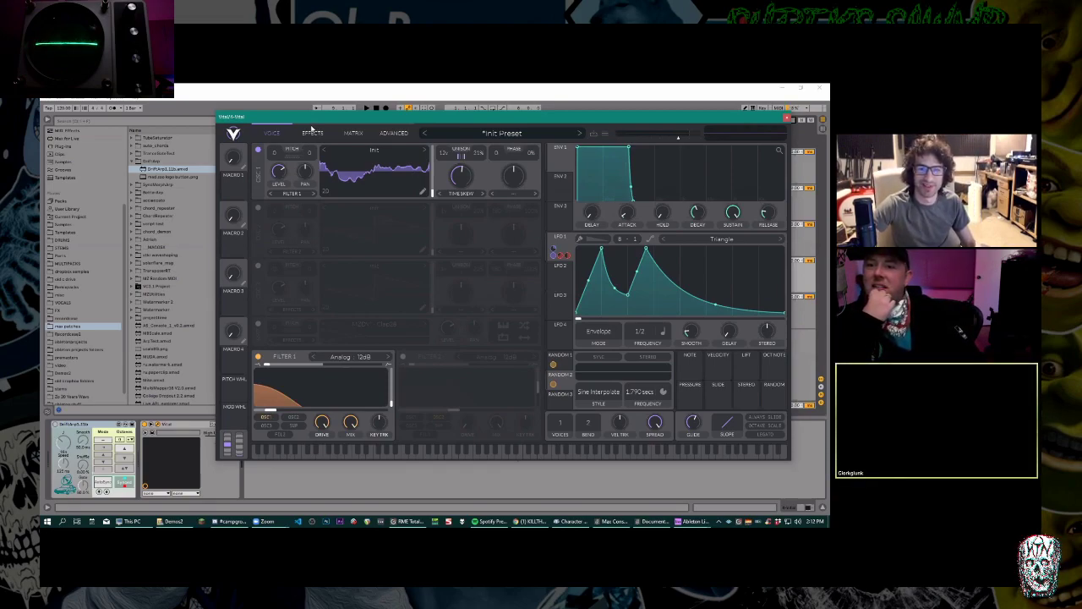
pyautogui.click(314, 135)
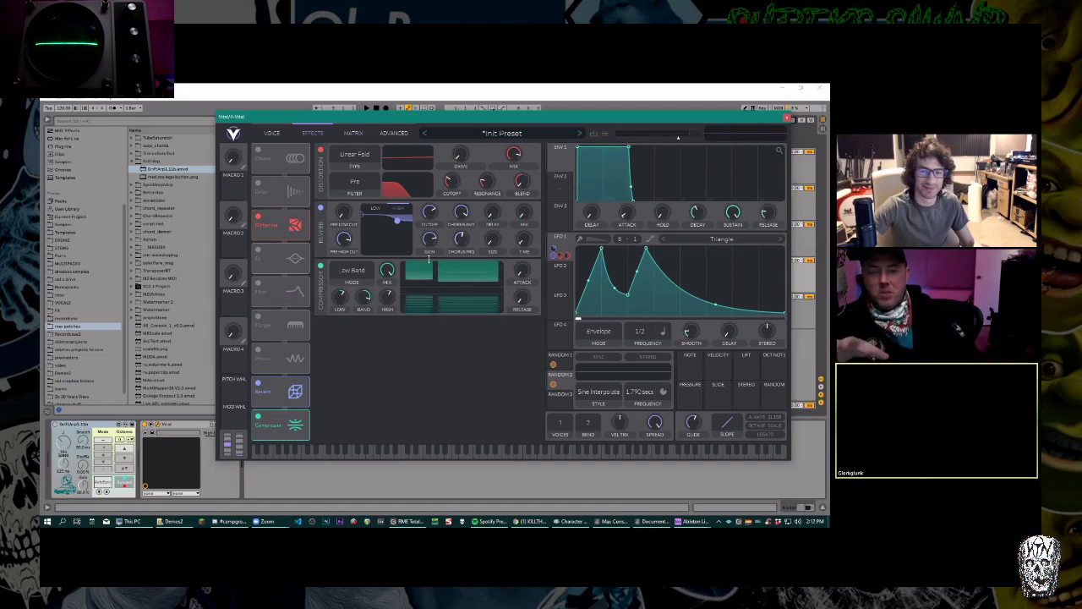
pyautogui.click(273, 133)
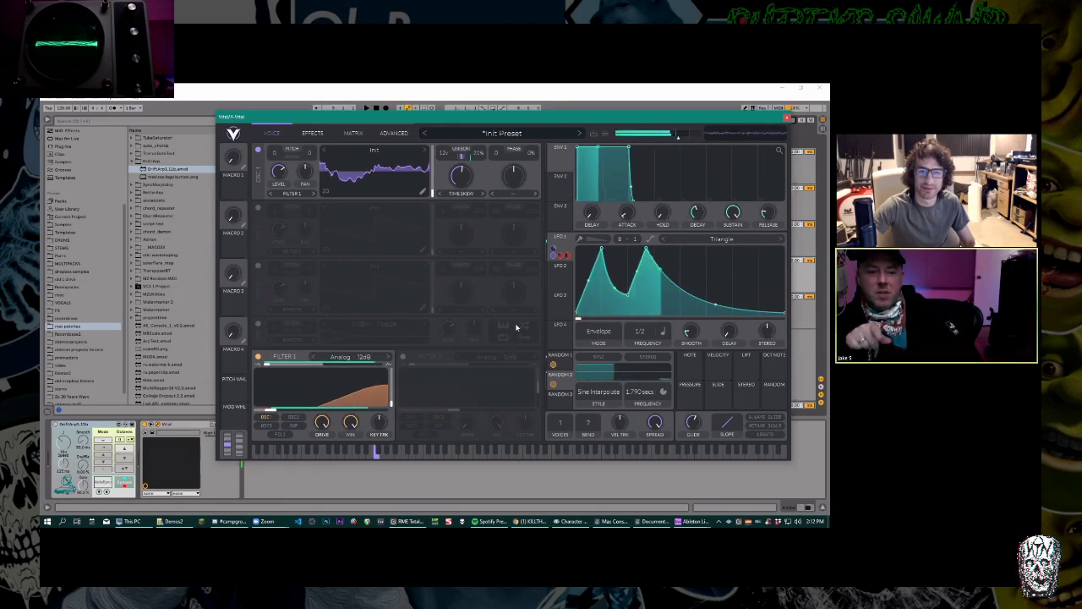
pyautogui.click(312, 133)
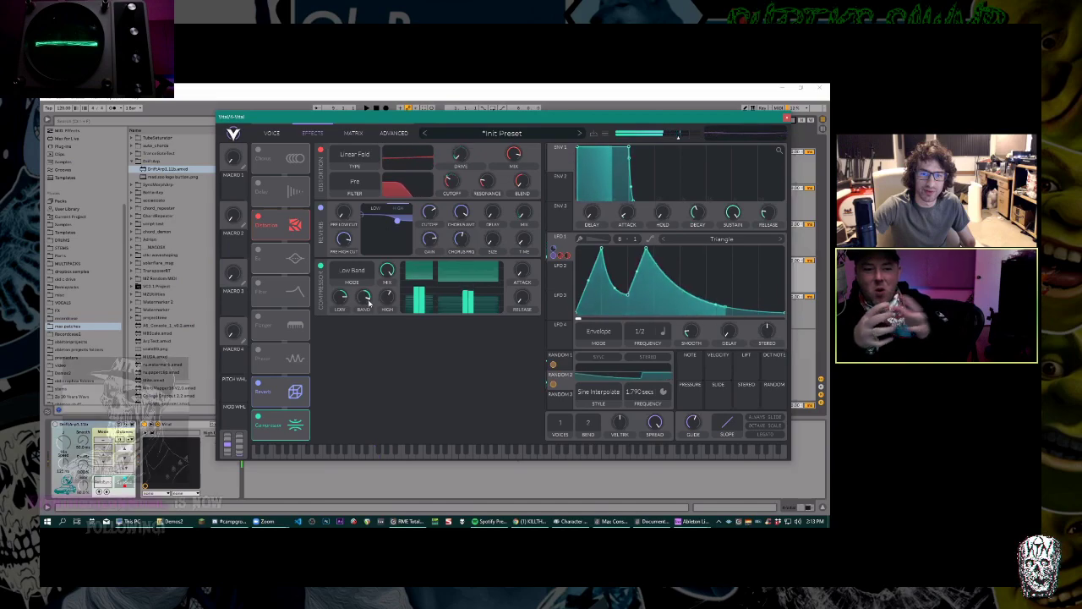
pyautogui.moveTo(367, 309)
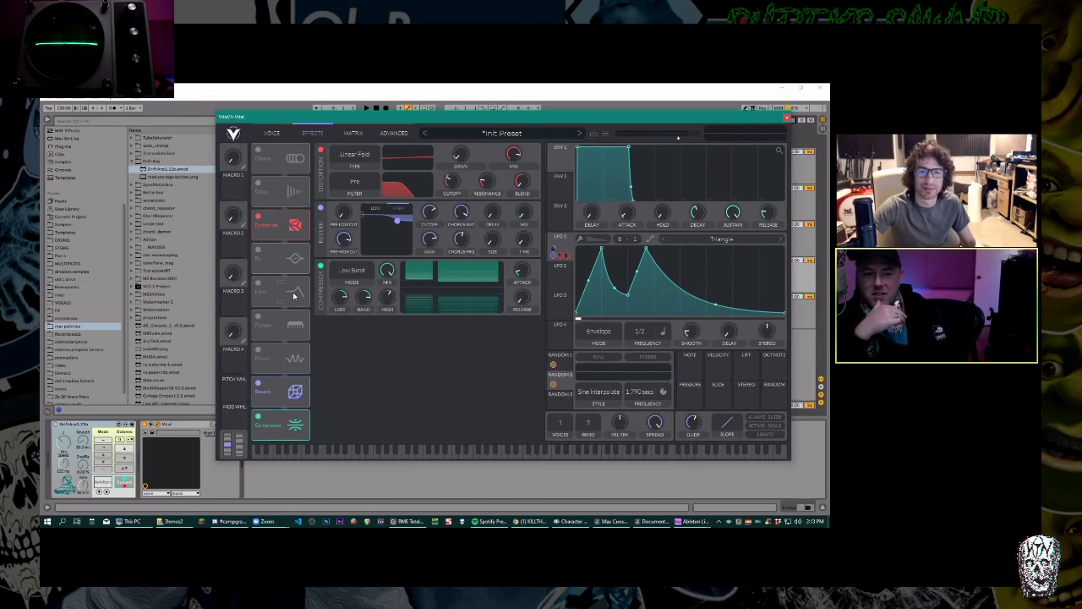
# Enable the Filter effect between Reverb and Compressor, using Comb: Band Spread Comb mode with blend at 2.000 and raised resonance.
pyautogui.moveTo(294, 292); pyautogui.dragTo(295, 394)
pyautogui.click(258, 383)
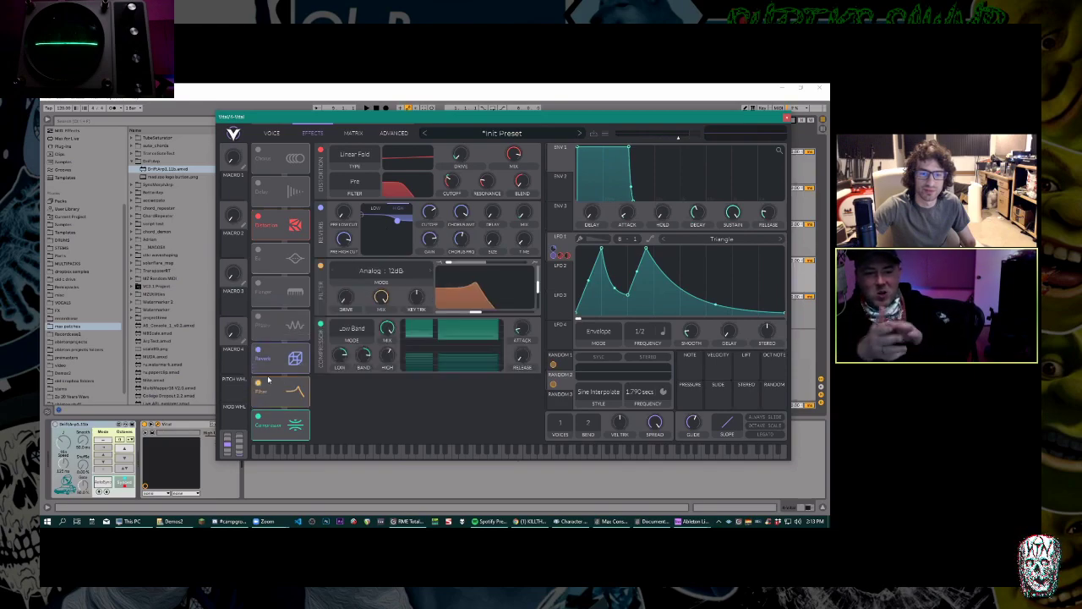
pyautogui.click(395, 273)
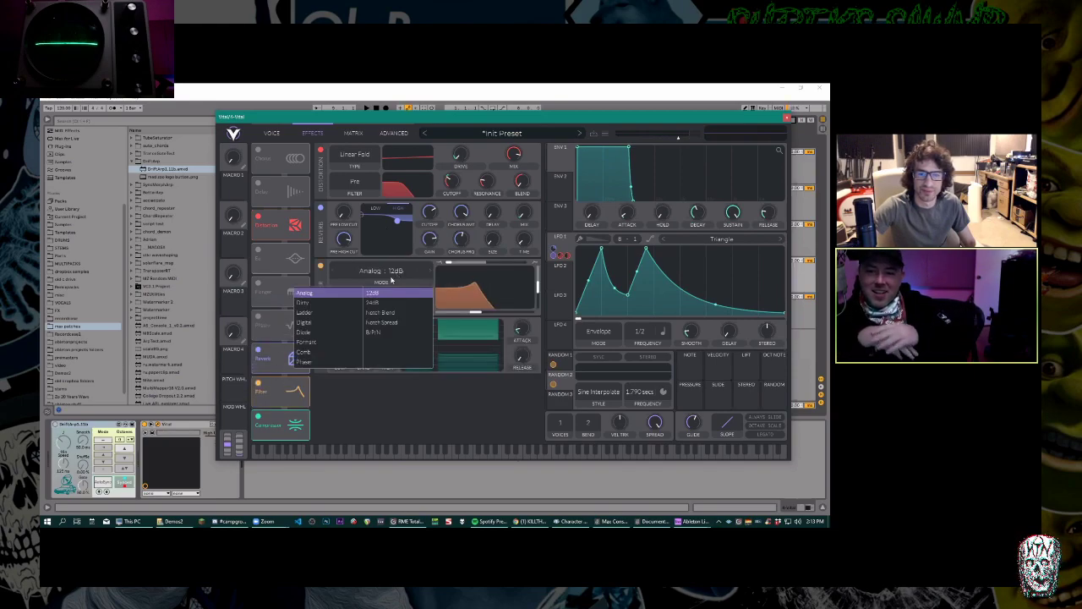
pyautogui.click(331, 354)
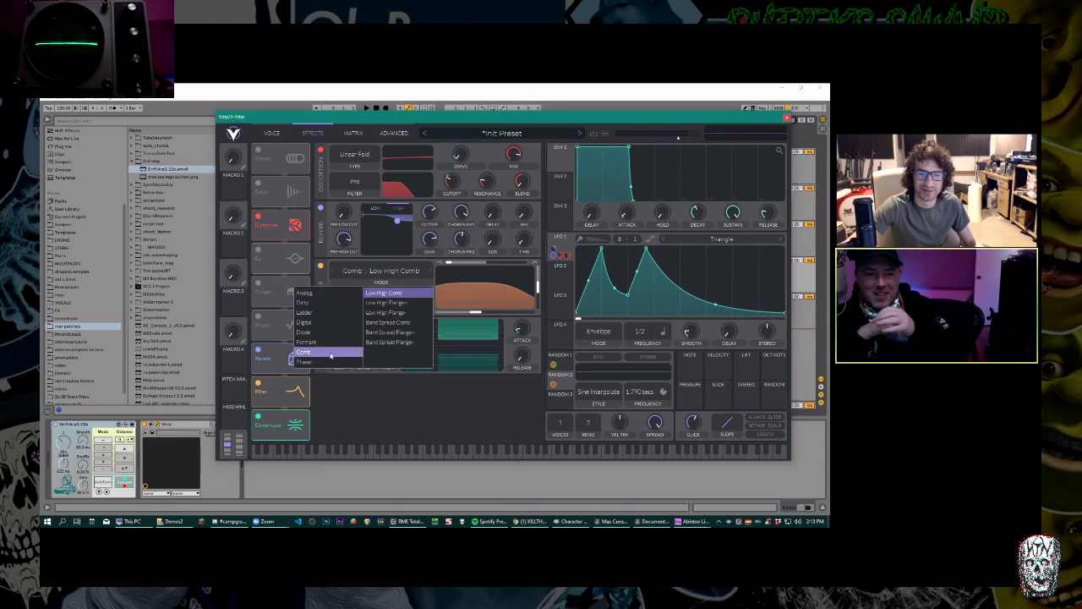
pyautogui.click(412, 323)
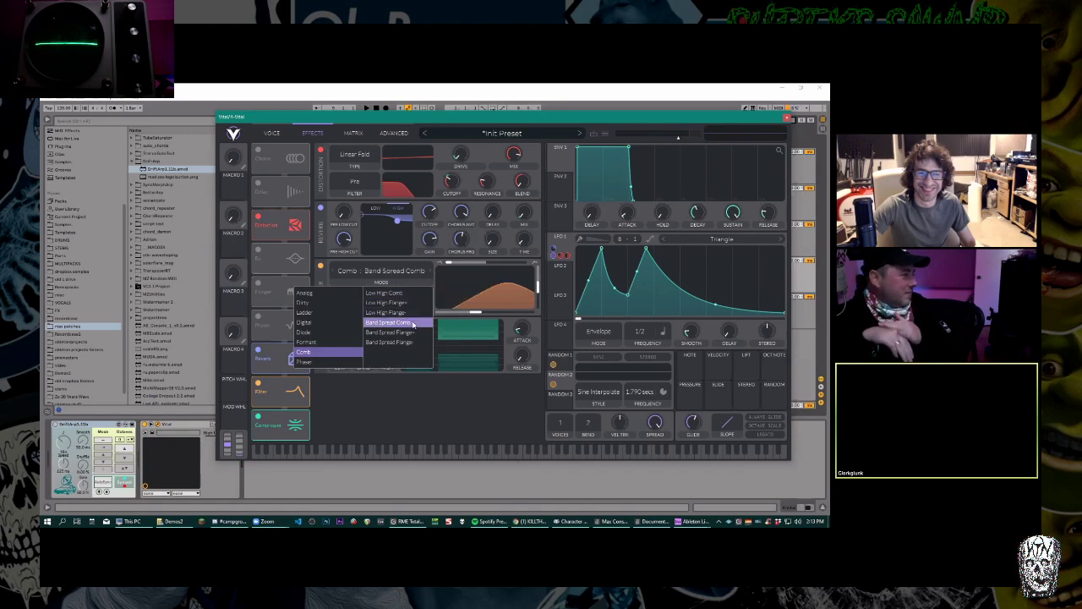
pyautogui.click(411, 324)
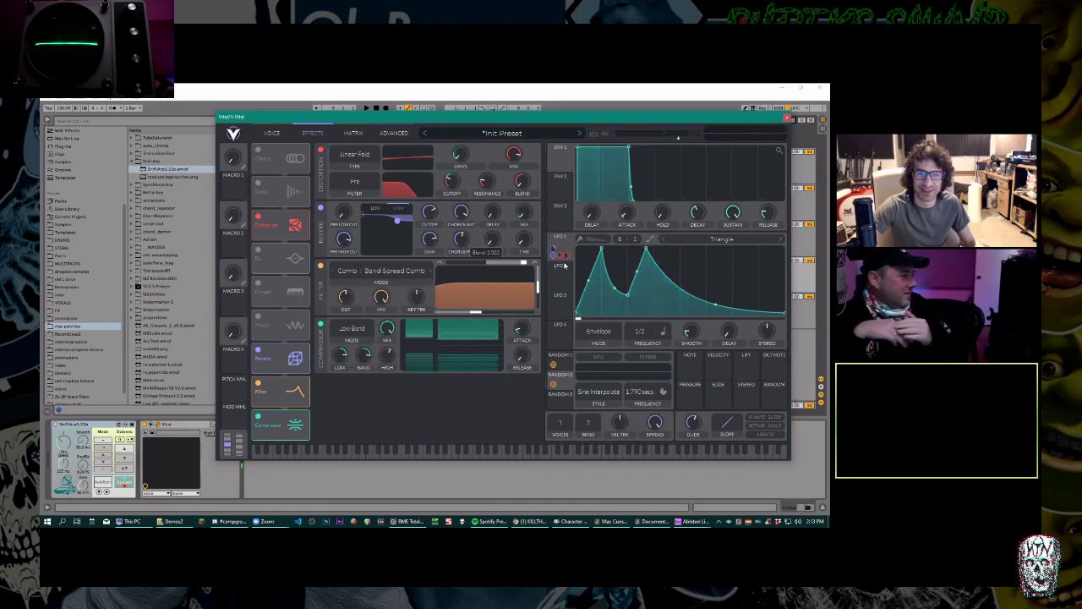
pyautogui.moveTo(538, 288); pyautogui.dragTo(544, 266)
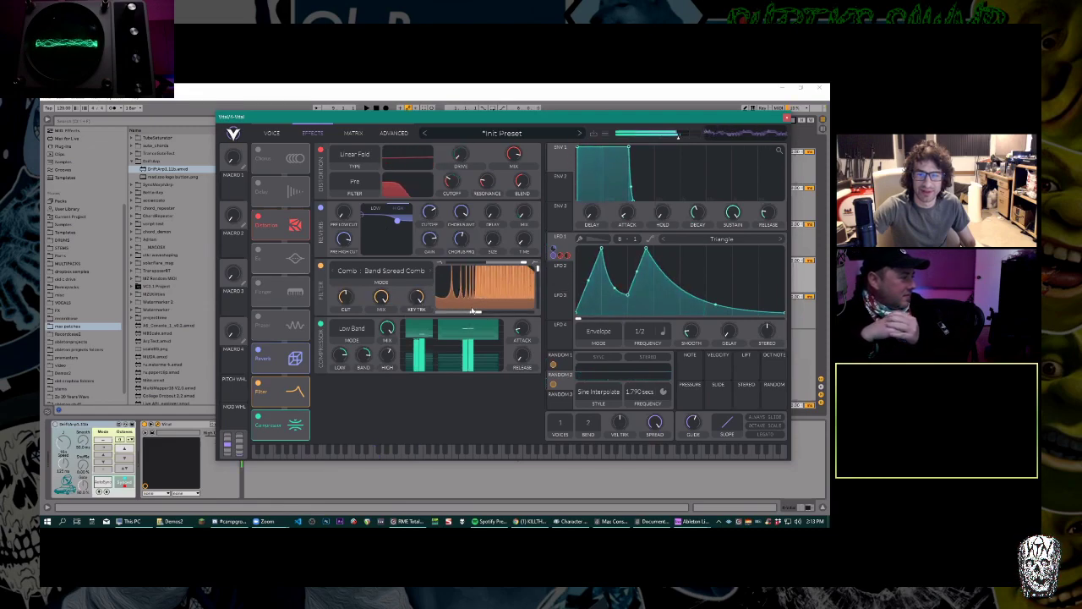
# Try the comb filter's resonance up to 100%, settle it near its minimum, and shift the cutoff slightly lower.
pyautogui.moveTo(538, 269); pyautogui.dragTo(542, 277)
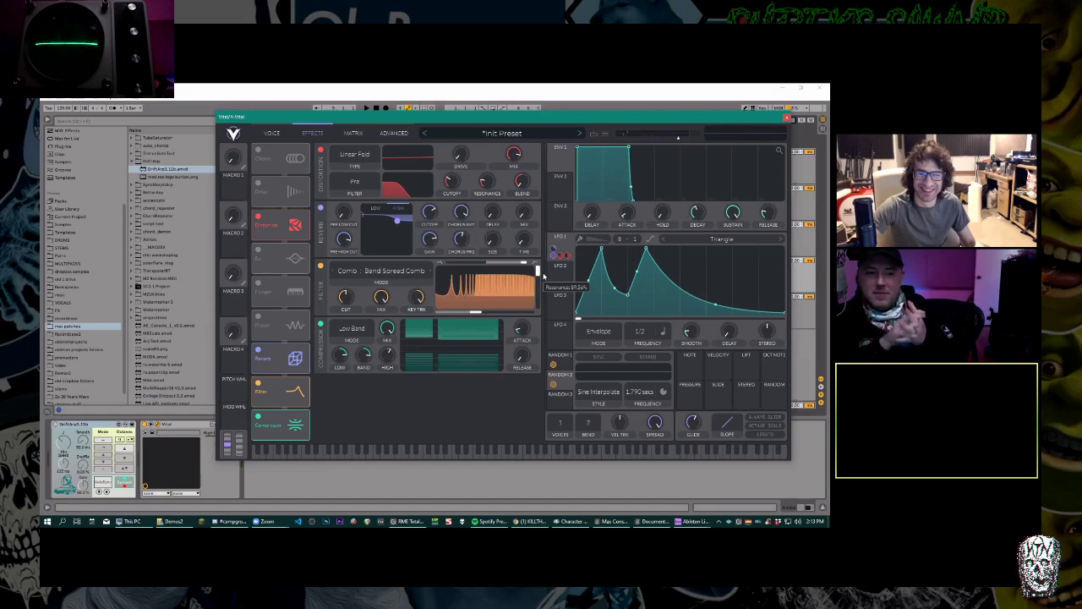
pyautogui.moveTo(539, 270); pyautogui.dragTo(541, 253)
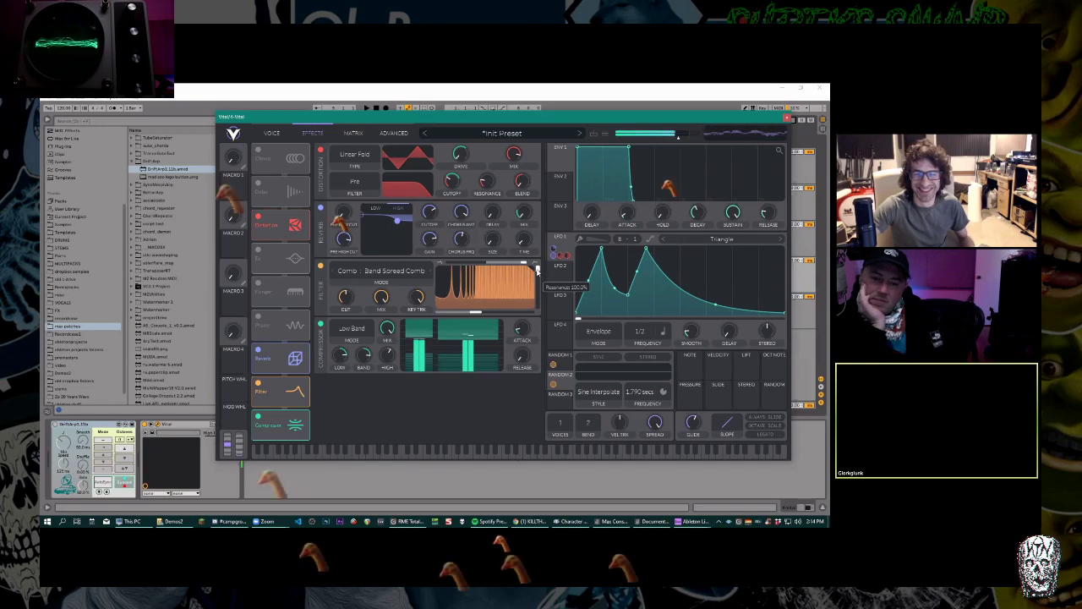
pyautogui.moveTo(537, 269)
pyautogui.mouseDown()
pyautogui.moveTo(541, 289)
pyautogui.moveTo(544, 256)
pyautogui.mouseUp()
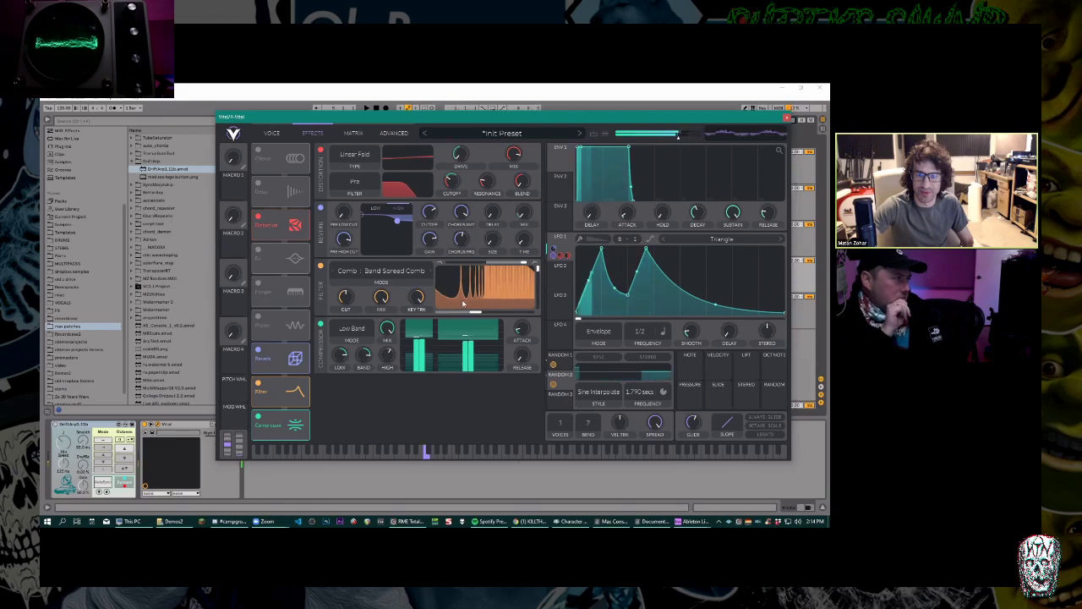
pyautogui.moveTo(472, 314)
pyautogui.moveTo(472, 313)
pyautogui.mouseDown()
pyautogui.moveTo(445, 313)
pyautogui.moveTo(522, 313)
pyautogui.moveTo(478, 315)
pyautogui.mouseUp()
pyautogui.moveTo(537, 269); pyautogui.dragTo(541, 328)
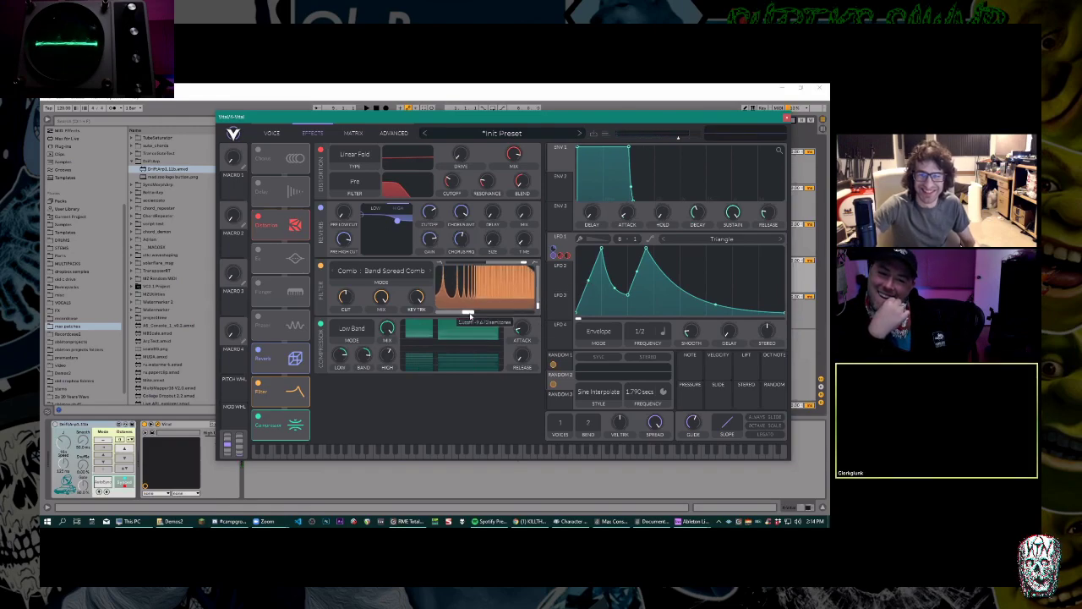
pyautogui.moveTo(463, 316); pyautogui.dragTo(472, 316)
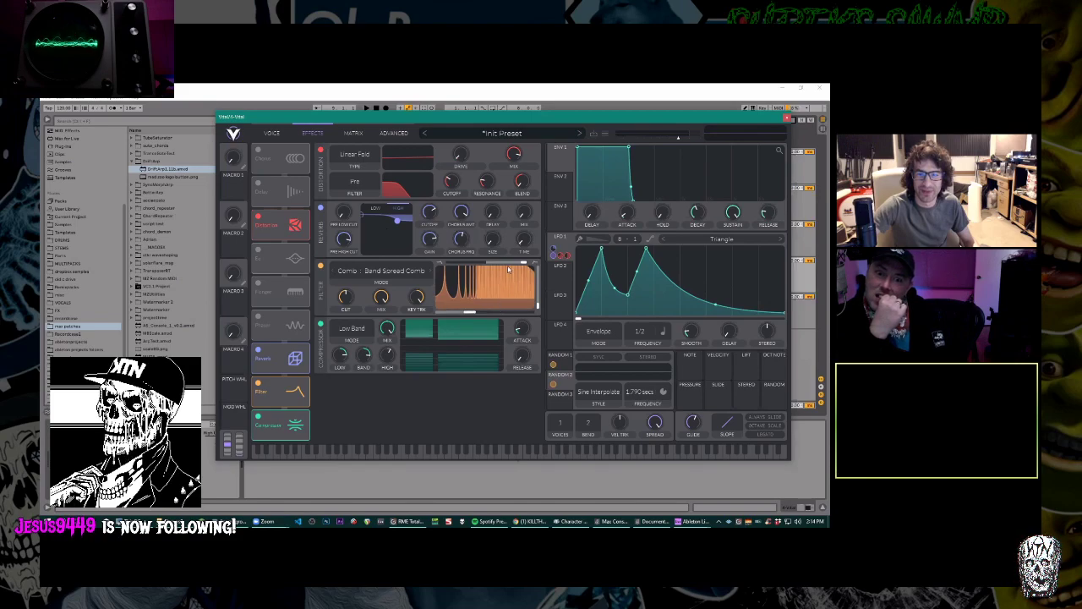
# Sweep the comb filter's blend between its high and low ends while playing notes, stopping near the low end.
pyautogui.moveTo(523, 264); pyautogui.dragTo(463, 265)
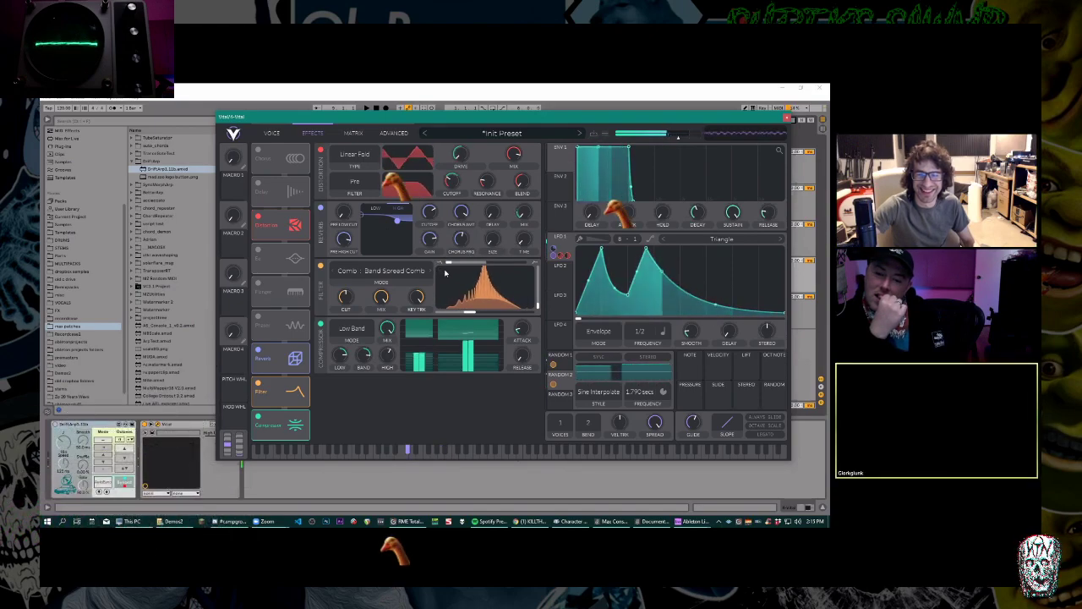
pyautogui.moveTo(449, 264); pyautogui.dragTo(530, 264)
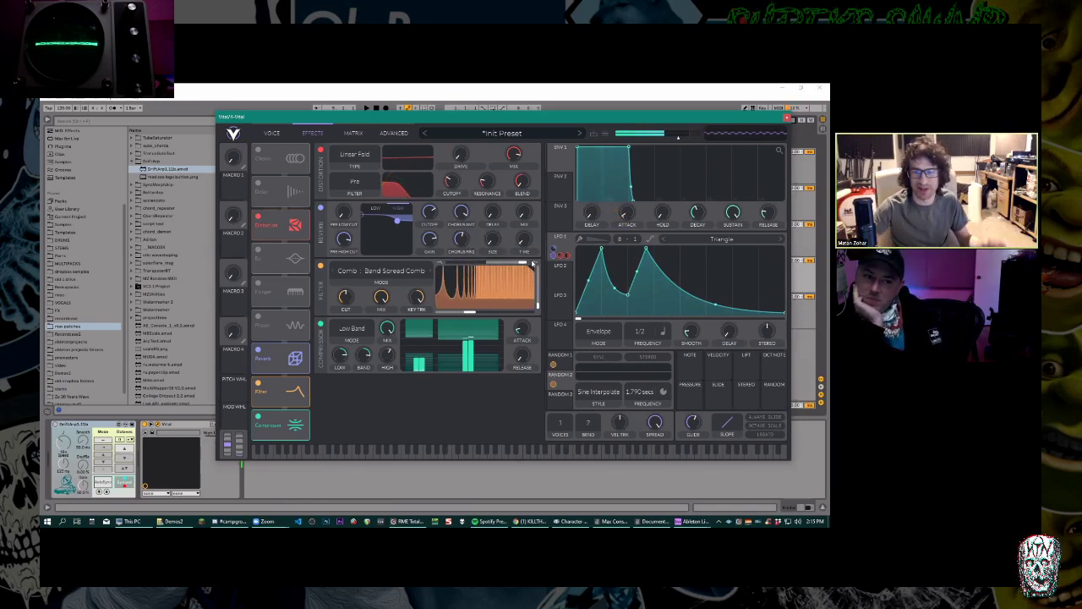
pyautogui.moveTo(513, 264); pyautogui.dragTo(460, 259)
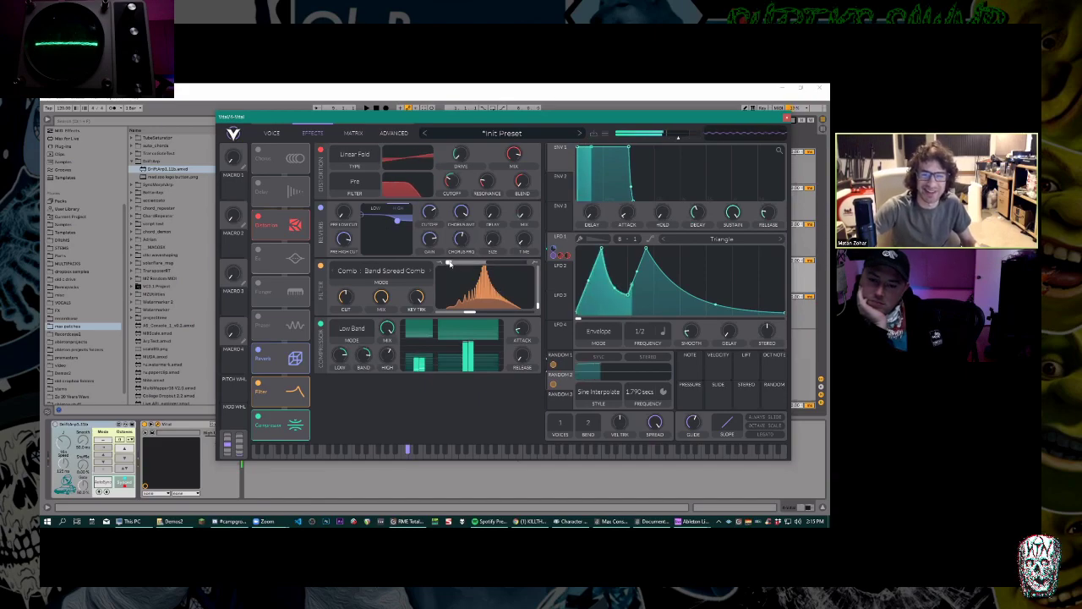
pyautogui.moveTo(461, 264); pyautogui.dragTo(456, 264)
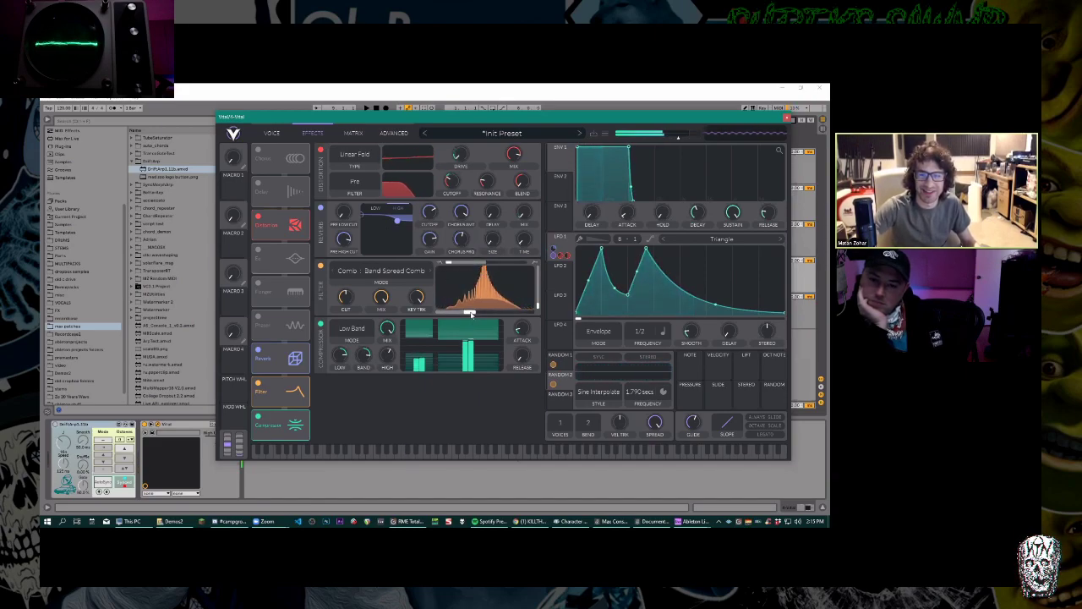
# Raise the comb filter's resonance and cutoff slightly, and bring its blend back to around the middle.
pyautogui.moveTo(542, 303); pyautogui.dragTo(538, 298)
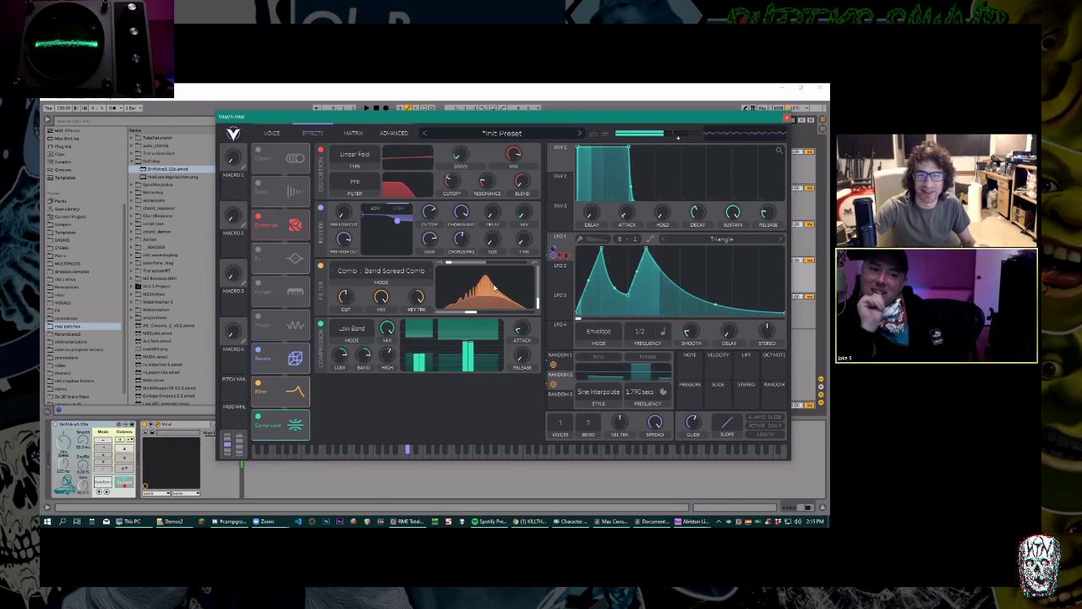
pyautogui.moveTo(470, 310)
pyautogui.mouseDown()
pyautogui.moveTo(497, 315)
pyautogui.moveTo(479, 320)
pyautogui.mouseUp()
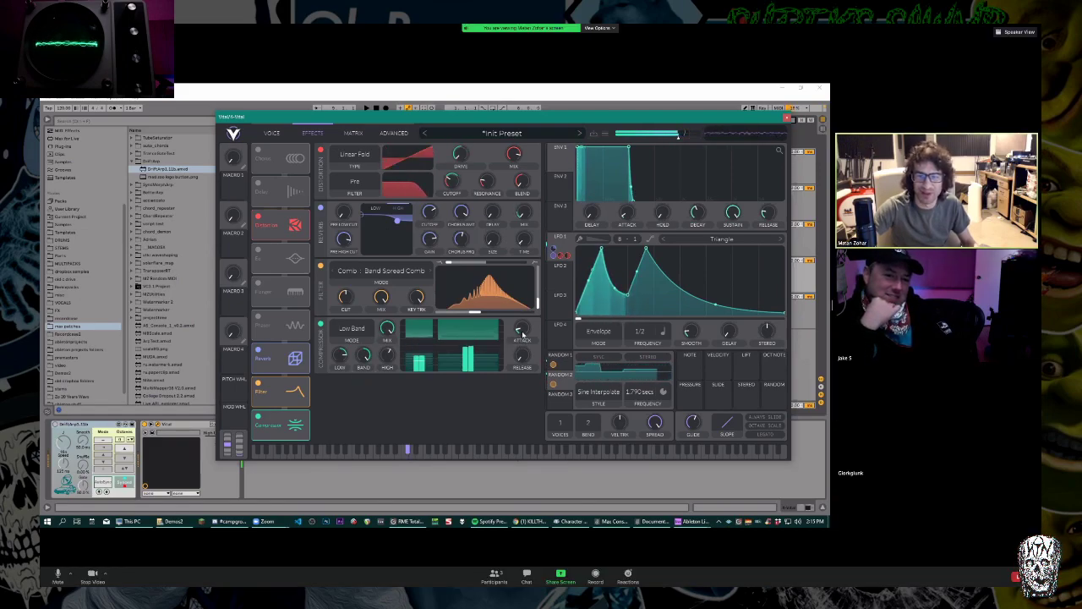
pyautogui.moveTo(483, 314); pyautogui.dragTo(484, 317)
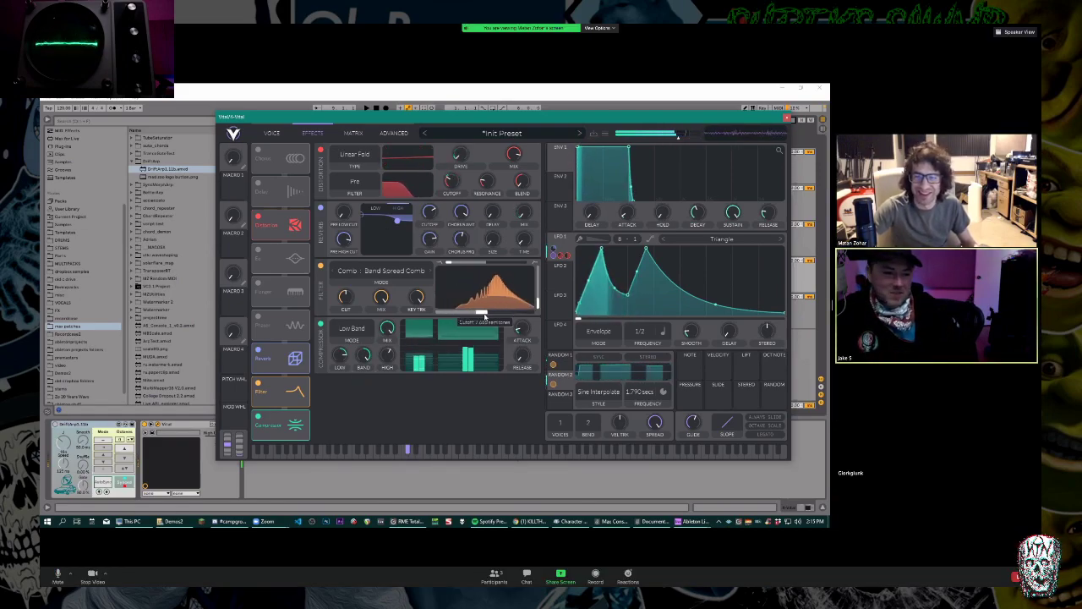
pyautogui.moveTo(452, 266); pyautogui.dragTo(550, 270)
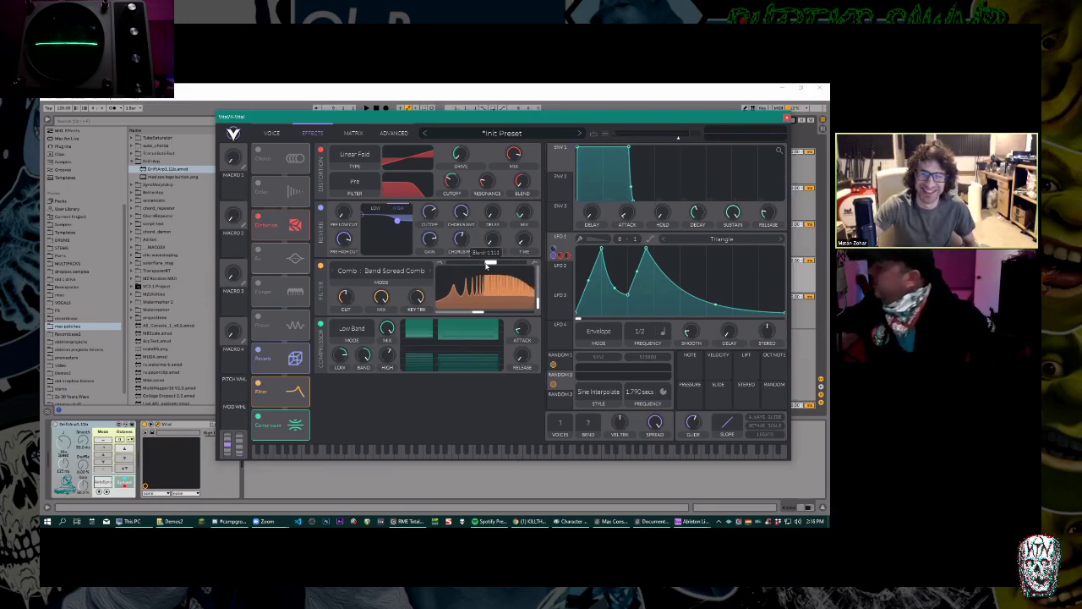
# Insert Multipass after Vital and add a Compressor to Band 4, adjusting its threshold, ratio and makeup gain.
pyautogui.rightClick(182, 432)
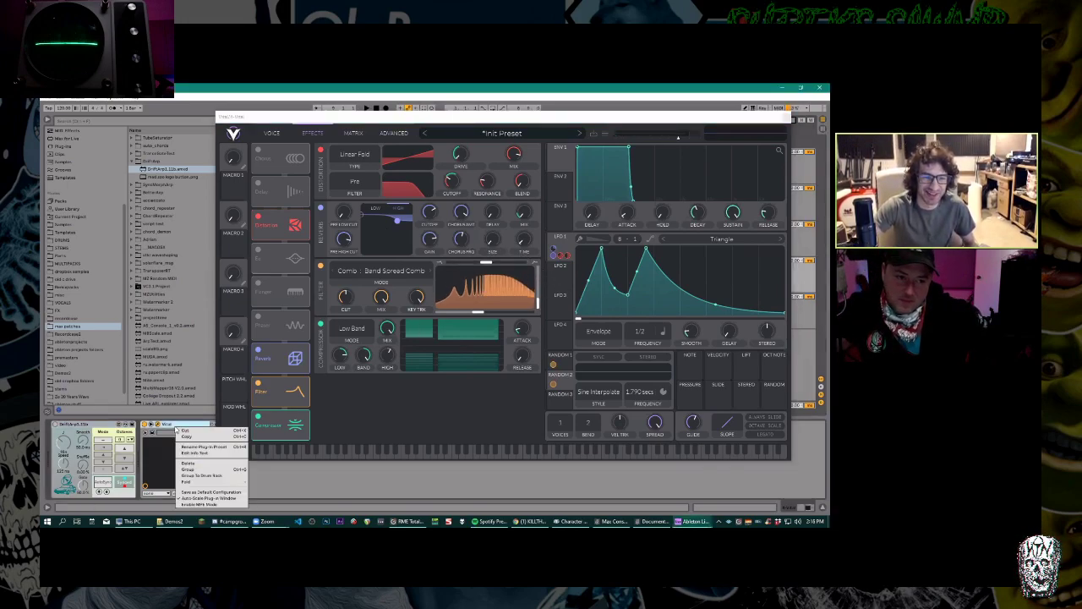
pyautogui.moveTo(217, 168)
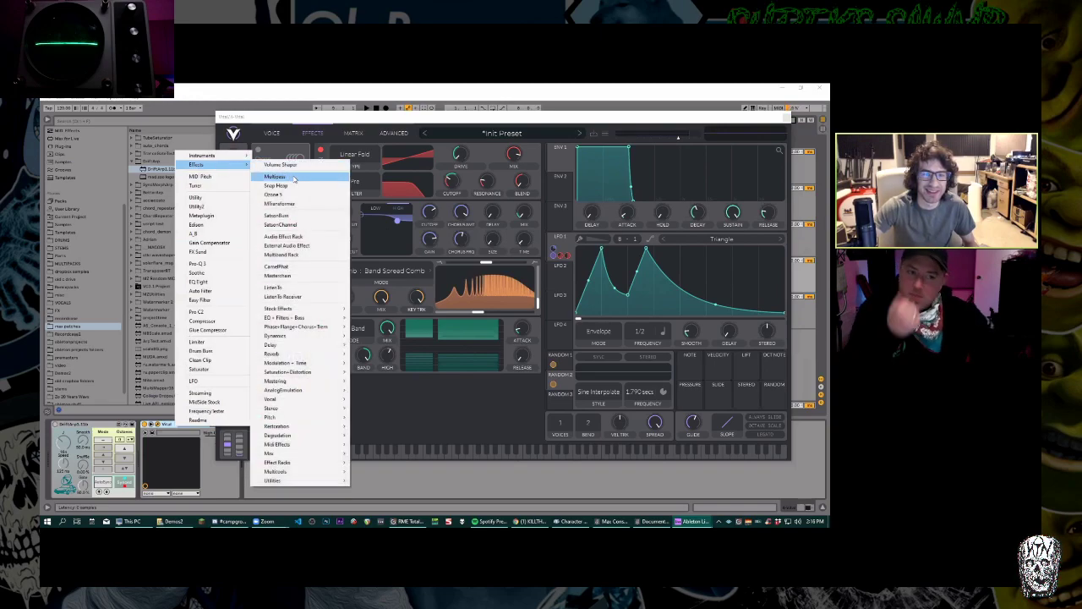
pyautogui.click(291, 175)
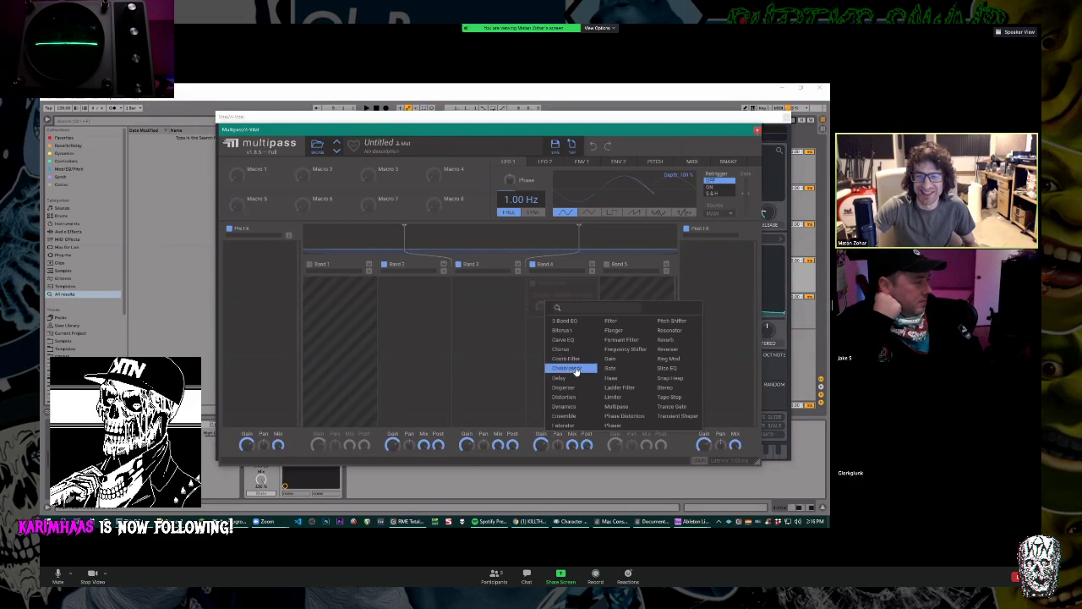
pyautogui.click(563, 365)
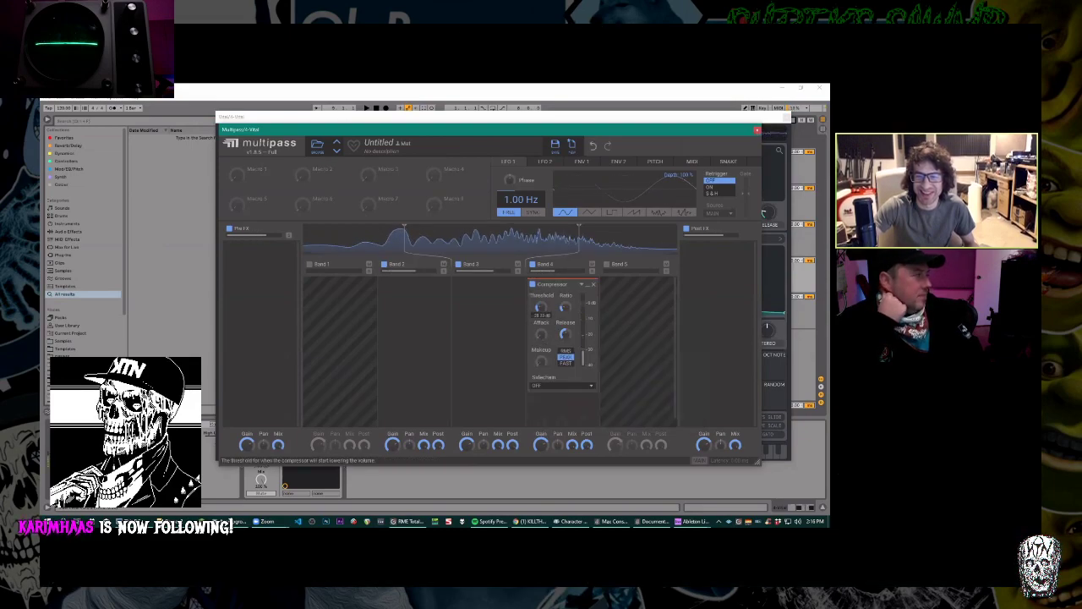
pyautogui.moveTo(541, 361)
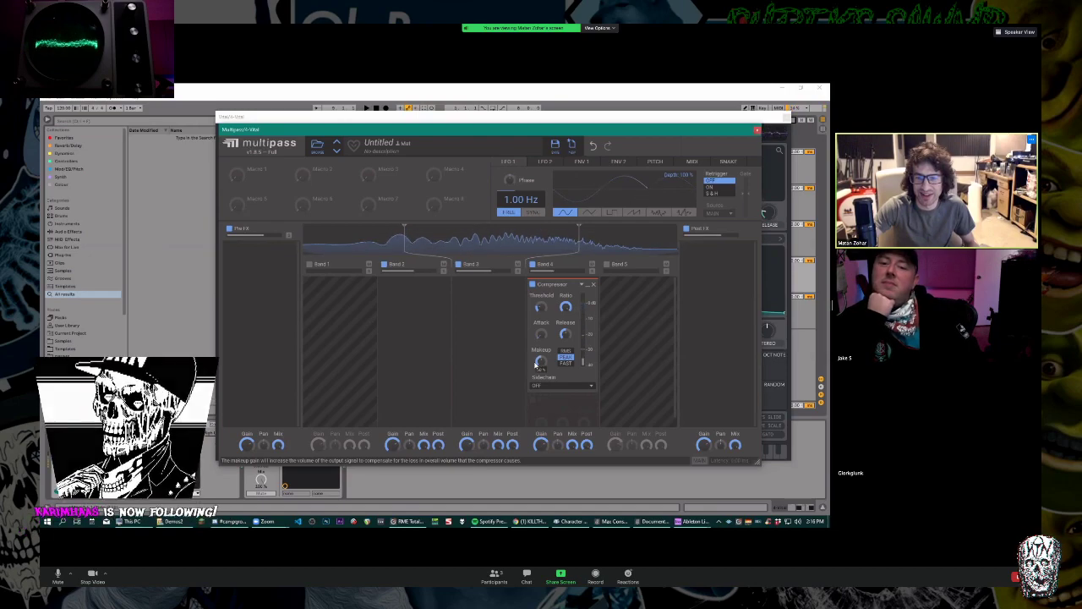
# Add a Compressor to Band 3 in Multipass and adjust its ratio, attack and makeup gain.
pyautogui.click(486, 304)
pyautogui.click(510, 362)
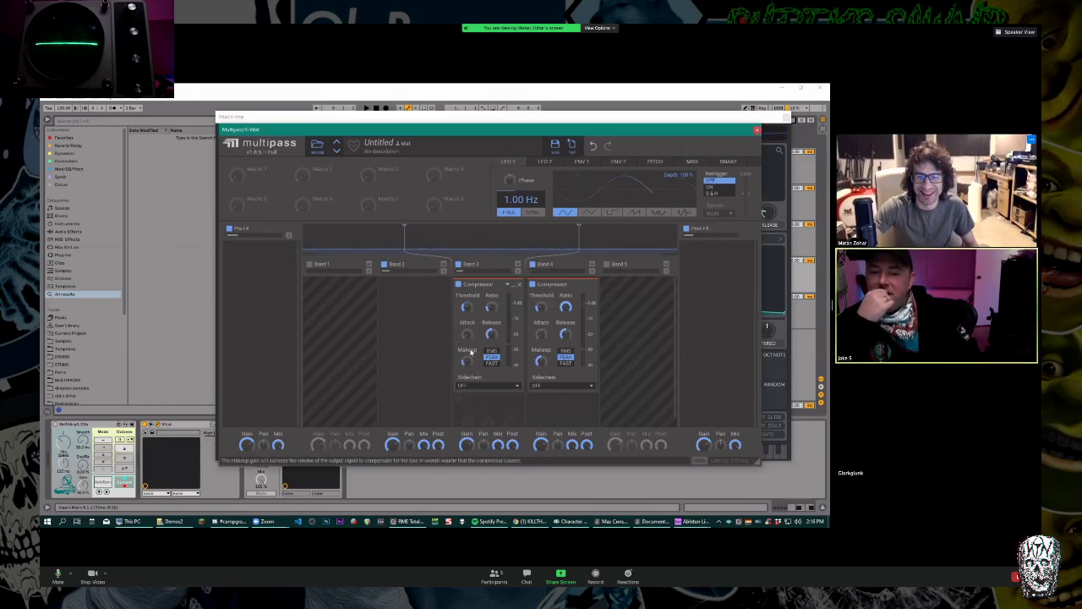
pyautogui.moveTo(492, 309)
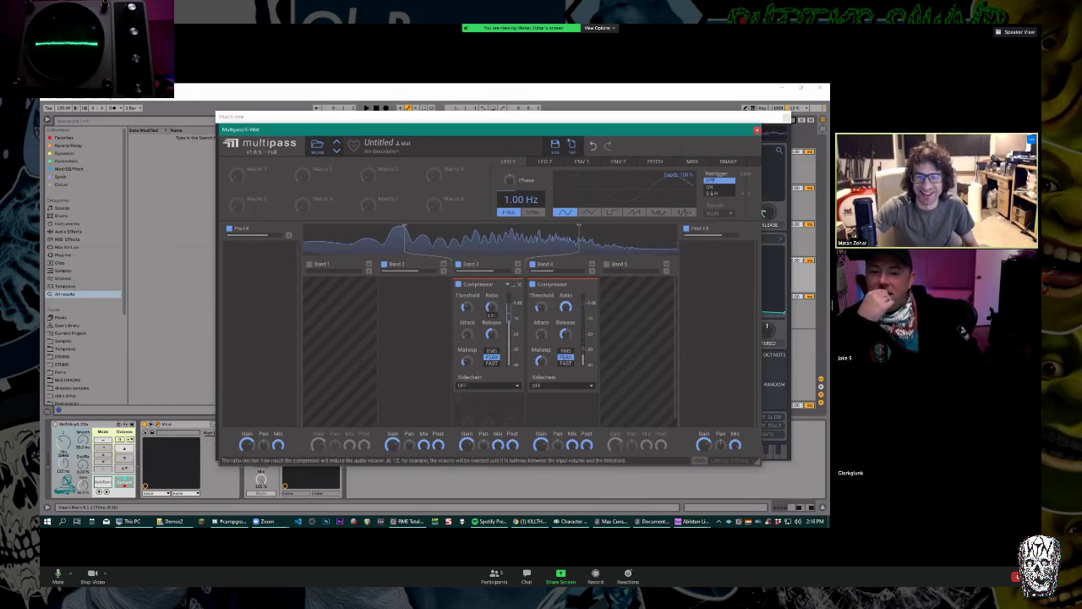
pyautogui.moveTo(466, 334)
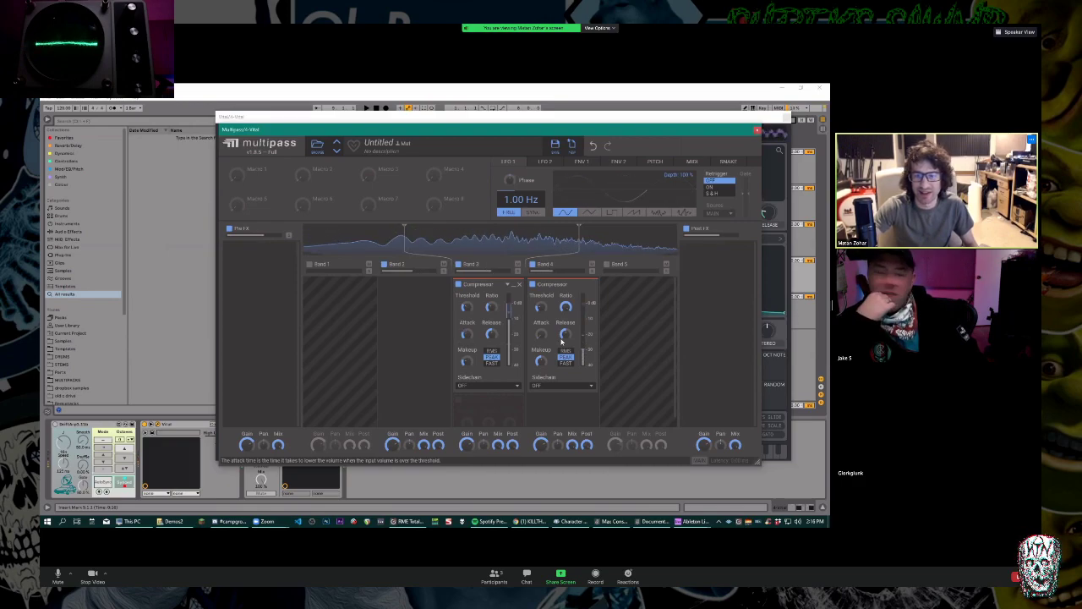
pyautogui.moveTo(541, 361)
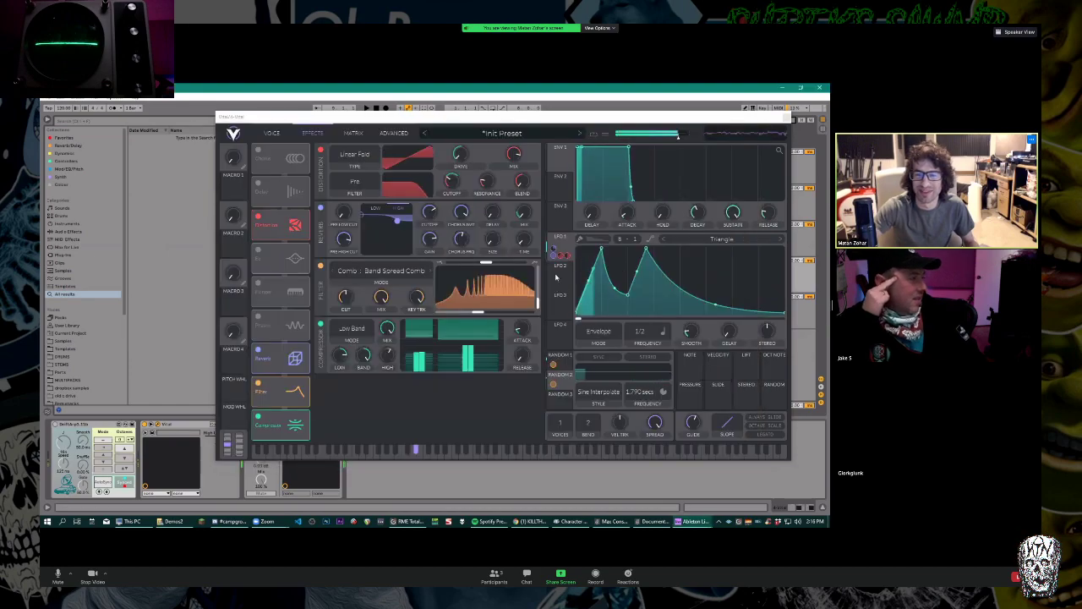
# Lower the comb filter's blend to near its minimum in Vital and assign LFO 2 to modulate it.
pyautogui.moveTo(487, 263); pyautogui.dragTo(464, 272)
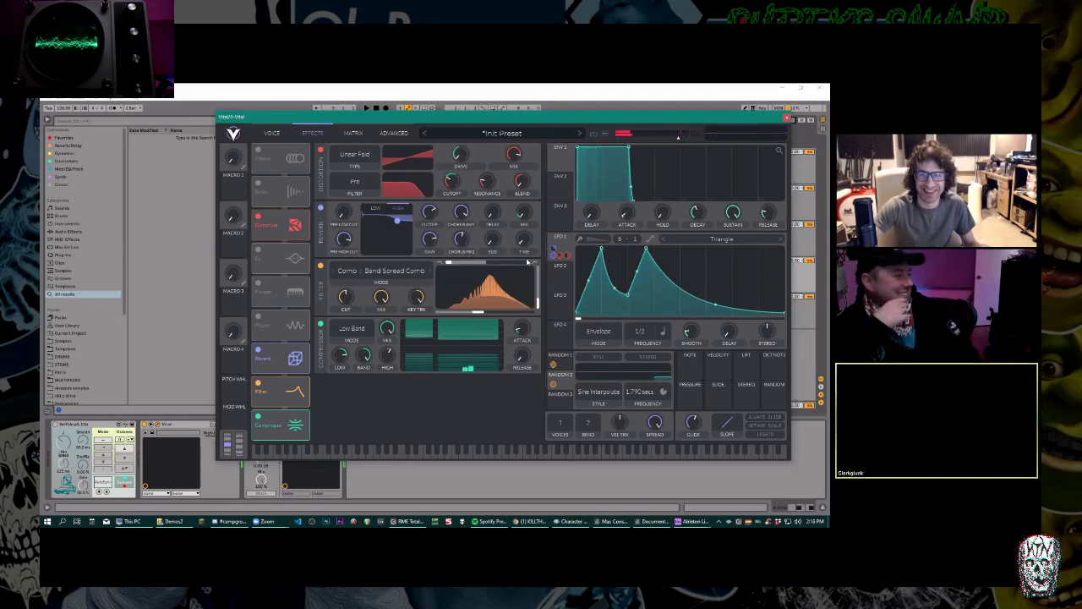
pyautogui.click(562, 278)
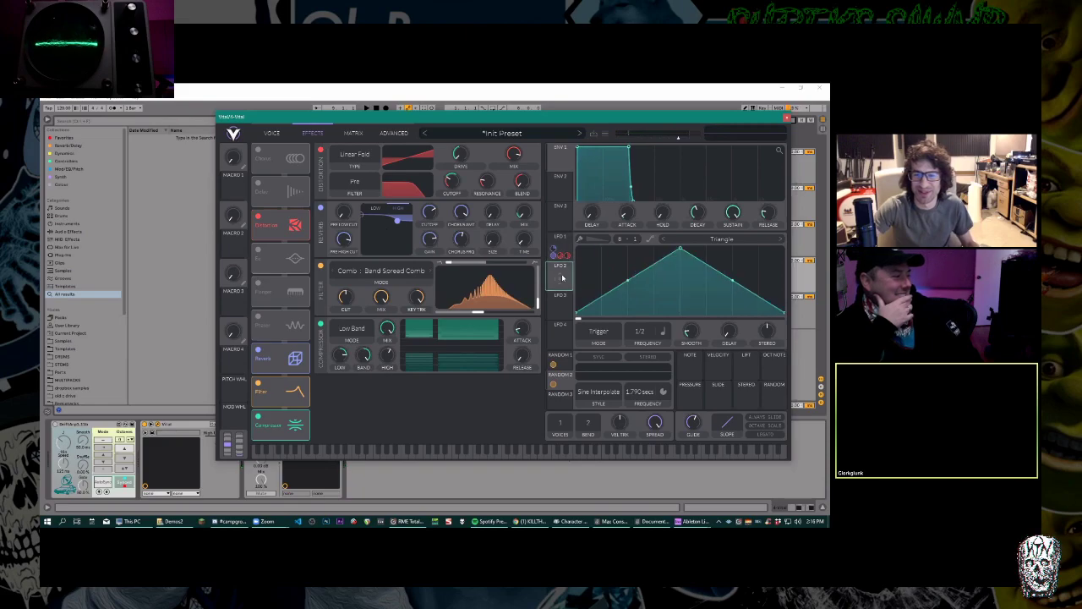
pyautogui.moveTo(568, 264); pyautogui.dragTo(451, 263)
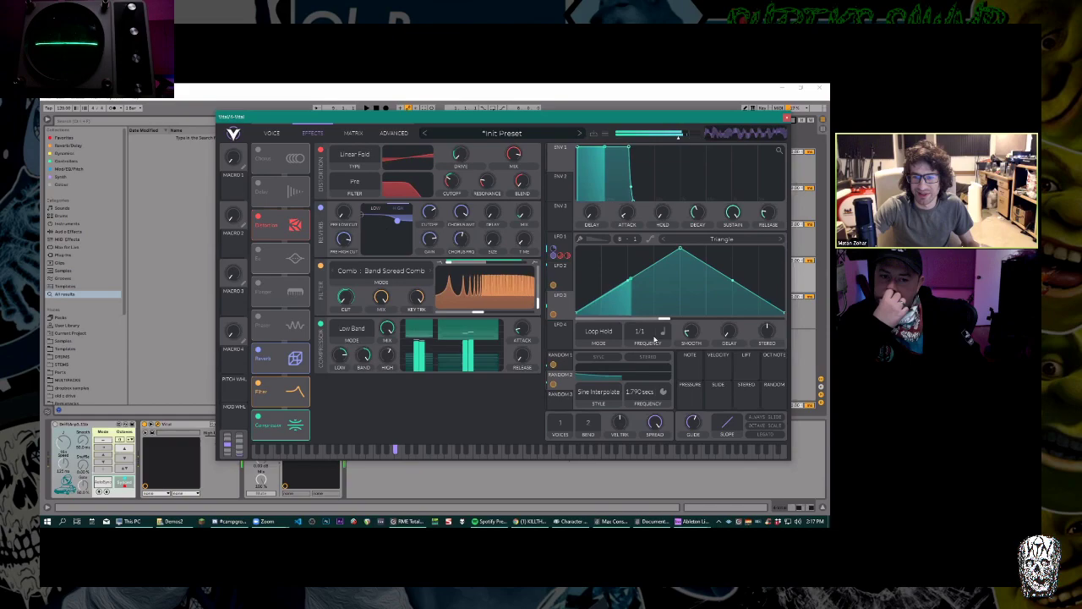
# Set the mode of both LFO 3 and LFO 2 to Sync.
pyautogui.click(608, 334)
pyautogui.click(601, 364)
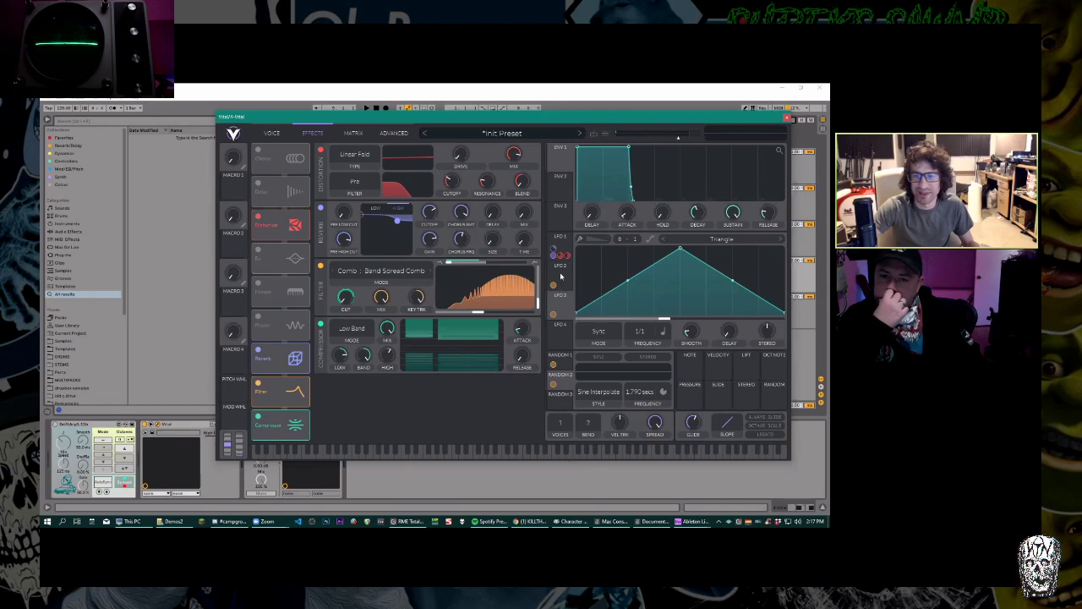
pyautogui.click(599, 331)
pyautogui.click(612, 360)
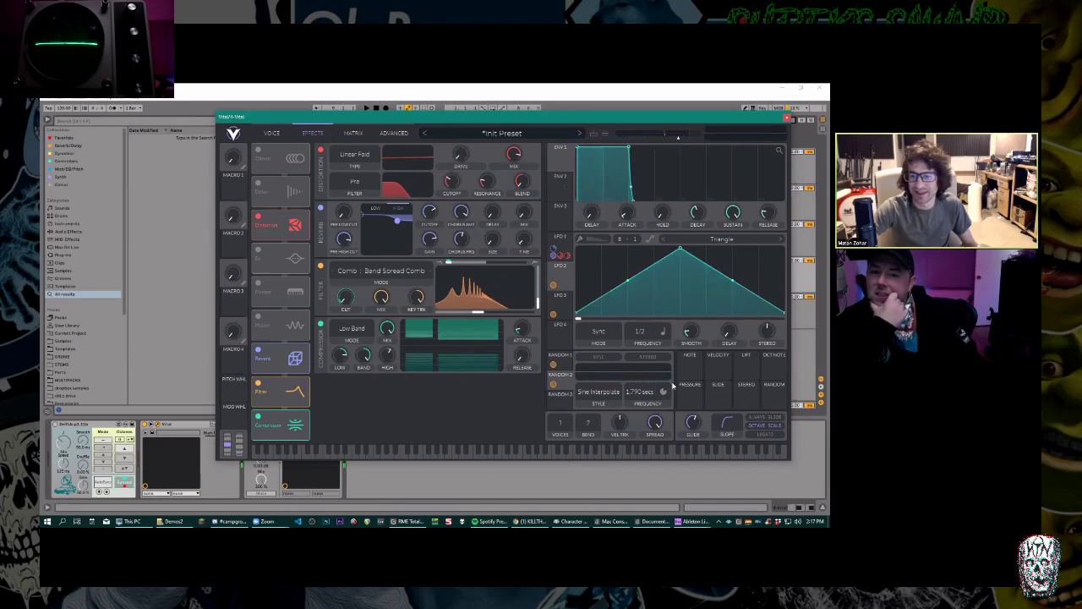
# Show the settings of Random 1, and turn Filter 1's mix all the way down among the voice settings.
pyautogui.click(567, 369)
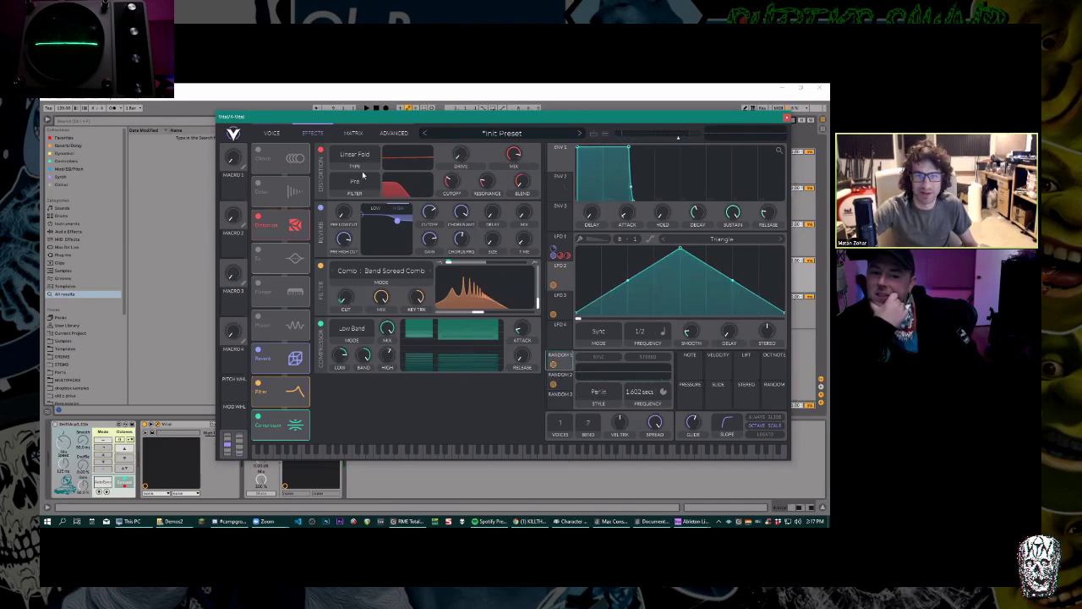
pyautogui.click(269, 134)
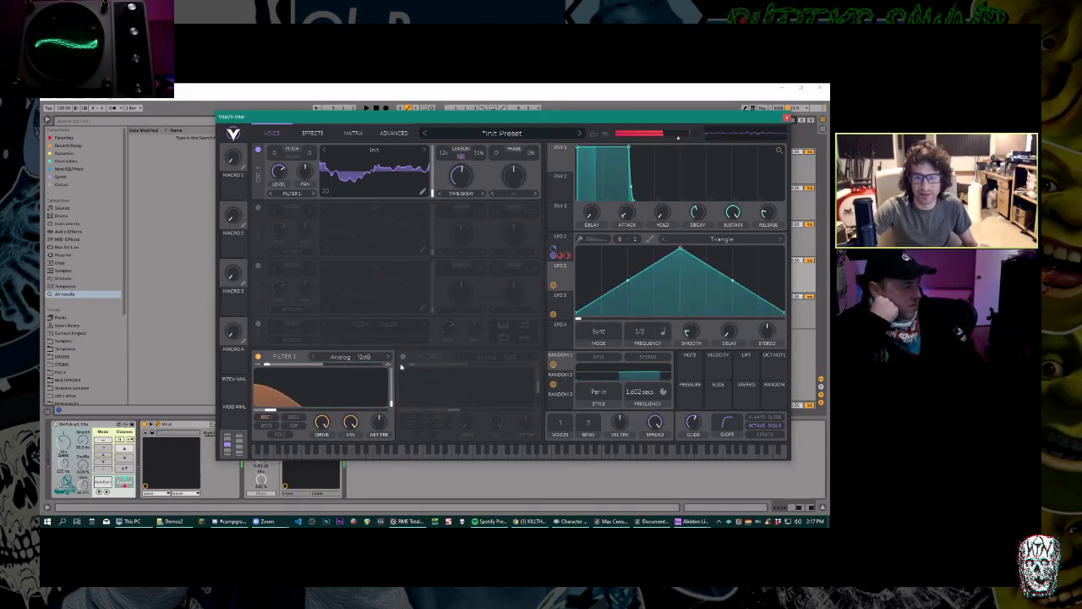
pyautogui.moveTo(355, 425); pyautogui.dragTo(356, 435)
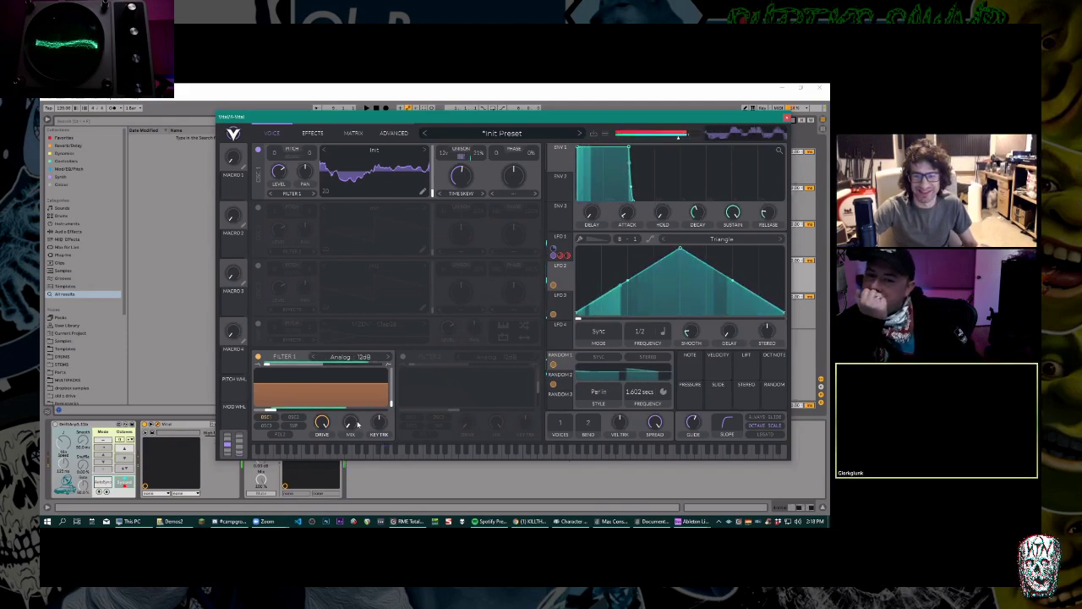
# Revisit the effects chain before closing the Vital window, and adjust the Vital track's volume.
pyautogui.click(312, 133)
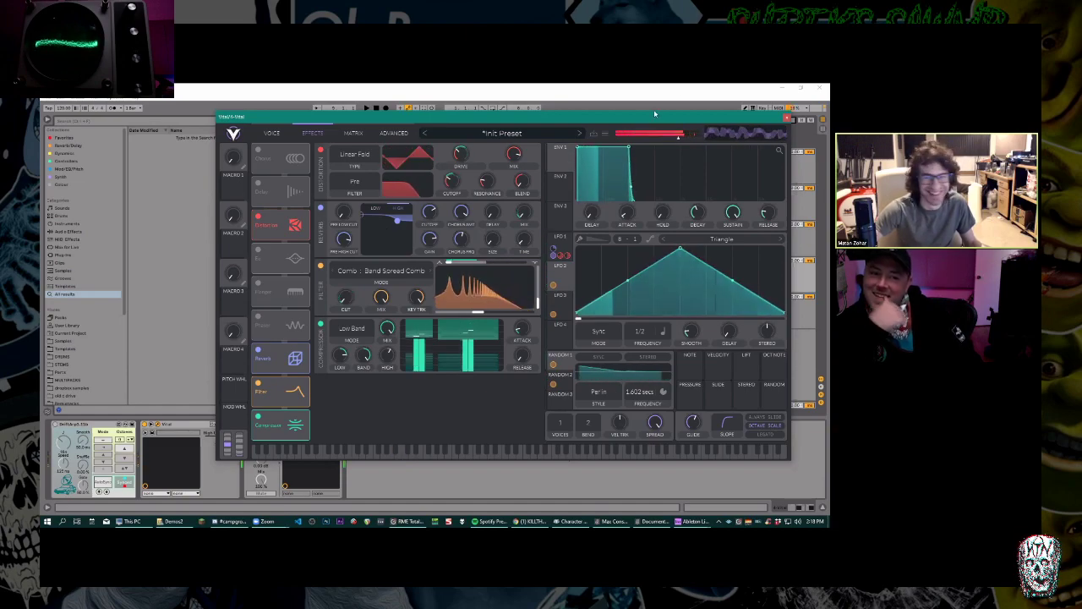
pyautogui.click(787, 120)
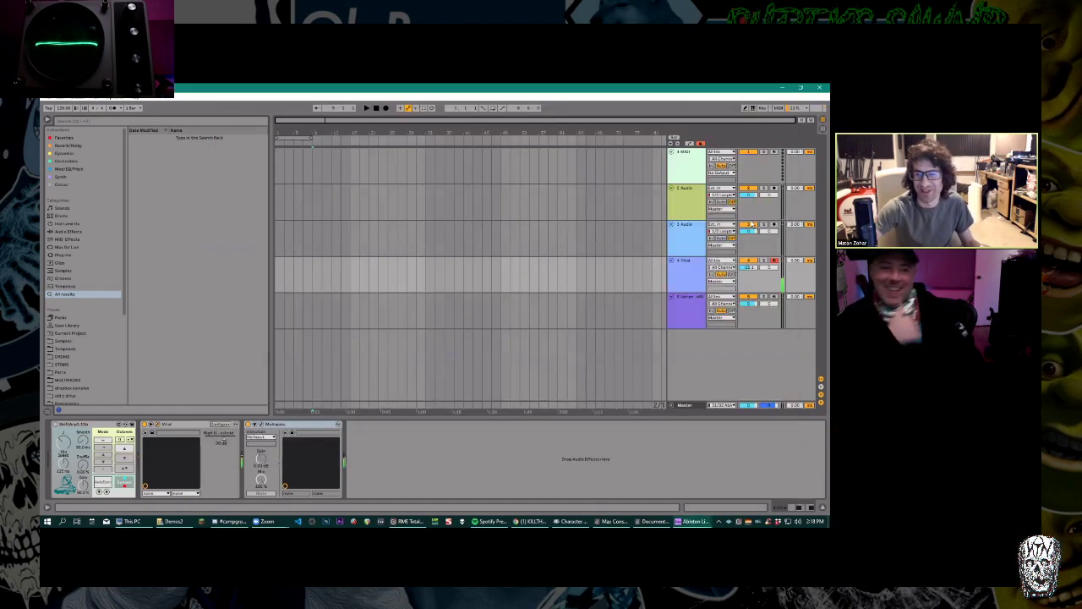
pyautogui.click(748, 268)
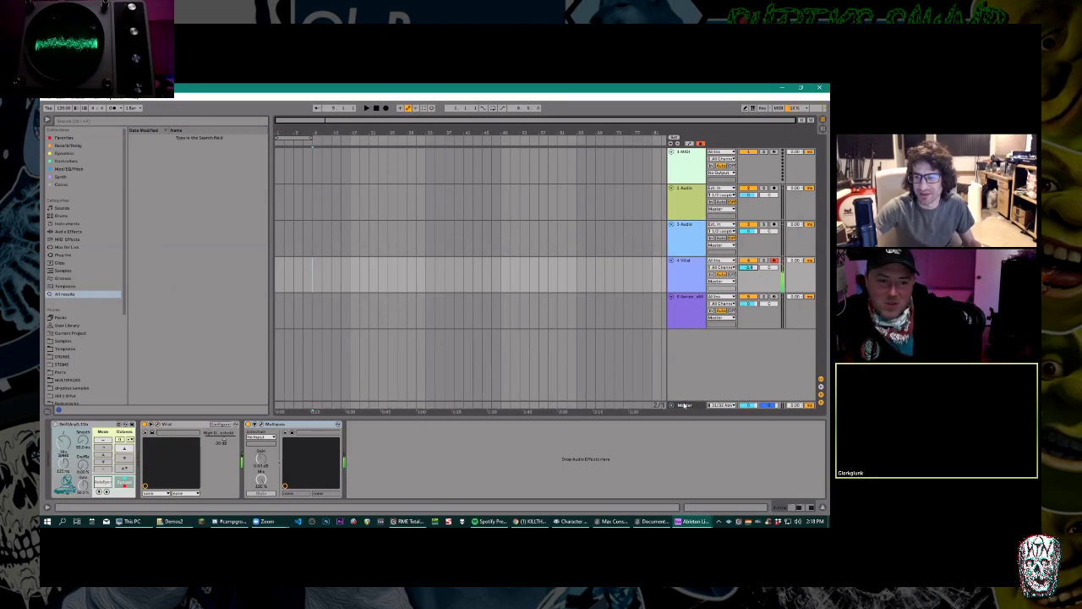
# Set the recording path of MRecorder on the Master track to the Recorded/bass sounds folder and start recording.
pyautogui.click(684, 405)
pyautogui.click(83, 428)
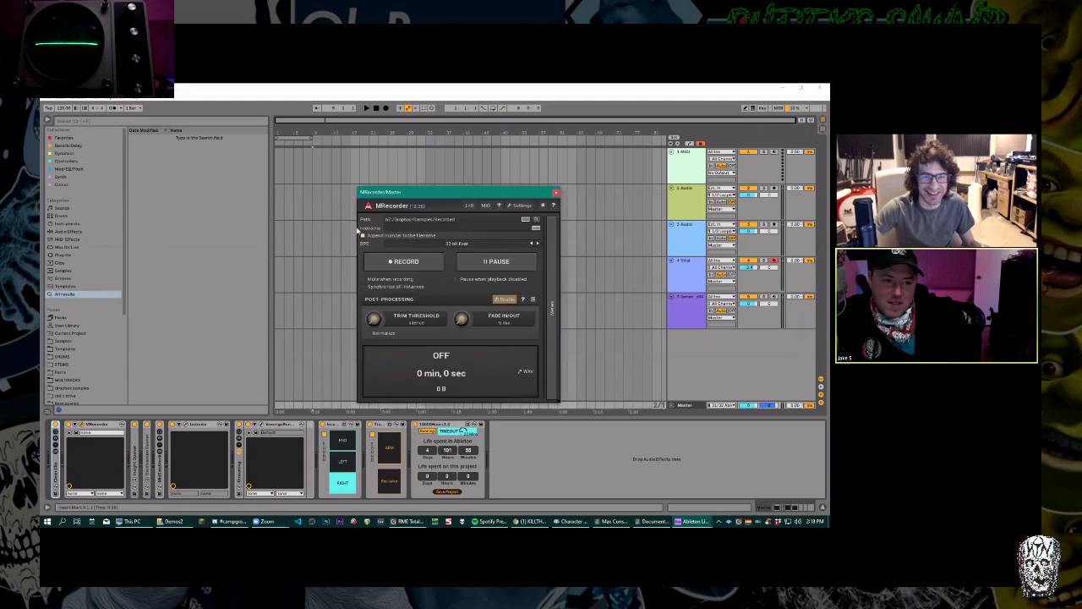
pyautogui.click(537, 219)
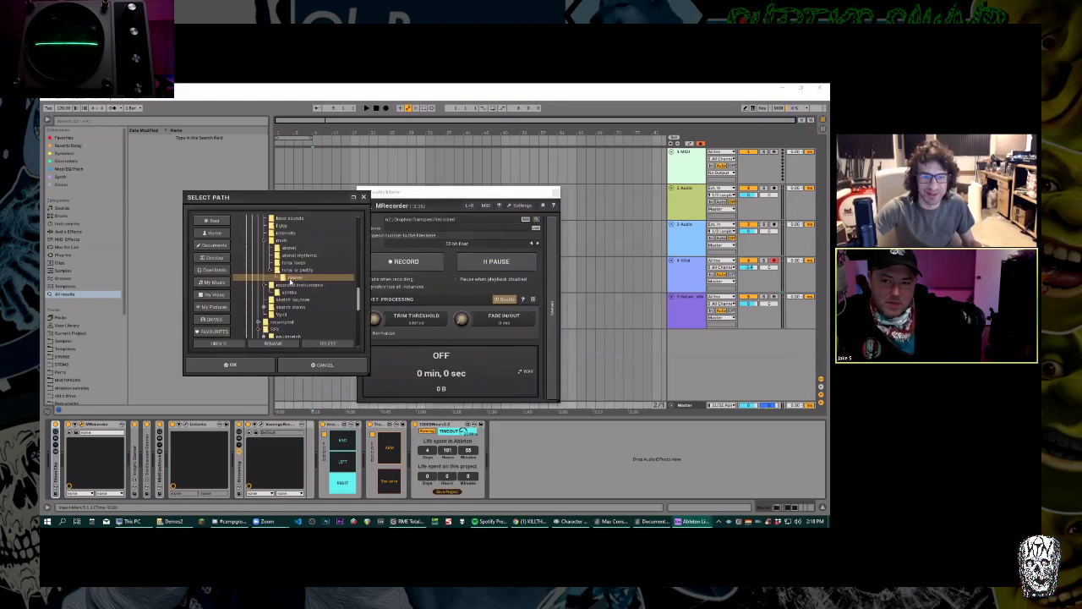
pyautogui.scroll(2, 288, 284)
pyautogui.click(288, 248)
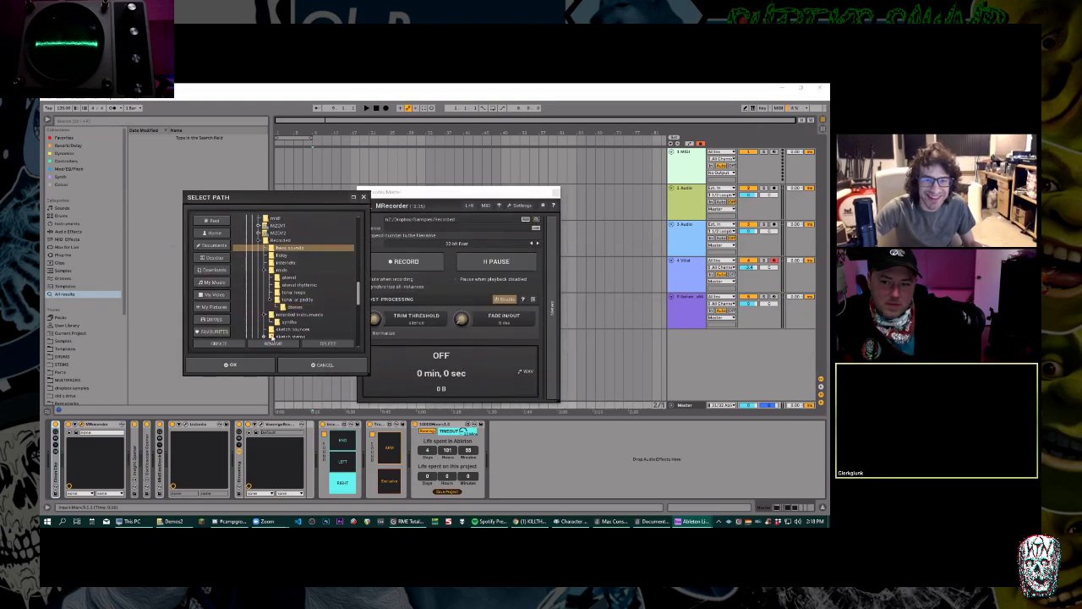
pyautogui.click(244, 365)
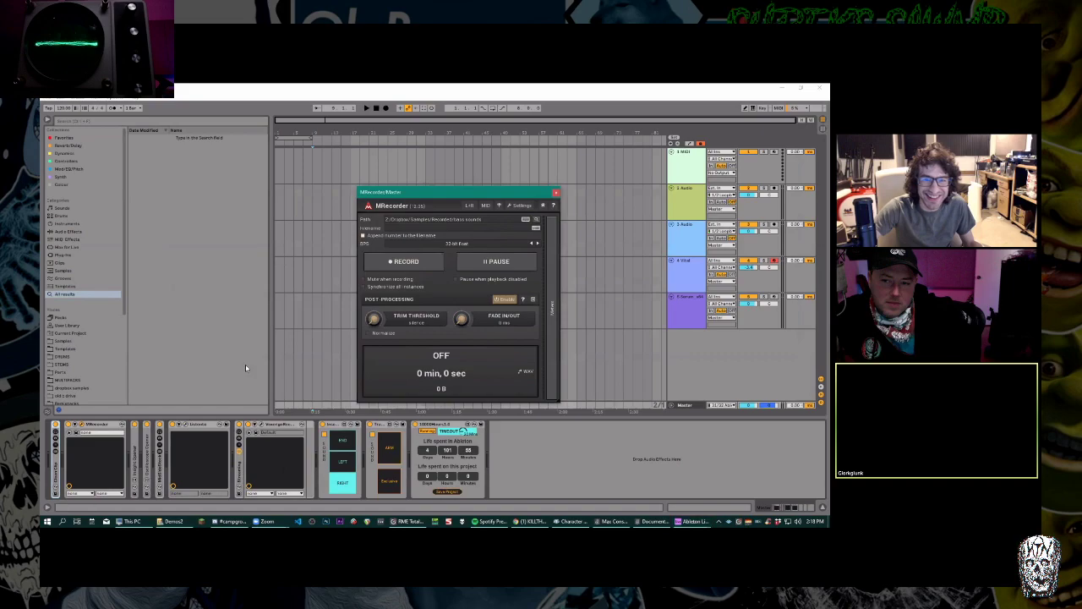
pyautogui.click(426, 259)
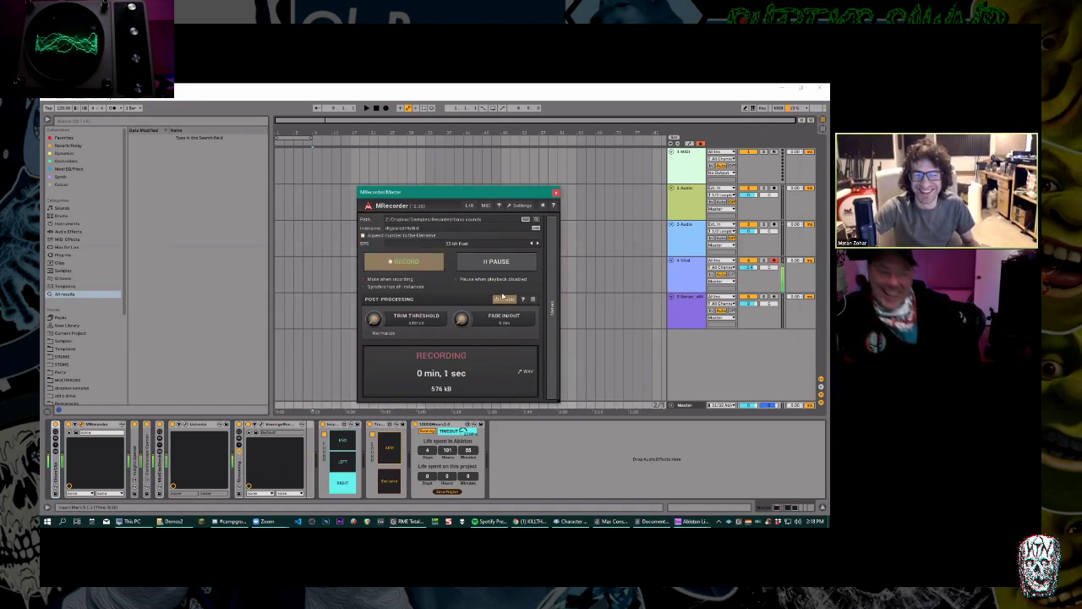
# Reopen Vital's effects from the Vital track, raise the comb filter's resonance slightly, and assign LFO 4 to modulate it.
pyautogui.click(694, 272)
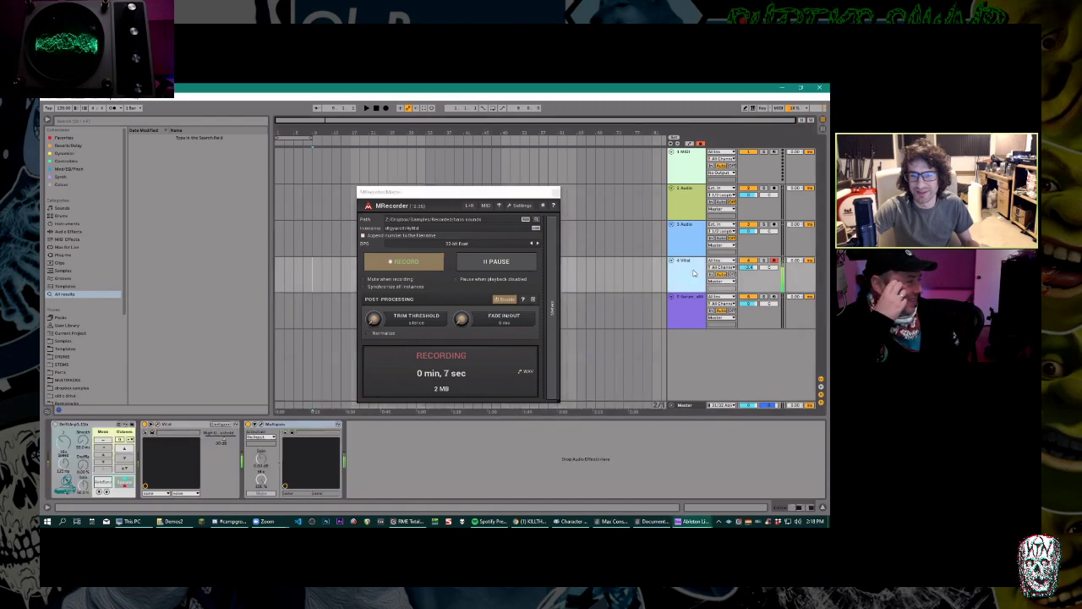
pyautogui.click(164, 424)
pyautogui.click(313, 134)
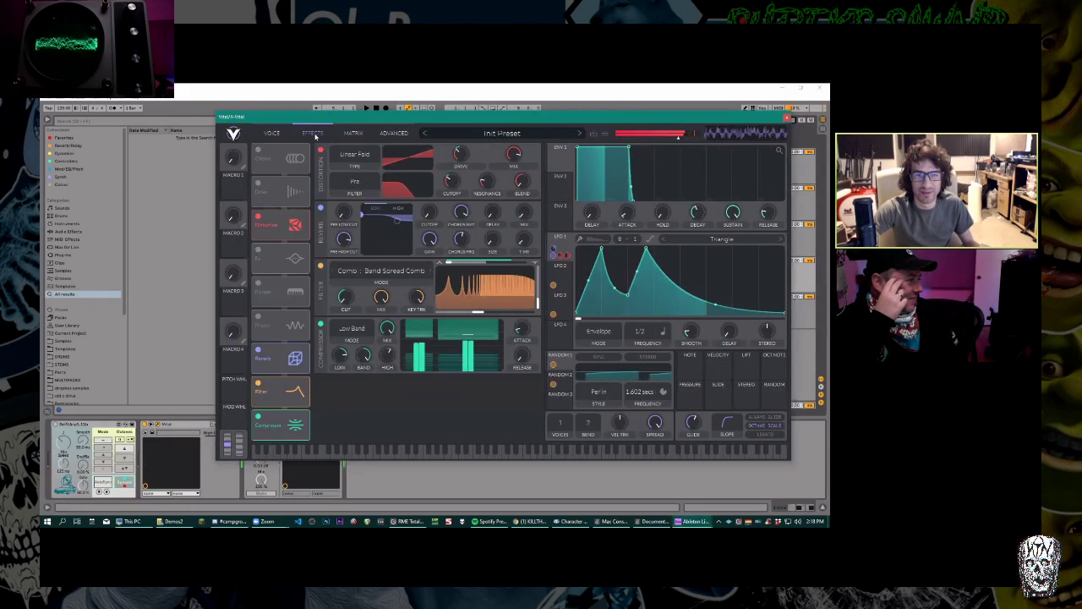
pyautogui.moveTo(536, 302)
pyautogui.mouseDown()
pyautogui.moveTo(537, 252)
pyautogui.moveTo(542, 315)
pyautogui.moveTo(538, 298)
pyautogui.mouseUp()
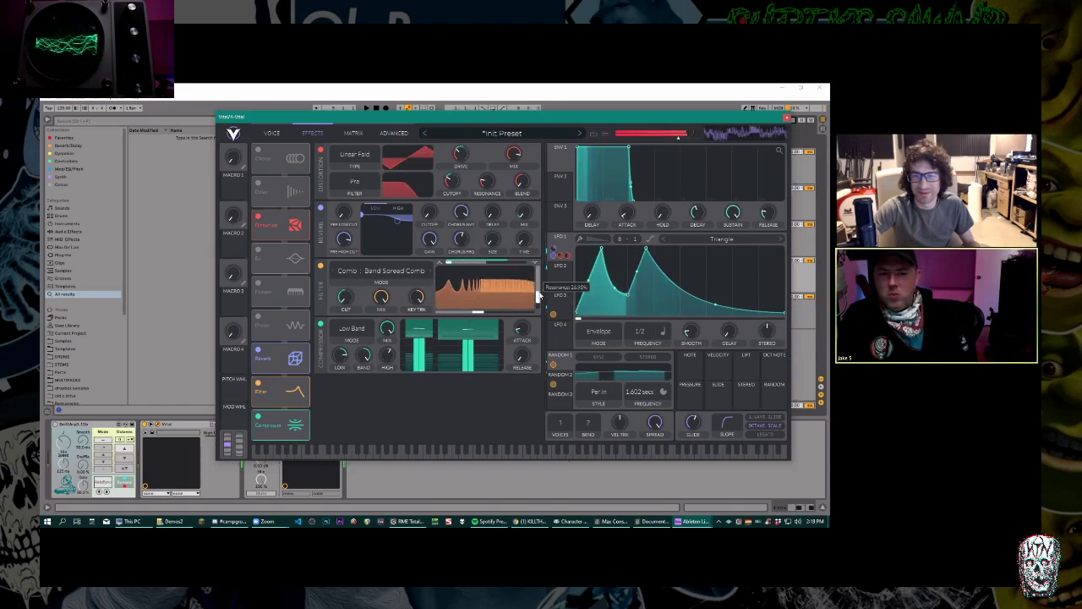
pyautogui.click(560, 334)
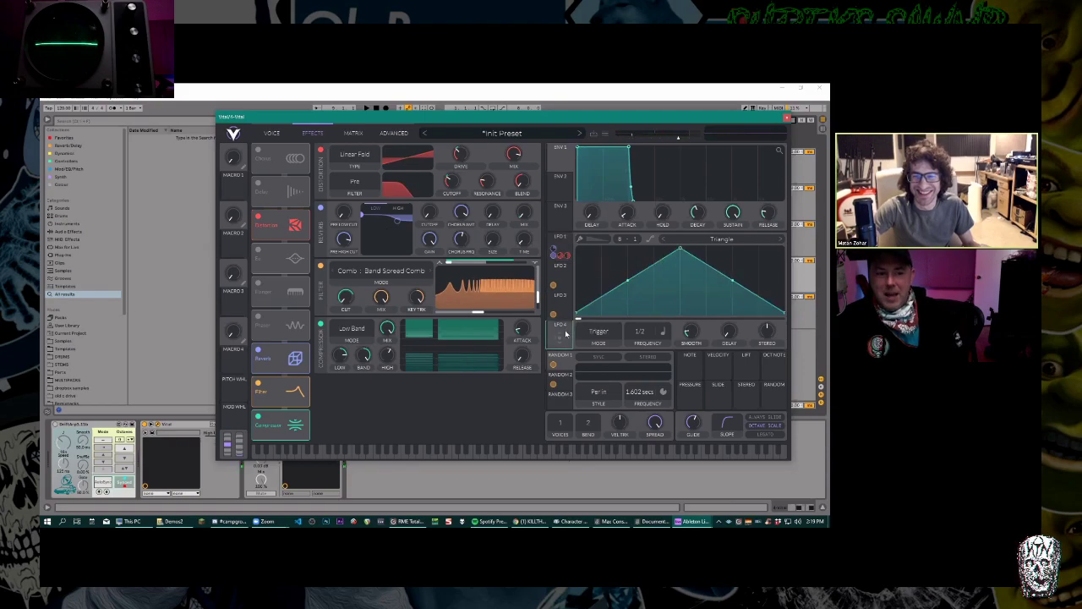
pyautogui.moveTo(553, 326); pyautogui.dragTo(537, 296)
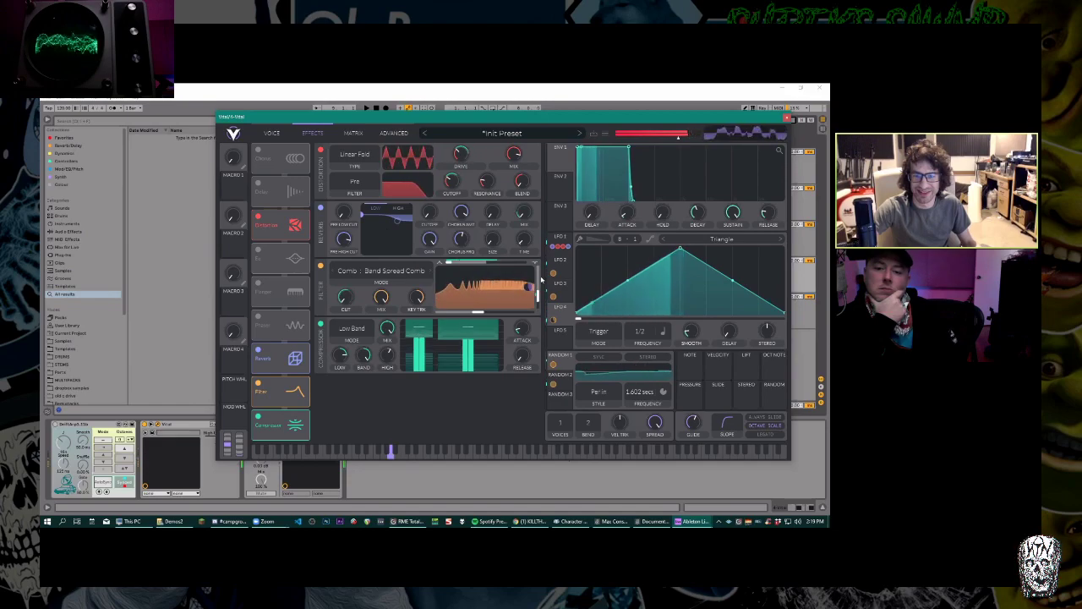
# Glance at Vital's modulation matrix, return to the effects, and adjust the reverb's mix and time.
pyautogui.click(352, 133)
pyautogui.click(316, 135)
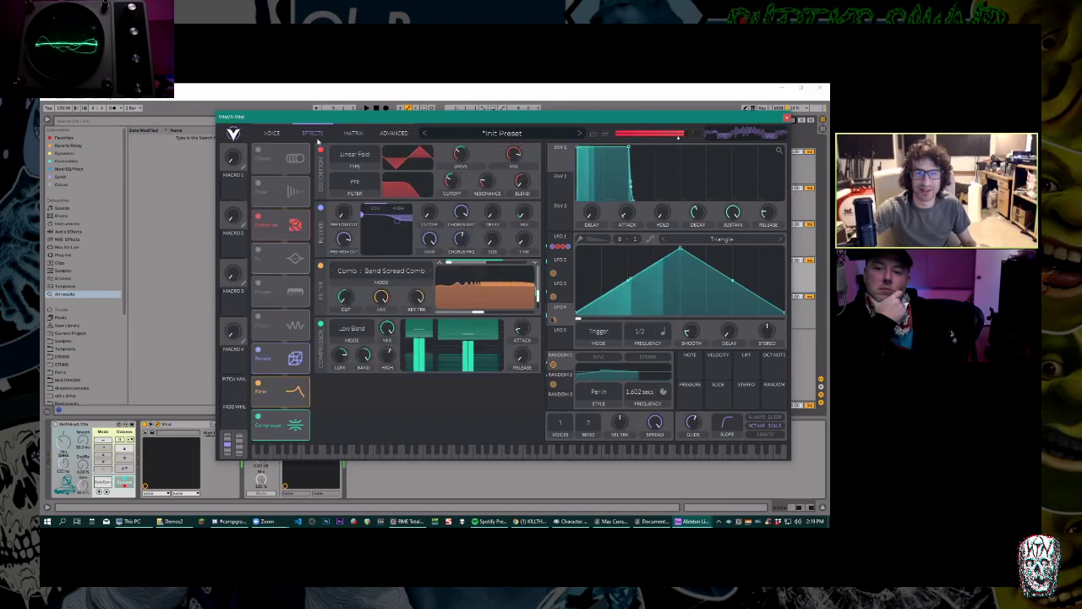
pyautogui.moveTo(514, 212); pyautogui.dragTo(527, 218)
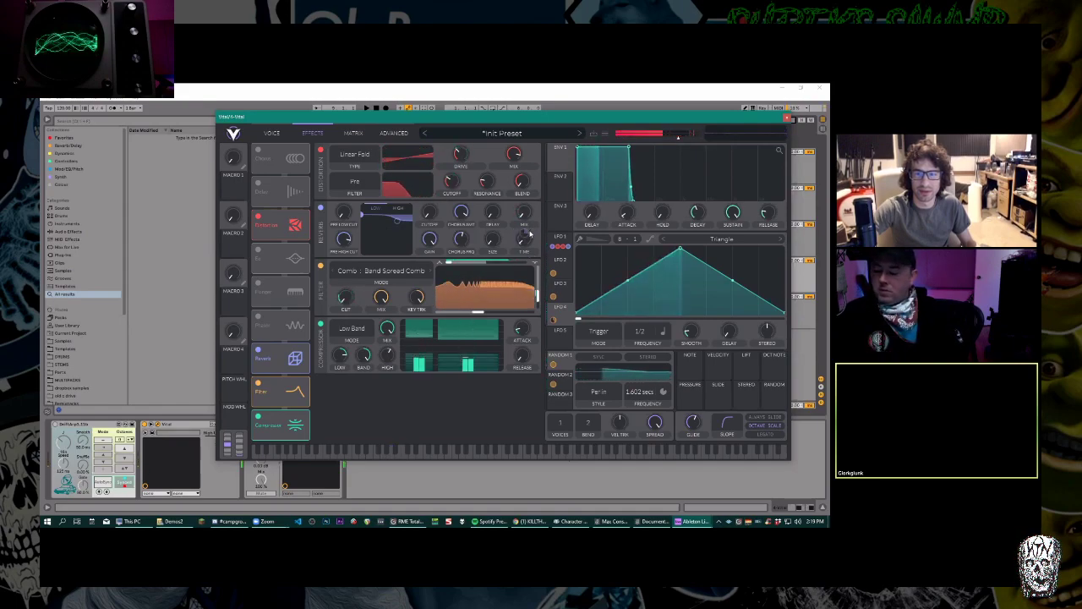
pyautogui.moveTo(527, 238)
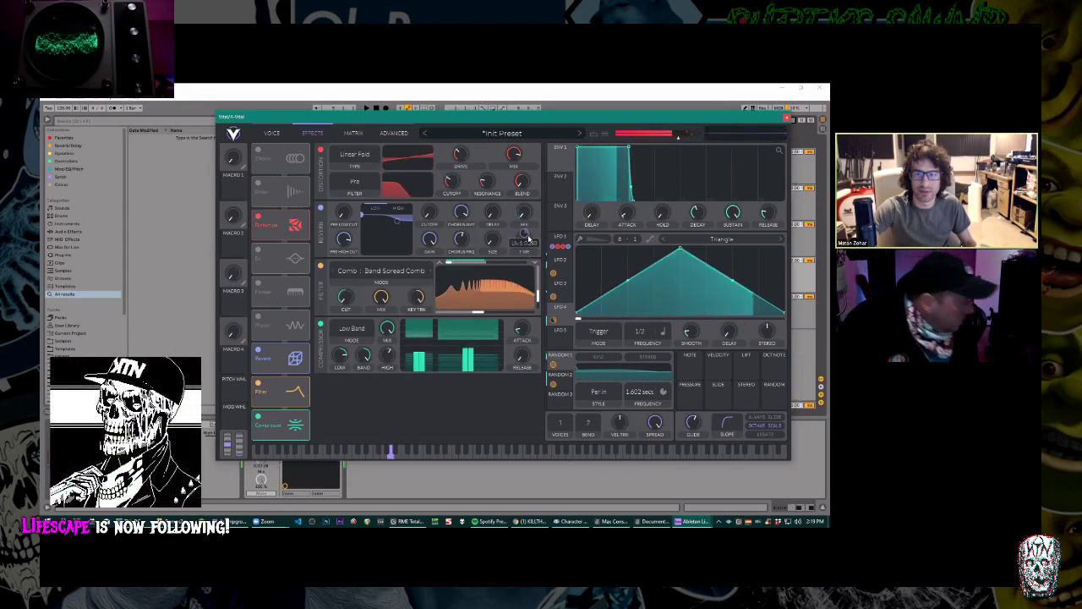
pyautogui.moveTo(527, 238); pyautogui.dragTo(527, 249)
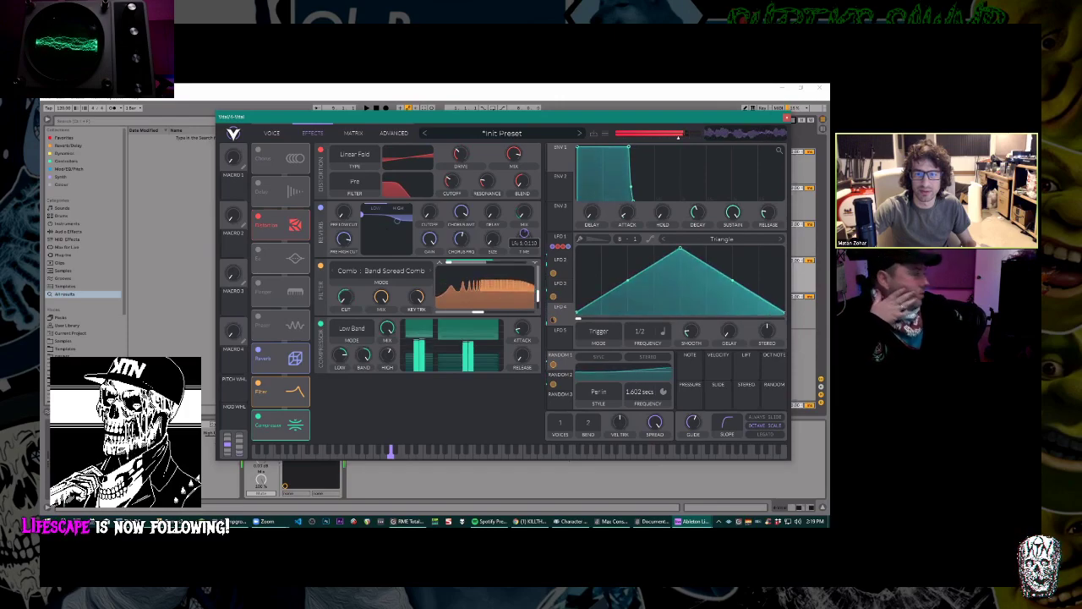
pyautogui.moveTo(527, 249); pyautogui.dragTo(526, 256)
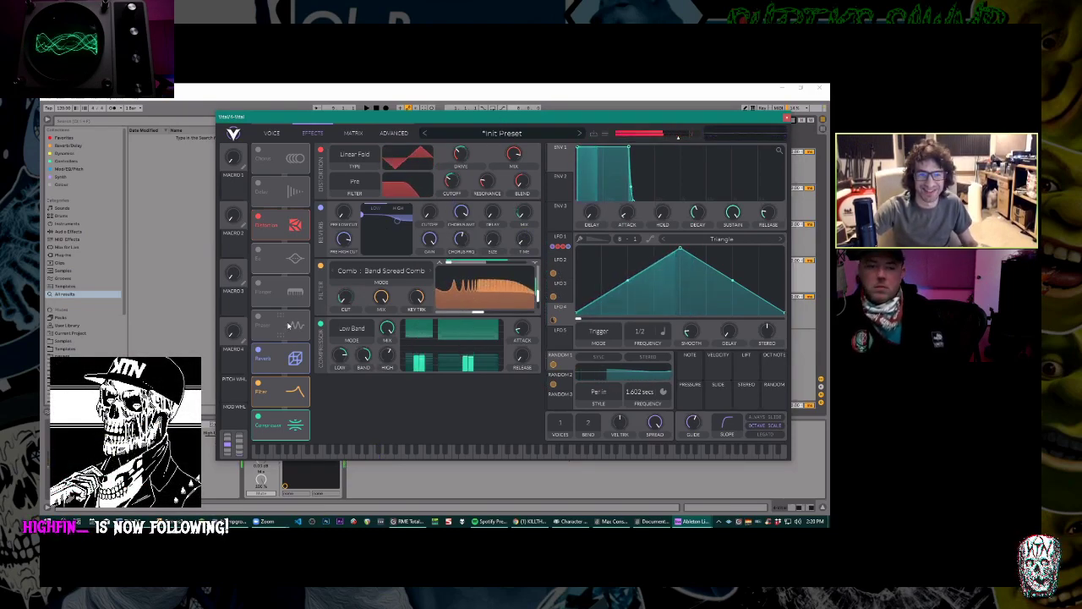
# Try out the phaser with changed blend, center and depth, try the flanger as well, and turn both effects off.
pyautogui.click(257, 319)
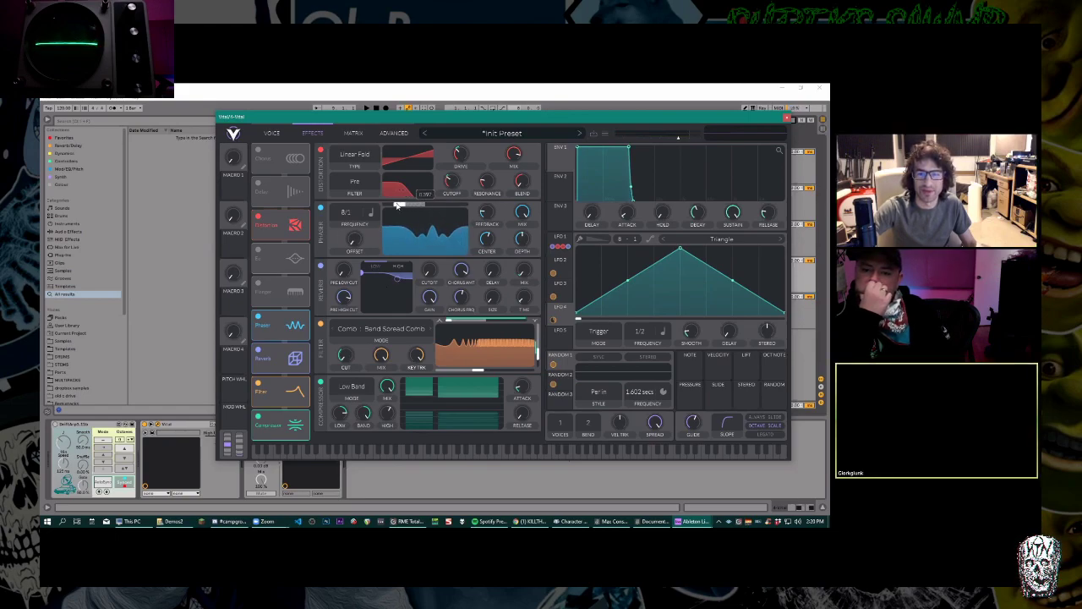
pyautogui.moveTo(405, 206); pyautogui.dragTo(477, 210)
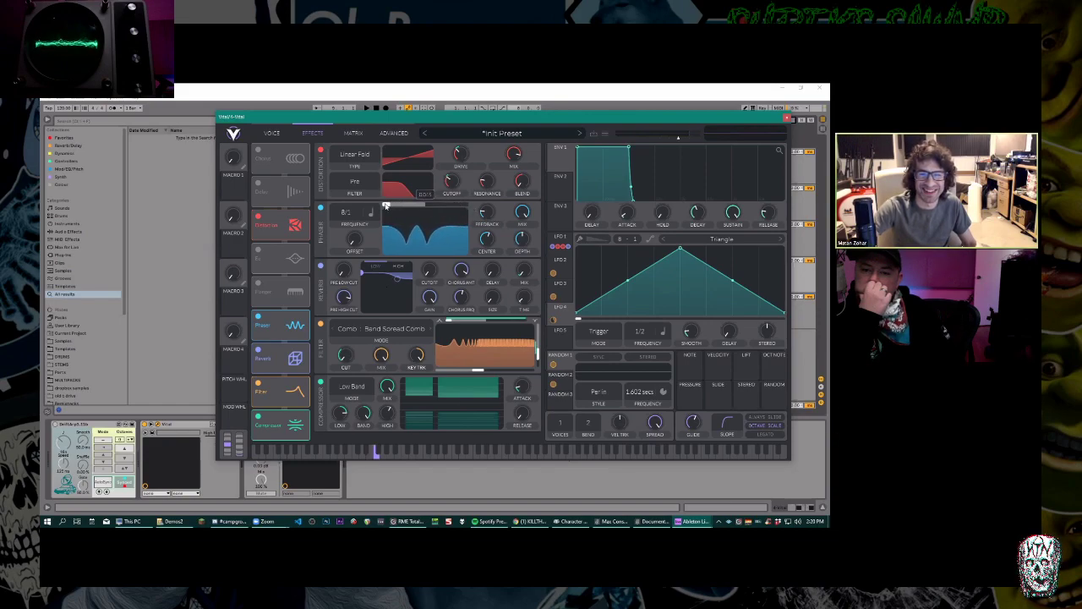
pyautogui.moveTo(384, 206); pyautogui.dragTo(475, 205)
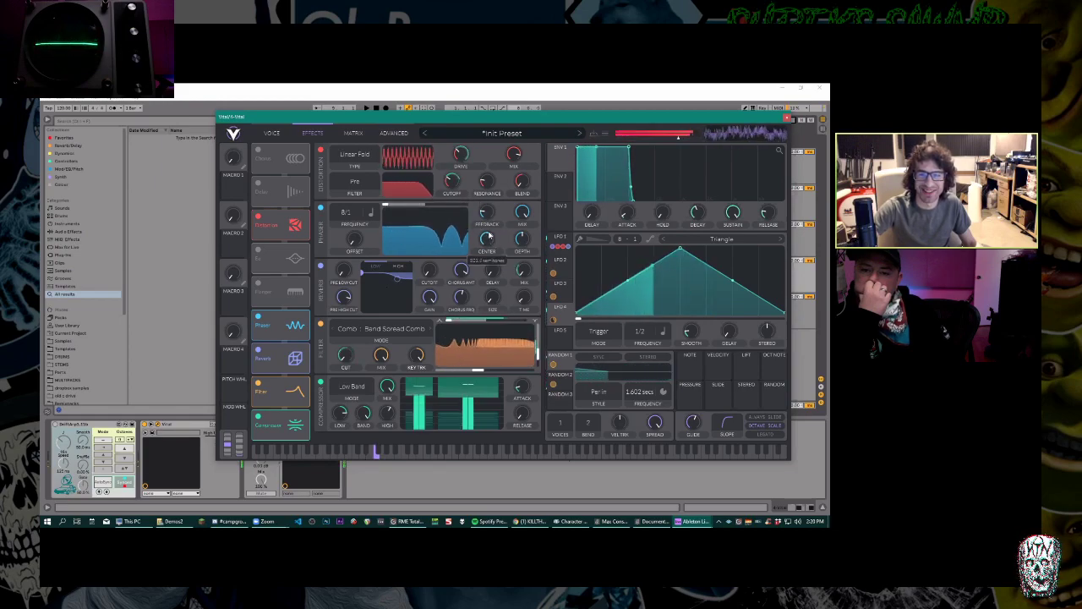
pyautogui.moveTo(523, 258); pyautogui.dragTo(525, 226)
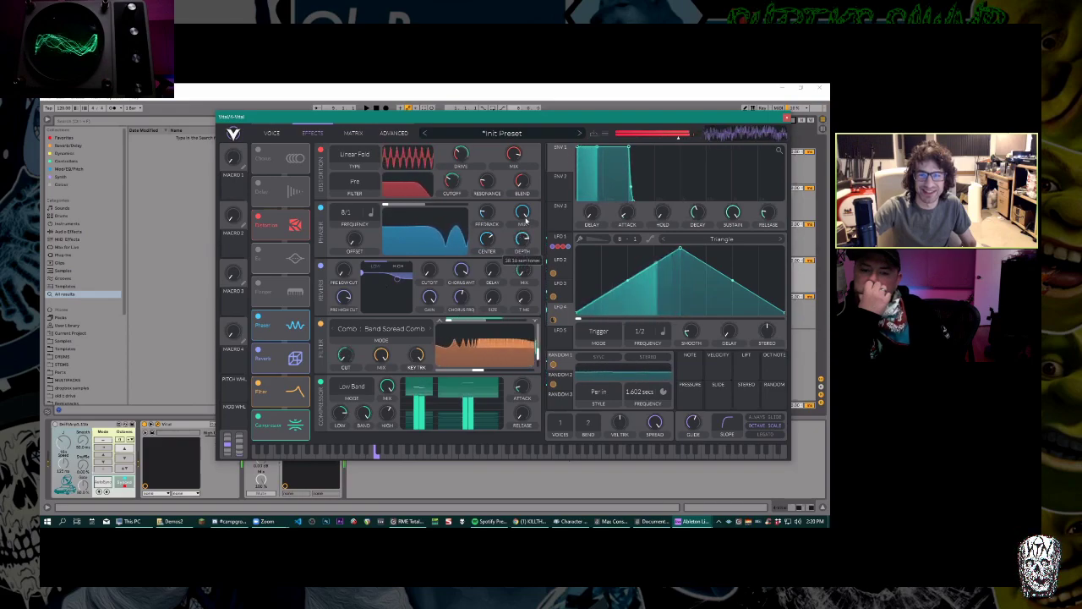
pyautogui.click(321, 207)
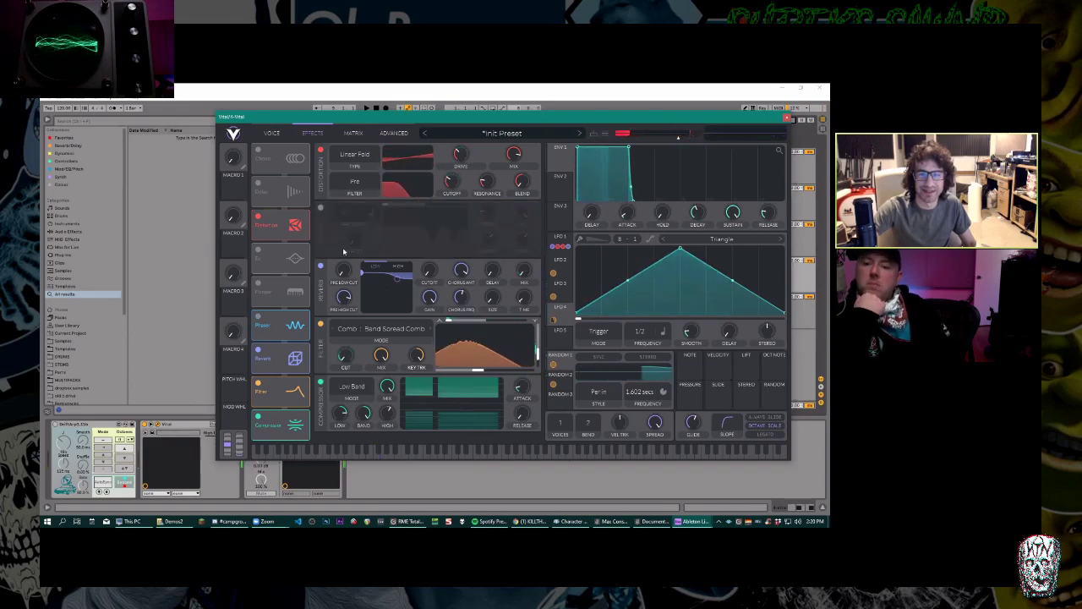
pyautogui.click(260, 287)
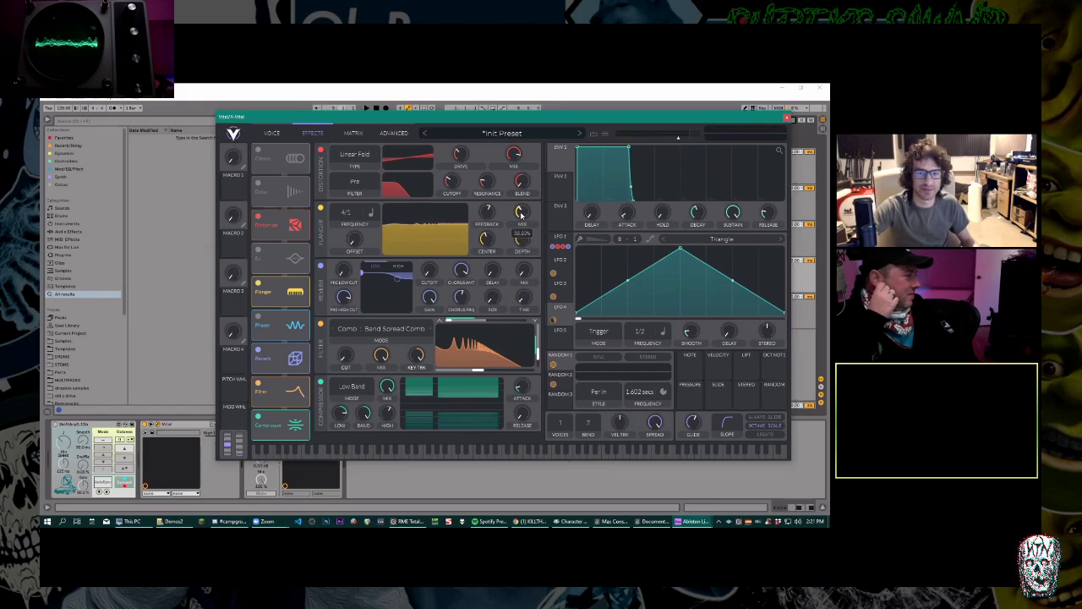
pyautogui.click(320, 208)
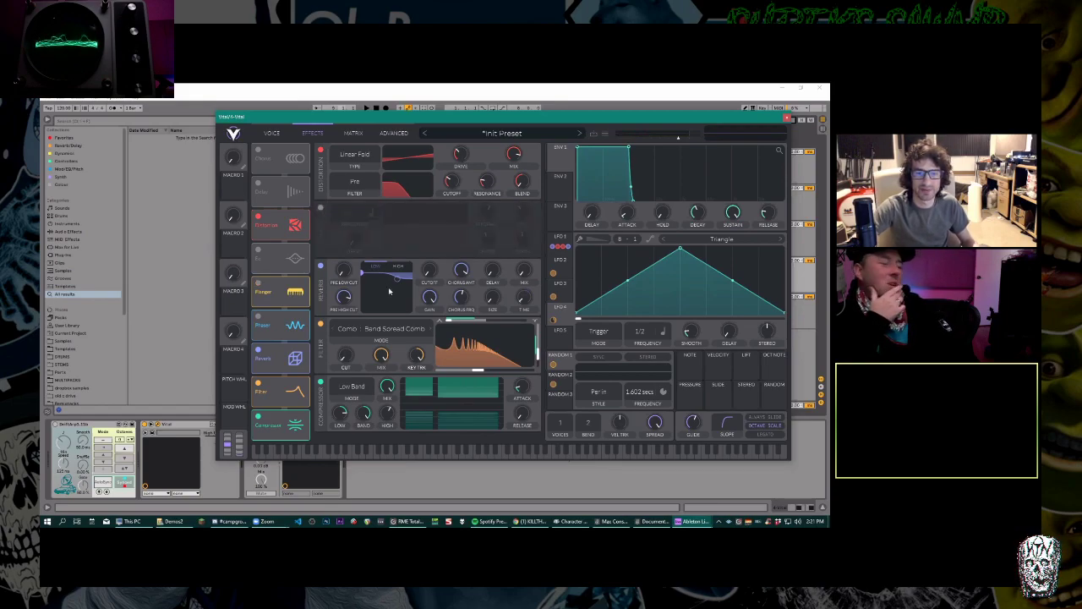
# Try the filter effect in Ladder Notch Blend mode and raise its cutoff.
pyautogui.click(398, 329)
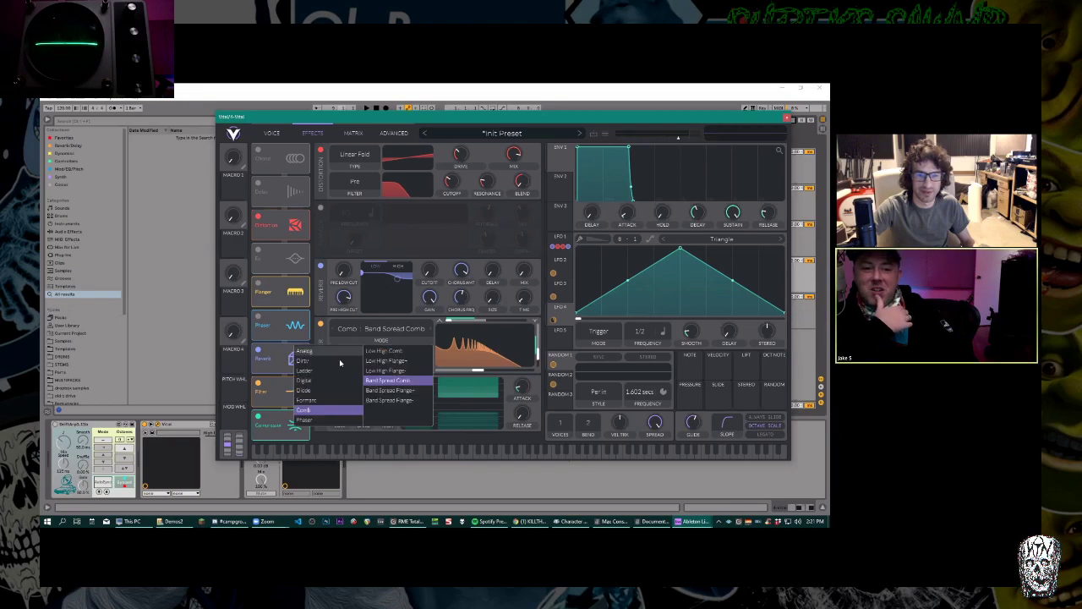
pyautogui.click(306, 370)
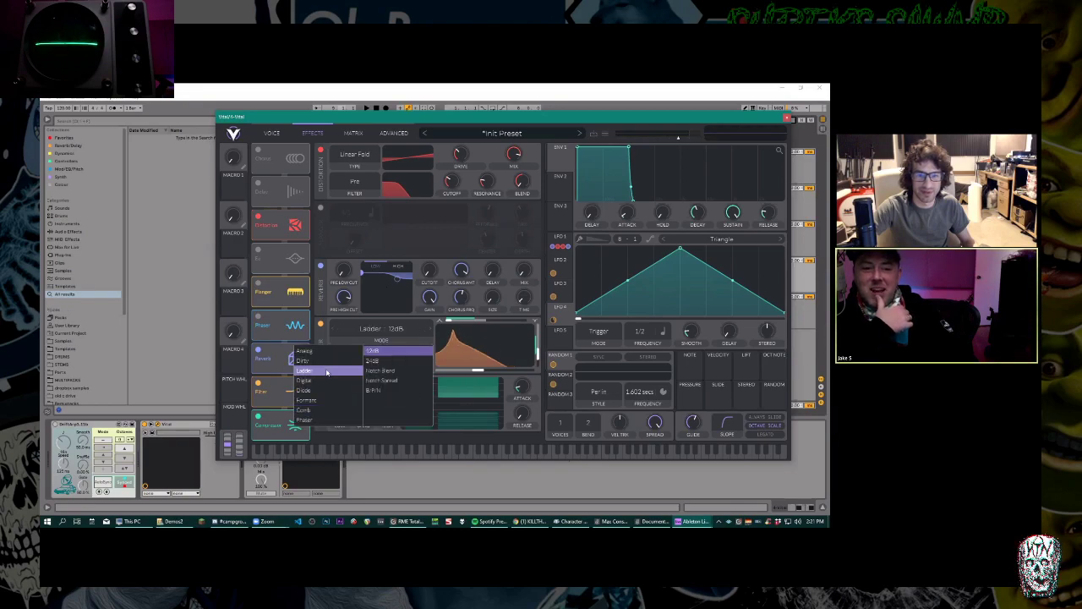
pyautogui.click(400, 372)
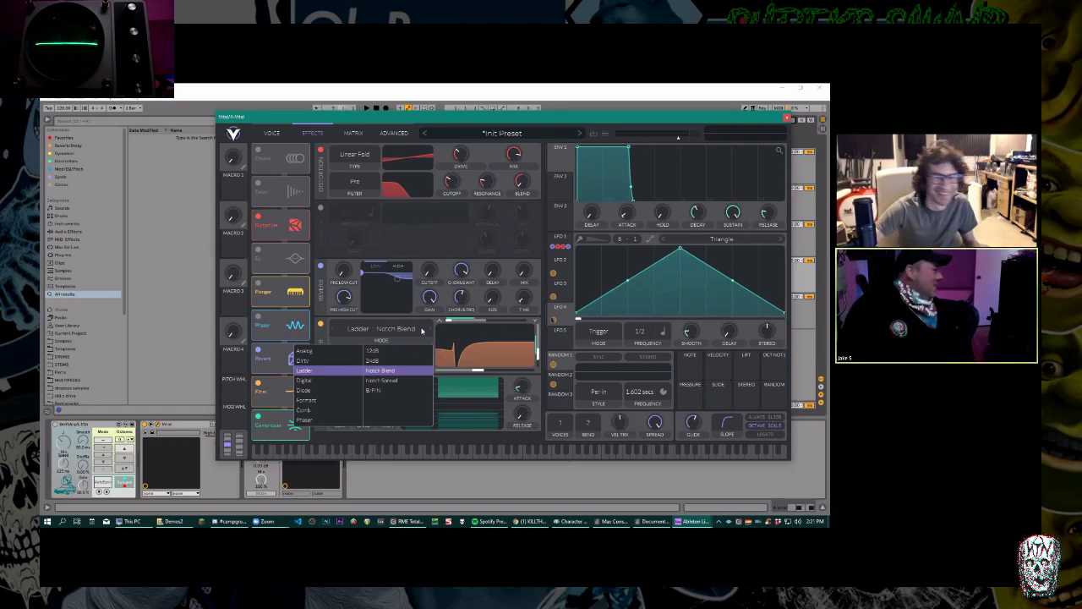
pyautogui.click(489, 331)
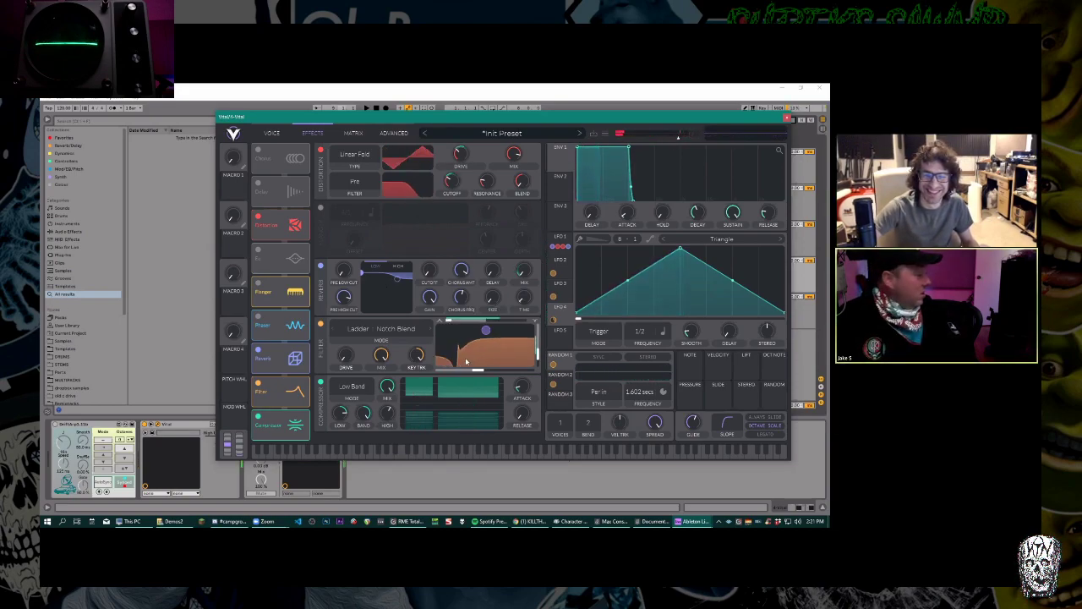
pyautogui.moveTo(478, 372)
pyautogui.mouseDown()
pyautogui.moveTo(516, 372)
pyautogui.moveTo(495, 372)
pyautogui.mouseUp()
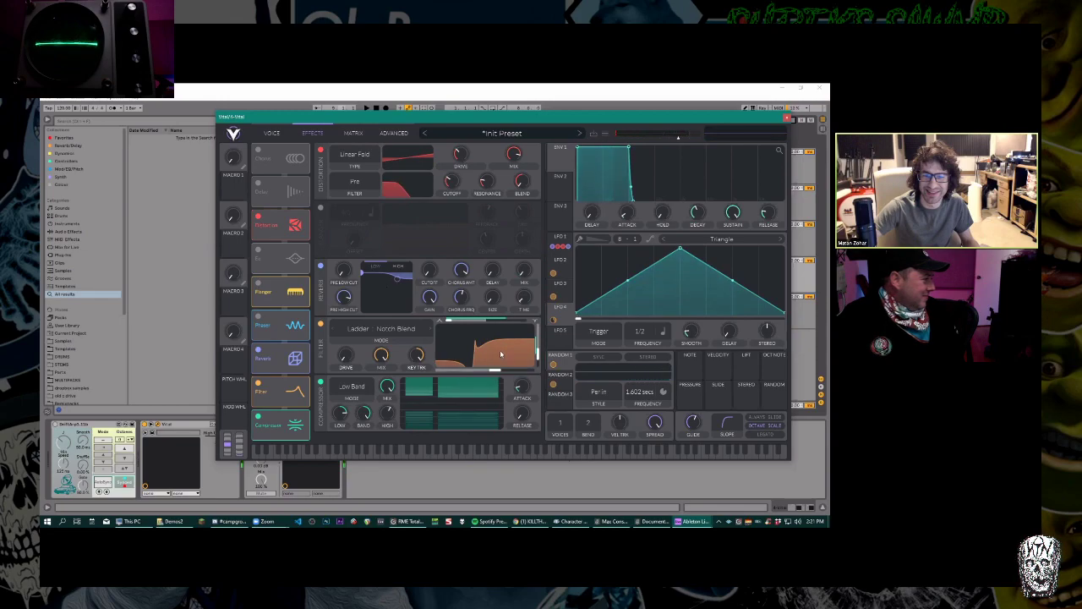
# Try the filter effect in Ladder Notch Spread mode, moving its cutoff, raising the blend to the middle and lowering the resonance.
pyautogui.click(403, 331)
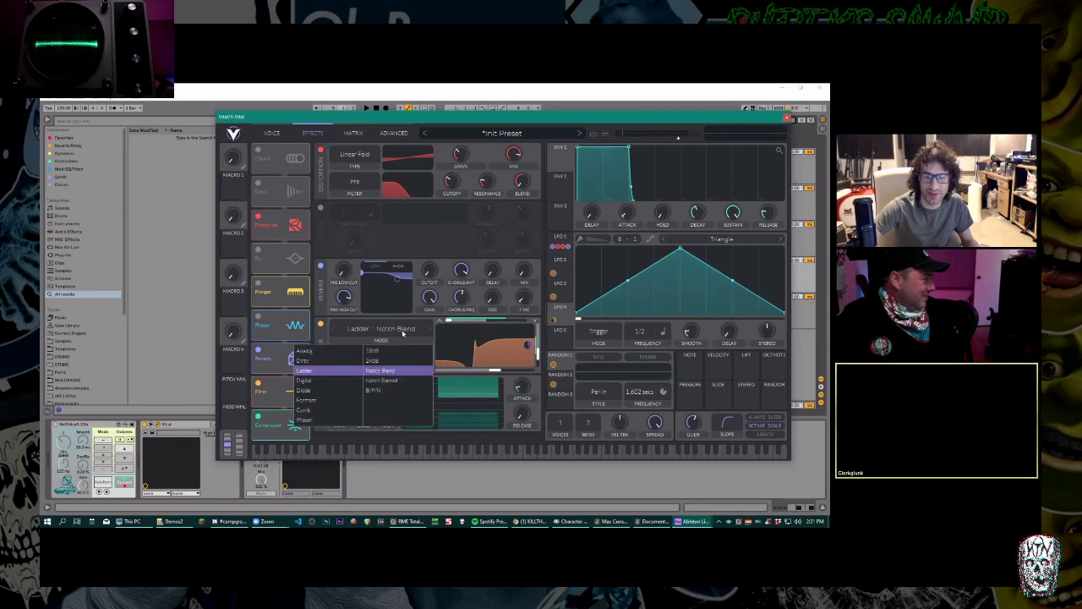
pyautogui.click(397, 380)
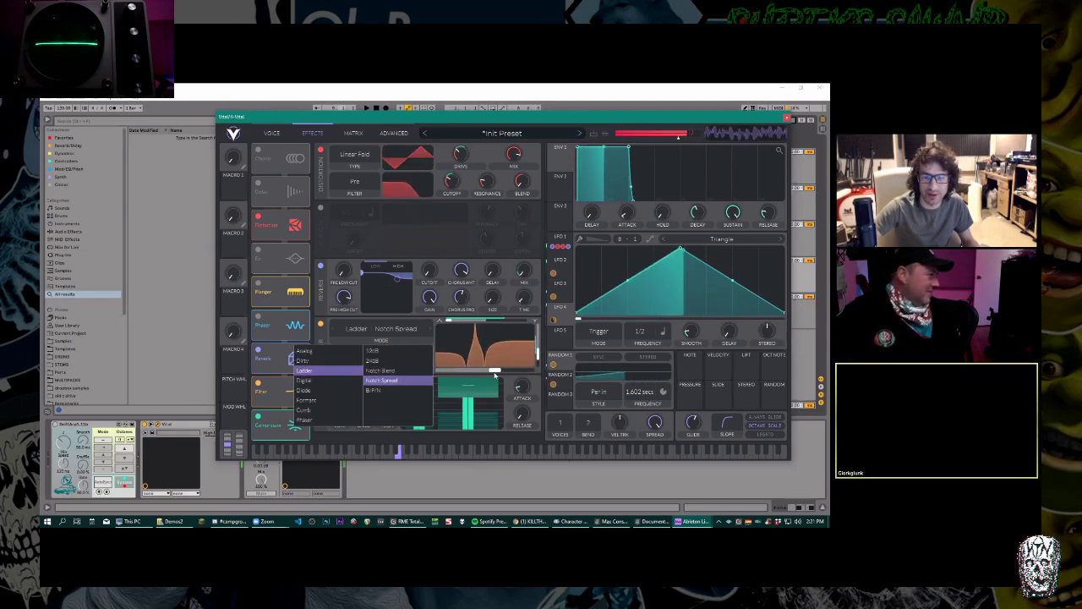
pyautogui.click(497, 372)
pyautogui.moveTo(497, 372); pyautogui.dragTo(525, 361)
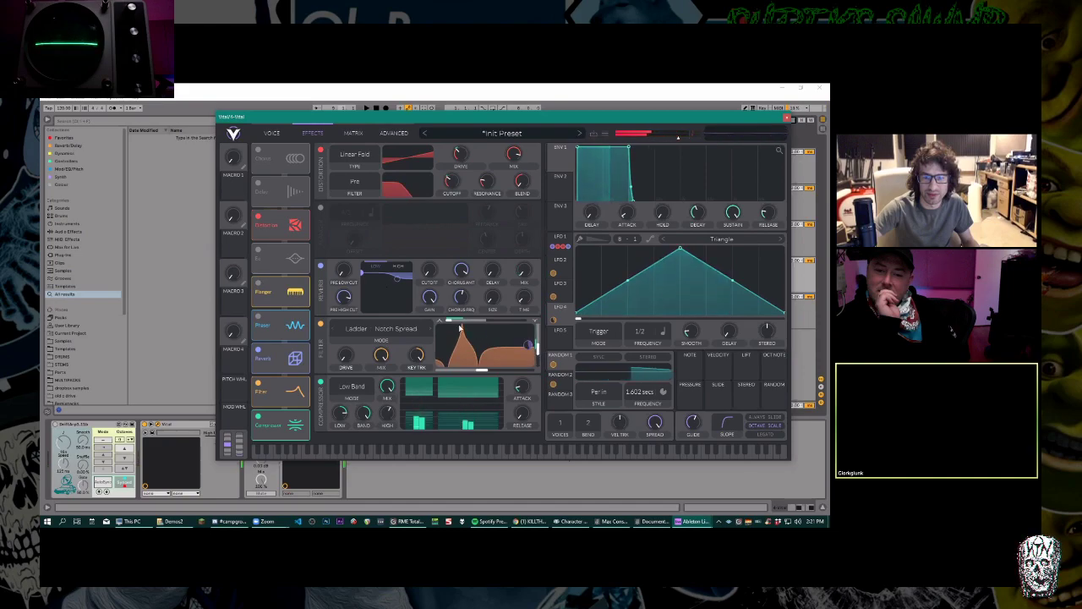
pyautogui.moveTo(481, 322); pyautogui.dragTo(504, 326)
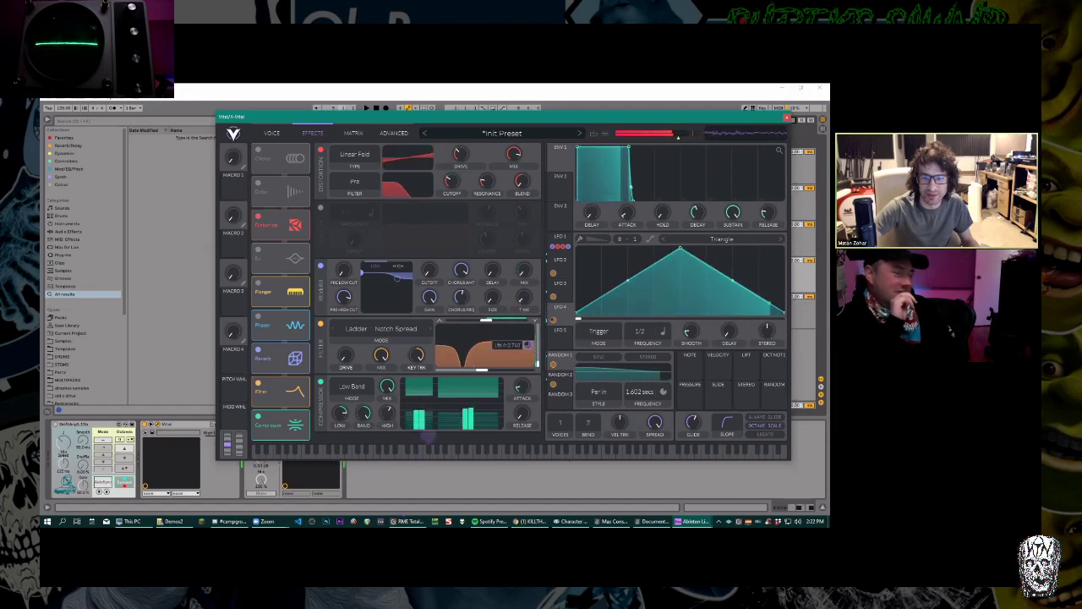
pyautogui.moveTo(528, 347); pyautogui.dragTo(502, 370)
# Switch the filter effect back to Comb Band Spread Comb and fine-tune its cutoff and resonance.
pyautogui.click(396, 342)
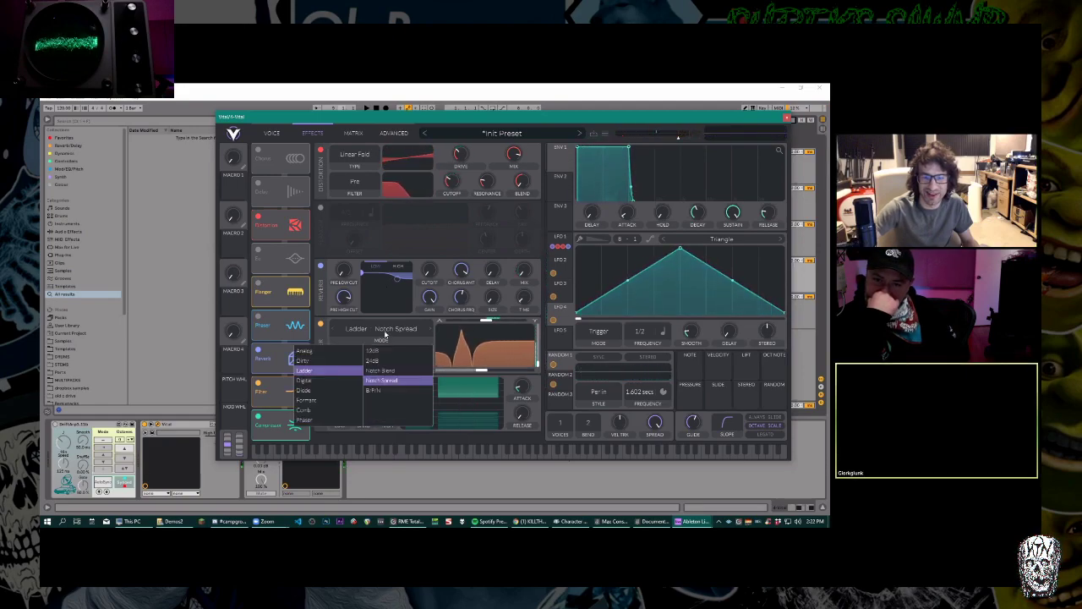
pyautogui.click(314, 409)
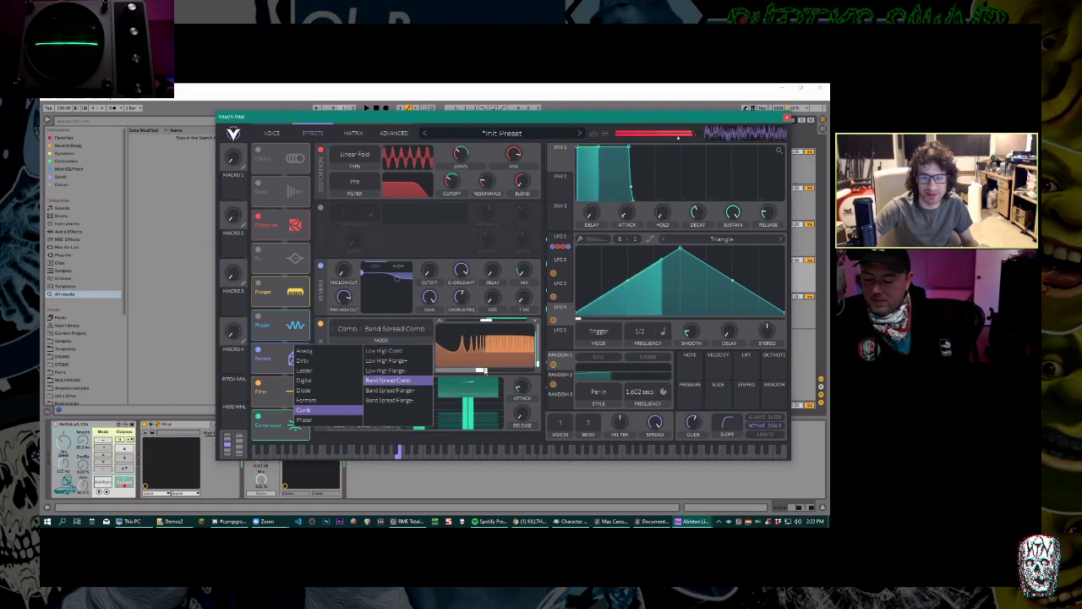
pyautogui.click(399, 381)
pyautogui.moveTo(481, 372); pyautogui.dragTo(537, 365)
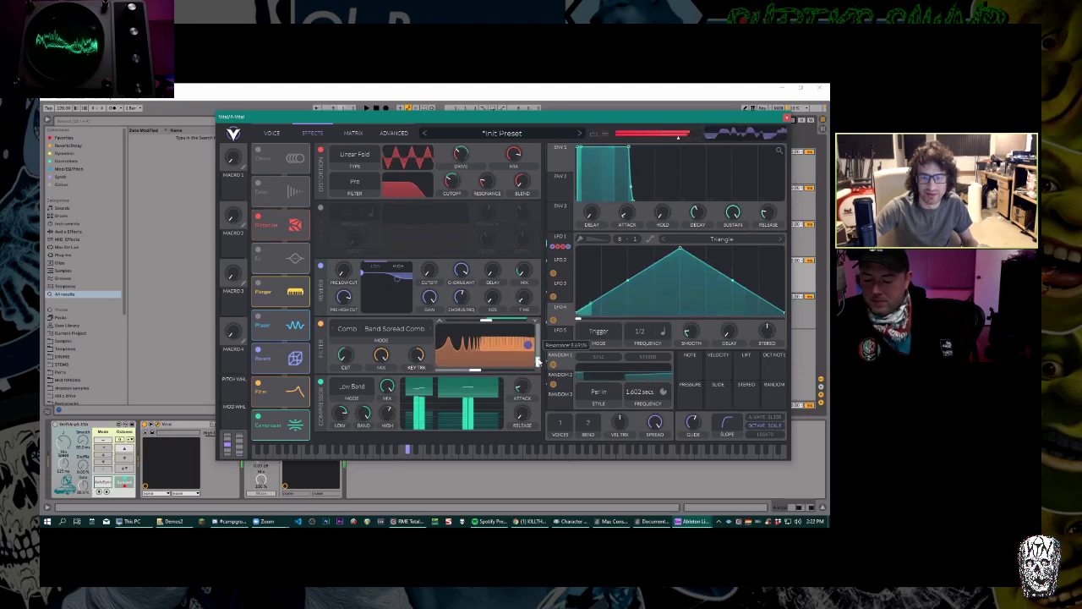
pyautogui.moveTo(536, 356); pyautogui.dragTo(529, 341)
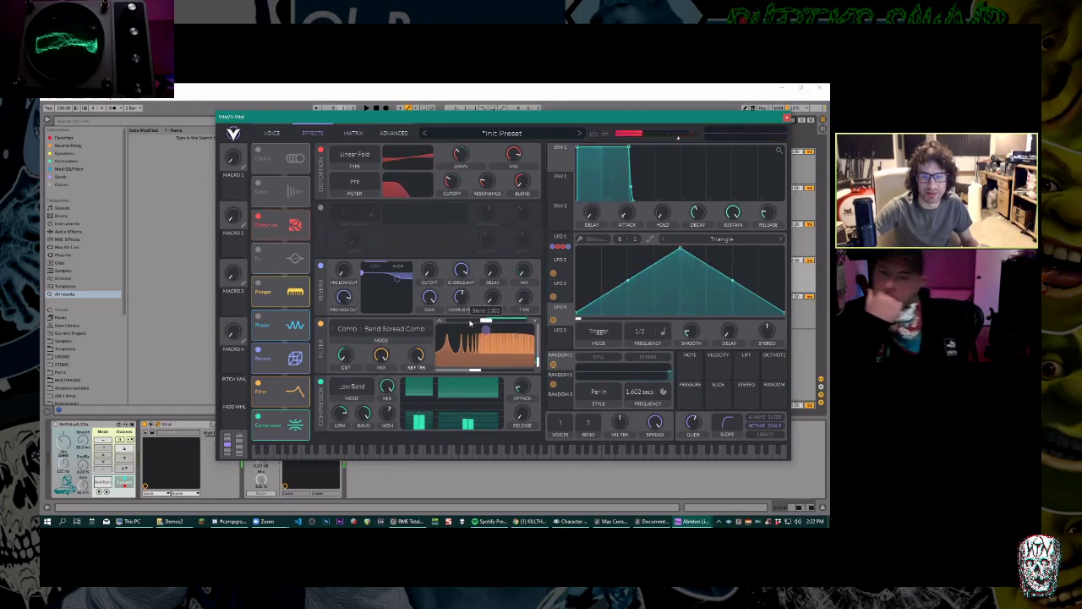
# Lower the filter effect's blend in Comb Band Spread Comb mode to nearly its minimum.
pyautogui.moveTo(480, 321); pyautogui.dragTo(448, 323)
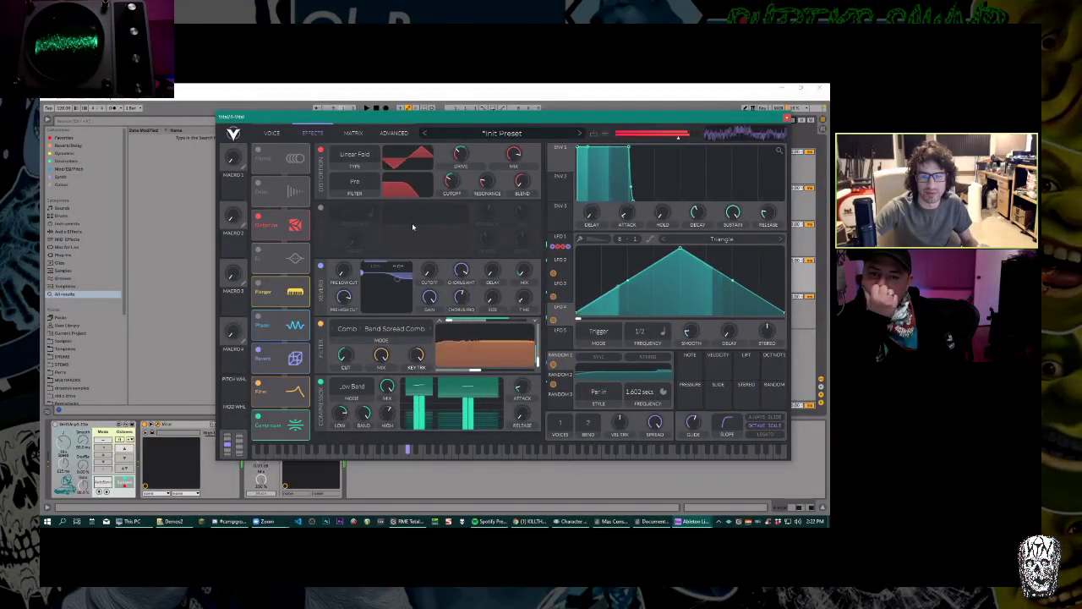
# Check the Multipass device on the Vital track, with its compressors on bands 3 and 4.
pyautogui.click(786, 119)
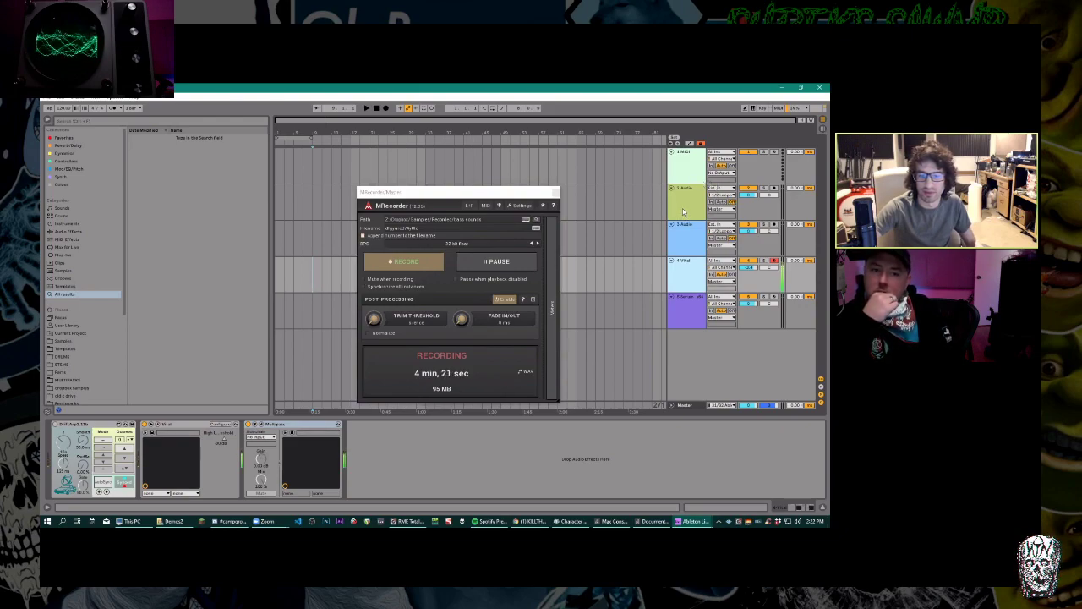
pyautogui.click(256, 425)
pyautogui.click(757, 130)
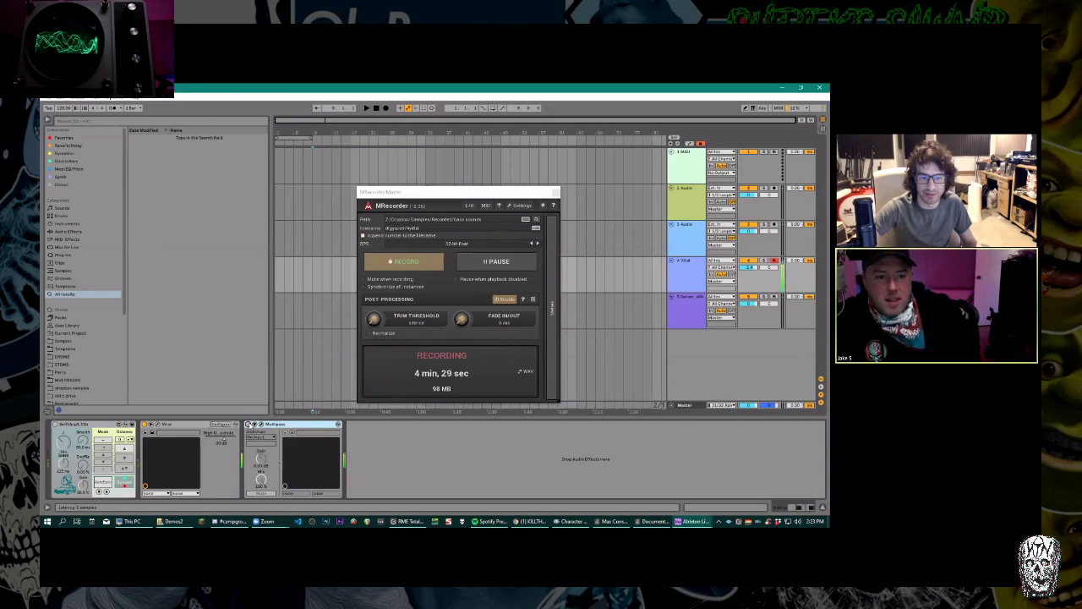
pyautogui.click(260, 425)
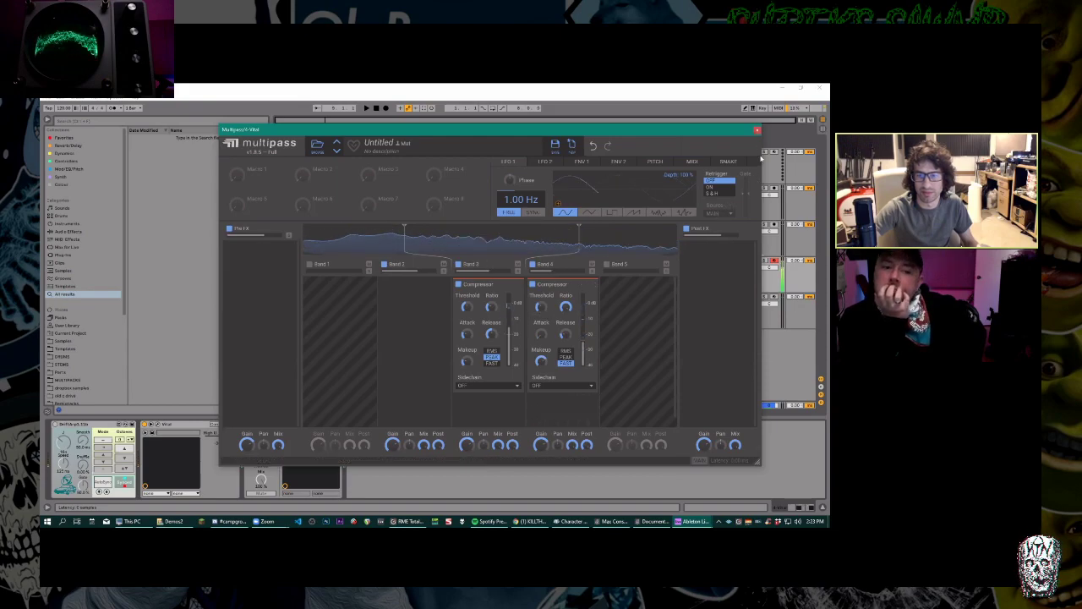
pyautogui.click(186, 453)
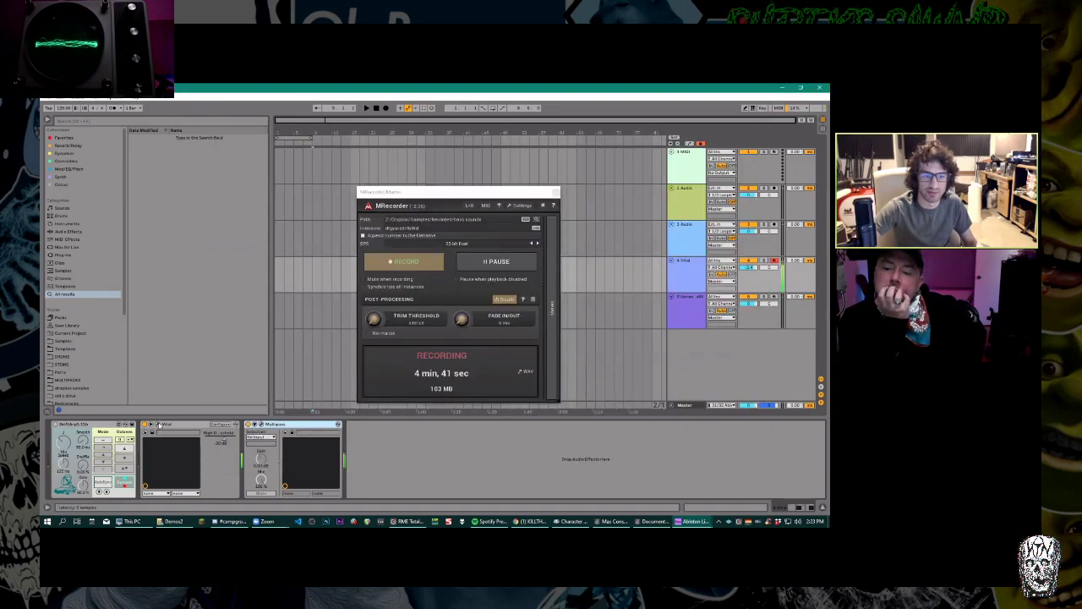
# Reopen Vital and assign Random 2 to modulate oscillator 1's Time Skew amount.
pyautogui.click(157, 425)
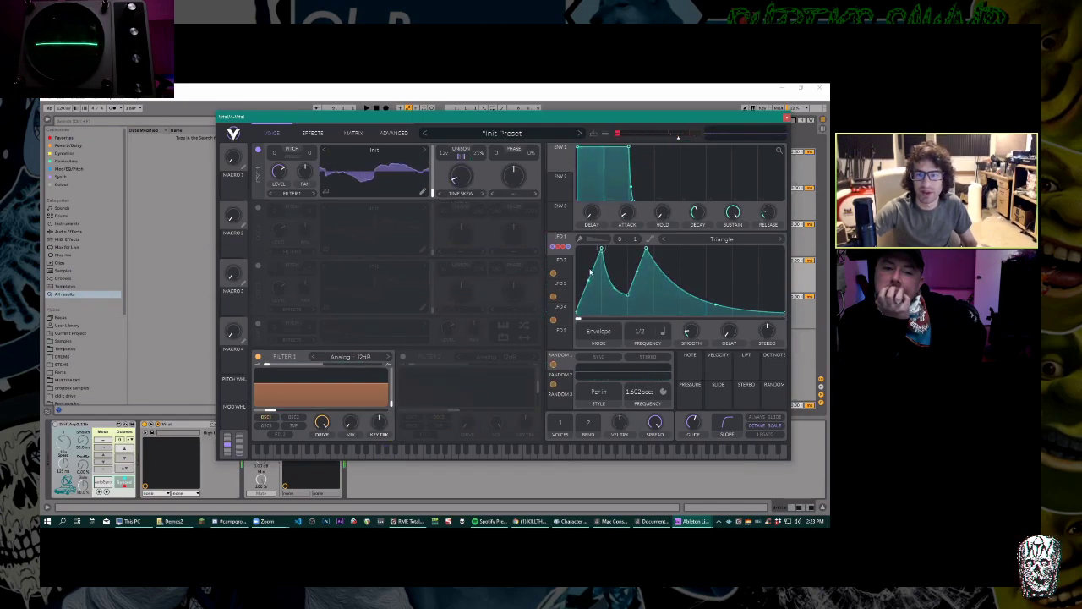
pyautogui.moveTo(564, 387); pyautogui.dragTo(461, 179)
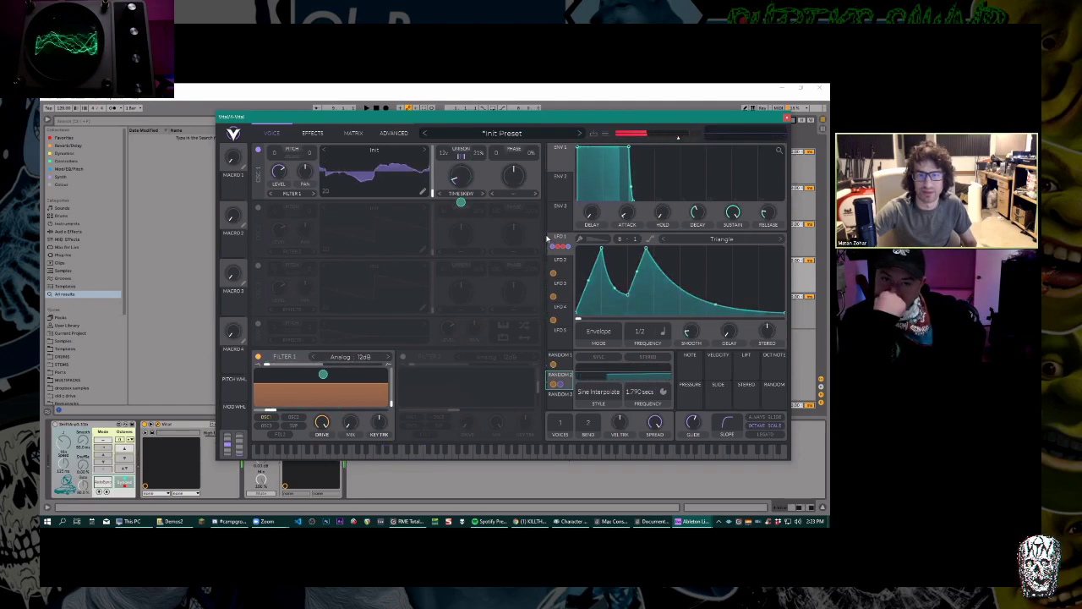
# Pull LFO 1's valley down to zero and try its second peak earlier and much later in the cycle.
pyautogui.moveTo(630, 296); pyautogui.dragTo(627, 313)
pyautogui.moveTo(646, 249); pyautogui.dragTo(627, 249)
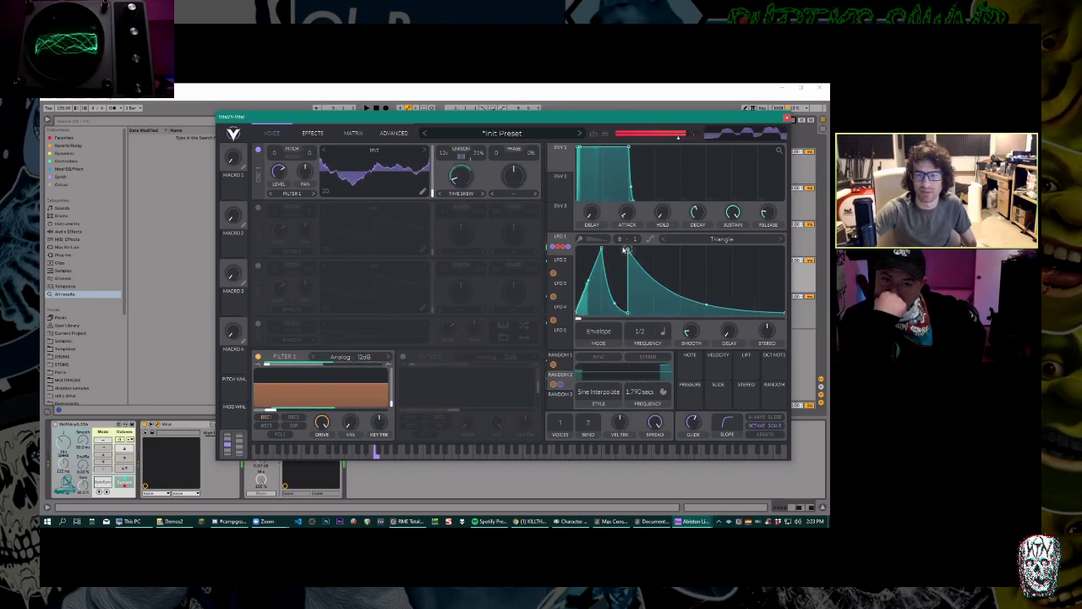
pyautogui.moveTo(626, 250); pyautogui.dragTo(661, 252)
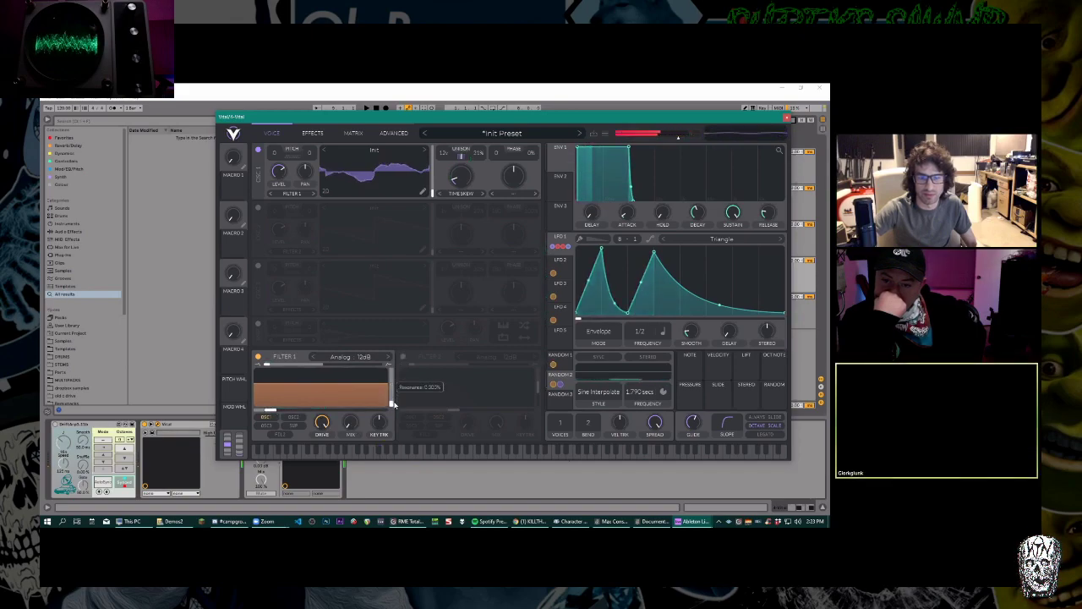
pyautogui.moveTo(653, 252); pyautogui.dragTo(720, 252)
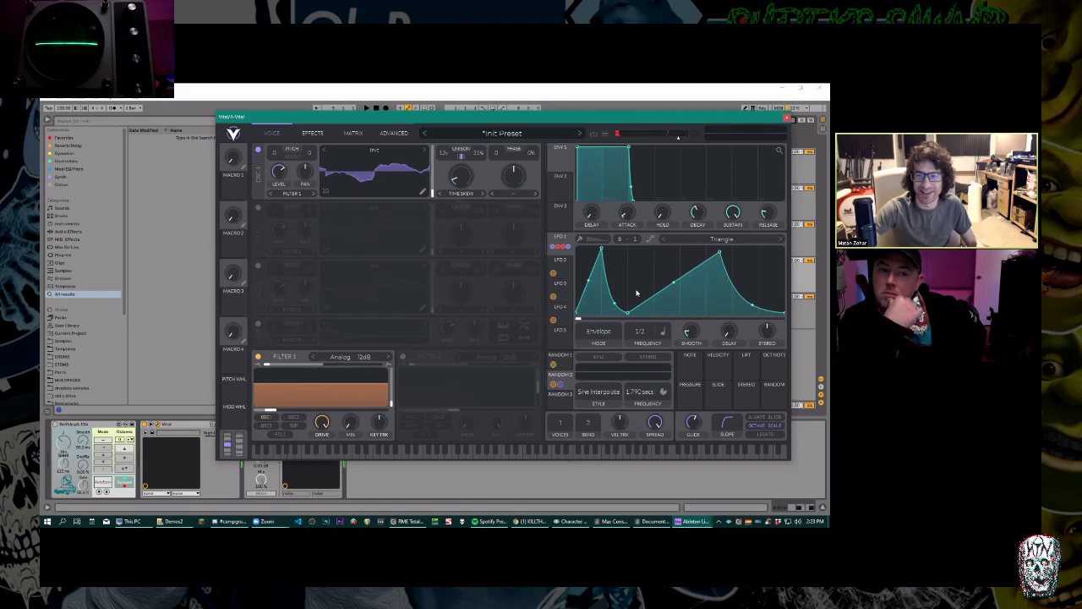
pyautogui.moveTo(632, 316); pyautogui.dragTo(655, 318)
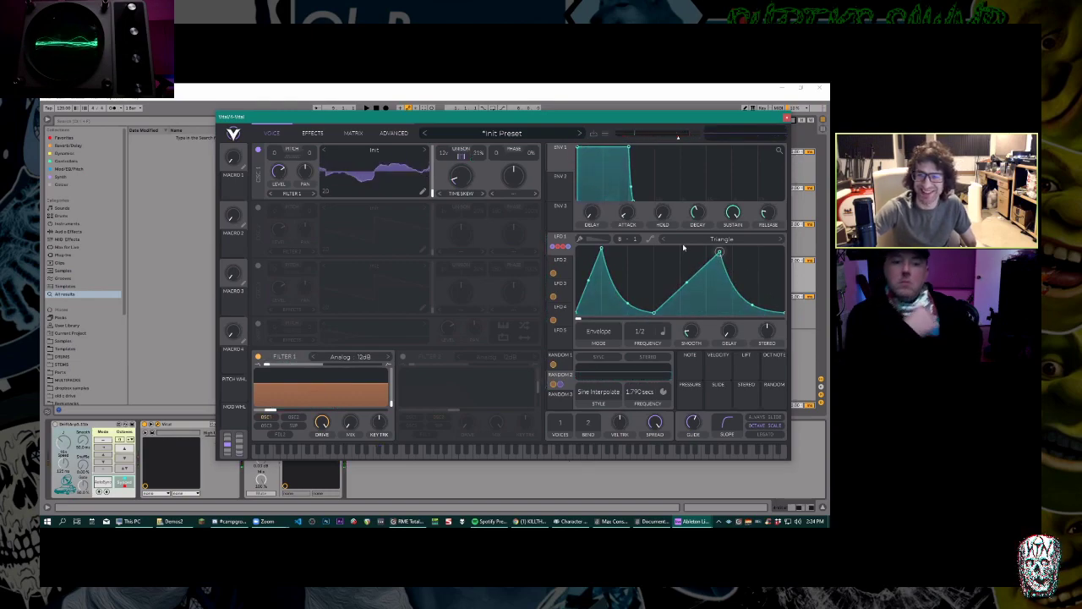
# Reshape LFO 1 into a short half-height ramp with a sharp drop, followed by a long rise peaking near the end.
pyautogui.moveTo(719, 251); pyautogui.dragTo(674, 248)
pyautogui.moveTo(655, 317); pyautogui.dragTo(616, 314)
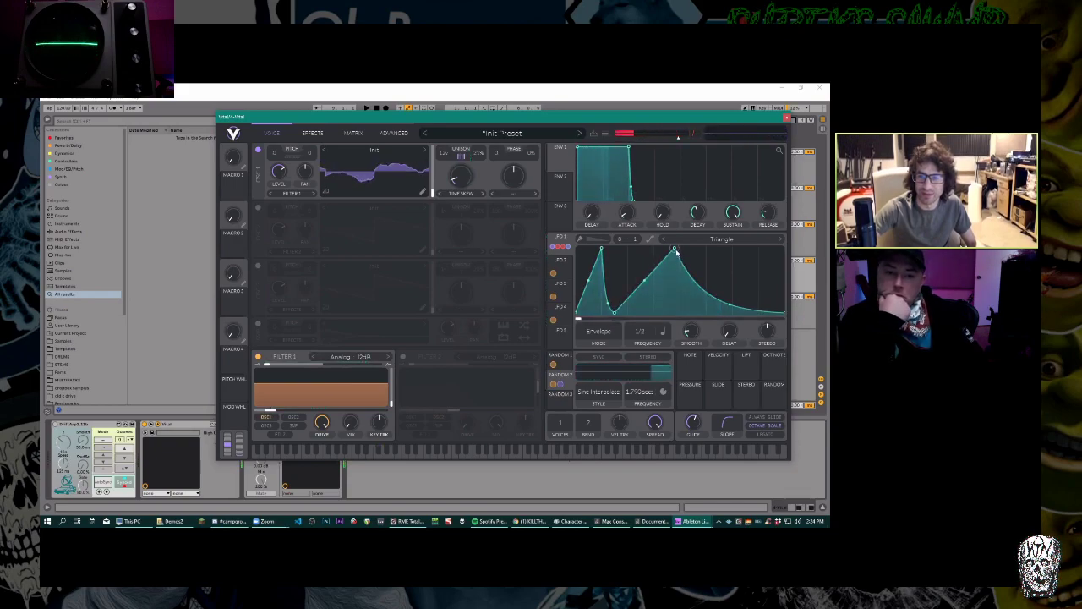
pyautogui.moveTo(675, 251); pyautogui.dragTo(628, 251)
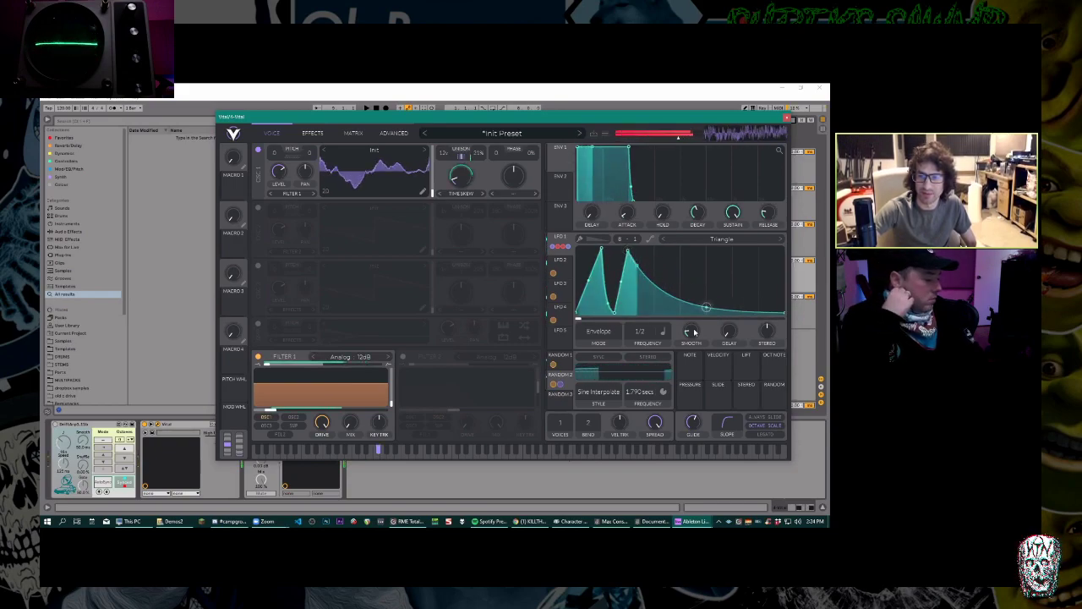
pyautogui.moveTo(628, 251); pyautogui.dragTo(595, 287)
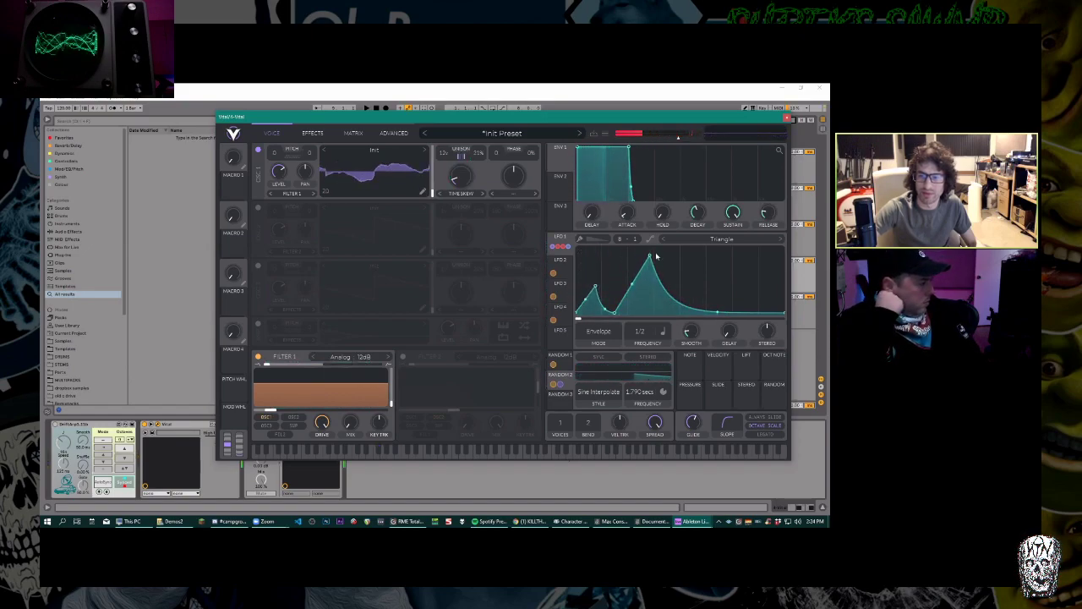
pyautogui.moveTo(656, 256); pyautogui.dragTo(759, 251)
pyautogui.moveTo(595, 287); pyautogui.dragTo(613, 349)
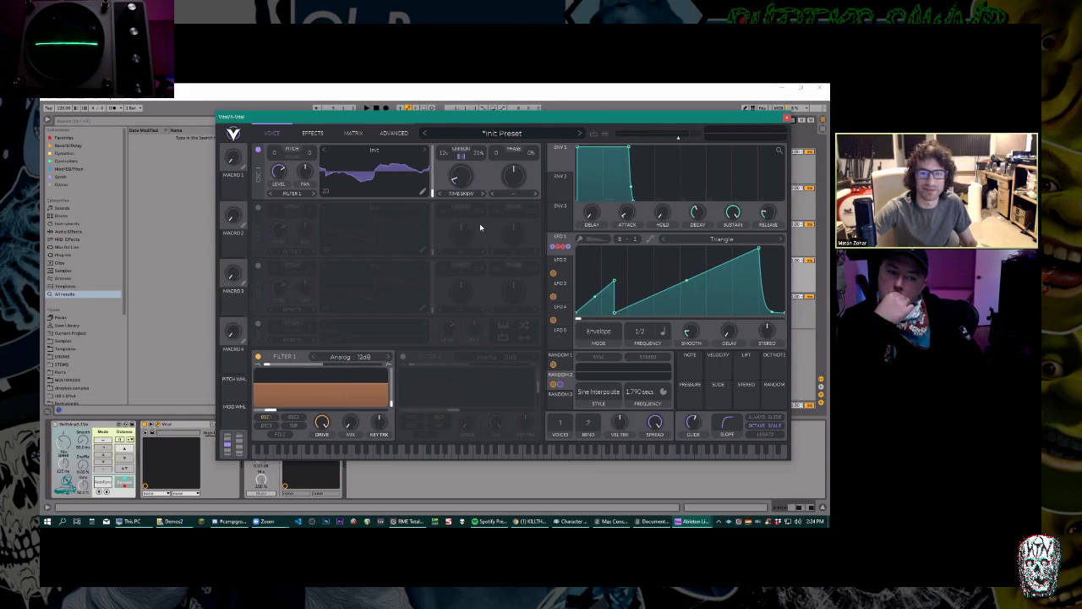
# Turn on oscillator 2 and route its output to Direct Out.
pyautogui.click(258, 208)
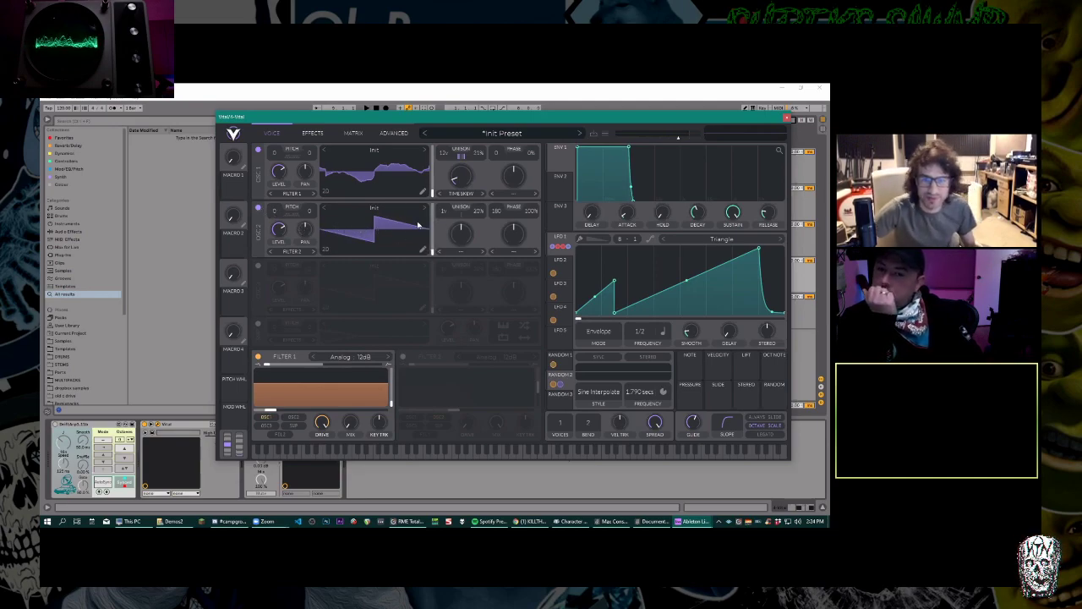
pyautogui.click(291, 251)
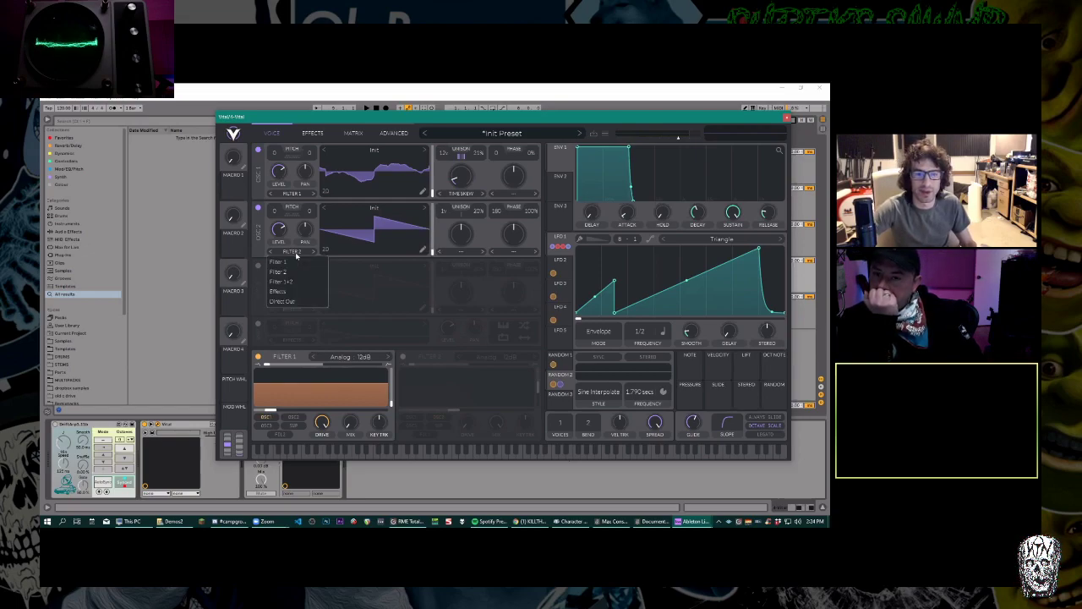
pyautogui.click(290, 302)
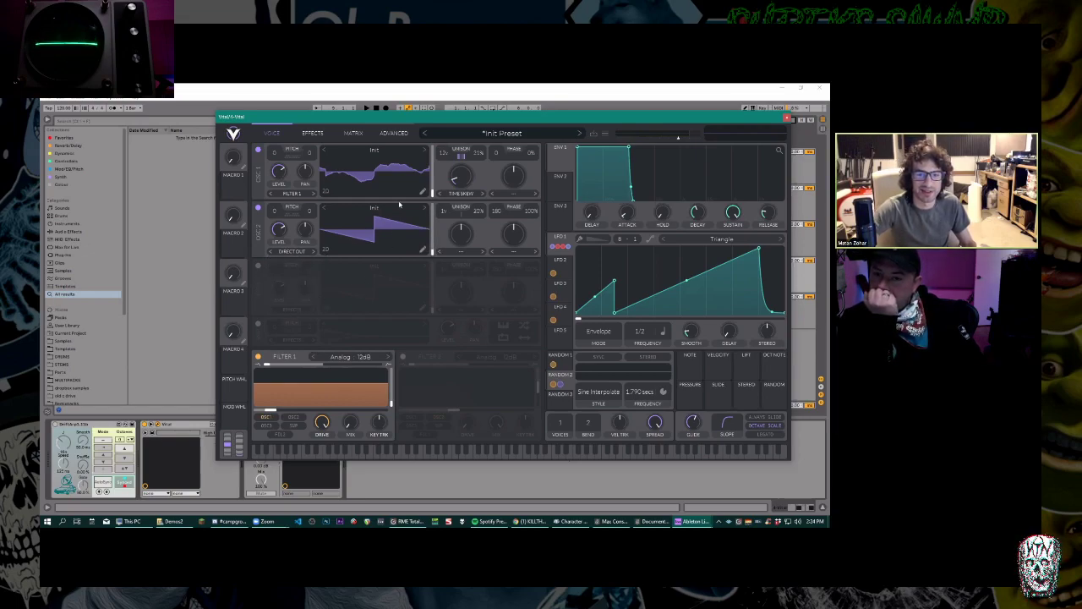
pyautogui.click(296, 252)
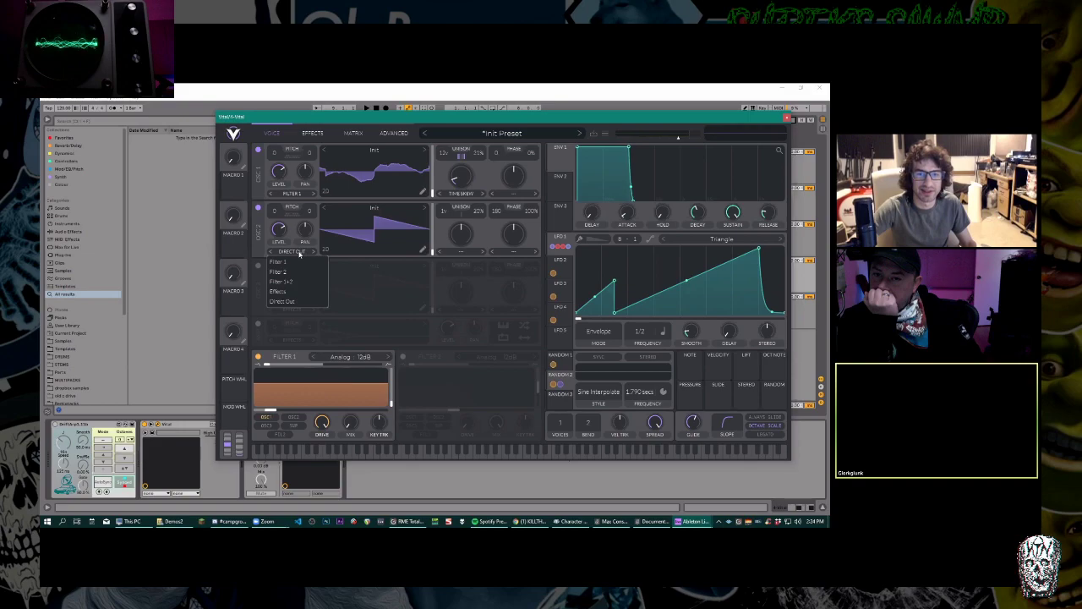
pyautogui.click(319, 240)
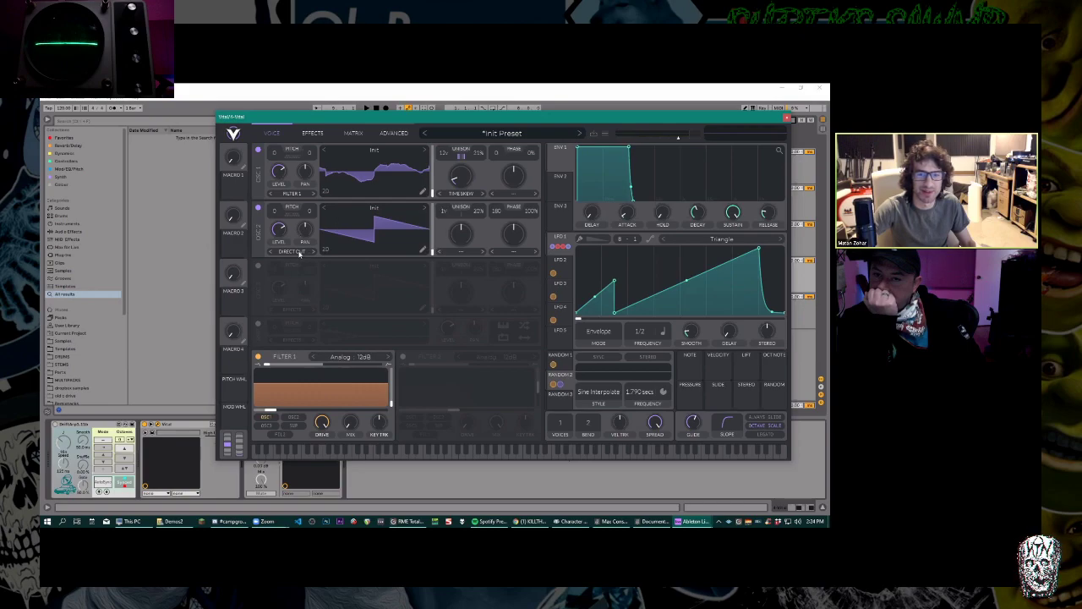
# Load the Basic Shapes wavetable into oscillator 2 and use its sine waveform.
pyautogui.rightClick(366, 219)
pyautogui.click(374, 208)
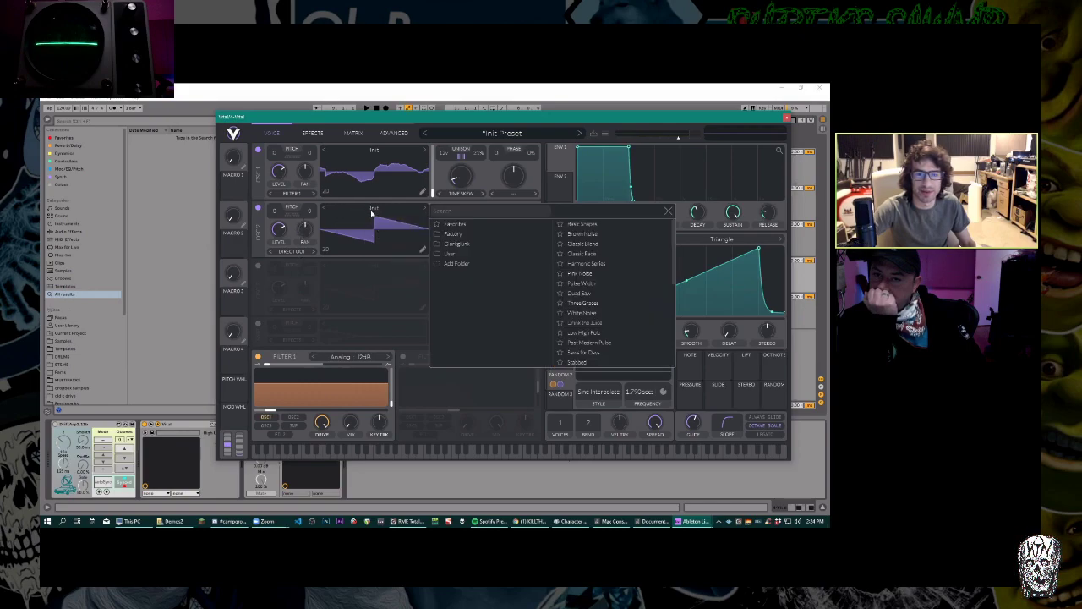
pyautogui.click(582, 223)
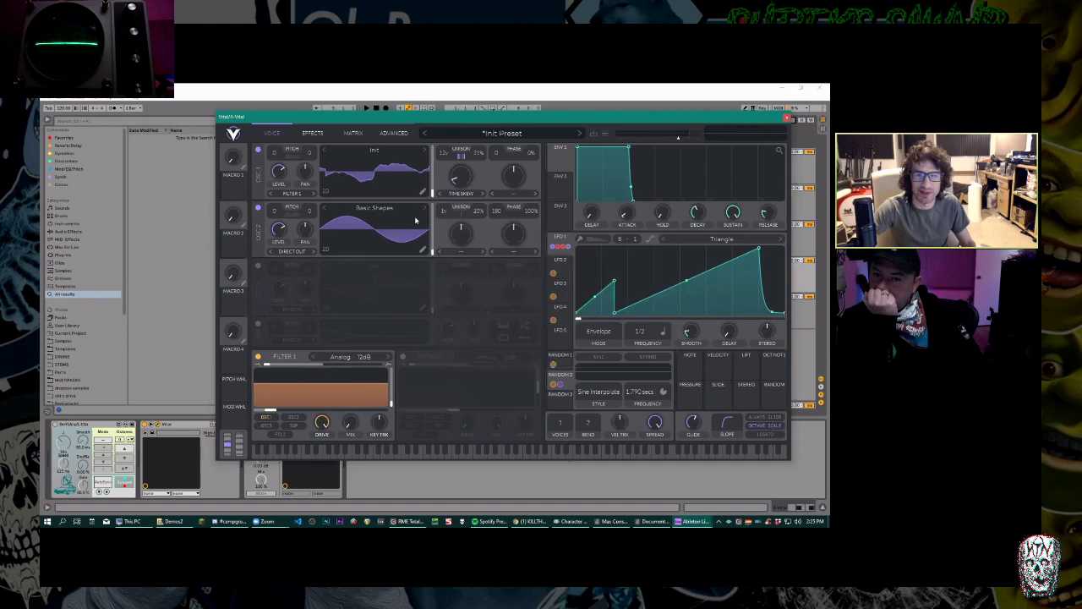
pyautogui.click(428, 230)
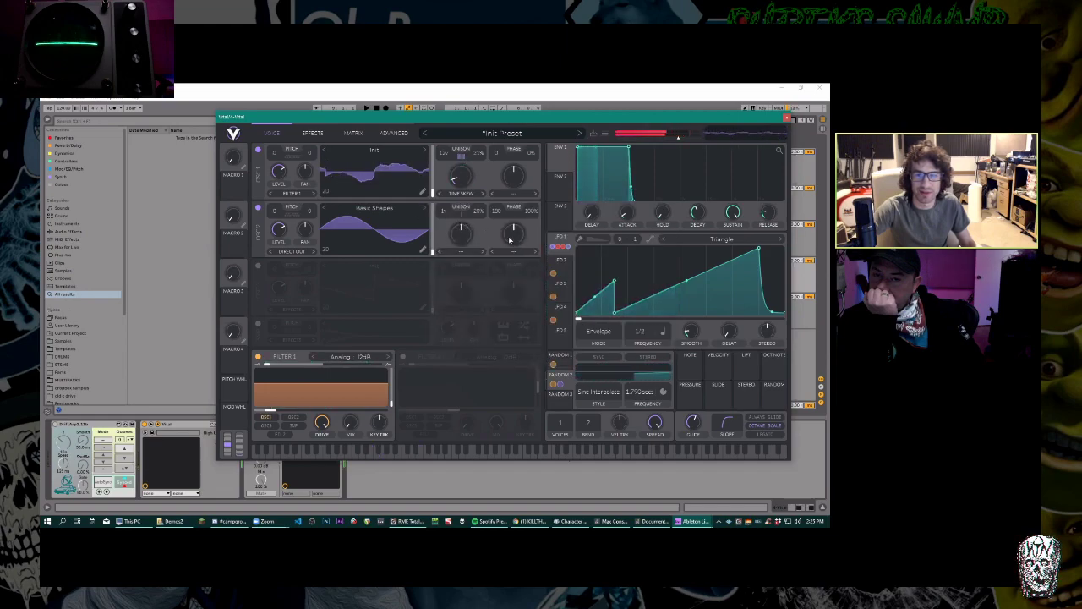
pyautogui.moveTo(280, 236)
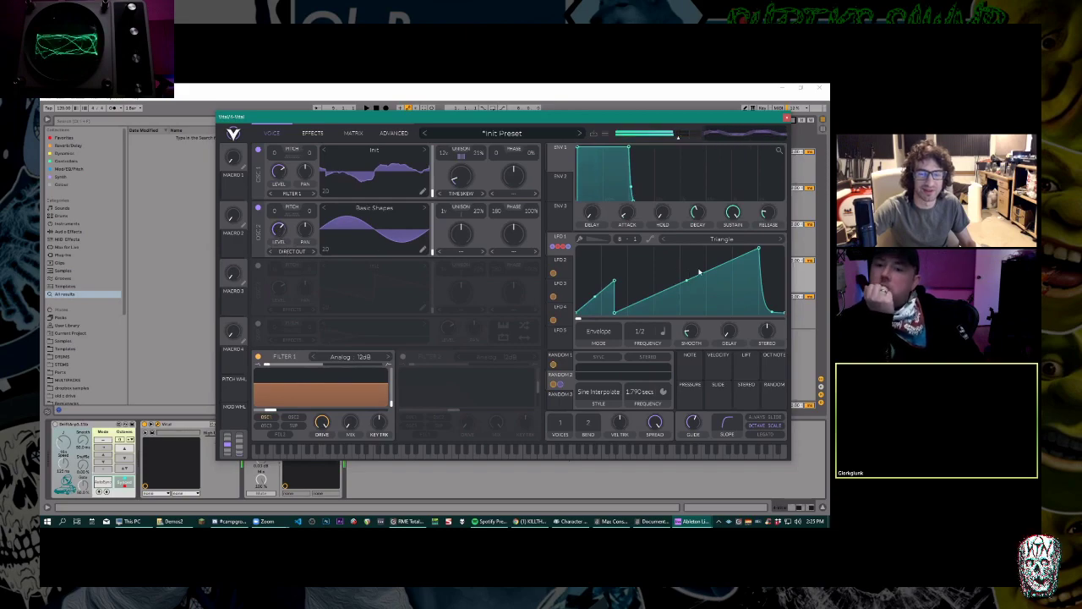
# Review the modulation matrix and reduce LFO 4's modulation of the filter effect's resonance.
pyautogui.click(354, 132)
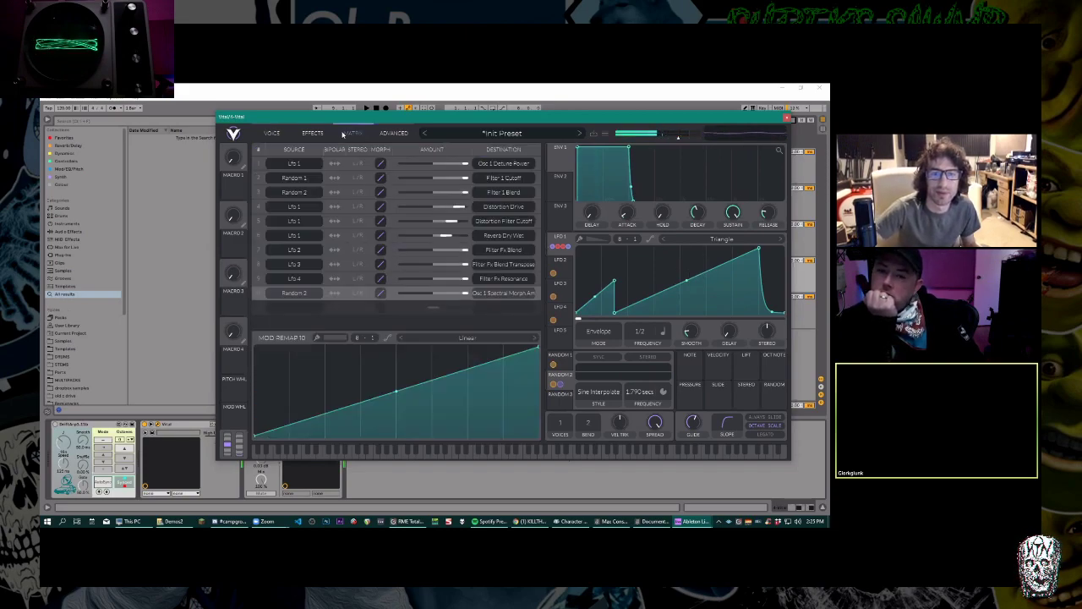
pyautogui.click(316, 134)
pyautogui.moveTo(536, 301)
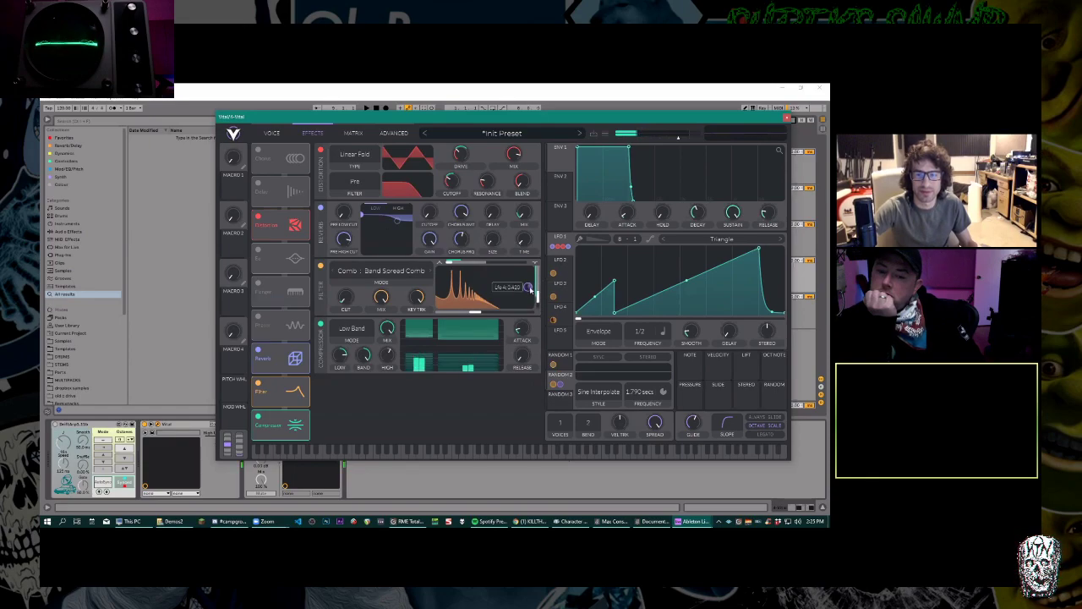
# Set oscillator 2's phase randomization to 0% and fine-tune its level.
pyautogui.click(279, 133)
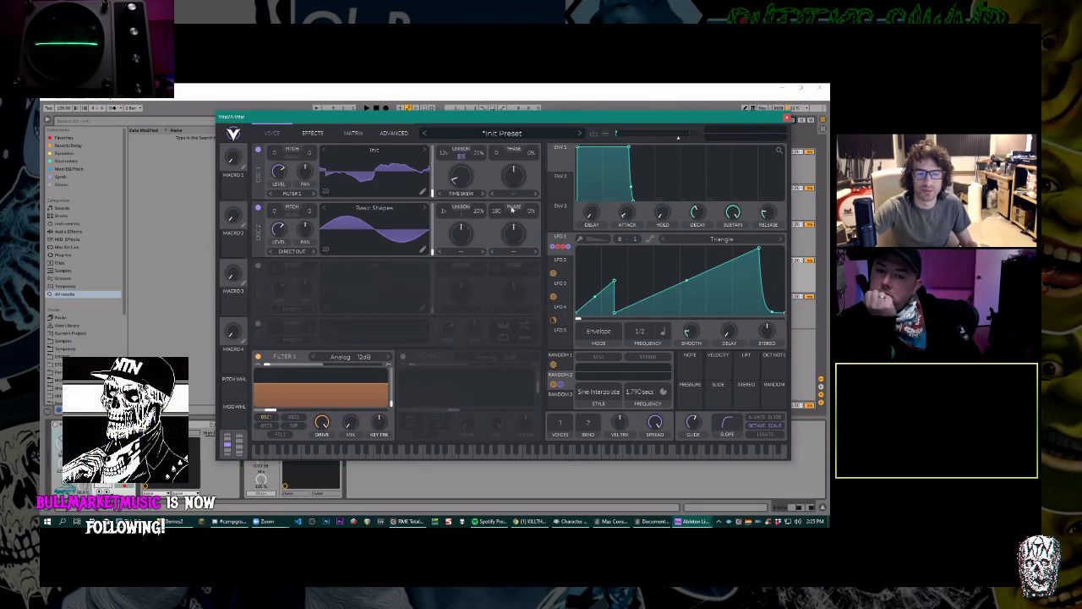
pyautogui.moveTo(283, 241)
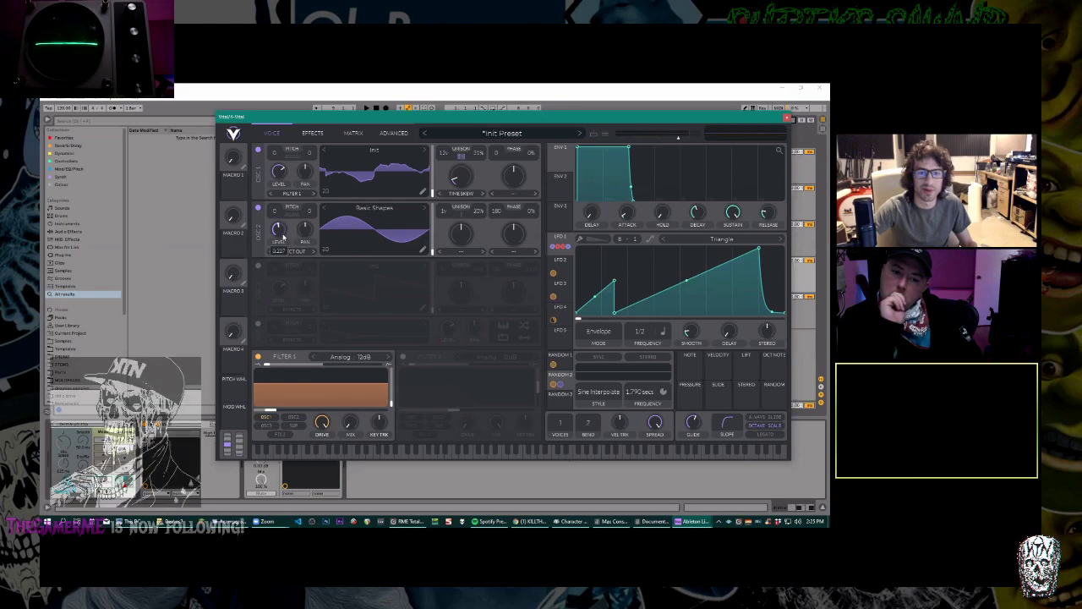
pyautogui.moveTo(282, 230); pyautogui.dragTo(286, 219)
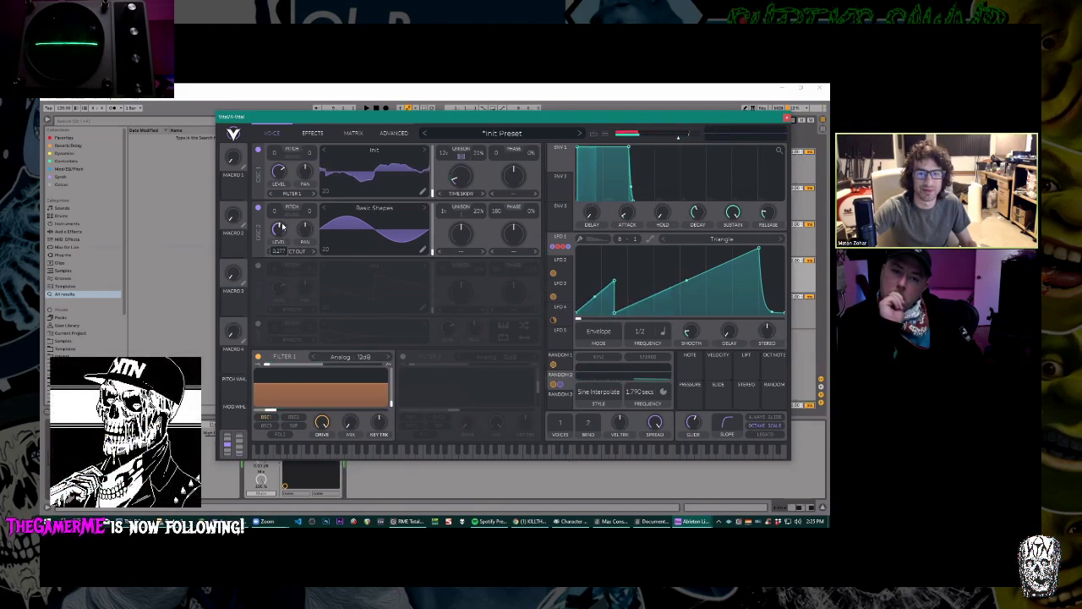
pyautogui.scroll(3, 286, 219)
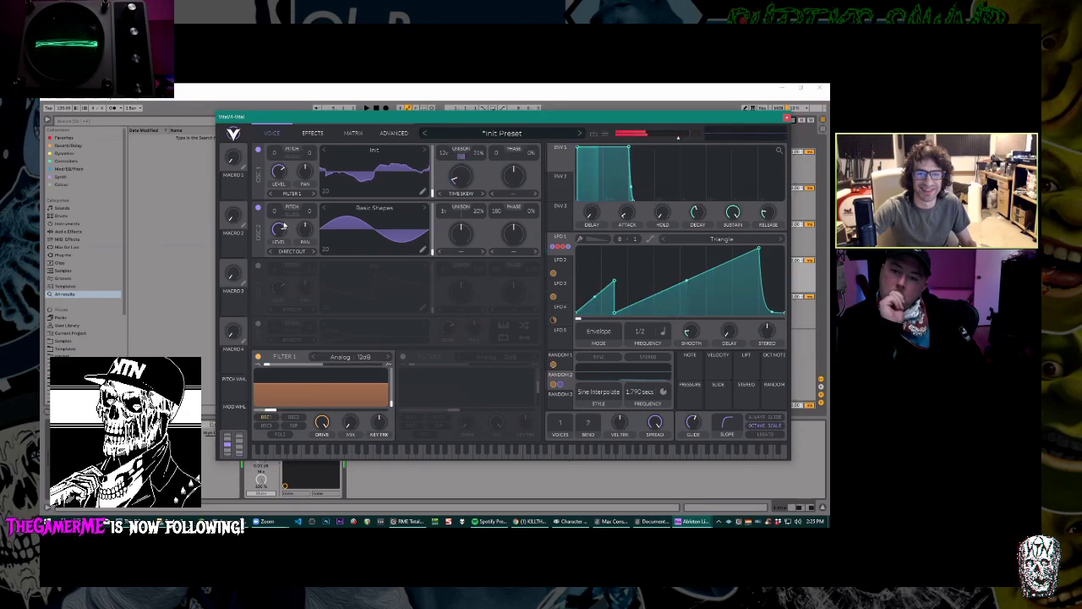
# Toggle the Multipass device for comparison, moving the Vital window aside and back with its effects in view.
pyautogui.click(312, 132)
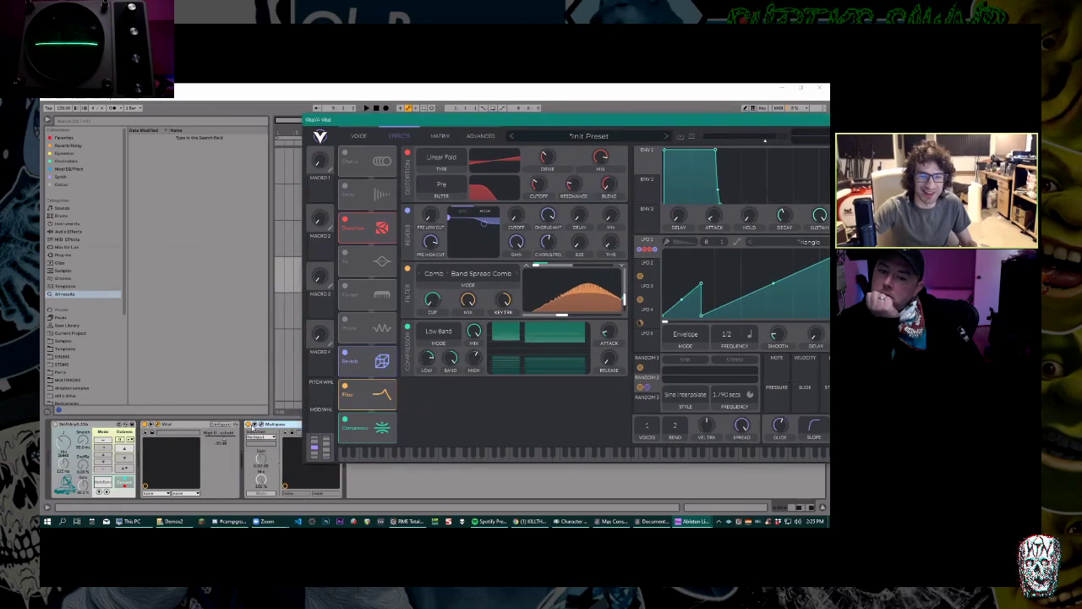
pyautogui.click(252, 426)
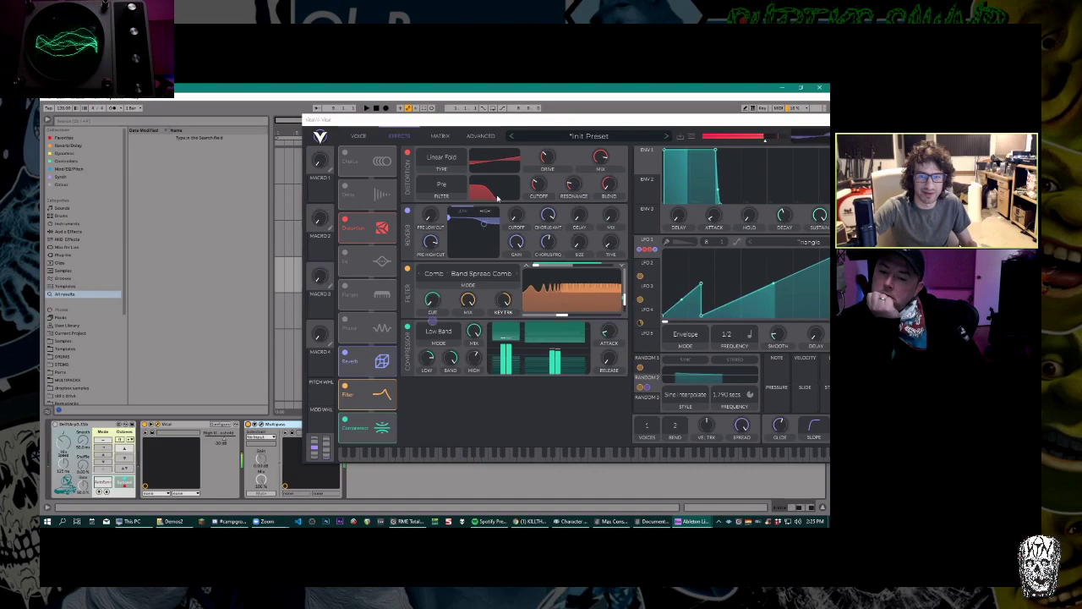
pyautogui.click(514, 122)
pyautogui.moveTo(513, 122); pyautogui.dragTo(343, 109)
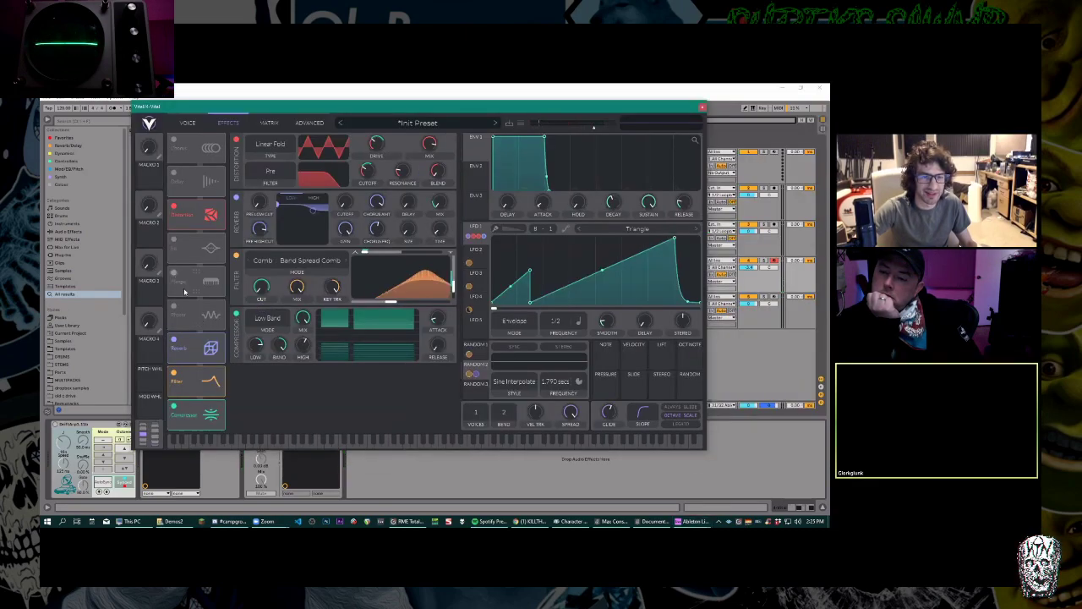
# Turn on the EQ effect and move the distortion between the filter and the compressor in the effects chain.
pyautogui.click(174, 241)
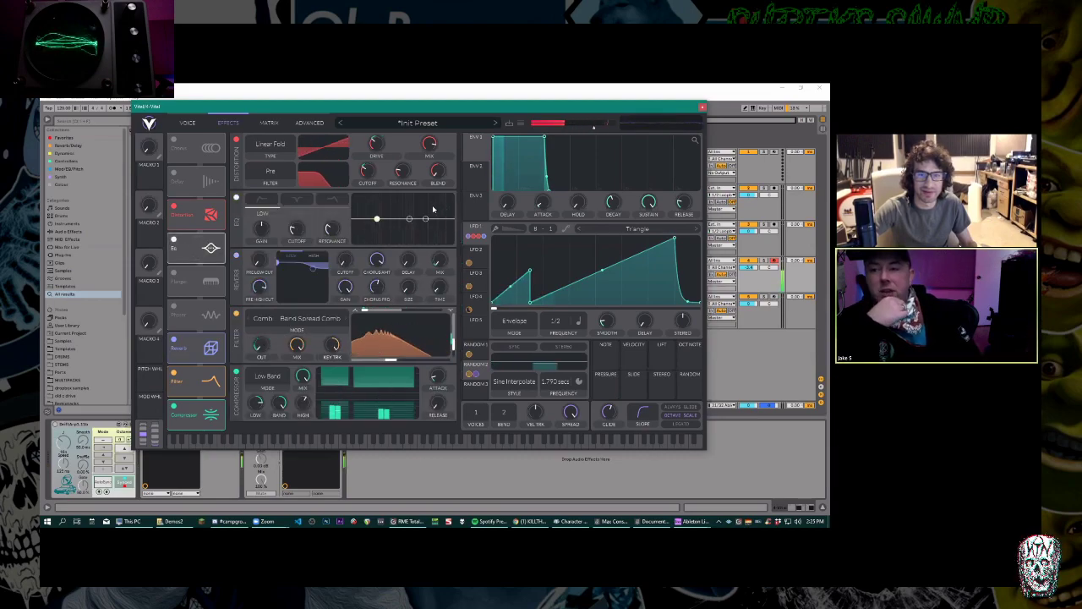
pyautogui.moveTo(197, 215); pyautogui.dragTo(242, 381)
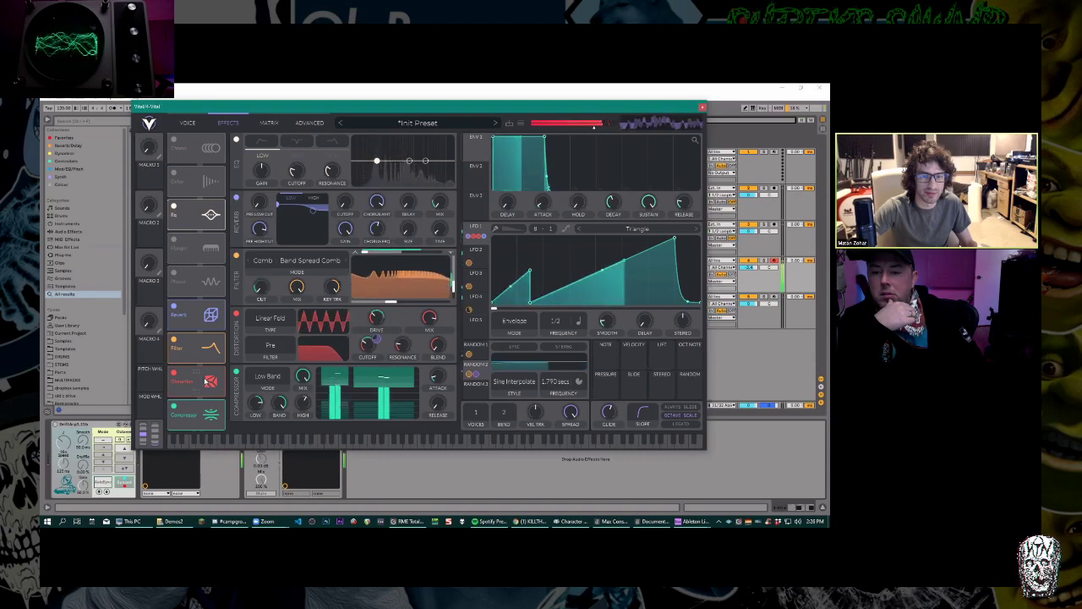
# Move the distortion ahead of the filter in the effects chain and cut the EQ's middle band into a deep dip.
pyautogui.moveTo(204, 381); pyautogui.dragTo(204, 347)
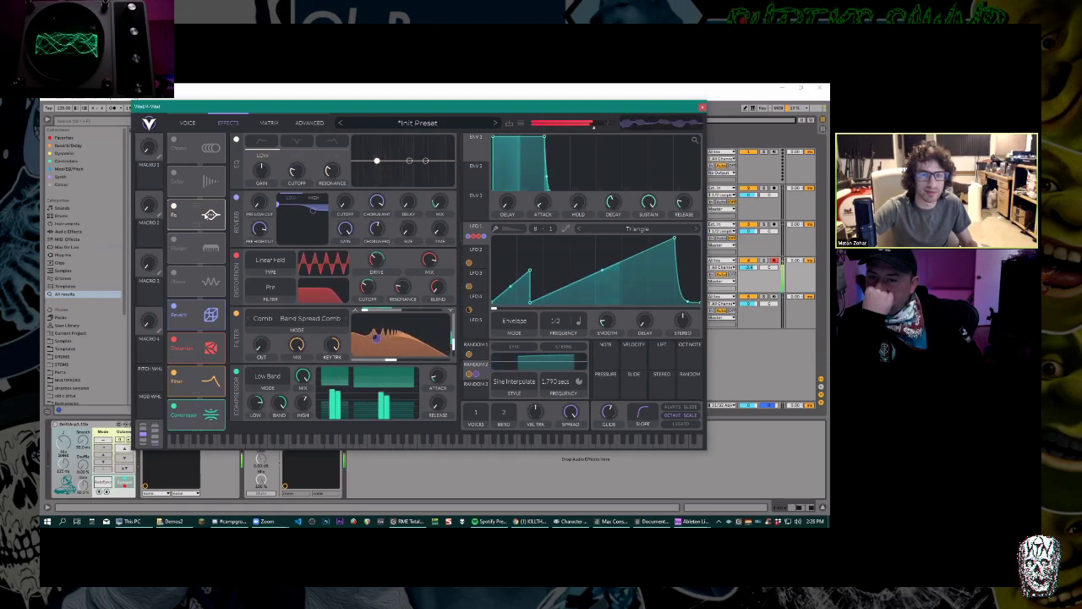
pyautogui.moveTo(409, 161); pyautogui.dragTo(391, 198)
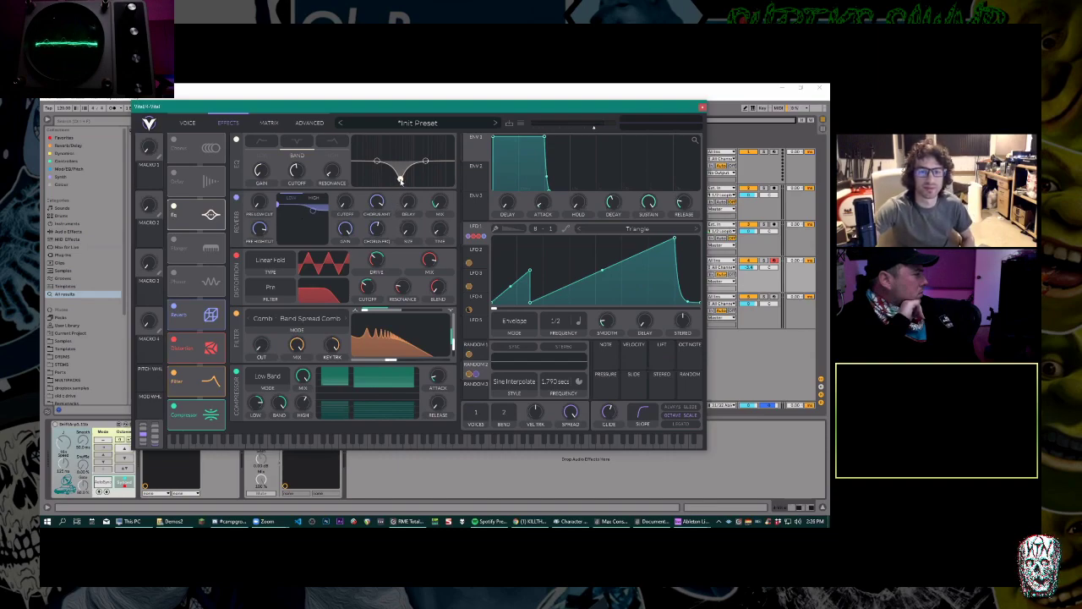
pyautogui.moveTo(402, 179)
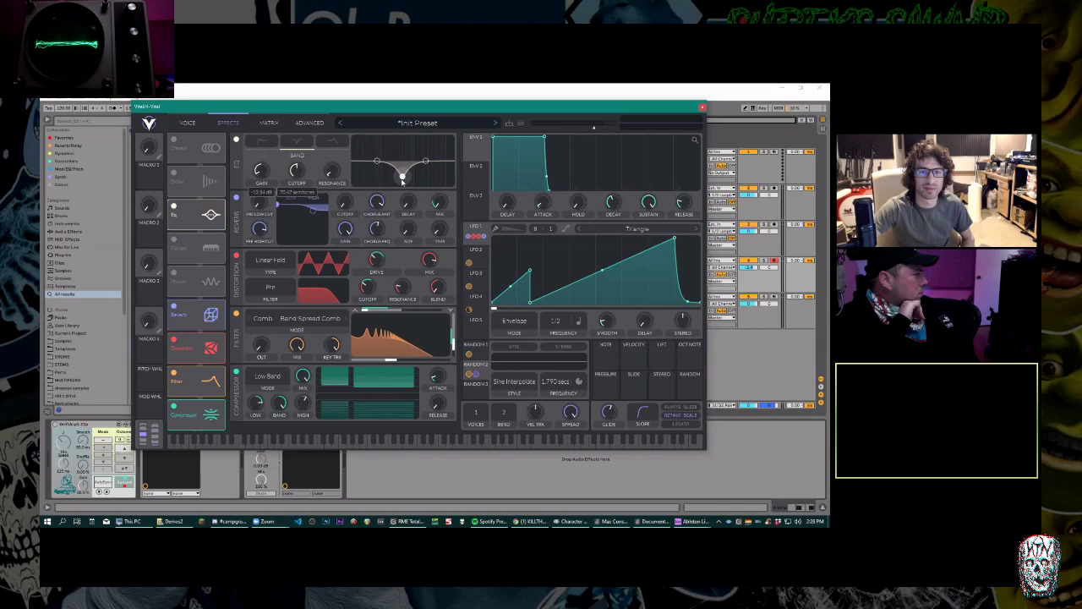
pyautogui.moveTo(402, 179); pyautogui.dragTo(394, 177)
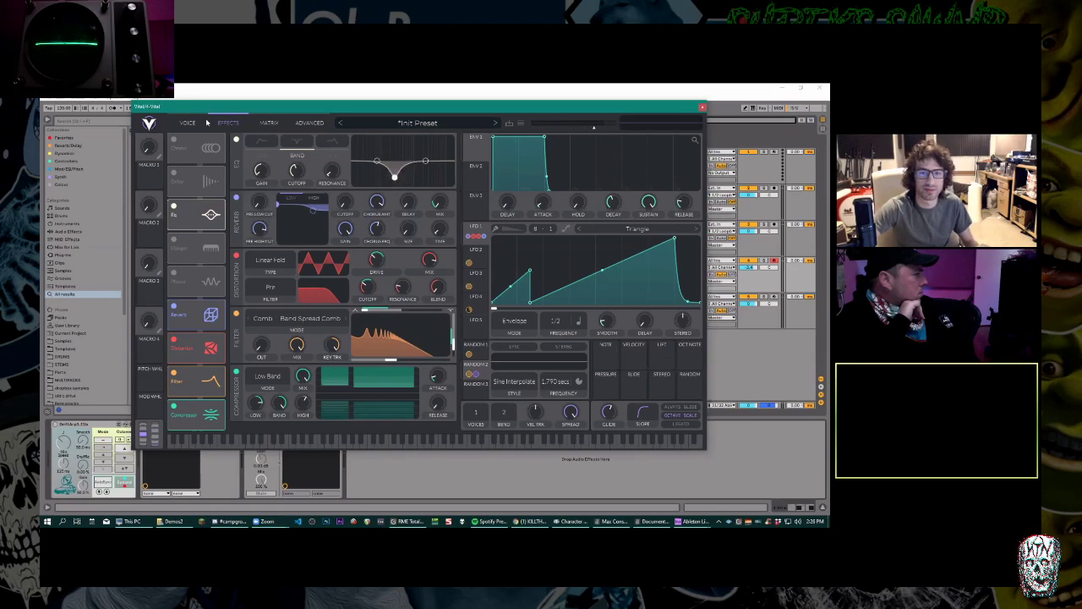
# Load the Saws for Days wavetable into oscillator 2 and sweep its frame position, ending back at 0.
pyautogui.click(193, 123)
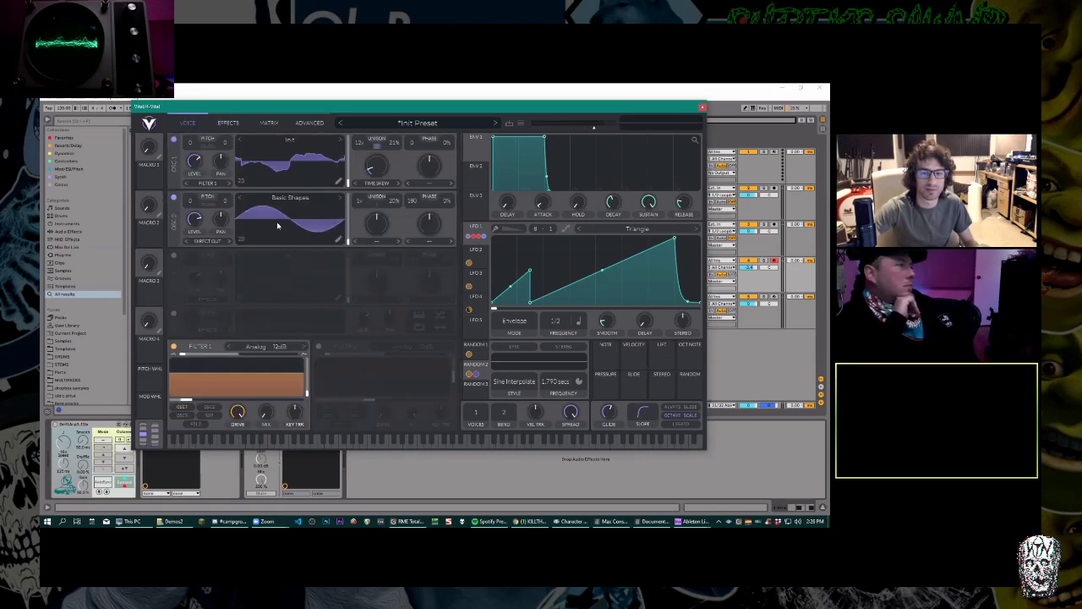
pyautogui.click(301, 199)
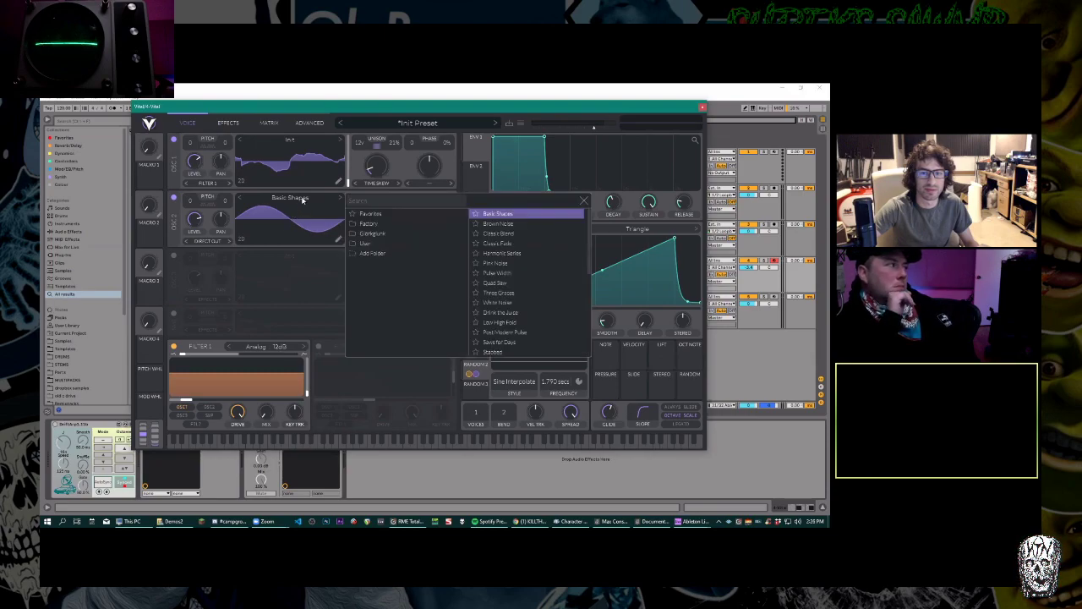
pyautogui.scroll(-1, 532, 255)
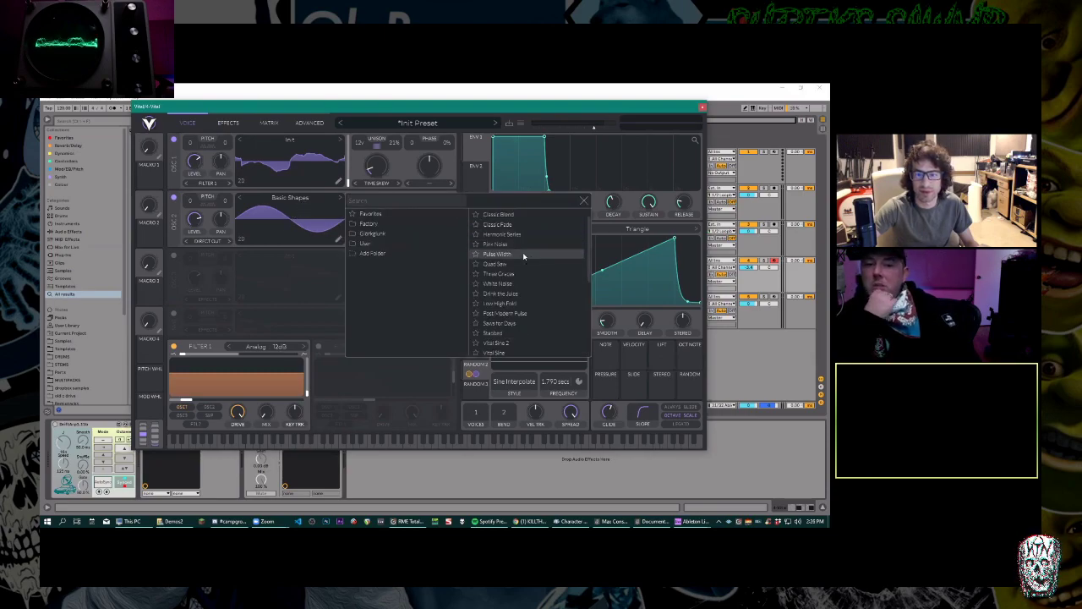
pyautogui.click(519, 323)
pyautogui.click(319, 267)
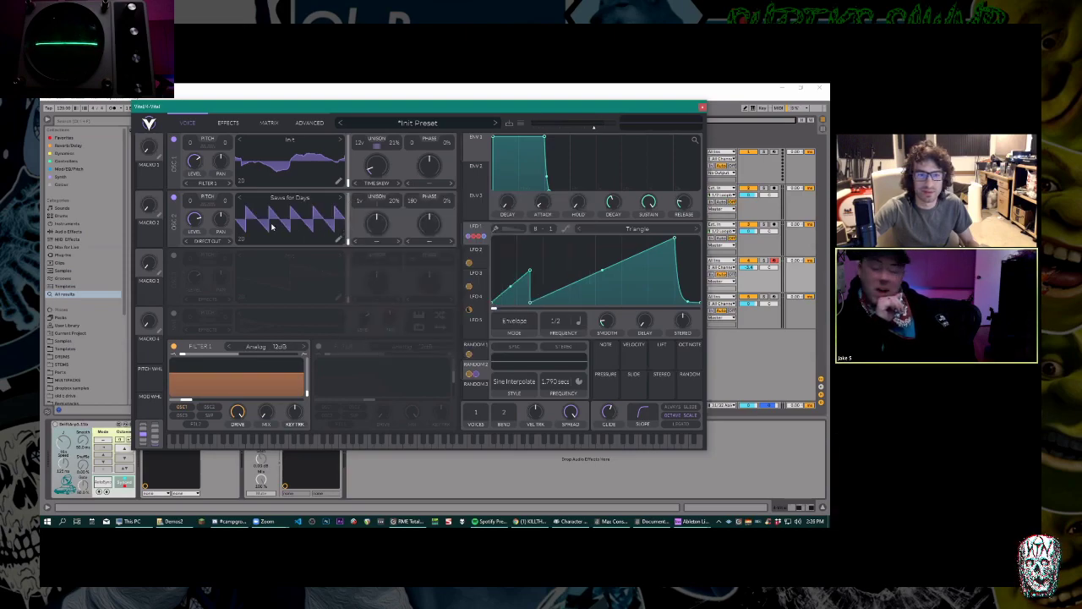
pyautogui.moveTo(349, 245); pyautogui.dragTo(352, 207)
pyautogui.moveTo(352, 214); pyautogui.dragTo(355, 245)
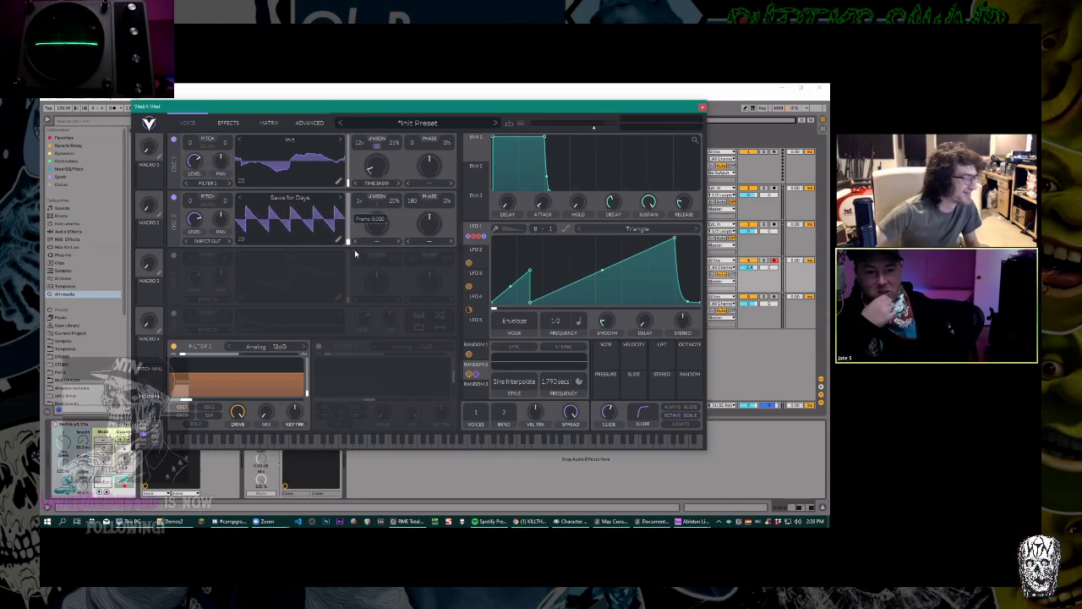
pyautogui.moveTo(354, 245); pyautogui.dragTo(344, 277)
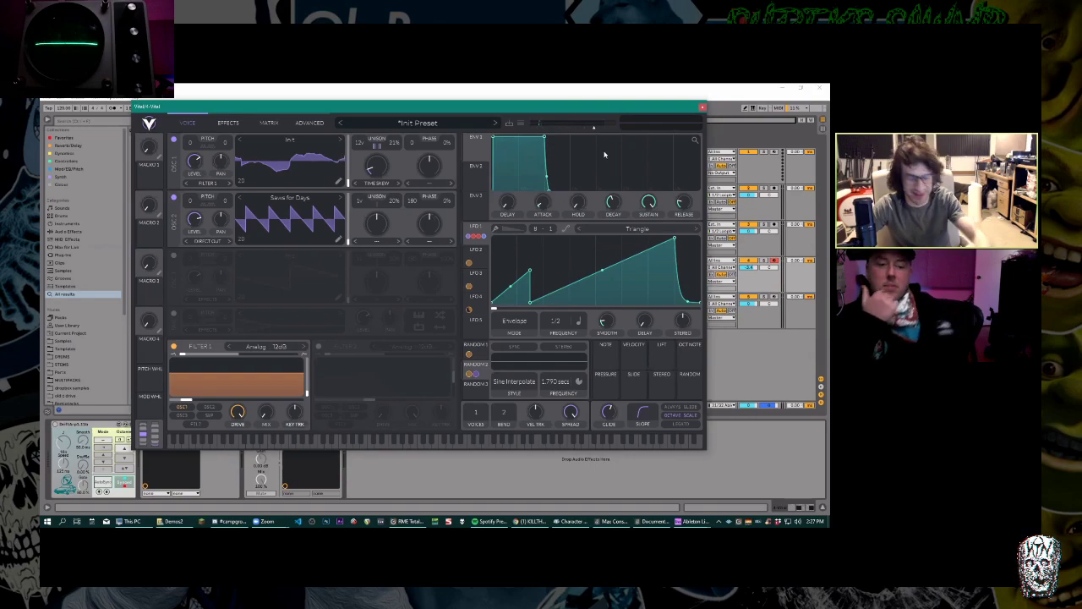
# Stop the MRecorder recording, close its window and bring the Vital window back up from the Vital track.
pyautogui.click(703, 108)
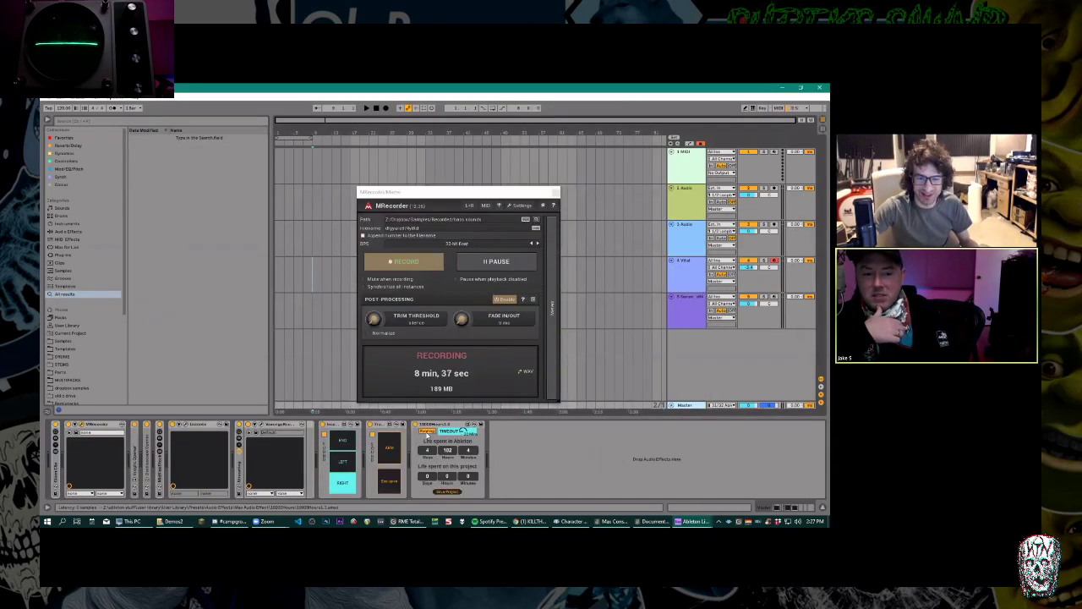
pyautogui.click(441, 430)
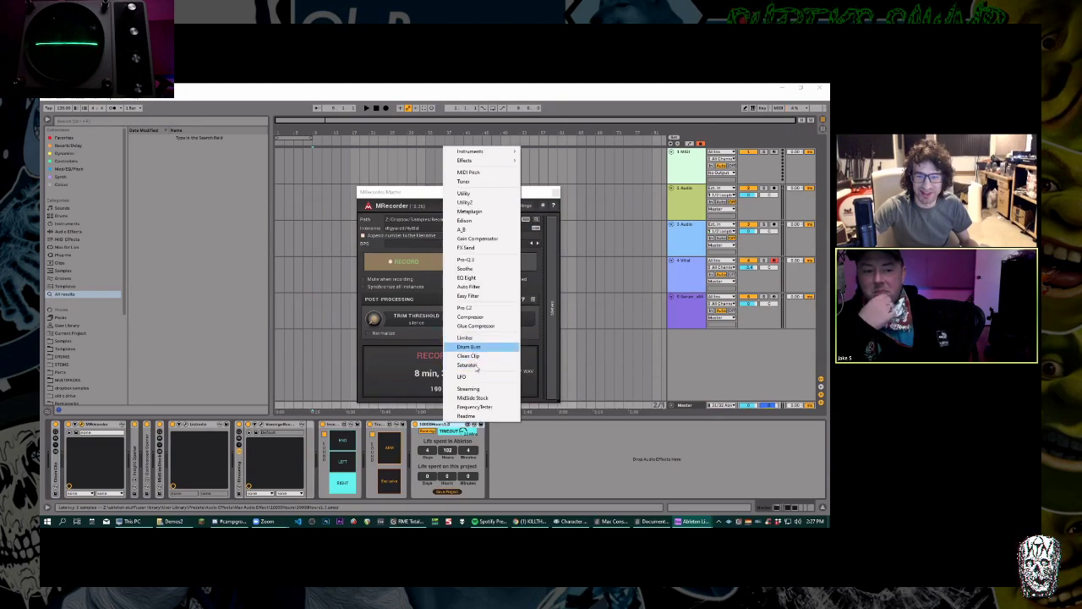
pyautogui.click(480, 195)
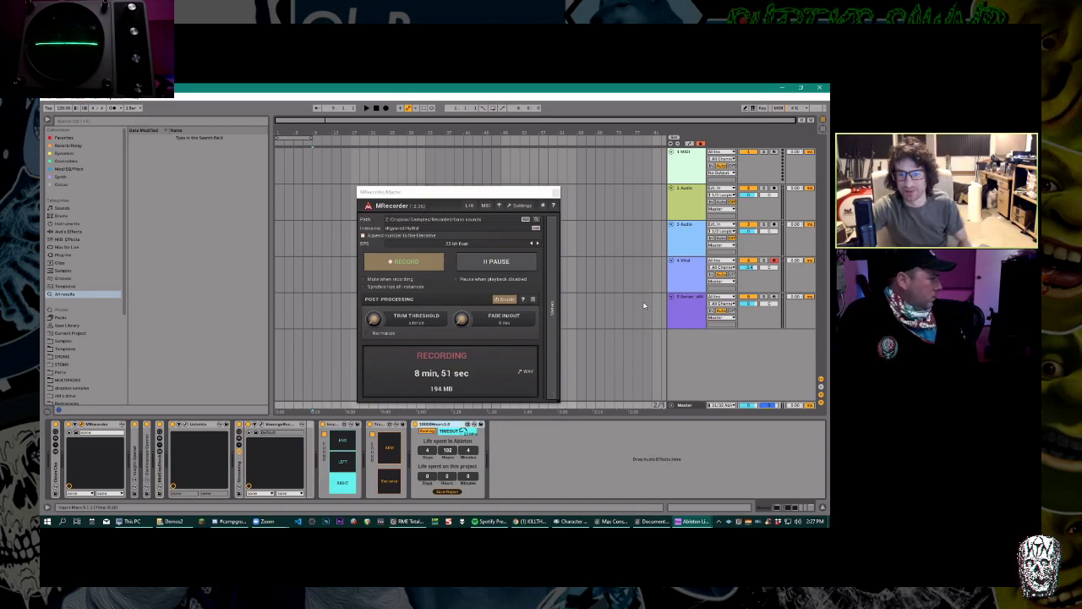
pyautogui.click(694, 289)
pyautogui.click(429, 261)
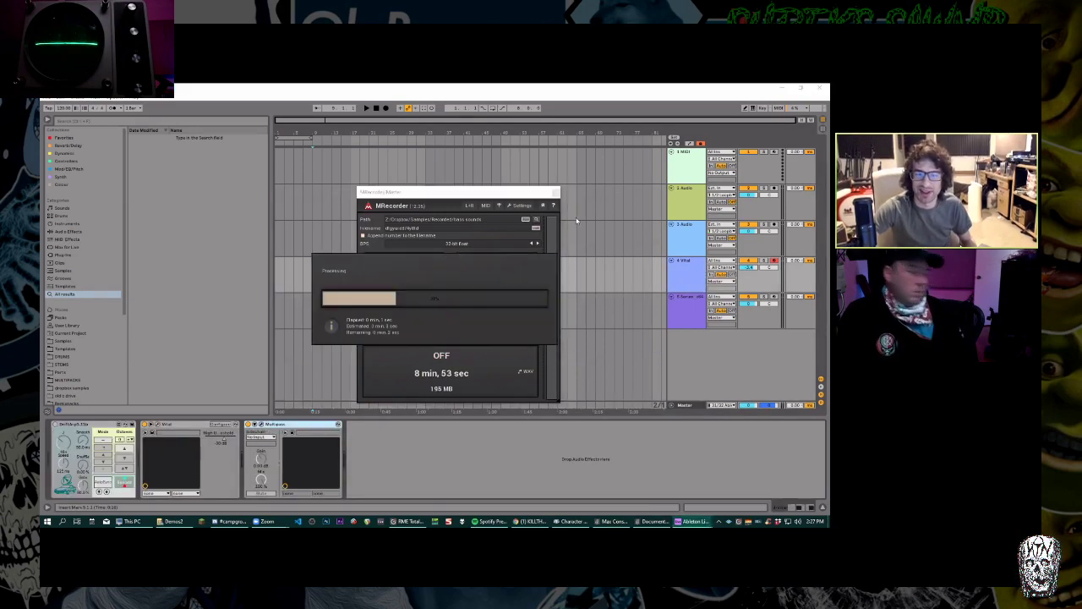
pyautogui.click(397, 298)
pyautogui.click(554, 192)
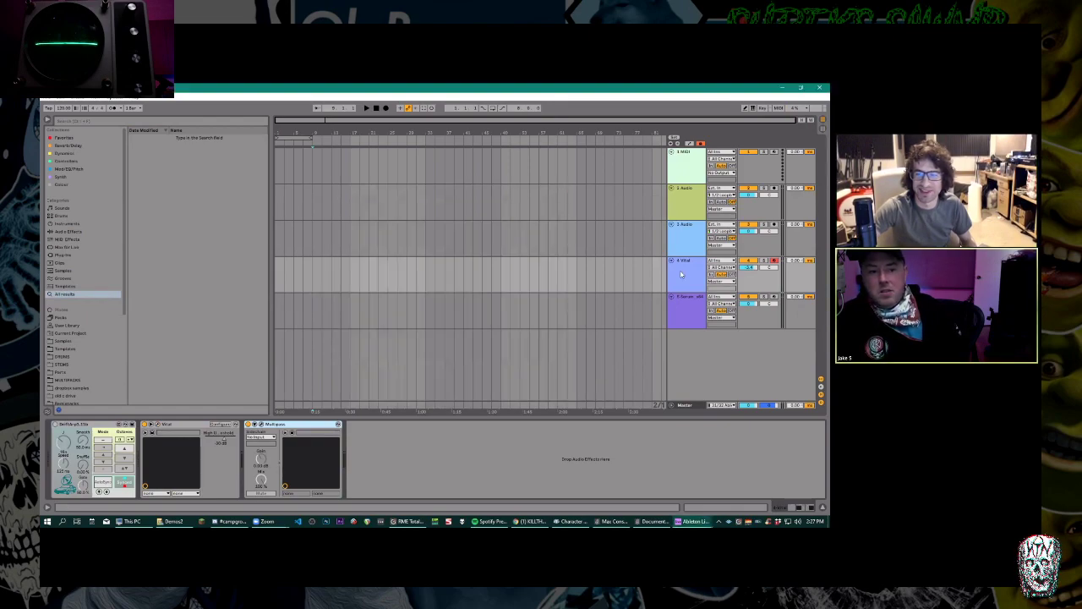
pyautogui.click(151, 423)
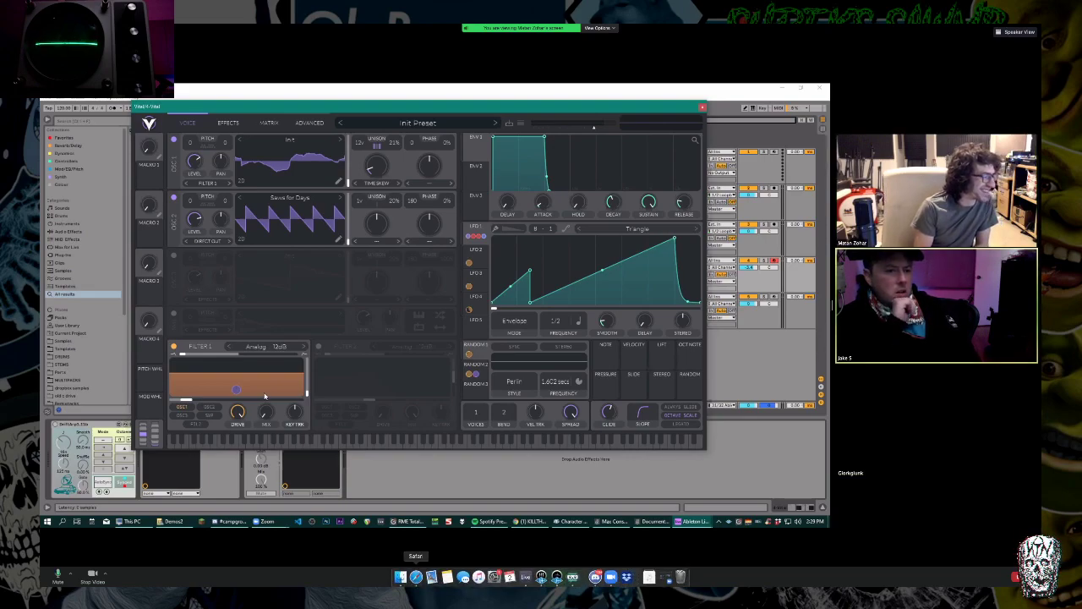
# Switch to Safari.
pyautogui.click(416, 576)
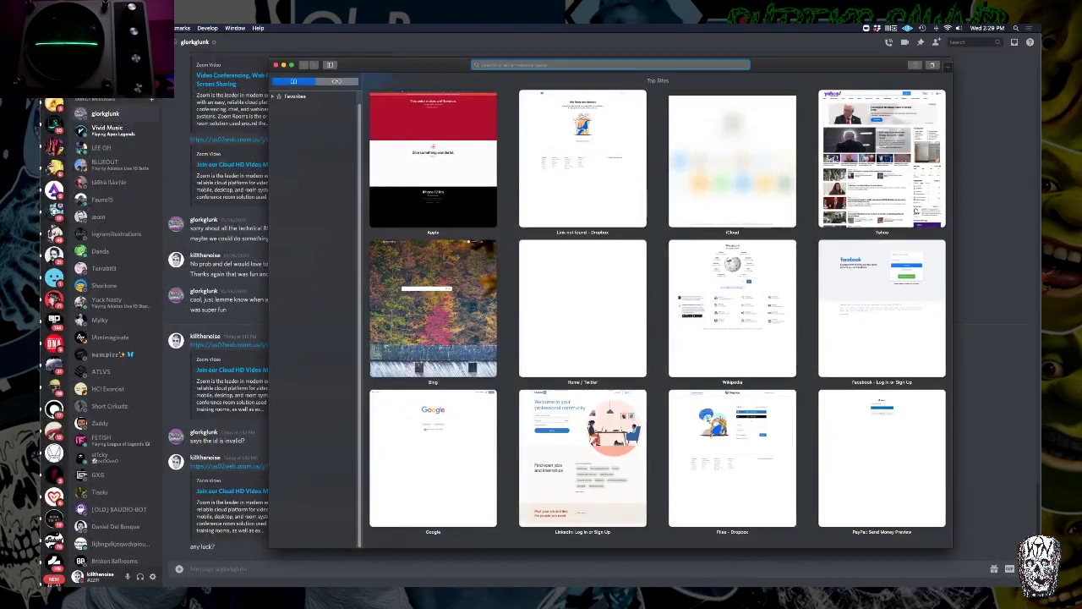
pyautogui.click(152, 27)
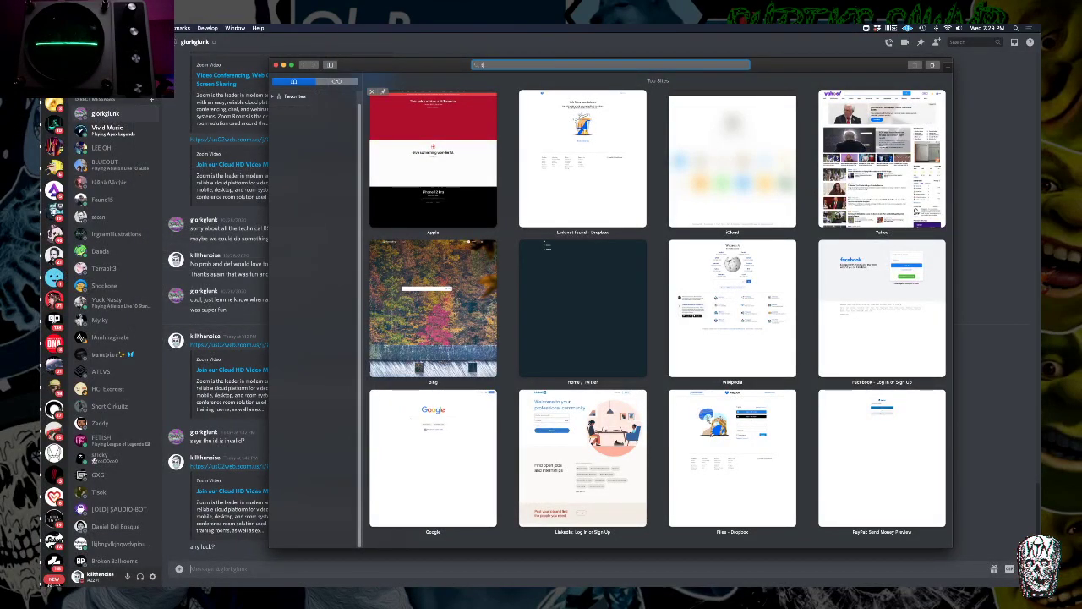
pyautogui.write('imothee chalamet')
pyautogui.press('Down')
pyautogui.press('Down')
pyautogui.press('Down')
pyautogui.press('Down')
pyautogui.press('Down')
pyautogui.press('Down')
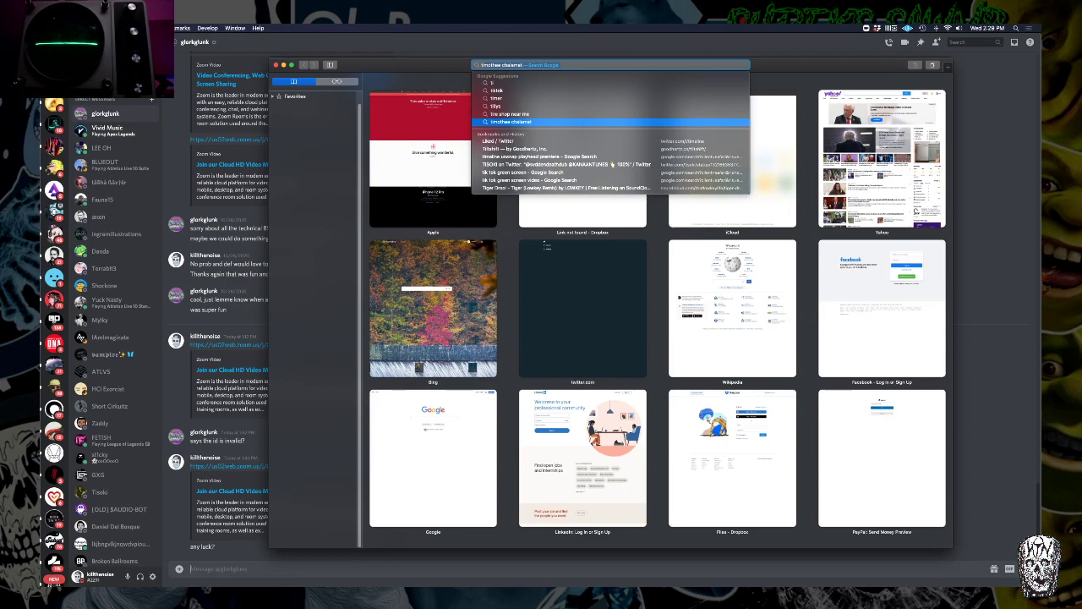
pyautogui.press('BackSpace')
pyautogui.press('Down')
pyautogui.press('Down')
pyautogui.press('Down')
pyautogui.press('Escape')
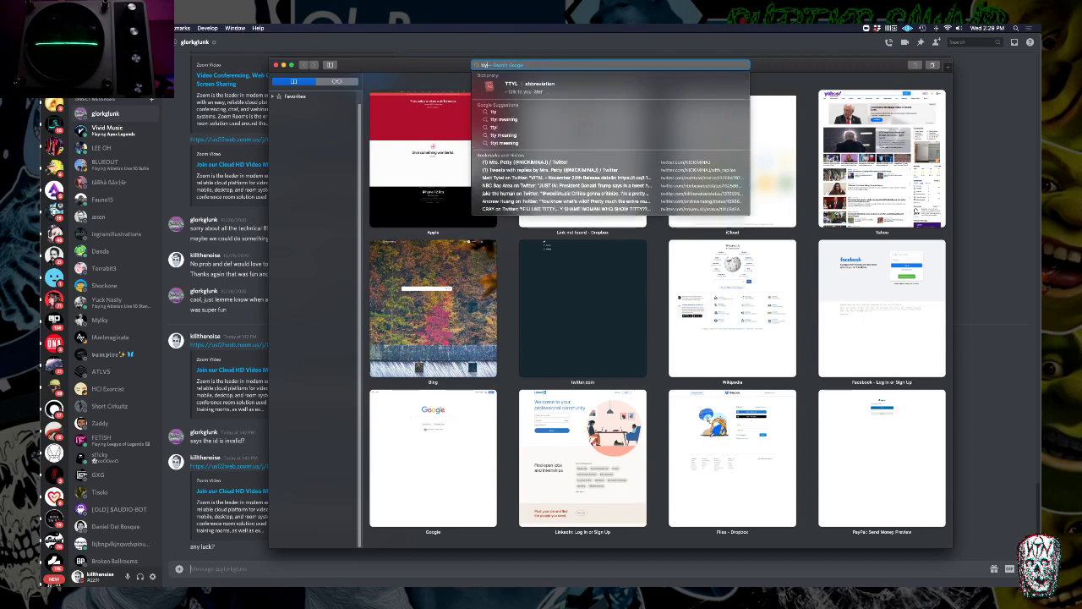
pyautogui.press('Escape')
# Open vital.audio and show the Get Vital section with its pricing plans.
pyautogui.write('vital.audio')
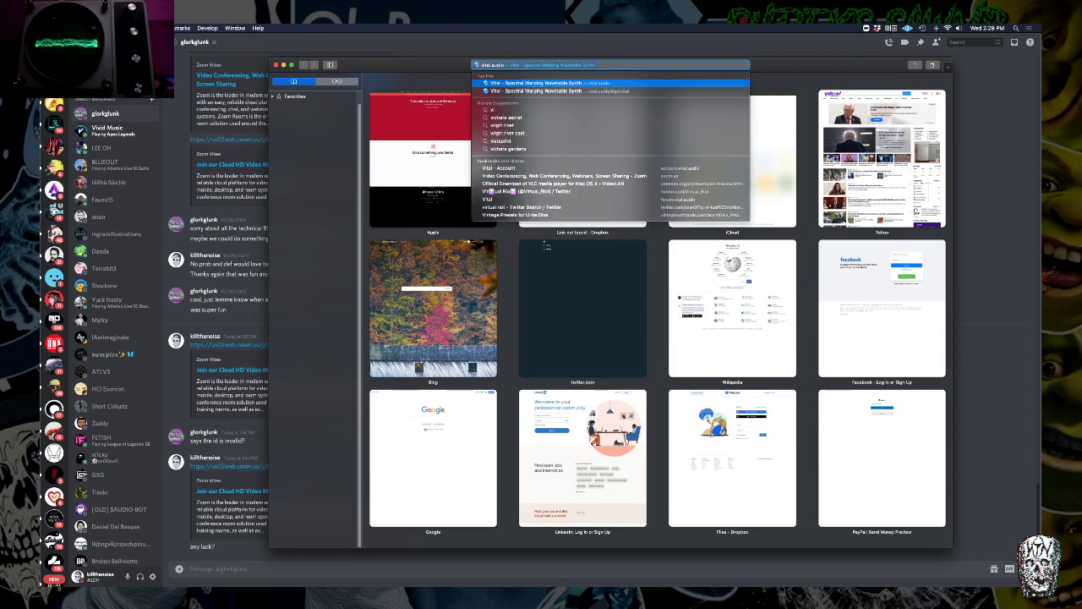
pyautogui.press('Return')
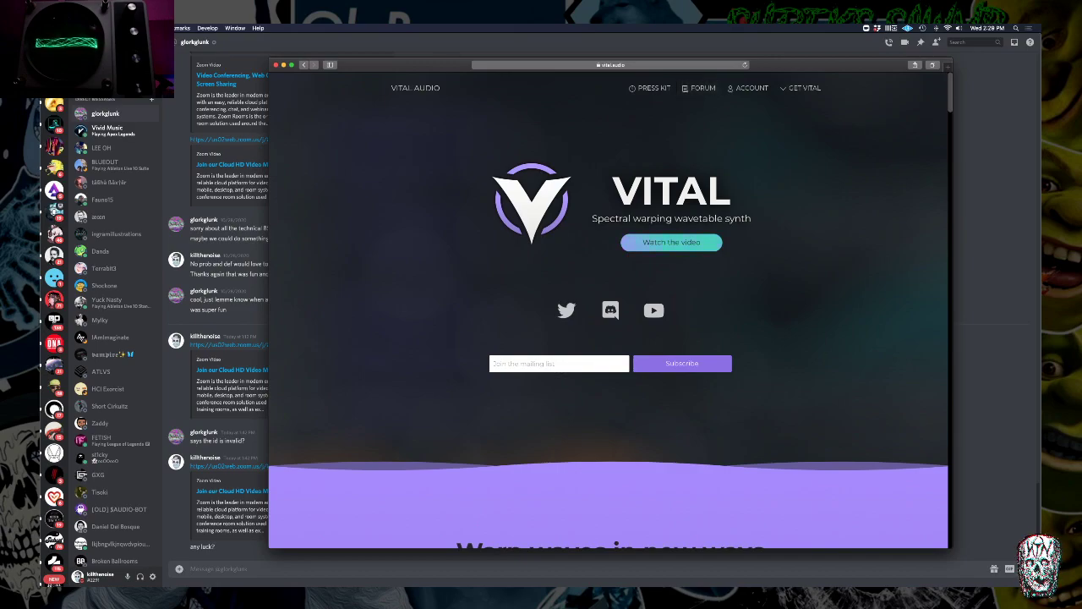
pyautogui.click(650, 87)
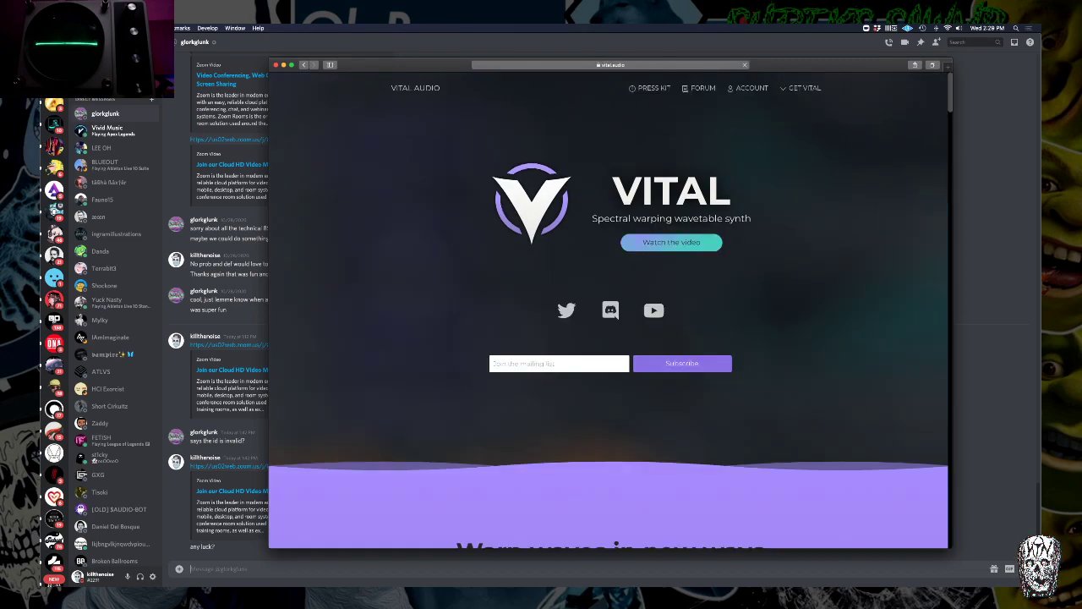
pyautogui.click(801, 84)
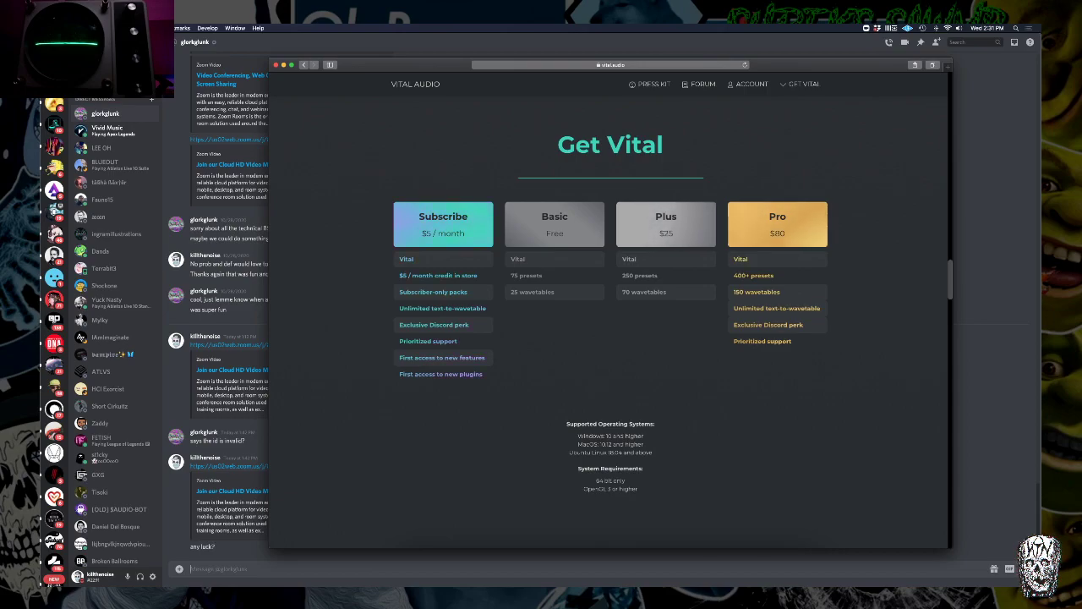
# Return to the Zoom meeting's shared screen by way of Ableton Live and shrink the Vital window.
pyautogui.moveTo(595, 584)
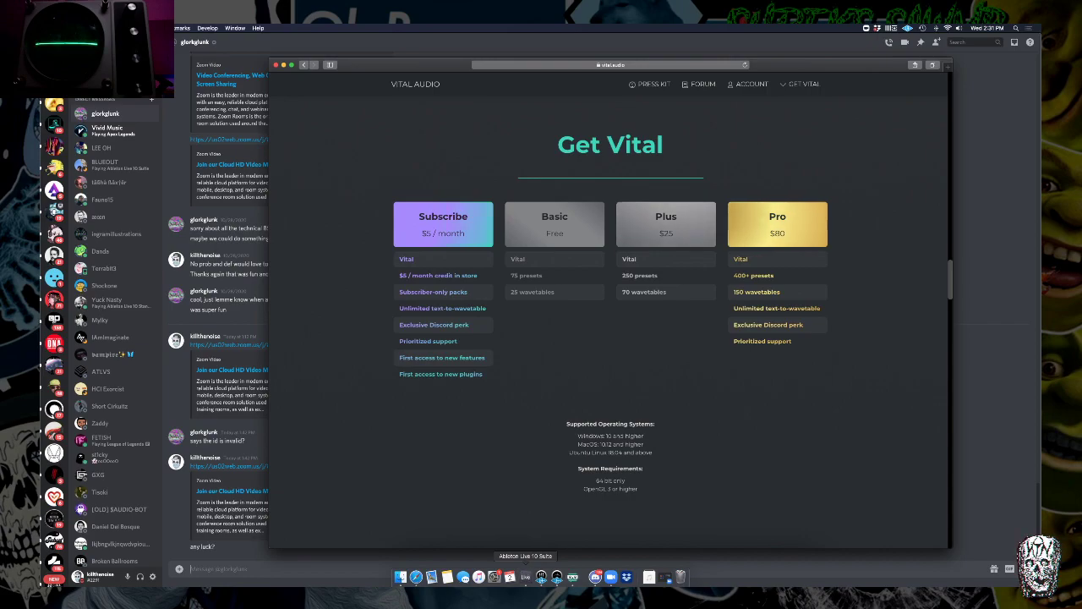
pyautogui.click(525, 577)
pyautogui.moveTo(595, 580)
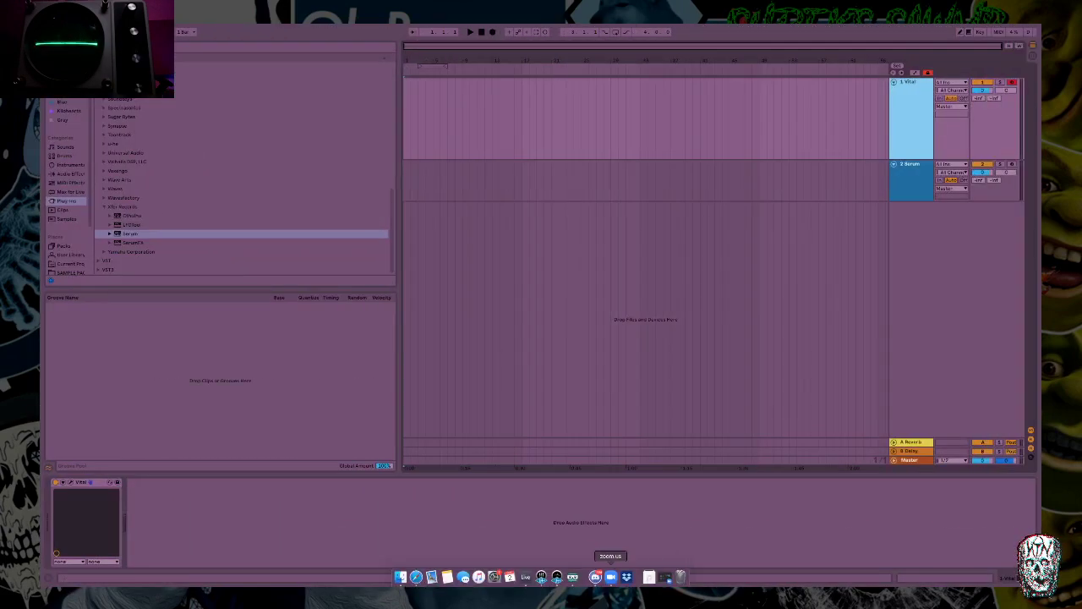
pyautogui.click(595, 576)
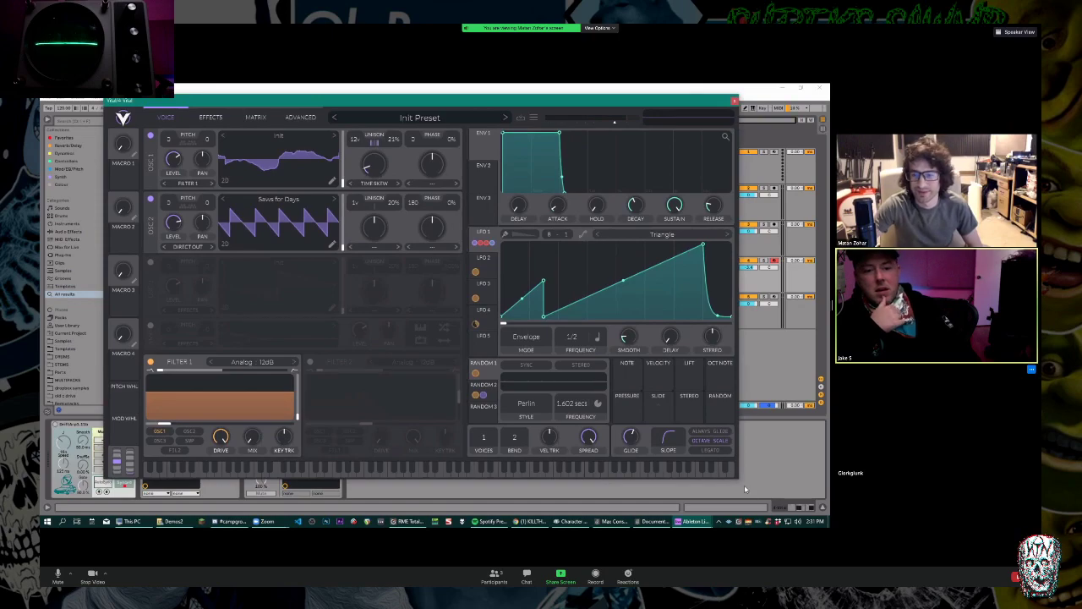
pyautogui.moveTo(735, 476); pyautogui.dragTo(705, 459)
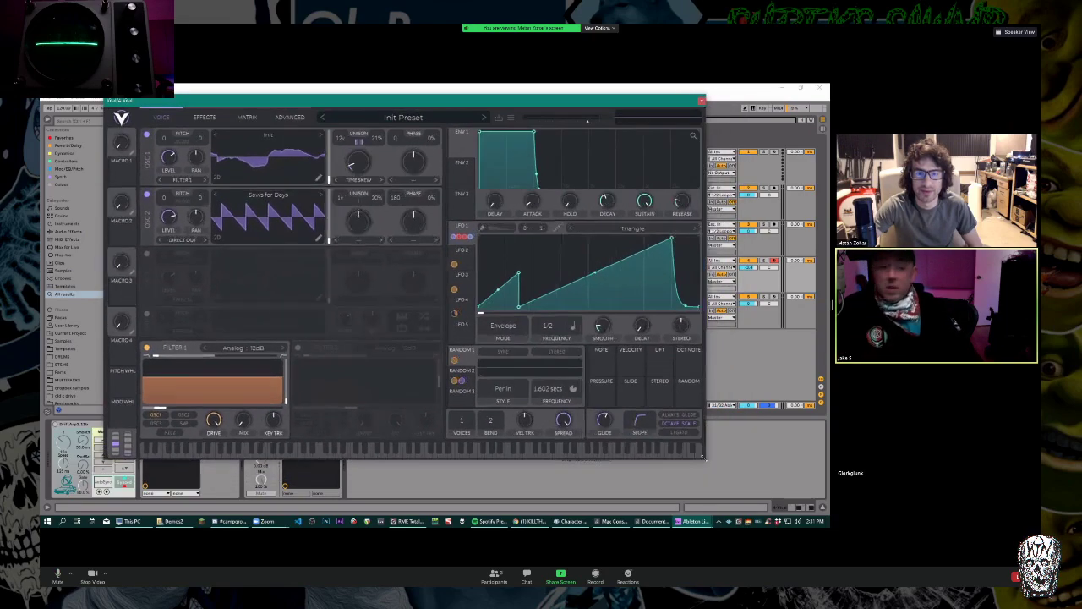
# Look through Vital's Advanced, Voice, Effects and Matrix pages, trying the modulation wheel along the way.
pyautogui.click(291, 118)
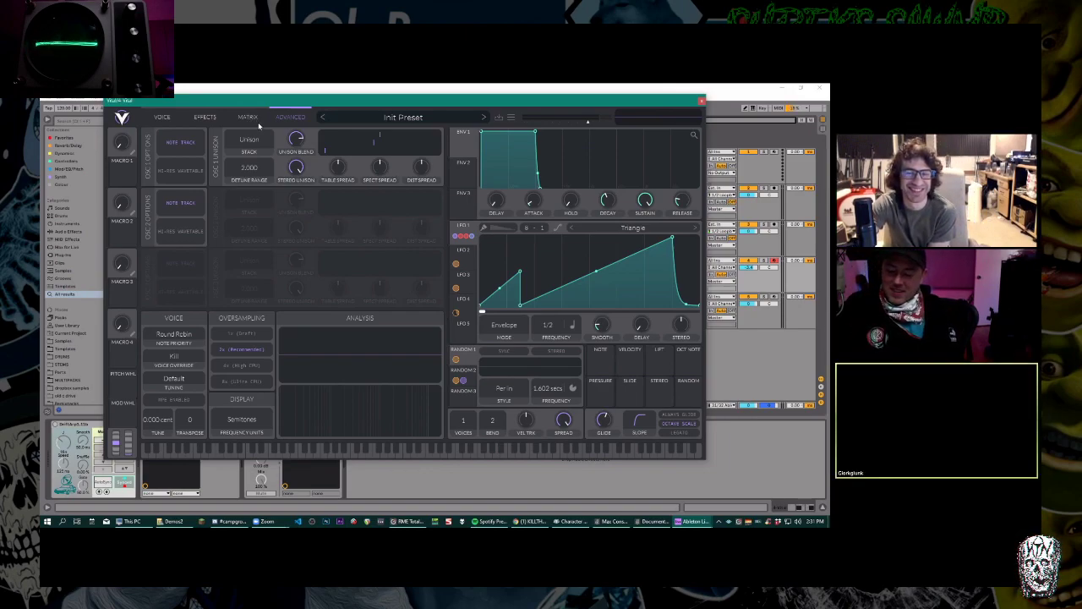
pyautogui.click(250, 117)
pyautogui.click(205, 118)
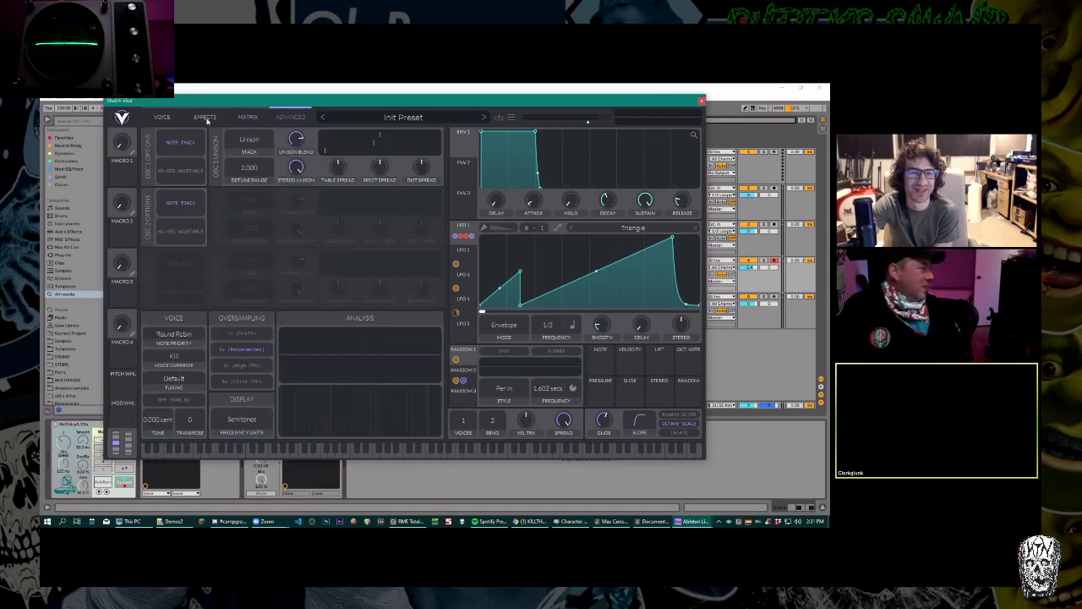
pyautogui.click(172, 118)
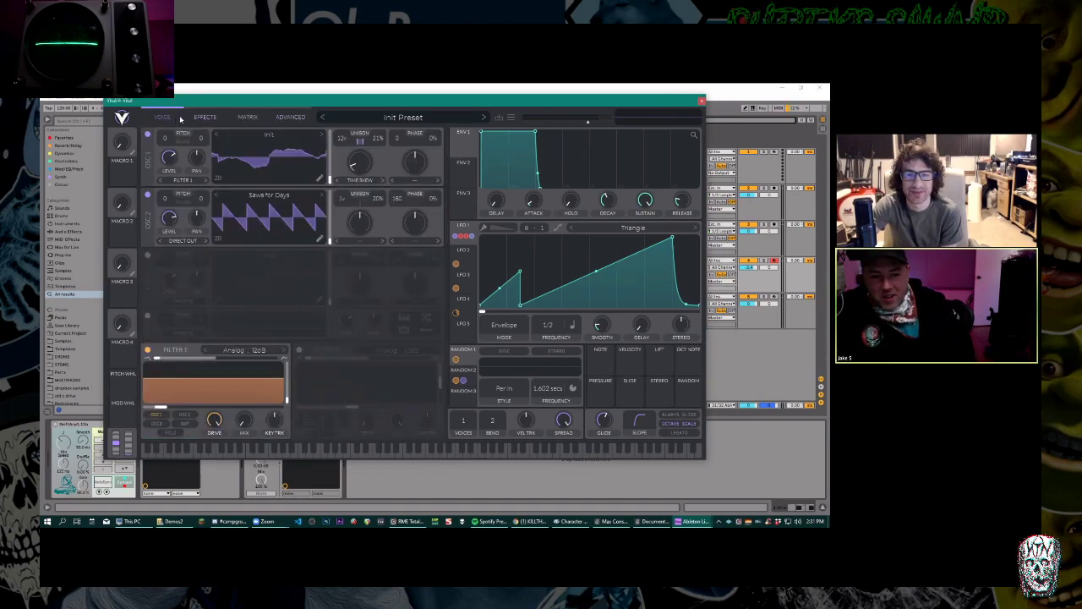
pyautogui.click(195, 119)
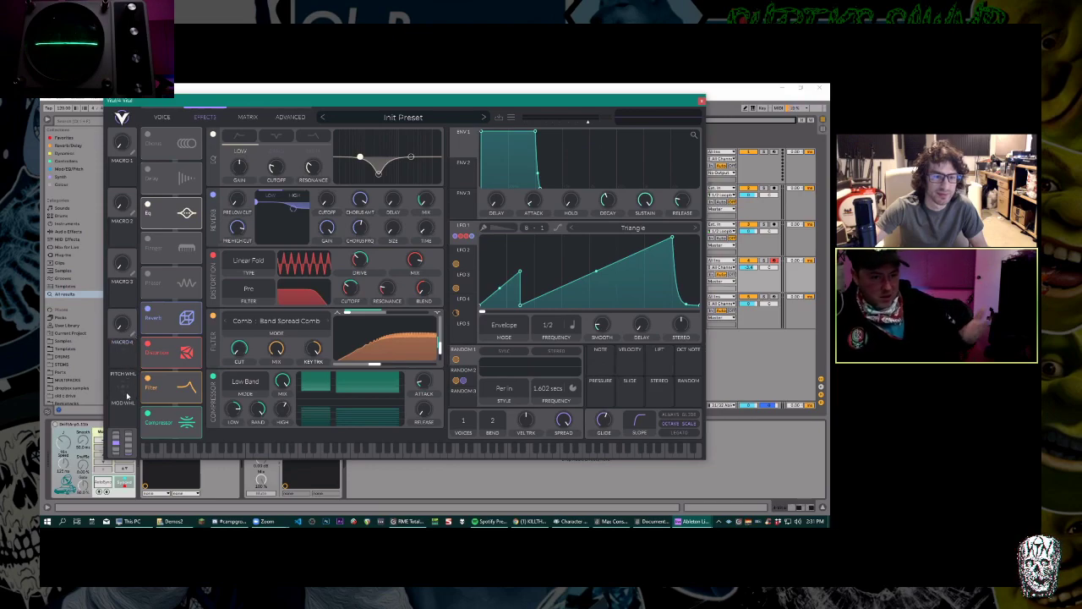
pyautogui.moveTo(130, 450)
pyautogui.mouseDown()
pyautogui.moveTo(133, 393)
pyautogui.moveTo(128, 457)
pyautogui.mouseUp()
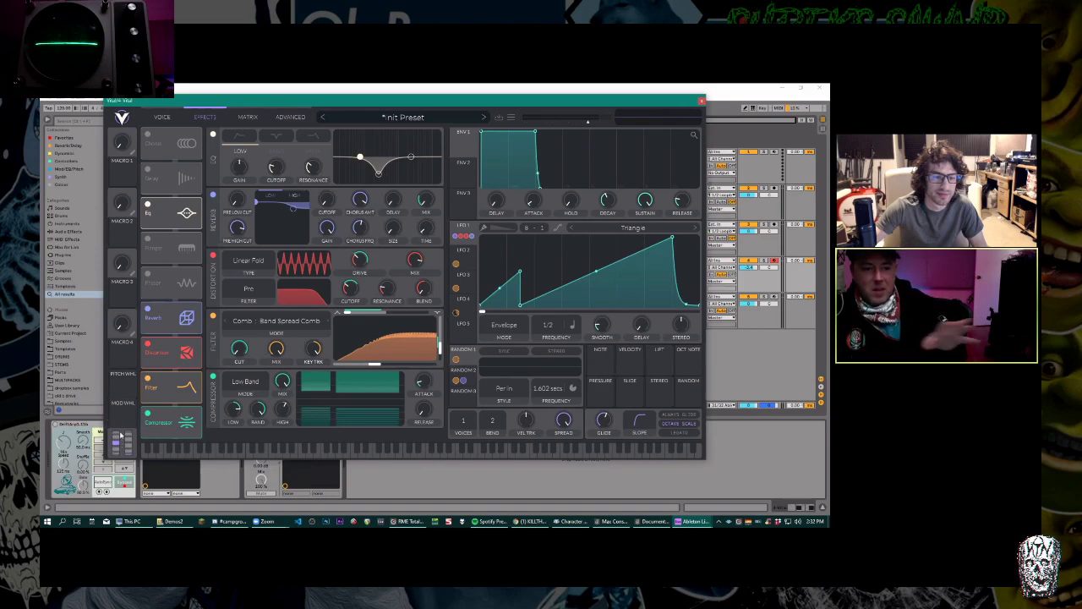
pyautogui.click(179, 116)
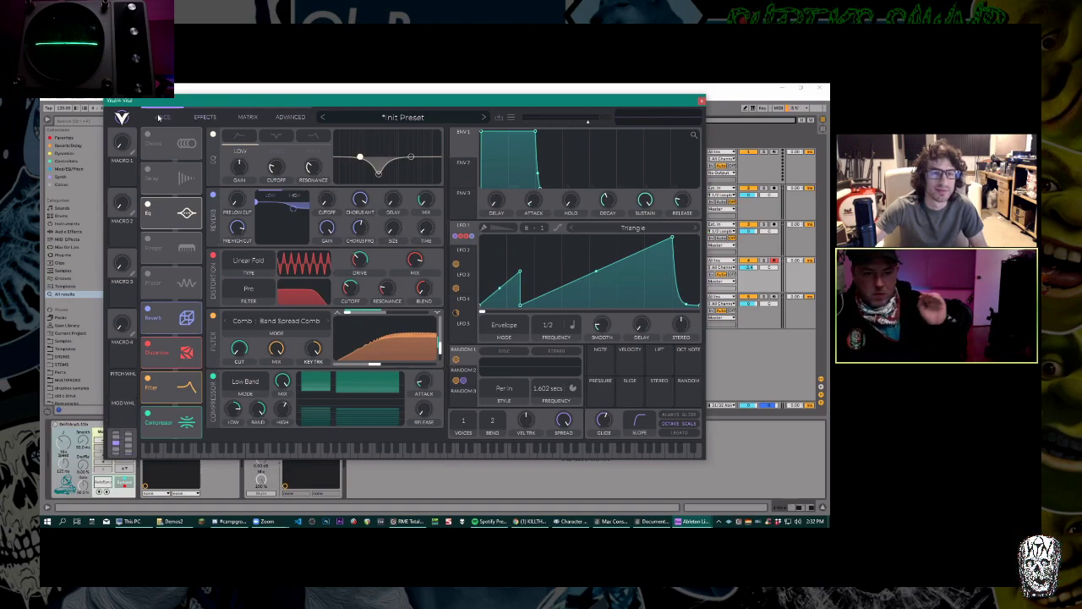
pyautogui.click(248, 117)
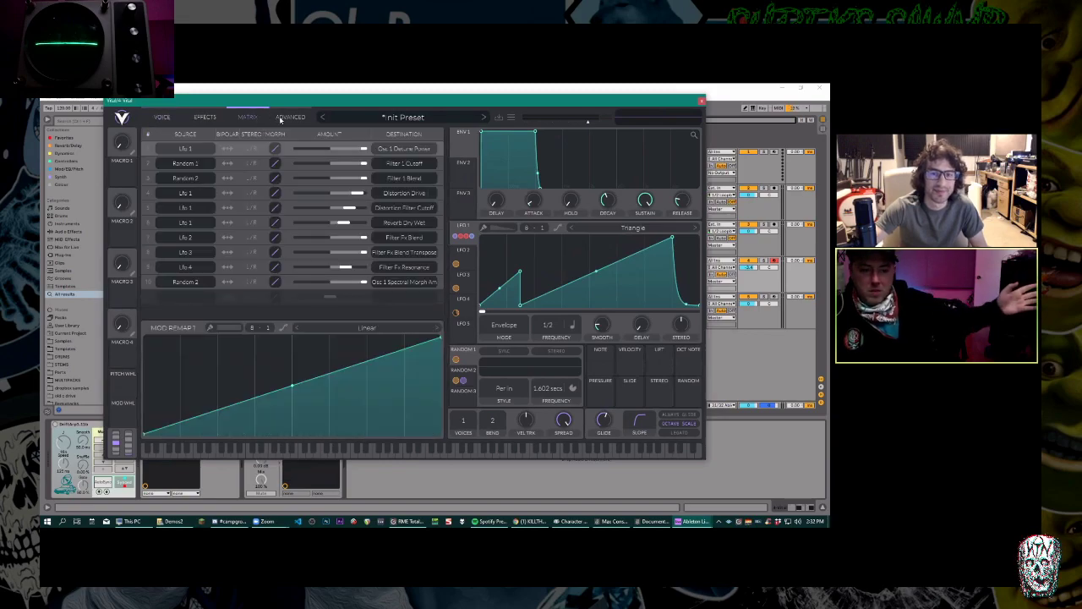
# Check the frequency unit choices on Vital's Advanced page, keeping Semitones, and adjust the Vital track's volume.
pyautogui.click(281, 117)
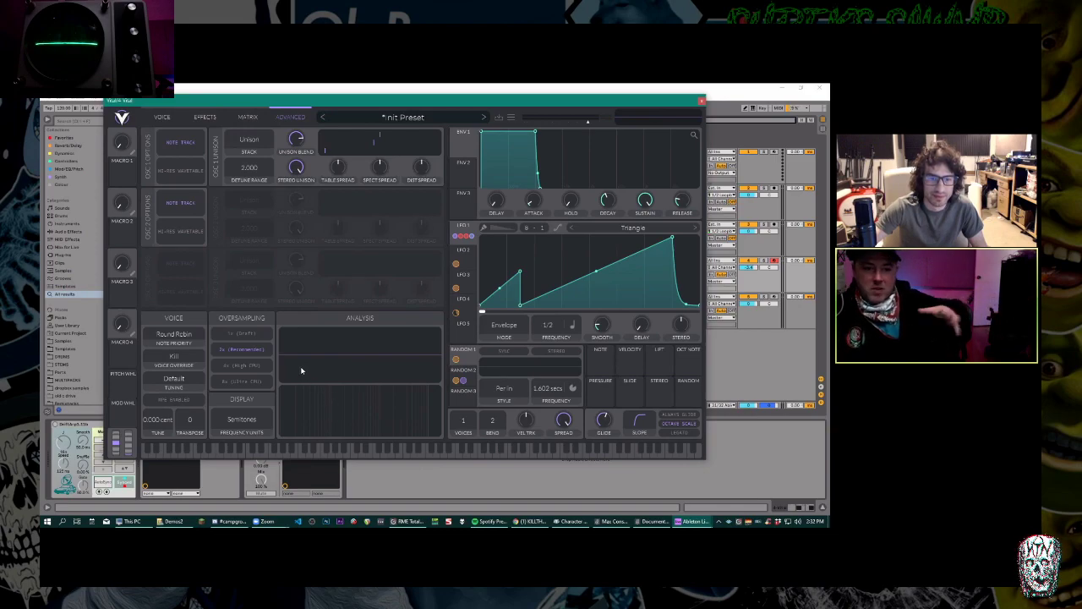
pyautogui.click(243, 419)
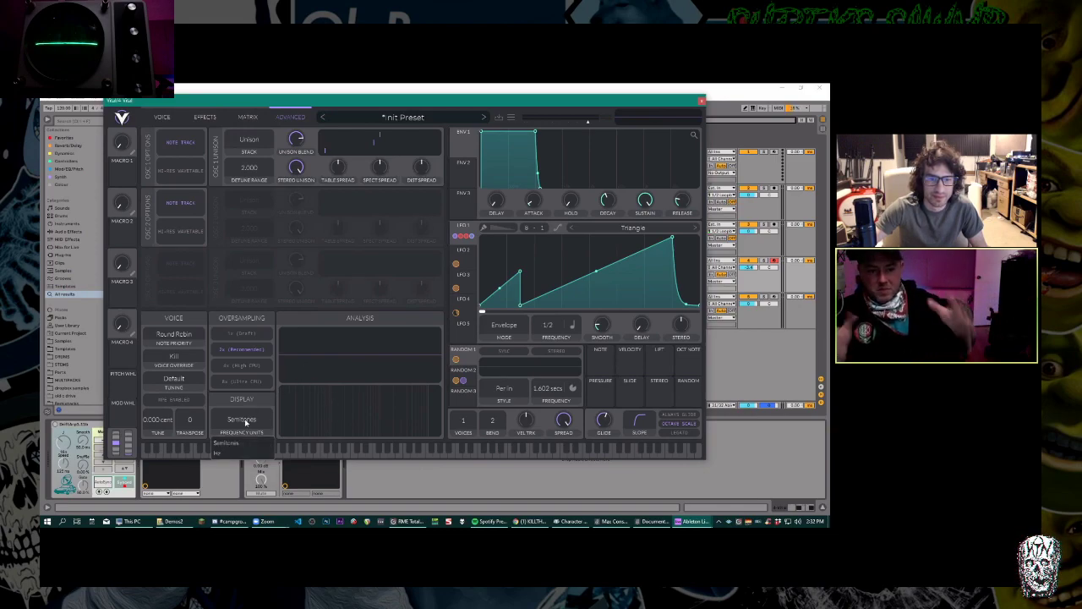
pyautogui.click(299, 399)
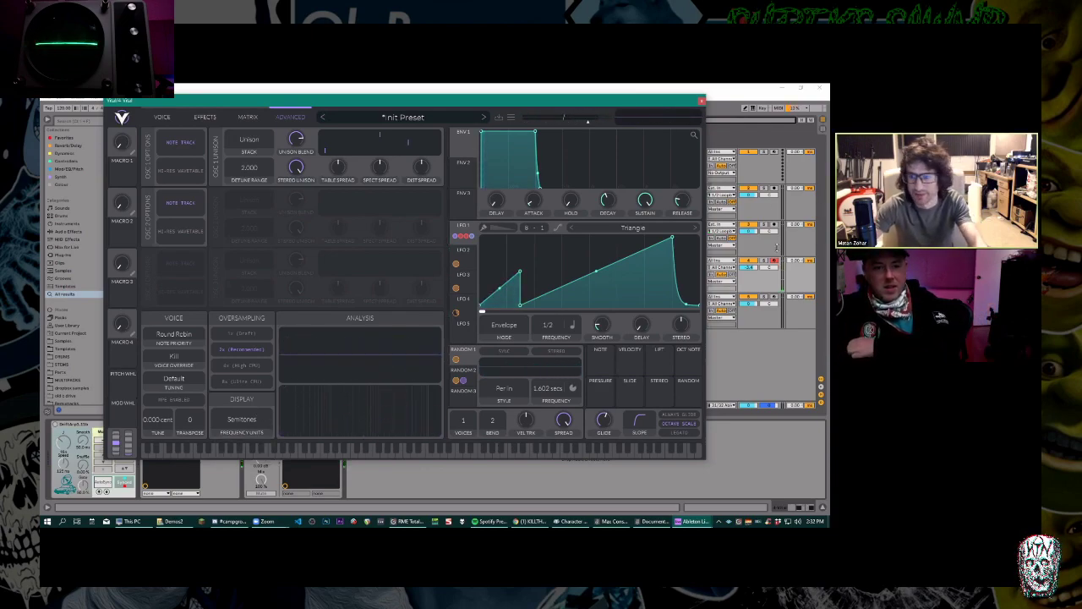
pyautogui.click(792, 243)
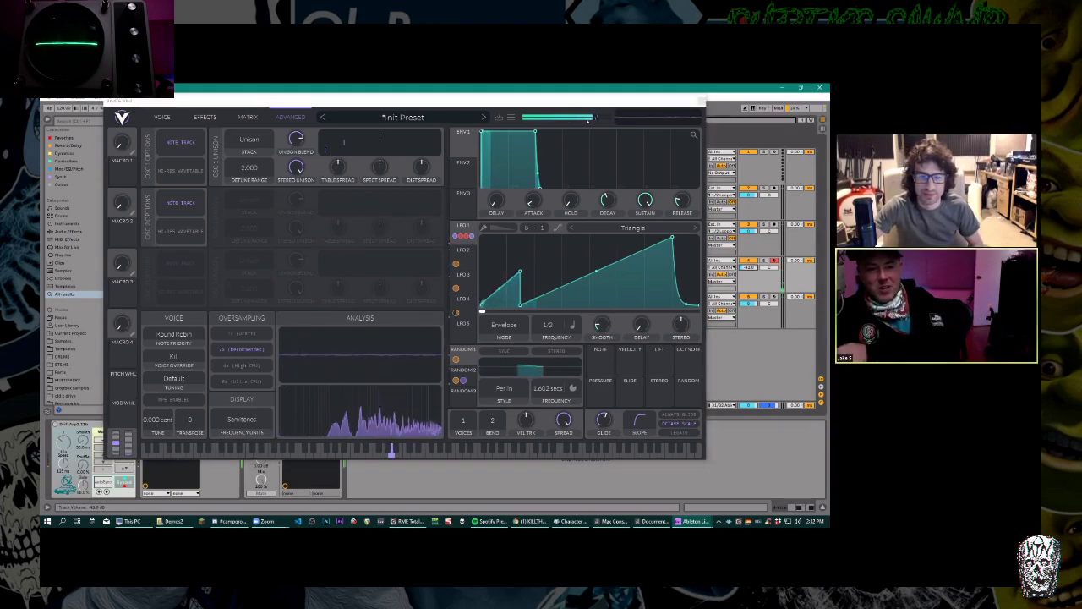
pyautogui.click(242, 421)
pyautogui.click(236, 452)
pyautogui.click(249, 444)
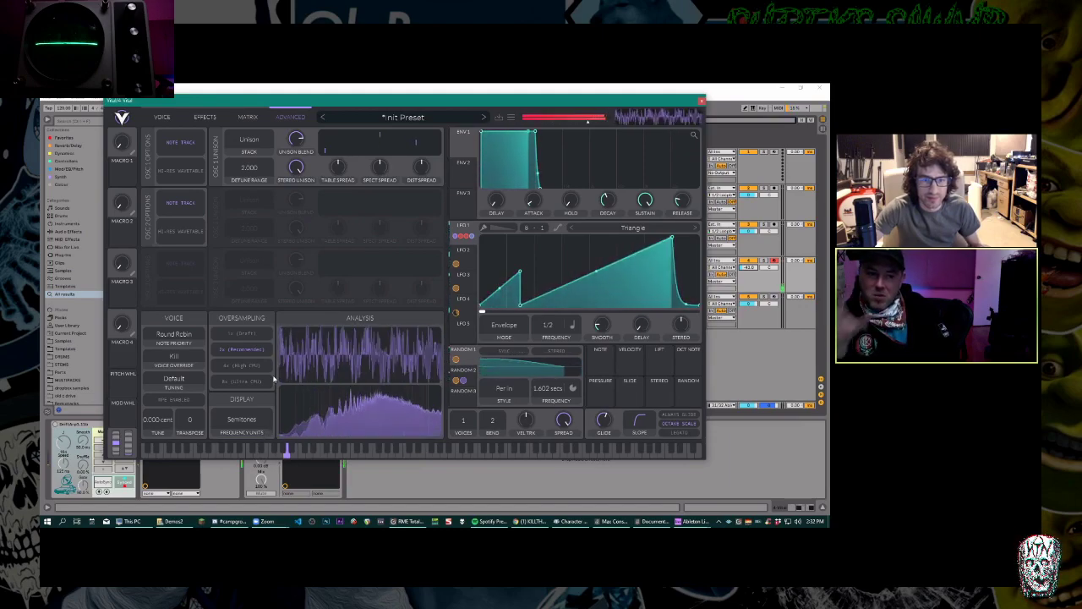
# Set Vital's oversampling to 4x (High CPU) and return to the Voice page.
pyautogui.click(245, 365)
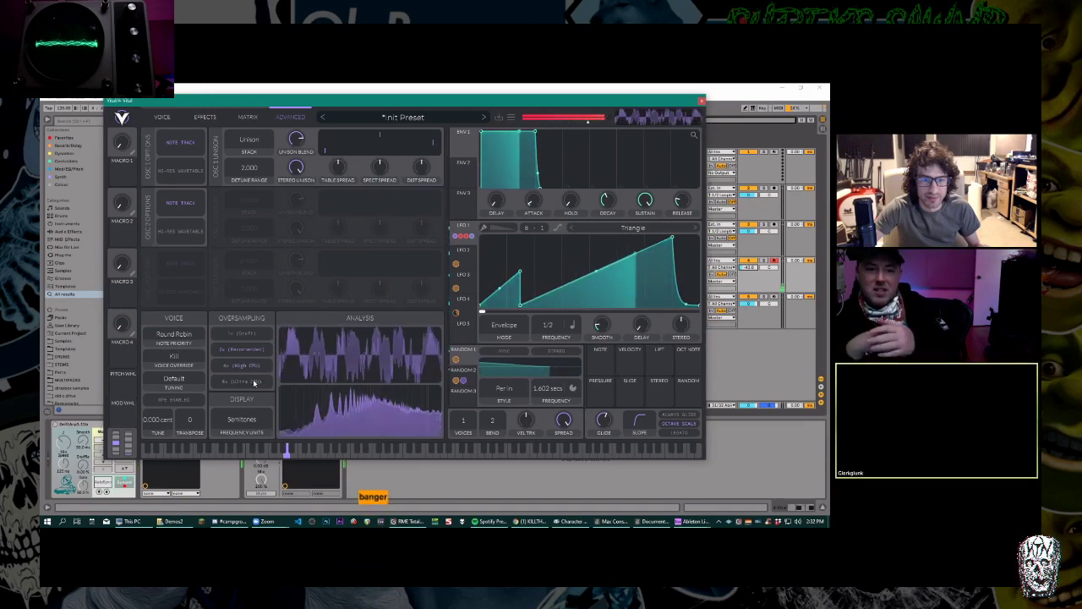
pyautogui.click(253, 381)
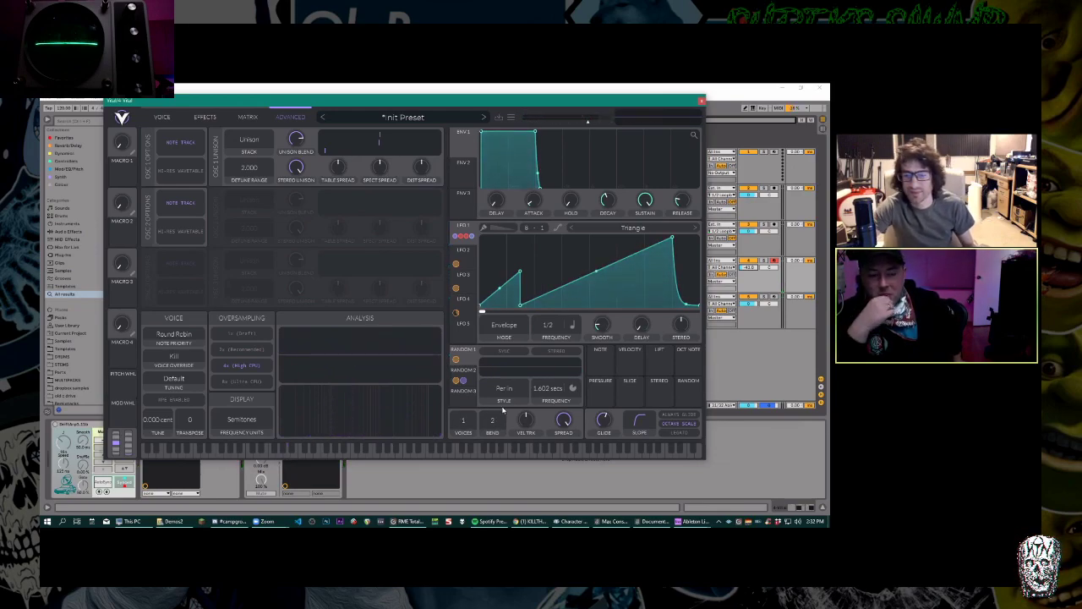
pyautogui.click(157, 117)
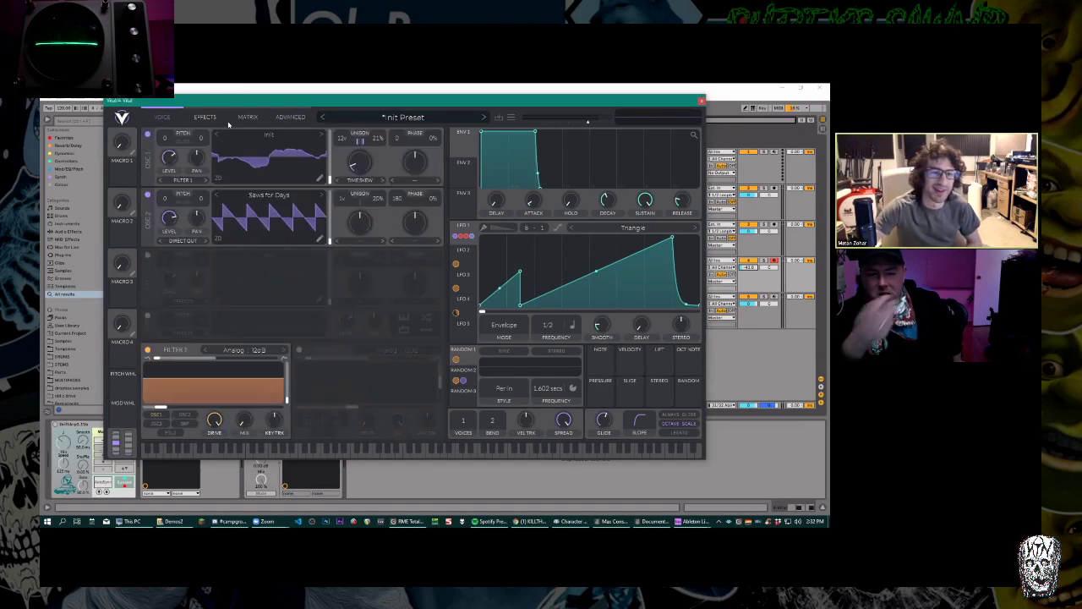
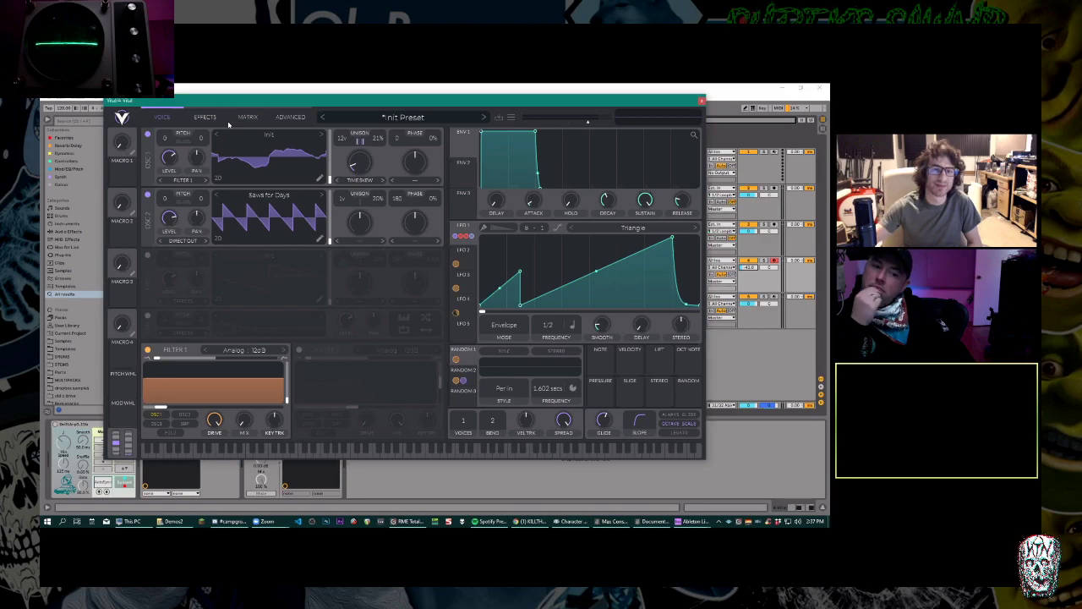
# Try low and high Time Skew spectral morph amounts on oscillator 1 and look through the available morph types.
pyautogui.click(360, 180)
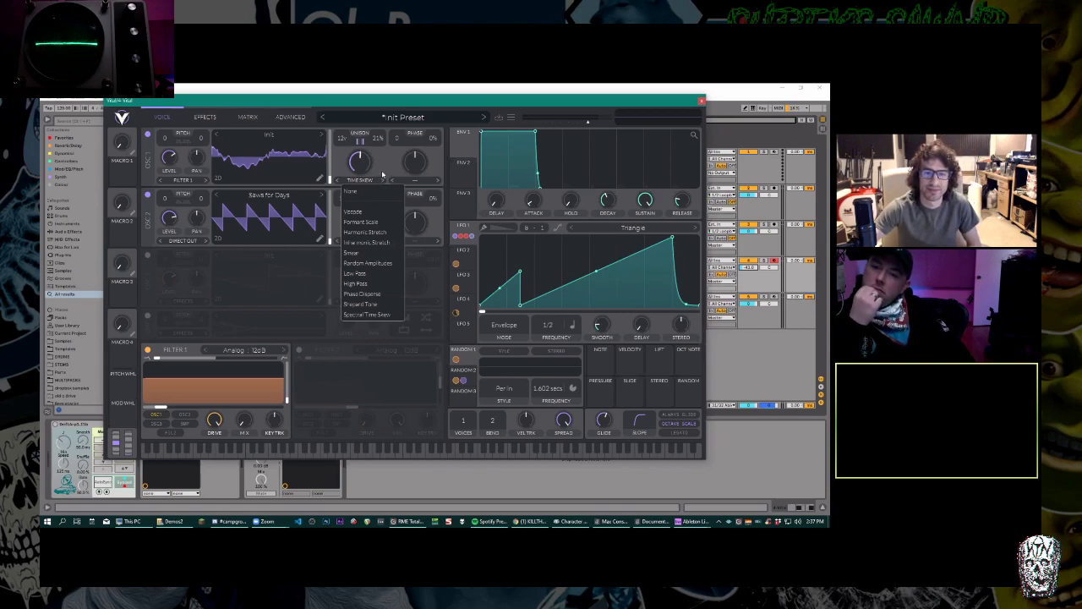
pyautogui.click(384, 172)
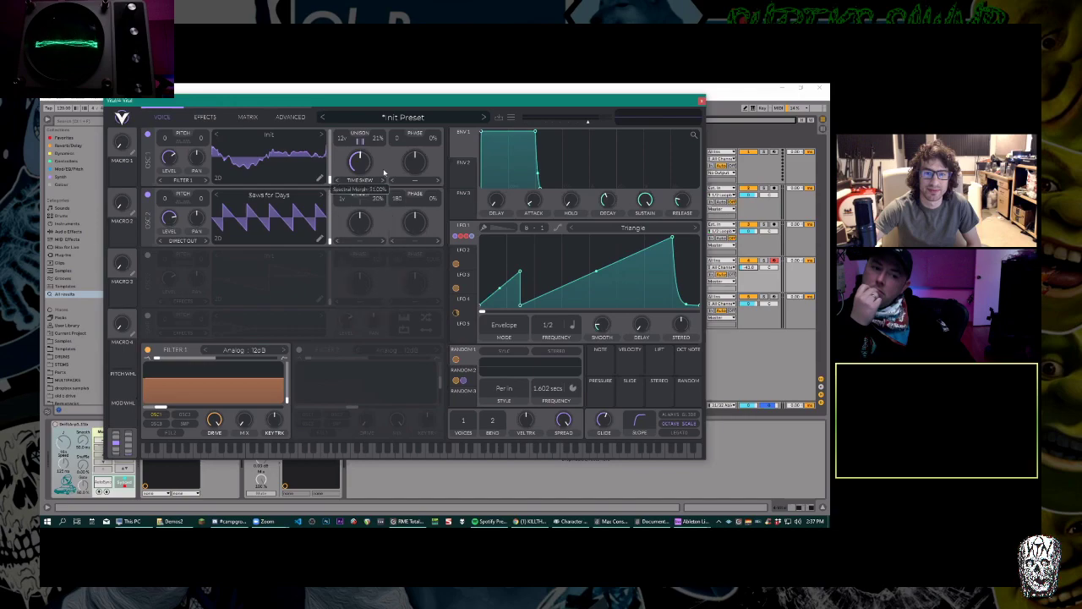
pyautogui.moveTo(357, 167); pyautogui.dragTo(384, 223)
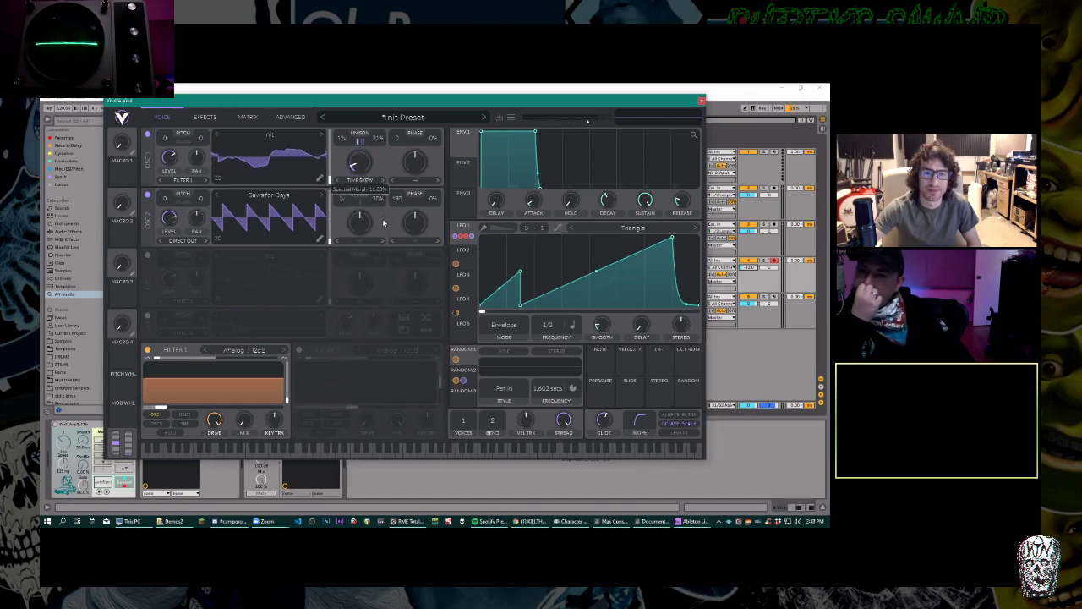
pyautogui.moveTo(382, 152); pyautogui.dragTo(390, 212)
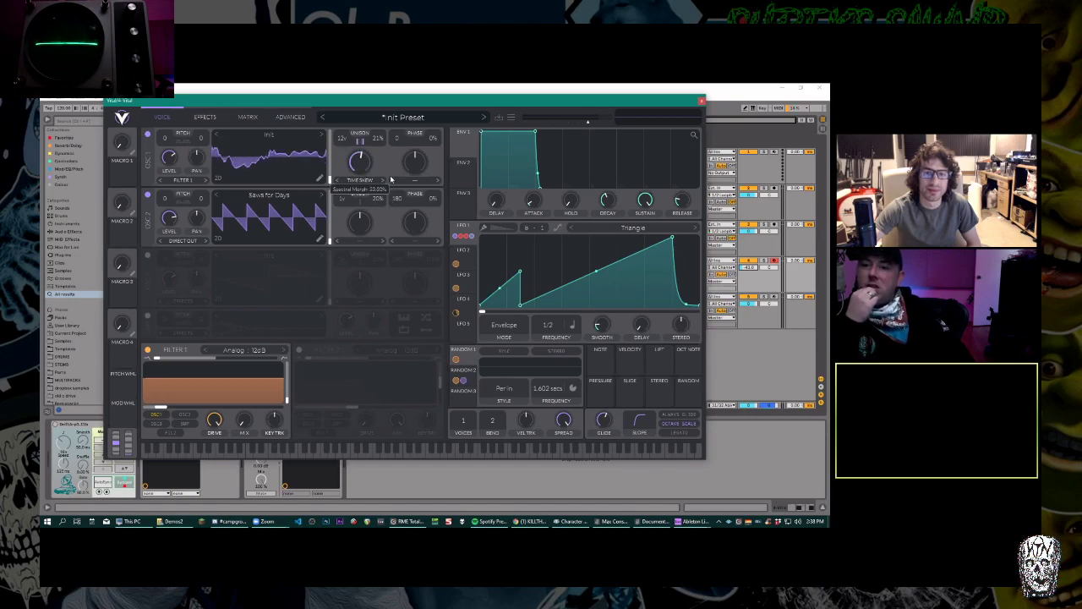
pyautogui.moveTo(363, 173); pyautogui.dragTo(376, 159)
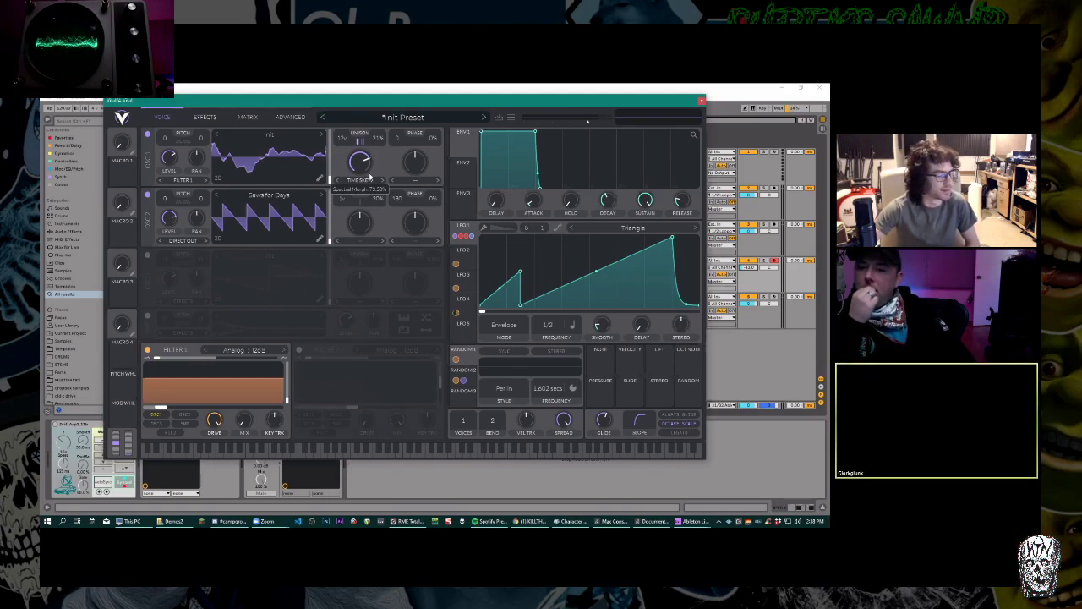
pyautogui.click(366, 181)
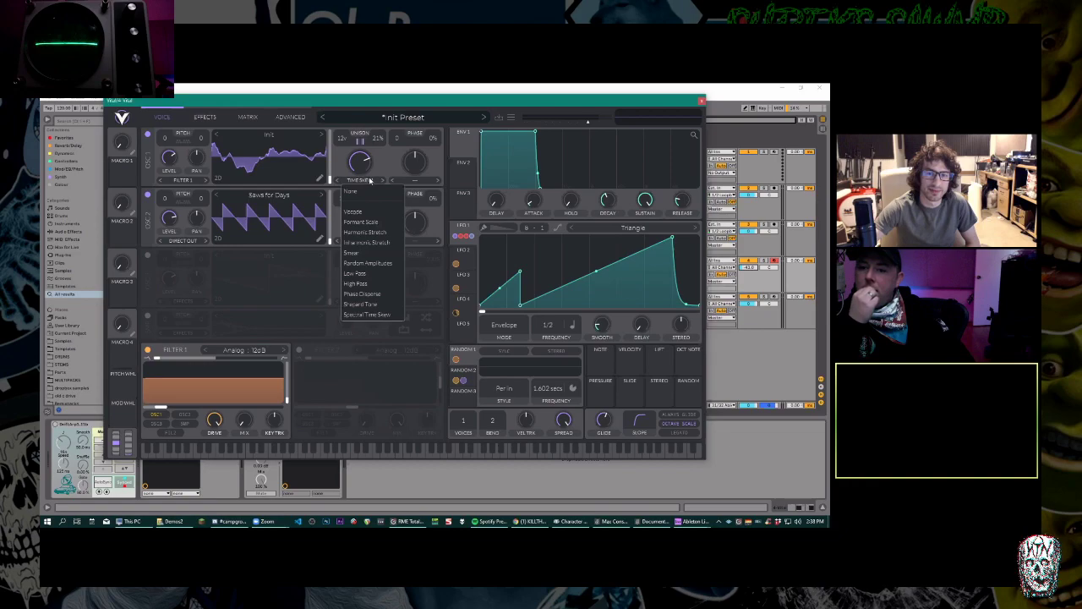
pyautogui.click(365, 180)
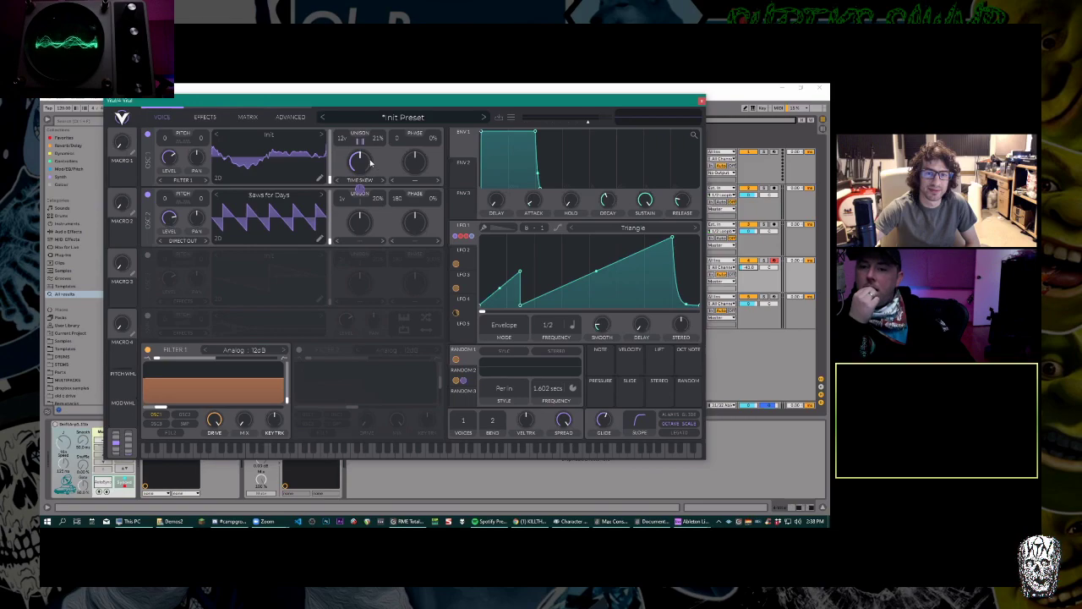
# Switch oscillator 1's spectral morph to Harmonic Stretch and sweep its amount up and down.
pyautogui.click(368, 181)
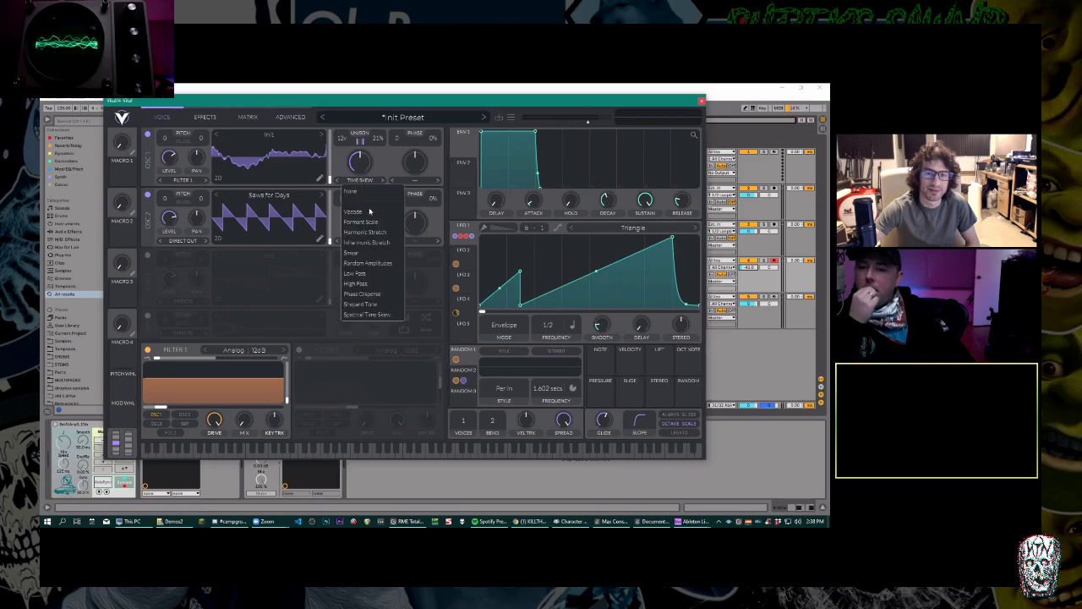
pyautogui.click(386, 232)
pyautogui.moveTo(363, 165); pyautogui.dragTo(372, 117)
pyautogui.moveTo(361, 162); pyautogui.dragTo(364, 193)
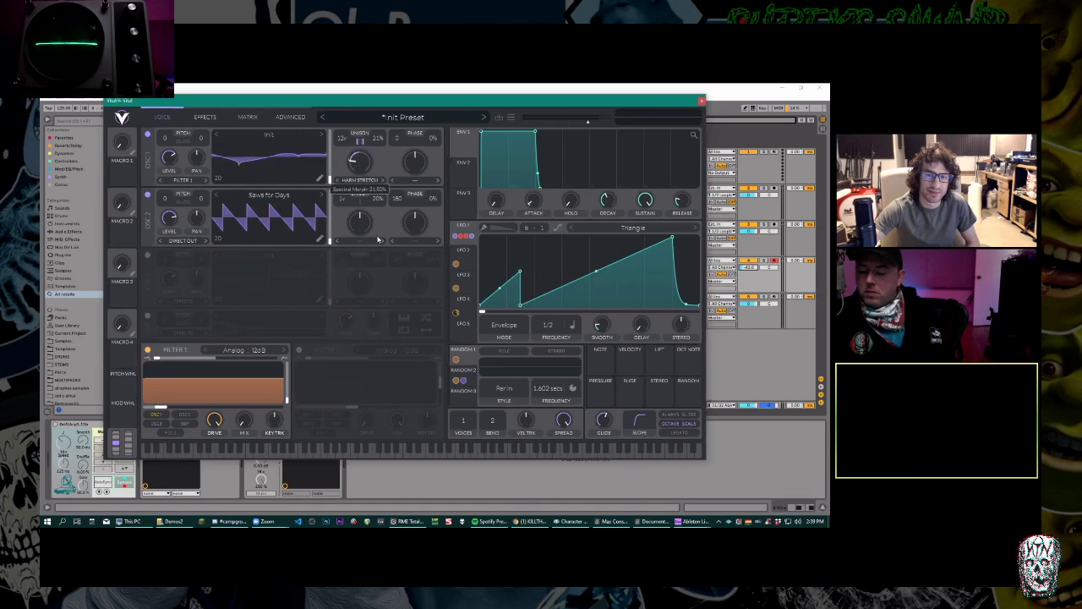
pyautogui.moveTo(388, 226)
pyautogui.mouseDown()
pyautogui.moveTo(390, 205)
pyautogui.moveTo(393, 243)
pyautogui.mouseUp()
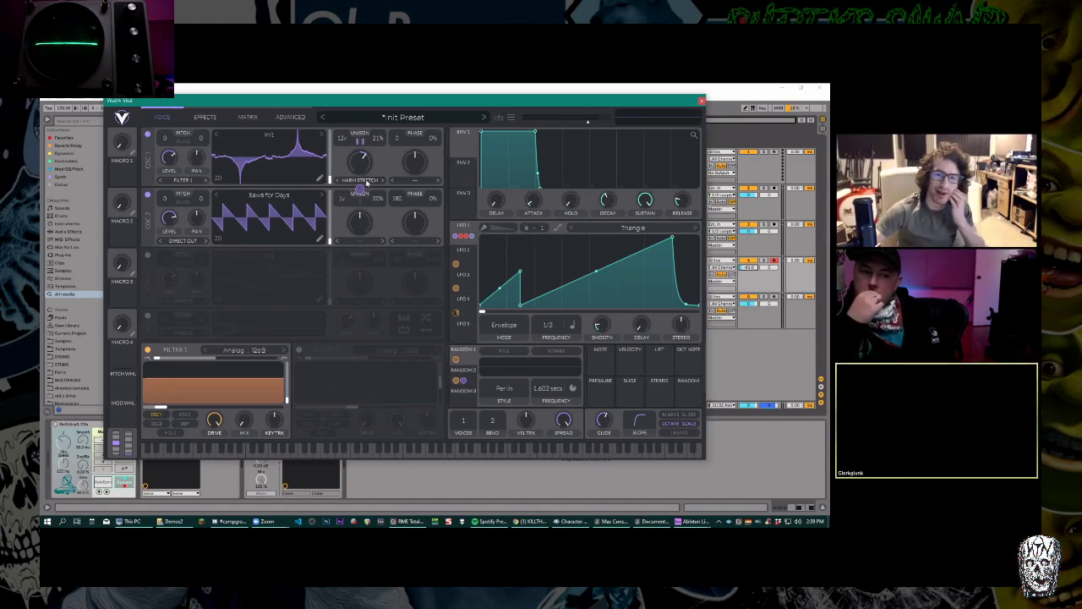
# Compare oscillator 1's spectral morph types, keep Harmonic Stretch and turn its amount up high.
pyautogui.click(369, 180)
pyautogui.click(381, 158)
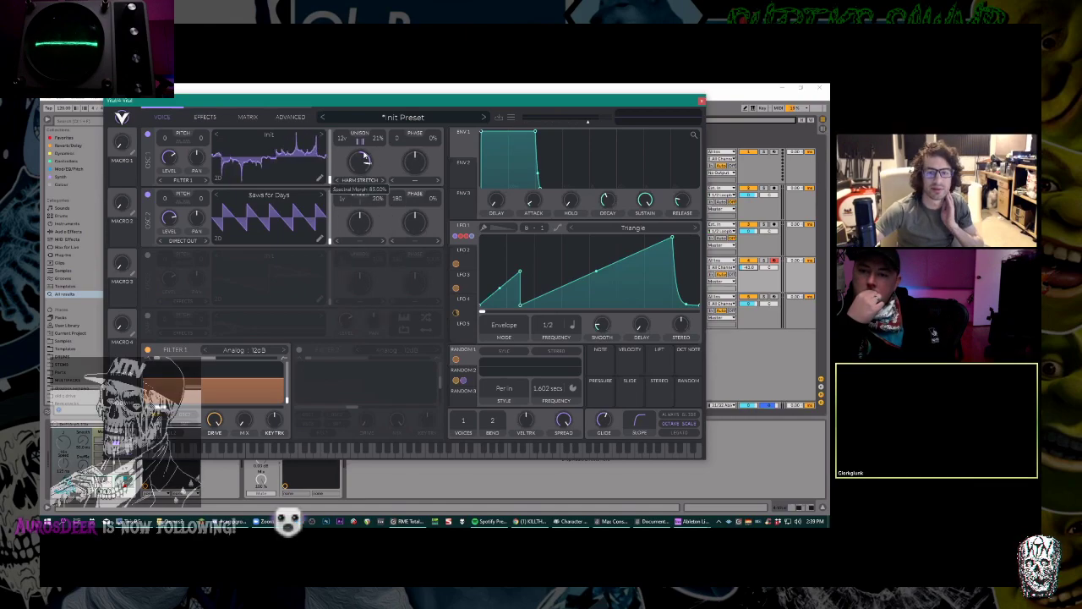
pyautogui.click(360, 180)
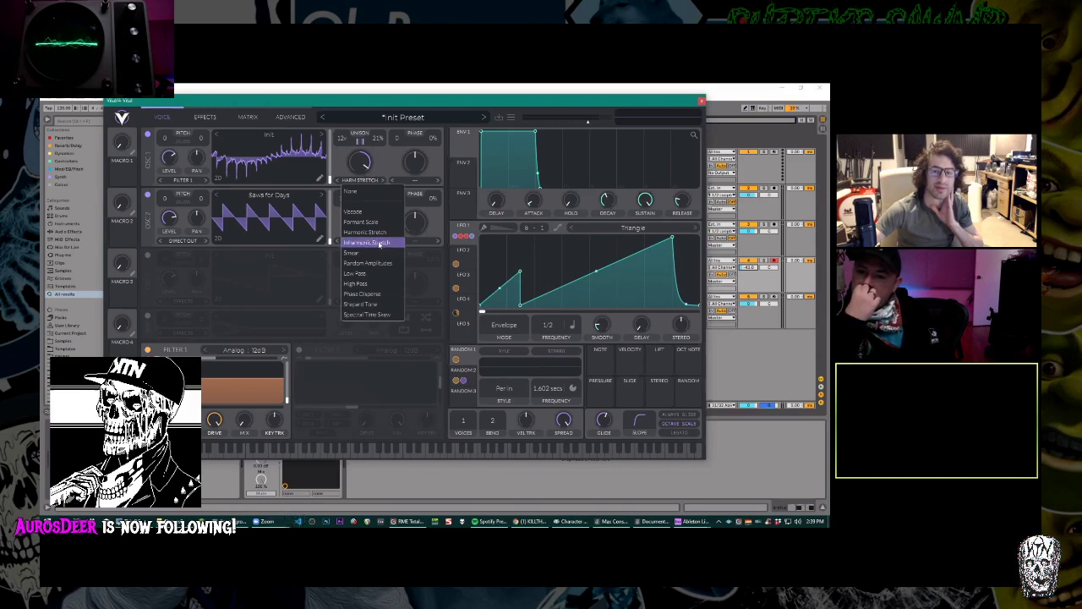
pyautogui.click(379, 244)
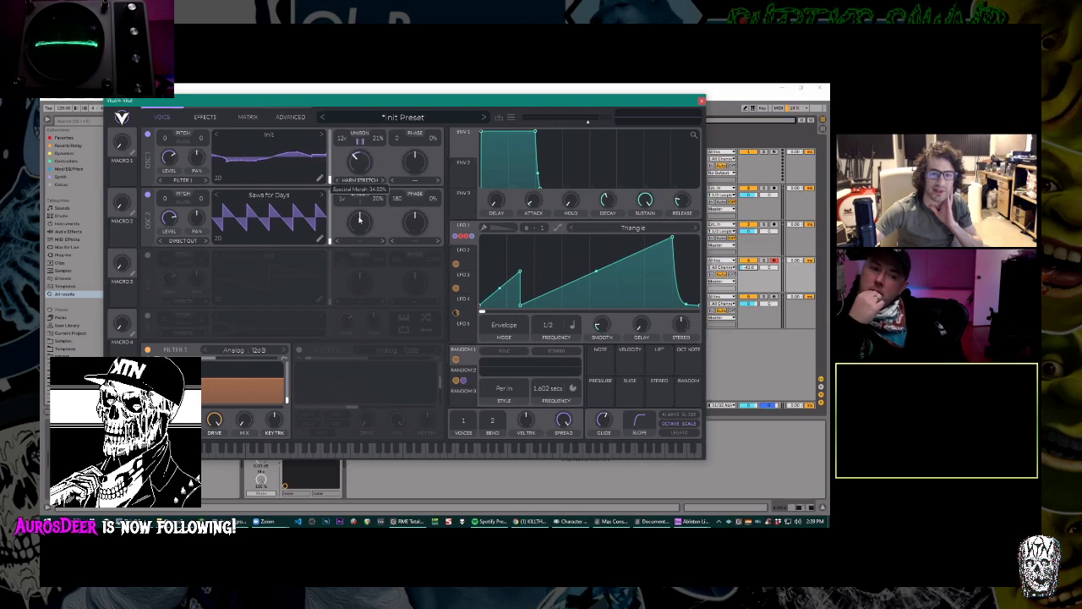
pyautogui.click(369, 183)
pyautogui.click(387, 167)
pyautogui.moveTo(370, 171)
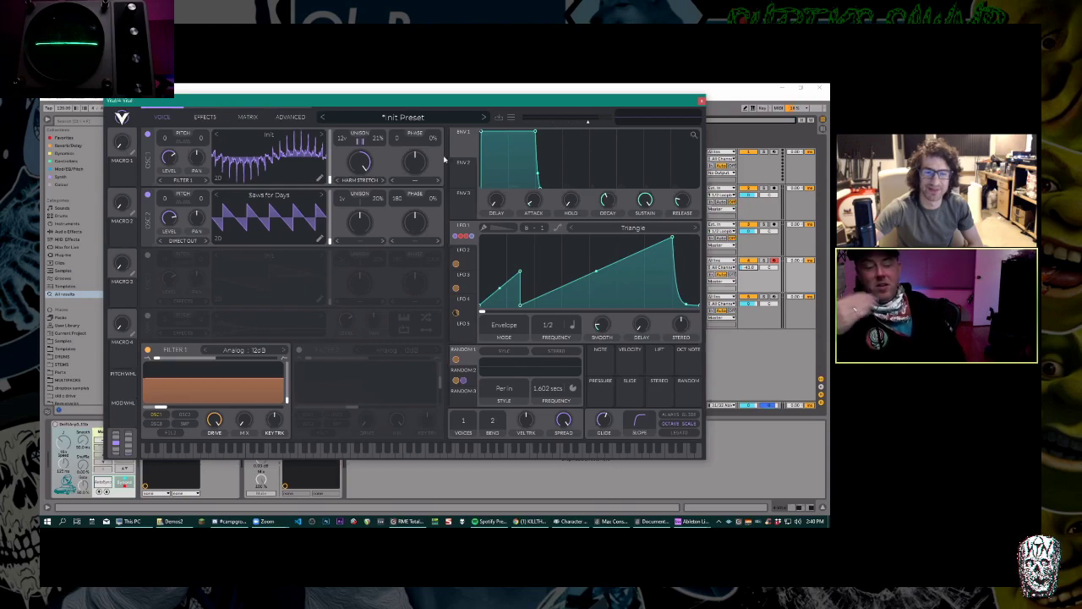
# Close the Vital window and load IL Harmor from the Synth collection onto a new track.
pyautogui.click(702, 102)
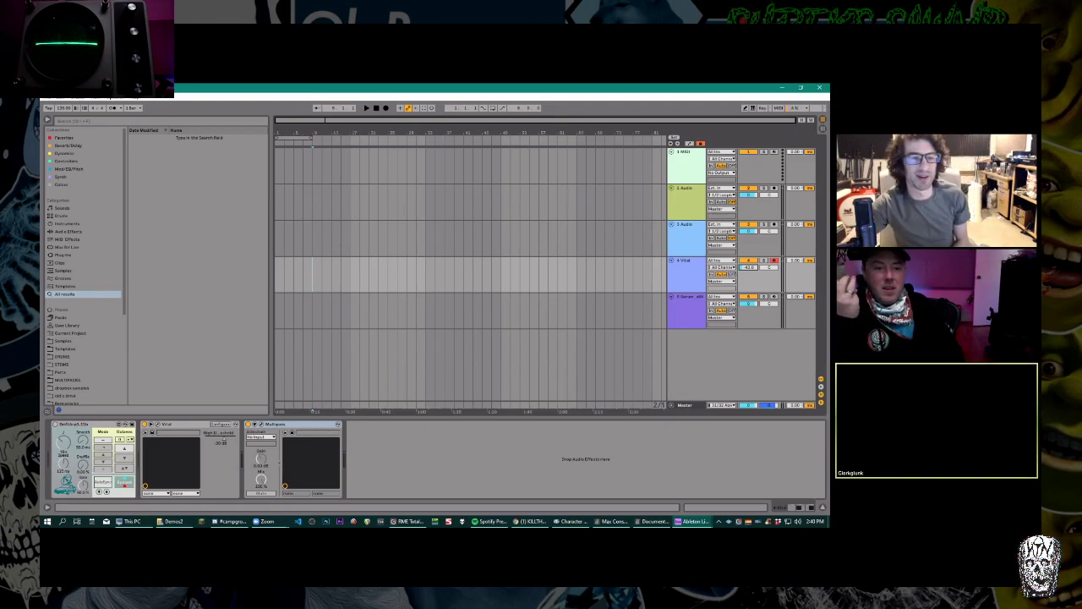
pyautogui.click(61, 176)
pyautogui.scroll(-10, 221, 199)
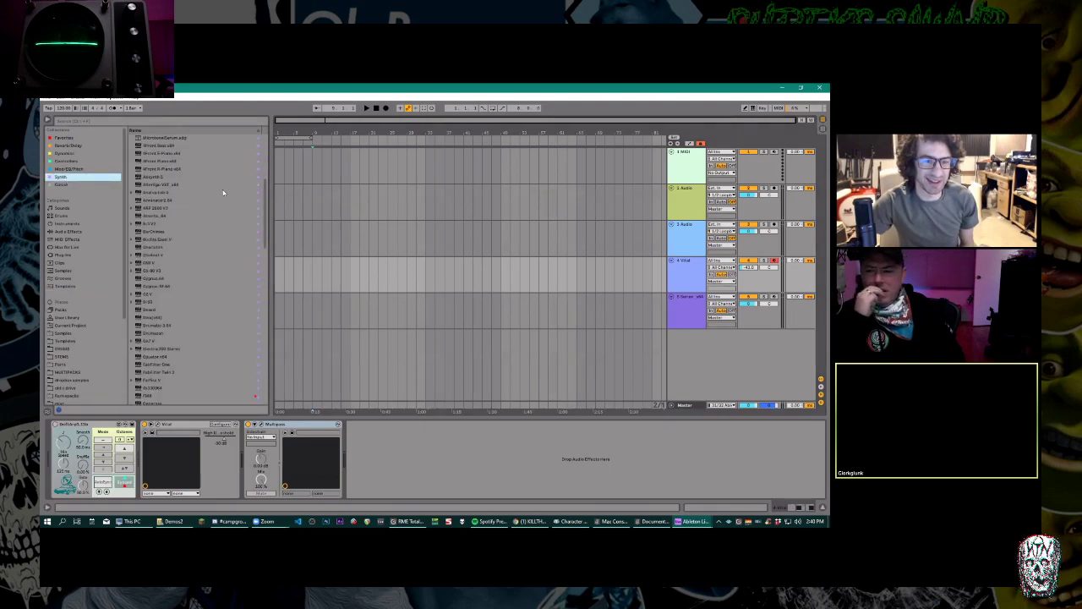
pyautogui.scroll(2, 225, 198)
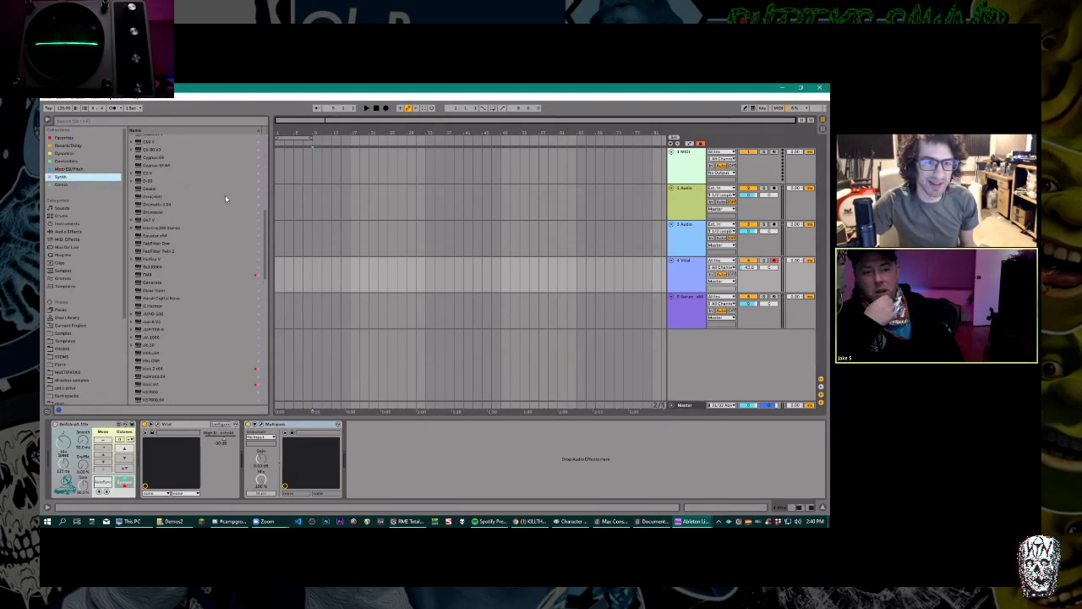
pyautogui.moveTo(154, 306); pyautogui.dragTo(518, 334)
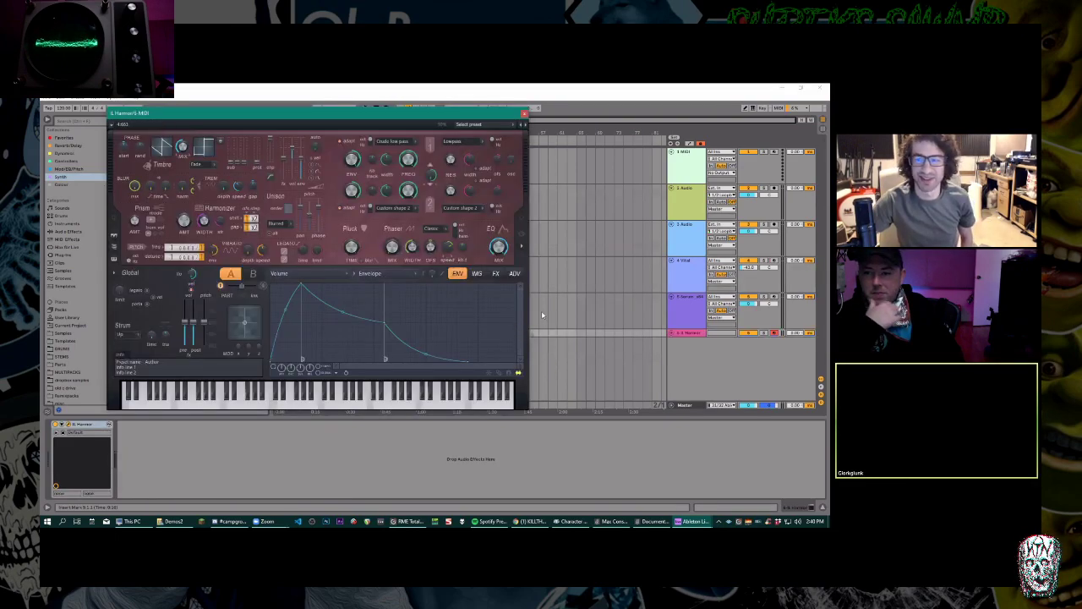
# Close Harmor, remove it from its track and delete the emptied MIDI track.
pyautogui.click(524, 114)
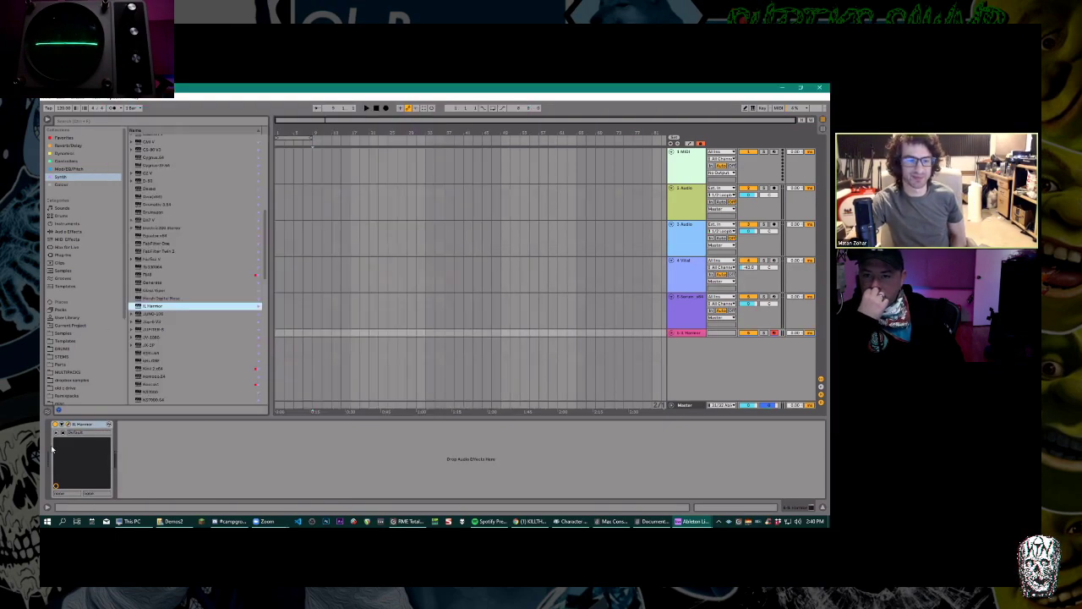
pyautogui.click(79, 427)
pyautogui.press('Delete')
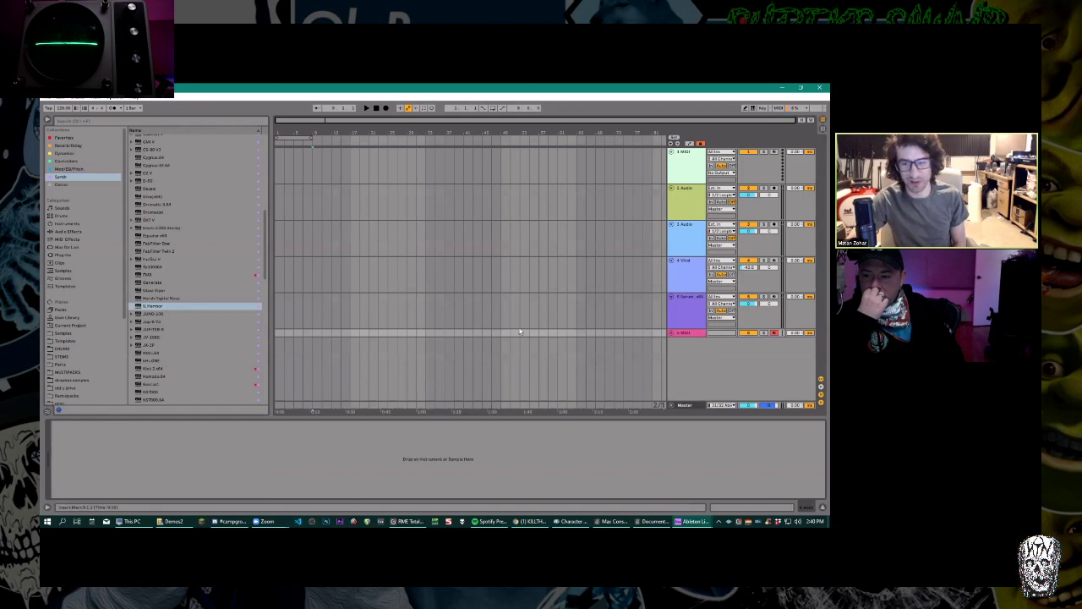
pyautogui.click(687, 333)
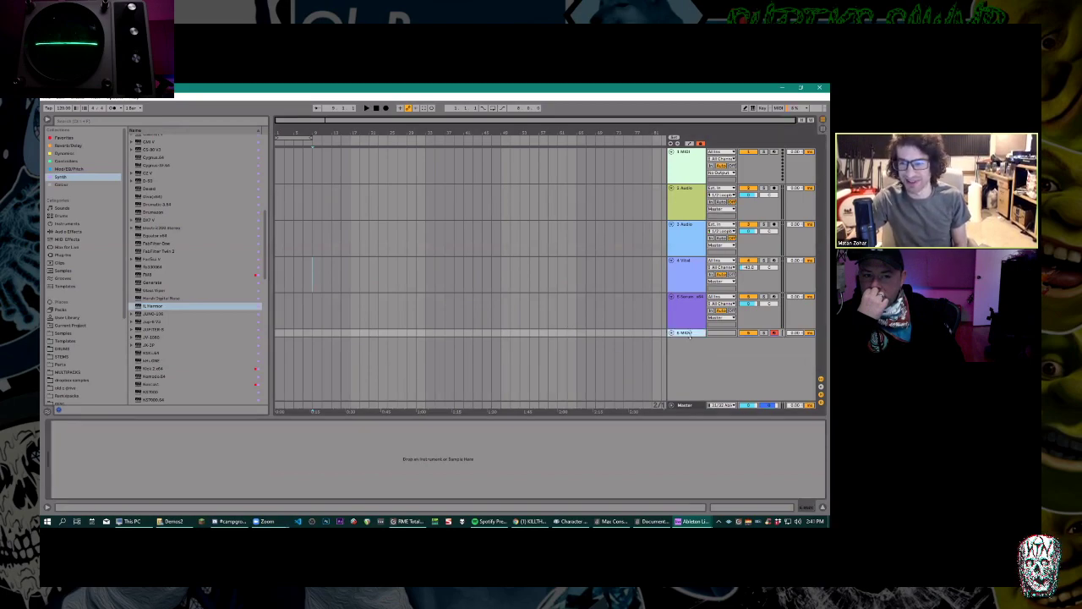
pyautogui.press('Delete')
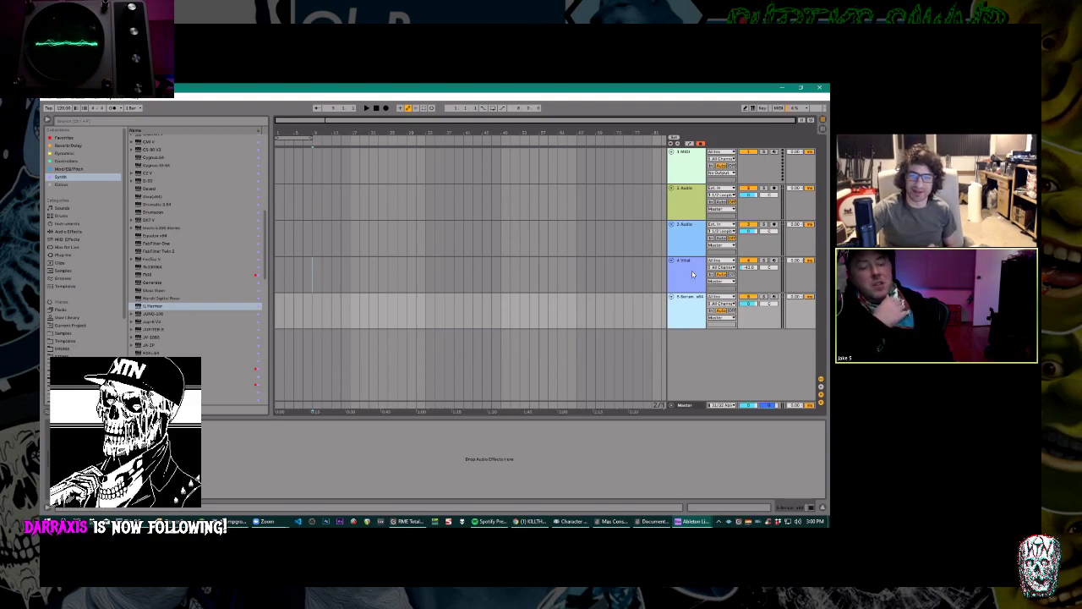
# Select the Vital track, reopen the Vital window and show its Effects page.
pyautogui.press('Up')
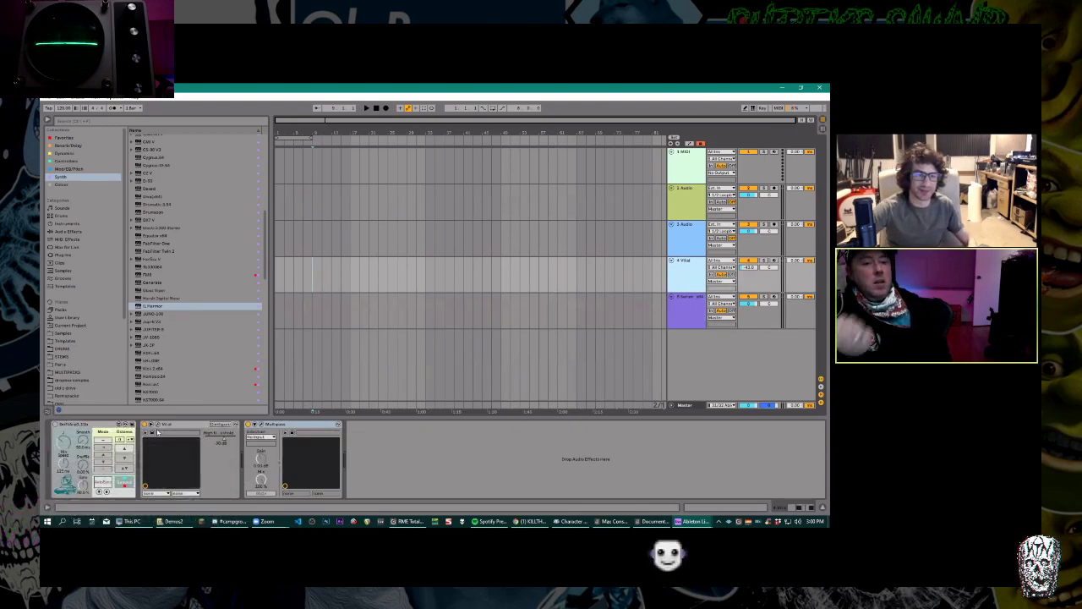
pyautogui.click(158, 428)
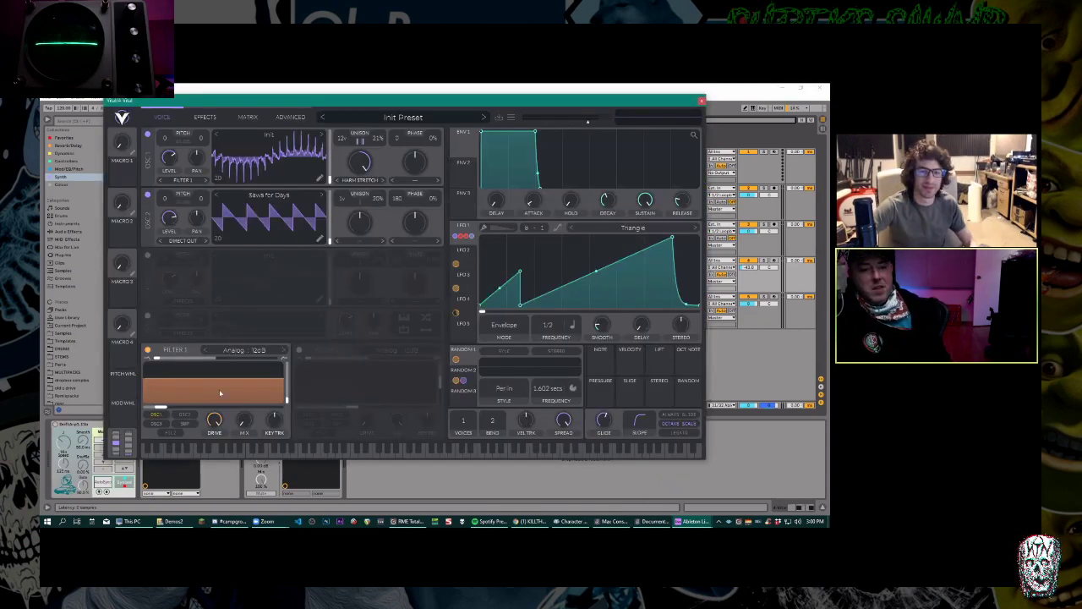
pyautogui.moveTo(230, 366)
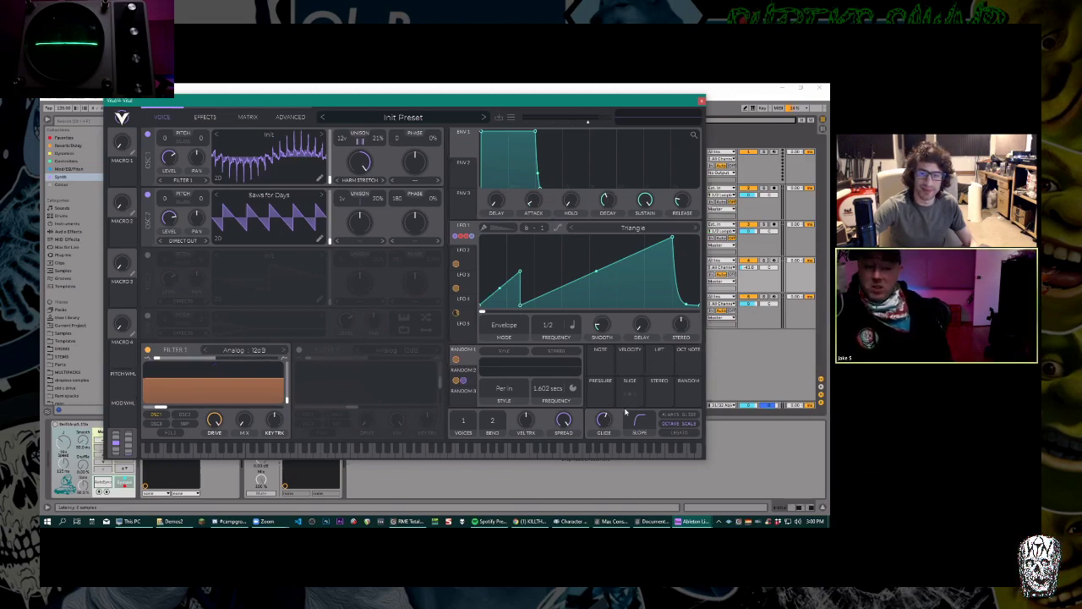
pyautogui.click(205, 118)
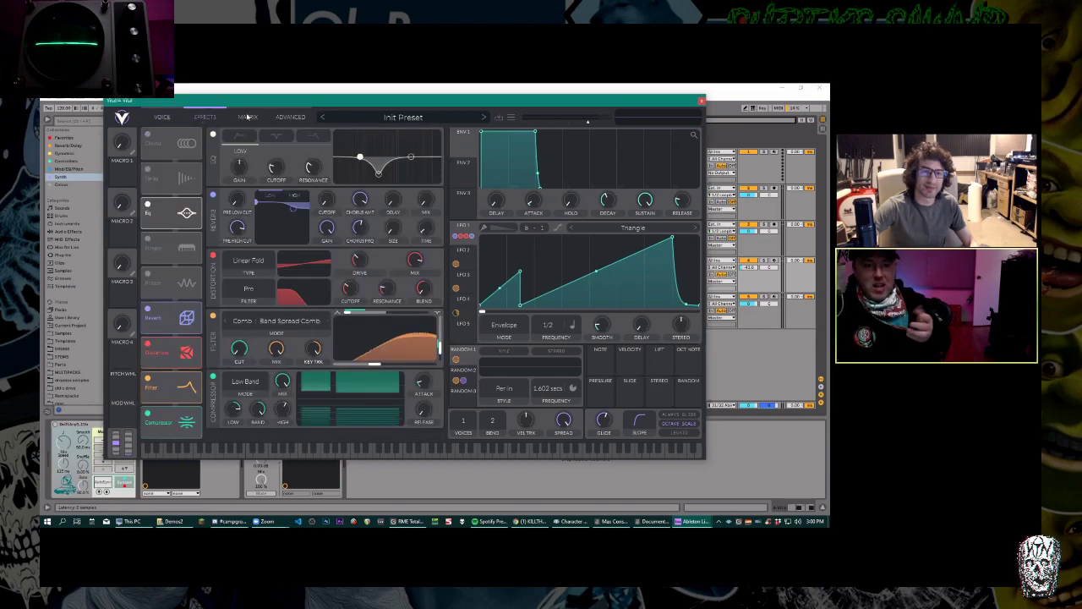
# Look through Vital's Matrix and Advanced pages, then return to the Voice page.
pyautogui.click(246, 116)
pyautogui.click(280, 118)
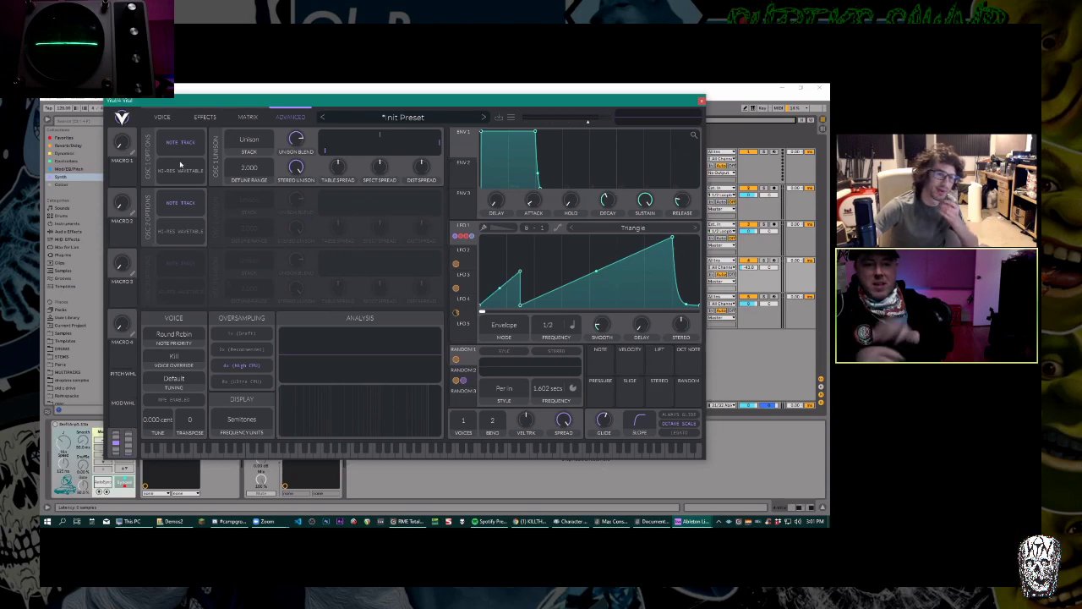
pyautogui.click(162, 117)
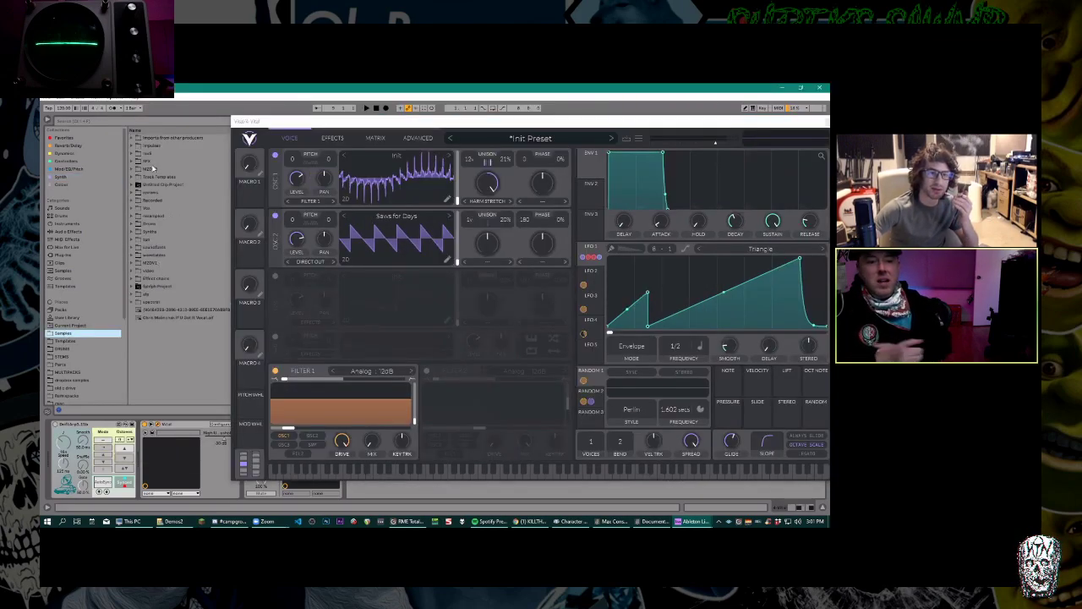
# Expand the snares folder under Drums and try fingersnap894j and deafsnare85jorkr as oscillator 1's wavetable, checking the frame position.
pyautogui.click(131, 224)
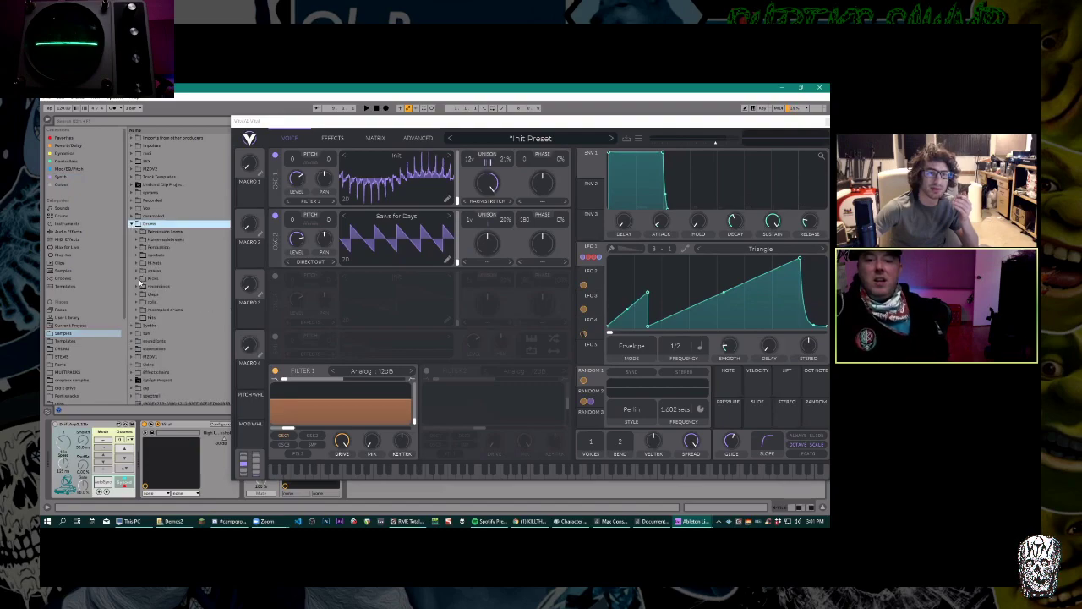
pyautogui.click(140, 271)
pyautogui.moveTo(166, 303); pyautogui.dragTo(380, 181)
pyautogui.moveTo(166, 302); pyautogui.dragTo(394, 191)
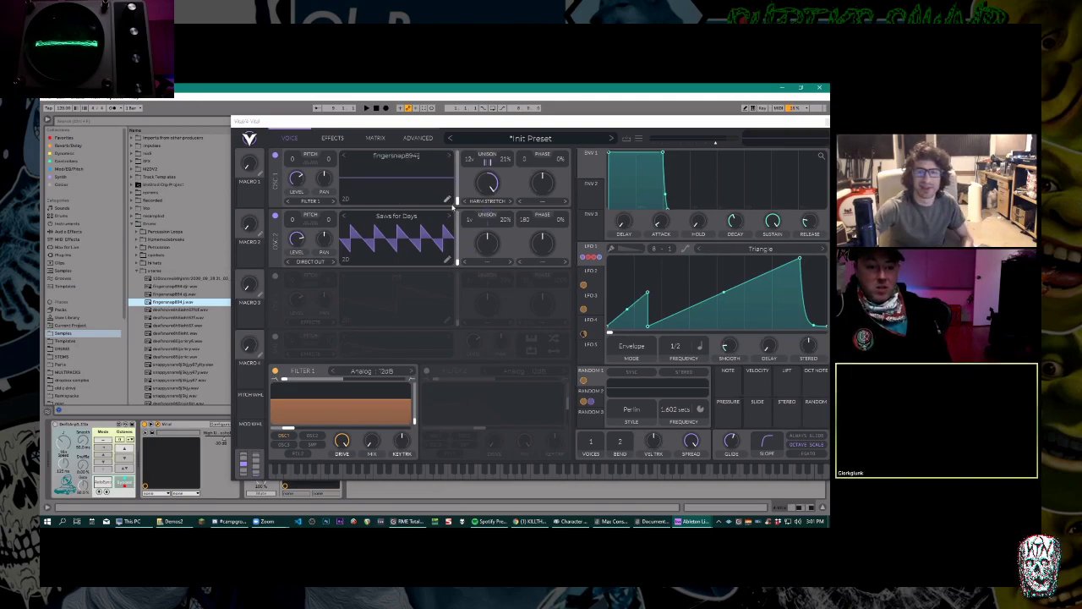
pyautogui.moveTo(456, 198)
pyautogui.mouseDown()
pyautogui.moveTo(461, 175)
pyautogui.moveTo(457, 199)
pyautogui.mouseUp()
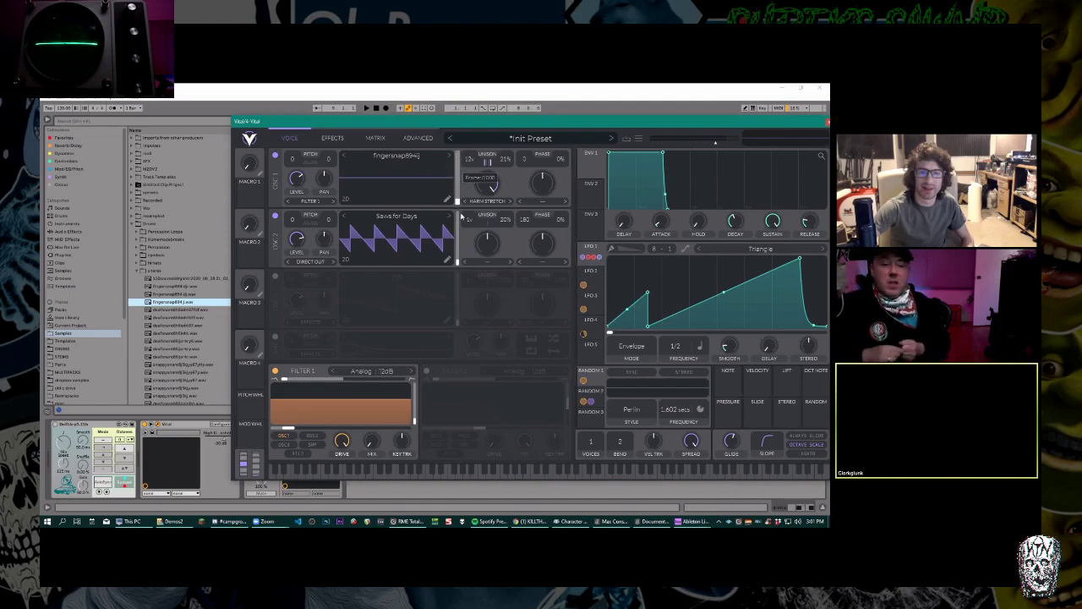
pyautogui.moveTo(175, 358); pyautogui.dragTo(401, 163)
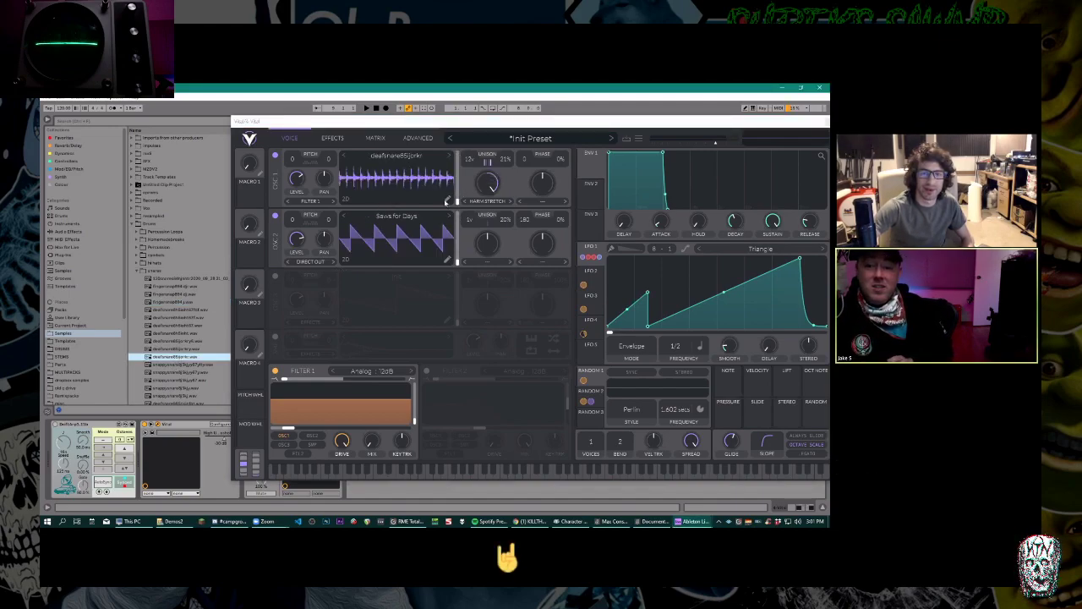
pyautogui.moveTo(456, 198)
pyautogui.mouseDown()
pyautogui.moveTo(468, 141)
pyautogui.moveTo(458, 199)
pyautogui.mouseUp()
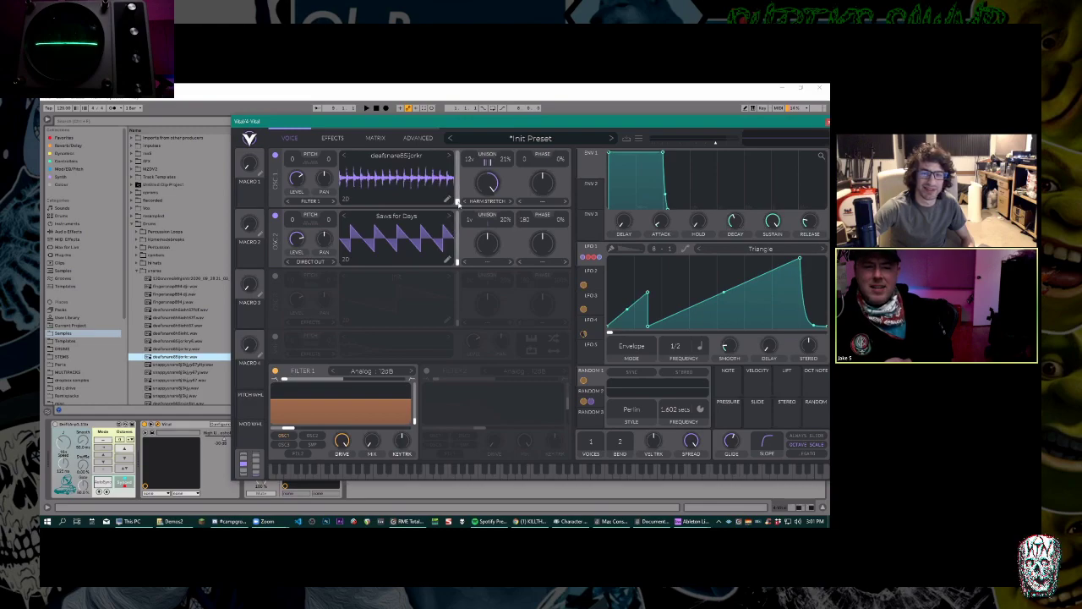
# Initialize the preset, load deafsnare85jorkr into oscillator 1 again and scan through its wavetable frames.
pyautogui.click(548, 139)
pyautogui.rightClick(546, 140)
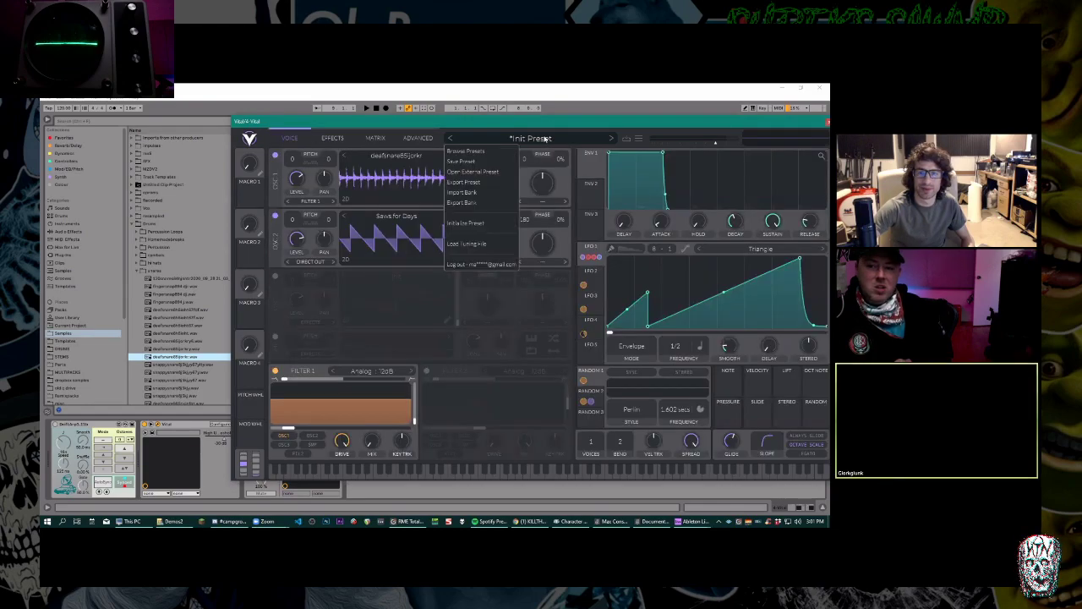
pyautogui.click(488, 225)
pyautogui.moveTo(179, 359); pyautogui.dragTo(406, 172)
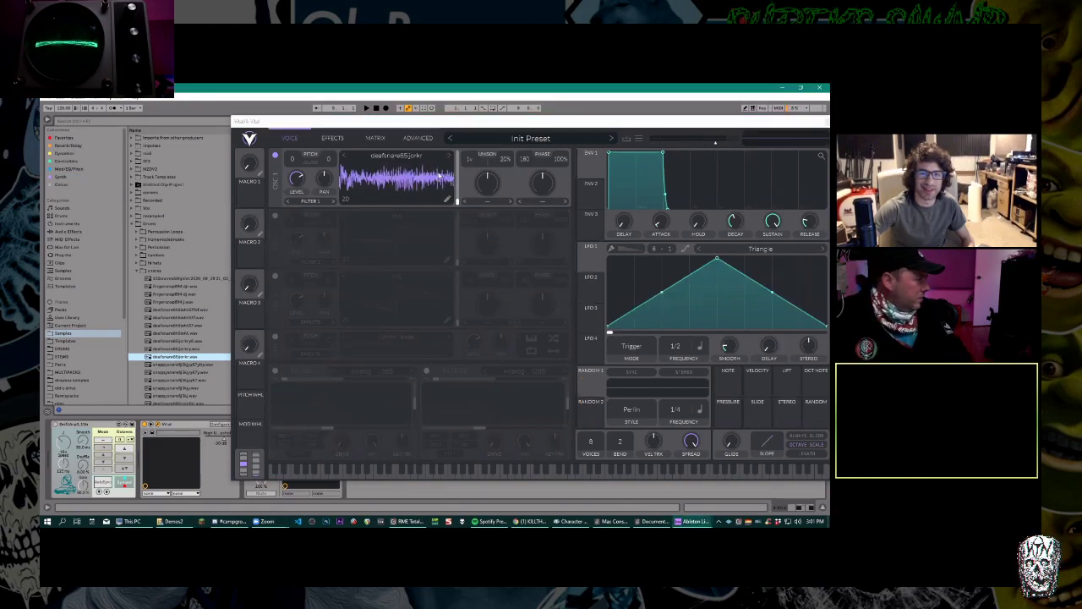
pyautogui.moveTo(457, 204)
pyautogui.mouseDown()
pyautogui.moveTo(463, 161)
pyautogui.moveTo(459, 212)
pyautogui.mouseUp()
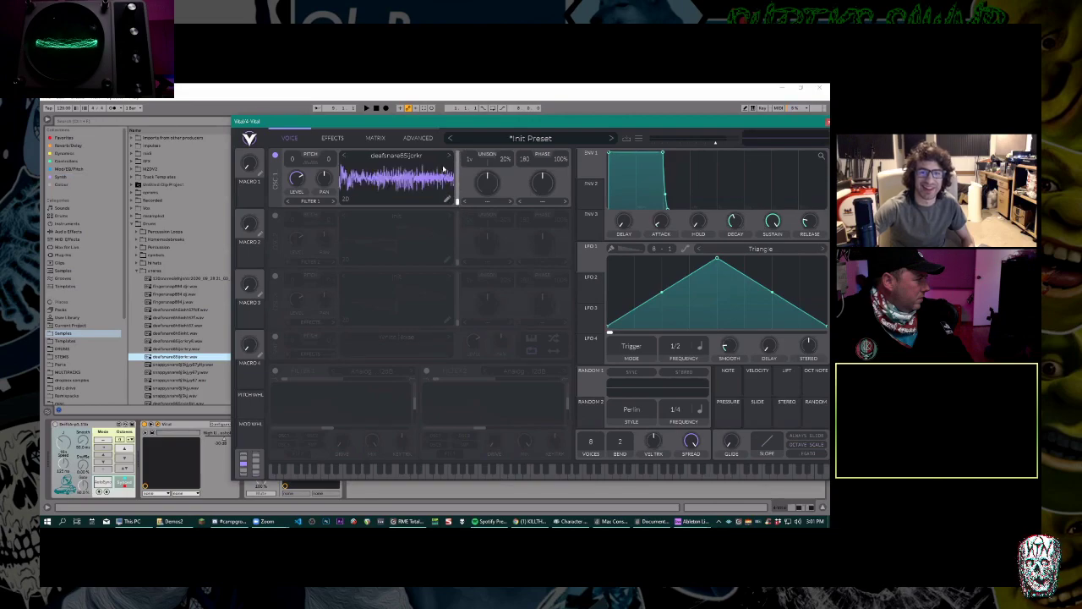
# Shift the Vital window aside to arm the Vital track for recording, then move the window back up.
pyautogui.moveTo(428, 126); pyautogui.dragTo(376, 107)
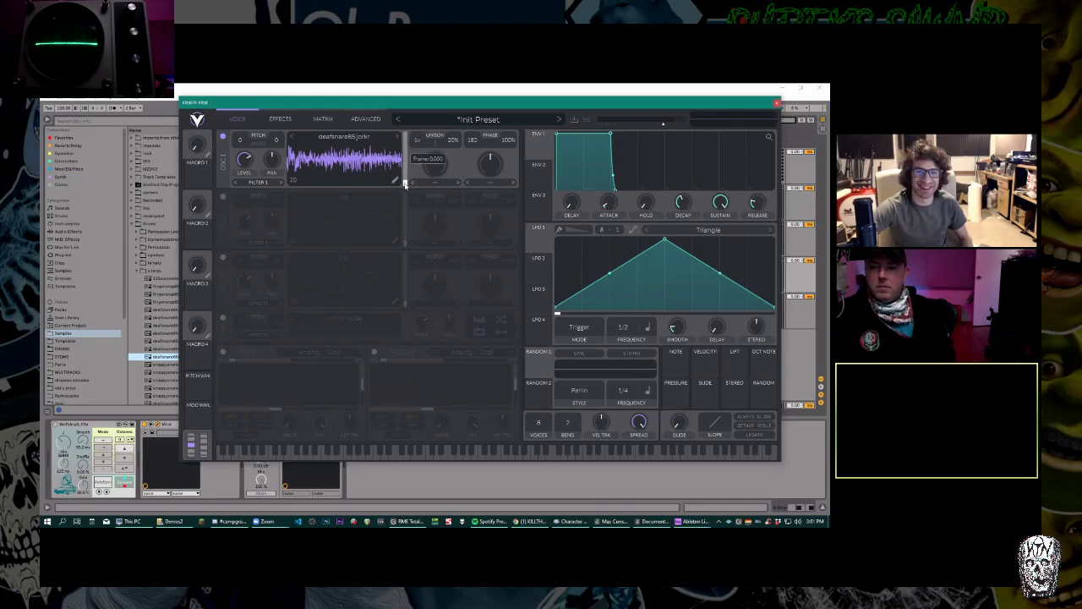
pyautogui.moveTo(736, 104); pyautogui.dragTo(714, 323)
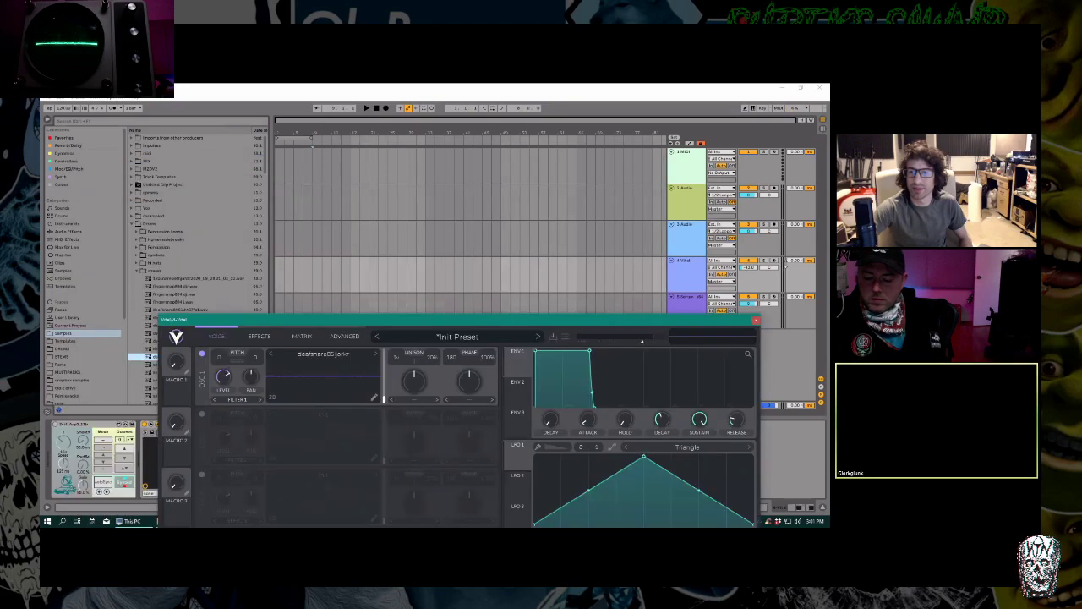
pyautogui.click(773, 262)
pyautogui.click(748, 269)
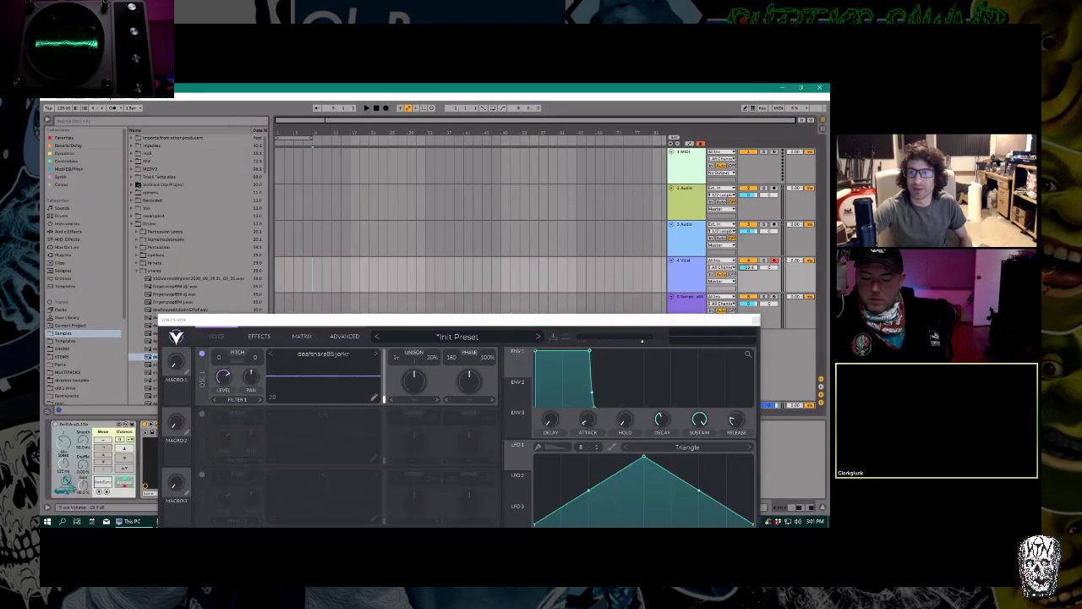
pyautogui.moveTo(630, 320); pyautogui.dragTo(625, 113)
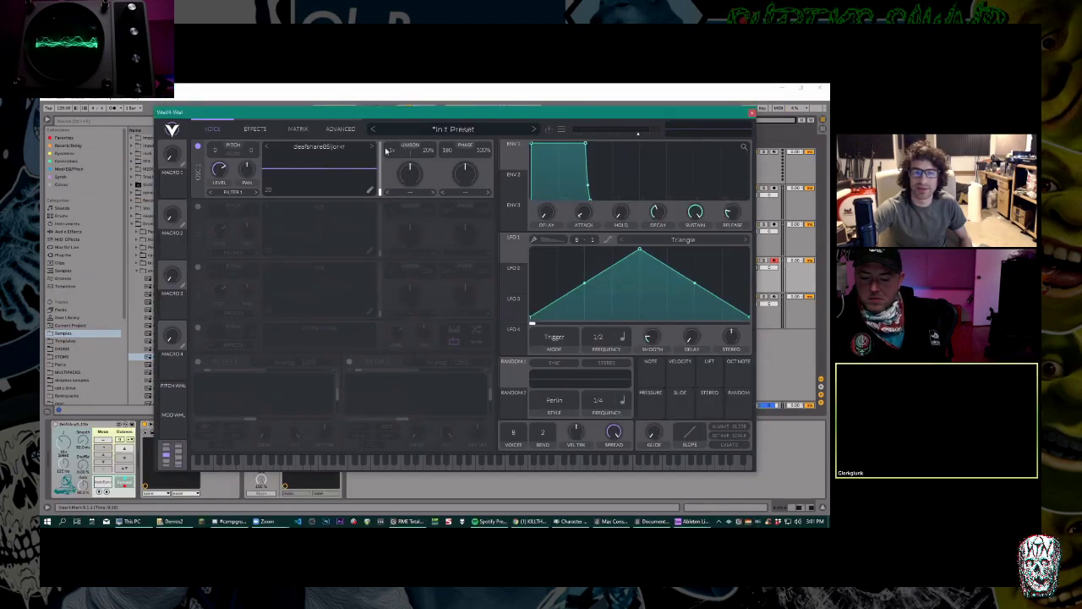
# Import deafsnare85jorkr into oscillator 1 with the Pitch Splice option, scan its frames, then reimport it with the Vocode option.
pyautogui.moveTo(381, 194)
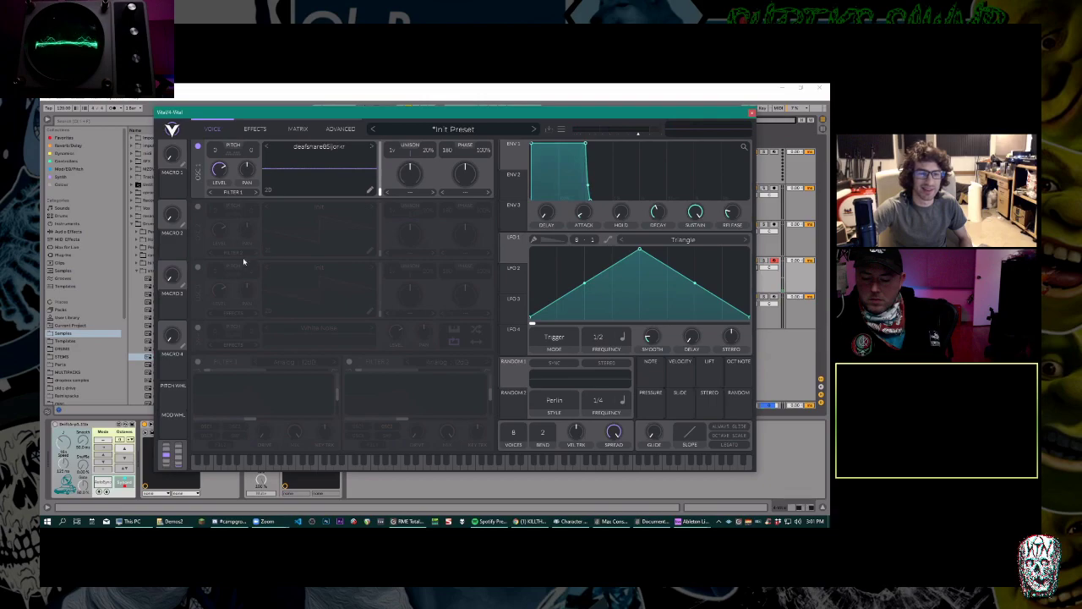
pyautogui.moveTo(286, 118); pyautogui.dragTo(350, 119)
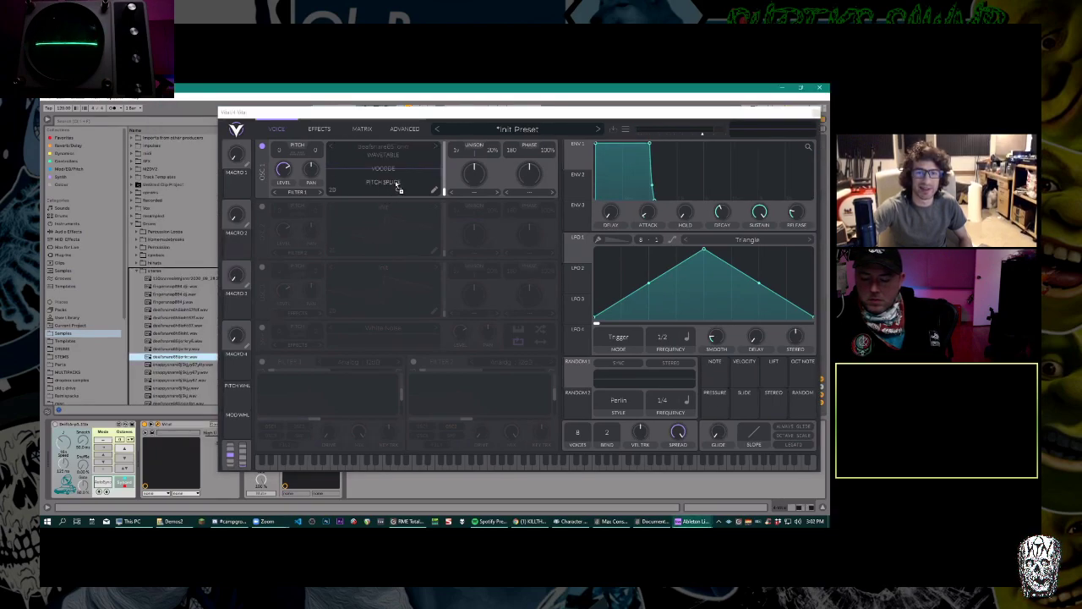
pyautogui.moveTo(393, 186); pyautogui.dragTo(395, 186)
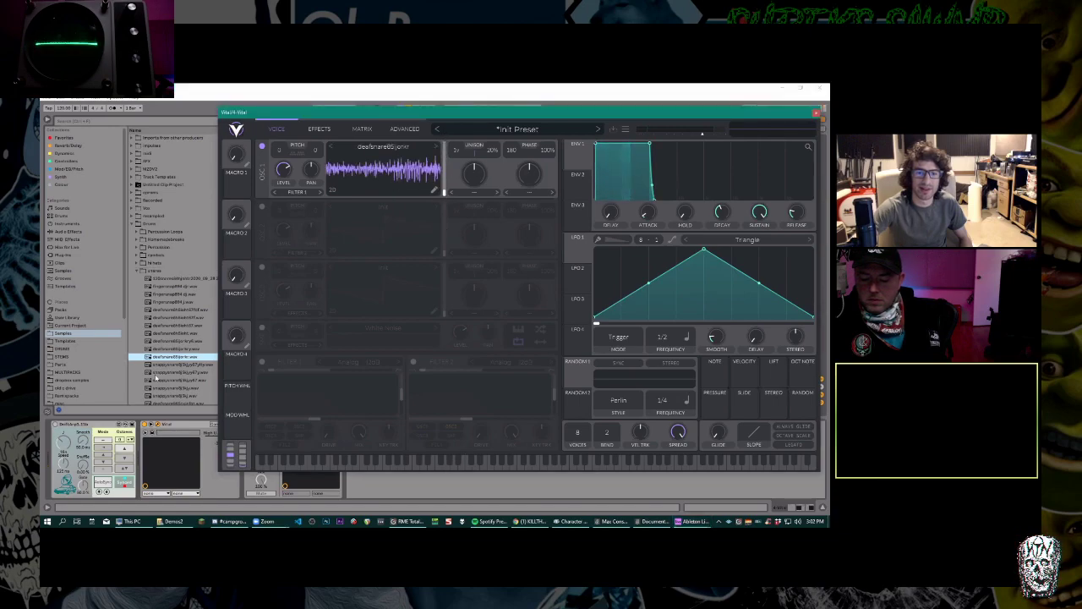
pyautogui.moveTo(444, 191)
pyautogui.mouseDown()
pyautogui.moveTo(445, 146)
pyautogui.moveTo(444, 194)
pyautogui.mouseUp()
pyautogui.moveTo(176, 357); pyautogui.dragTo(383, 162)
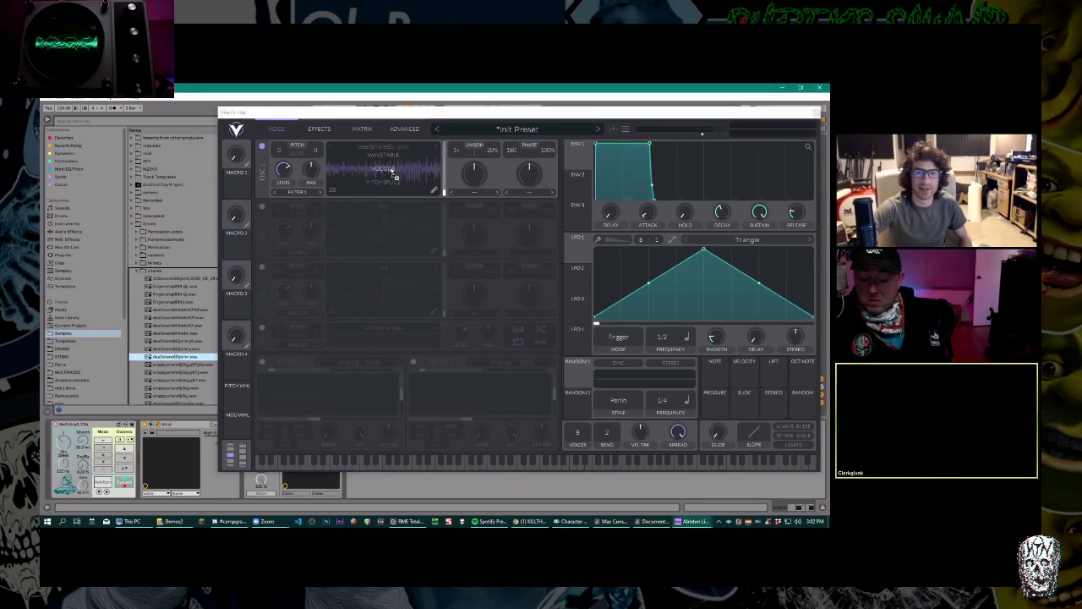
pyautogui.moveTo(394, 173); pyautogui.dragTo(450, 208)
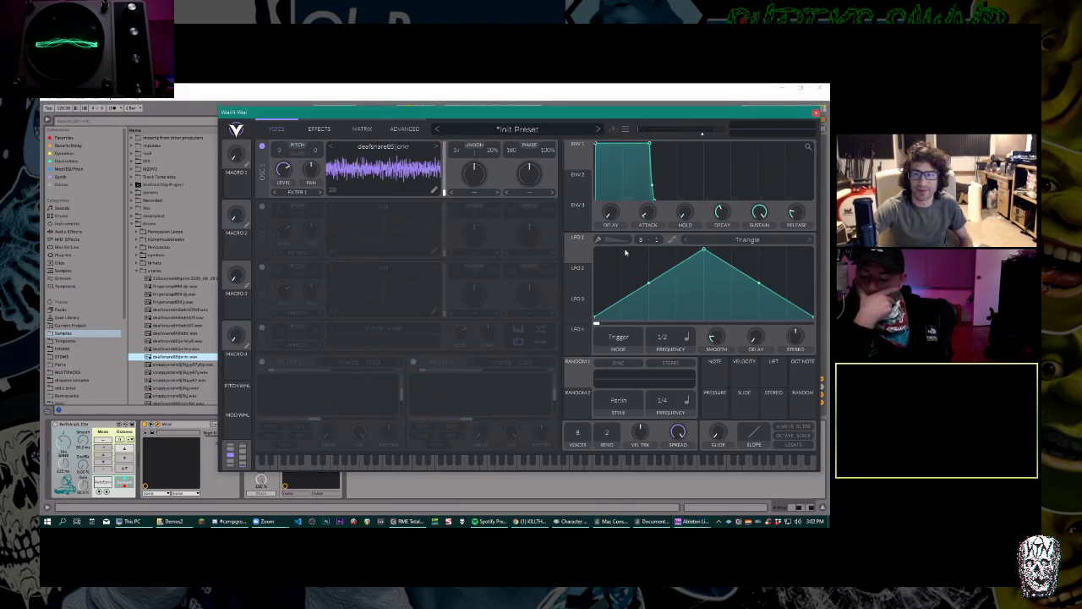
# Lengthen envelope 2's attack into a slow ramp and assign the envelope to oscillator 1's wavetable frame position.
pyautogui.click(577, 175)
pyautogui.moveTo(649, 144); pyautogui.dragTo(770, 100)
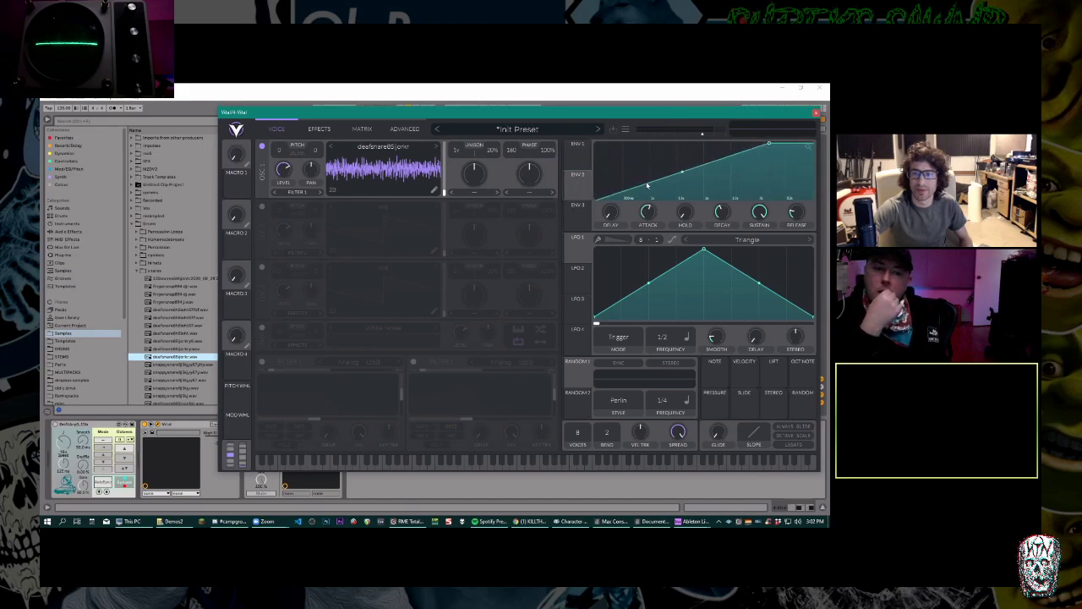
pyautogui.moveTo(572, 193); pyautogui.dragTo(449, 196)
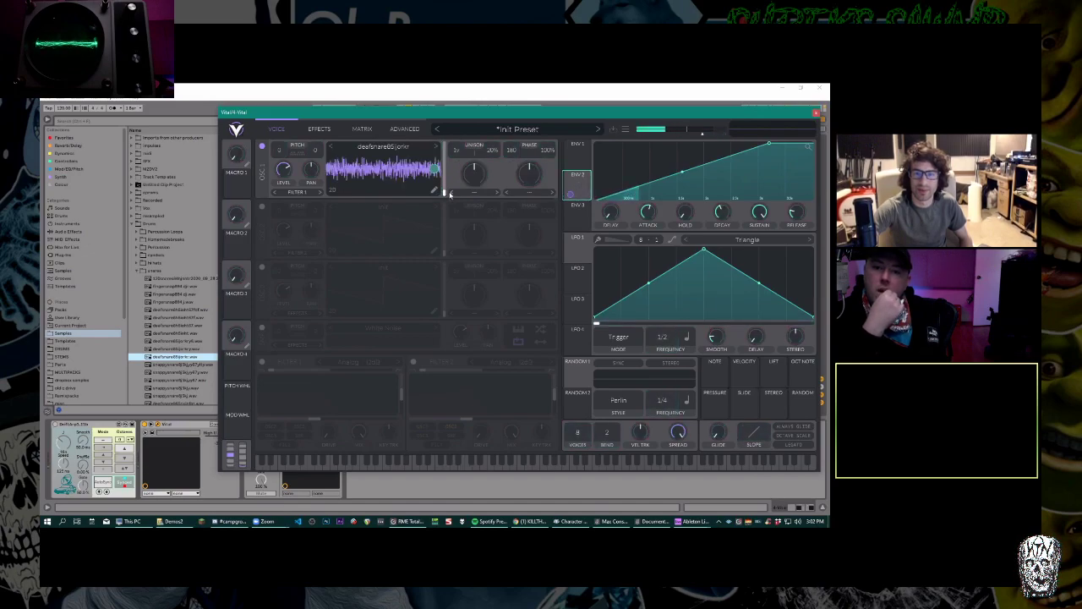
# Audition another snare sample further down the snares folder, stop playback and reposition the Vital window.
pyautogui.scroll(-5, 174, 365)
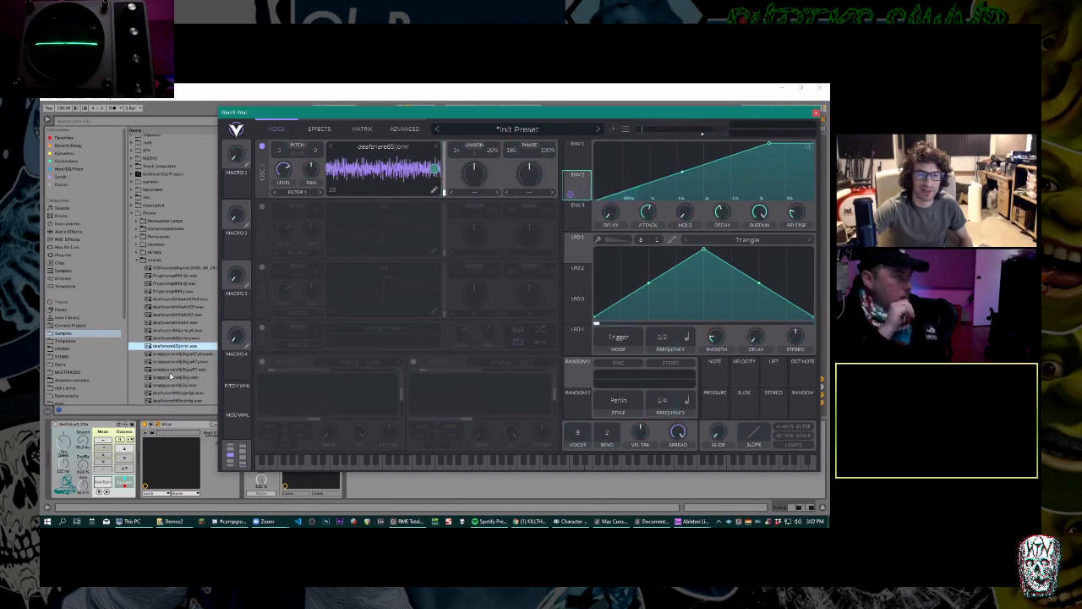
pyautogui.scroll(-3, 176, 349)
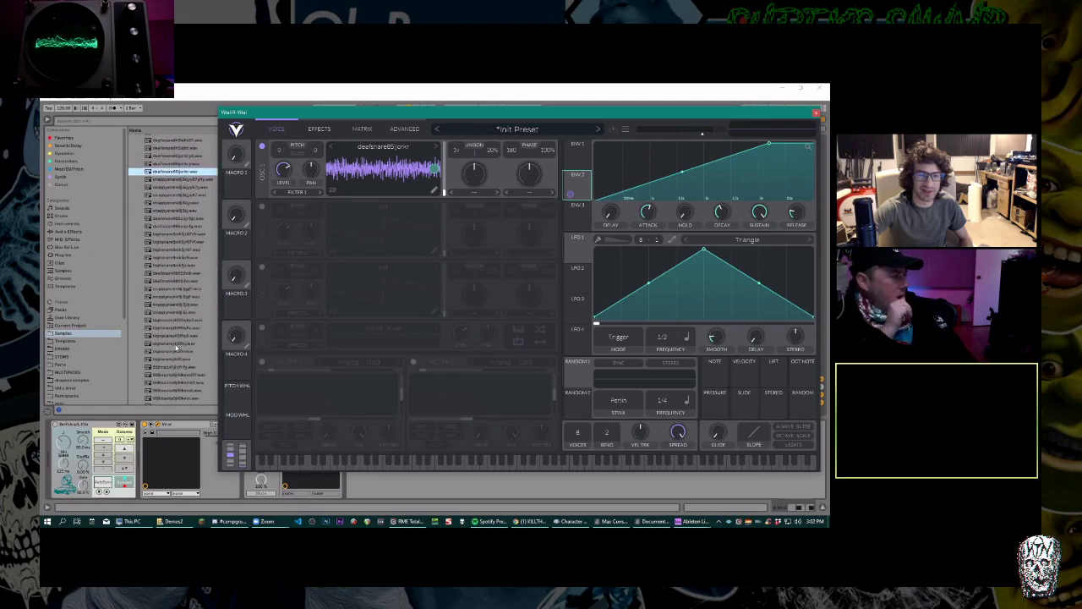
pyautogui.click(176, 342)
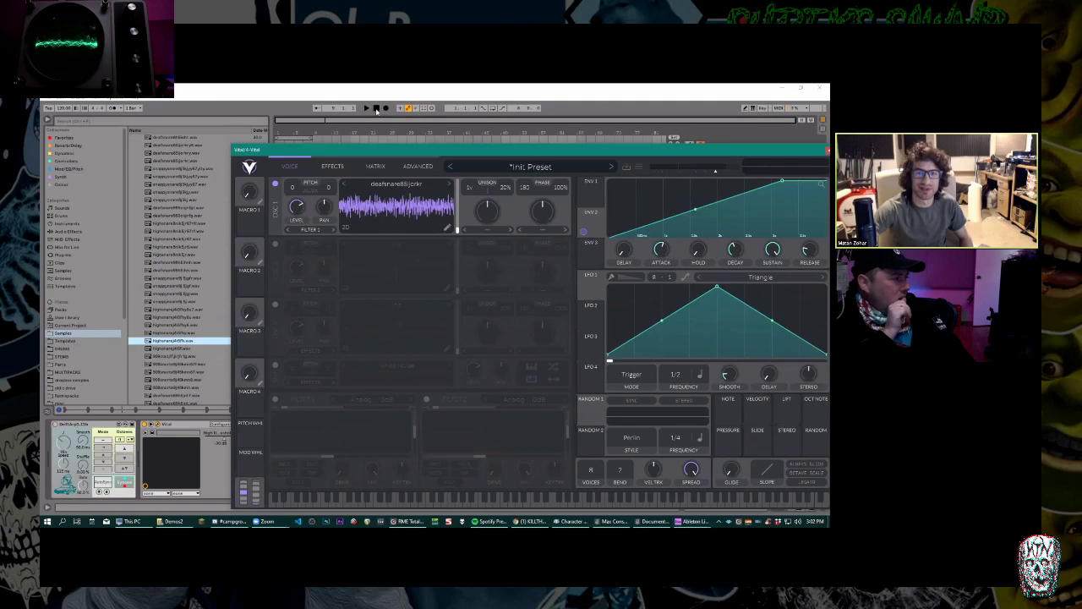
pyautogui.click(376, 110)
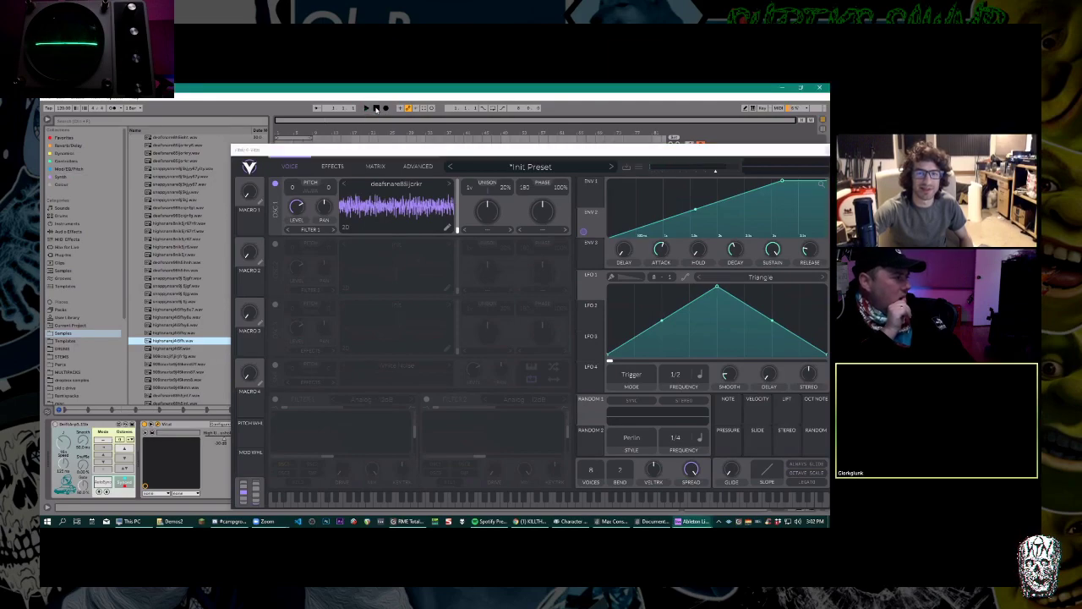
pyautogui.click(368, 154)
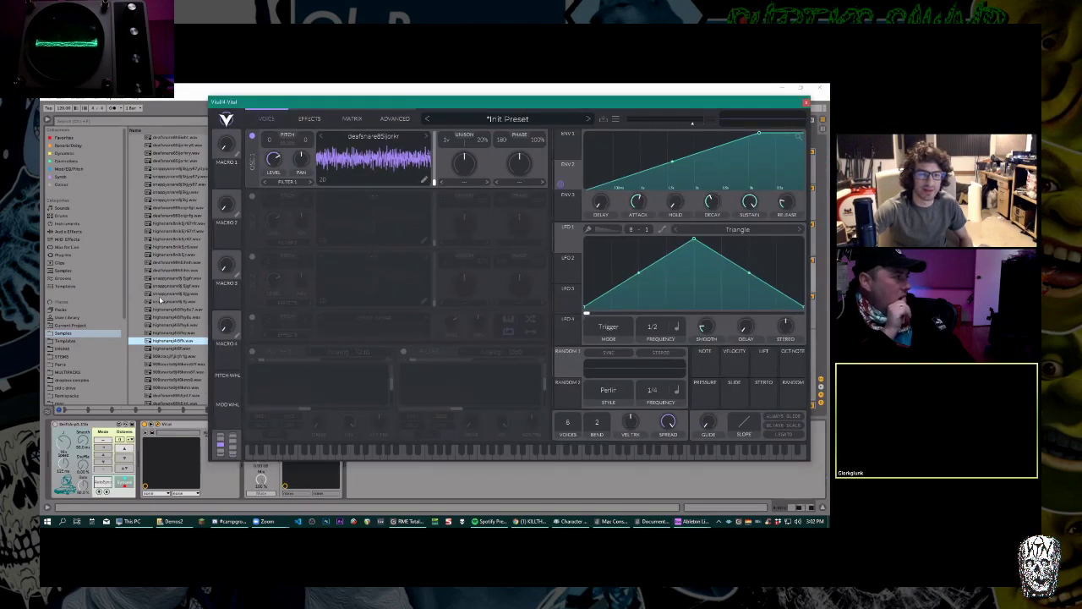
# Collapse the Drums folder, browse the MZDV1 kit folders and load the MZDV1 - Clap28 sample into oscillator 1.
pyautogui.scroll(-5, 162, 296)
pyautogui.scroll(10, 162, 292)
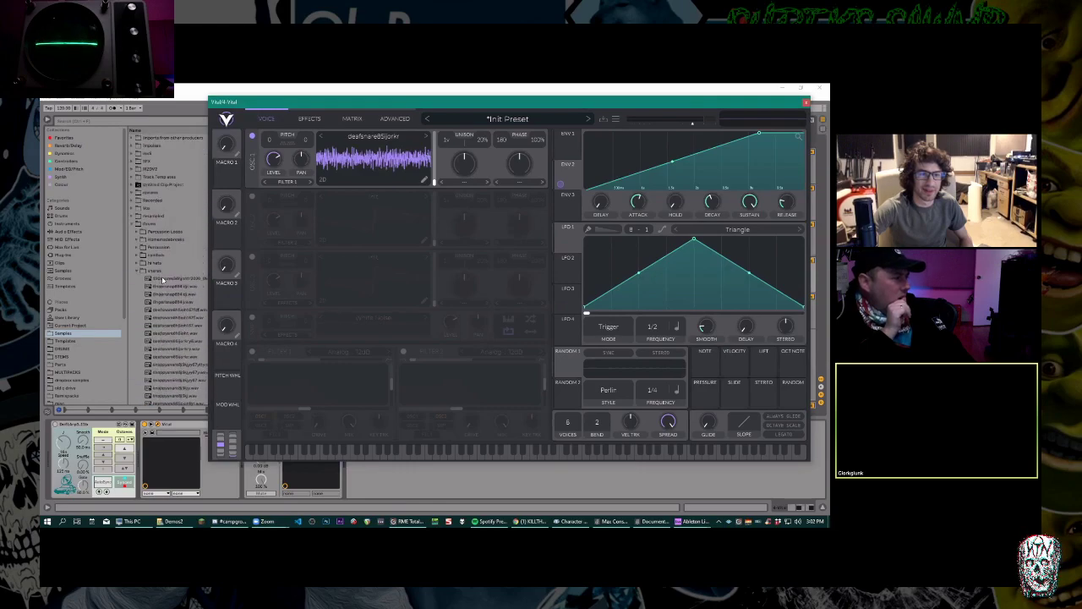
pyautogui.click(134, 225)
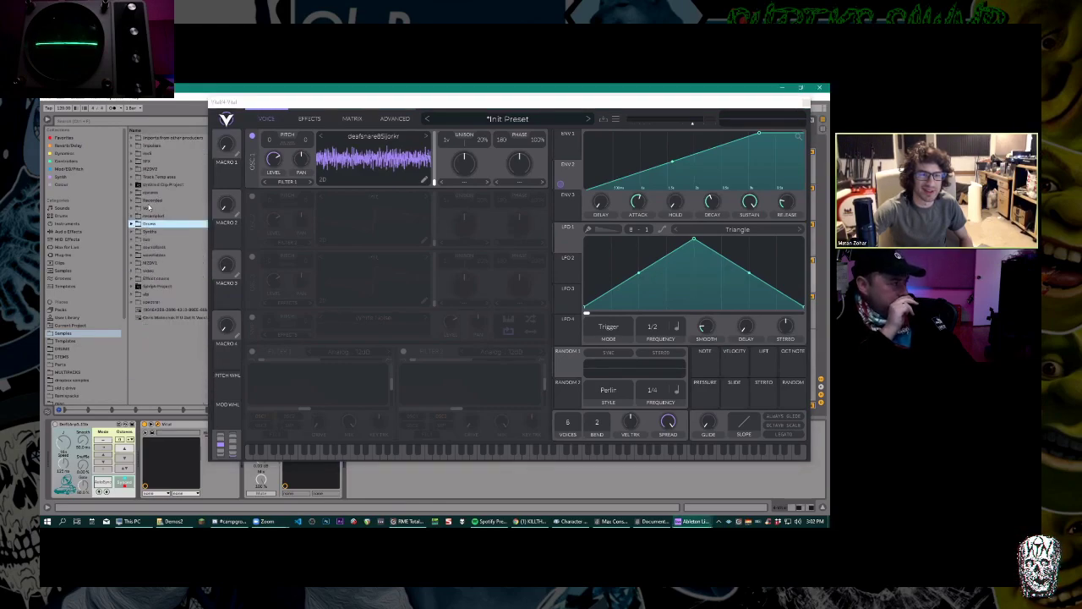
pyautogui.click(134, 264)
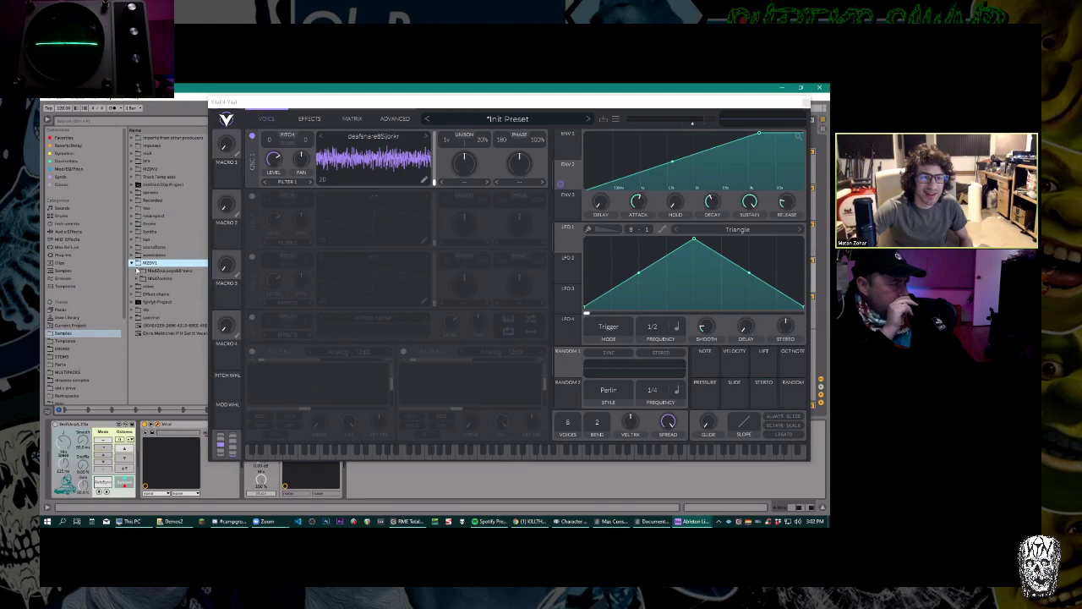
pyautogui.click(139, 279)
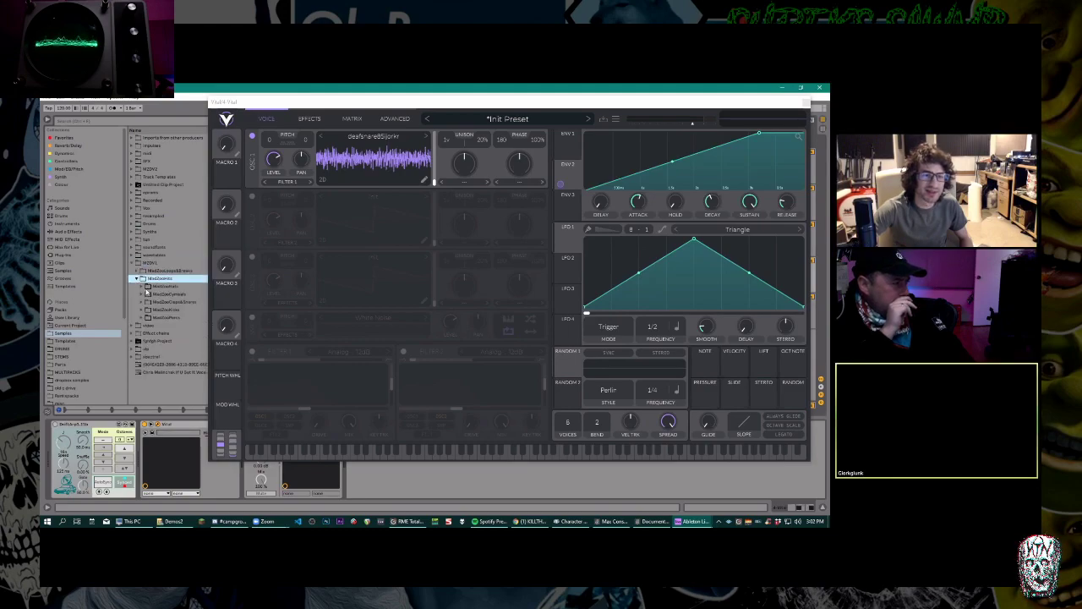
pyautogui.click(145, 302)
pyautogui.click(173, 336)
pyautogui.moveTo(395, 232); pyautogui.dragTo(390, 165)
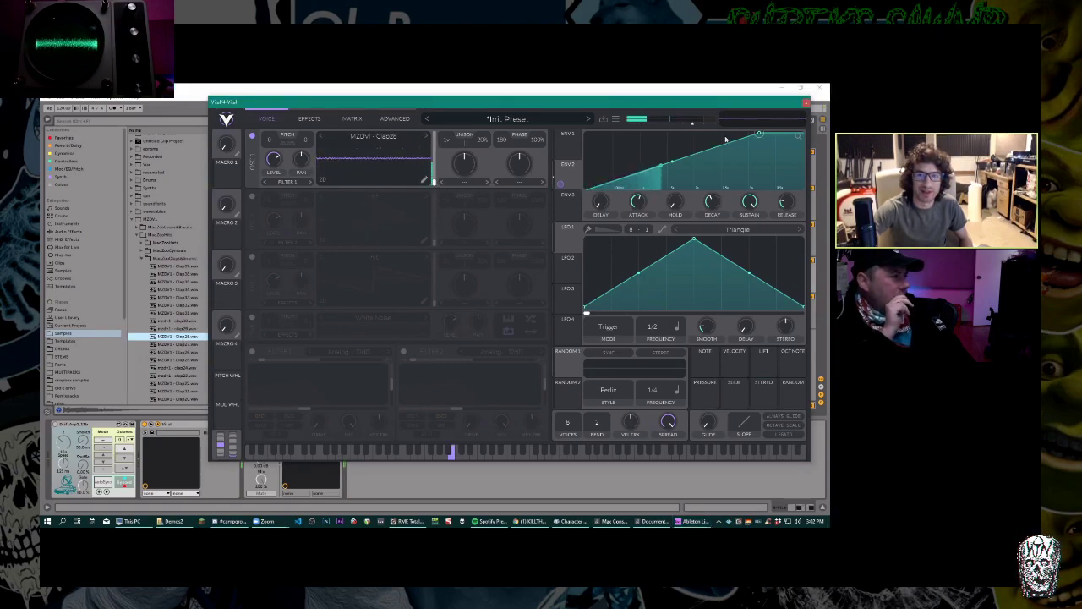
# Shorten envelope 2's attack by moving its peak much earlier.
pyautogui.moveTo(758, 133); pyautogui.dragTo(622, 133)
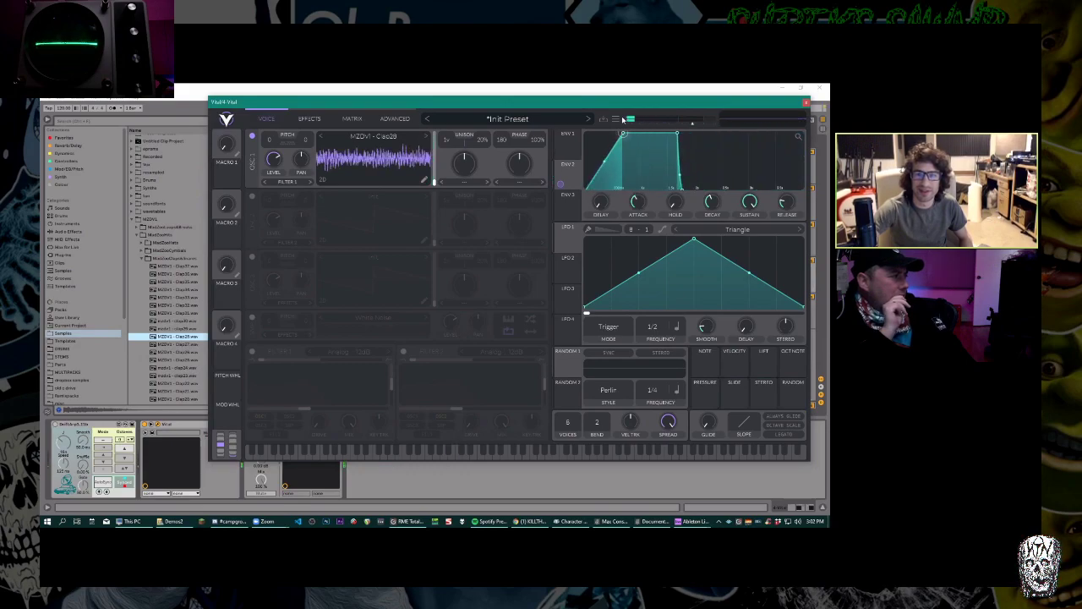
pyautogui.moveTo(622, 120)
pyautogui.mouseDown()
pyautogui.moveTo(590, 118)
pyautogui.moveTo(614, 117)
pyautogui.mouseUp()
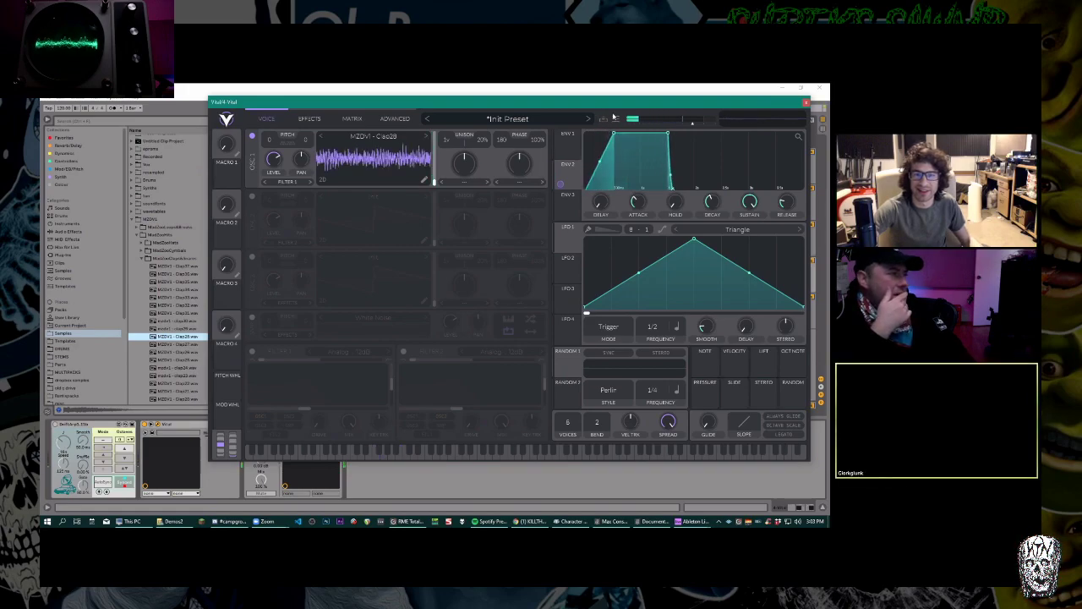
# Find the MZDV1 breaks samples in the browser and load MZDV1 - Break110bpm06 as oscillator 1's wavetable.
pyautogui.click(146, 262)
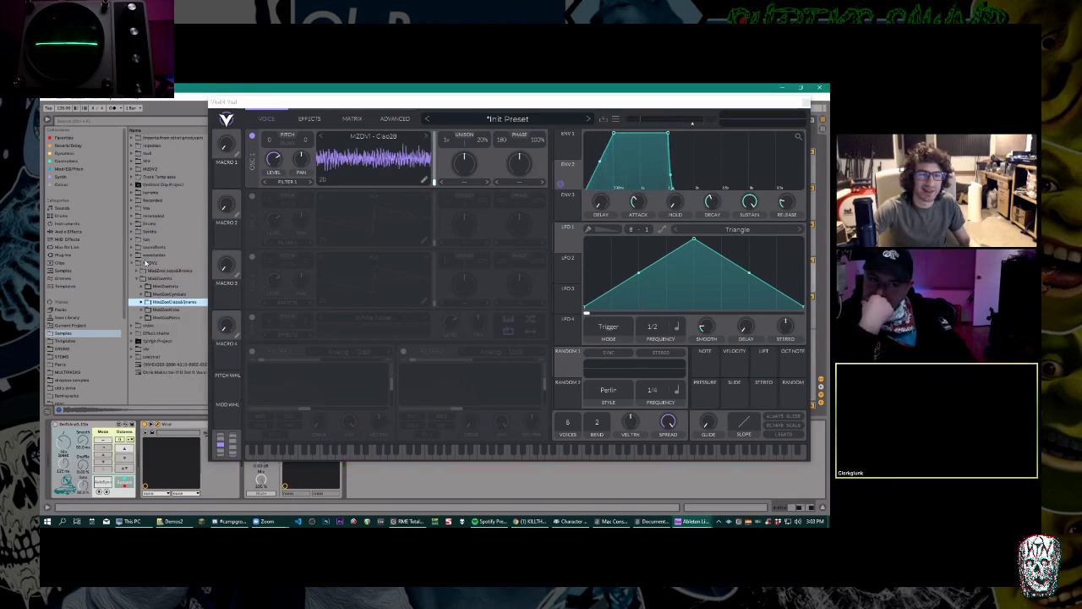
pyautogui.click(137, 279)
pyautogui.click(137, 272)
pyautogui.click(142, 279)
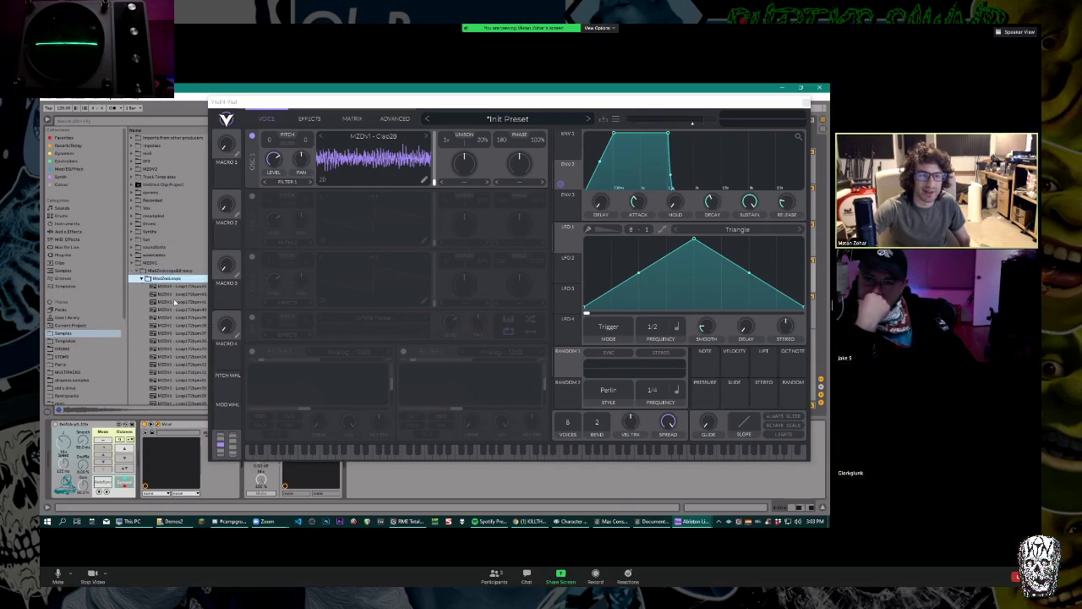
pyautogui.click(142, 279)
pyautogui.click(143, 286)
pyautogui.click(181, 326)
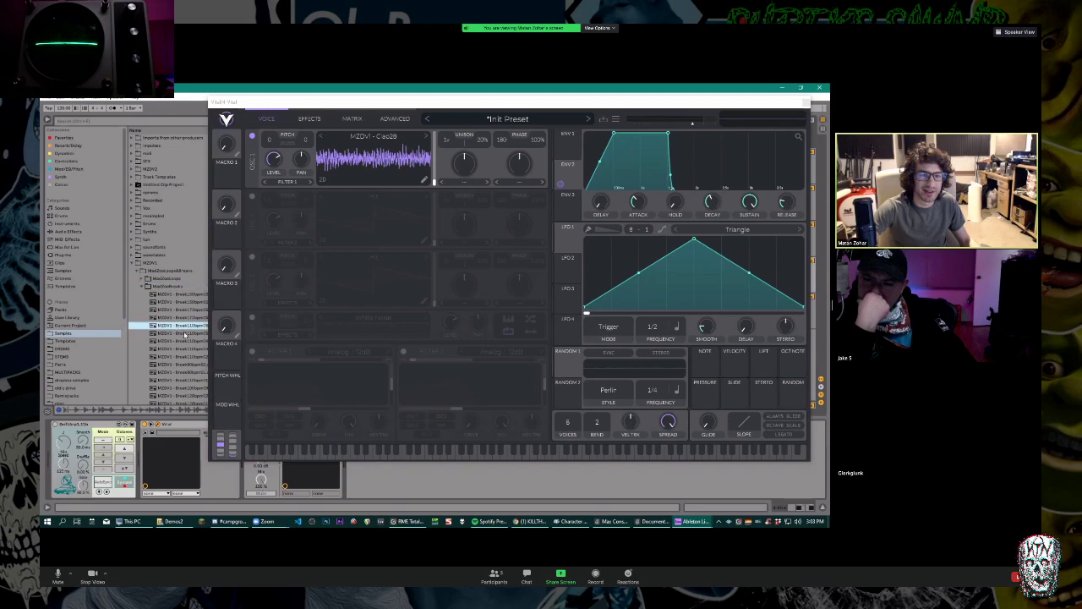
pyautogui.moveTo(181, 326); pyautogui.dragTo(377, 164)
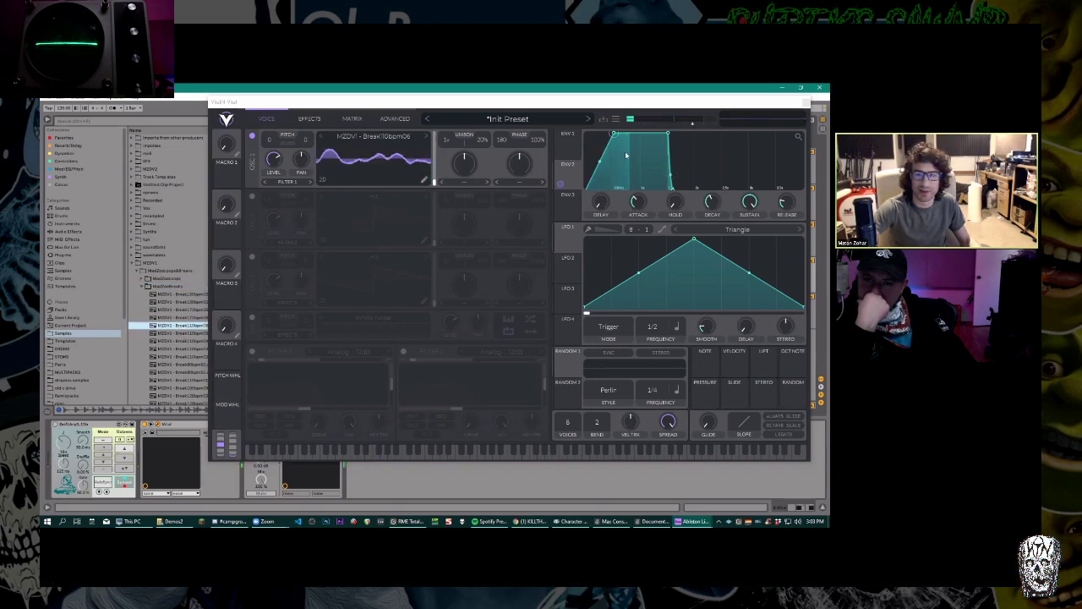
# Lengthen envelope 2's attack until its peak lies beyond the displayed time range.
pyautogui.moveTo(615, 135); pyautogui.dragTo(785, 135)
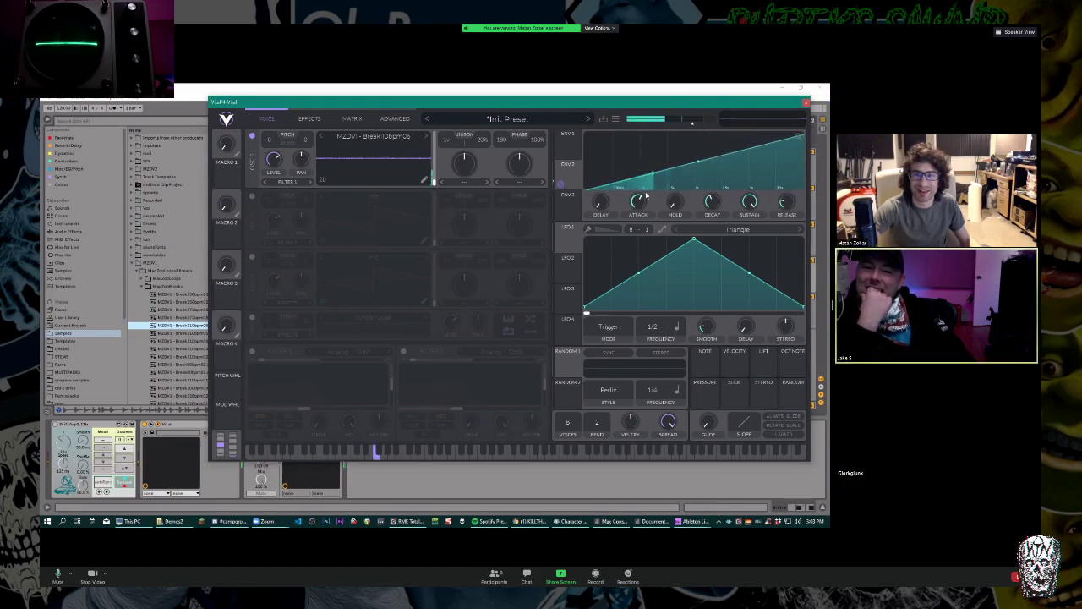
pyautogui.moveTo(640, 188); pyautogui.dragTo(640, 202)
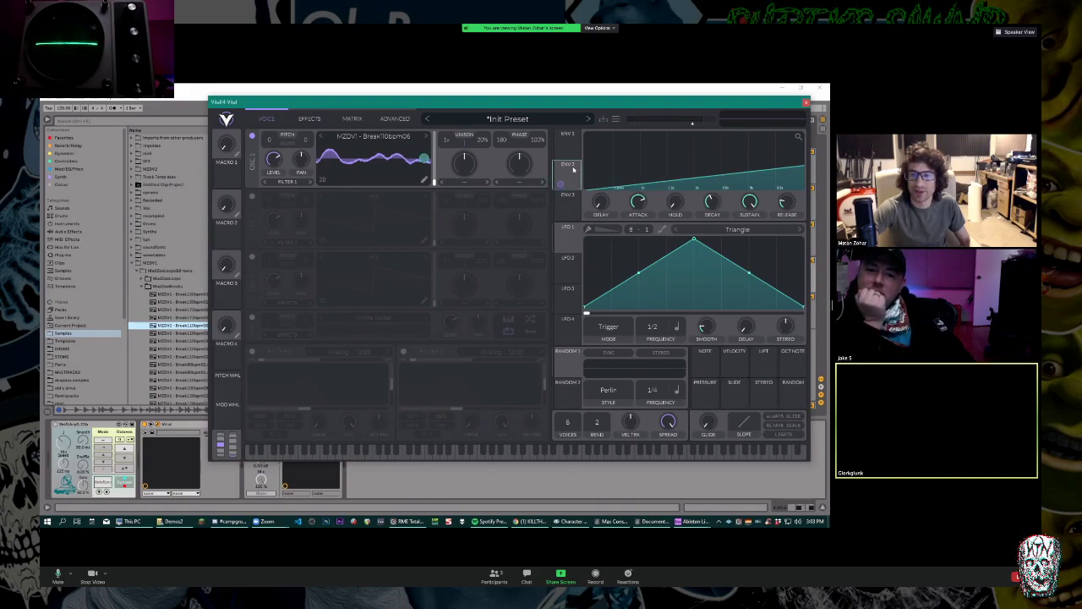
# Assign LFO 1 to oscillator 1's wavetable position and reshape its triangle into a single rising ramp.
pyautogui.moveTo(567, 240); pyautogui.dragTo(459, 169)
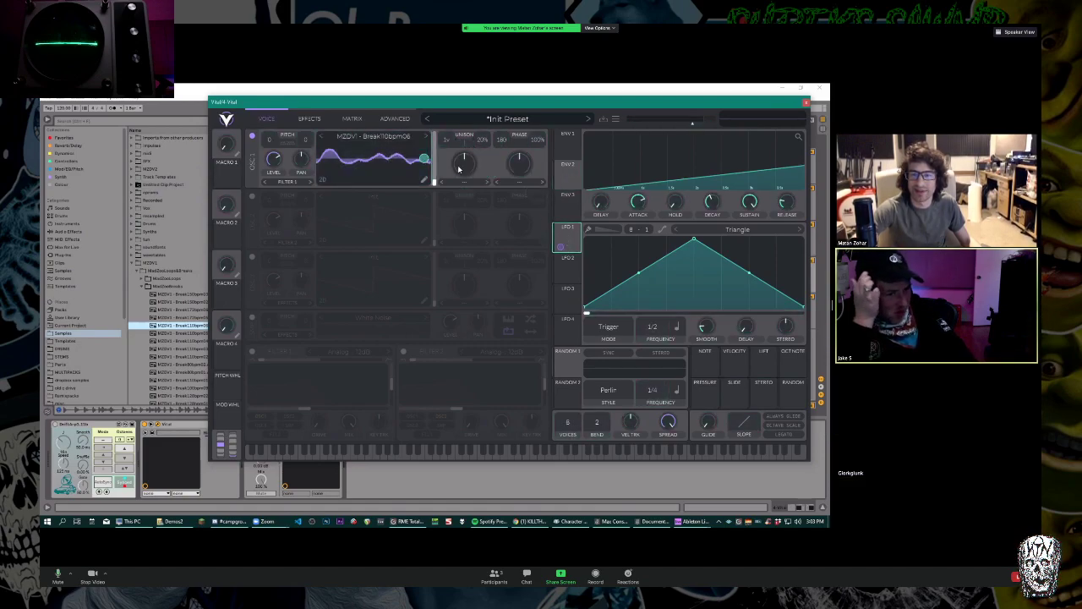
pyautogui.moveTo(693, 241); pyautogui.dragTo(804, 240)
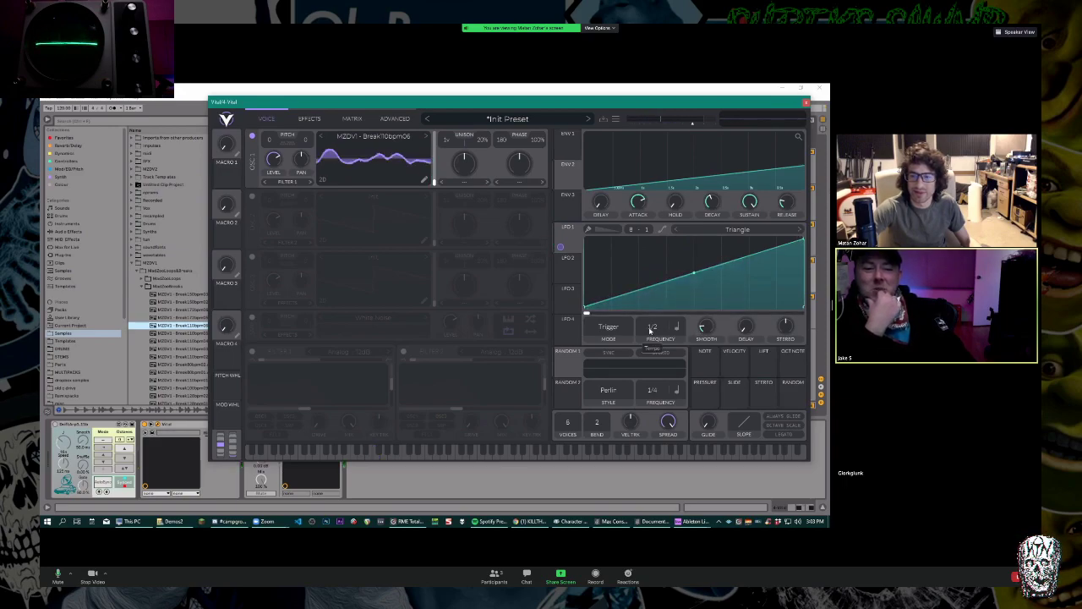
# Switch LFO 1's frequency to seconds at 15.56 secs and set its mode to Loop Hold.
pyautogui.click(675, 327)
pyautogui.click(691, 341)
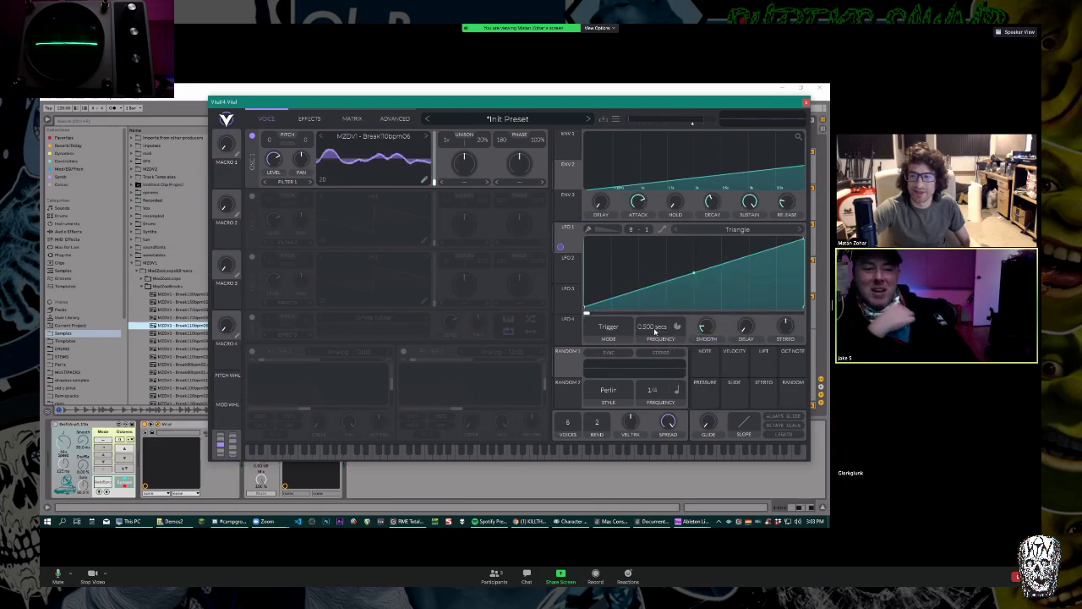
pyautogui.moveTo(656, 311); pyautogui.dragTo(662, 362)
pyautogui.click(604, 328)
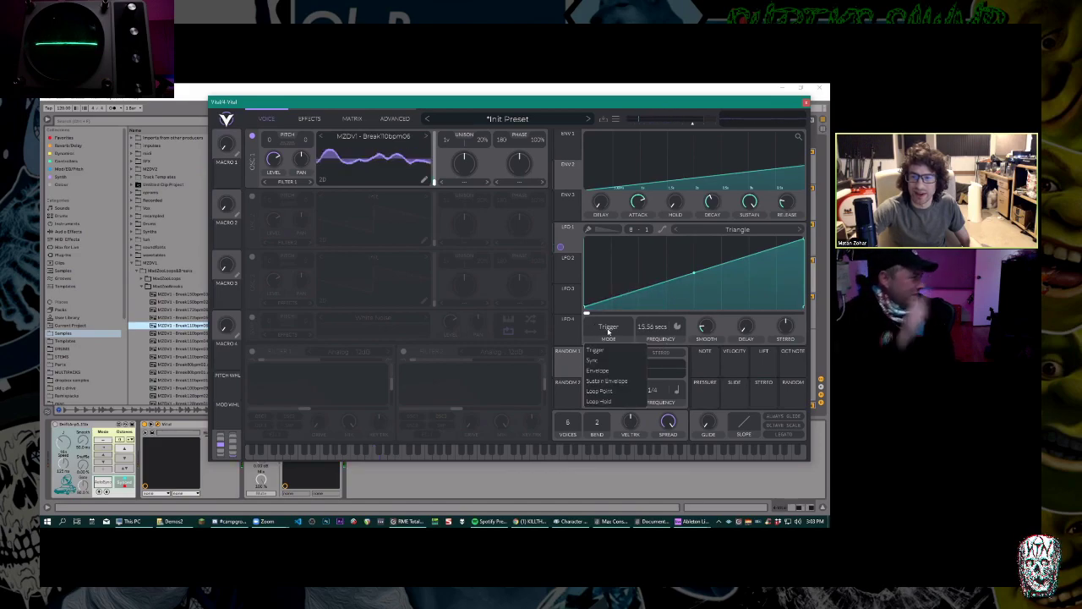
pyautogui.click(600, 400)
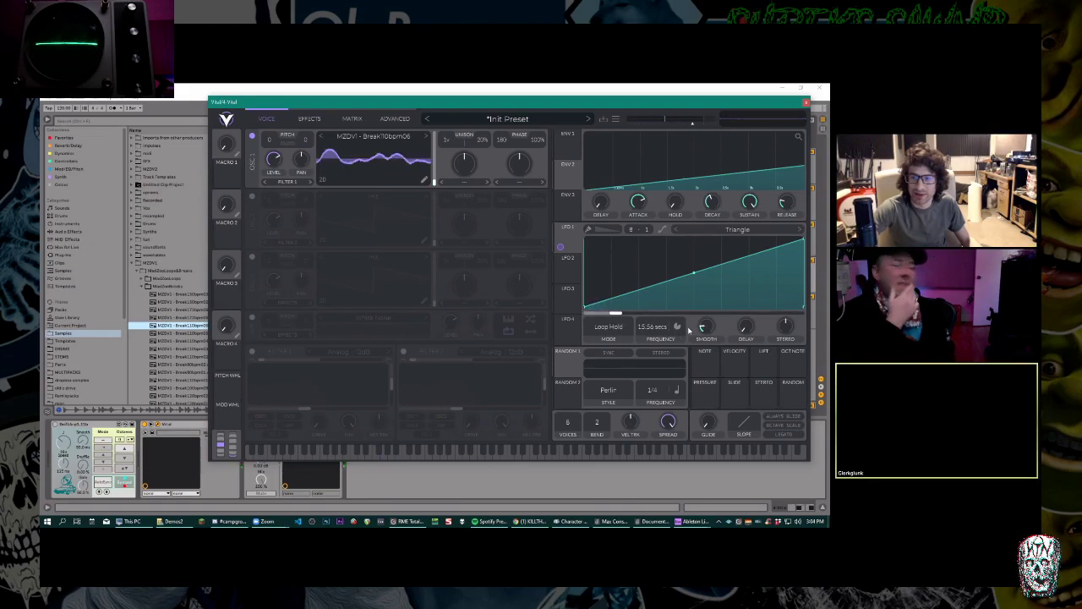
# Set LFO 1's frequency to 8.456 secs and its loop point to about 0.25.
pyautogui.moveTo(667, 326); pyautogui.dragTo(656, 322)
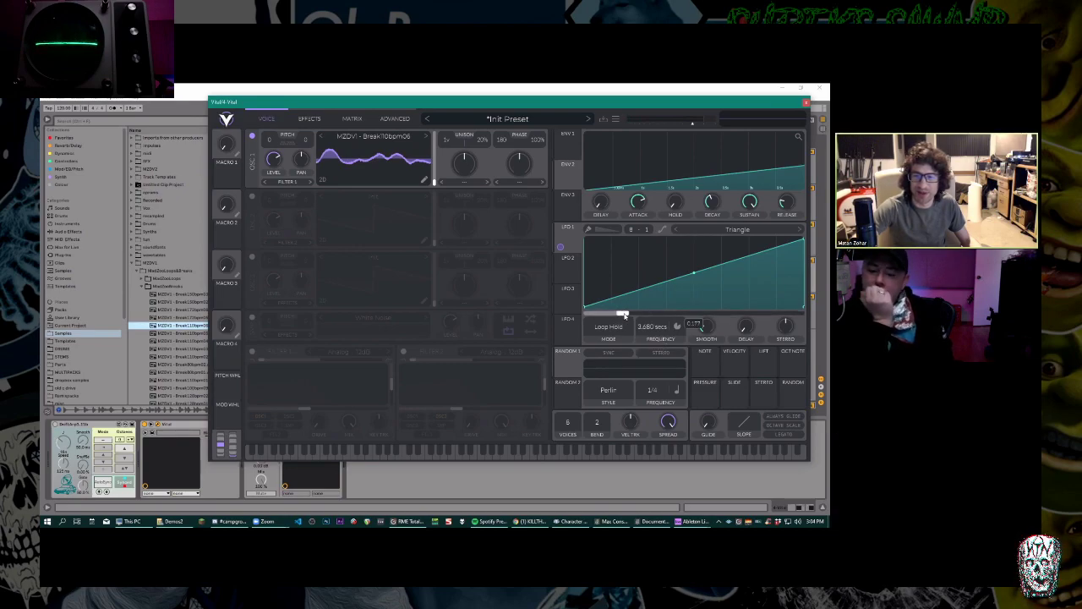
pyautogui.moveTo(624, 315); pyautogui.dragTo(648, 313)
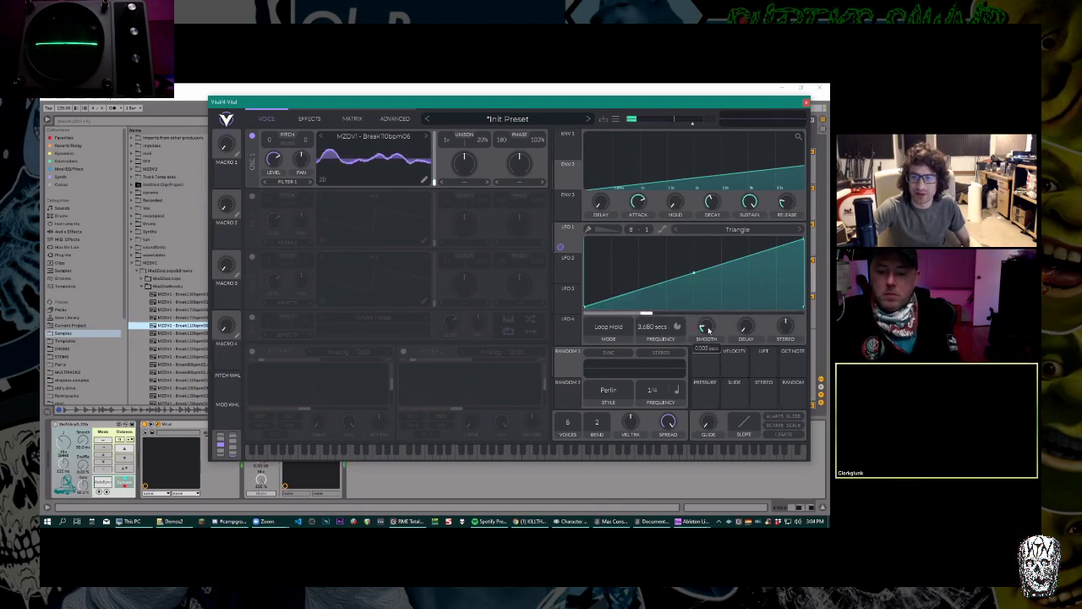
pyautogui.scroll(-3, 649, 329)
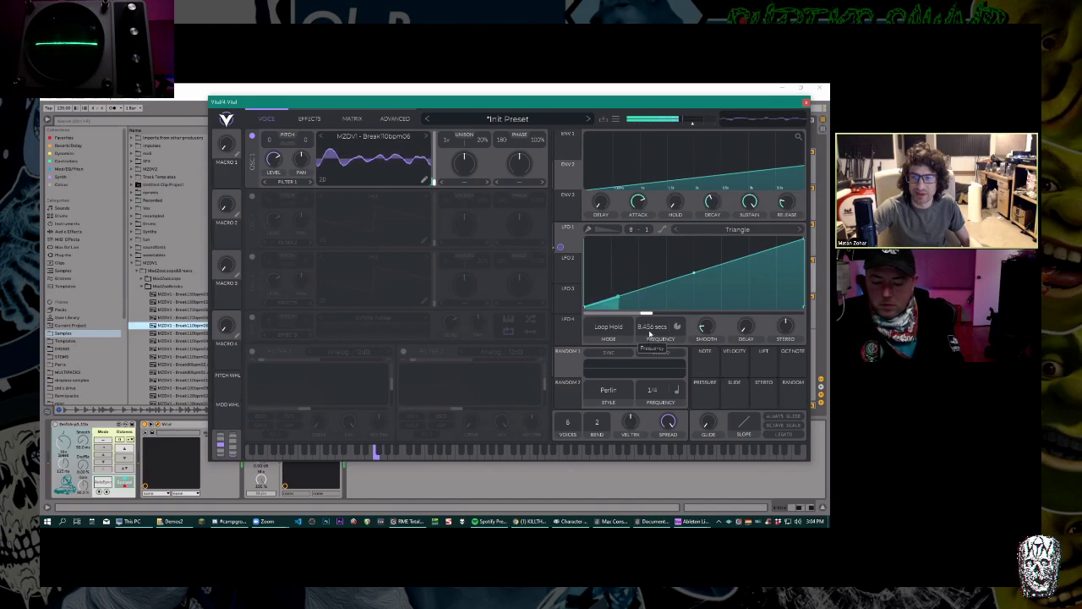
pyautogui.moveTo(649, 315); pyautogui.dragTo(645, 316)
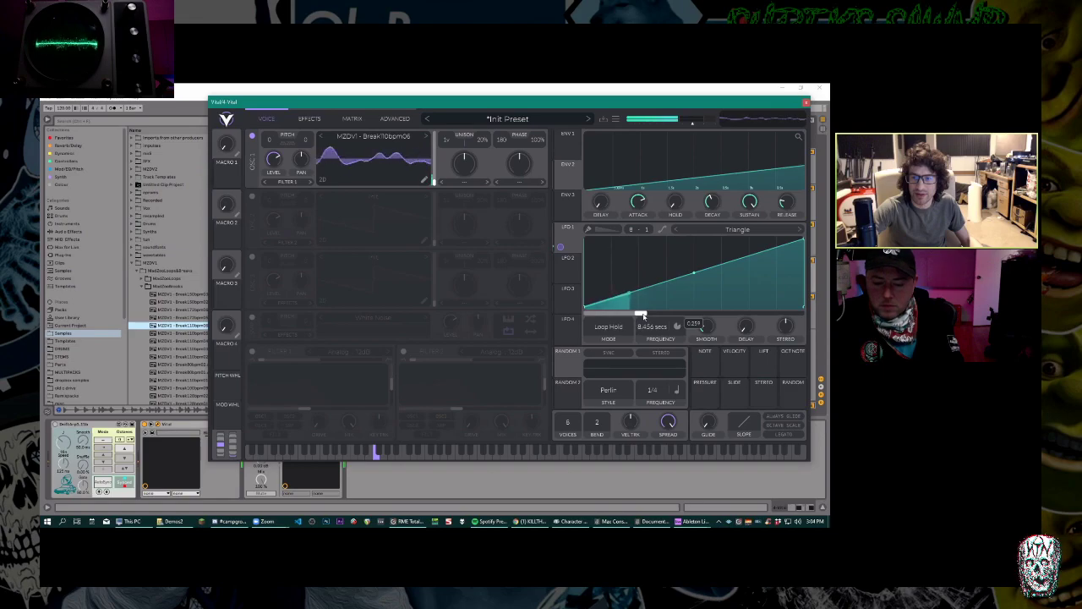
pyautogui.moveTo(643, 315); pyautogui.dragTo(638, 315)
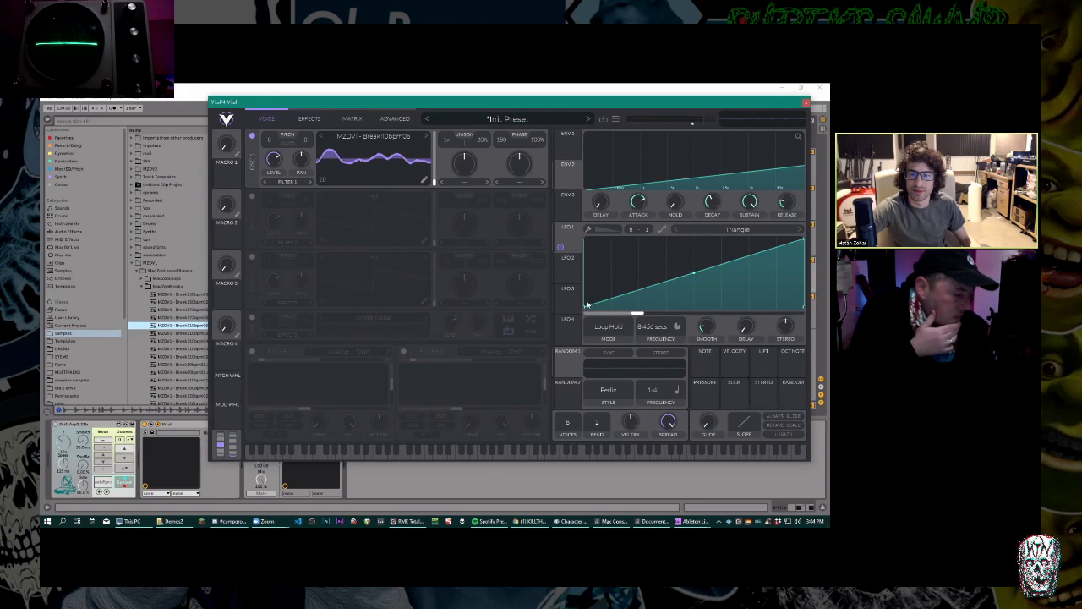
pyautogui.moveTo(587, 308)
pyautogui.mouseDown()
pyautogui.moveTo(583, 281)
pyautogui.moveTo(581, 293)
pyautogui.mouseUp()
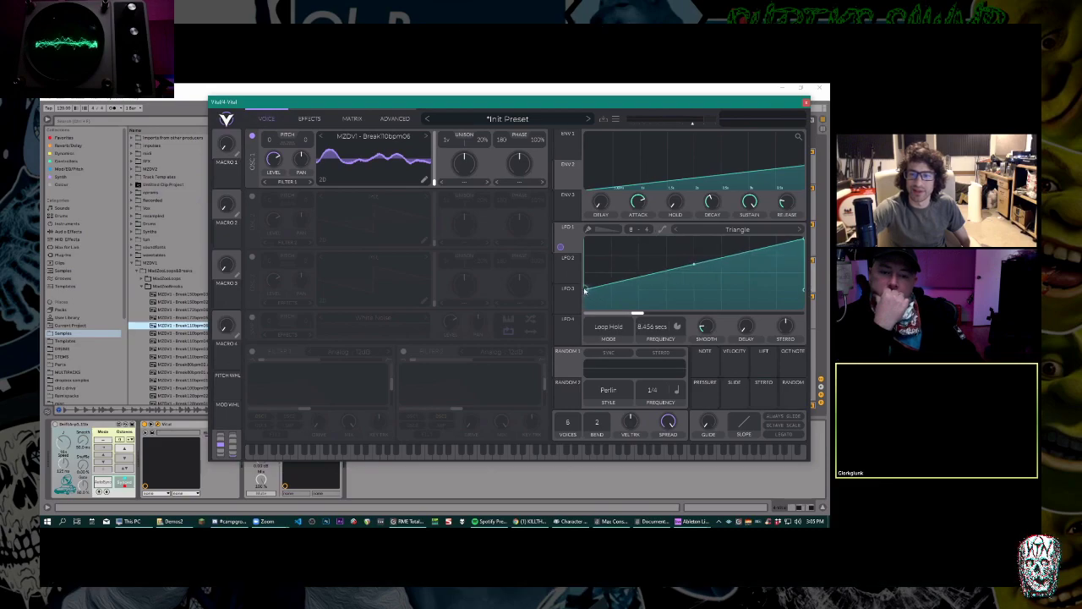
pyautogui.moveTo(583, 289); pyautogui.dragTo(582, 275)
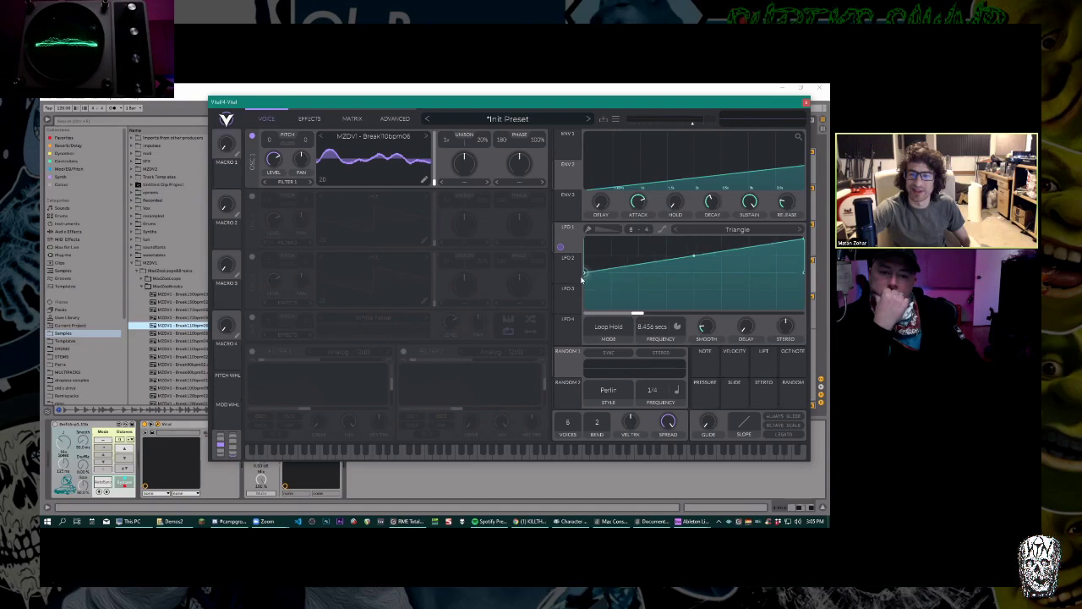
pyautogui.moveTo(581, 279); pyautogui.dragTo(585, 309)
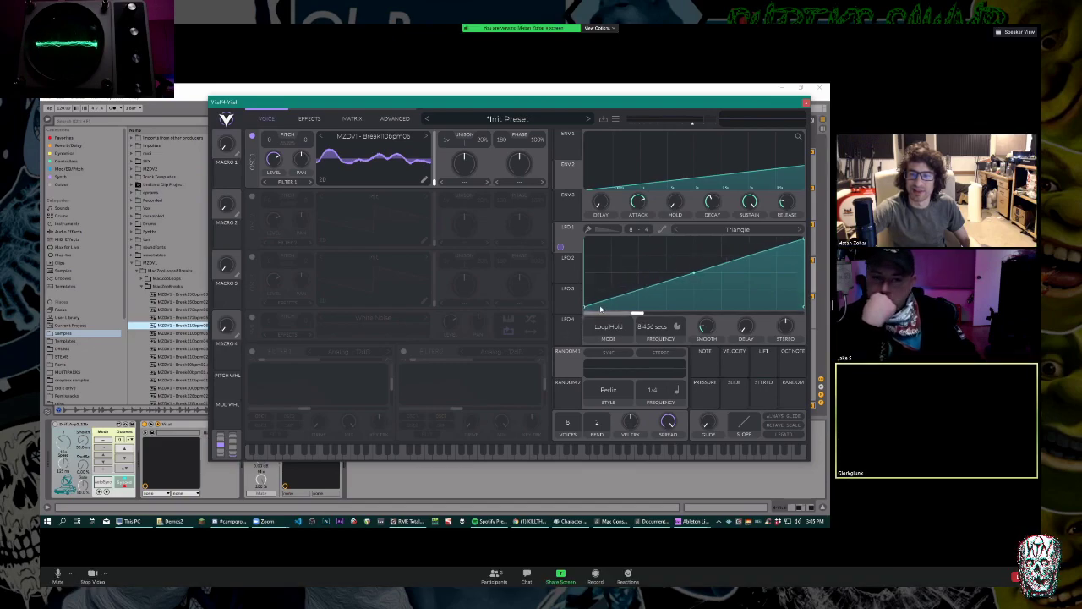
pyautogui.moveTo(585, 308)
pyautogui.mouseDown()
pyautogui.moveTo(582, 292)
pyautogui.moveTo(585, 322)
pyautogui.mouseUp()
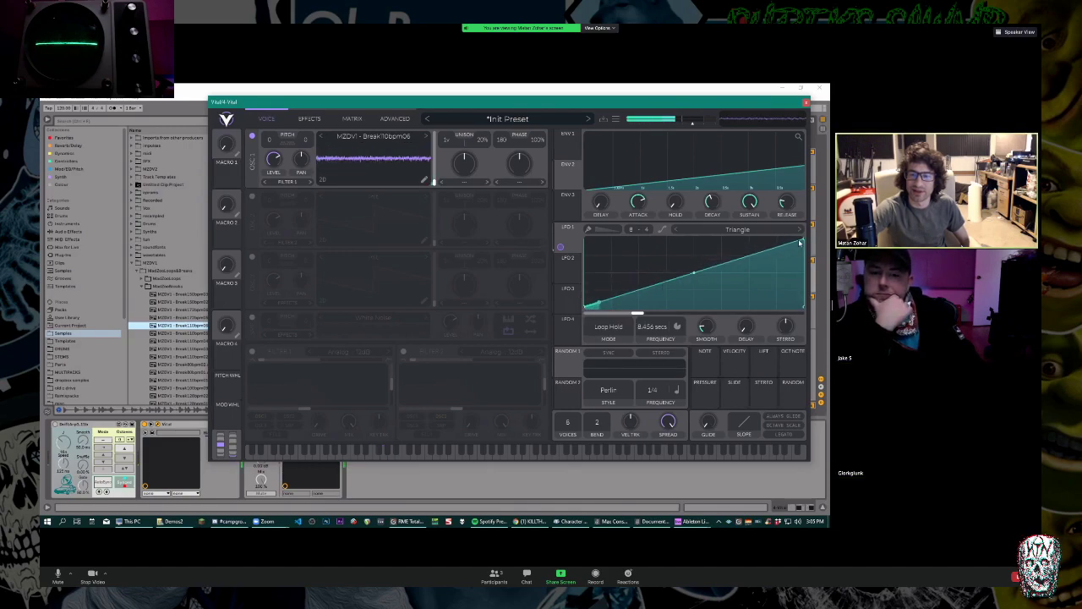
pyautogui.moveTo(801, 241)
pyautogui.mouseDown()
pyautogui.moveTo(677, 270)
pyautogui.moveTo(726, 240)
pyautogui.moveTo(801, 241)
pyautogui.mouseUp()
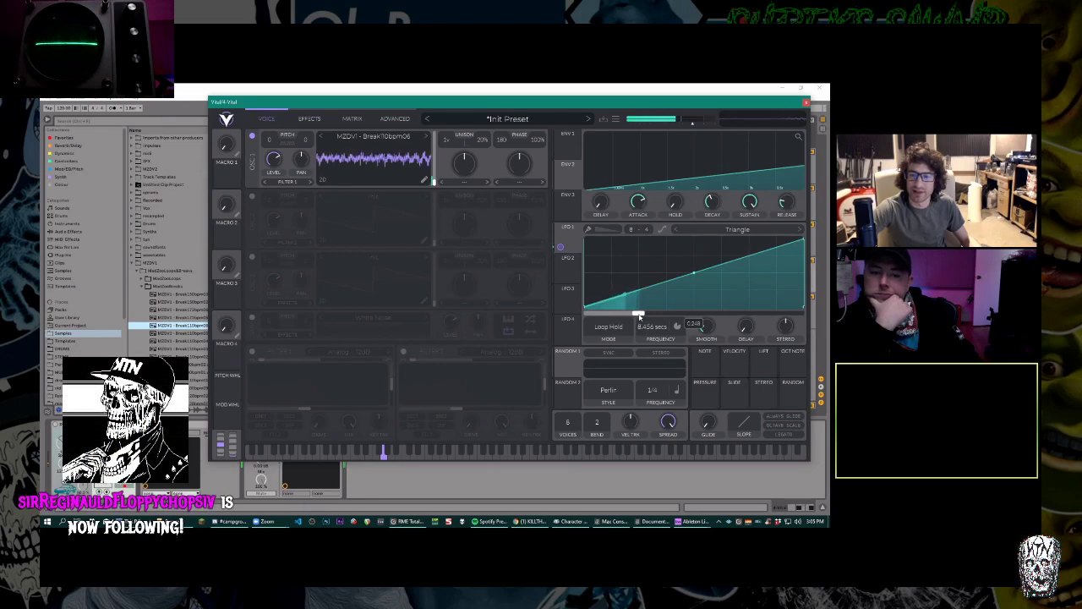
# Move LFO 1's loop point to about 0.12 and add a raised curve point above it.
pyautogui.moveTo(640, 317); pyautogui.dragTo(612, 316)
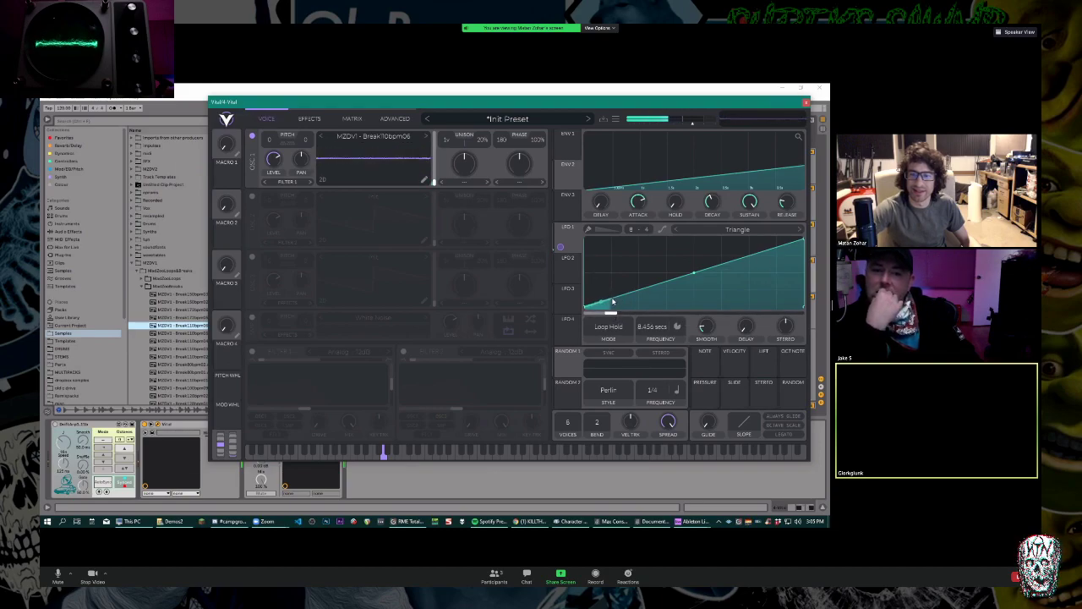
pyautogui.moveTo(612, 302)
pyautogui.mouseDown()
pyautogui.moveTo(611, 292)
pyautogui.moveTo(612, 303)
pyautogui.mouseUp()
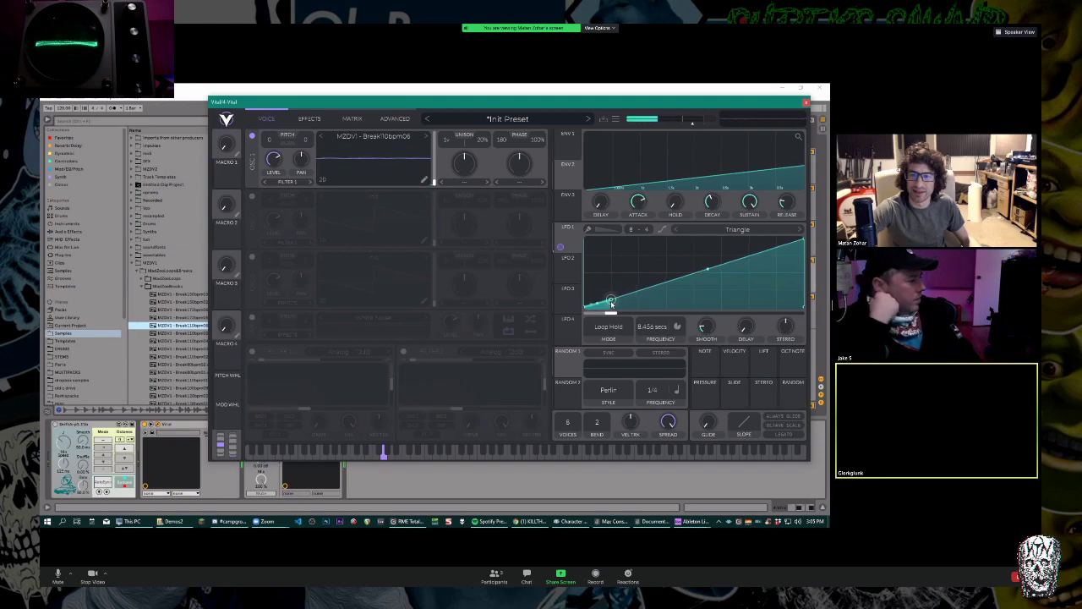
pyautogui.moveTo(612, 301); pyautogui.dragTo(612, 292)
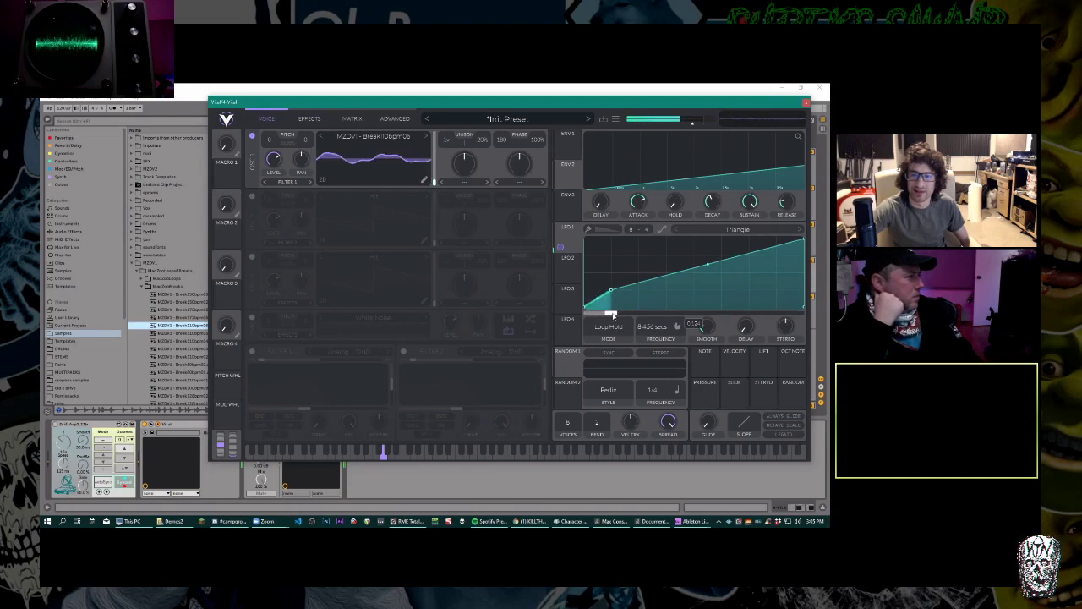
# Try Formant Scale as oscillator 1's spectral morph type, settling on Shepard Tone.
pyautogui.click(468, 182)
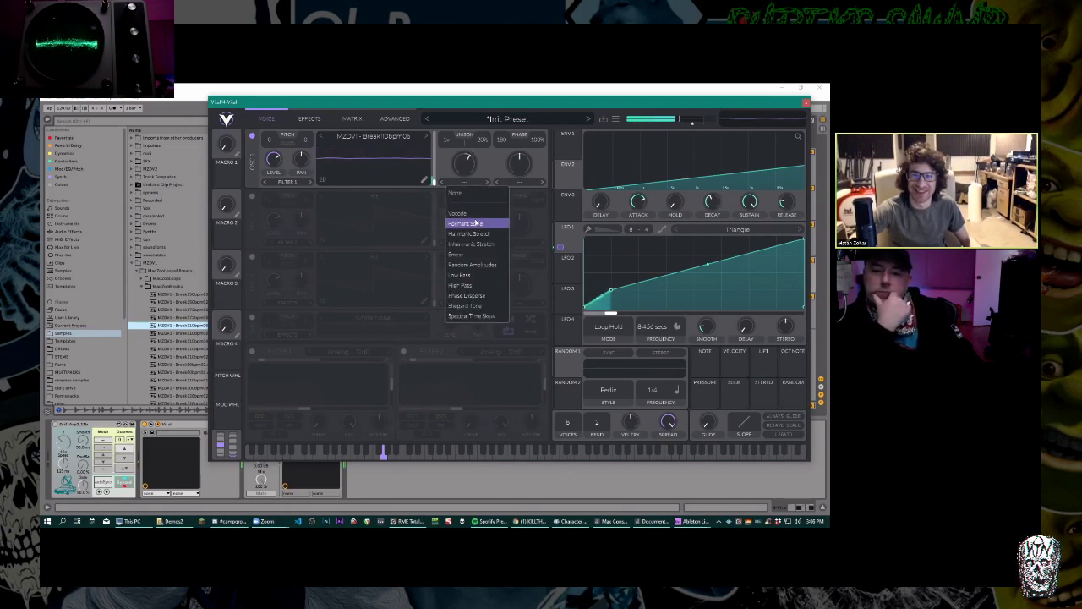
pyautogui.click(476, 224)
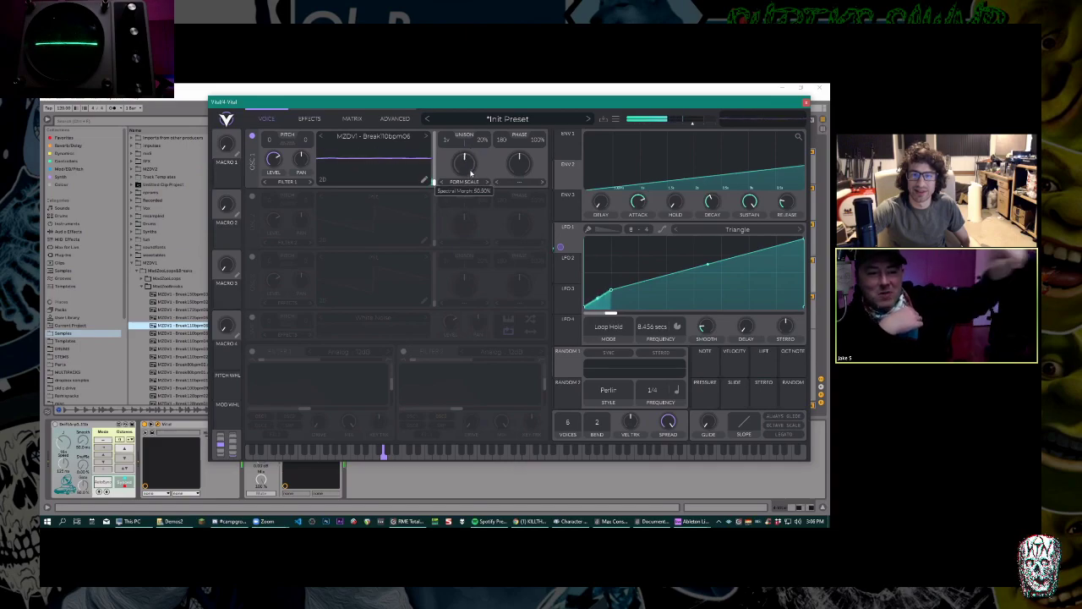
pyautogui.click(468, 182)
pyautogui.click(466, 305)
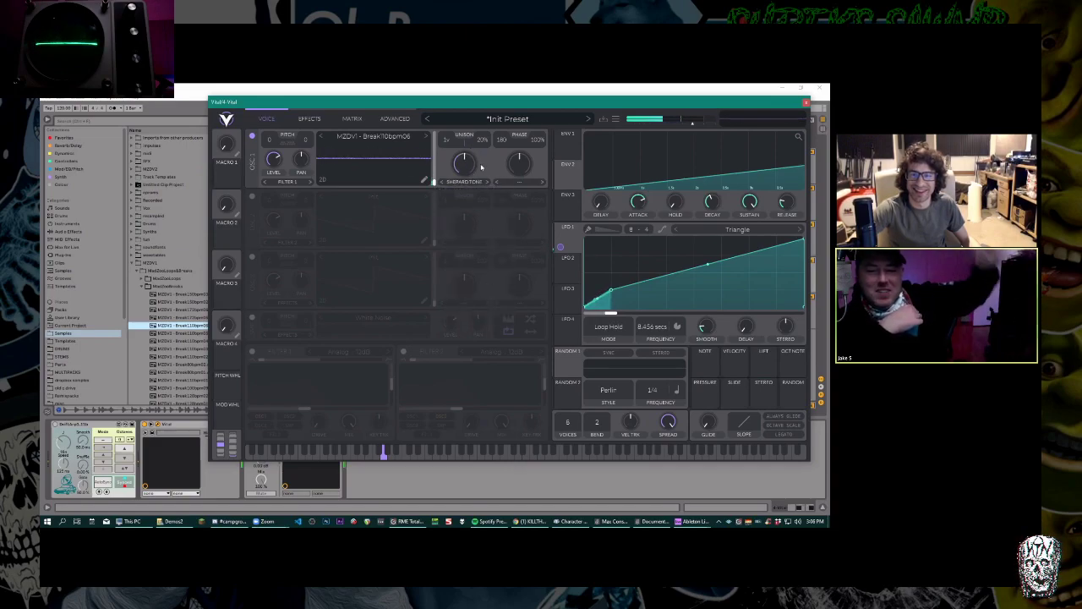
# Reshape LFO 2 into a rising ramp and assign it to oscillator 1's Shepard Tone amount.
pyautogui.click(567, 288)
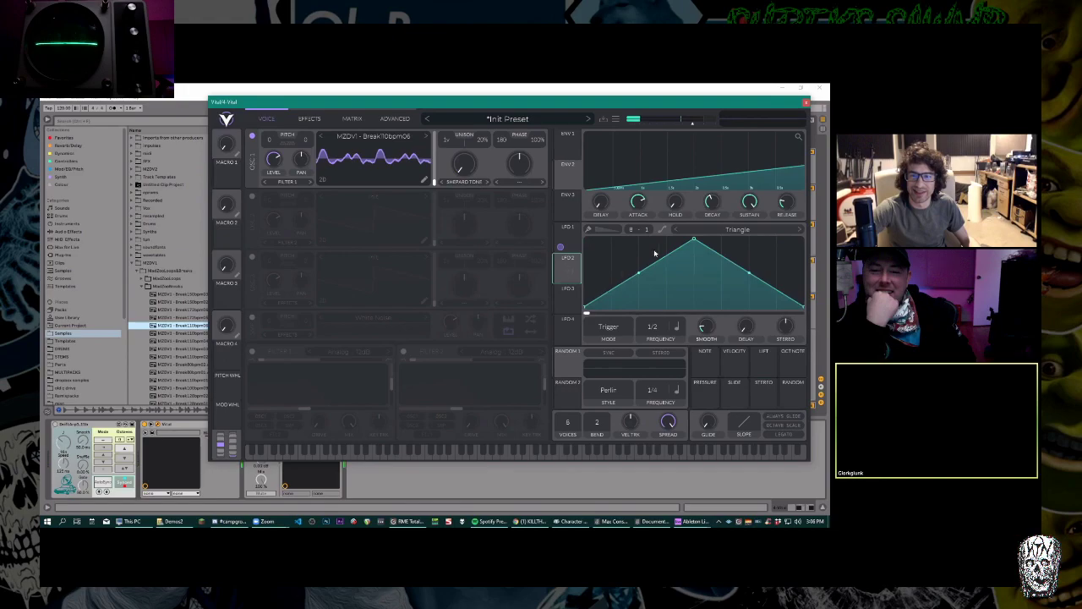
pyautogui.click(567, 257)
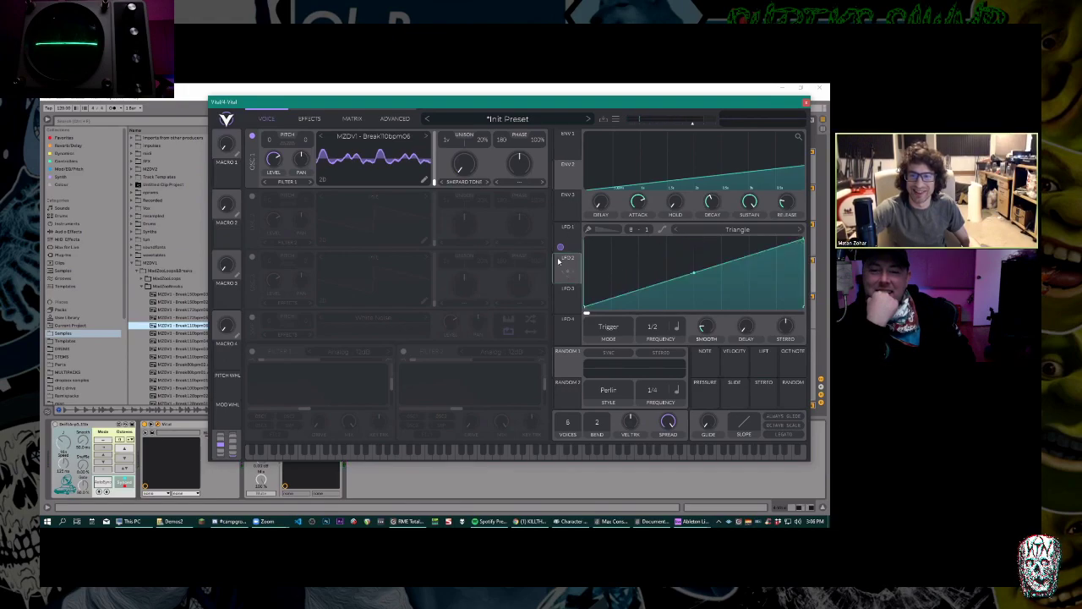
pyautogui.moveTo(560, 276); pyautogui.dragTo(463, 165)
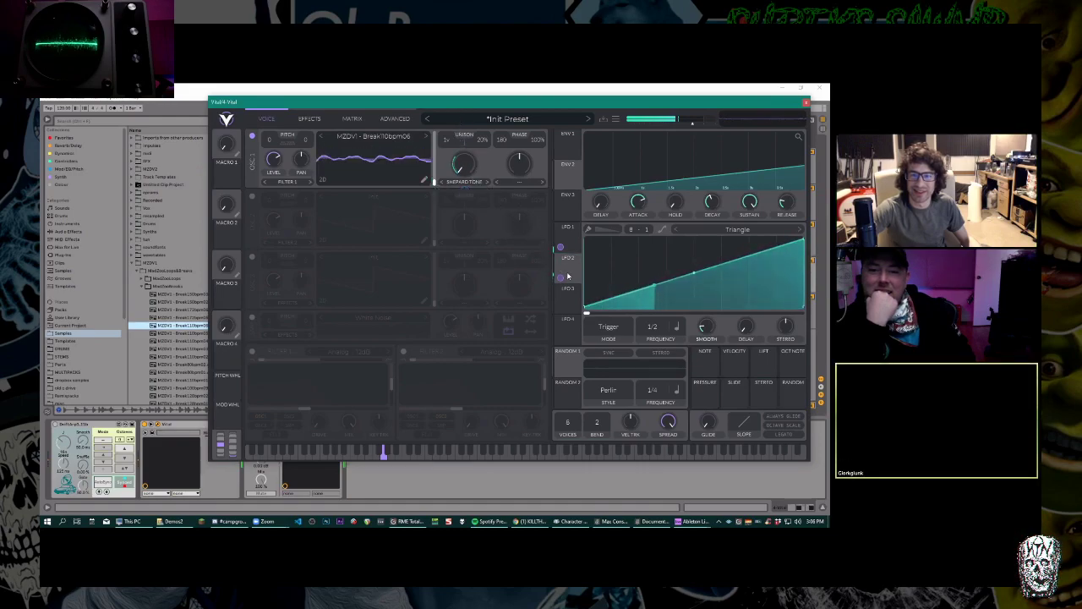
# Set LFO 2's tempo-synced frequency to 4/1.
pyautogui.moveTo(664, 332); pyautogui.dragTo(654, 296)
pyautogui.moveTo(656, 368); pyautogui.dragTo(655, 376)
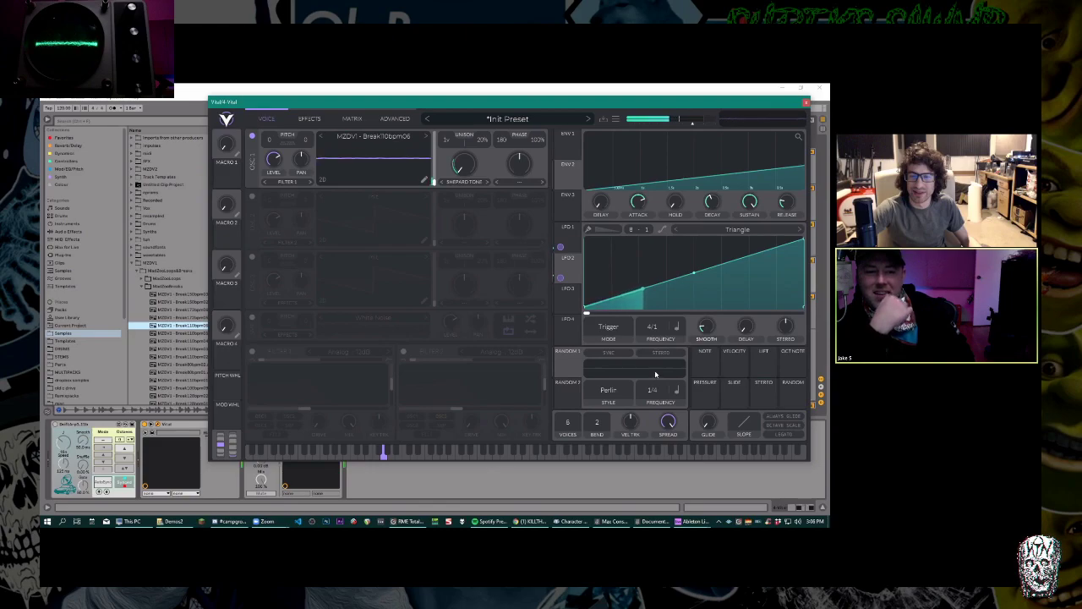
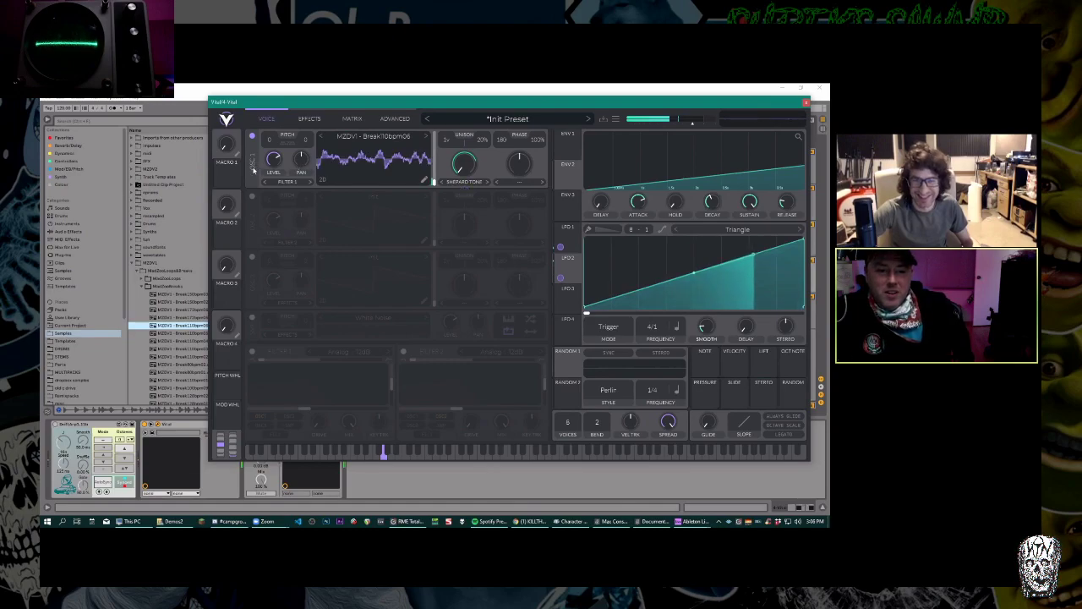
# Enable the Delay effect and set its mode to Ping Pong.
pyautogui.click(307, 120)
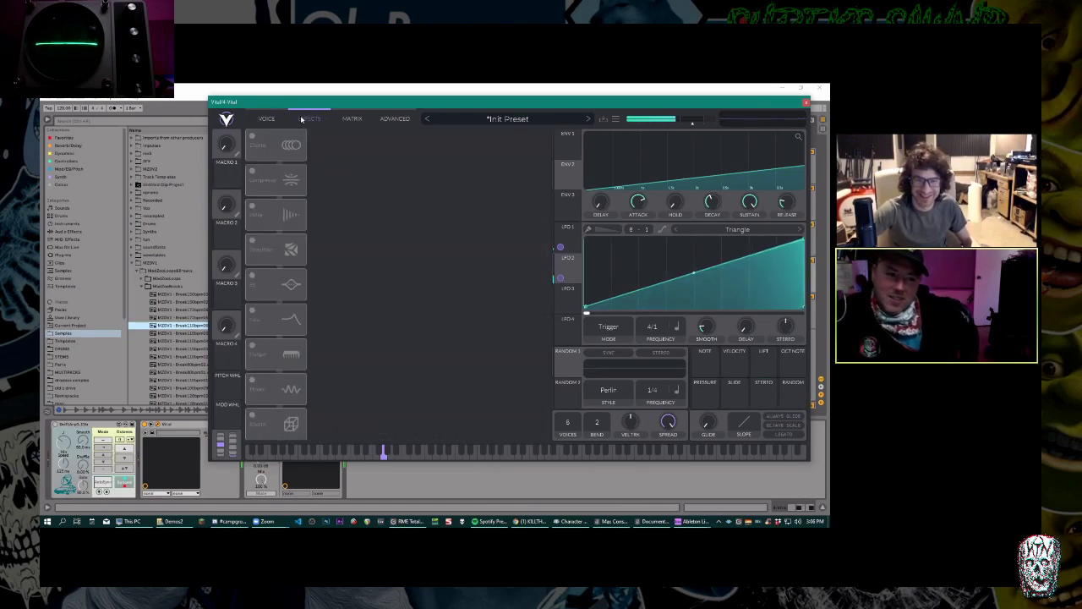
pyautogui.click(300, 214)
pyautogui.click(371, 170)
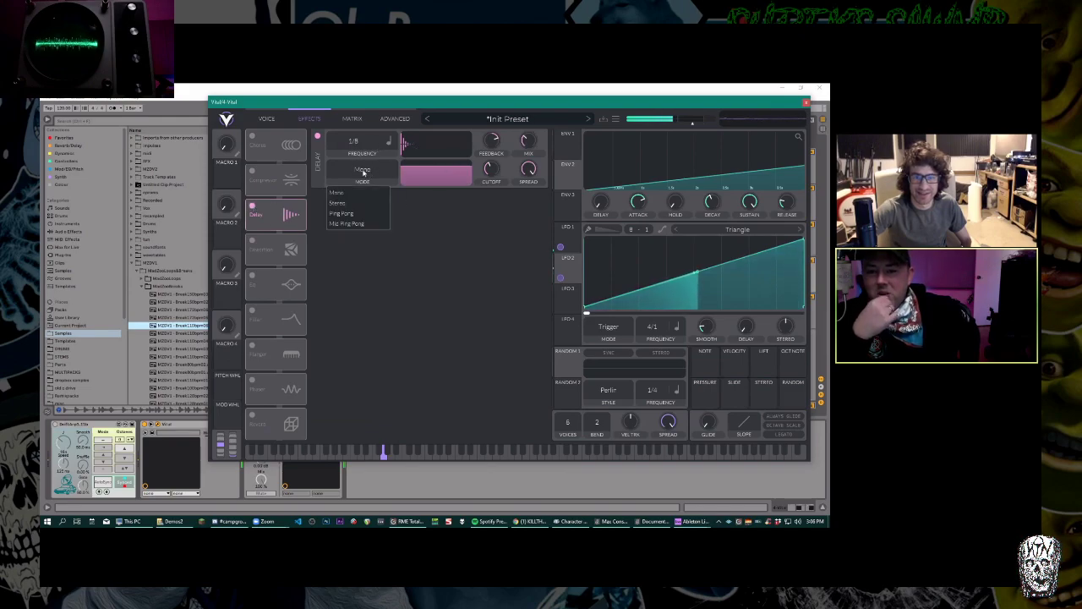
pyautogui.click(358, 207)
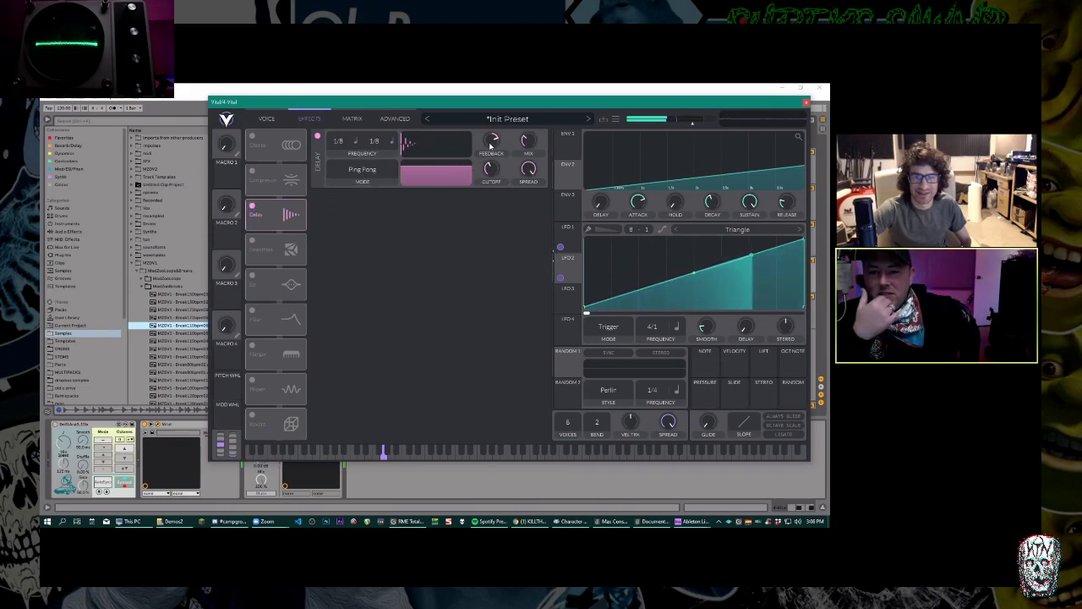
# Switch both delay frequencies from tempo sync to seconds.
pyautogui.click(379, 142)
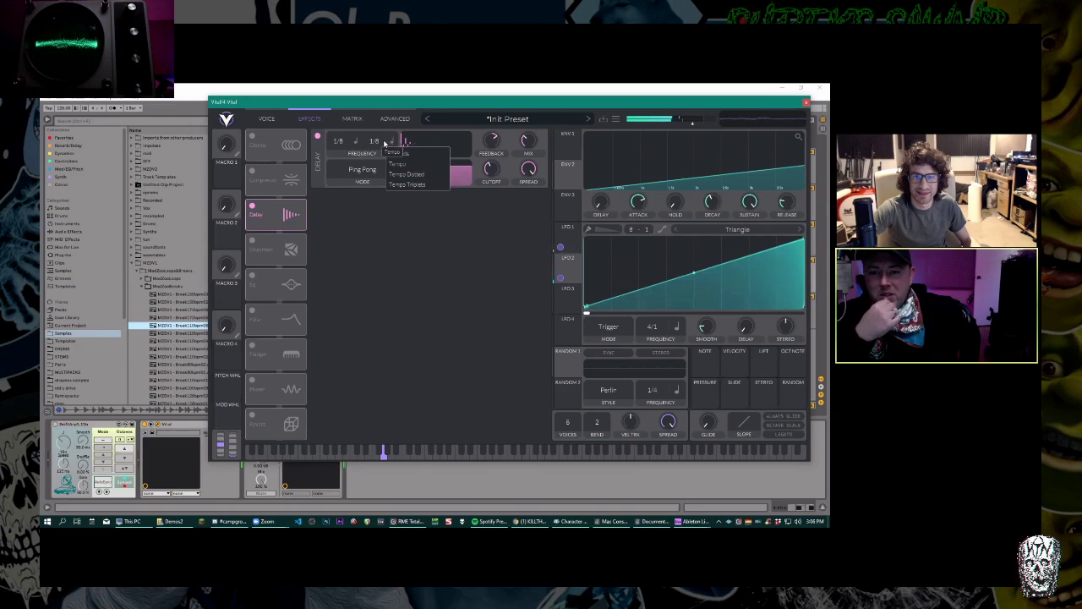
pyautogui.click(393, 151)
pyautogui.click(356, 141)
pyautogui.click(362, 153)
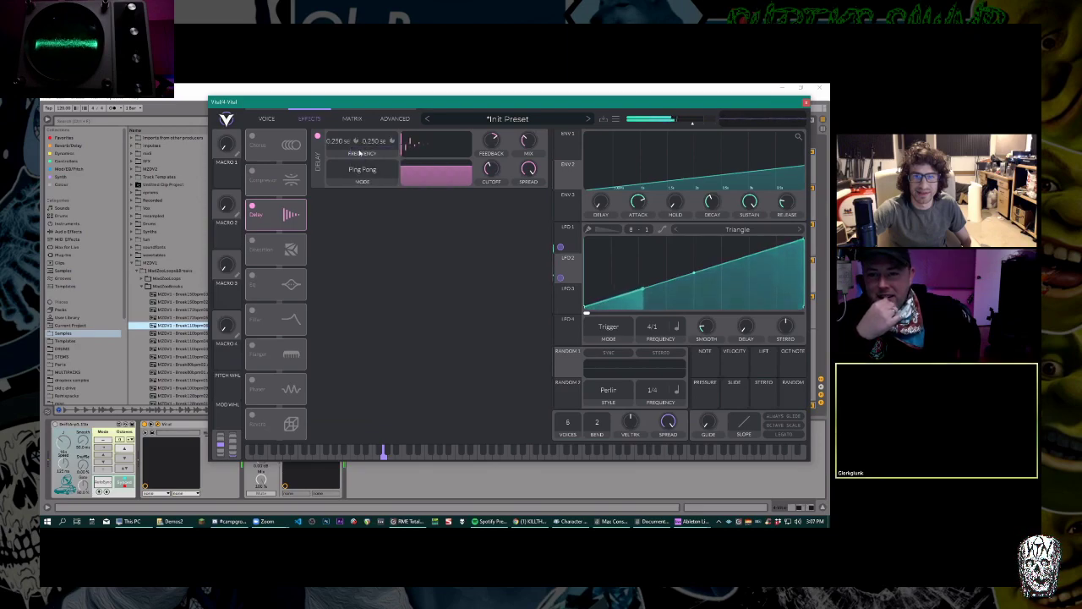
# Set the two delay times to about 1.05 and 1.87 seconds and lower the delay's mix.
pyautogui.scroll(5, 344, 143)
pyautogui.scroll(7, 372, 158)
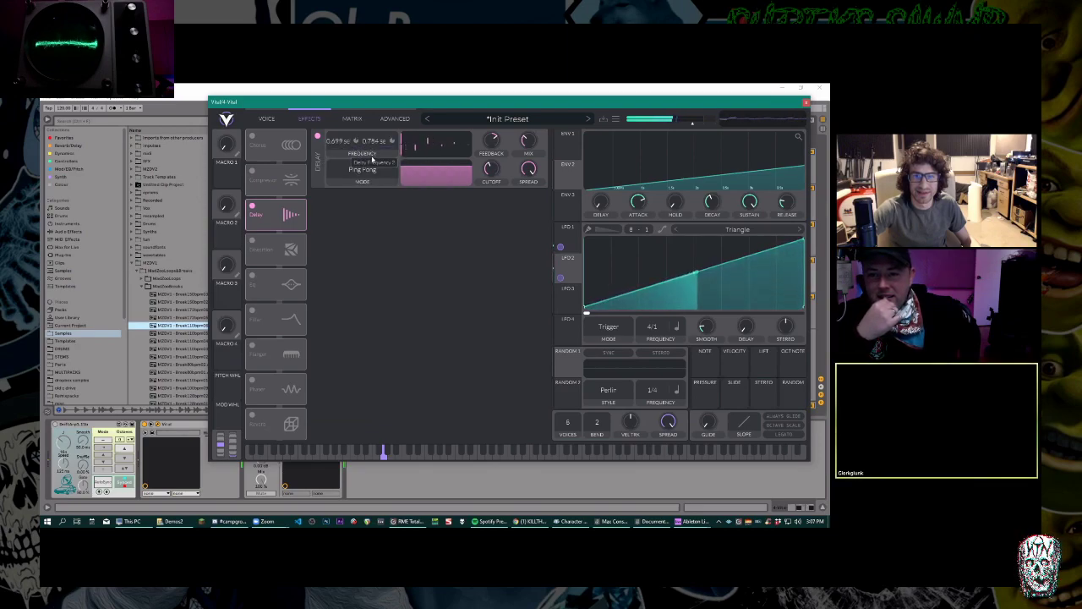
pyautogui.scroll(-2, 372, 158)
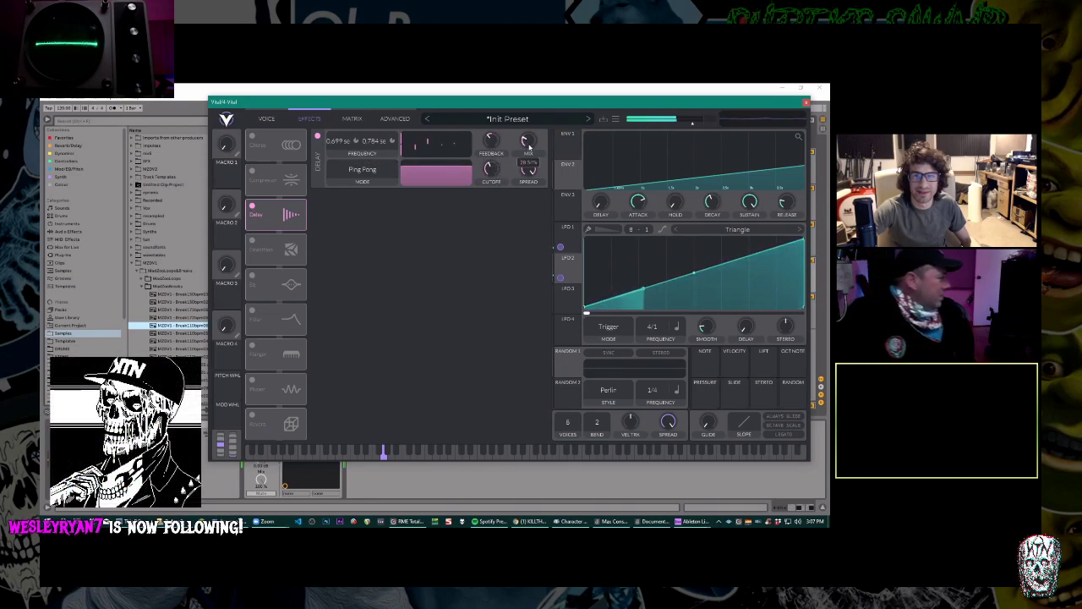
pyautogui.scroll(-10, 336, 141)
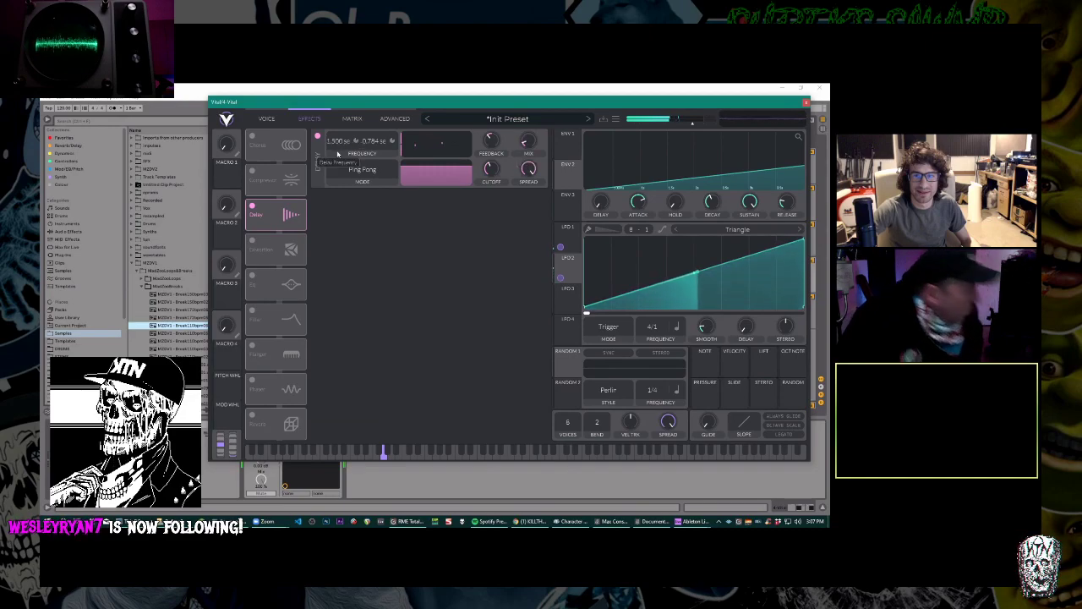
pyautogui.scroll(10, 338, 141)
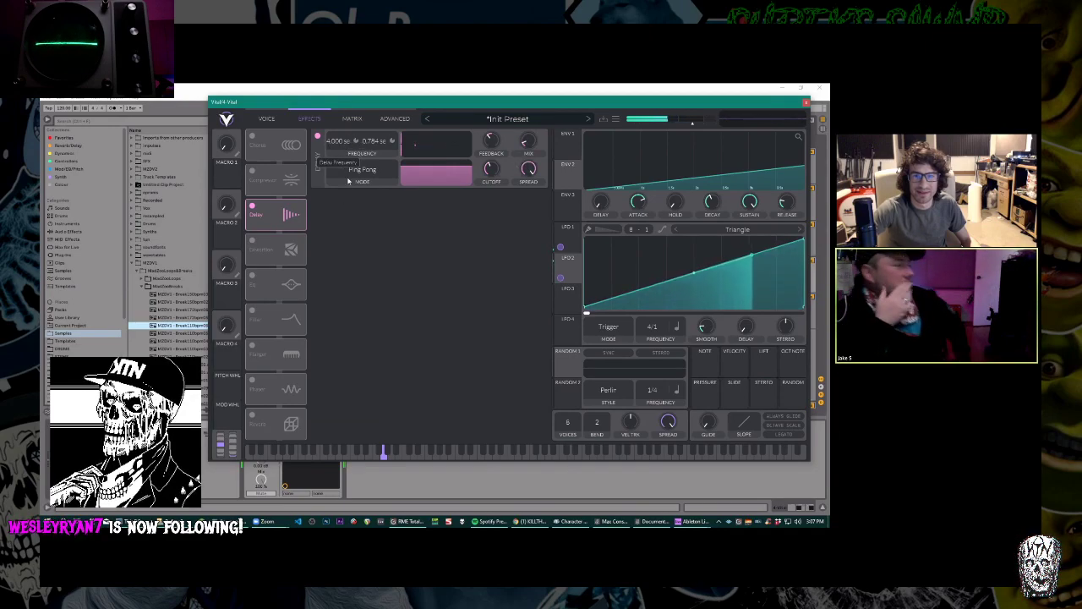
pyautogui.scroll(5, 374, 159)
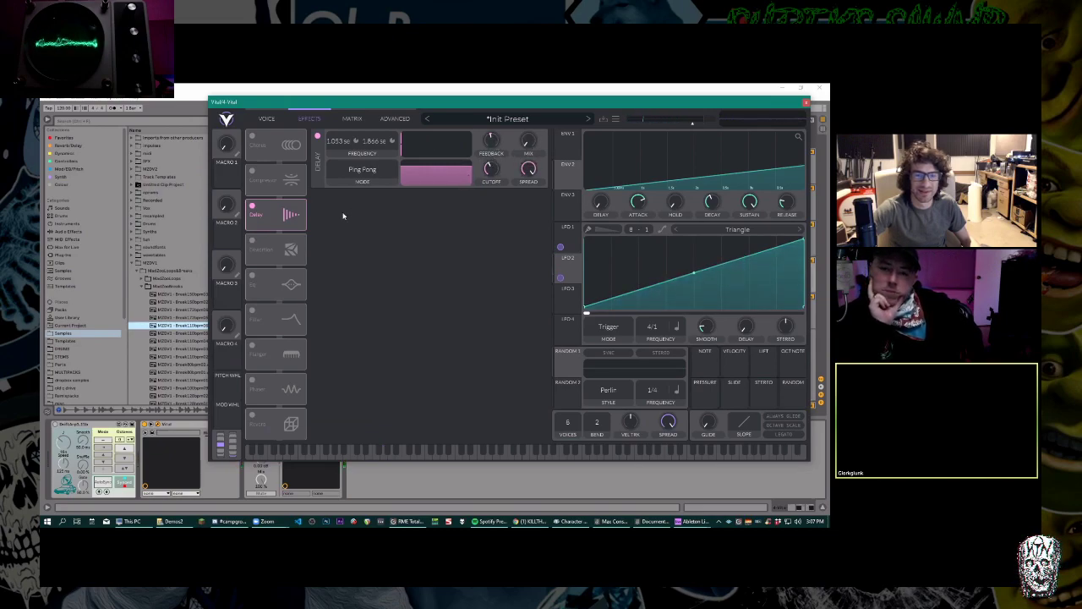
# Try Squeeze as oscillator 1's wave morph type and sweep its amount.
pyautogui.click(265, 118)
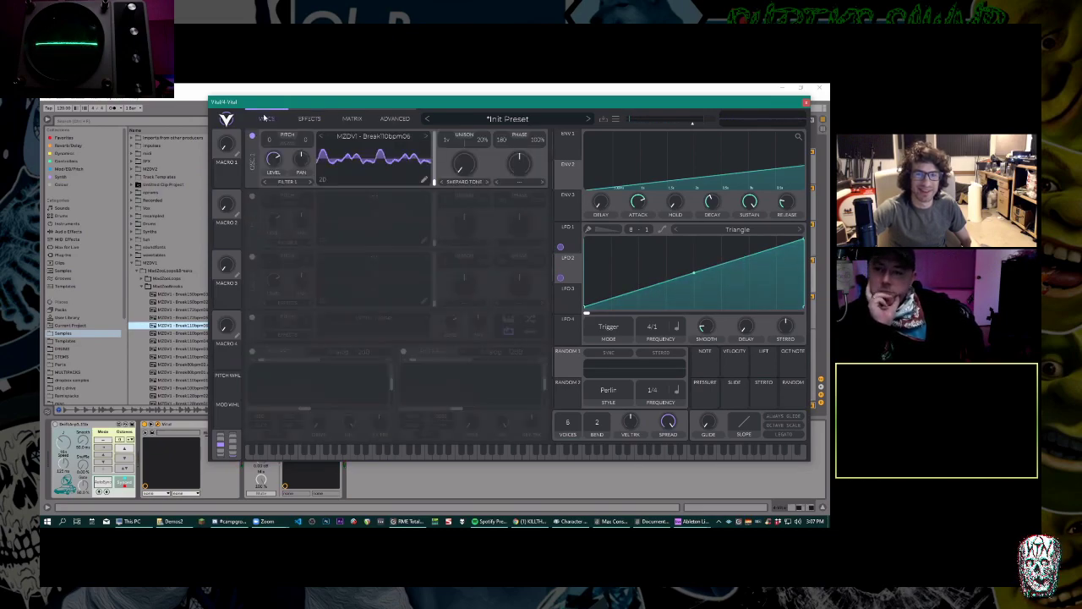
pyautogui.click(513, 183)
pyautogui.click(511, 179)
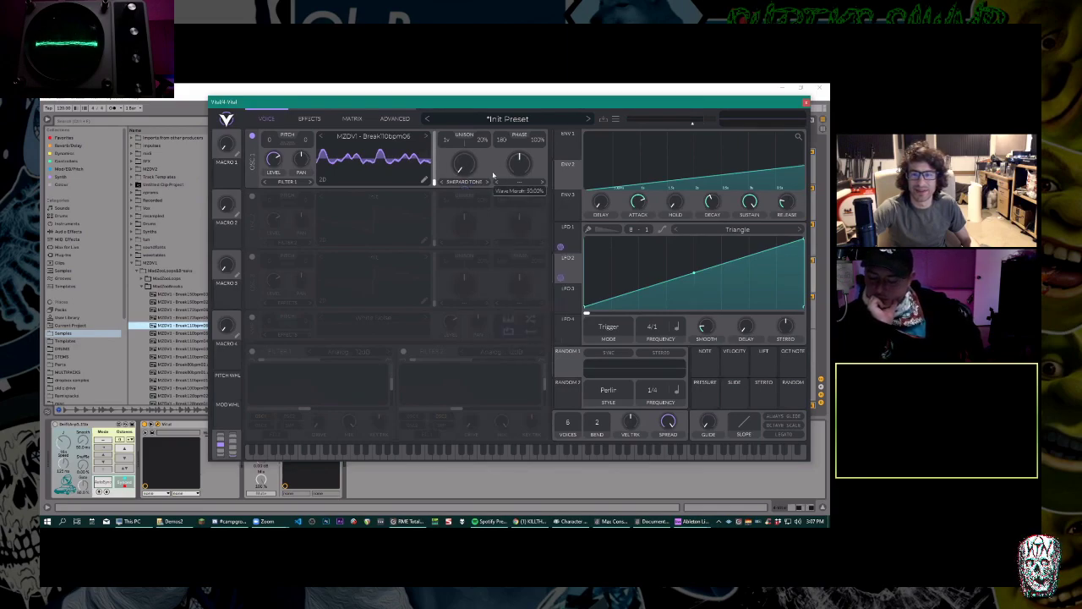
pyautogui.click(516, 183)
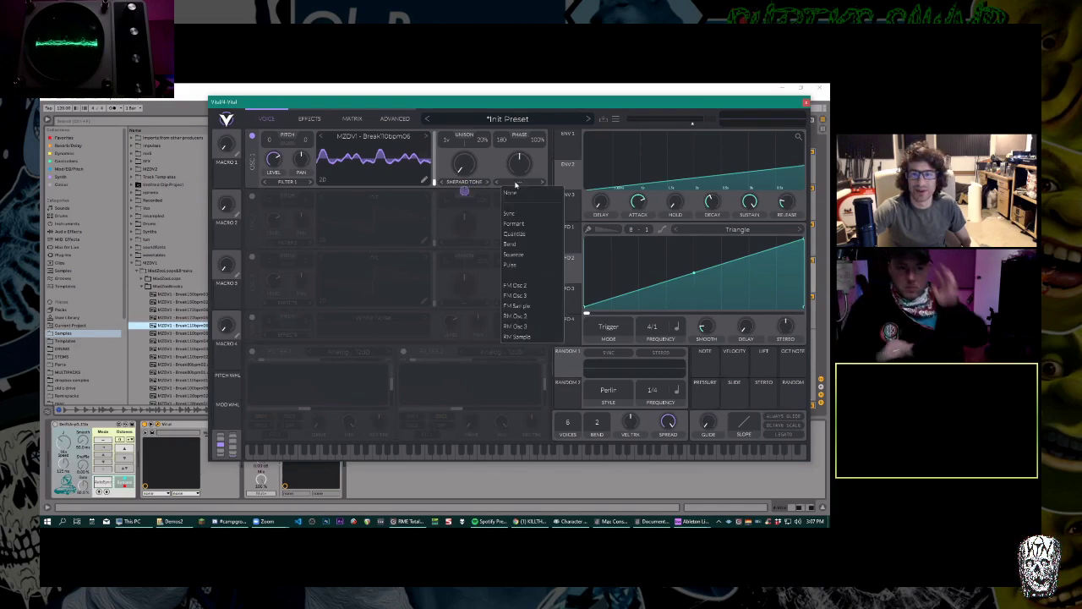
pyautogui.click(512, 253)
pyautogui.moveTo(519, 165); pyautogui.dragTo(517, 225)
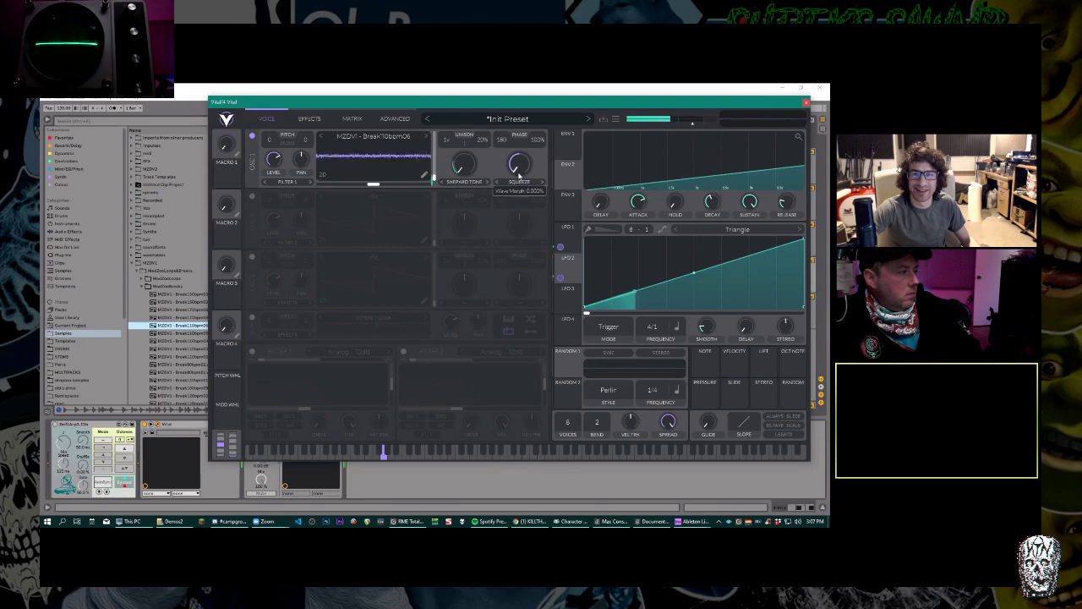
pyautogui.moveTo(519, 174); pyautogui.dragTo(498, 148)
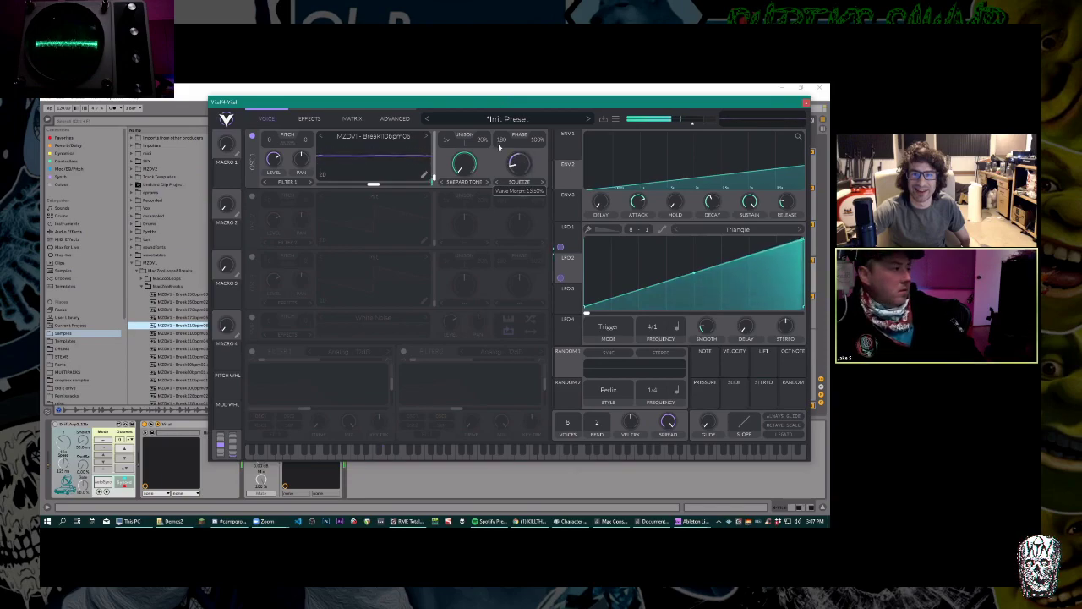
# Change oscillator 1's wave morph type to Bend and adjust its amount after sweeping it up to 100%.
pyautogui.click(519, 182)
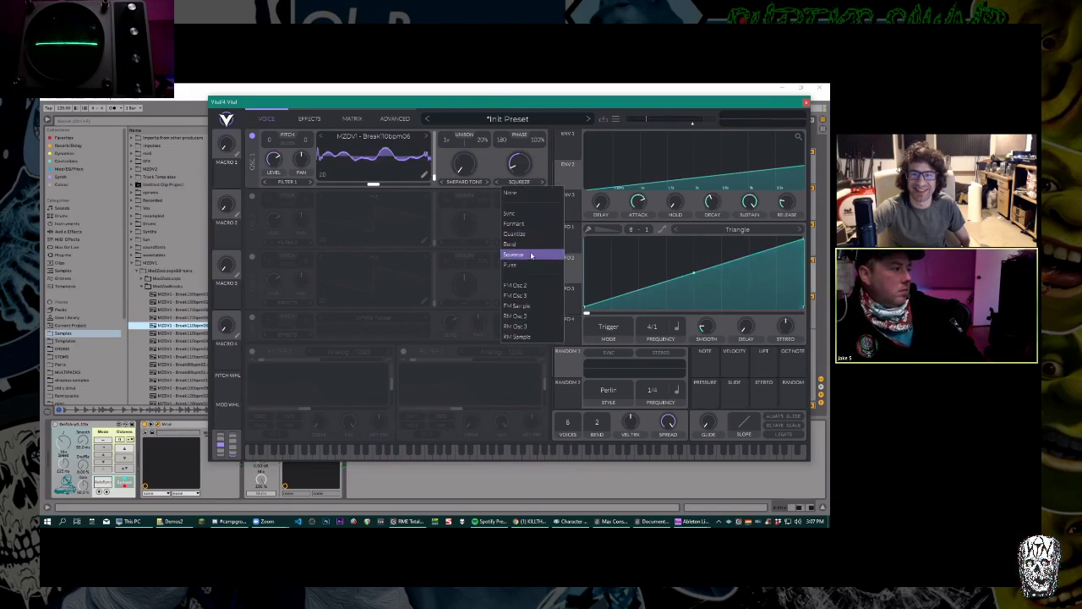
pyautogui.click(528, 252)
pyautogui.click(519, 182)
pyautogui.click(510, 243)
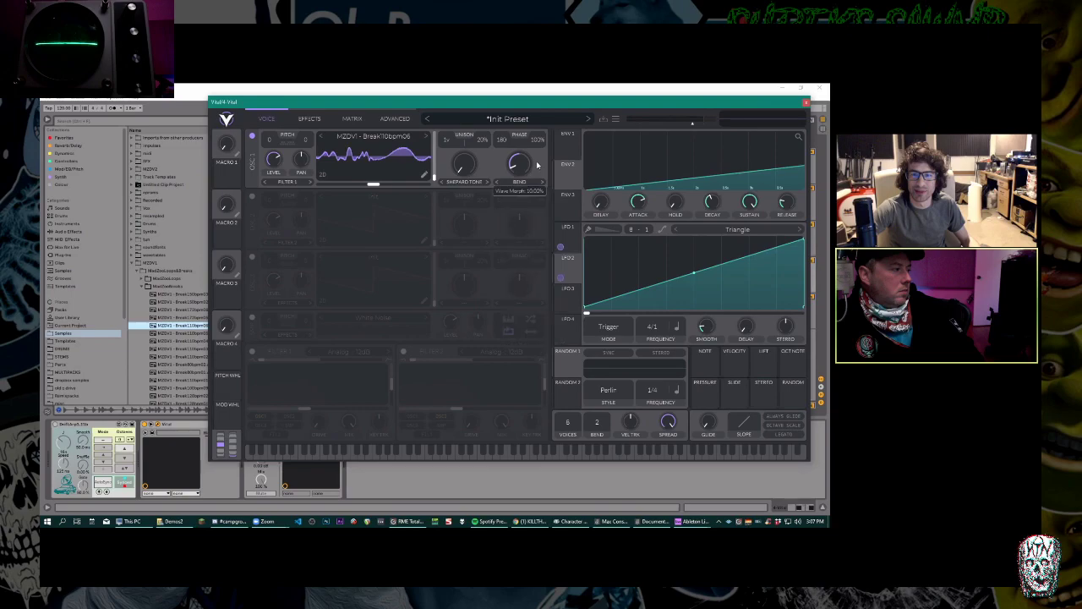
pyautogui.moveTo(503, 103); pyautogui.dragTo(504, 167)
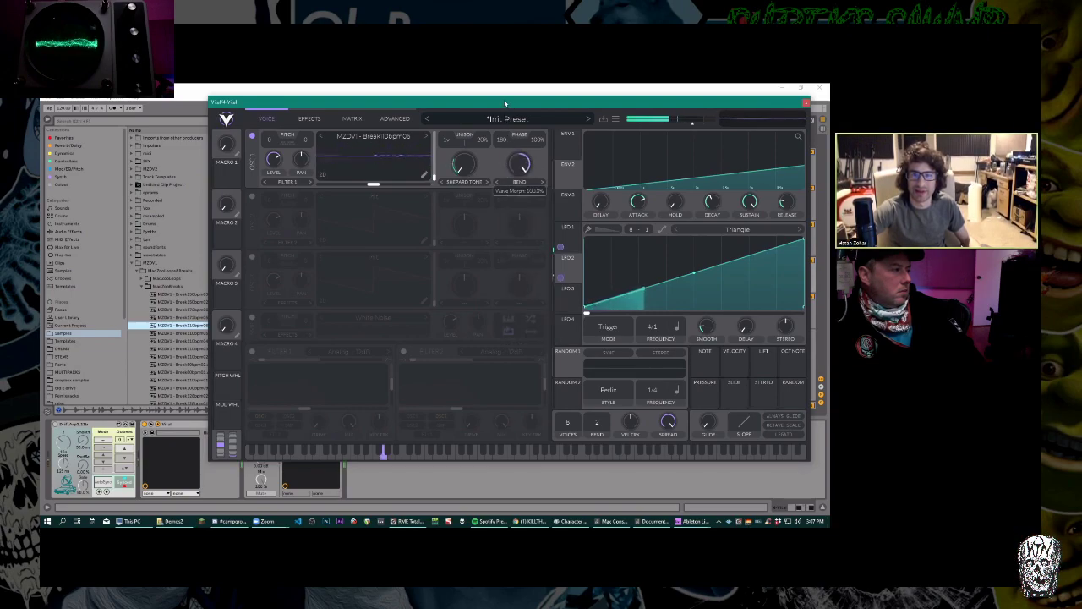
pyautogui.moveTo(504, 103); pyautogui.dragTo(520, 166)
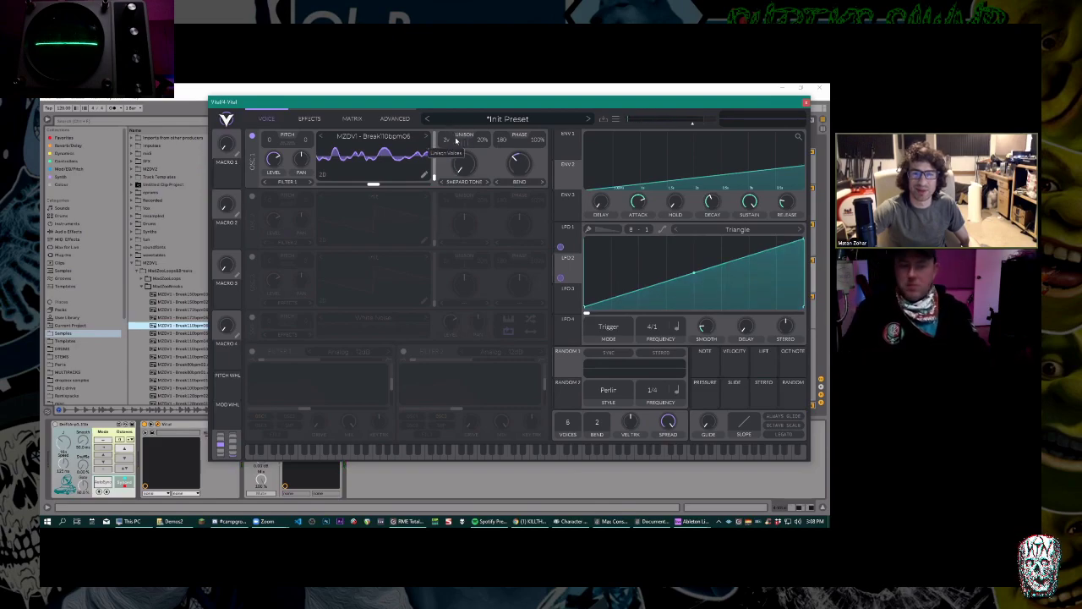
# Adjust oscillator 1's advanced unison settings, with table spread at about 25% and distortion spread at -74%.
pyautogui.click(395, 119)
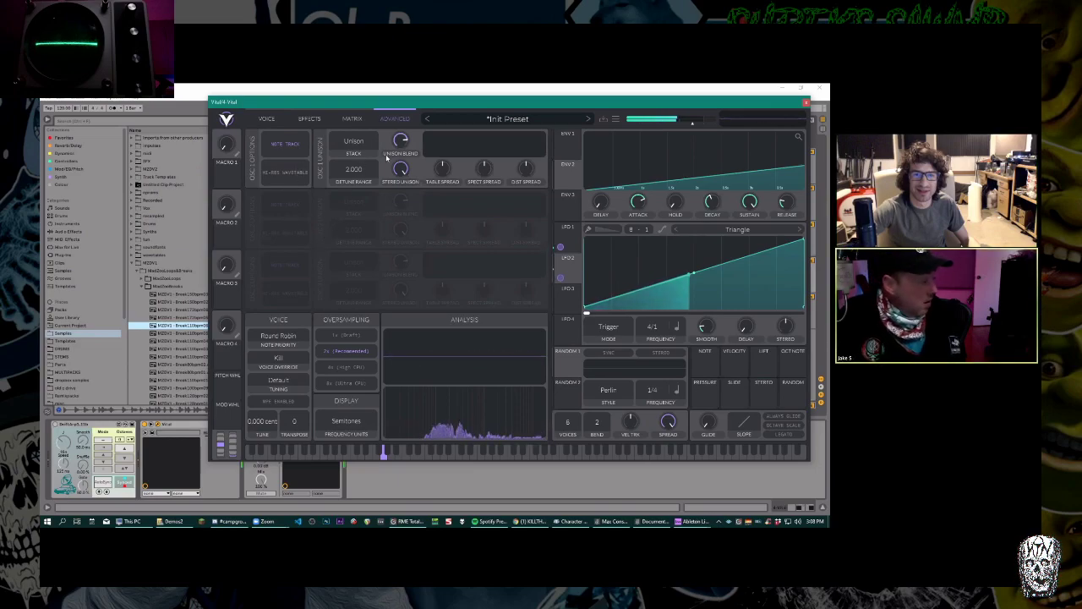
pyautogui.moveTo(399, 169); pyautogui.dragTo(411, 217)
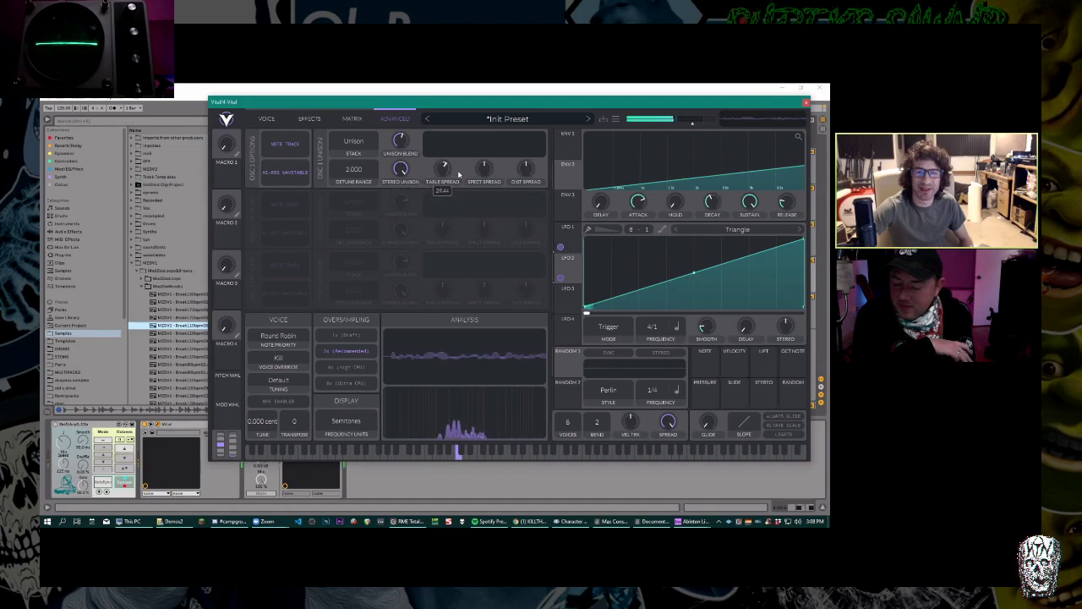
pyautogui.moveTo(525, 168); pyautogui.dragTo(527, 176)
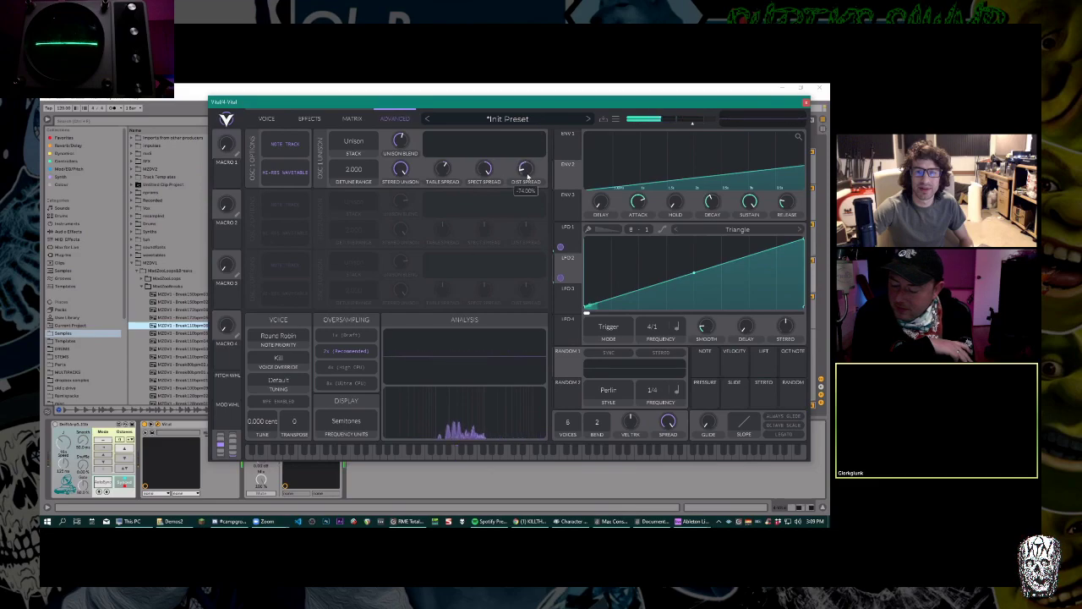
# Set oscillator 1's unison stack to Odd Harmonics with a detune range of 48 and distortion spread of 97%.
pyautogui.click(356, 144)
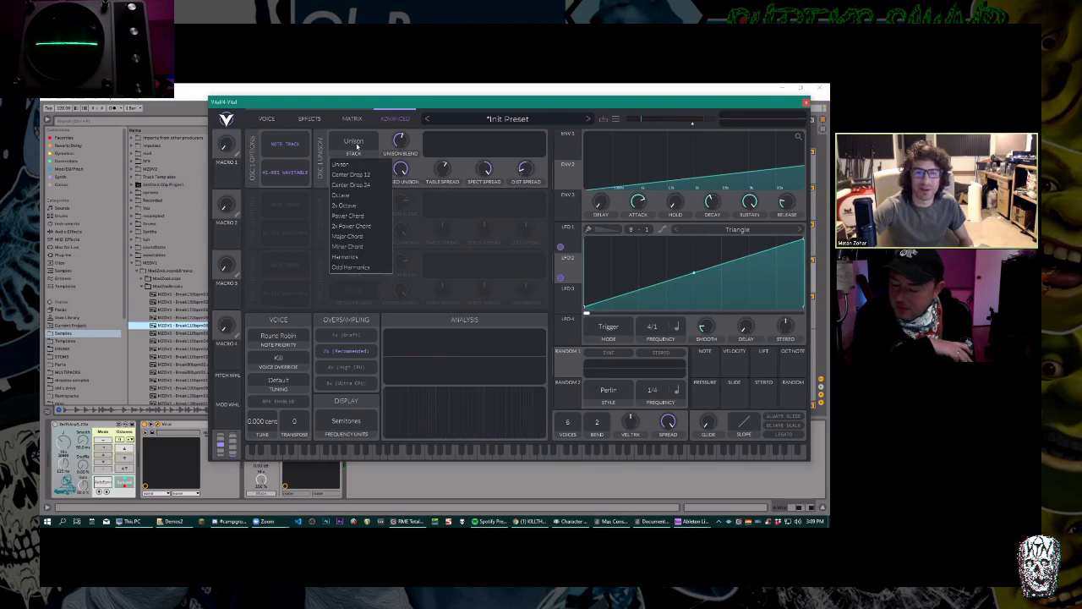
pyautogui.click(366, 268)
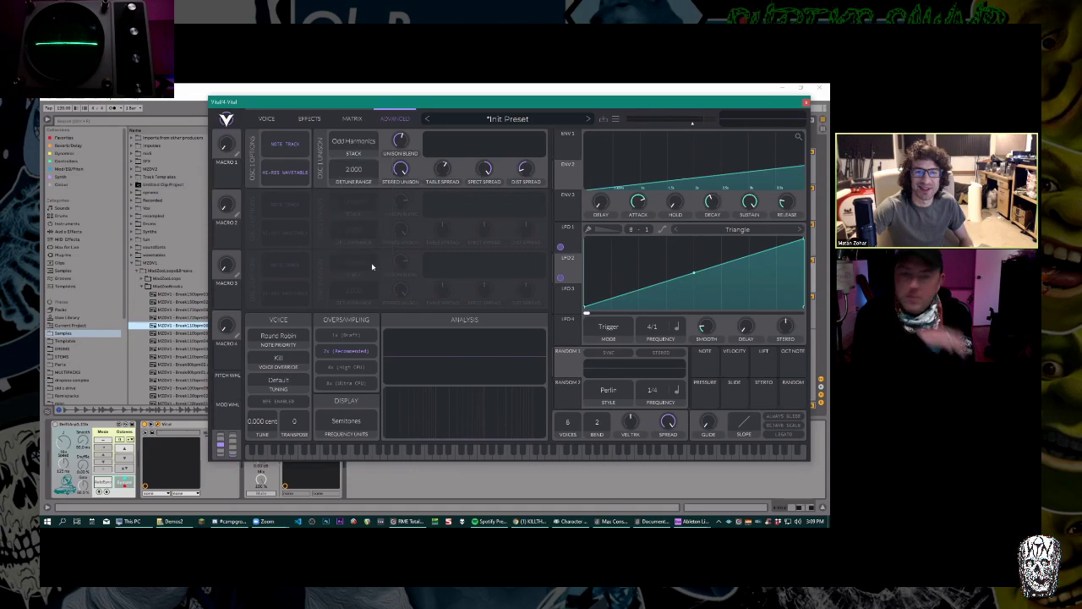
pyautogui.moveTo(353, 169); pyautogui.dragTo(409, 196)
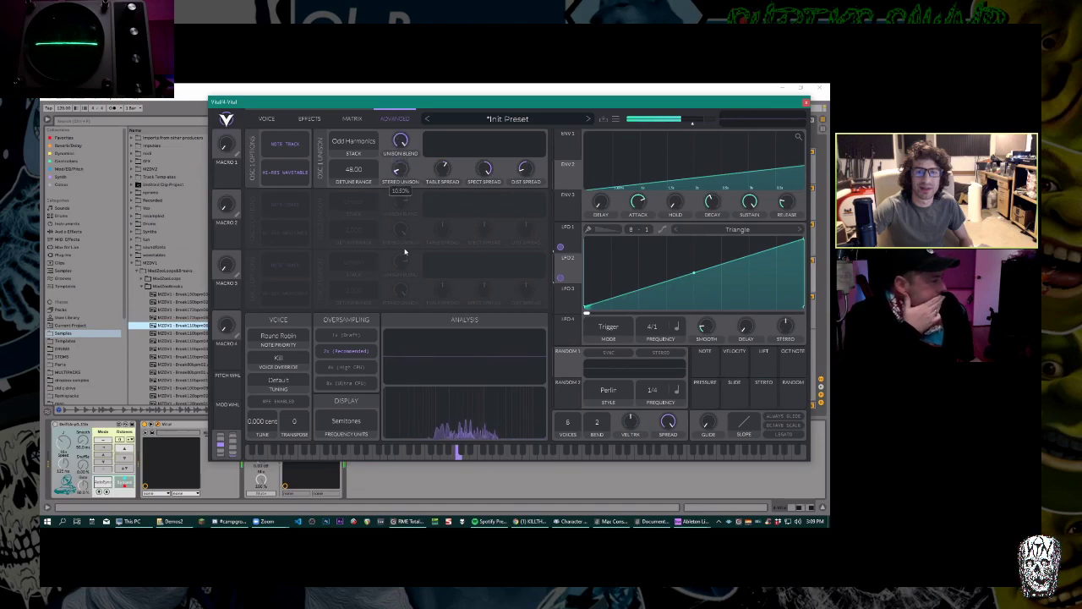
pyautogui.moveTo(525, 169); pyautogui.dragTo(526, 120)
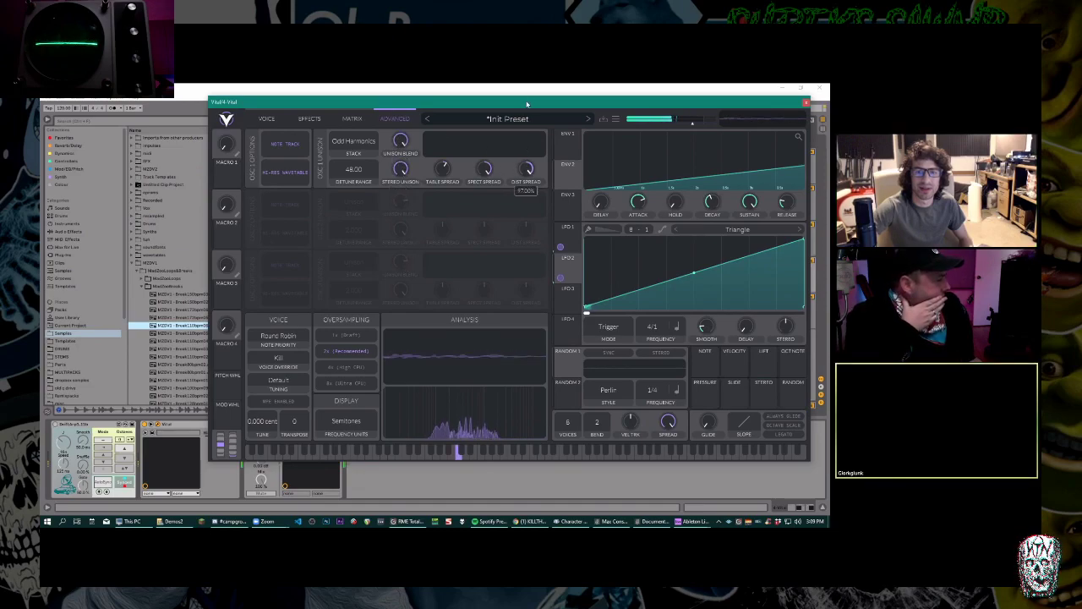
# Change oscillator 1's unison stack to Octave and adjust its number of unison voices.
pyautogui.click(355, 152)
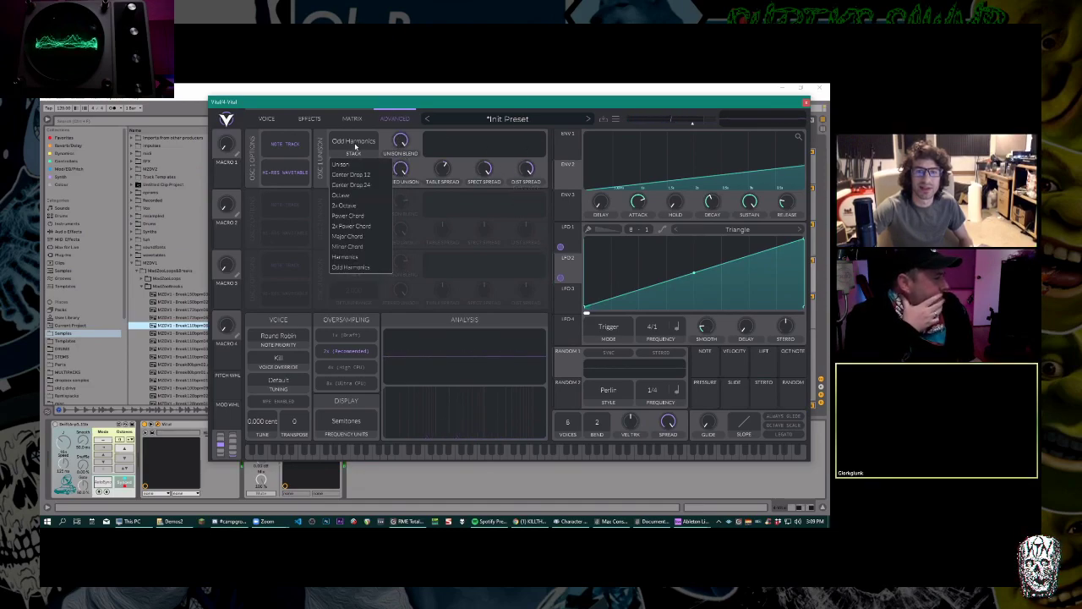
pyautogui.click(347, 195)
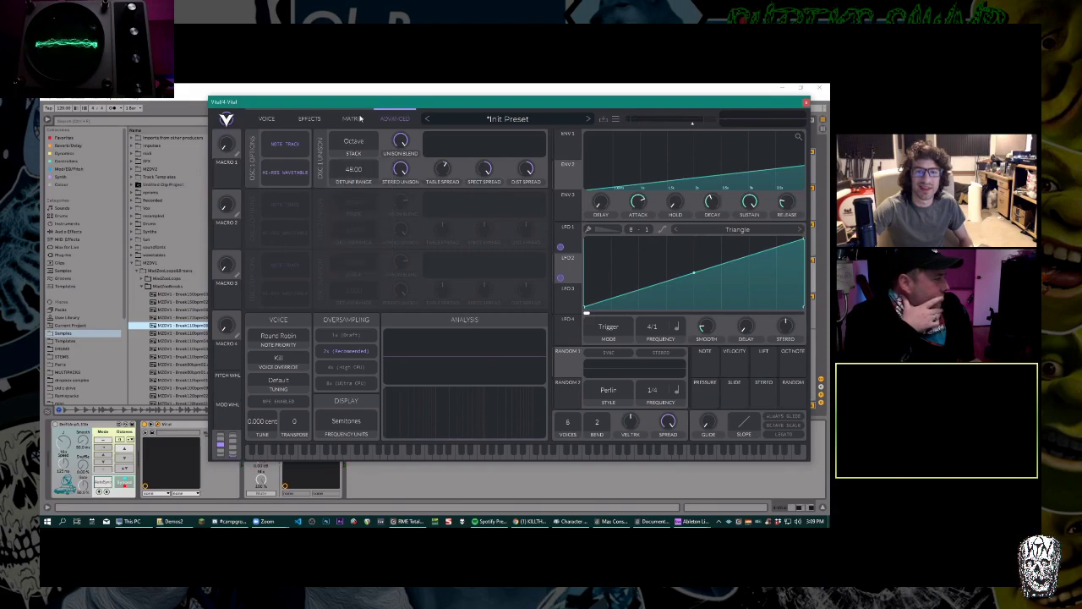
pyautogui.click(267, 118)
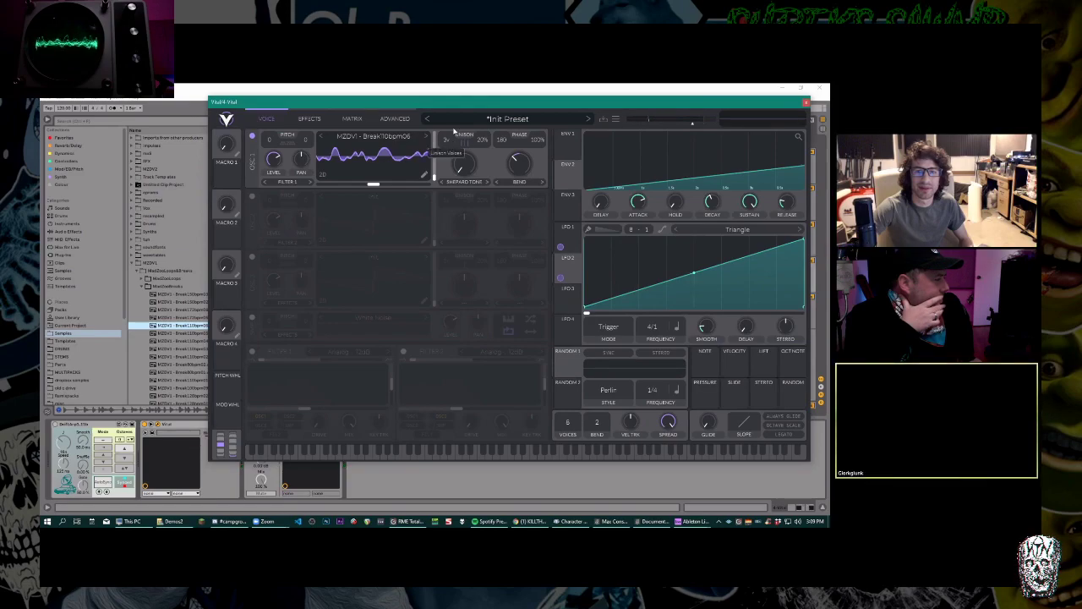
pyautogui.moveTo(458, 107); pyautogui.dragTo(454, 123)
# Set oscillator 1's spectral spread to 100% and its distortion spread to 17%, and return to the voice settings.
pyautogui.click(395, 118)
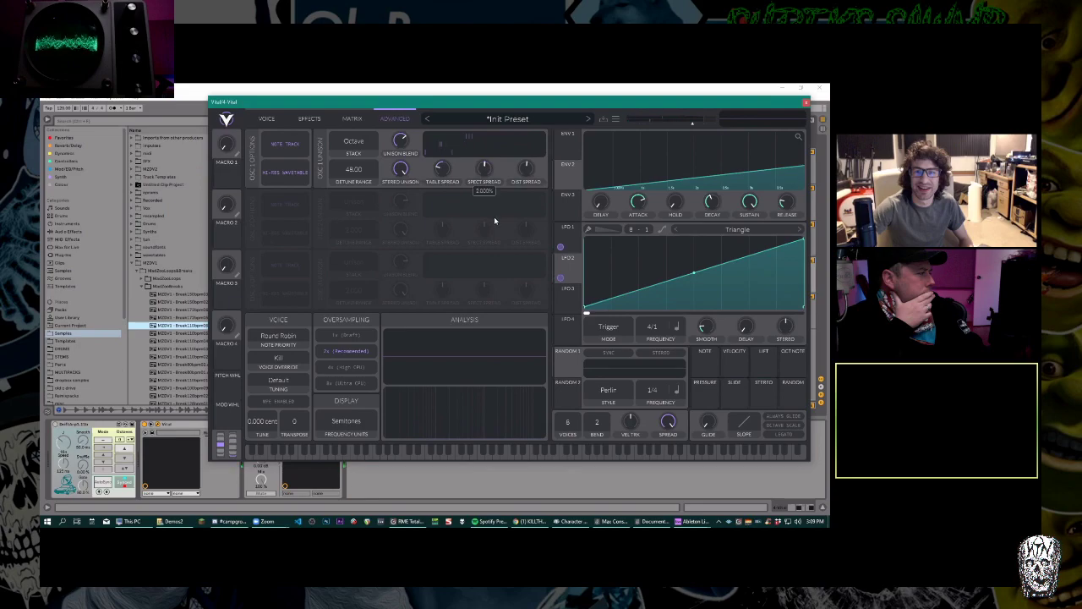
pyautogui.moveTo(493, 216); pyautogui.dragTo(501, 192)
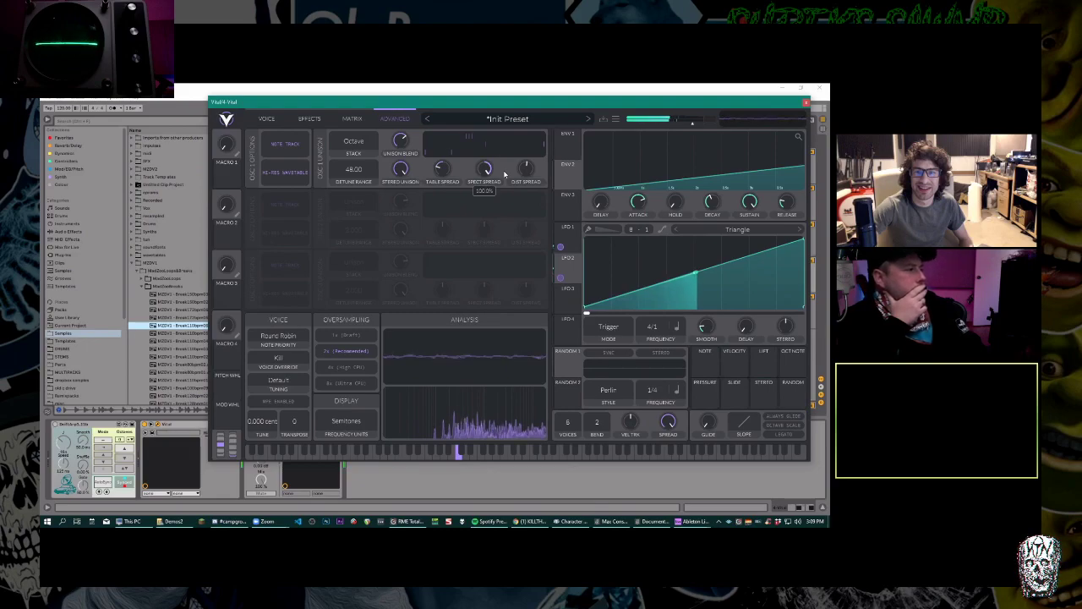
pyautogui.moveTo(524, 170); pyautogui.dragTo(527, 142)
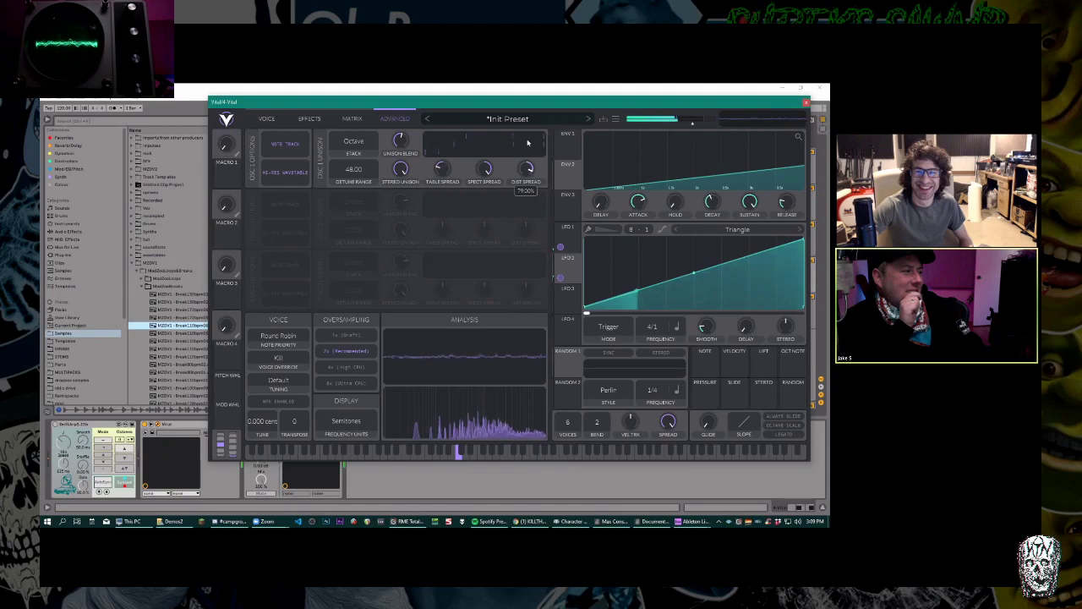
pyautogui.moveTo(528, 142); pyautogui.dragTo(530, 213)
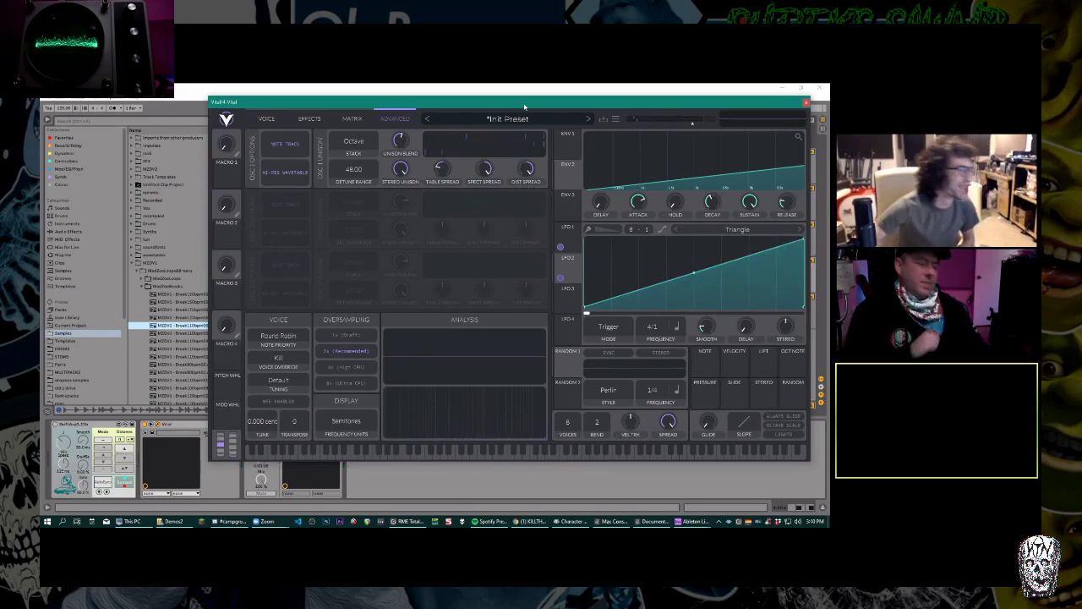
pyautogui.moveTo(528, 175)
pyautogui.moveTo(527, 175); pyautogui.dragTo(528, 197)
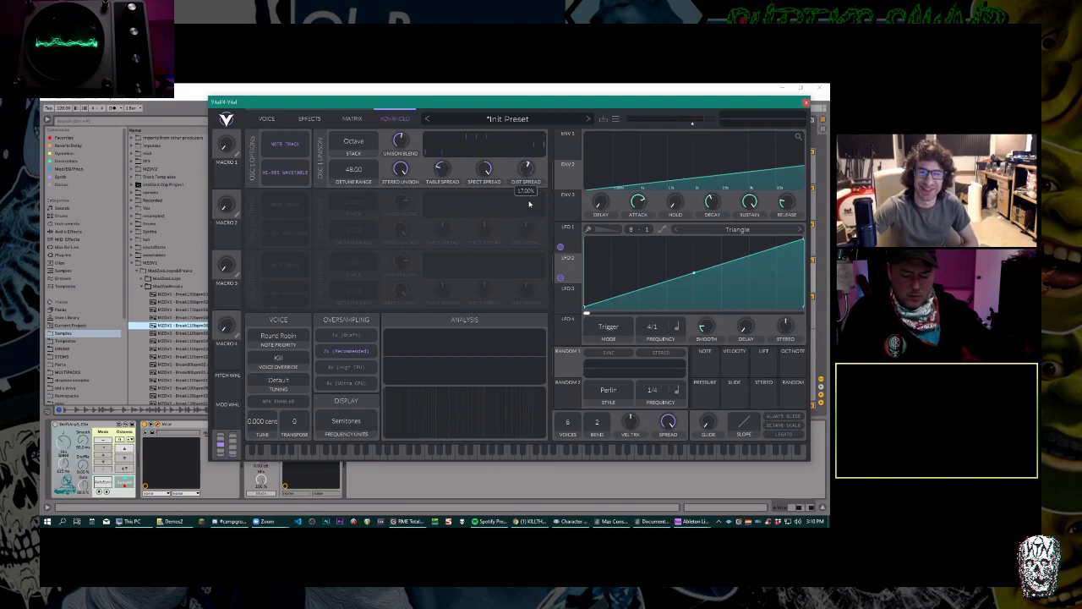
pyautogui.click(266, 120)
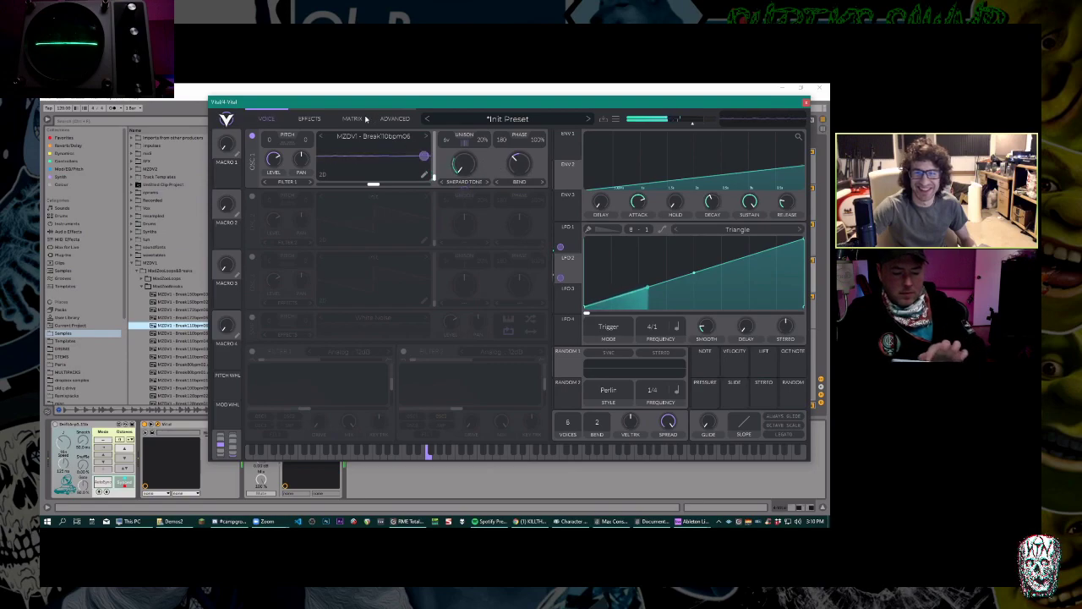
# Sweep oscillator 1's Bend amount up and down to audition its effect on the sound.
pyautogui.click(308, 118)
pyautogui.click(265, 119)
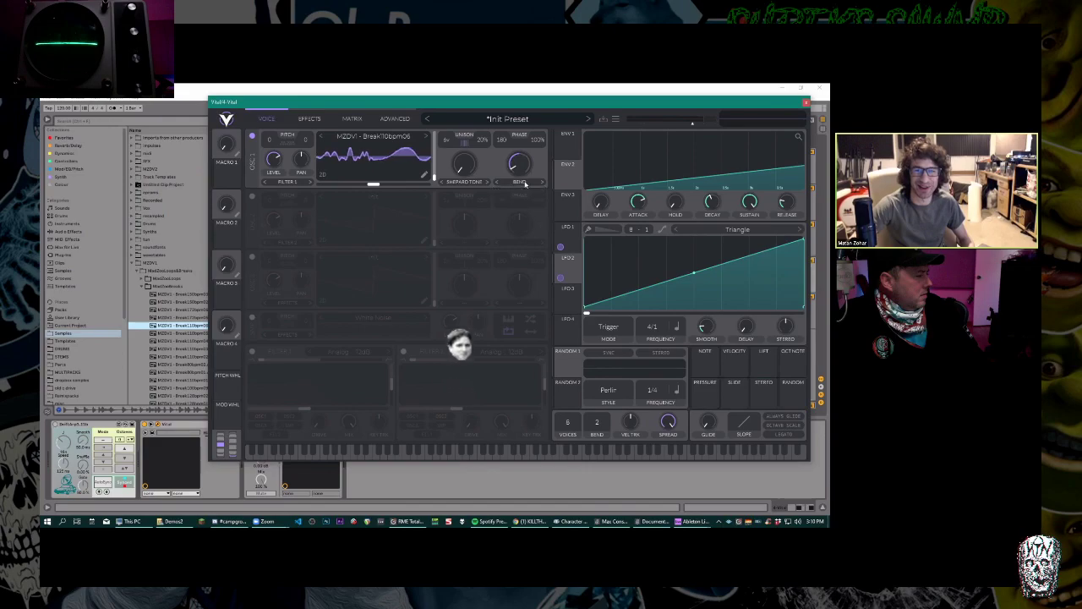
pyautogui.moveTo(524, 184); pyautogui.dragTo(527, 127)
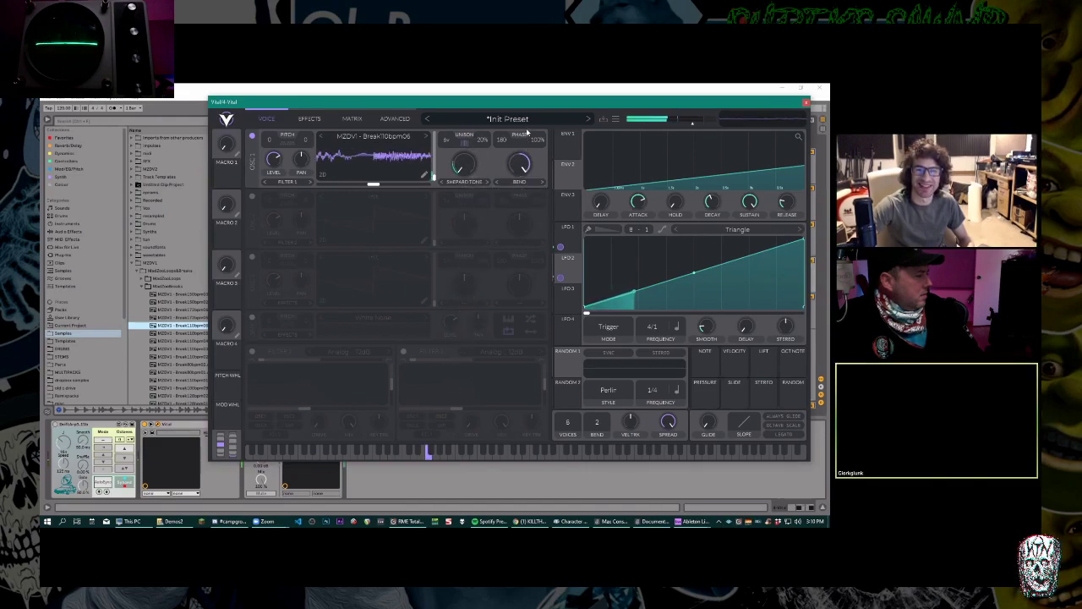
pyautogui.moveTo(521, 174)
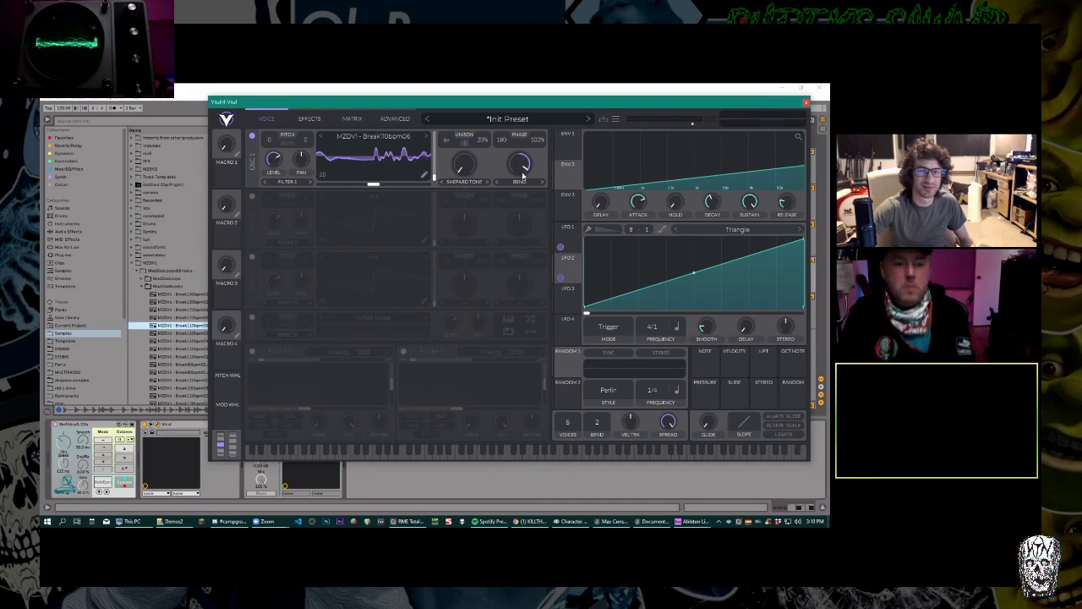
pyautogui.moveTo(519, 174); pyautogui.dragTo(520, 276)
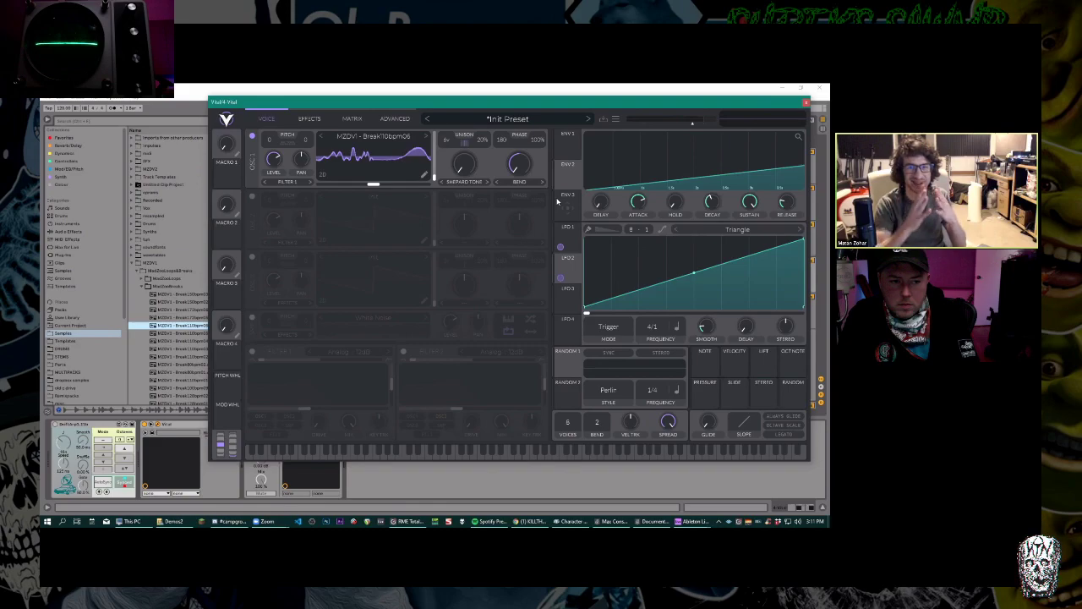
pyautogui.moveTo(516, 166)
pyautogui.mouseDown()
pyautogui.moveTo(526, 108)
pyautogui.moveTo(510, 176)
pyautogui.mouseUp()
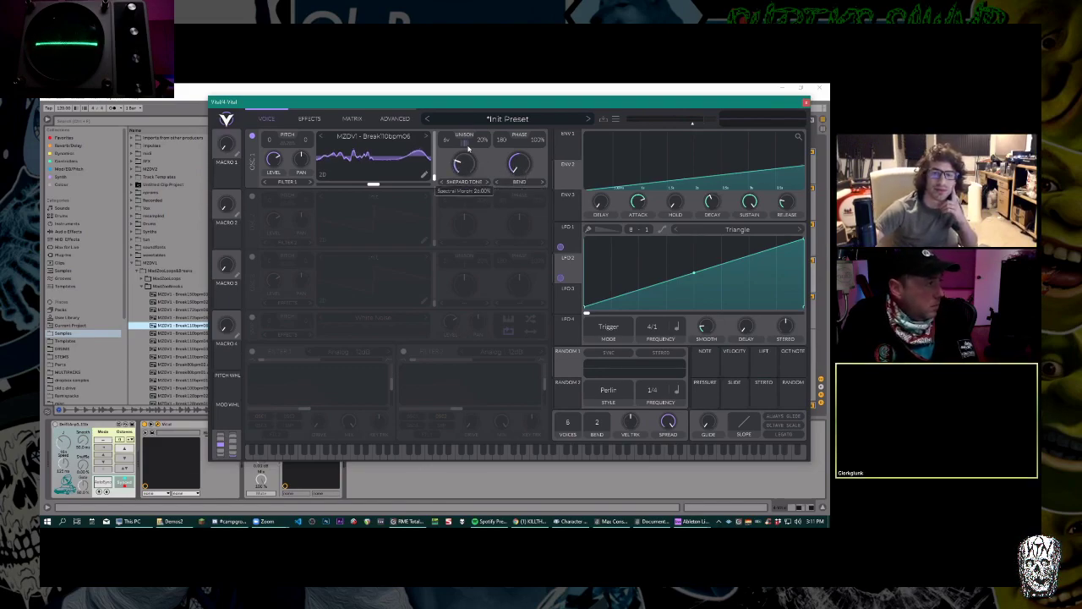
# Return oscillator 1's Bend amount to its centre and readjust its Shepard Tone morph amount.
pyautogui.moveTo(522, 161)
pyautogui.moveTo(523, 160)
pyautogui.mouseDown()
pyautogui.moveTo(527, 141)
pyautogui.moveTo(531, 161)
pyautogui.moveTo(532, 148)
pyautogui.mouseUp()
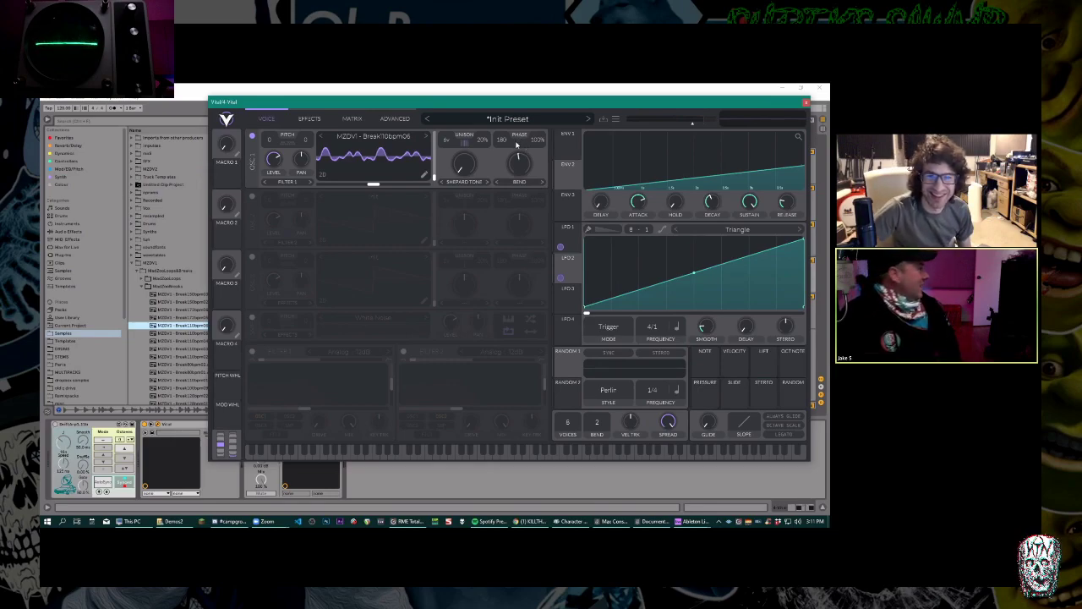
pyautogui.moveTo(518, 162); pyautogui.dragTo(523, 191)
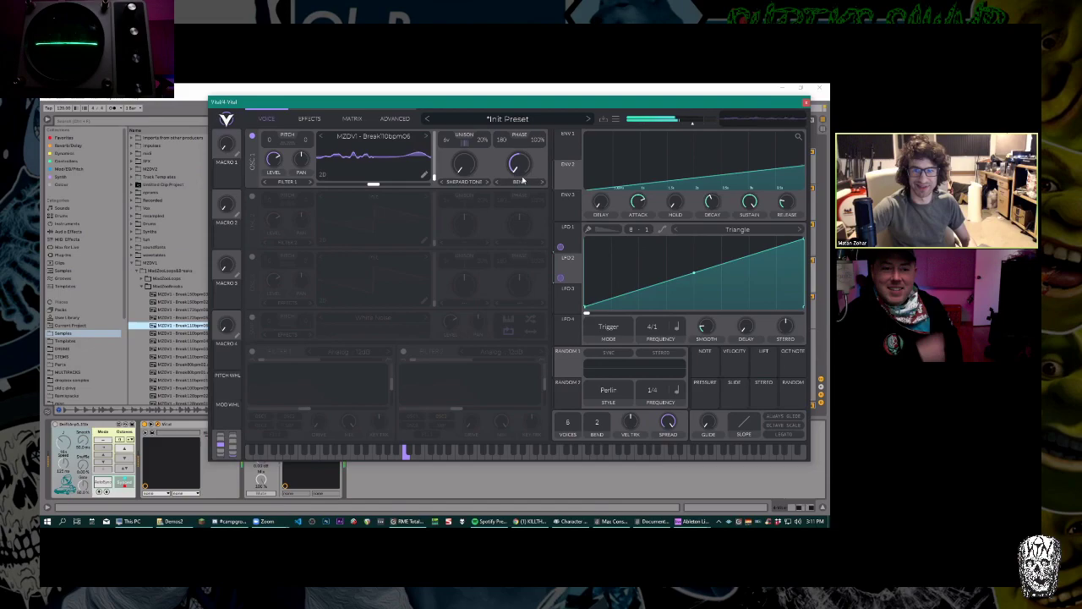
pyautogui.moveTo(526, 167); pyautogui.dragTo(520, 102)
pyautogui.moveTo(463, 165); pyautogui.dragTo(434, 186)
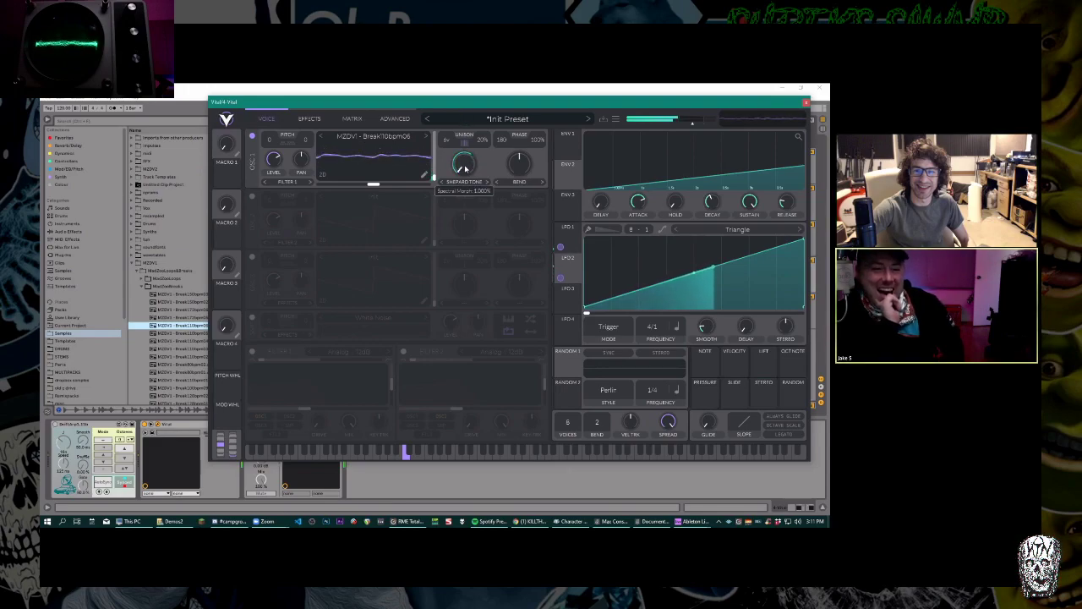
# Adjust the delay's mix, and enable the flanger effect and adjust its settings.
pyautogui.click(310, 118)
pyautogui.moveTo(527, 142); pyautogui.dragTo(528, 127)
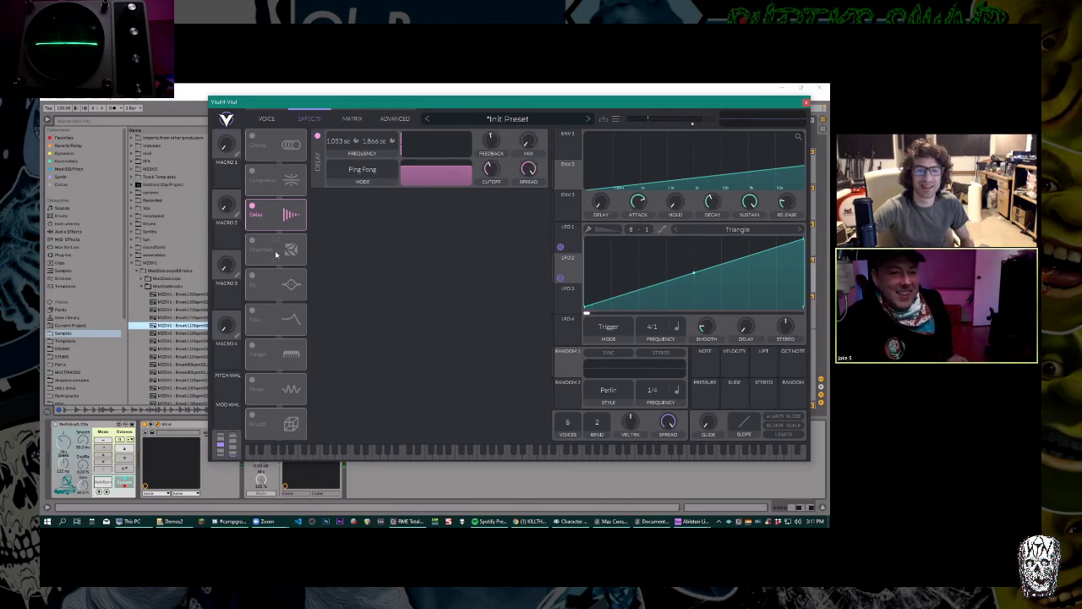
pyautogui.click(252, 347)
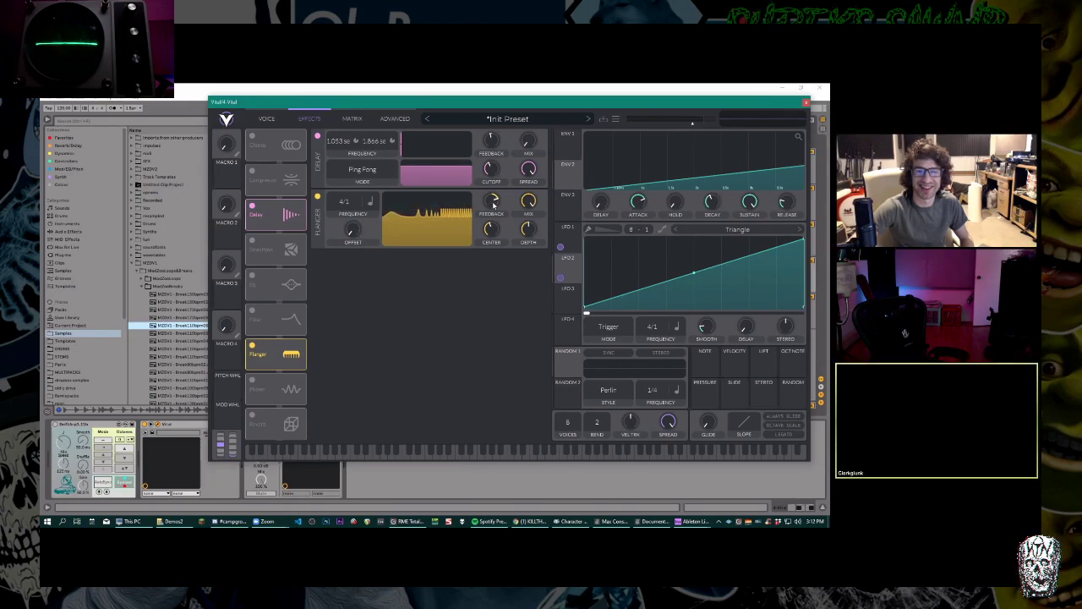
pyautogui.moveTo(531, 204); pyautogui.dragTo(351, 218)
# Enable the filter effect and set its mode to Comb: Low High Flange+.
pyautogui.click(251, 311)
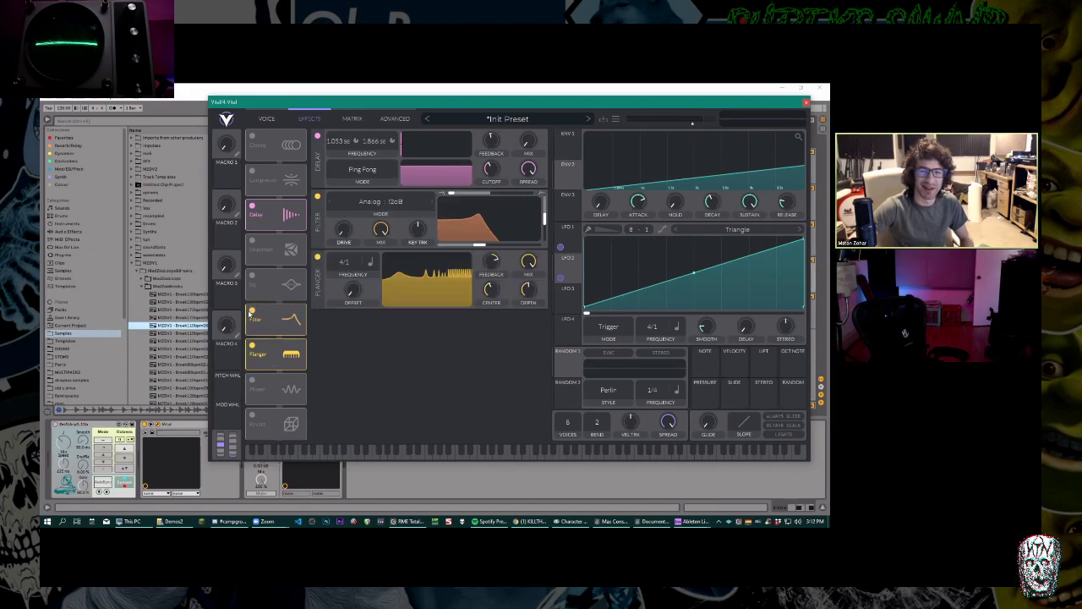
pyautogui.click(361, 200)
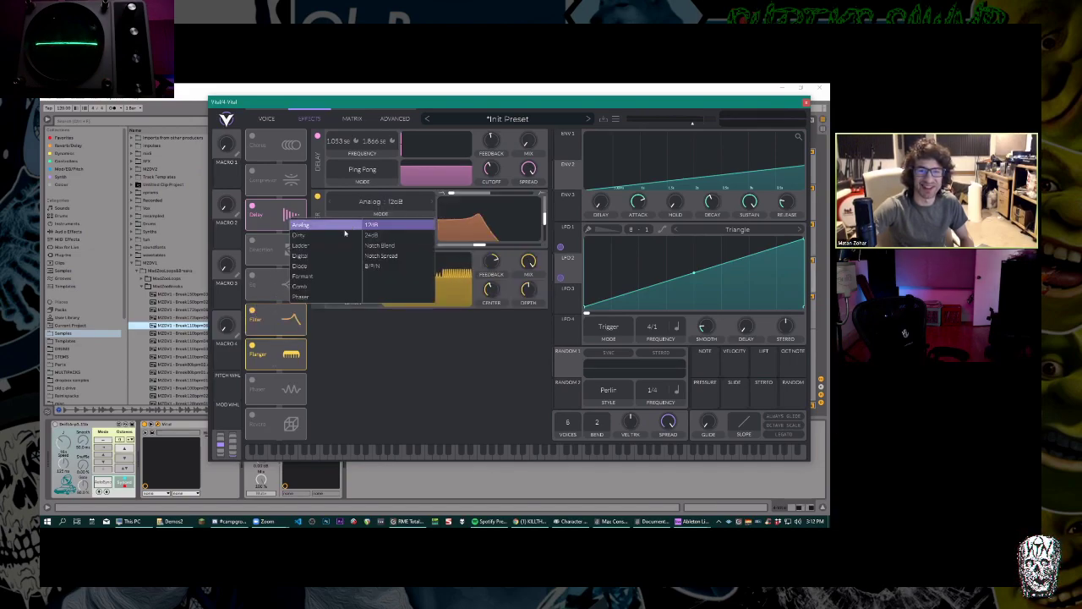
pyautogui.click(320, 287)
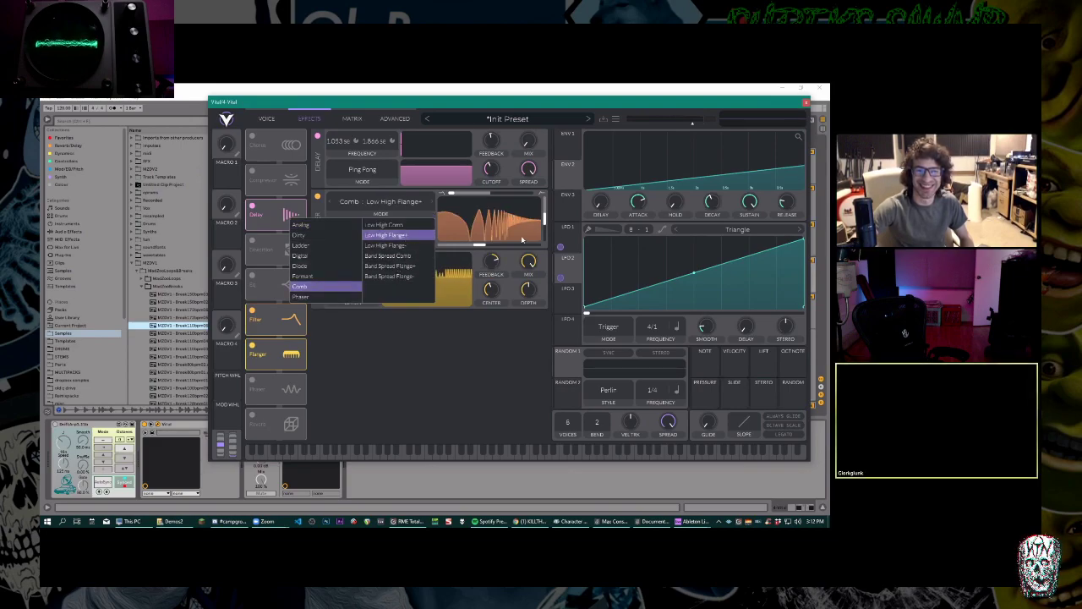
pyautogui.click(393, 235)
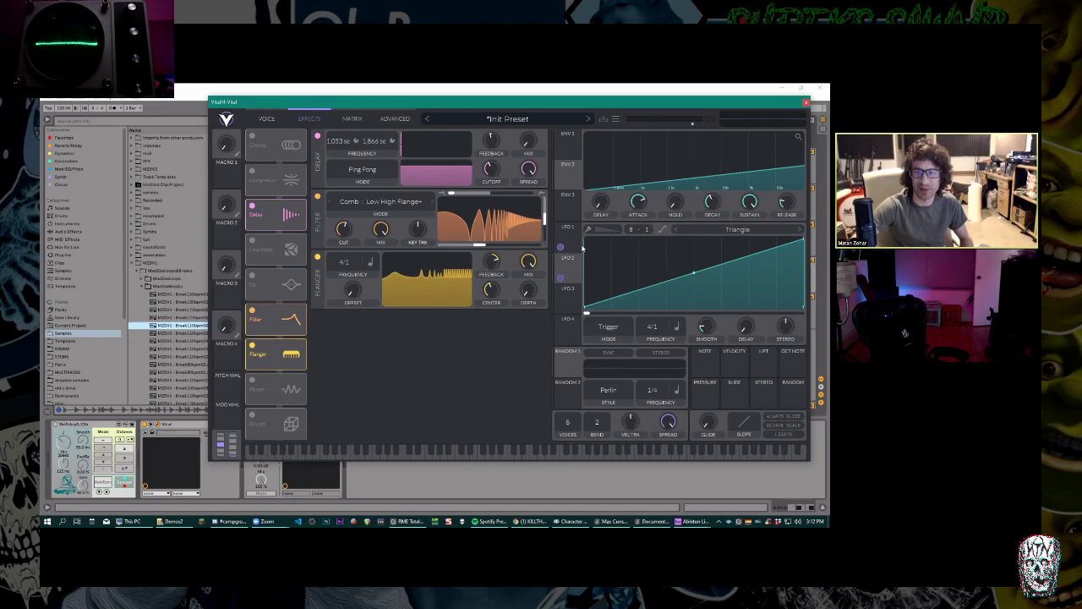
# Shape LFO 3 into a rising ramp and assign it to modulate the flanger's center.
pyautogui.click(567, 291)
pyautogui.moveTo(693, 242); pyautogui.dragTo(801, 240)
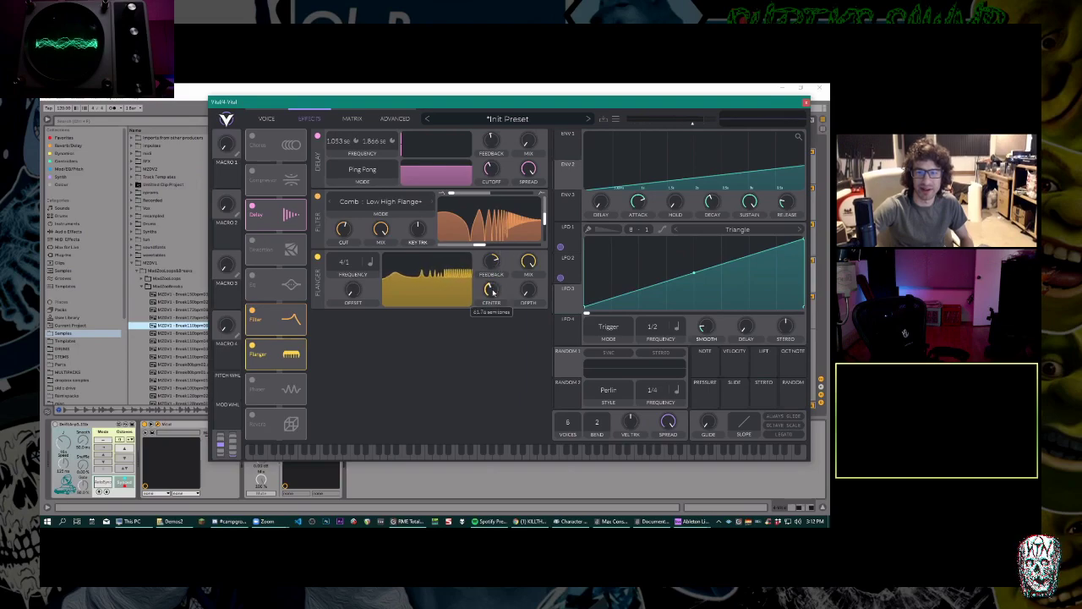
pyautogui.moveTo(492, 309); pyautogui.dragTo(496, 289)
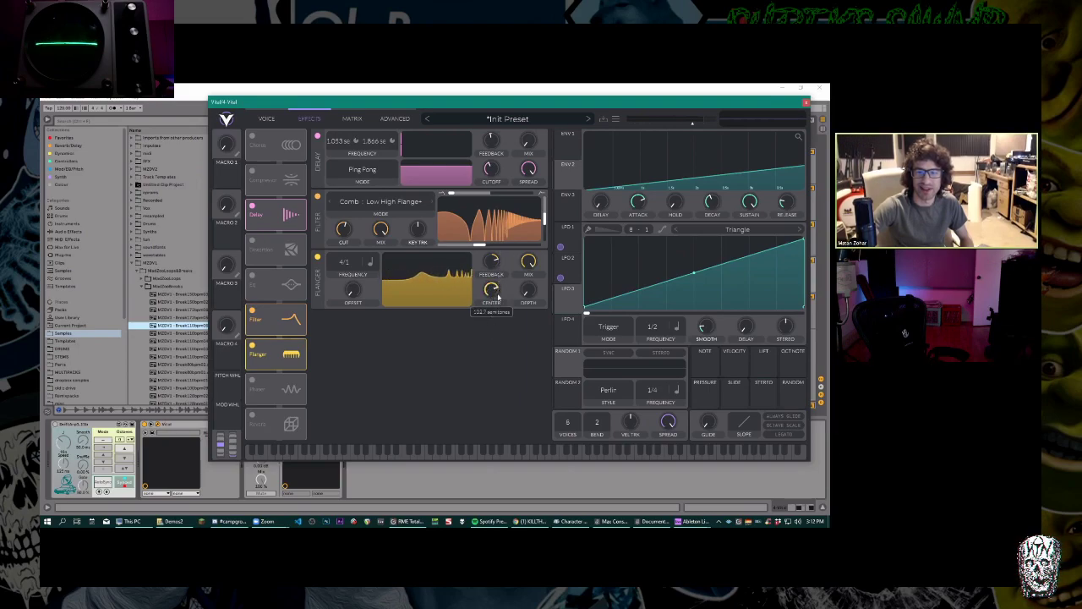
pyautogui.moveTo(560, 307); pyautogui.dragTo(493, 292)
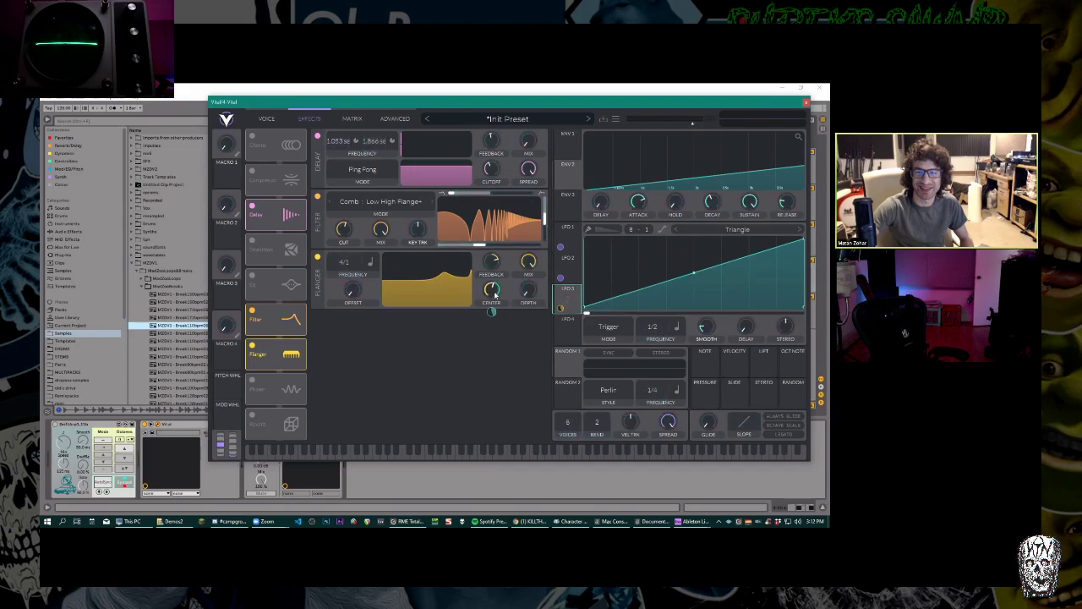
pyautogui.moveTo(491, 312)
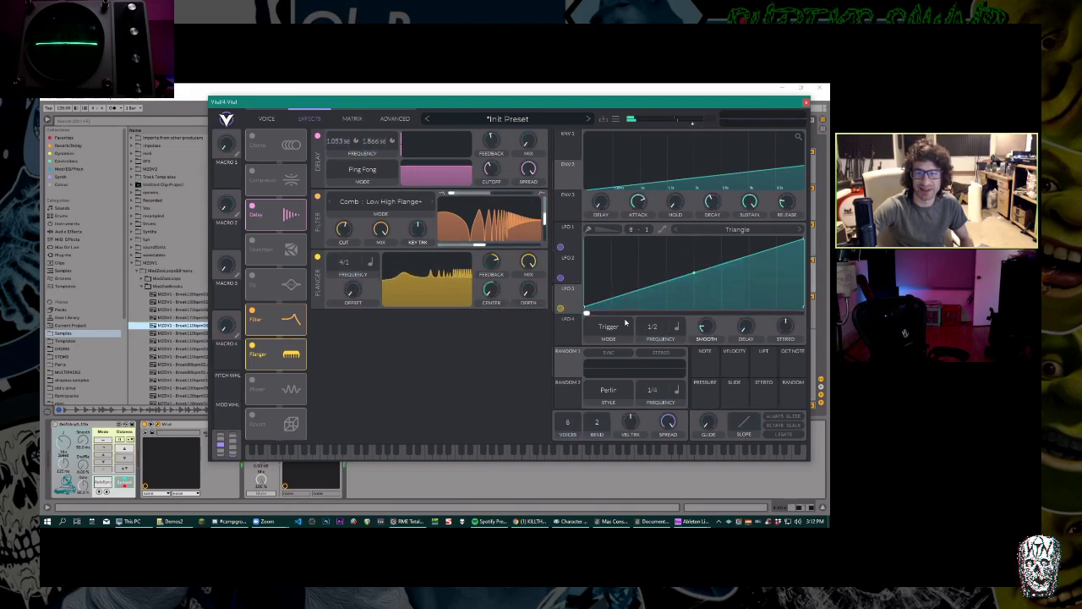
# Switch LFO 3's frequency to seconds and slow it to about 16.44 secs.
pyautogui.click(676, 326)
pyautogui.click(677, 342)
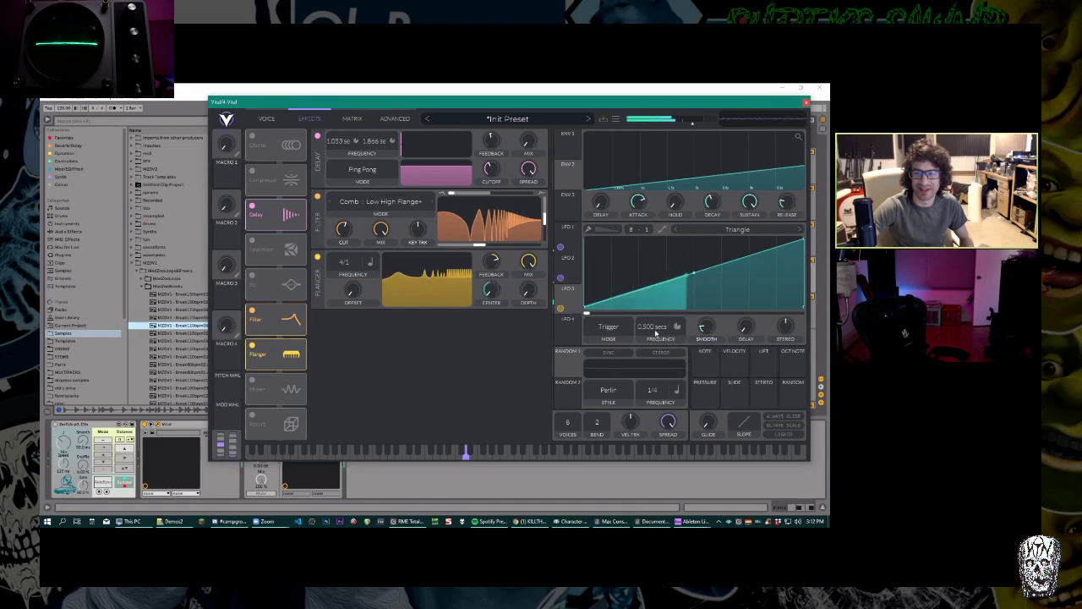
pyautogui.moveTo(655, 332); pyautogui.dragTo(654, 380)
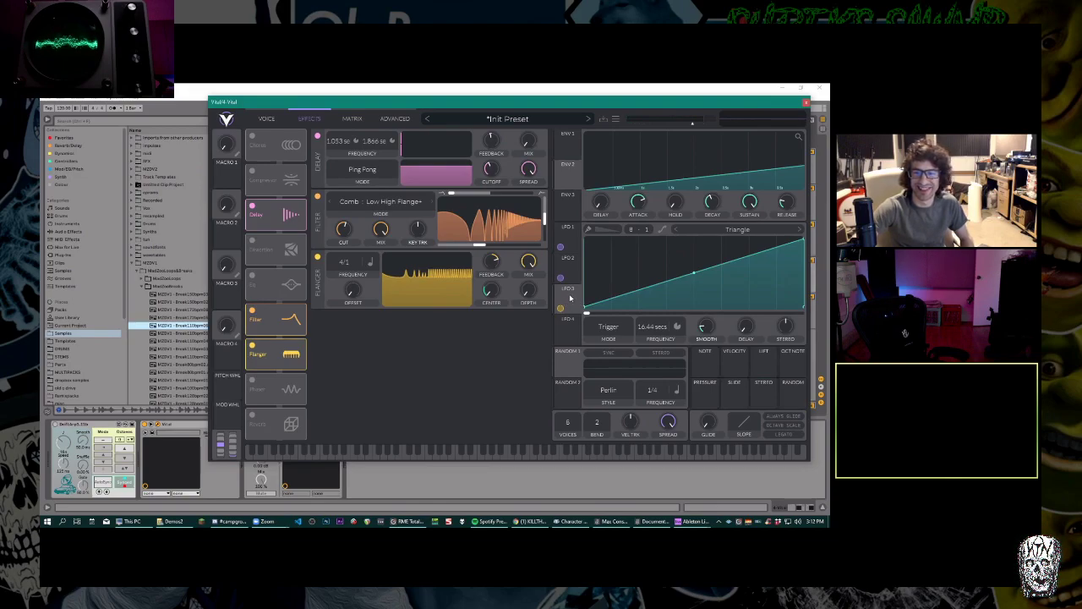
# Shape LFO 4 into a rising ramp and set LFO 3 back to a tempo-synced frequency of 16/1.
pyautogui.click(571, 333)
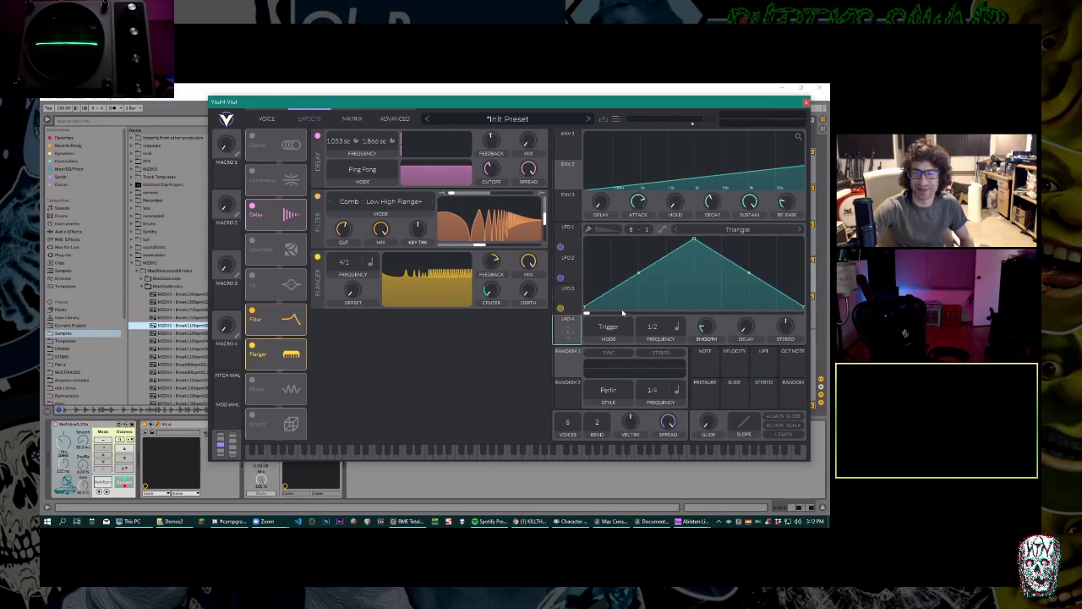
pyautogui.moveTo(693, 241); pyautogui.dragTo(802, 240)
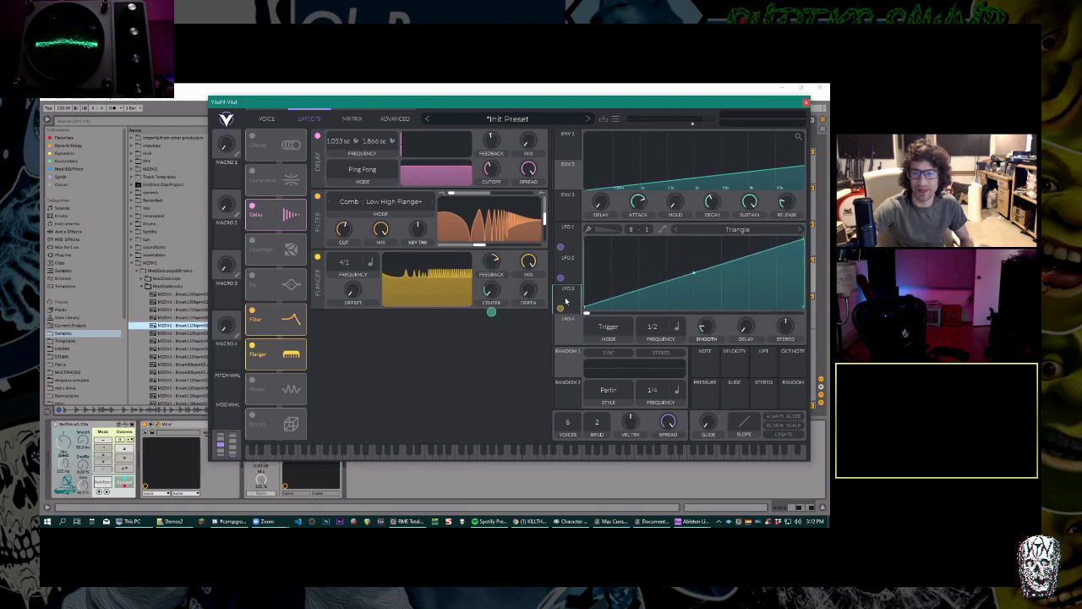
pyautogui.click(567, 299)
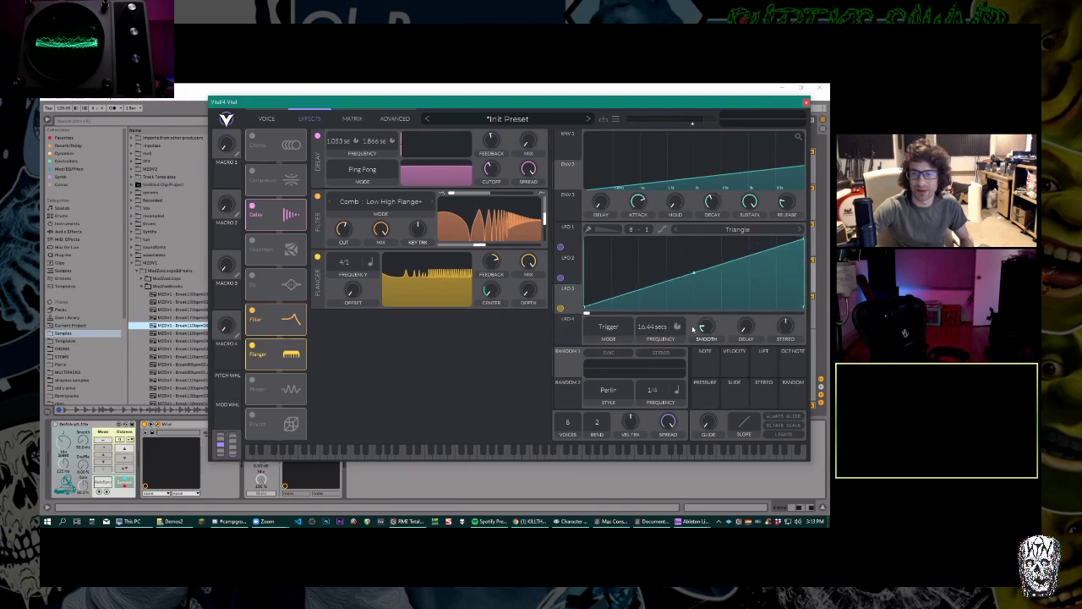
pyautogui.click(677, 326)
pyautogui.click(653, 330)
pyautogui.click(677, 326)
pyautogui.click(695, 354)
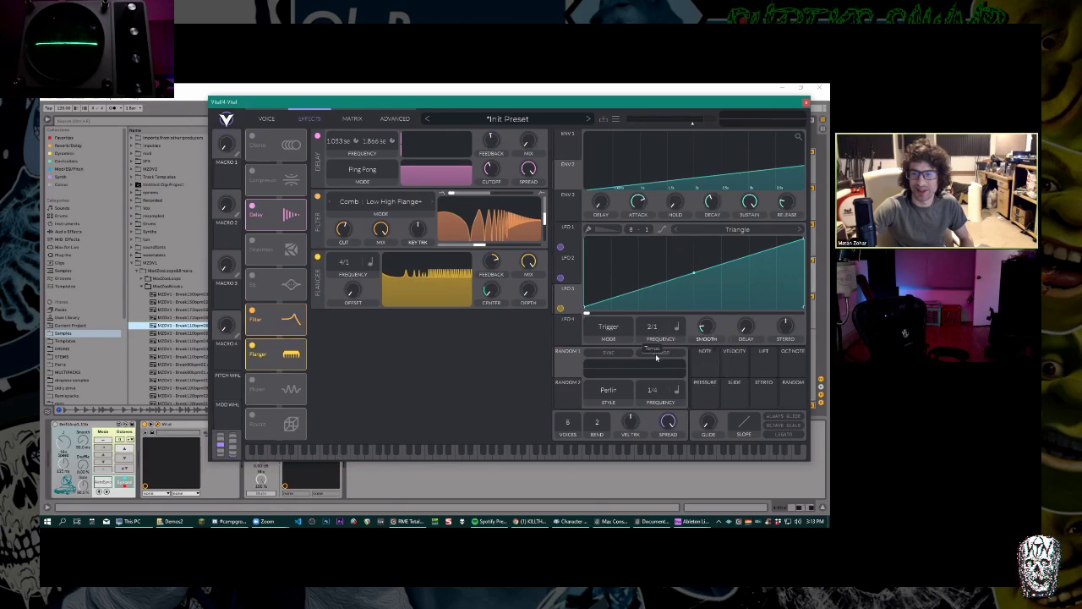
# Set LFO 4's frequency to 16/1 with its phase at mid-cycle, and try it as modulation on the filter's Cut.
pyautogui.click(568, 338)
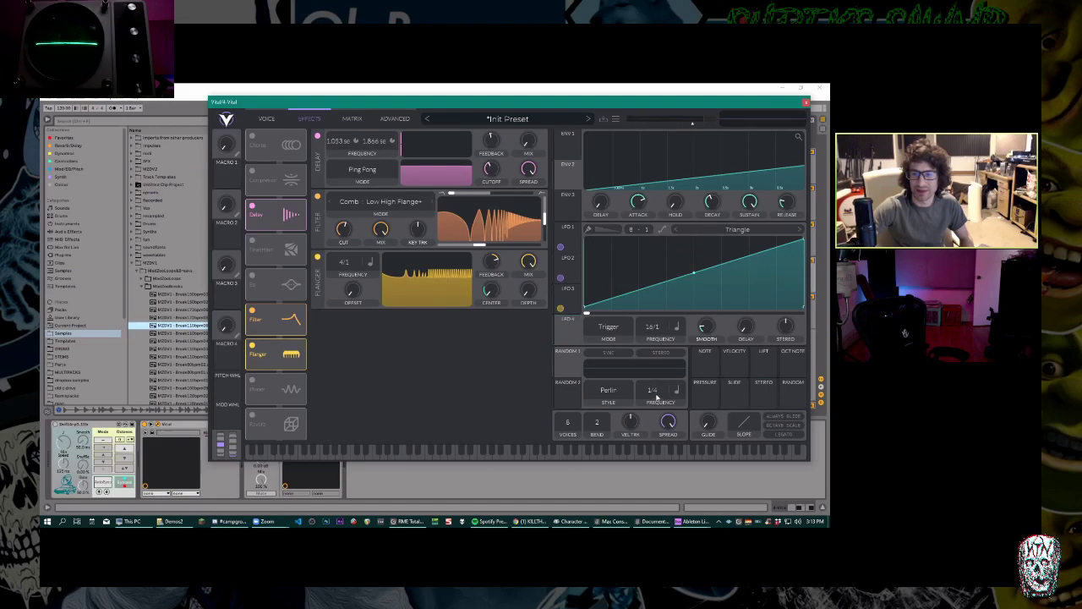
pyautogui.moveTo(589, 315); pyautogui.dragTo(696, 318)
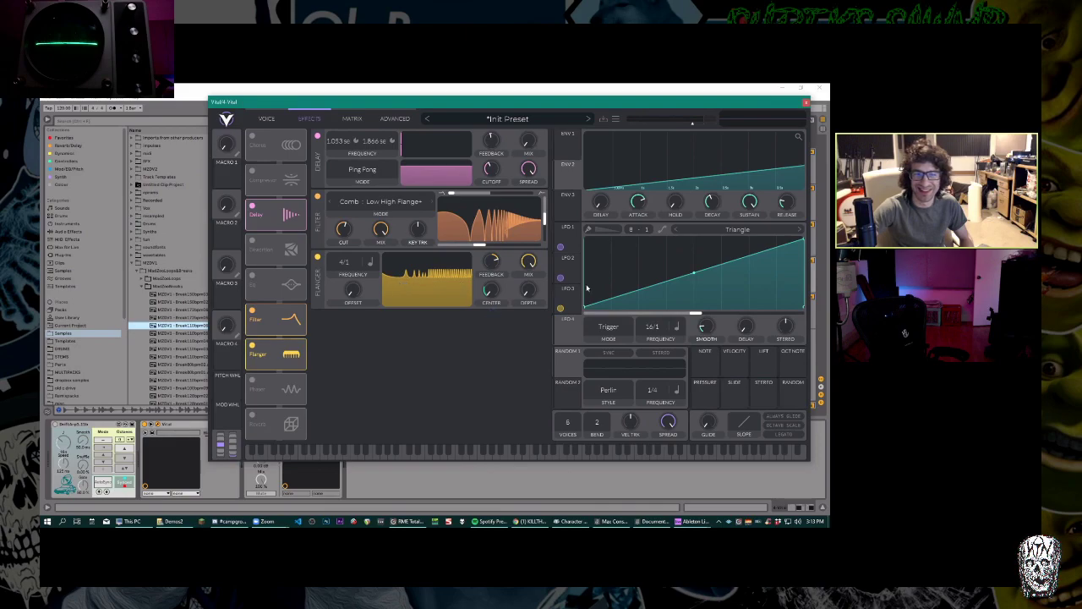
pyautogui.moveTo(567, 326)
pyautogui.mouseDown()
pyautogui.moveTo(507, 228)
pyautogui.moveTo(345, 232)
pyautogui.moveTo(344, 256)
pyautogui.mouseUp()
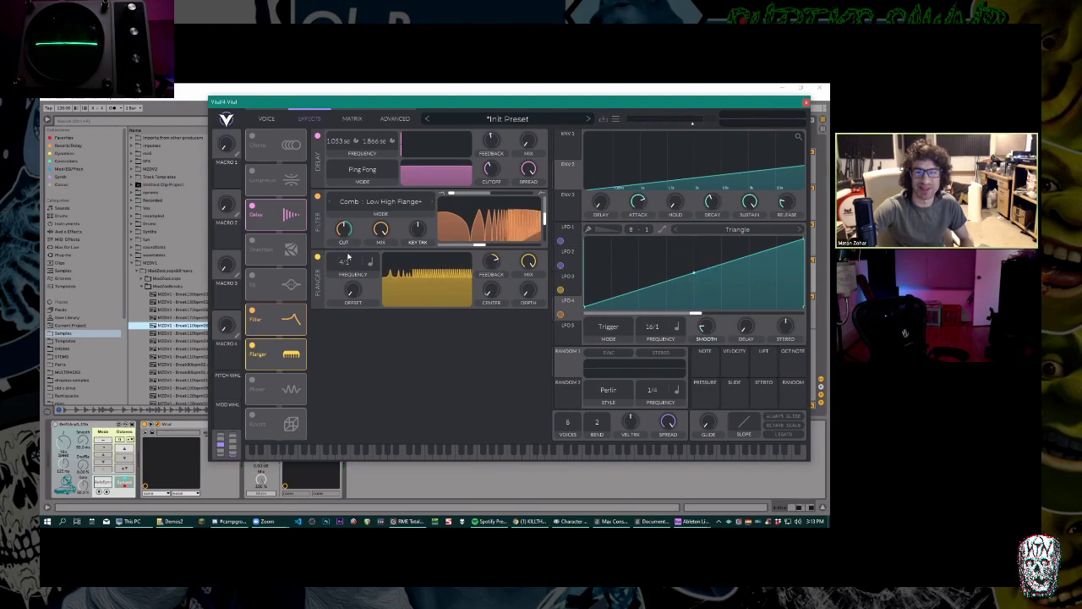
pyautogui.moveTo(343, 251); pyautogui.dragTo(372, 262)
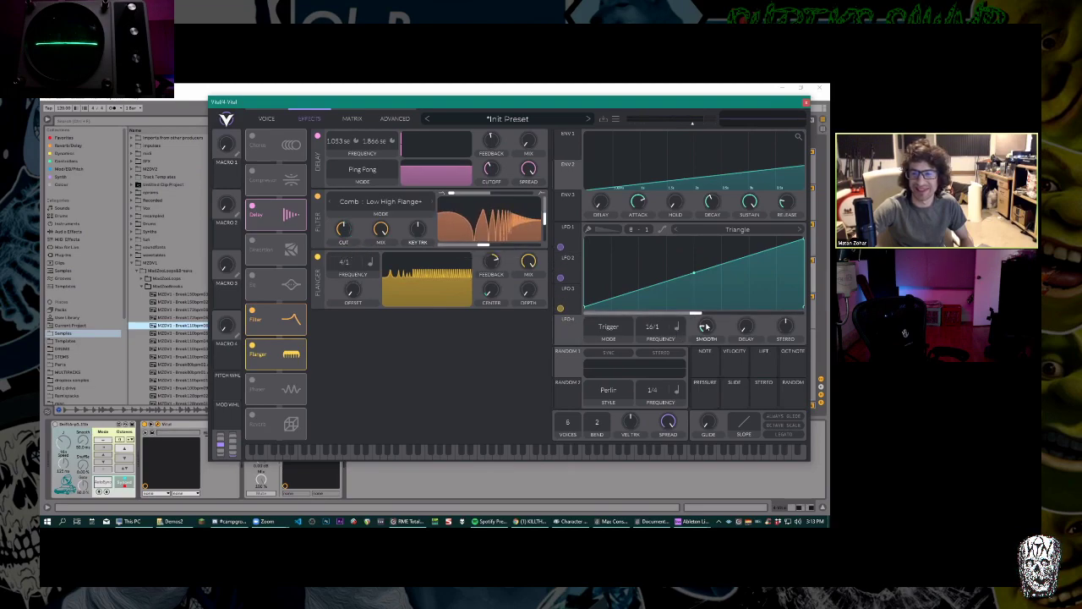
# Assign LFO 4 to the comb filter's cutoff and lower the base cutoff to its minimum.
pyautogui.moveTo(569, 332); pyautogui.dragTo(488, 234)
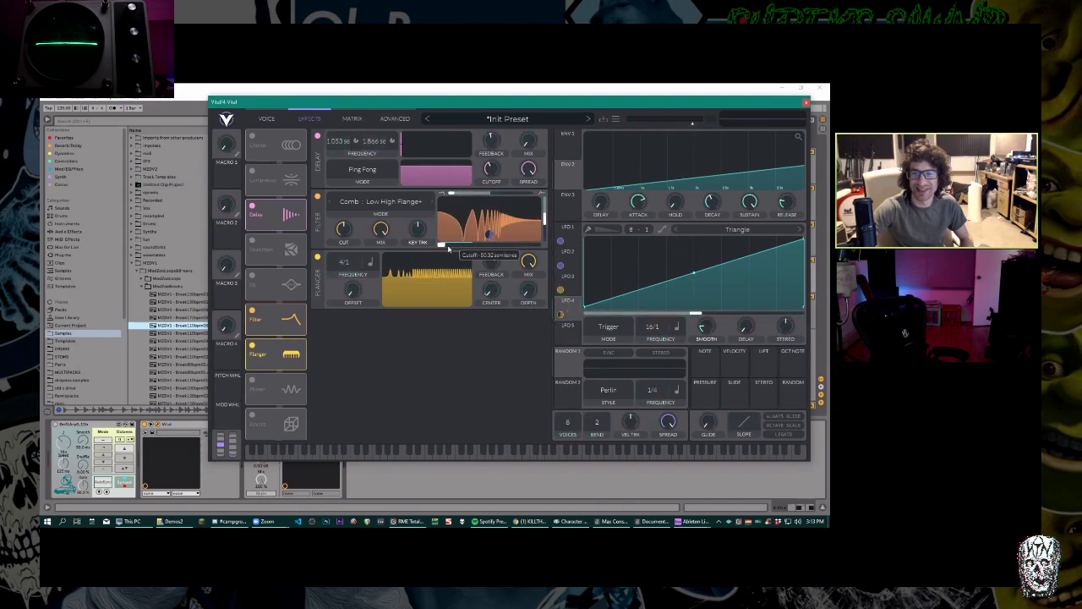
pyautogui.click(566, 328)
pyautogui.moveTo(529, 262)
pyautogui.mouseDown()
pyautogui.moveTo(533, 326)
pyautogui.moveTo(543, 266)
pyautogui.mouseUp()
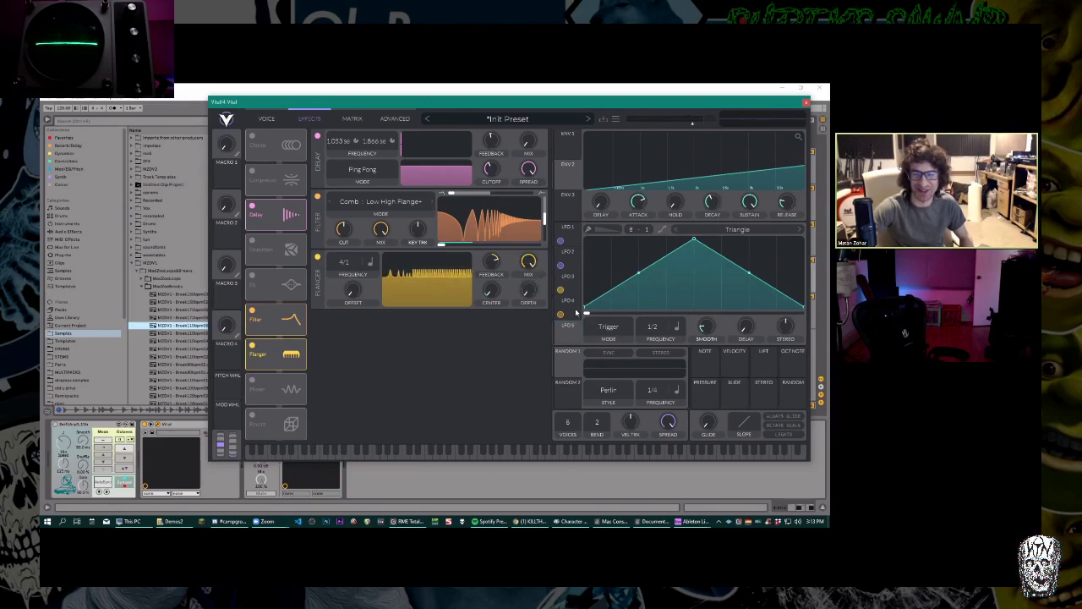
# Audition the flanger against LFO 3 by lowering its mix to zero and raising it back up.
pyautogui.click(573, 312)
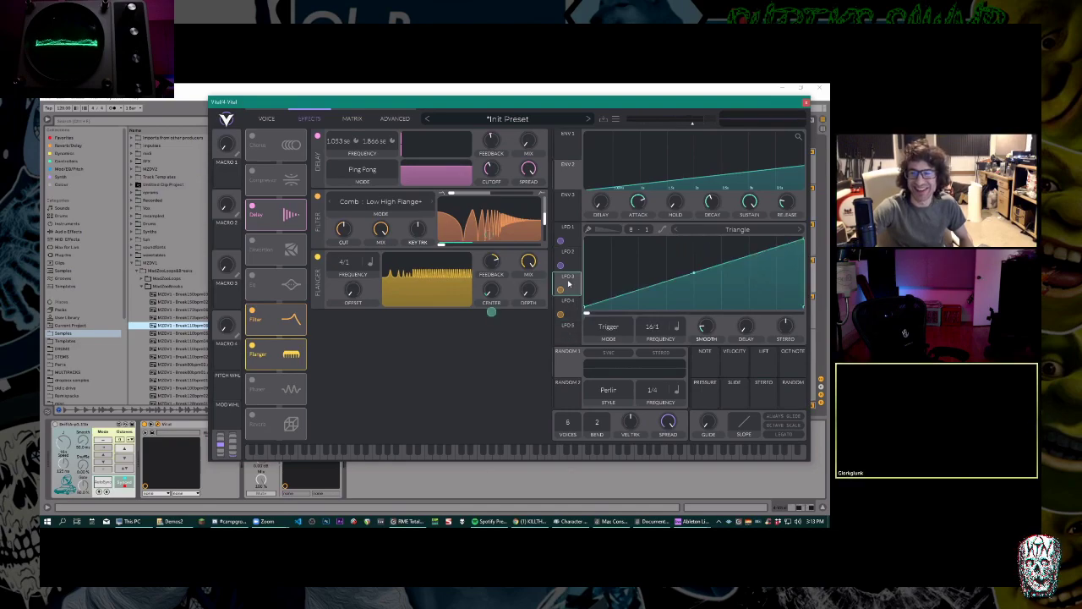
pyautogui.click(570, 287)
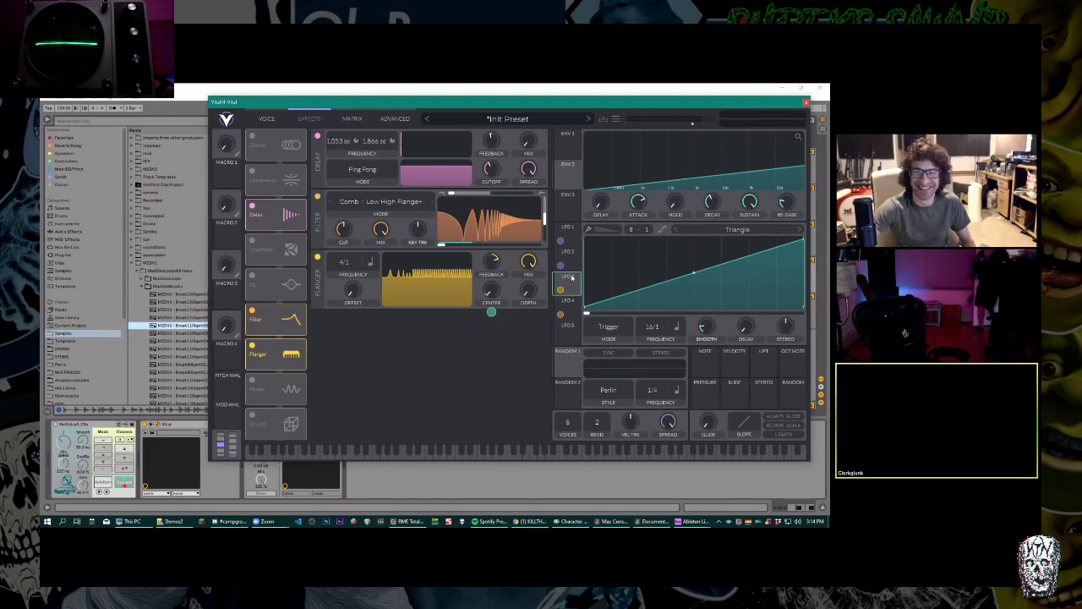
pyautogui.moveTo(528, 261); pyautogui.dragTo(528, 354)
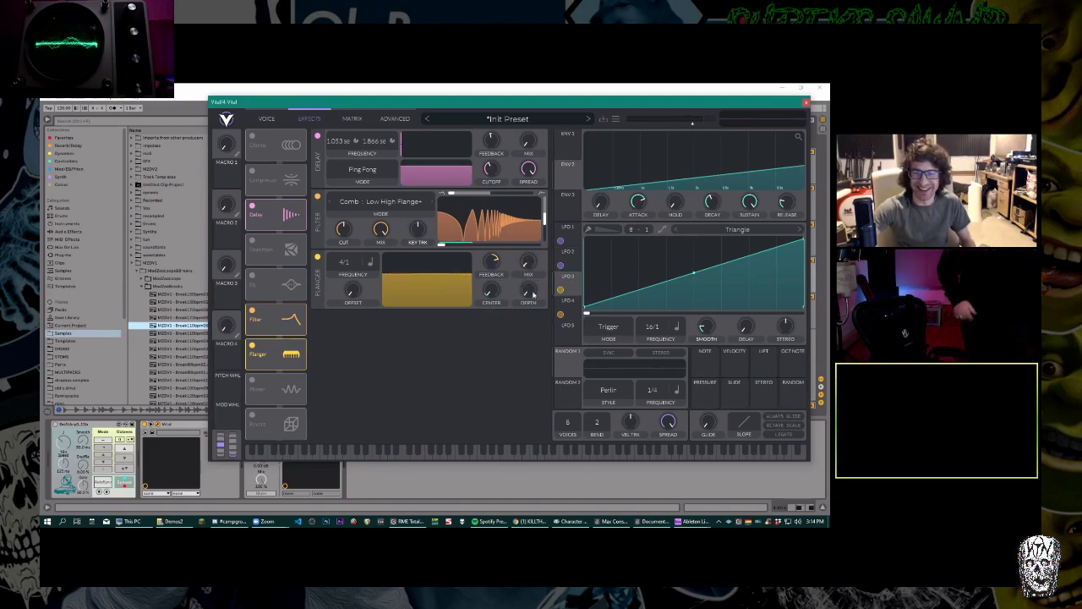
pyautogui.moveTo(524, 264); pyautogui.dragTo(540, 170)
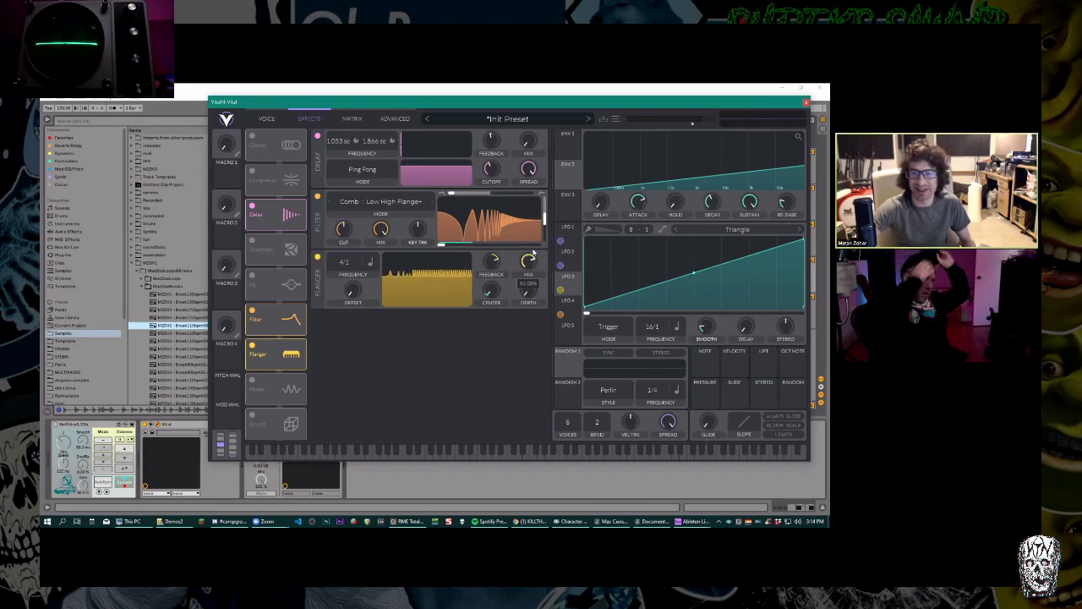
# Set LFO 5's frequency to 16/1 and try LFO 5 and LFO 6 as modulation on the flanger's mix.
pyautogui.click(576, 336)
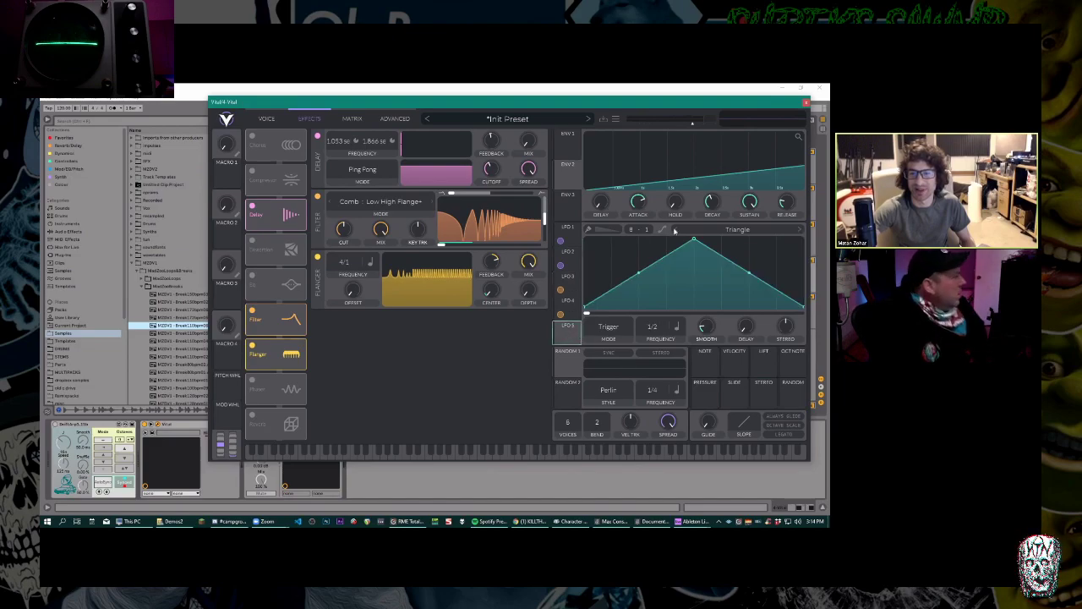
pyautogui.moveTo(652, 327); pyautogui.dragTo(652, 382)
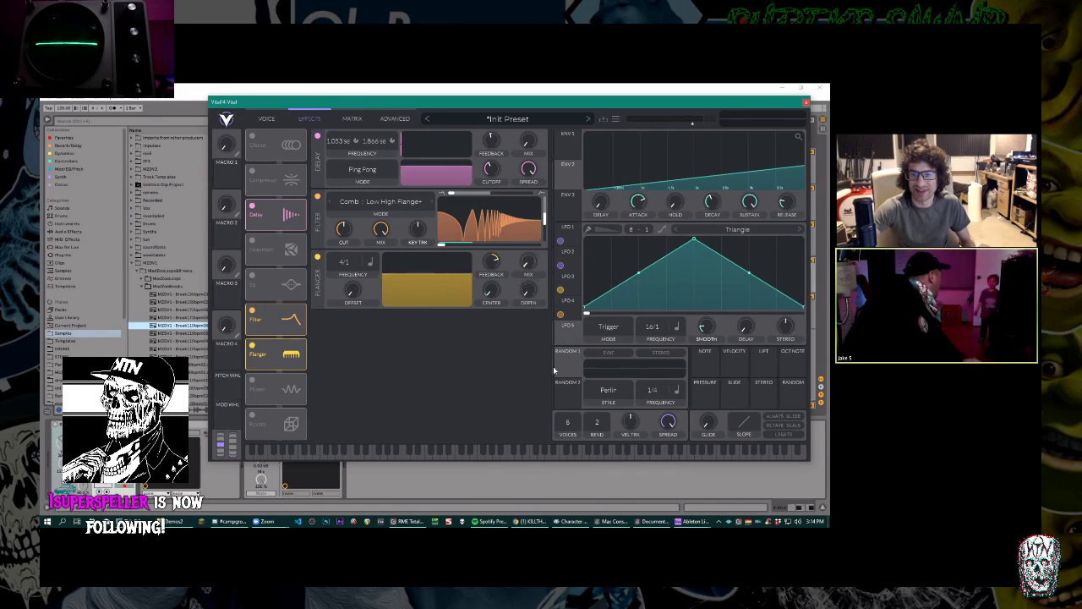
pyautogui.moveTo(574, 338); pyautogui.dragTo(528, 269)
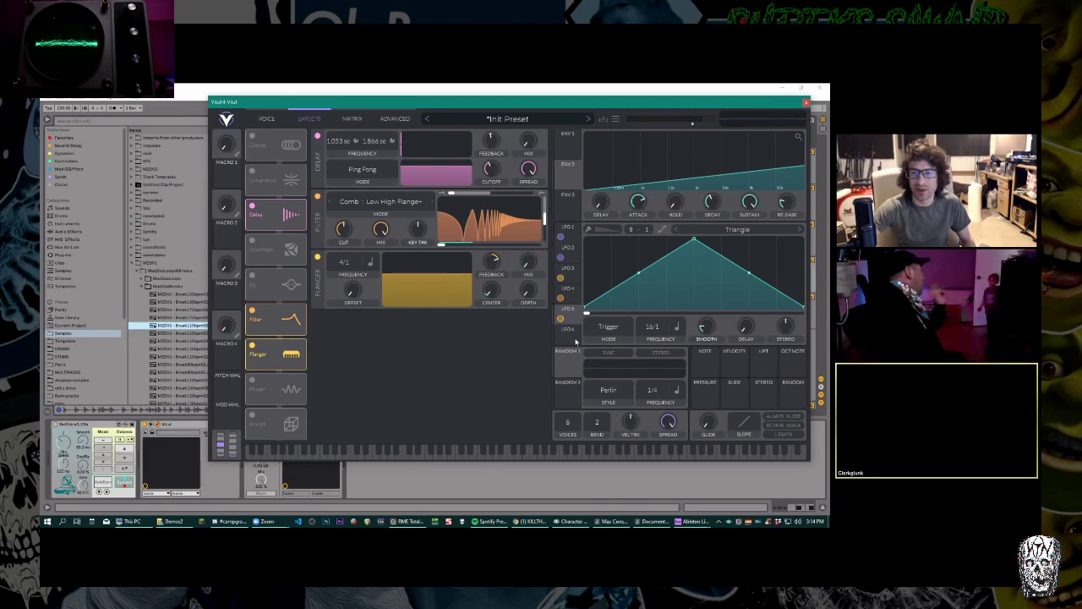
pyautogui.click(570, 338)
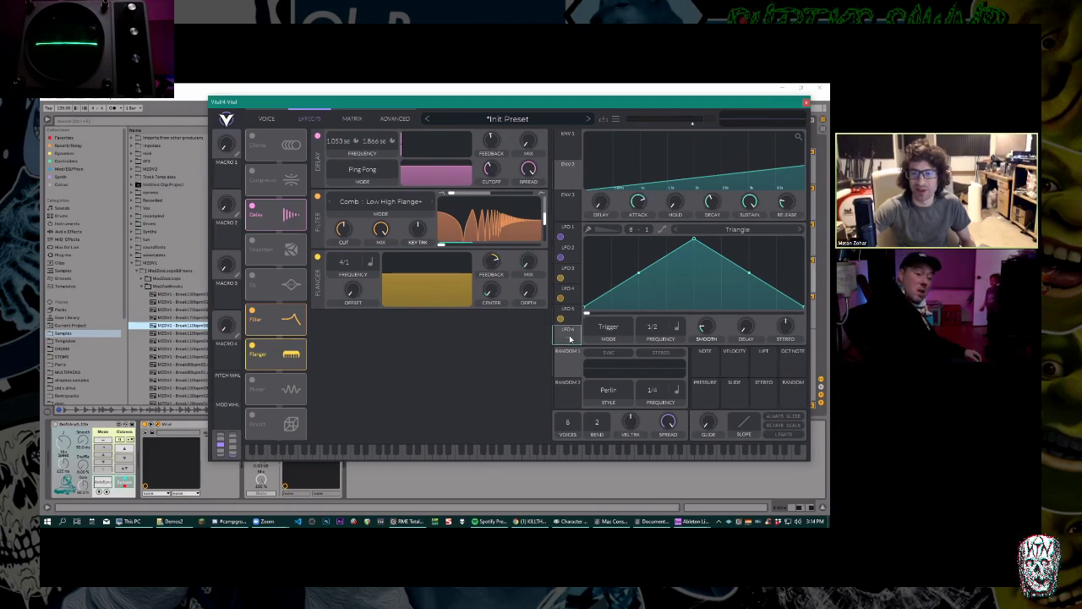
pyautogui.moveTo(569, 341); pyautogui.dragTo(529, 261)
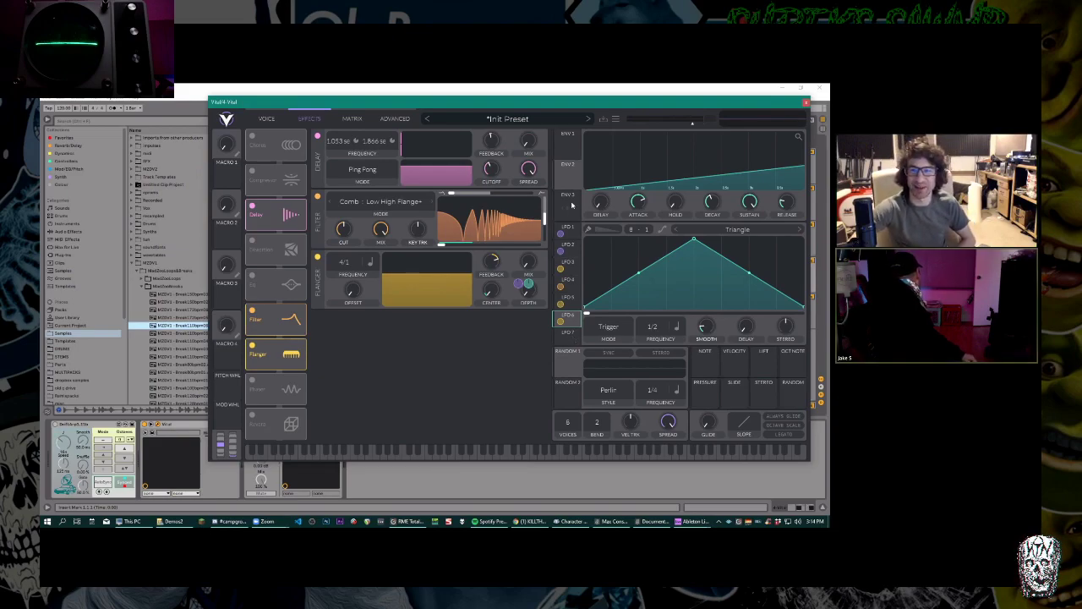
# Assign Random 2 and Random 3 as modulation sources for the flanger's controls.
pyautogui.click(572, 205)
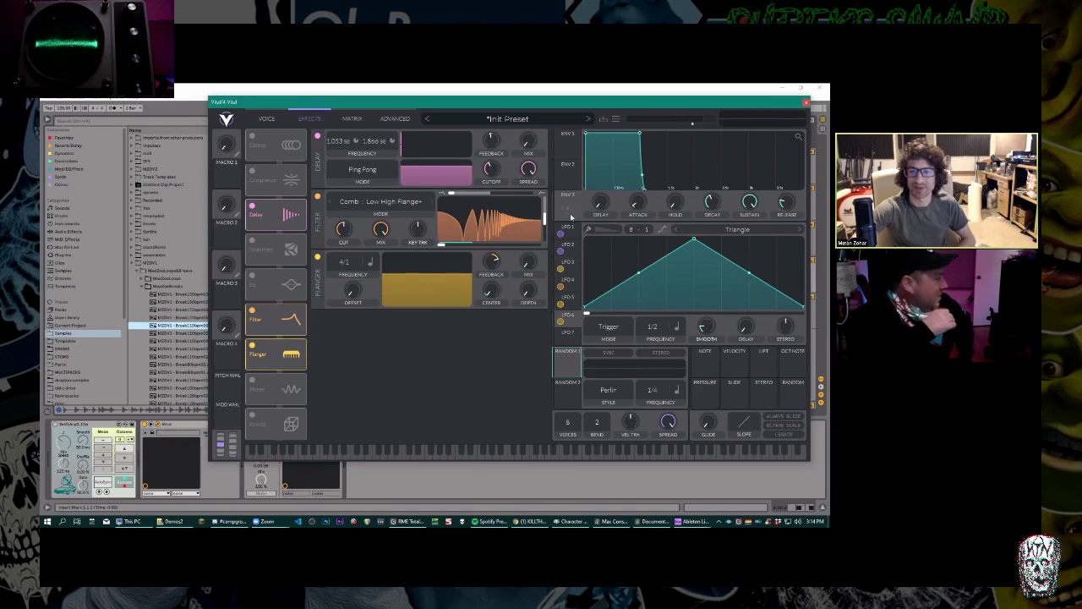
pyautogui.click(571, 380)
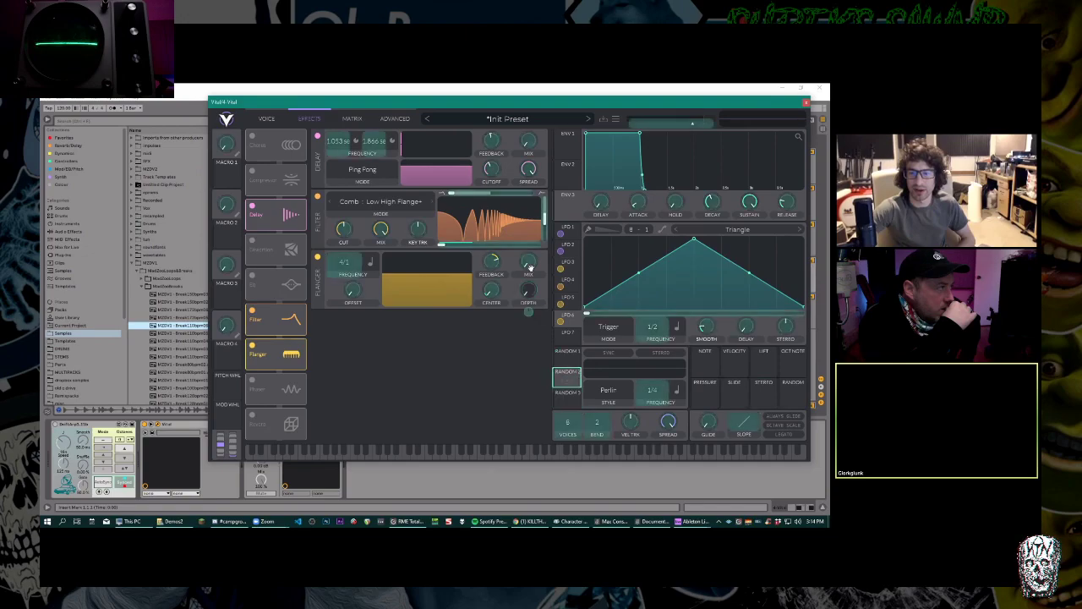
pyautogui.click(568, 397)
pyautogui.click(566, 400)
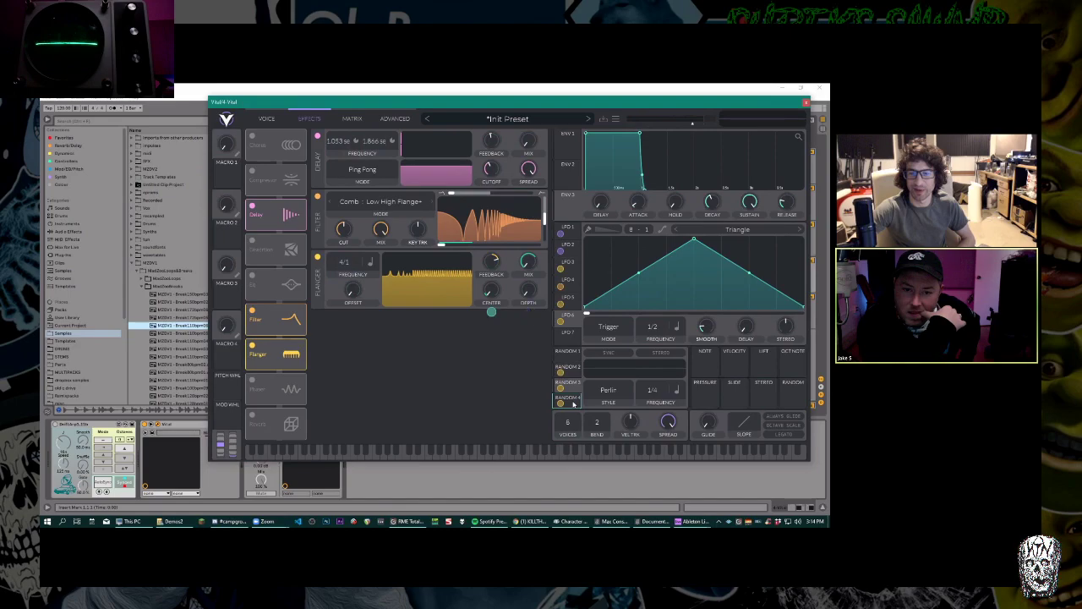
# Try envelopes 3 to 6 as modulation on the filter's cutoff and mix and the delay's cutoff and spread.
pyautogui.click(571, 184)
pyautogui.click(570, 203)
pyautogui.moveTo(570, 214); pyautogui.dragTo(344, 228)
pyautogui.moveTo(568, 214); pyautogui.dragTo(382, 232)
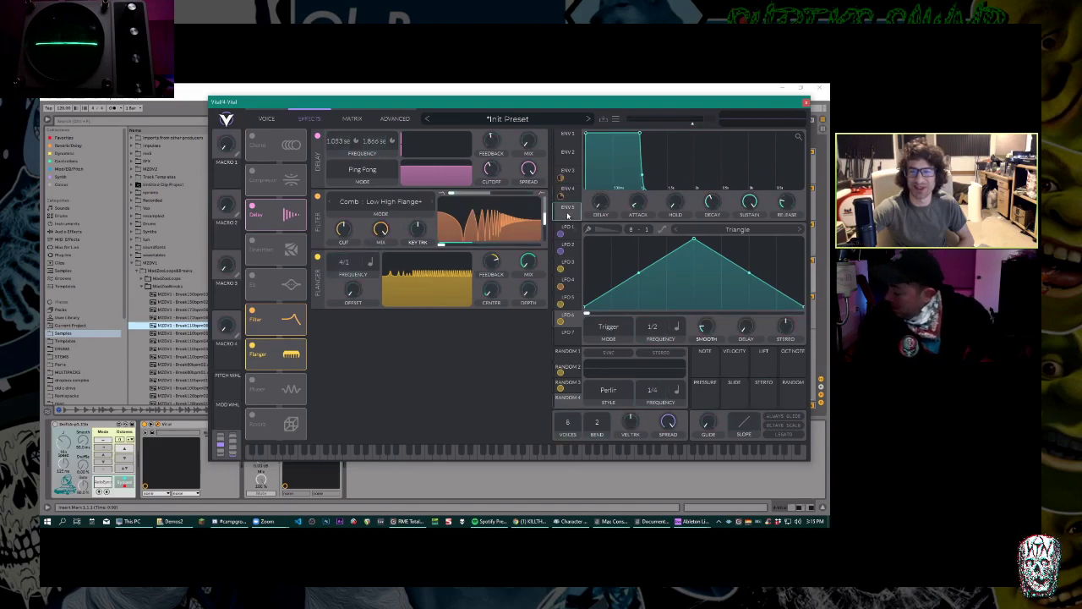
pyautogui.moveTo(568, 207); pyautogui.dragTo(490, 139)
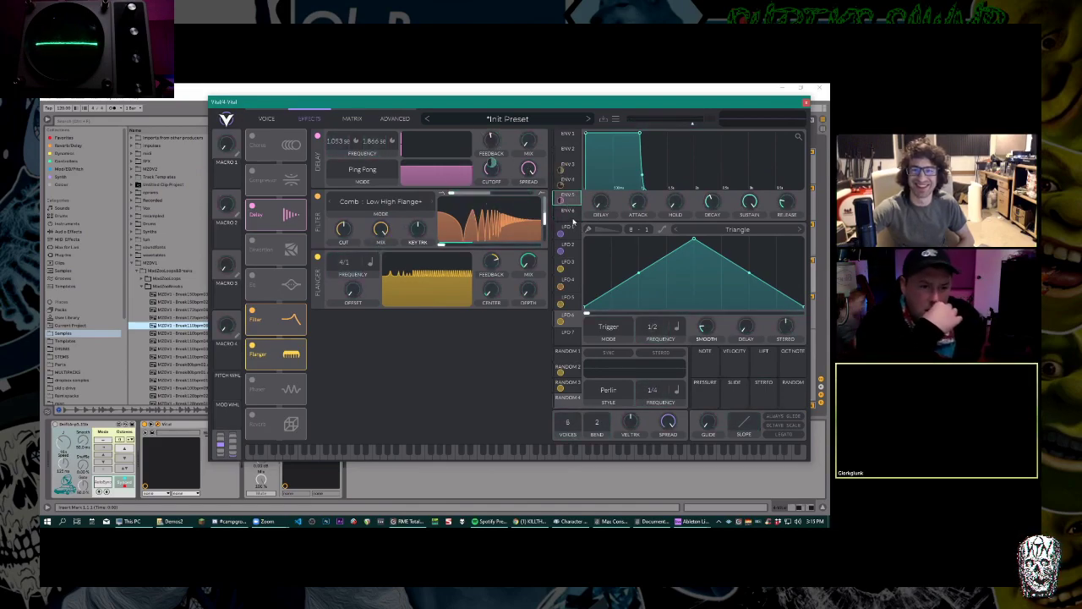
pyautogui.moveTo(570, 219); pyautogui.dragTo(528, 142)
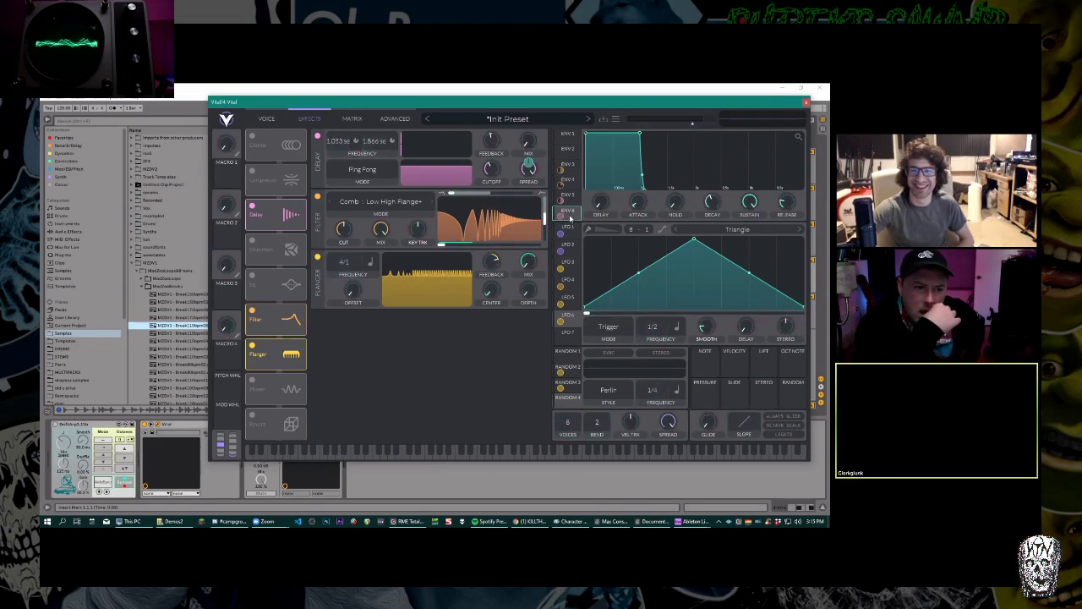
pyautogui.moveTo(560, 218); pyautogui.dragTo(381, 230)
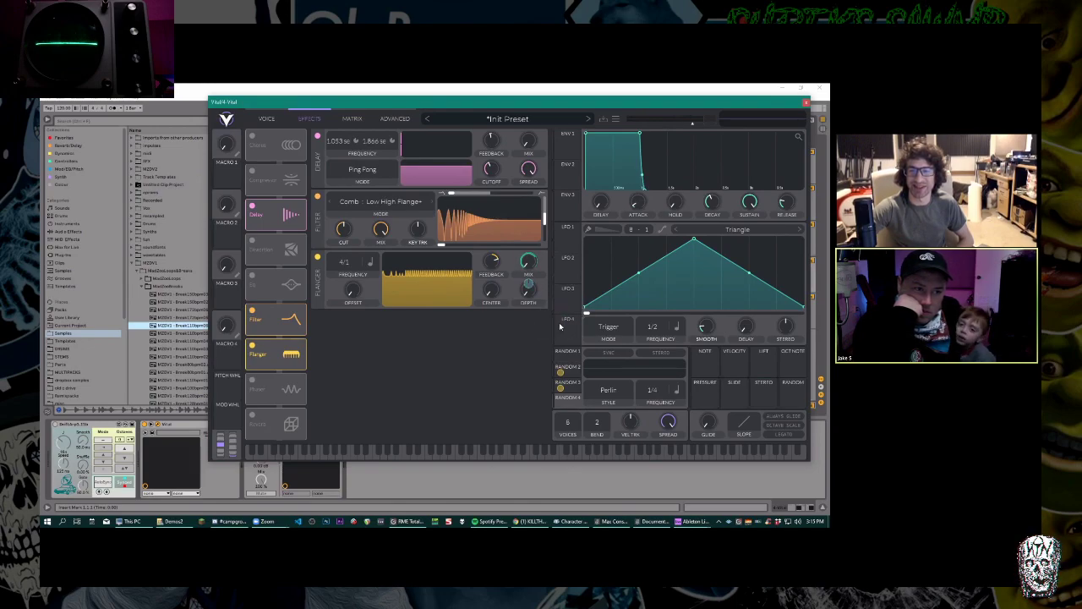
# Reposition the synth window and enlarge it to fill most of the screen.
pyautogui.click(265, 122)
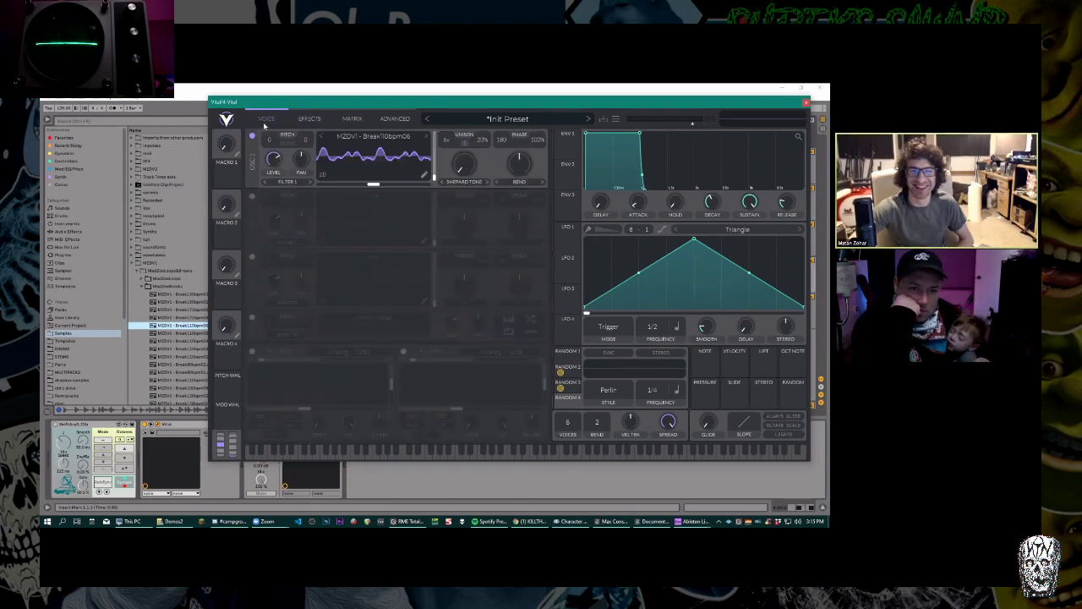
pyautogui.click(313, 121)
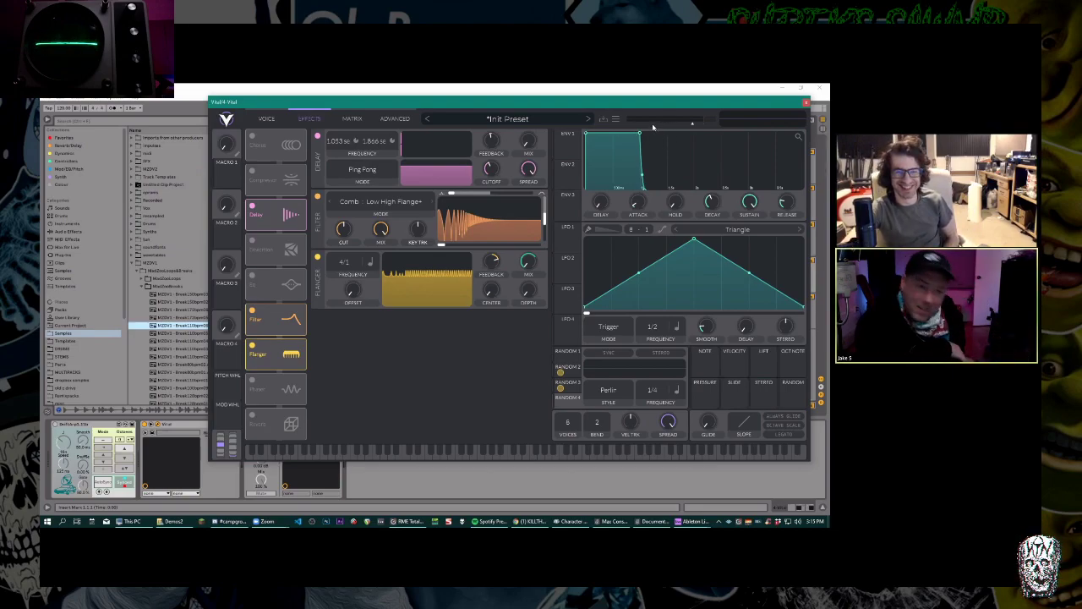
pyautogui.click(264, 119)
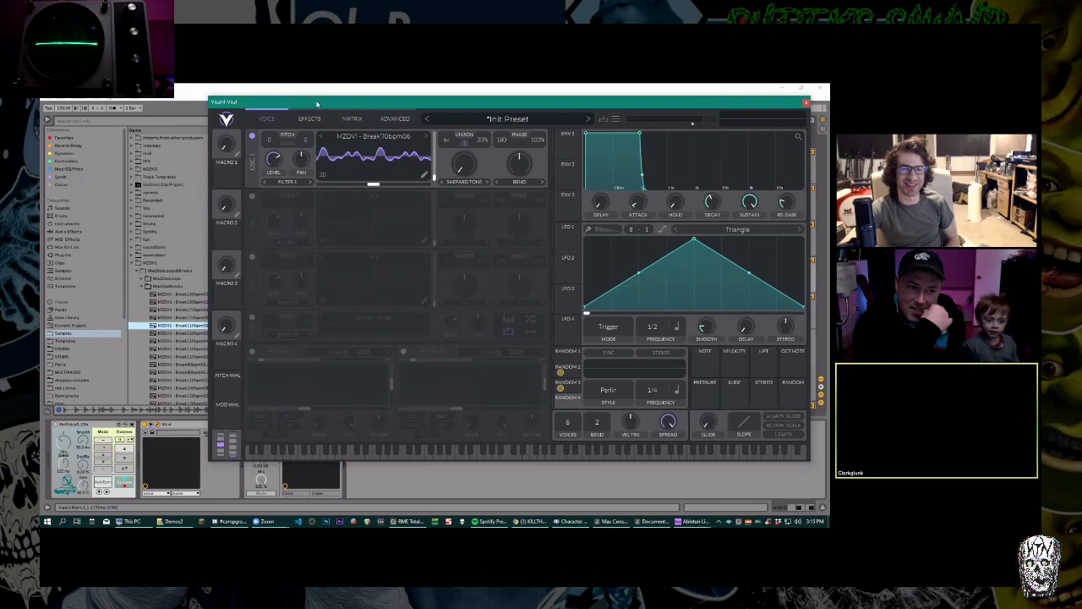
pyautogui.moveTo(372, 102); pyautogui.dragTo(222, 91)
pyautogui.moveTo(657, 446); pyautogui.dragTo(803, 514)
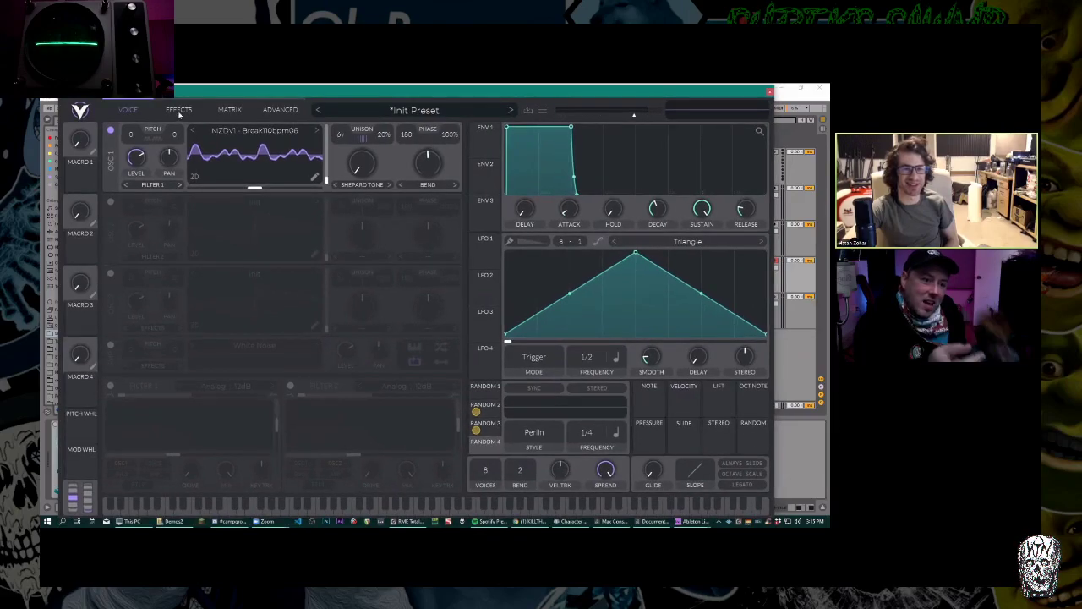
# Enable the reverb, pull its low EQ band down to minimum gain, and raise its size and time.
pyautogui.click(178, 110)
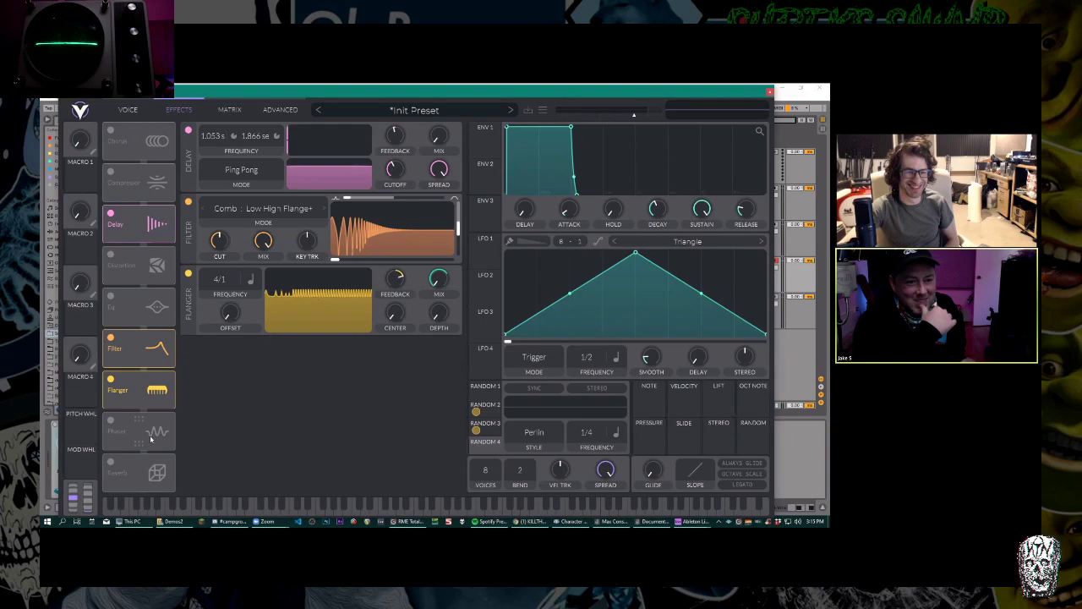
pyautogui.moveTo(139, 419)
pyautogui.mouseDown()
pyautogui.moveTo(142, 432)
pyautogui.moveTo(156, 420)
pyautogui.mouseUp()
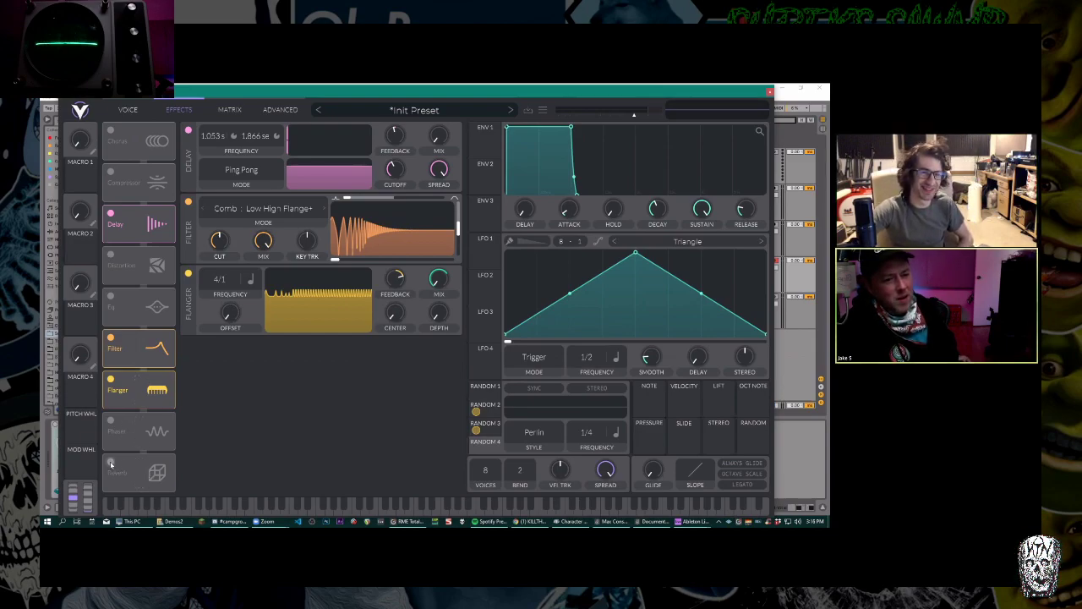
pyautogui.click(110, 463)
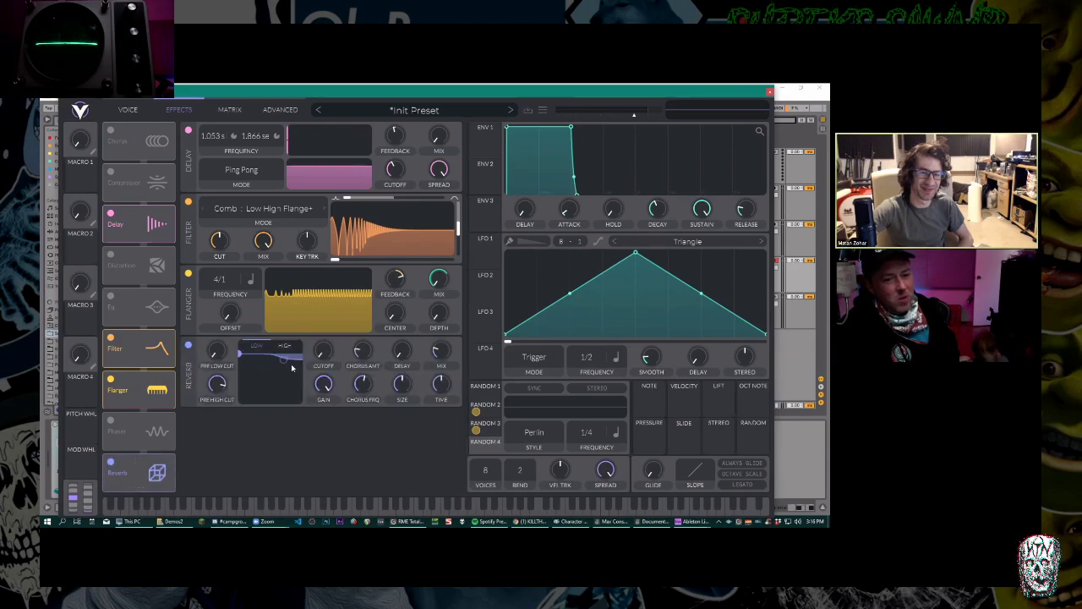
pyautogui.moveTo(241, 359); pyautogui.dragTo(252, 410)
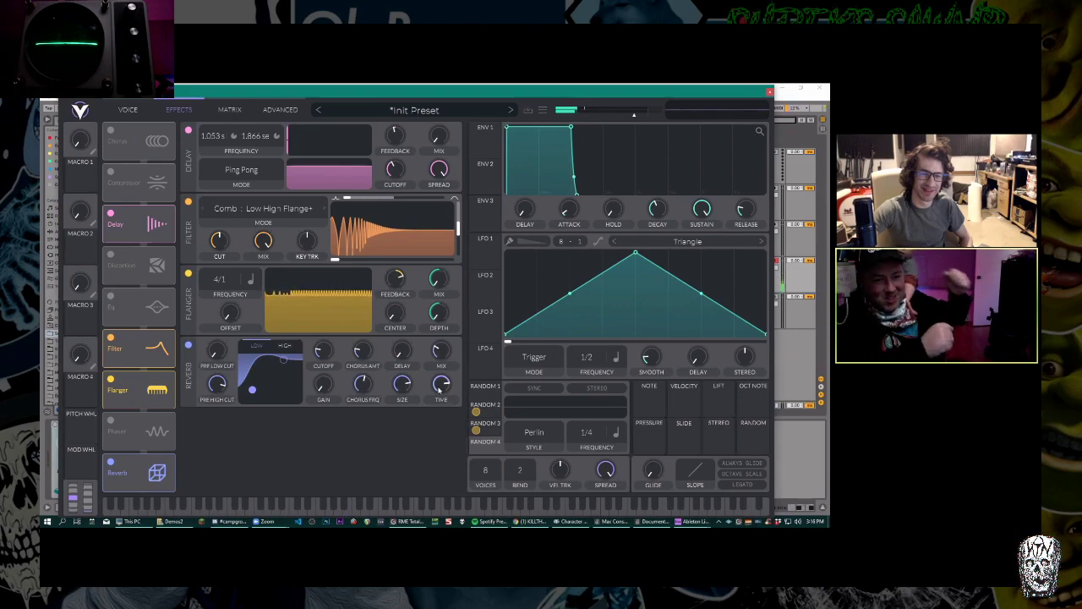
# Change oscillator 1's spectral morph type to Harmonic Stretch.
pyautogui.click(128, 109)
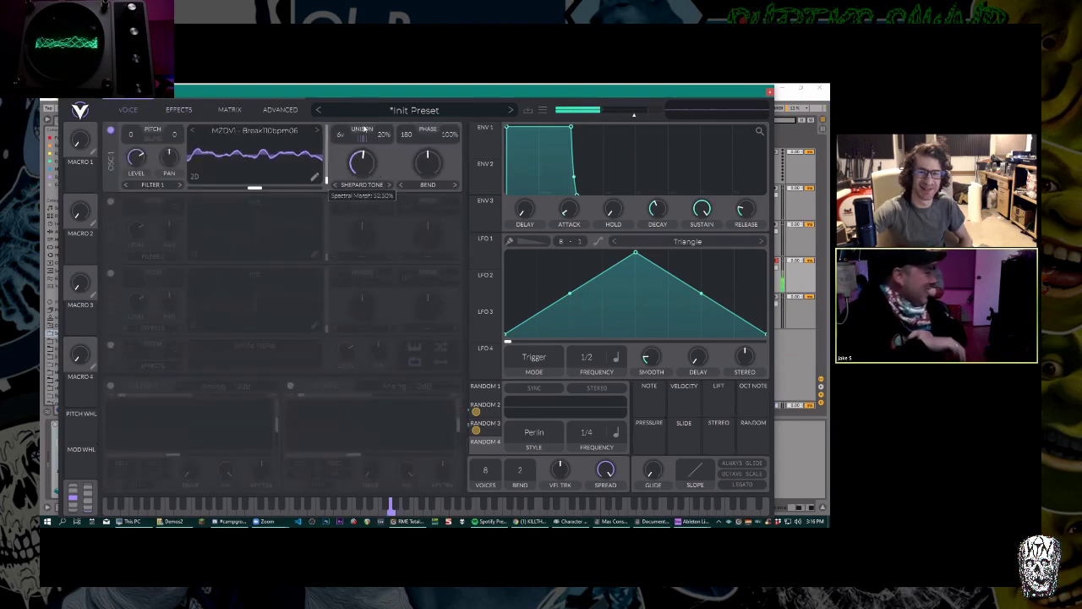
pyautogui.click(366, 185)
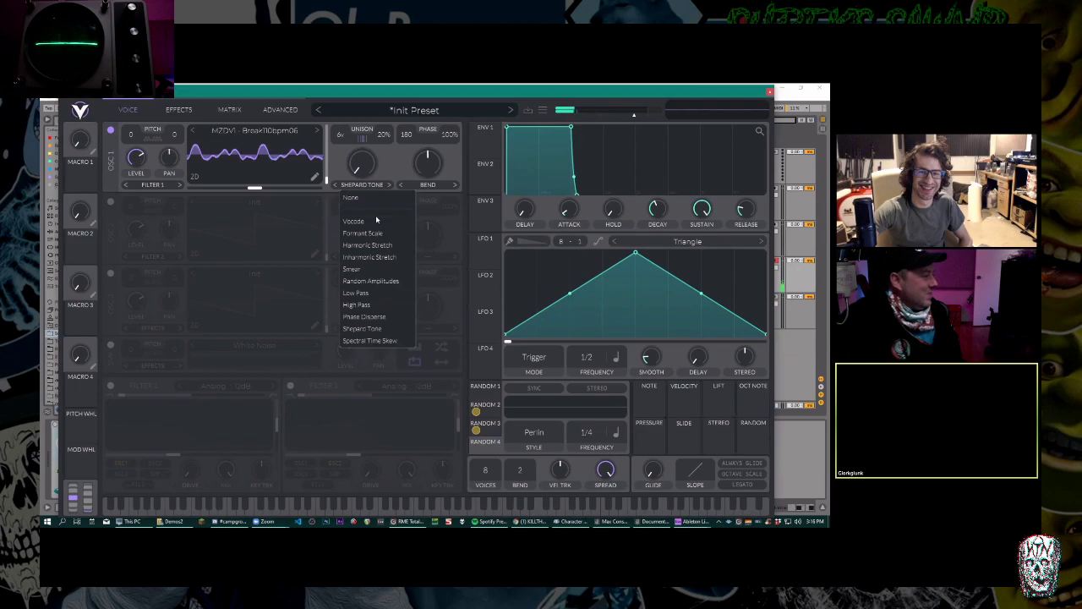
pyautogui.click(368, 244)
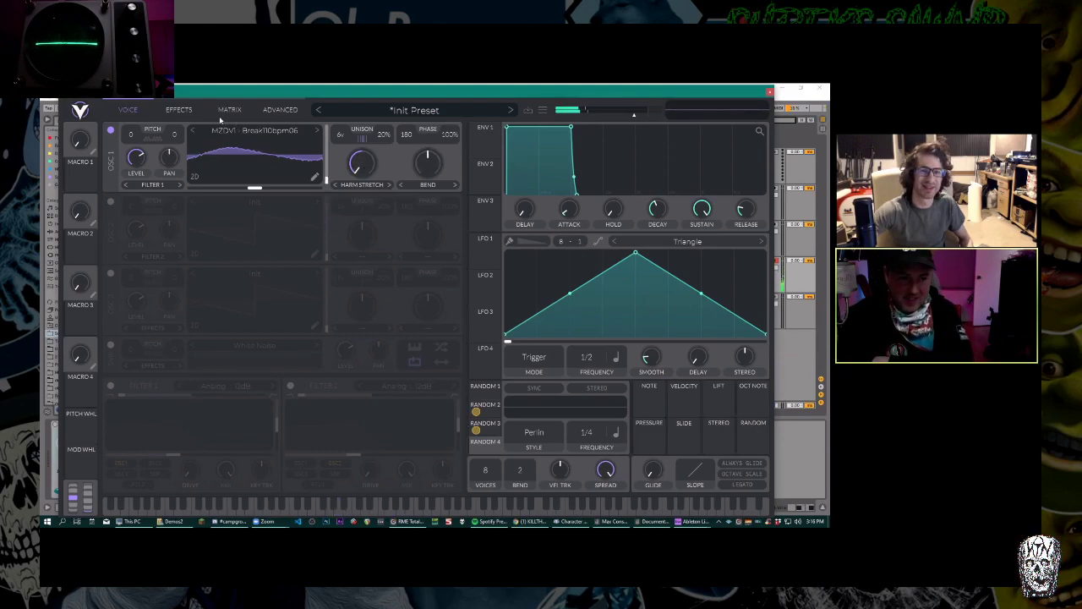
# Raise the reverb's chorus amount.
pyautogui.click(179, 110)
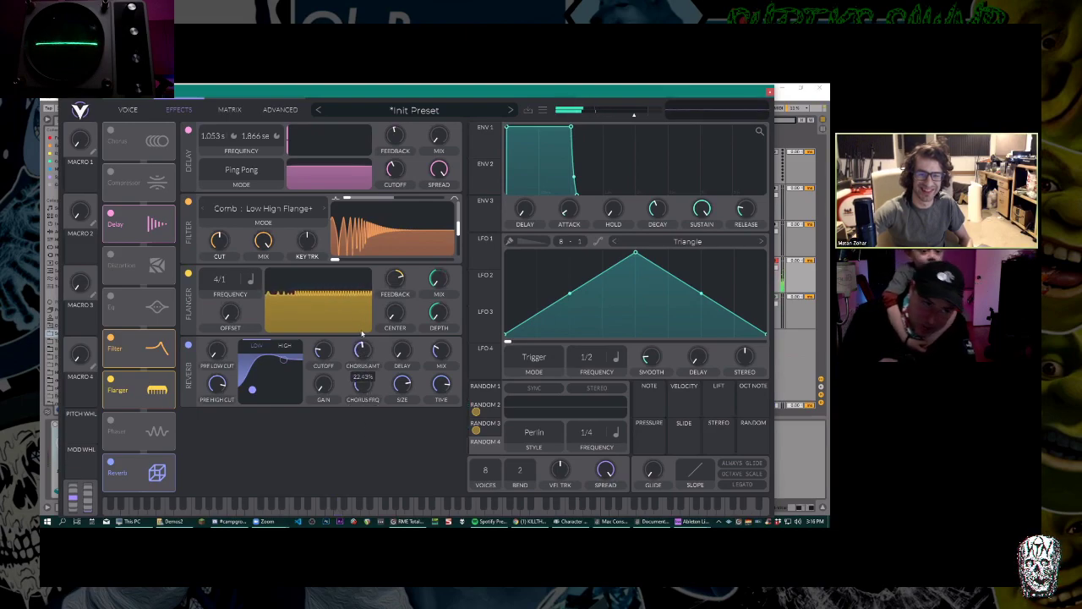
pyautogui.moveTo(360, 353)
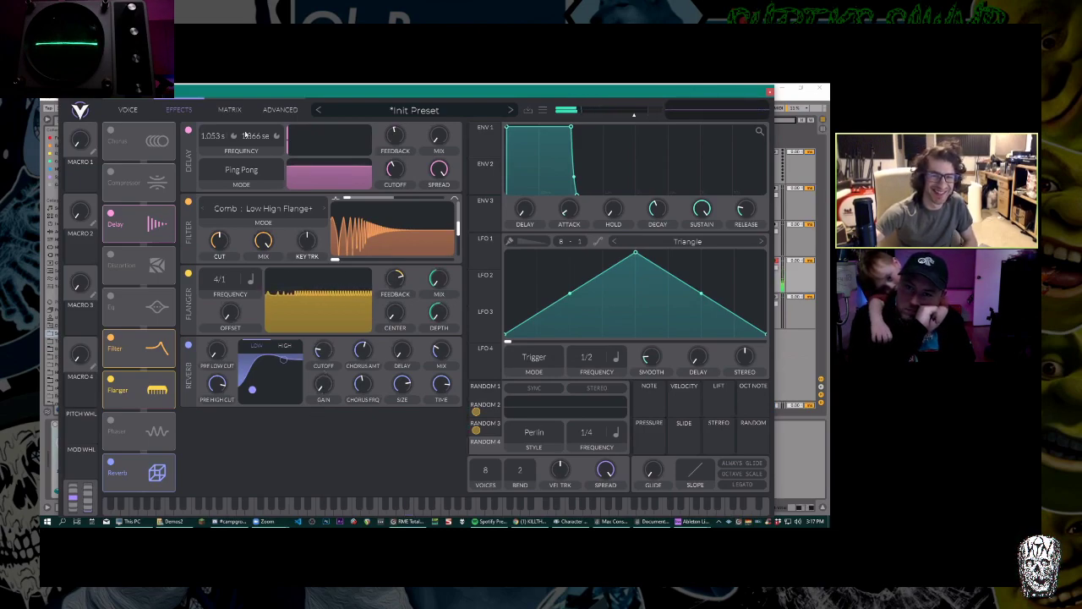
# Sweep oscillator 1's Harmonic Stretch amount upward and settle it at a low value.
pyautogui.click(131, 108)
pyautogui.moveTo(359, 166); pyautogui.dragTo(353, 143)
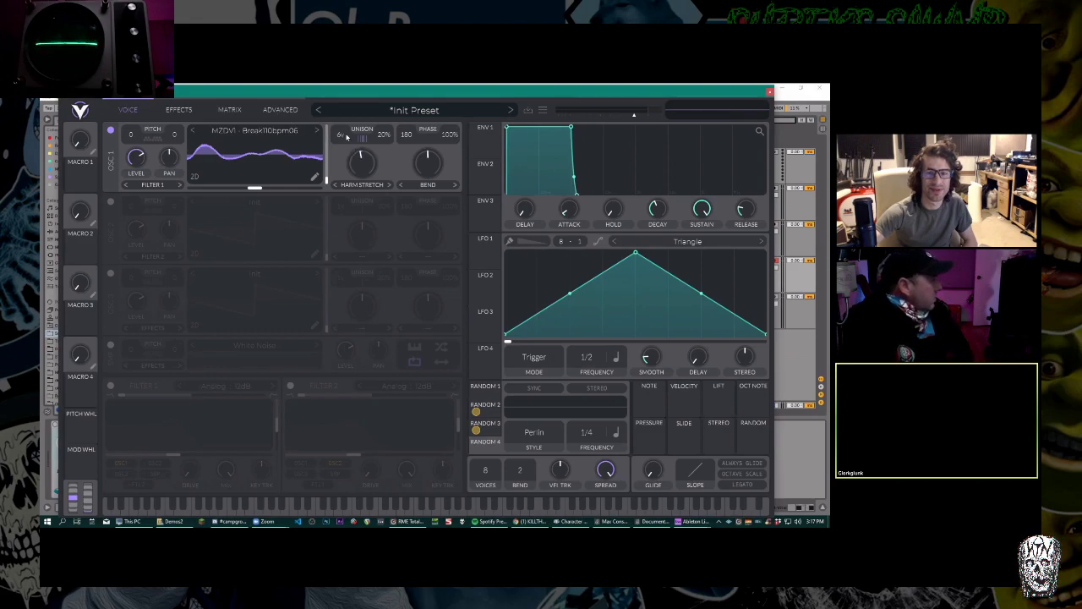
pyautogui.moveTo(359, 142); pyautogui.dragTo(369, 148)
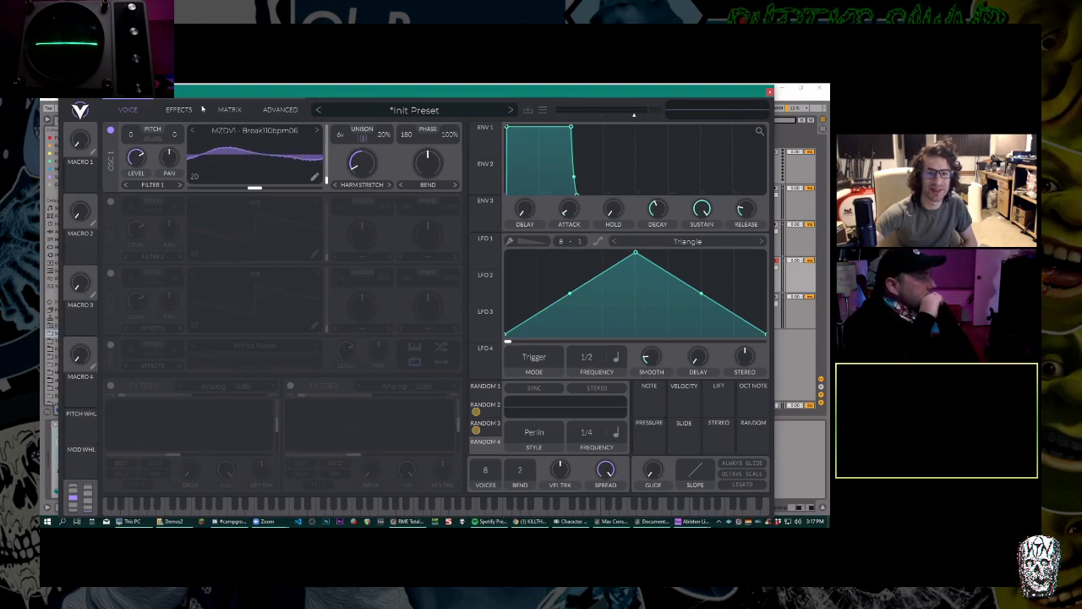
# Set oscillator 1's unison stack to Odd Harmonics.
pyautogui.click(179, 109)
pyautogui.click(229, 109)
pyautogui.click(278, 109)
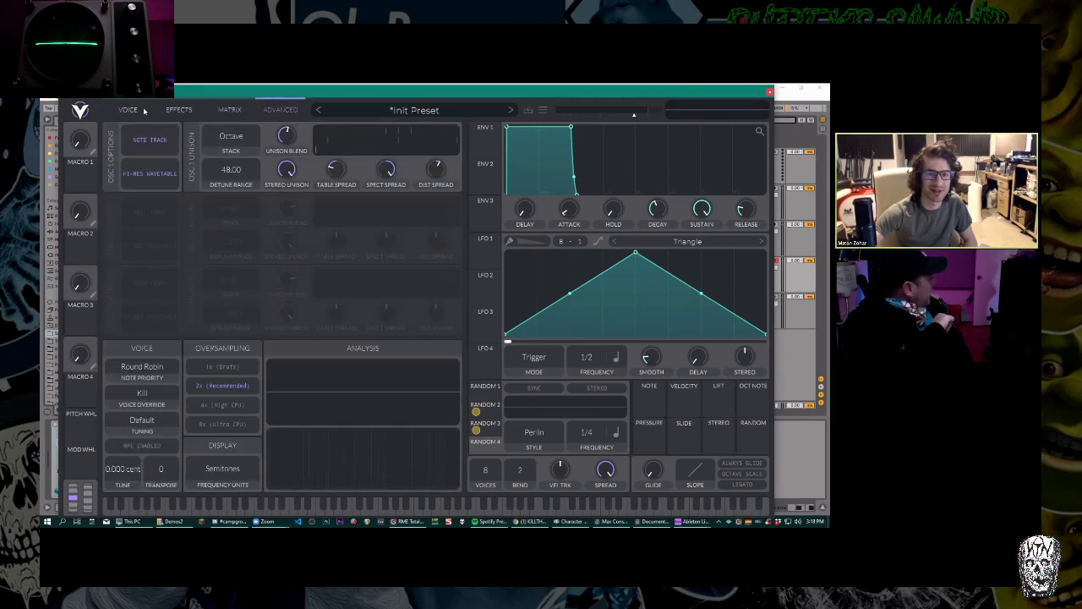
pyautogui.click(127, 109)
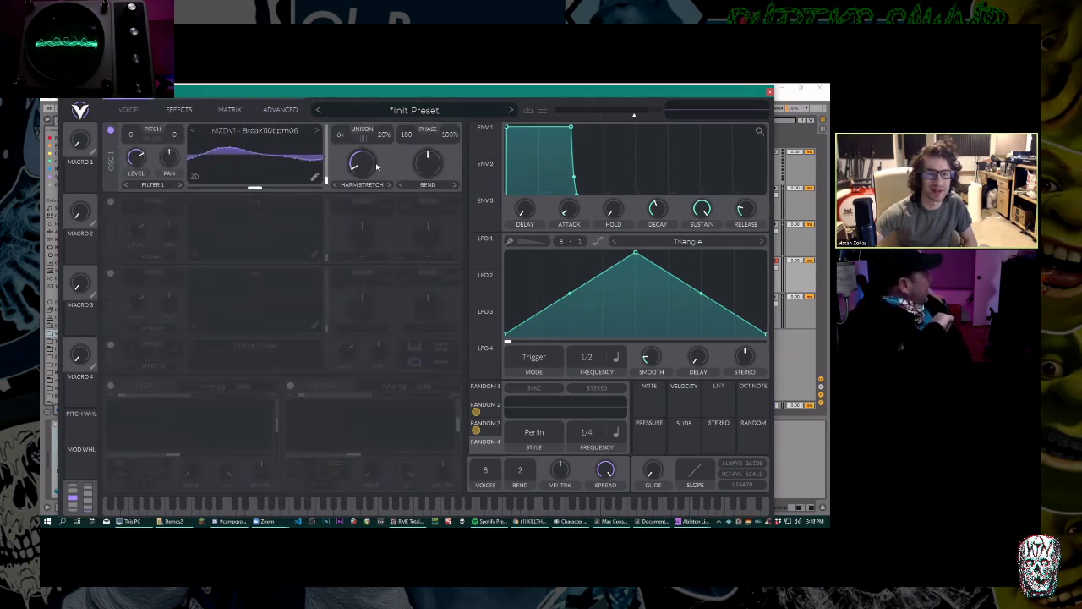
pyautogui.click(278, 109)
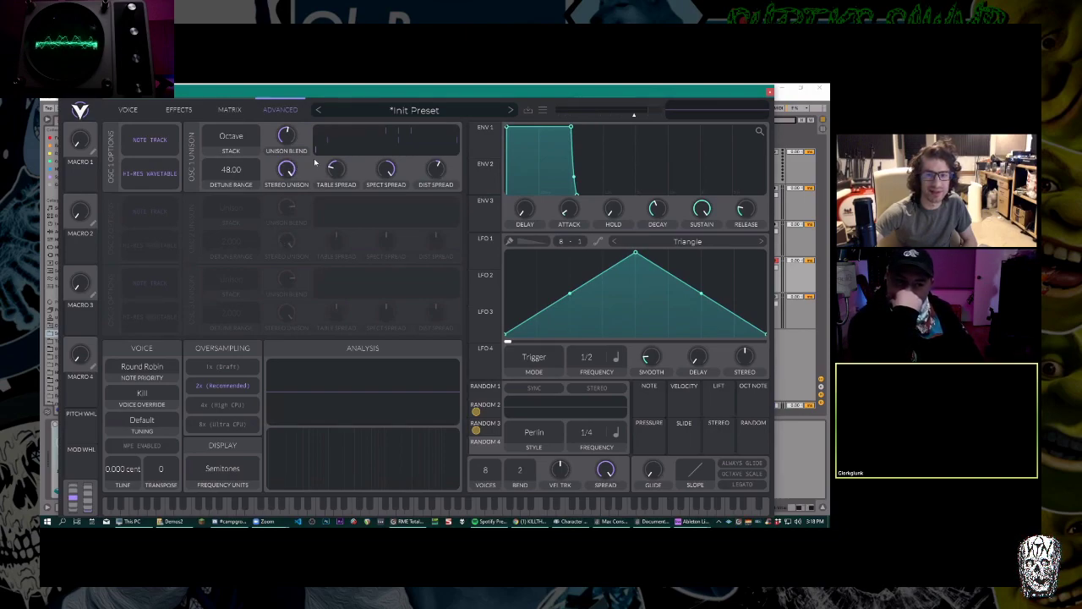
pyautogui.click(235, 150)
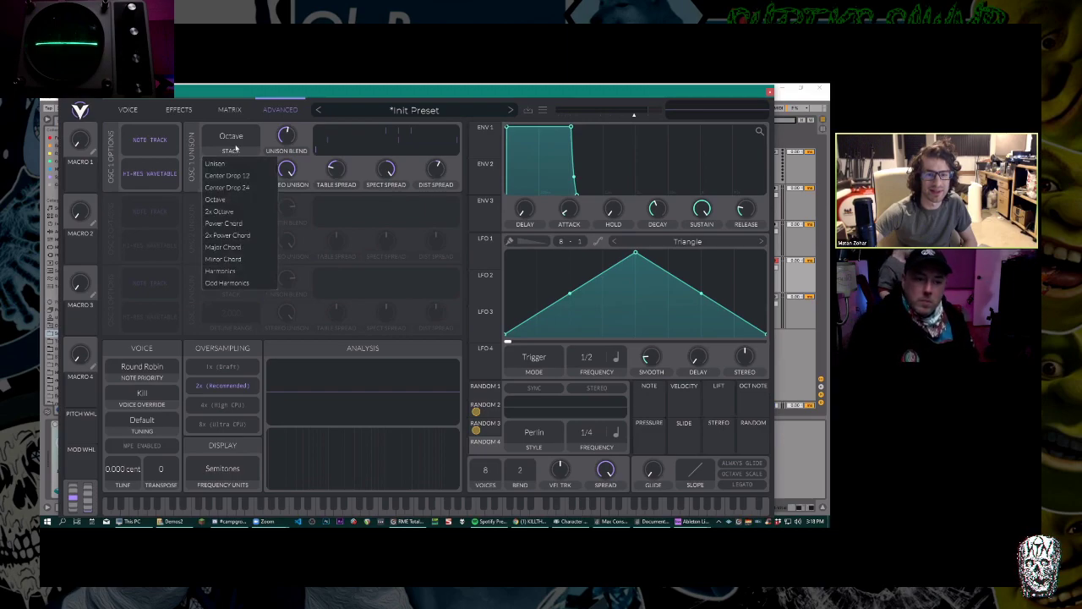
pyautogui.click(240, 284)
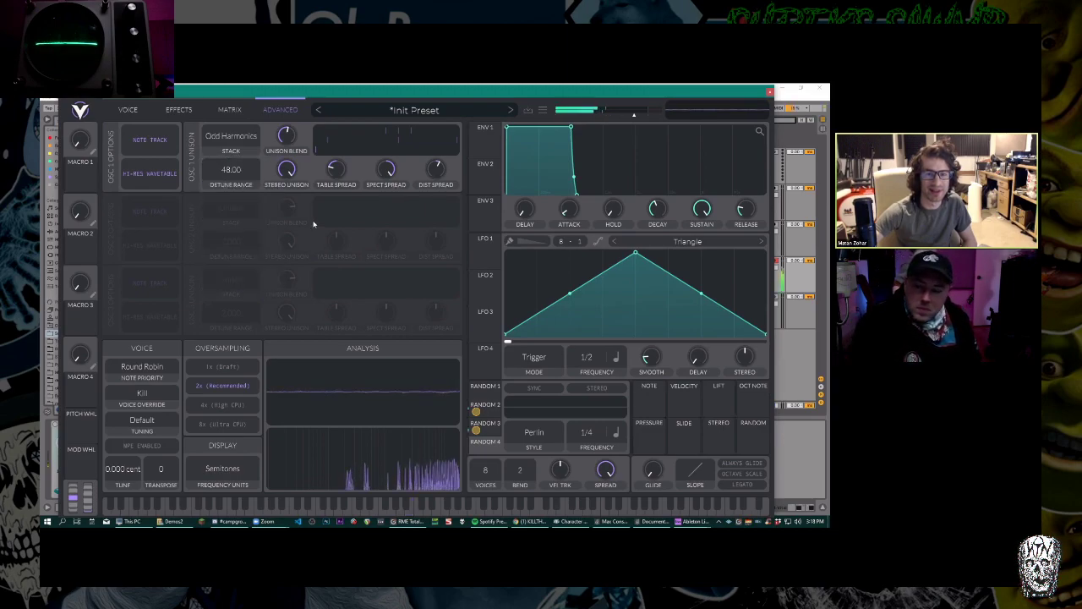
# Reduce oscillator 1's unison blend and stereo unison, center the table and distortion spreads, and set the spectral spread to 13%.
pyautogui.moveTo(287, 167); pyautogui.dragTo(297, 222)
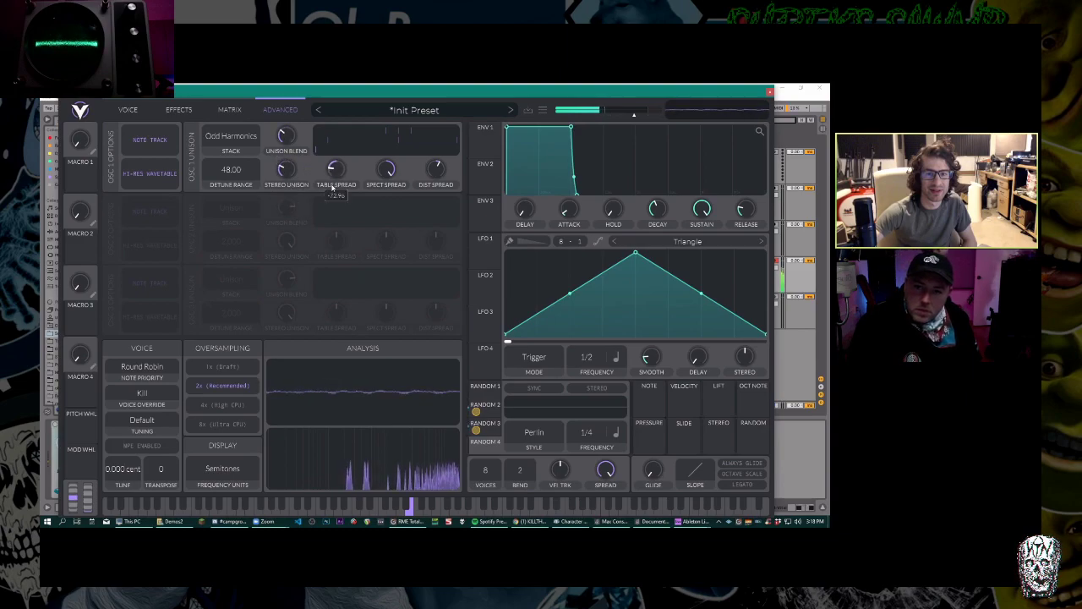
pyautogui.moveTo(386, 169); pyautogui.dragTo(411, 212)
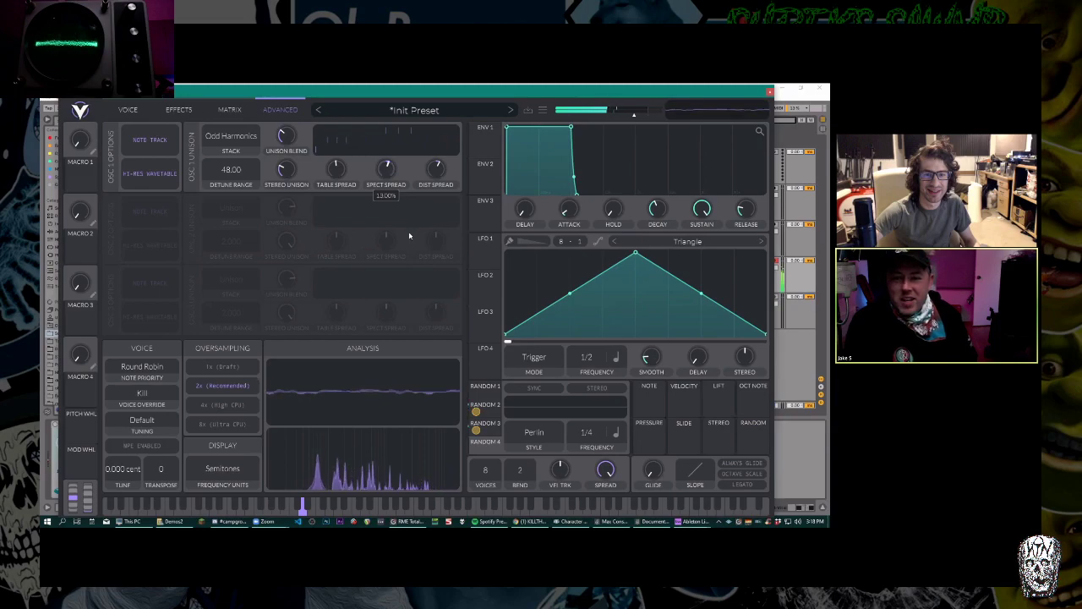
pyautogui.moveTo(436, 169)
pyautogui.mouseDown()
pyautogui.moveTo(435, 213)
pyautogui.moveTo(431, 186)
pyautogui.mouseUp()
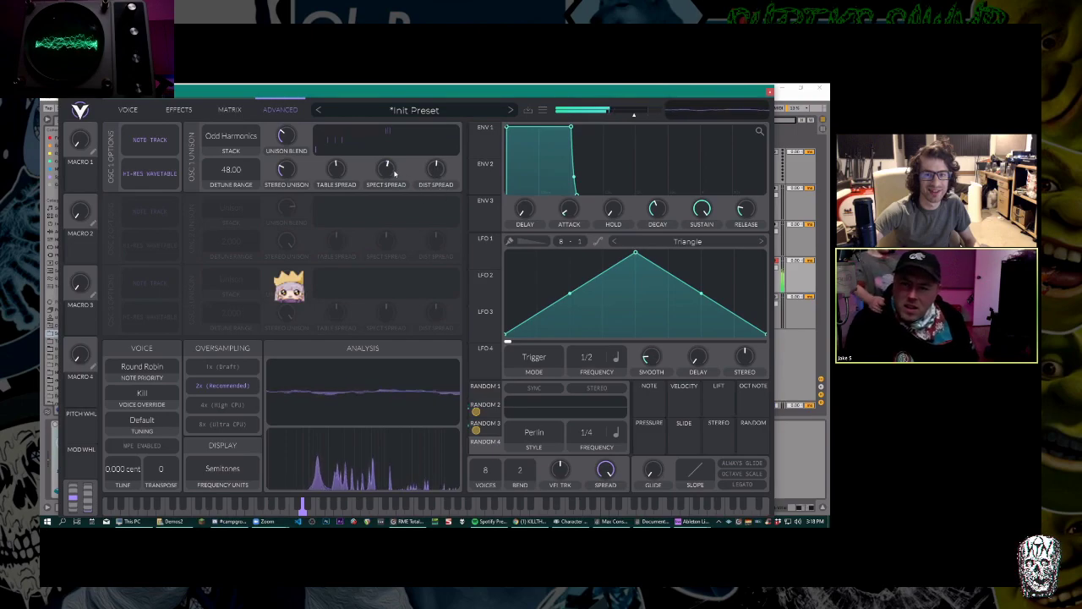
# Try oscillator 1's unison stack on Center Drop 24 with a higher unison blend and a negative table spread.
pyautogui.click(239, 138)
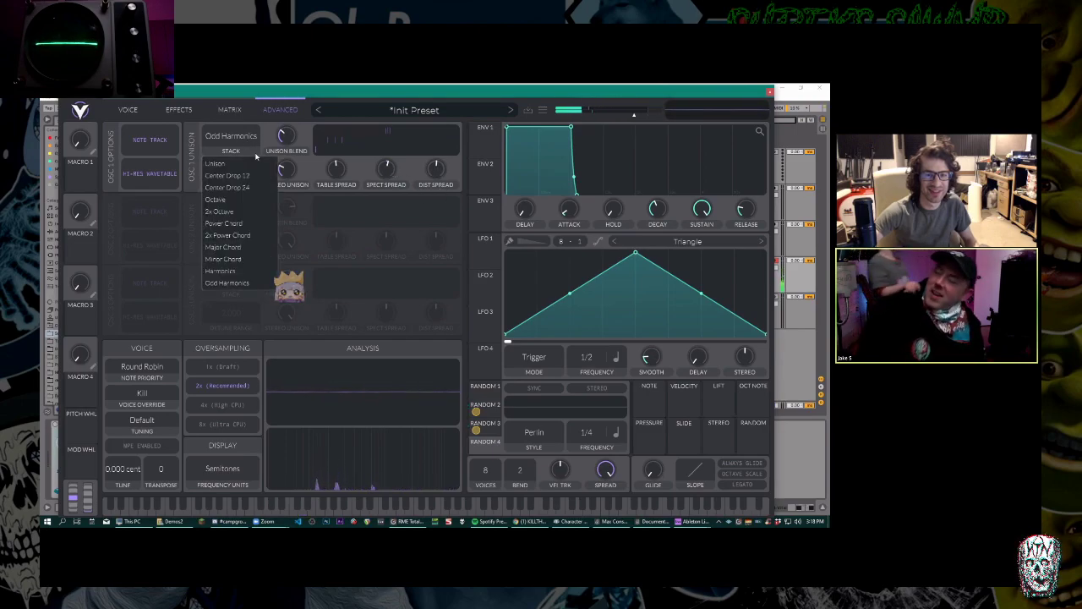
pyautogui.click(252, 187)
pyautogui.moveTo(289, 146); pyautogui.dragTo(288, 124)
pyautogui.moveTo(337, 167); pyautogui.dragTo(341, 152)
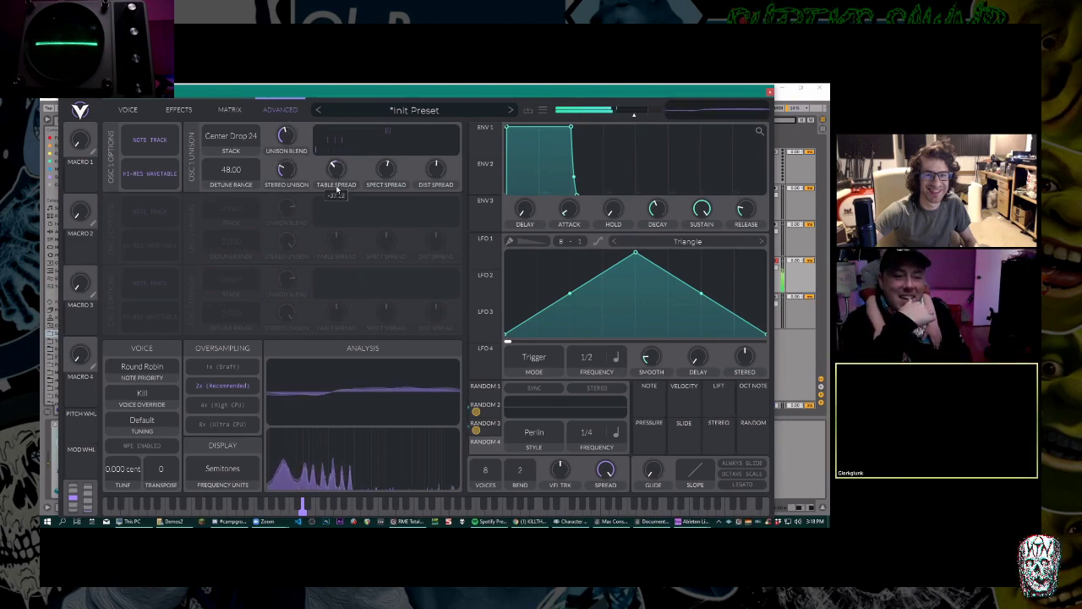
# Set oscillator 1's unison stack to 2x Power Chord and raise the table spread well above center.
pyautogui.click(231, 137)
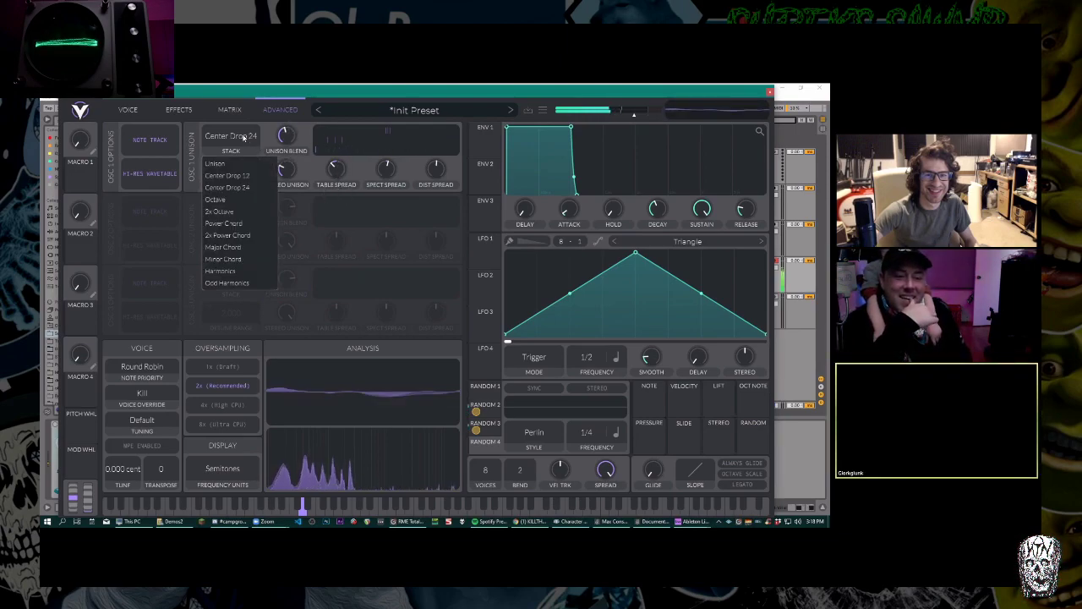
pyautogui.click(245, 240)
pyautogui.moveTo(334, 173); pyautogui.dragTo(340, 151)
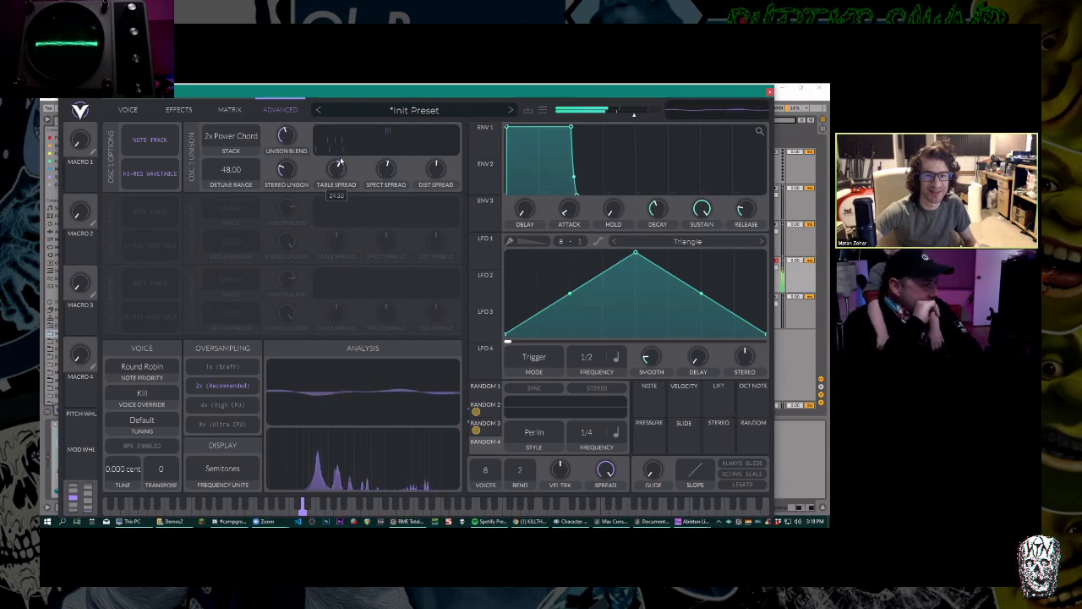
pyautogui.moveTo(342, 153); pyautogui.dragTo(342, 155)
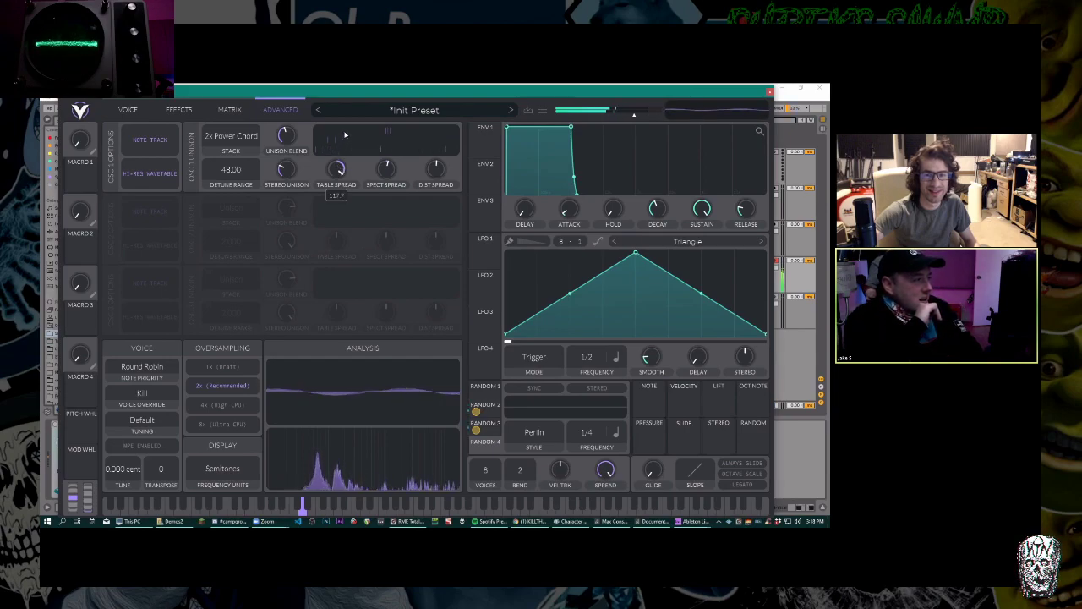
# Try different spreads and a lower unison blend on oscillator 1, settling the table spread slightly below center and the distortion spread at center.
pyautogui.moveTo(440, 170)
pyautogui.mouseDown()
pyautogui.moveTo(442, 157)
pyautogui.moveTo(438, 176)
pyautogui.mouseUp()
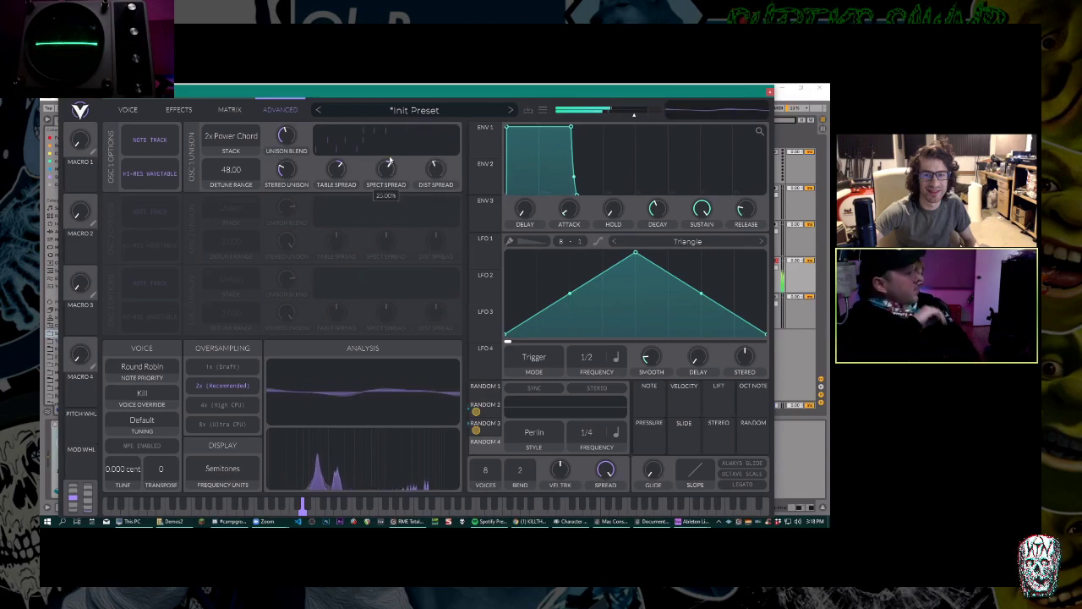
pyautogui.moveTo(390, 142); pyautogui.dragTo(353, 168)
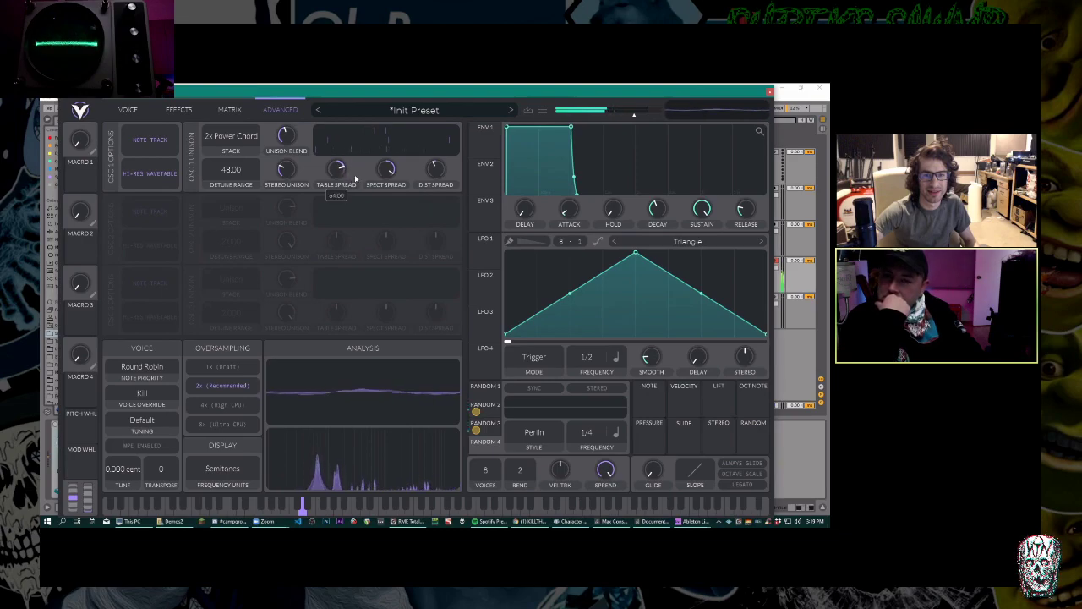
pyautogui.moveTo(390, 184)
pyautogui.moveTo(340, 175)
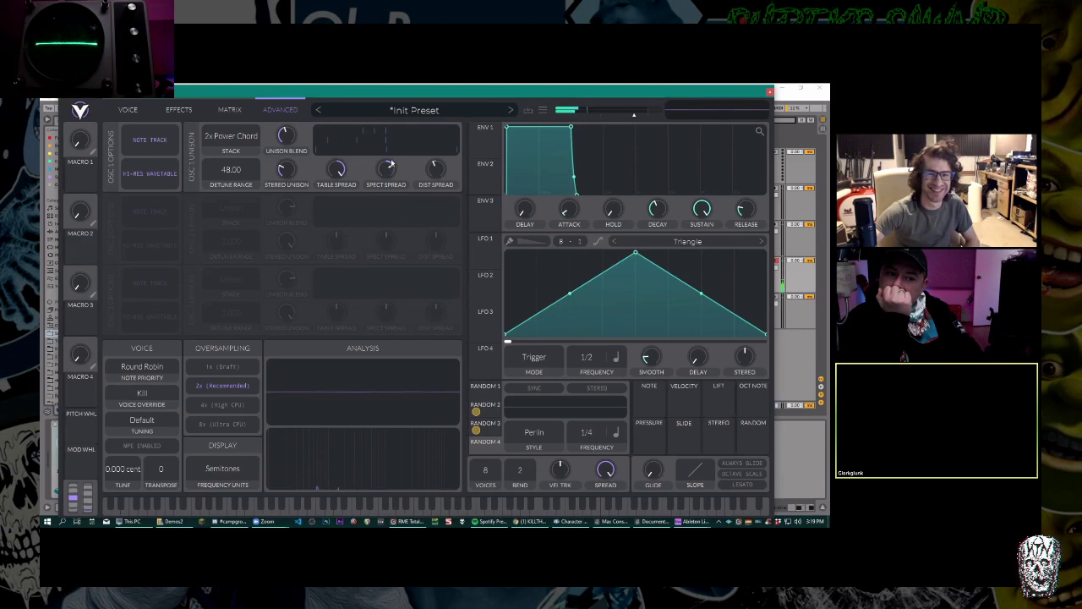
pyautogui.moveTo(288, 142)
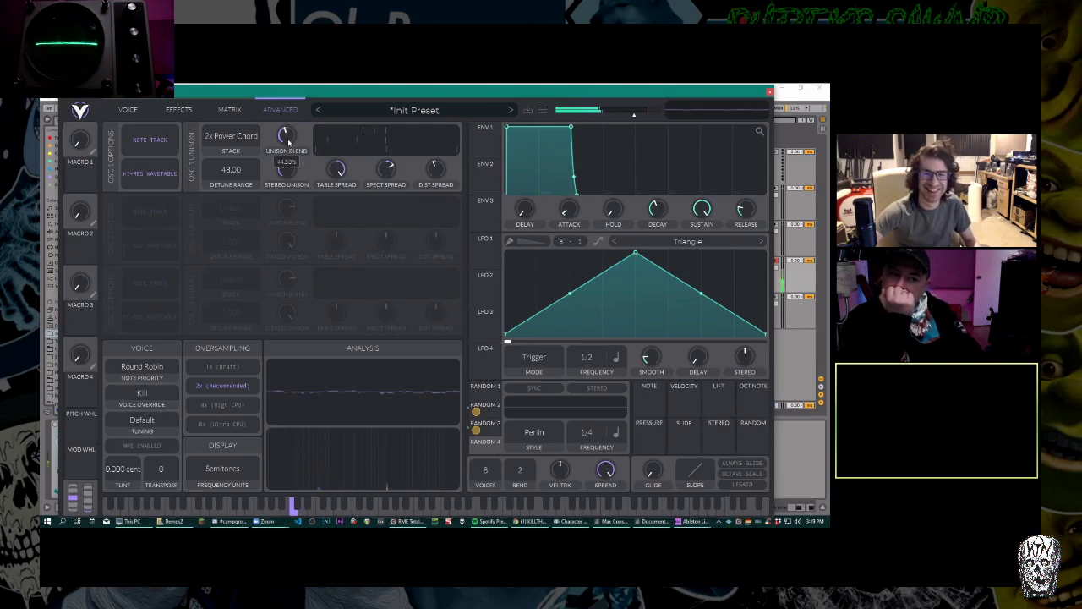
pyautogui.moveTo(294, 160)
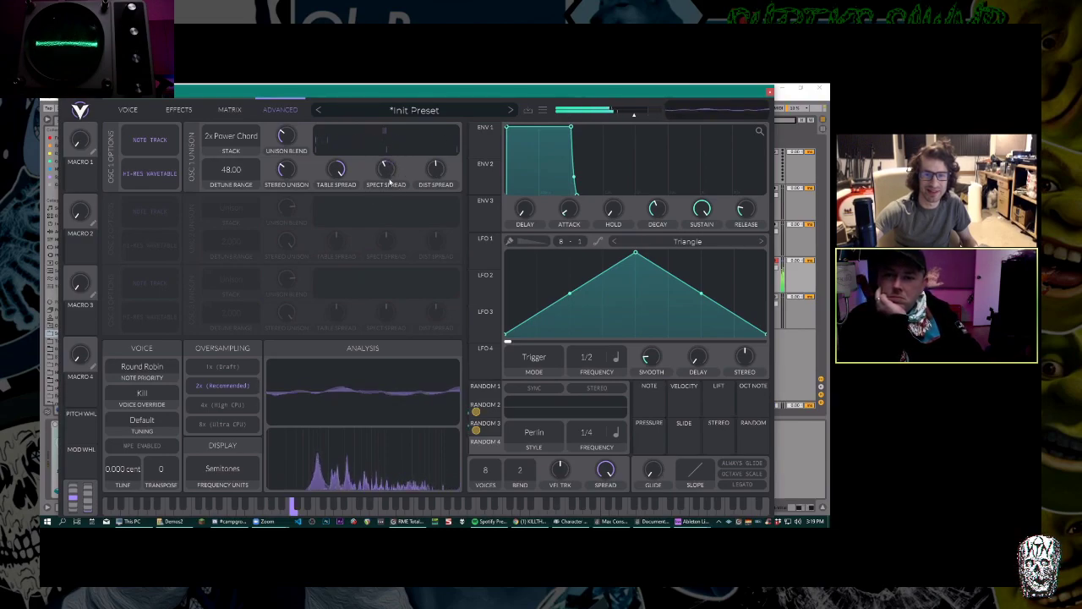
pyautogui.moveTo(338, 173); pyautogui.dragTo(340, 198)
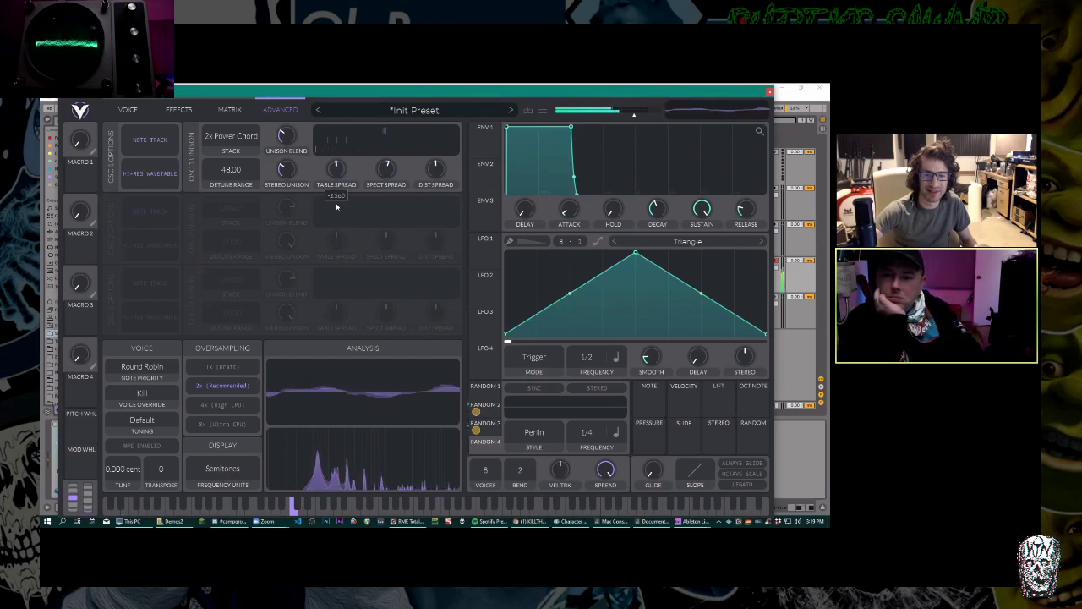
pyautogui.moveTo(337, 213); pyautogui.dragTo(339, 214)
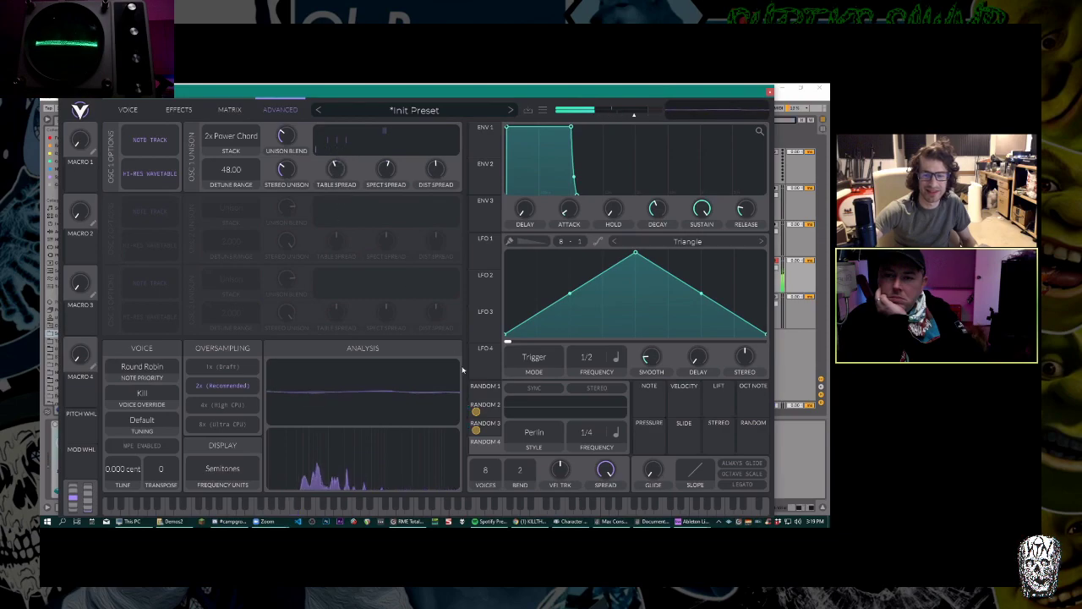
# Modulate oscillator 1's table spread with Random 1 at a 1.433-second rate and lower the base spread to about -102.
pyautogui.moveTo(485, 392); pyautogui.dragTo(341, 188)
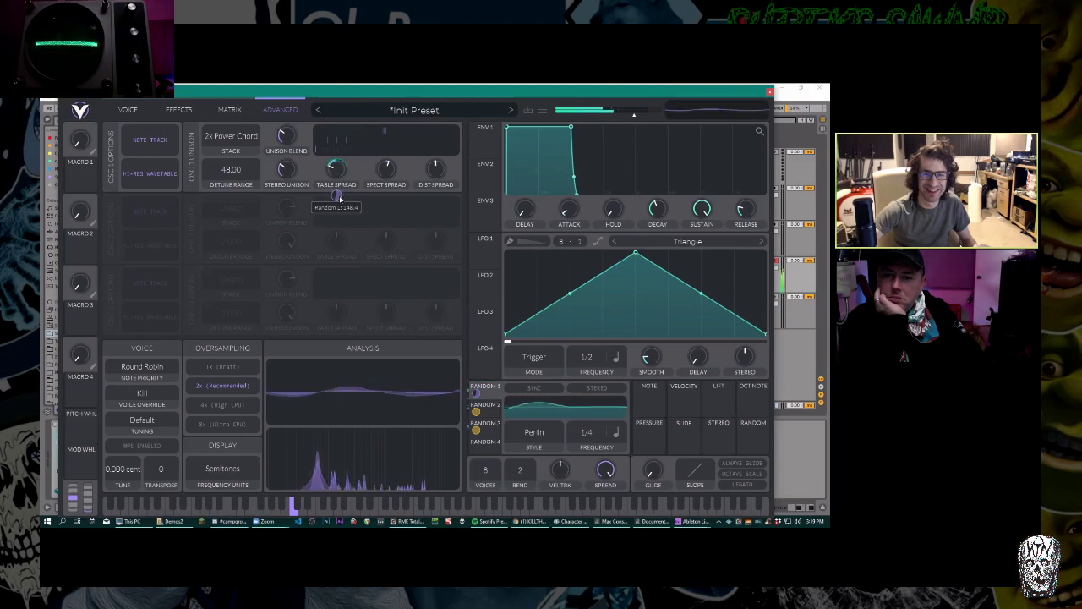
pyautogui.click(615, 433)
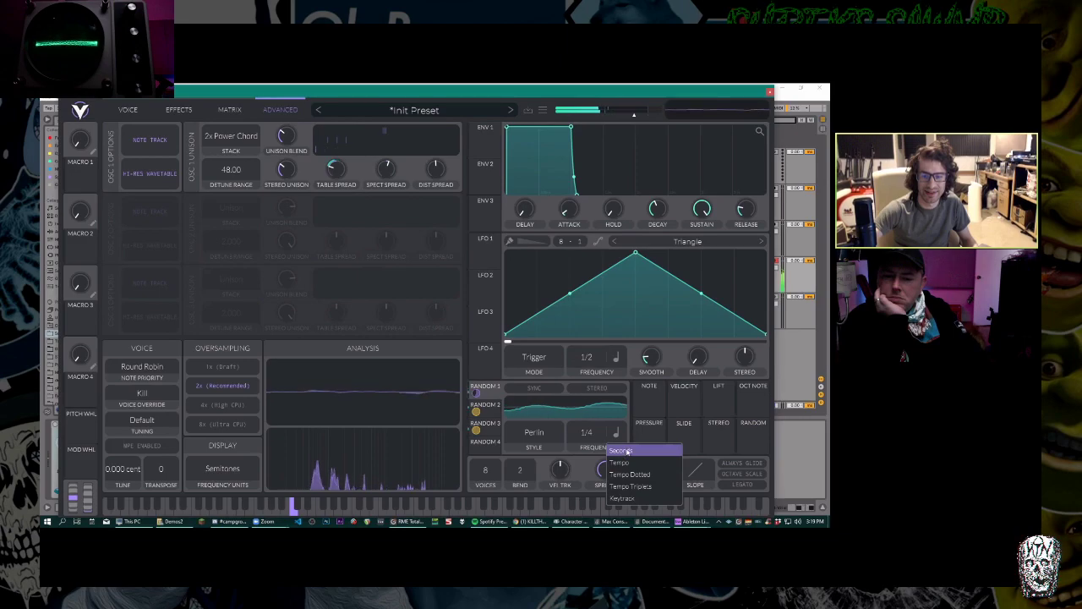
pyautogui.click(618, 448)
pyautogui.moveTo(592, 437); pyautogui.dragTo(596, 457)
pyautogui.moveTo(475, 393); pyautogui.dragTo(336, 195)
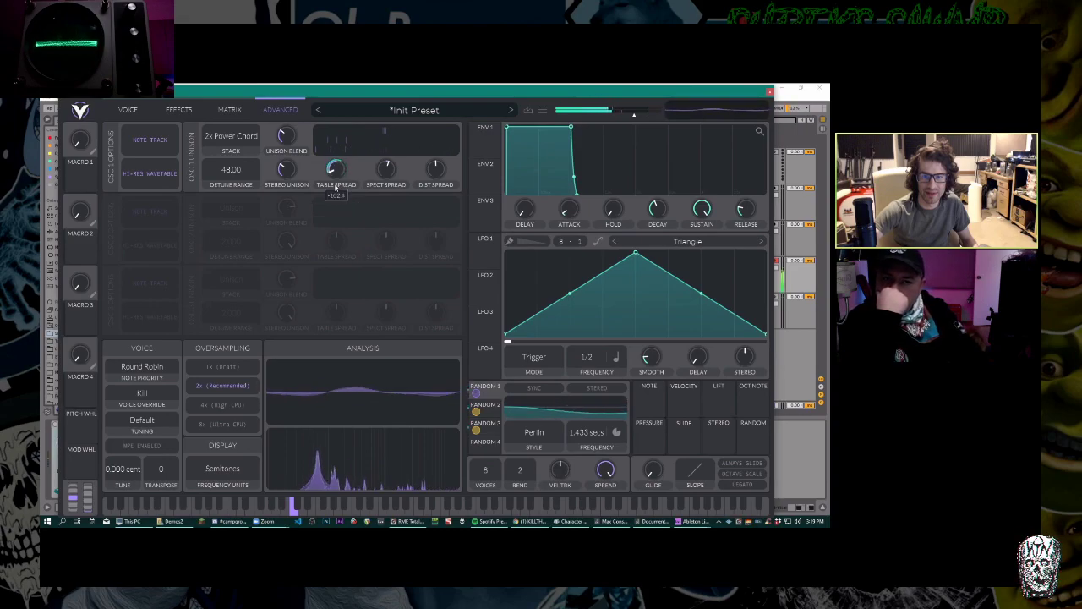
# Assign LFO 1 to oscillator 1's wavetable position and reshape its curve into a slow-starting exponential rise with a phase near the middle.
pyautogui.click(128, 110)
pyautogui.moveTo(327, 180)
pyautogui.mouseDown()
pyautogui.moveTo(328, 166)
pyautogui.moveTo(327, 175)
pyautogui.mouseUp()
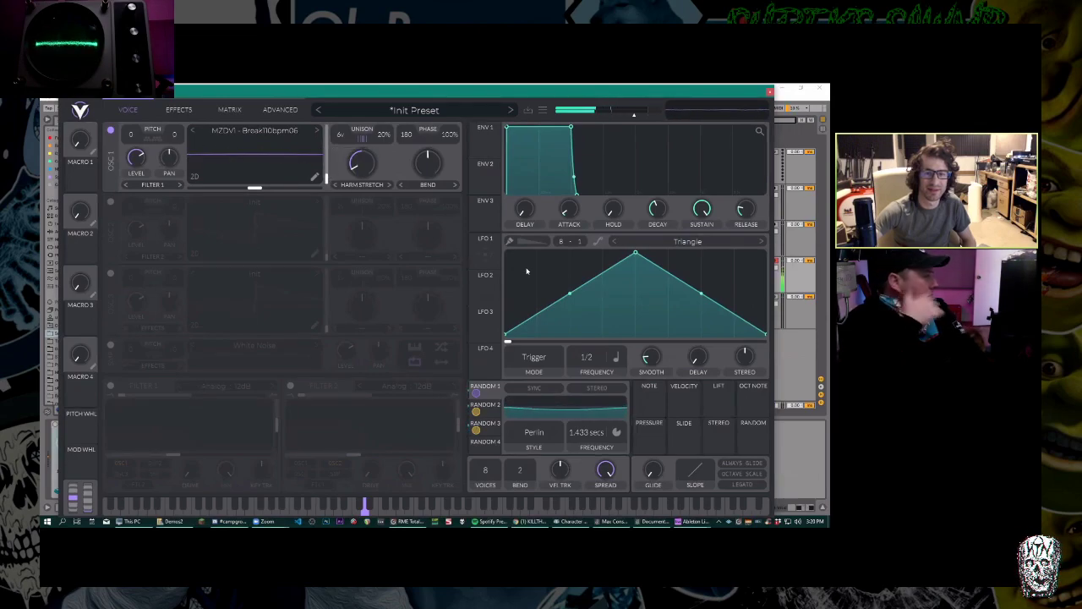
pyautogui.click(486, 255)
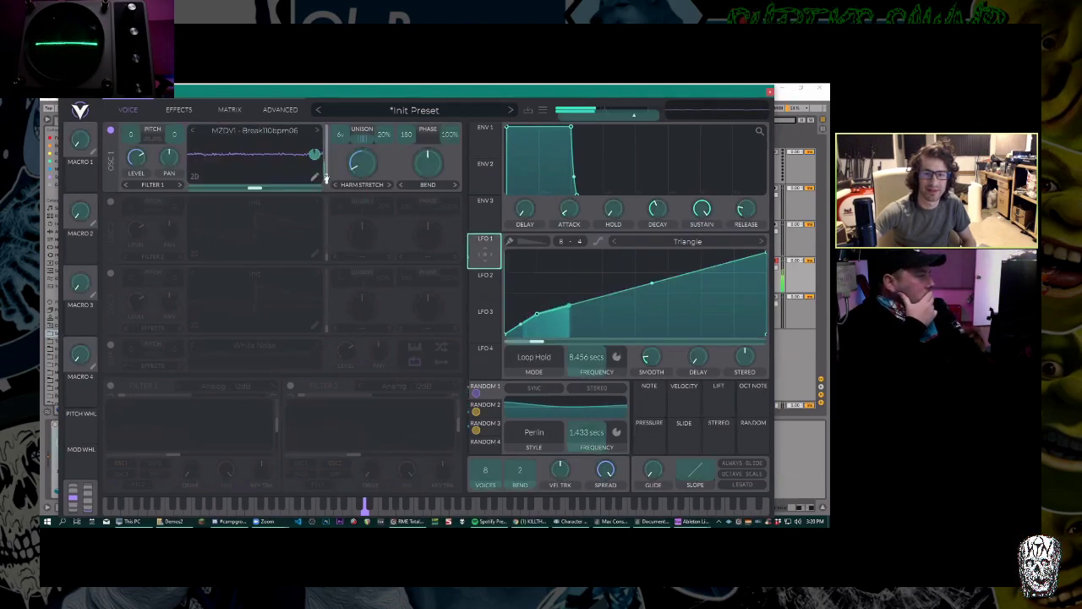
pyautogui.moveTo(537, 315); pyautogui.dragTo(570, 322)
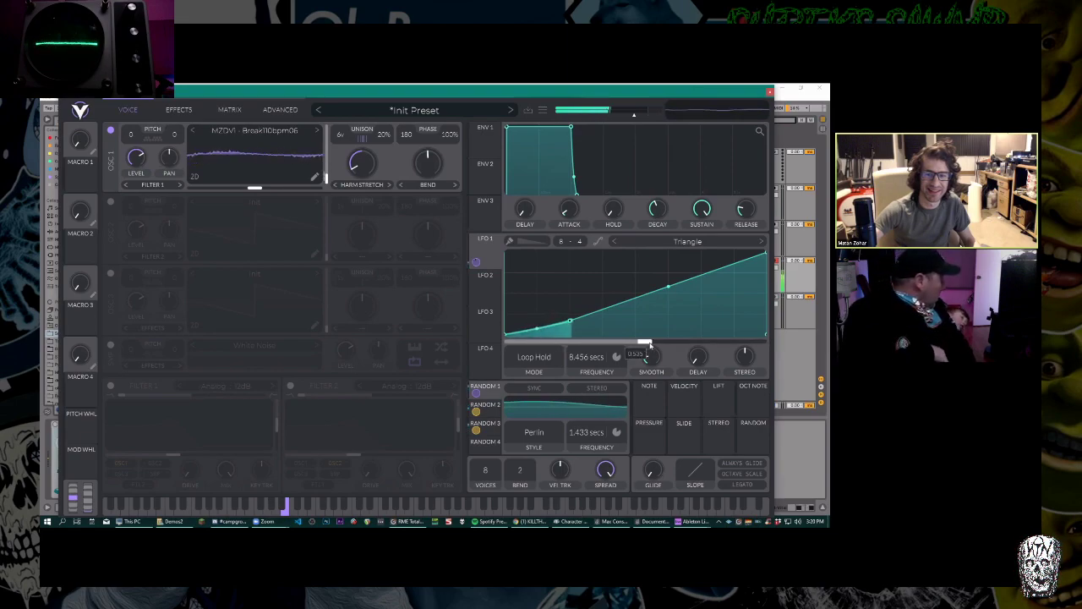
pyautogui.moveTo(679, 290); pyautogui.dragTo(677, 308)
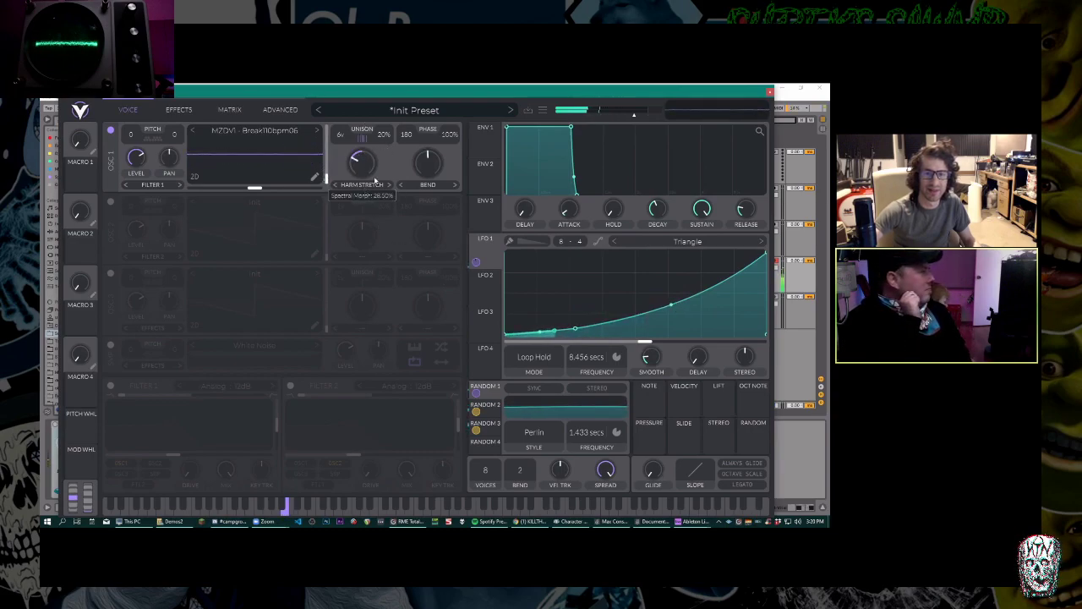
# Enable filter 1 with a higher cutoff and settle oscillator 1's Harmonic Stretch amount near the middle.
pyautogui.moveTo(374, 214); pyautogui.dragTo(372, 198)
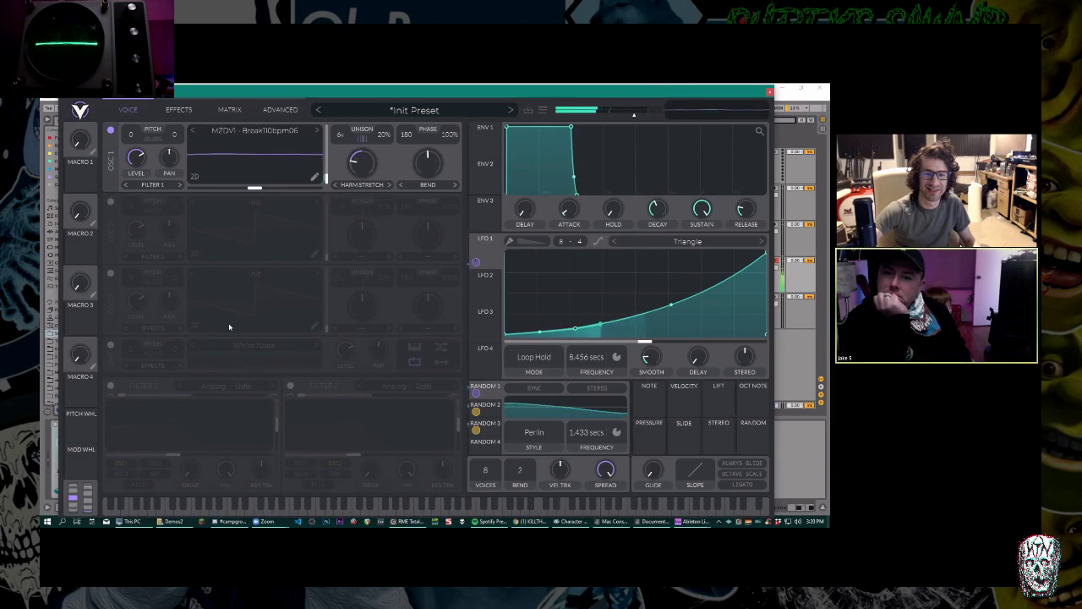
pyautogui.click(111, 386)
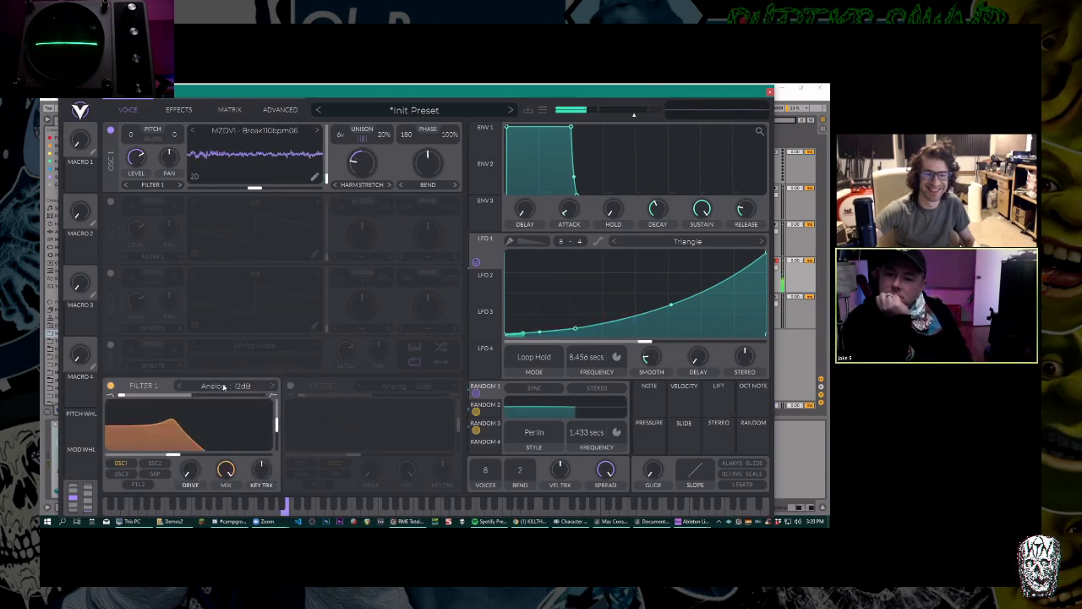
pyautogui.moveTo(367, 173); pyautogui.dragTo(365, 145)
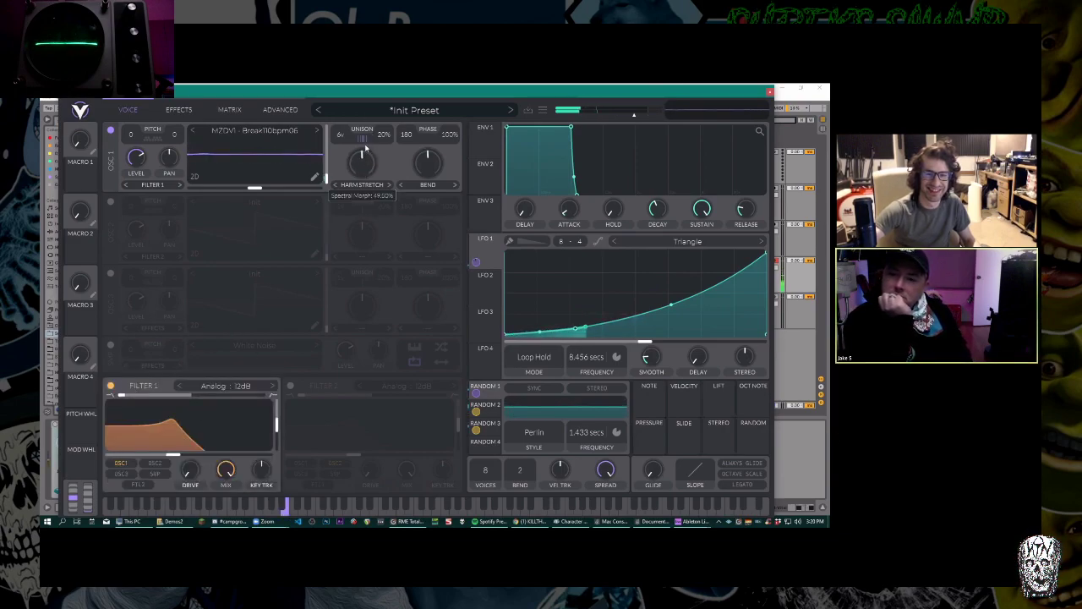
pyautogui.moveTo(179, 460); pyautogui.dragTo(217, 470)
pyautogui.moveTo(363, 161); pyautogui.dragTo(370, 126)
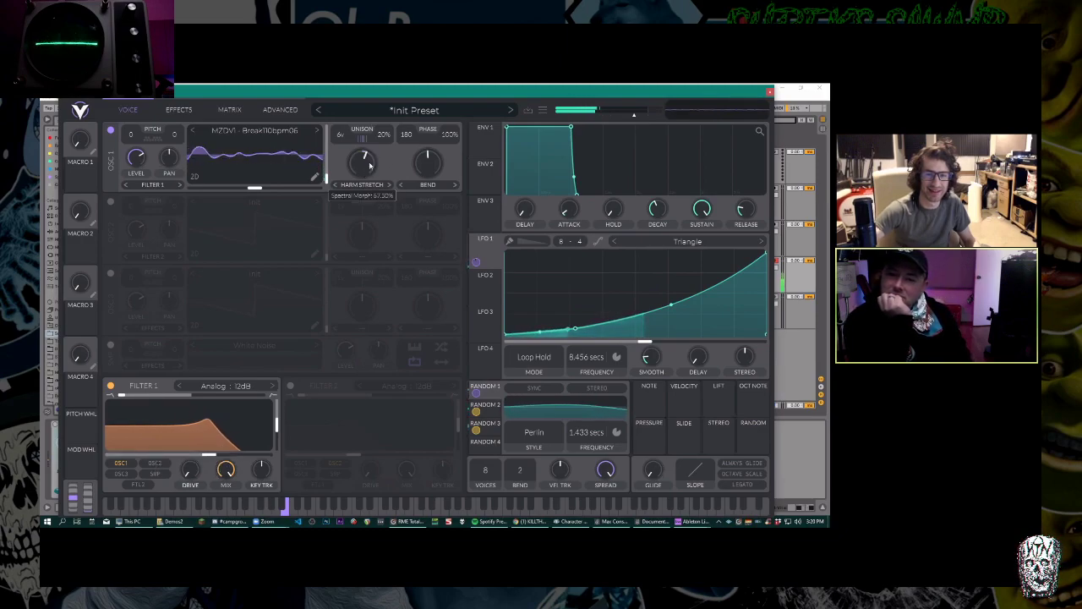
pyautogui.moveTo(373, 179); pyautogui.dragTo(377, 169)
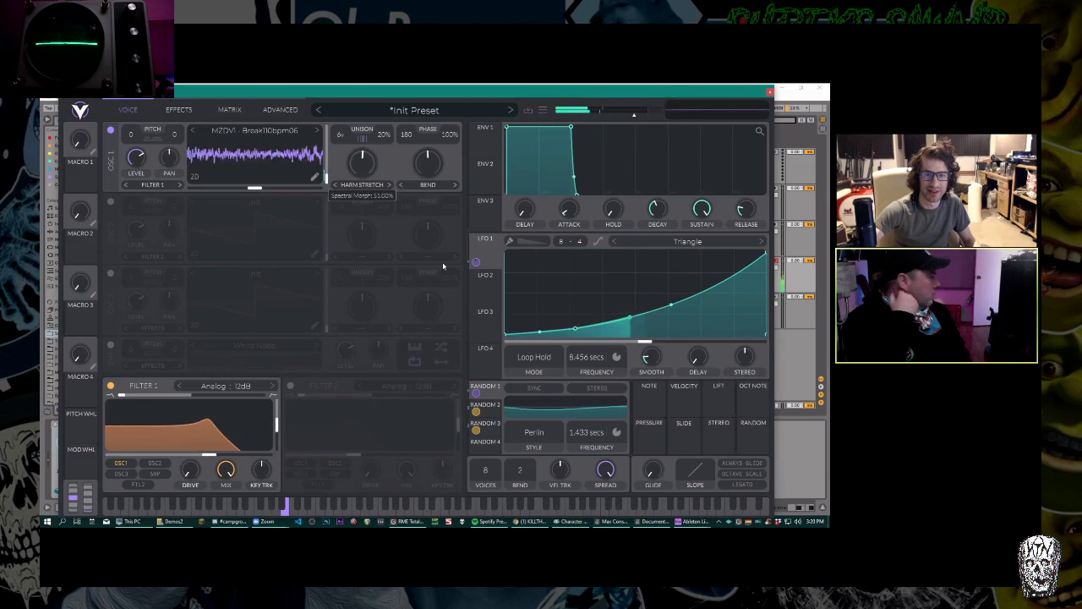
# Modulate oscillator 1's Harmonic Stretch amount with Random 2 and set that source's rate to 0.500 seconds.
pyautogui.click(489, 427)
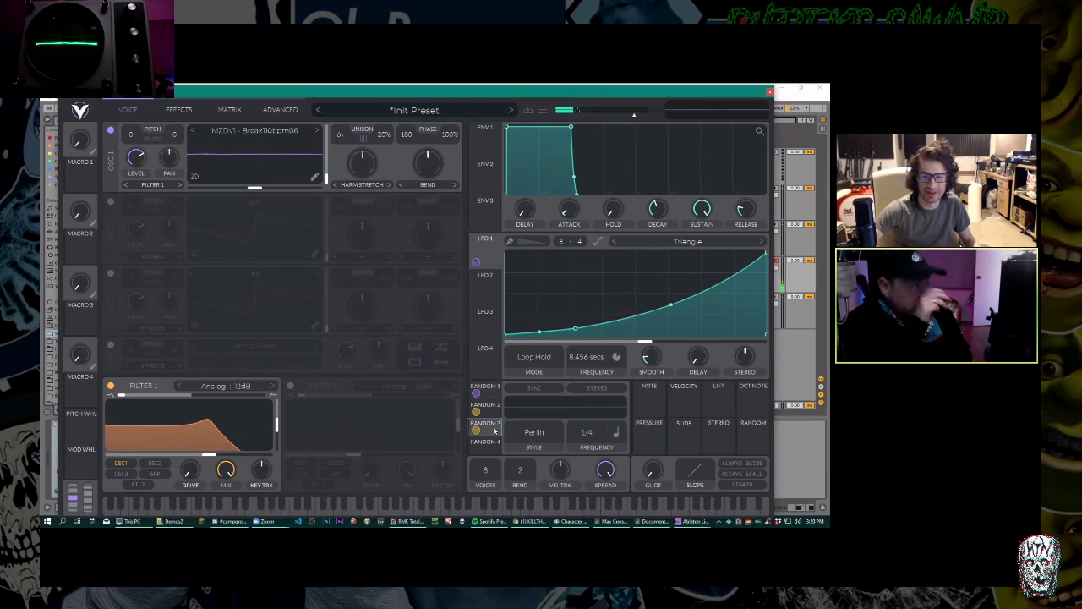
pyautogui.moveTo(476, 412); pyautogui.dragTo(361, 164)
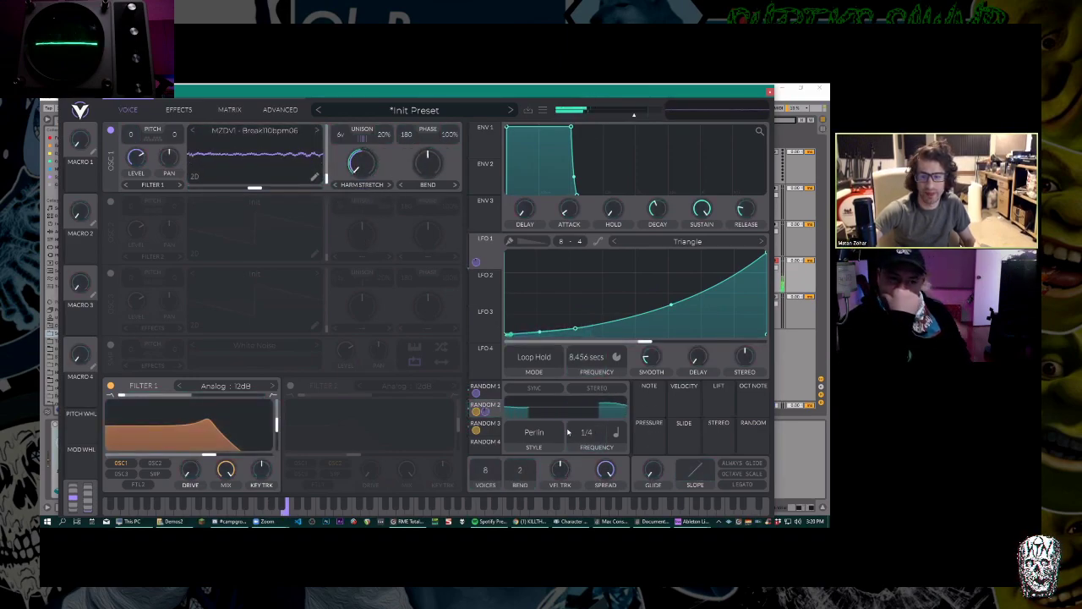
pyautogui.click(613, 433)
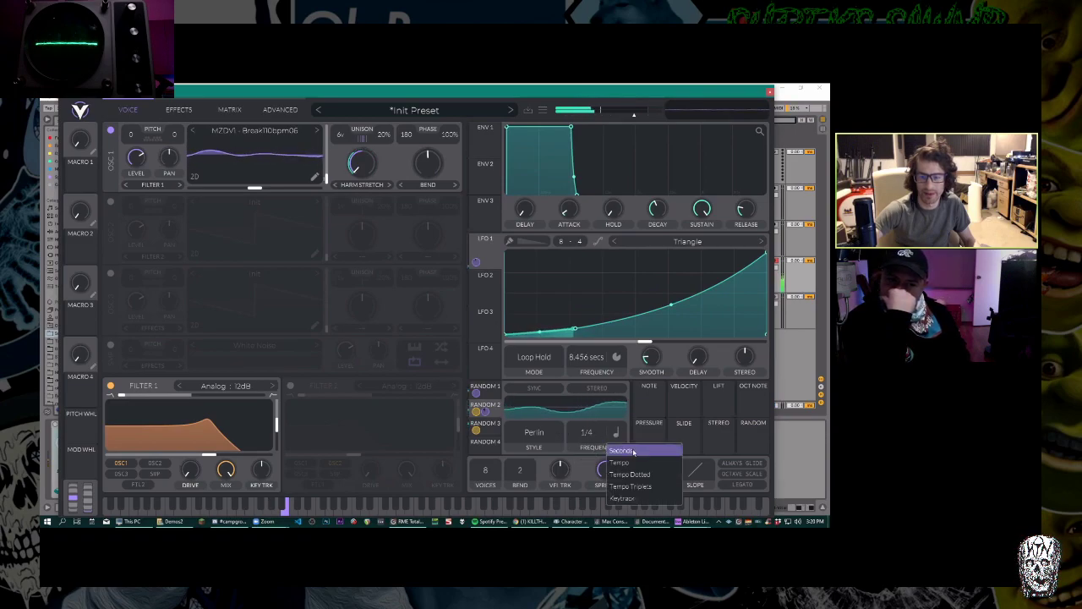
pyautogui.click(621, 447)
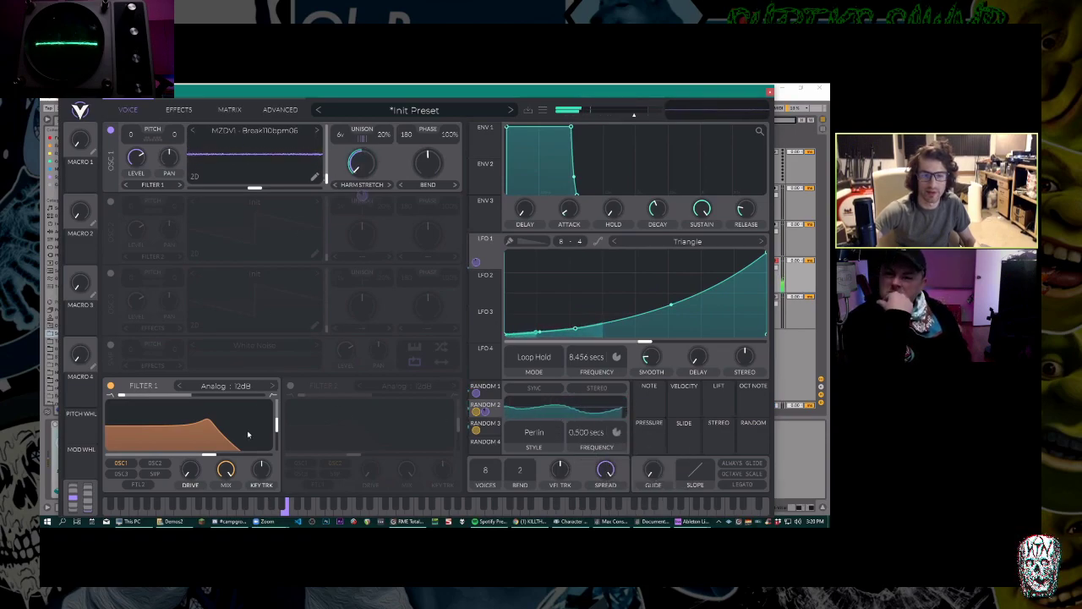
# Turn filter 1's drive and key tracking up fully, increase its resonance, and set the cutoff to about 46 semitones.
pyautogui.scroll(2, 197, 425)
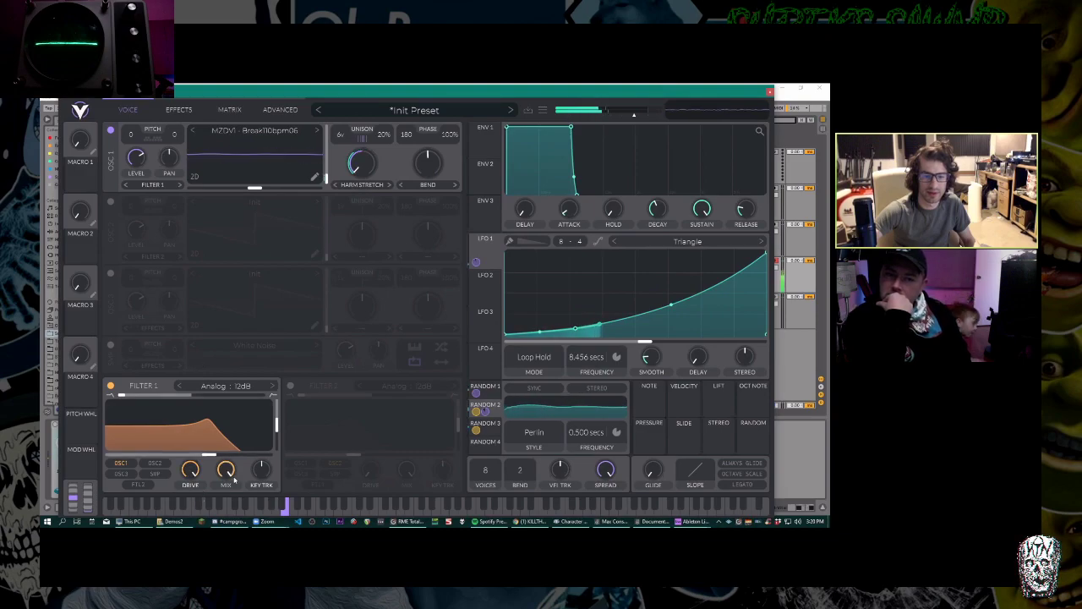
pyautogui.moveTo(232, 478); pyautogui.dragTo(262, 404)
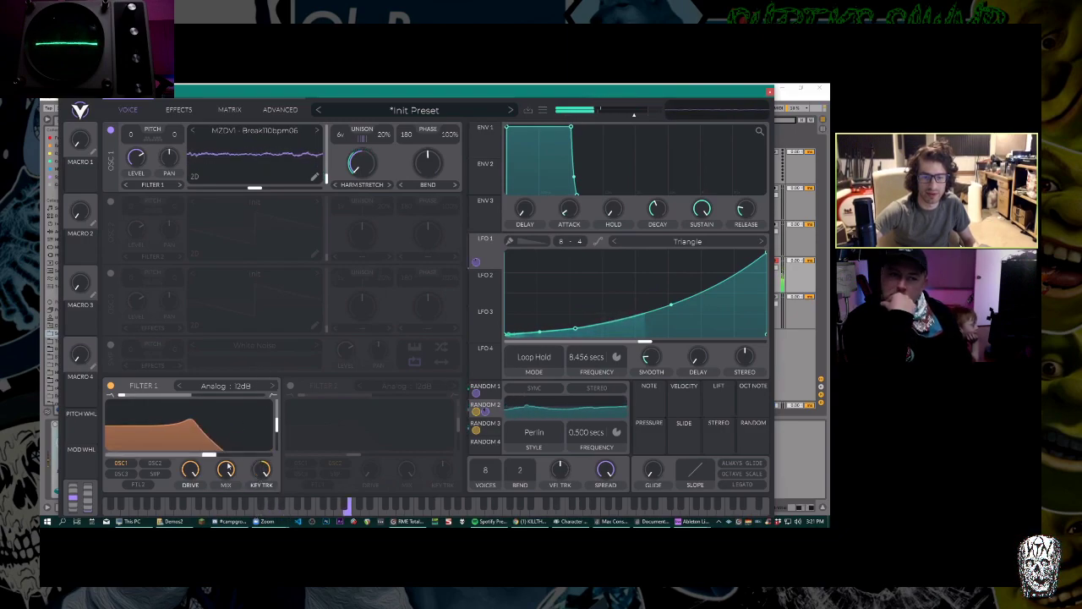
pyautogui.moveTo(277, 424); pyautogui.dragTo(282, 412)
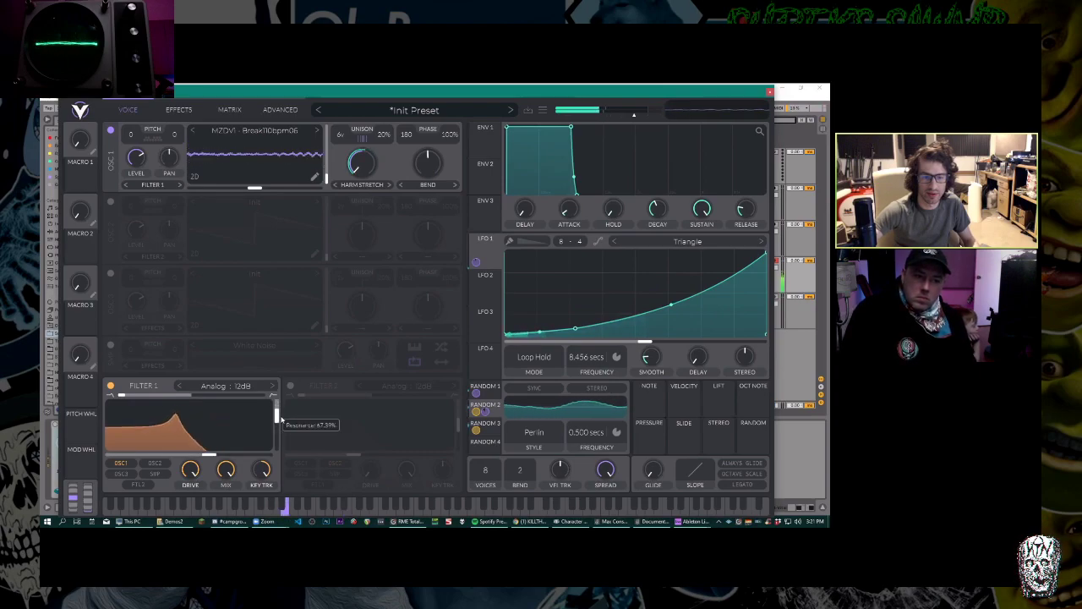
pyautogui.moveTo(214, 457); pyautogui.dragTo(236, 457)
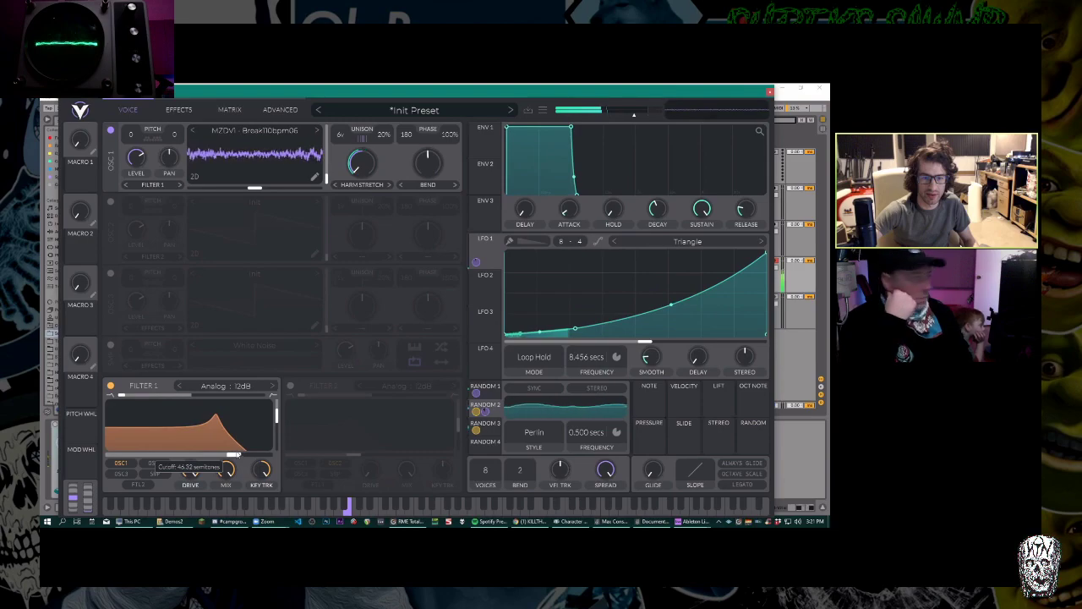
# Move the compressor to the end of the effects chain after the reverb, enable it, and set its mode to High Band.
pyautogui.click(177, 110)
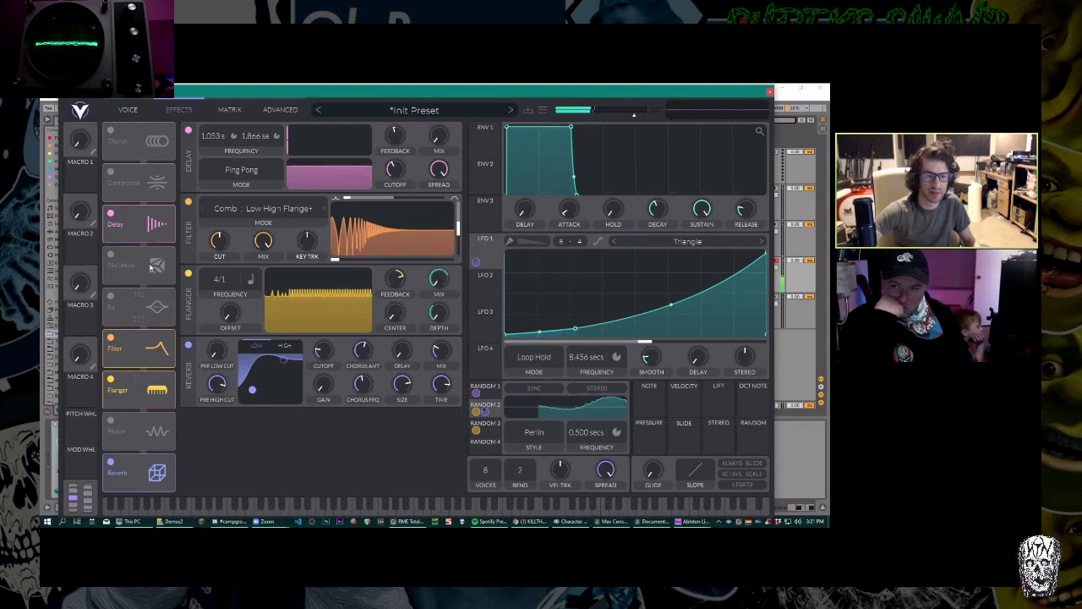
pyautogui.moveTo(143, 170); pyautogui.dragTo(134, 464)
pyautogui.click(110, 462)
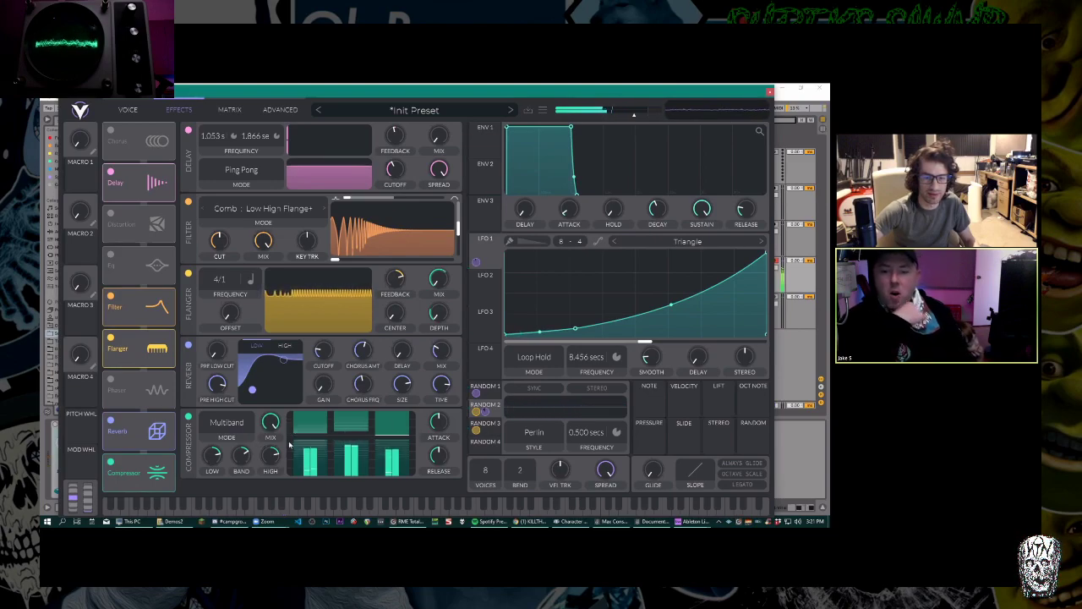
pyautogui.click(227, 423)
pyautogui.click(226, 482)
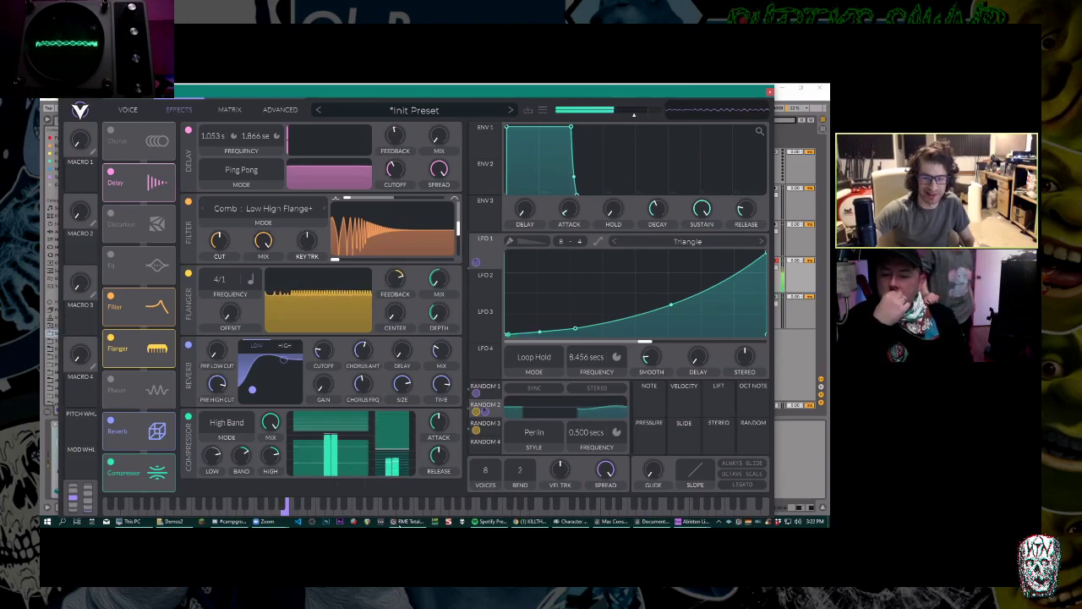
# Raise the compressor's high band gain and modulate filter 1's cutoff with Random 3.
pyautogui.moveTo(271, 456)
pyautogui.moveTo(271, 456); pyautogui.dragTo(275, 433)
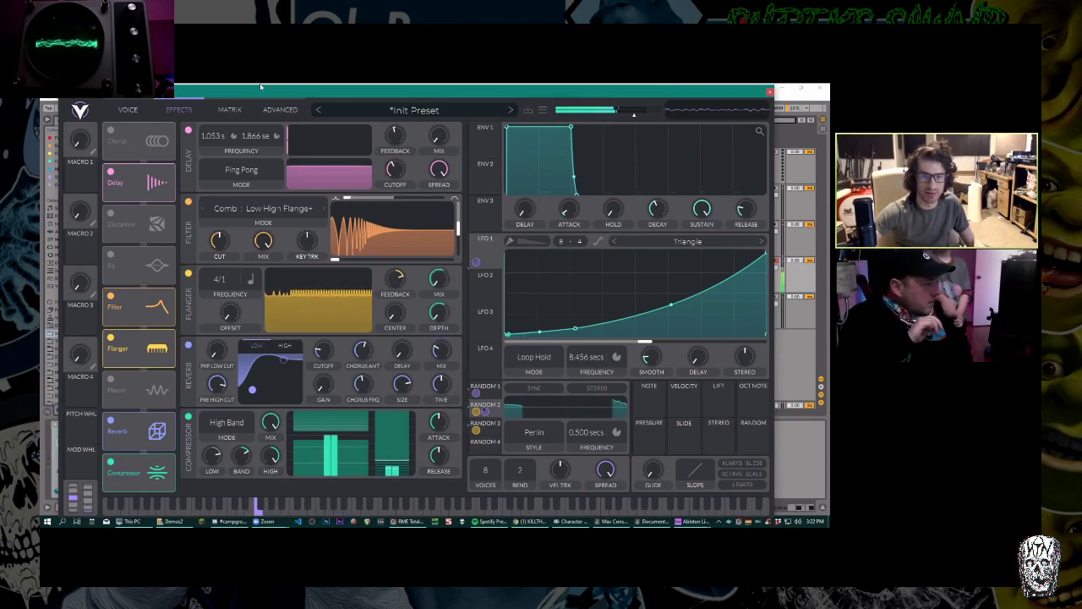
pyautogui.click(128, 110)
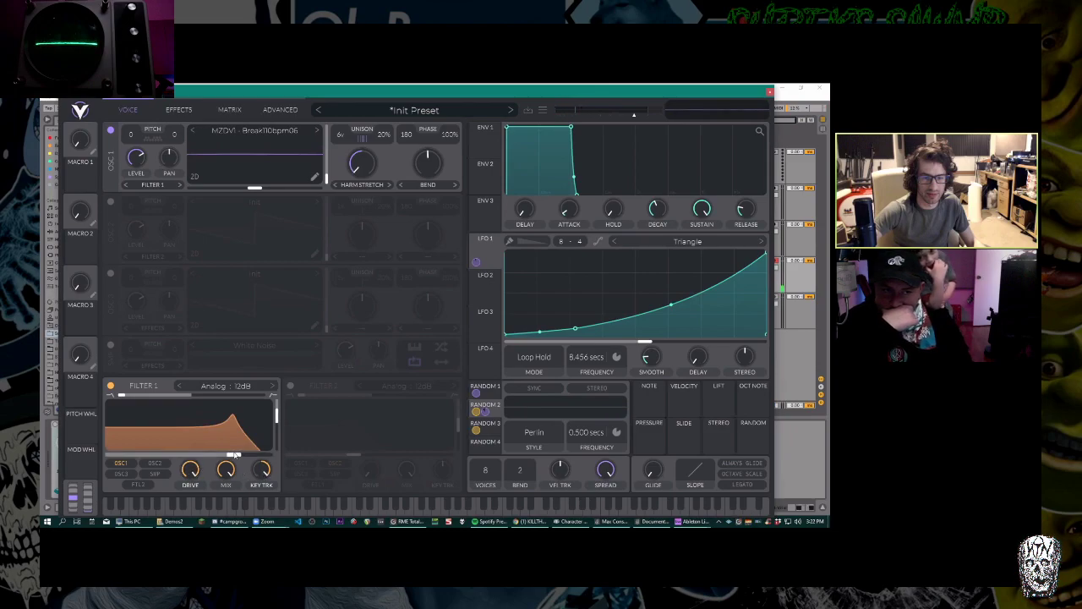
pyautogui.moveTo(486, 427); pyautogui.dragTo(219, 450)
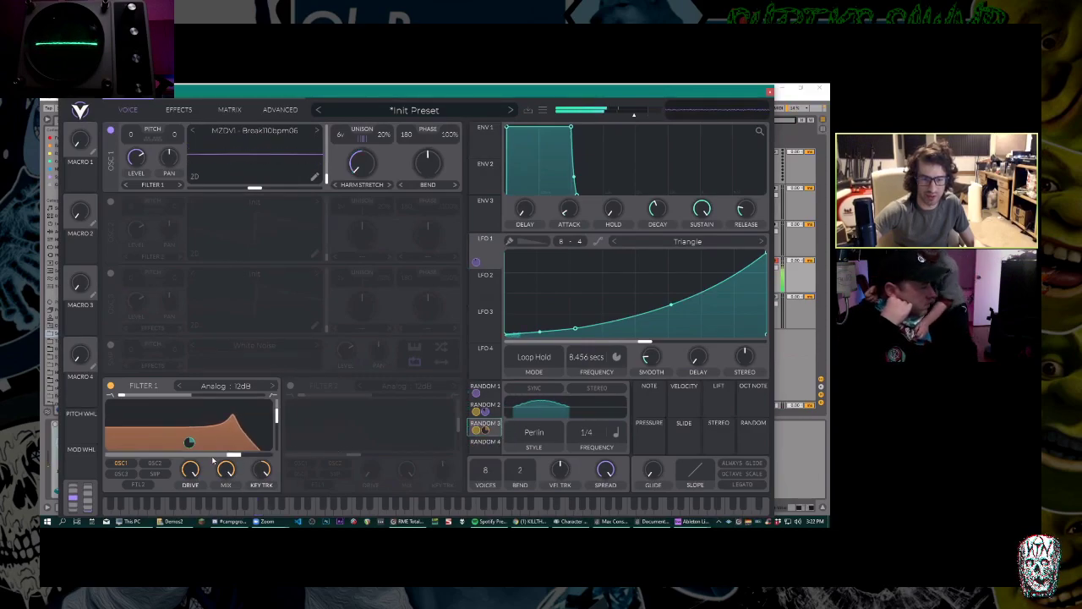
# Switch filter 1 to the Comb model's Band Spread Comb mode and raise its blend nearly to maximum.
pyautogui.click(237, 387)
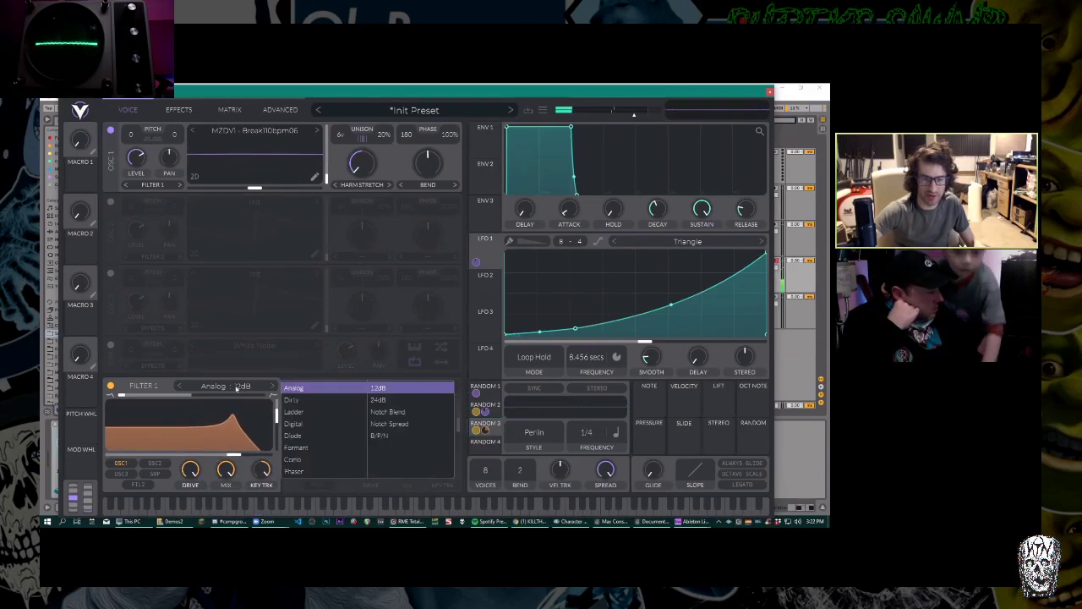
pyautogui.click(314, 459)
pyautogui.click(398, 423)
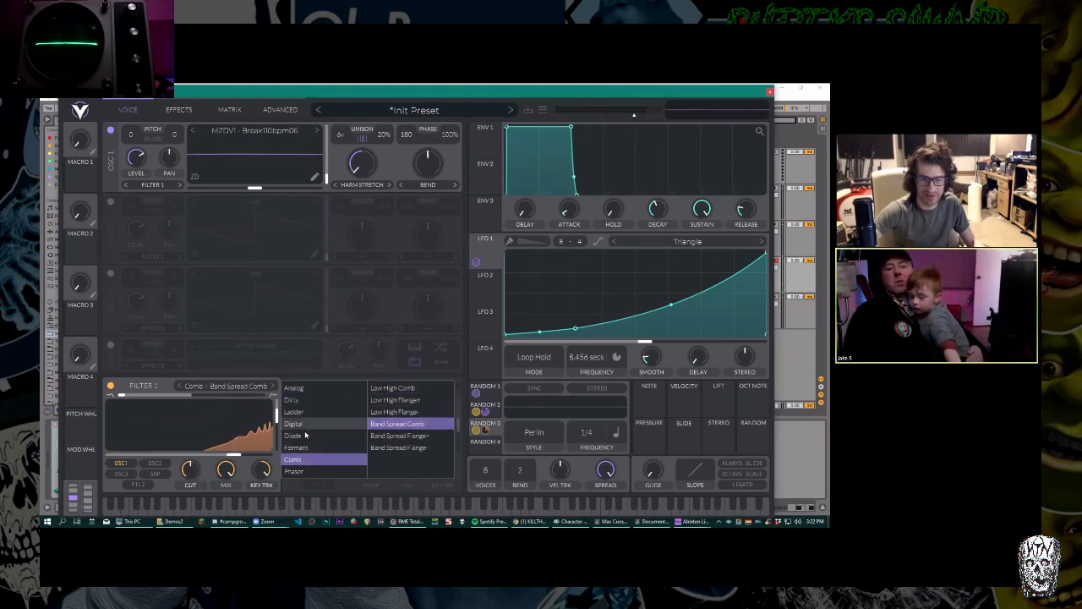
pyautogui.moveTo(122, 396); pyautogui.dragTo(276, 397)
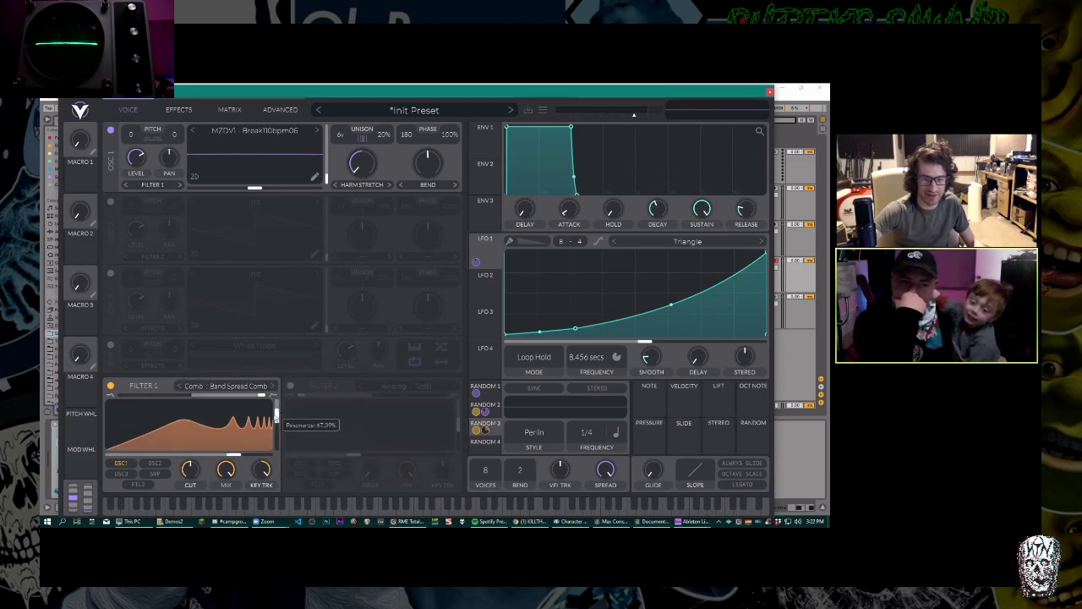
# Lower filter 1's cutoff to about the middle of its range and settle its resonance at a high setting.
pyautogui.moveTo(234, 457); pyautogui.dragTo(186, 457)
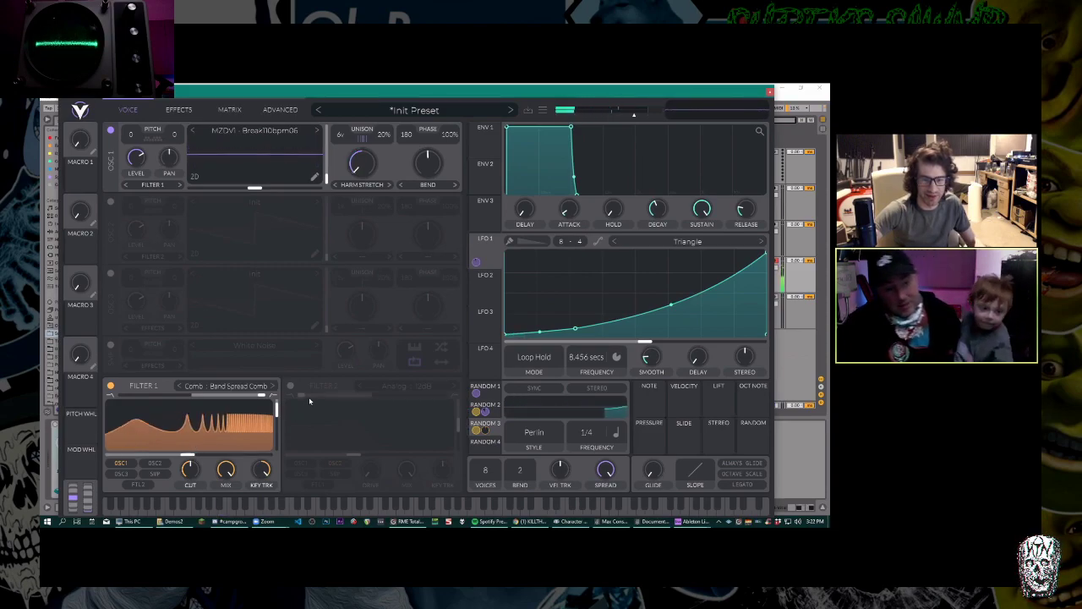
pyautogui.moveTo(277, 411); pyautogui.dragTo(286, 459)
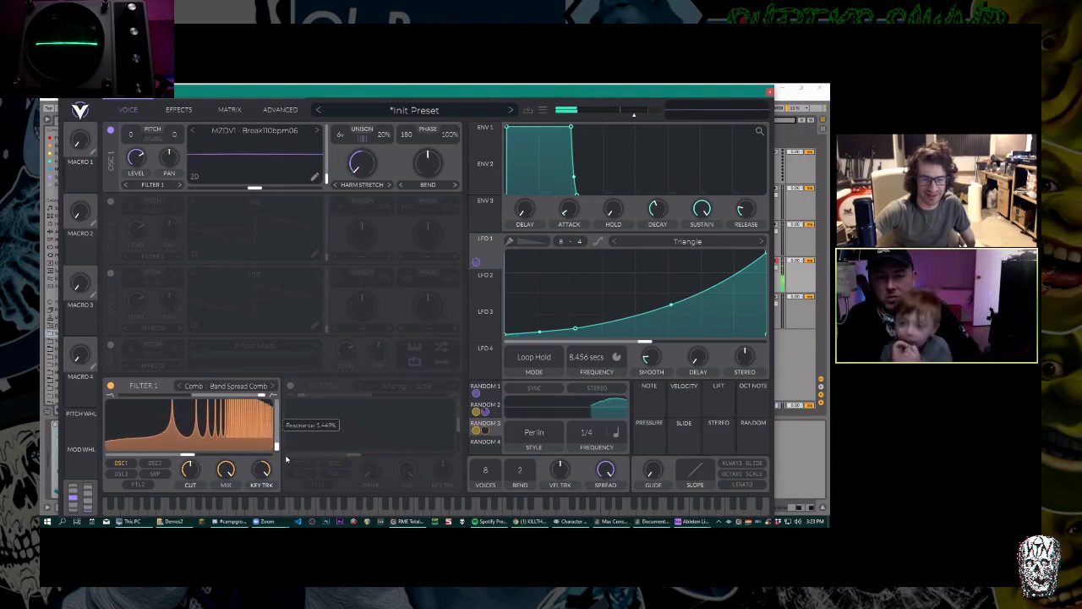
pyautogui.moveTo(285, 458); pyautogui.dragTo(279, 405)
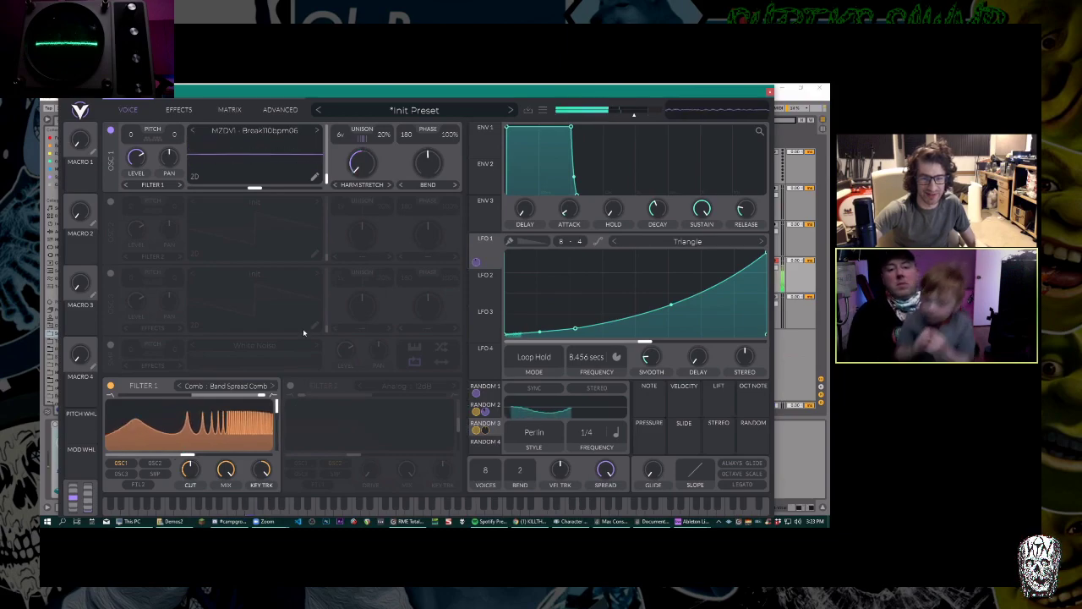
# Raise the effects filter's blend and cutoff, modulate its cutoff with Random 3, and turn its key tracking fully up.
pyautogui.click(179, 109)
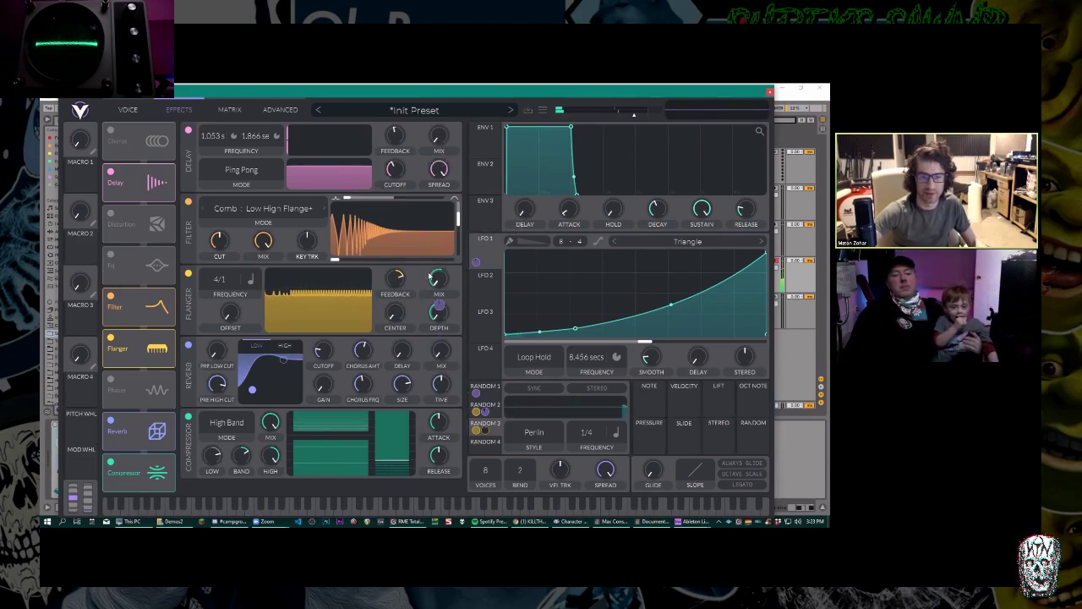
pyautogui.moveTo(346, 198); pyautogui.dragTo(415, 200)
pyautogui.moveTo(338, 261); pyautogui.dragTo(373, 262)
pyautogui.moveTo(495, 431); pyautogui.dragTo(356, 247)
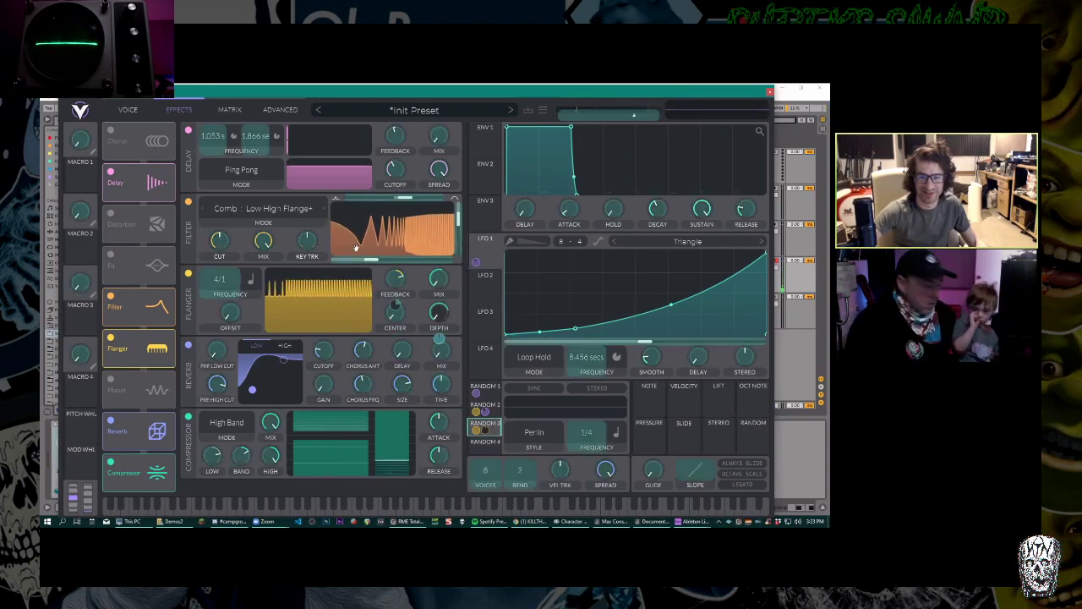
pyautogui.moveTo(244, 240); pyautogui.dragTo(378, 260)
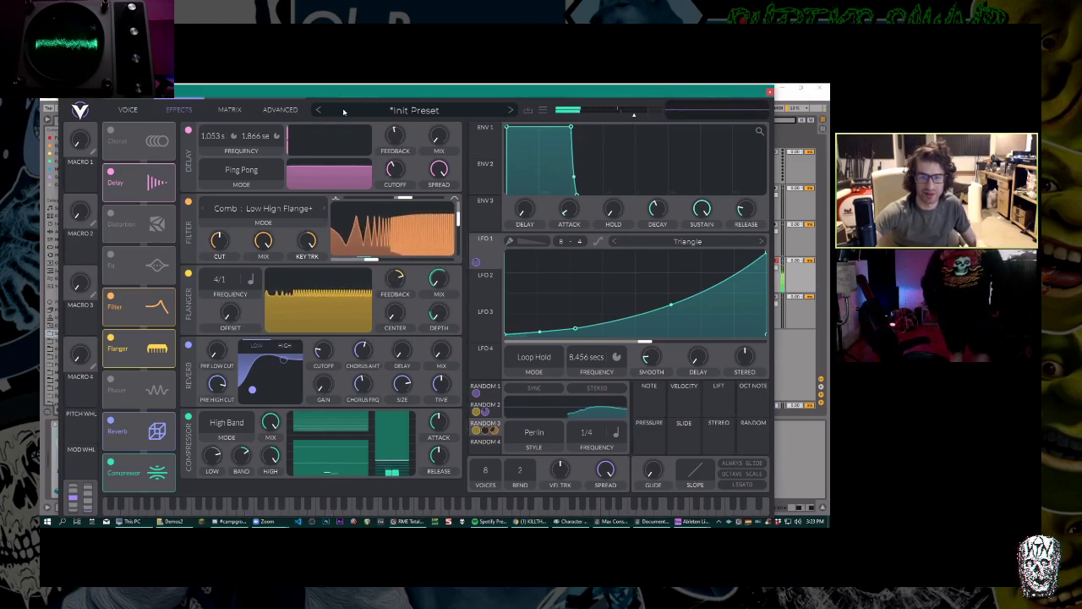
# Adjust the effects filter's resonance, switch it to Band Spread Comb, and set its blend to 0.
pyautogui.moveTo(457, 218); pyautogui.dragTo(463, 259)
pyautogui.moveTo(464, 216); pyautogui.dragTo(403, 197)
pyautogui.click(267, 208)
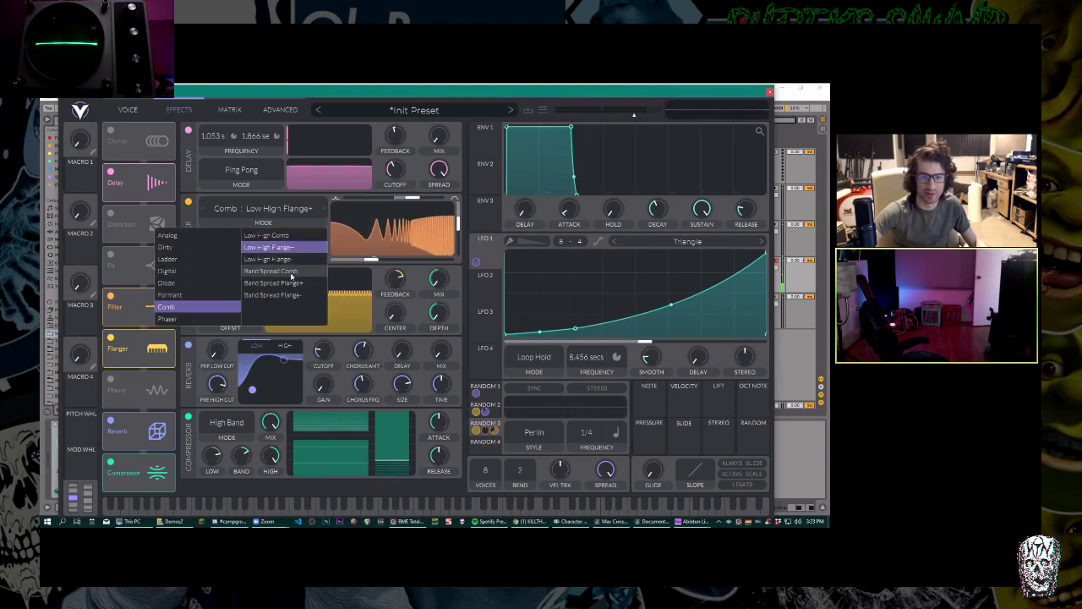
pyautogui.click(287, 272)
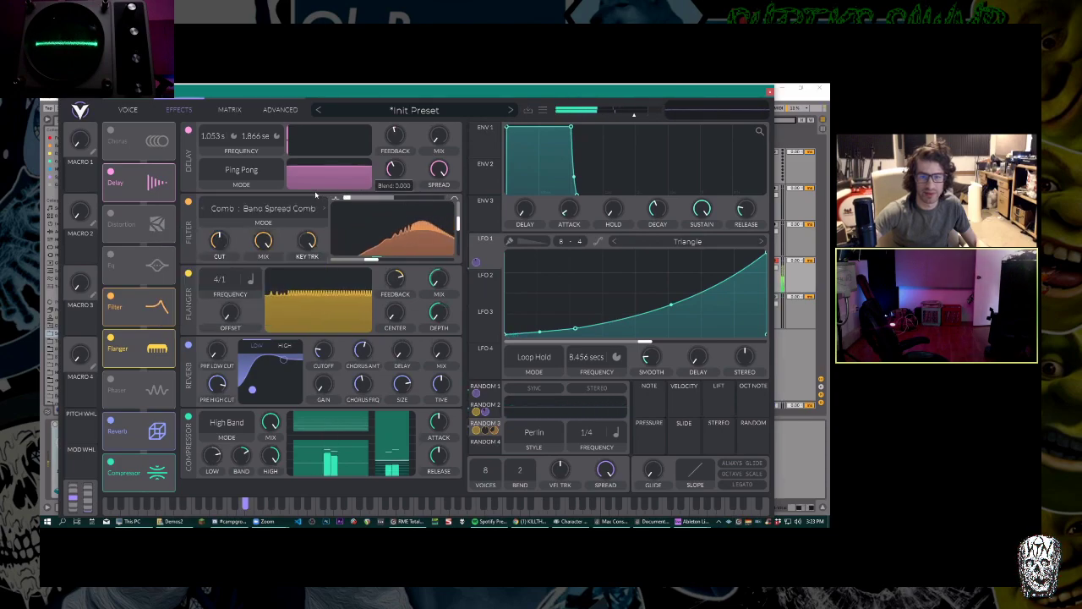
# Lower the effects filter's cutoff to minimum with a Random 3 amount of 128, and modulate its blend with Random 4.
pyautogui.moveTo(367, 260); pyautogui.dragTo(332, 261)
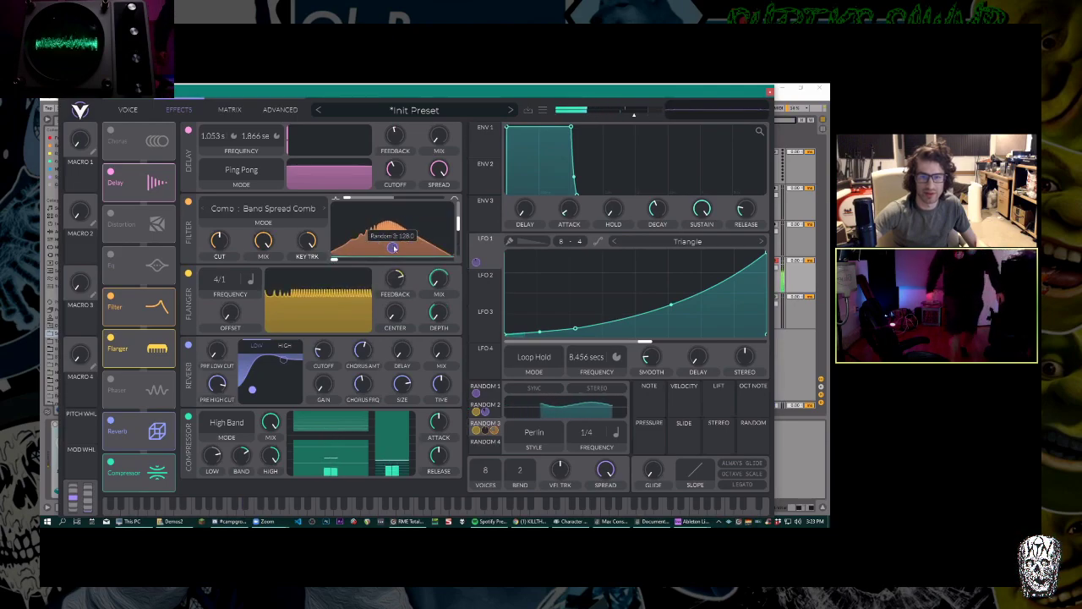
pyautogui.moveTo(346, 198); pyautogui.dragTo(317, 200)
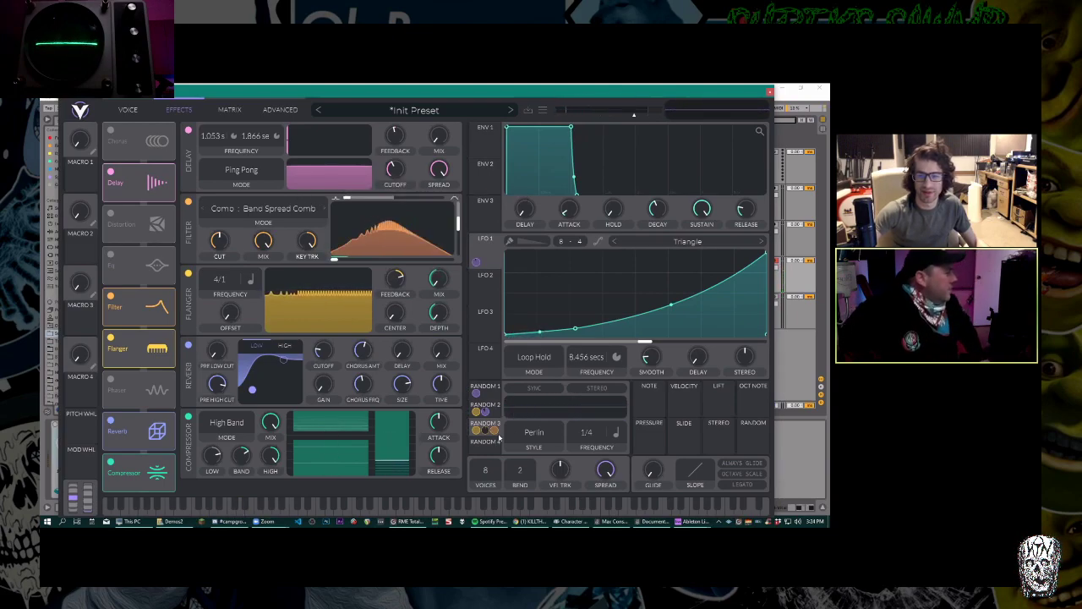
pyautogui.moveTo(444, 342); pyautogui.dragTo(348, 201)
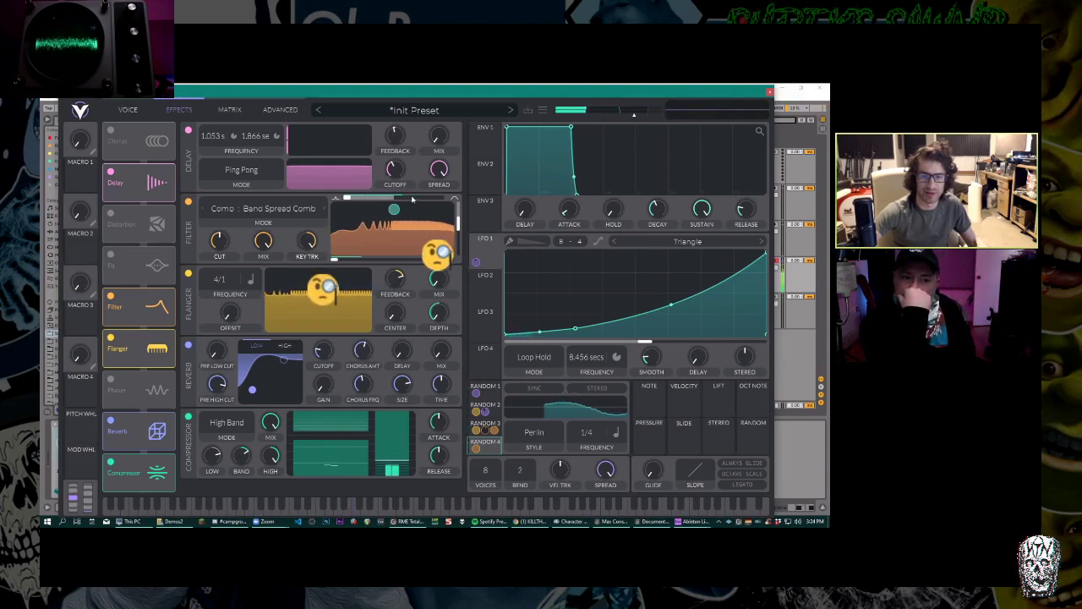
# Lower filter 1's cutoff slightly and try Phase Disperse as oscillator 1's spectral morph.
pyautogui.click(128, 109)
pyautogui.moveTo(190, 457); pyautogui.dragTo(176, 456)
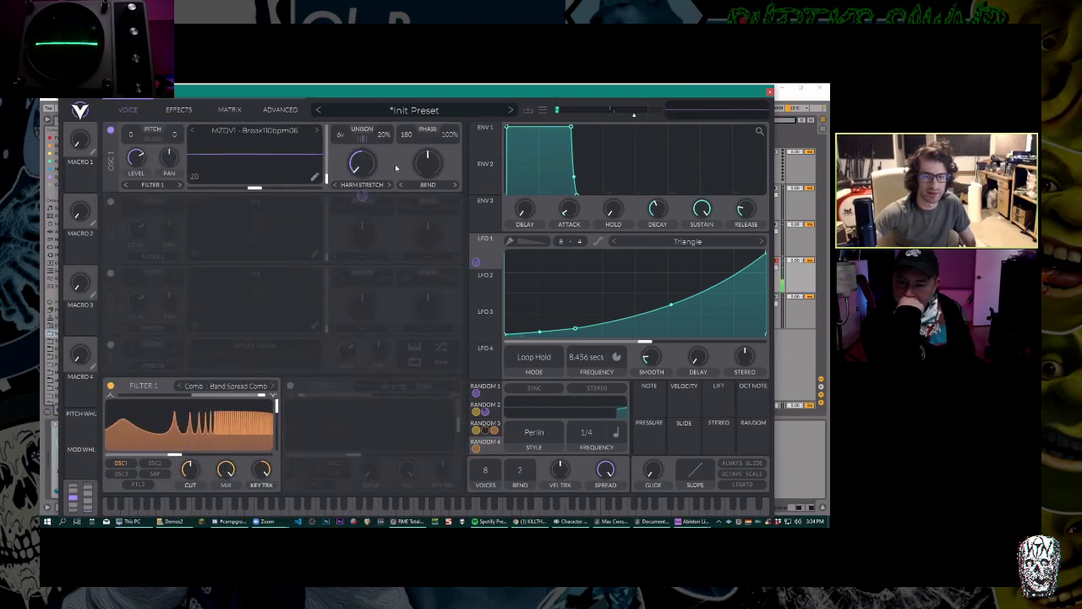
pyautogui.click(375, 185)
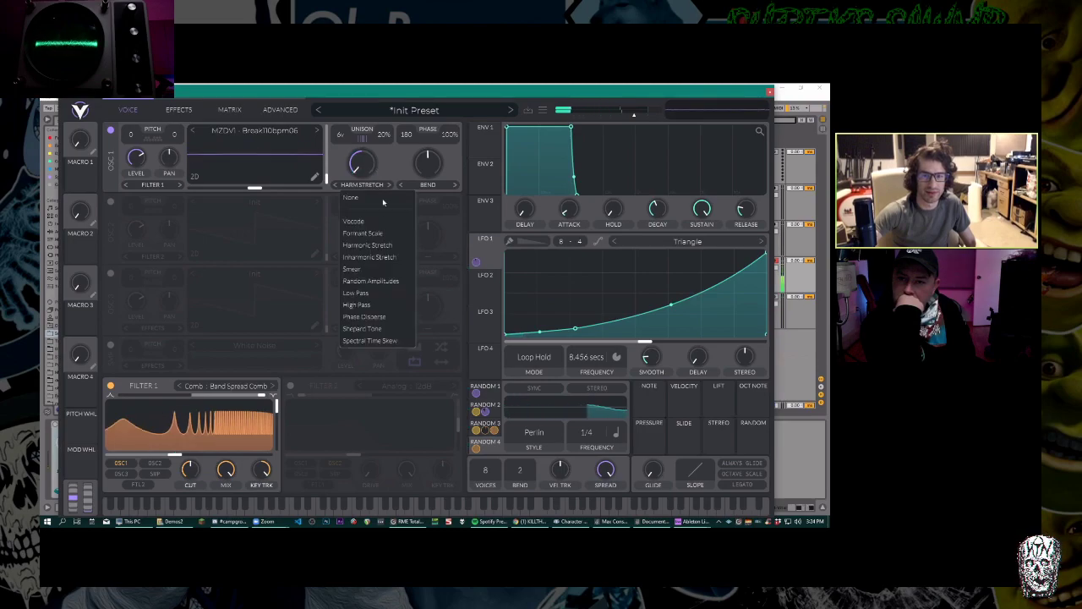
pyautogui.click(381, 317)
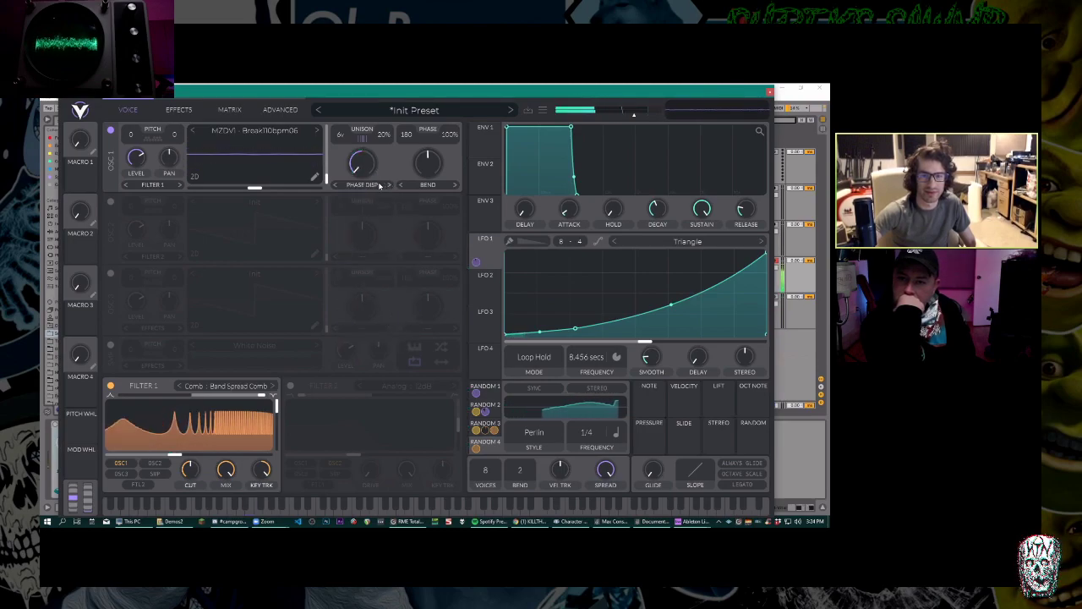
# Set oscillator 1's spectral morph to Inharmonic Stretch and its unison to 2 voices.
pyautogui.click(372, 184)
pyautogui.click(383, 258)
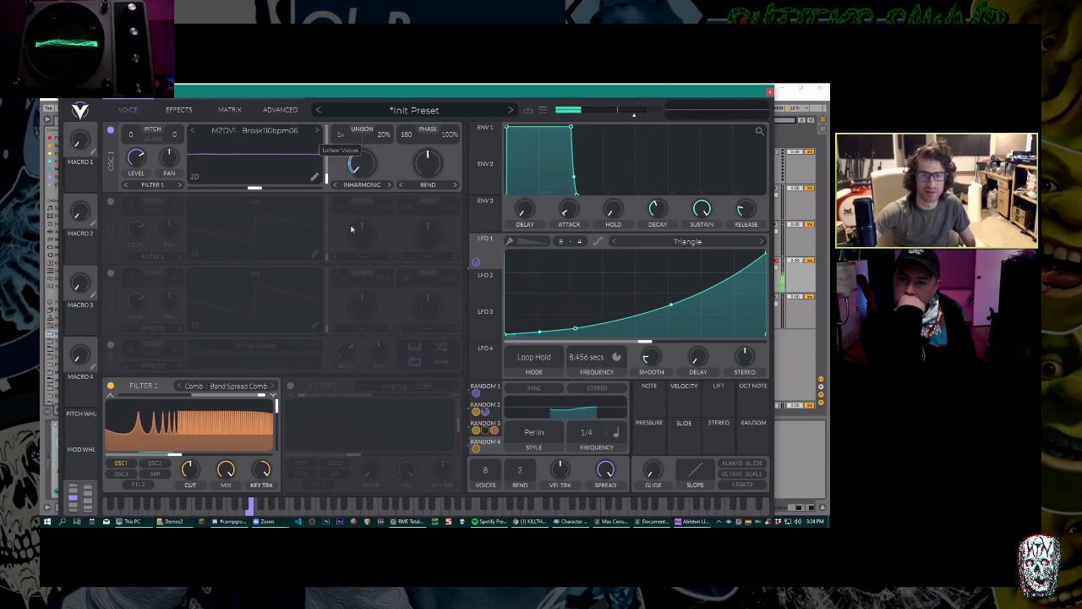
pyautogui.moveTo(354, 206); pyautogui.dragTo(382, 202)
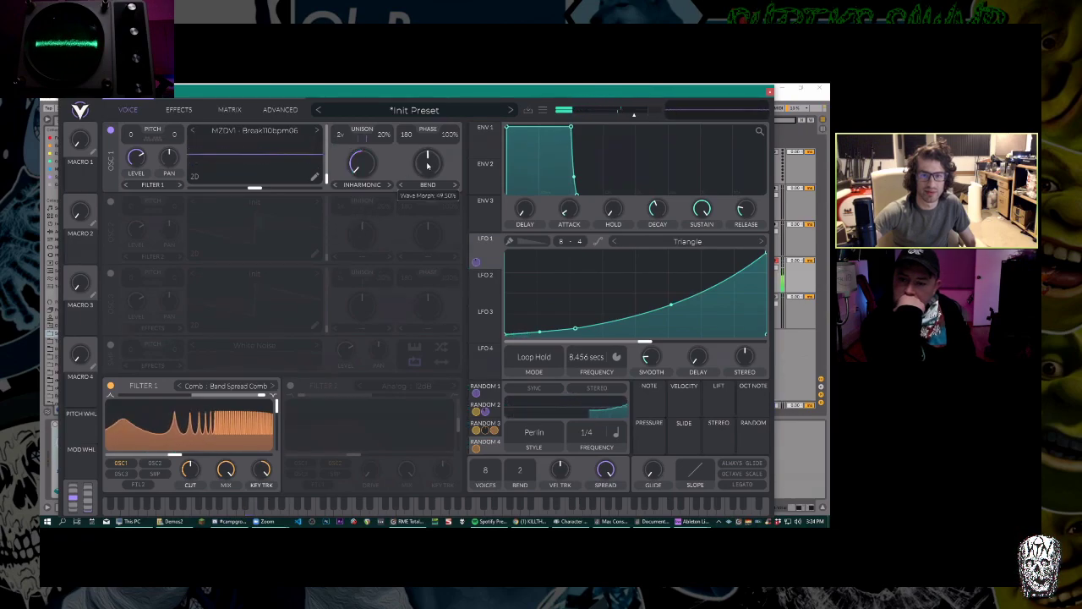
# Try oscillator 1's Bend wave morph at 100%, and Sync at about 47%.
pyautogui.moveTo(427, 165); pyautogui.dragTo(428, 131)
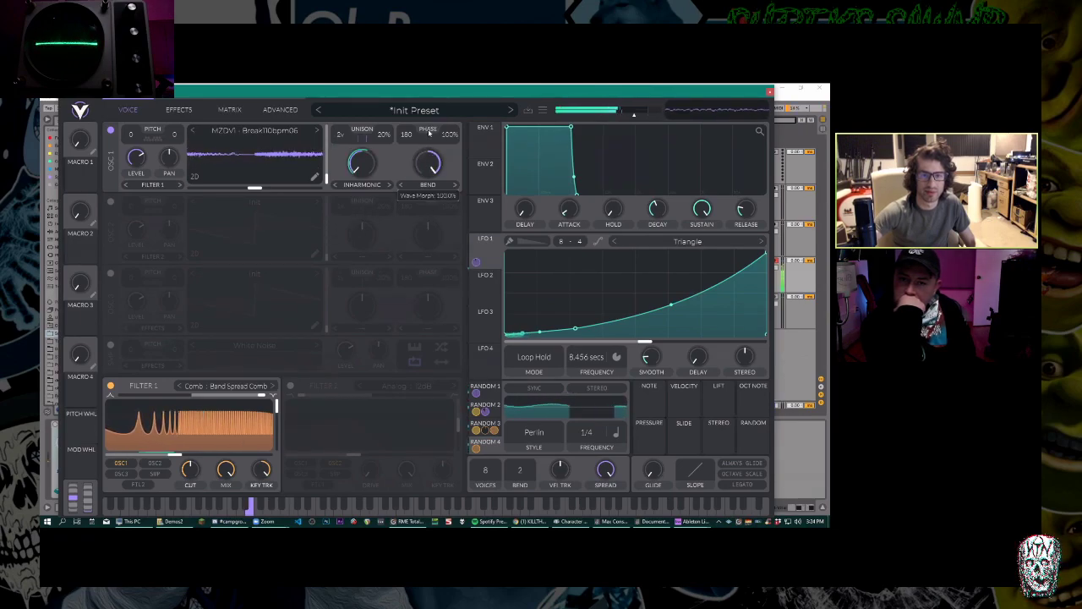
pyautogui.click(428, 185)
pyautogui.click(433, 221)
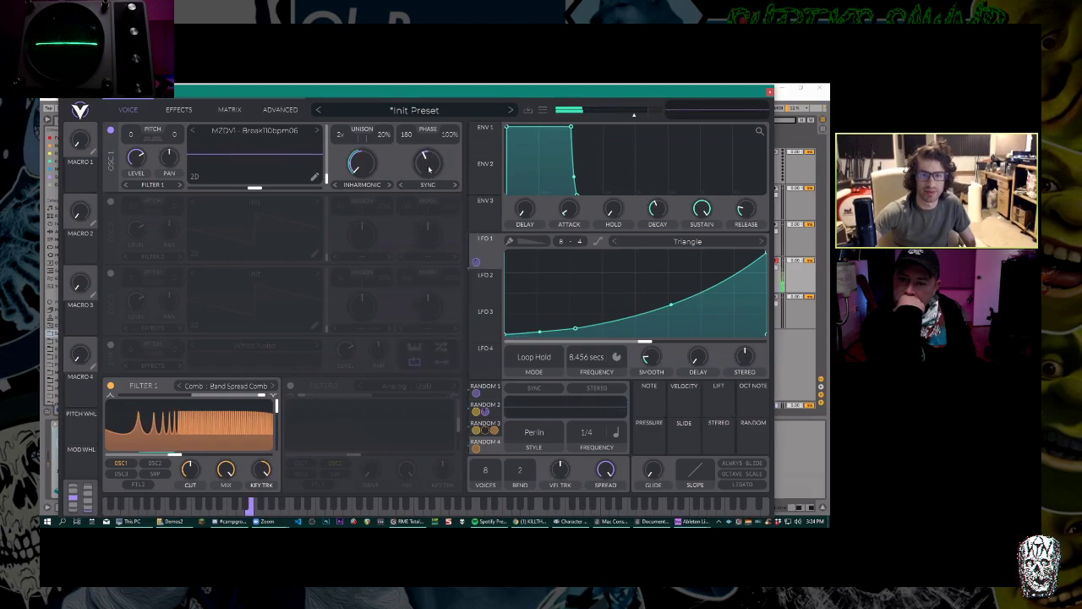
pyautogui.moveTo(432, 166); pyautogui.dragTo(437, 204)
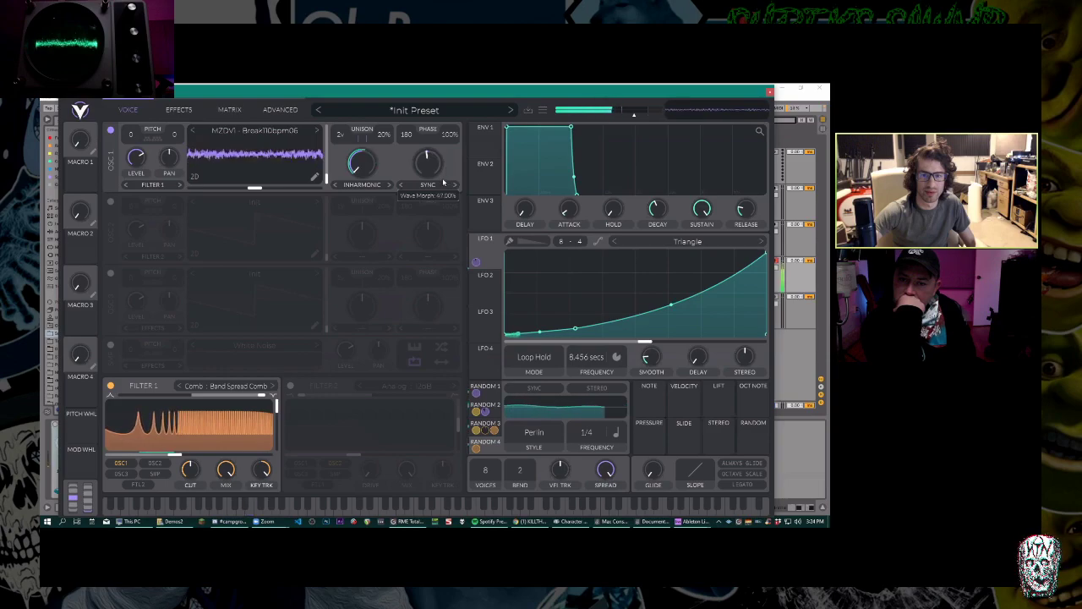
# Try Pulse as oscillator 1's wave morph and sweep its amount.
pyautogui.click(429, 185)
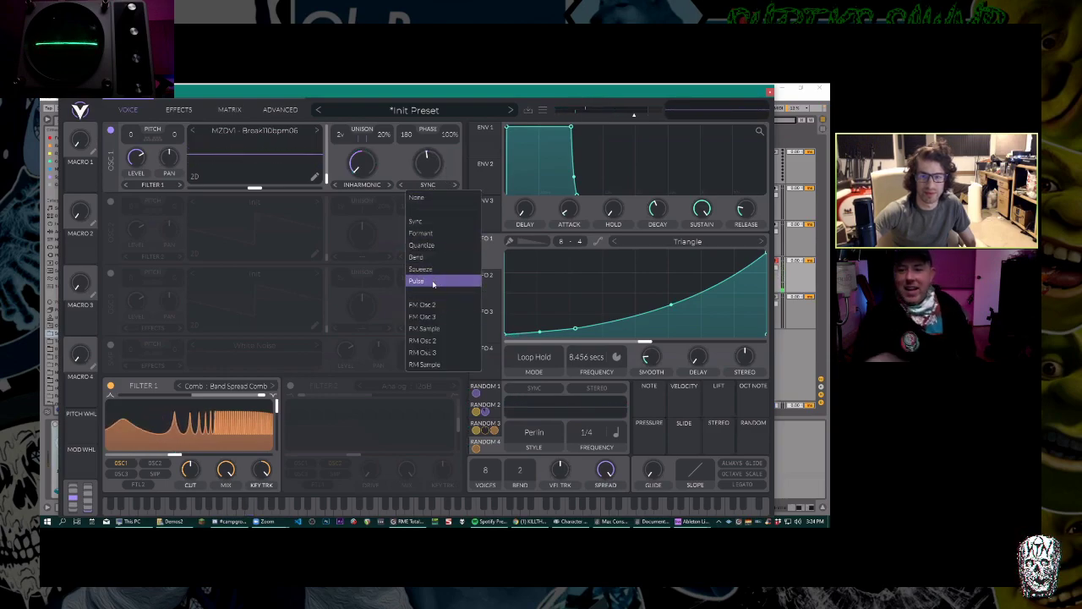
pyautogui.click(440, 281)
pyautogui.moveTo(428, 162); pyautogui.dragTo(437, 125)
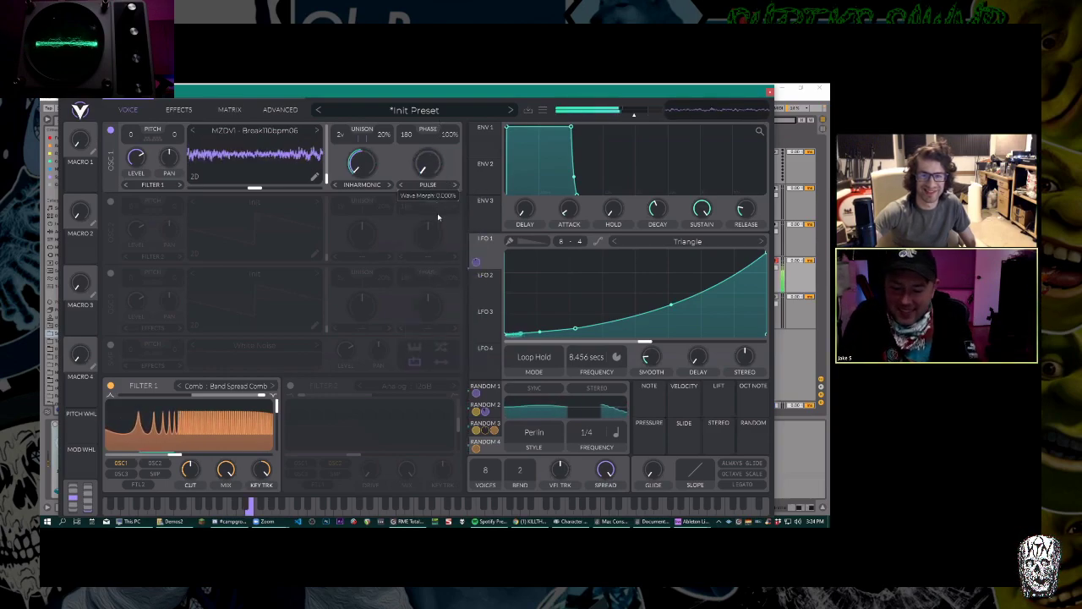
# Try Sync again on oscillator 1 while sweeping its amount, and FM Sample as an alternative wave morph.
pyautogui.click(428, 184)
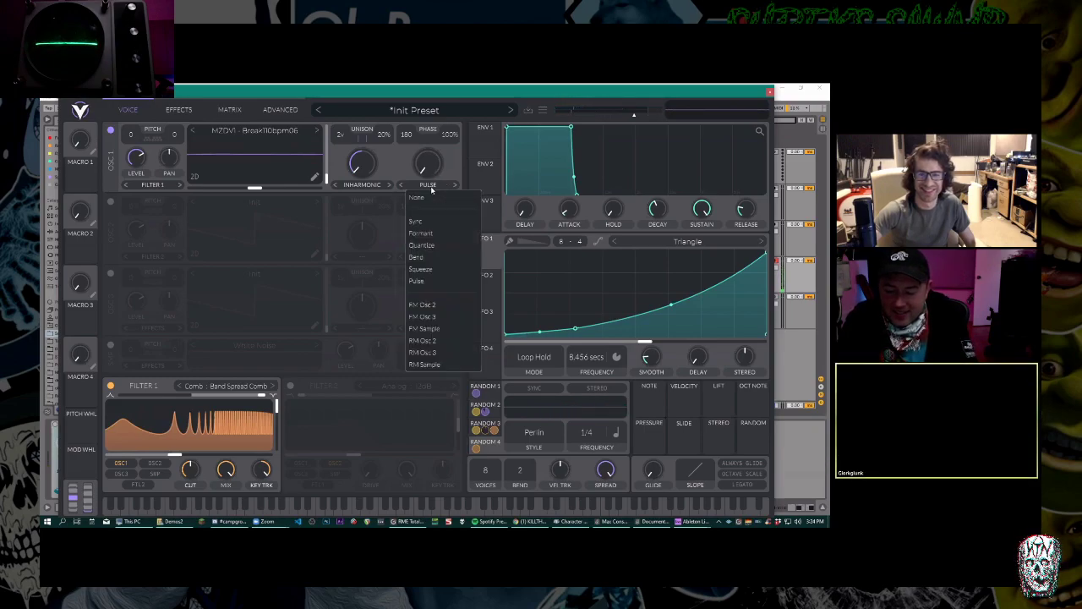
pyautogui.click(415, 221)
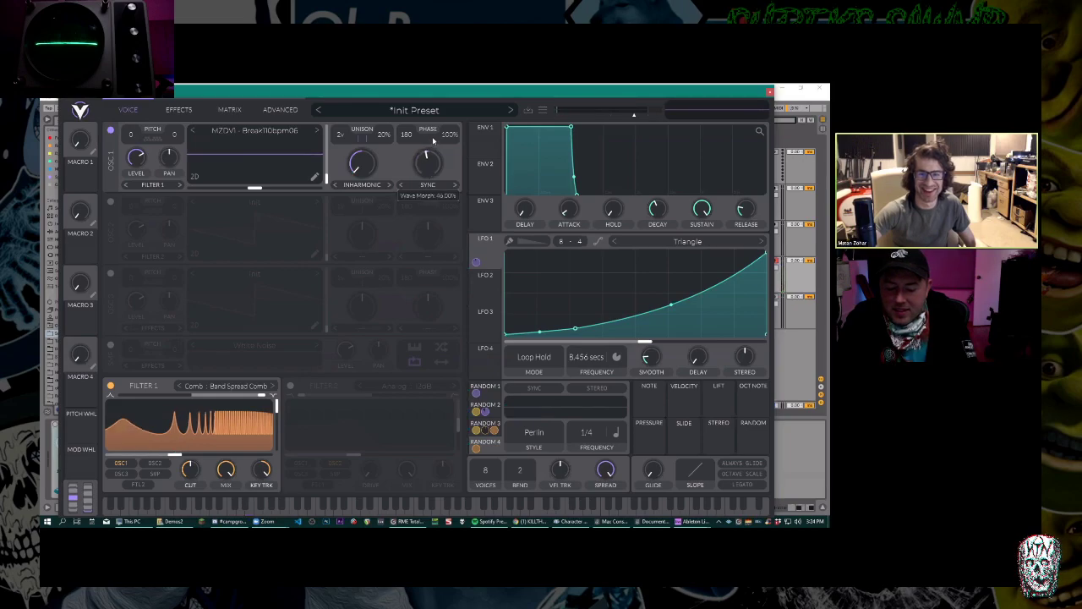
pyautogui.moveTo(432, 142)
pyautogui.mouseDown()
pyautogui.moveTo(437, 101)
pyautogui.moveTo(430, 130)
pyautogui.mouseUp()
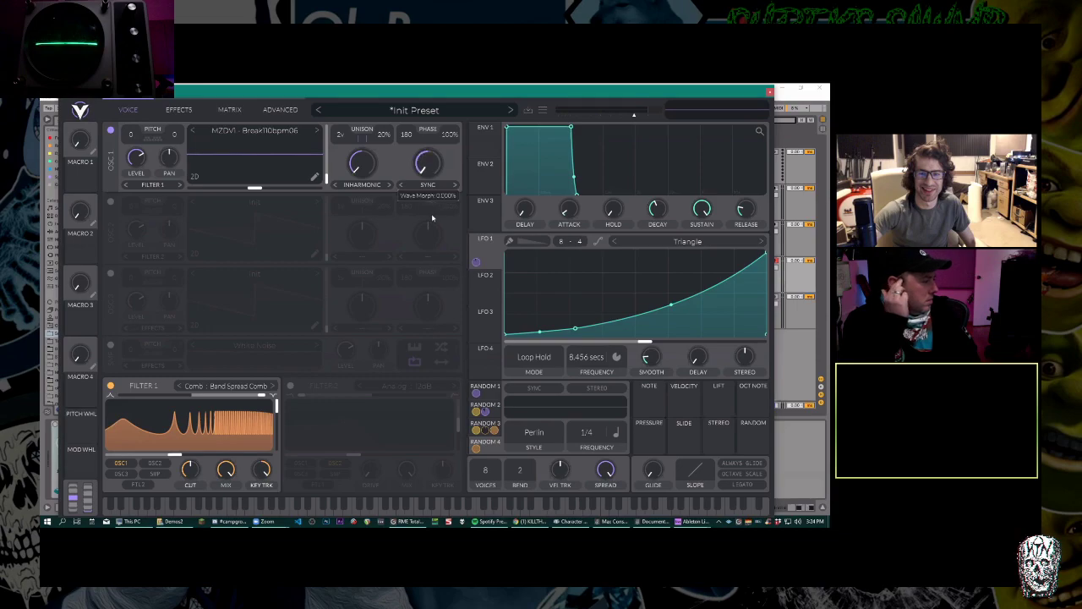
pyautogui.click(444, 186)
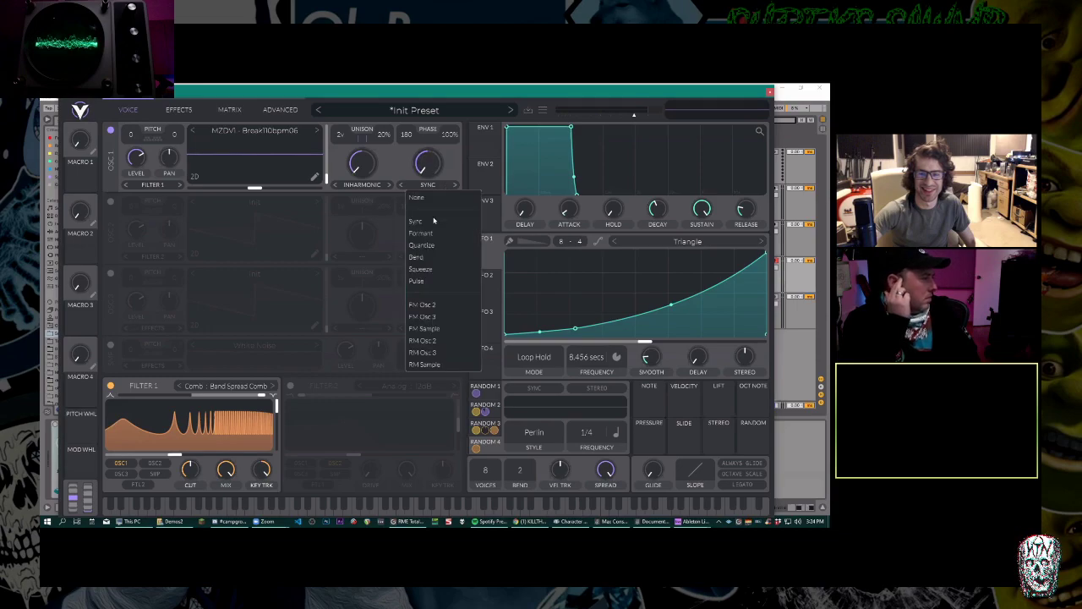
pyautogui.click(442, 332)
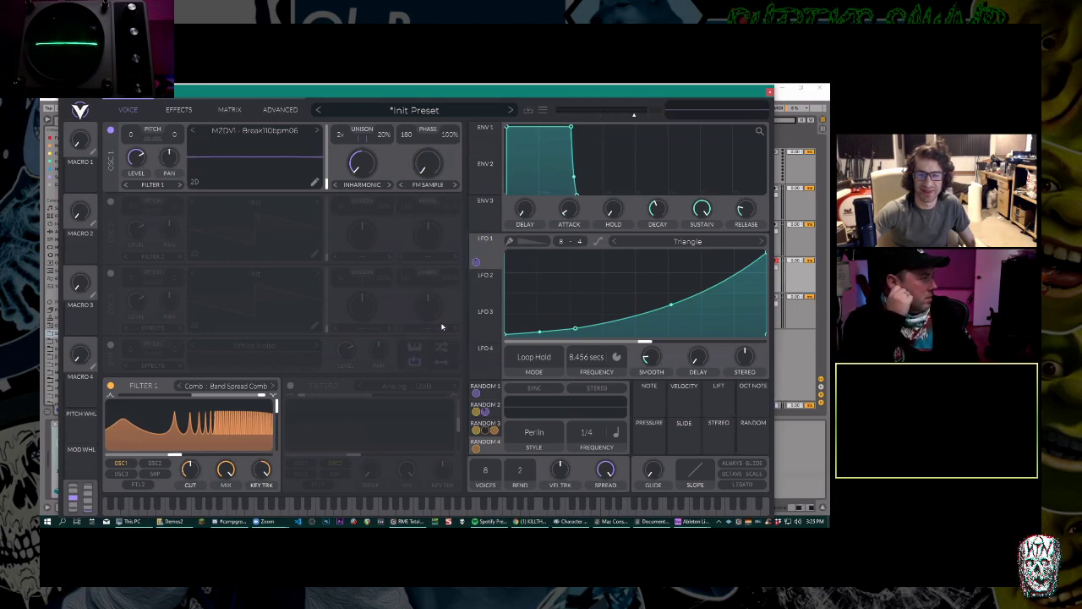
# Set oscillator 1's wave morph to Quantize with an amount of about 73.5%.
pyautogui.click(433, 187)
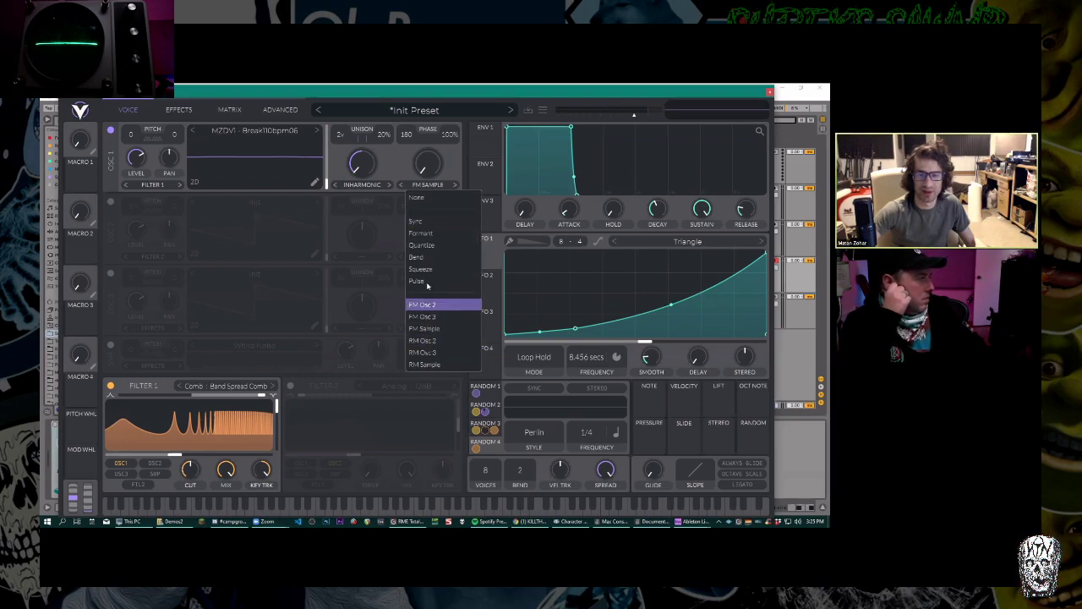
pyautogui.click(431, 245)
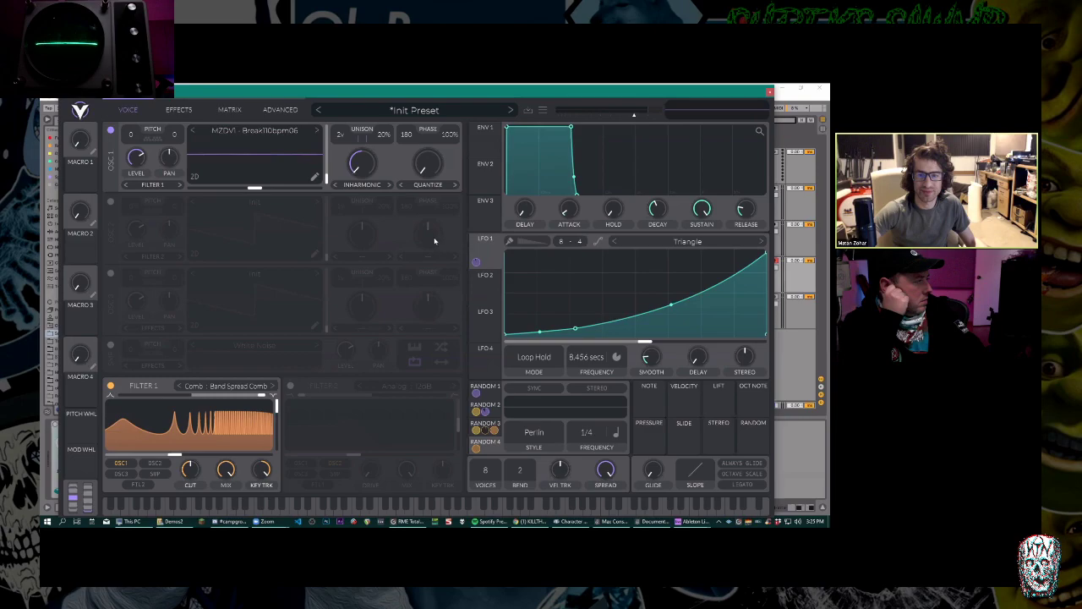
pyautogui.moveTo(425, 166); pyautogui.dragTo(426, 114)
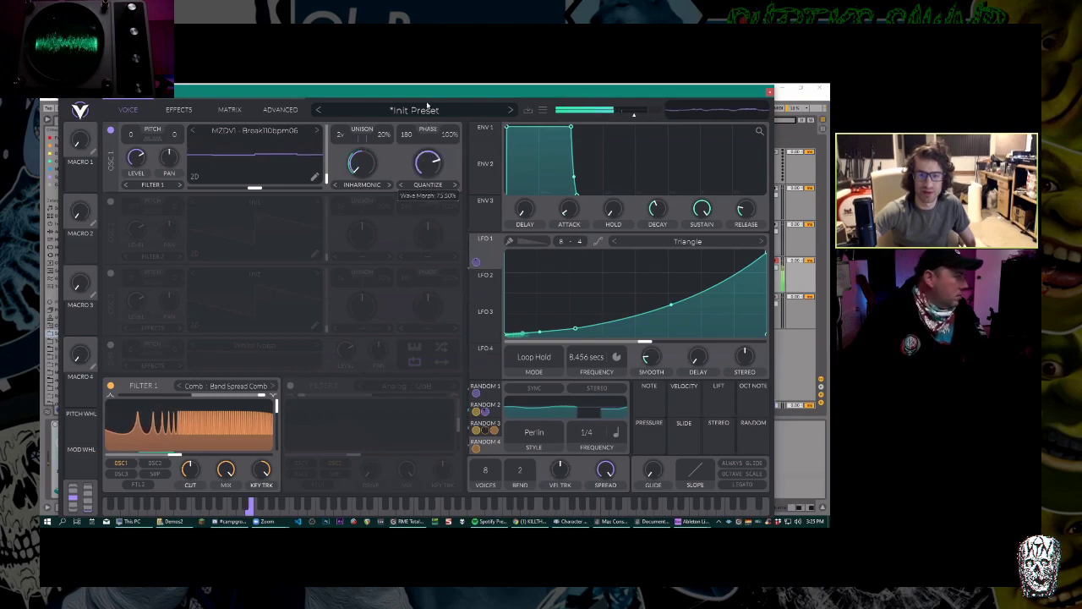
# Turn oscillator 1's Quantize amount down to zero and raise the cutoffs of Filter 1 and the effects comb filter.
pyautogui.moveTo(425, 167); pyautogui.dragTo(425, 207)
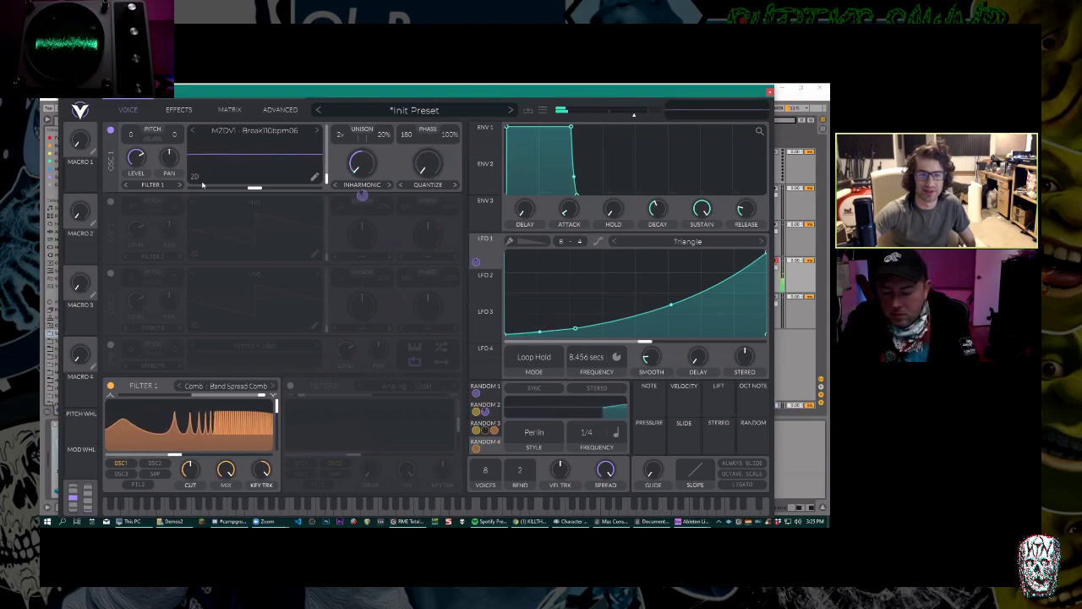
pyautogui.moveTo(190, 470)
pyautogui.mouseDown()
pyautogui.moveTo(192, 498)
pyautogui.moveTo(205, 443)
pyautogui.moveTo(148, 454)
pyautogui.moveTo(211, 455)
pyautogui.moveTo(194, 455)
pyautogui.mouseUp()
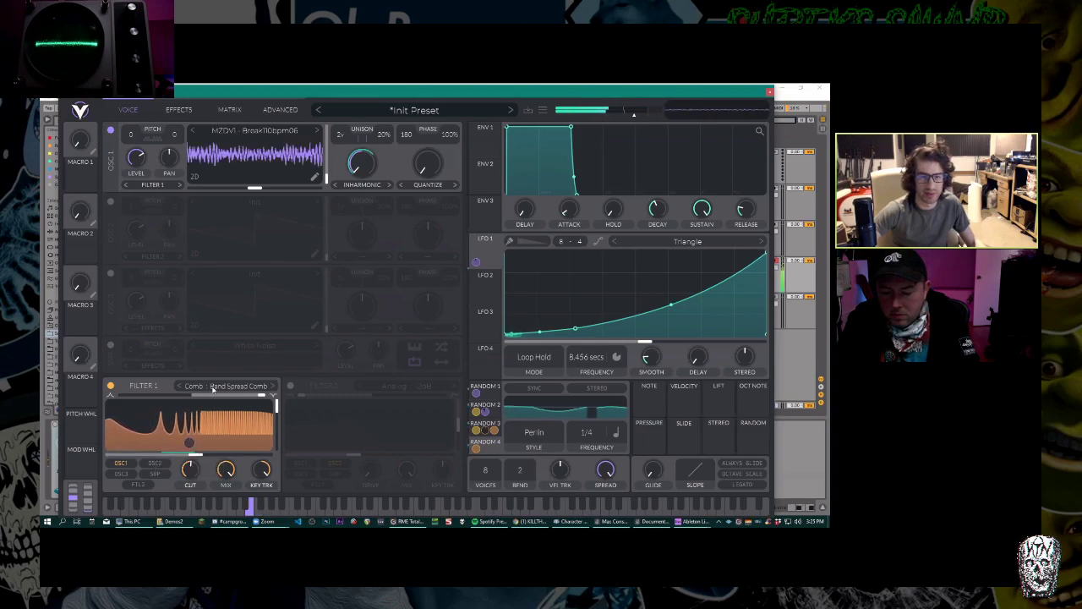
pyautogui.click(178, 110)
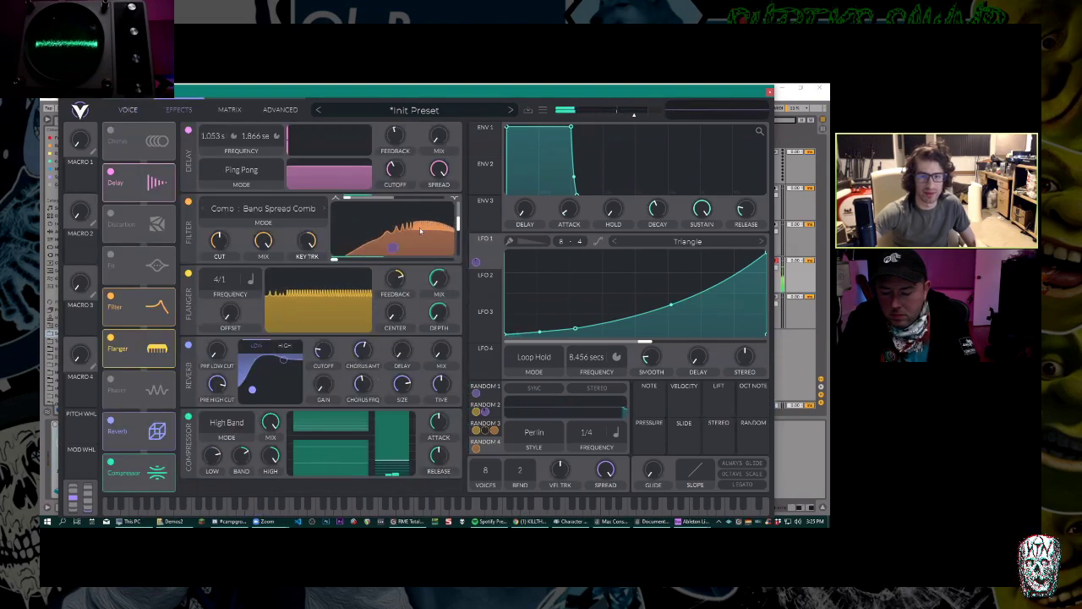
pyautogui.moveTo(345, 265); pyautogui.dragTo(357, 267)
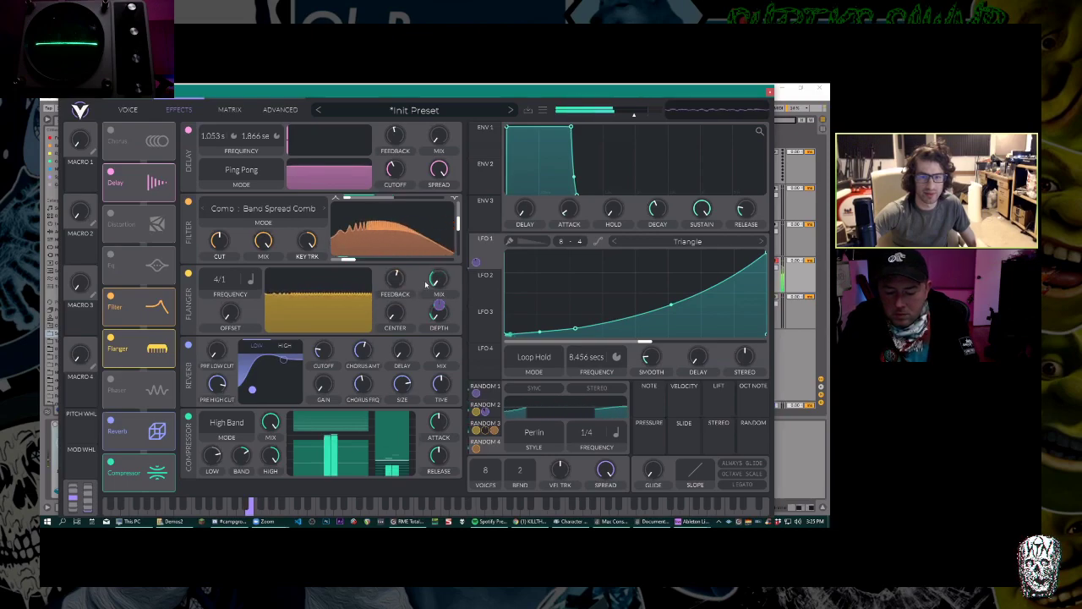
# Turn off the delay and reverb effects.
pyautogui.click(187, 131)
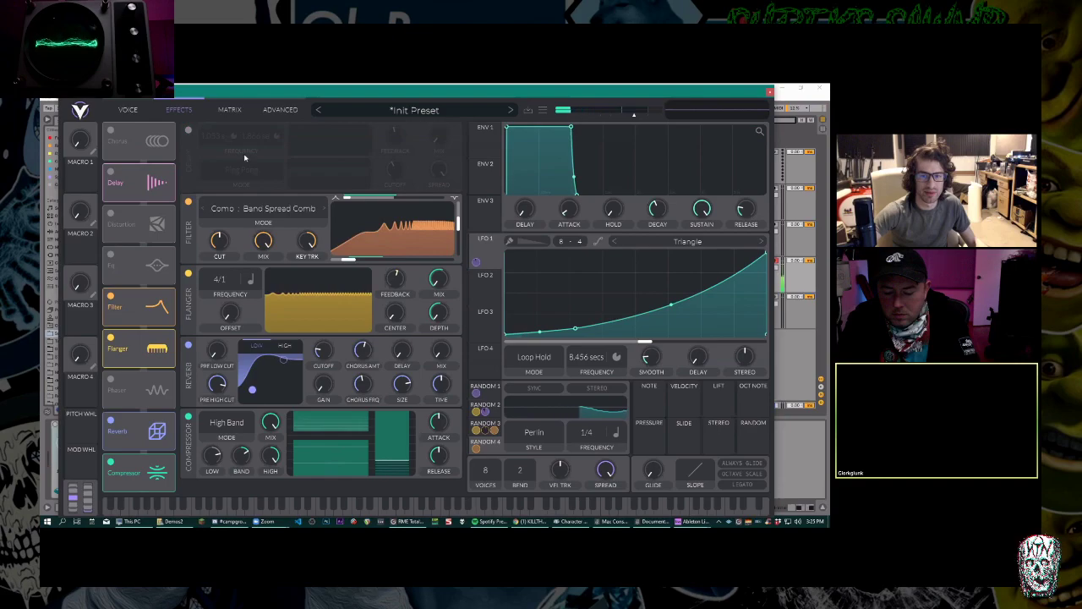
pyautogui.click(188, 345)
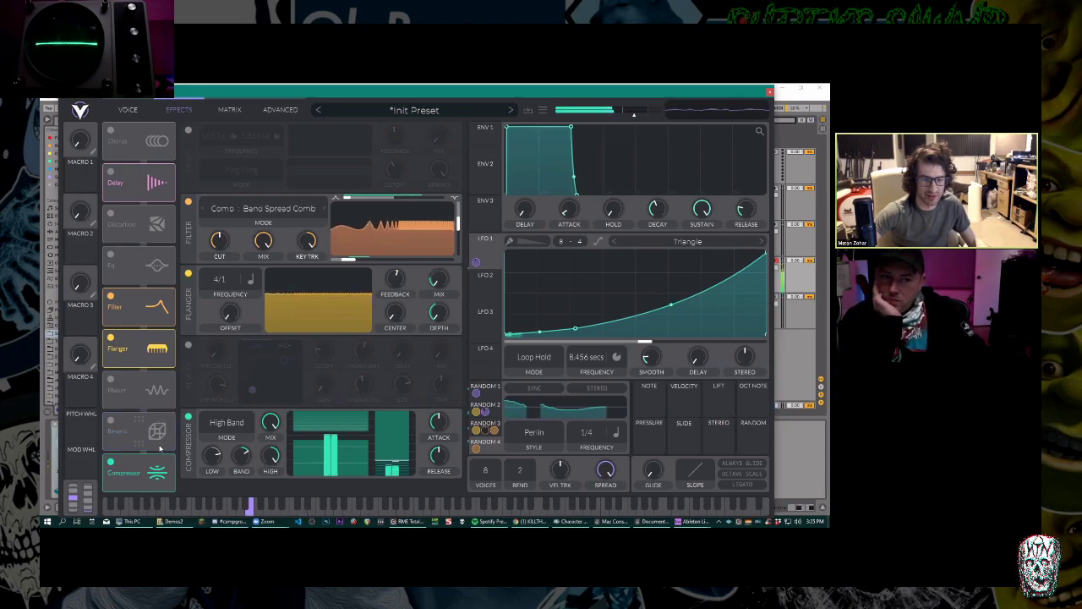
# Raise Filter 1's cutoff further, and set the effects filter's Cut to about 28.98 semitones with a higher blend.
pyautogui.click(127, 110)
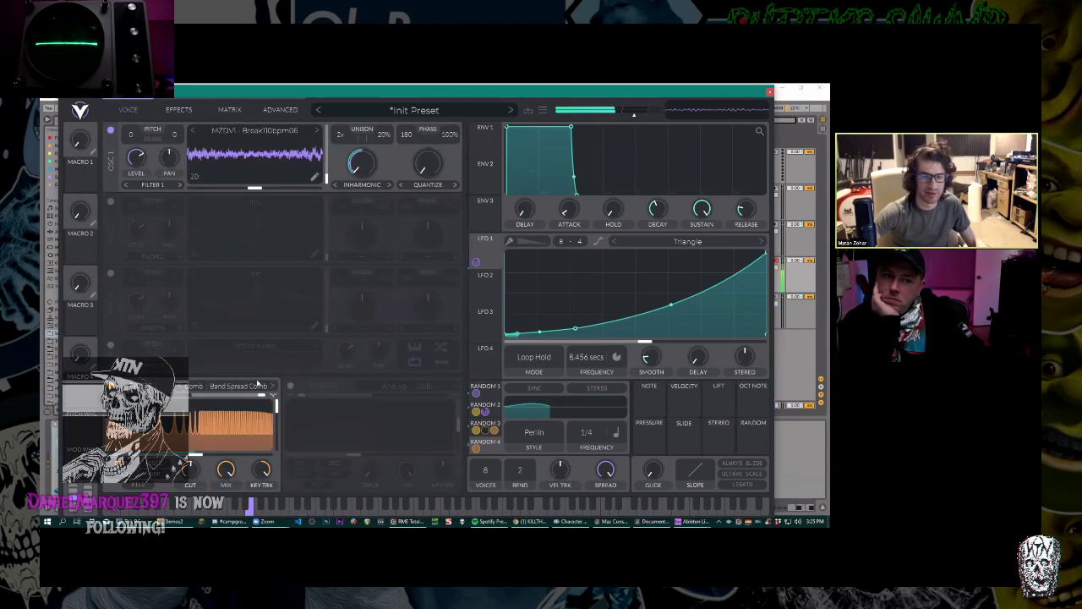
pyautogui.moveTo(191, 460); pyautogui.dragTo(231, 460)
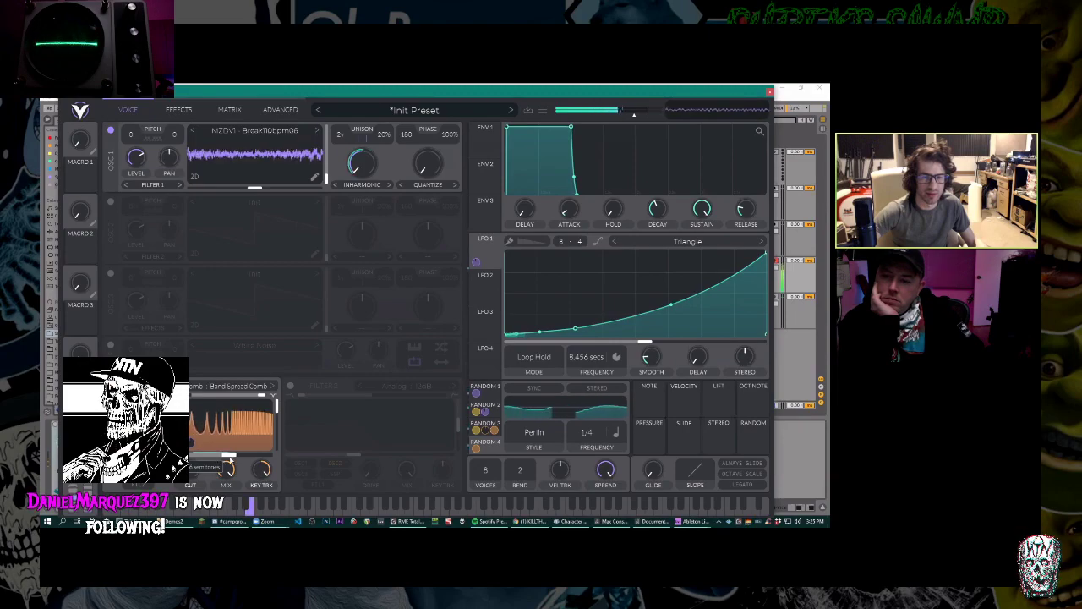
pyautogui.click(179, 110)
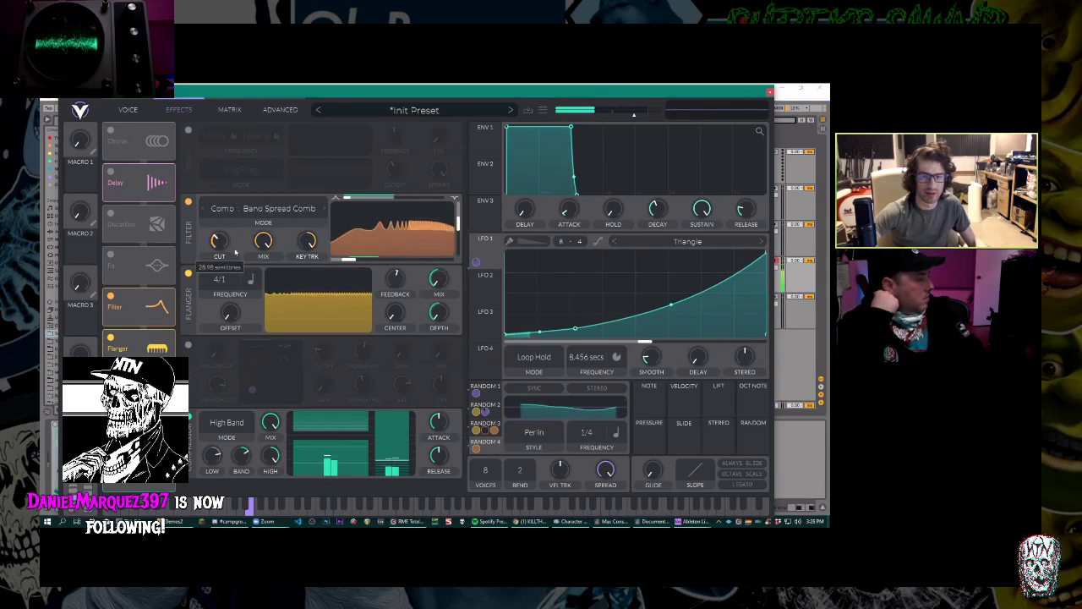
pyautogui.moveTo(377, 199); pyautogui.dragTo(389, 200)
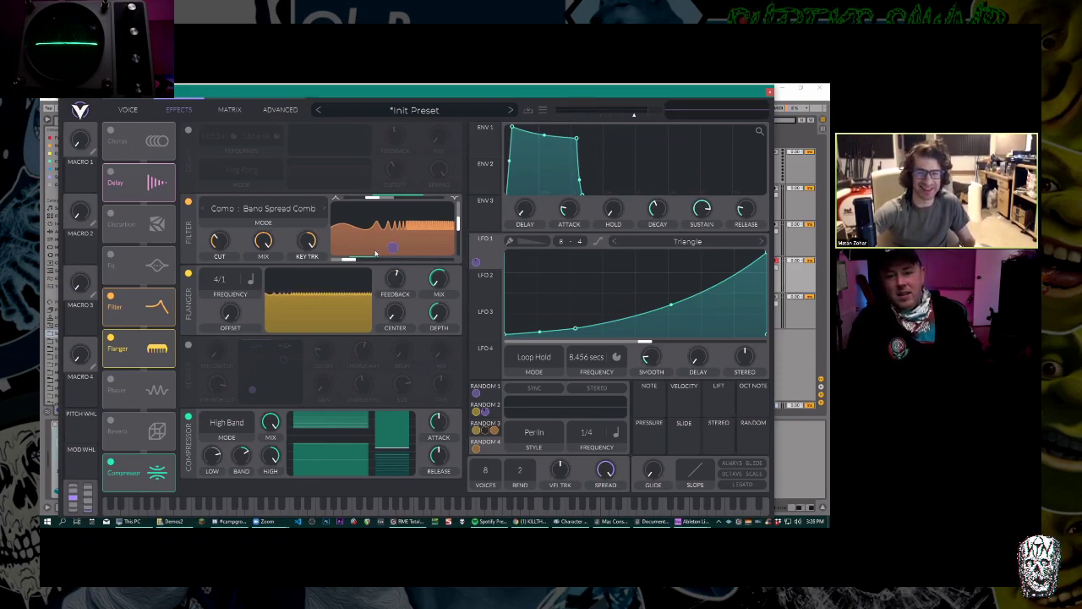
# Load the Crappy Toilet wavetable from the Glorkglunk folder into oscillator 1.
pyautogui.click(135, 109)
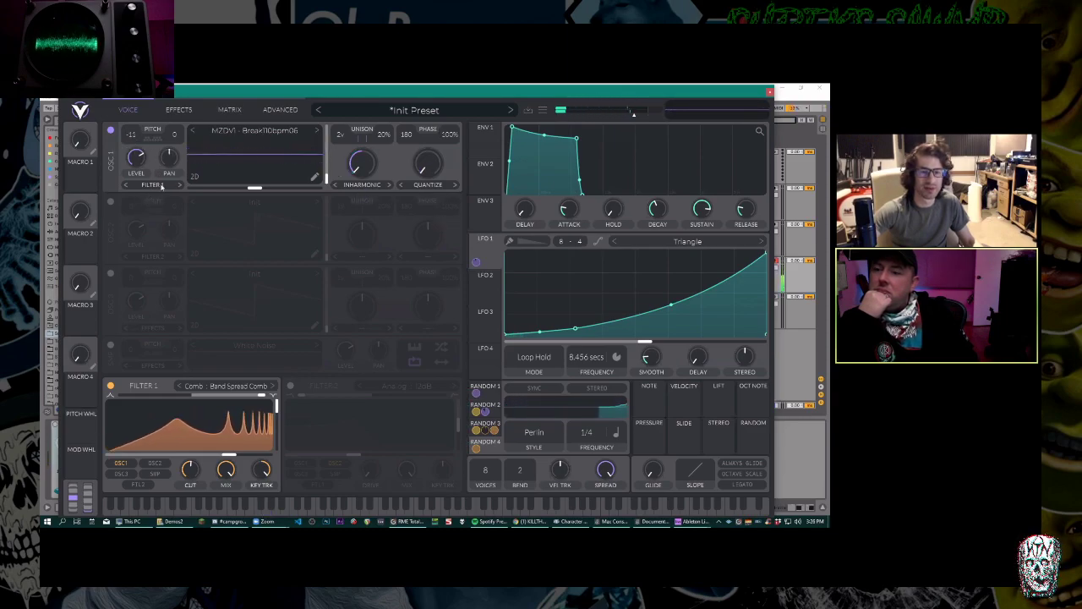
pyautogui.click(279, 131)
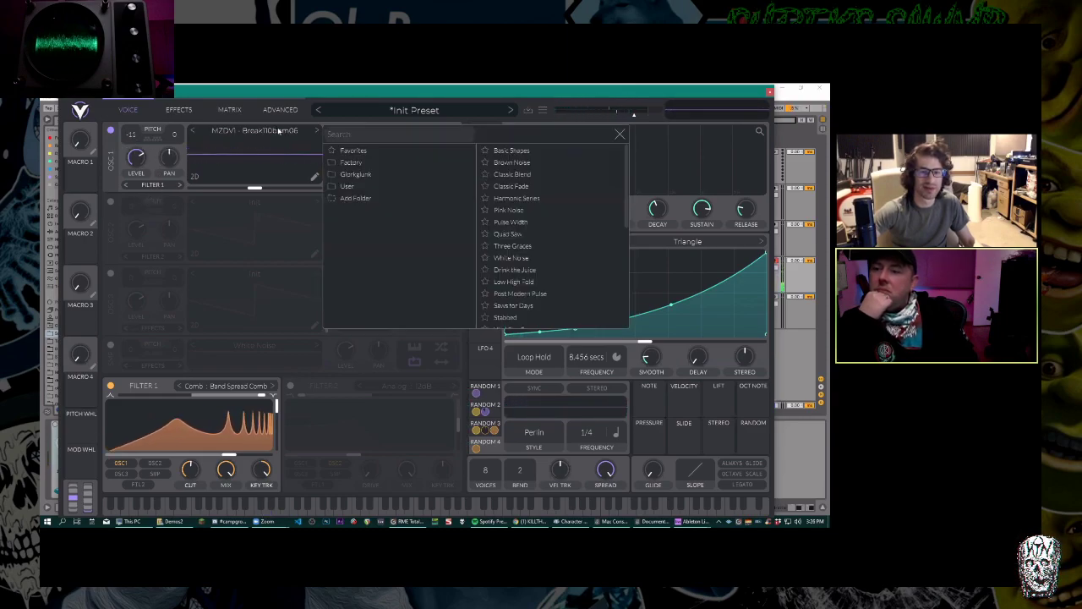
pyautogui.click(394, 175)
pyautogui.click(512, 210)
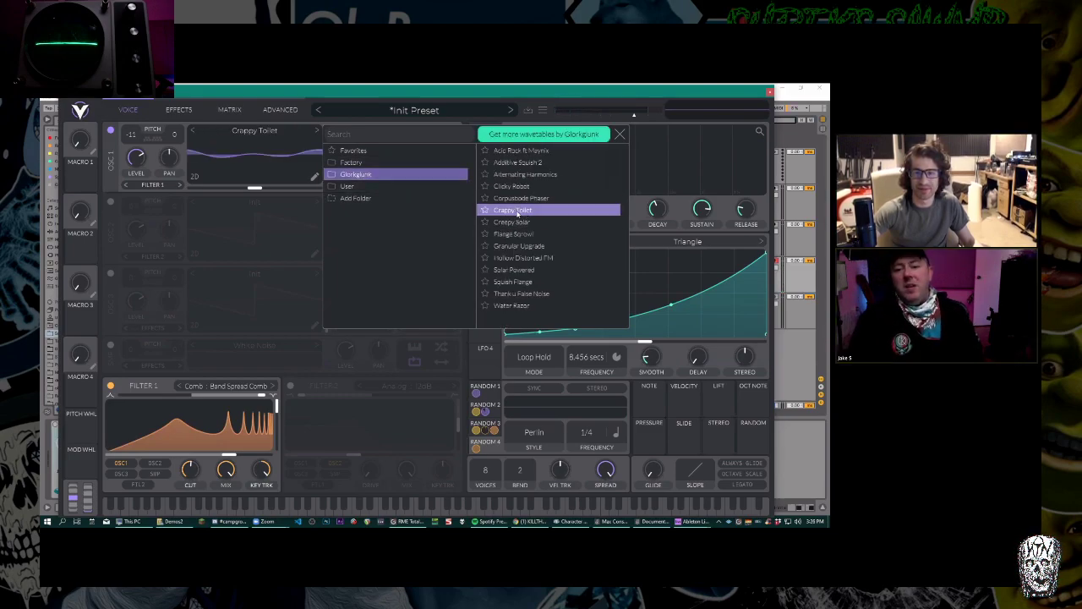
pyautogui.click(310, 197)
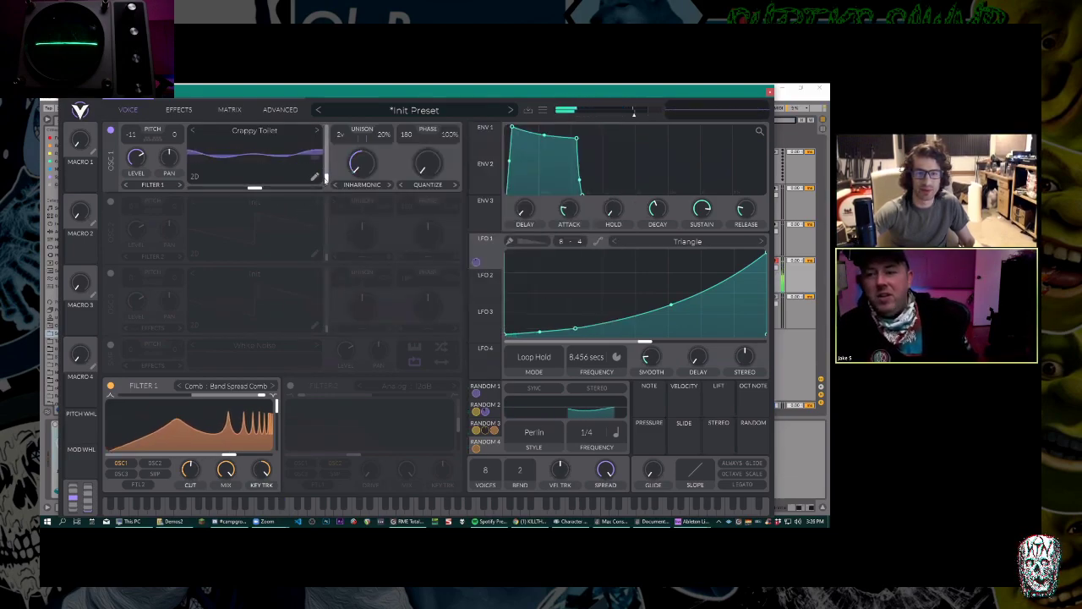
# Step forward through oscillator 1's wavetables, past Granular Upgrade, until Squish Flange is loaded.
pyautogui.moveTo(327, 178)
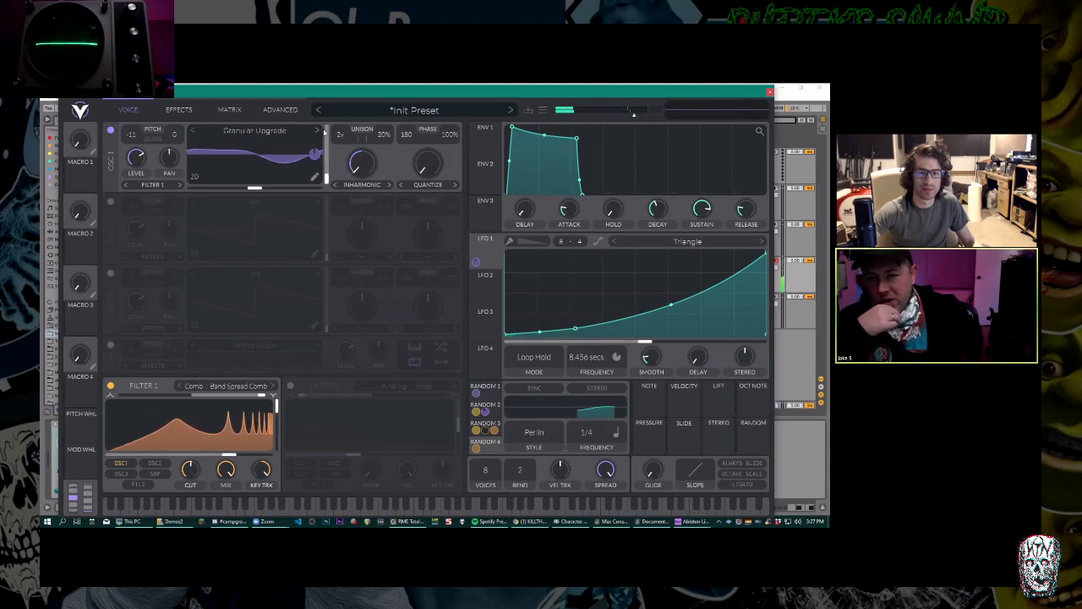
pyautogui.click(319, 131)
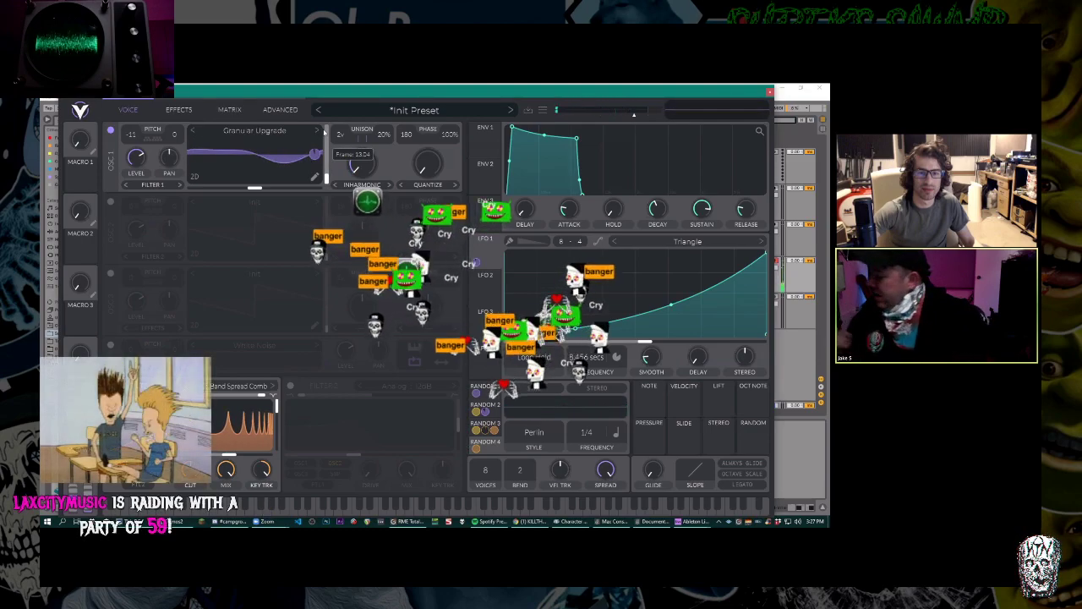
pyautogui.click(319, 132)
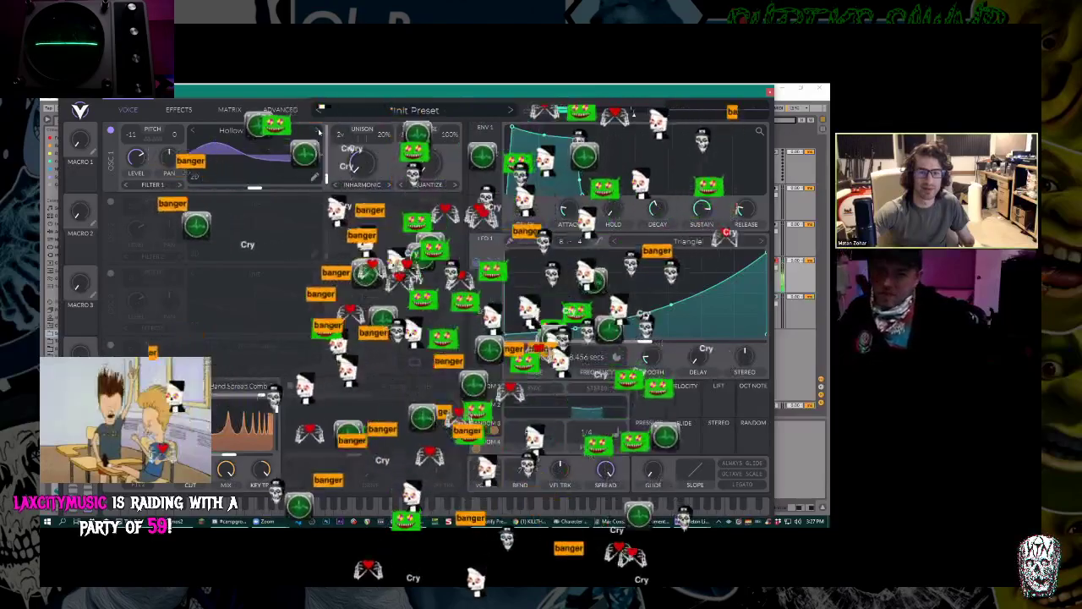
pyautogui.click(318, 131)
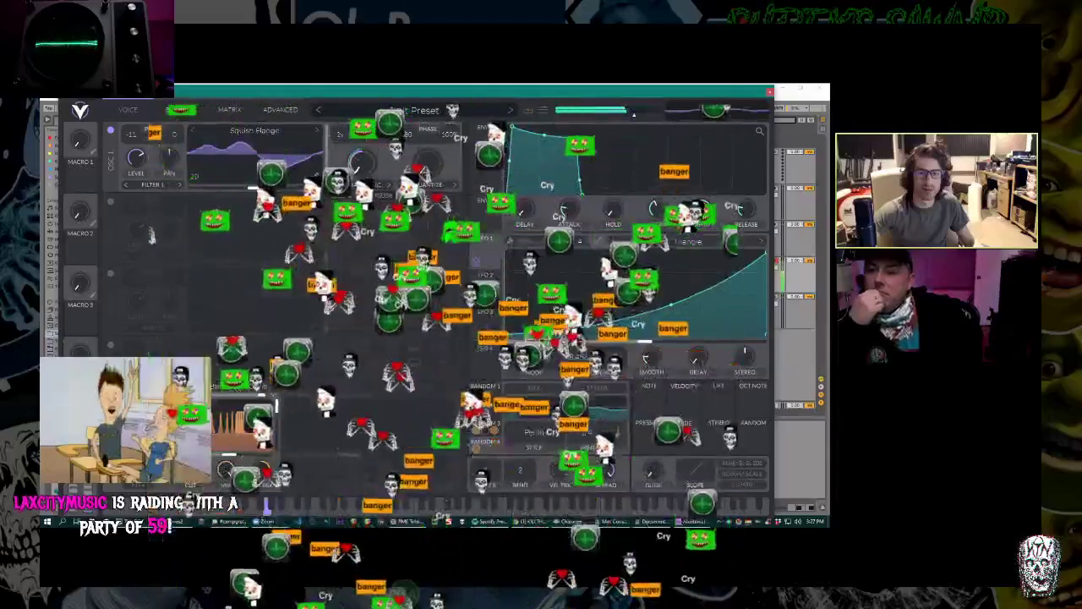
# Try Random Amplitudes as oscillator 1's spectral morph and sweep its amount.
pyautogui.click(372, 184)
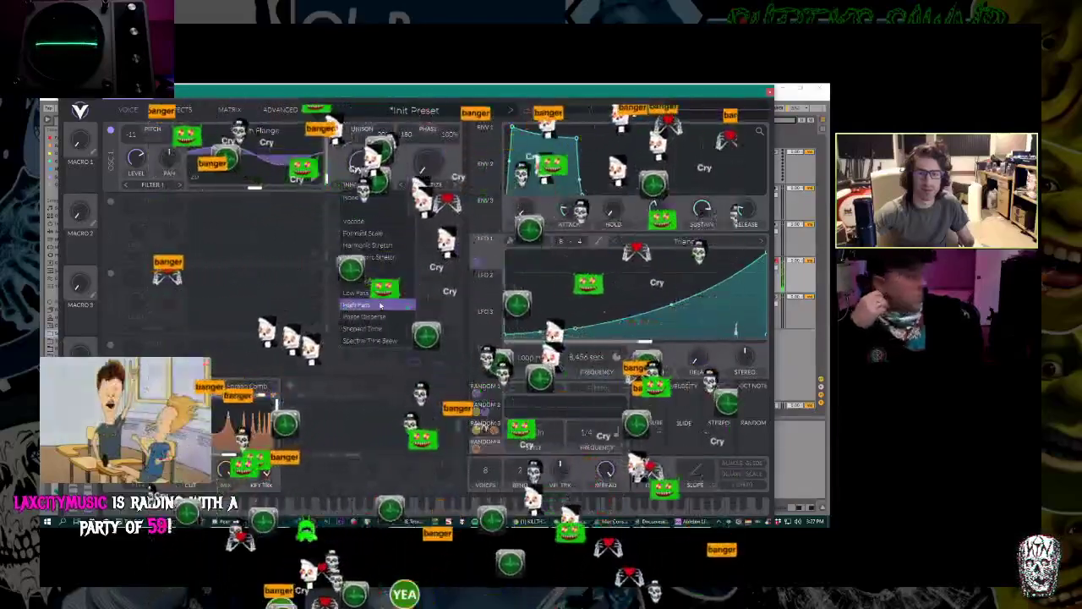
pyautogui.click(348, 281)
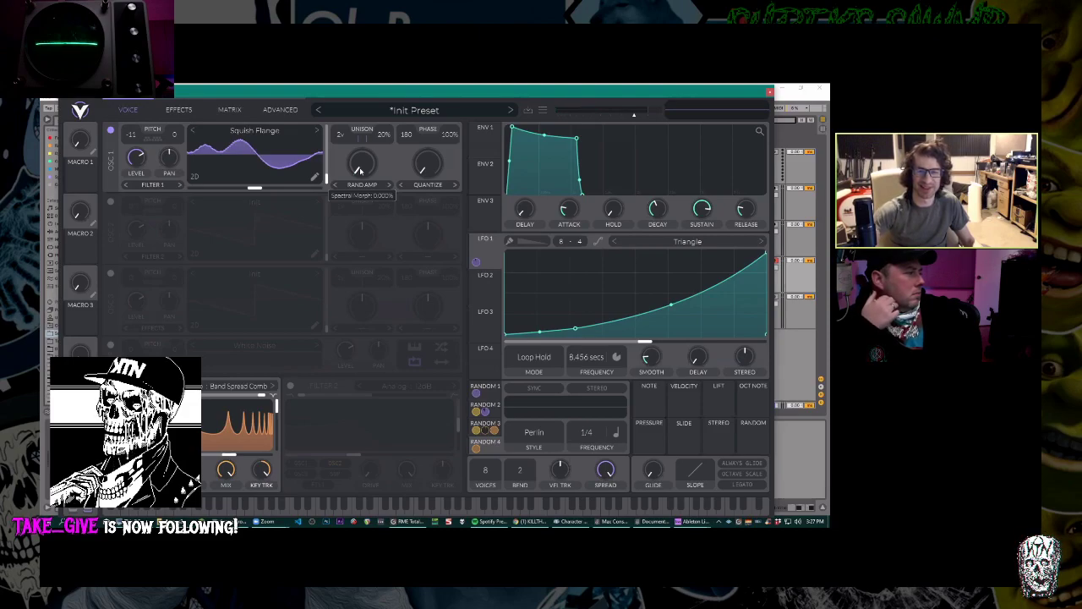
pyautogui.moveTo(371, 155); pyautogui.dragTo(370, 165)
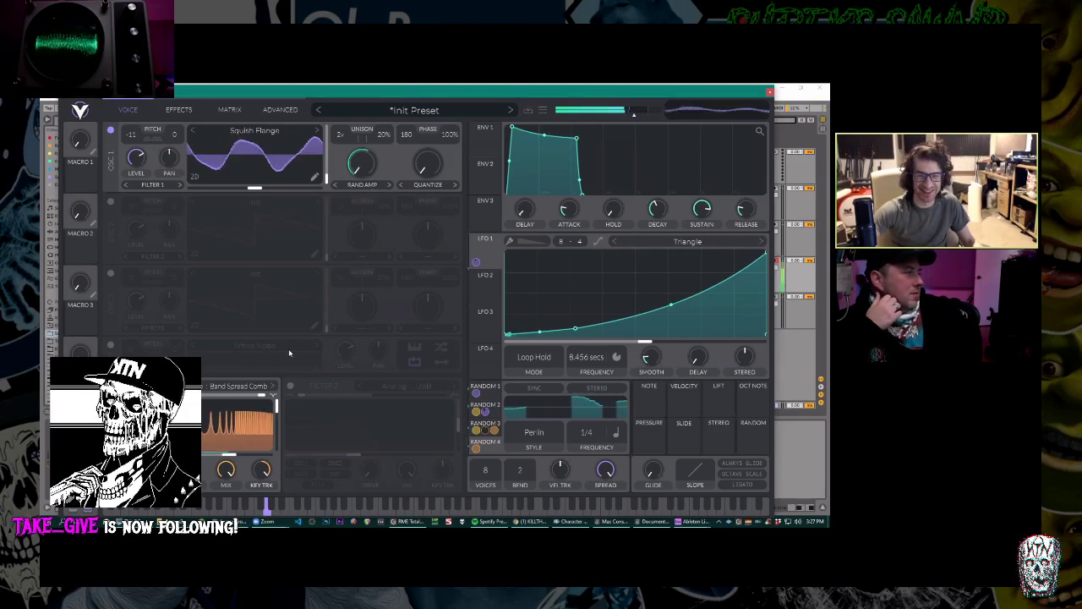
# Lower Filter 1's cutoff and adjust the flanger's mix.
pyautogui.moveTo(226, 456); pyautogui.dragTo(202, 457)
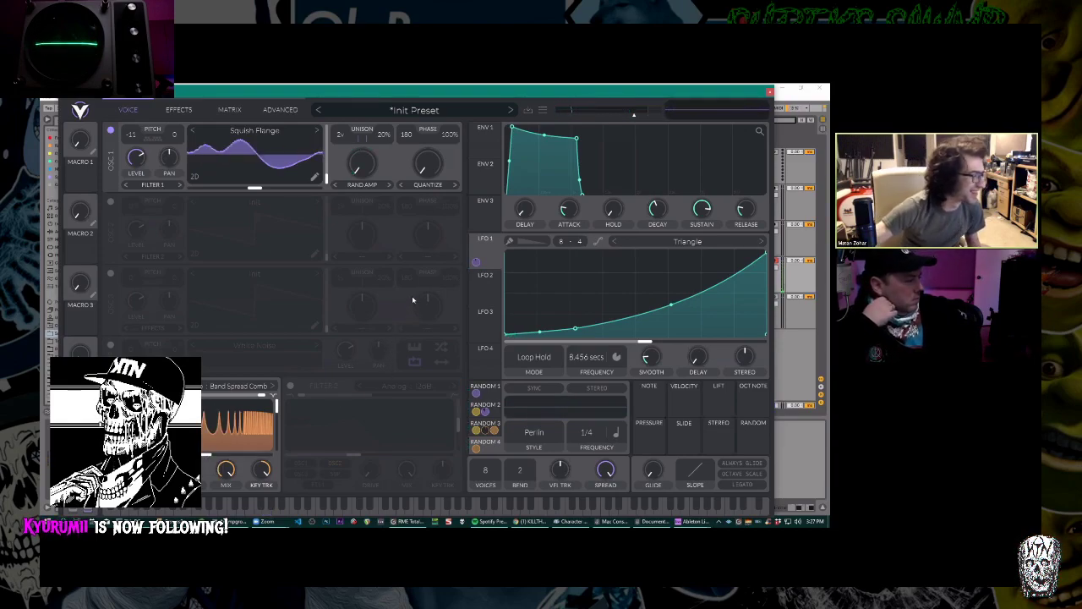
pyautogui.click(178, 110)
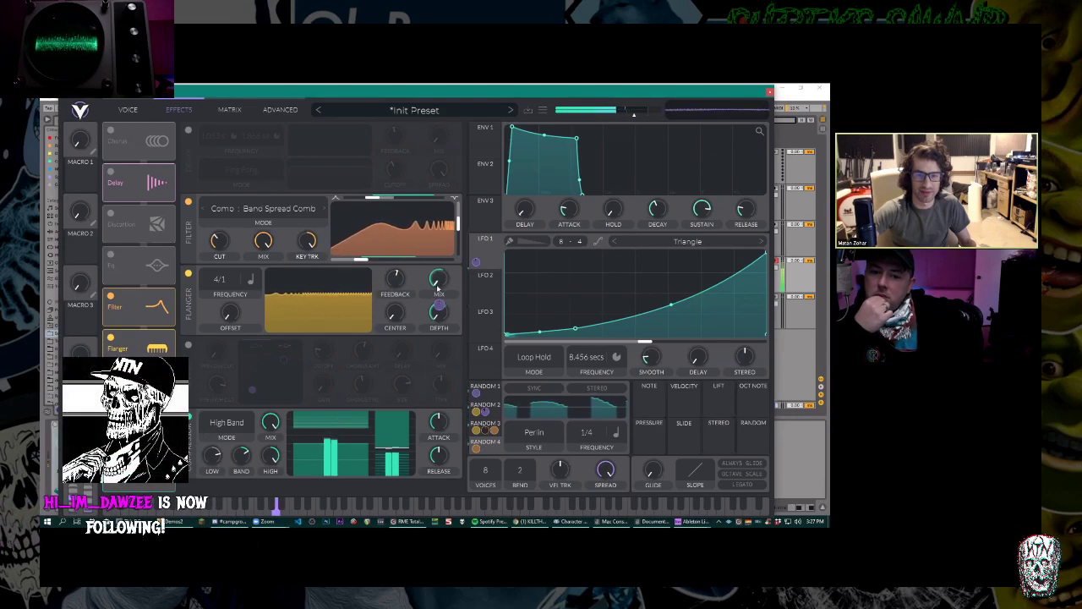
pyautogui.moveTo(437, 315); pyautogui.dragTo(437, 271)
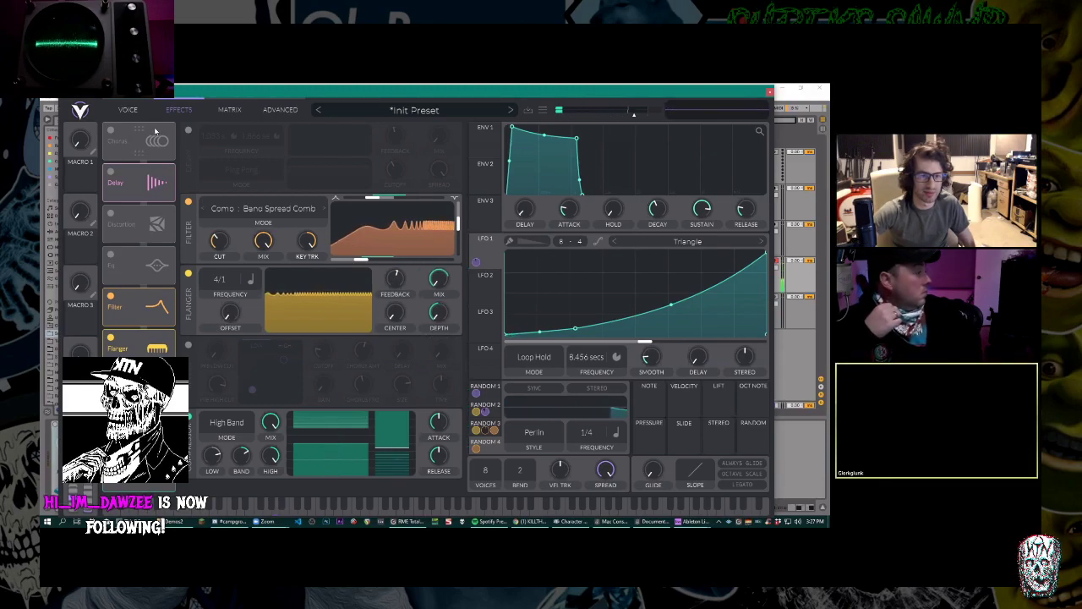
# Reduce Filter 1's mix to soften the comb filtering, and check the effects chain.
pyautogui.click(129, 110)
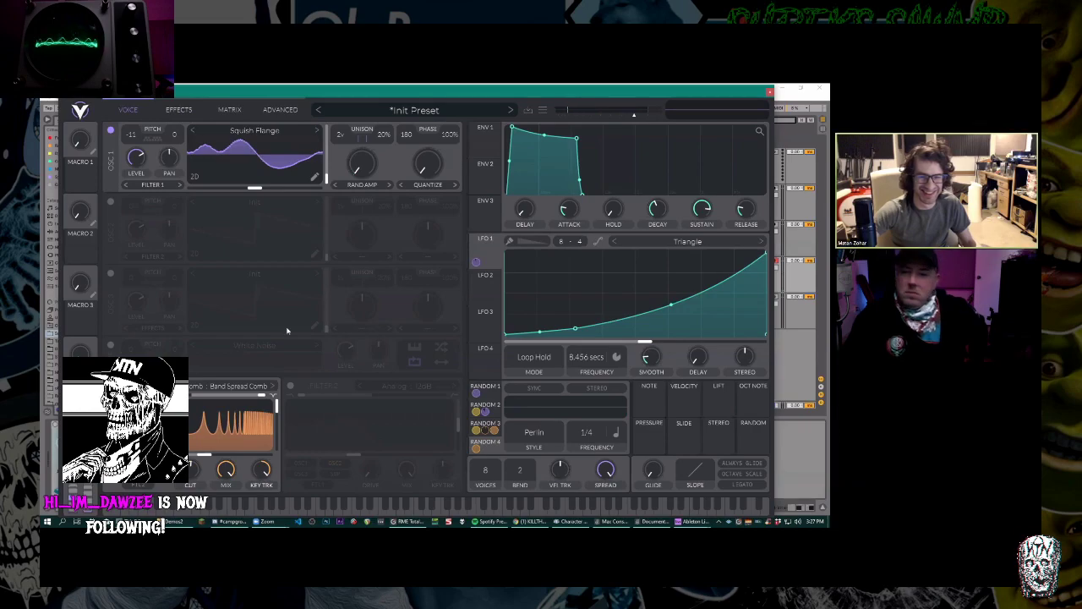
pyautogui.moveTo(257, 397); pyautogui.dragTo(295, 394)
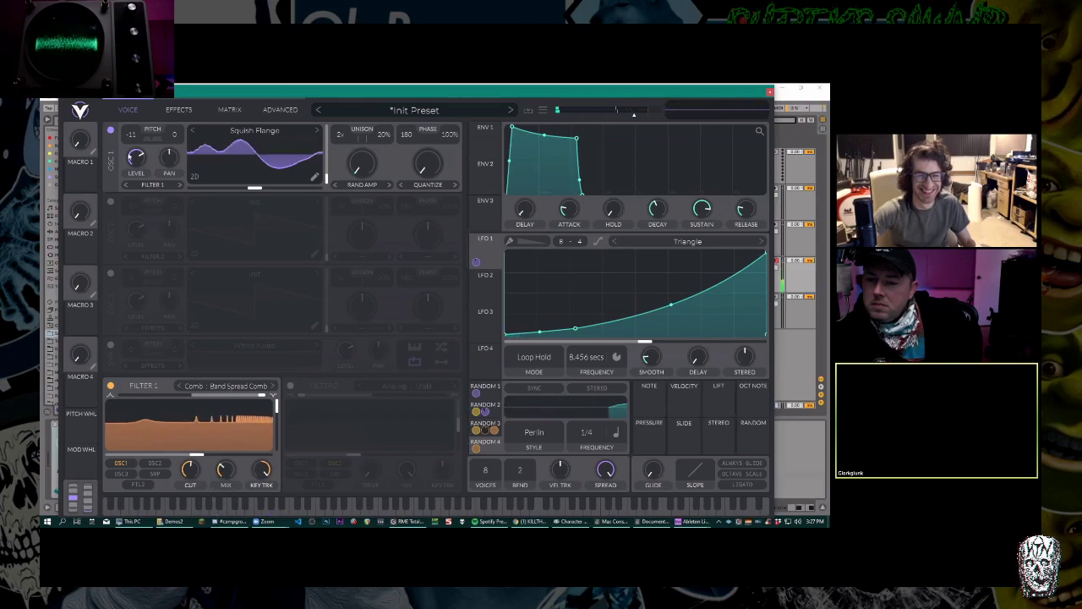
pyautogui.click(170, 111)
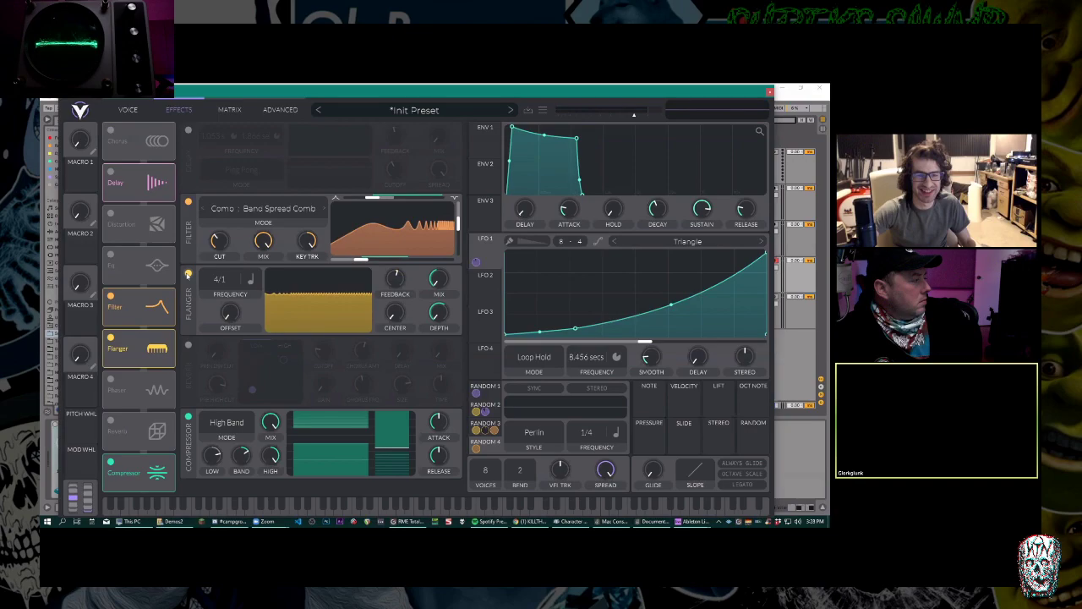
pyautogui.click(126, 111)
# Set oscillator 1's spectral morph to Phase Disperse and sweep its amount.
pyautogui.click(368, 186)
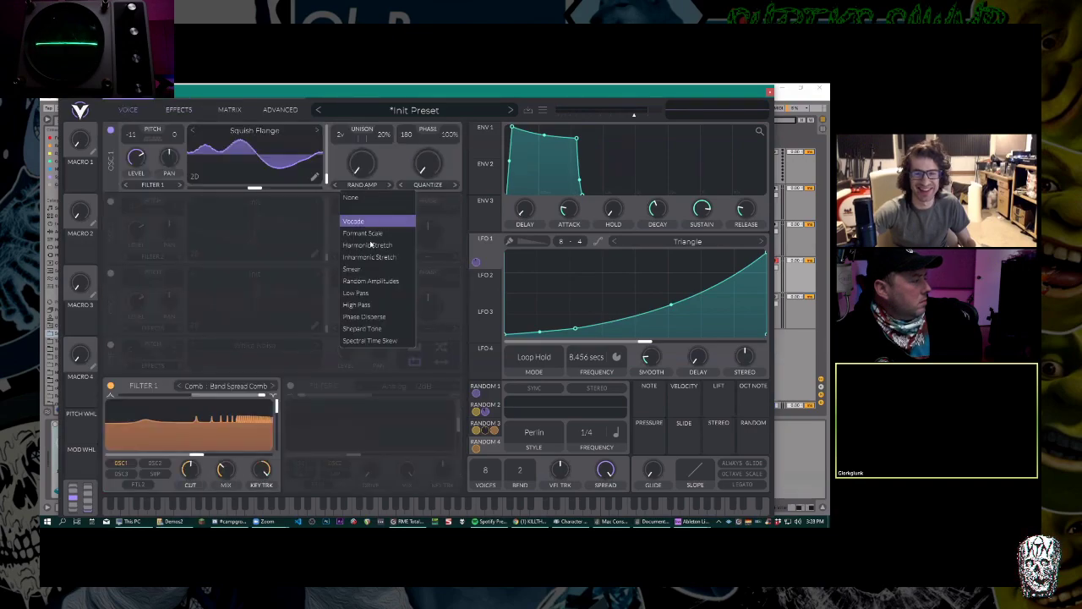
pyautogui.click(382, 319)
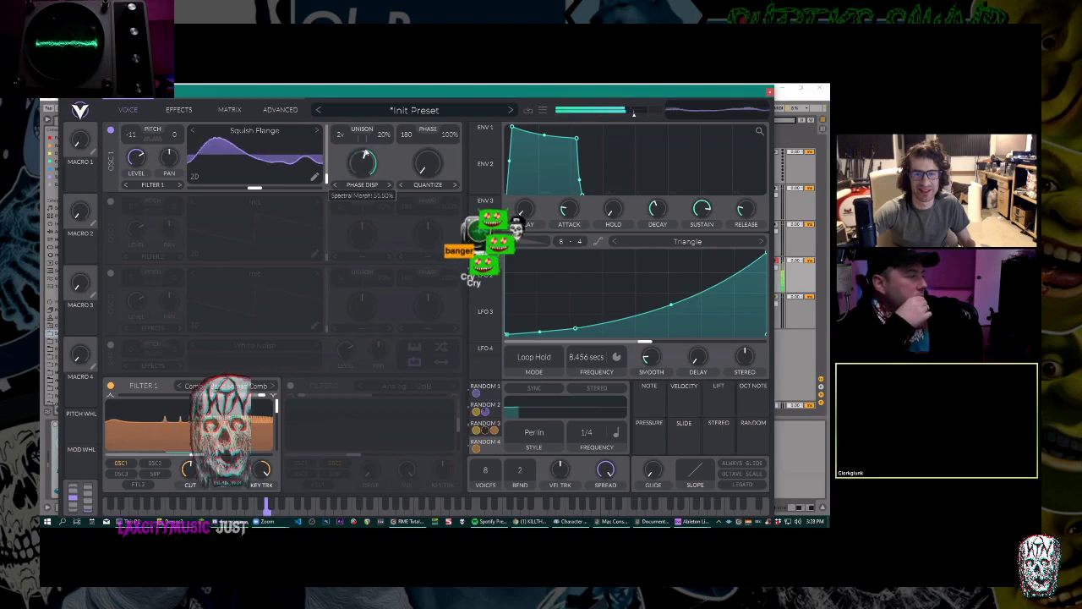
pyautogui.click(369, 188)
pyautogui.click(395, 162)
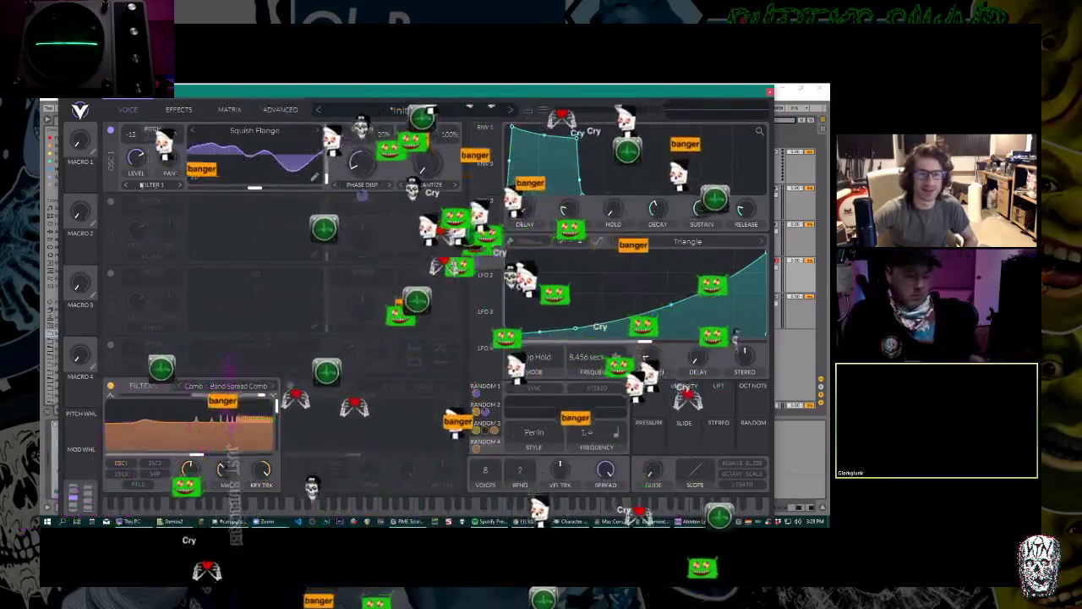
# Enable Filter 2 and turn off the filter, flanger and compressor in the effects chain.
pyautogui.click(289, 385)
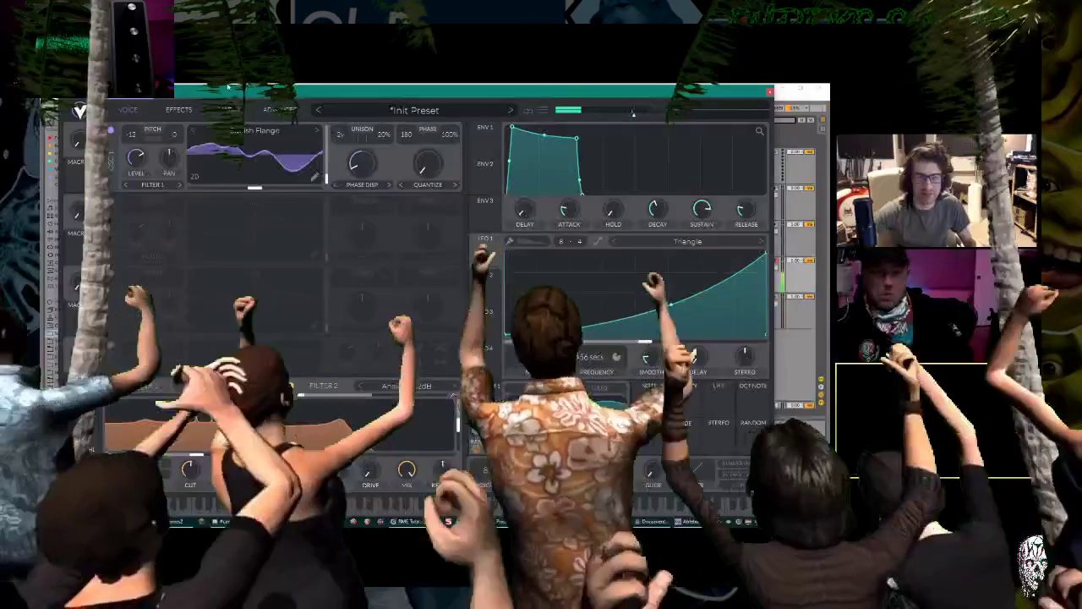
pyautogui.click(178, 109)
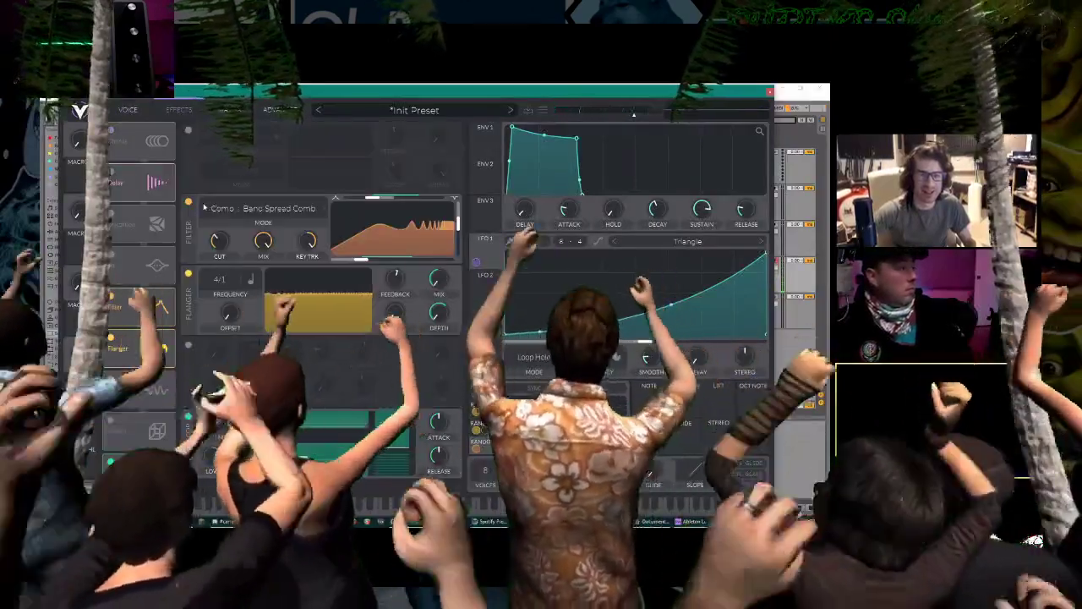
pyautogui.click(188, 202)
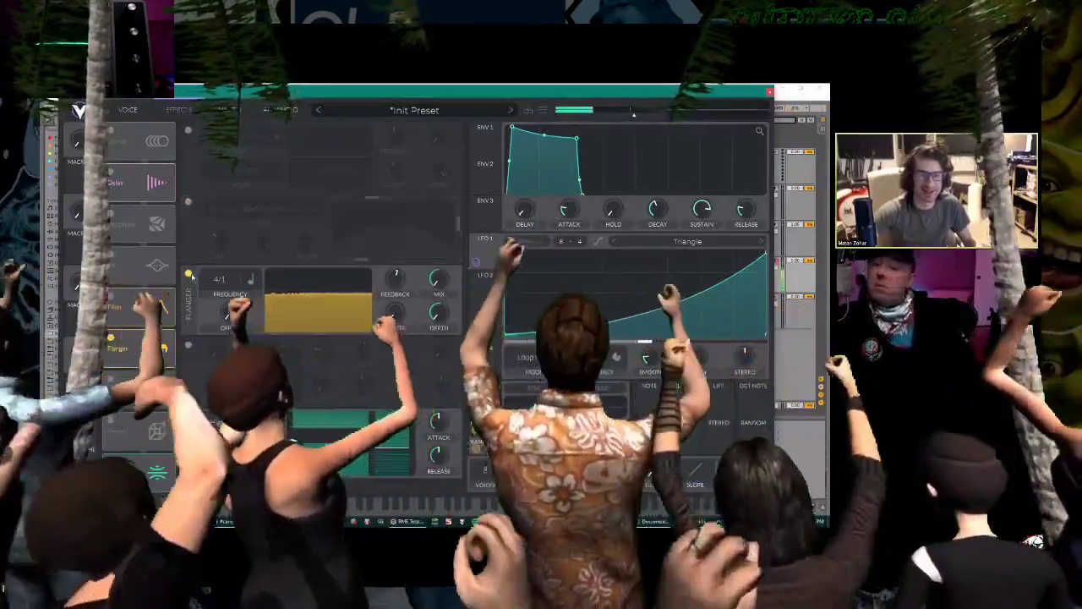
pyautogui.click(189, 273)
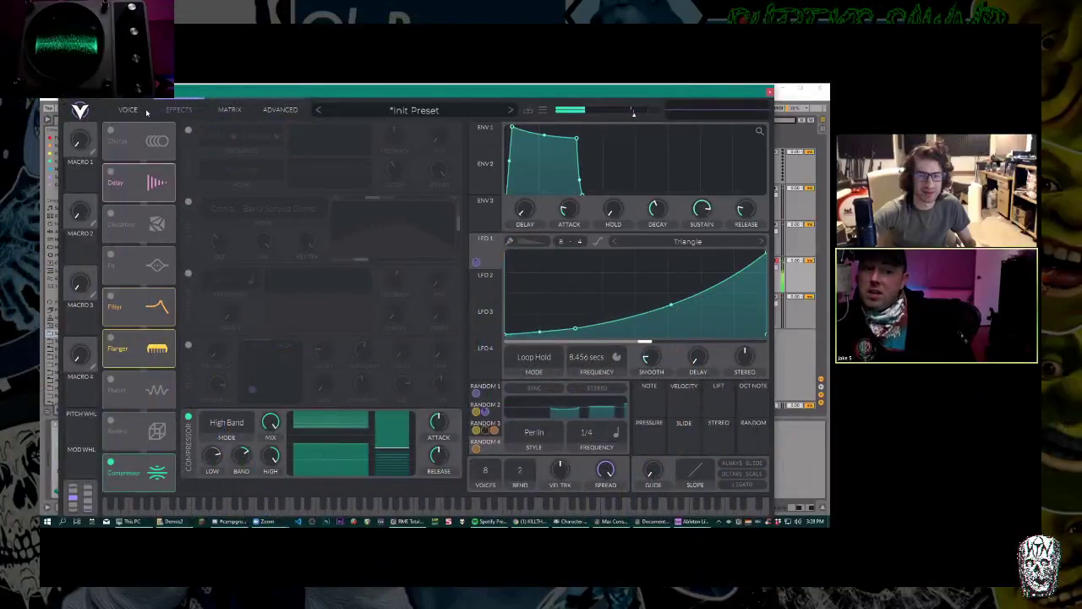
pyautogui.click(188, 416)
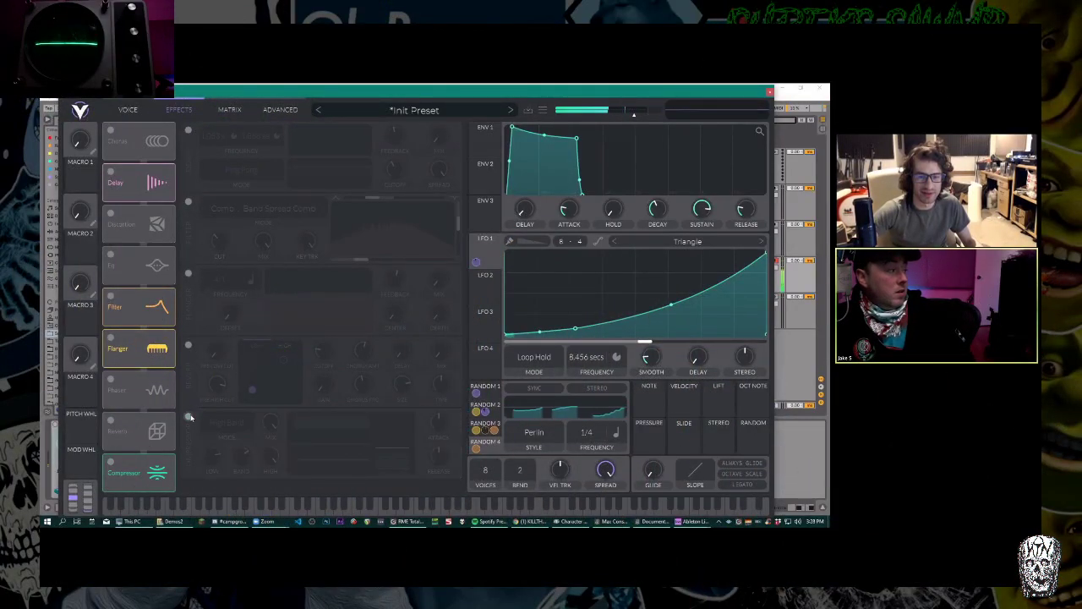
# Turn off the reverb effect, then sweep Filter 2's cutoff with Filter 1 routed into it.
pyautogui.click(188, 417)
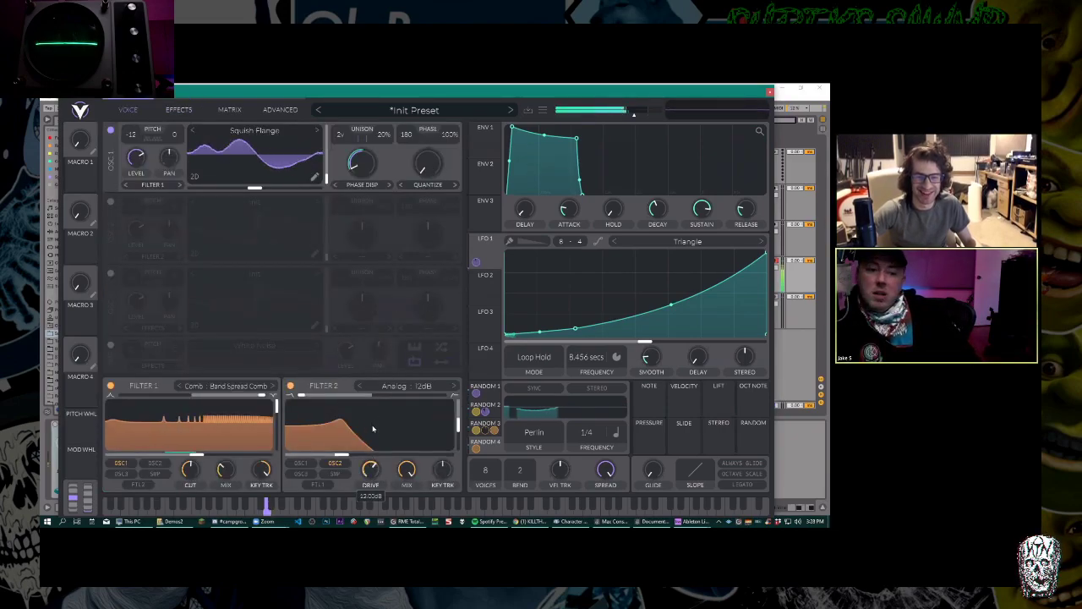
pyautogui.moveTo(354, 460); pyautogui.dragTo(300, 457)
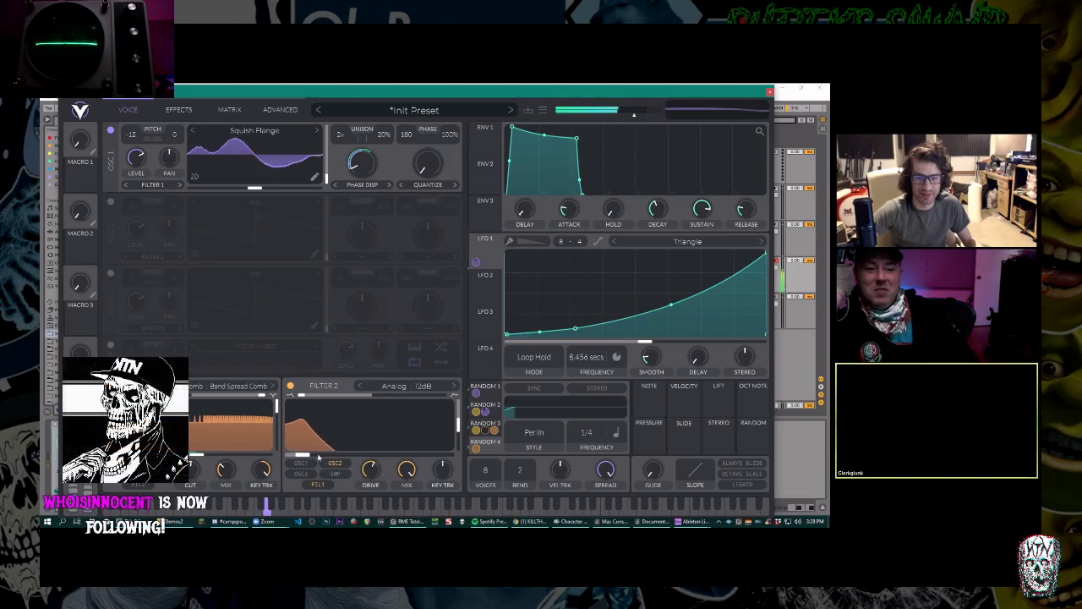
pyautogui.moveTo(308, 456); pyautogui.dragTo(381, 449)
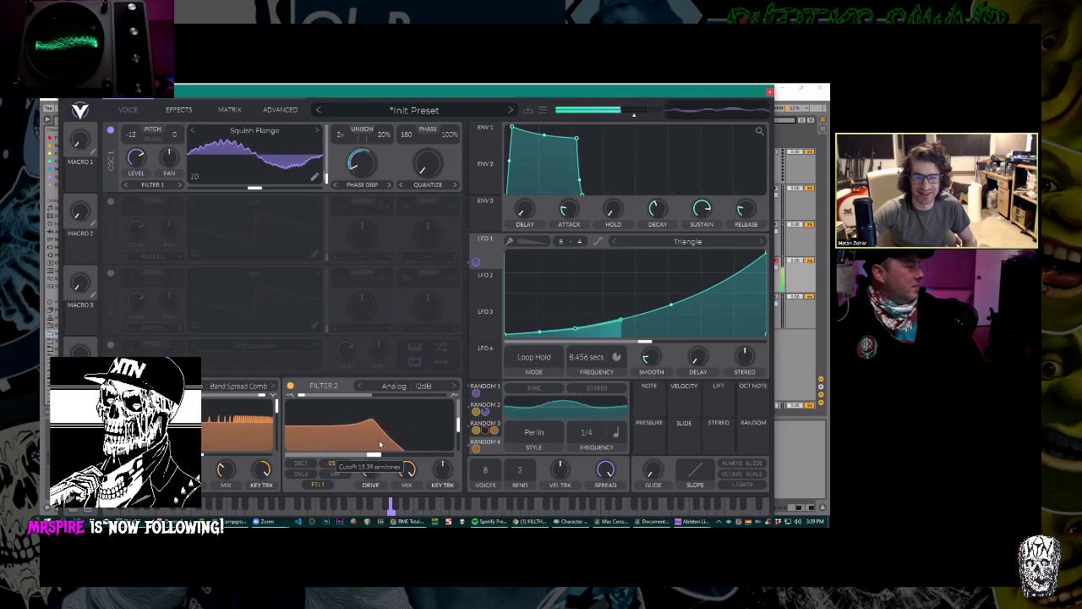
pyautogui.moveTo(393, 445); pyautogui.dragTo(372, 436)
# Move LFO 1's peak earlier in the cycle and adjust oscillator 1's Phase Disperse amount.
pyautogui.moveTo(765, 258); pyautogui.dragTo(687, 254)
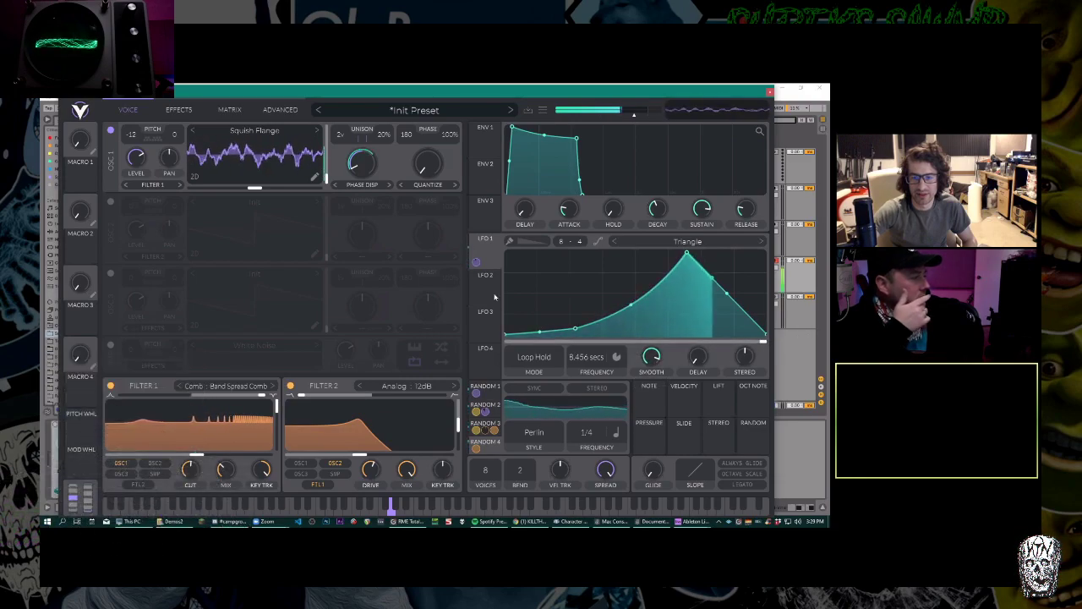
pyautogui.moveTo(387, 182); pyautogui.dragTo(360, 228)
# Lower Filter 2's cutoff and assign Random 4 to modulate it.
pyautogui.moveTo(365, 460)
pyautogui.mouseDown()
pyautogui.moveTo(418, 457)
pyautogui.moveTo(349, 457)
pyautogui.mouseUp()
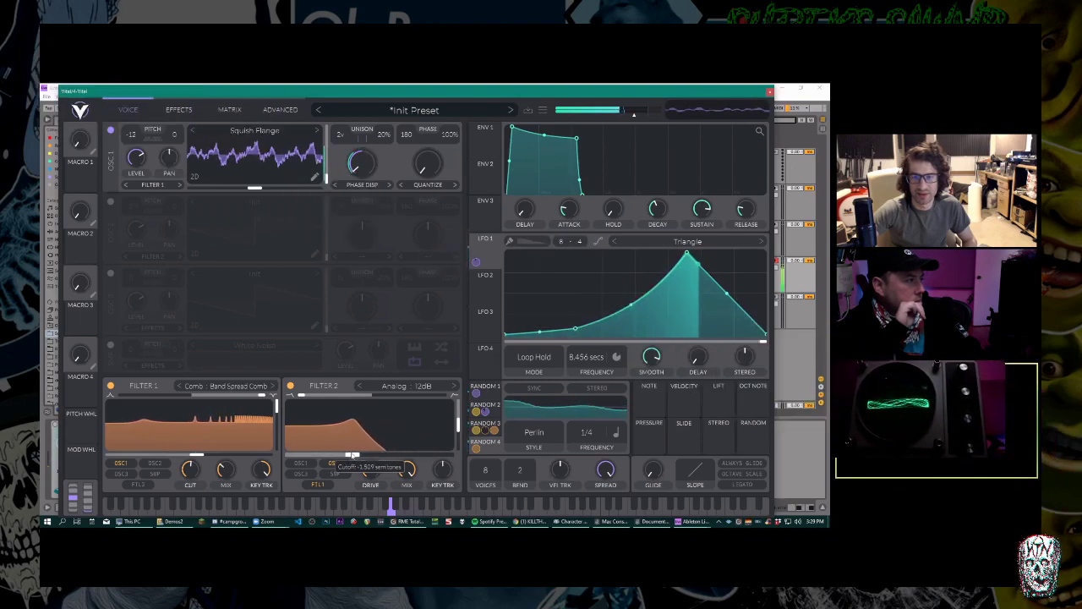
pyautogui.moveTo(490, 455); pyautogui.dragTo(369, 443)
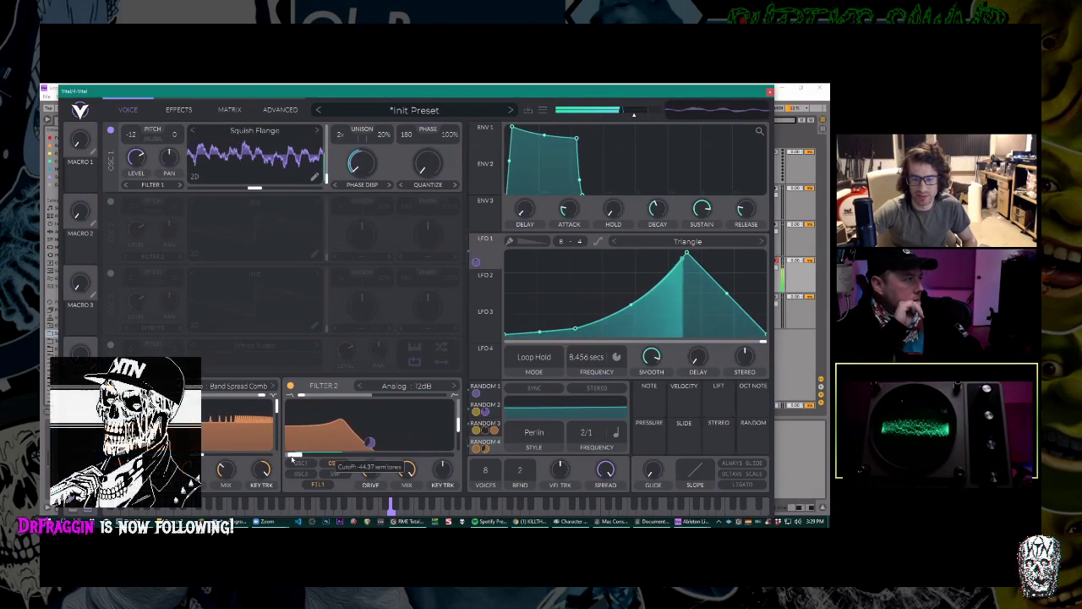
pyautogui.moveTo(369, 443); pyautogui.dragTo(370, 435)
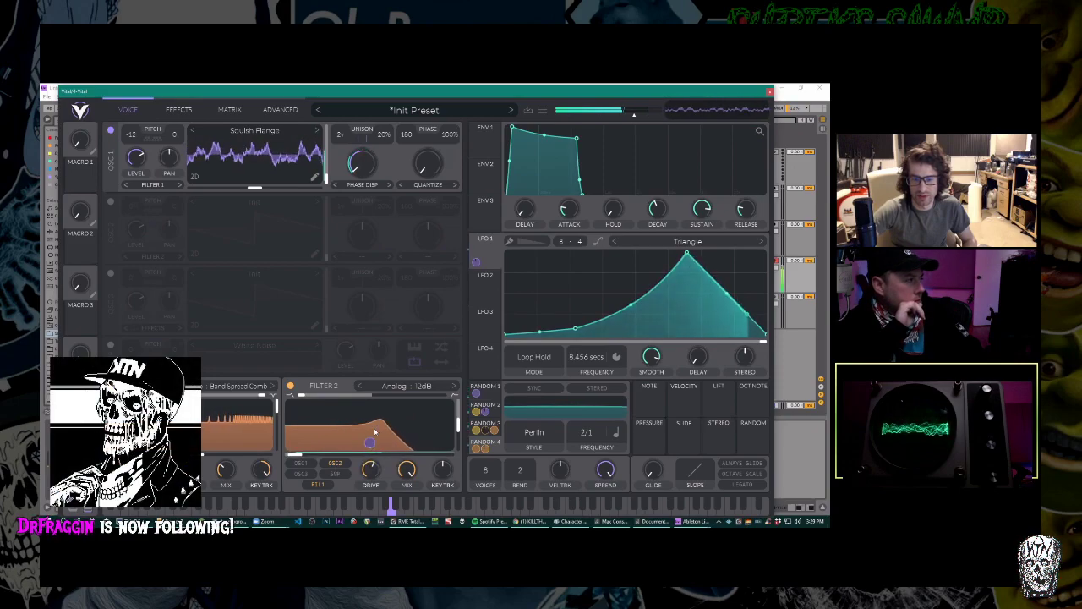
# Set Filter 2's model to Analog Notch Blend and adjust its blend.
pyautogui.click(395, 385)
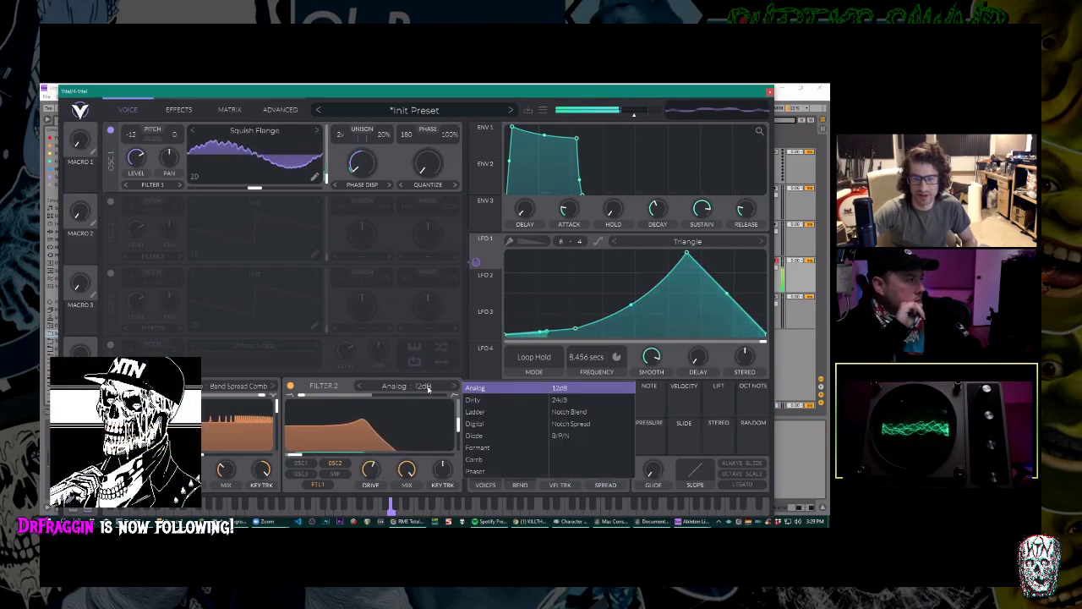
pyautogui.click(559, 403)
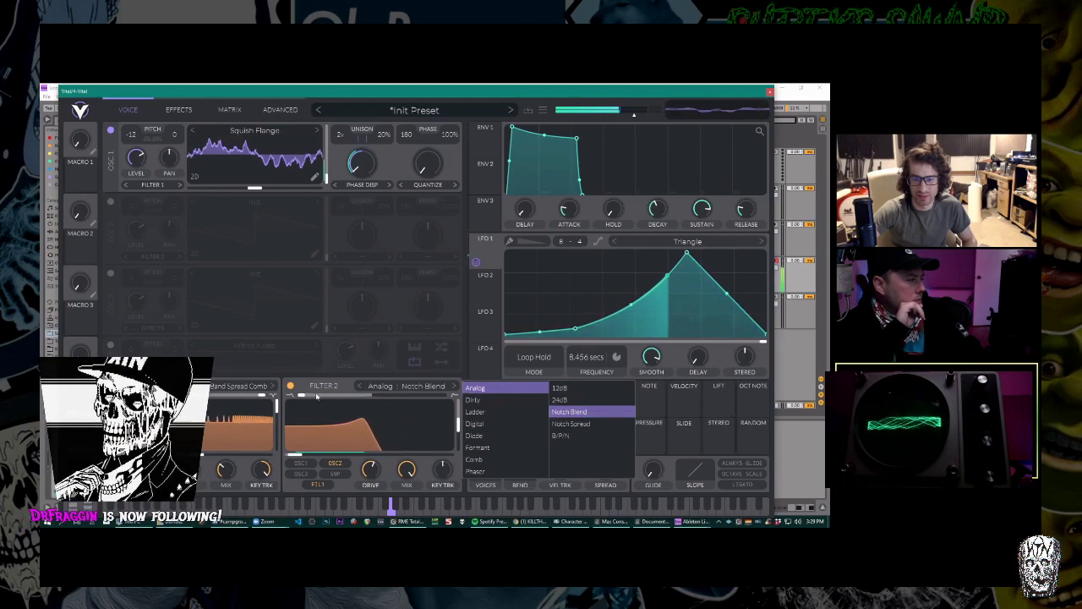
pyautogui.click(565, 412)
pyautogui.moveTo(302, 395); pyautogui.dragTo(503, 440)
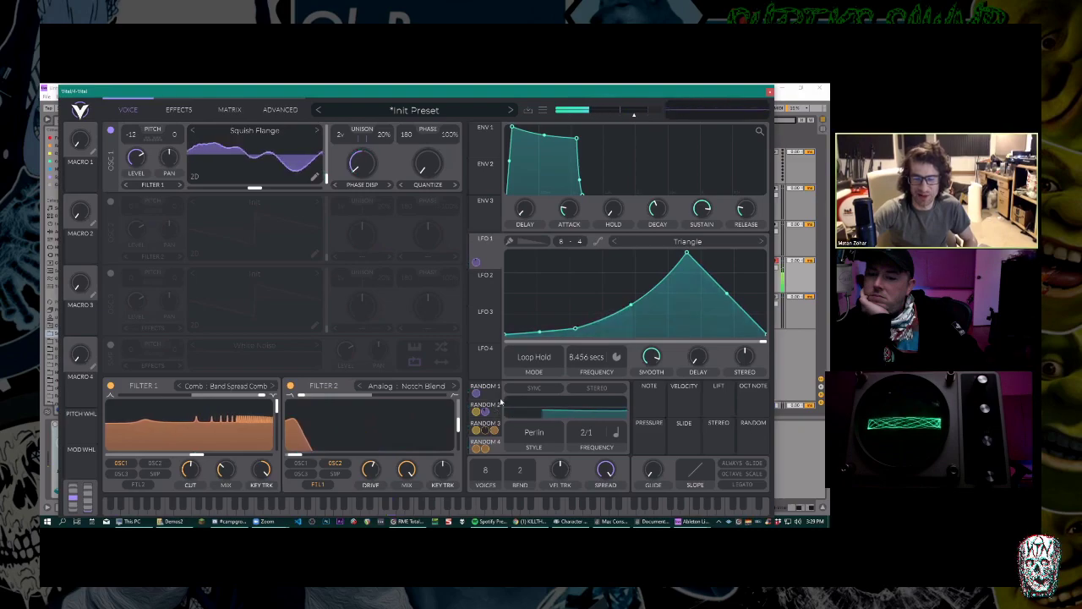
# Assign Random 1 to modulate Filter 2's blend, and adjust the filter's resonance.
pyautogui.click(487, 393)
pyautogui.moveTo(487, 393); pyautogui.dragTo(326, 396)
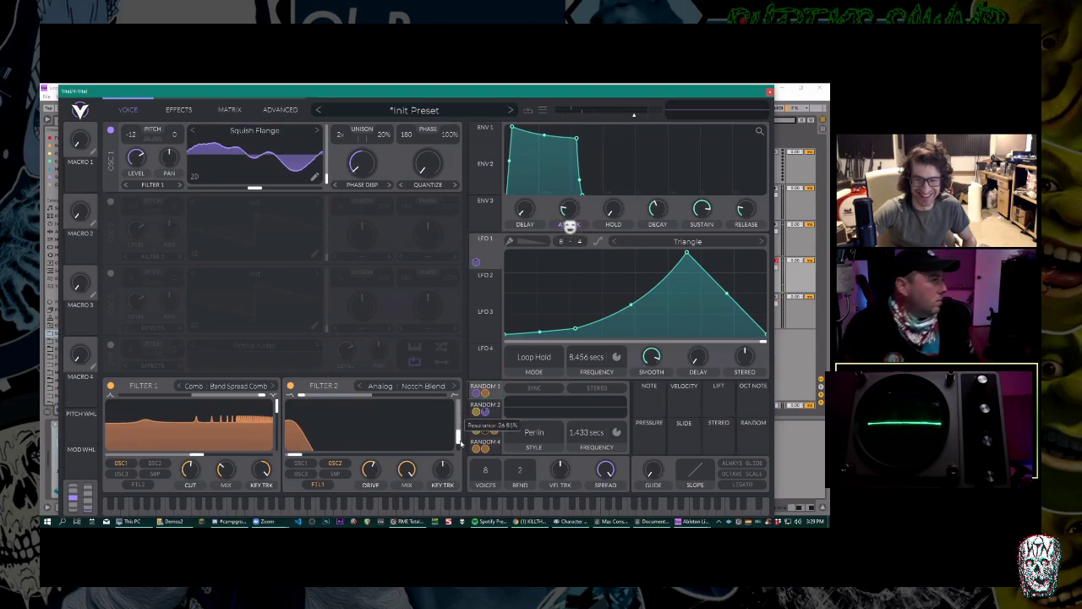
pyautogui.moveTo(462, 418)
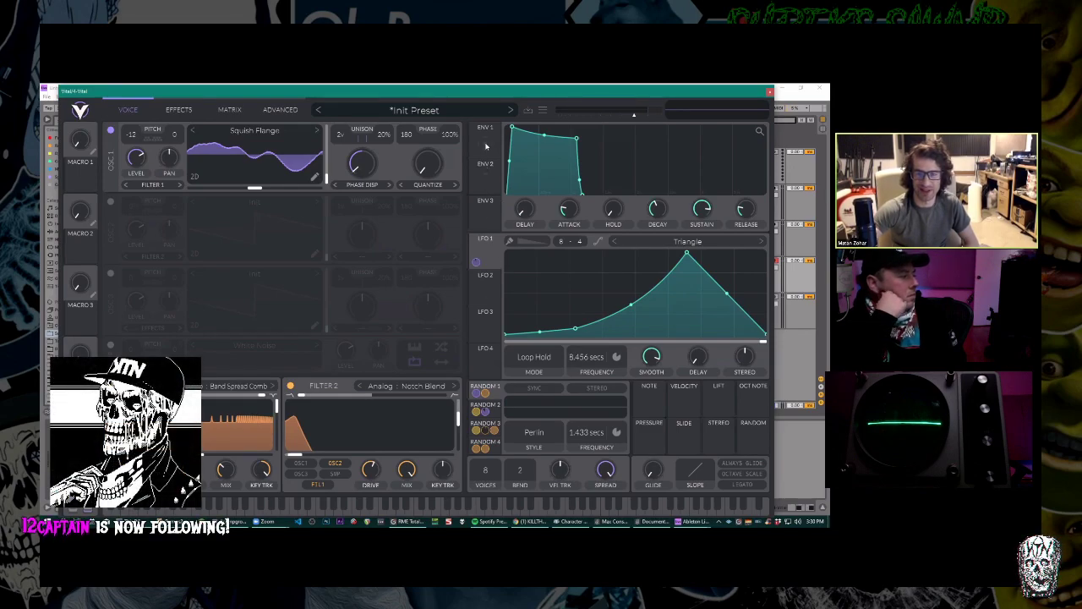
# Lengthen envelope 1's attack and shift LFO 1's peak slightly earlier.
pyautogui.moveTo(572, 217); pyautogui.dragTo(573, 220)
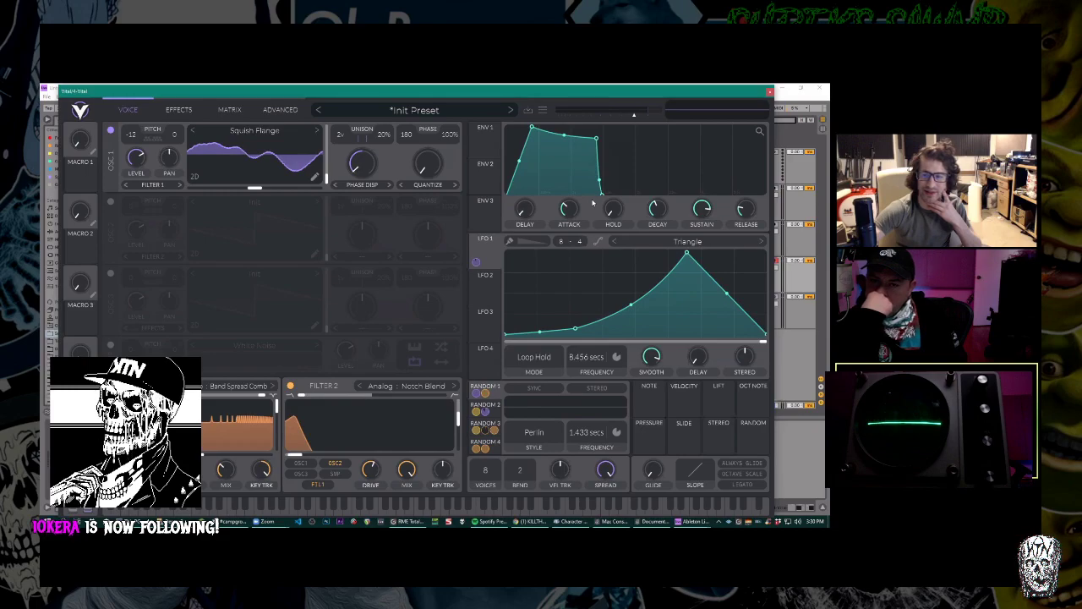
pyautogui.scroll(-1, 759, 135)
pyautogui.scroll(4, 759, 144)
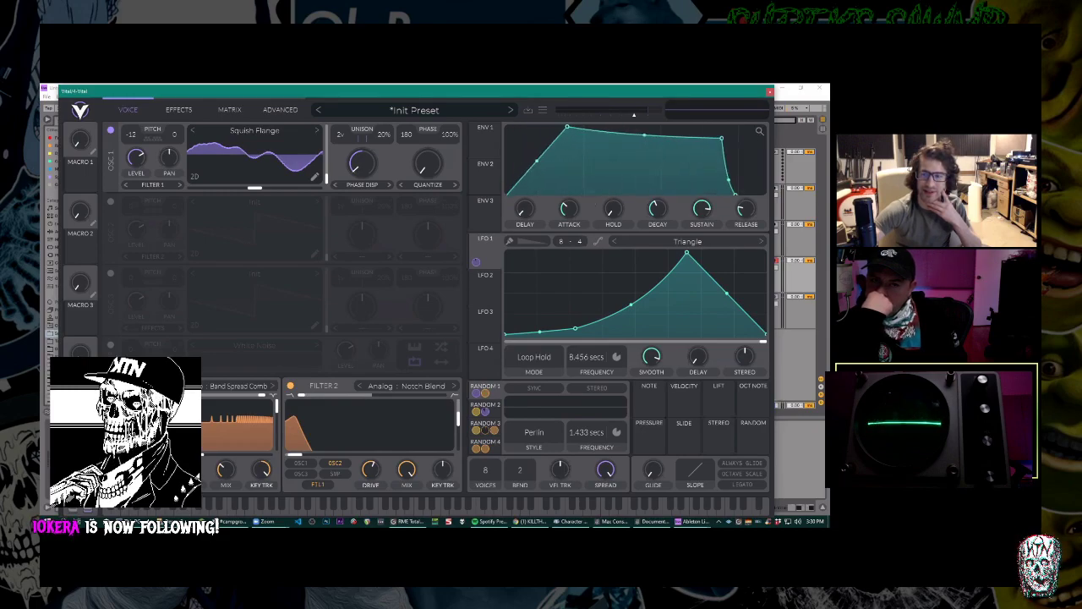
pyautogui.scroll(-4, 760, 156)
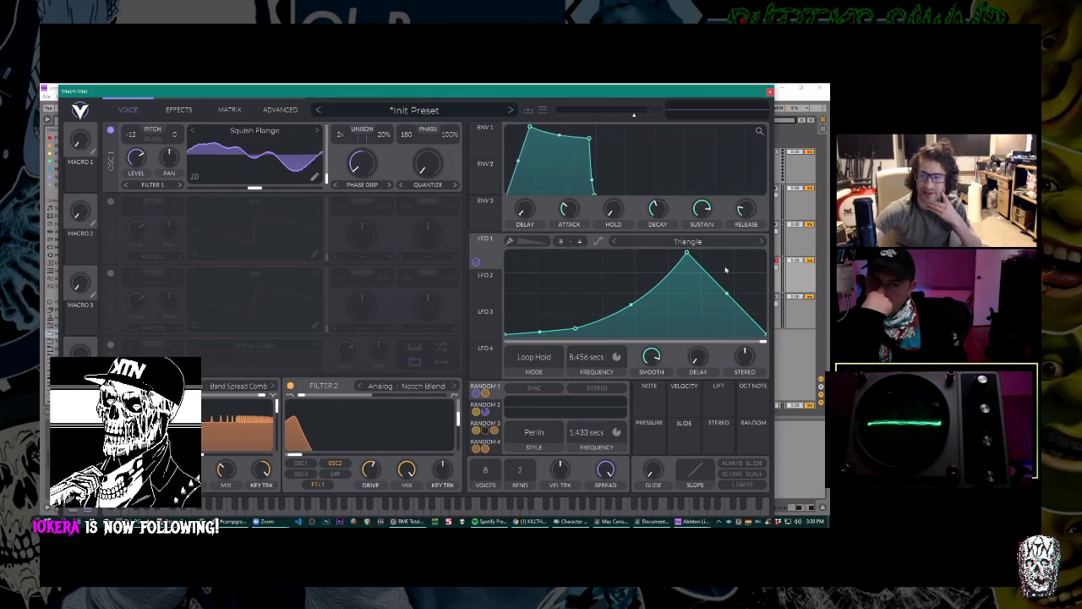
pyautogui.moveTo(685, 254)
pyautogui.mouseDown()
pyautogui.moveTo(610, 254)
pyautogui.moveTo(672, 256)
pyautogui.mouseUp()
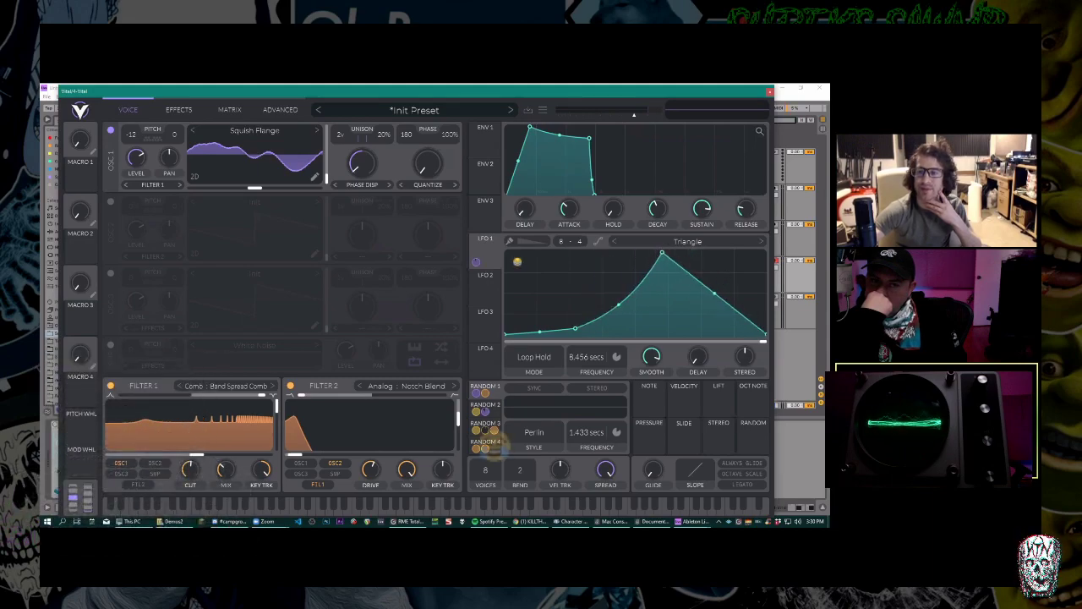
pyautogui.scroll(-3, 761, 131)
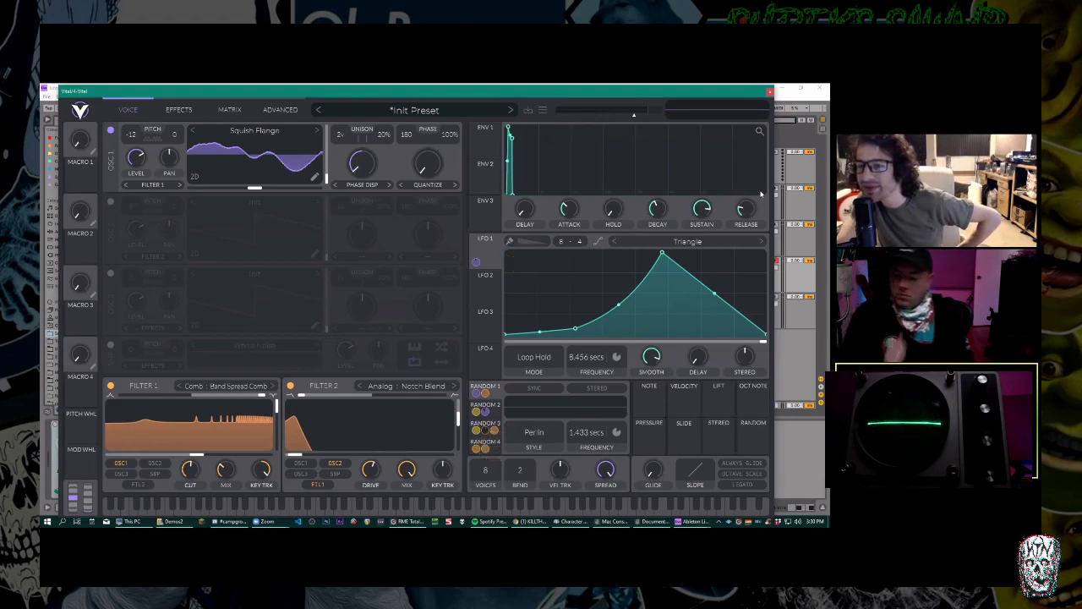
# Set envelope 1's attack and decay to 32 seconds with zero sustain, and add a little delay.
pyautogui.moveTo(508, 127); pyautogui.dragTo(634, 127)
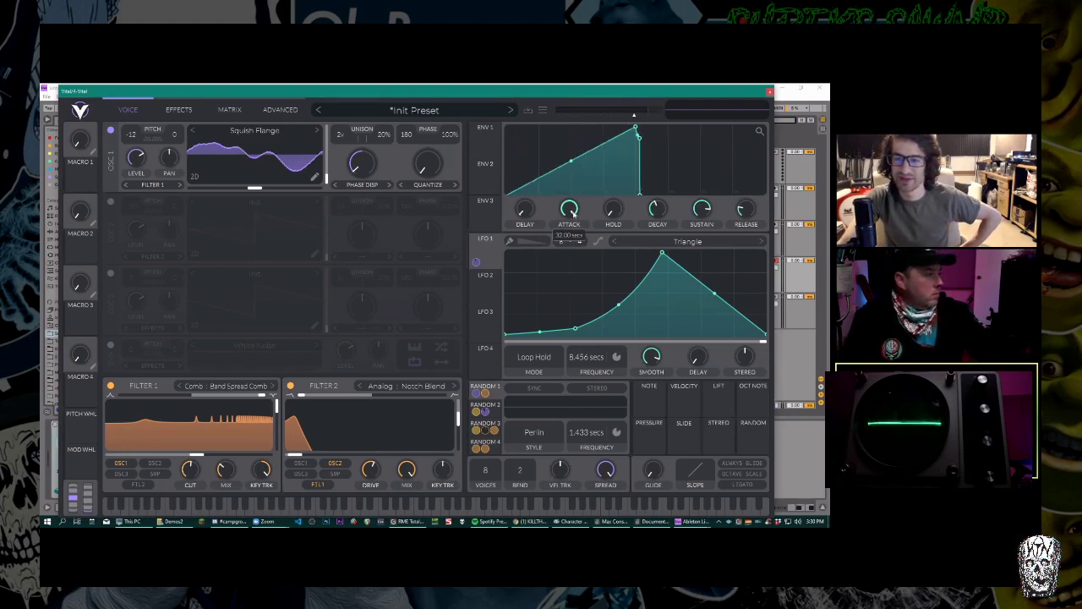
pyautogui.moveTo(665, 215); pyautogui.dragTo(681, 377)
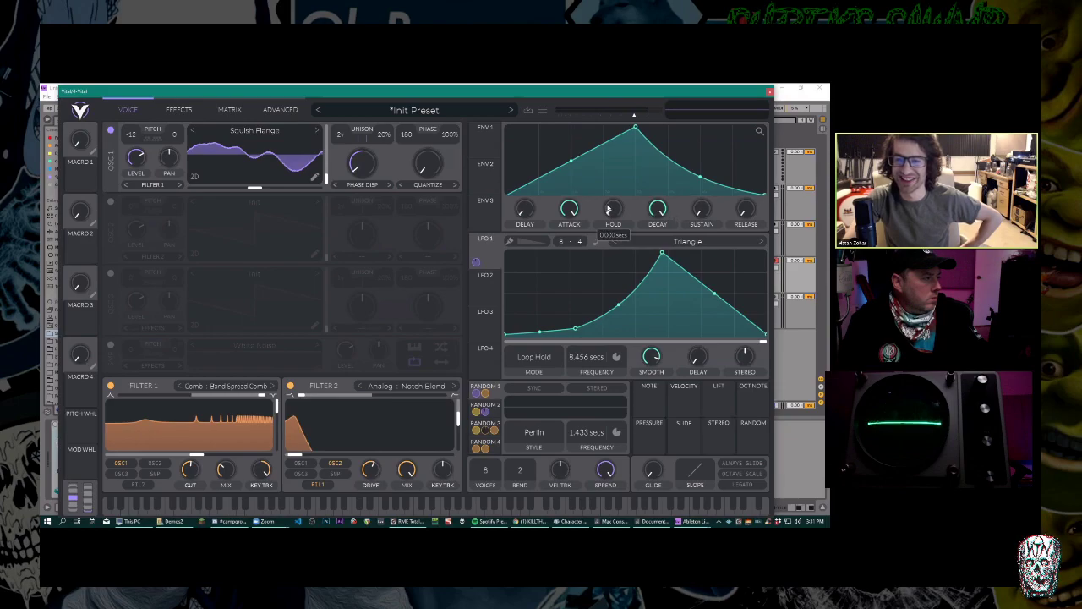
pyautogui.moveTo(612, 214); pyautogui.dragTo(621, 310)
pyautogui.moveTo(527, 183); pyautogui.dragTo(521, 216)
pyautogui.moveTo(613, 209)
pyautogui.mouseDown()
pyautogui.moveTo(613, 196)
pyautogui.moveTo(614, 211)
pyautogui.mouseUp()
# Raise envelope 1's release to its maximum and set its attack to 0 seconds.
pyautogui.moveTo(662, 213)
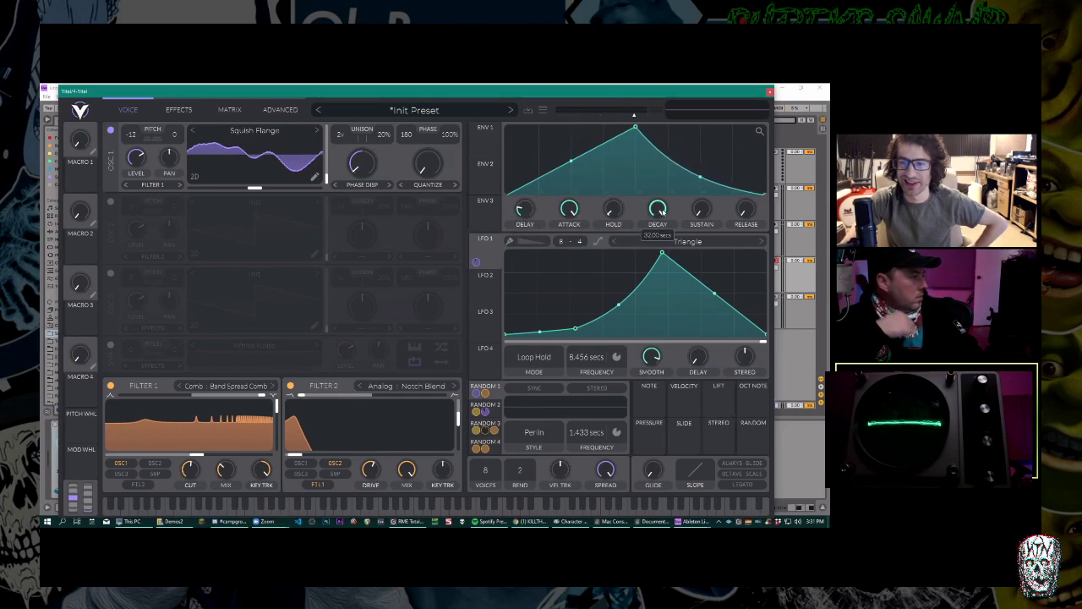
pyautogui.moveTo(699, 177); pyautogui.dragTo(712, 227)
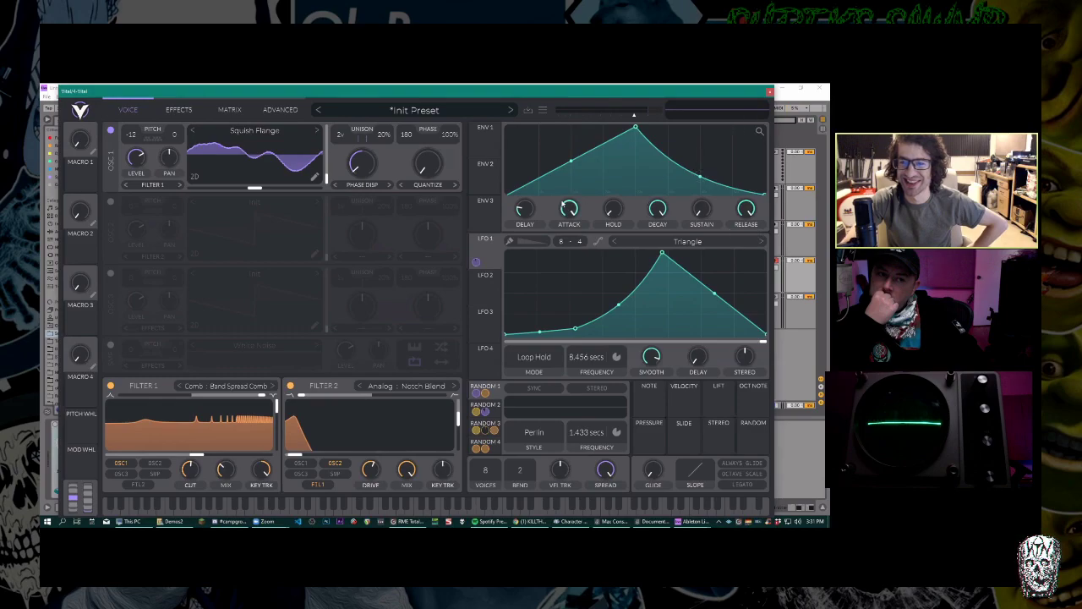
pyautogui.moveTo(572, 209)
pyautogui.moveTo(572, 201); pyautogui.dragTo(584, 314)
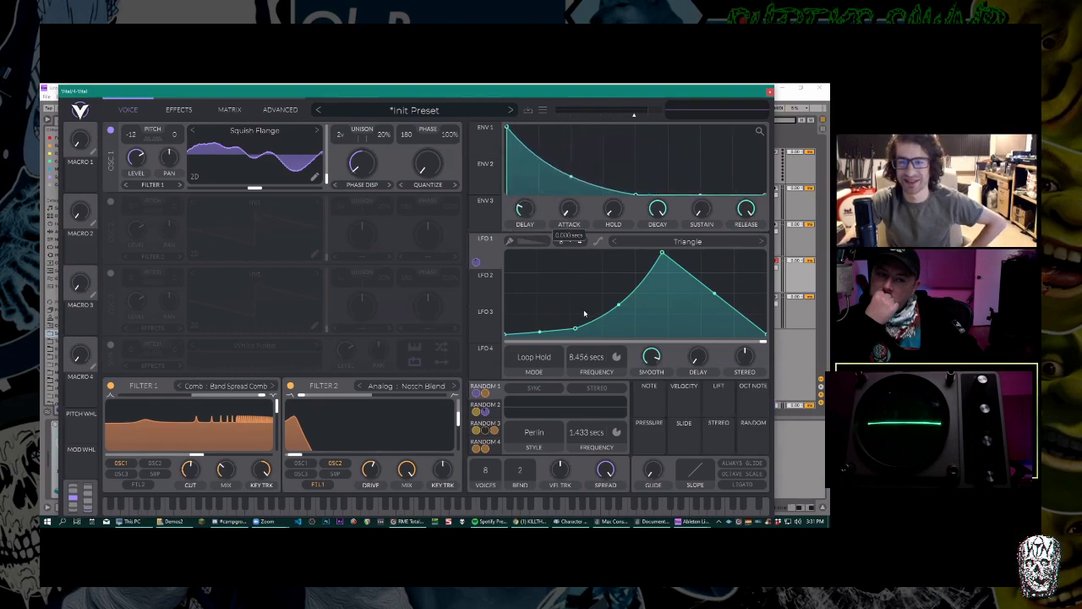
# Choose the Tri brush shape and paint triangle peaks of varying height across LFO 1.
pyautogui.click(527, 243)
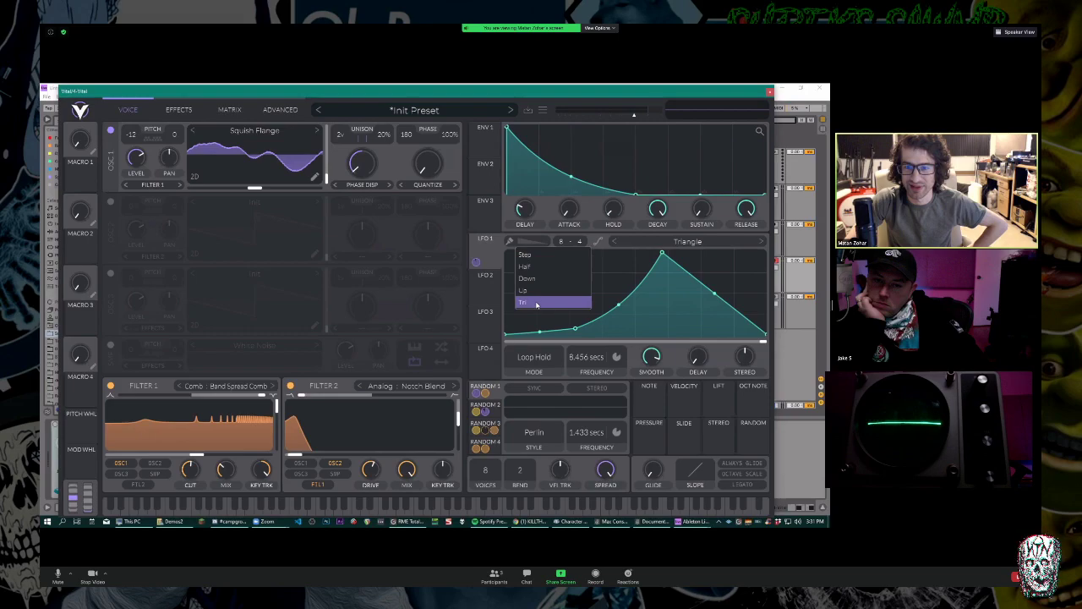
pyautogui.click(536, 303)
pyautogui.click(510, 241)
pyautogui.moveTo(519, 296)
pyautogui.mouseDown()
pyautogui.moveTo(554, 306)
pyautogui.moveTo(608, 270)
pyautogui.moveTo(689, 304)
pyautogui.moveTo(715, 279)
pyautogui.mouseUp()
# Change the brush shape and paint full-width stepped levels across LFO 1.
pyautogui.click(533, 244)
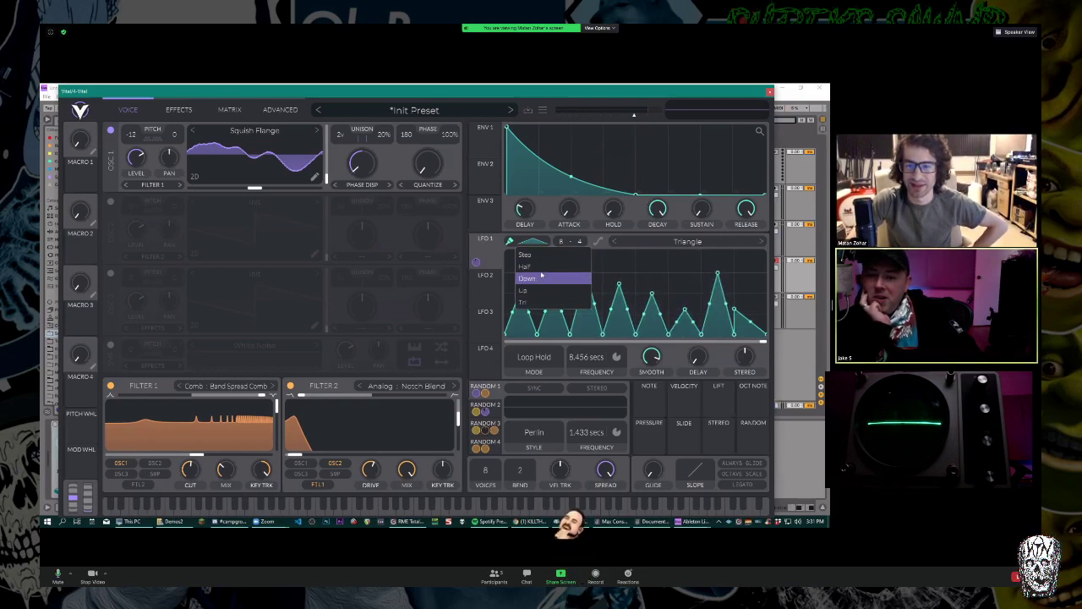
pyautogui.click(541, 278)
pyautogui.moveTo(520, 269)
pyautogui.mouseDown()
pyautogui.moveTo(552, 290)
pyautogui.moveTo(618, 270)
pyautogui.moveTo(650, 308)
pyautogui.moveTo(681, 285)
pyautogui.moveTo(717, 282)
pyautogui.moveTo(736, 314)
pyautogui.moveTo(752, 312)
pyautogui.mouseUp()
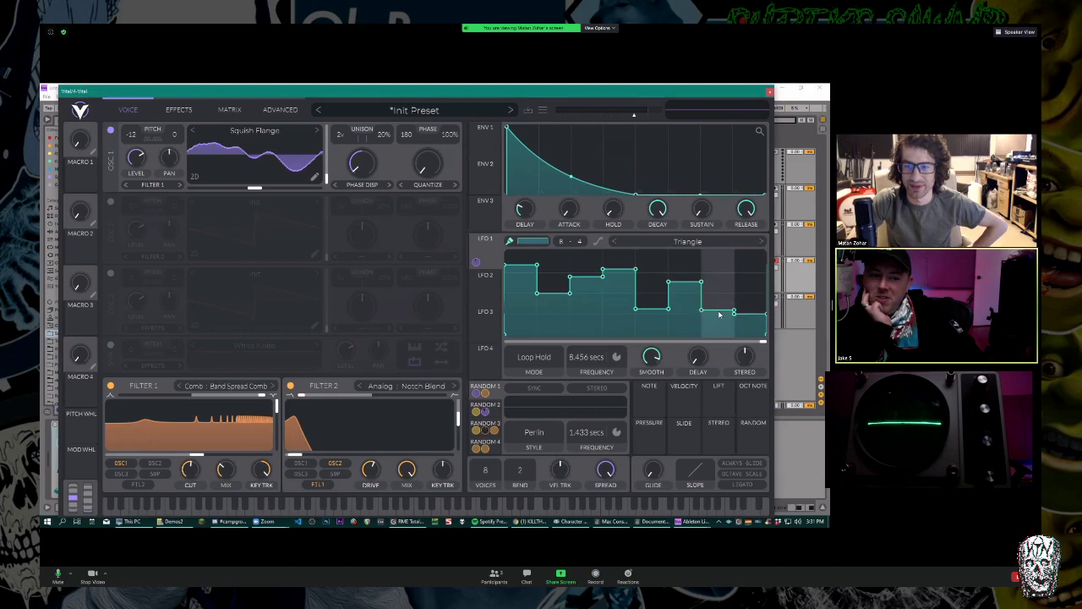
# Paint Up ramps over LFO 1's first three divisions and try bending the first ramp's curve.
pyautogui.click(533, 241)
pyautogui.click(541, 291)
pyautogui.moveTo(520, 300)
pyautogui.mouseDown()
pyautogui.moveTo(583, 288)
pyautogui.moveTo(536, 256)
pyautogui.mouseUp()
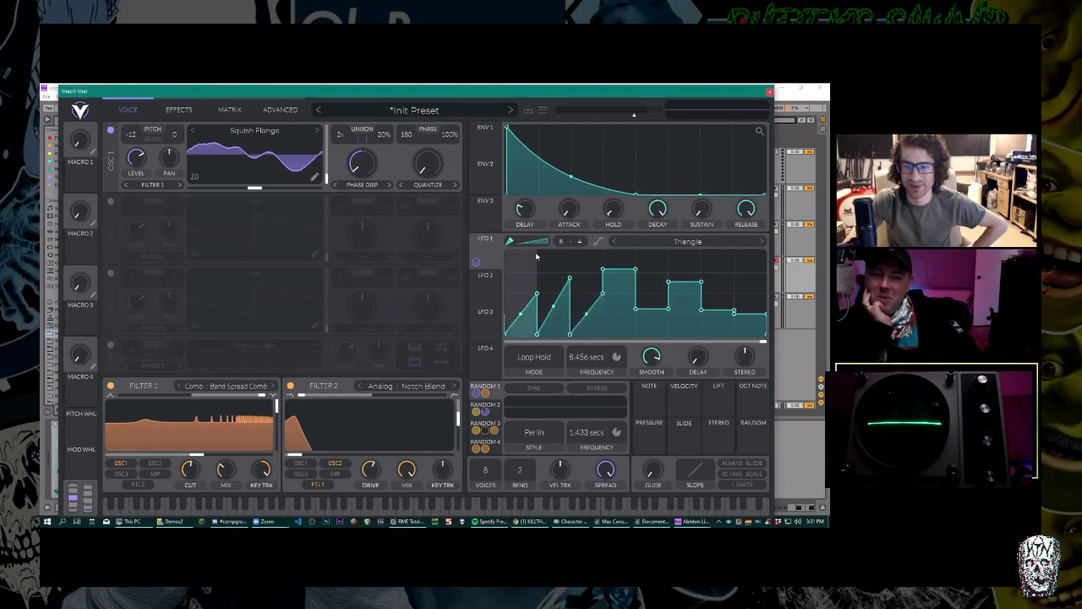
pyautogui.moveTo(521, 316); pyautogui.dragTo(521, 296)
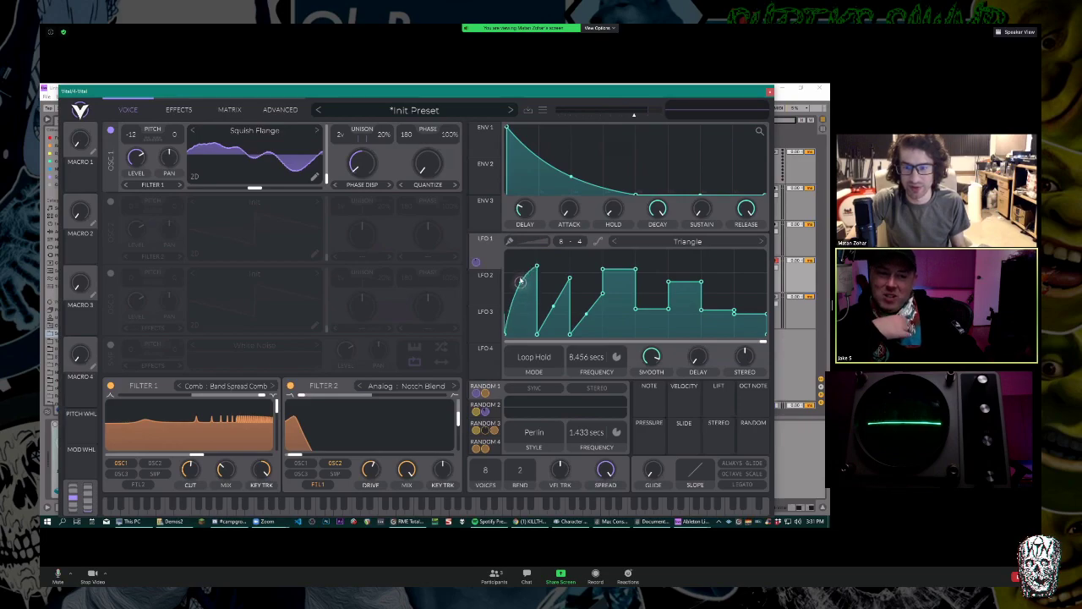
pyautogui.moveTo(521, 292); pyautogui.dragTo(521, 287)
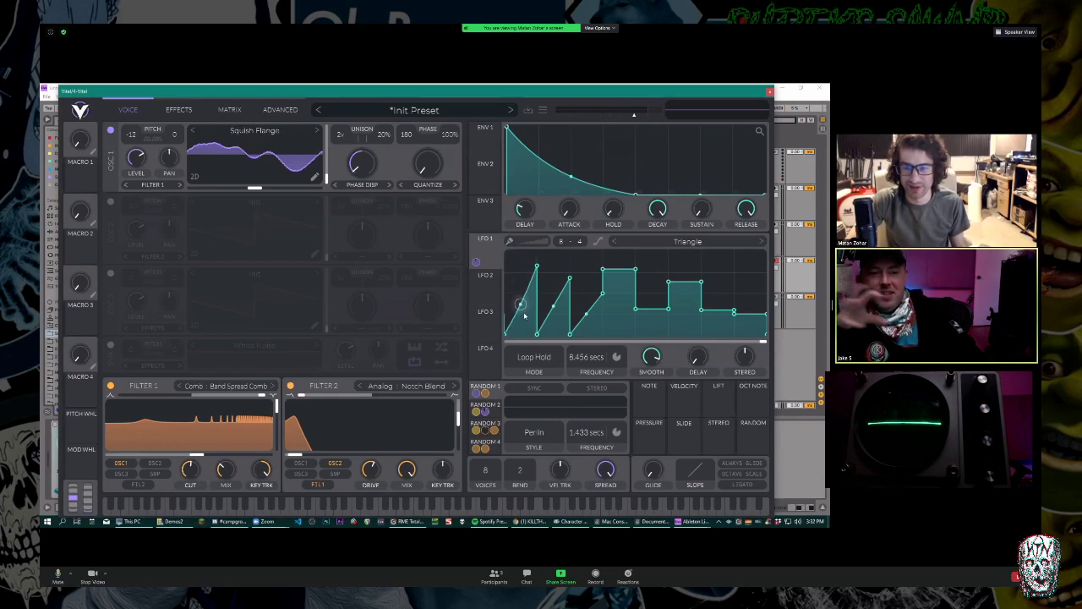
# Choose the Half brush shape and paint half-width pulses of varying height across LFO 1.
pyautogui.click(532, 240)
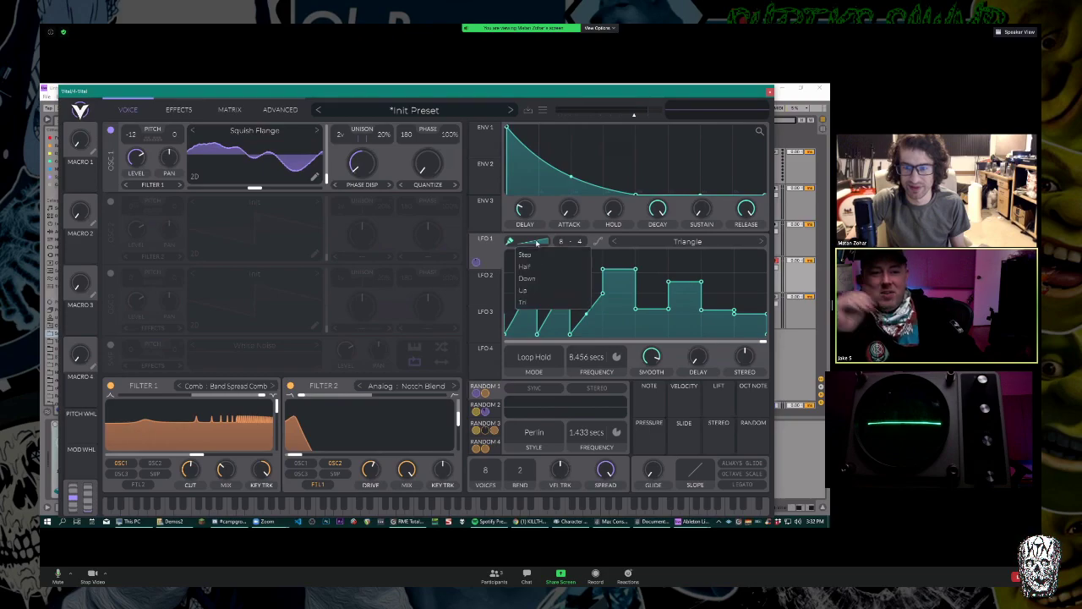
pyautogui.click(535, 289)
pyautogui.moveTo(578, 288)
pyautogui.mouseDown()
pyautogui.moveTo(623, 321)
pyautogui.moveTo(646, 268)
pyautogui.moveTo(683, 292)
pyautogui.moveTo(742, 279)
pyautogui.mouseUp()
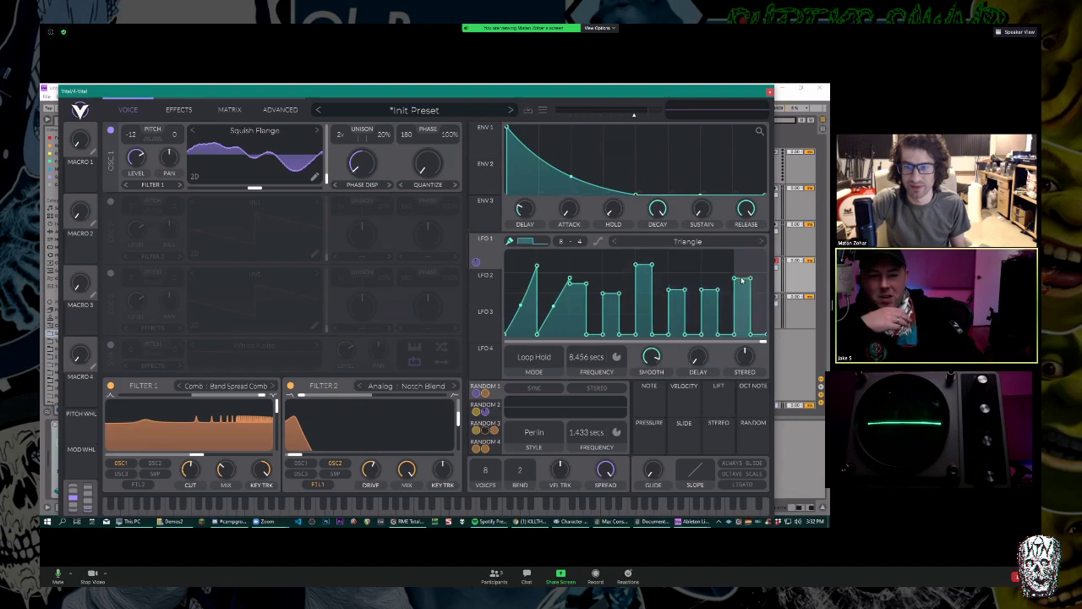
pyautogui.moveTo(570, 283)
pyautogui.mouseDown()
pyautogui.moveTo(520, 275)
pyautogui.moveTo(516, 284)
pyautogui.moveTo(530, 288)
pyautogui.mouseUp()
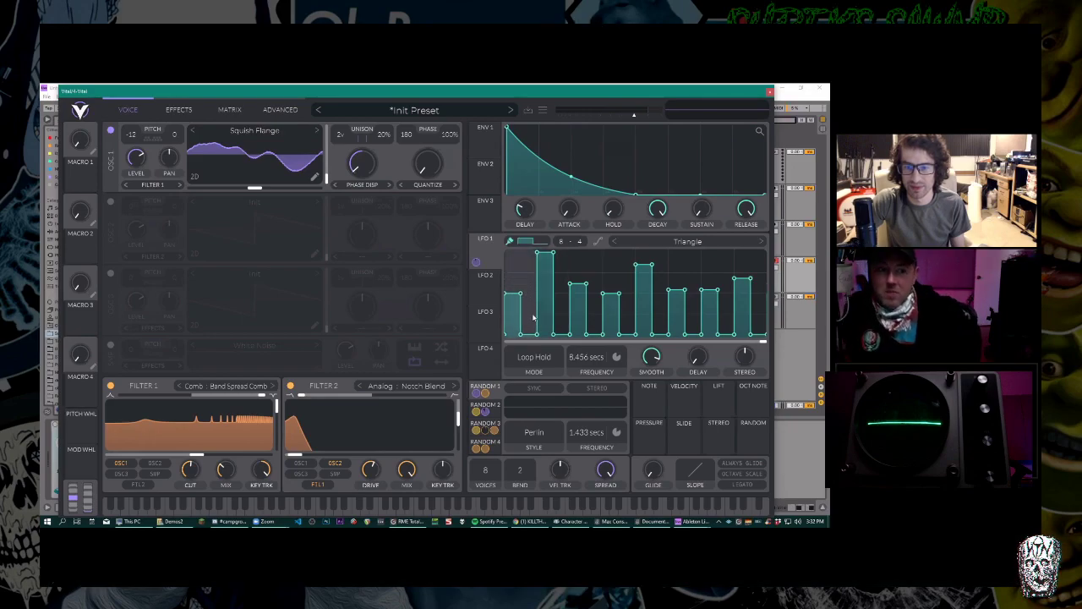
# Raise LFO 1's first pulse and move the points of the first three pulses to slope their falling edges.
pyautogui.moveTo(532, 318)
pyautogui.mouseDown()
pyautogui.moveTo(527, 335)
pyautogui.moveTo(524, 278)
pyautogui.mouseUp()
pyautogui.moveTo(521, 334); pyautogui.dragTo(521, 345)
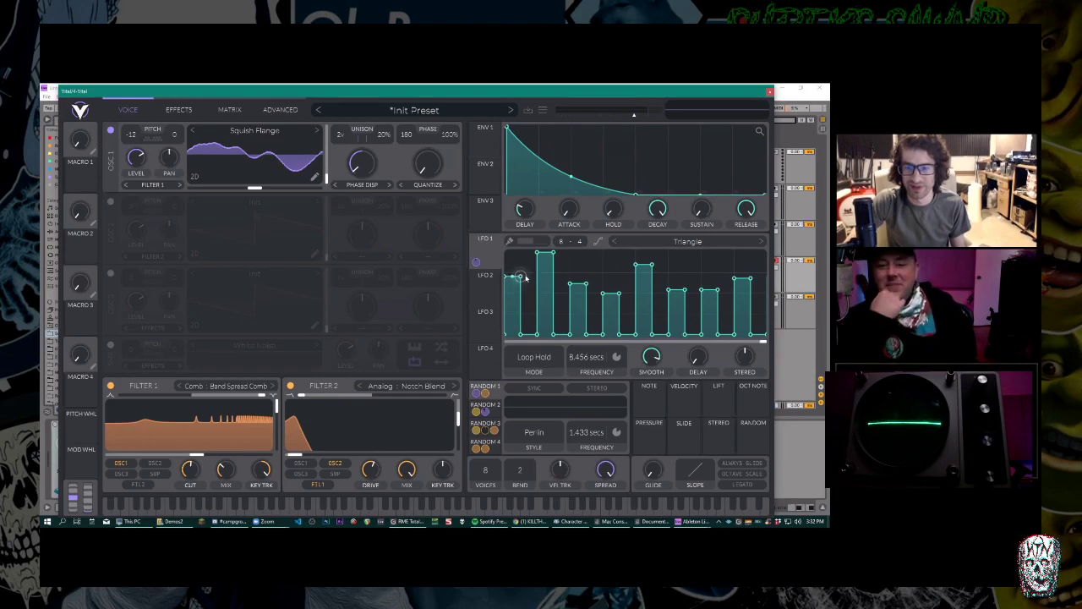
pyautogui.moveTo(521, 336); pyautogui.dragTo(535, 291)
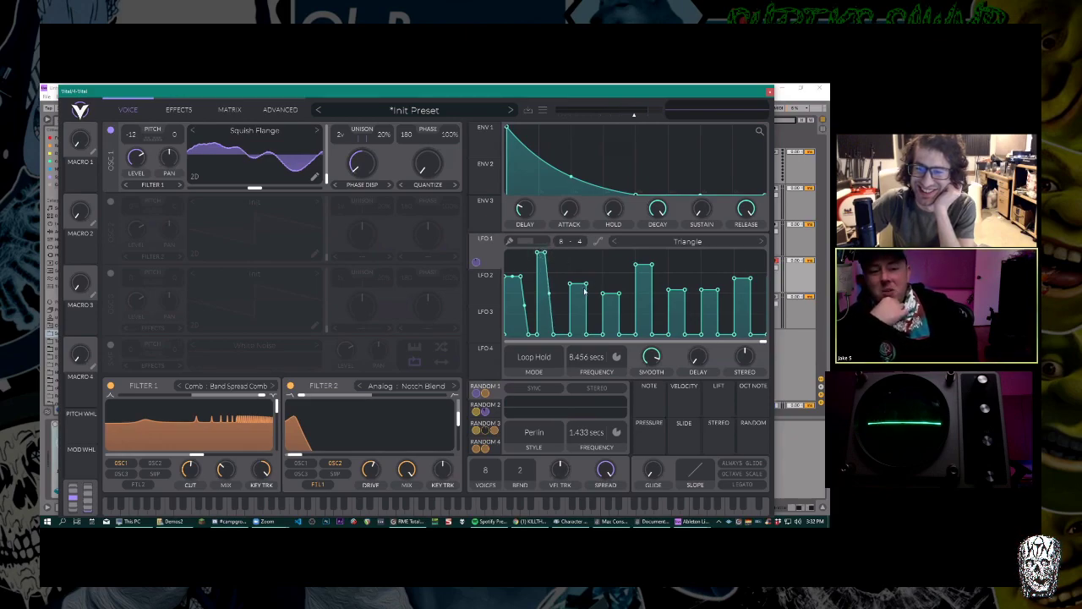
pyautogui.moveTo(585, 287)
pyautogui.mouseDown()
pyautogui.moveTo(573, 284)
pyautogui.moveTo(583, 285)
pyautogui.mouseUp()
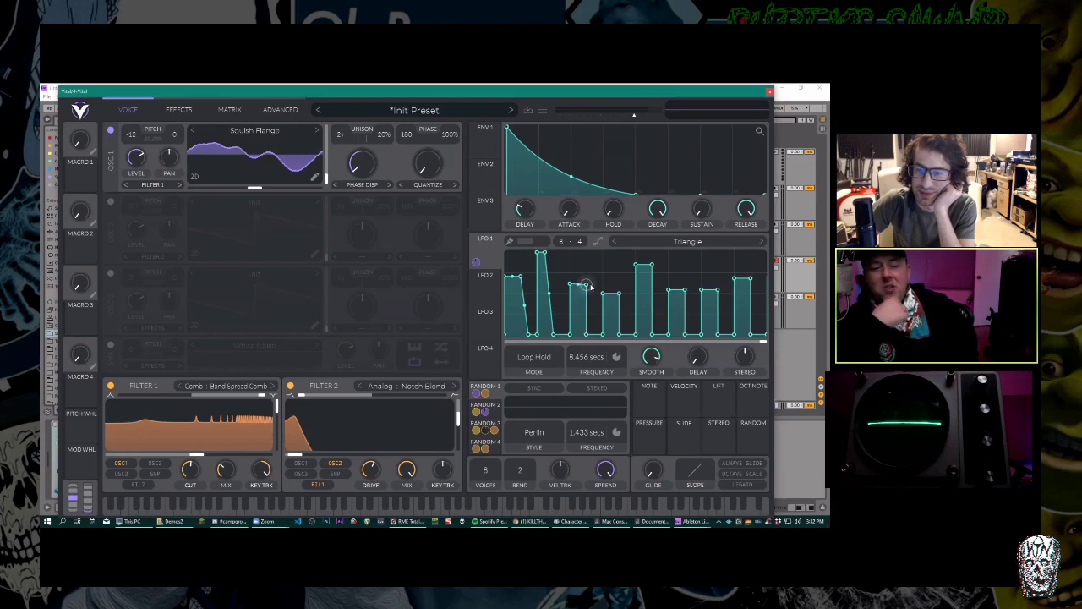
pyautogui.moveTo(573, 285); pyautogui.dragTo(575, 285)
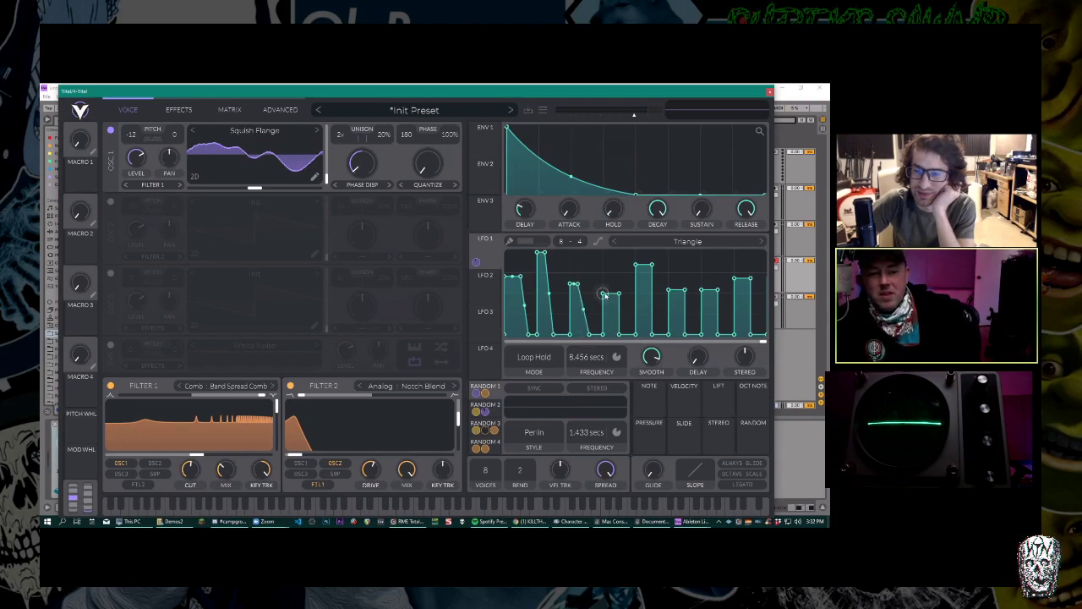
# Slope the fourth and fifth pulses of LFO 1 and assign LFO 1 to Filter 2's cutoff.
pyautogui.moveTo(601, 287); pyautogui.dragTo(616, 314)
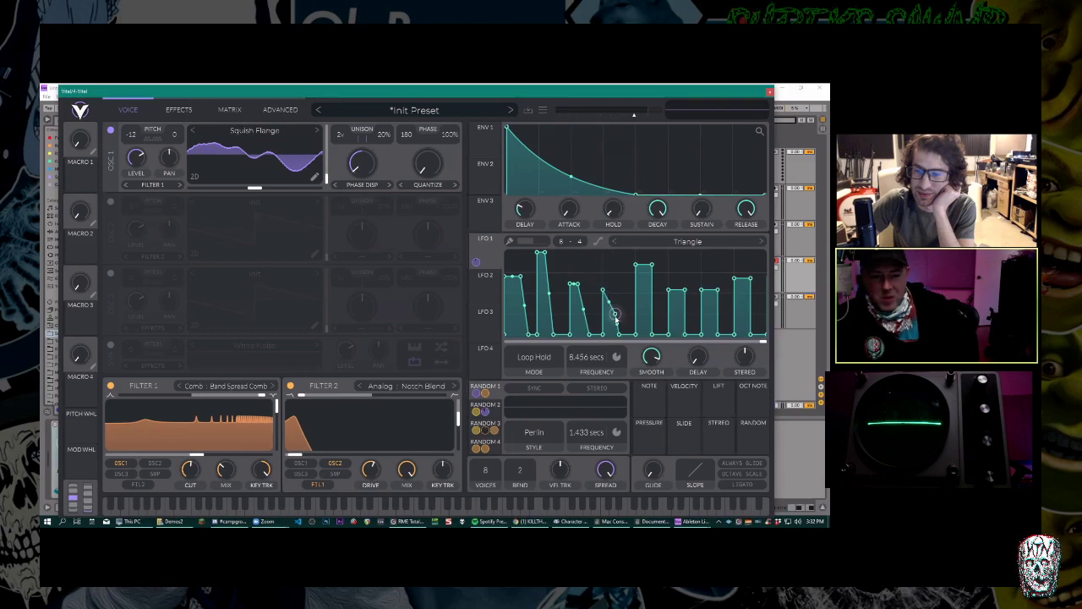
pyautogui.moveTo(637, 265); pyautogui.dragTo(635, 297)
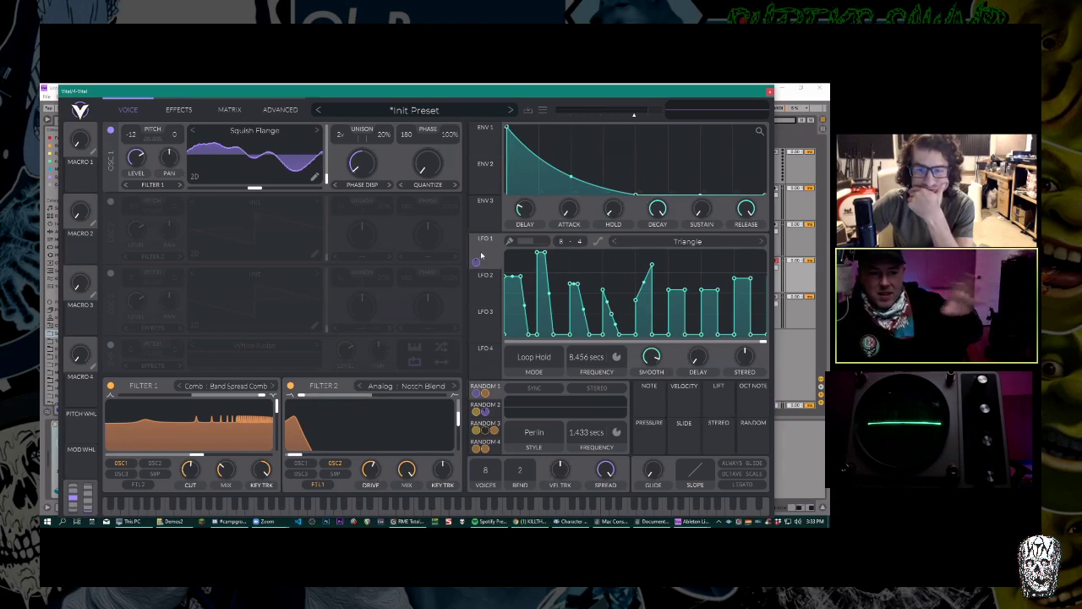
pyautogui.moveTo(476, 261); pyautogui.dragTo(346, 457)
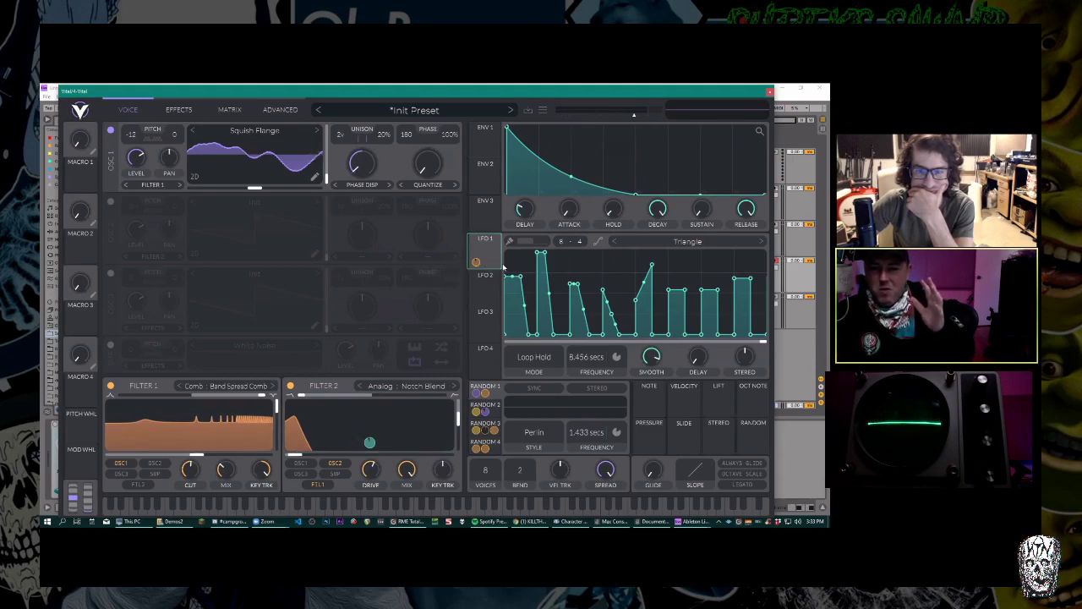
# Shift OSC 1's wavetable position slightly and sync LFO 1's frequency to the tempo at 1/2.
pyautogui.moveTo(327, 175); pyautogui.dragTo(326, 174)
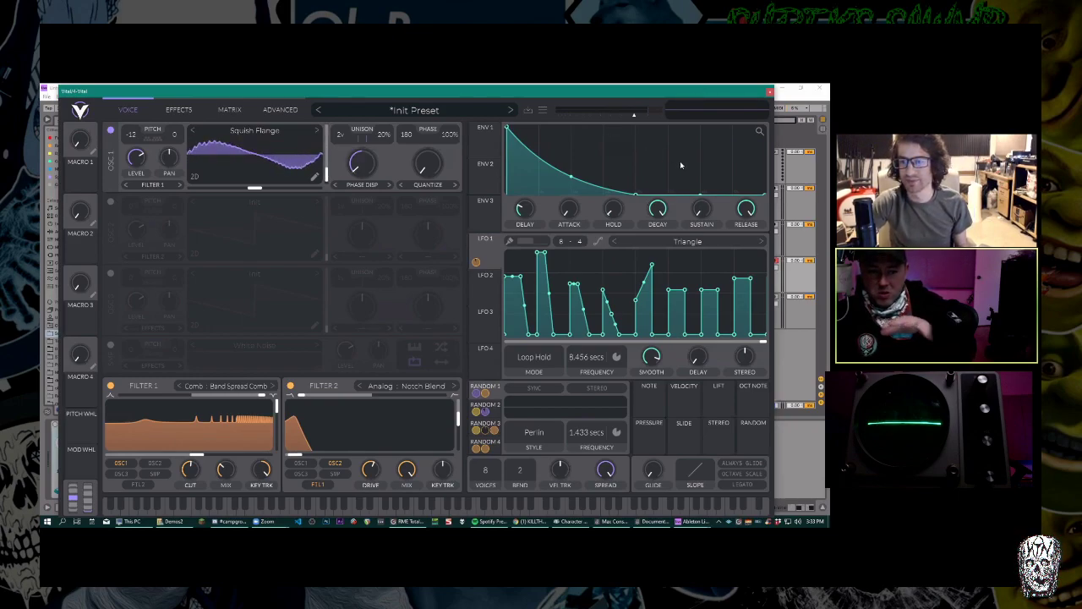
pyautogui.moveTo(667, 91); pyautogui.dragTo(573, 126)
pyautogui.moveTo(748, 267); pyautogui.dragTo(748, 270)
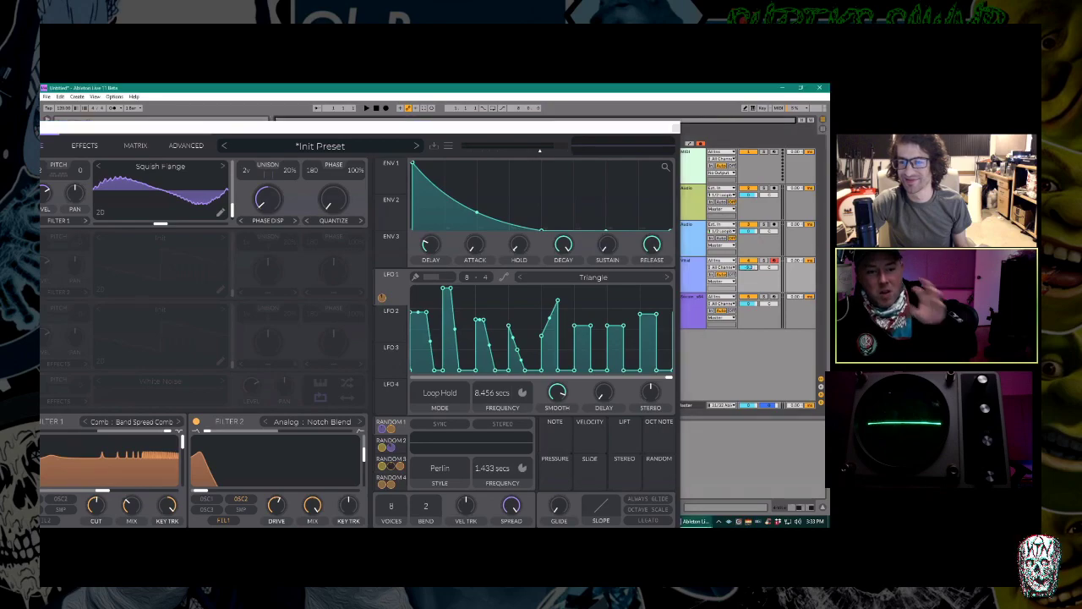
pyautogui.moveTo(477, 129); pyautogui.dragTo(614, 86)
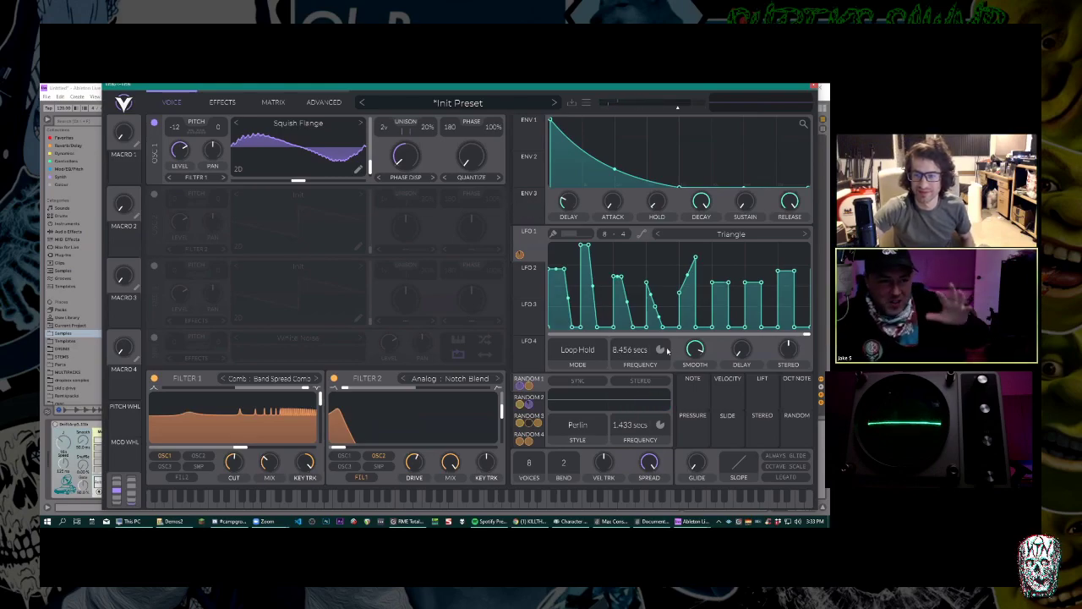
pyautogui.click(664, 350)
pyautogui.click(674, 381)
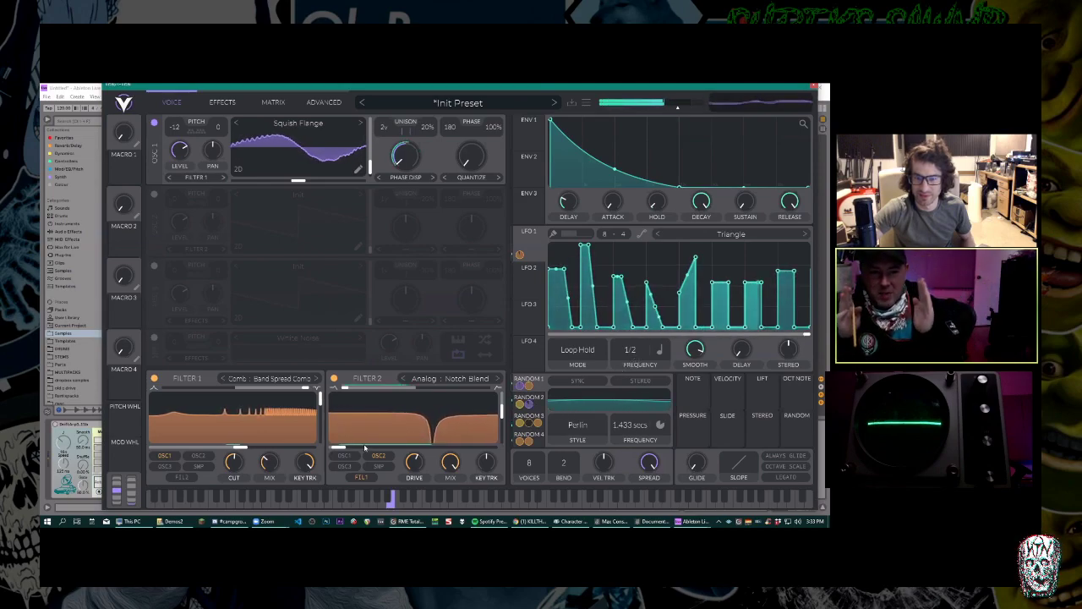
# Set Filter 2 to Analog 24dB and rework its cutoff modulation by removing Random 4 and adjusting LFO 1's amount.
pyautogui.click(449, 380)
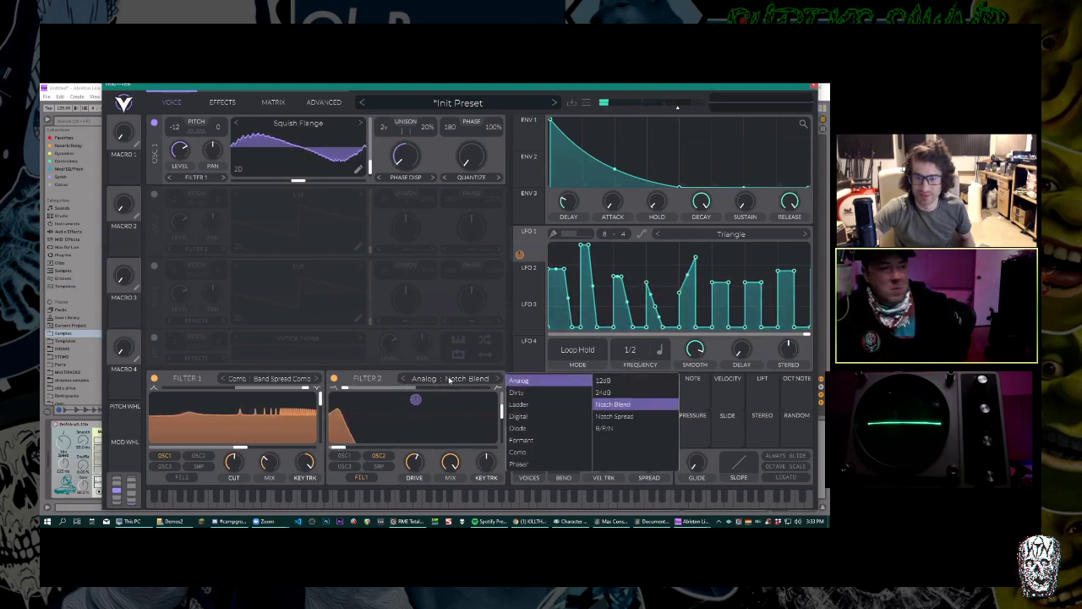
pyautogui.scroll(1, 464, 386)
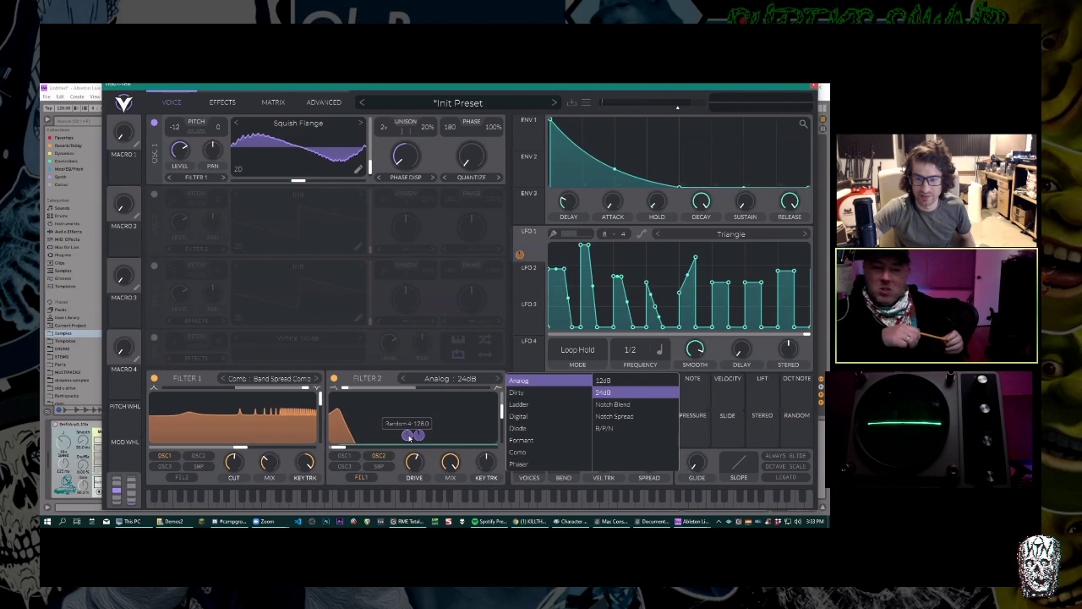
pyautogui.click(410, 436)
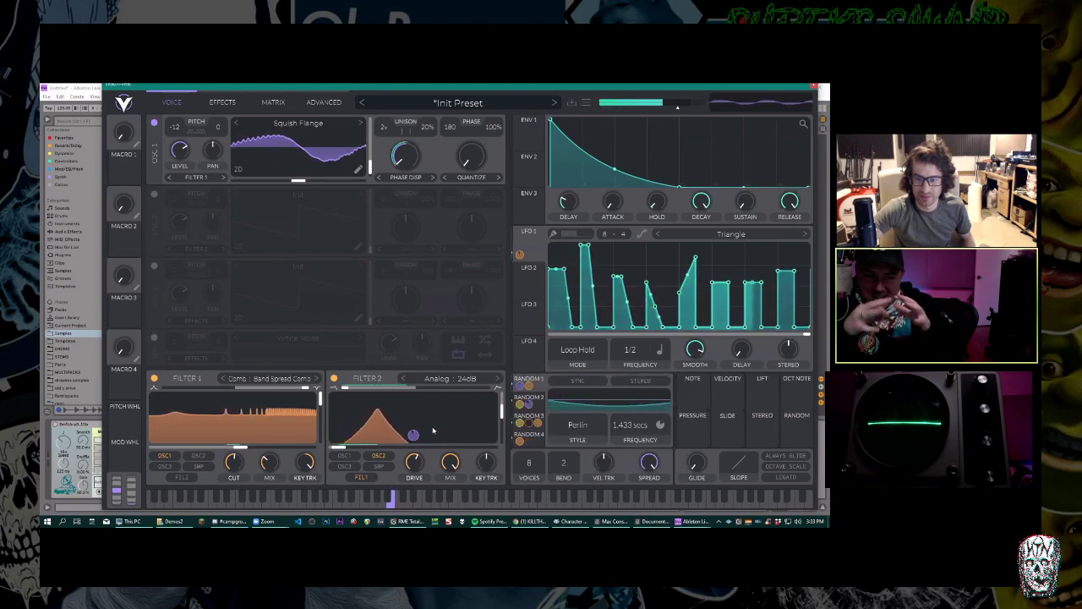
pyautogui.moveTo(415, 435); pyautogui.dragTo(415, 399)
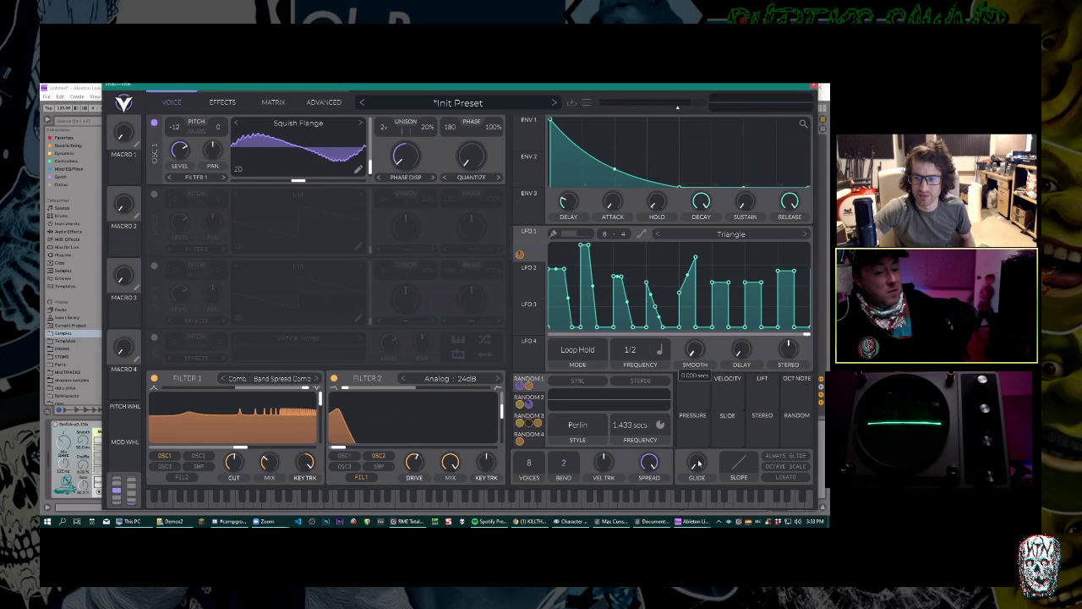
# Vary LFO 1's Smooth time between very short and long values, finishing on a high setting.
pyautogui.moveTo(699, 354); pyautogui.dragTo(699, 341)
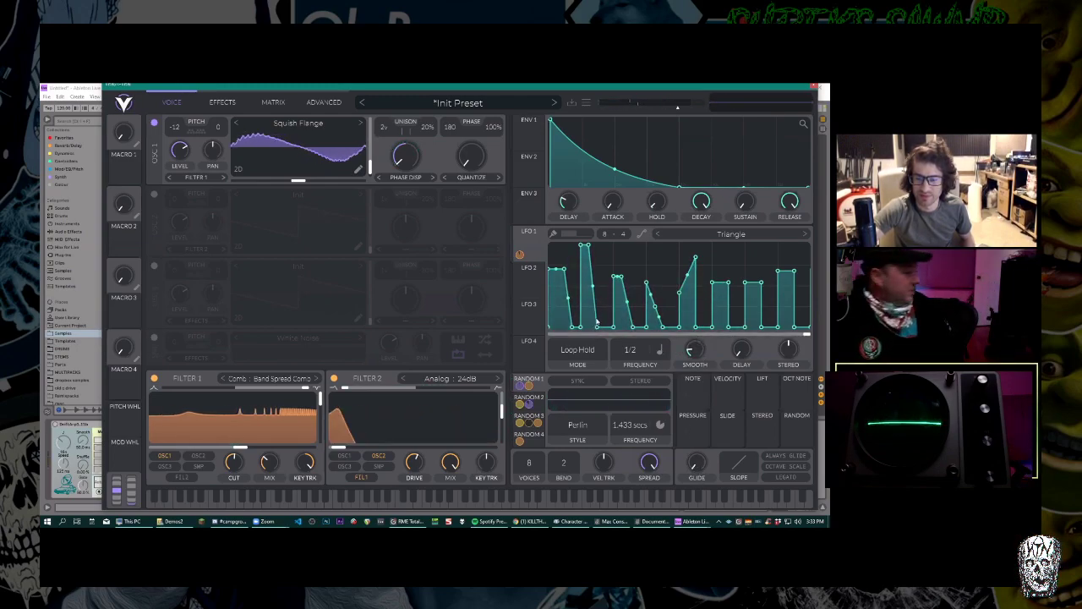
pyautogui.moveTo(703, 361)
pyautogui.mouseDown()
pyautogui.moveTo(697, 329)
pyautogui.moveTo(689, 352)
pyautogui.moveTo(688, 286)
pyautogui.moveTo(695, 353)
pyautogui.mouseUp()
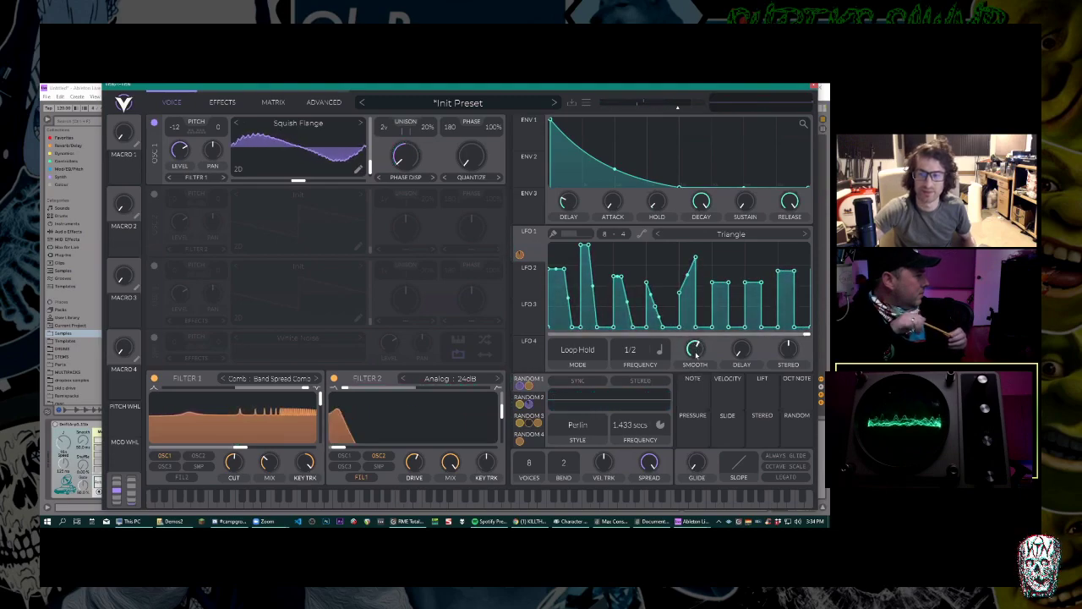
pyautogui.moveTo(695, 354)
pyautogui.mouseDown()
pyautogui.moveTo(700, 335)
pyautogui.moveTo(699, 374)
pyautogui.mouseUp()
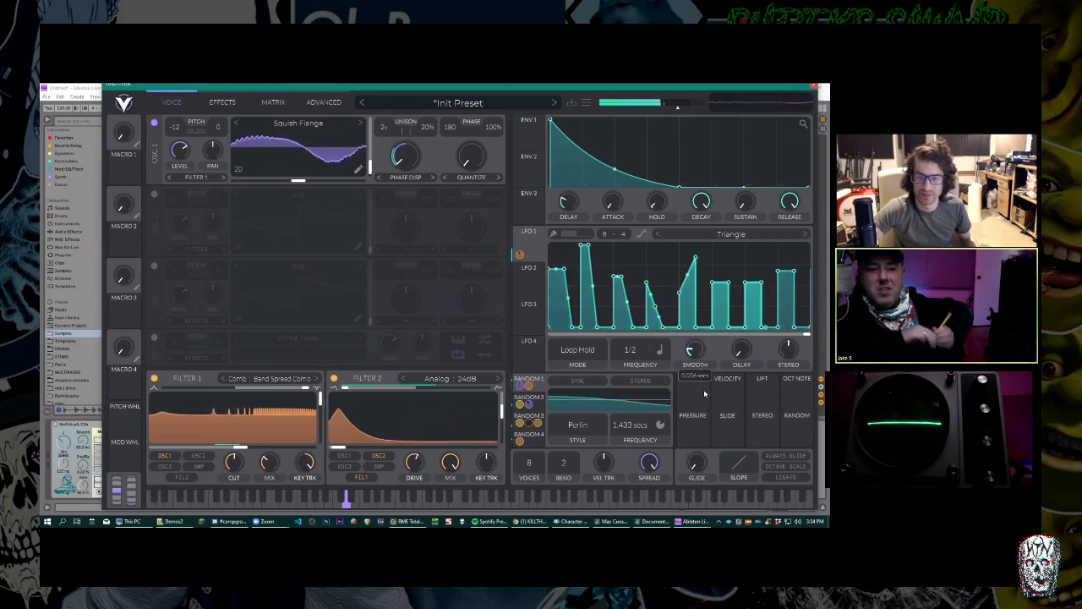
pyautogui.moveTo(706, 370); pyautogui.dragTo(707, 320)
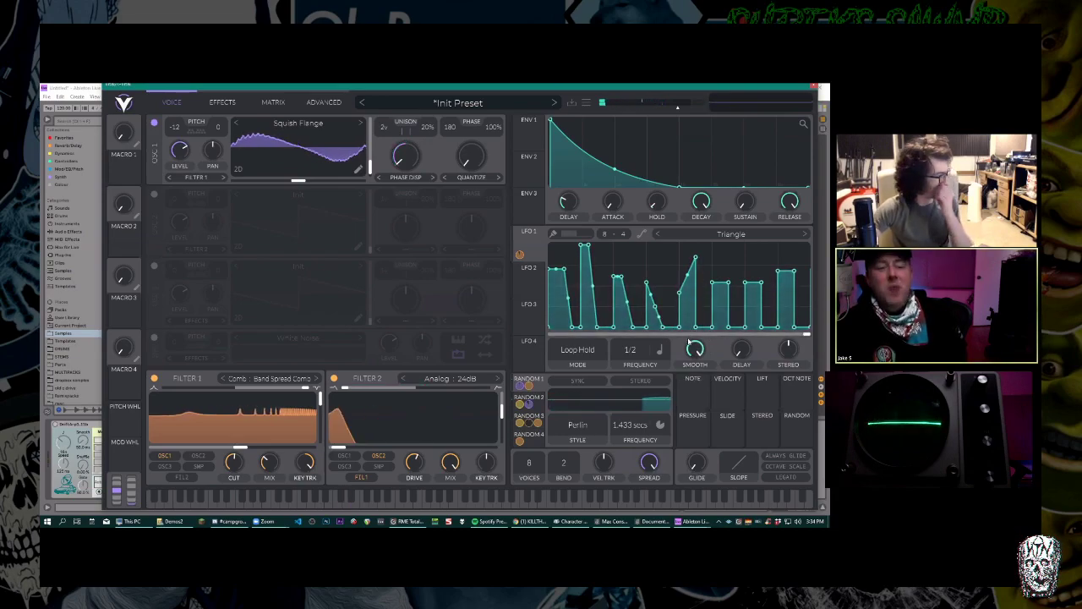
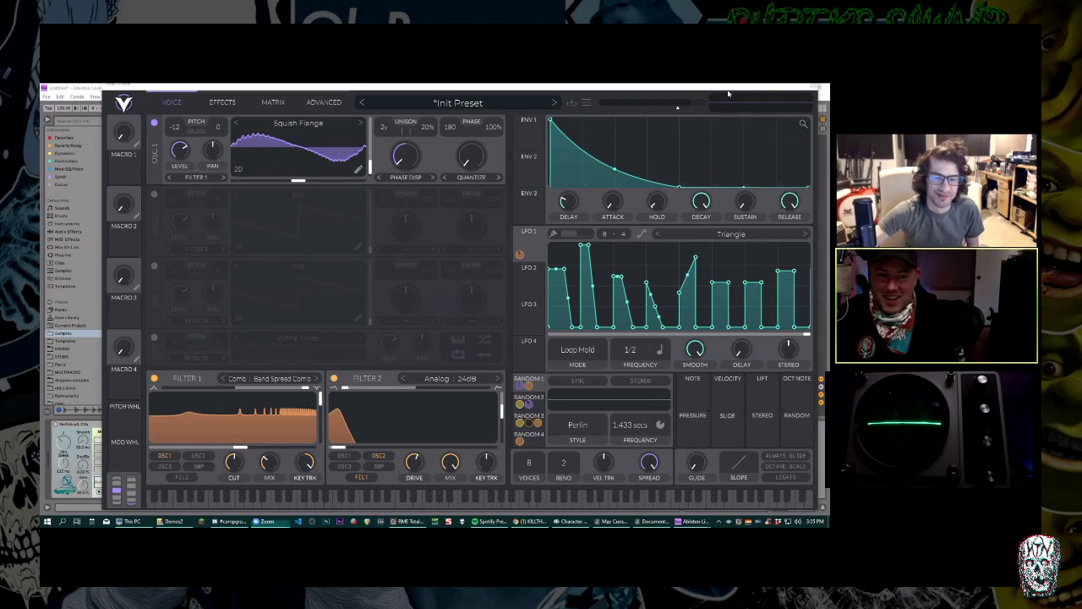
# Move the Vital window aside, close it and reopen Vital from the track's device chain.
pyautogui.moveTo(728, 92); pyautogui.dragTo(721, 129)
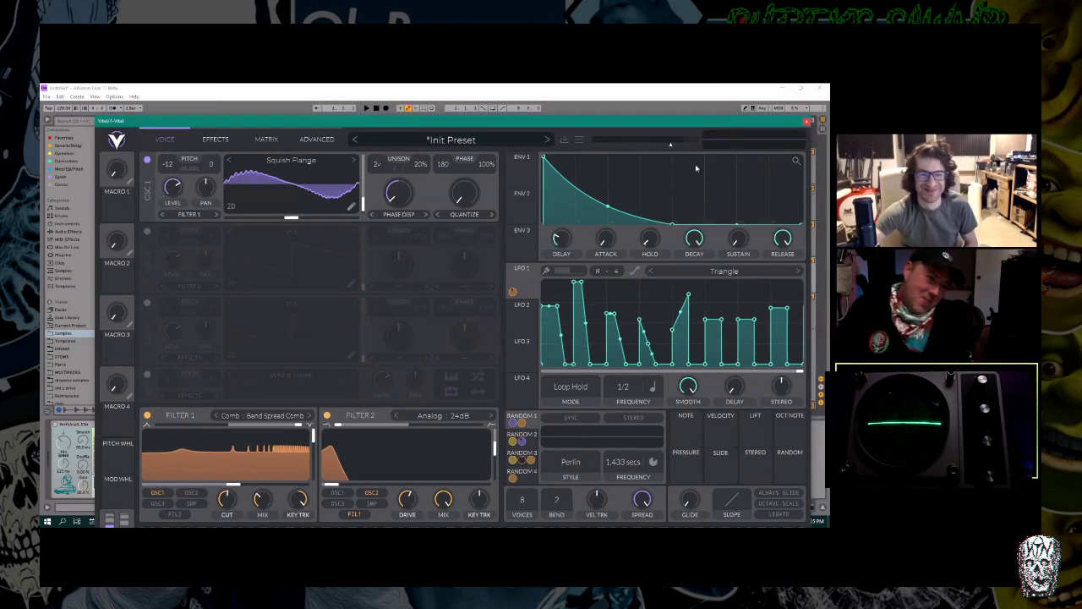
pyautogui.moveTo(482, 122); pyautogui.dragTo(683, 134)
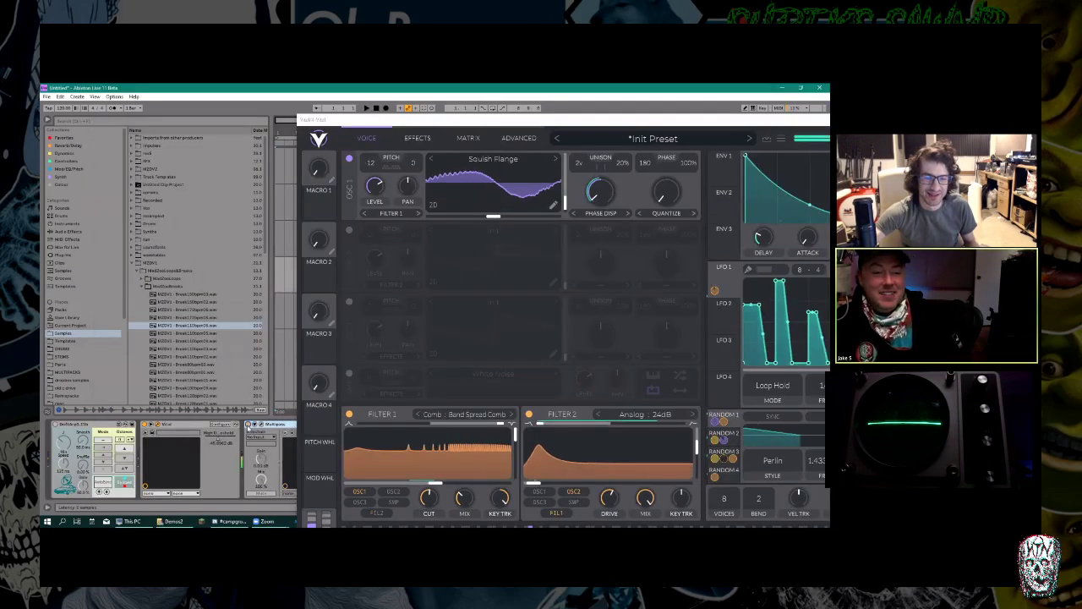
pyautogui.click(461, 126)
pyautogui.moveTo(461, 127); pyautogui.dragTo(313, 102)
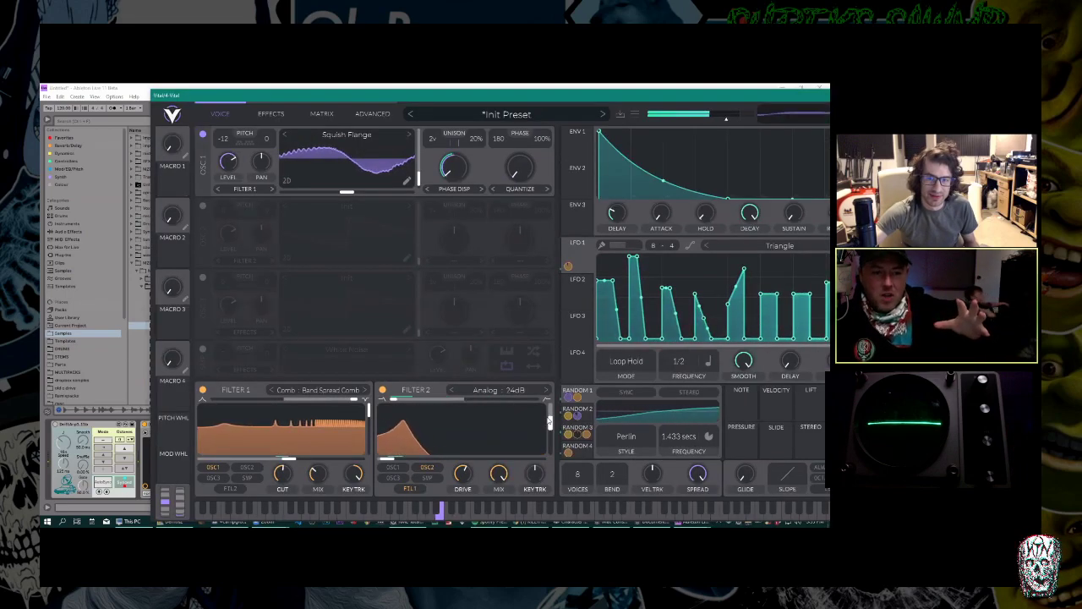
pyautogui.doubleClick(797, 95)
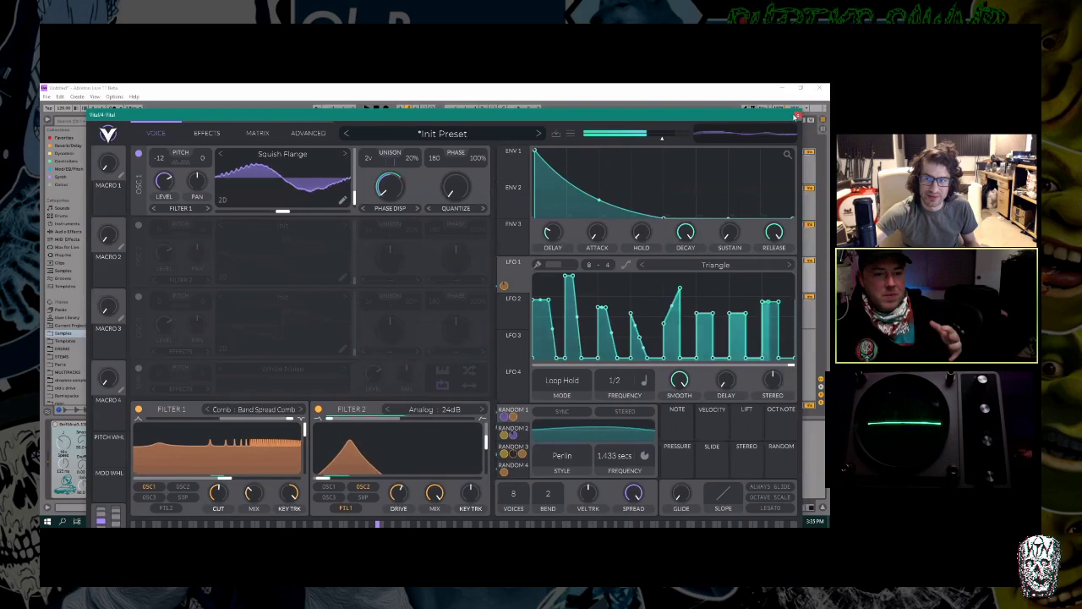
pyautogui.click(820, 88)
pyautogui.moveTo(749, 269); pyautogui.dragTo(749, 287)
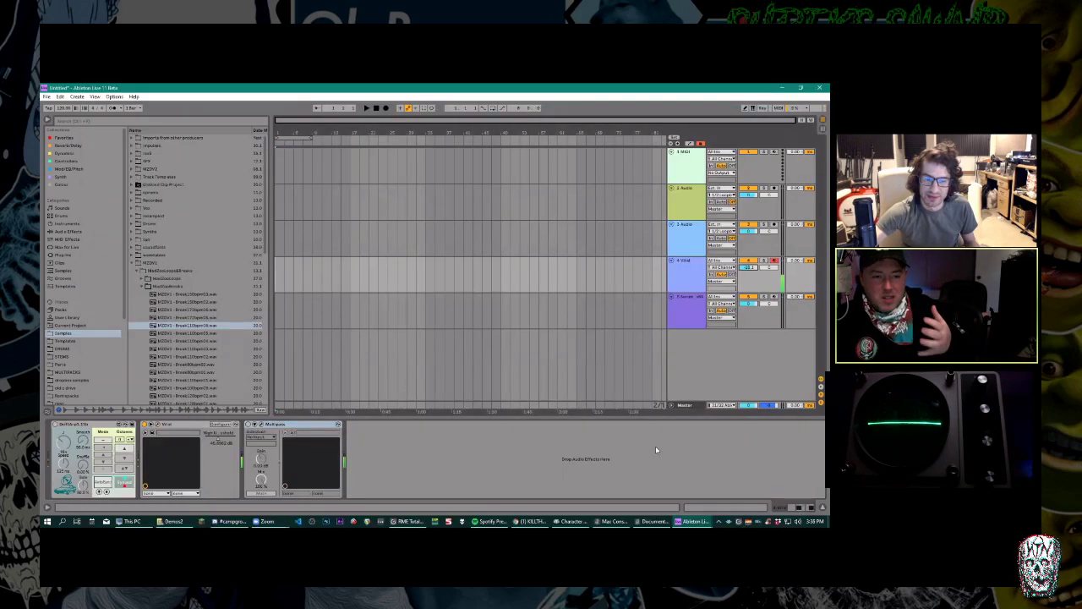
pyautogui.click(158, 426)
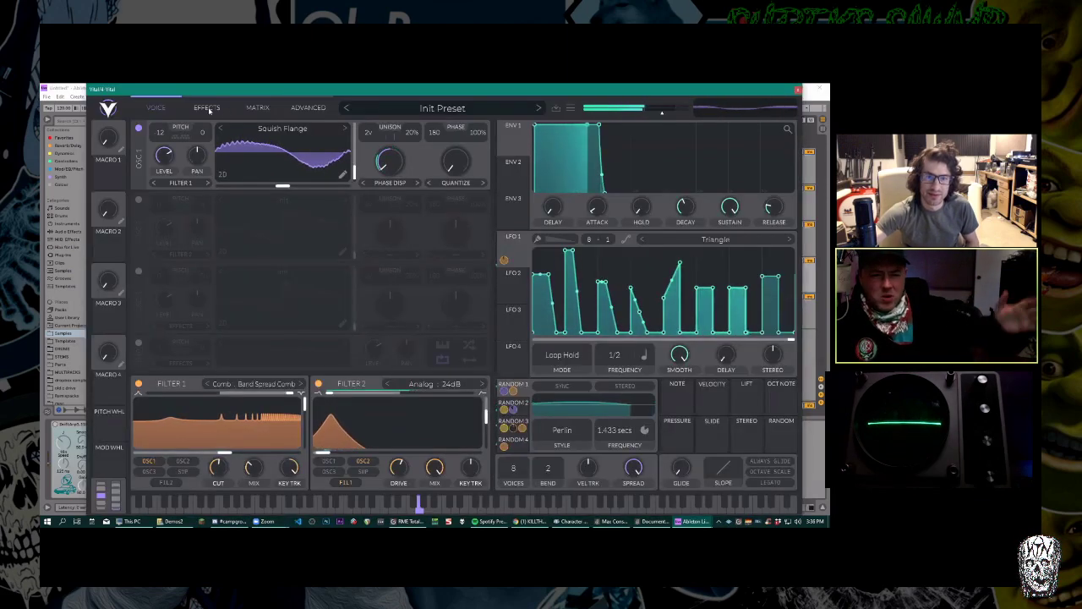
# Adjust the effects compressor's band thresholds in High Band mode and return to the voice controls.
pyautogui.click(207, 108)
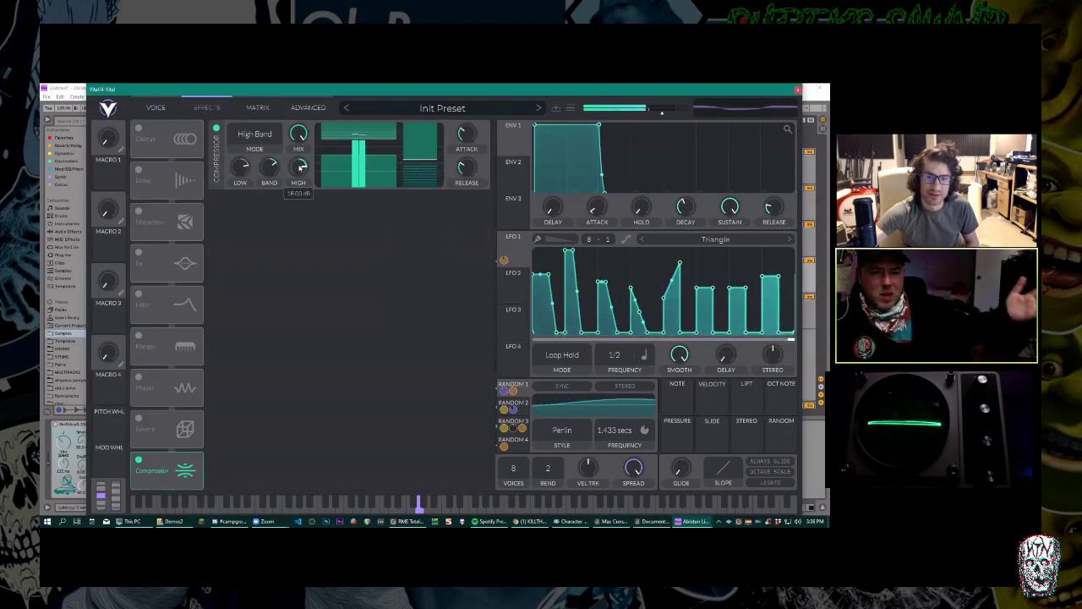
pyautogui.moveTo(427, 135); pyautogui.dragTo(433, 144)
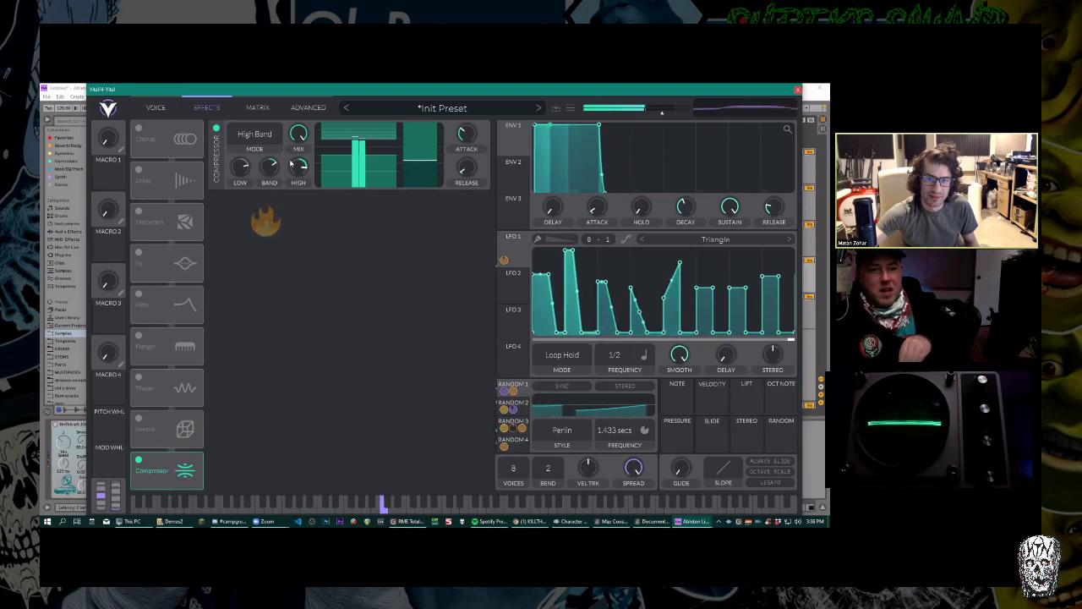
pyautogui.click(156, 107)
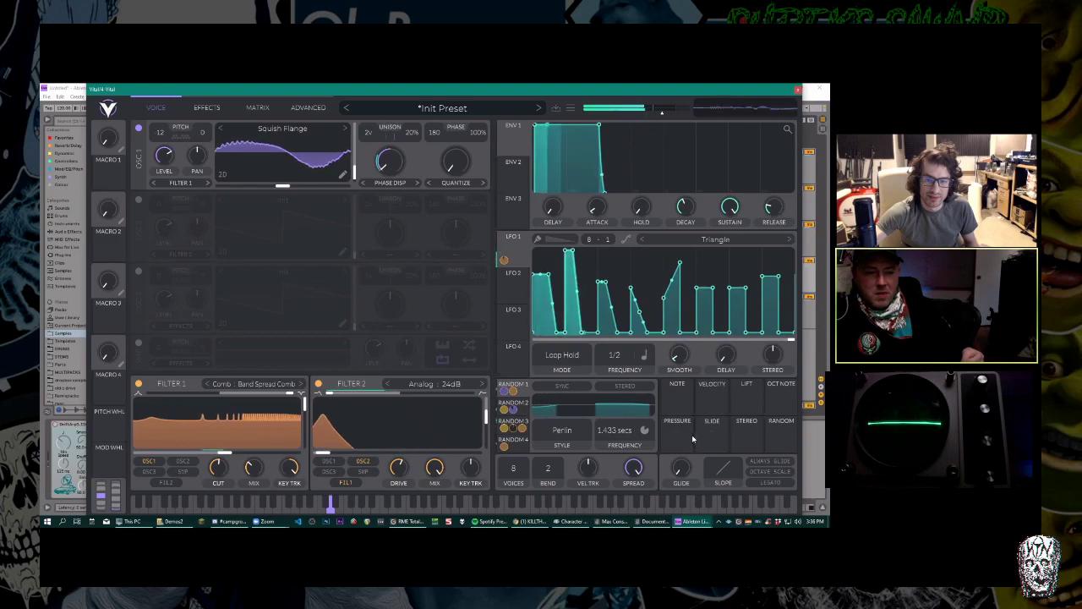
# Raise Filter 2's resonance and lower its cutoff.
pyautogui.moveTo(680, 358)
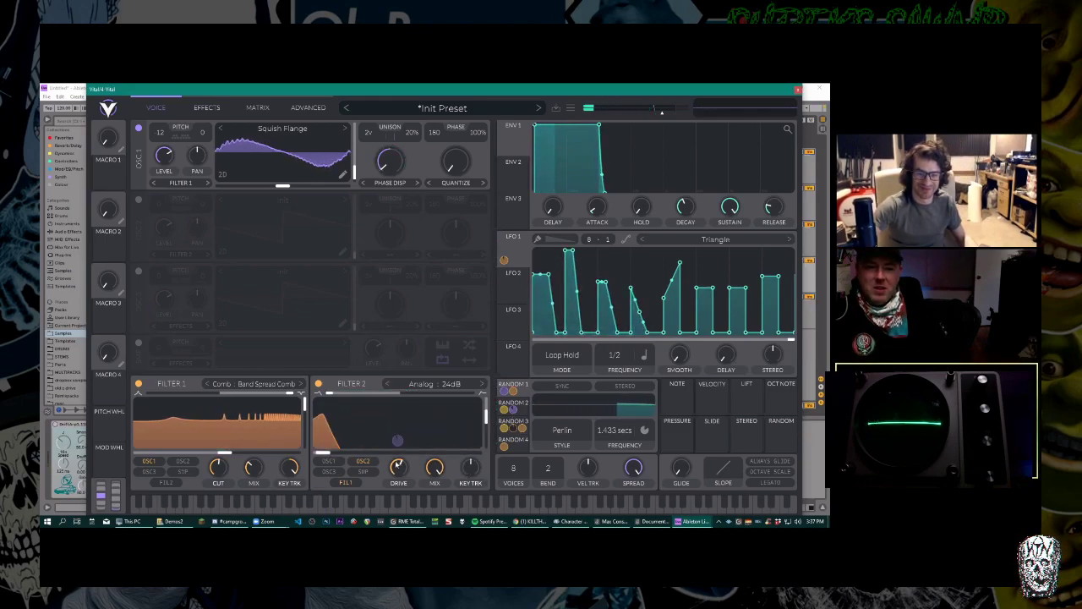
pyautogui.moveTo(486, 417)
pyautogui.mouseDown()
pyautogui.moveTo(488, 455)
pyautogui.moveTo(489, 402)
pyautogui.mouseUp()
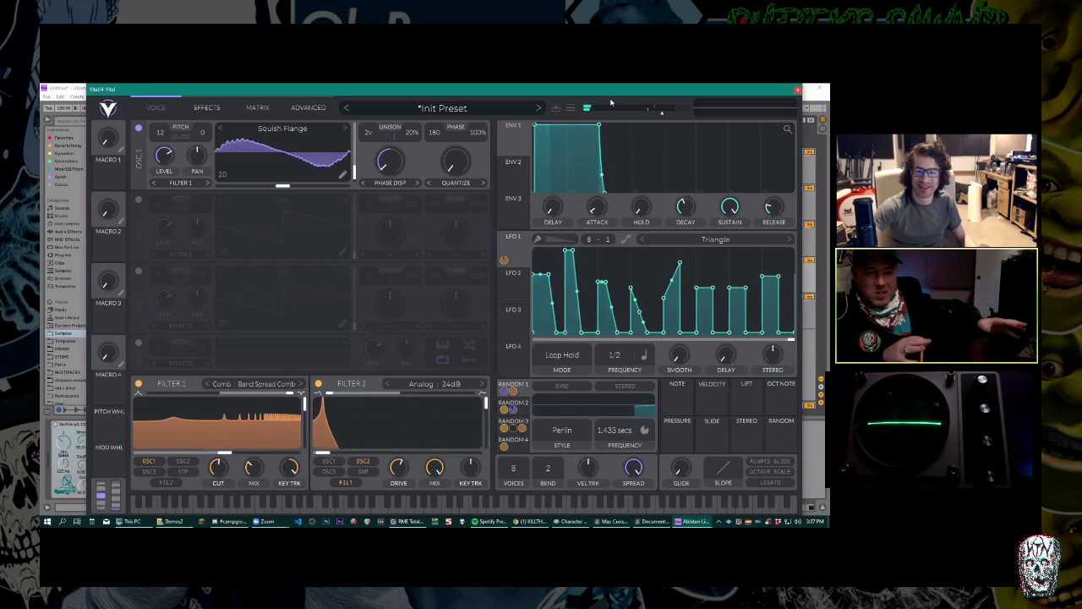
pyautogui.moveTo(612, 102); pyautogui.dragTo(651, 119)
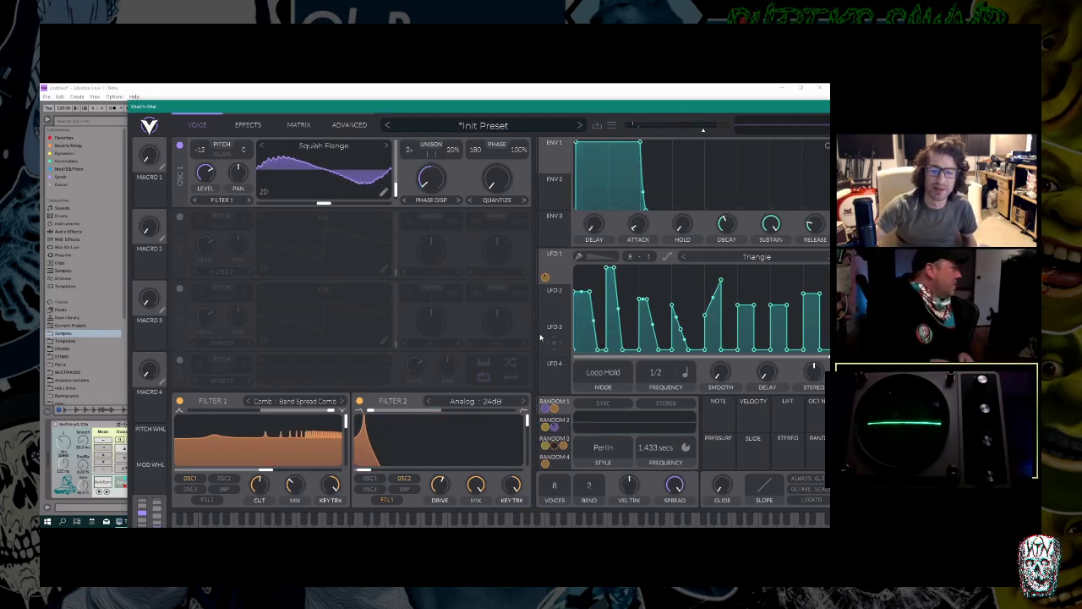
pyautogui.moveTo(442, 422); pyautogui.dragTo(439, 457)
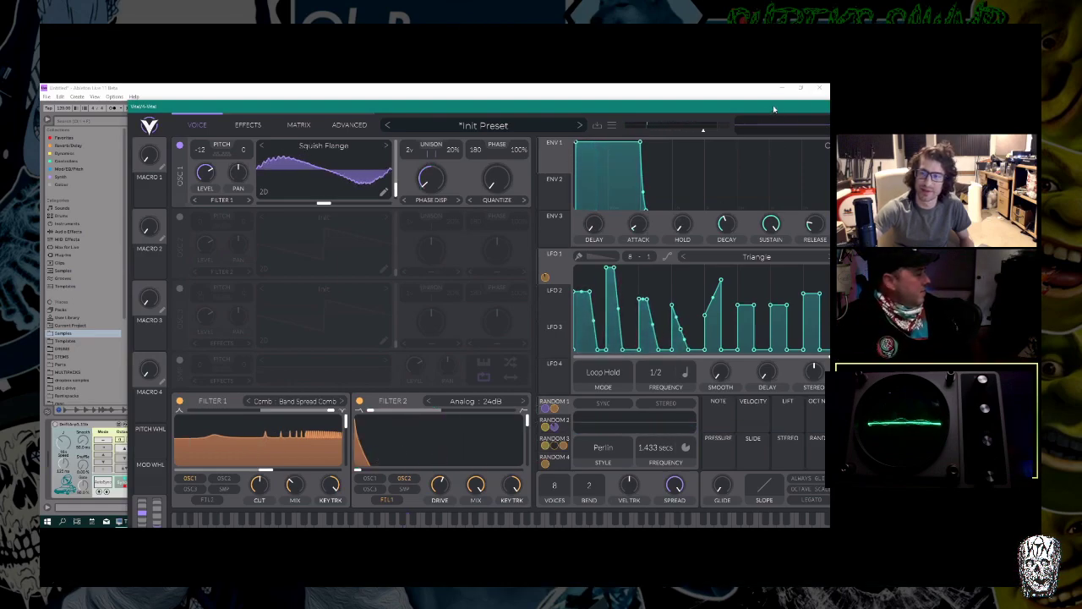
# Close Vital and open the MRecorder plugin on the Master track.
pyautogui.moveTo(791, 106); pyautogui.dragTo(738, 124)
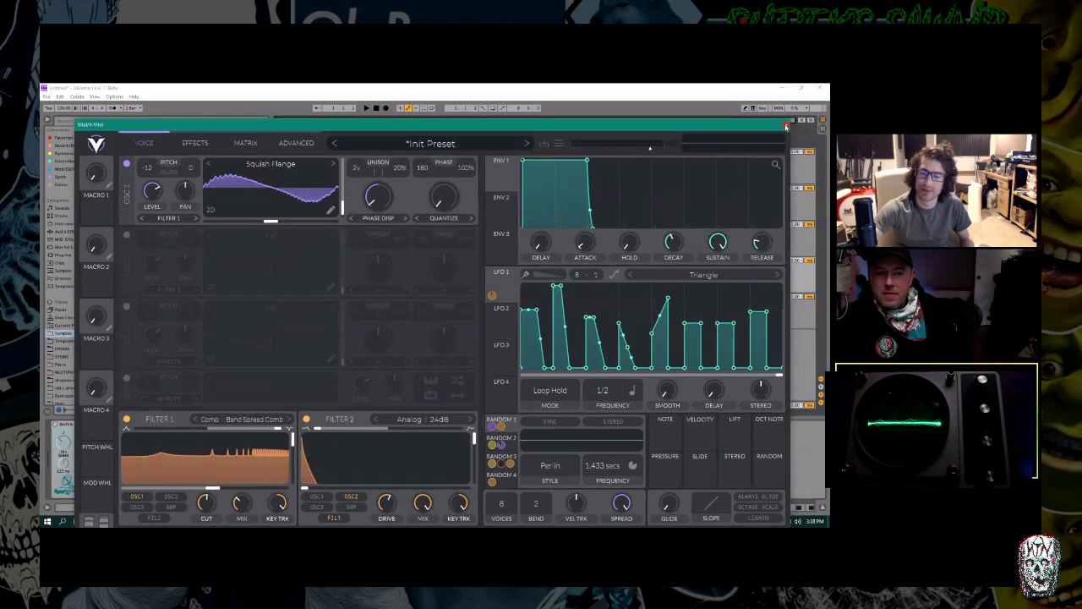
pyautogui.click(786, 126)
pyautogui.click(685, 406)
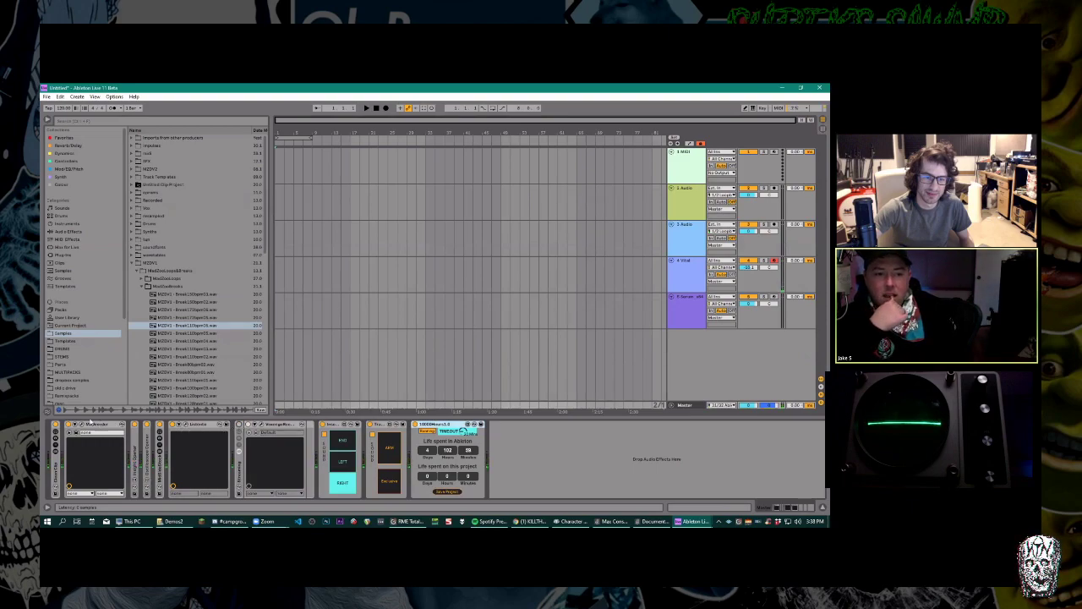
pyautogui.click(82, 427)
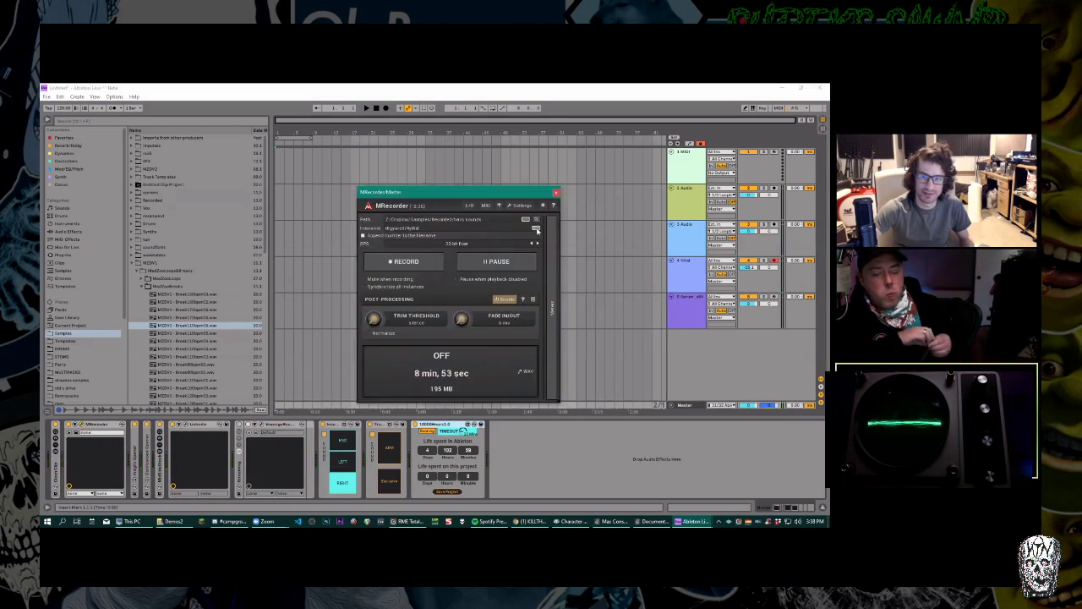
# Set MRecorder's save path to the atonal folder under Recorded, enter a random string as filename and start recording.
pyautogui.click(535, 221)
pyautogui.scroll(-2, 317, 270)
pyautogui.click(289, 264)
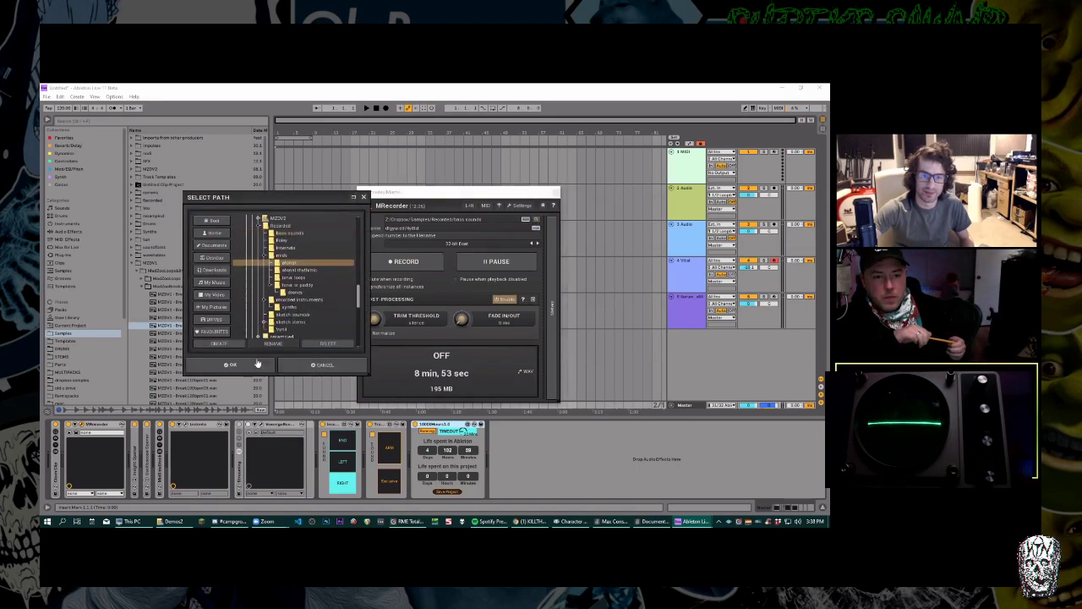
pyautogui.click(230, 364)
pyautogui.write('fghdudfhdl')
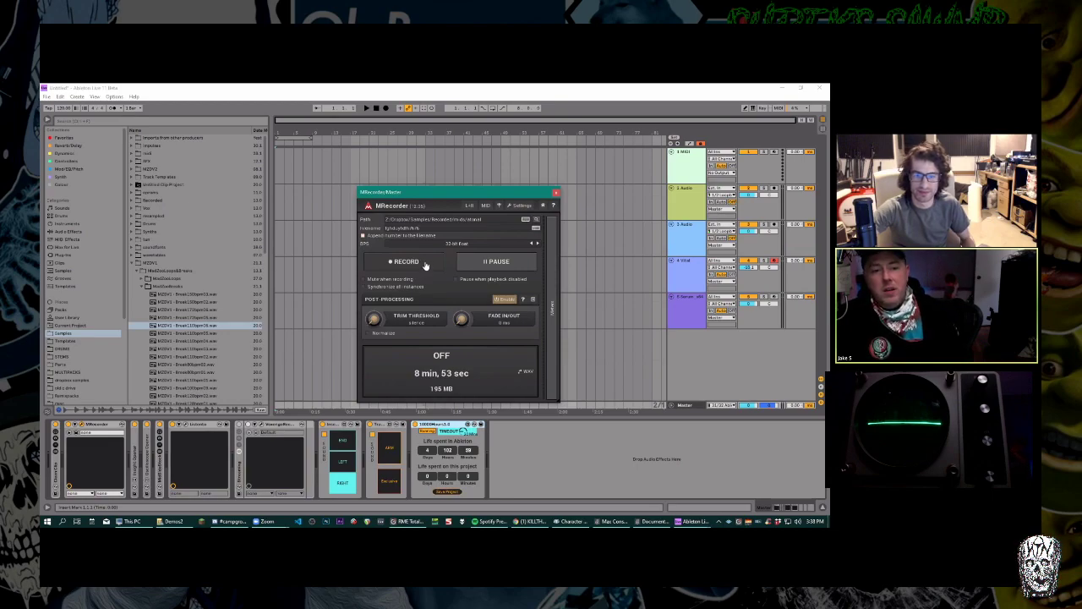
pyautogui.click(425, 265)
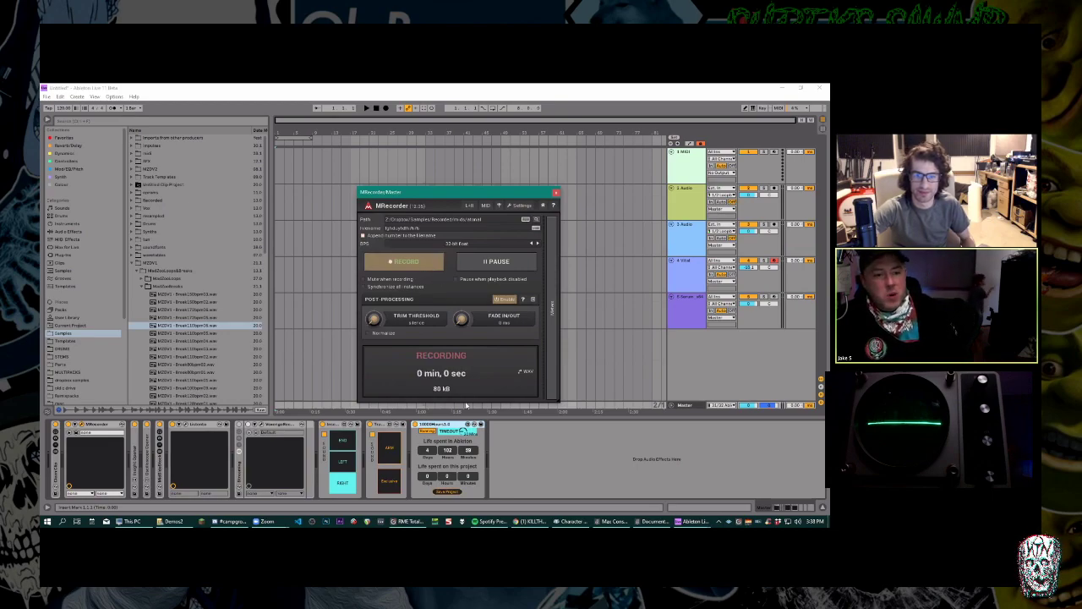
# Add a Utility device to the end of the Master chain and stop the MRecorder recording.
pyautogui.rightClick(456, 426)
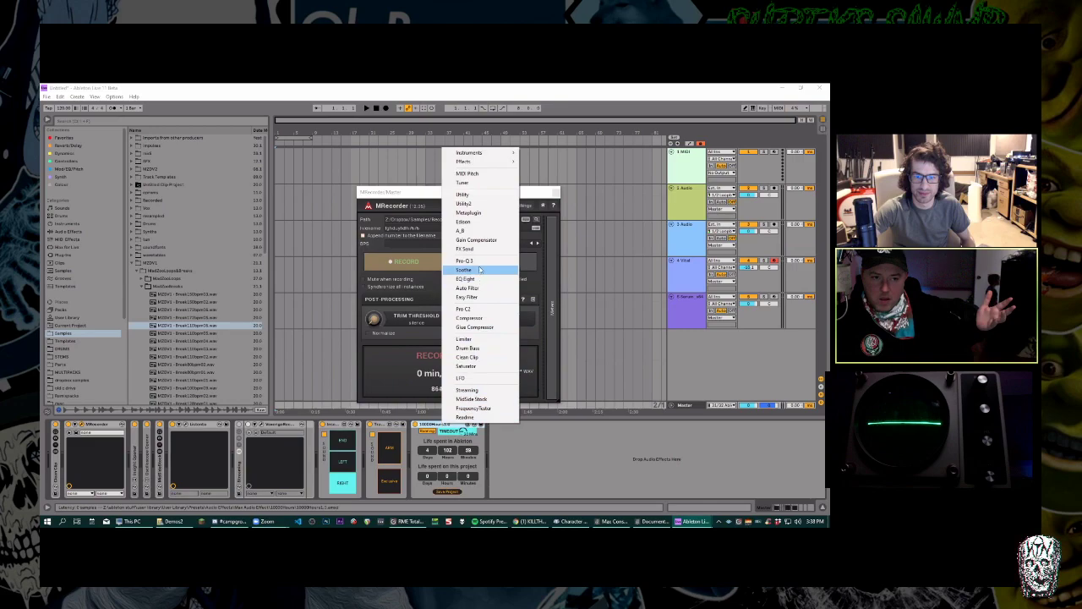
pyautogui.click(463, 194)
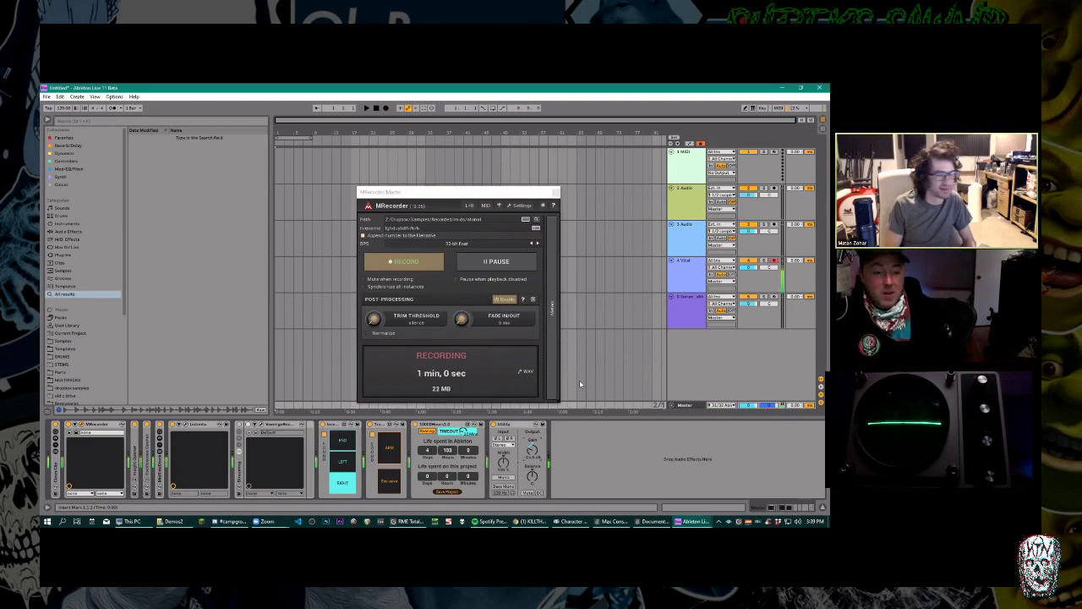
pyautogui.click(404, 261)
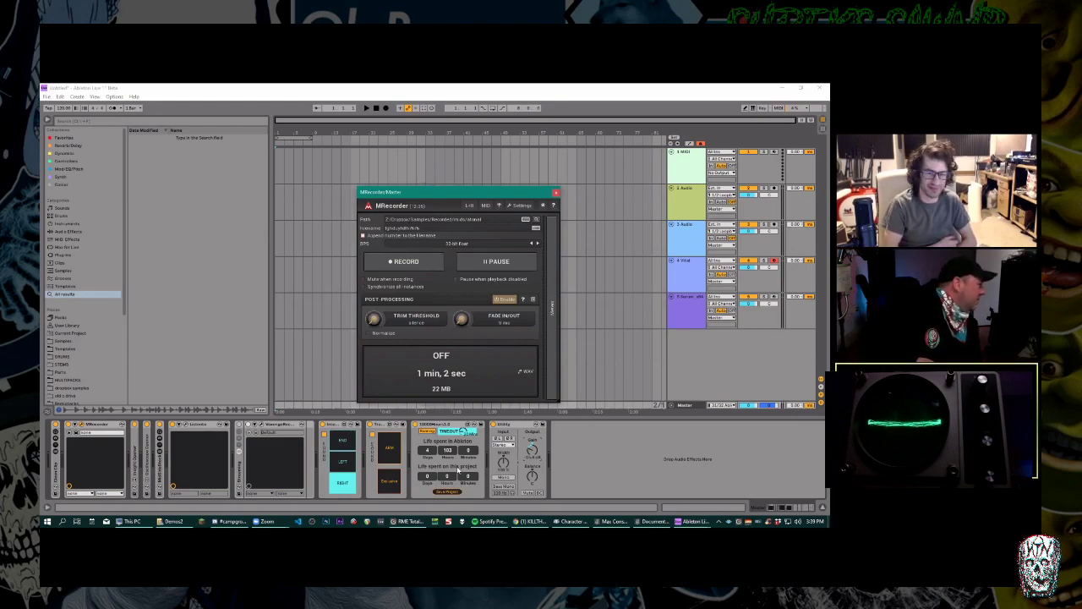
# Reopen Vital from its track and lower Filter 2's cutoff to -52.00 semitones.
pyautogui.click(690, 277)
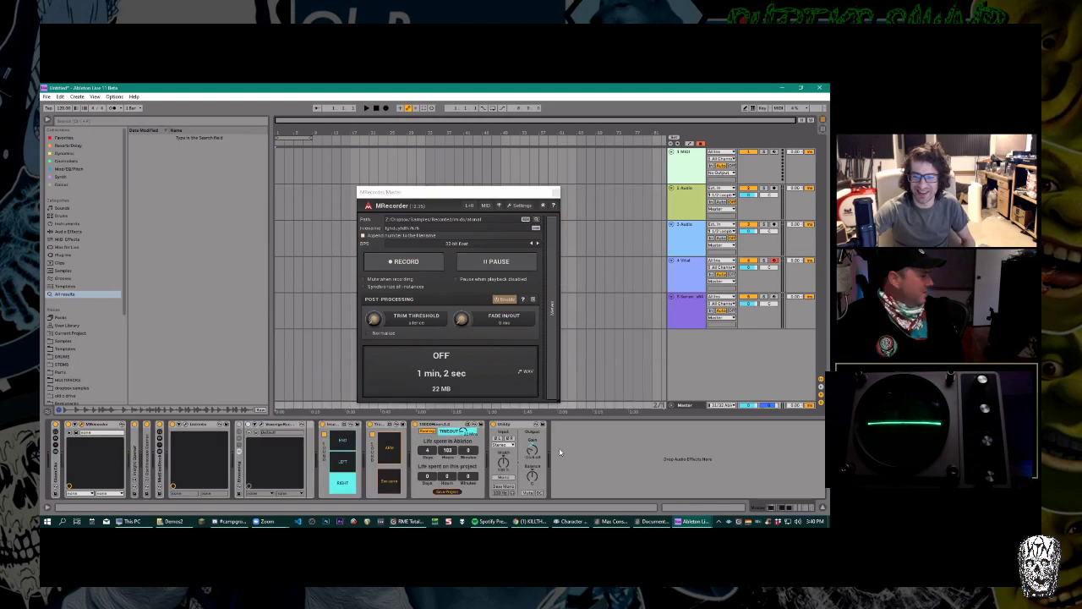
pyautogui.click(688, 274)
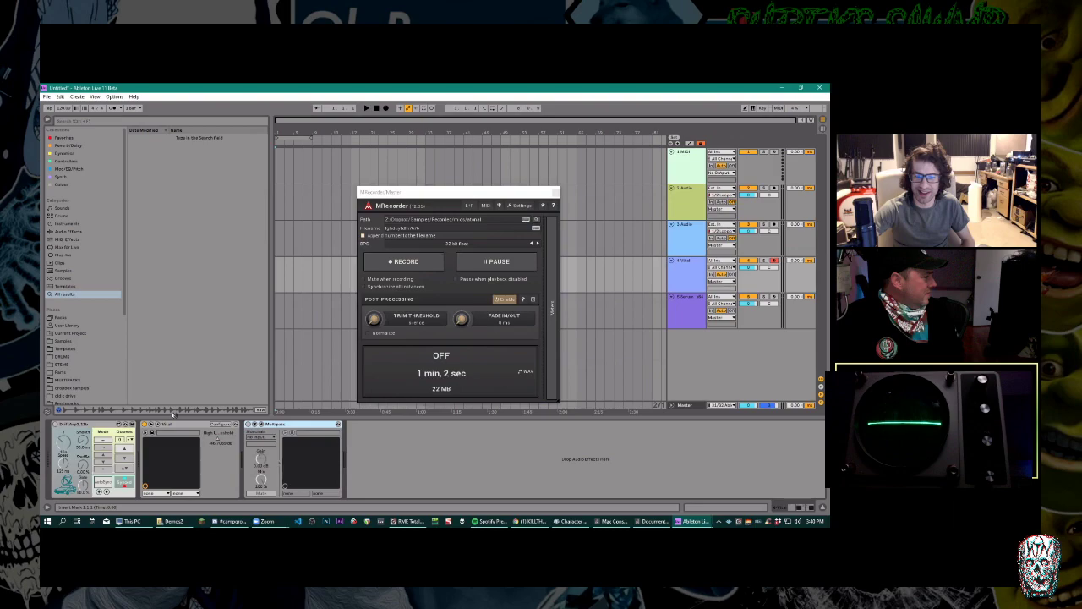
pyautogui.click(148, 432)
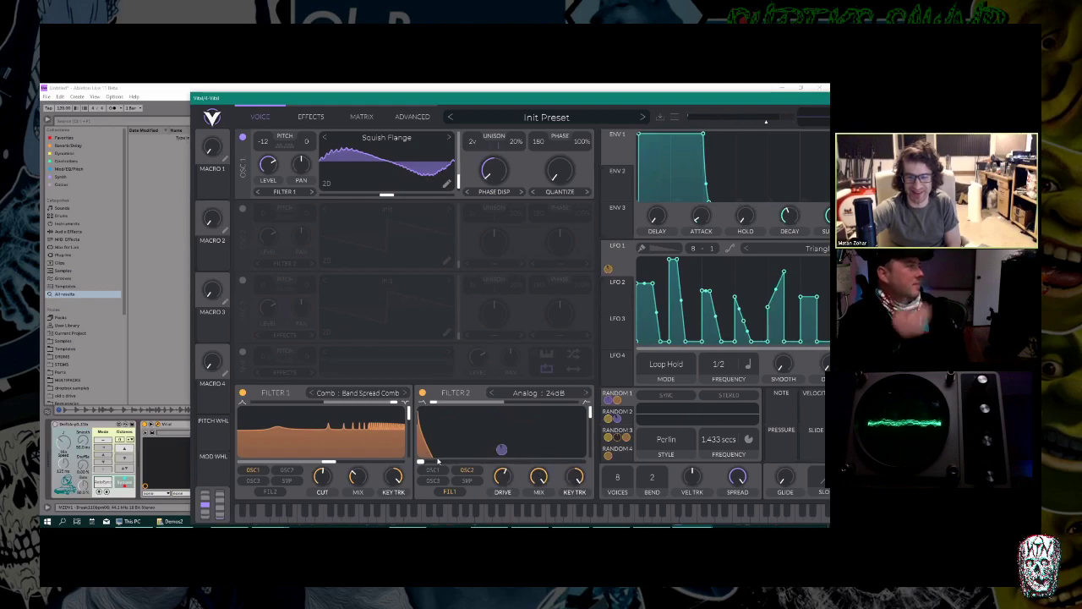
pyautogui.moveTo(488, 463); pyautogui.dragTo(419, 460)
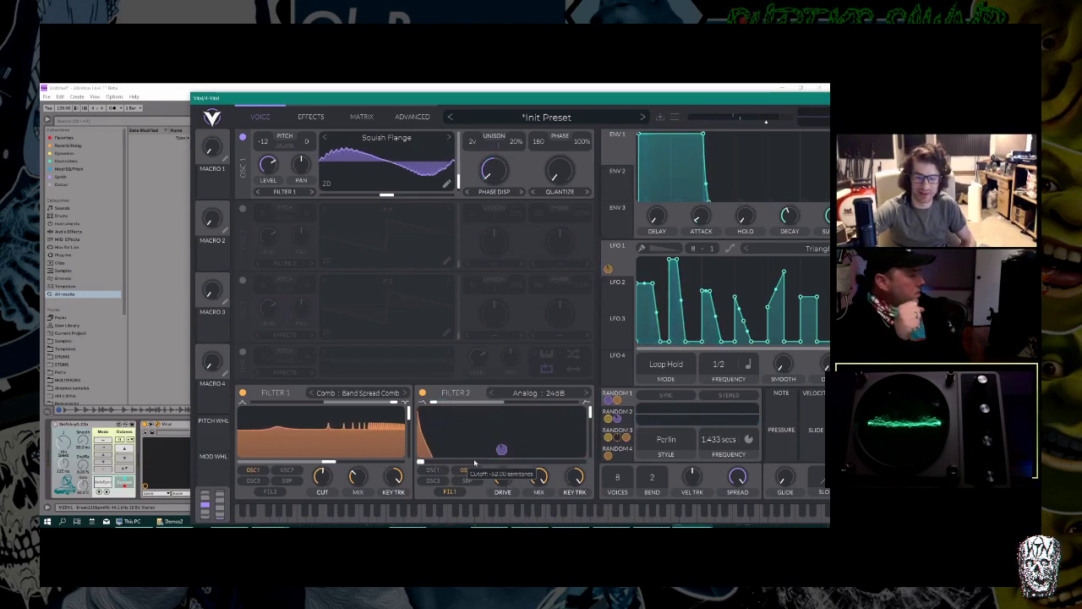
# Change Filter 2 to the Ladder 12dB type, trying Dirty on the way, and raise its cutoff slightly.
pyautogui.click(542, 394)
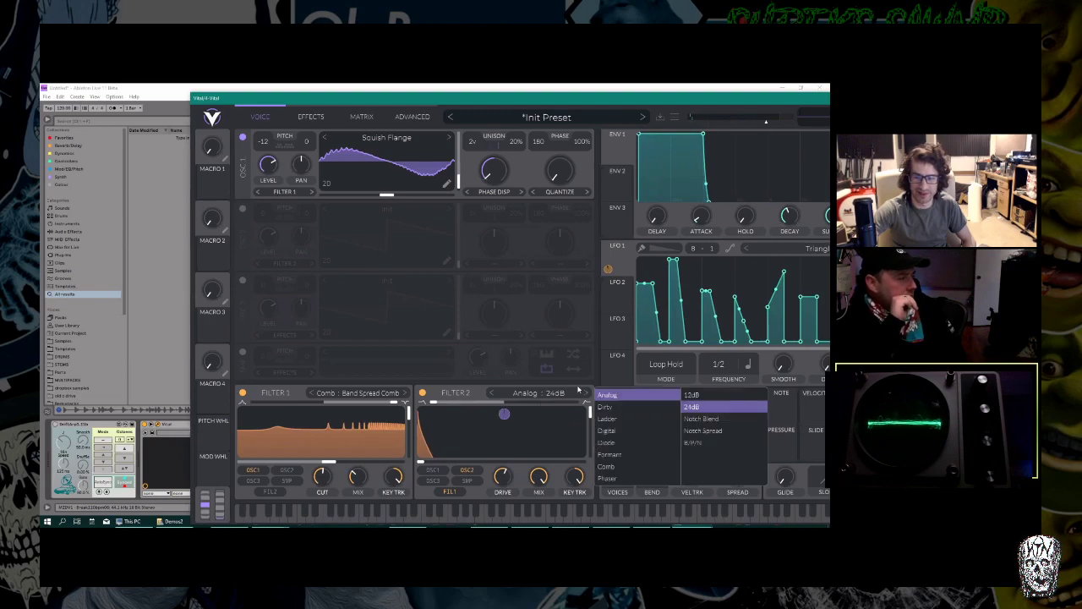
pyautogui.click(628, 407)
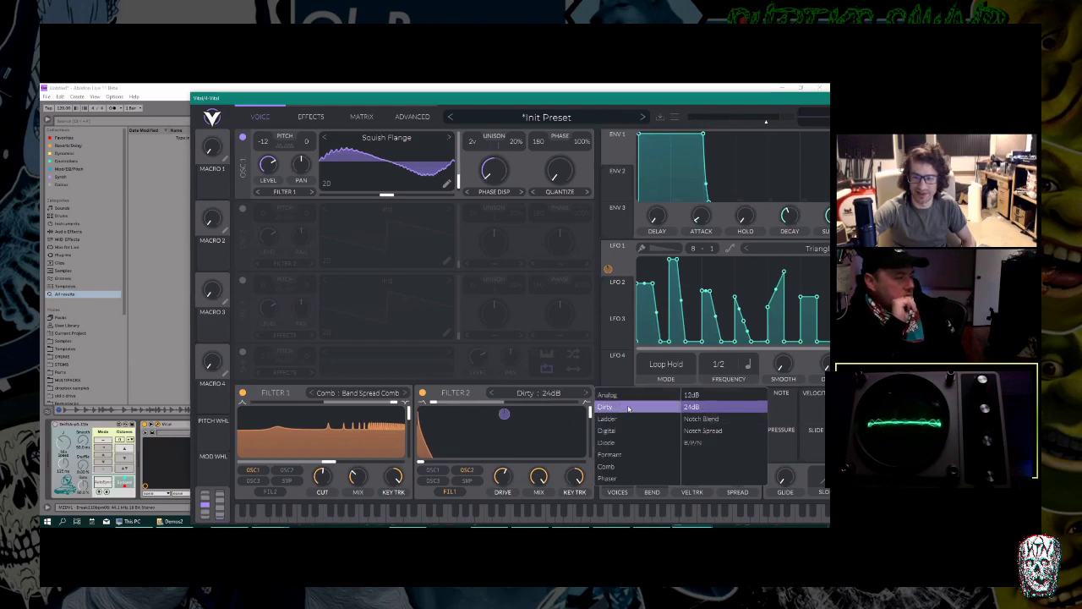
pyautogui.click(691, 396)
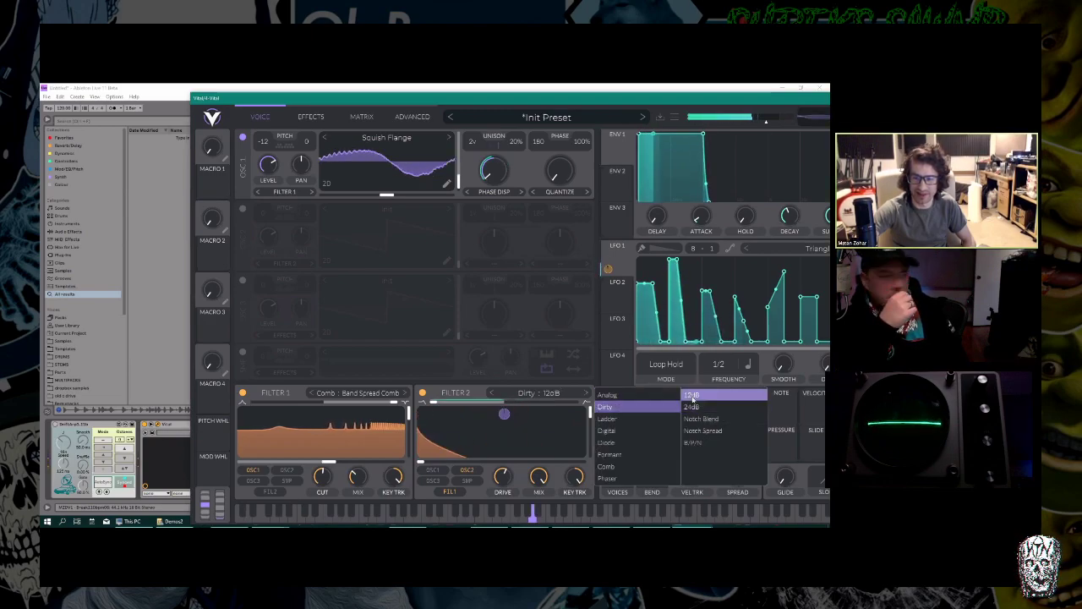
pyautogui.click(621, 418)
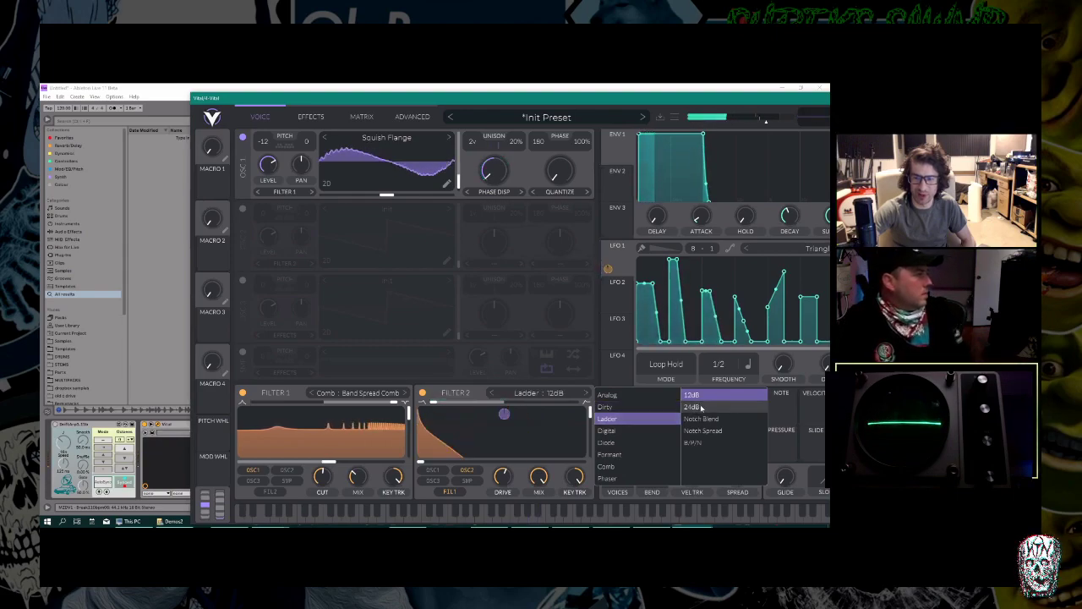
pyautogui.click(700, 407)
pyautogui.click(692, 395)
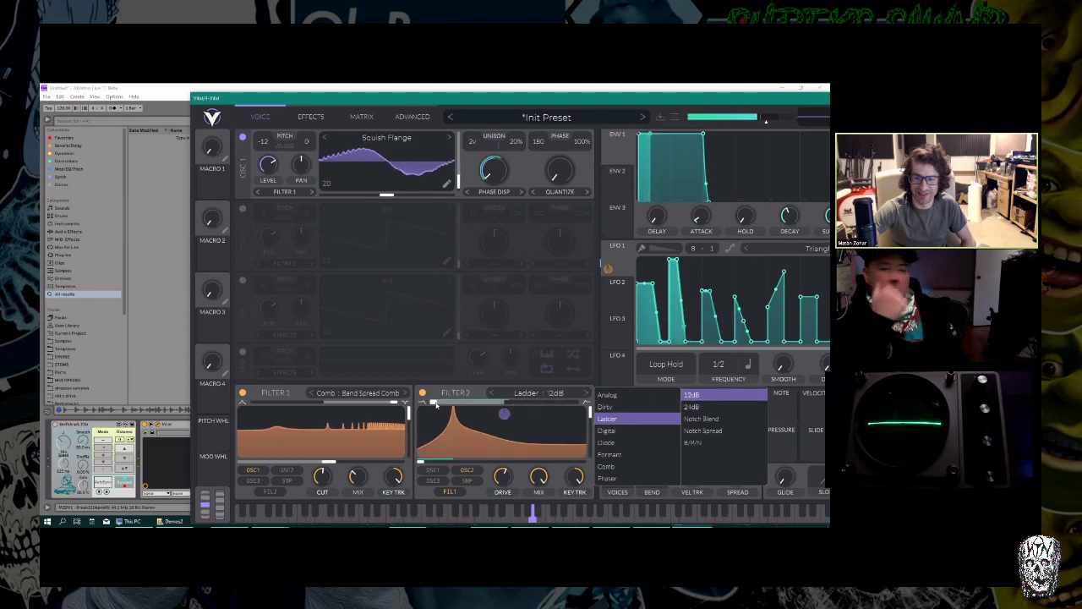
pyautogui.click(419, 464)
pyautogui.moveTo(419, 463); pyautogui.dragTo(444, 463)
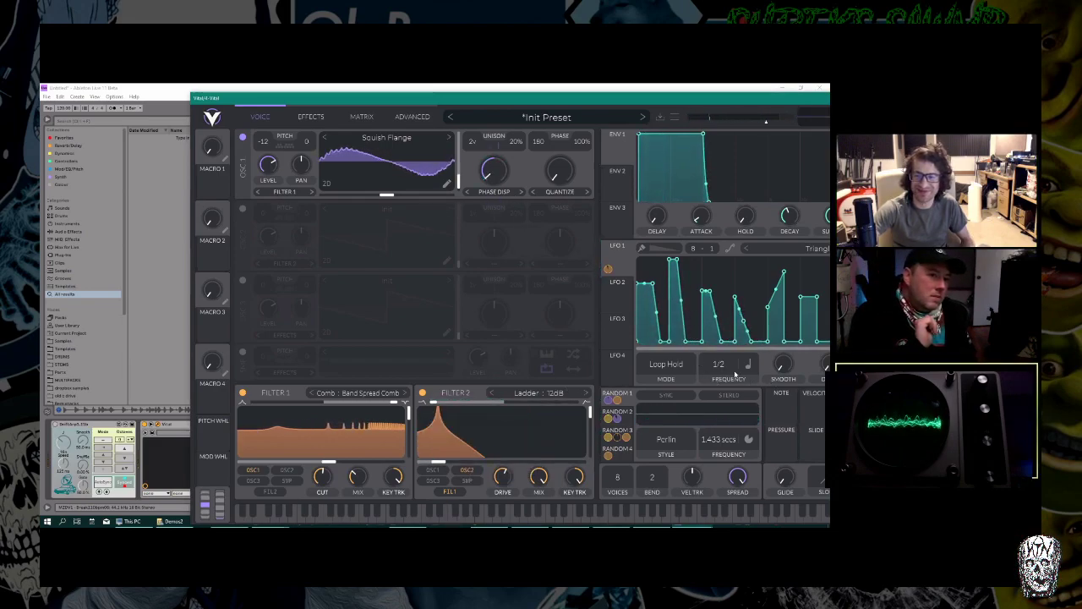
# Switch LFO 1's frequency from tempo sync to seconds and set it to 0.303 secs.
pyautogui.click(747, 365)
pyautogui.click(752, 383)
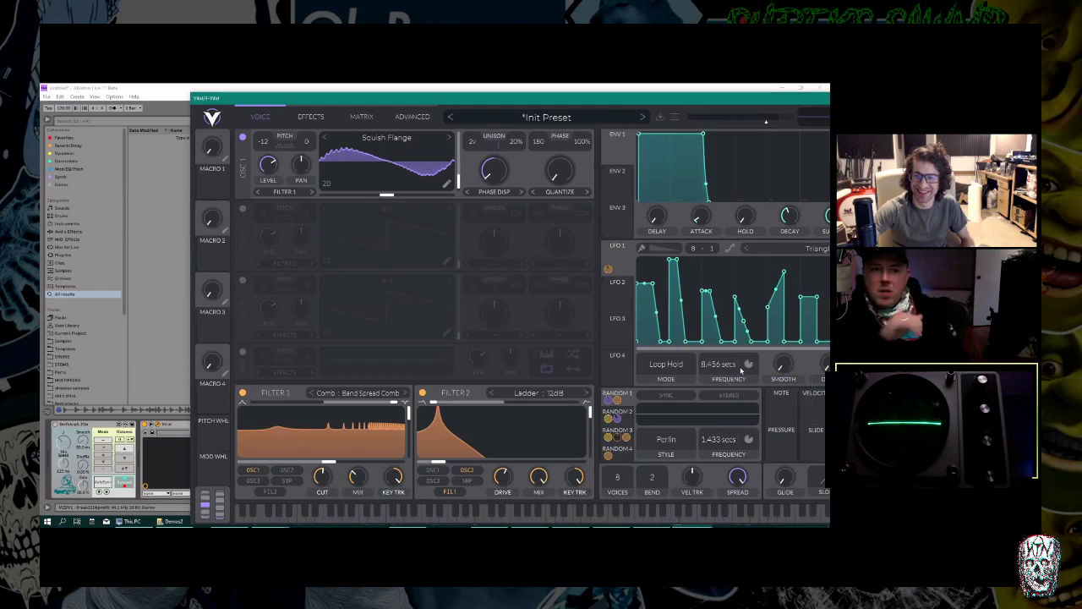
pyautogui.moveTo(718, 364); pyautogui.dragTo(719, 347)
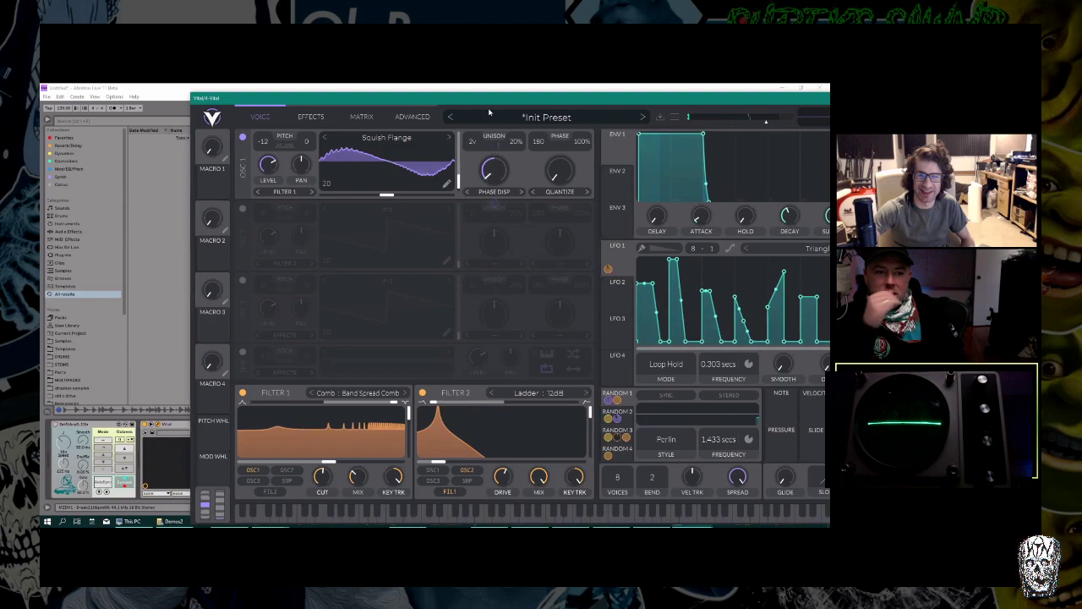
# Move the Vital window aside, show the Master track's devices and close Vital.
pyautogui.moveTo(498, 97); pyautogui.dragTo(280, 79)
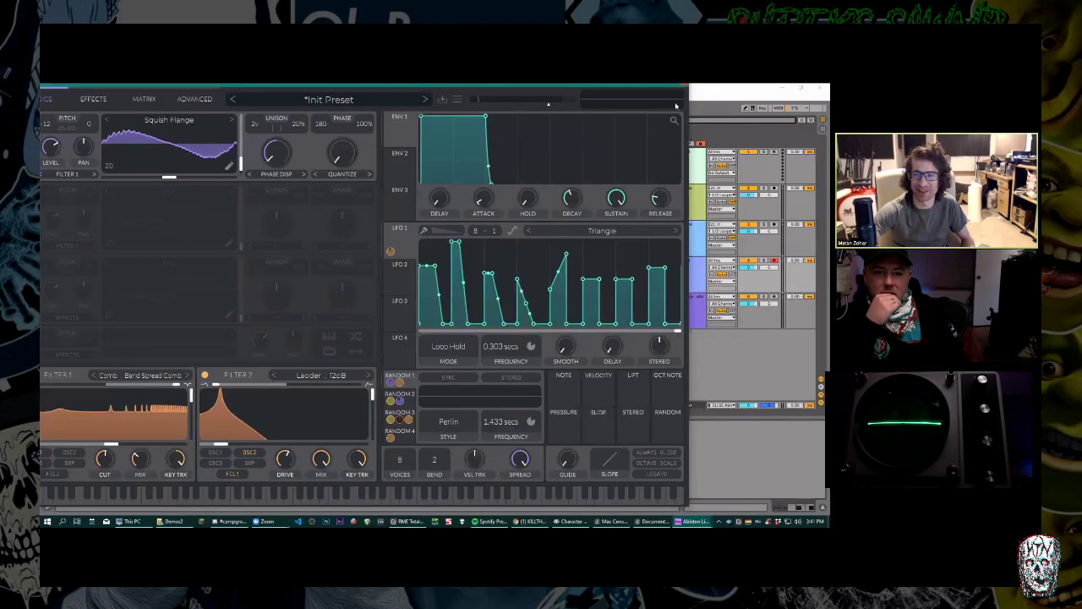
pyautogui.moveTo(126, 88); pyautogui.dragTo(40, 227)
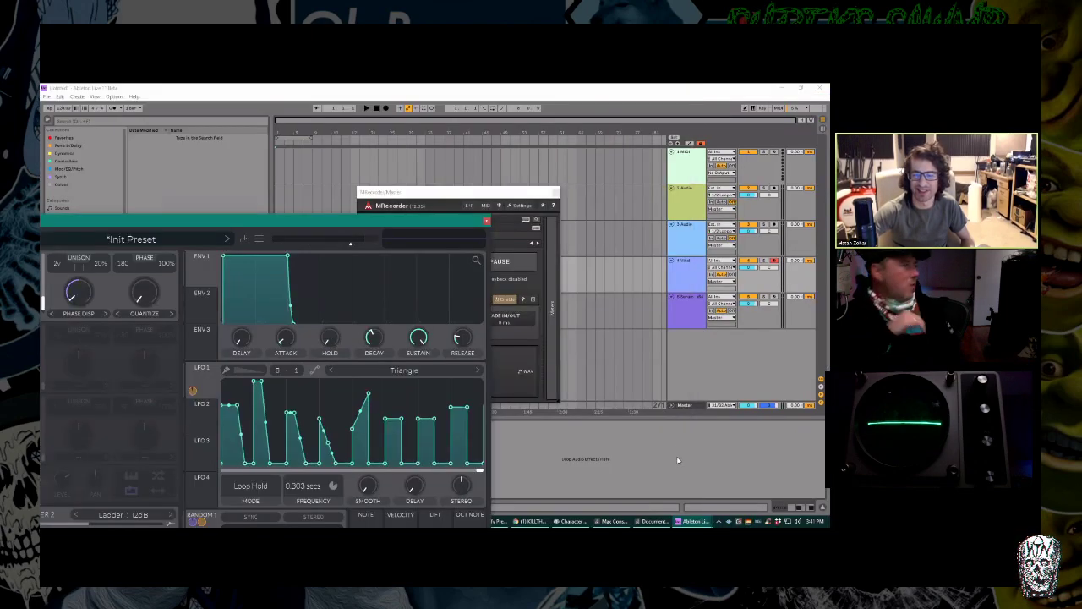
pyautogui.click(690, 404)
pyautogui.click(485, 220)
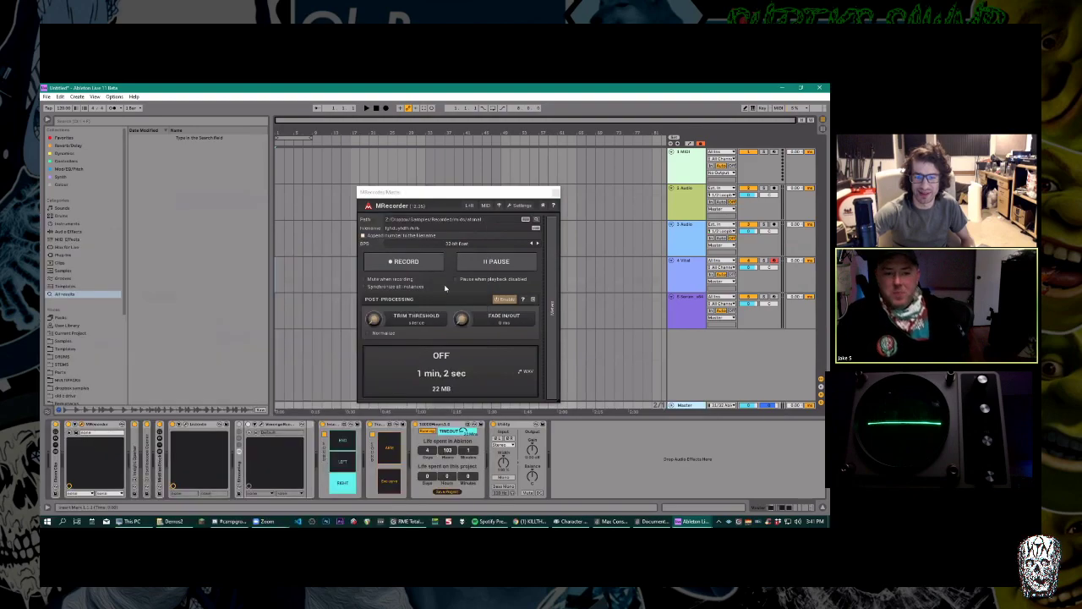
# View the Wave File Recorder/Router plug-in on the Master track and close its window.
pyautogui.click(253, 429)
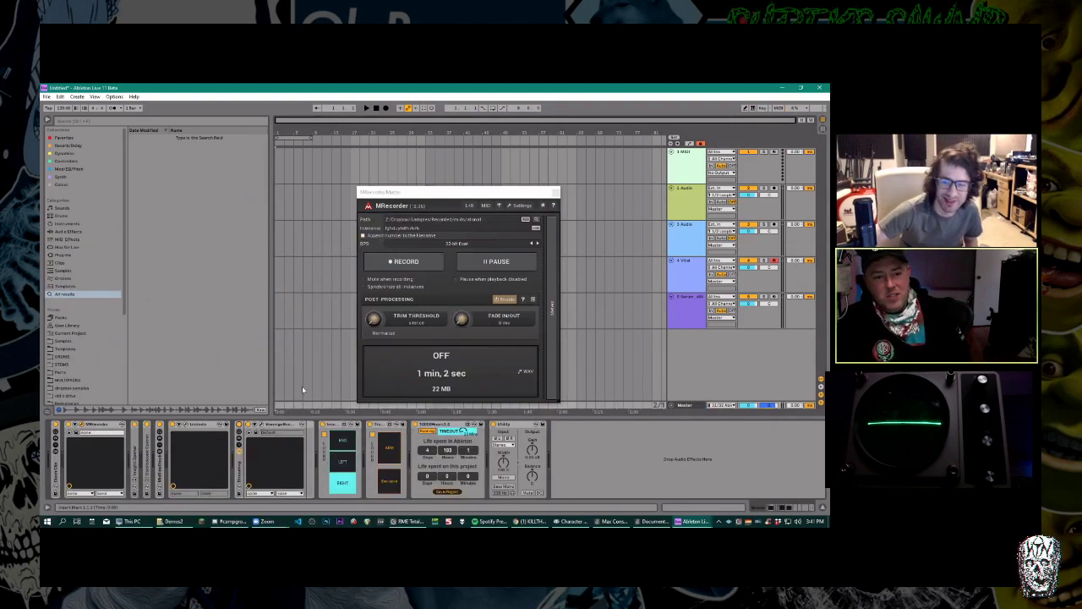
pyautogui.click(267, 425)
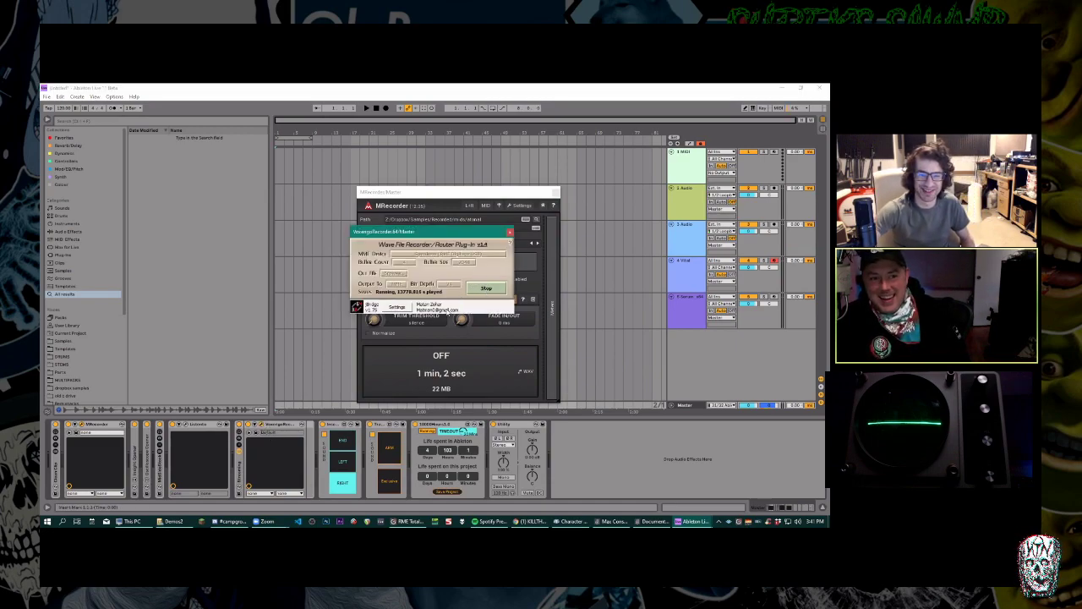
pyautogui.click(511, 232)
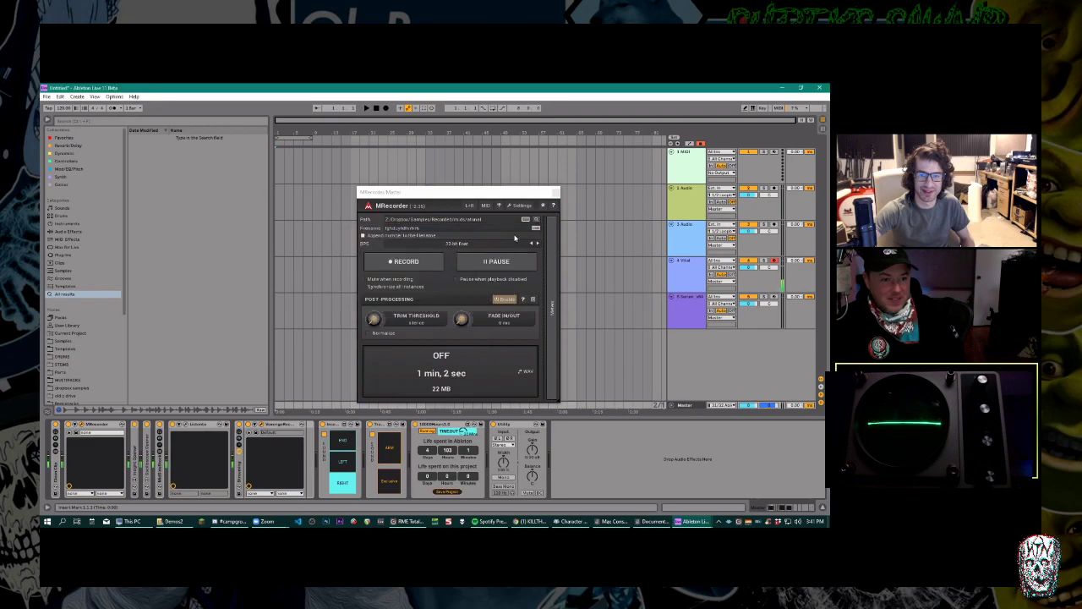
# Reopen Vital and try several LFO 1 rates, ending with a frequency of 0.139 secs.
pyautogui.click(674, 277)
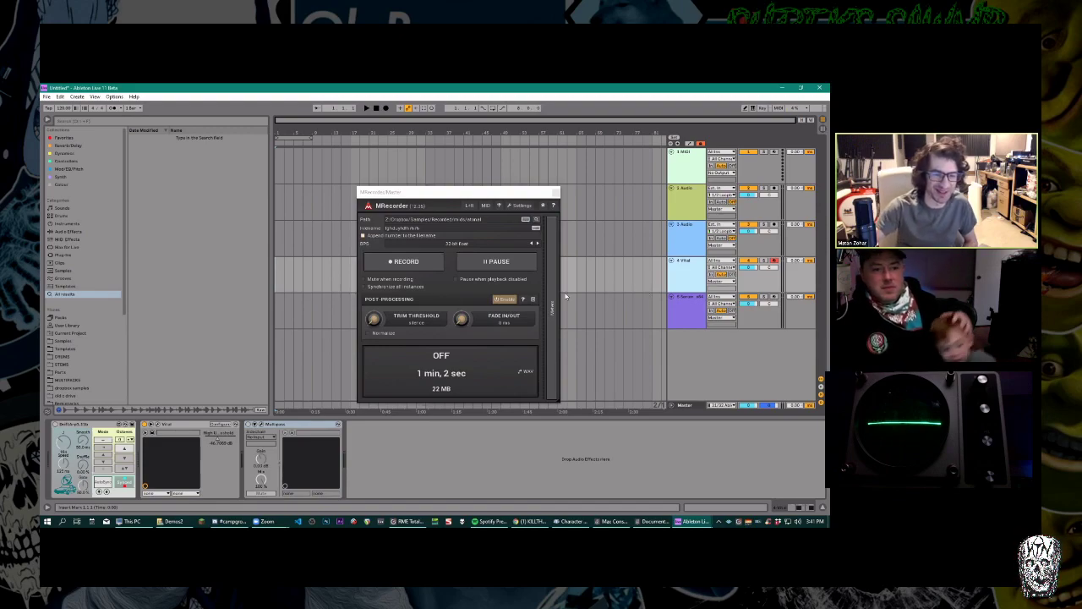
pyautogui.click(160, 427)
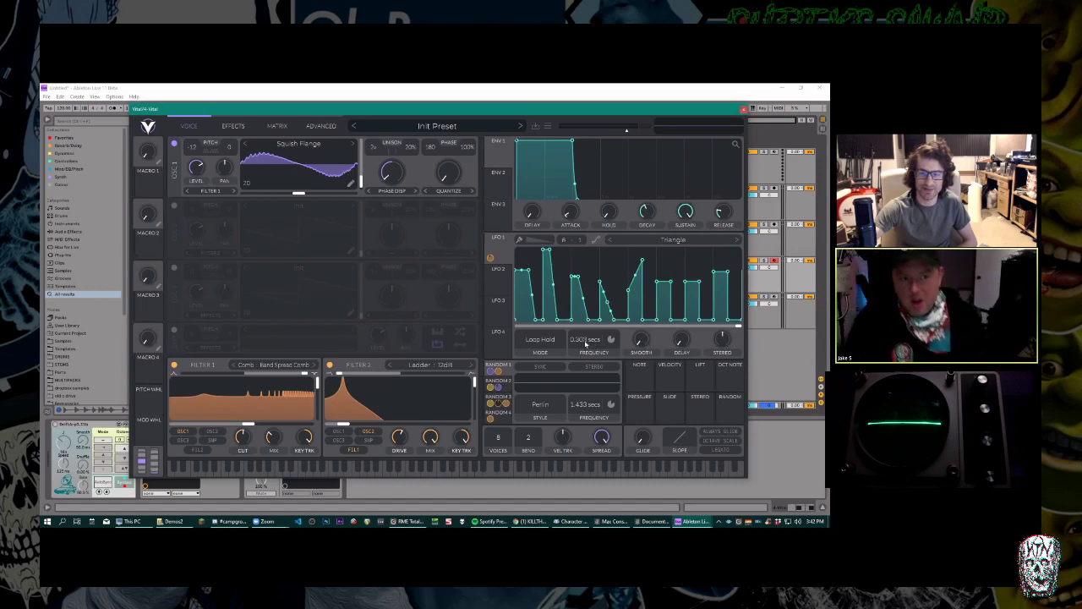
pyautogui.moveTo(587, 342); pyautogui.dragTo(603, 338)
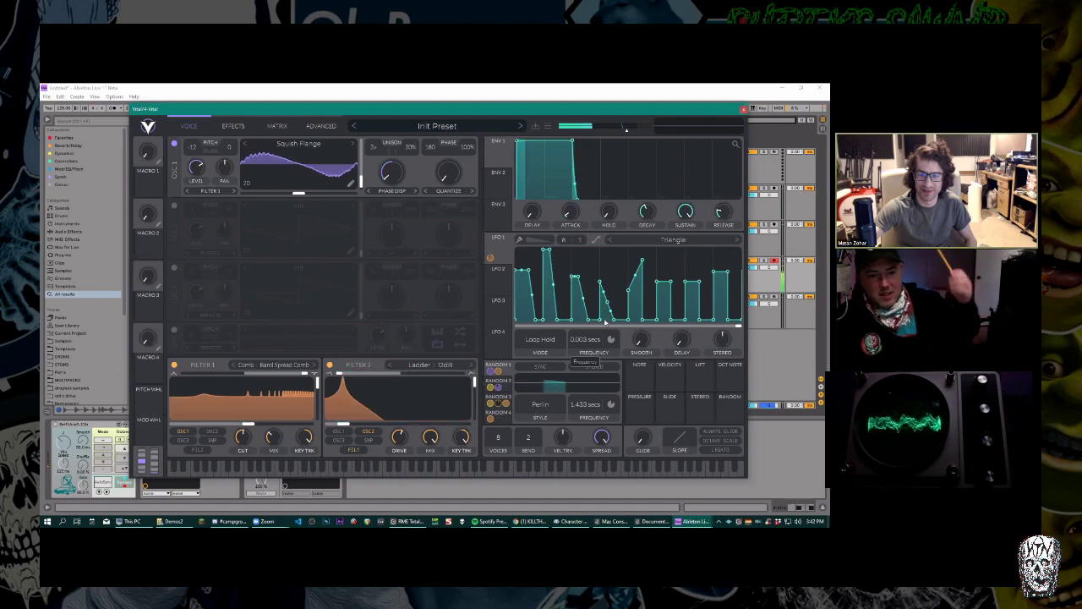
pyautogui.moveTo(603, 340); pyautogui.dragTo(609, 355)
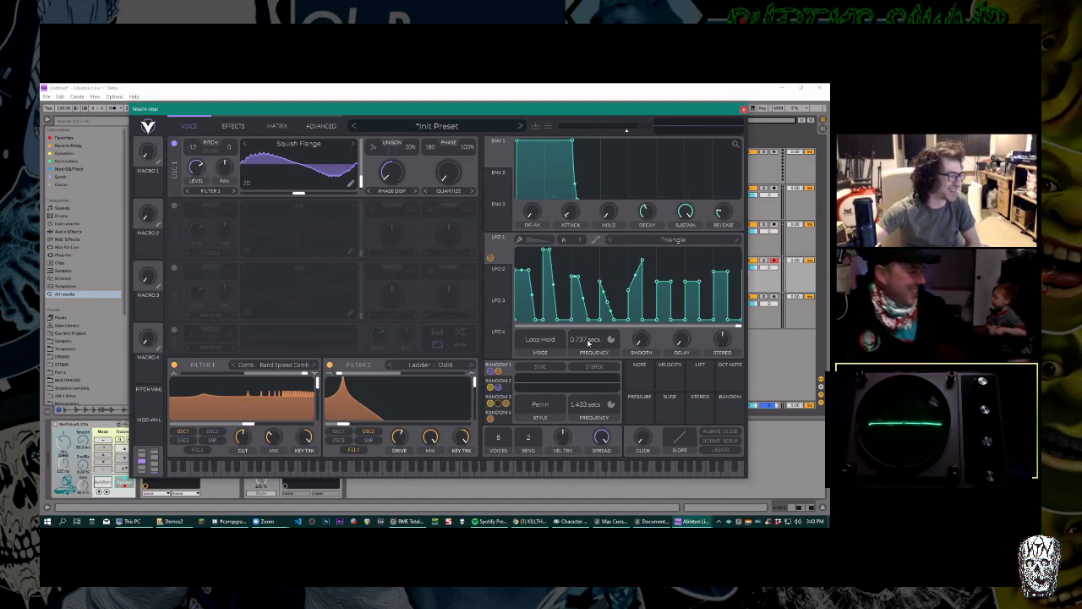
pyautogui.moveTo(589, 340); pyautogui.dragTo(597, 335)
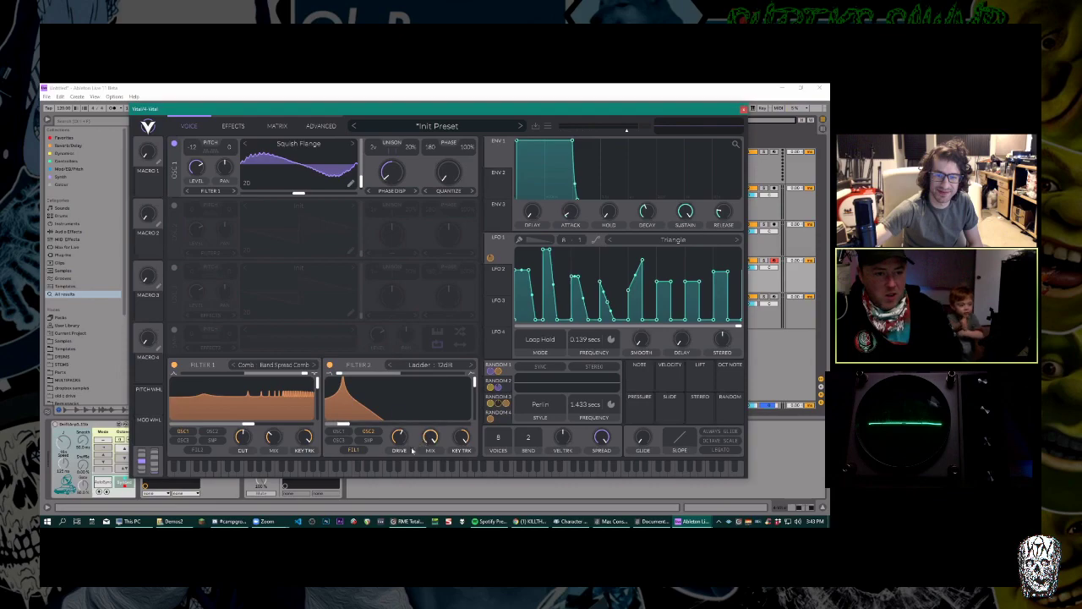
# Lower Filter 1's cutoff with its mix fully up, and raise Filter 2's cutoff past the middle of its range.
pyautogui.moveTo(416, 425); pyautogui.dragTo(325, 426)
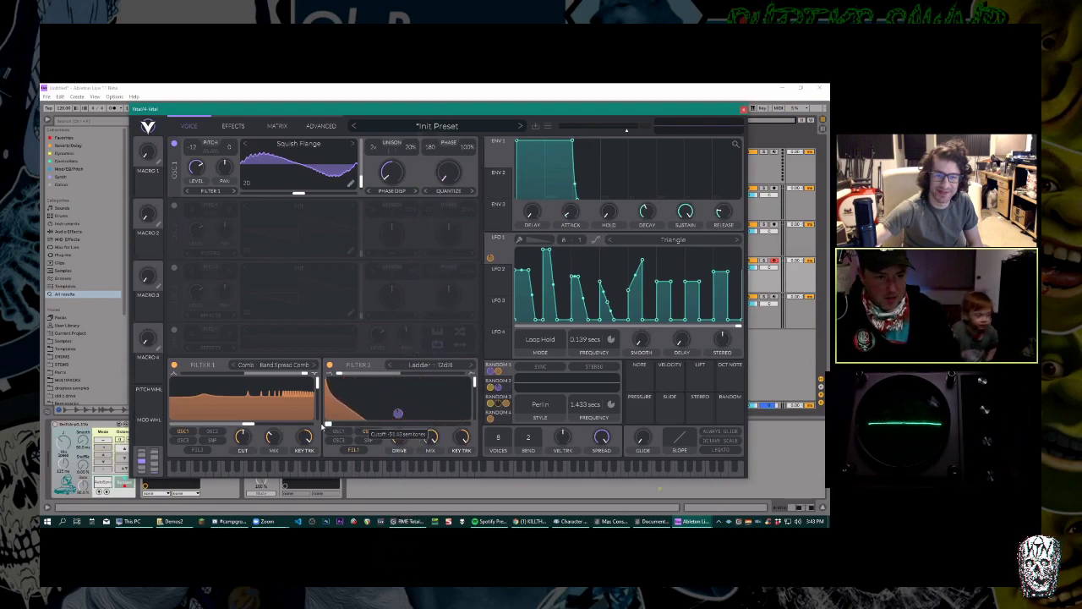
pyautogui.moveTo(243, 421); pyautogui.dragTo(203, 428)
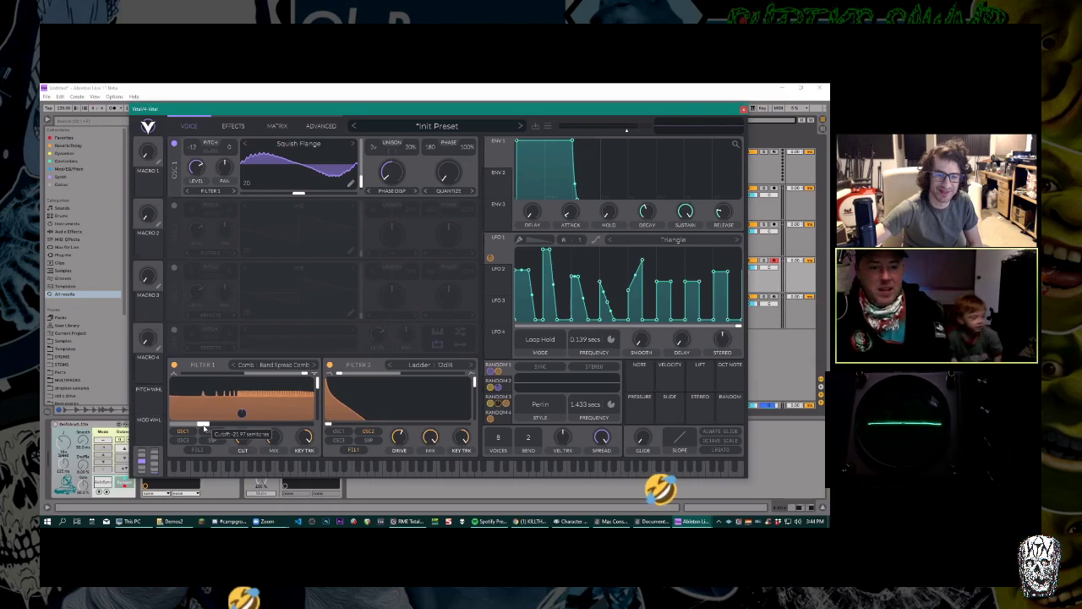
pyautogui.moveTo(279, 443); pyautogui.dragTo(290, 321)
pyautogui.moveTo(241, 436); pyautogui.dragTo(241, 445)
pyautogui.moveTo(338, 418); pyautogui.dragTo(420, 420)
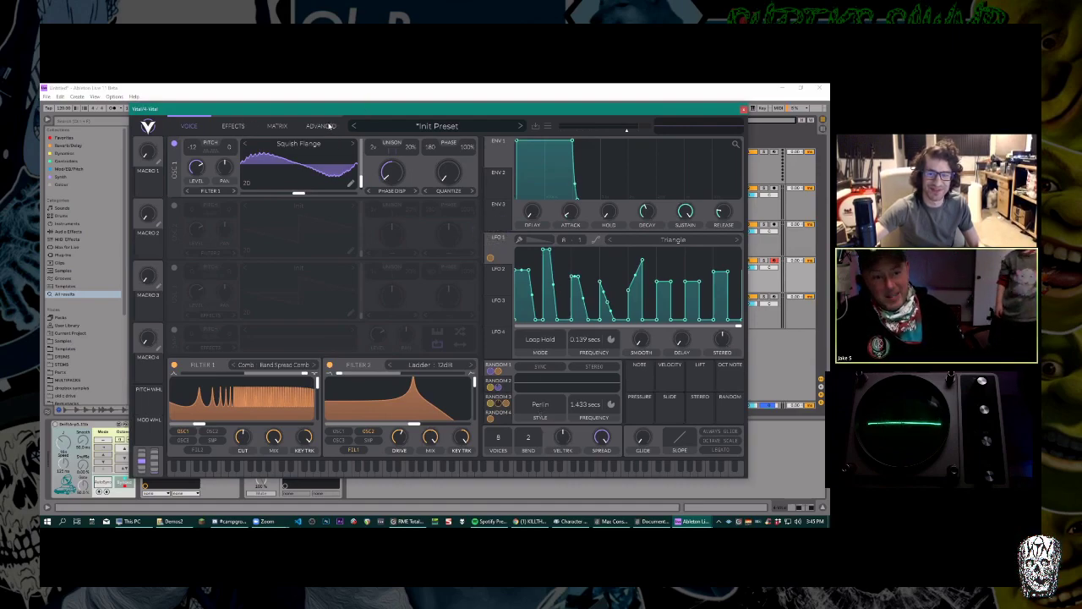
# Look through Vital's effects and advanced settings and examine the modulation matrix routings.
pyautogui.click(234, 125)
pyautogui.click(278, 125)
pyautogui.click(314, 126)
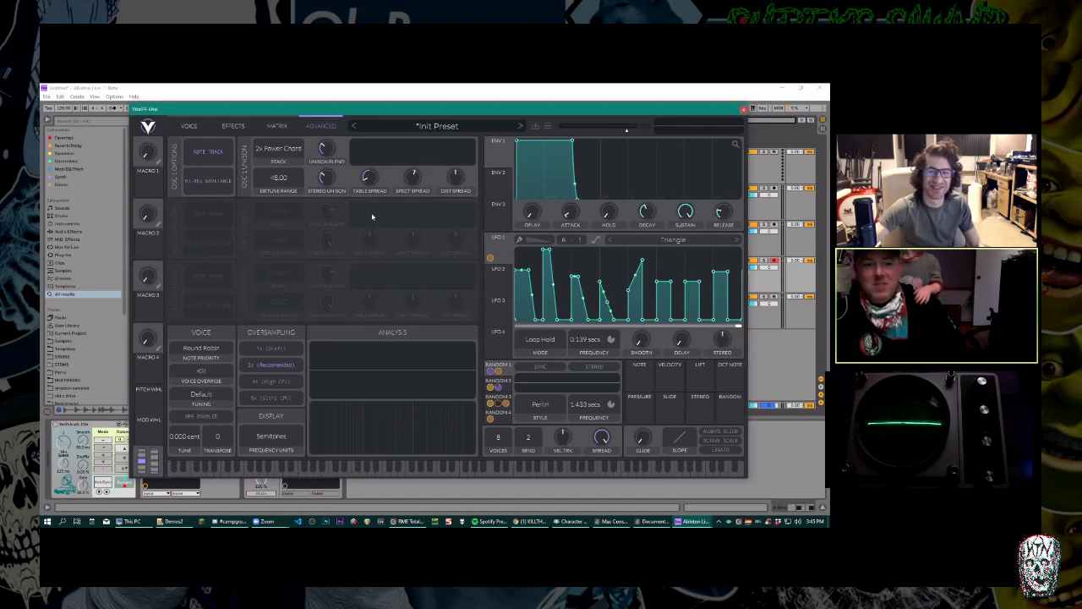
pyautogui.click(189, 126)
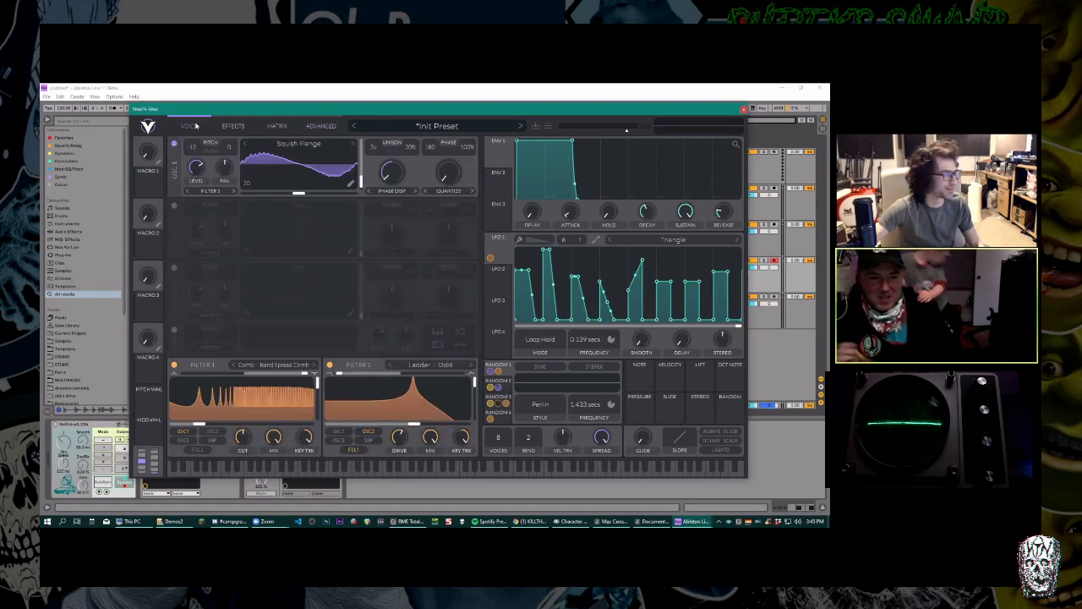
pyautogui.click(278, 126)
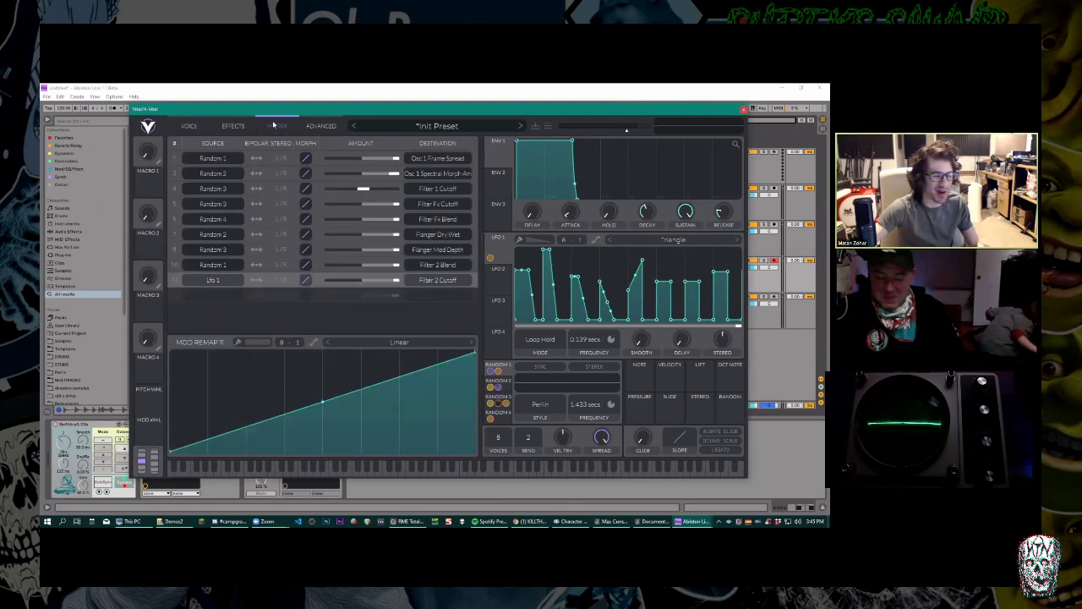